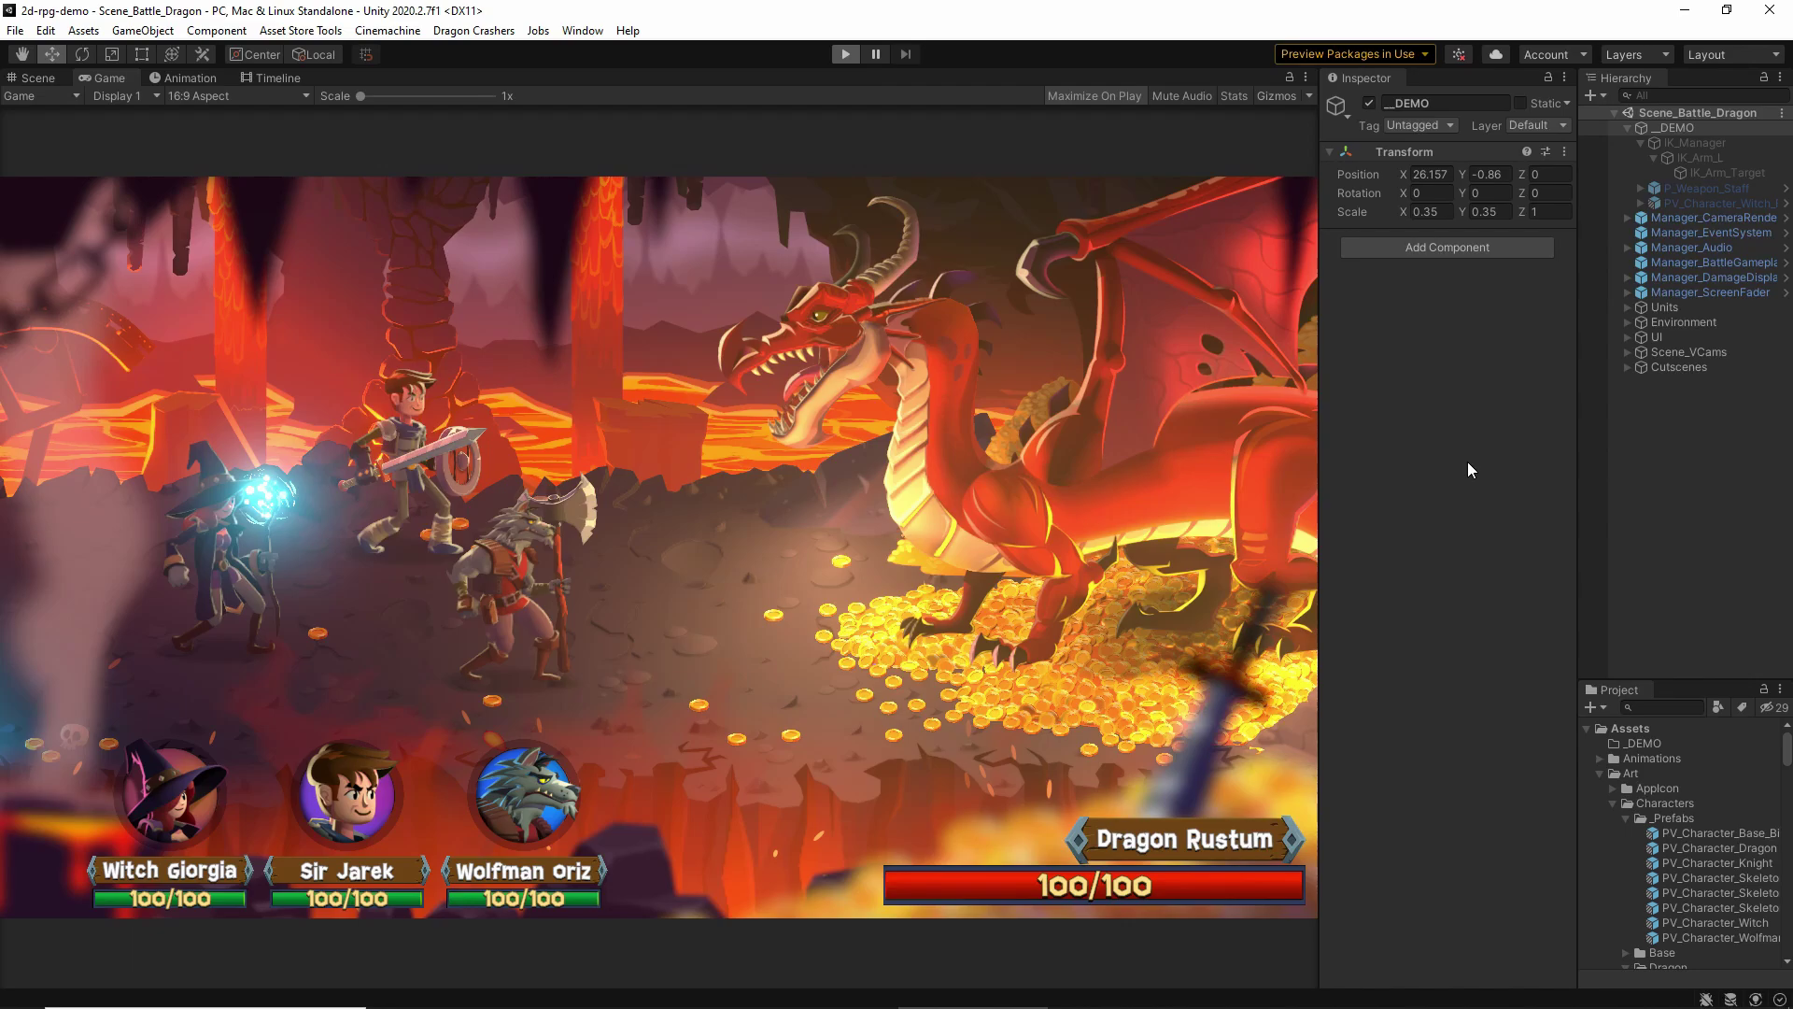
Play through the dragon battle scene in play mode until the victory screen, and stop it
key(ctrl+p)
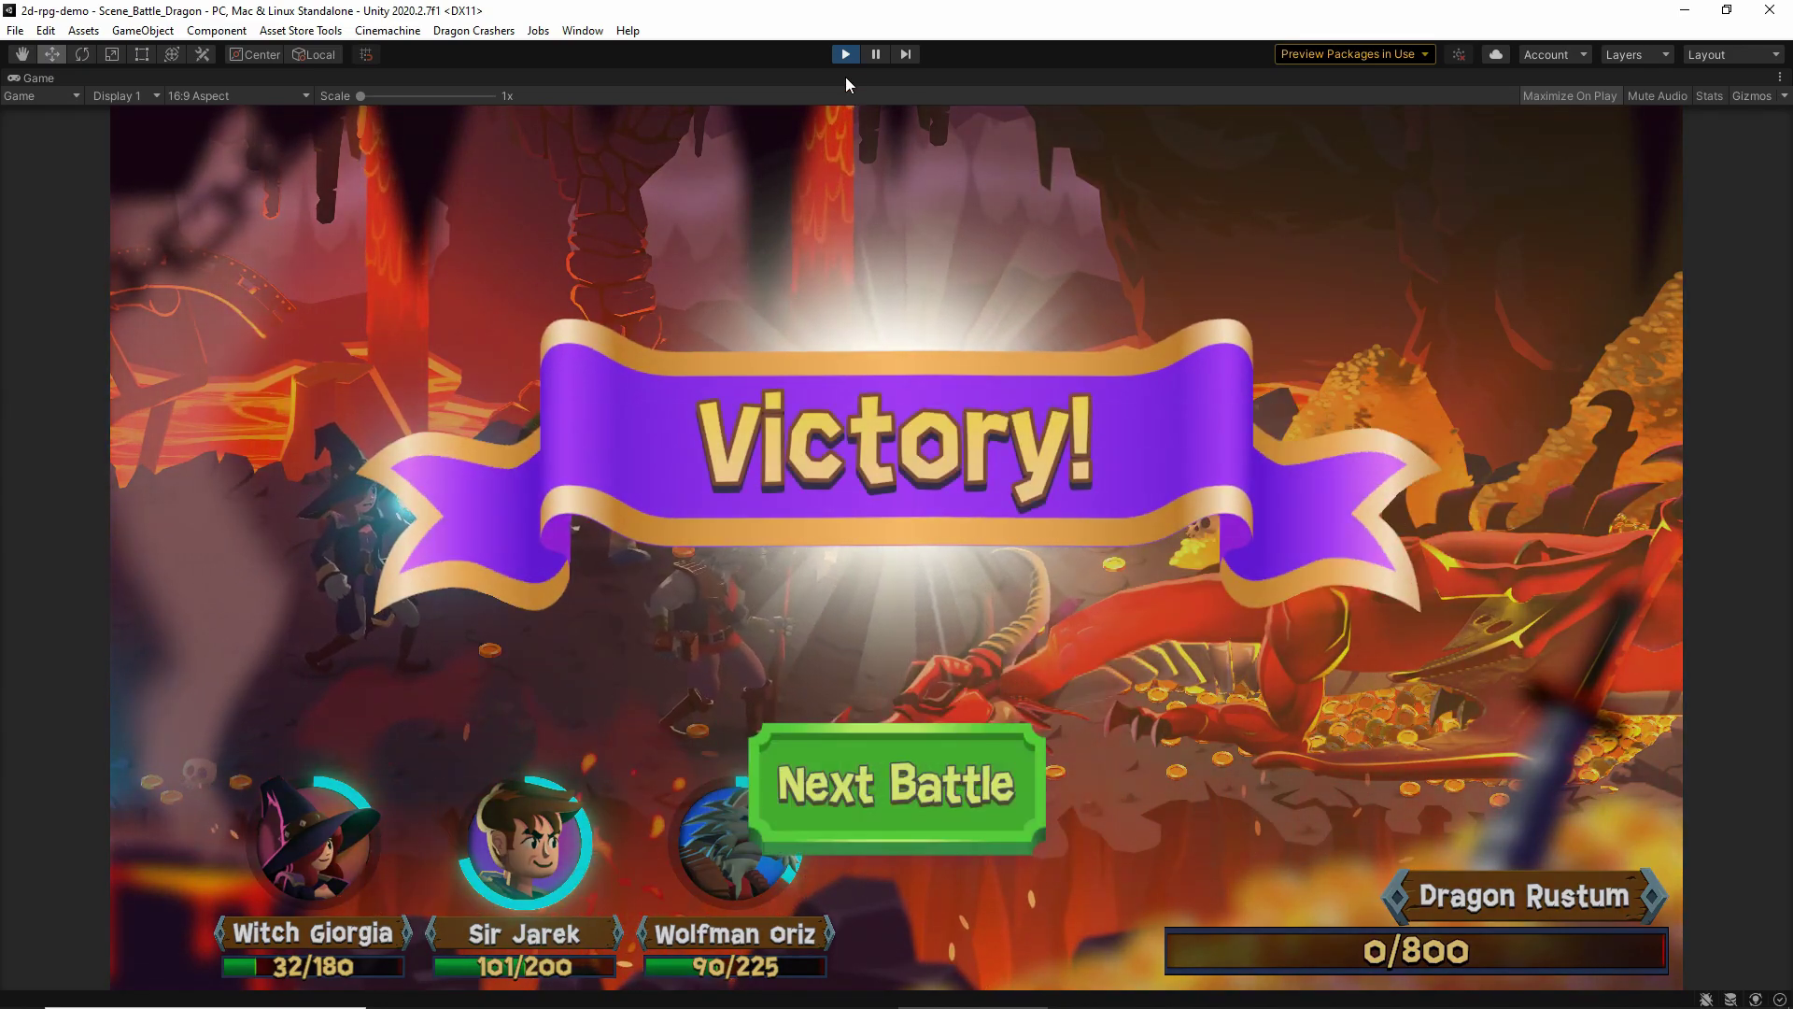
click(846, 54)
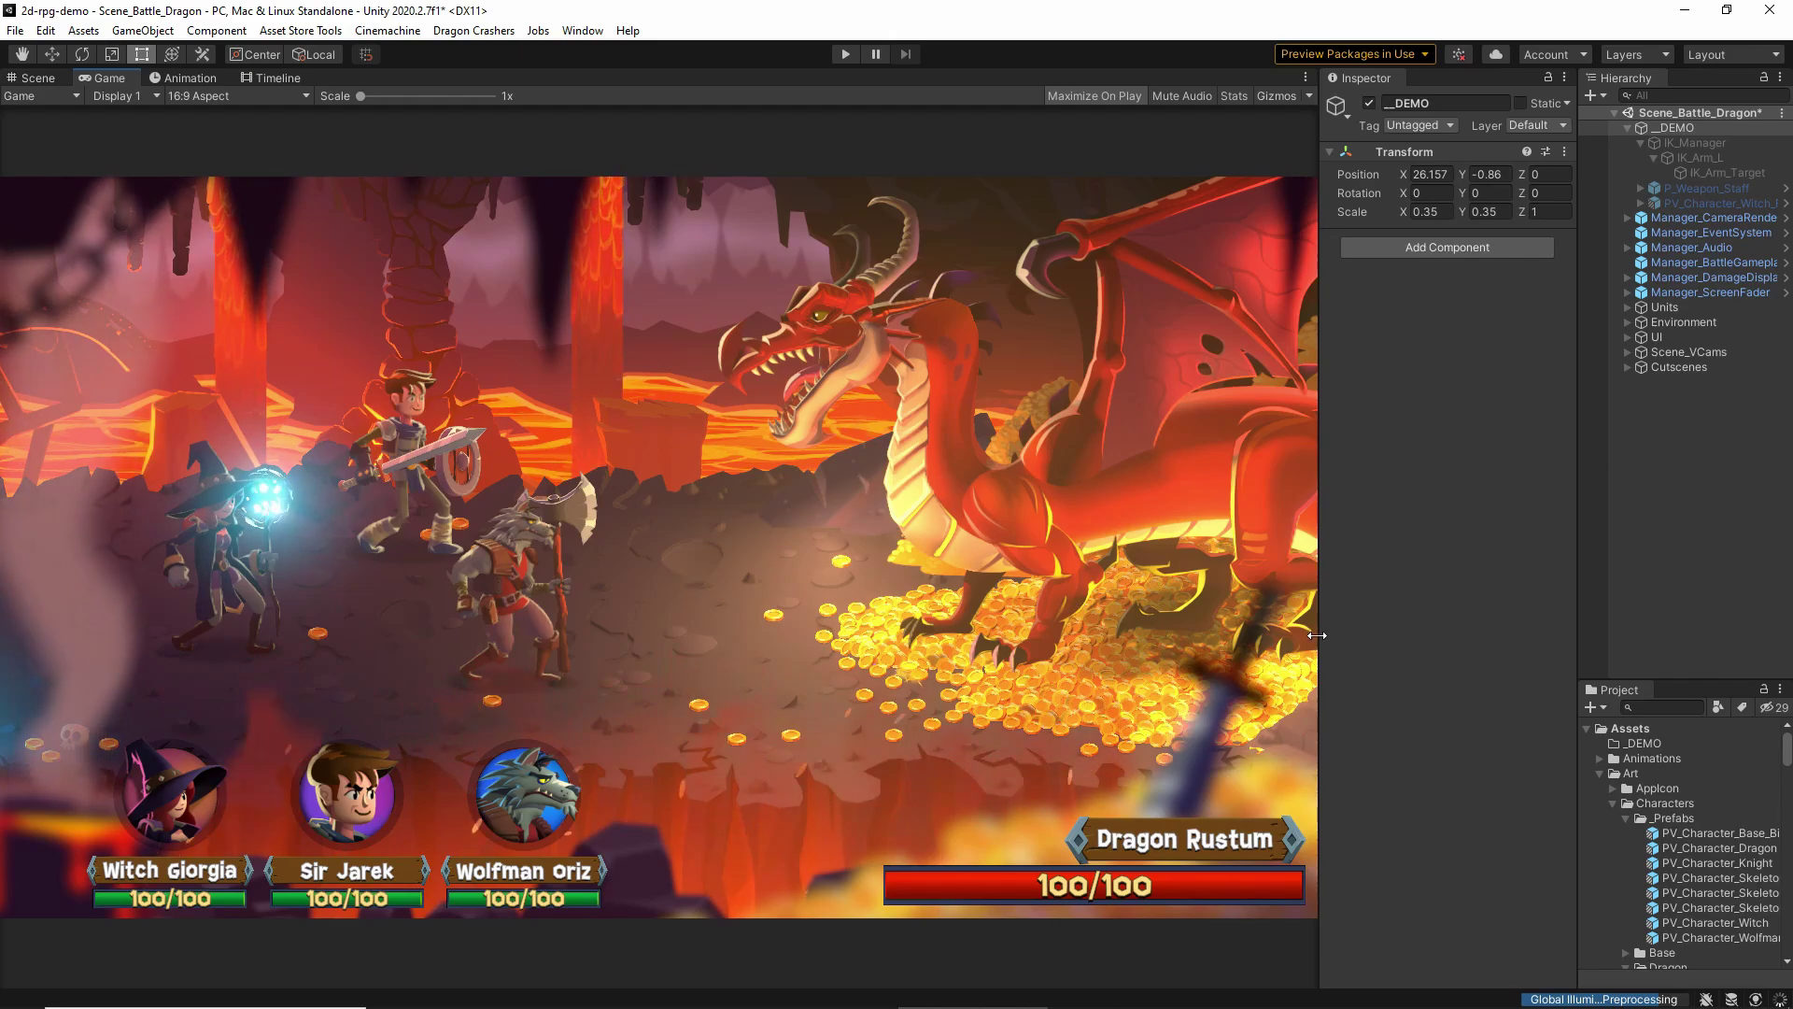
Switch to the scene view and examine the witch's bone and IK rig up close beside the other heroes
click(37, 78)
drag(837, 547, 888, 494)
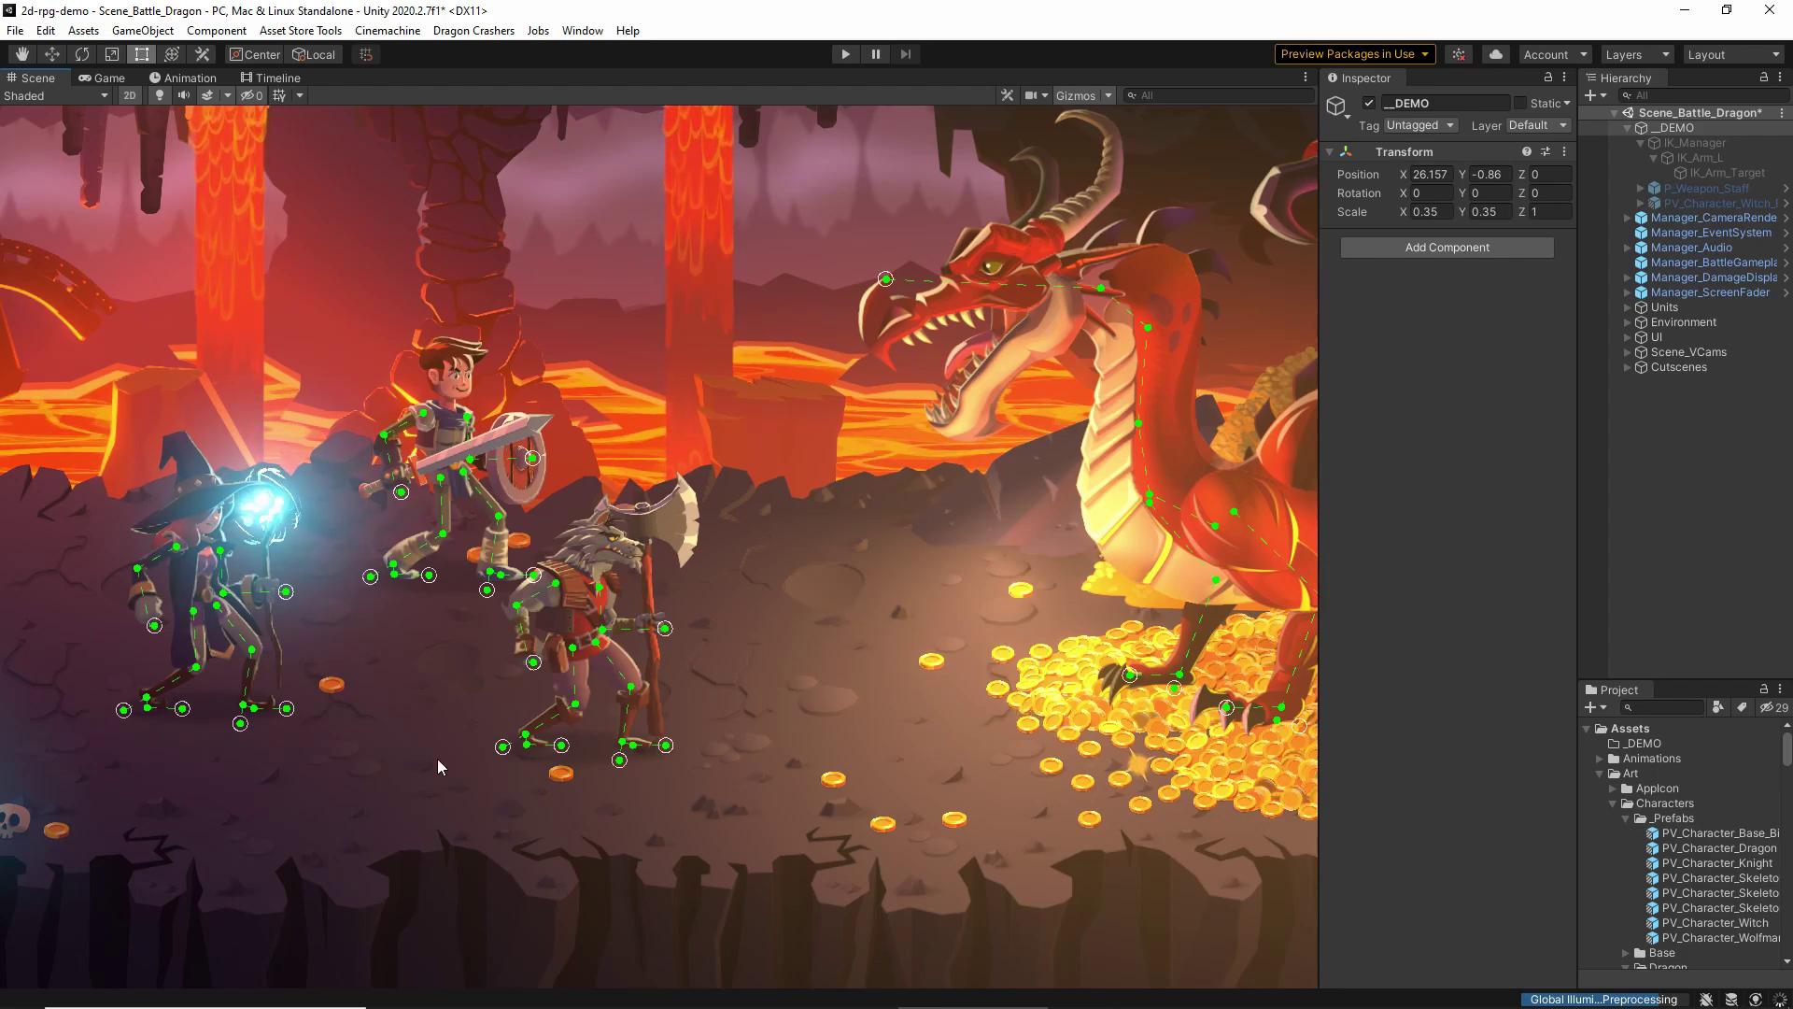
scroll(390, 658, up, 5)
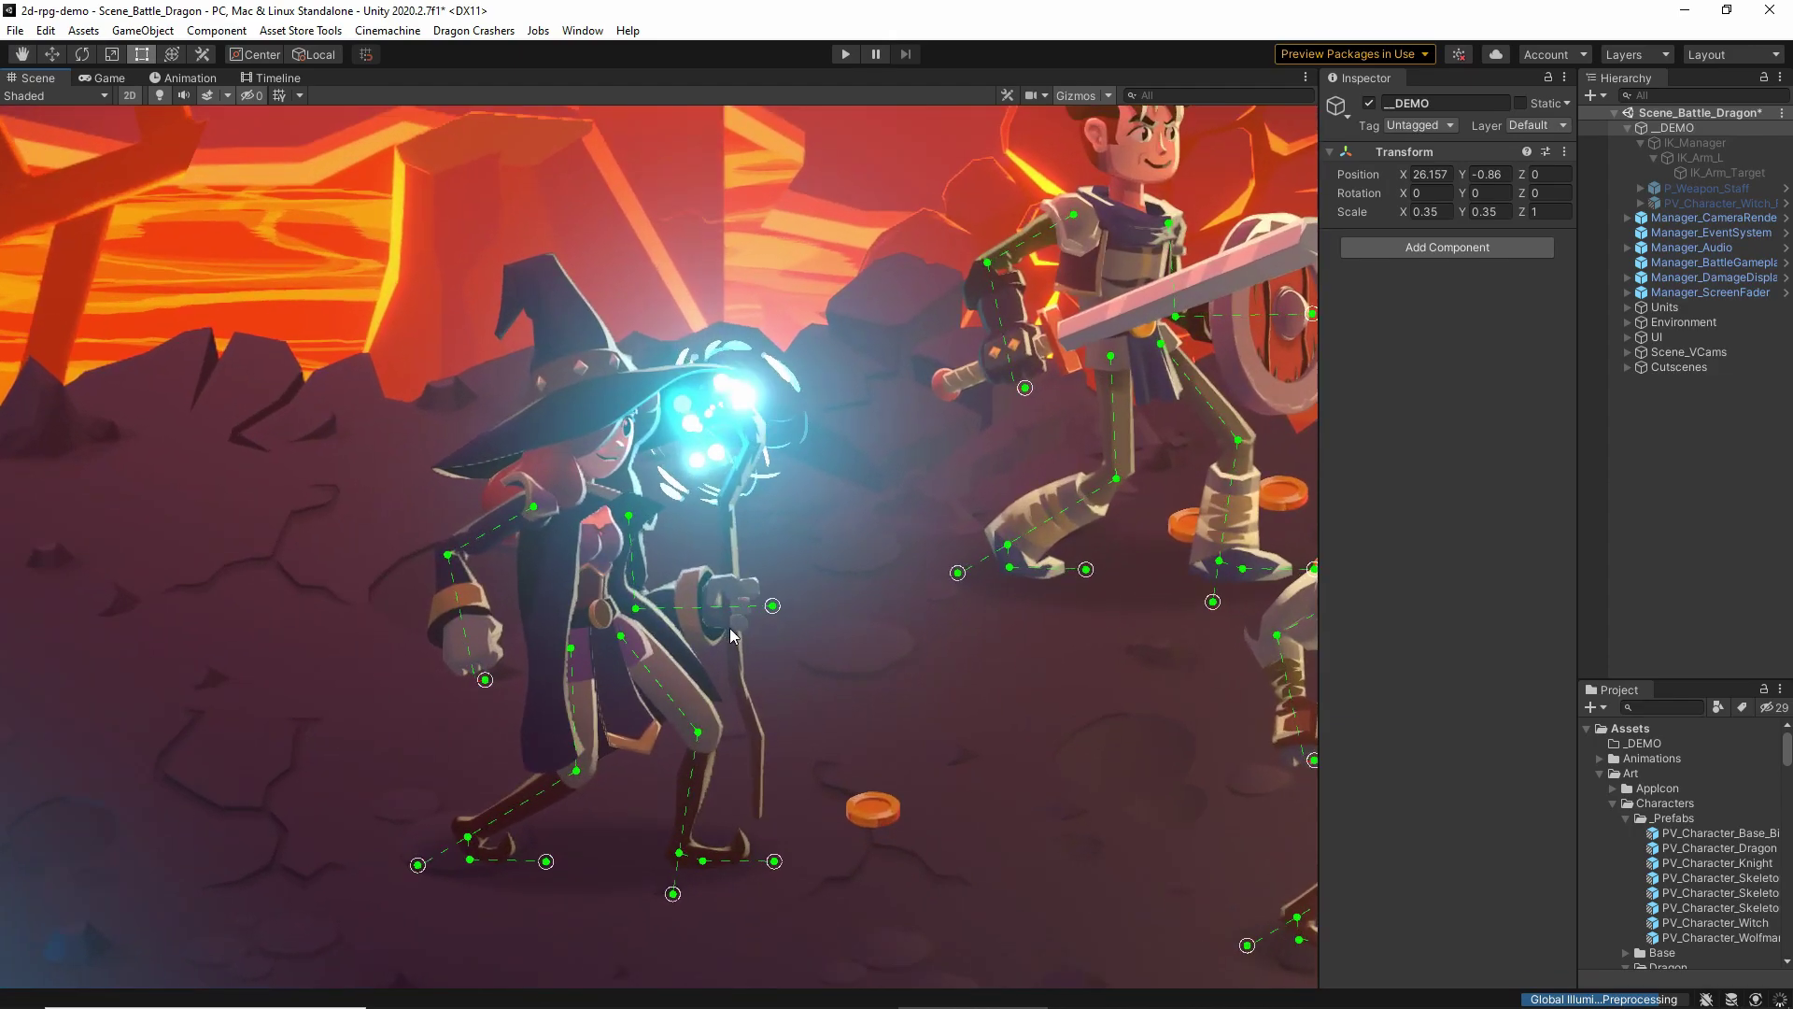
scroll(981, 667, up, 3)
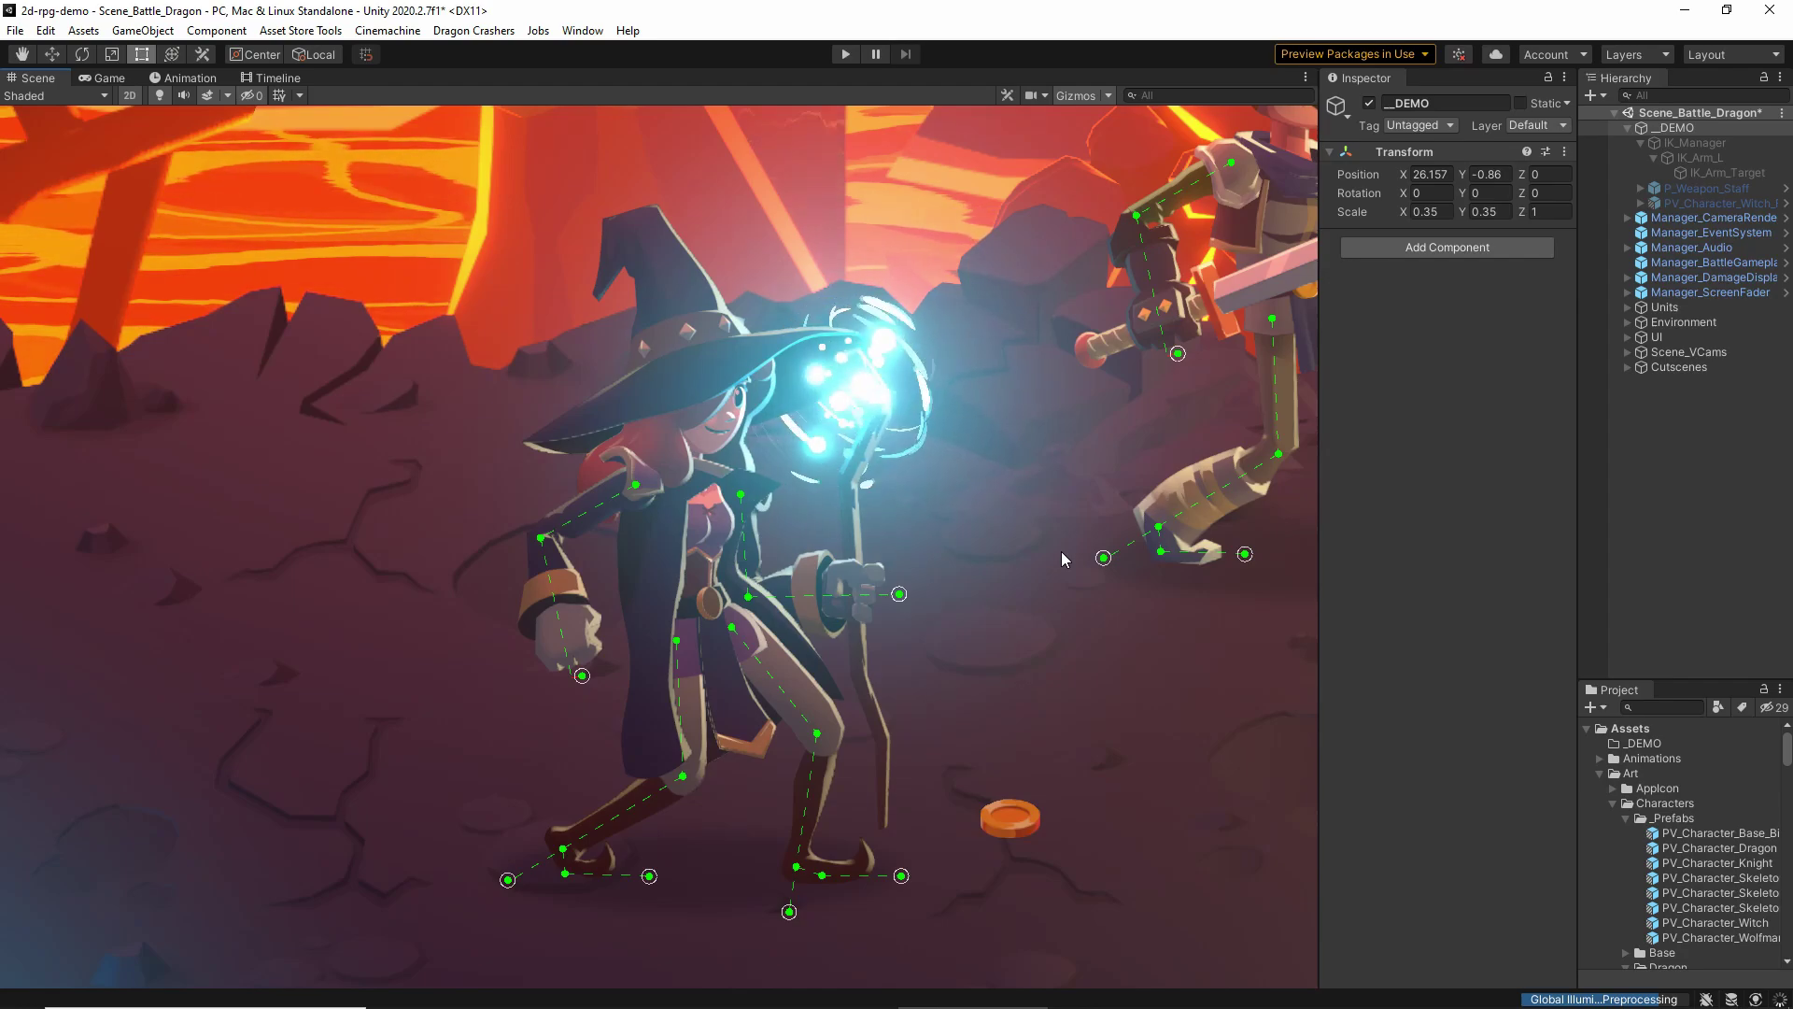
scroll(1061, 558, down, 6)
middle_drag(1055, 569, 875, 576)
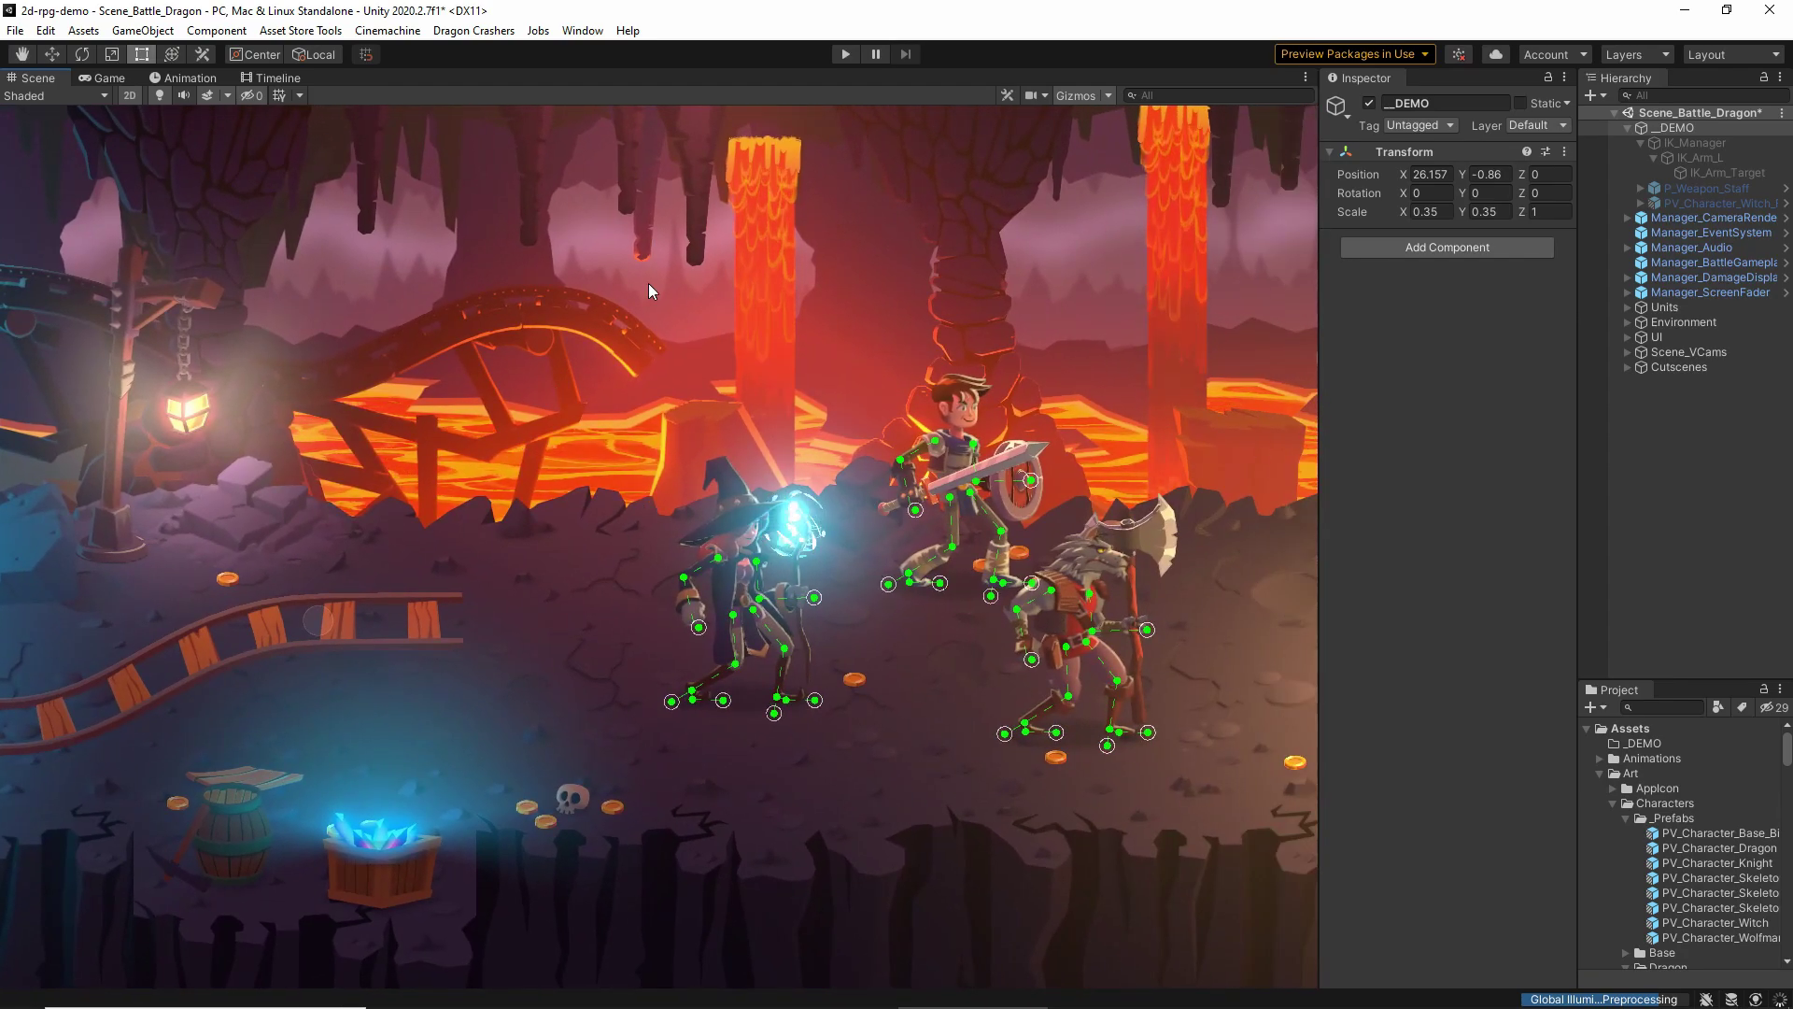
Switch to the witch PSB document in Photoshop and give the layer list more height to review its body-part layers
key(alt+Tab)
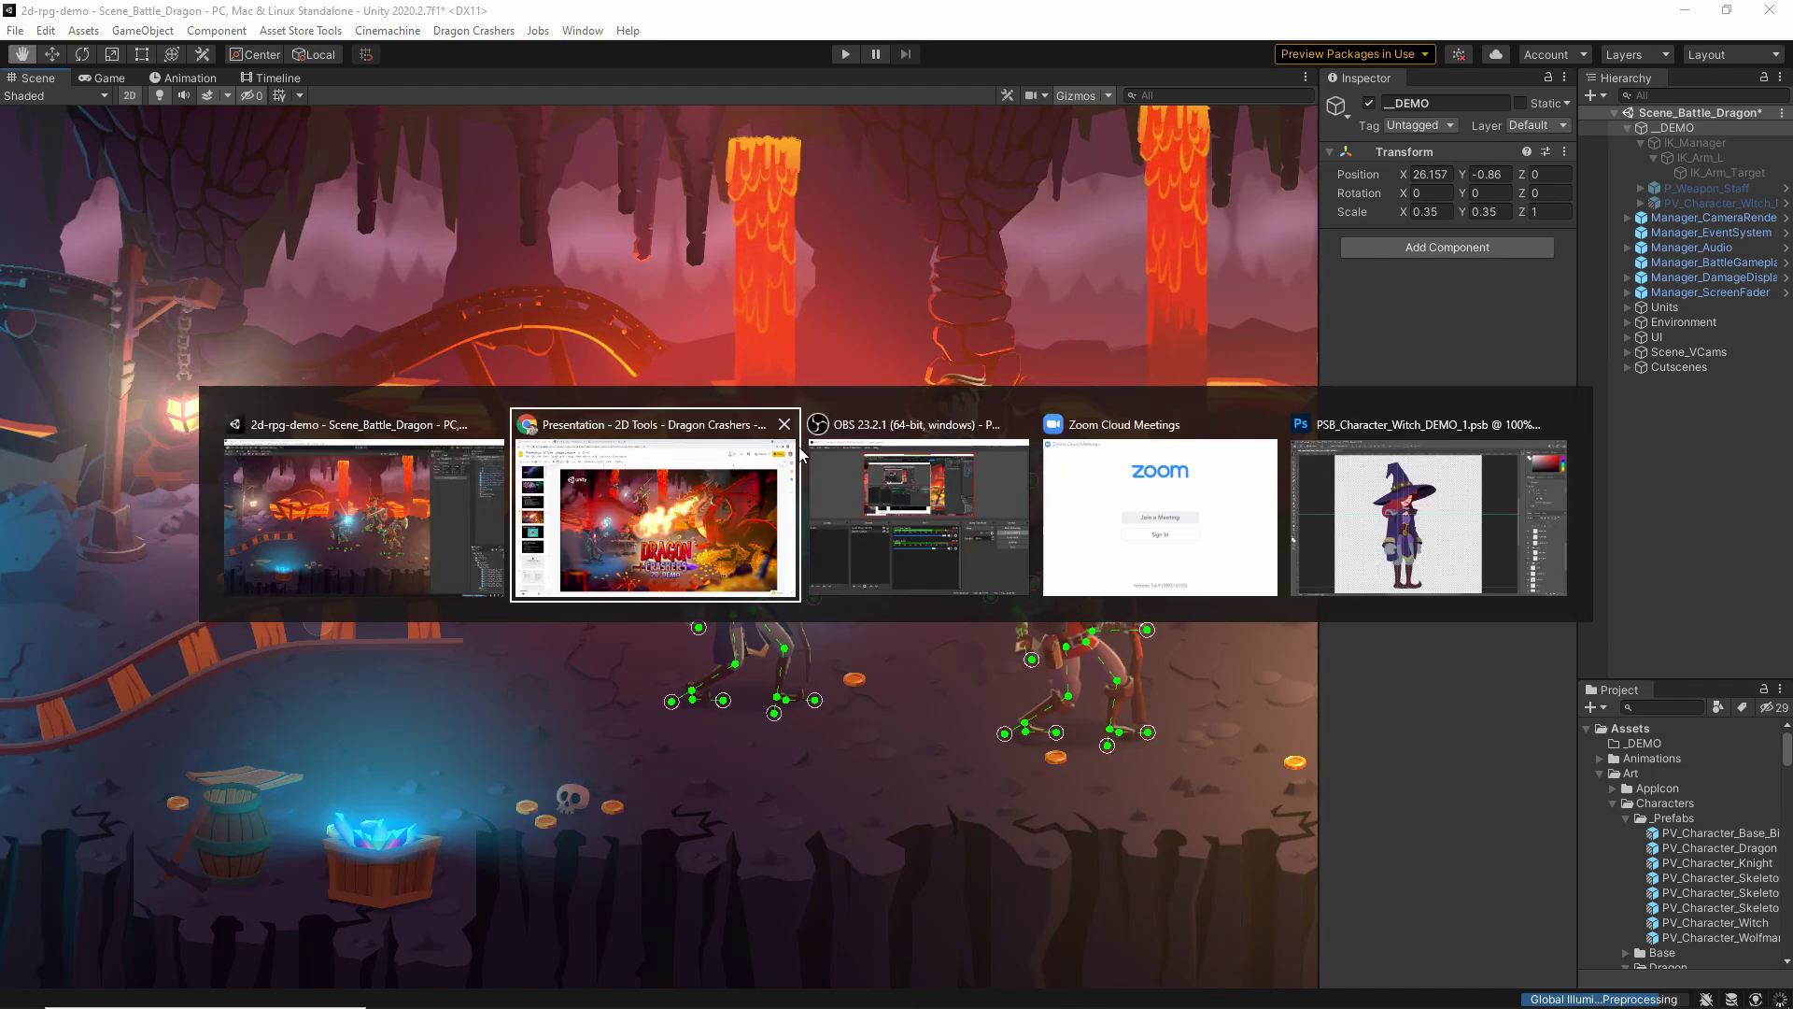
click(1392, 513)
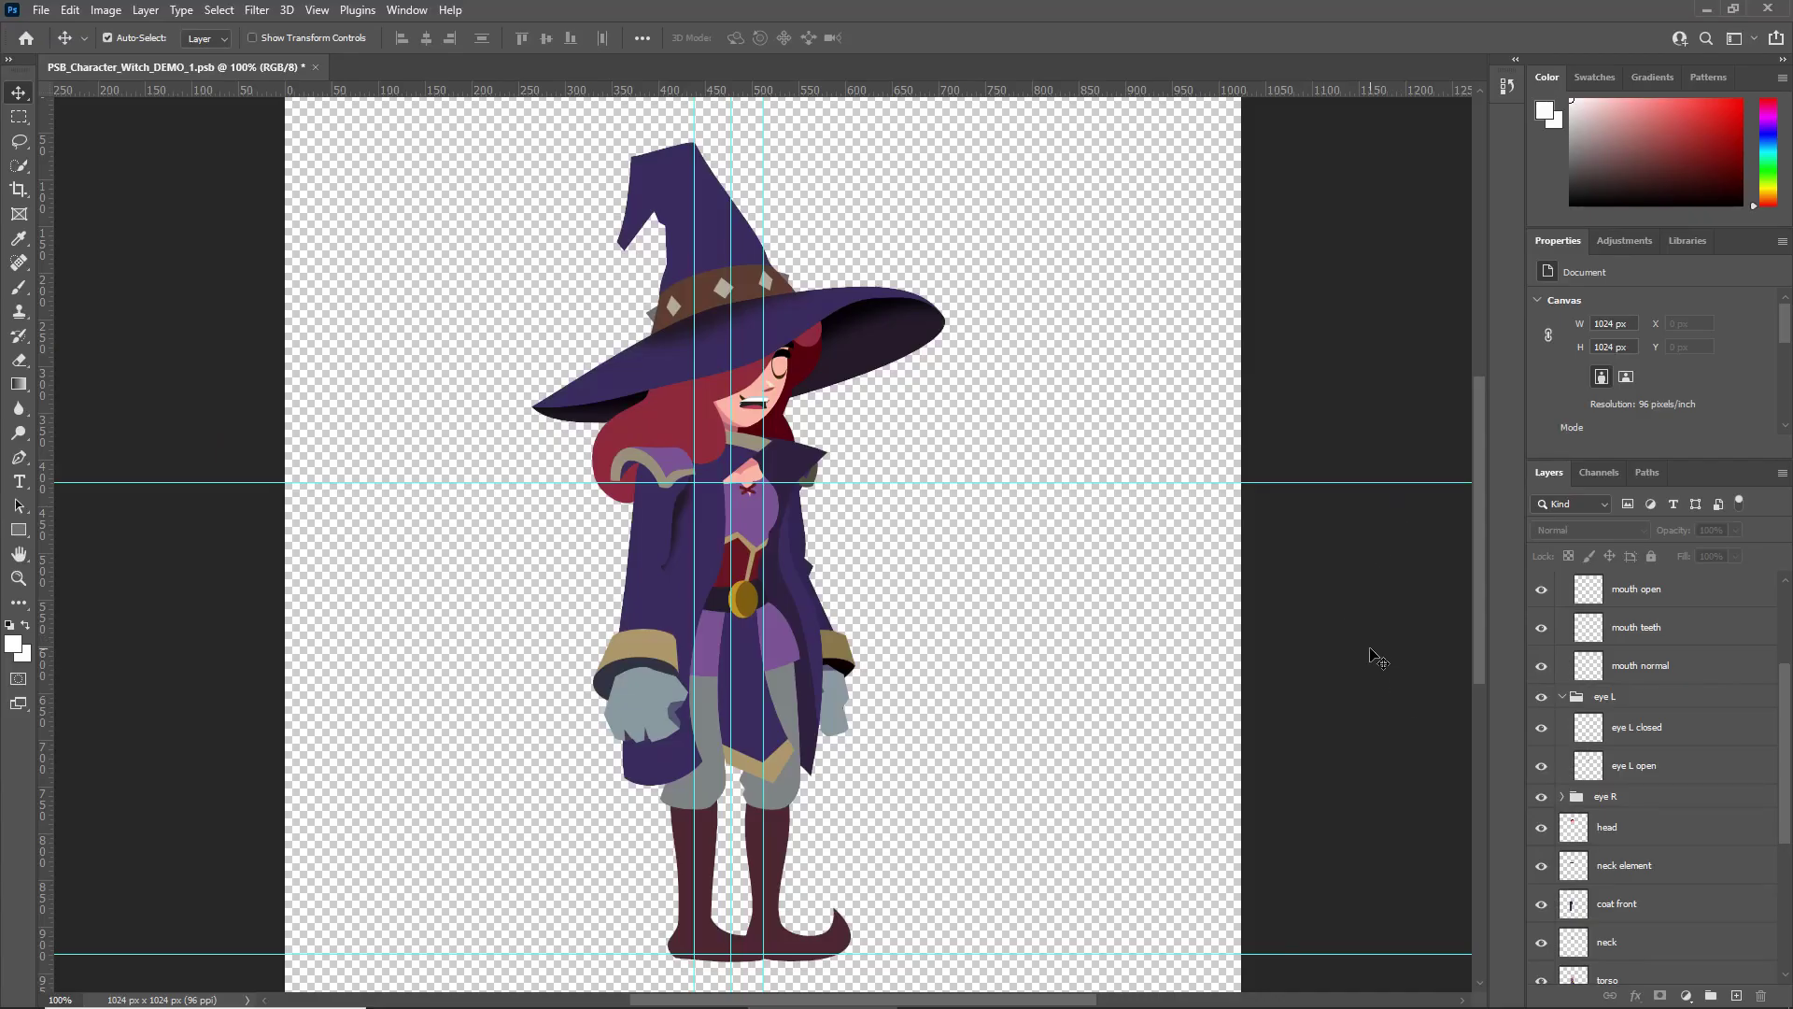
drag(1698, 452, 1696, 358)
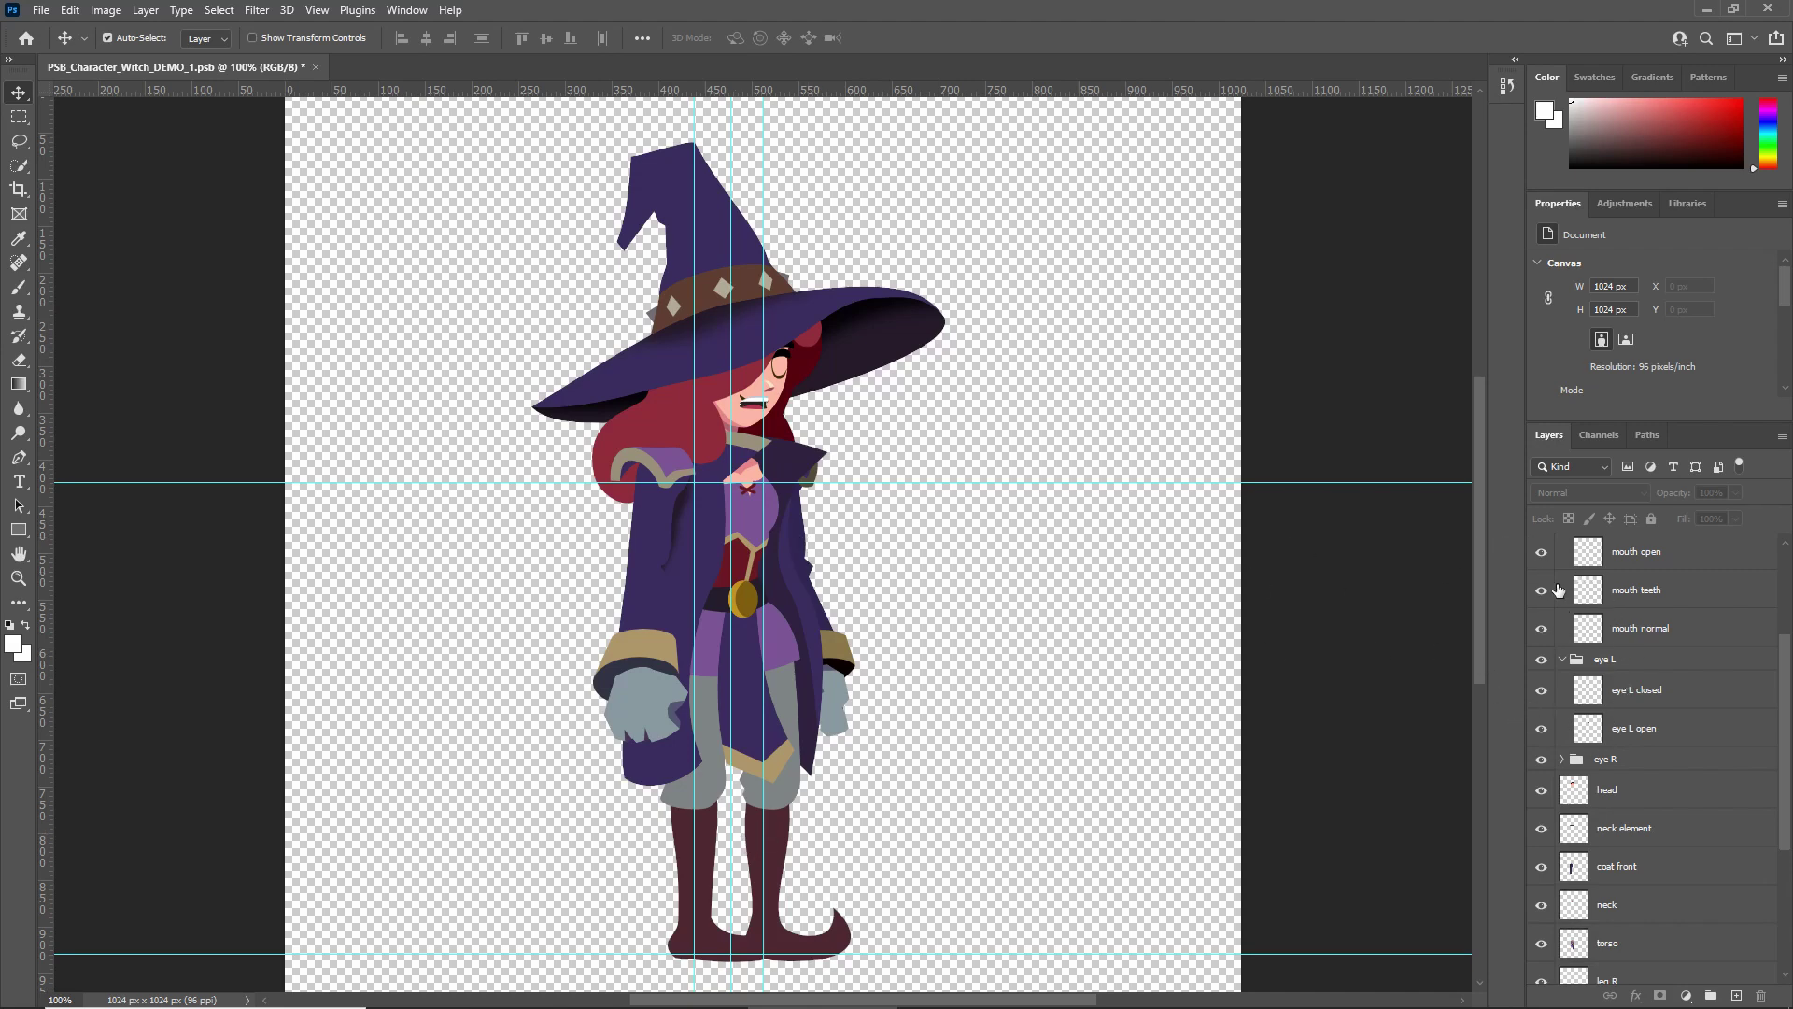
scroll(1555, 685, up, 3)
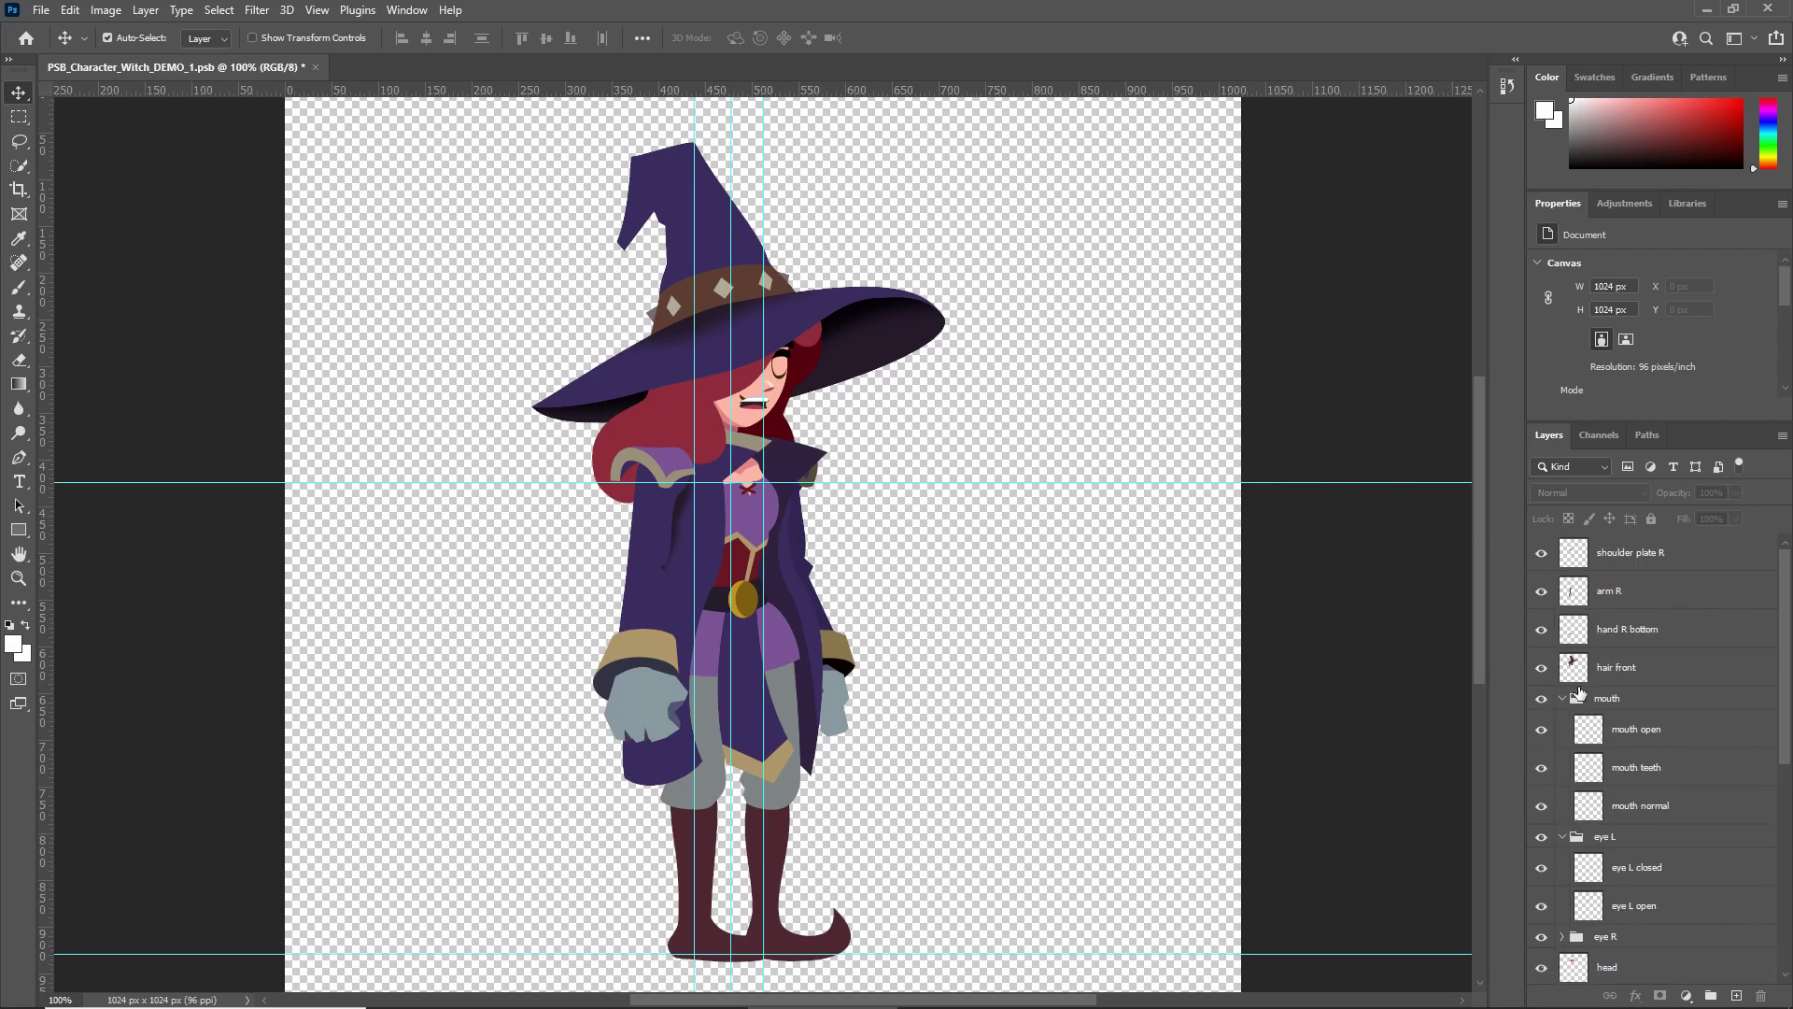
Collapse the mouth and eye L layer groups in the witch document, keeping all the body-part layers visible
click(1542, 593)
drag(1545, 594, 1543, 556)
click(1563, 700)
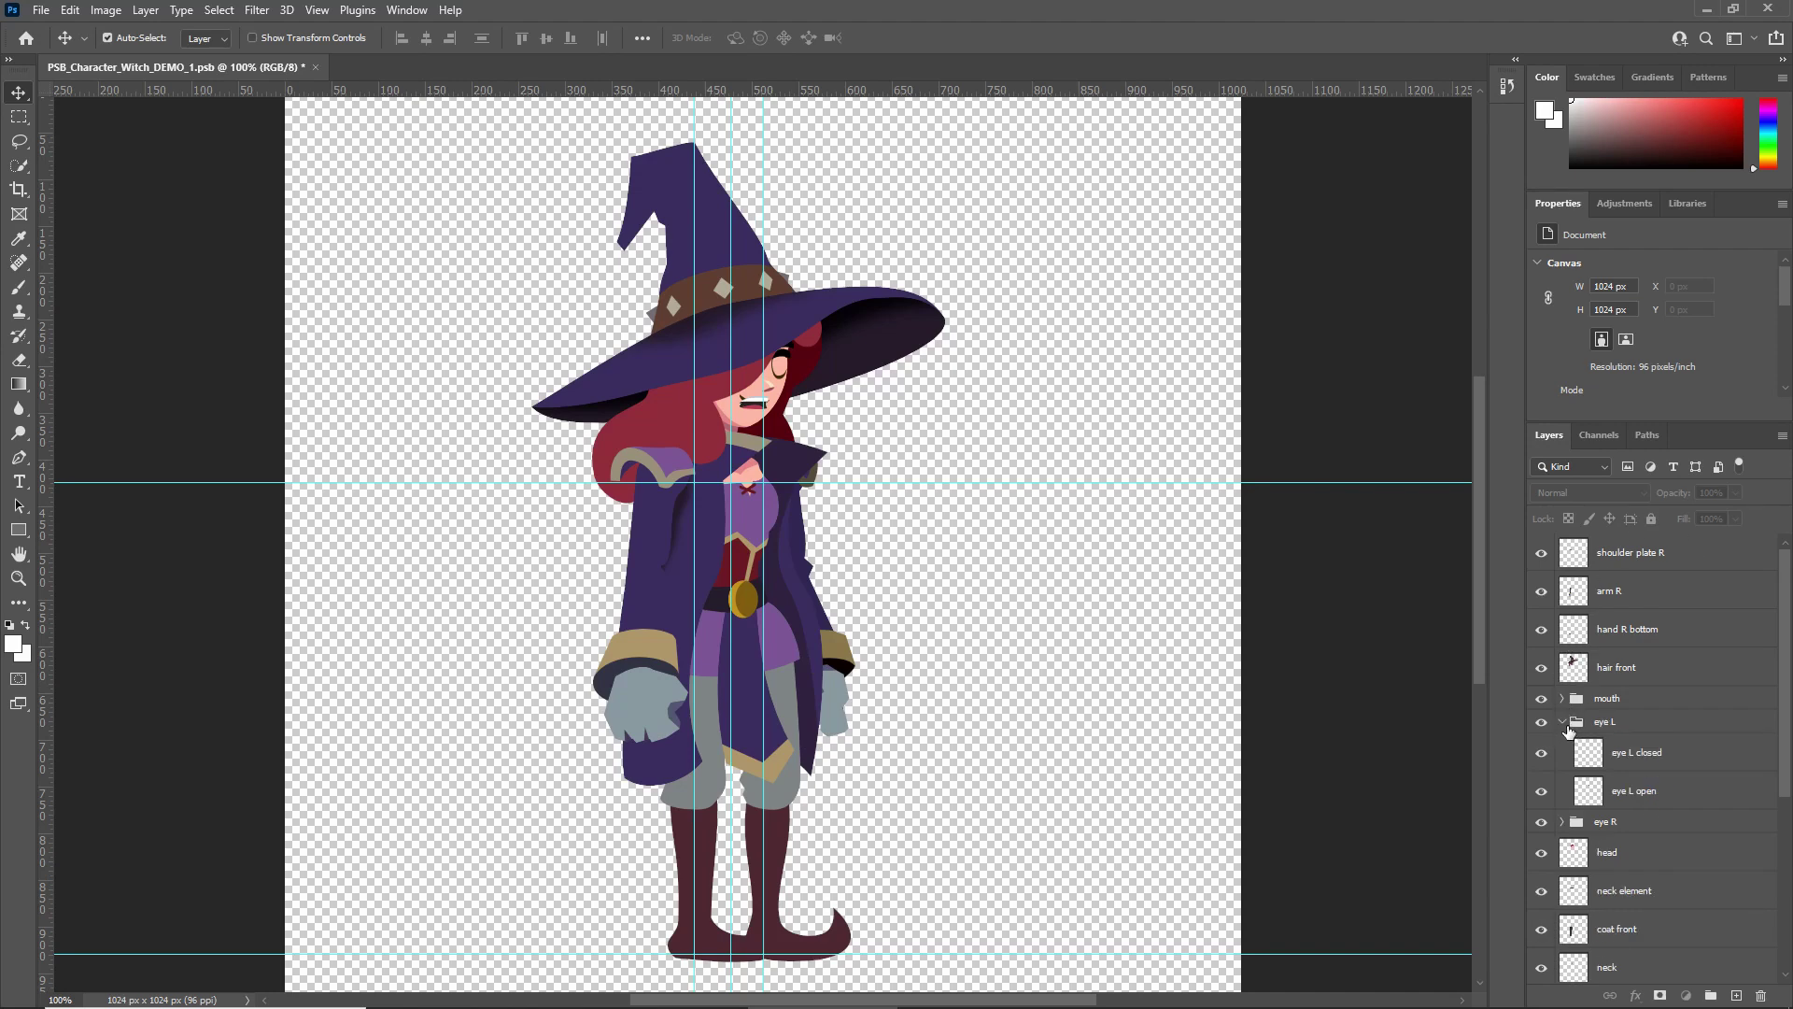
click(1566, 728)
click(1563, 725)
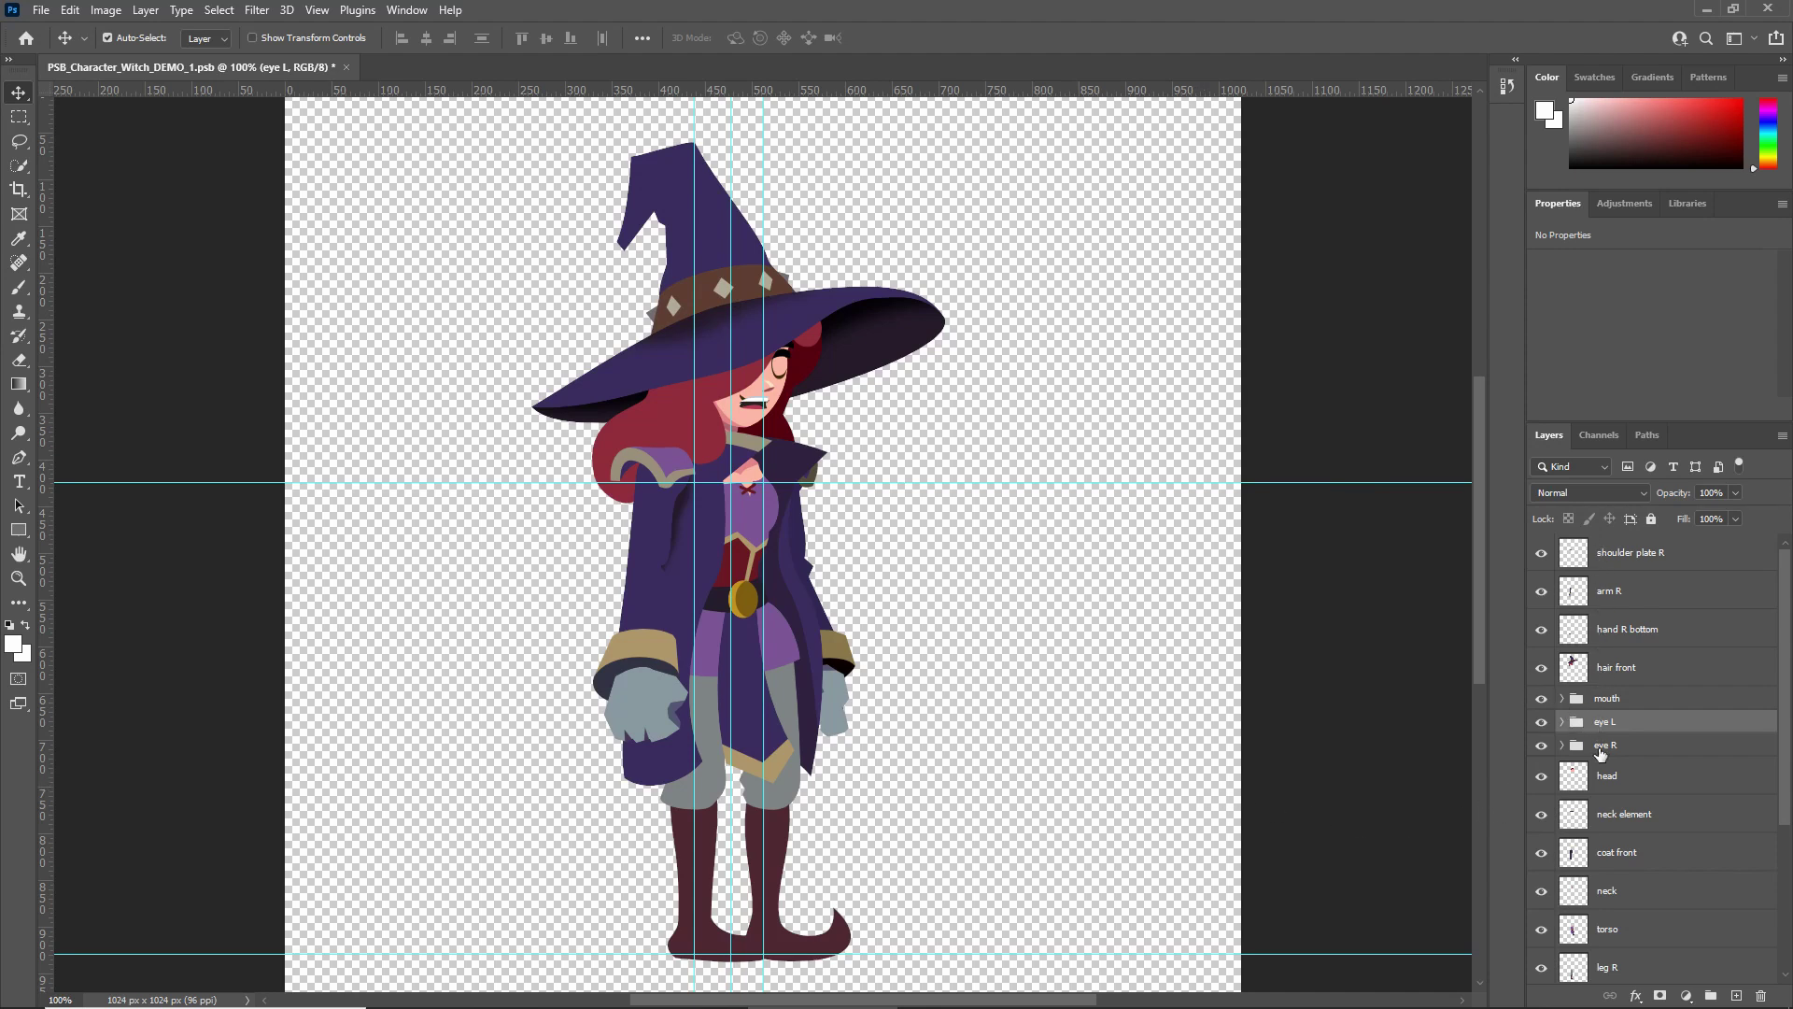
scroll(1594, 927, down, 1)
scroll(1591, 930, up, 1)
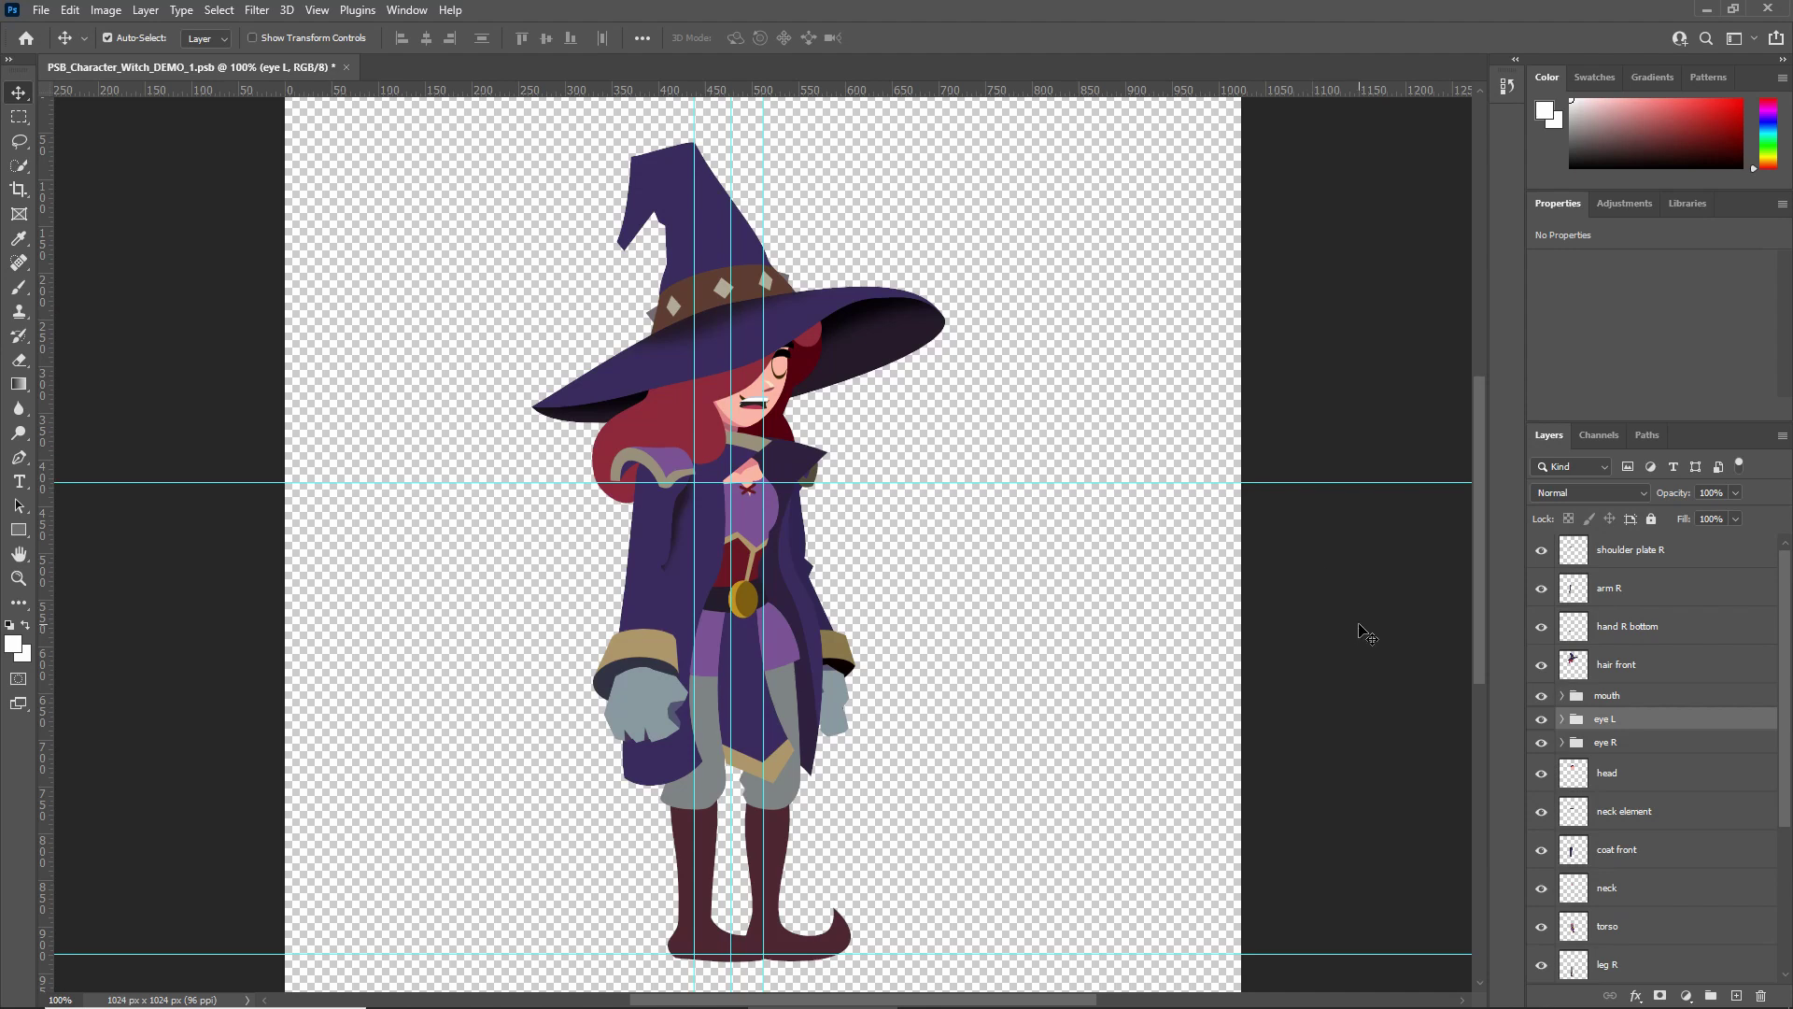
Save the document as PSB_Character_Witch_DEMO in Large Document Format (PSB) in the project's Assets/_DEMO folder, with Maximize Compatibility on
click(42, 11)
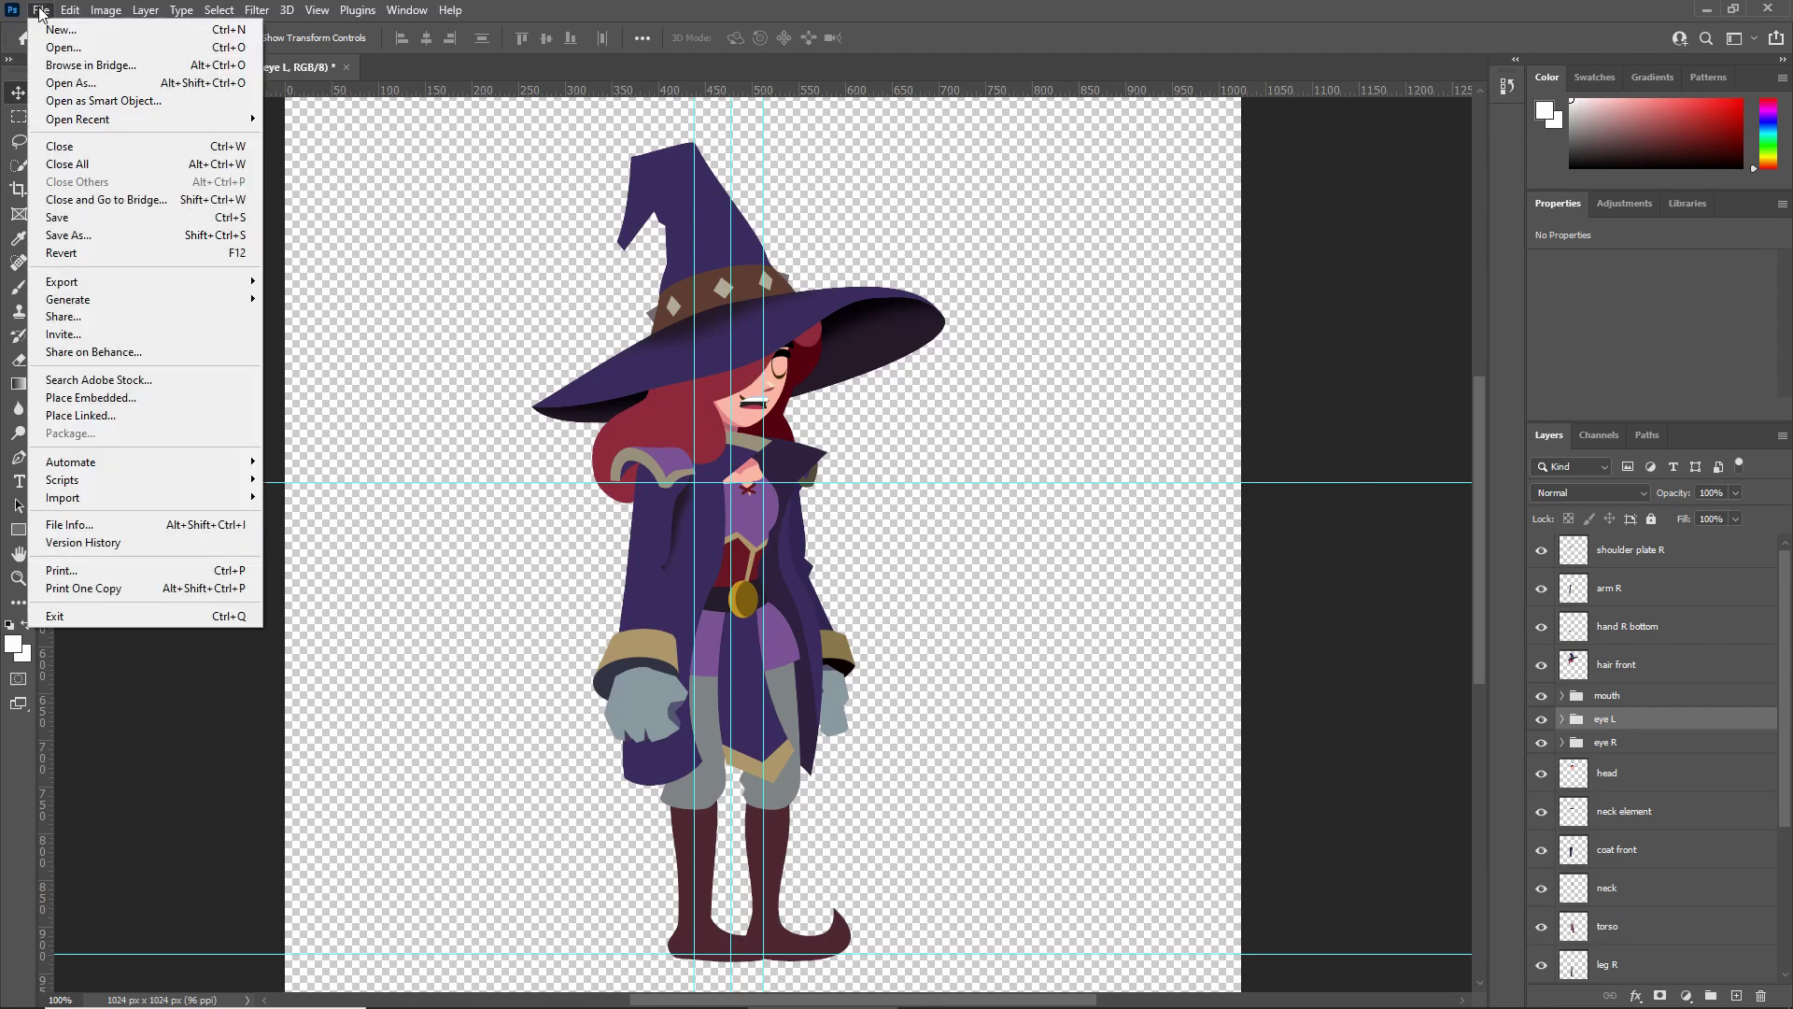
click(48, 236)
click(481, 662)
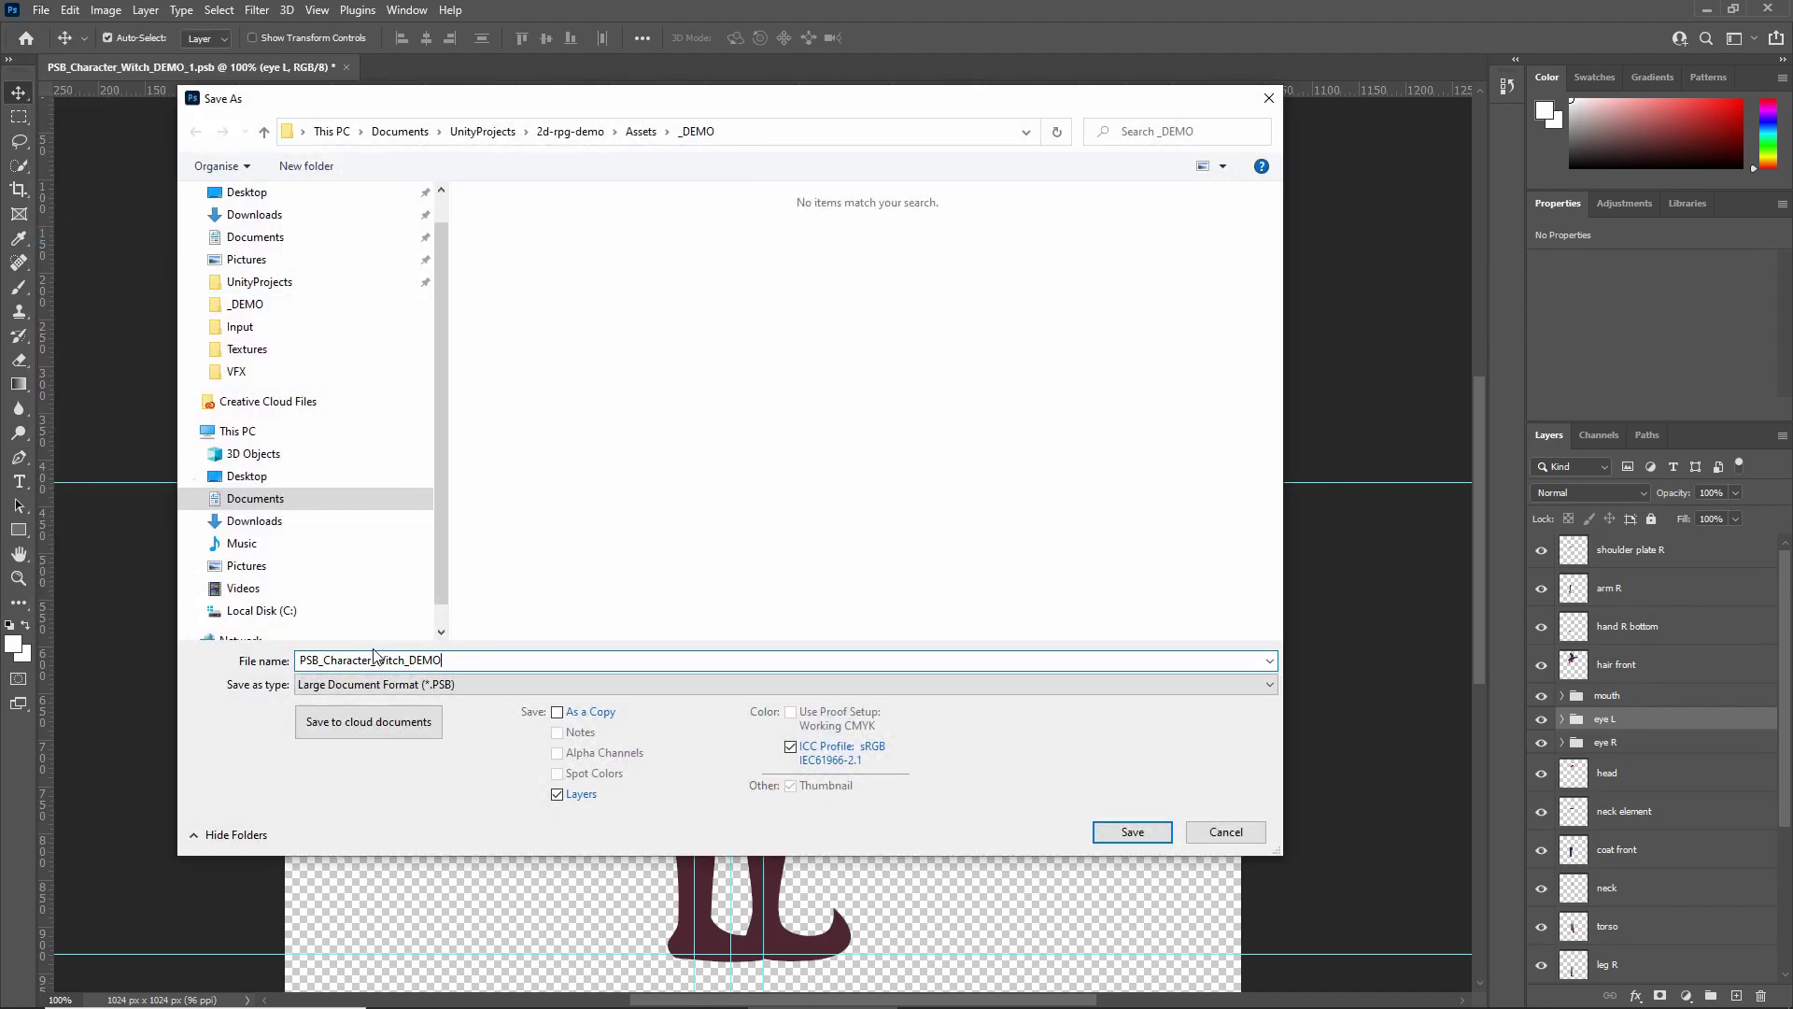
click(481, 687)
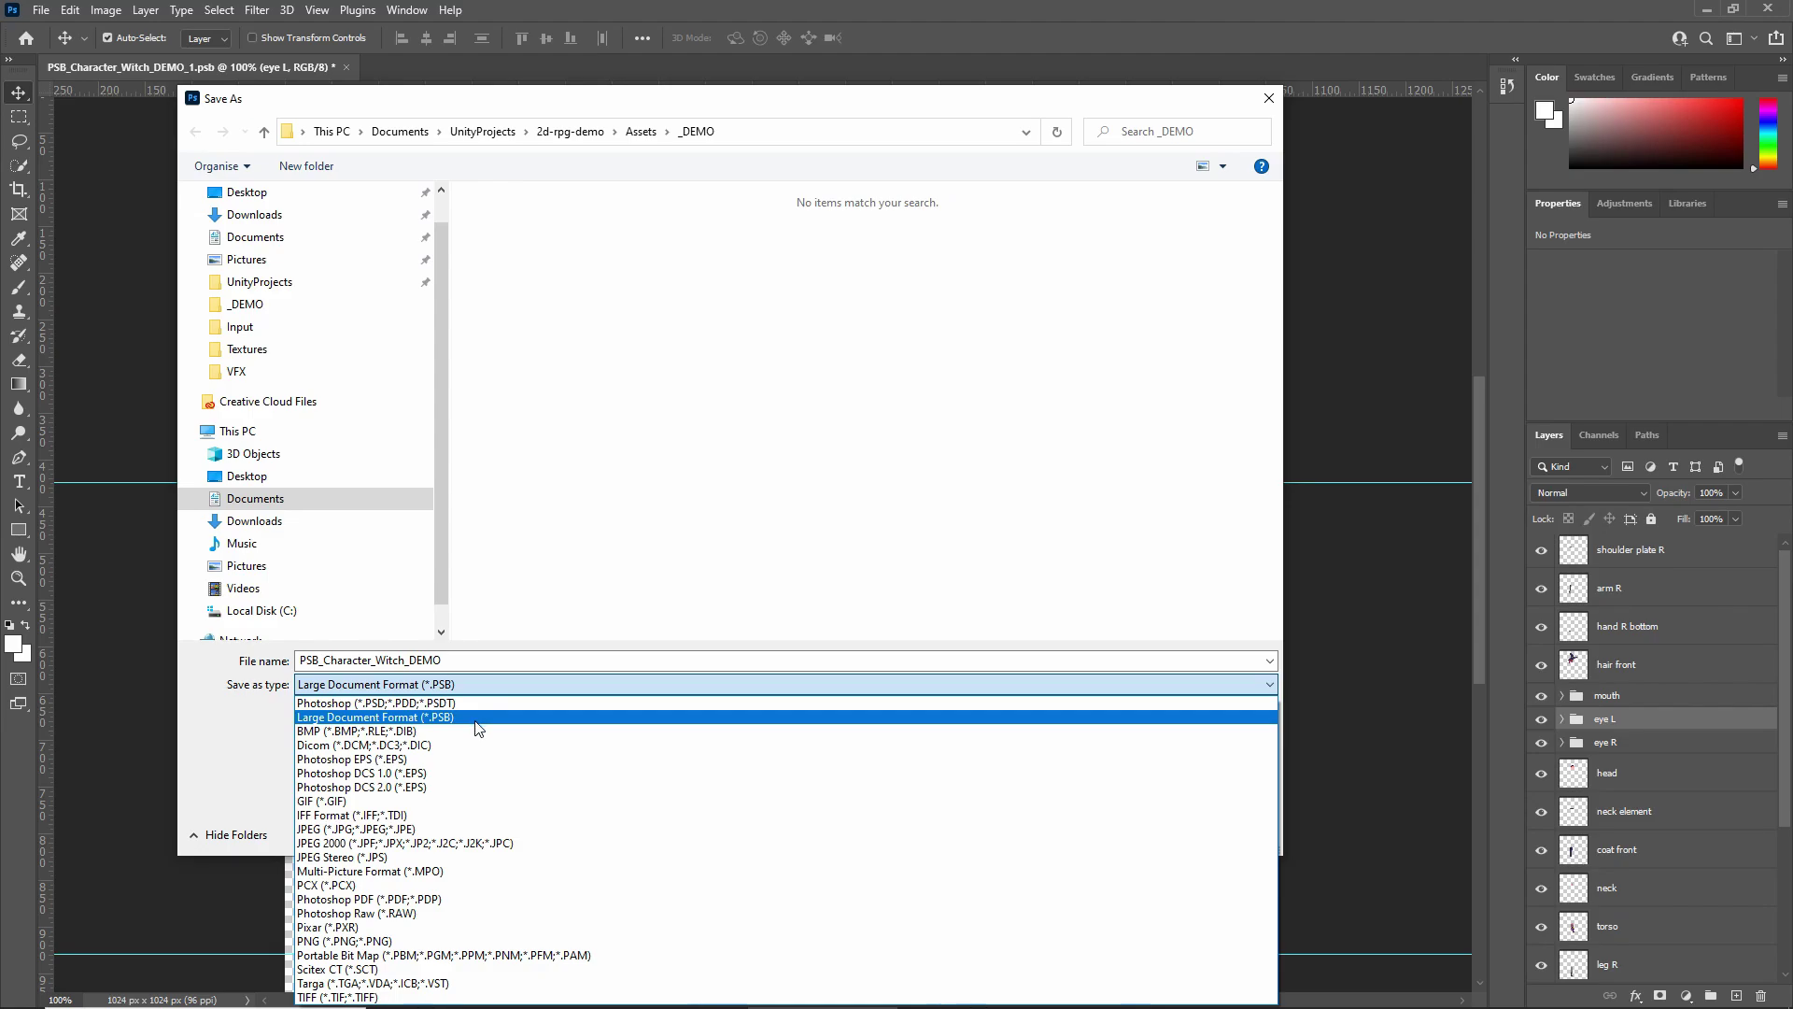
click(384, 717)
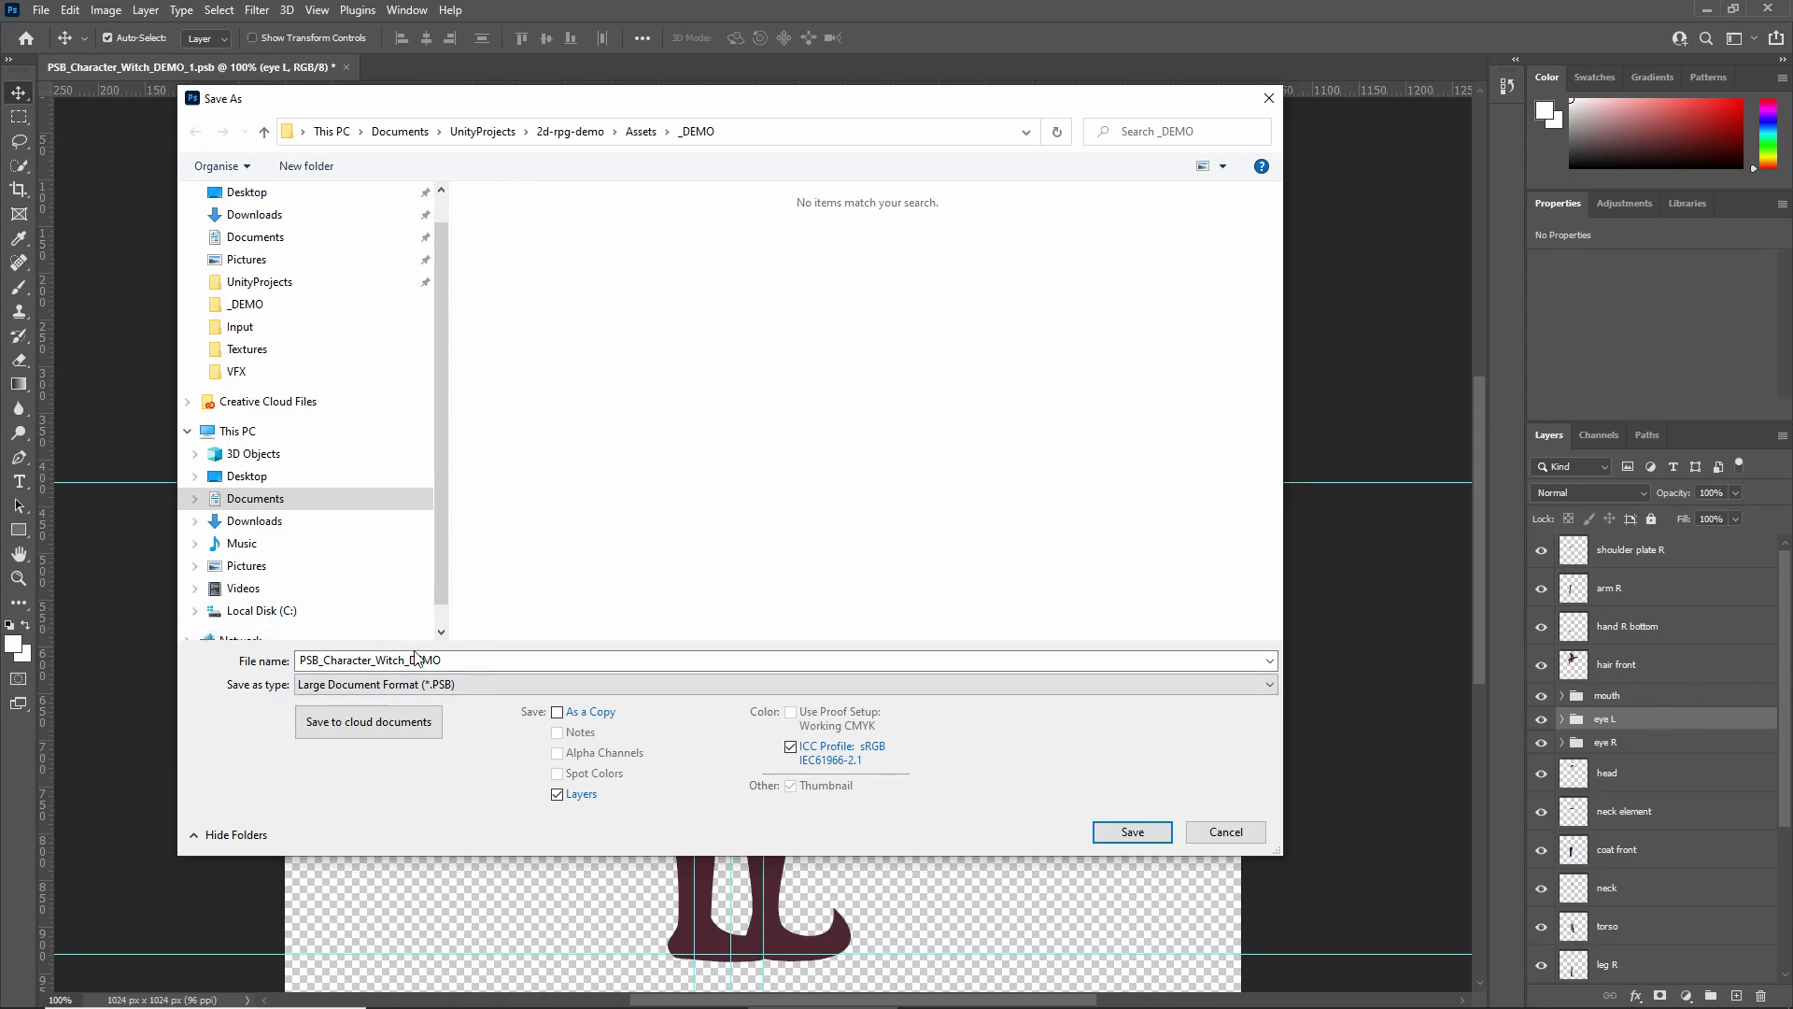
click(1133, 832)
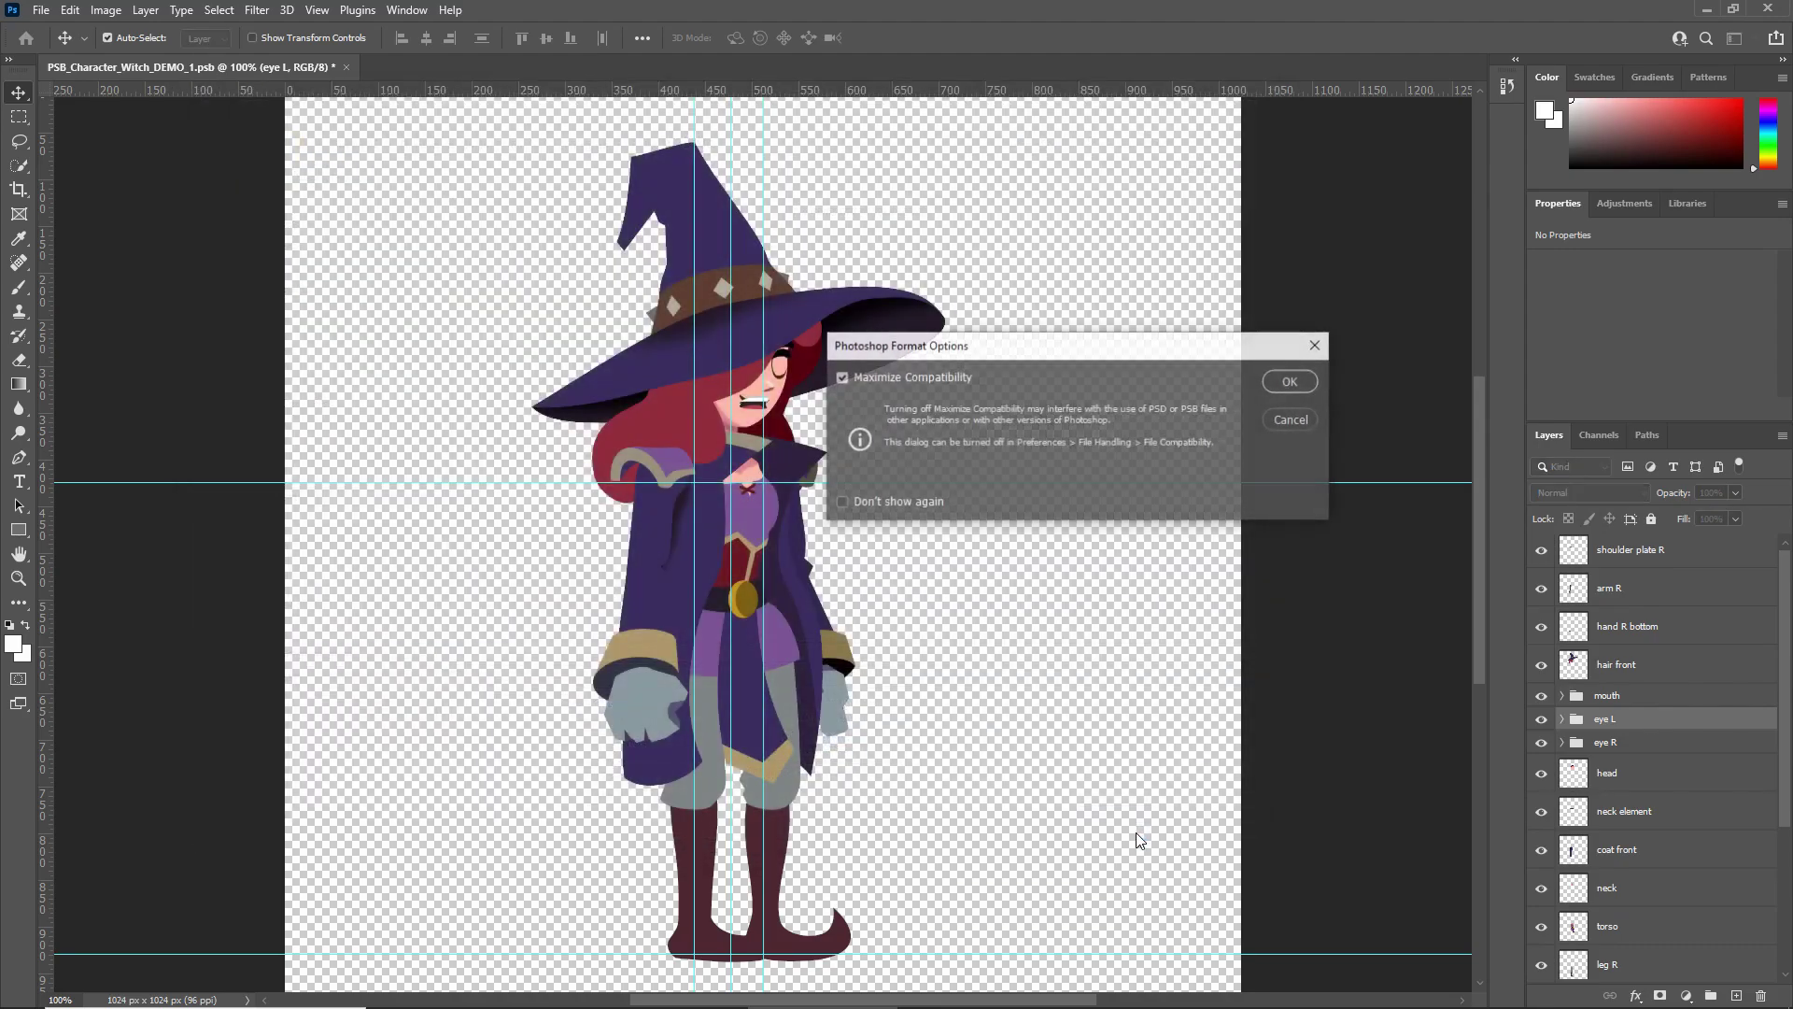
click(1280, 385)
Switch back to Unity and show the import settings of the PSB_Character_Witch_DEMO asset, enlarging the project list and widening the inspector
key(alt+Tab)
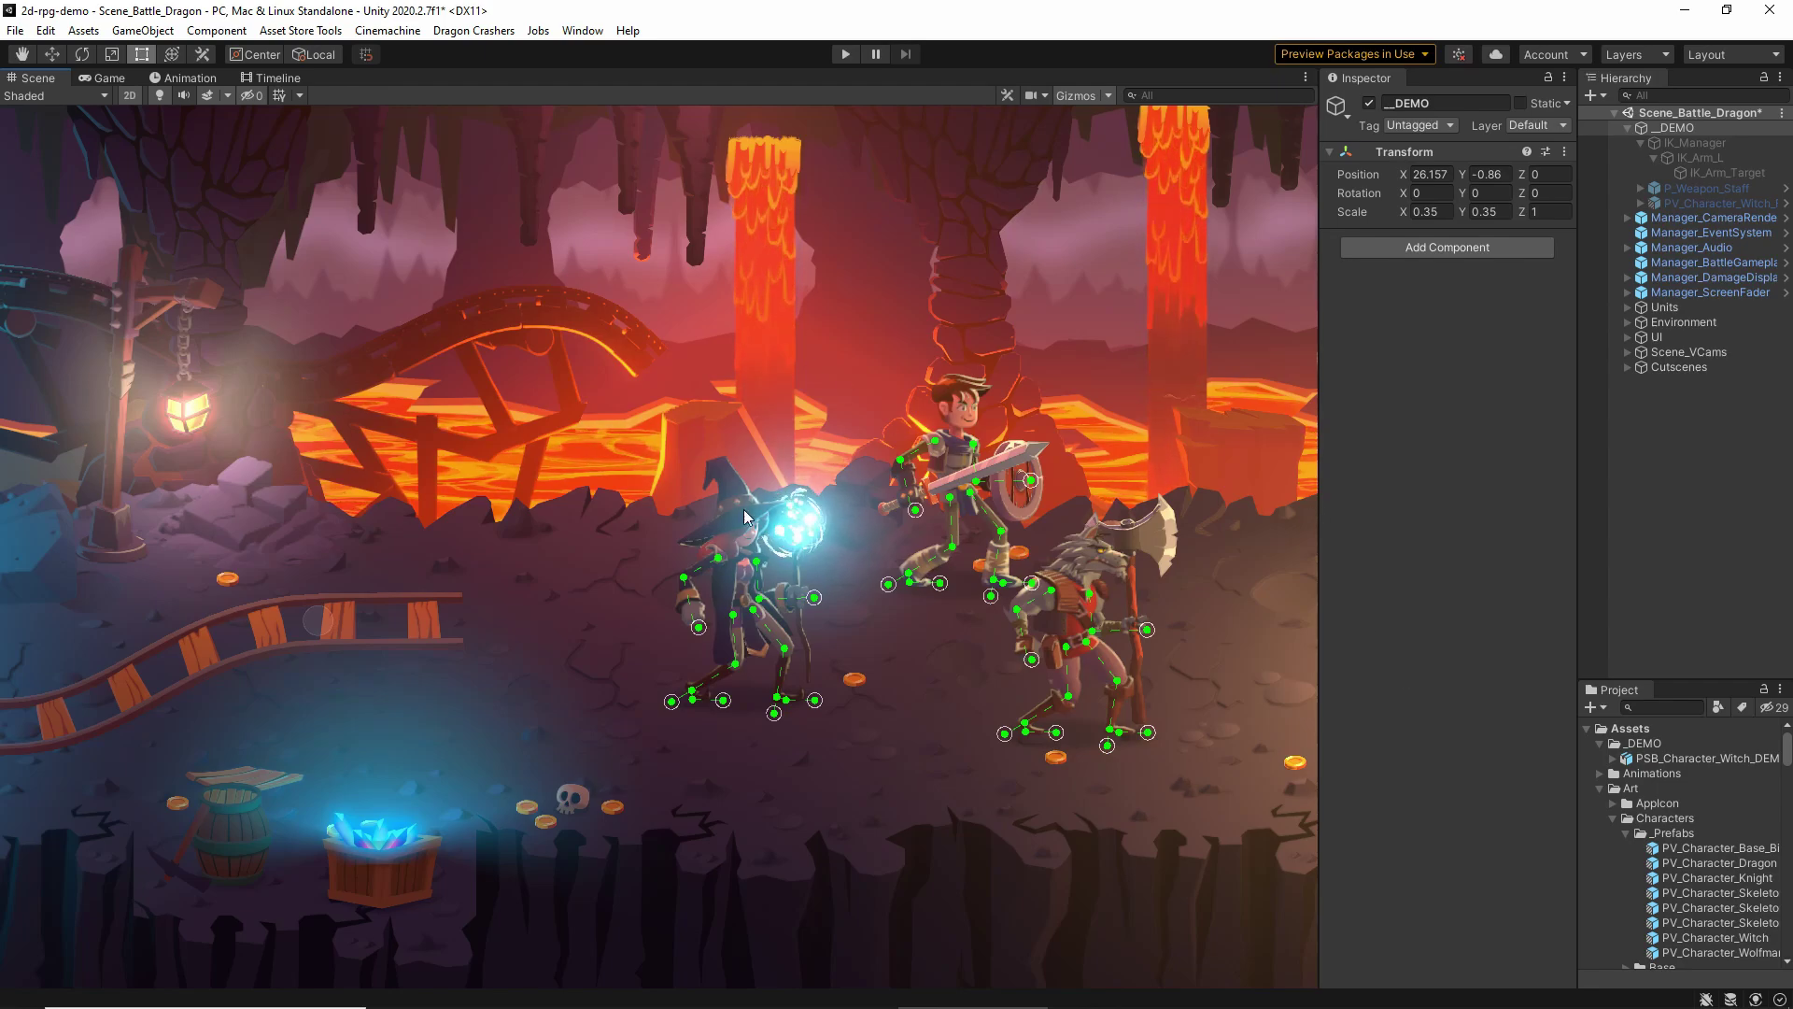
drag(1681, 679, 1687, 525)
click(1687, 607)
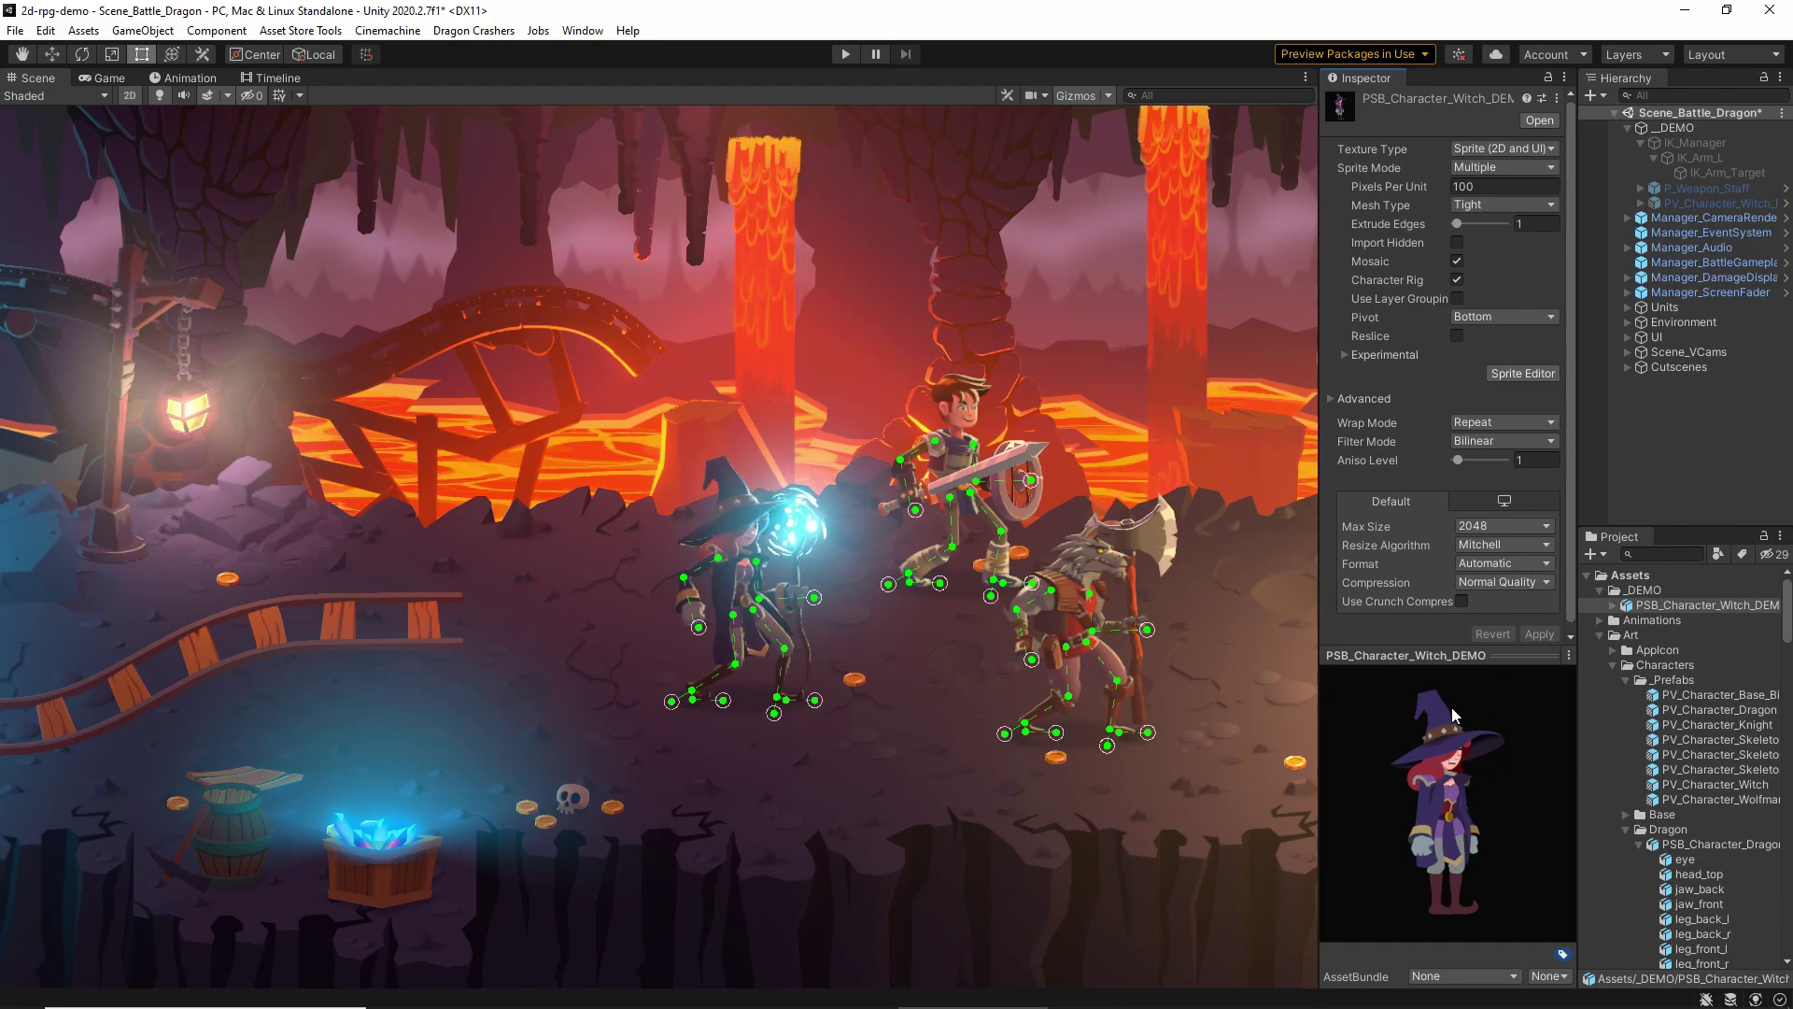
drag(1319, 355, 1208, 355)
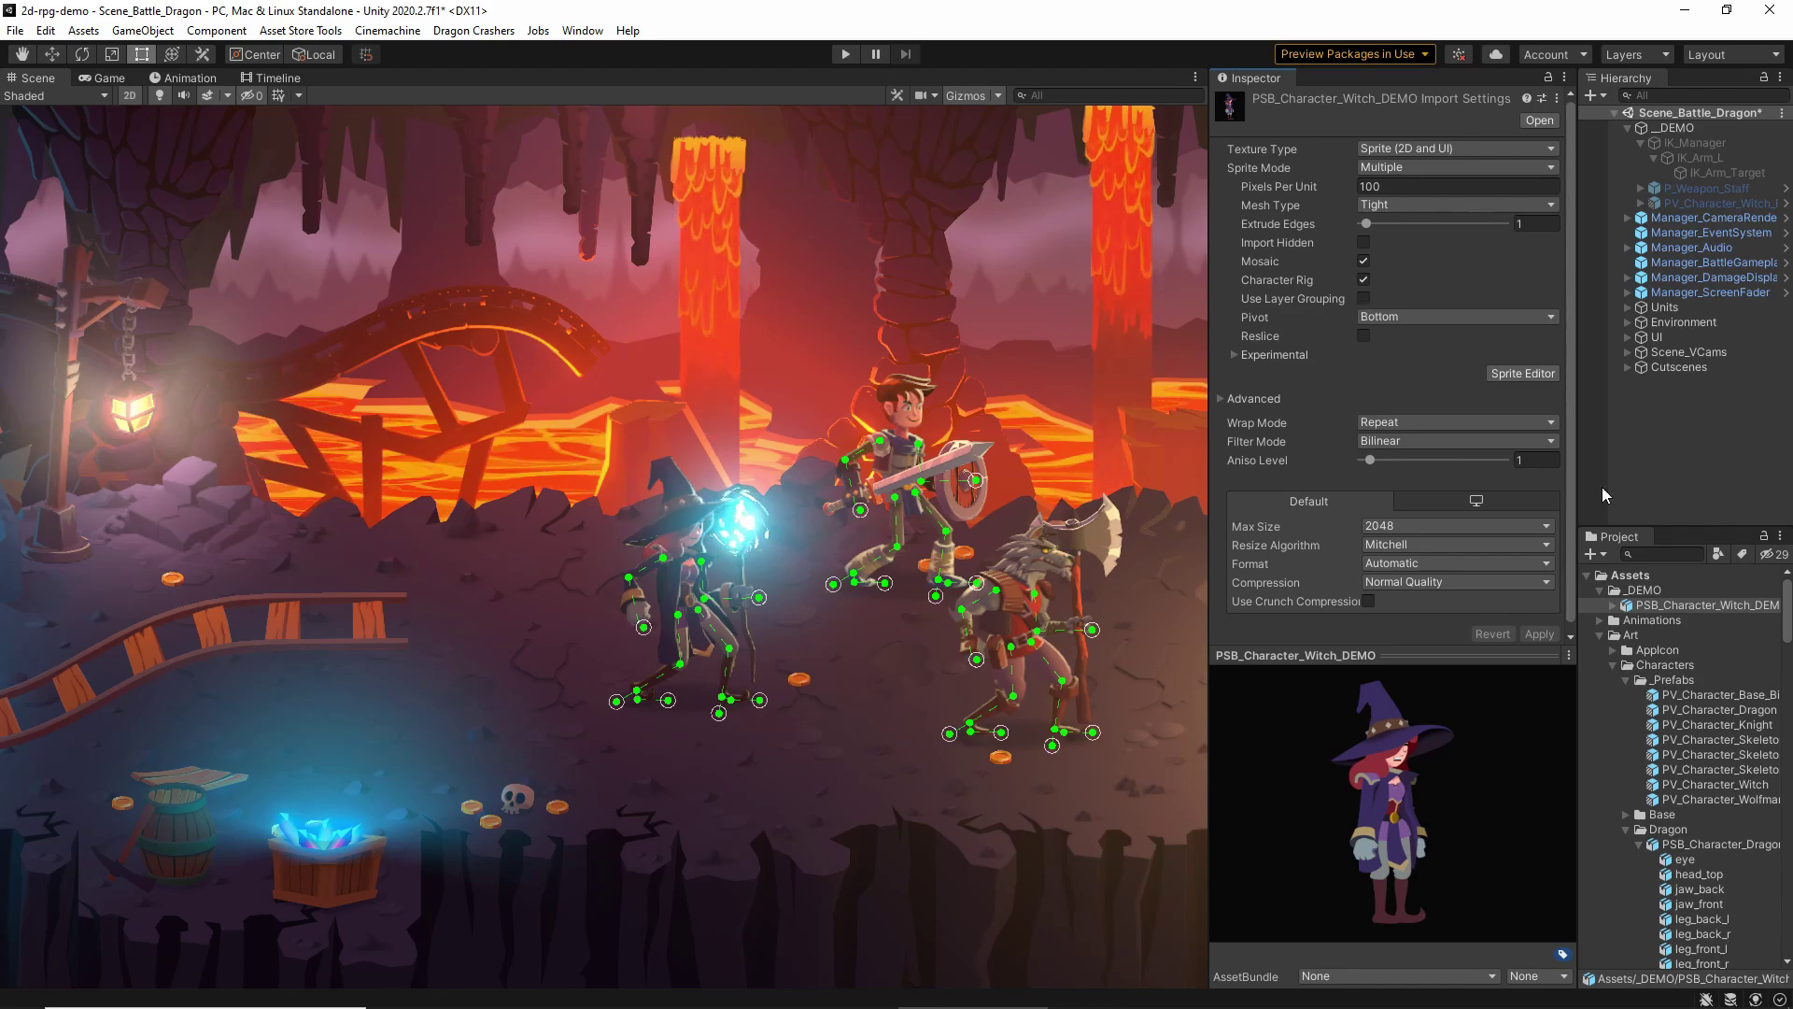
Add the PSB_Character_Witch_DEMO asset to the scene as a child of the __DEMO object and frame the witch
click(1691, 607)
drag(1691, 607, 1677, 128)
middle_drag(596, 394, 960, 415)
scroll(859, 467, up, 8)
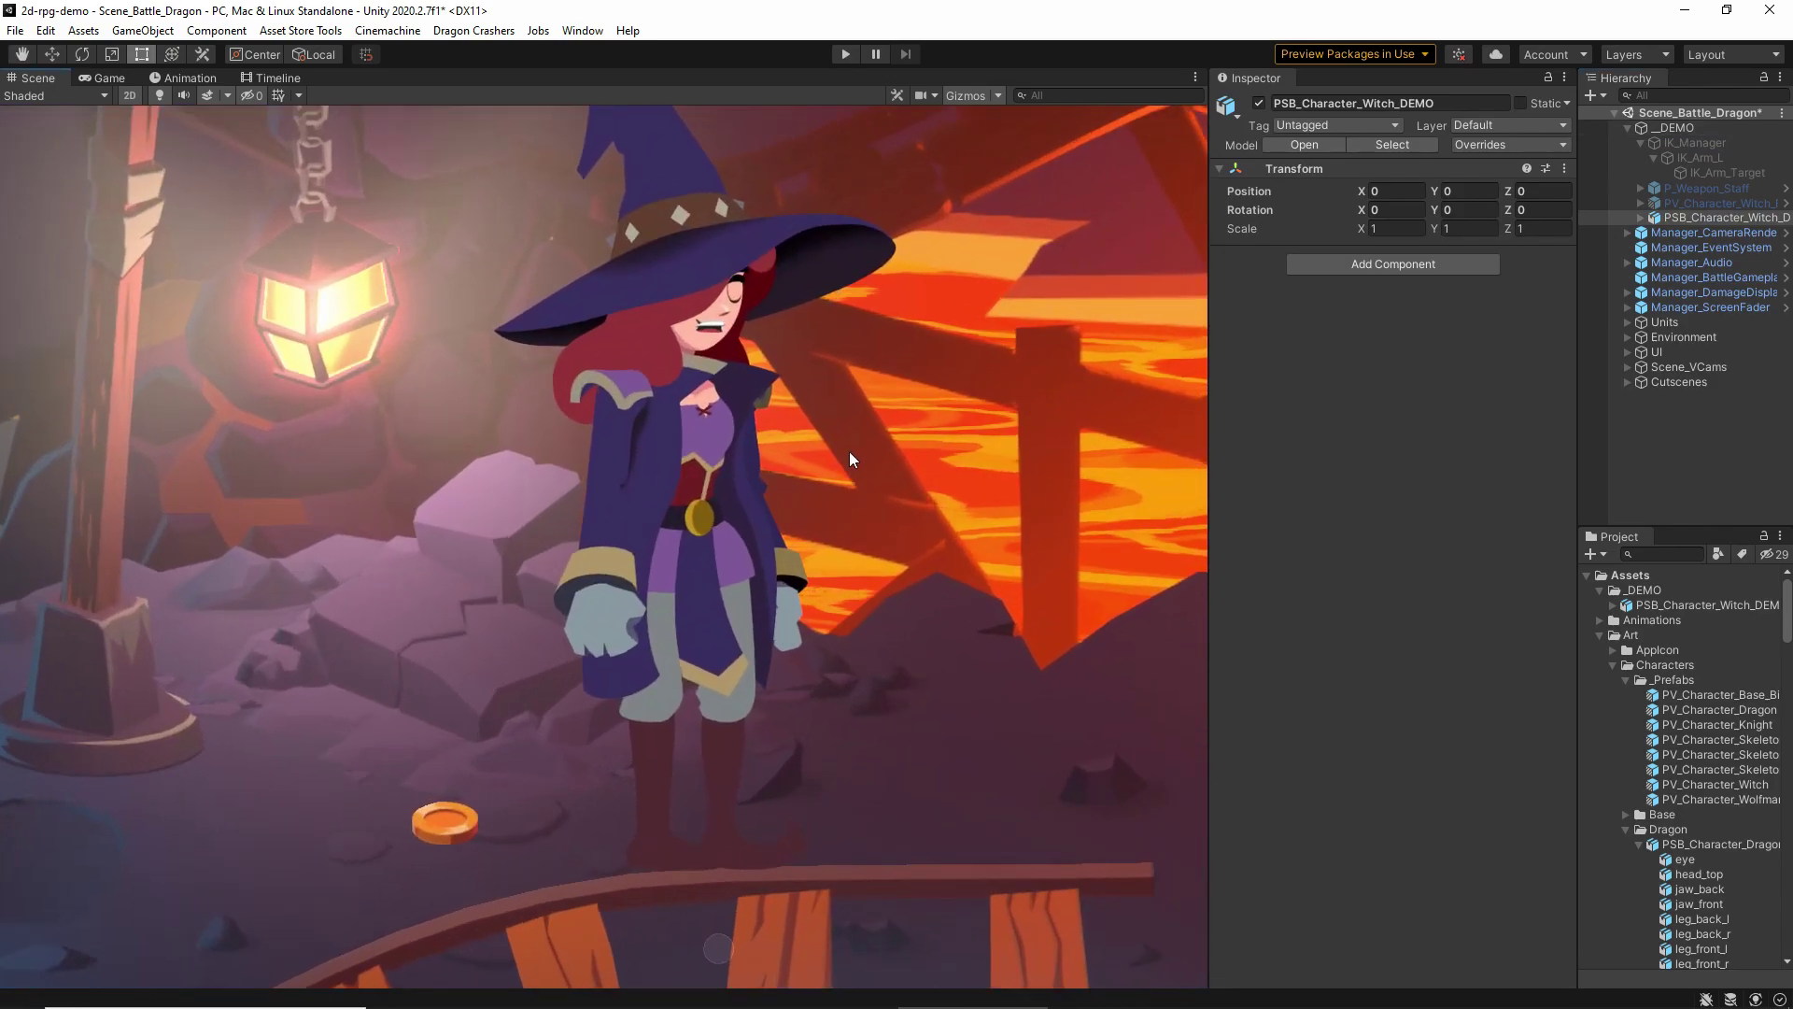
middle_drag(850, 439, 856, 485)
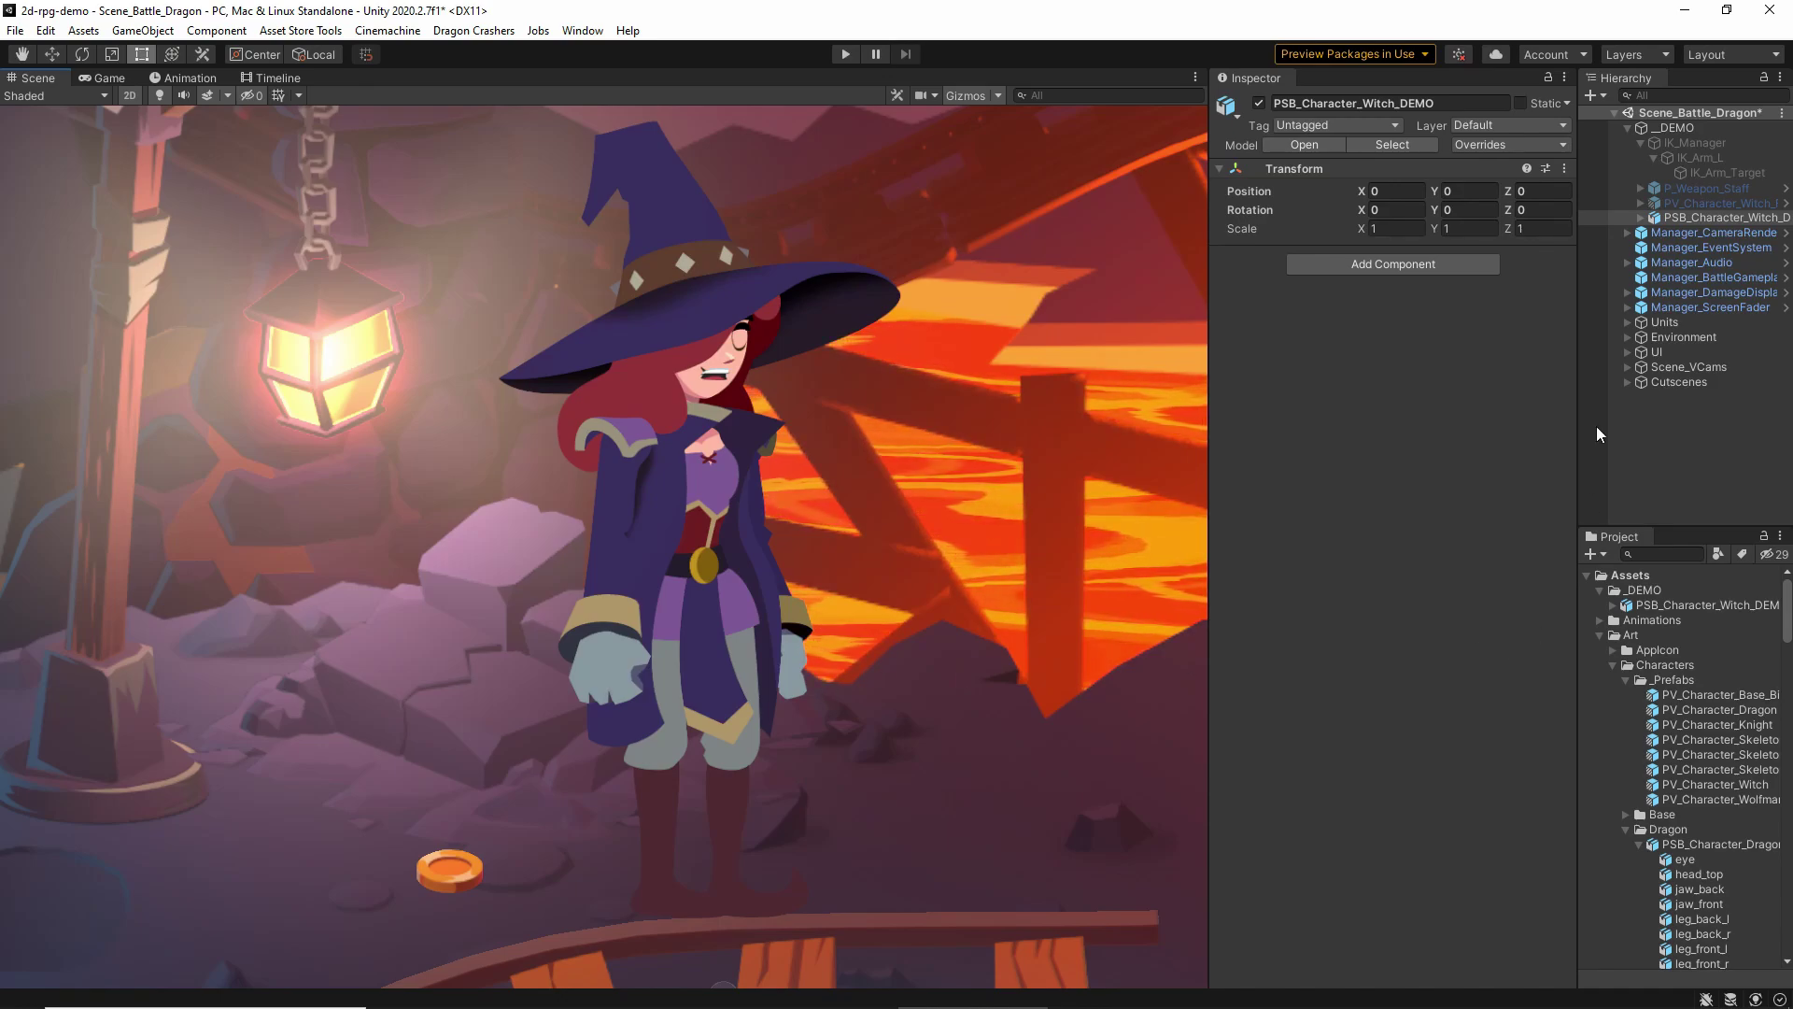
Expand the PSB_Character_Witch_DEMO asset and make the project list taller and wider to show its parts
click(1613, 605)
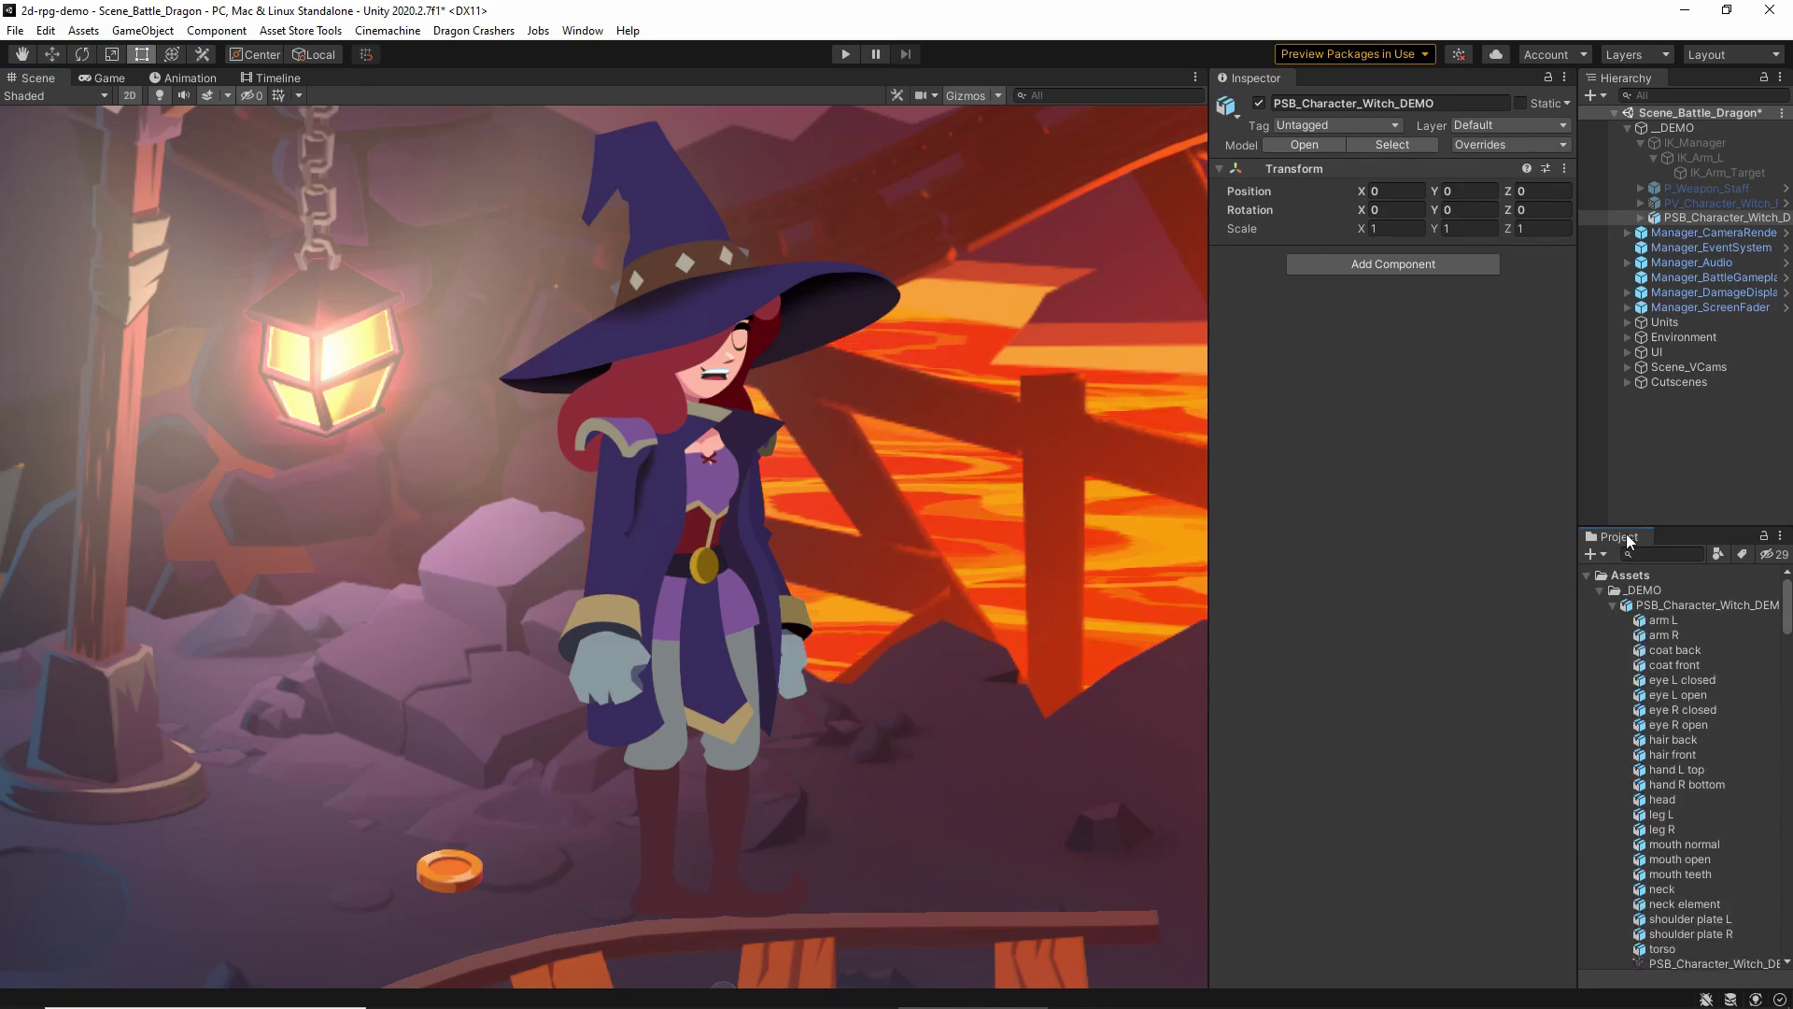
drag(1665, 531, 1665, 374)
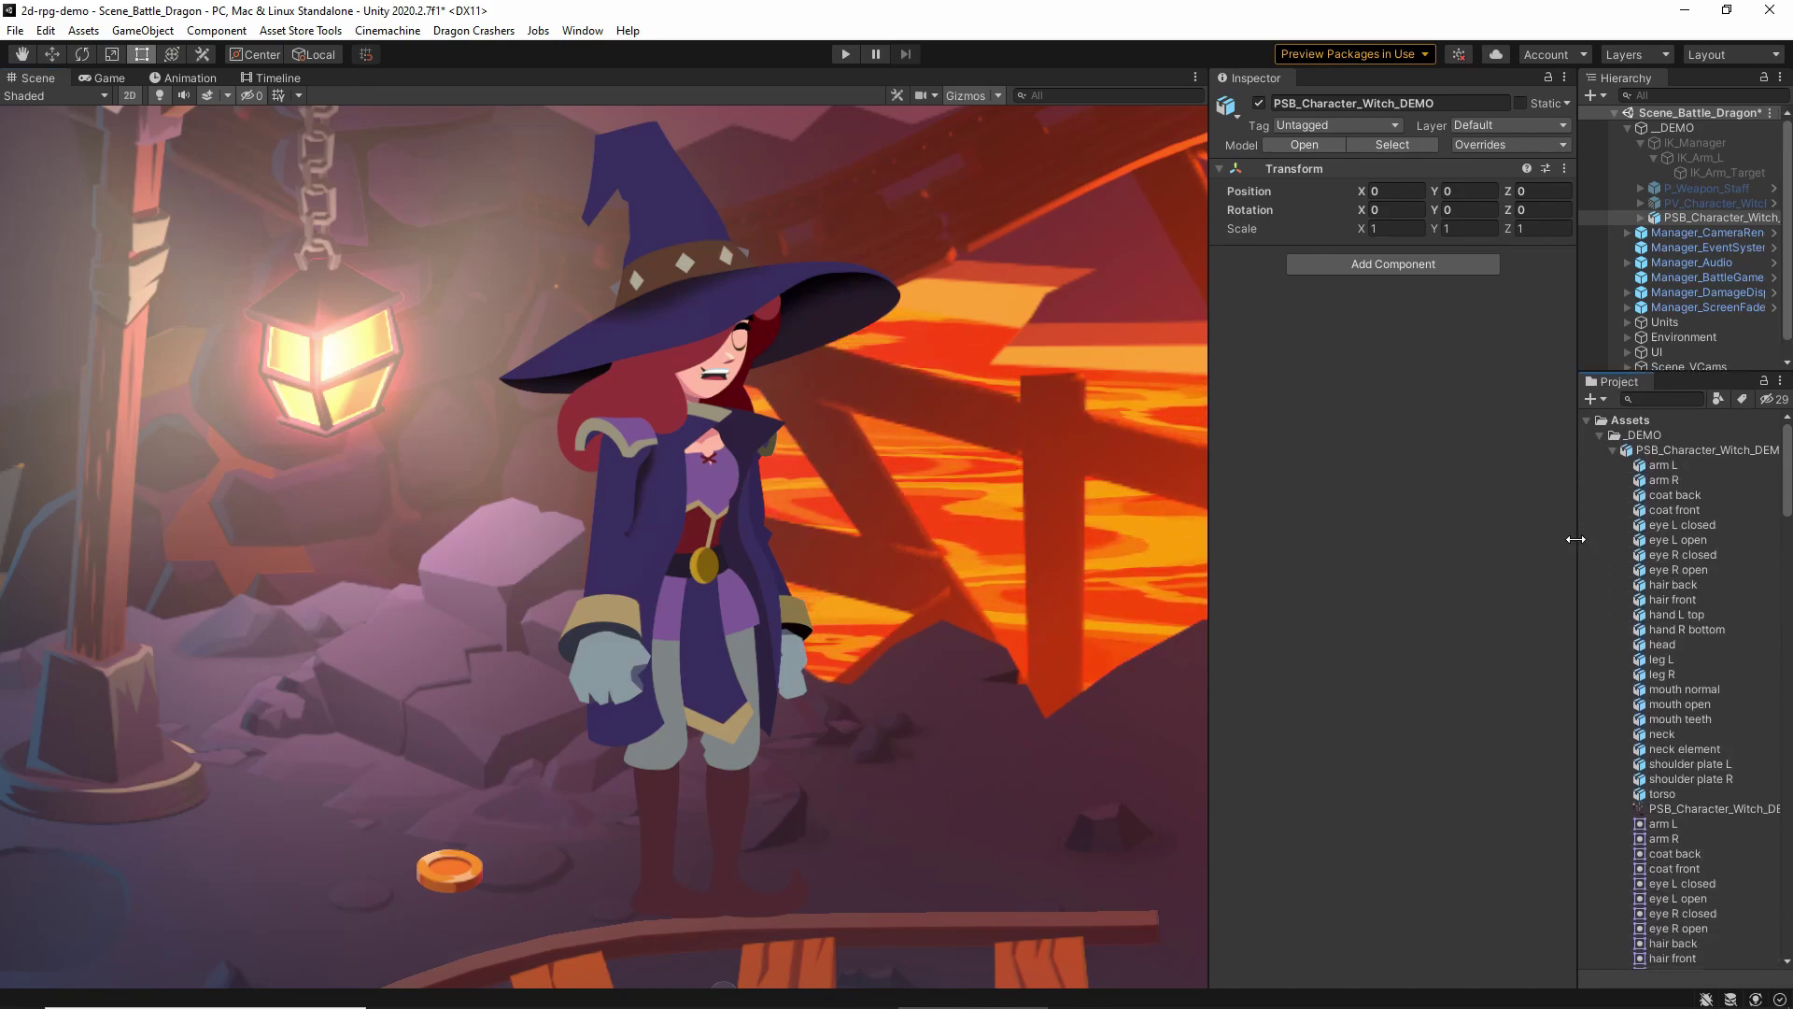
drag(1578, 534, 1468, 535)
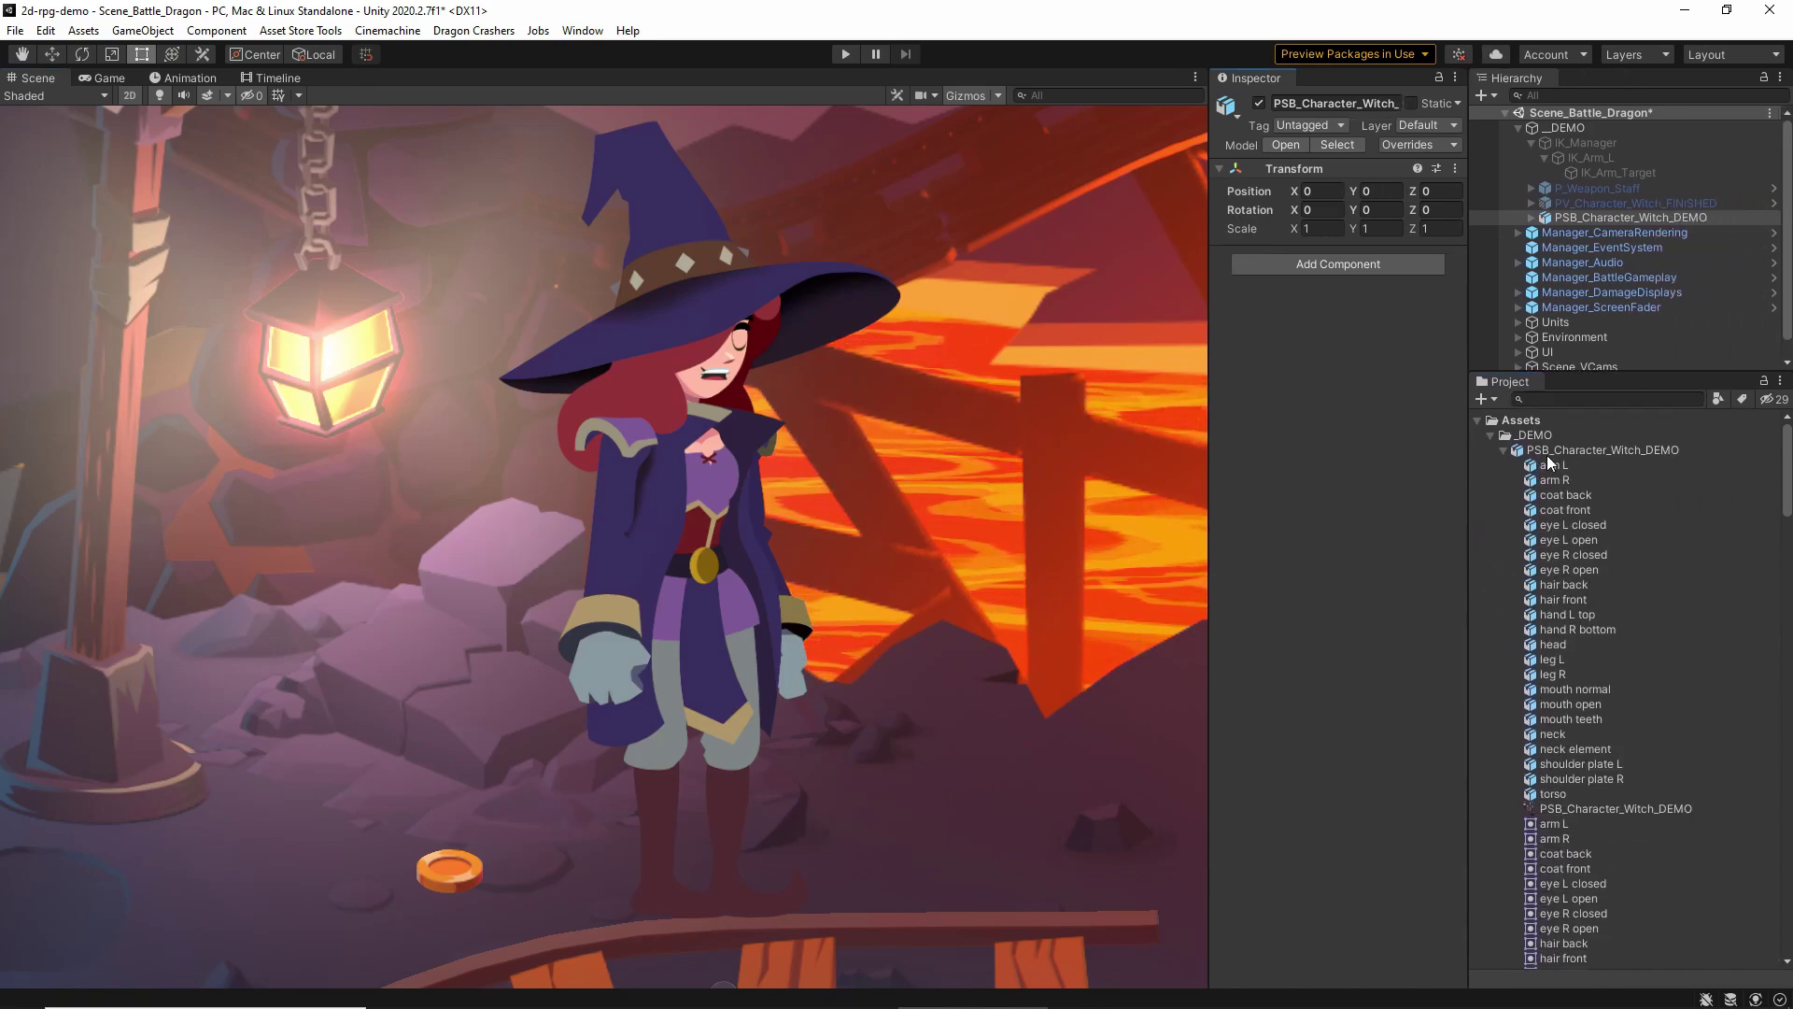
Examine the generated body-part objects inside the witch asset, including mouth teeth
click(1578, 535)
scroll(1578, 607, down, 3)
click(1576, 506)
click(1574, 551)
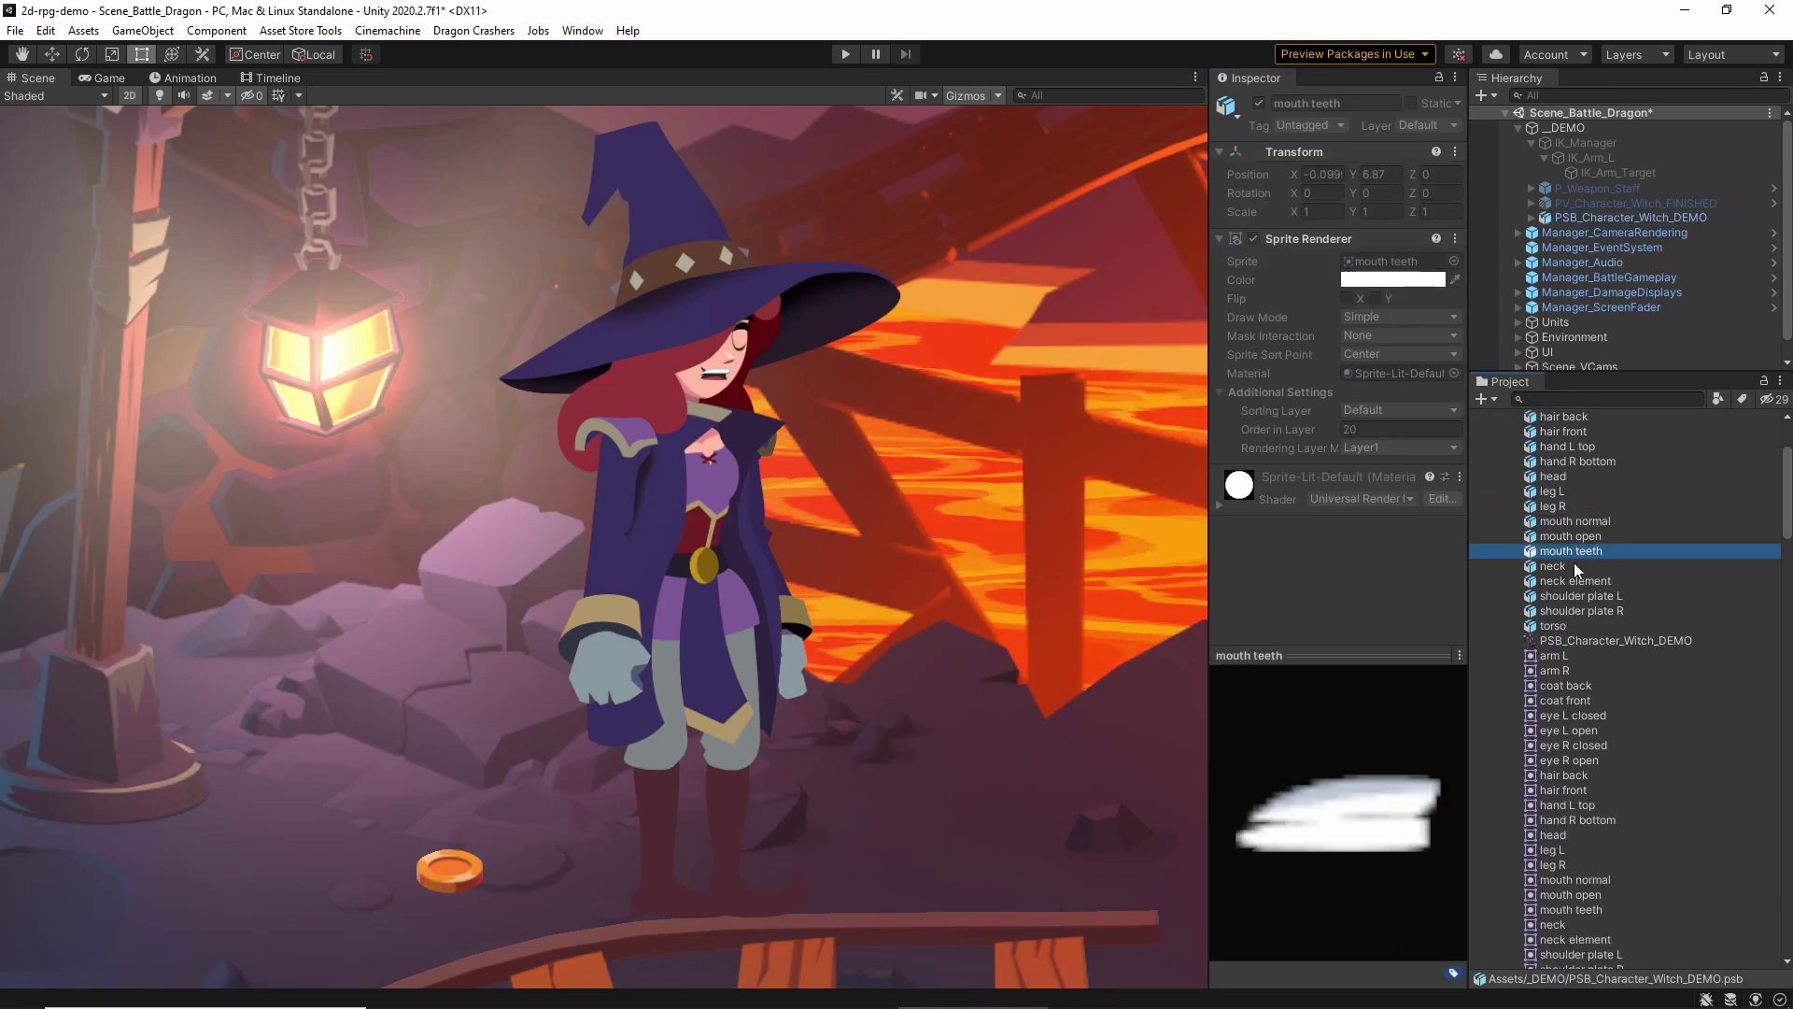
click(1547, 509)
scroll(1583, 742, down, 3)
Preview the witch asset's individual sprites, including hair front, mouth normal, both hands and arm L
click(1540, 620)
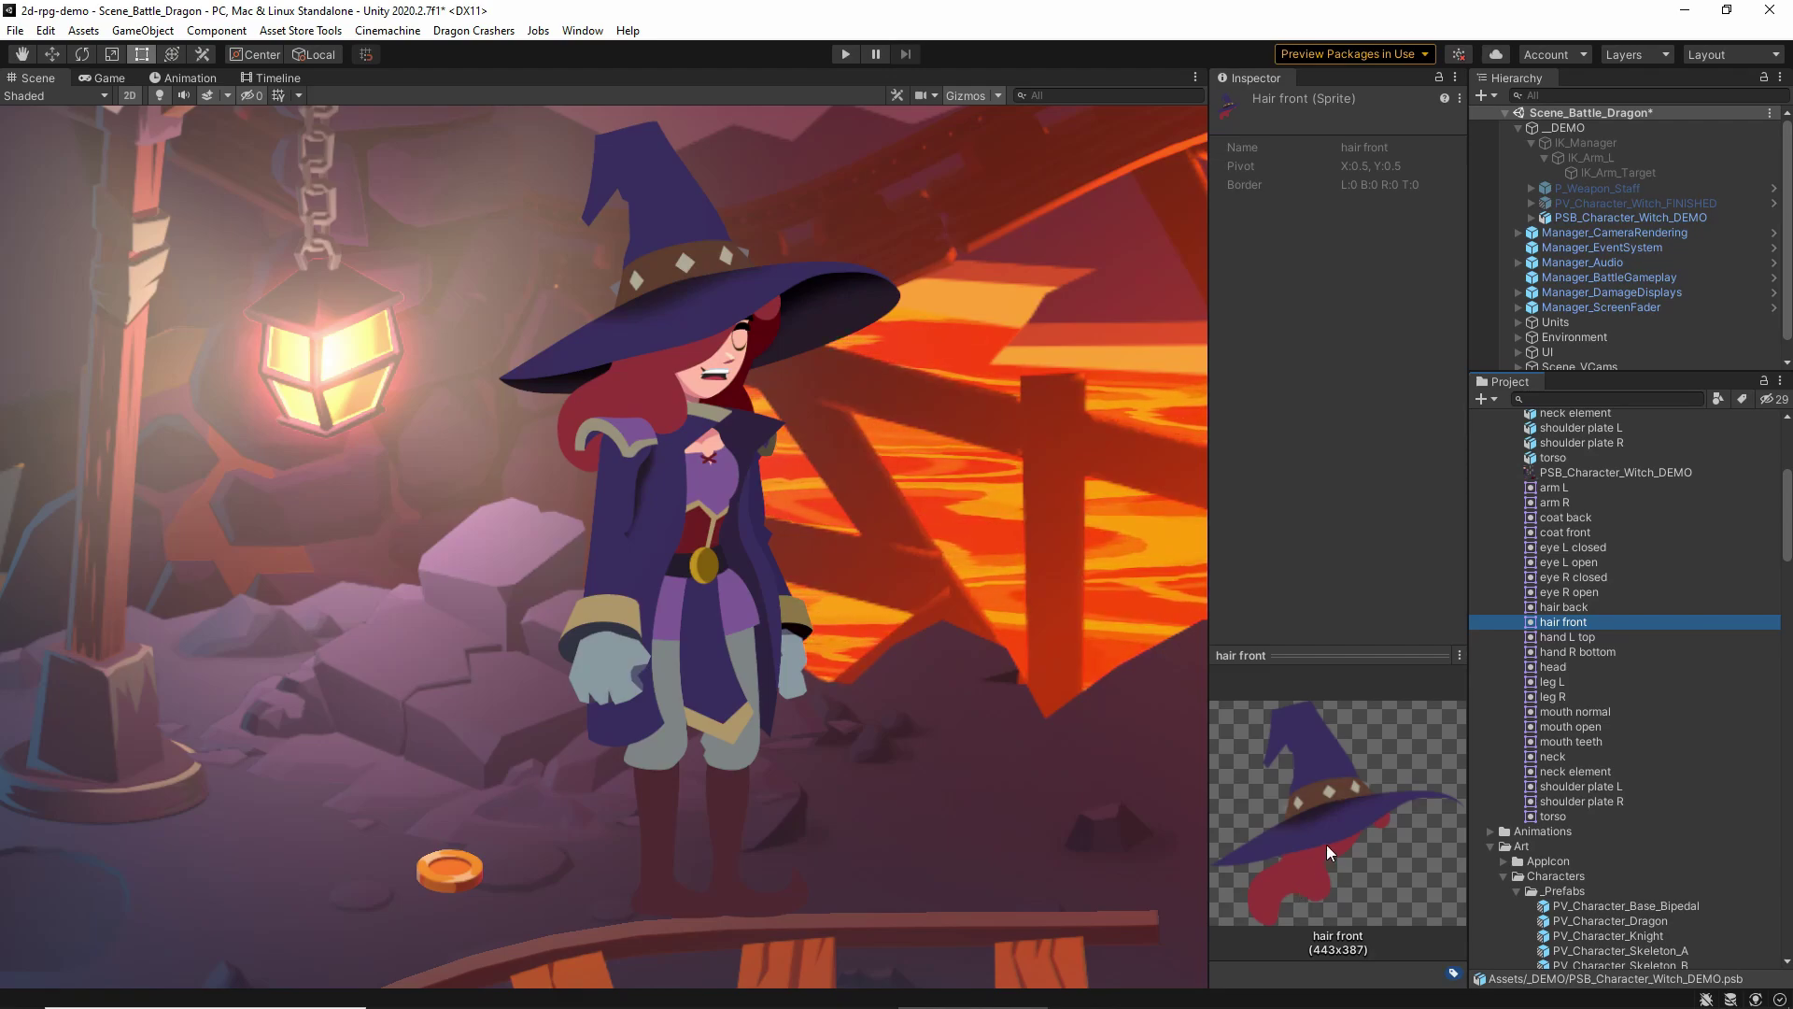
click(1602, 725)
click(1597, 714)
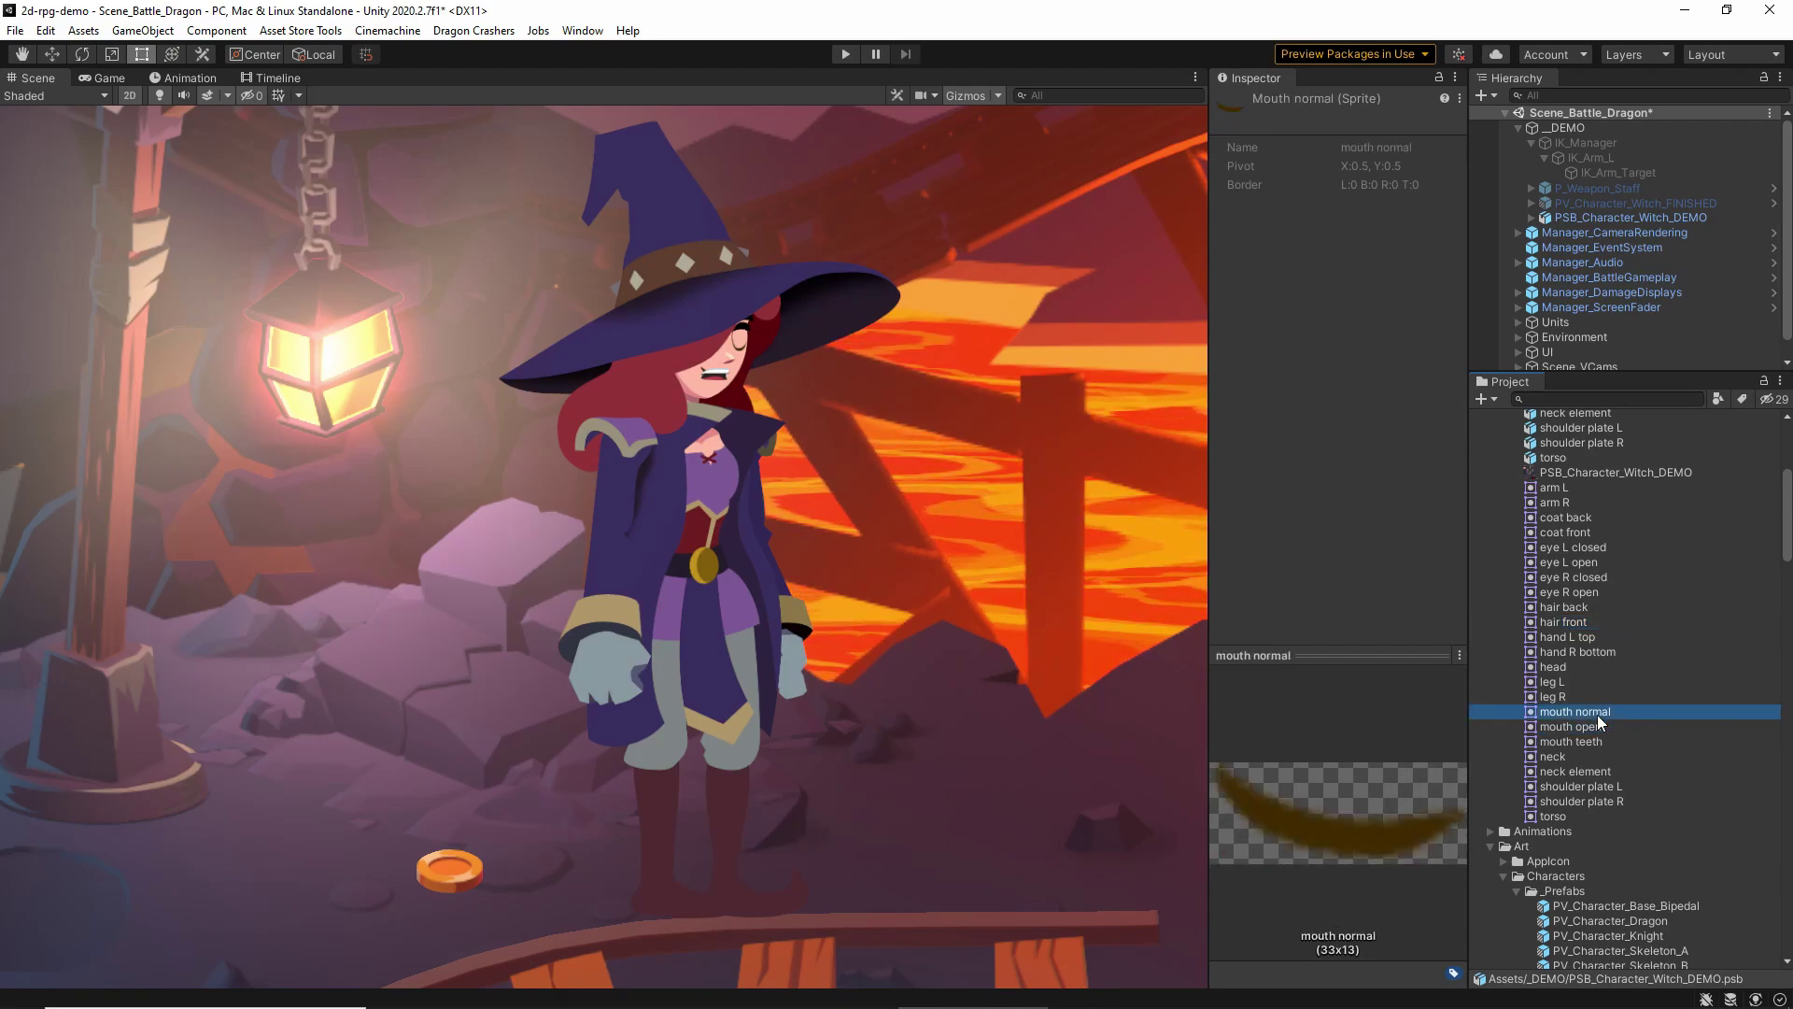
click(1587, 652)
click(1585, 637)
click(1588, 622)
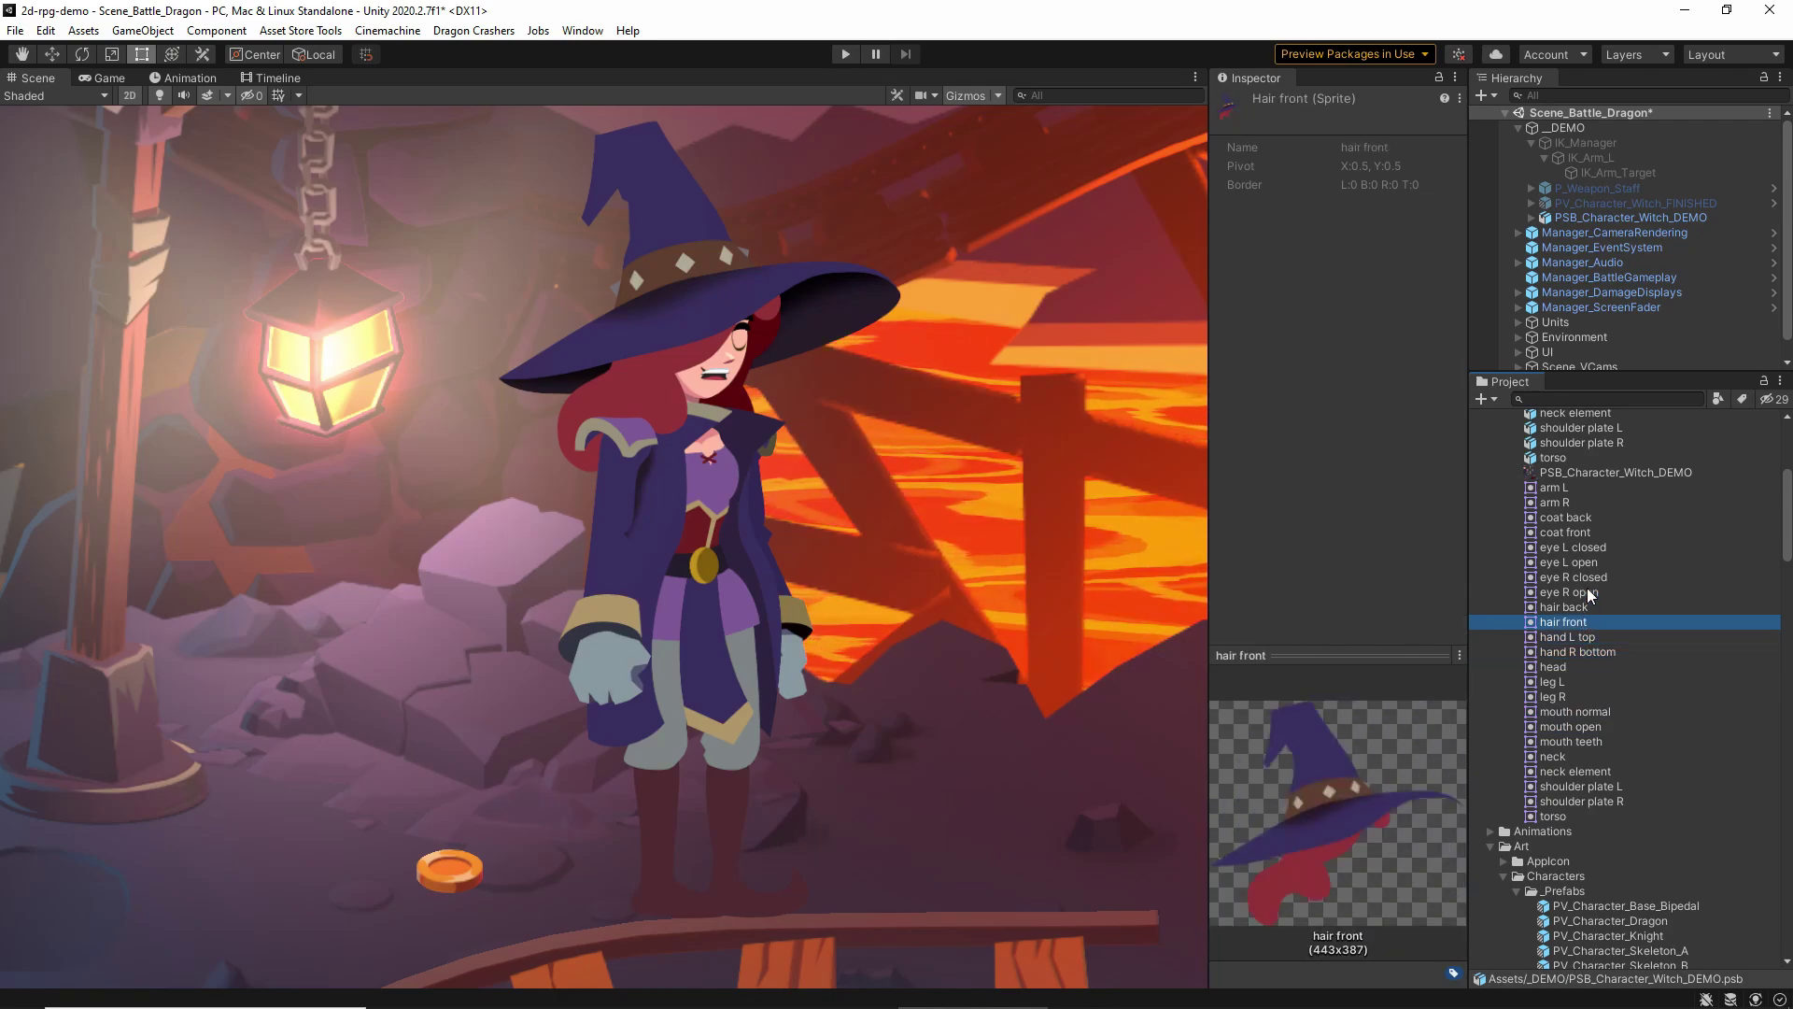
click(1571, 488)
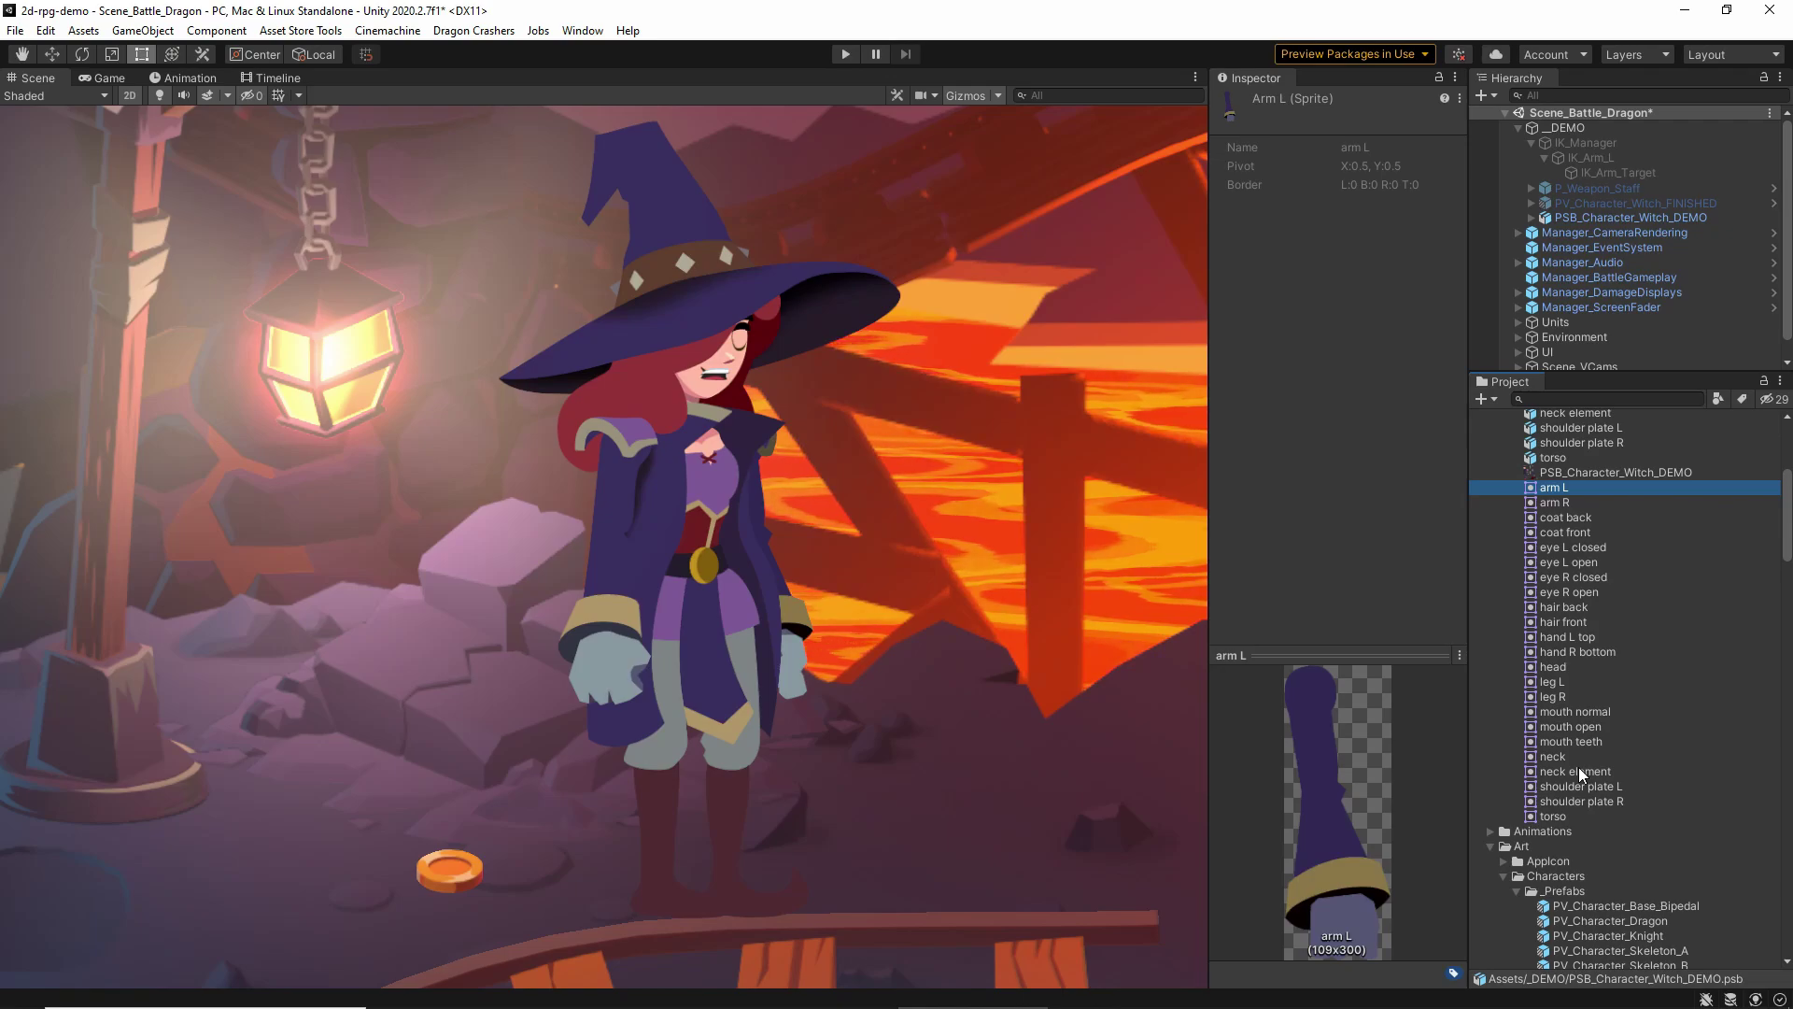
scroll(1595, 749, up, 5)
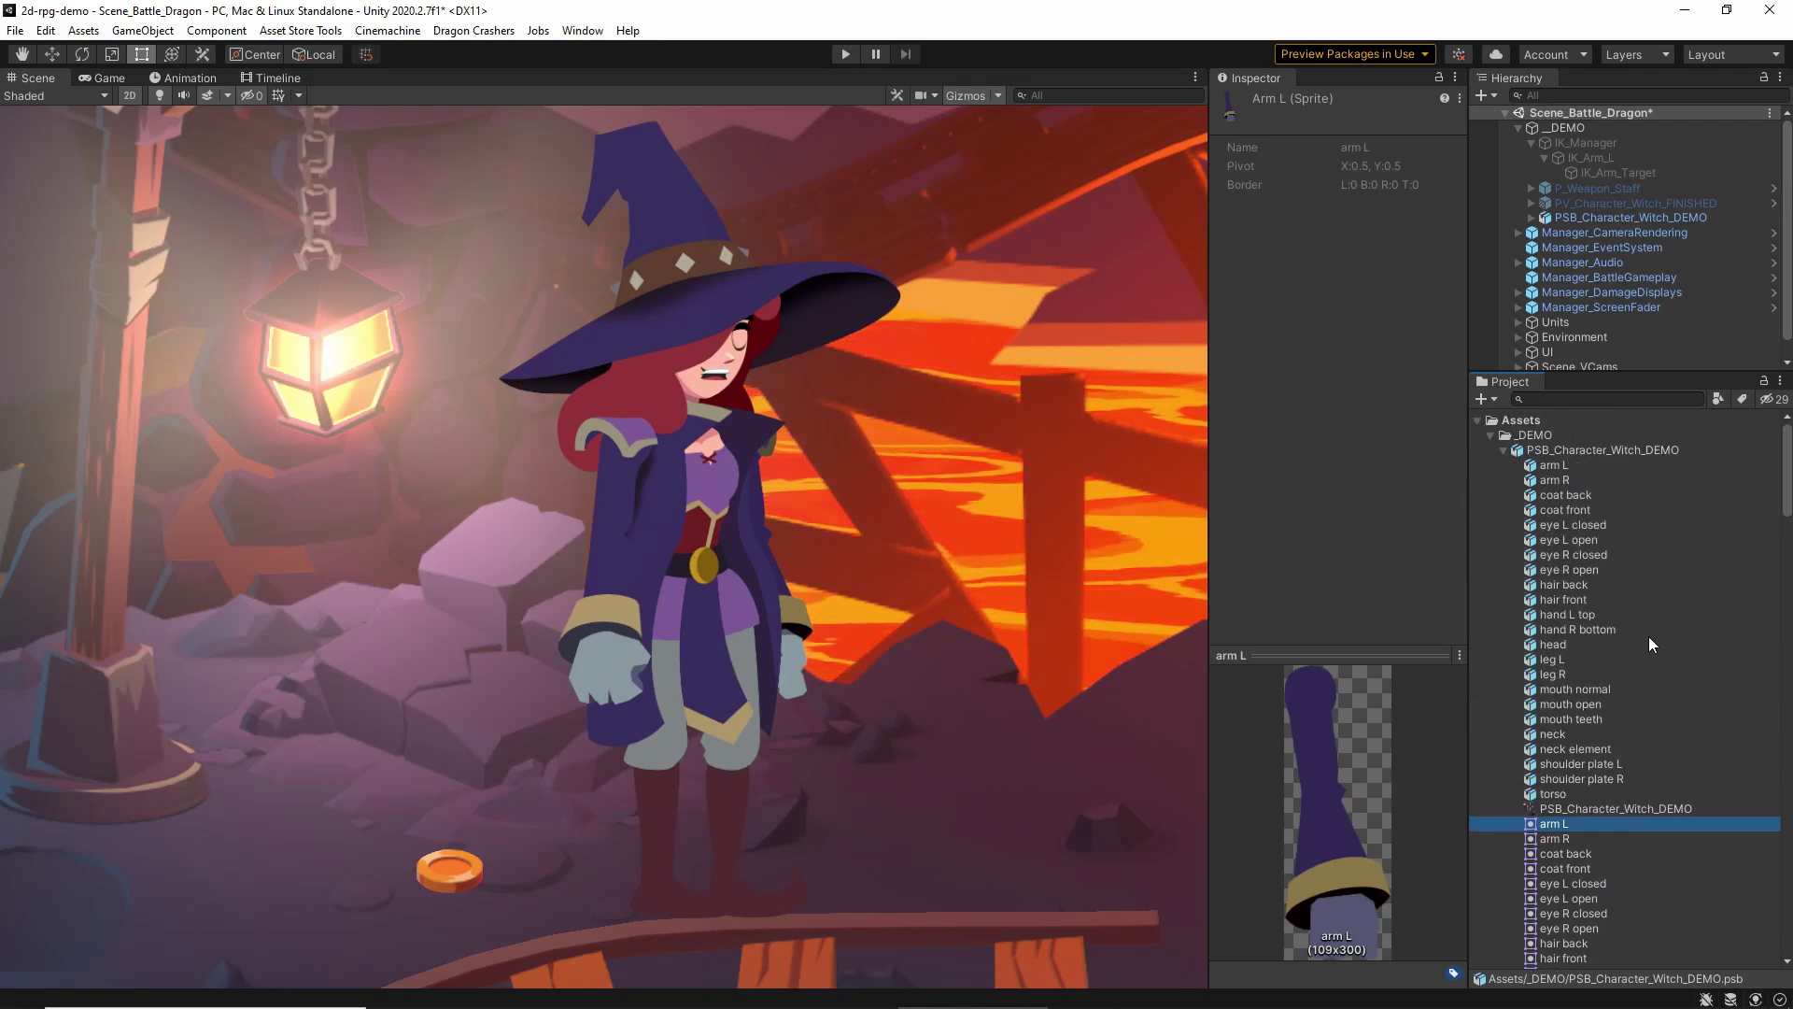
Open the PSB_Character_Witch_DEMO asset in the Sprite Editor to view its packed sprite sheet
click(1623, 449)
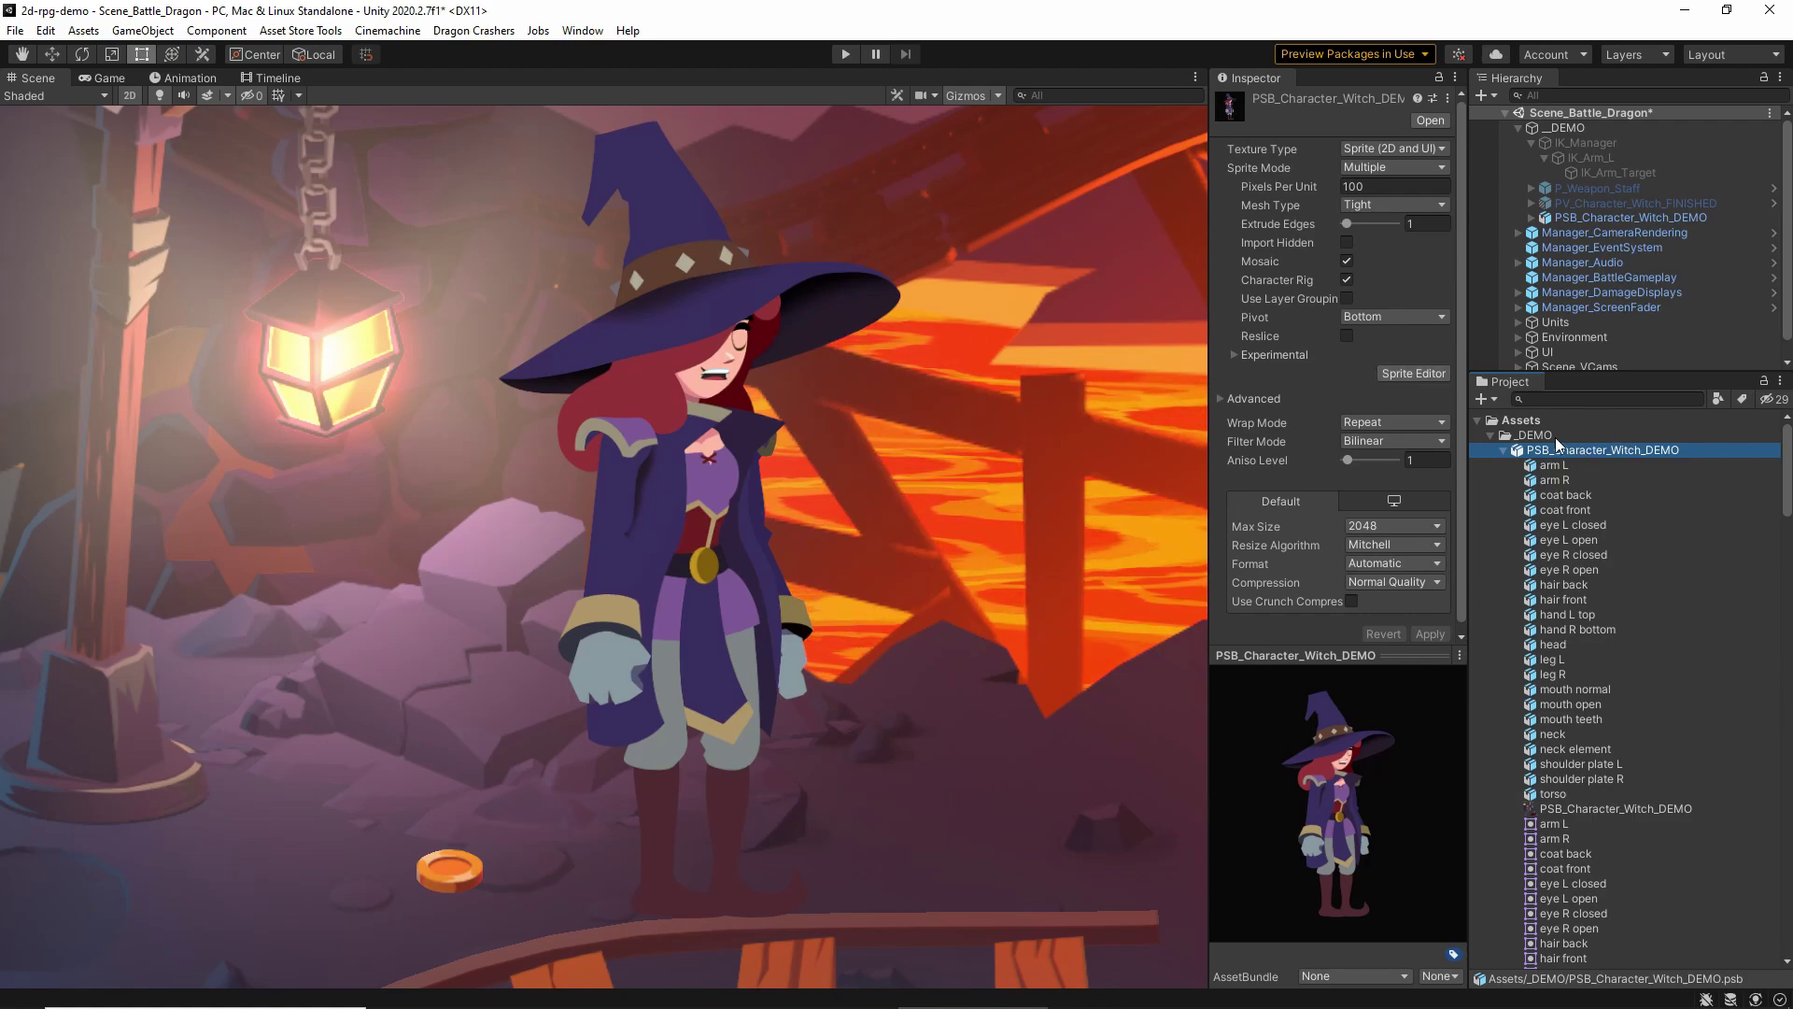
click(1426, 377)
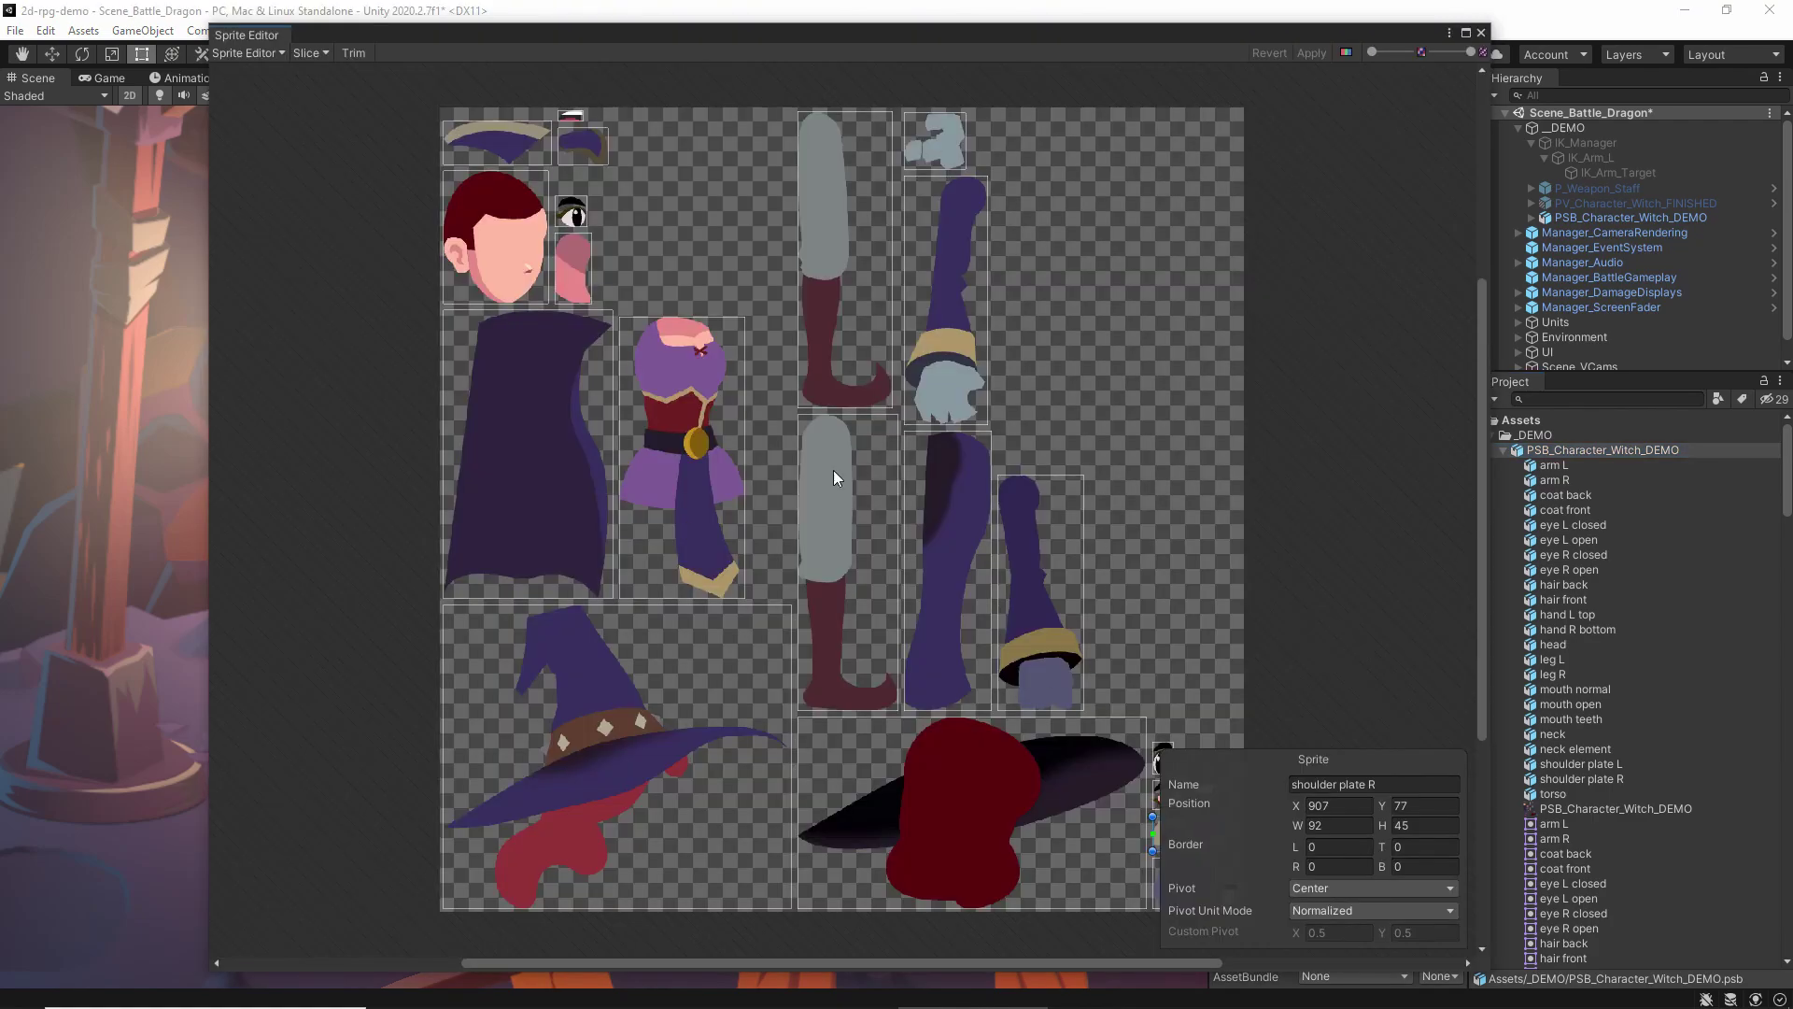
drag(545, 40, 537, 35)
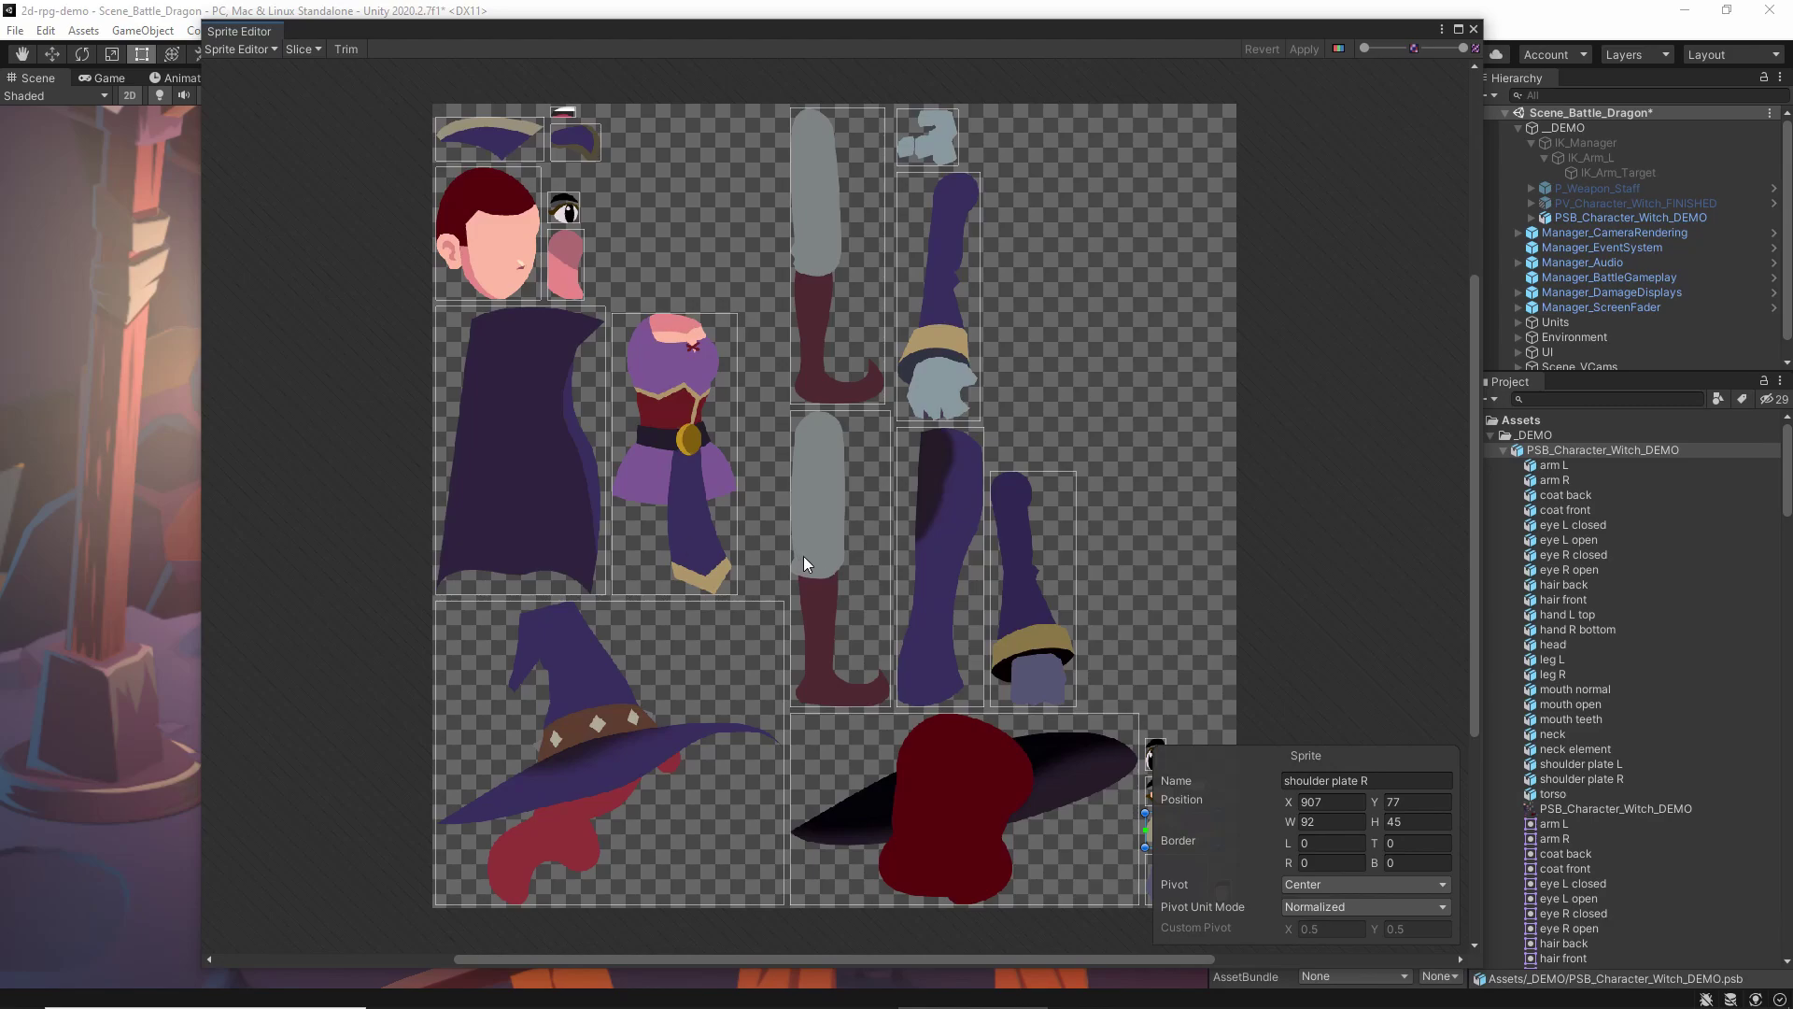
Switch the Sprite Editor to the Skinning Editor and hide the bone and sprite visibility list
click(269, 51)
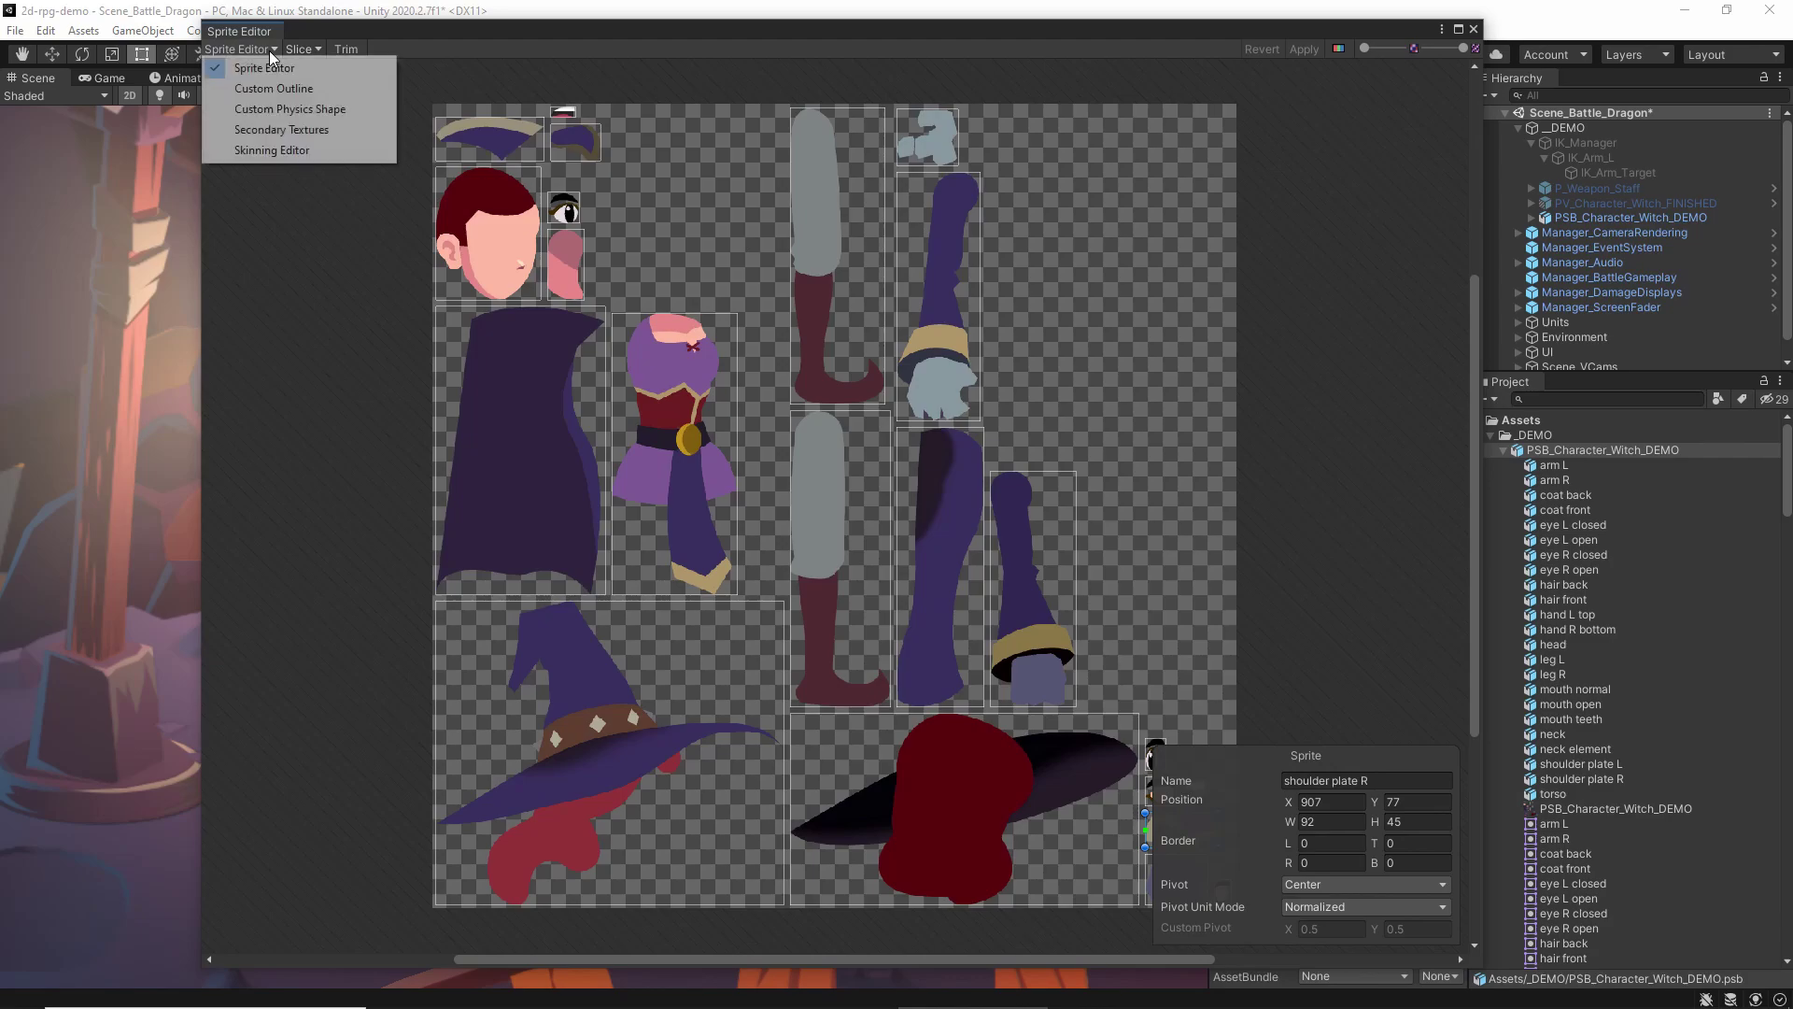
click(323, 153)
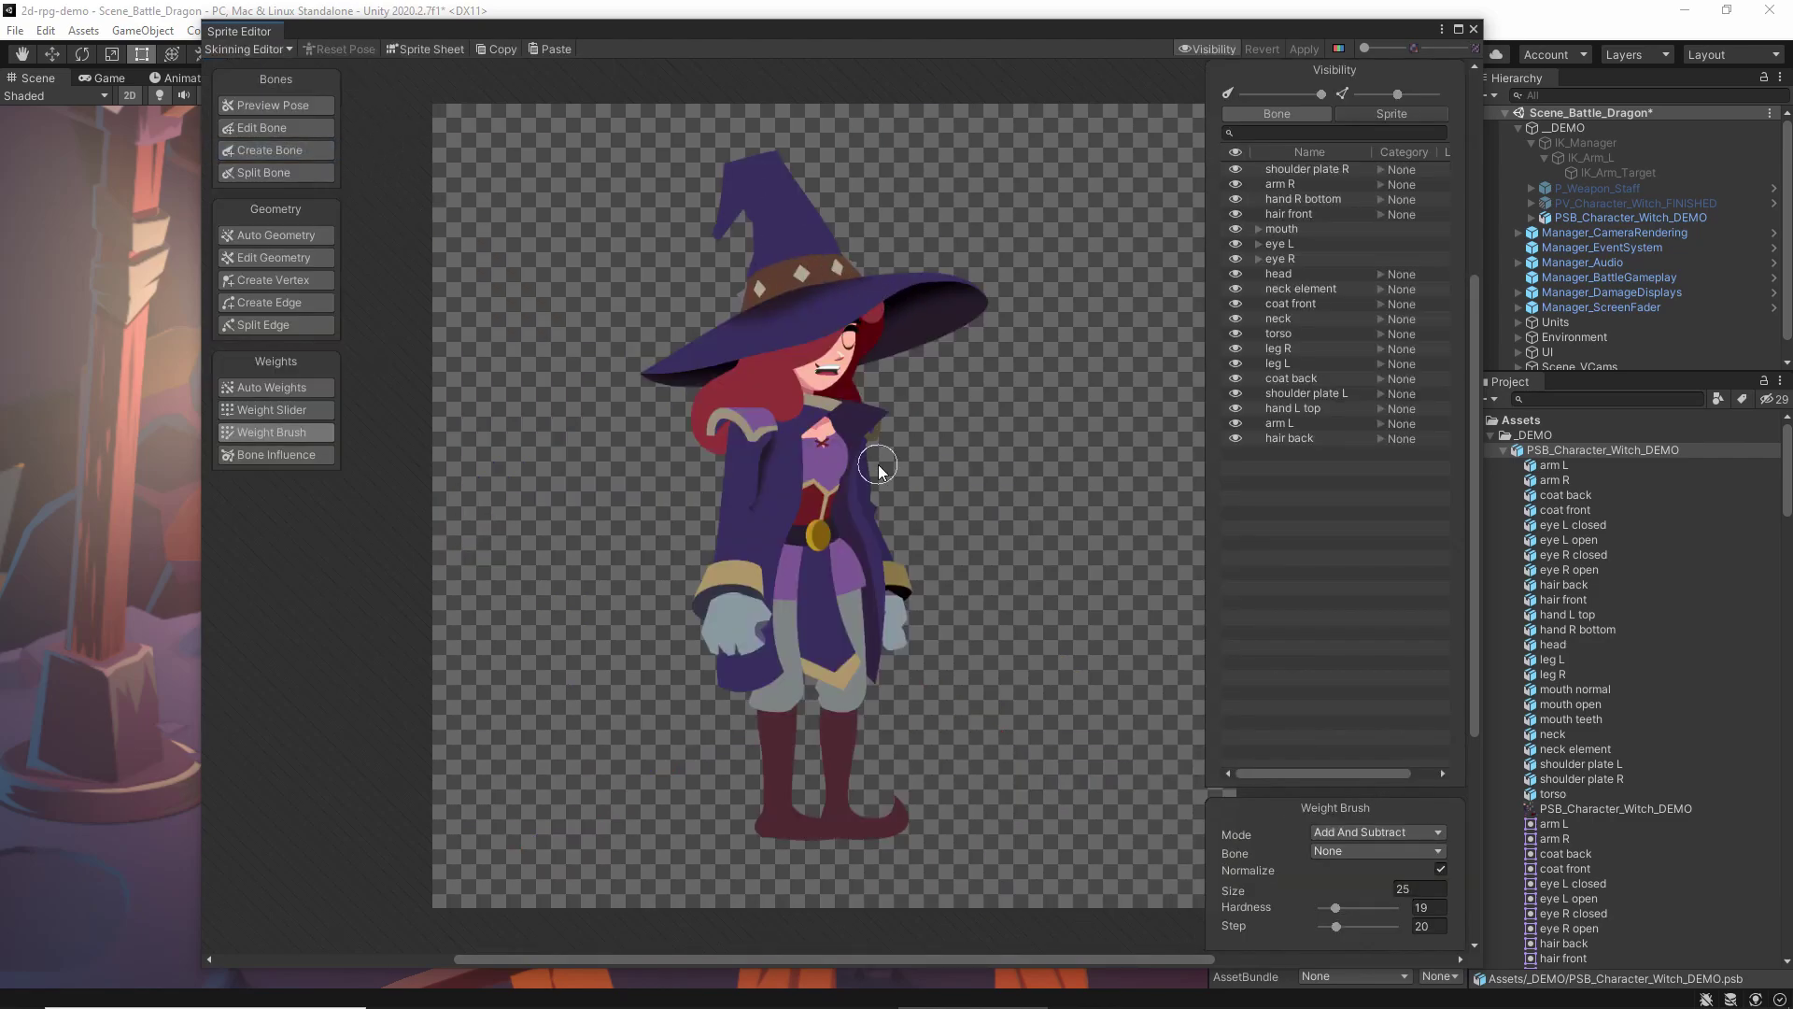
click(268, 50)
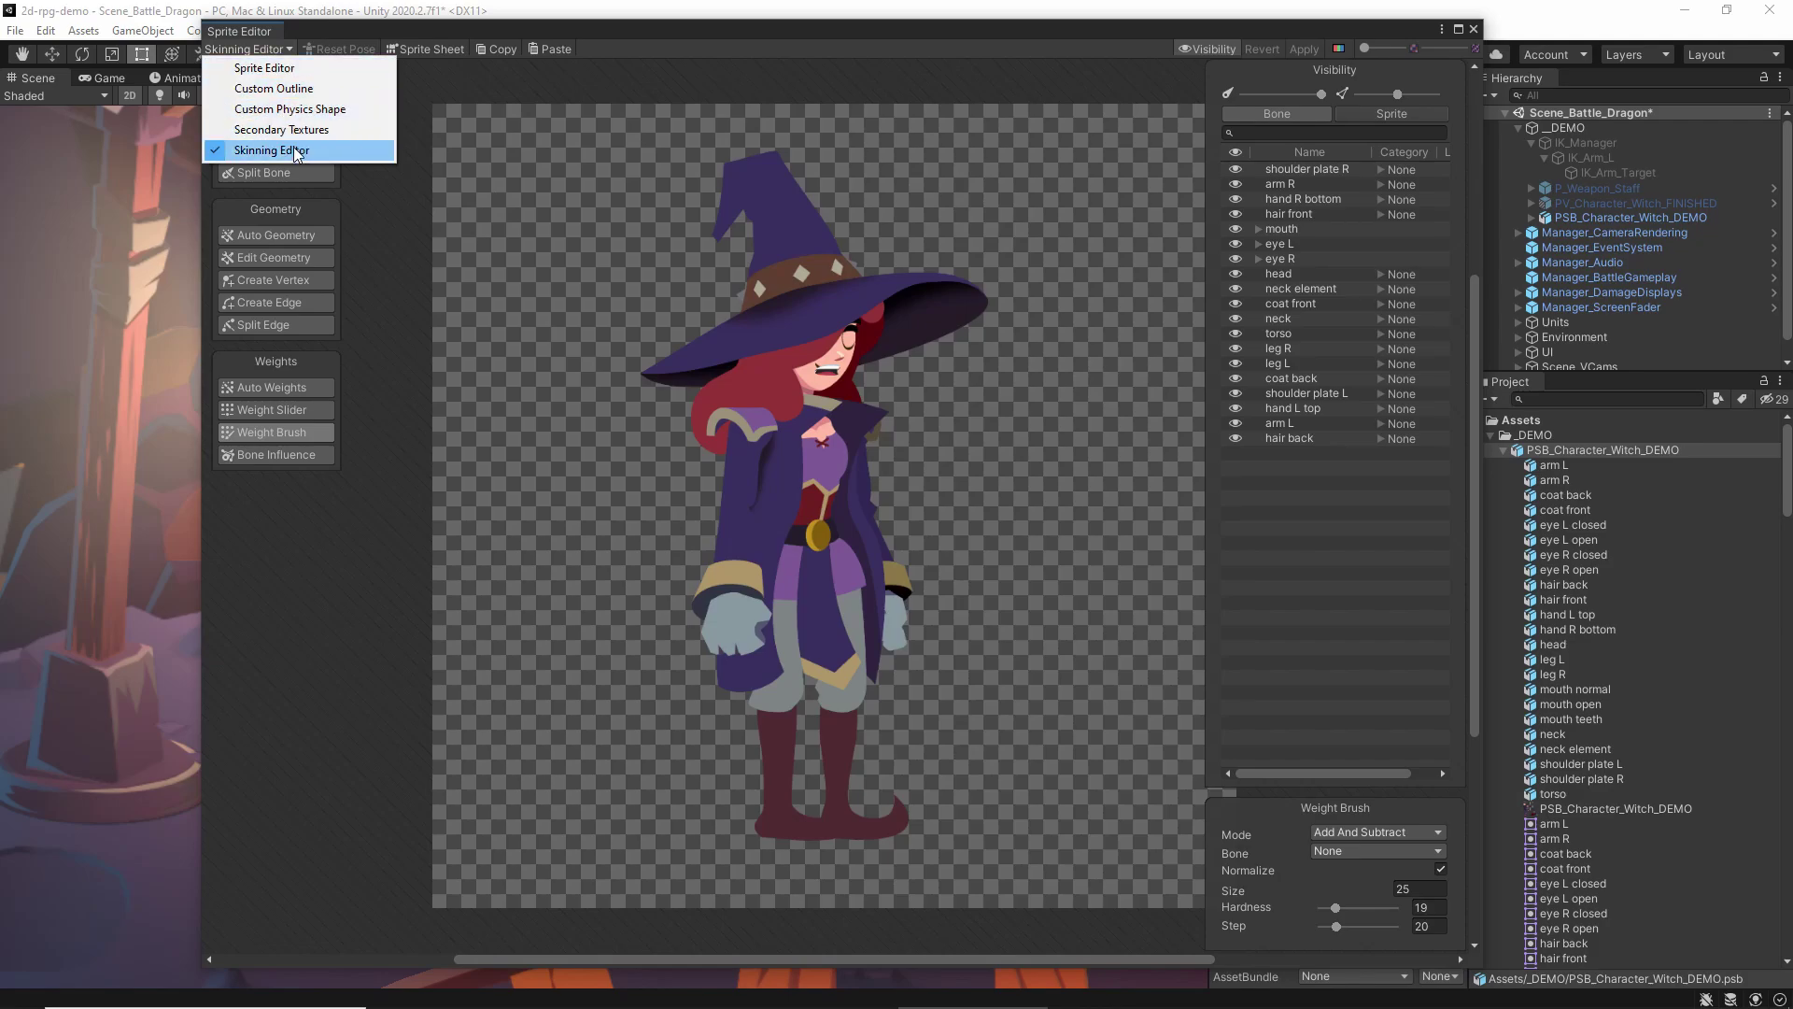
click(331, 622)
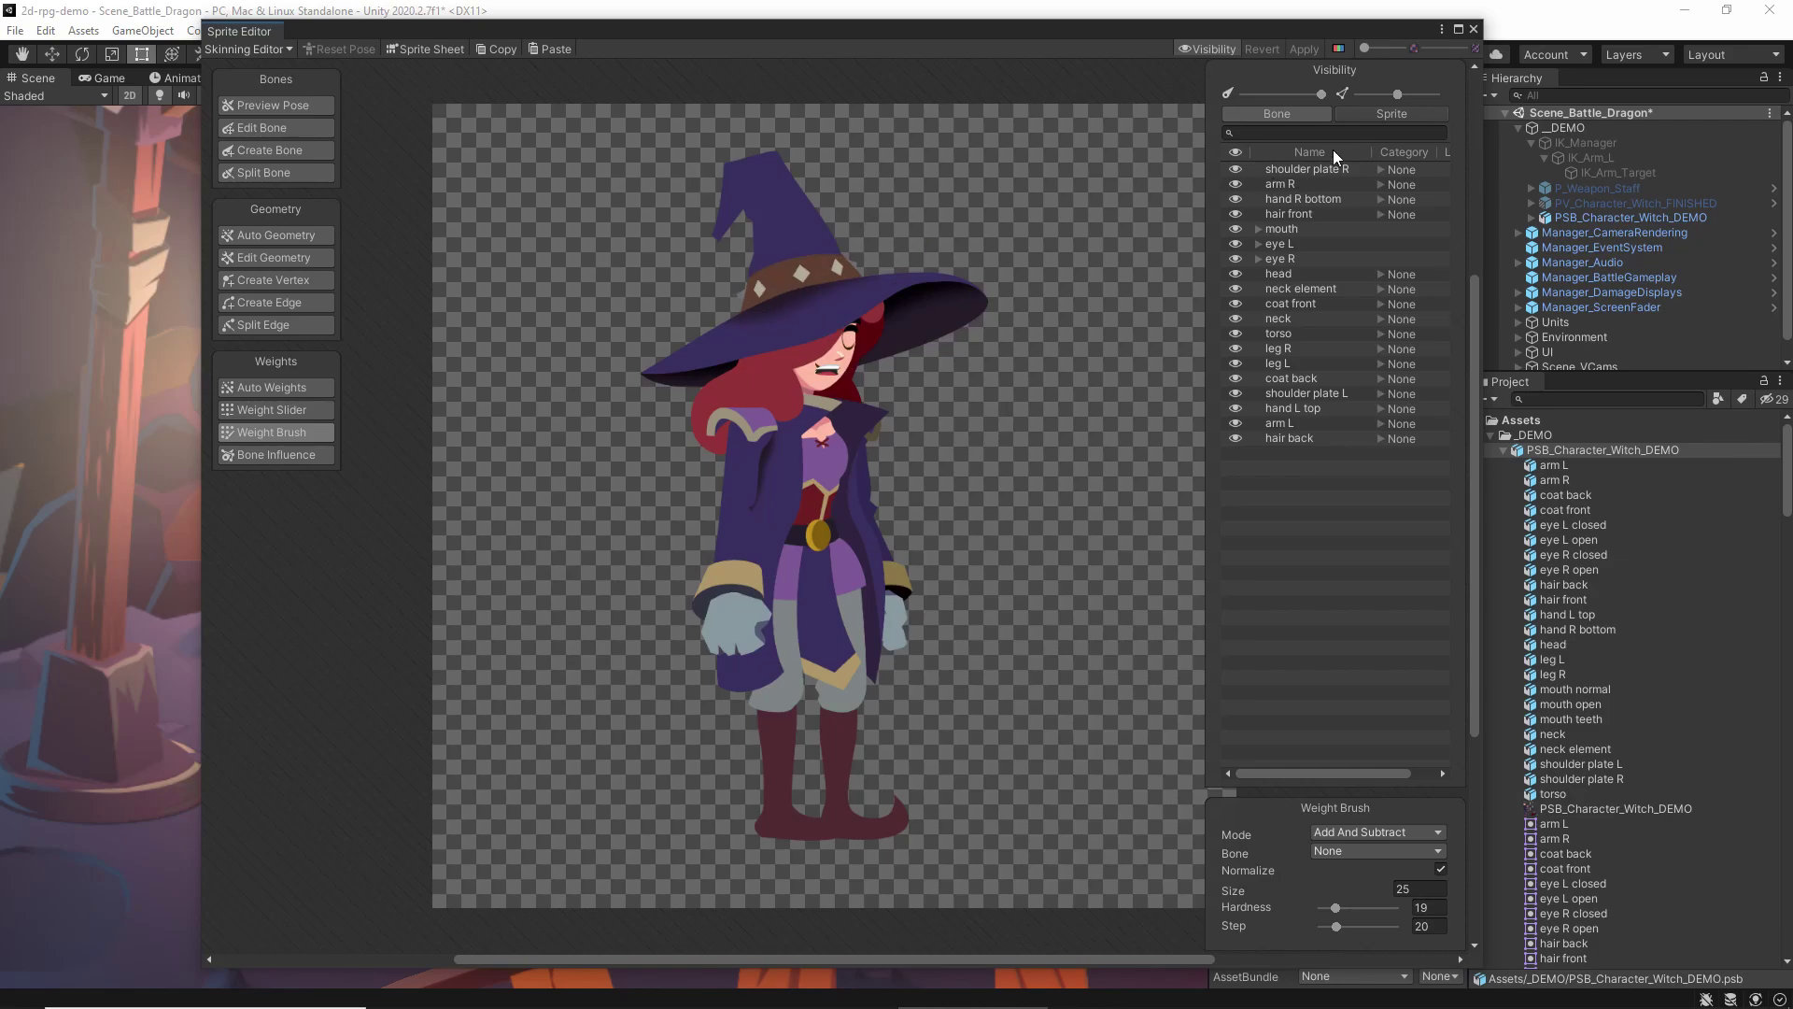
click(1216, 47)
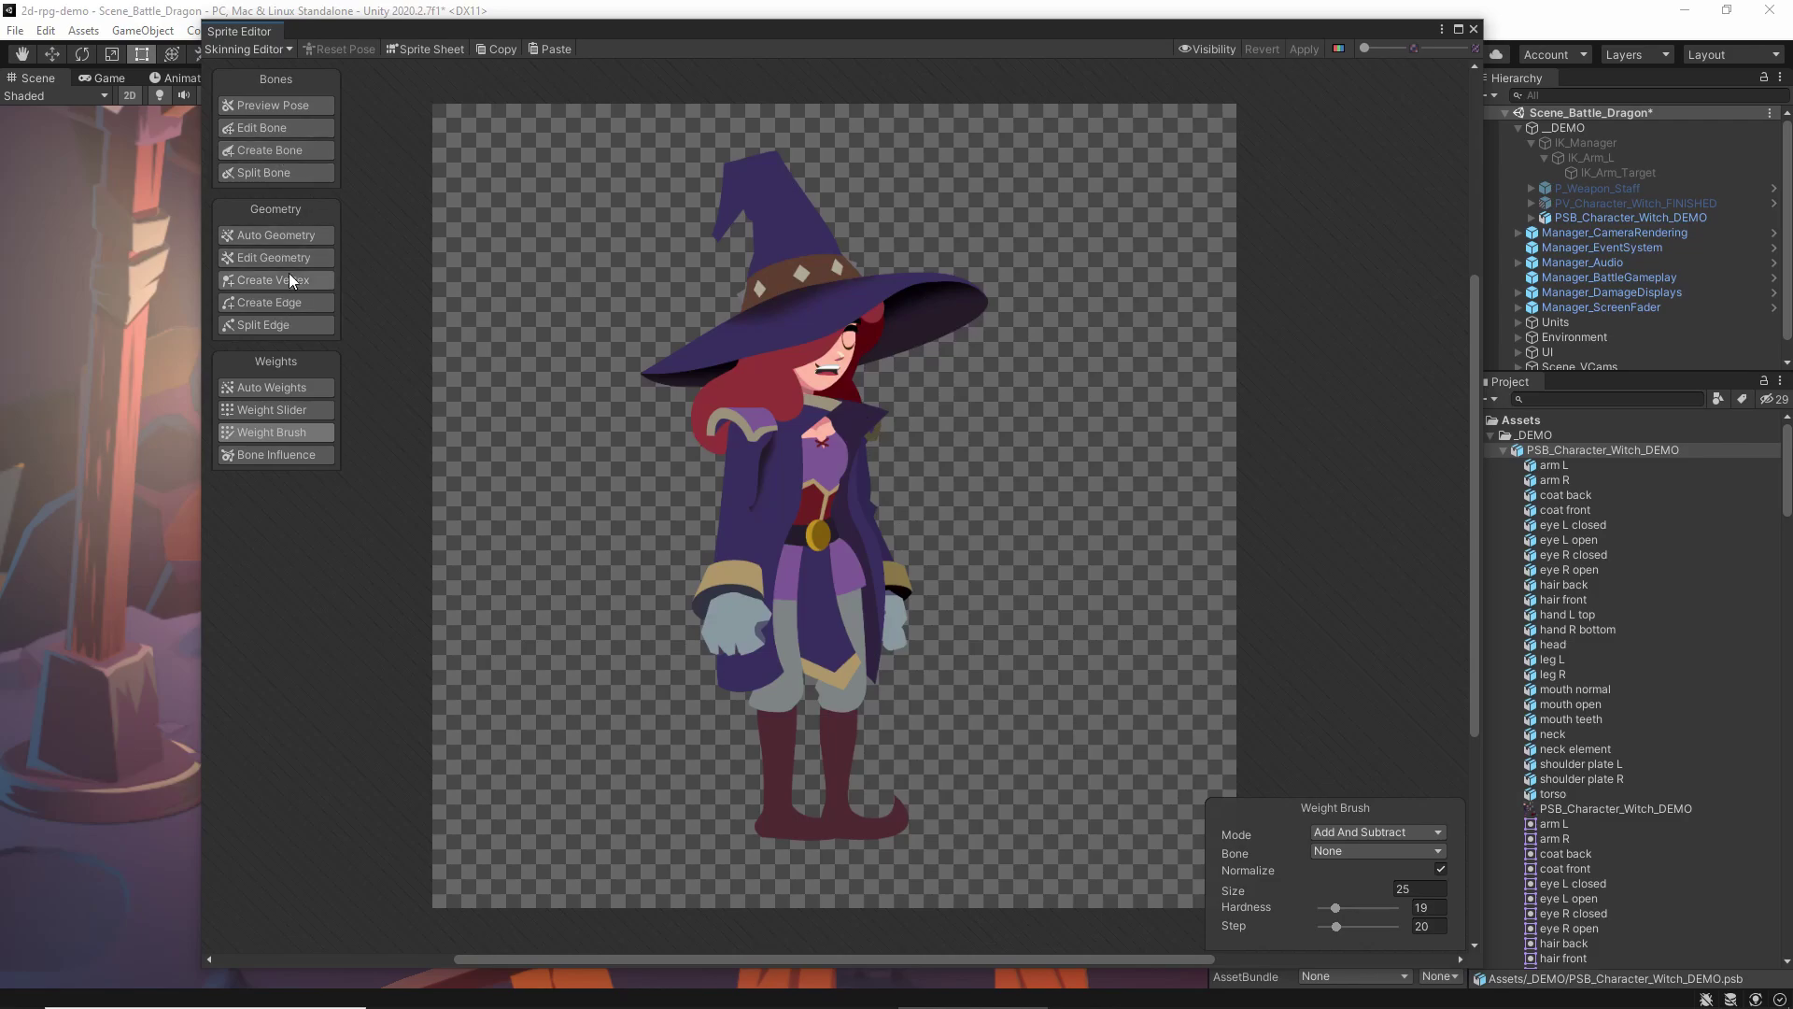
Create a five-bone chain rising from the witch's hips through the chest, neck and head to the hat tip
click(311, 151)
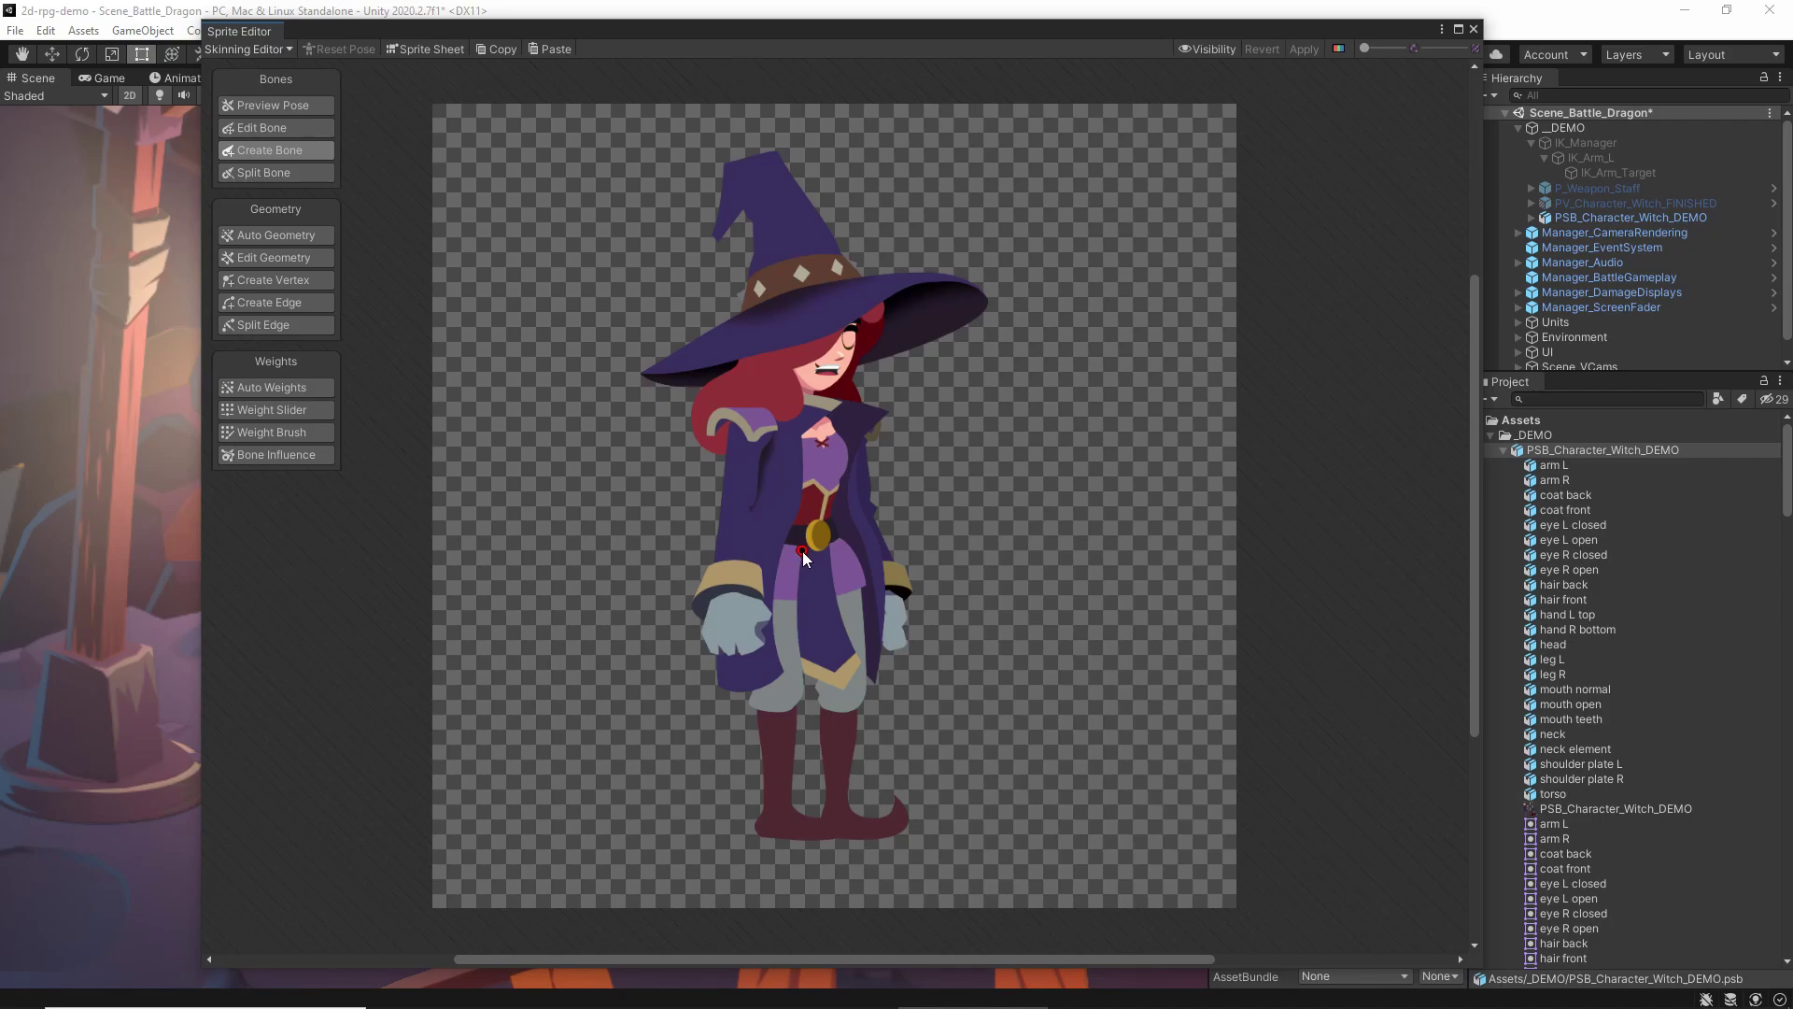
click(802, 458)
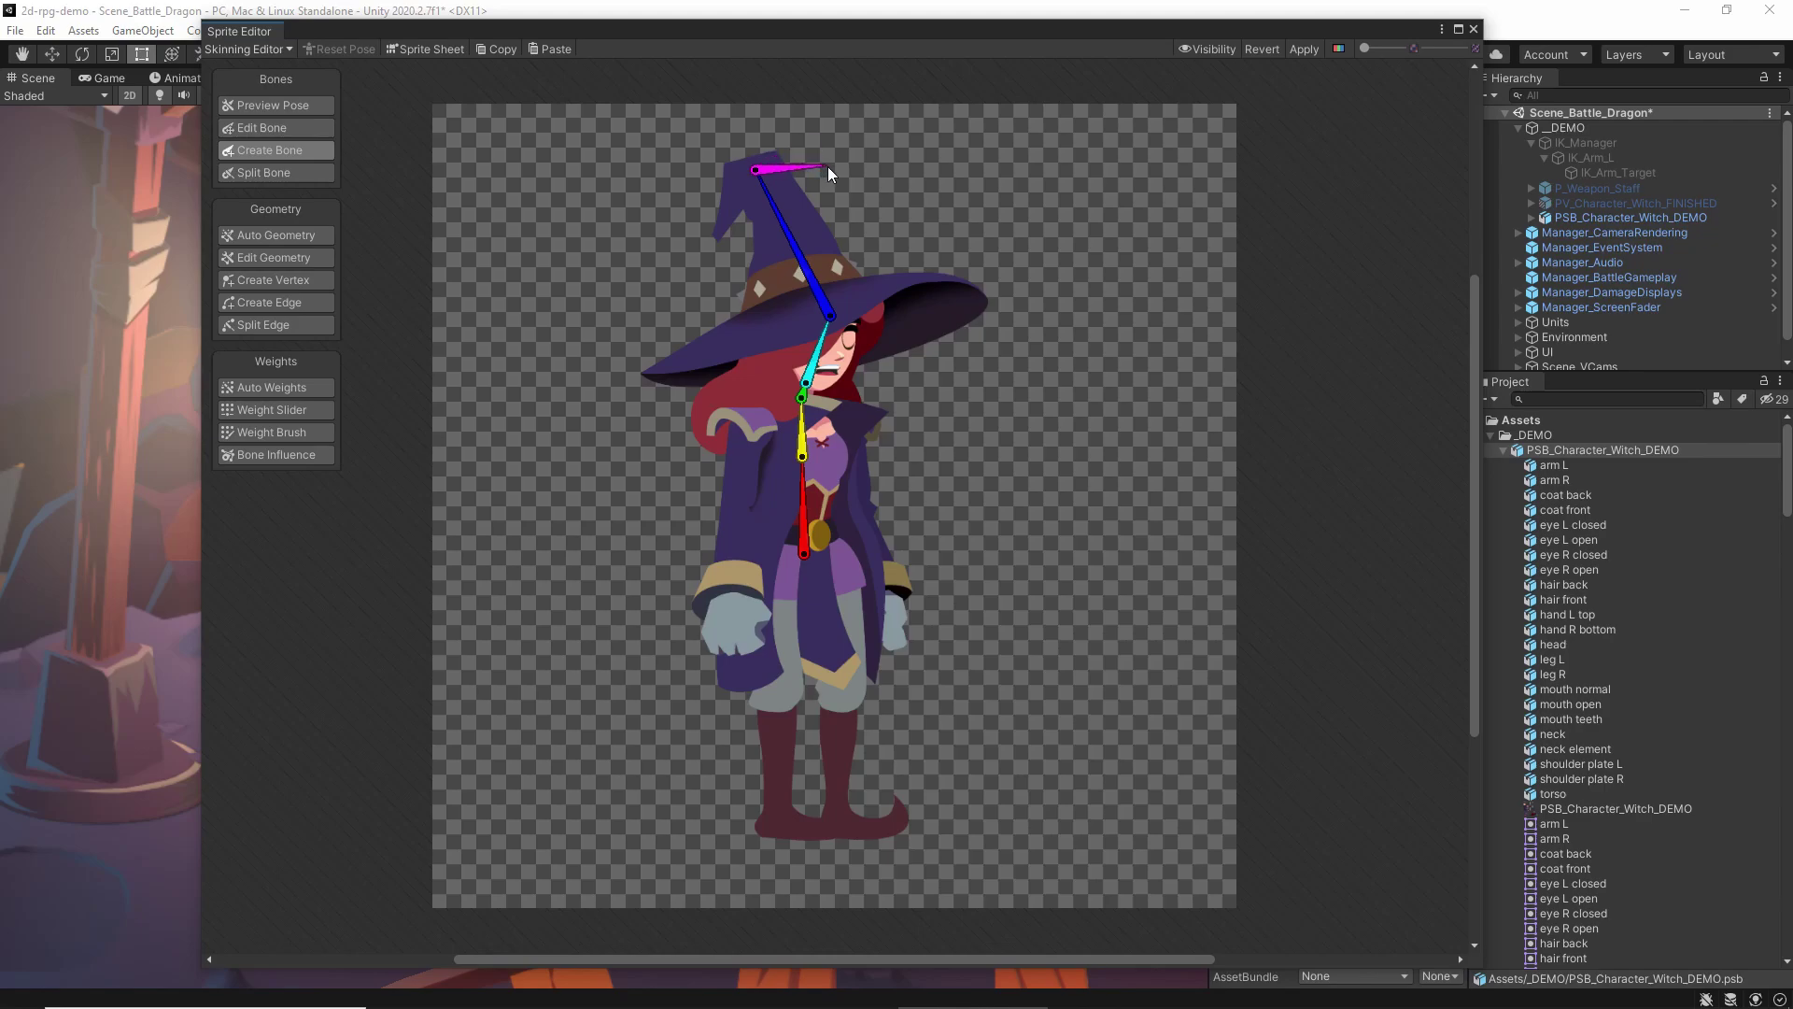
right_click(831, 161)
Create a three-bone chain from shoulder to hand in each arm, branching both chains from the short neck bone
click(811, 402)
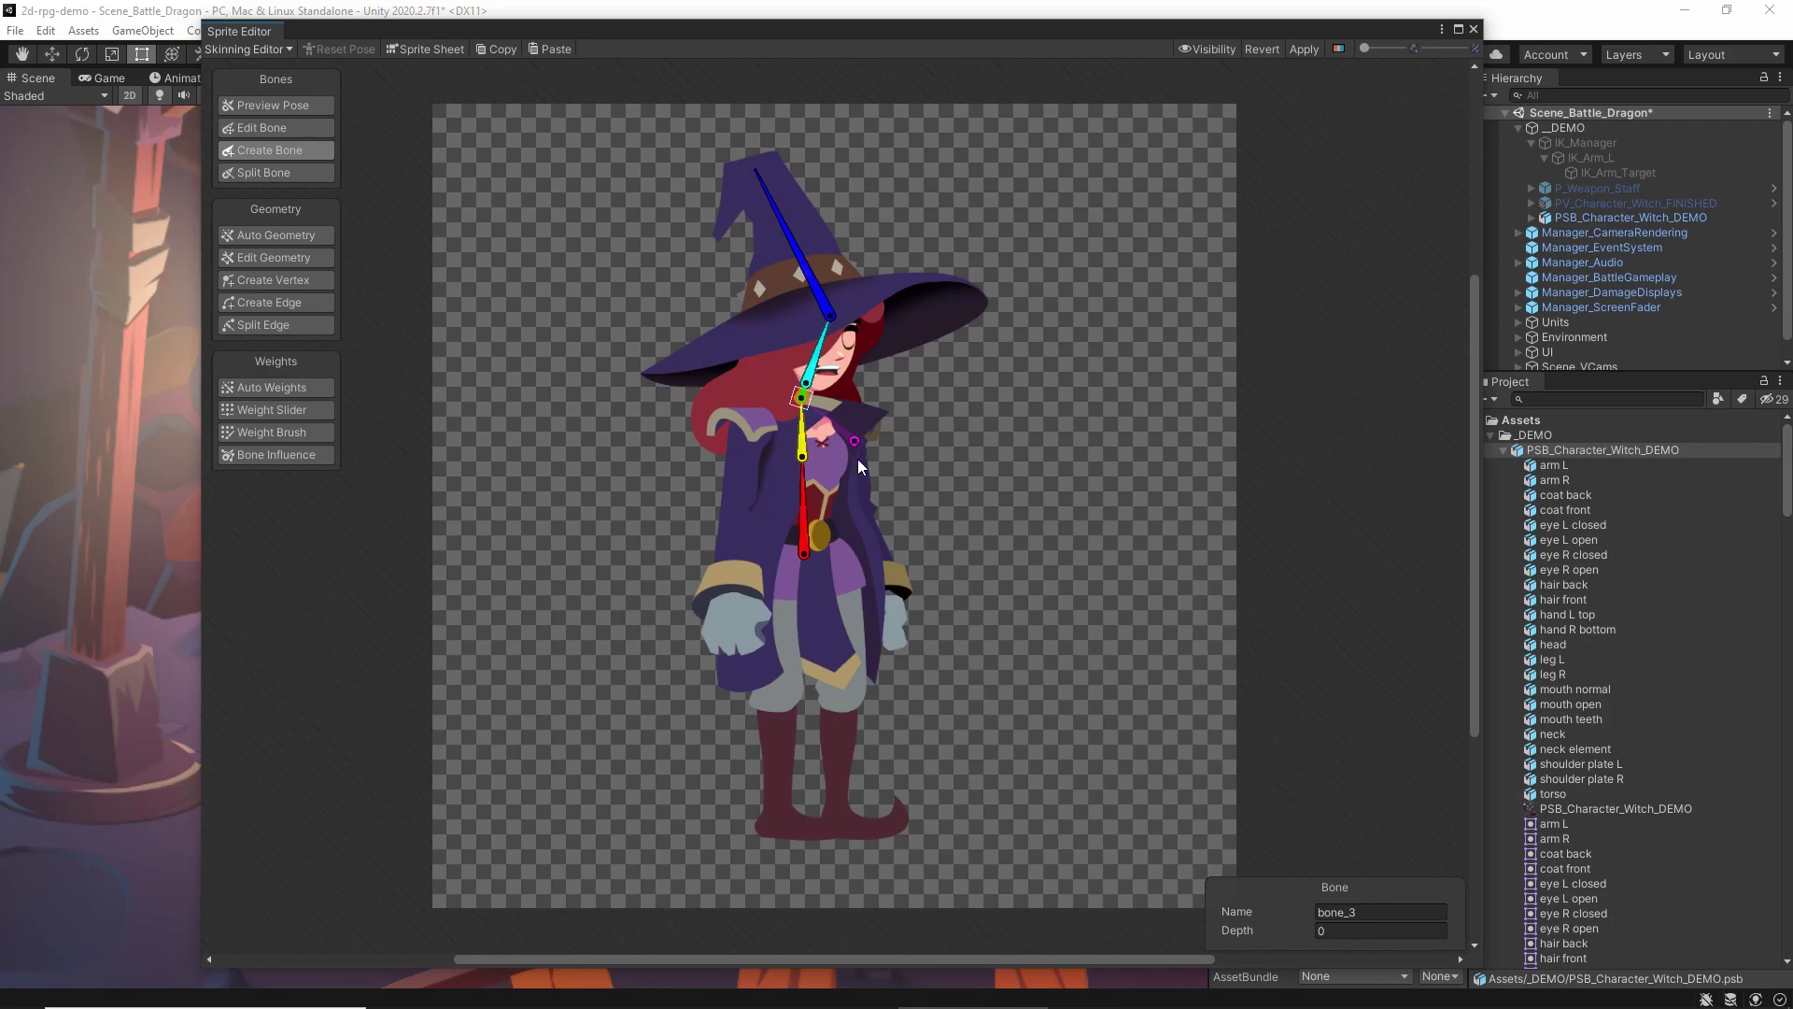
click(862, 510)
click(894, 643)
right_click(894, 642)
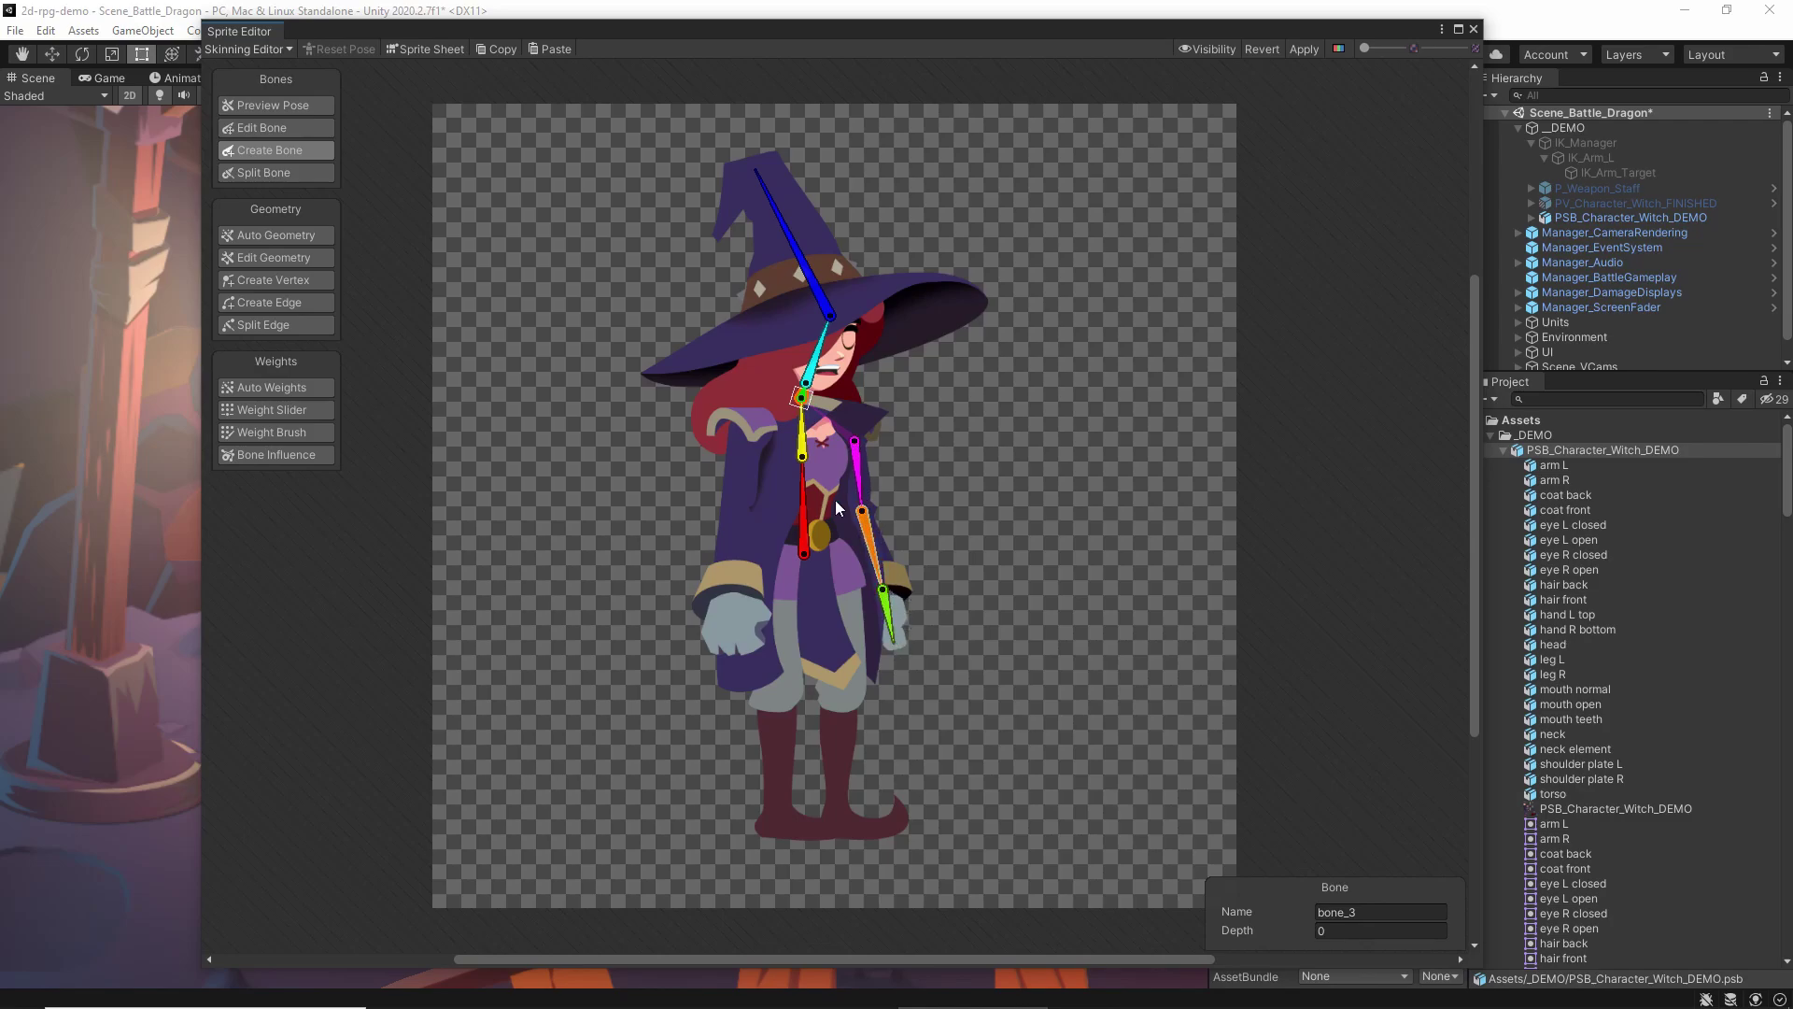
click(800, 396)
click(738, 647)
right_click(738, 647)
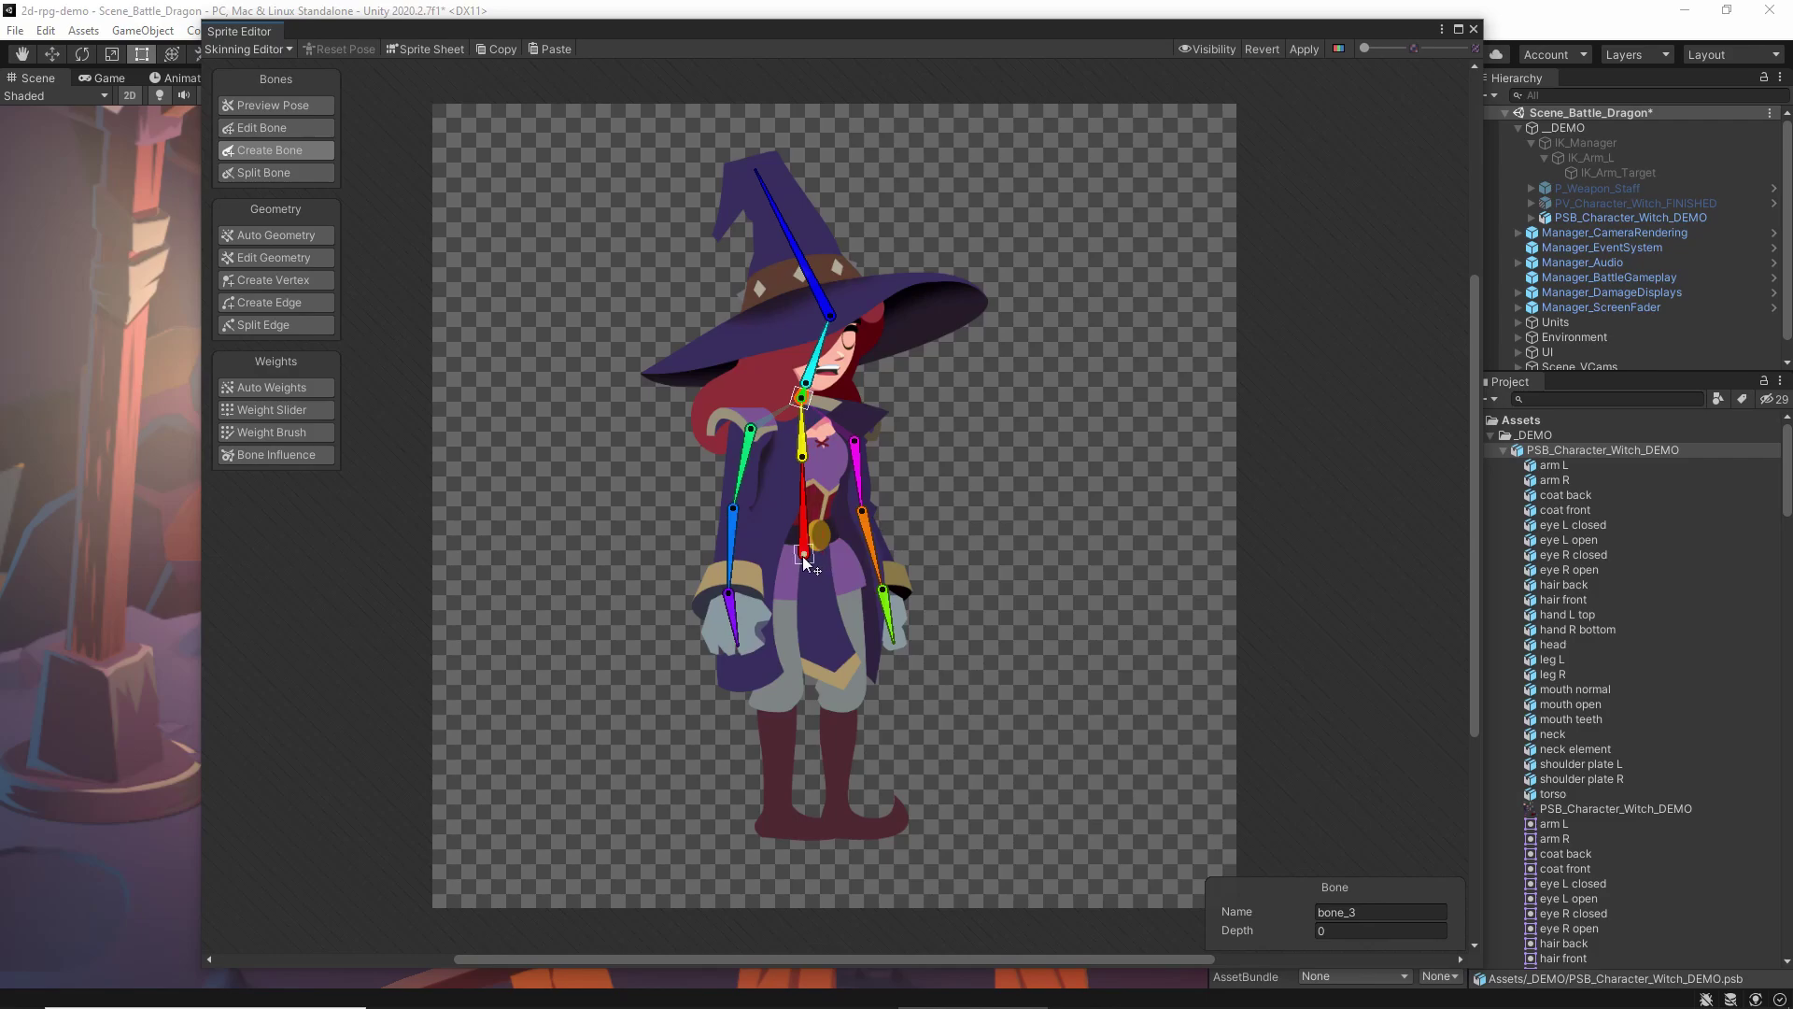
Create a thigh, shin and foot bone chain in each leg, branching both chains from the hip bone
click(837, 557)
click(843, 704)
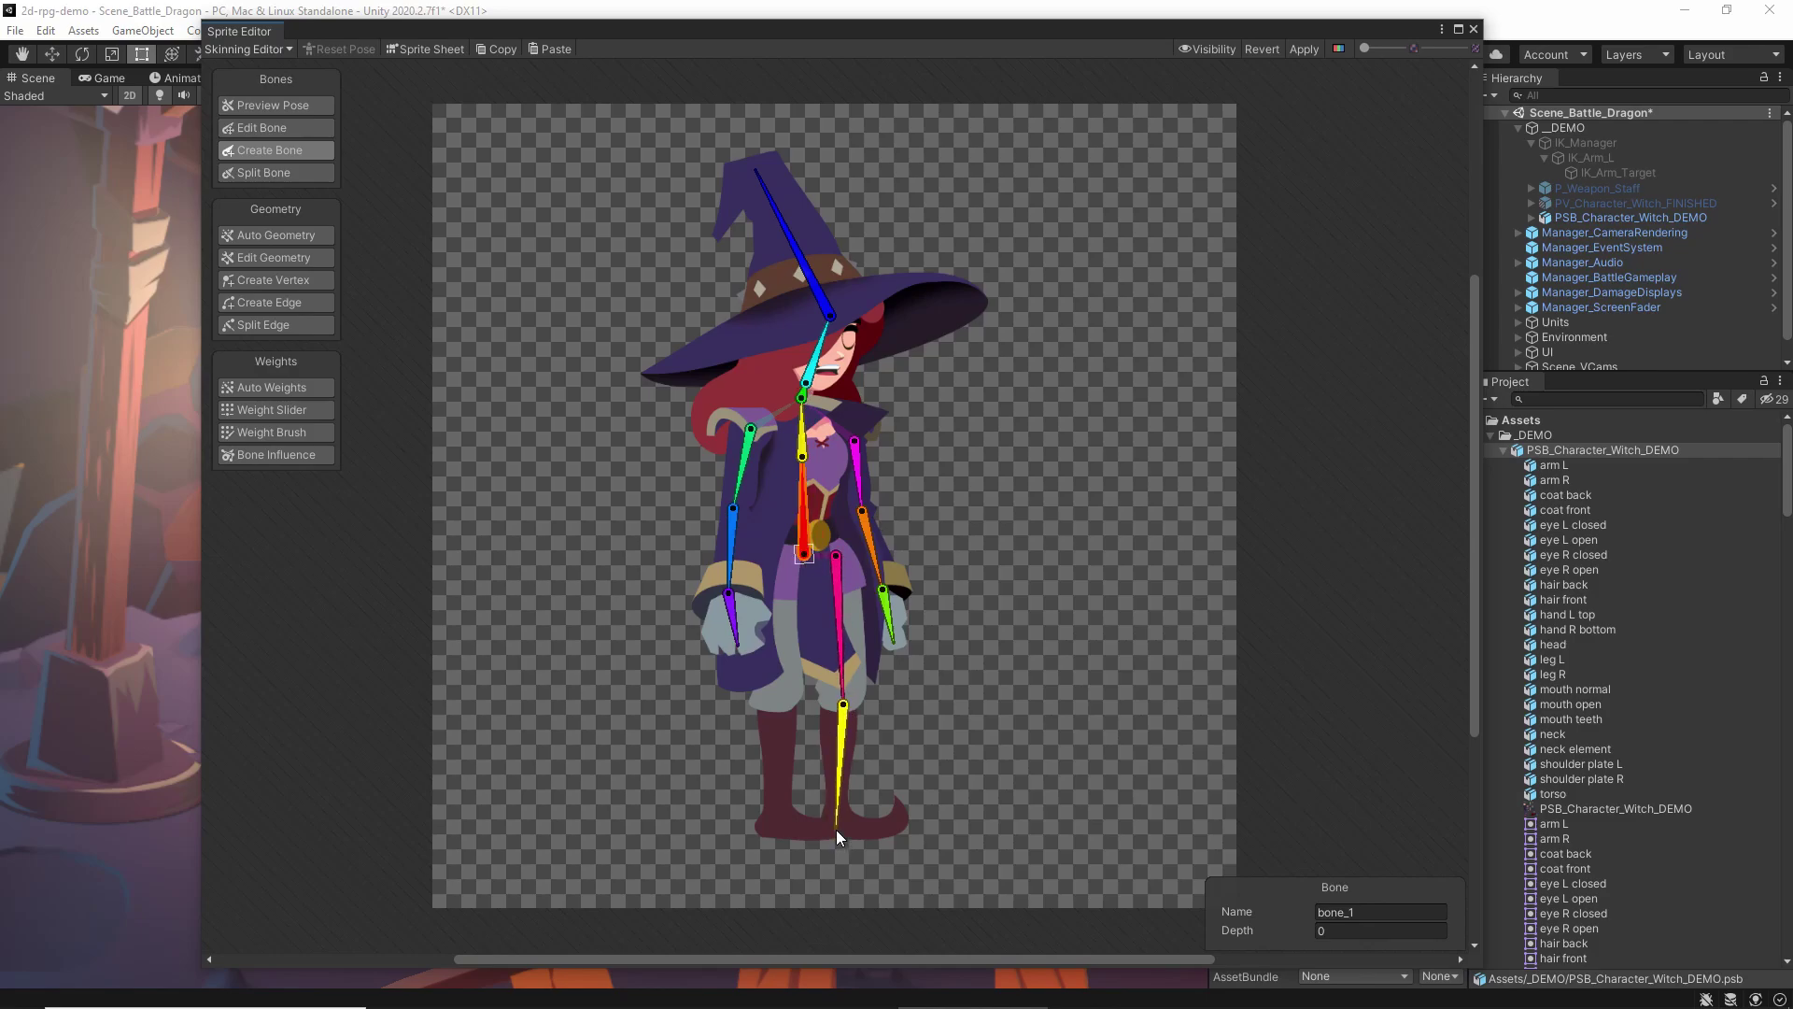
click(839, 824)
click(893, 822)
right_click(893, 817)
click(781, 554)
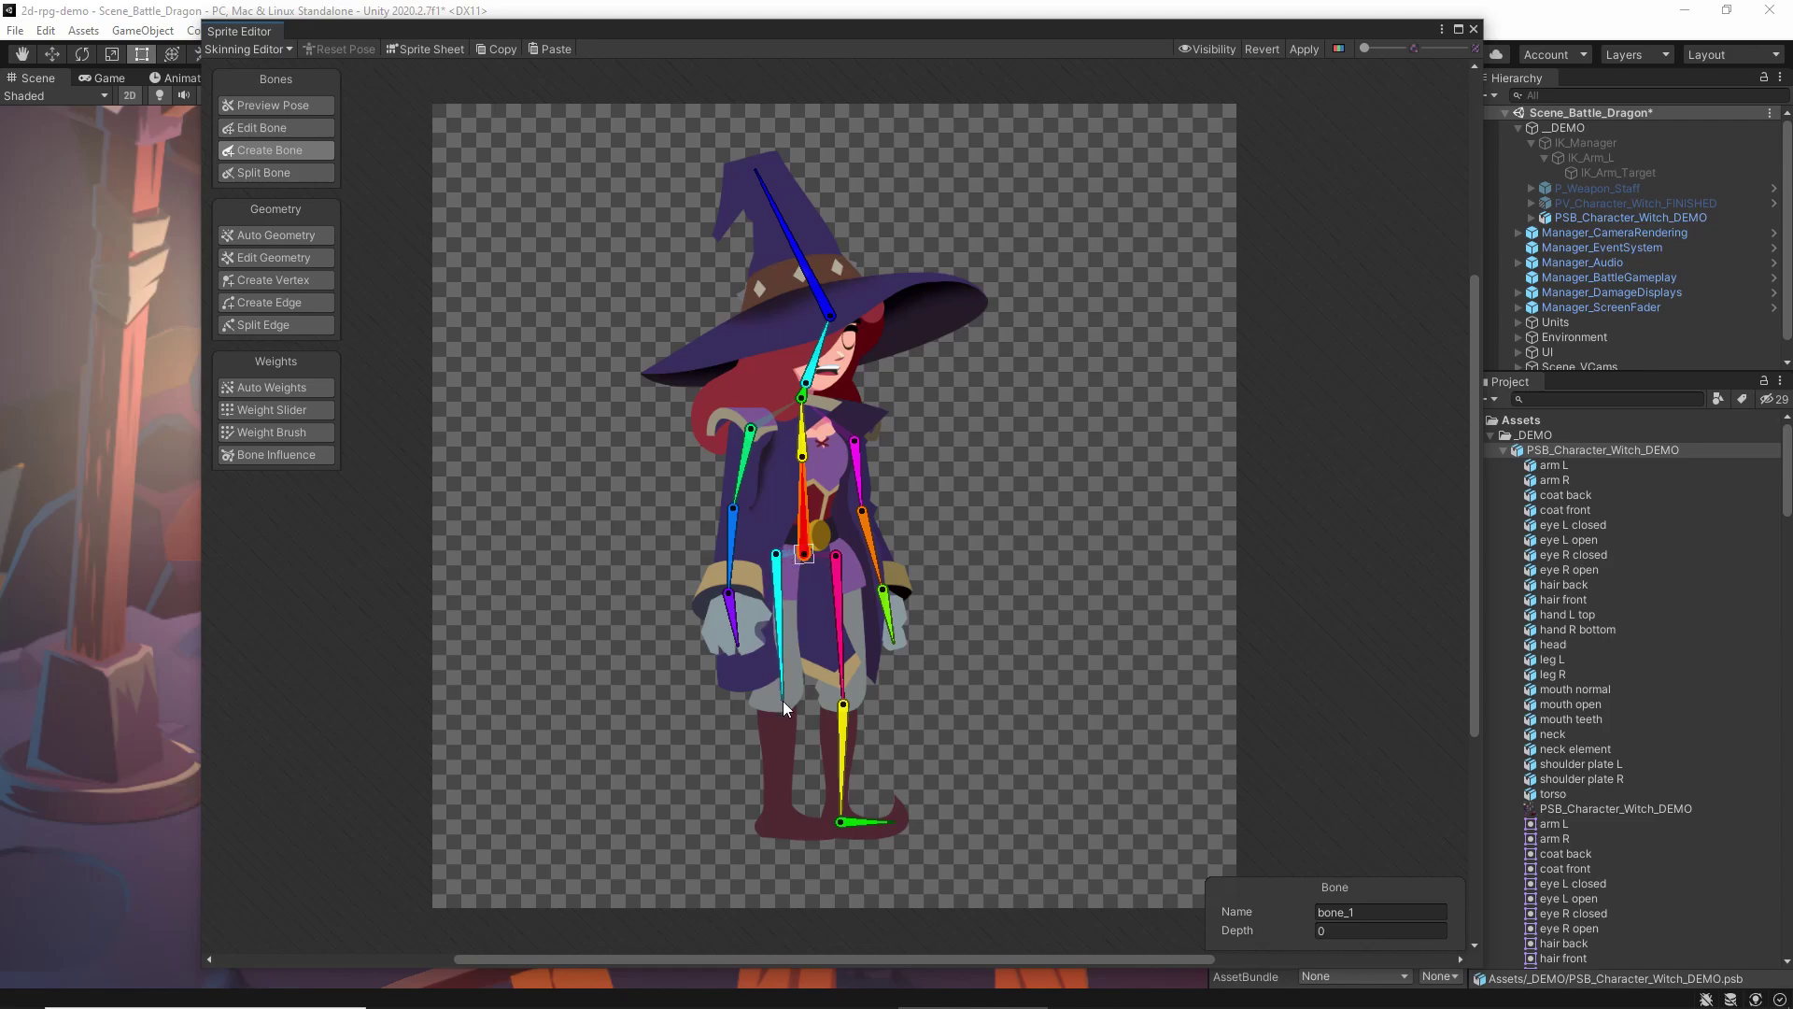
click(780, 706)
click(826, 831)
right_click(825, 832)
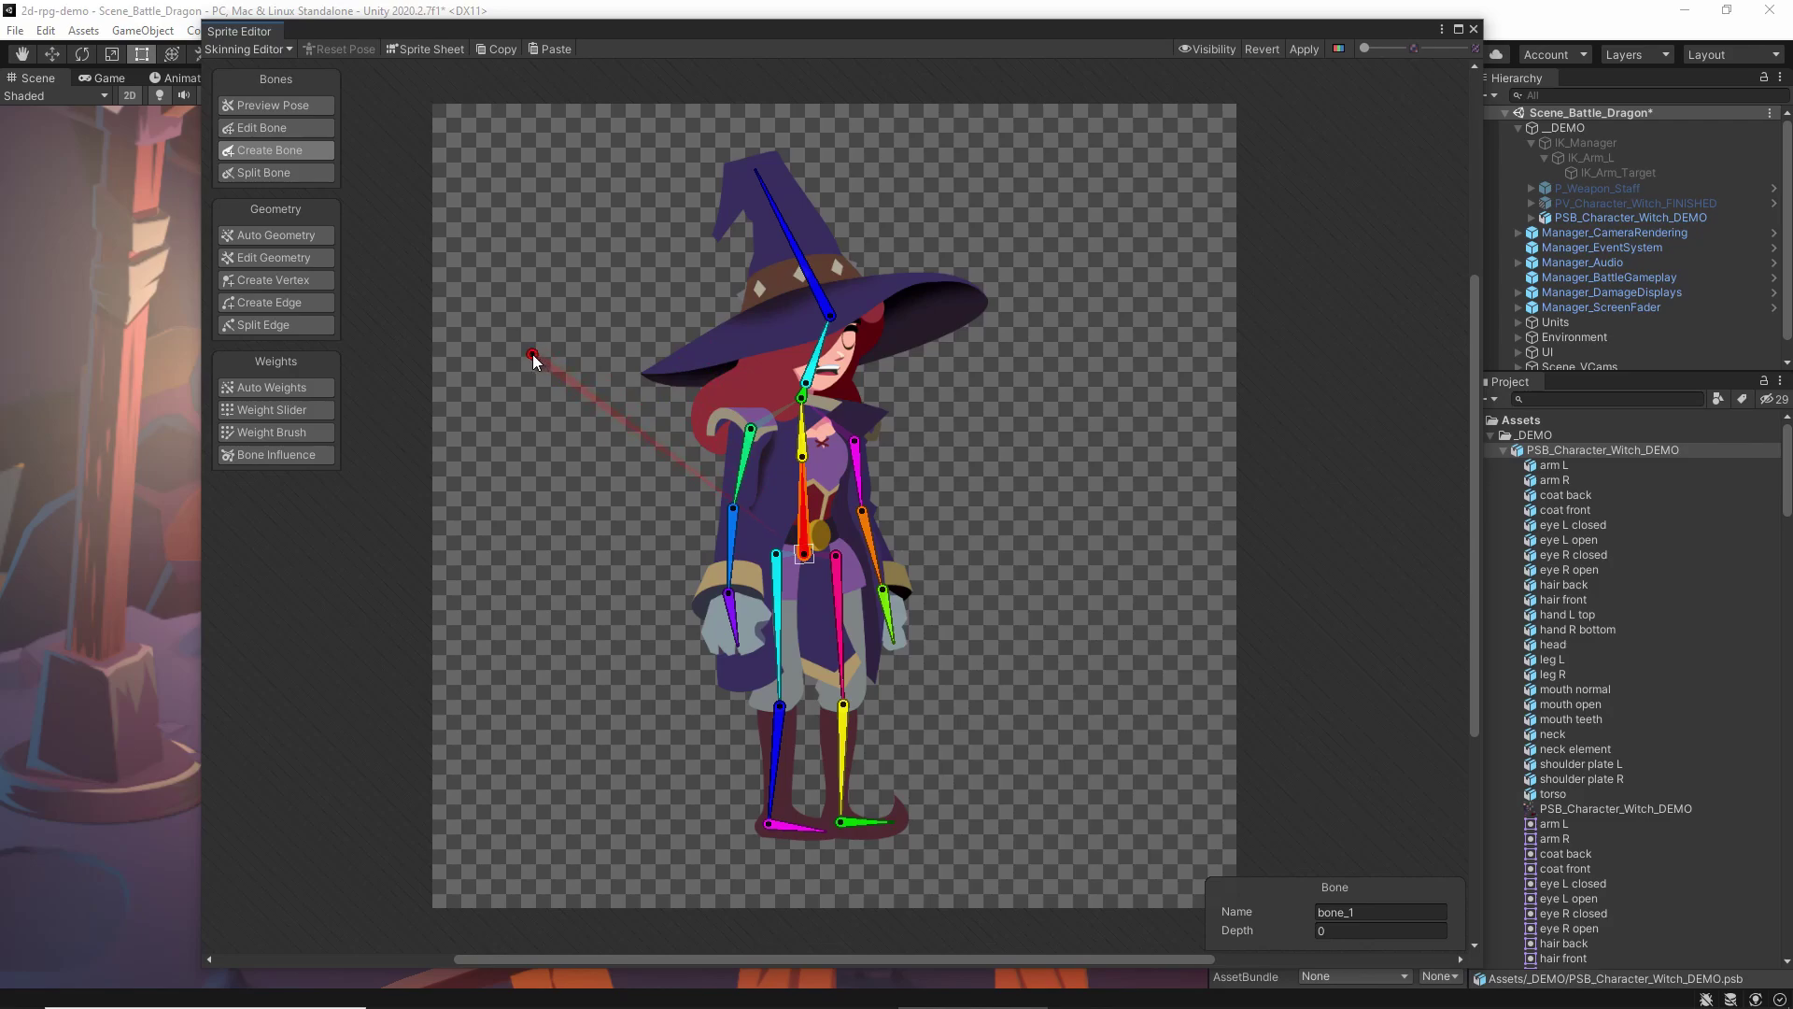
Auto-generate geometry with weights for all visible sprites and inspect the meshes in the sprite sheet view
click(316, 237)
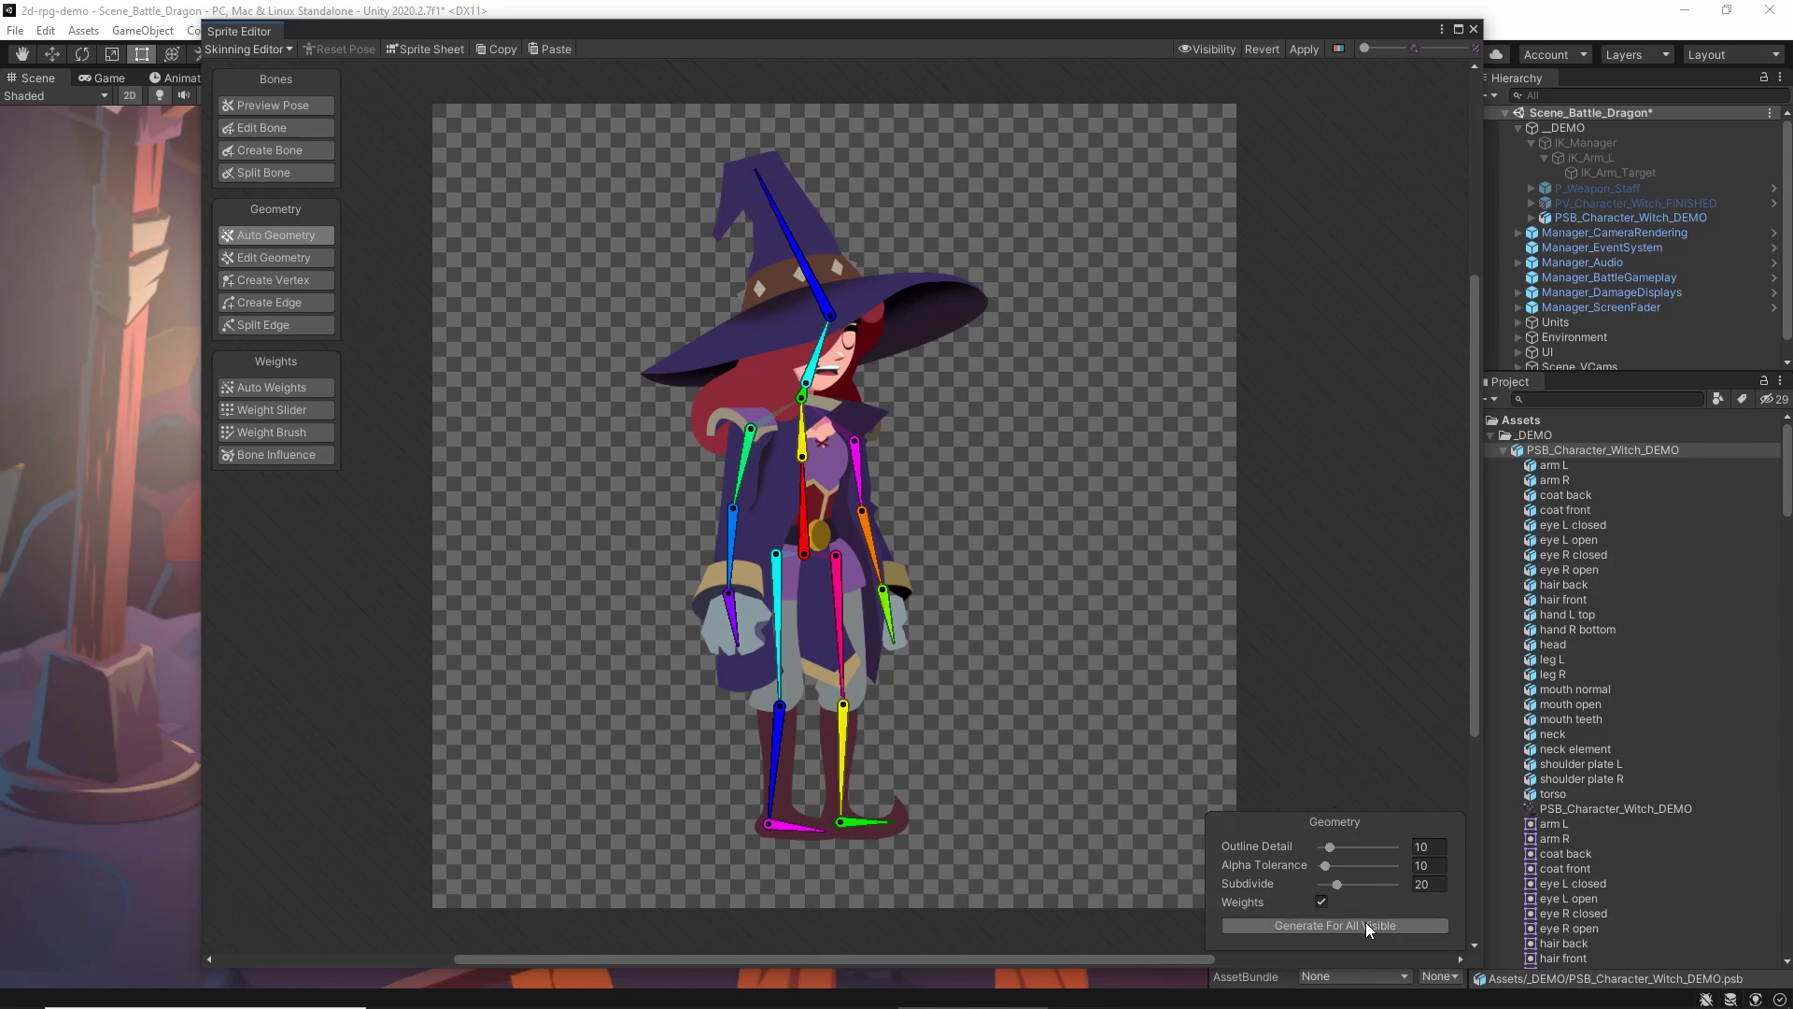
click(1398, 926)
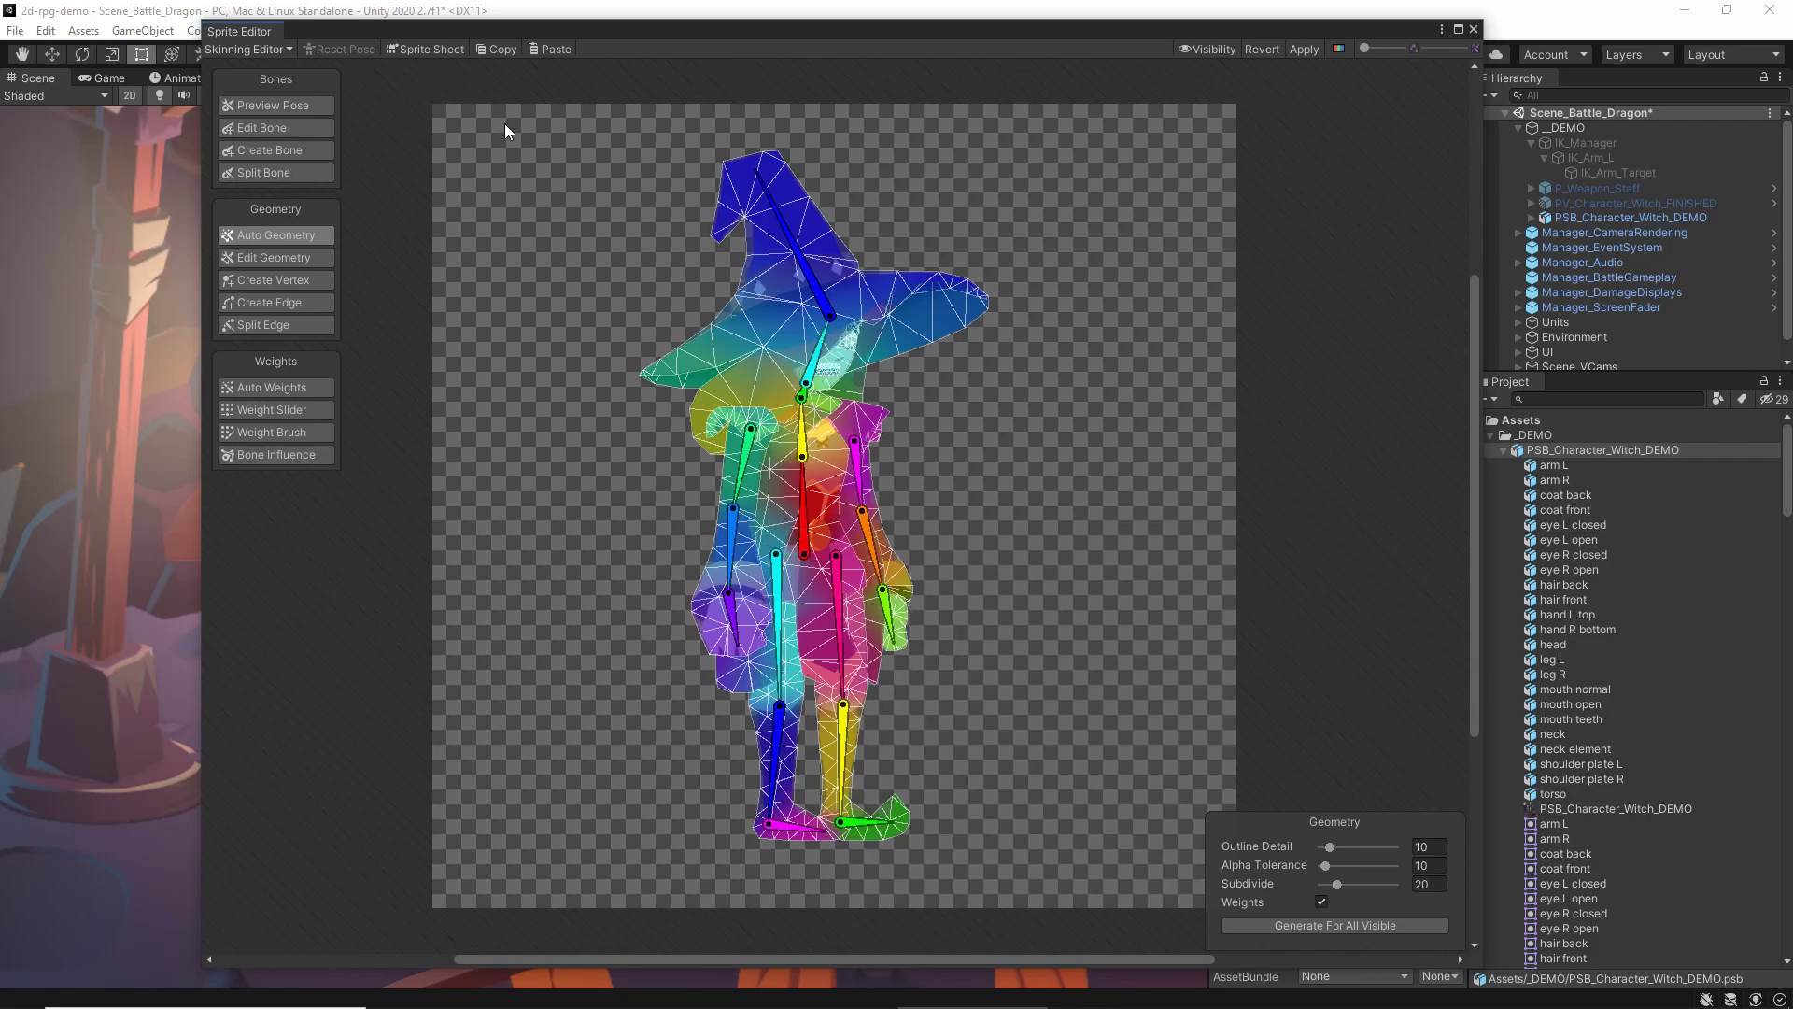
click(423, 49)
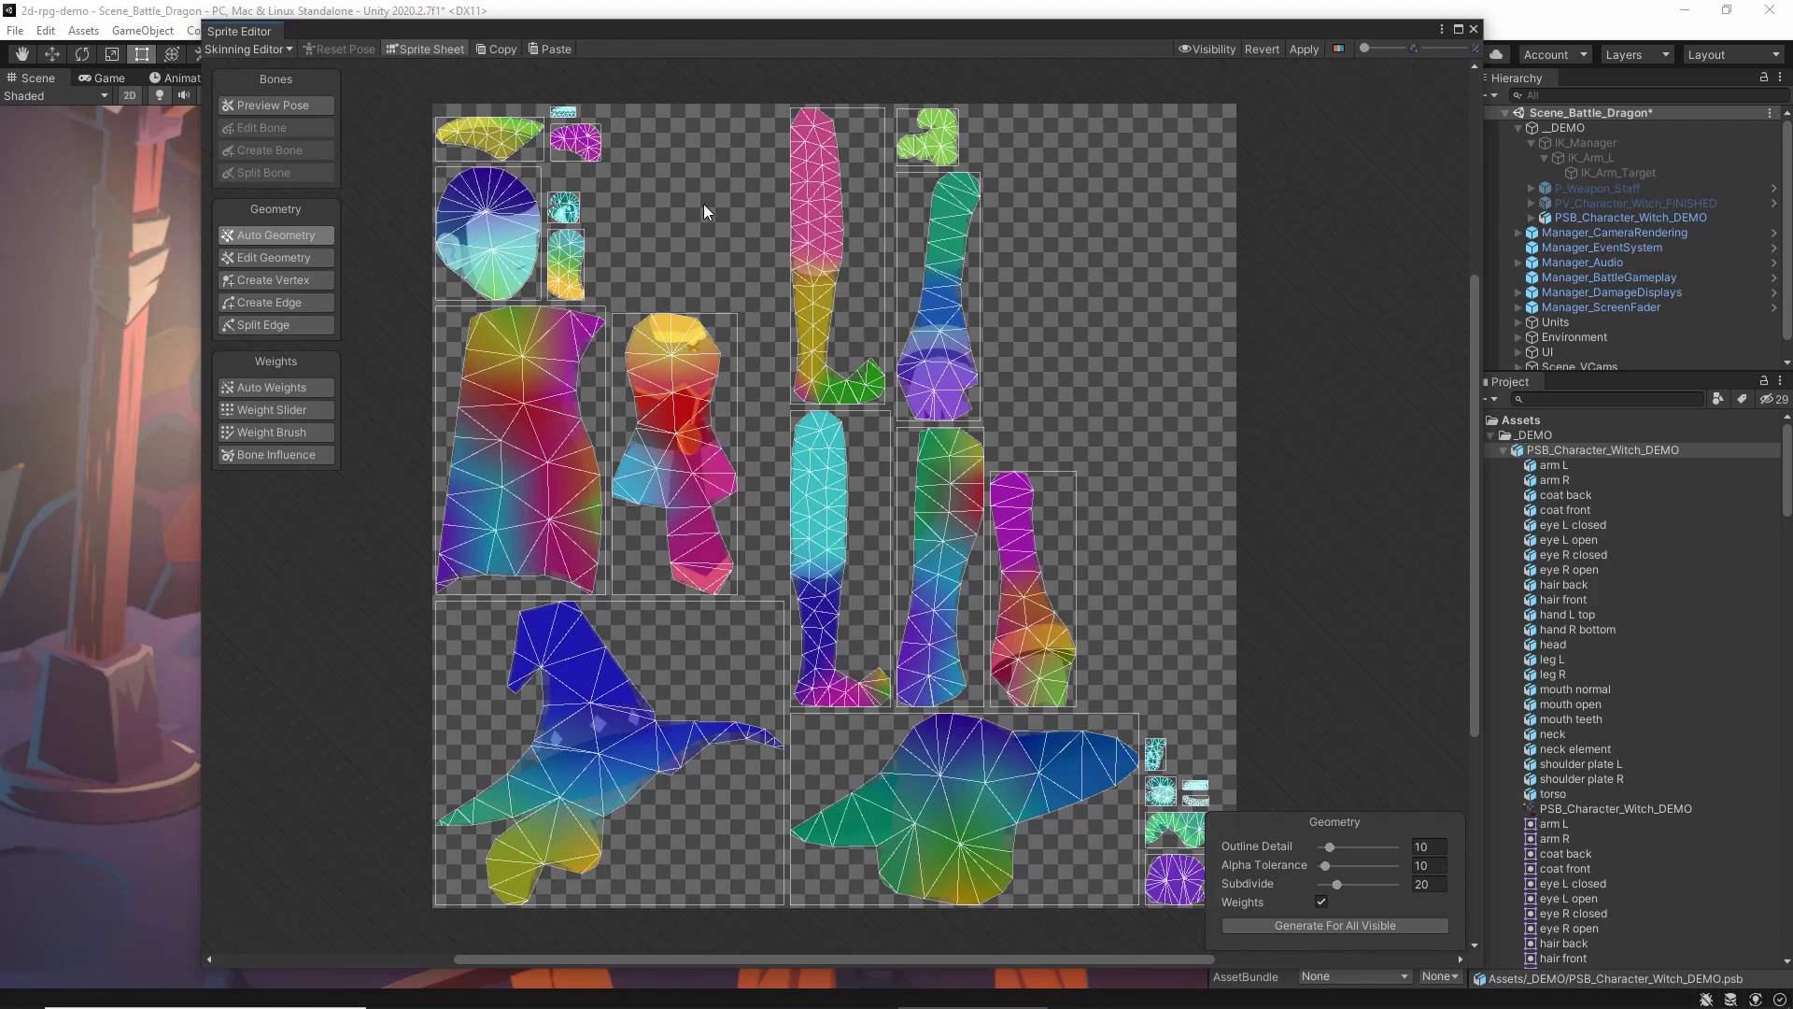
click(422, 47)
click(422, 47)
click(422, 48)
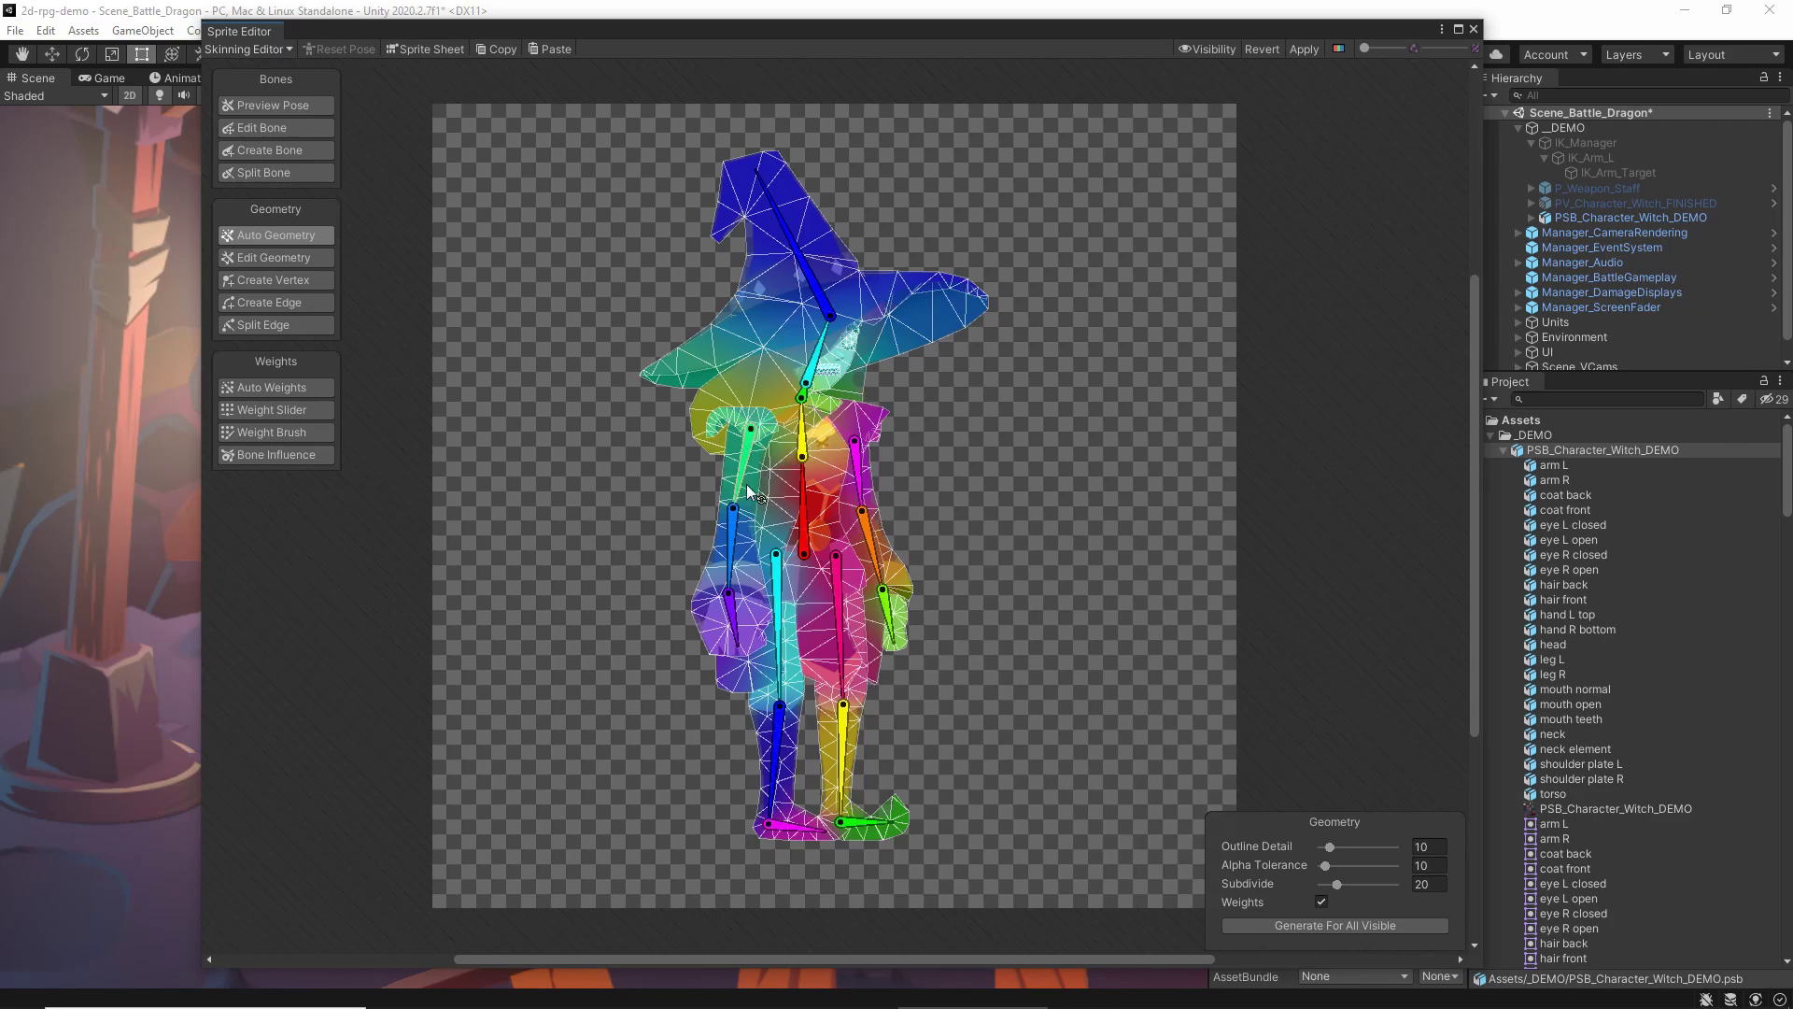
Rotate the upper arm and forearm bones of arm R outward to test how the arm and coat deform
scroll(747, 479, up, 8)
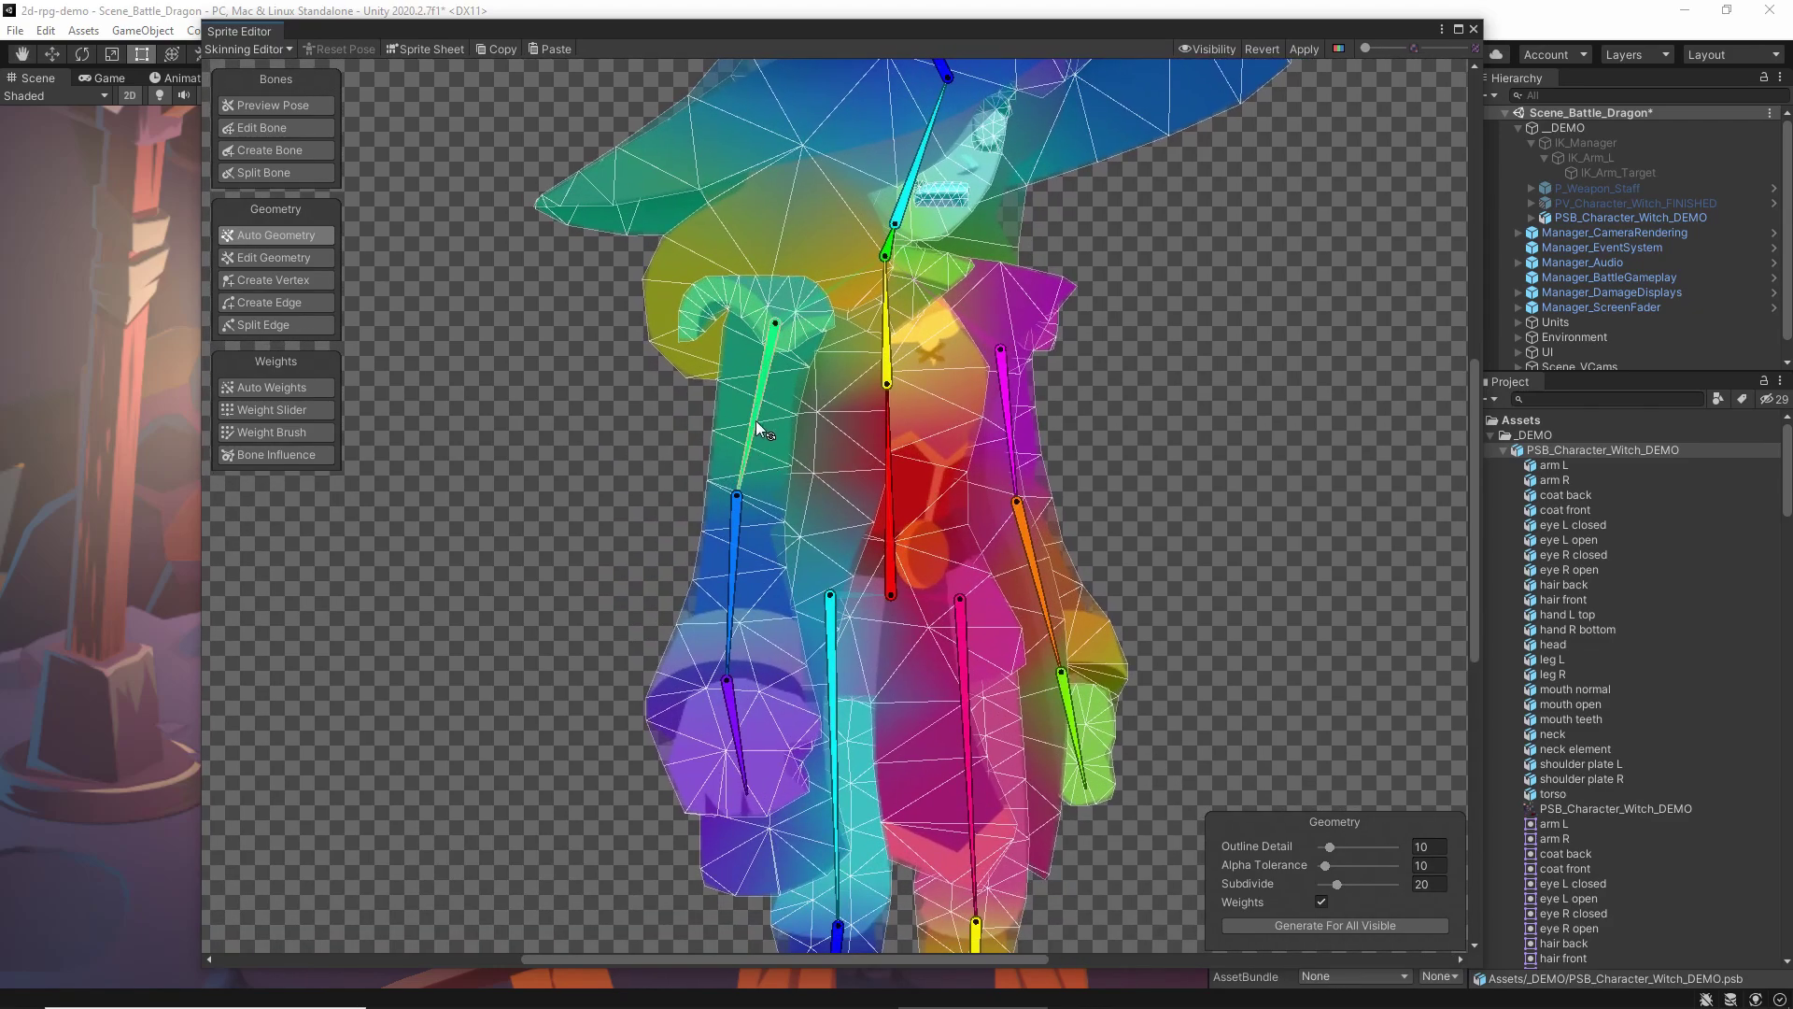
drag(755, 420, 680, 395)
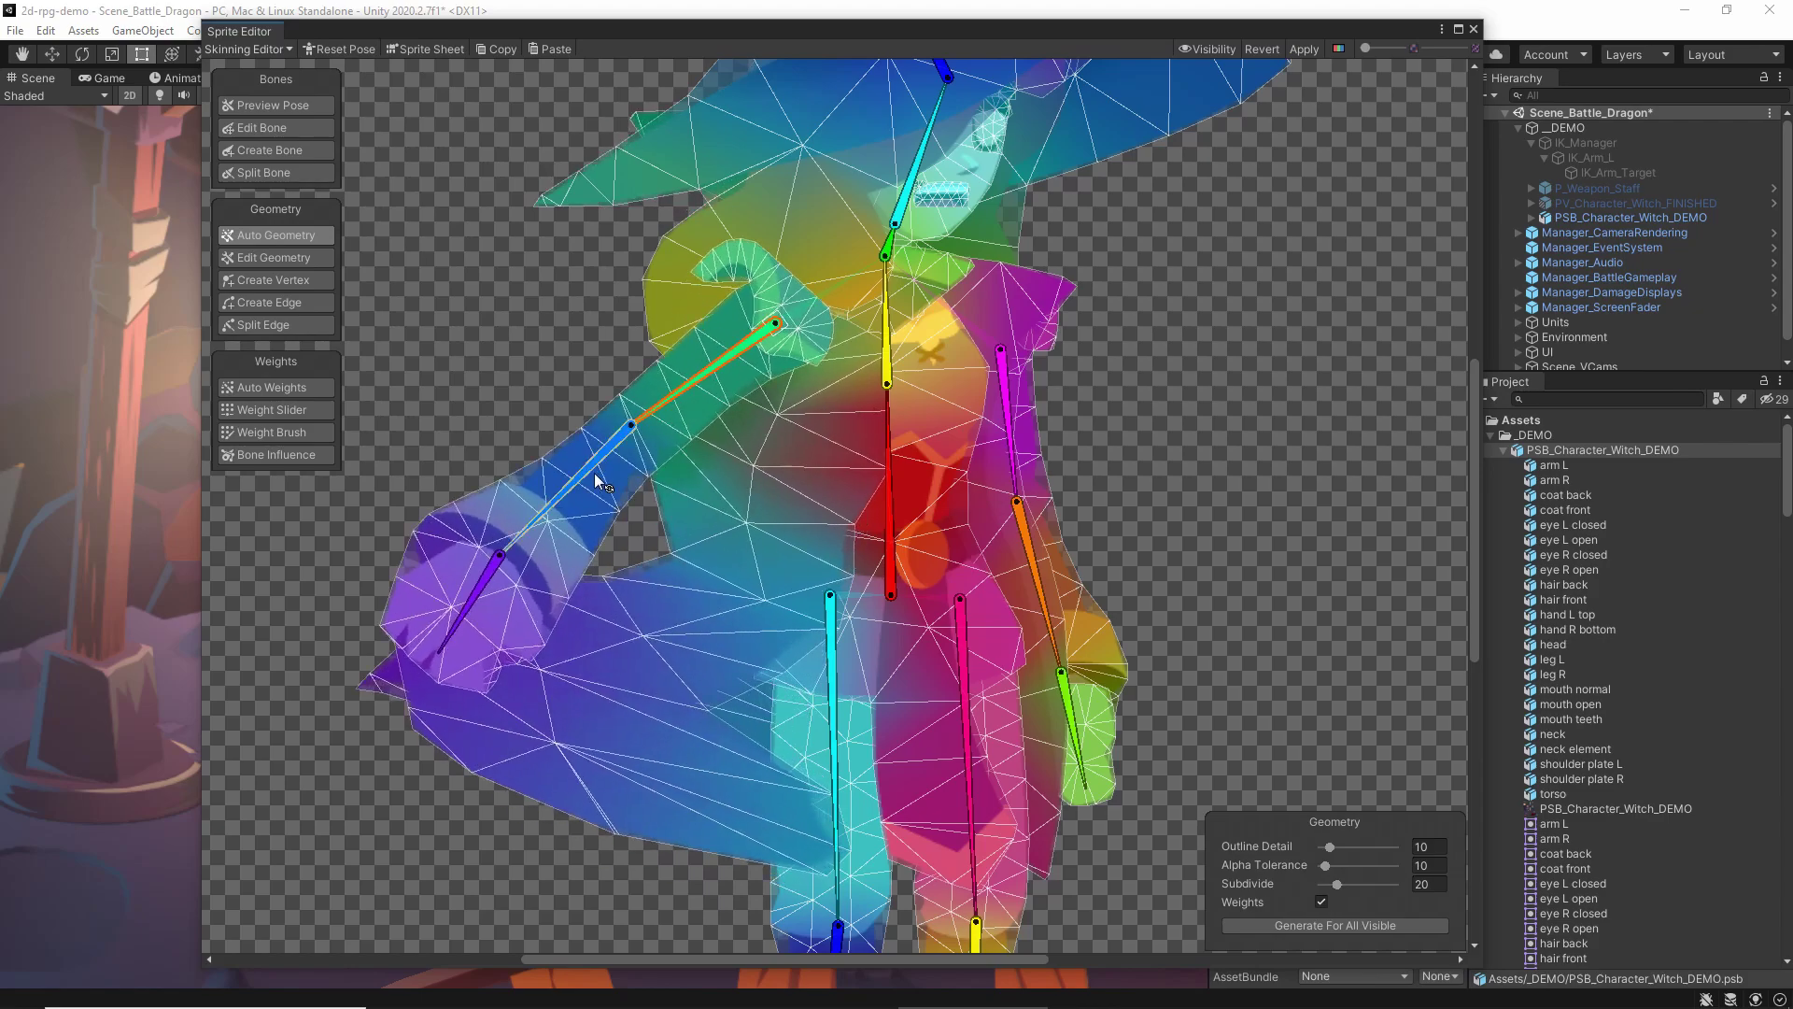
mouse_move(612, 483)
mouse_down()
mouse_move(581, 450)
mouse_move(624, 476)
mouse_up()
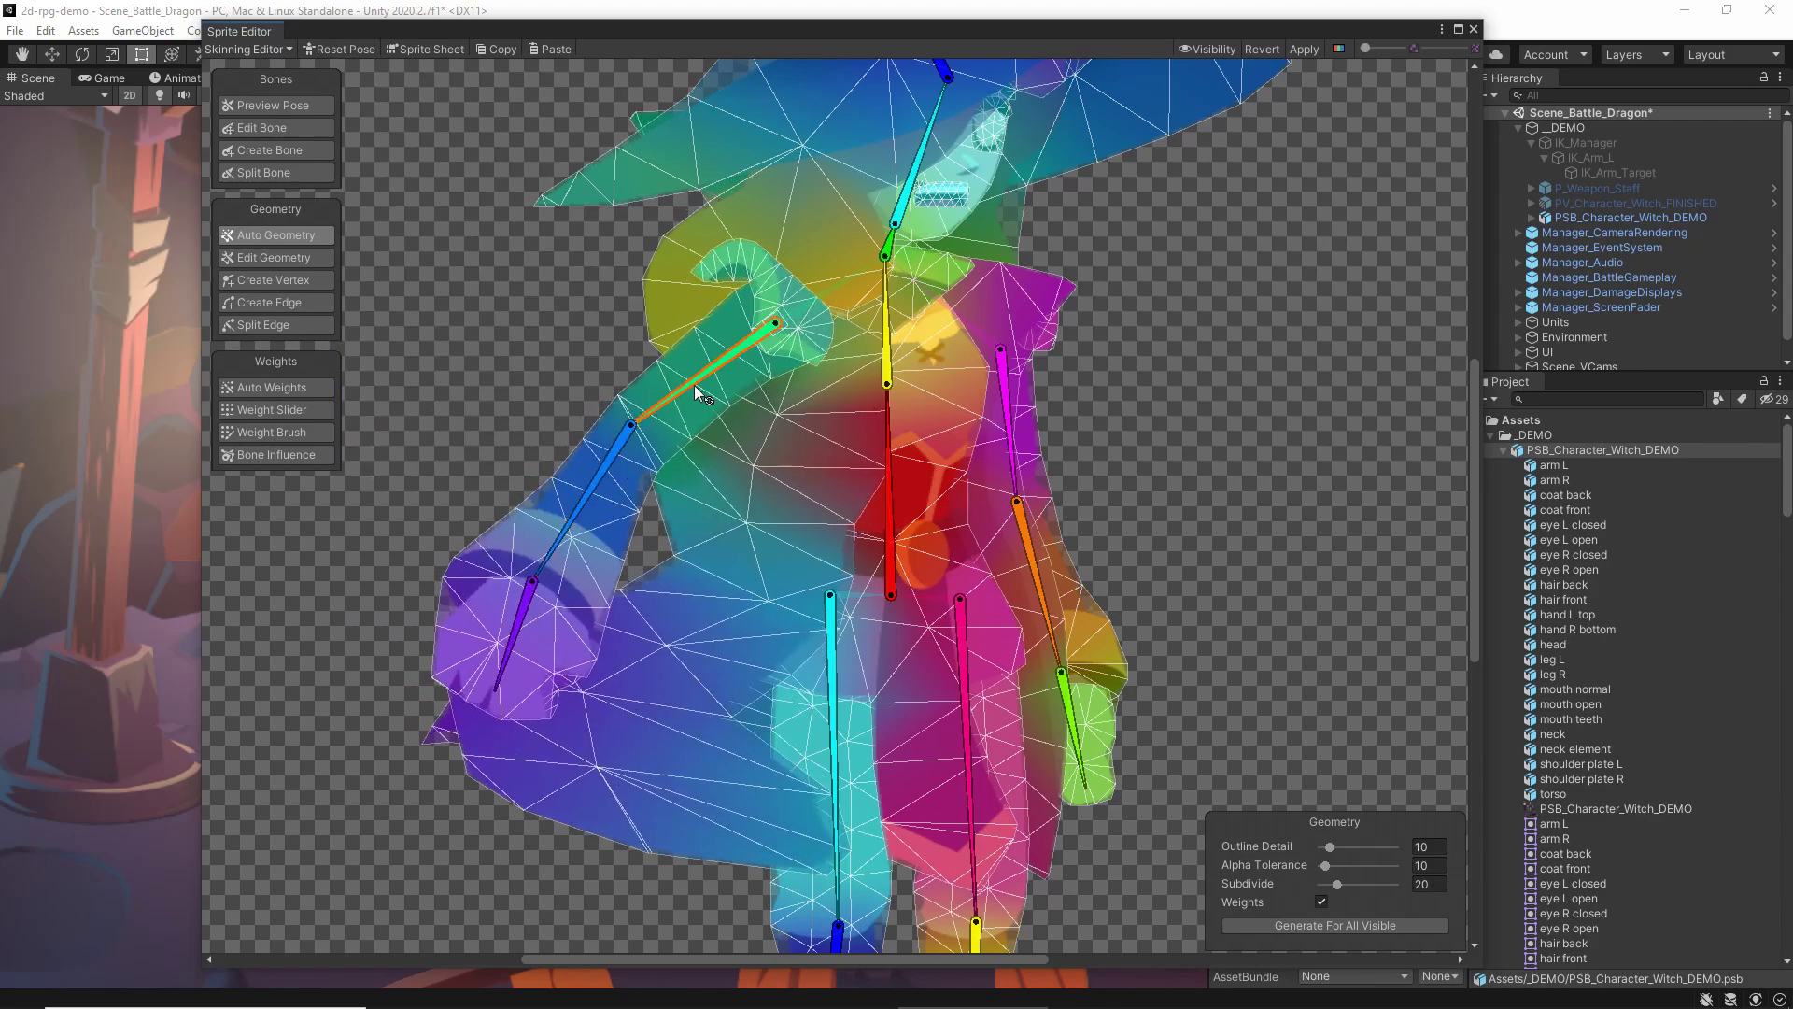
drag(693, 385, 625, 394)
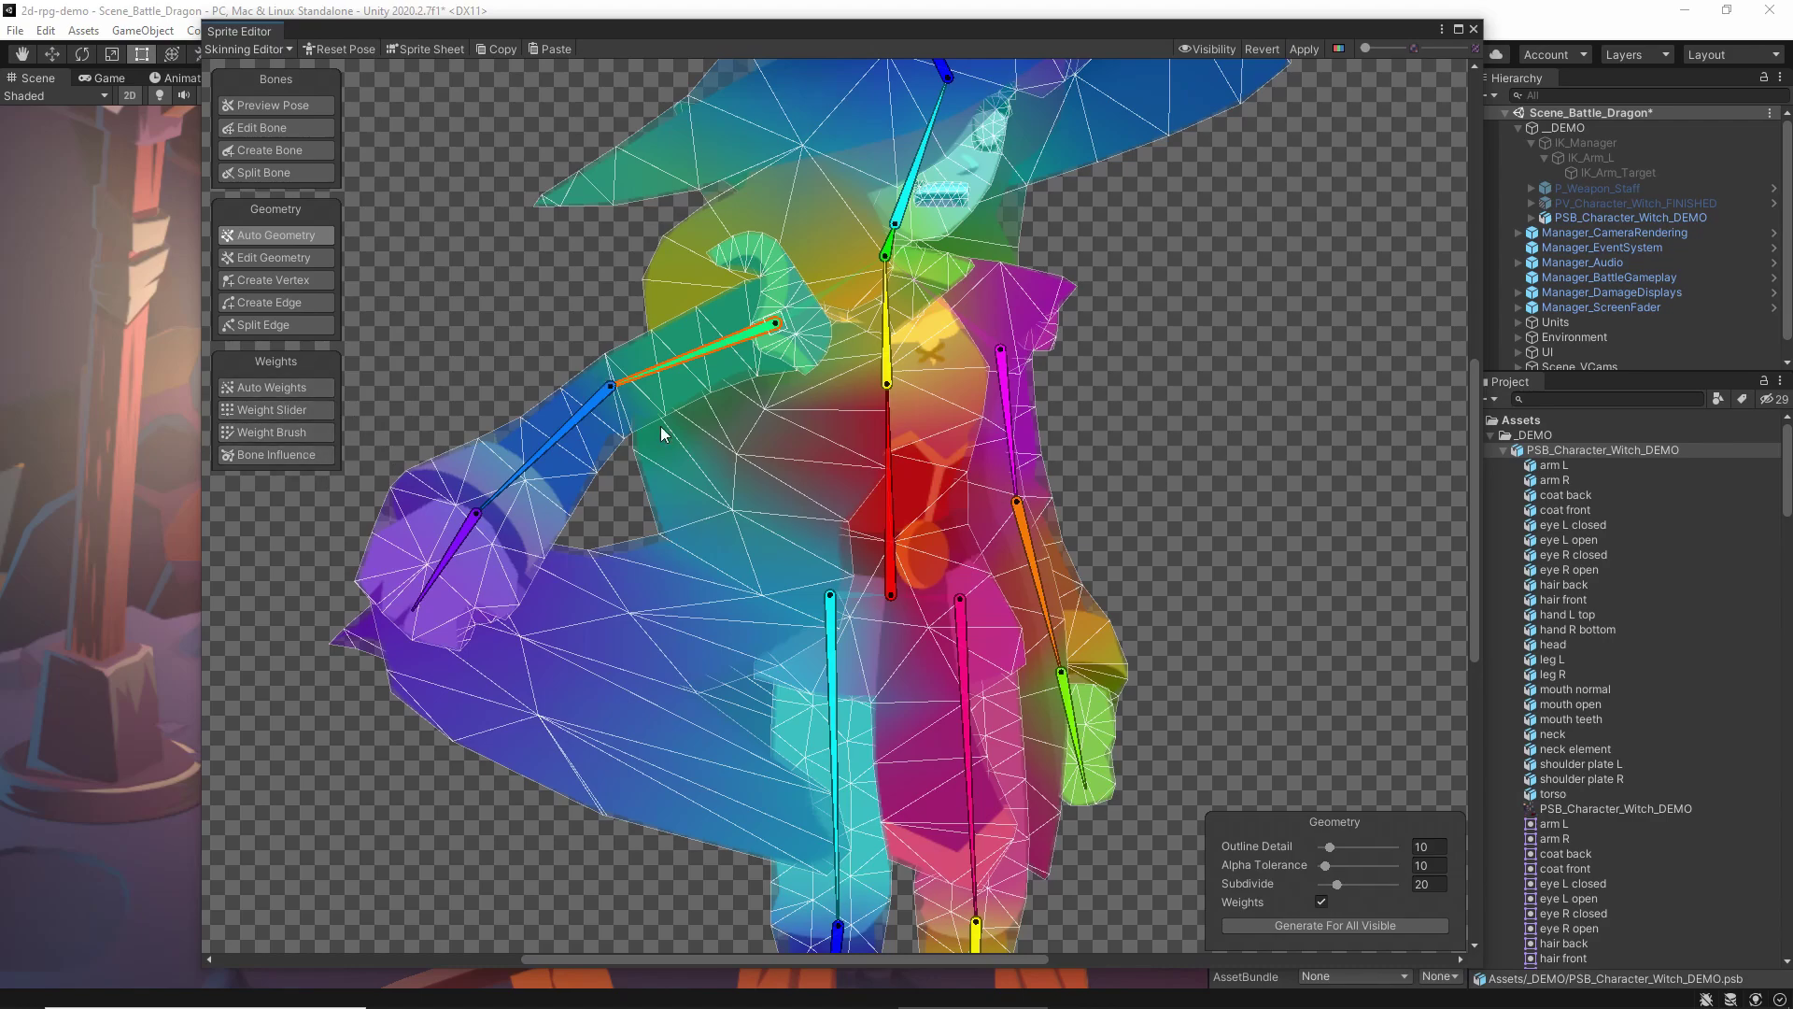
scroll(507, 321, down, 2)
scroll(606, 421, up, 4)
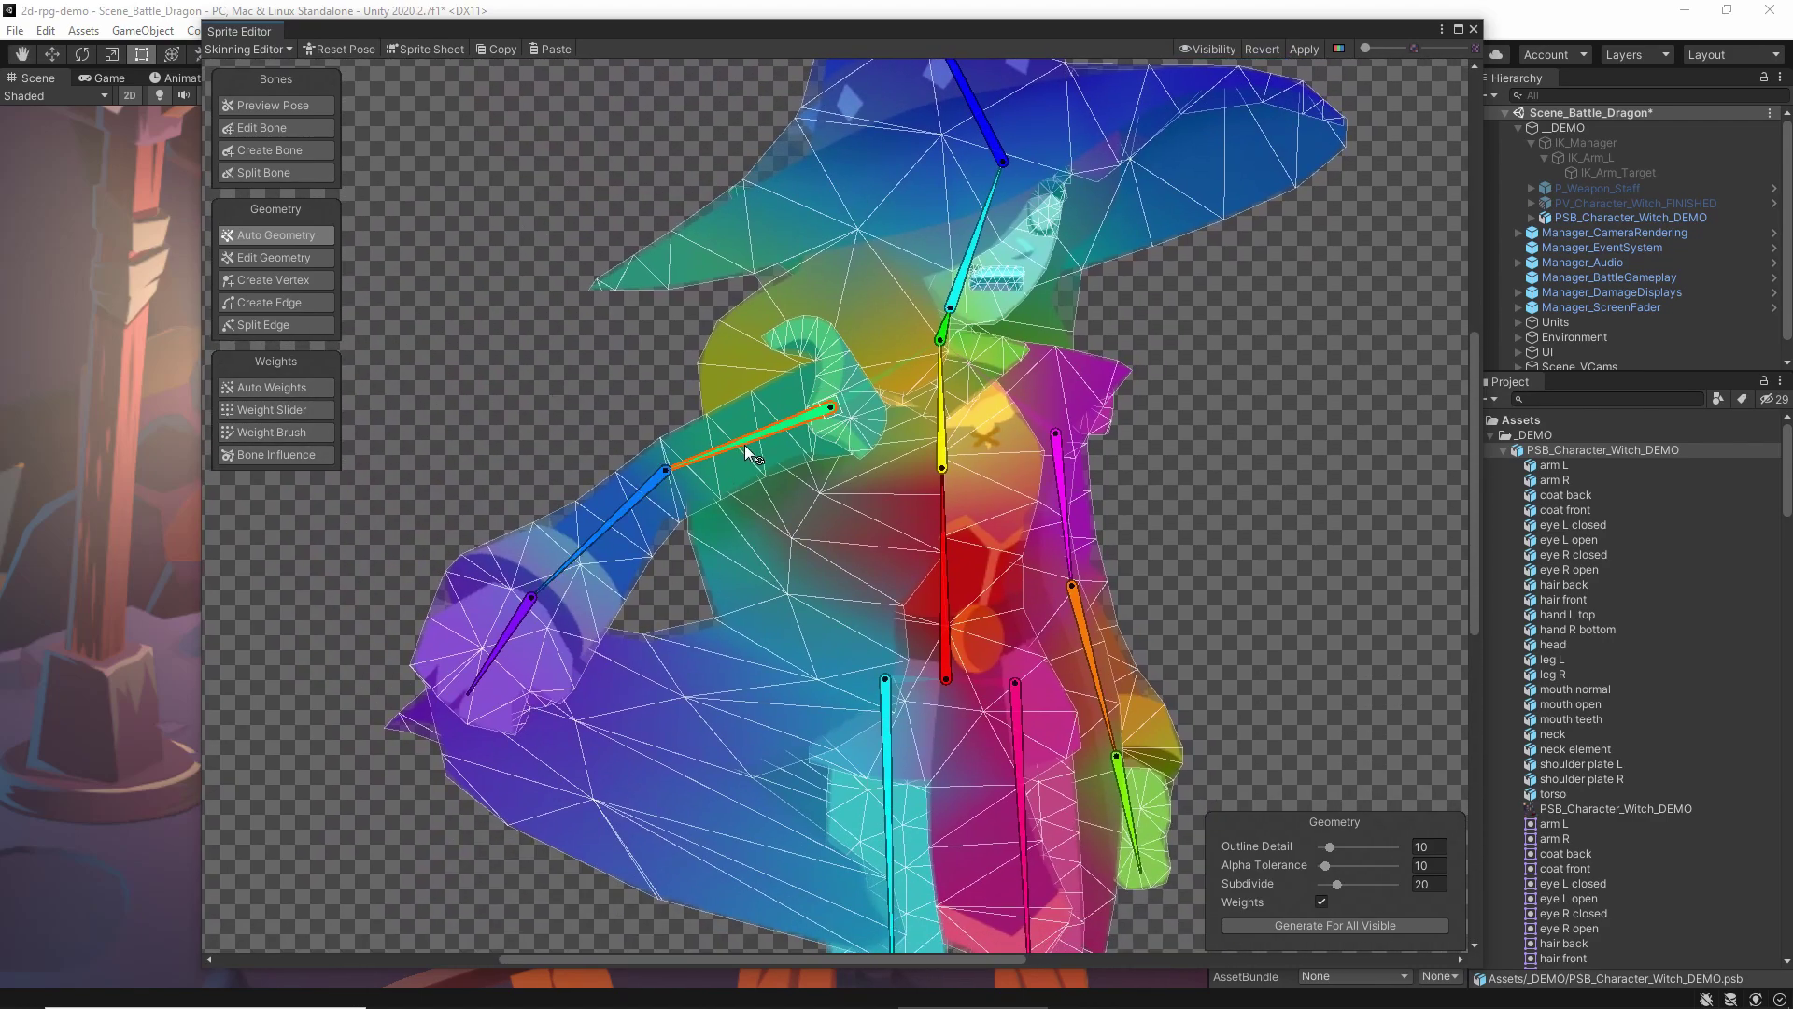
mouse_move(736, 439)
mouse_down()
mouse_move(811, 502)
mouse_move(727, 467)
mouse_move(715, 435)
mouse_up()
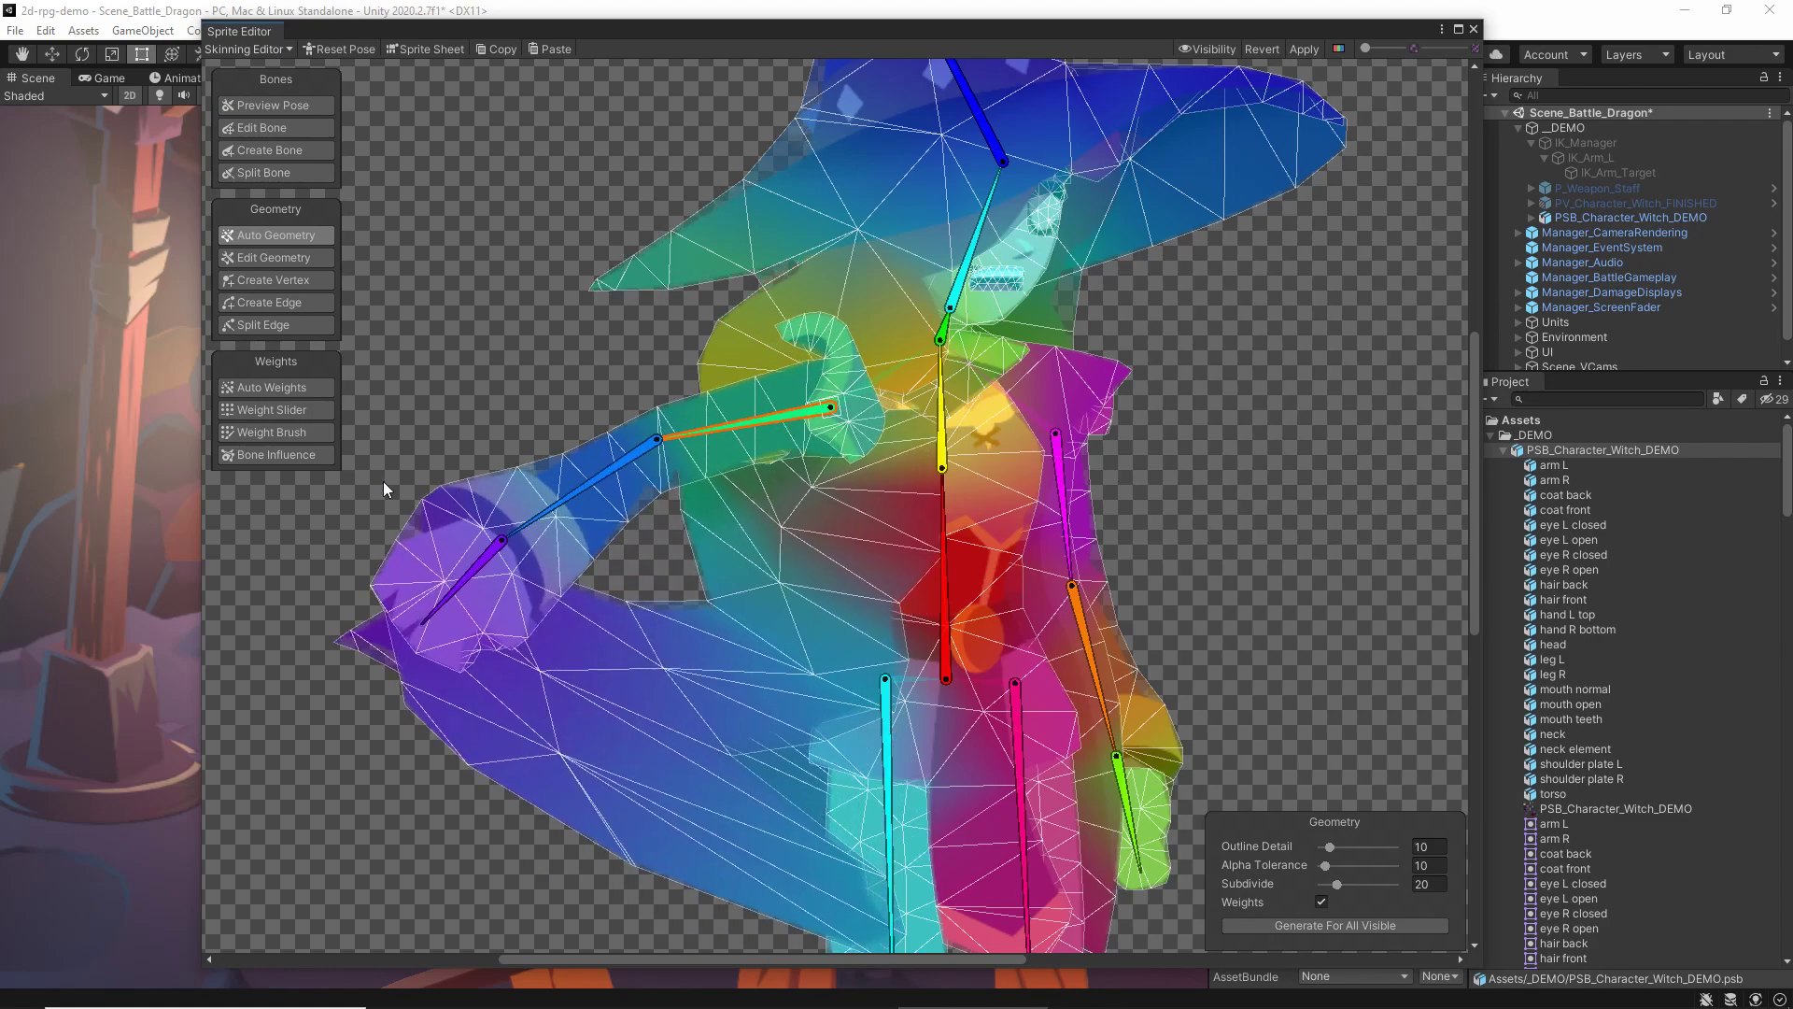
Use the Bone Influence tool to view the bones affecting arm R and select the coat front sprite
click(288, 457)
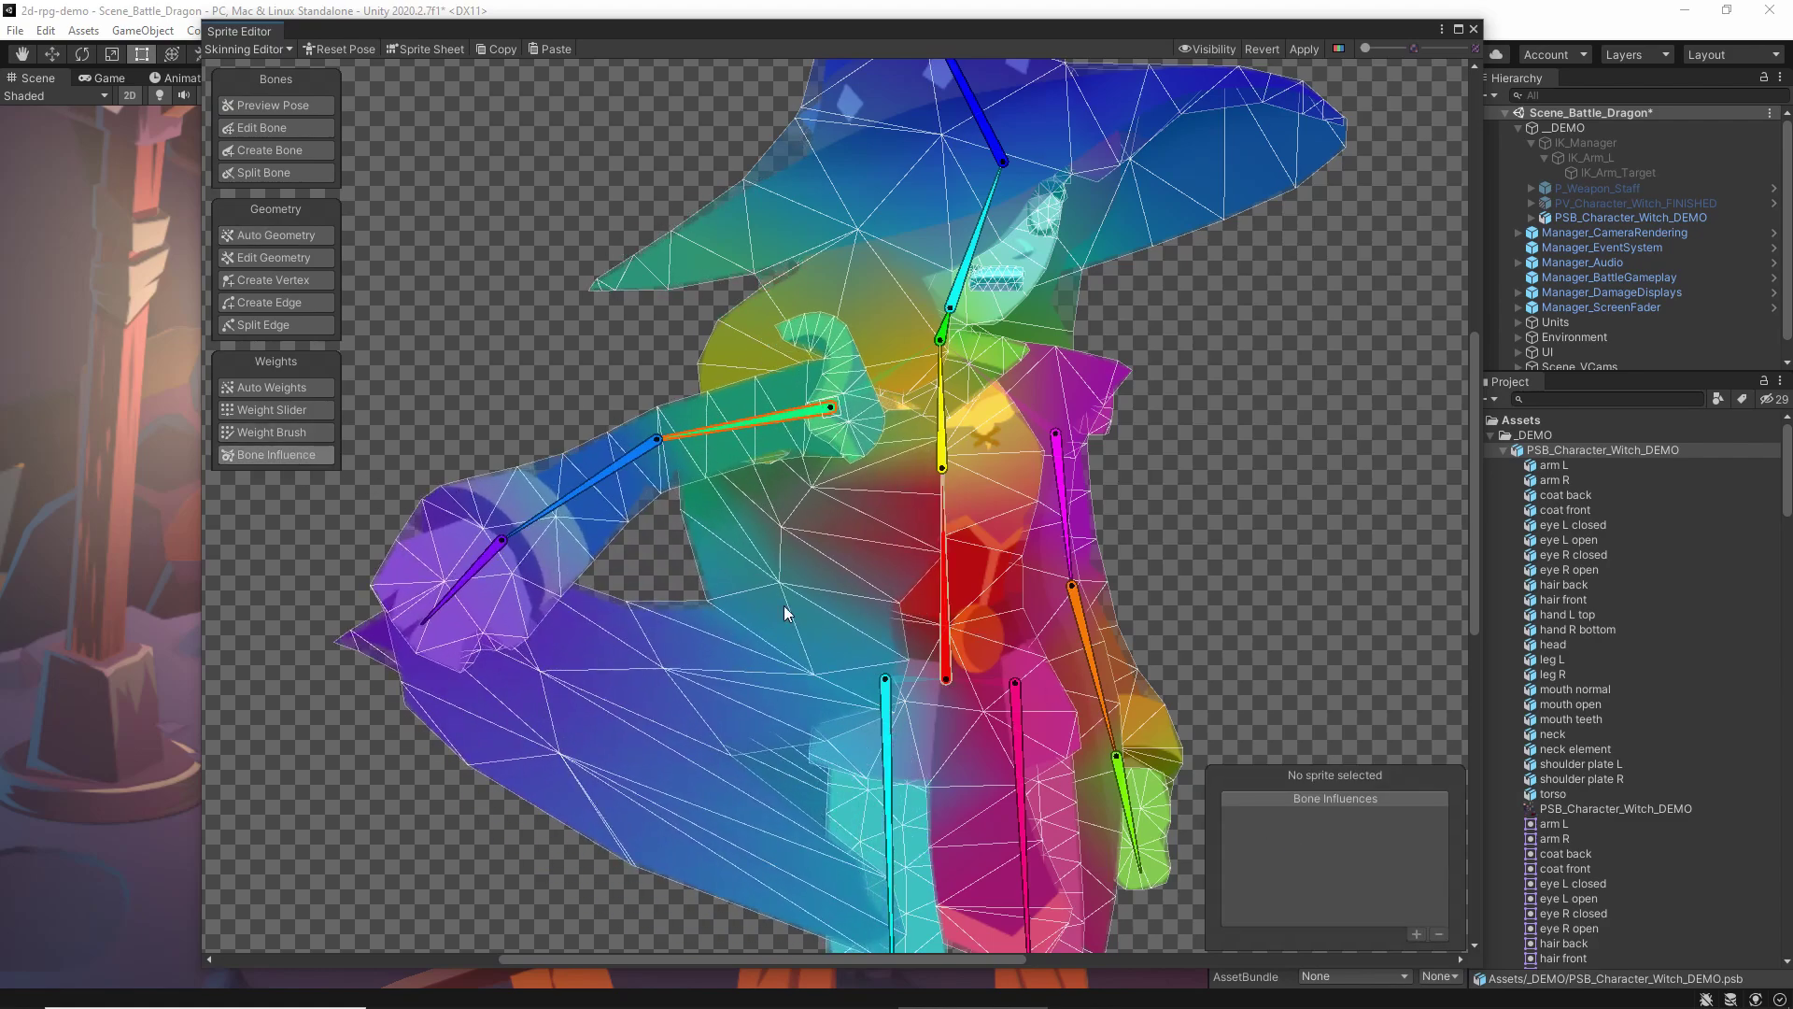
click(706, 463)
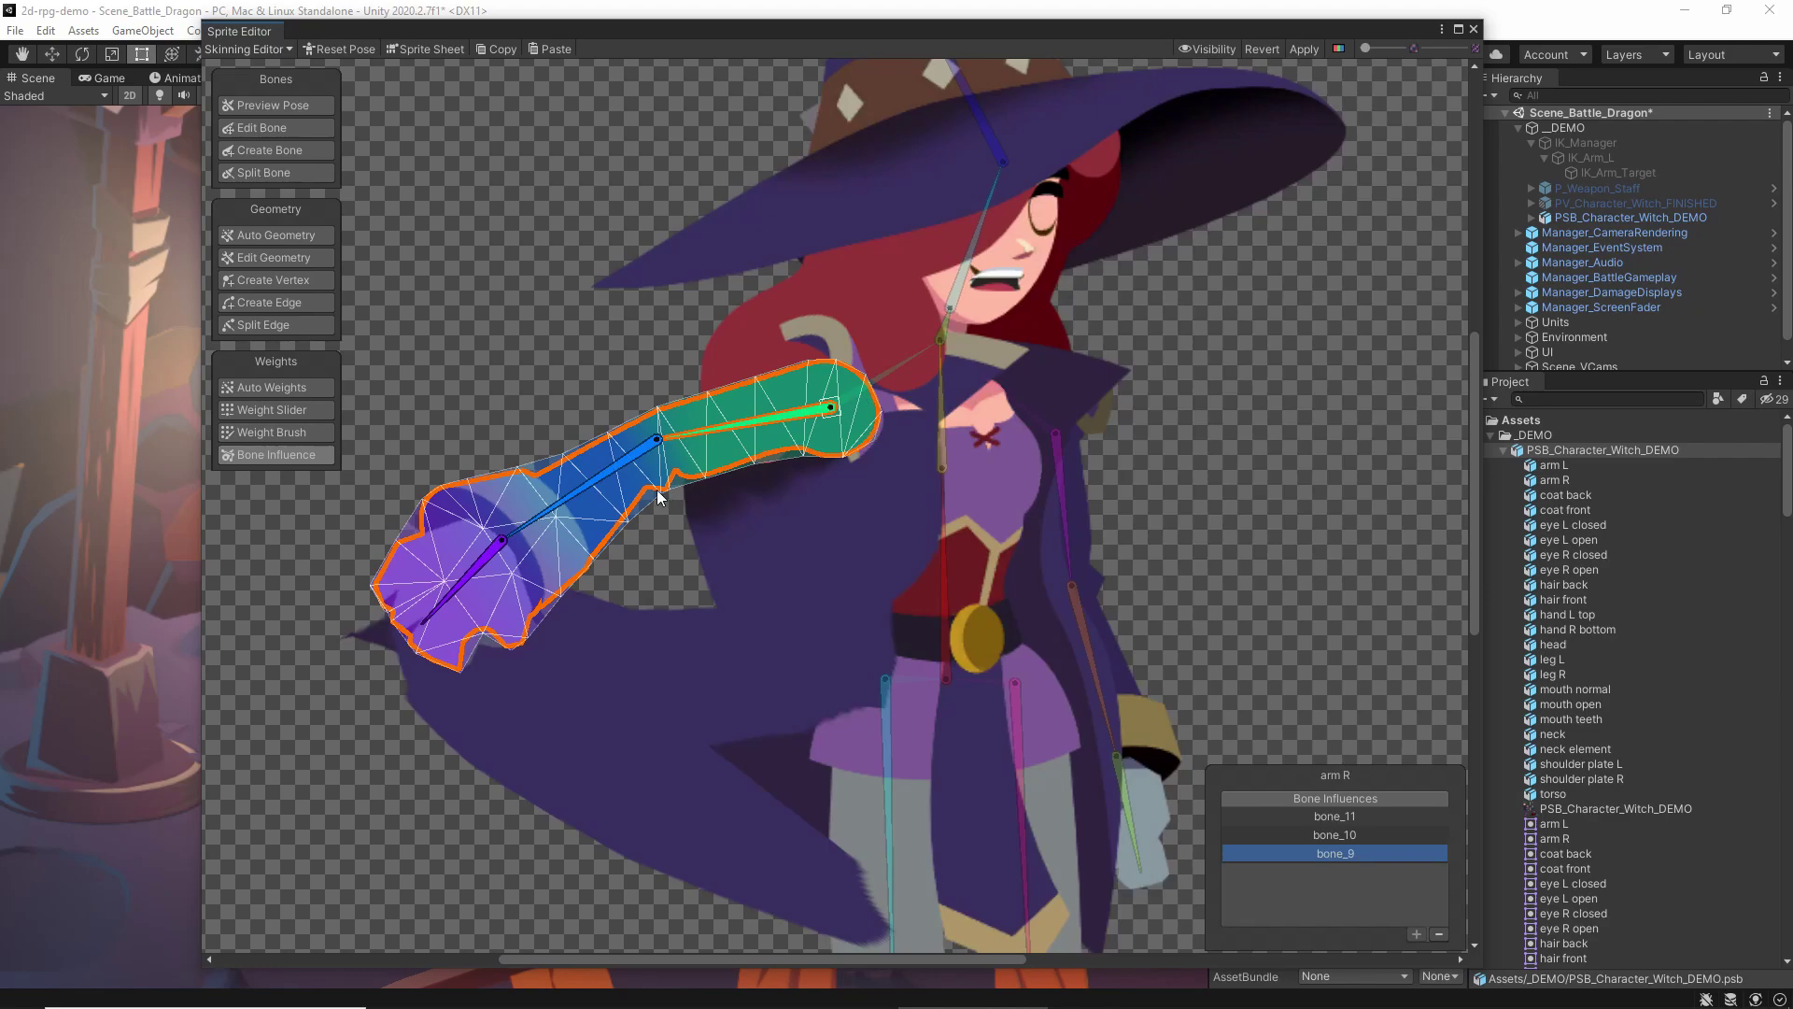
click(729, 471)
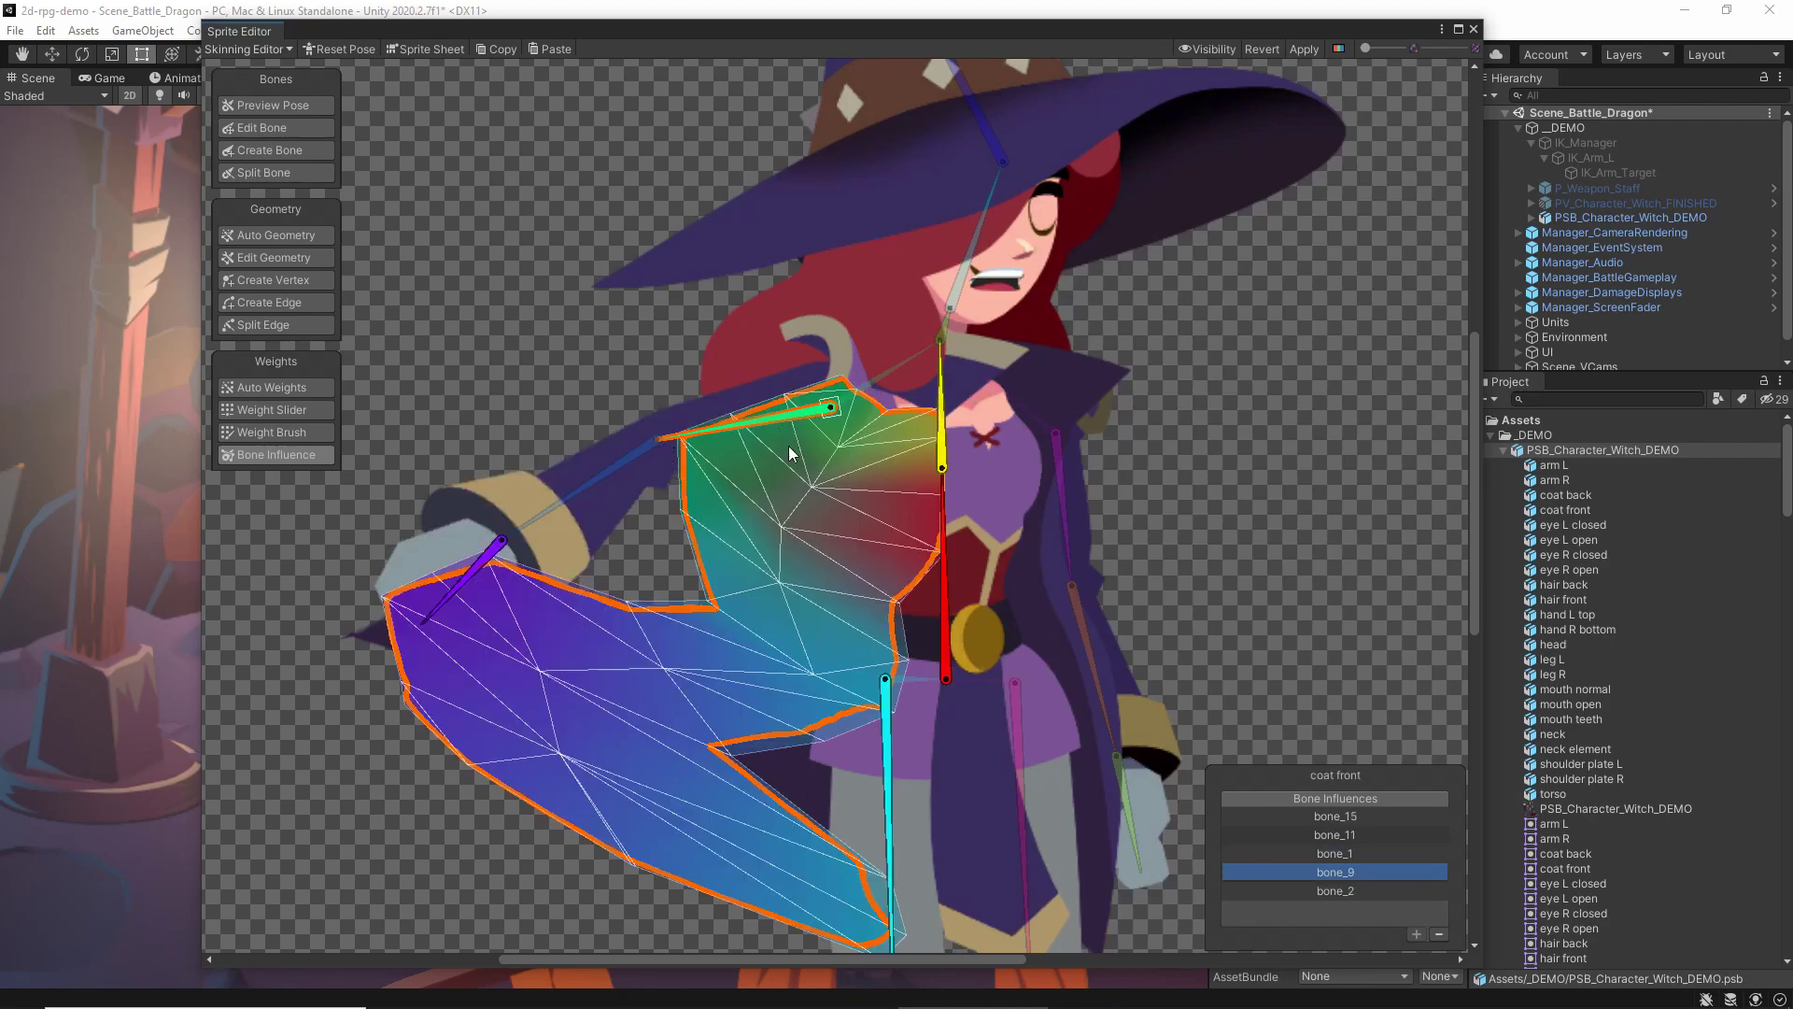
middle_drag(626, 483, 609, 394)
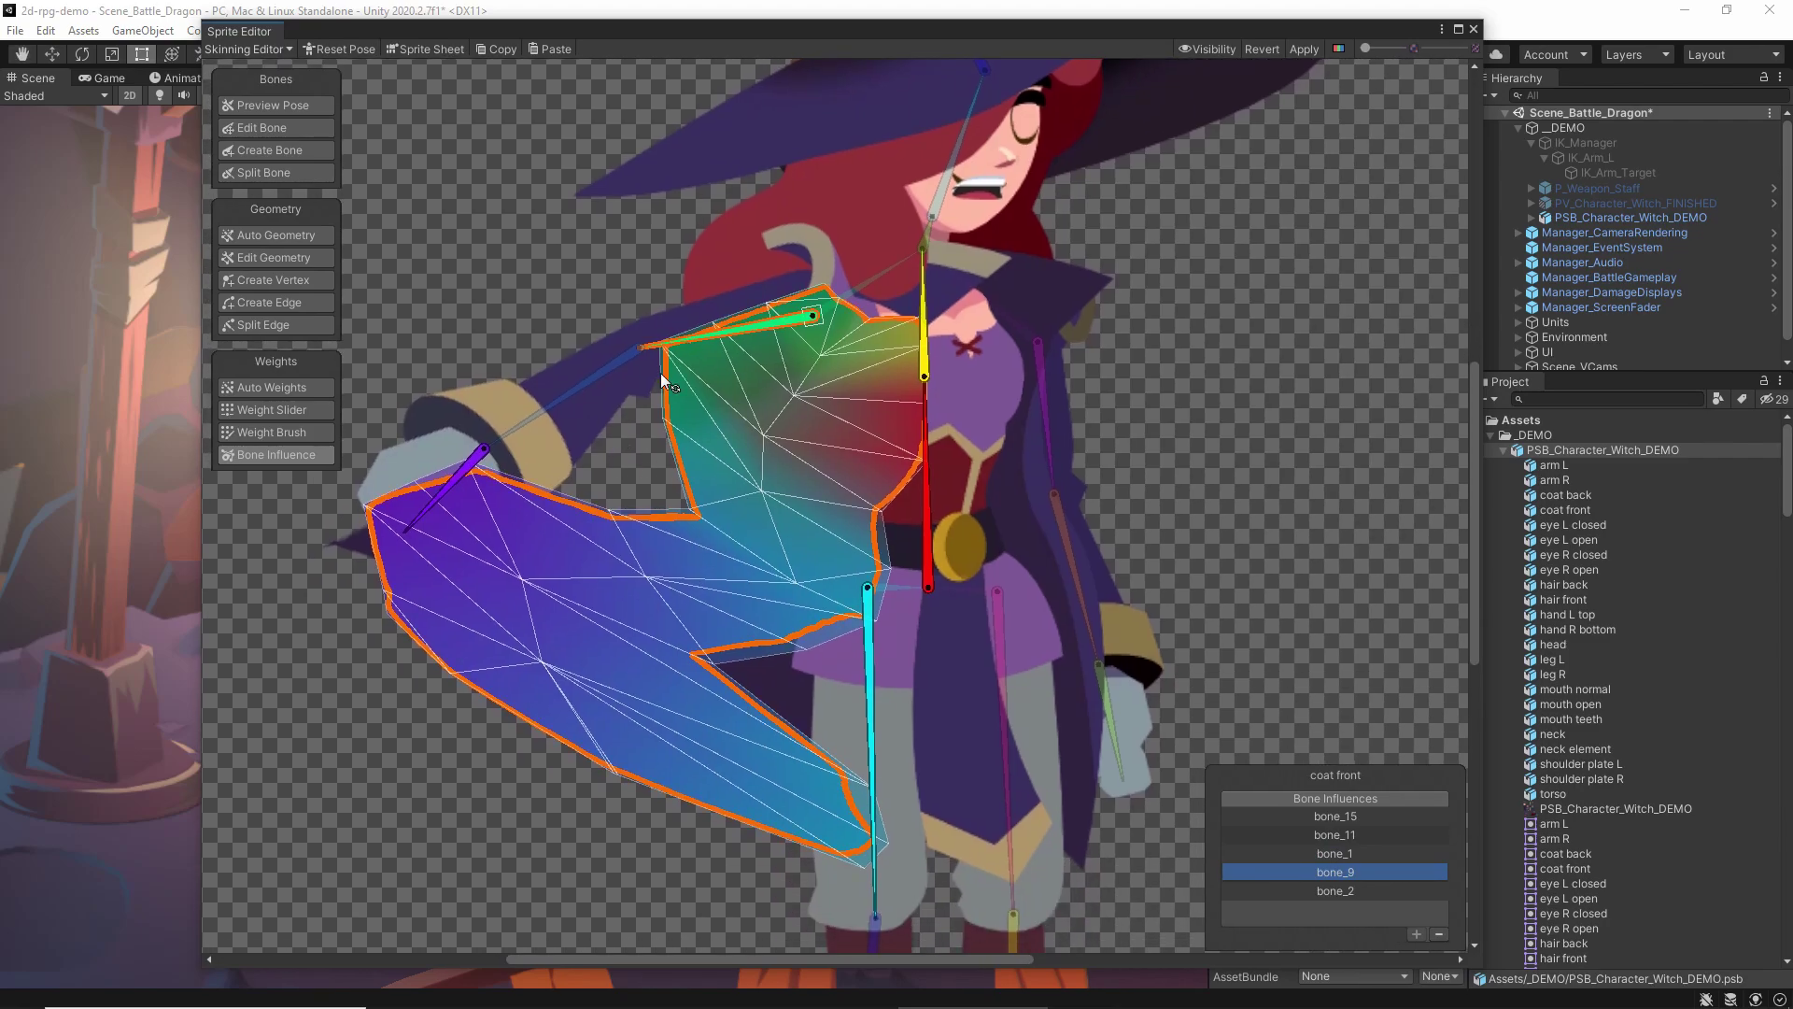
click(1351, 816)
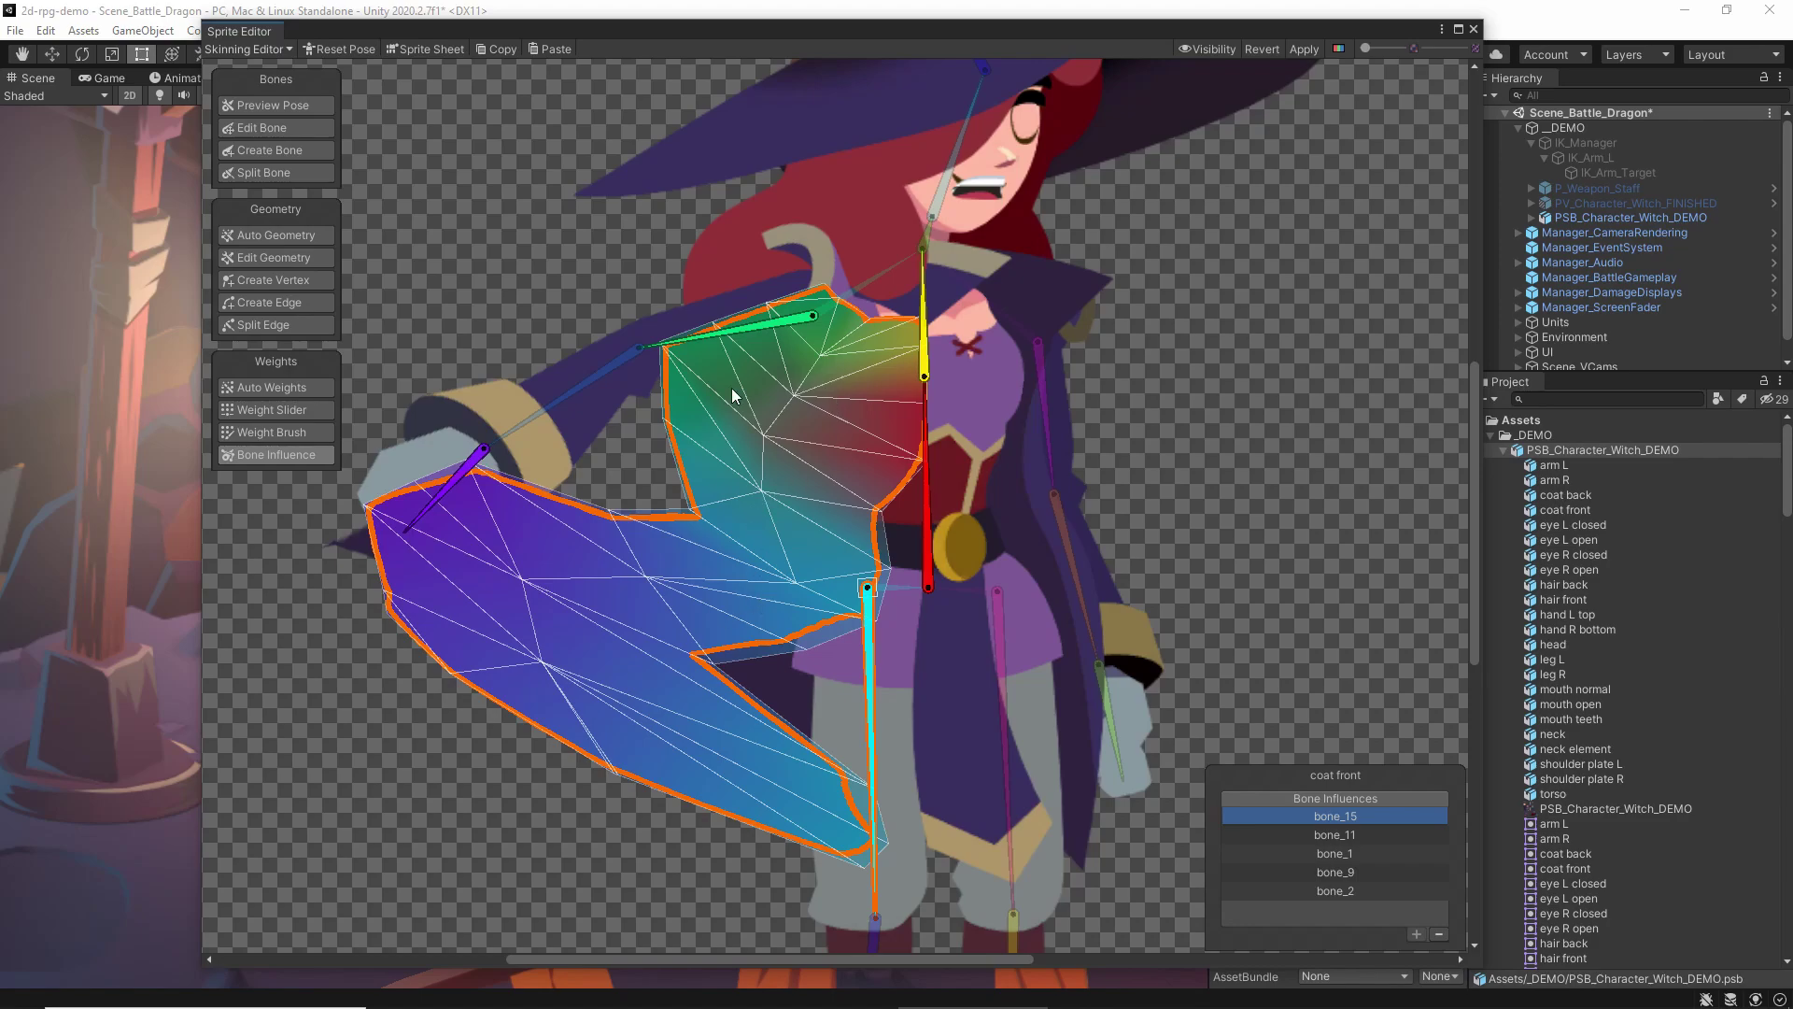
click(1439, 935)
key(ctrl+z)
Remove the arm R hand bone (bone_11) and upper arm bone (bone_9) from the coat front's bone influences
click(476, 469)
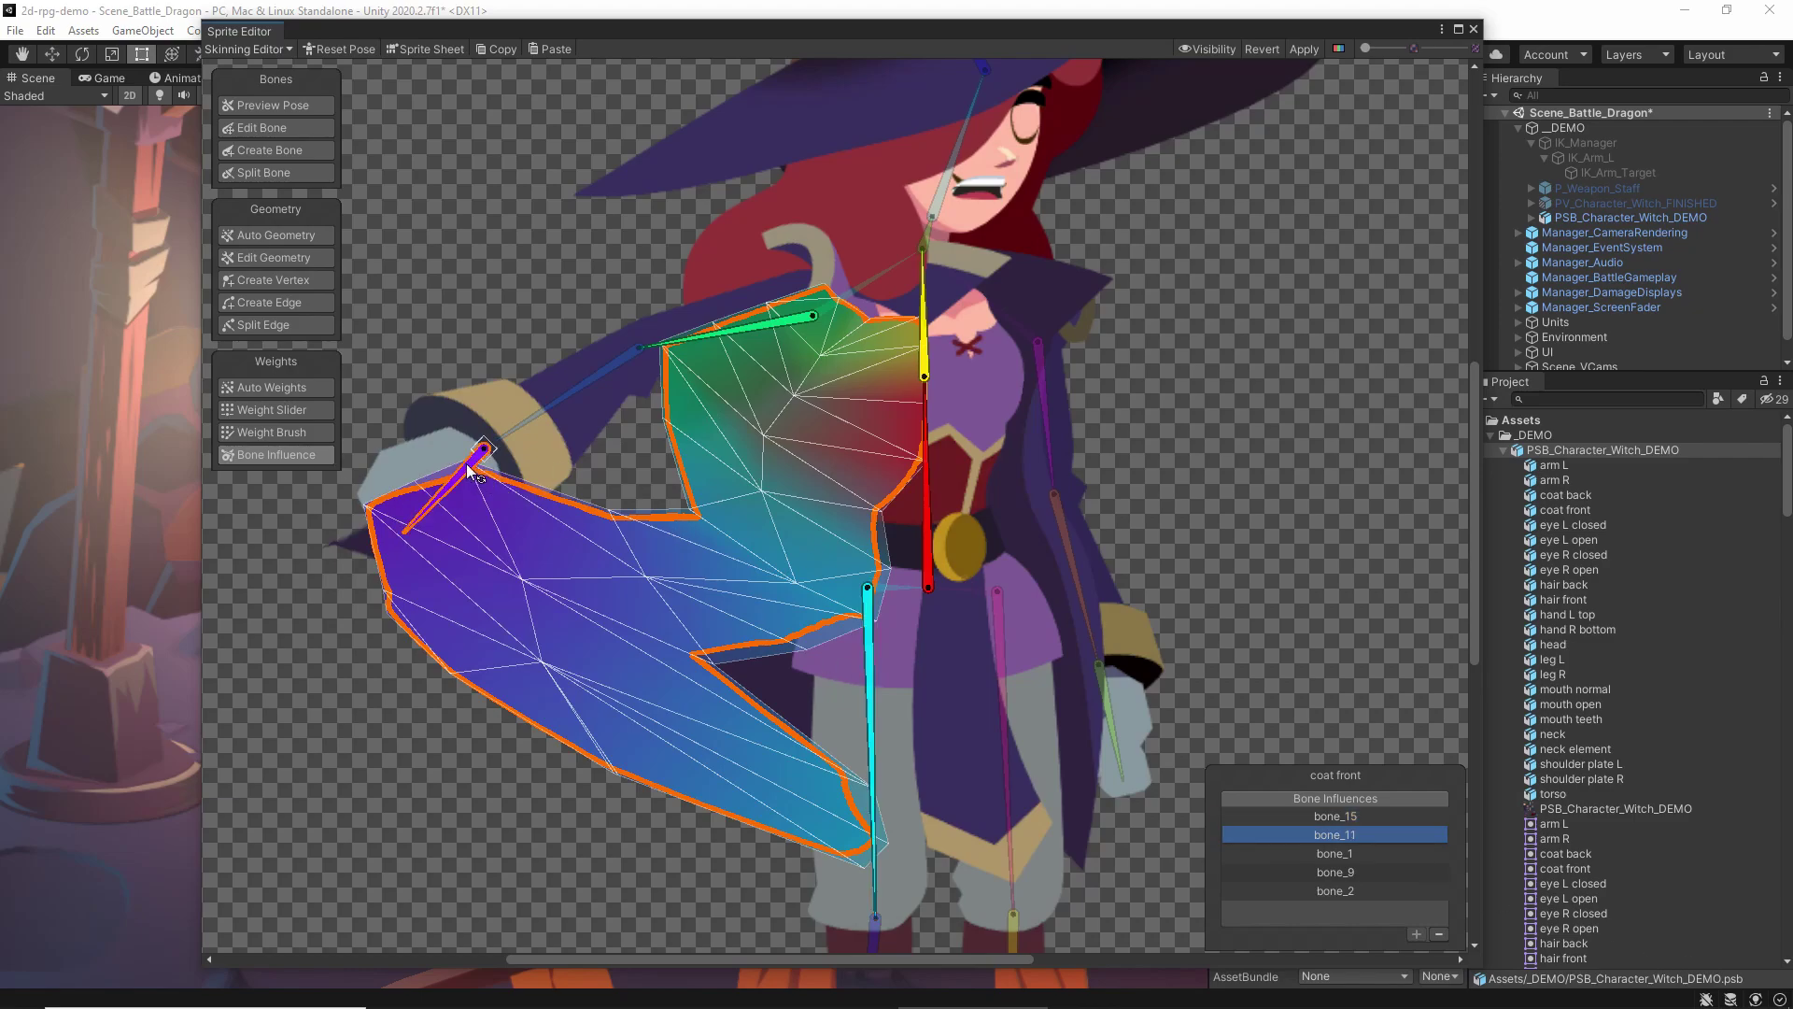
click(1439, 935)
click(728, 338)
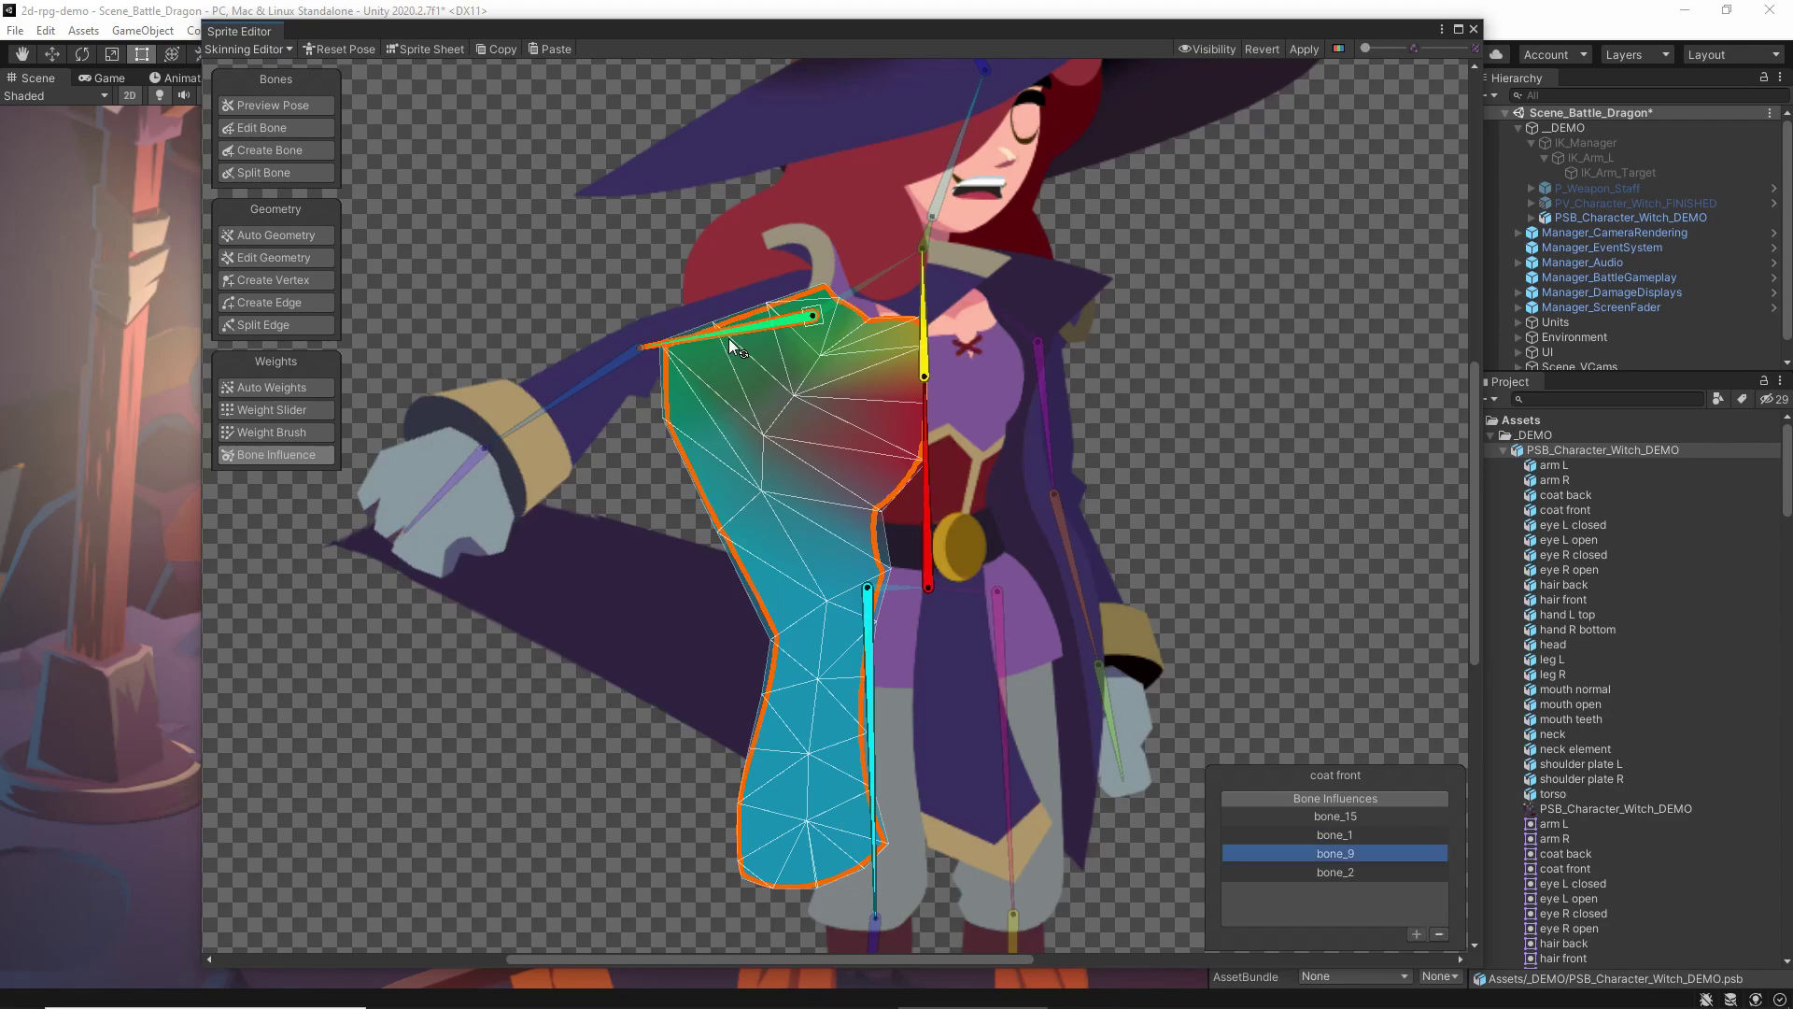
click(1439, 935)
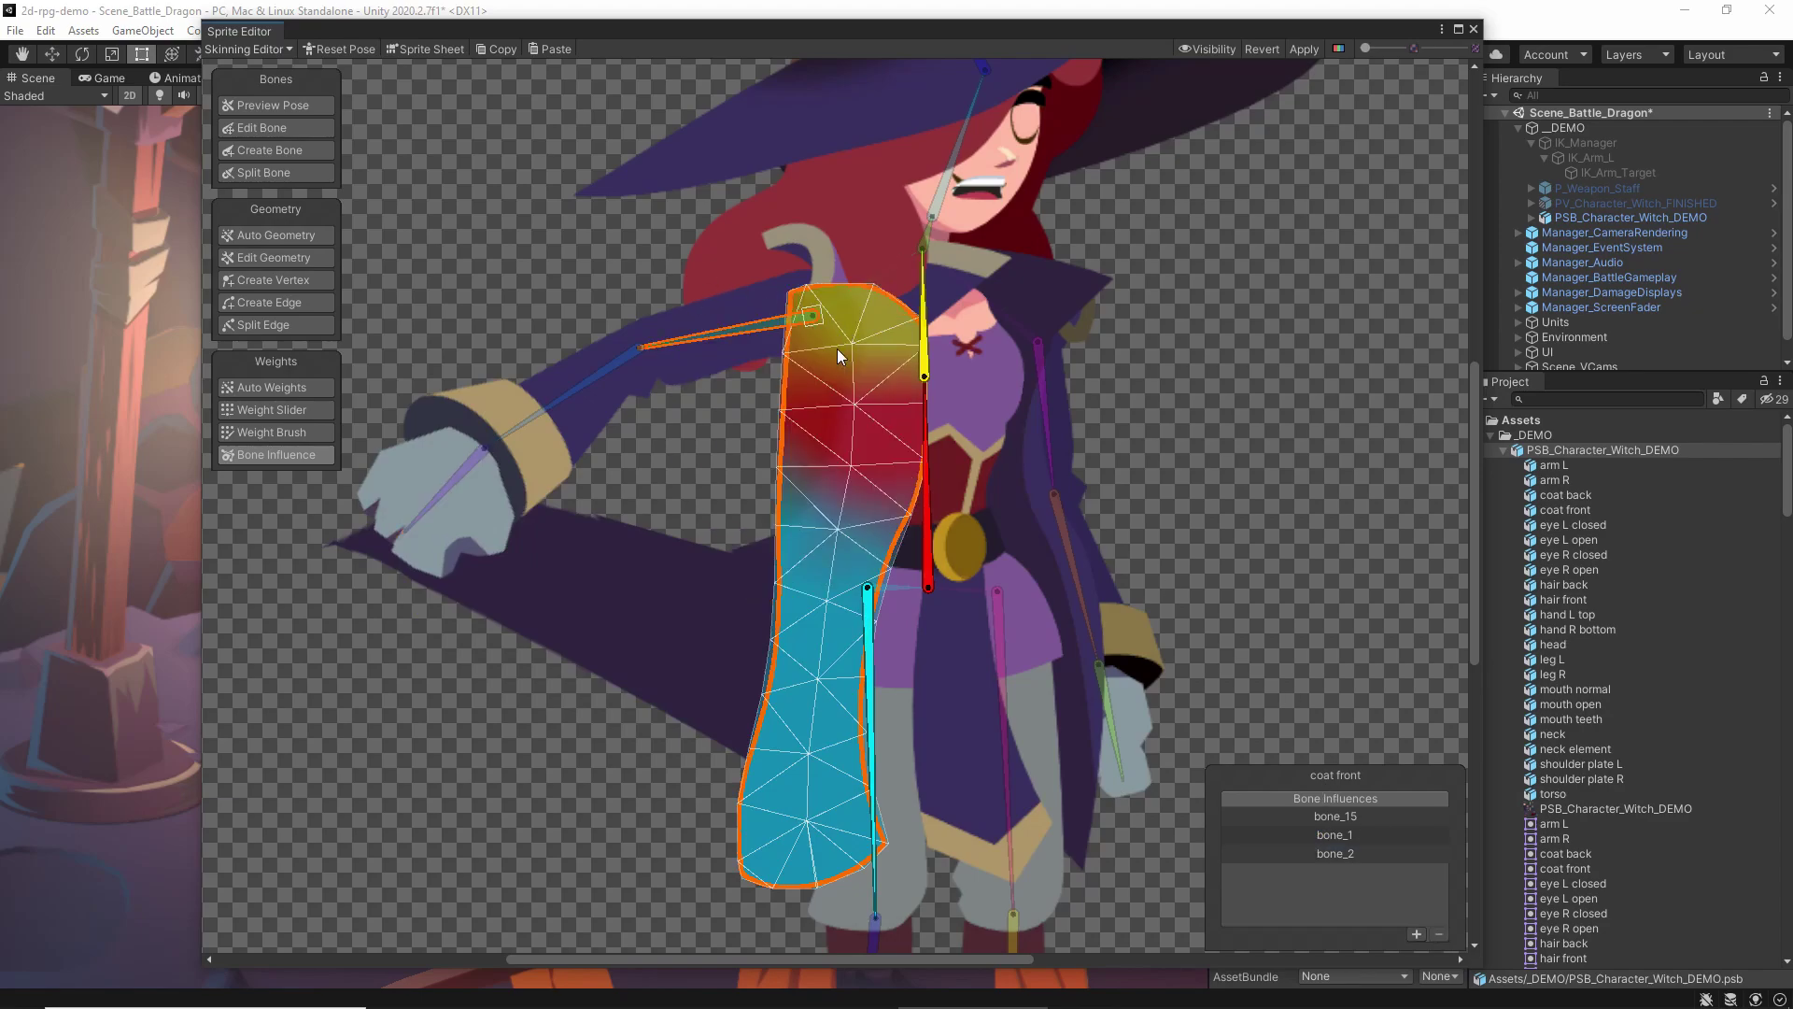
Remove the arm R hand bone from the coat back sprite's bone influences
click(637, 613)
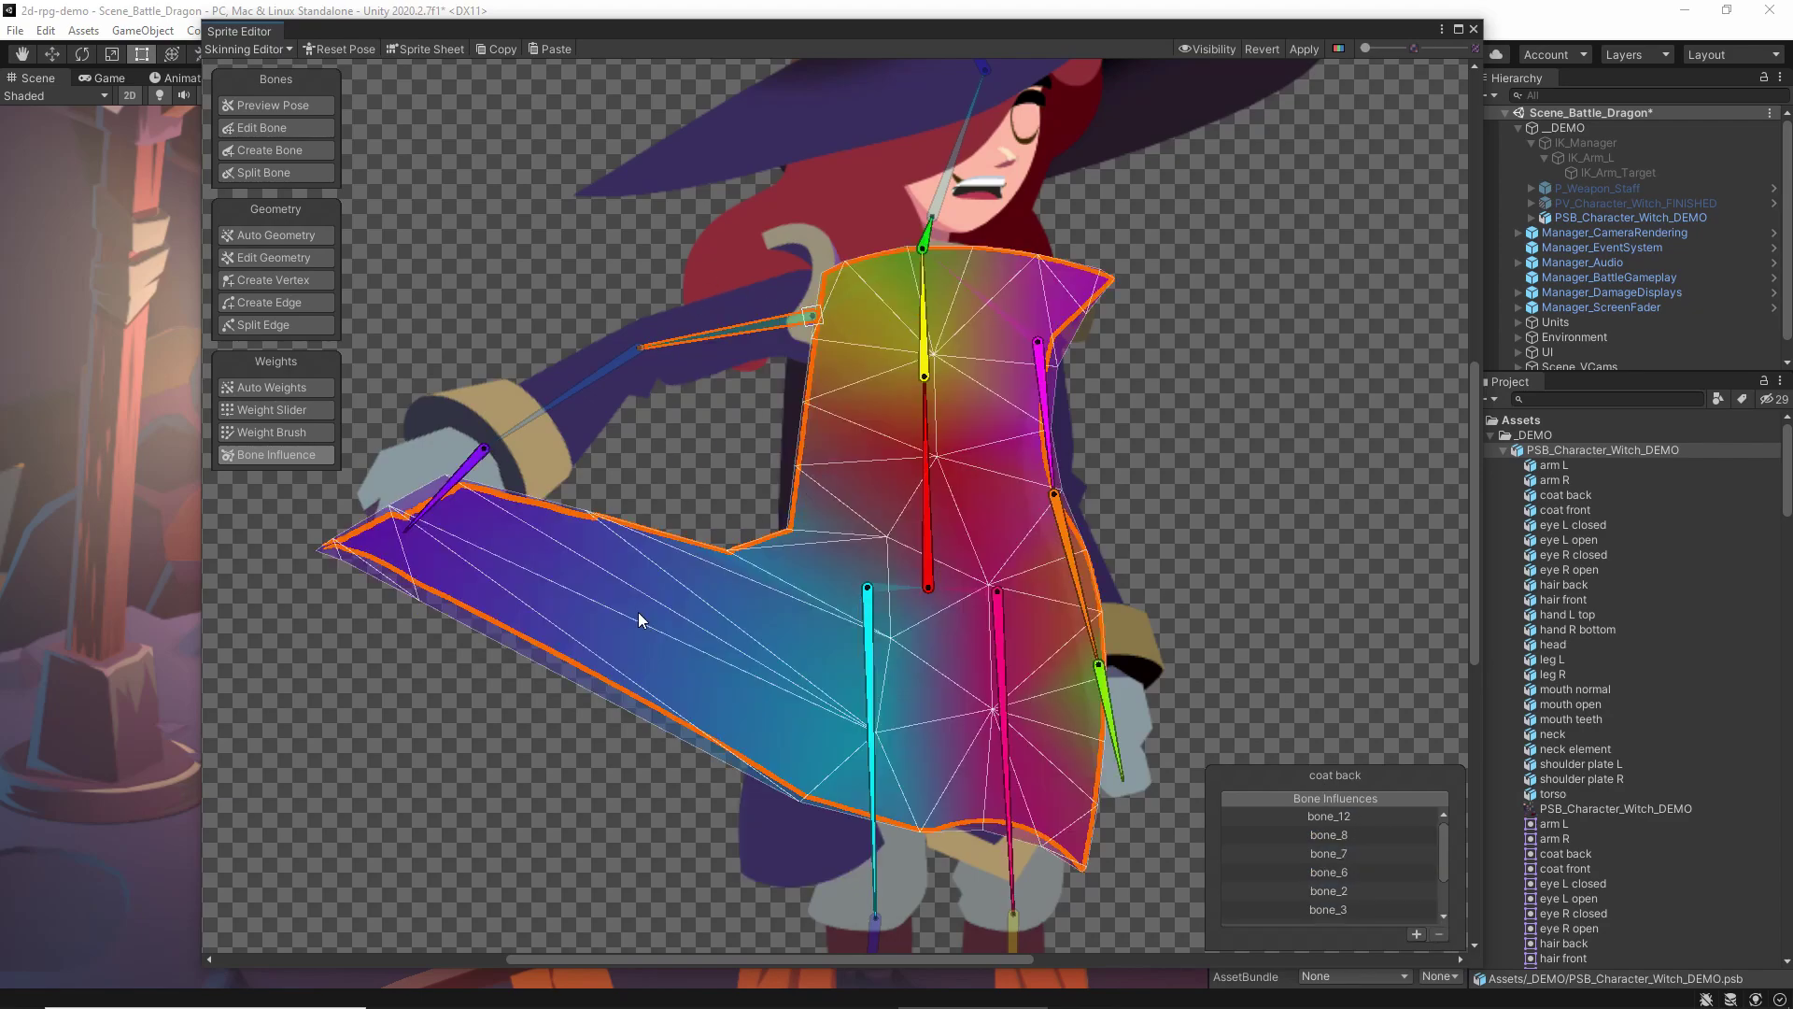
click(441, 480)
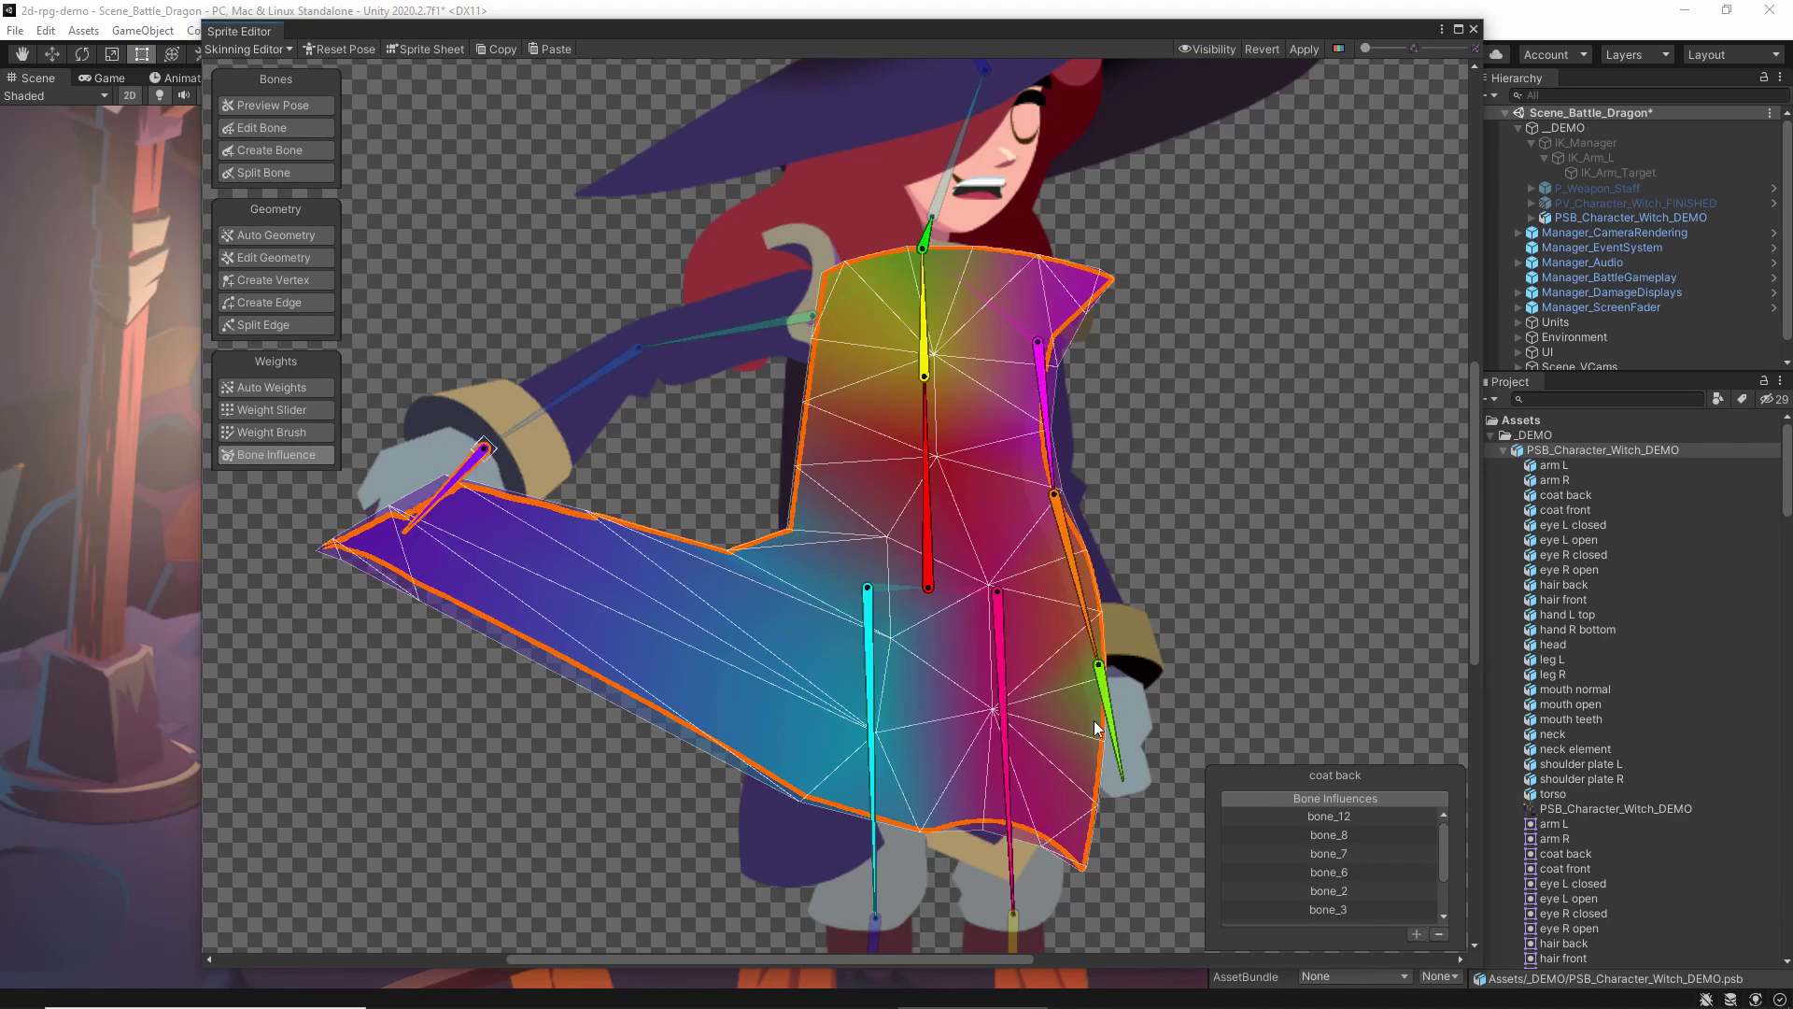
click(1439, 934)
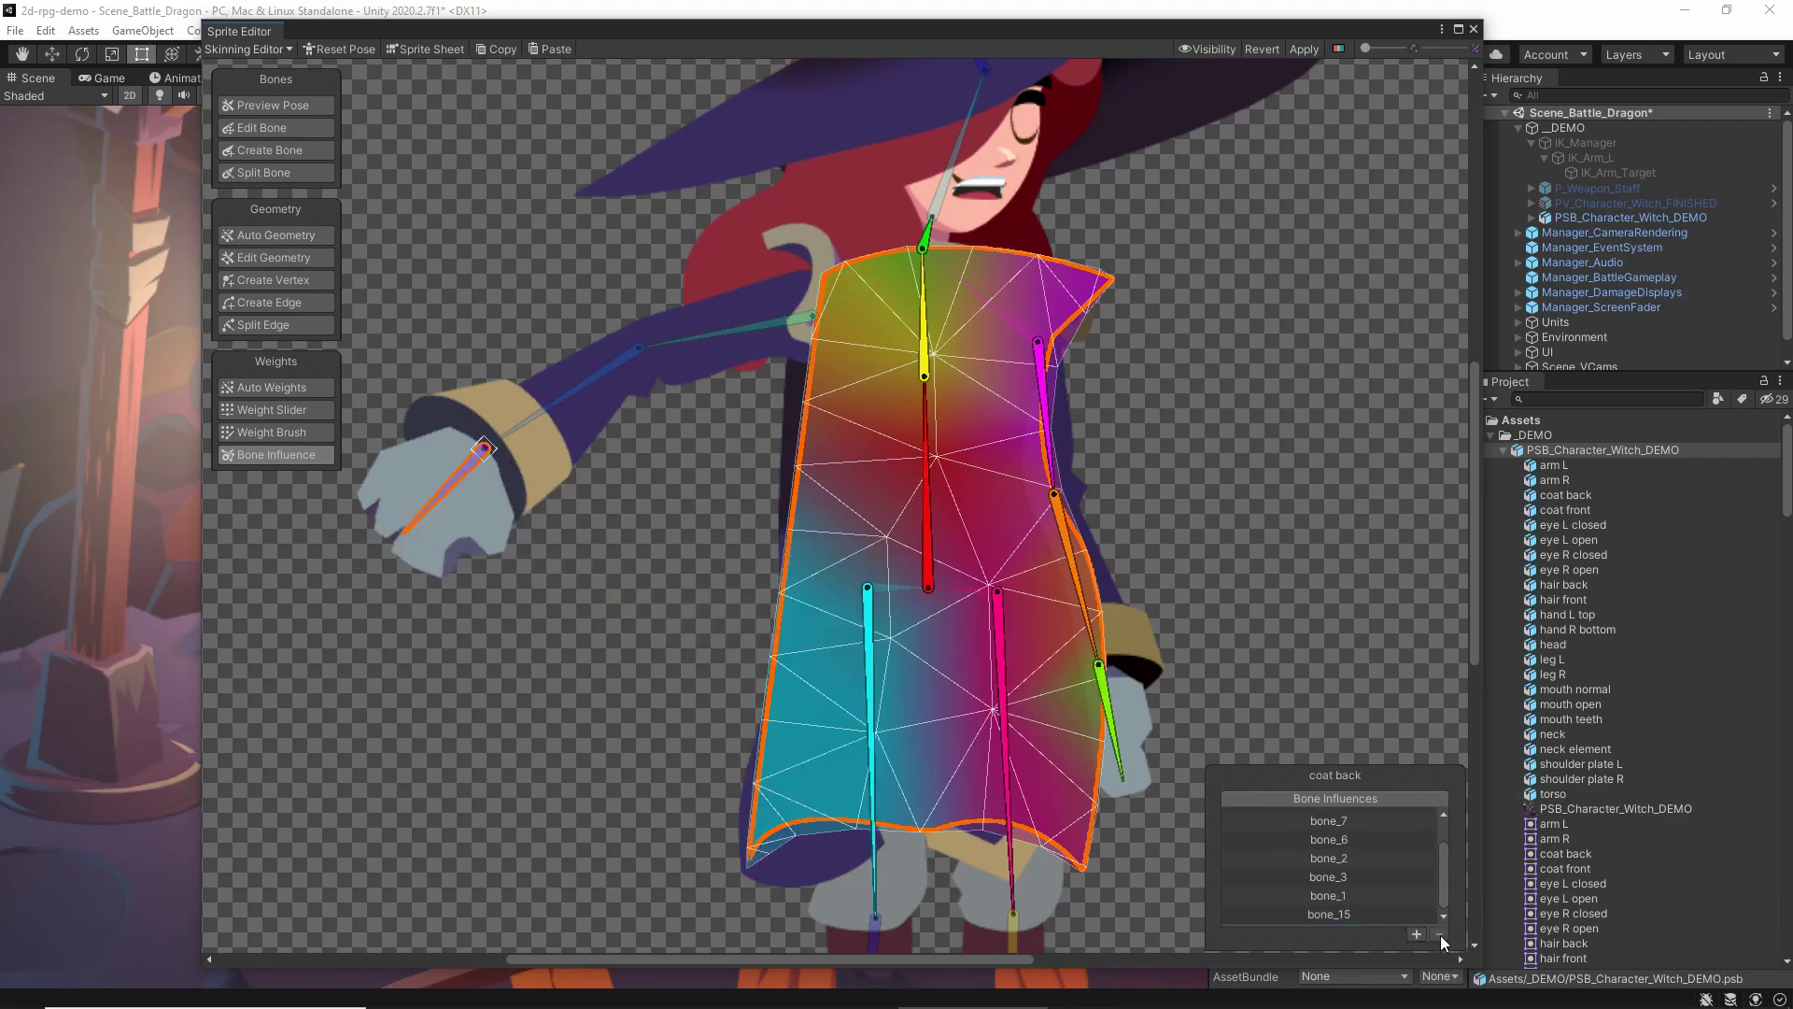
Rotate the upper arm bone of arm R slightly downward to test the pose with the corrected coat
click(764, 340)
drag(764, 340, 736, 362)
middle_drag(795, 149, 785, 293)
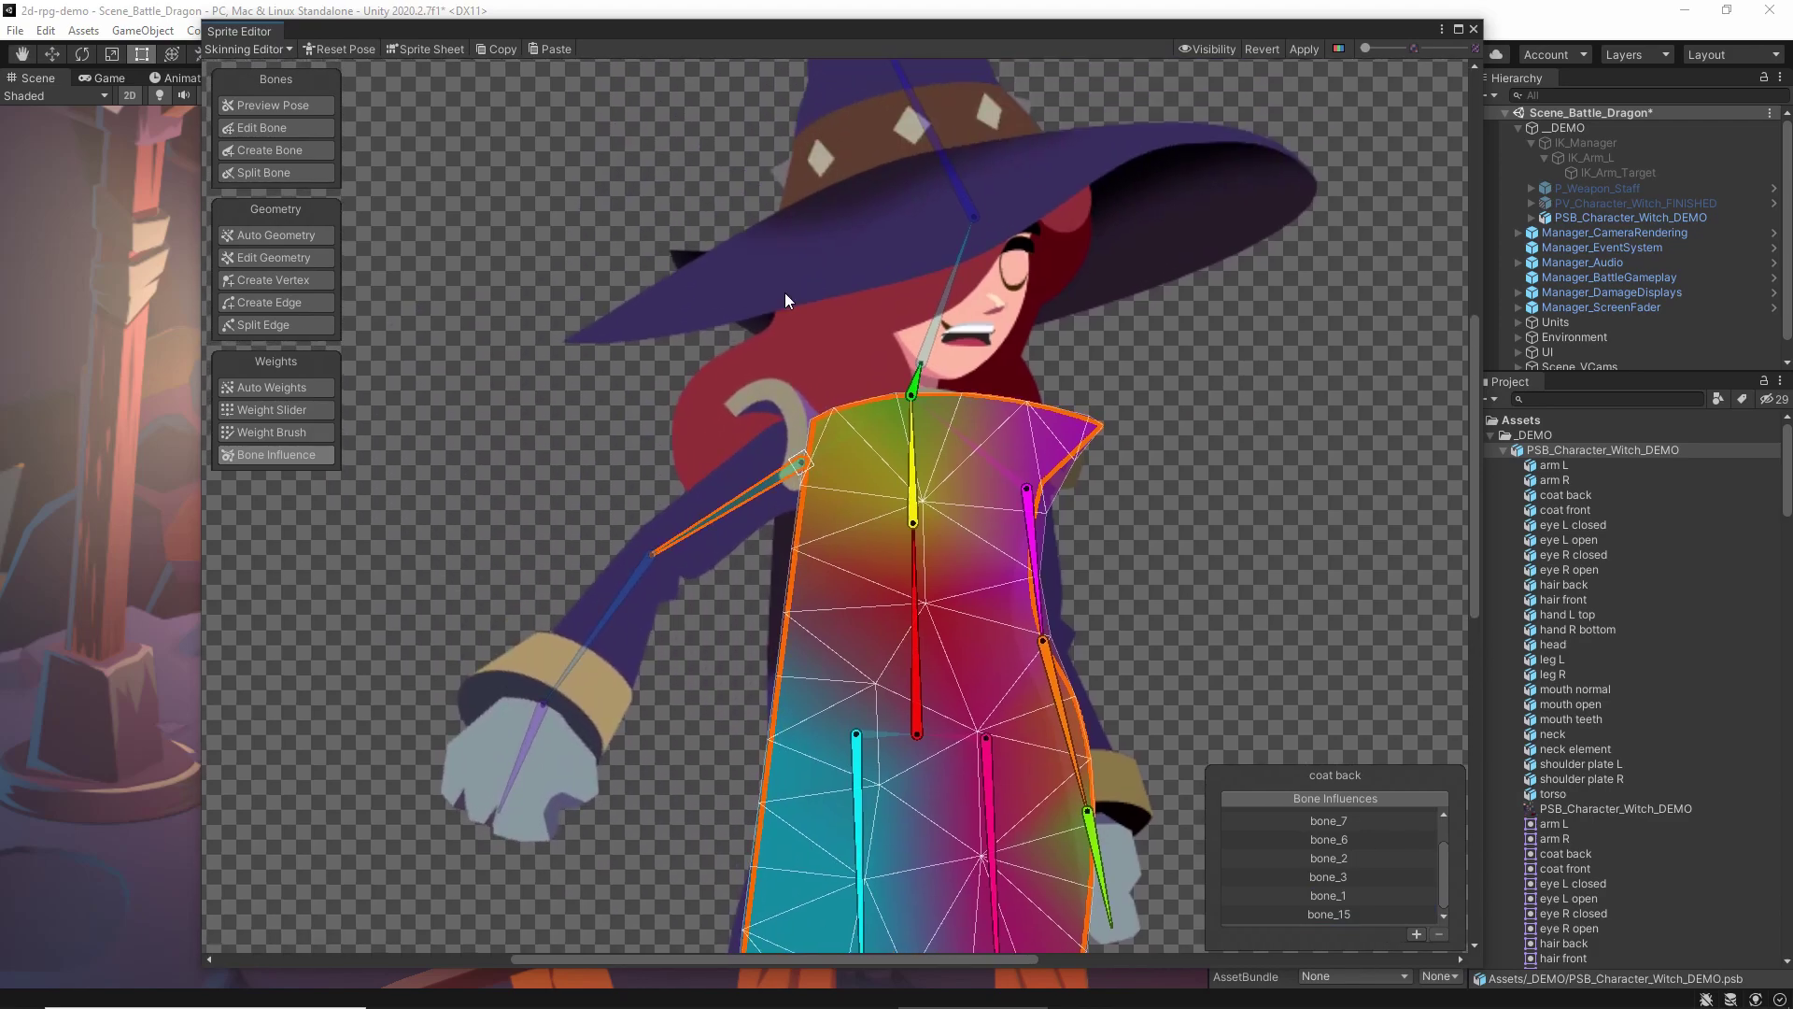
Remove the arm R upper arm bone (bone_9) from the hair back sprite's bone influences
click(676, 255)
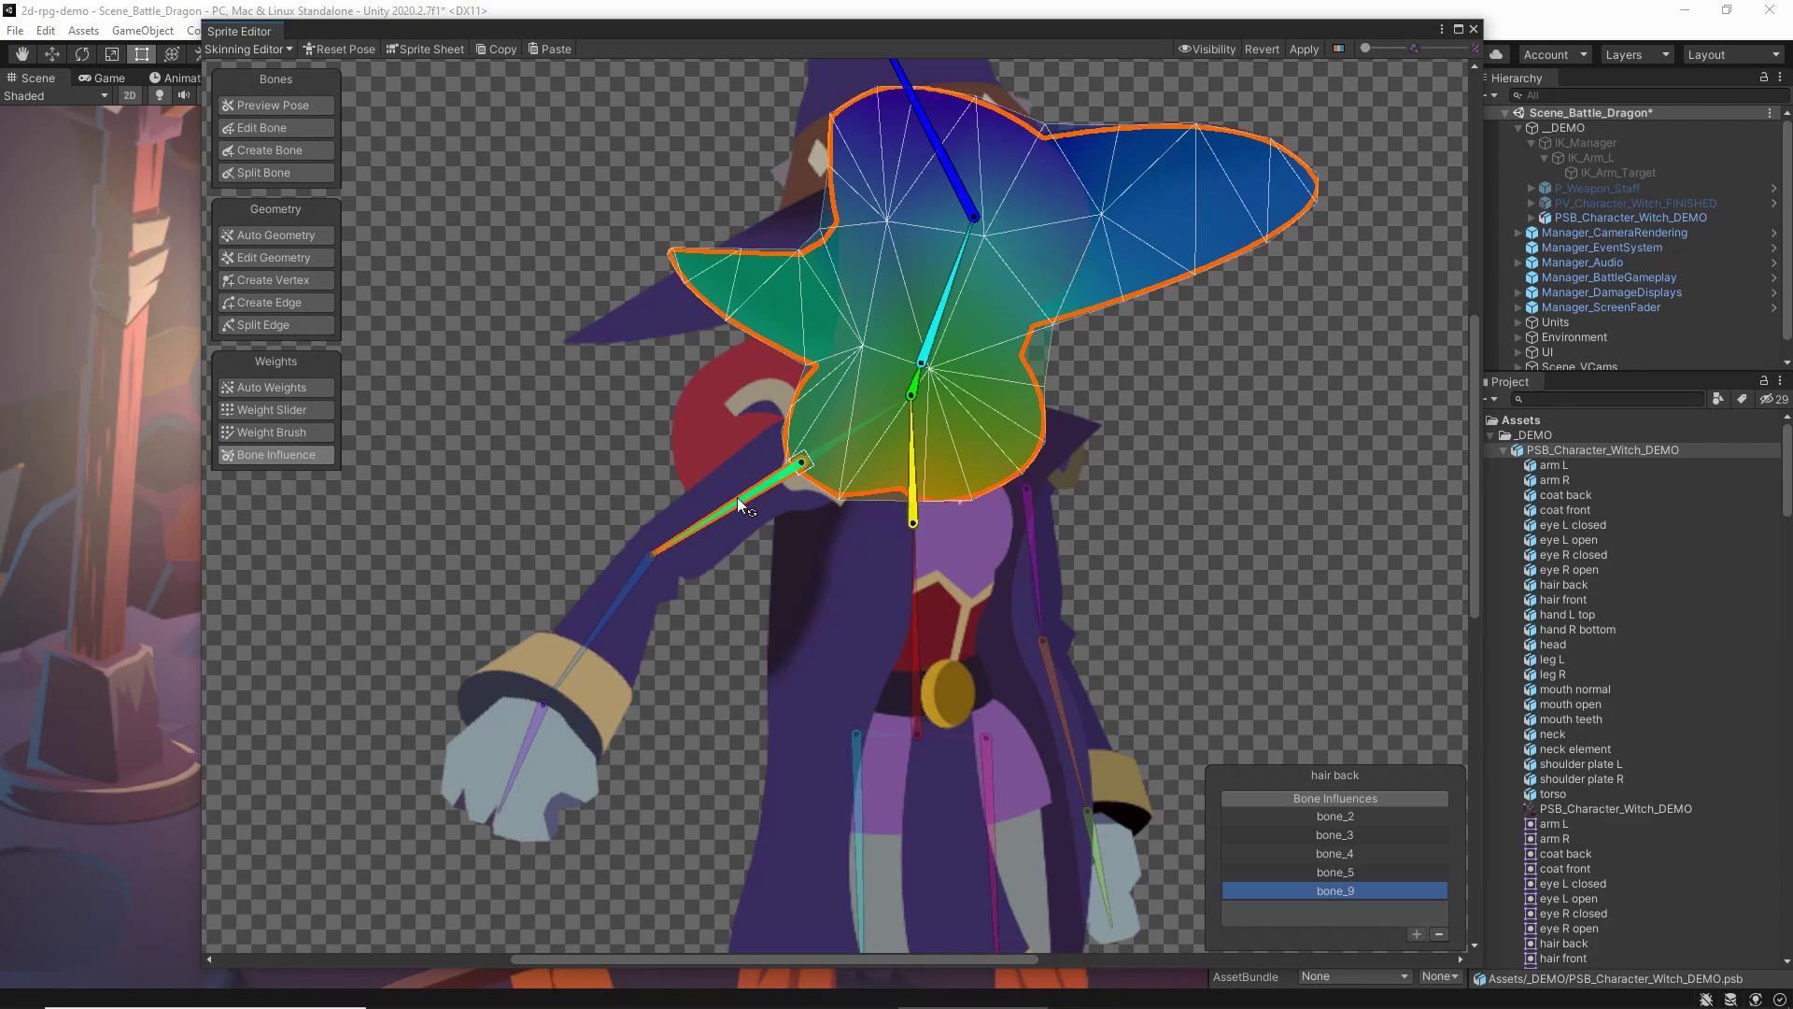
click(1439, 934)
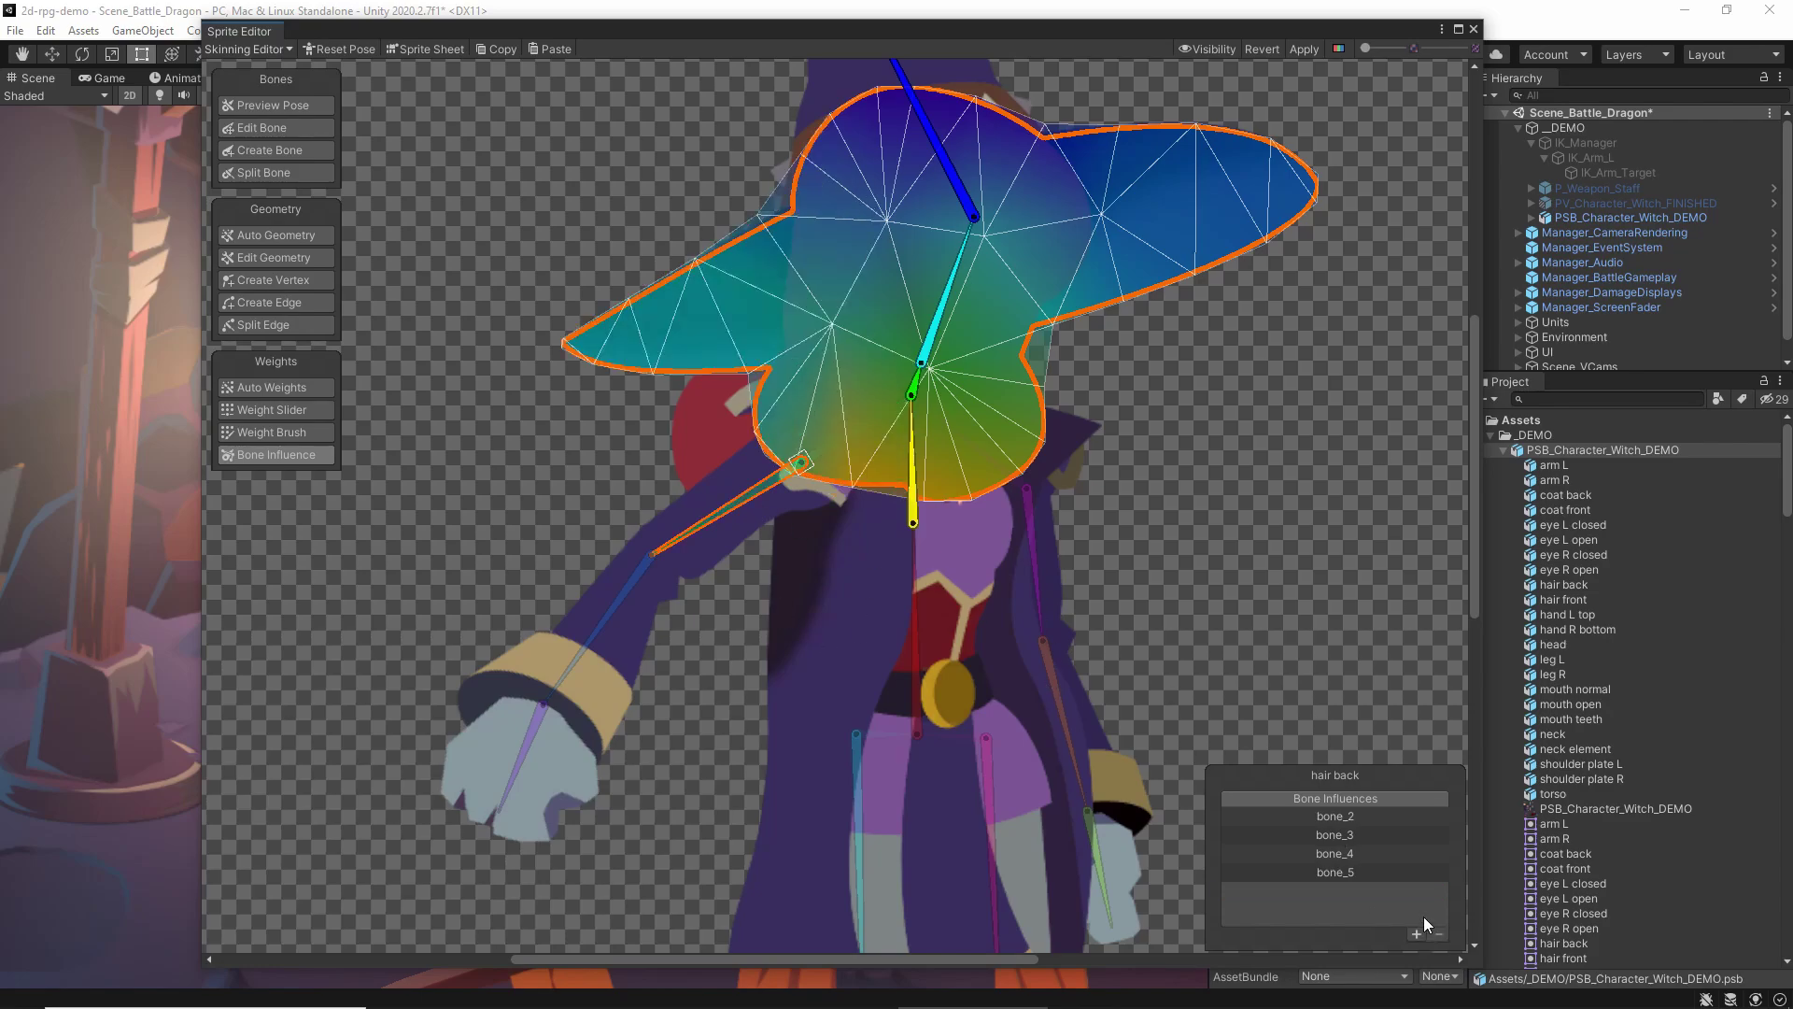
click(1209, 512)
Rotate the bones of arm R to test its movement, leaving the arm hanging down beside the body
drag(727, 520, 434, 556)
click(592, 521)
drag(557, 516, 572, 536)
drag(757, 475, 774, 511)
Raise arm L outward and remove the leg L thigh bone (bone_12) from the arm L sprite's bone influences
middle_drag(1197, 530, 922, 429)
drag(767, 487, 845, 430)
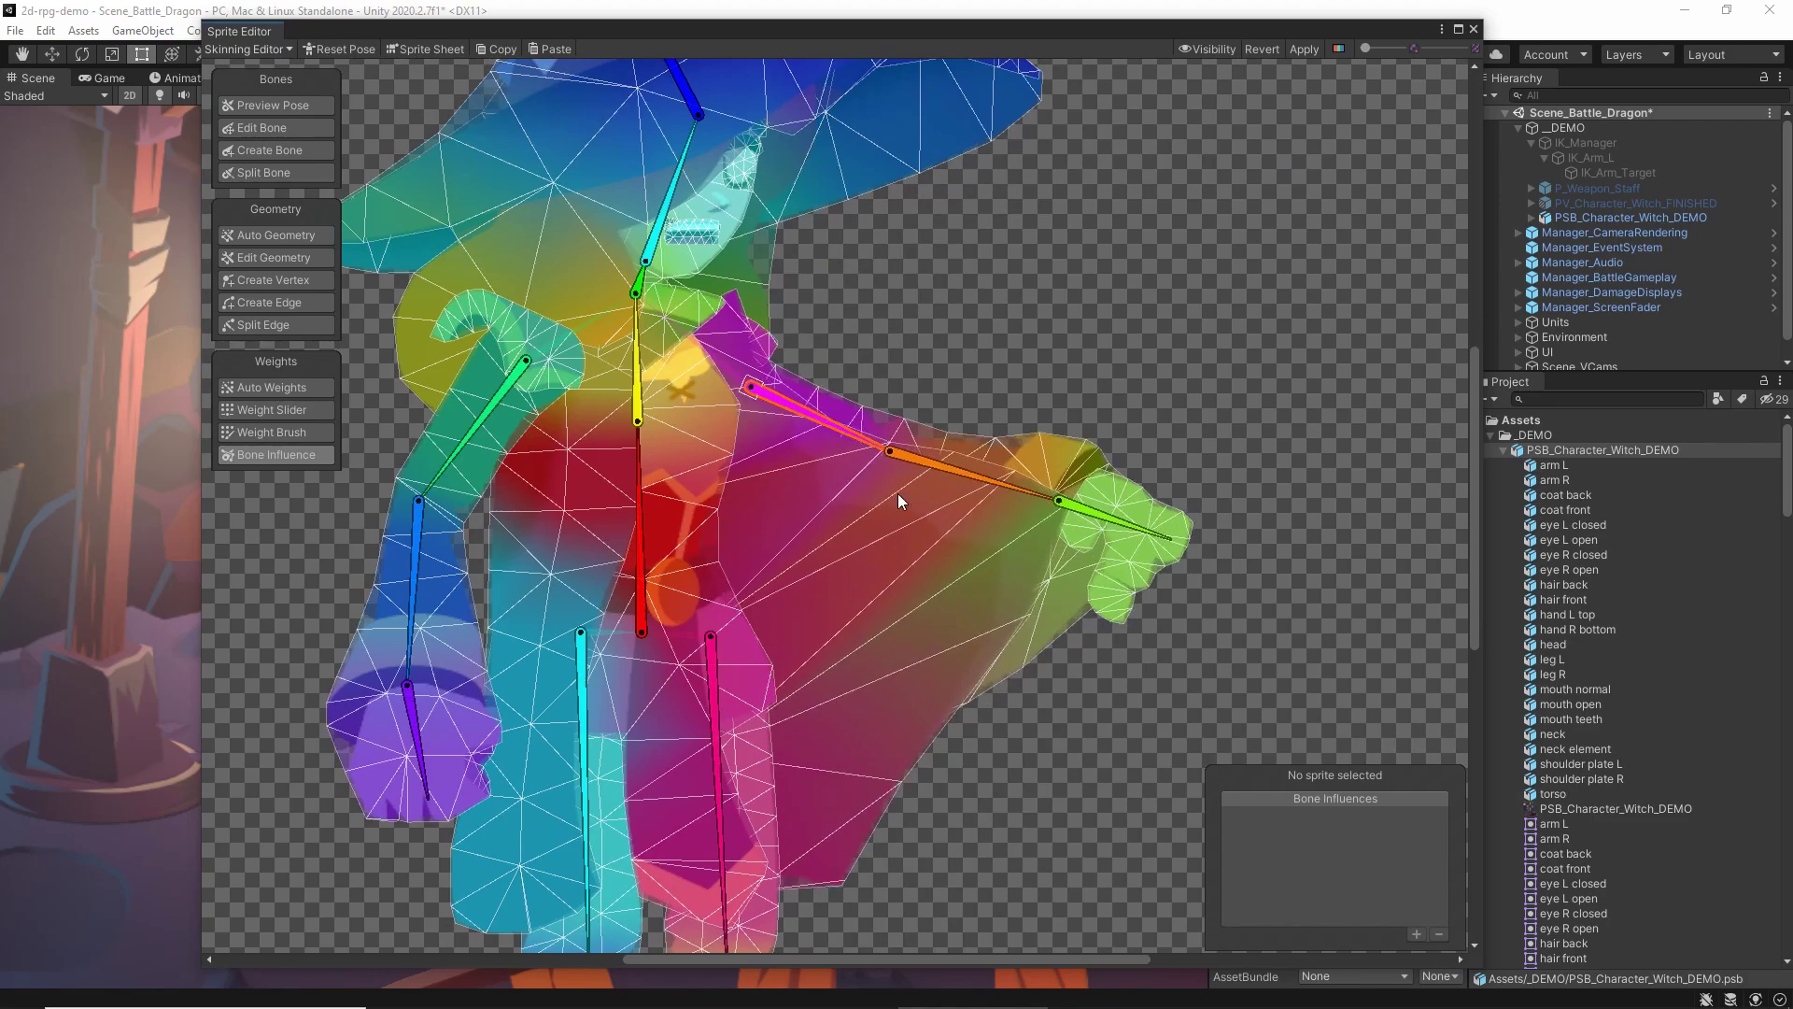
click(821, 637)
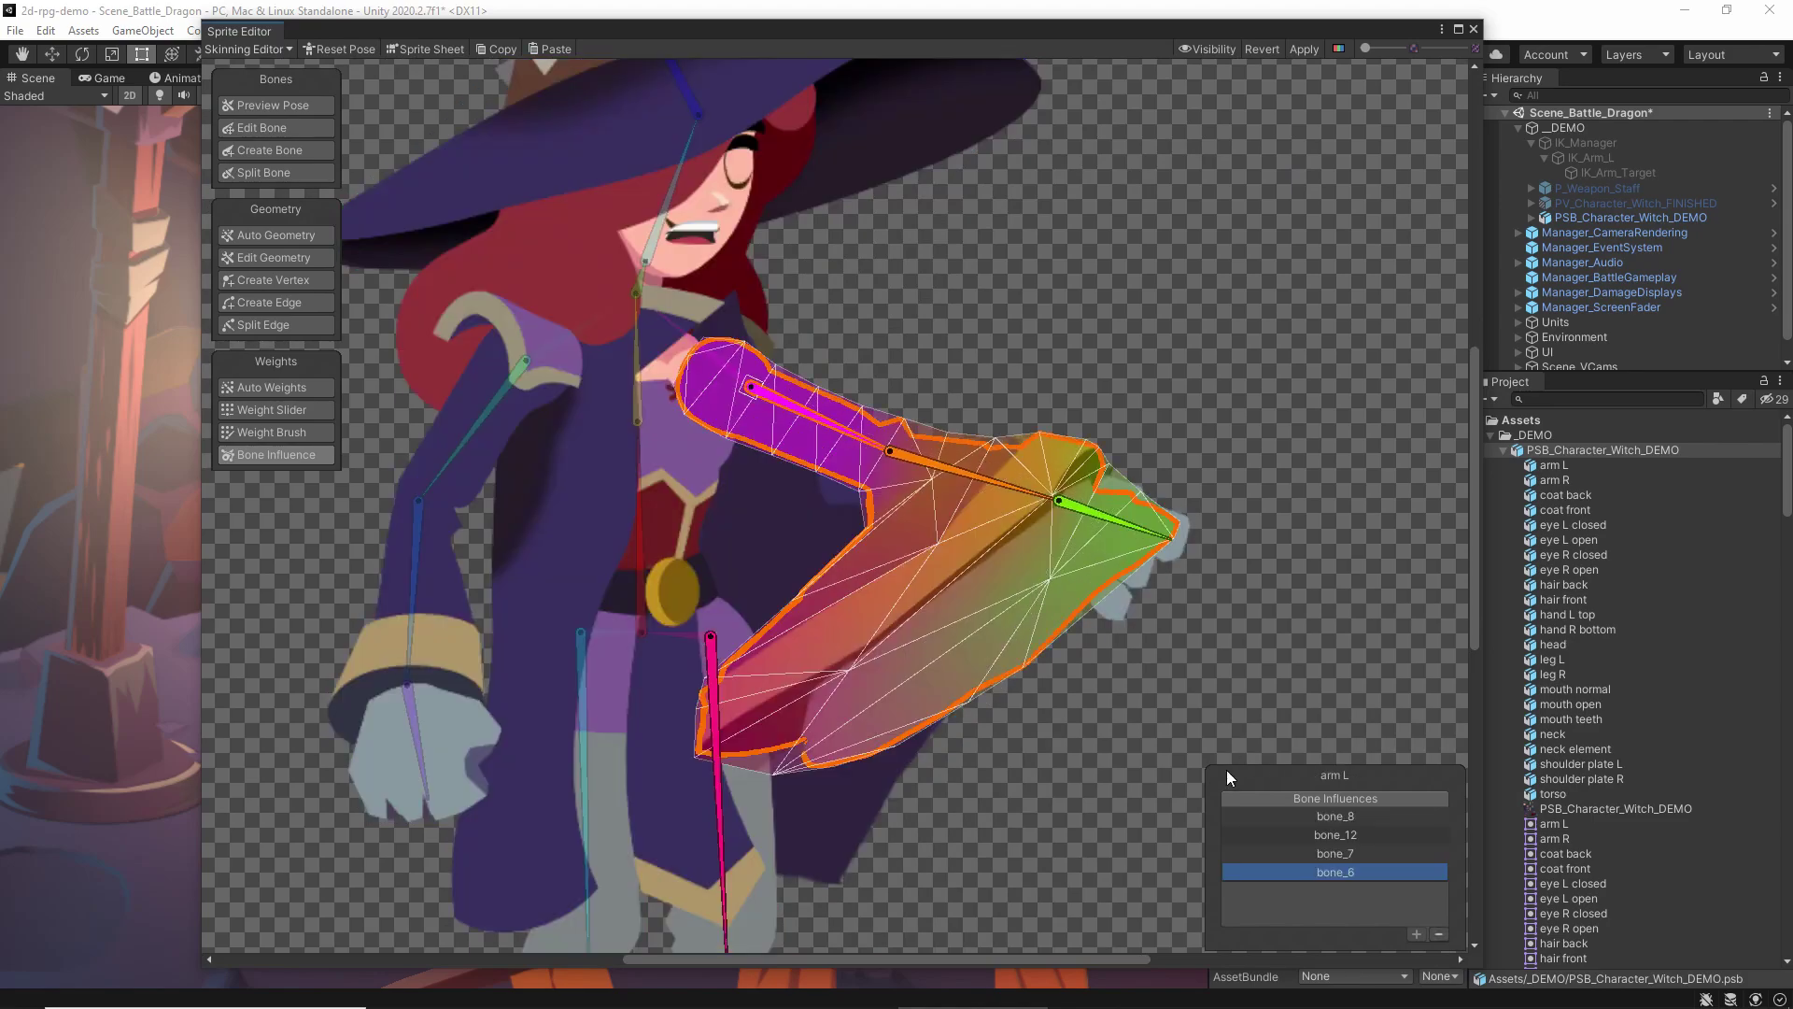
click(1345, 854)
click(1347, 837)
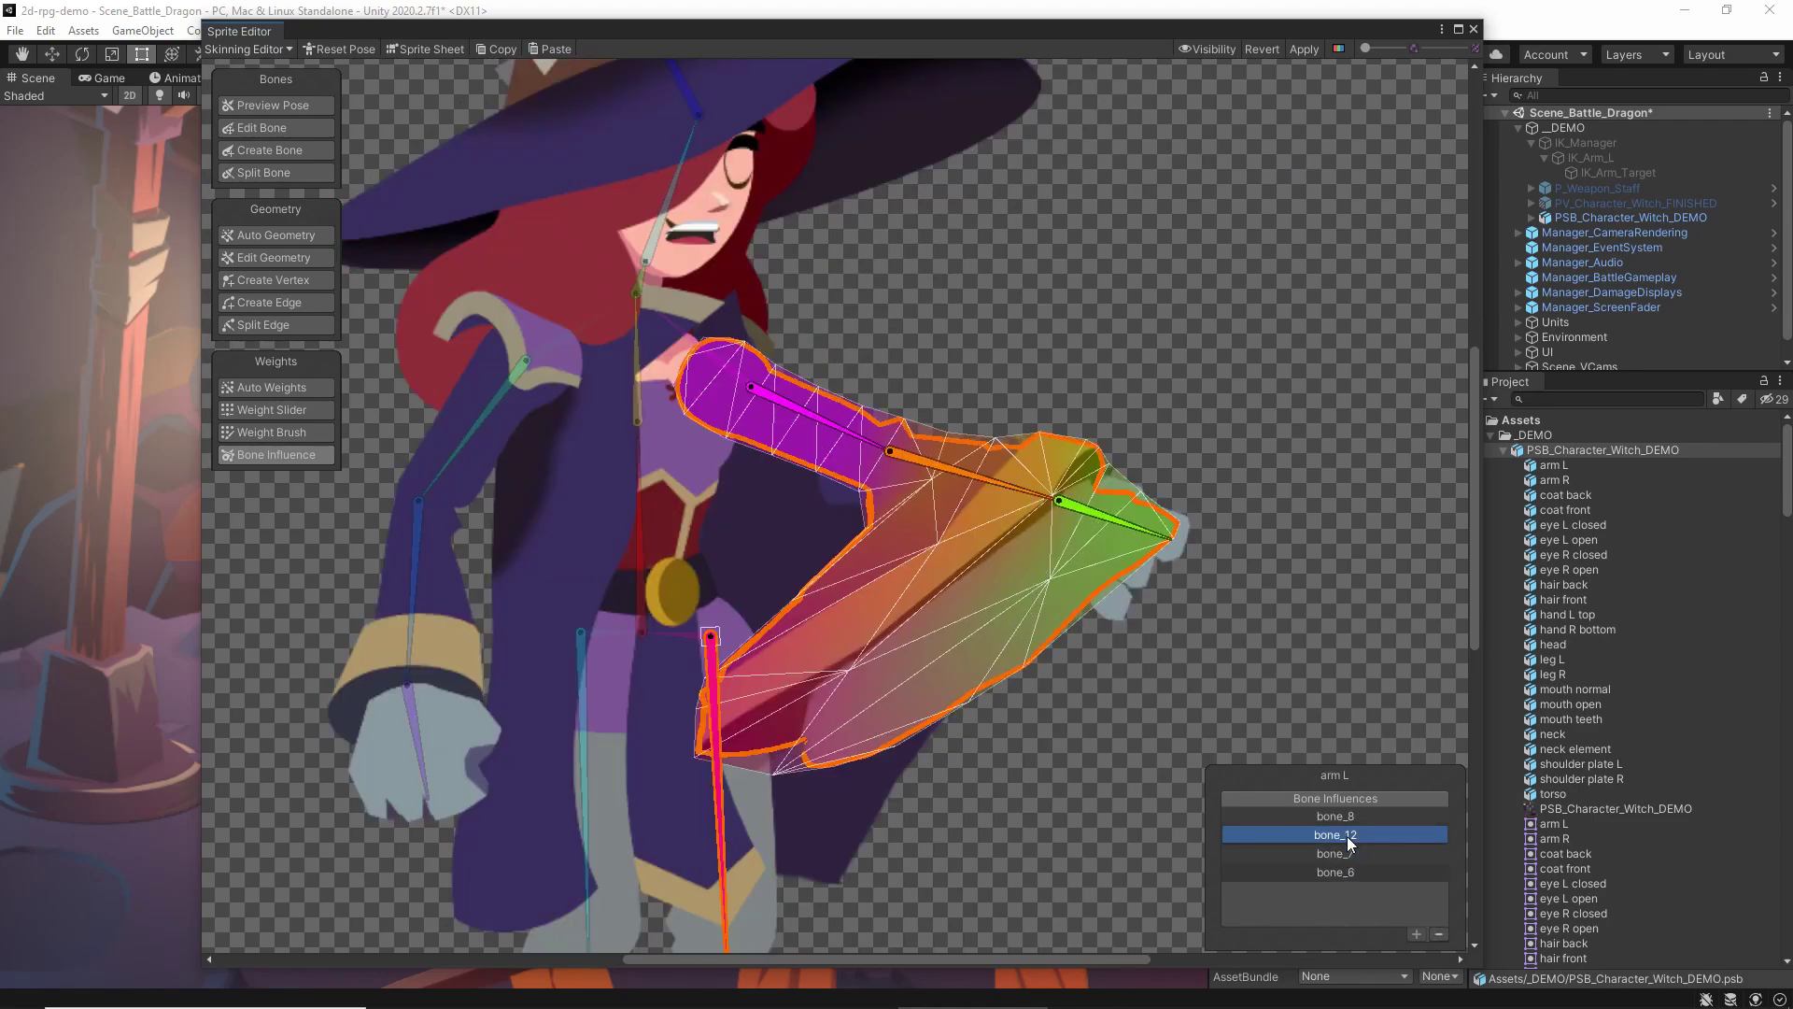
click(1440, 933)
Remove the arm L hand, forearm and upper arm bones (bone_8, bone_7 and bone_6) from the coat back's bone influences
click(827, 642)
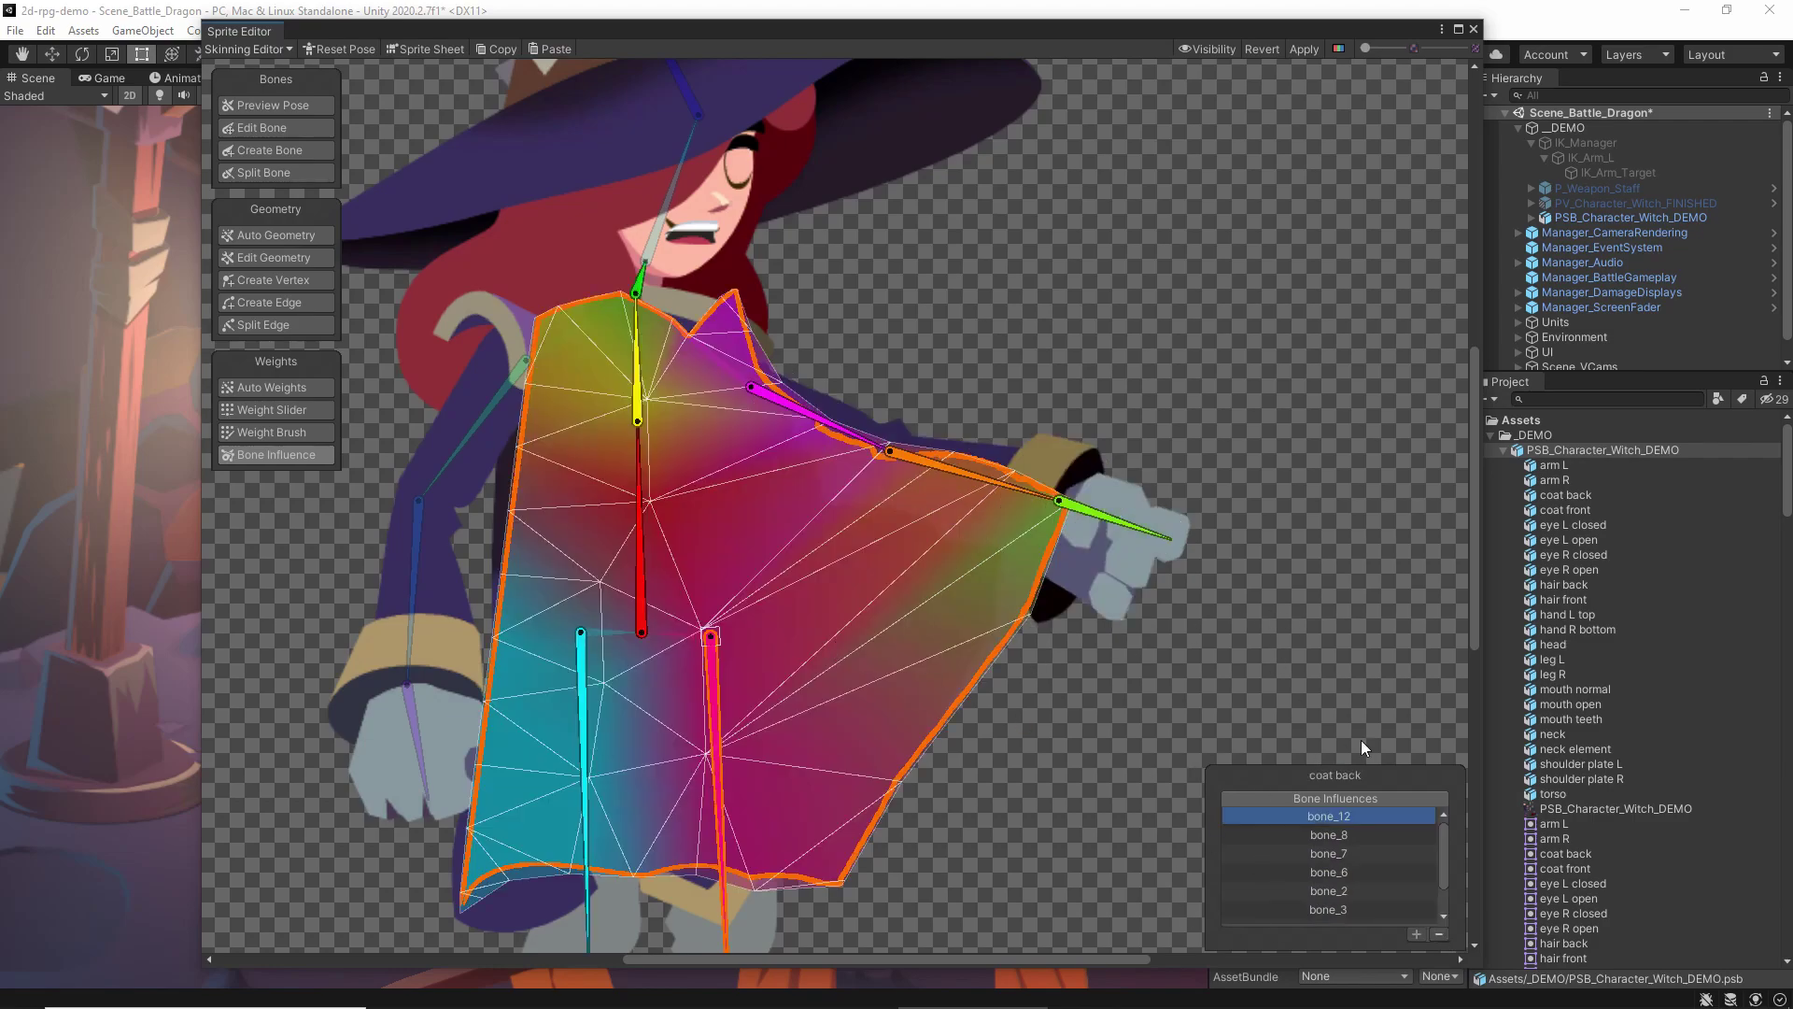
click(1347, 834)
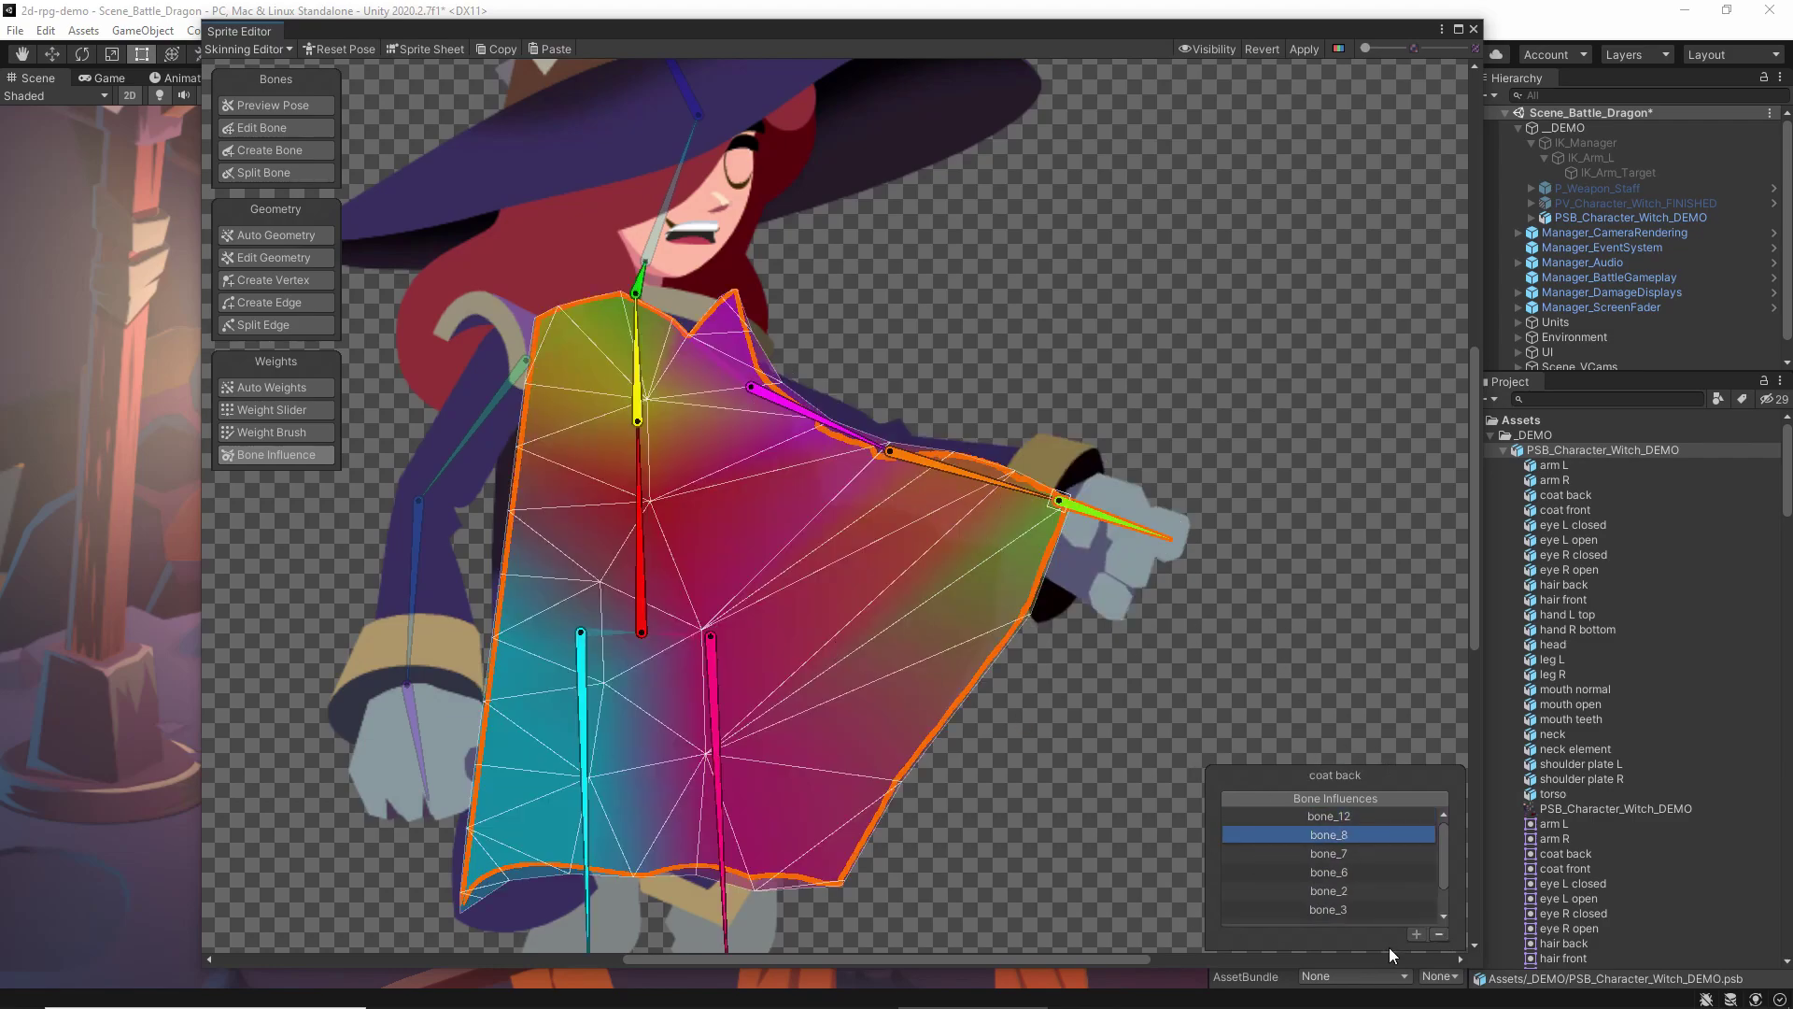
click(1439, 933)
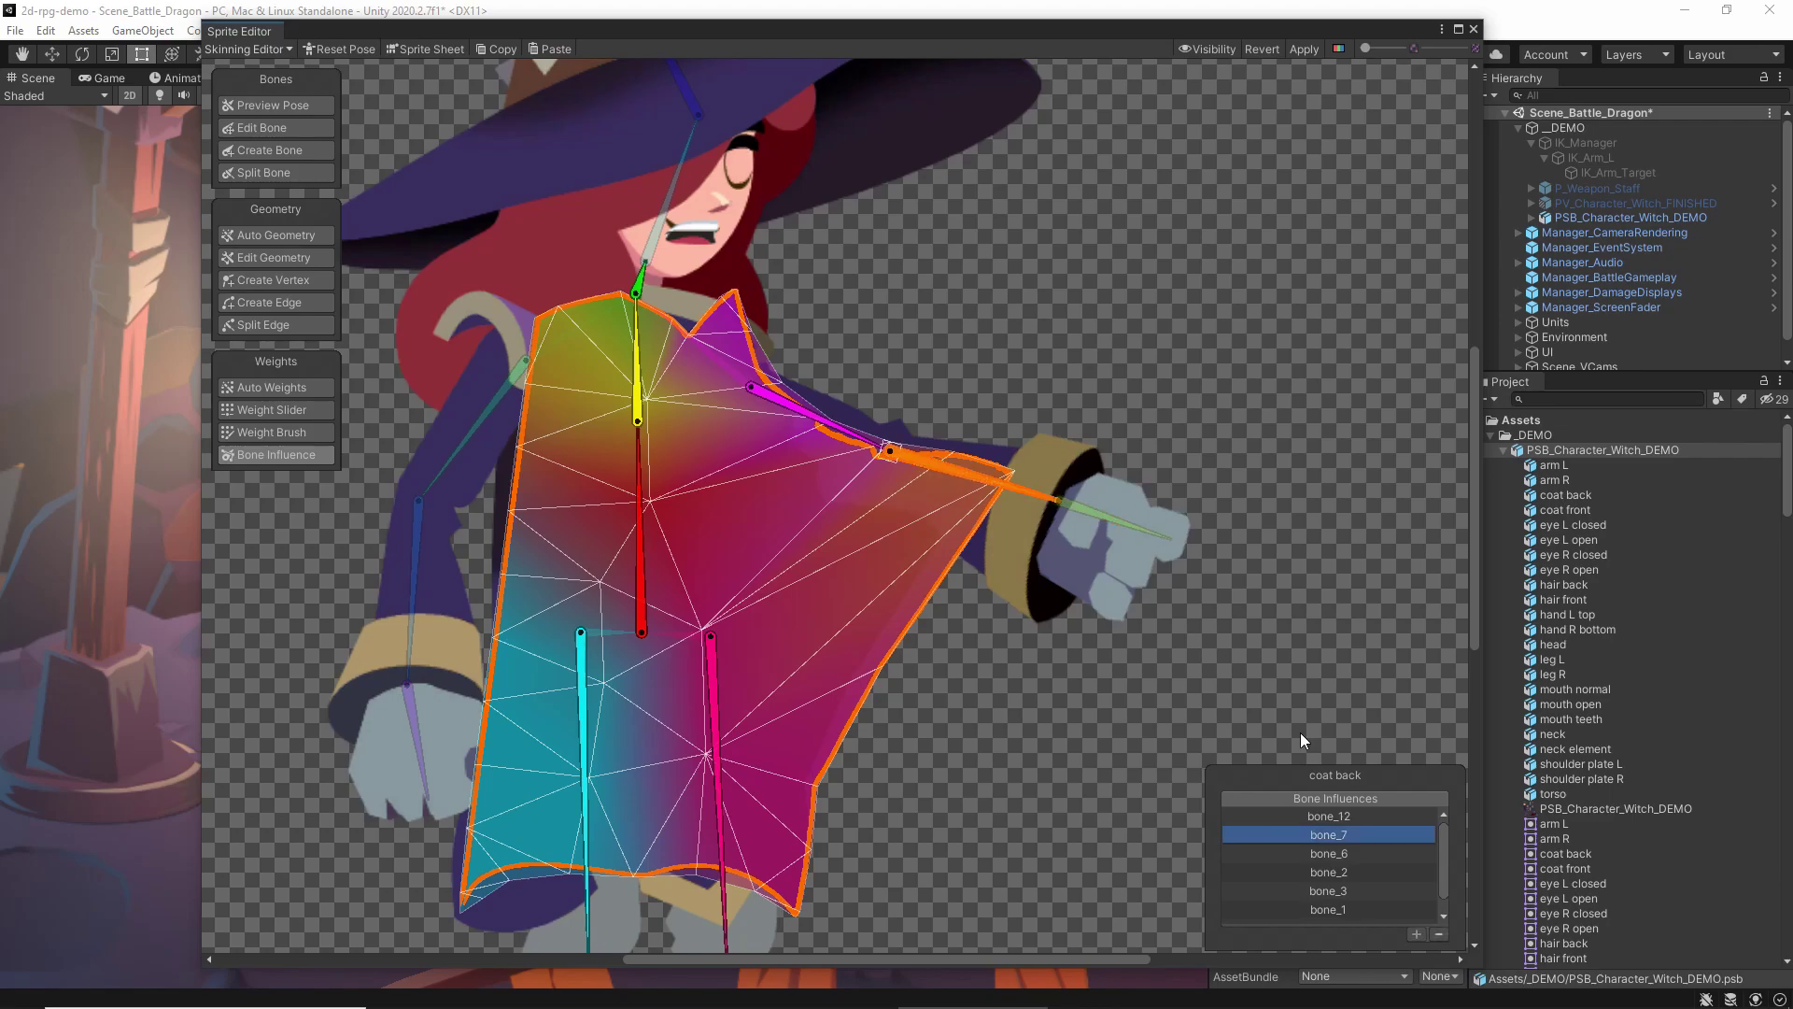
click(1438, 933)
click(809, 422)
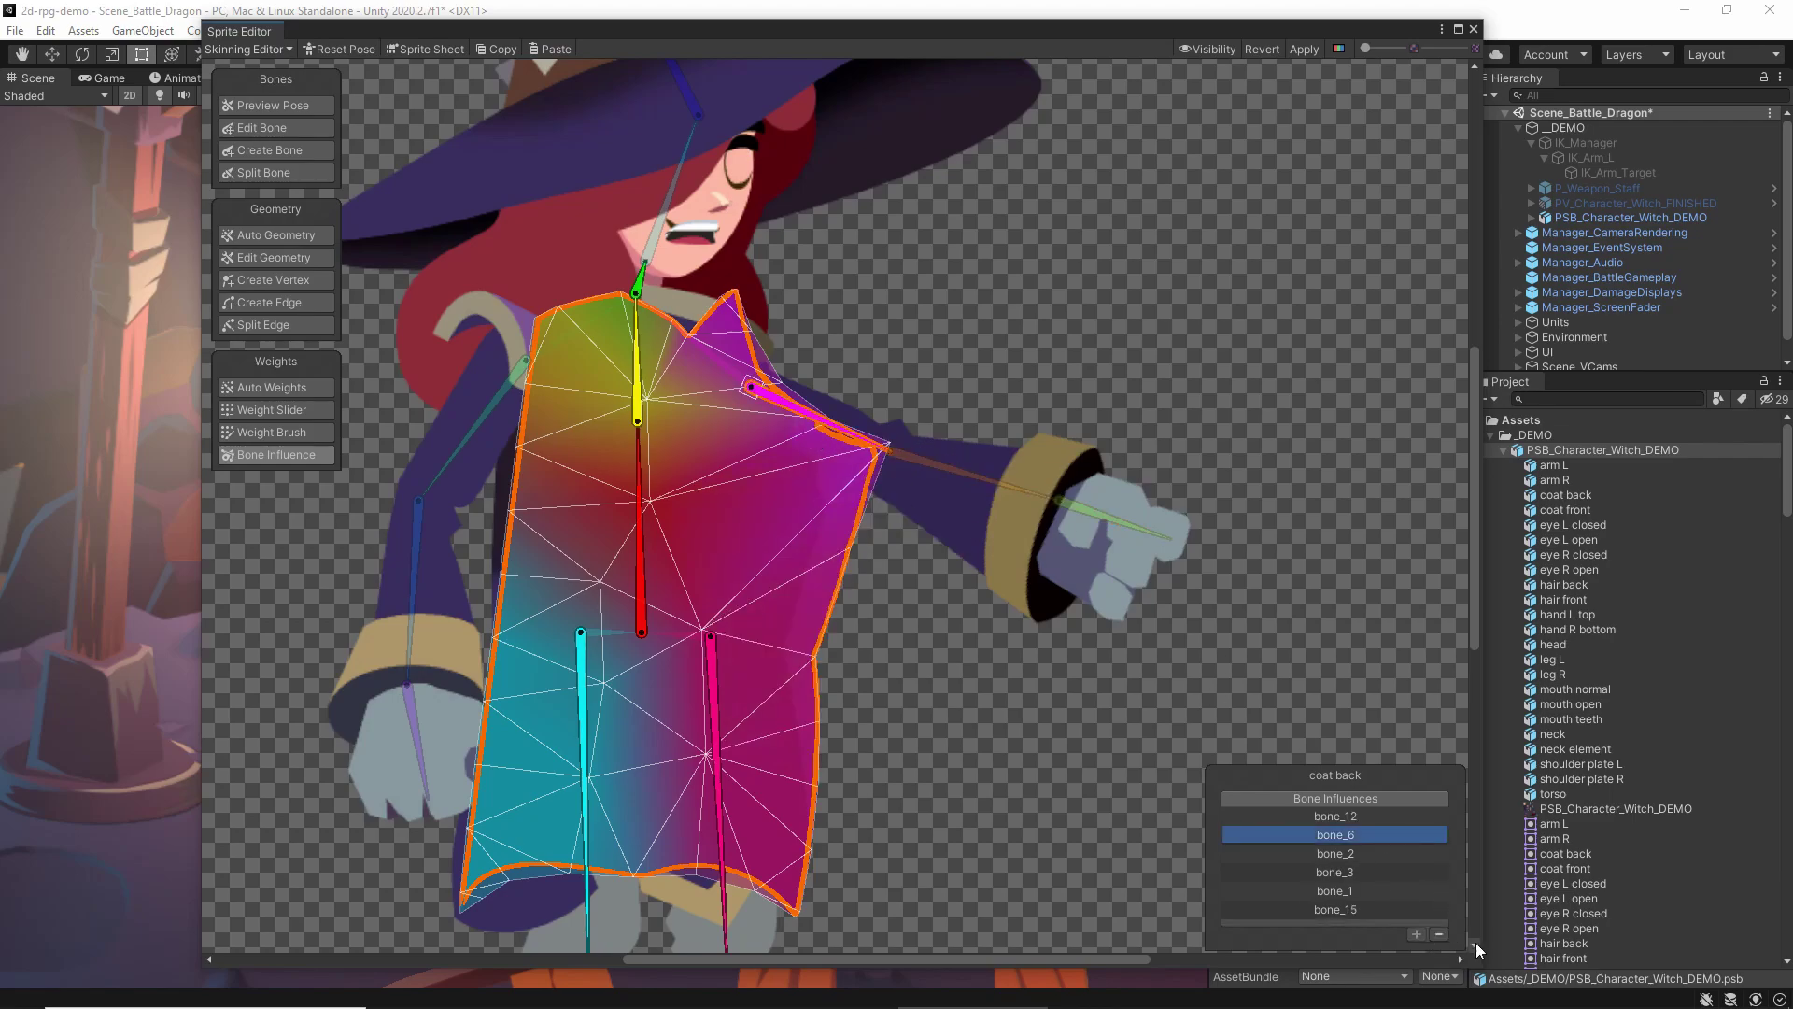
click(1438, 933)
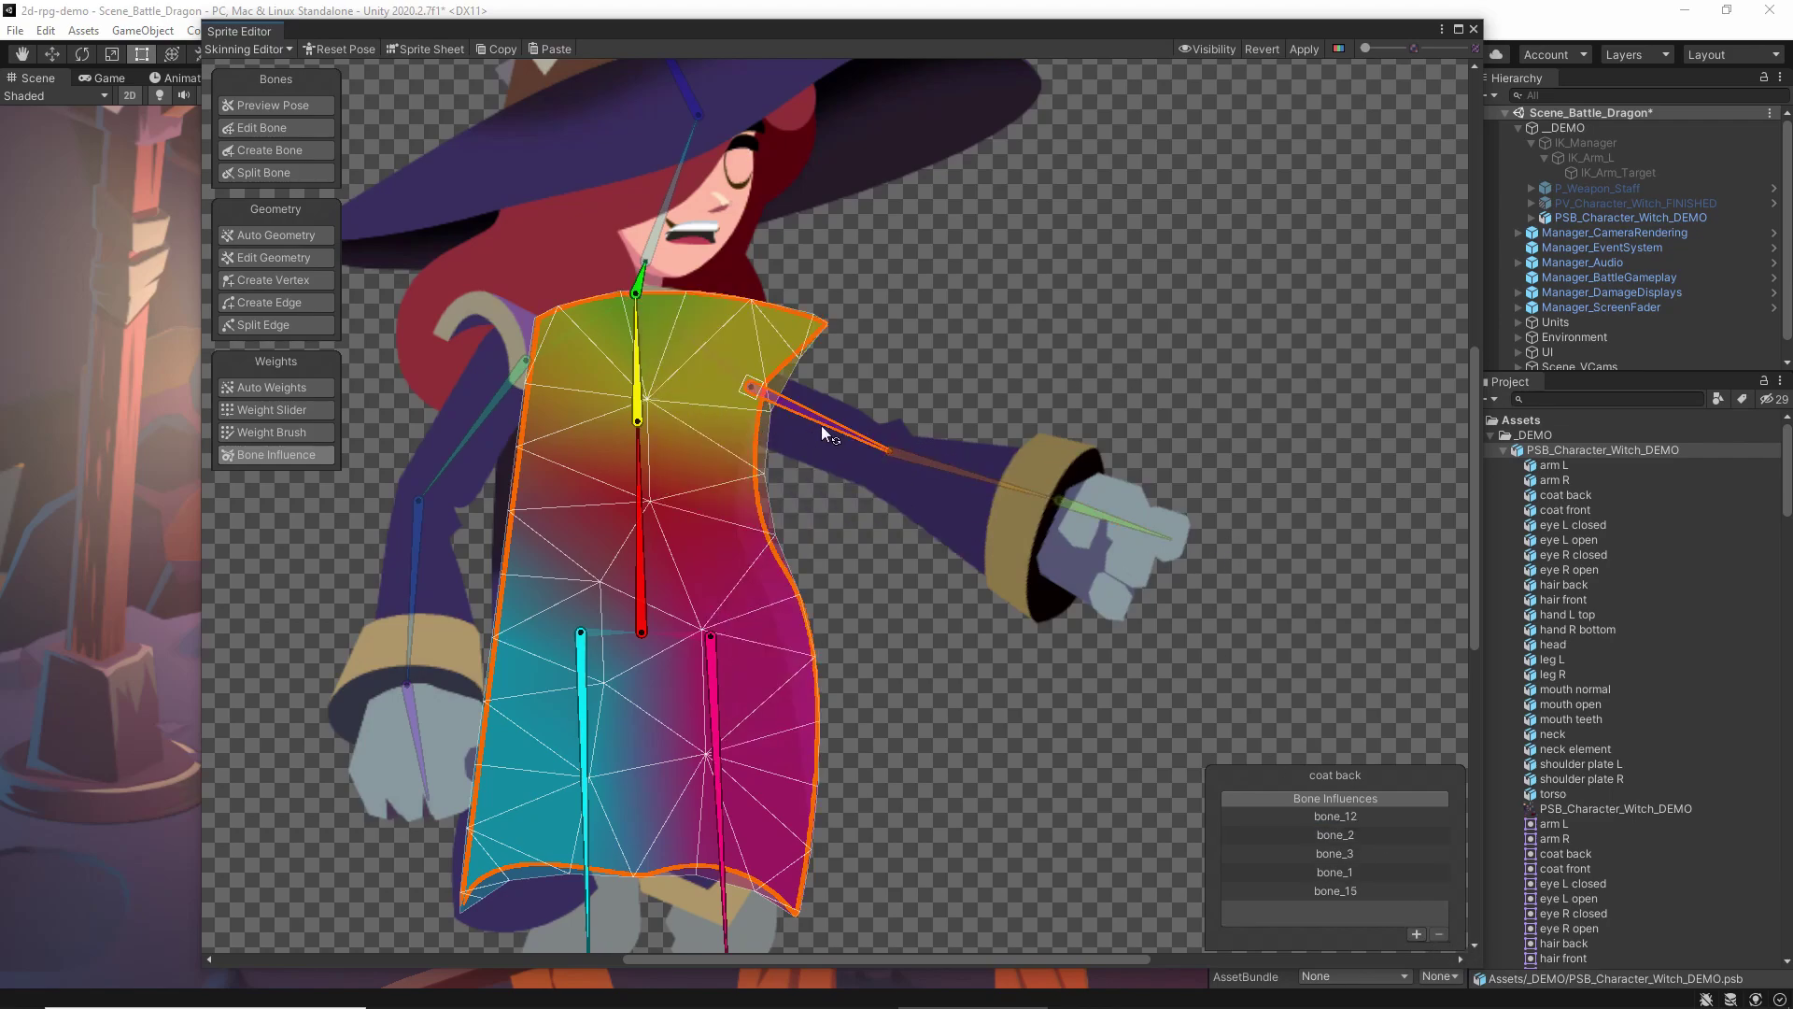
mouse_move(822, 426)
mouse_down()
mouse_move(817, 441)
mouse_move(823, 423)
mouse_up()
click(1168, 335)
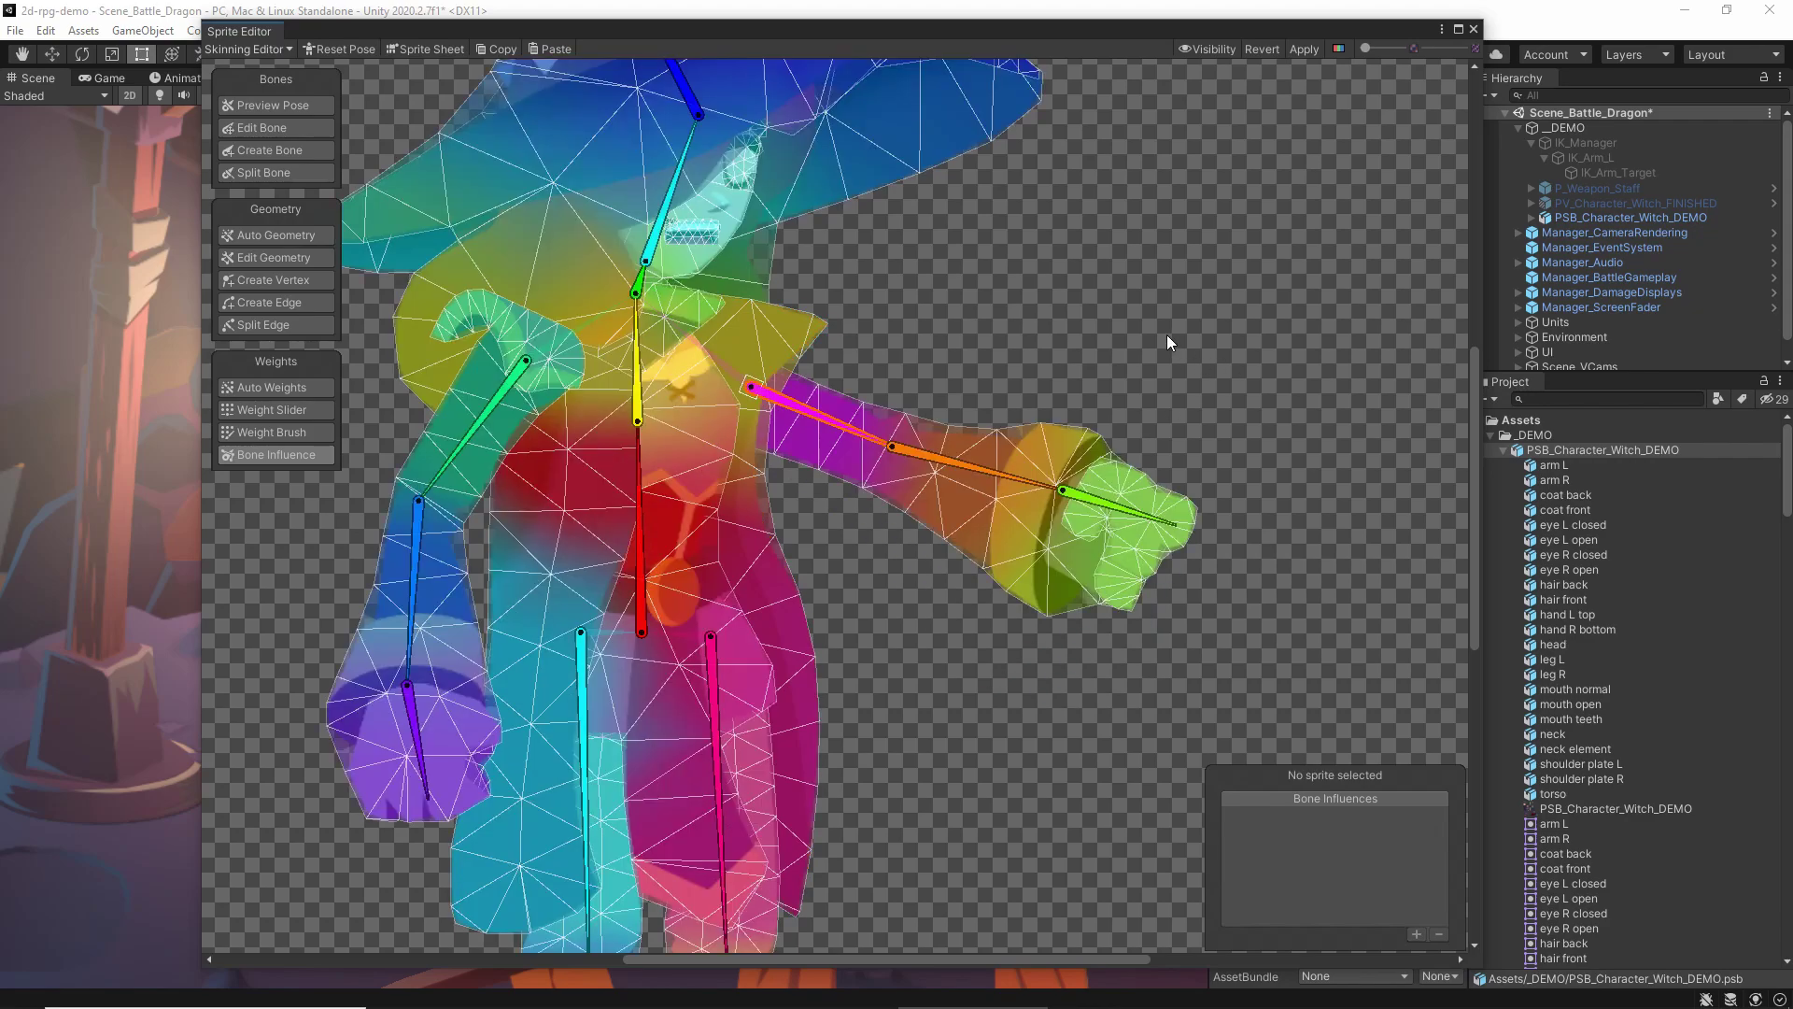
Rotate the forearm, hand and upper arm bones of arm L to test how the arm deforms
drag(983, 484, 984, 434)
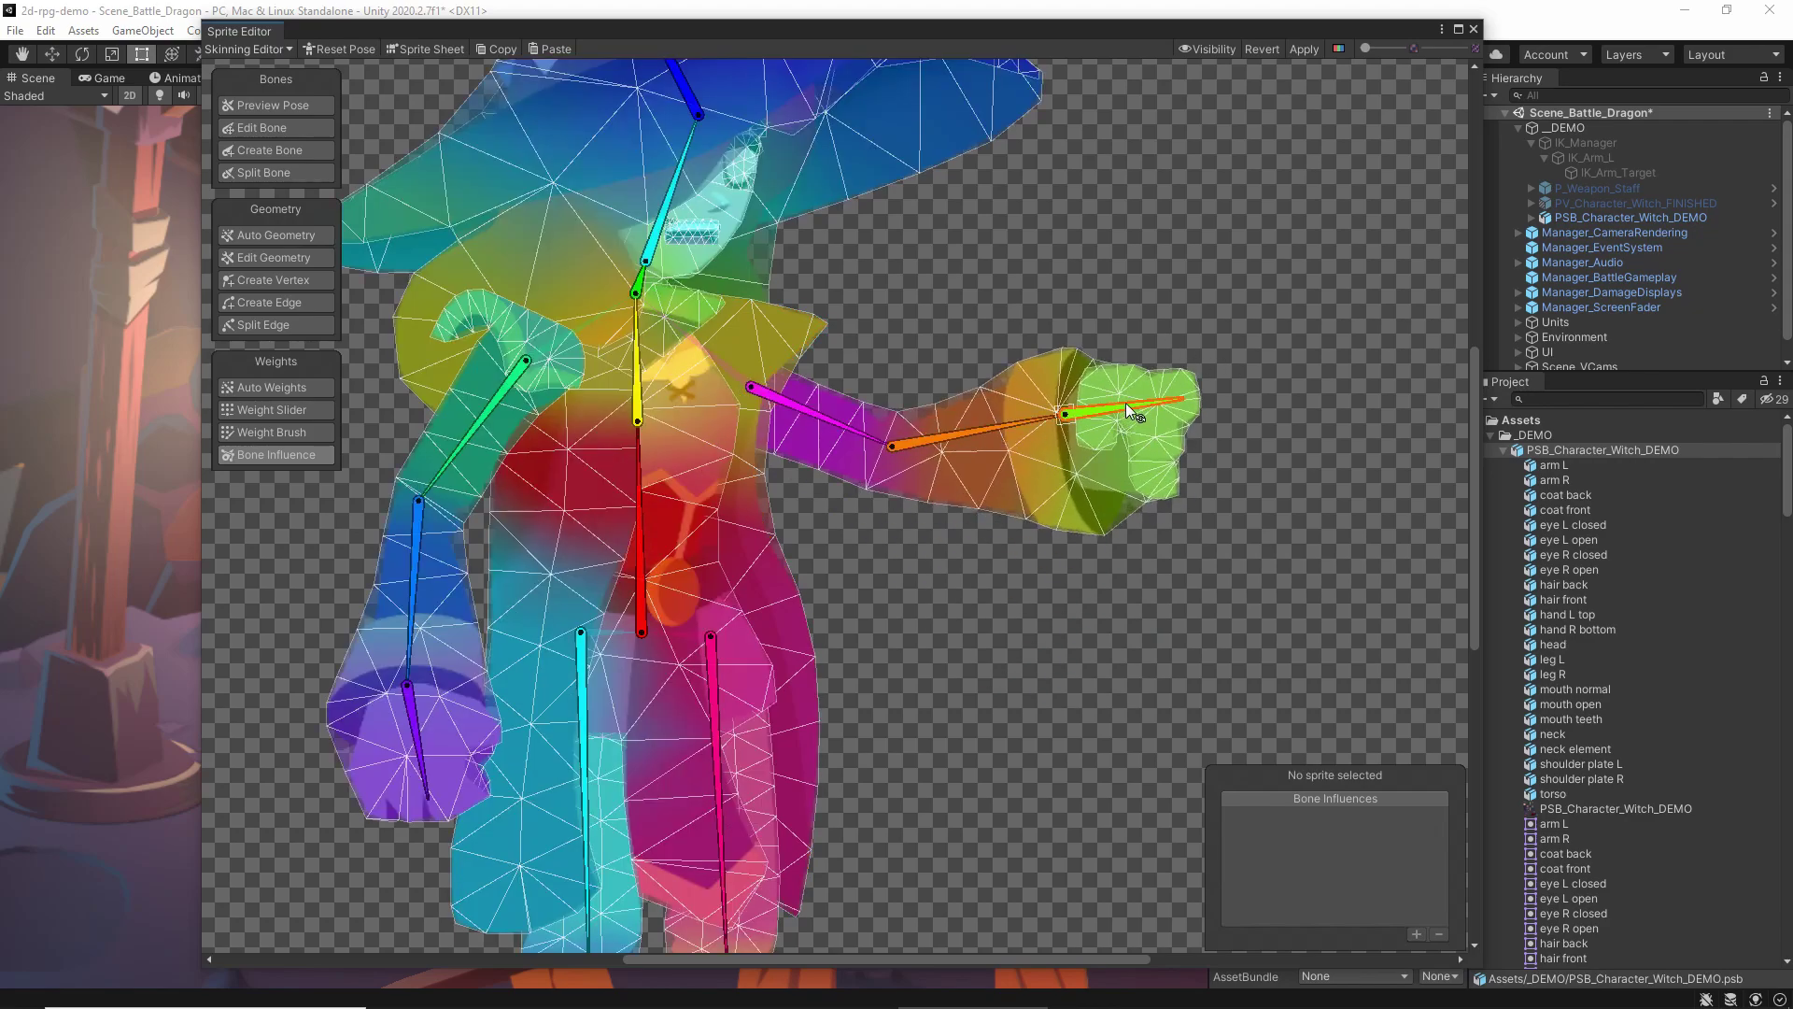
drag(1125, 402, 1125, 394)
drag(834, 425, 942, 490)
drag(1117, 534, 1115, 545)
drag(854, 463, 856, 460)
Swing leg L outward and remove its foot and shin bones (bone_14 and bone_13) from the leg R sprite's bone influences
middle_drag(981, 327, 1136, 162)
middle_drag(1055, 671, 981, 495)
drag(814, 440, 890, 366)
click(802, 850)
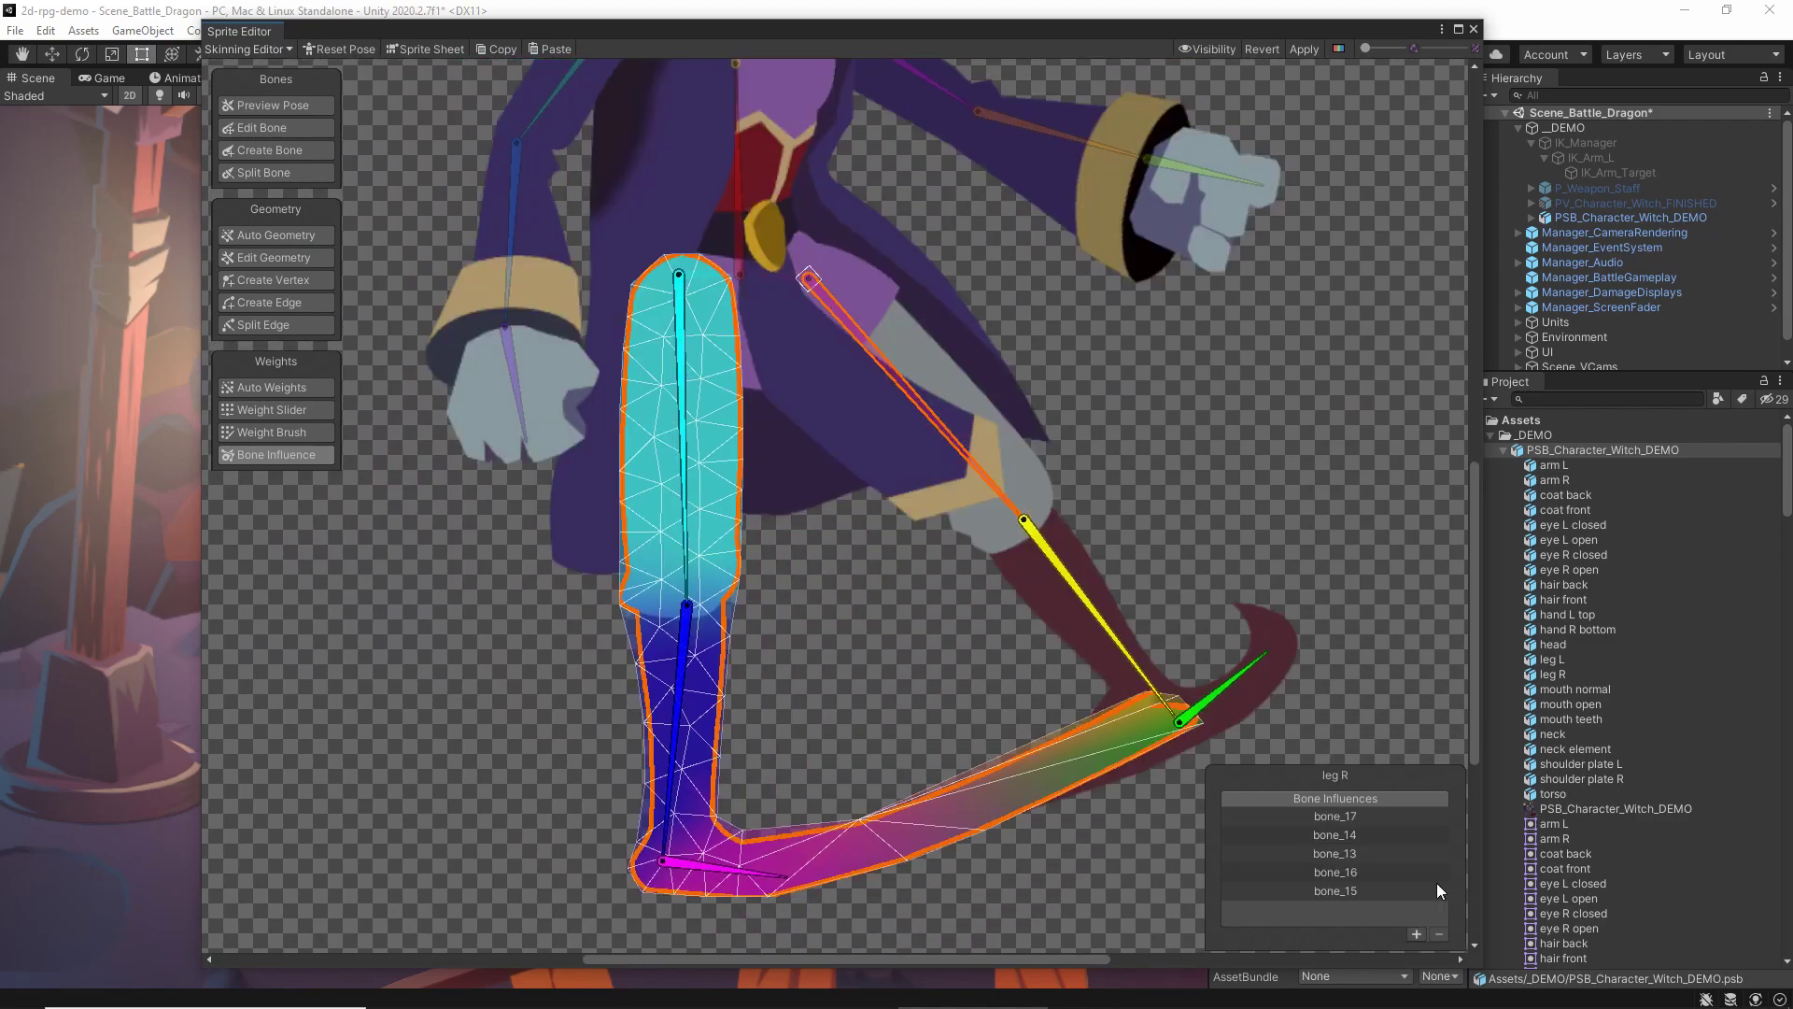
click(1205, 699)
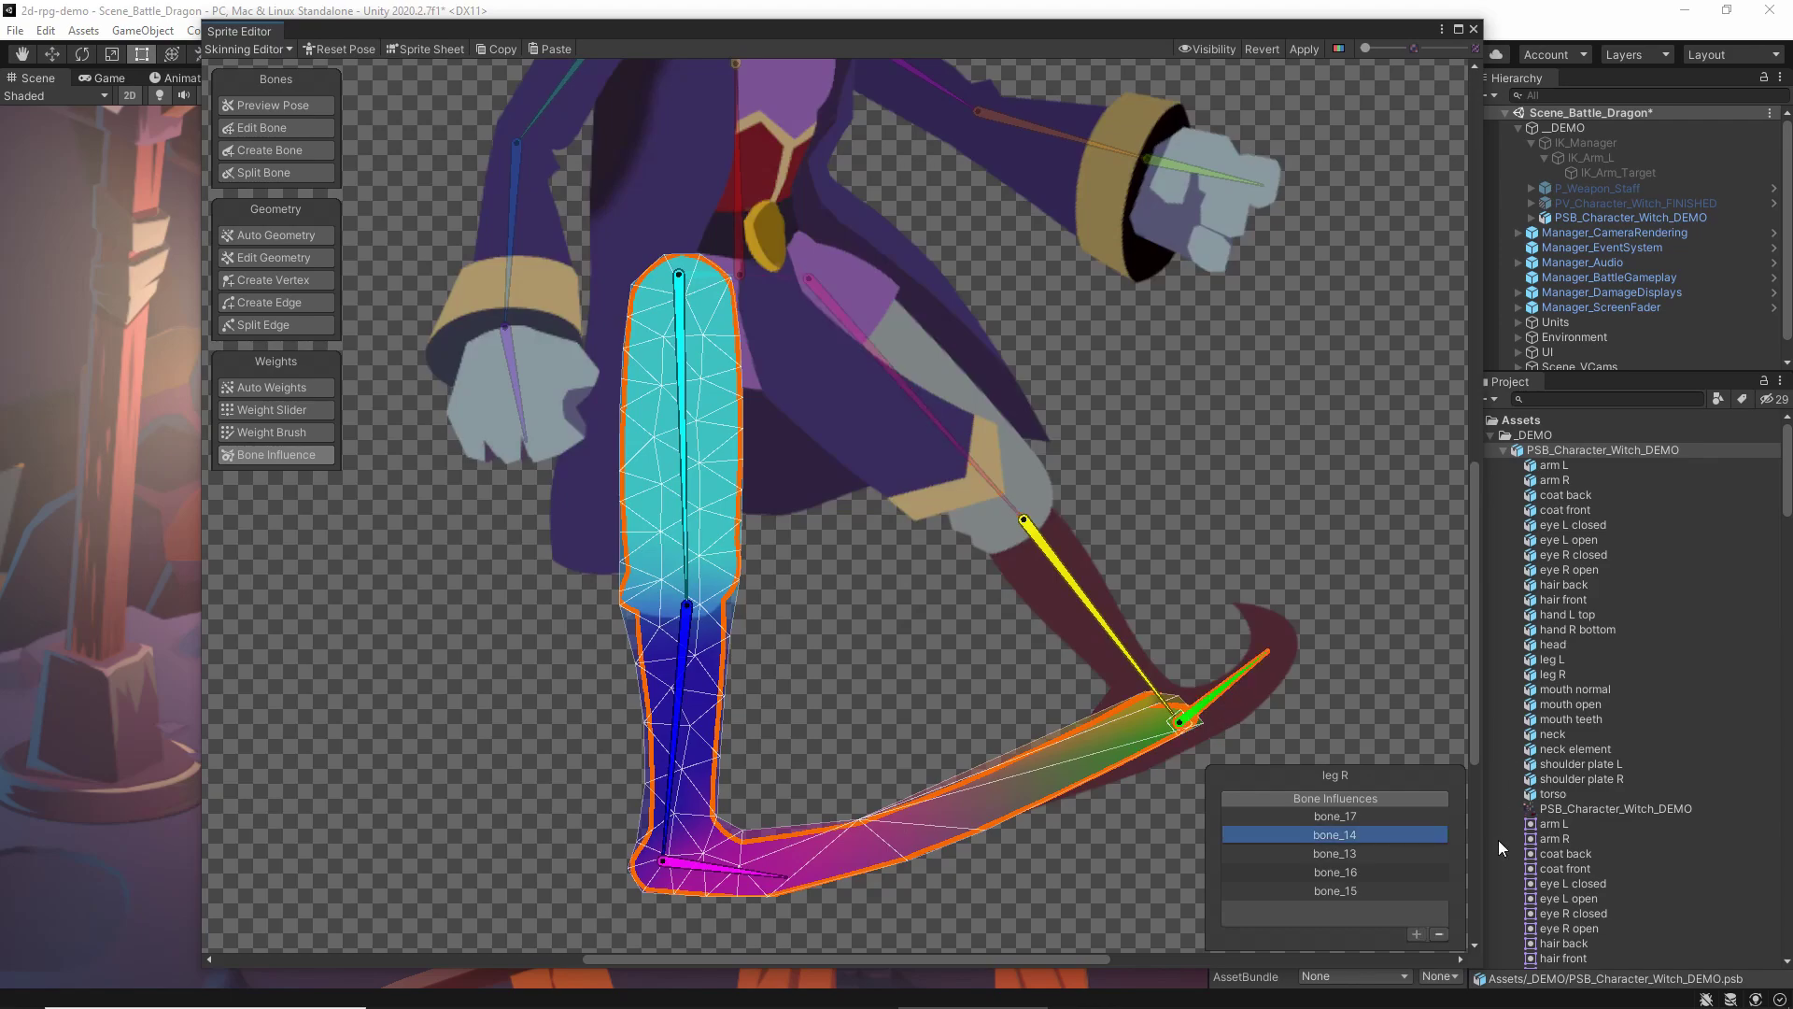
click(1444, 934)
click(1102, 634)
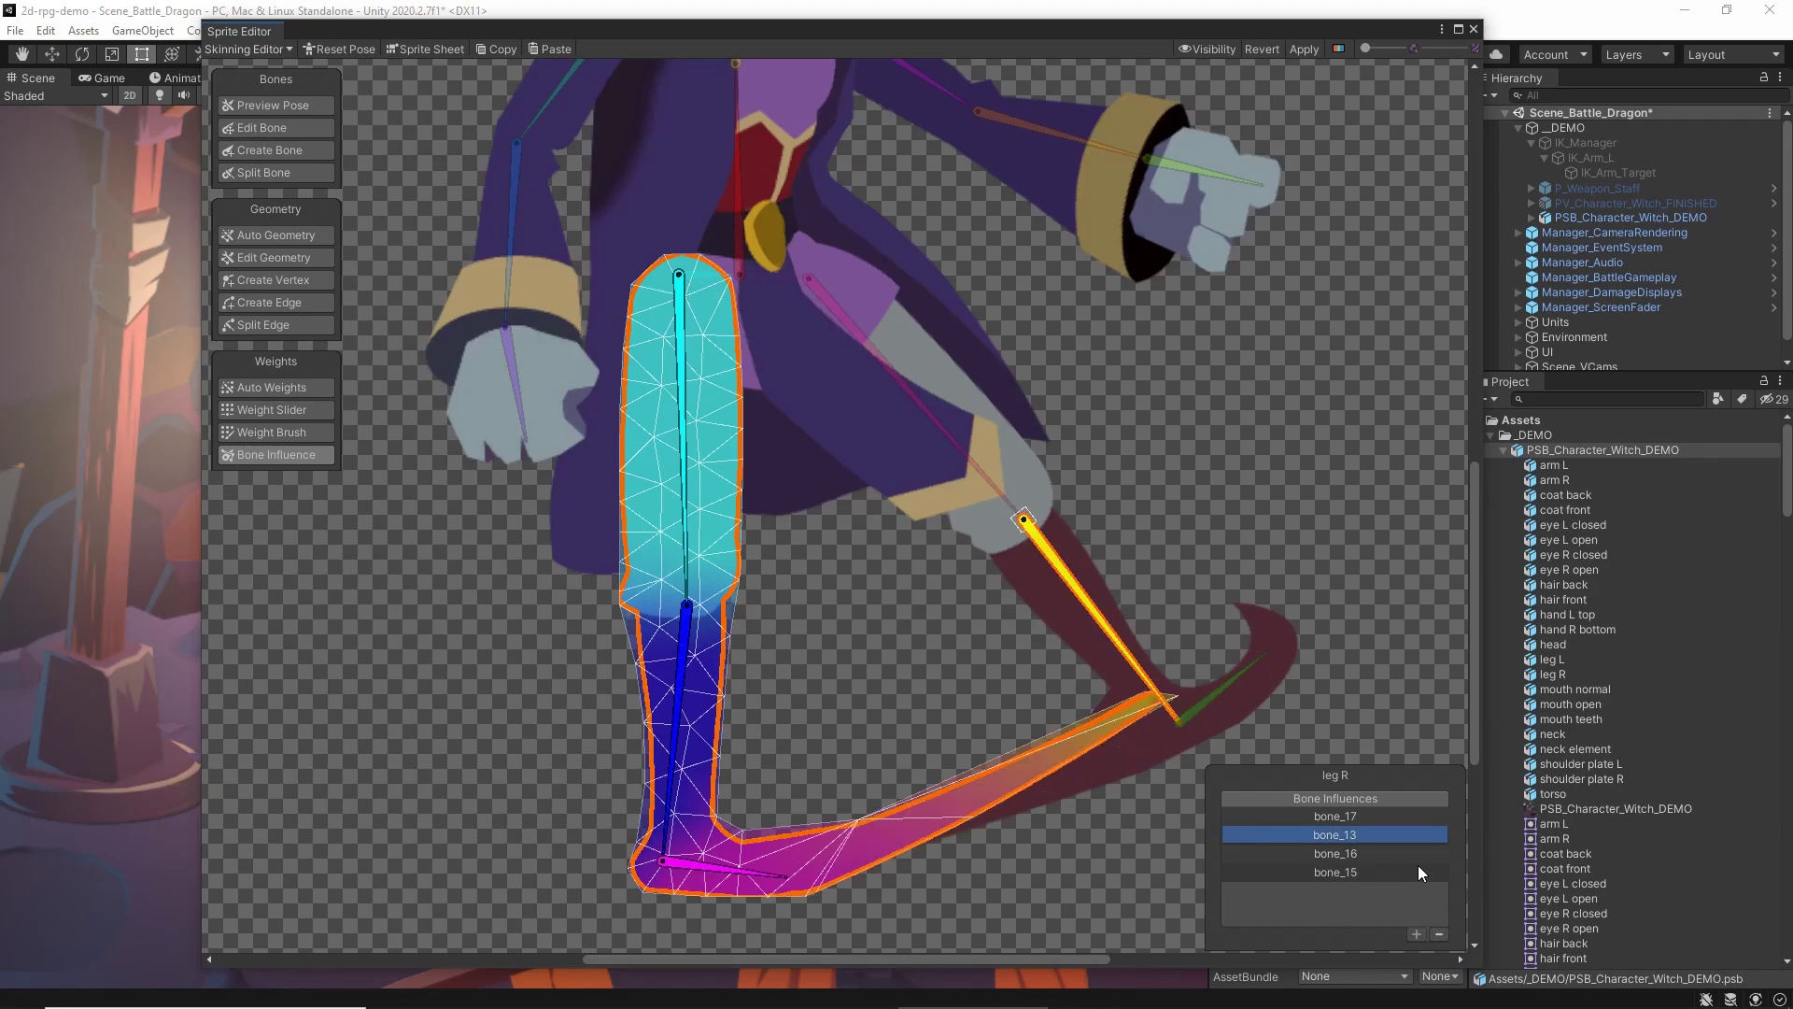
click(1440, 935)
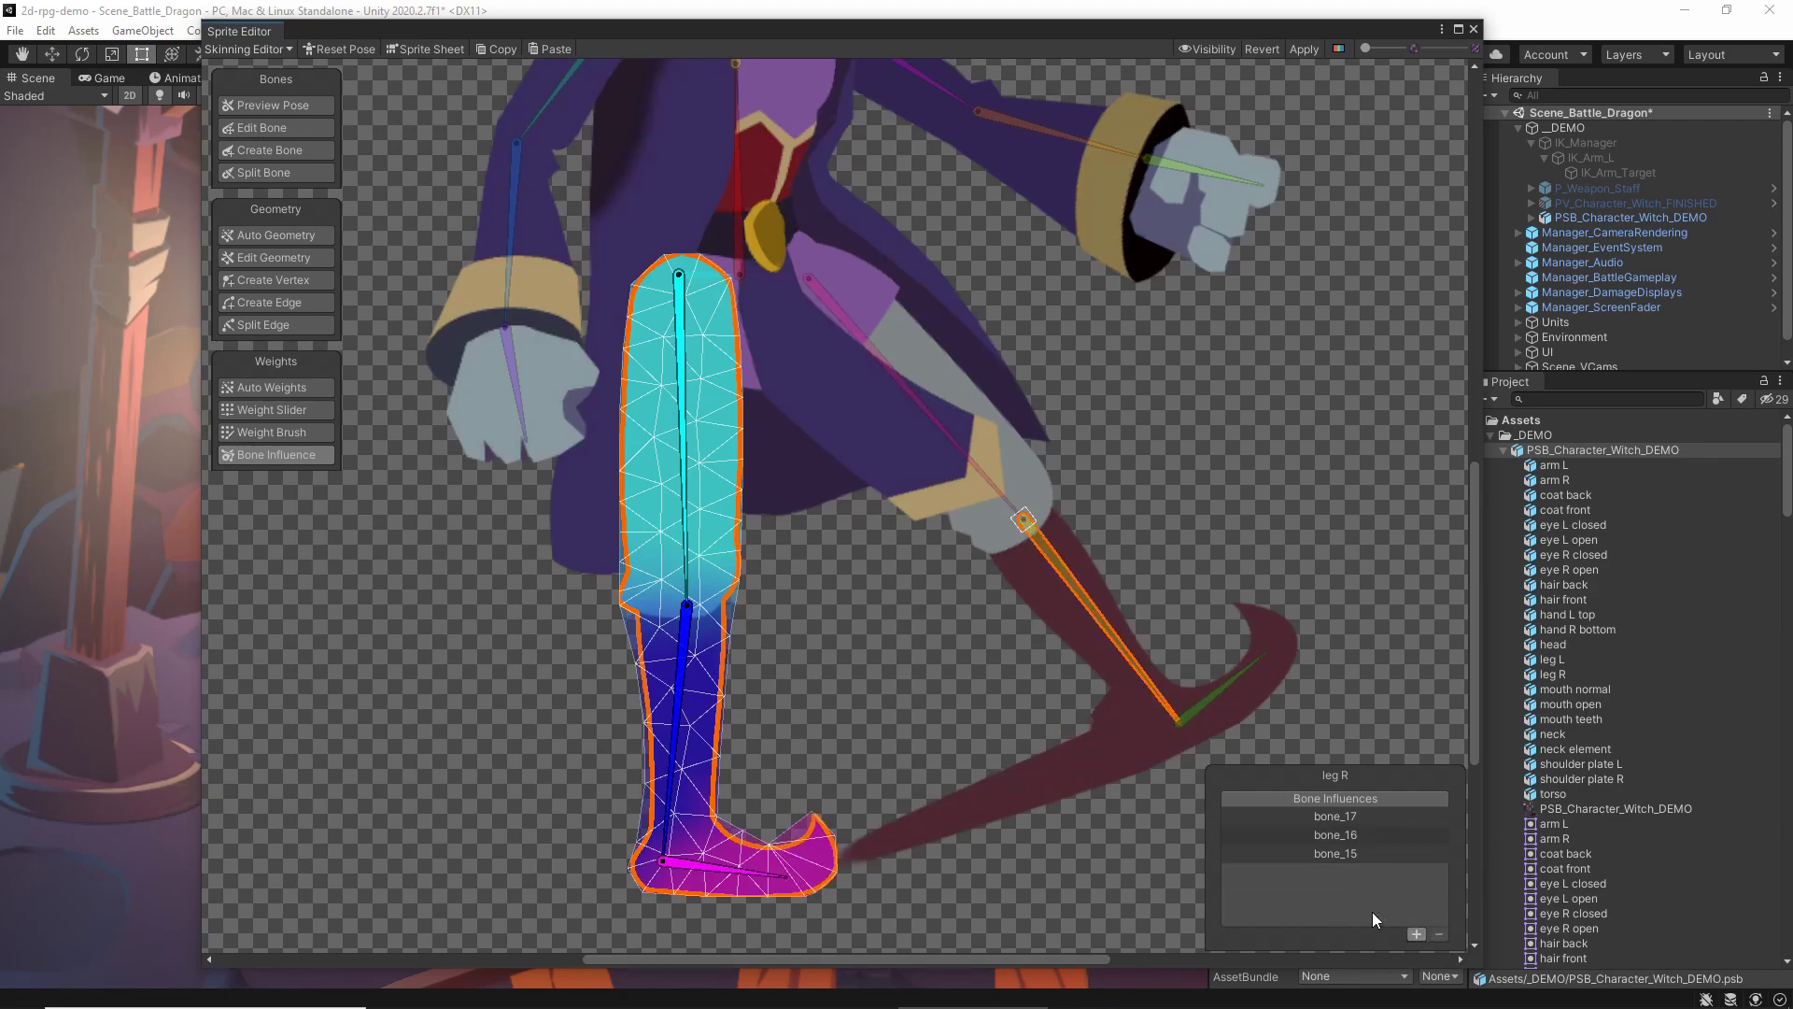
Remove the leg R foot bone (bone_17) from the leg L sprite's bone influences and rotate leg L back down
double_click(1080, 773)
click(738, 876)
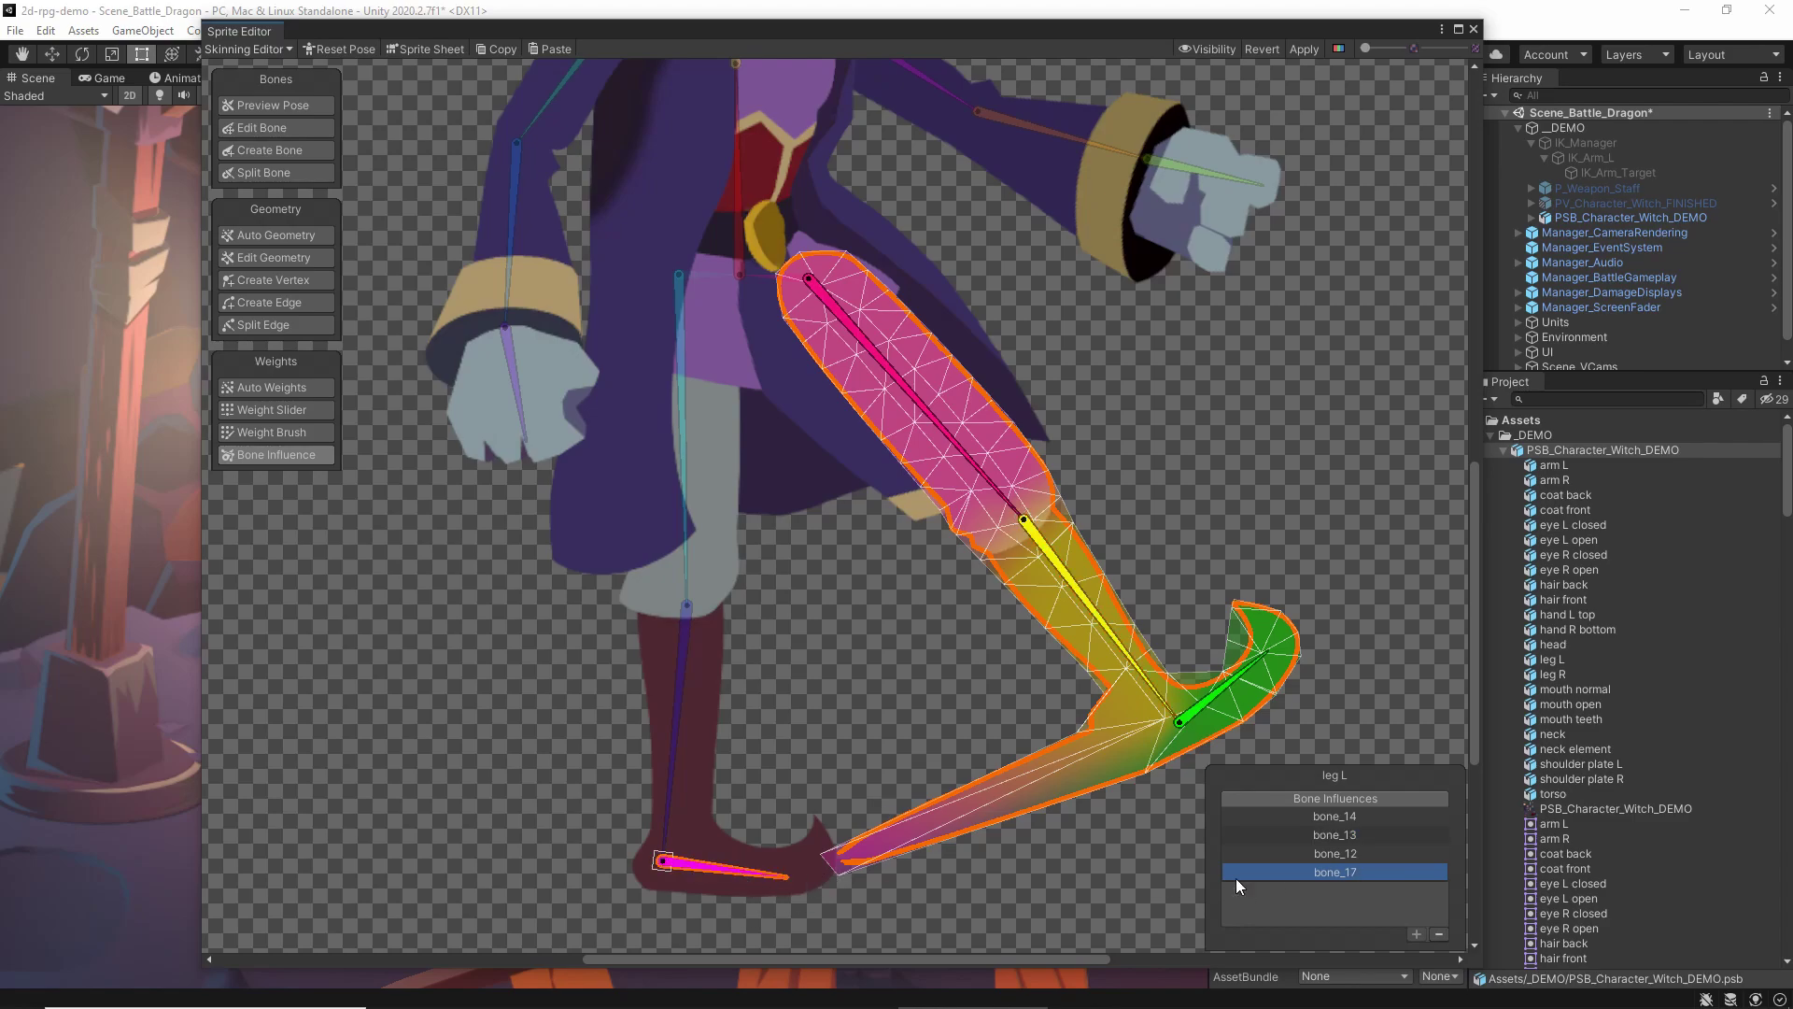
click(1442, 934)
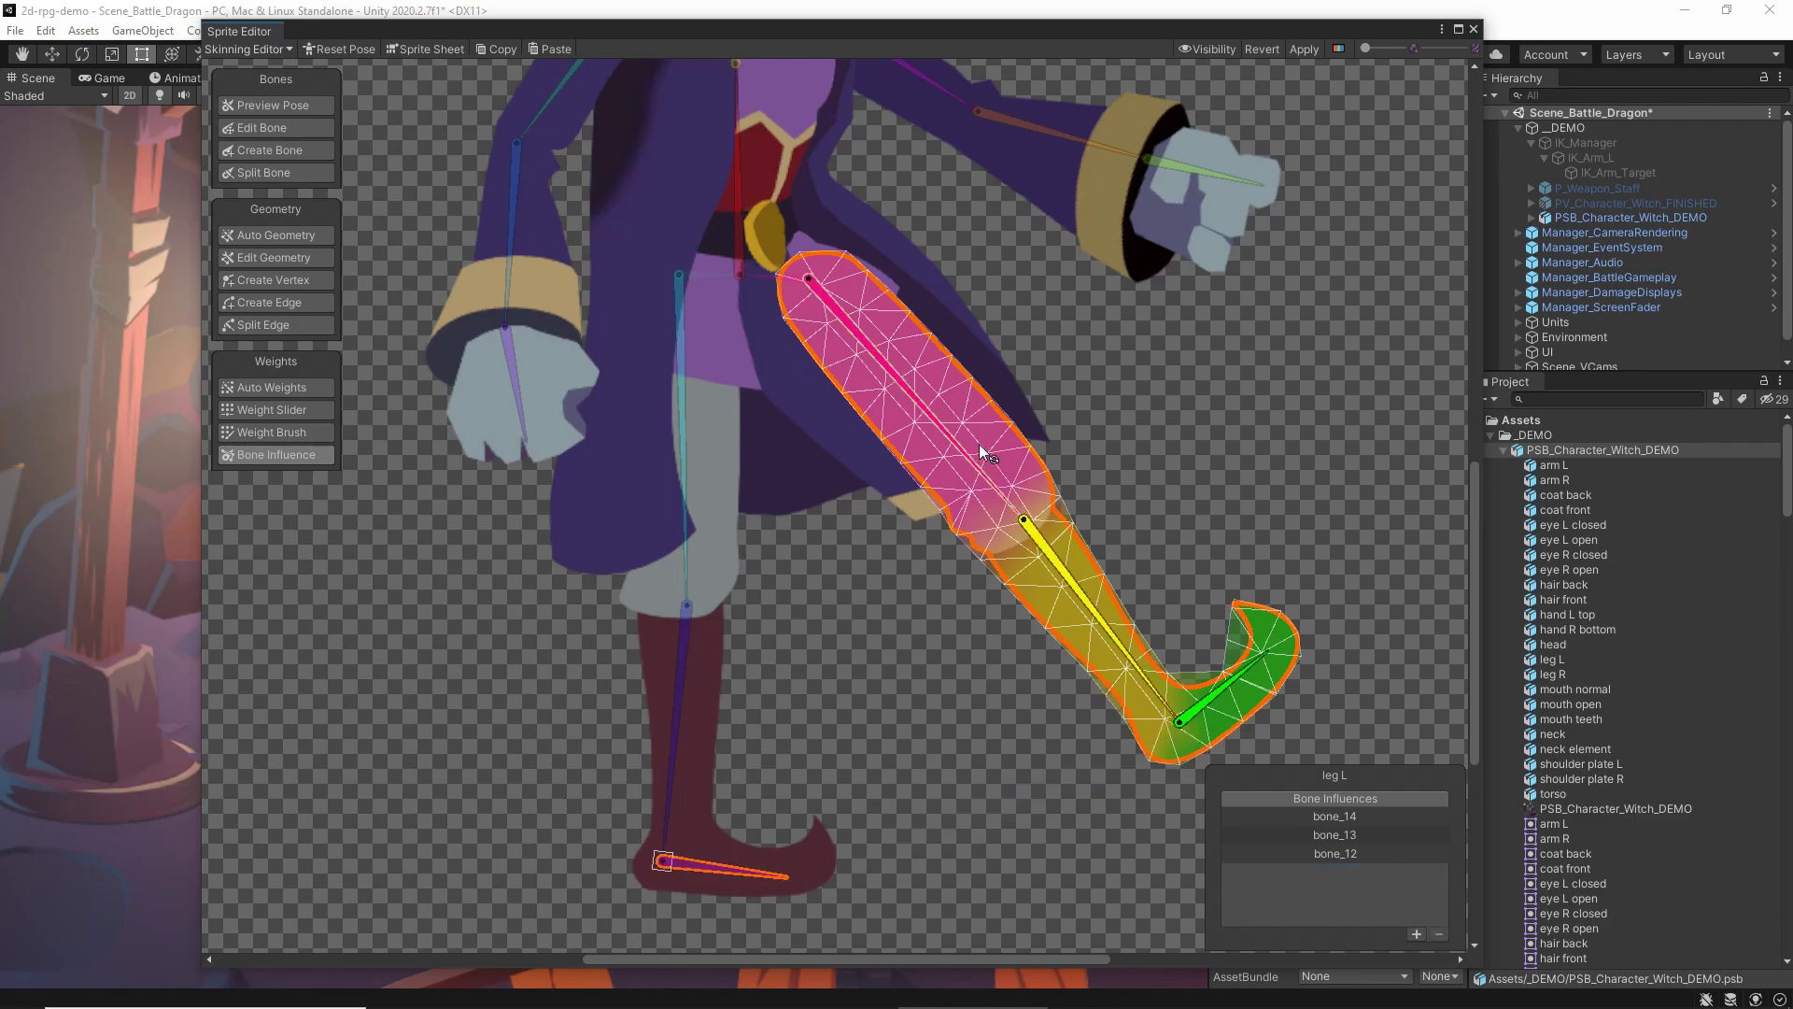
drag(957, 439, 837, 469)
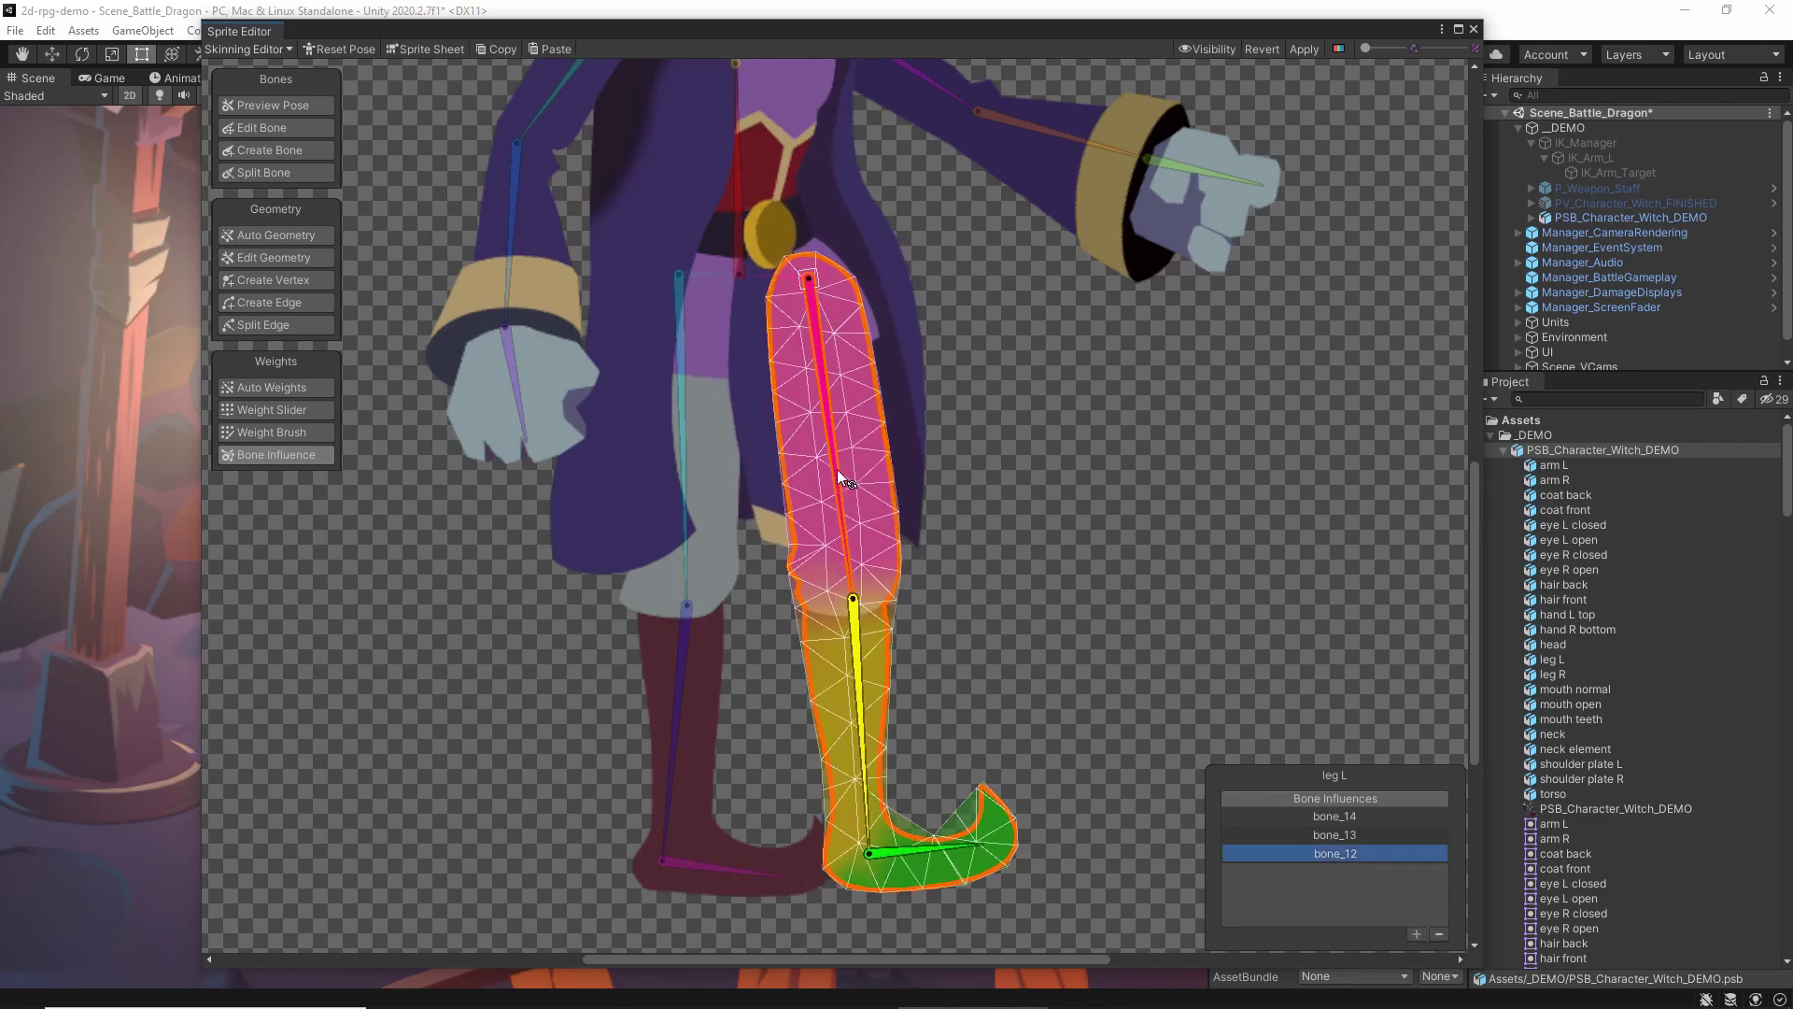
Remove the leg L thigh bone (bone_12) from the torso's bone influences and swing the leg outward to test it
click(768, 439)
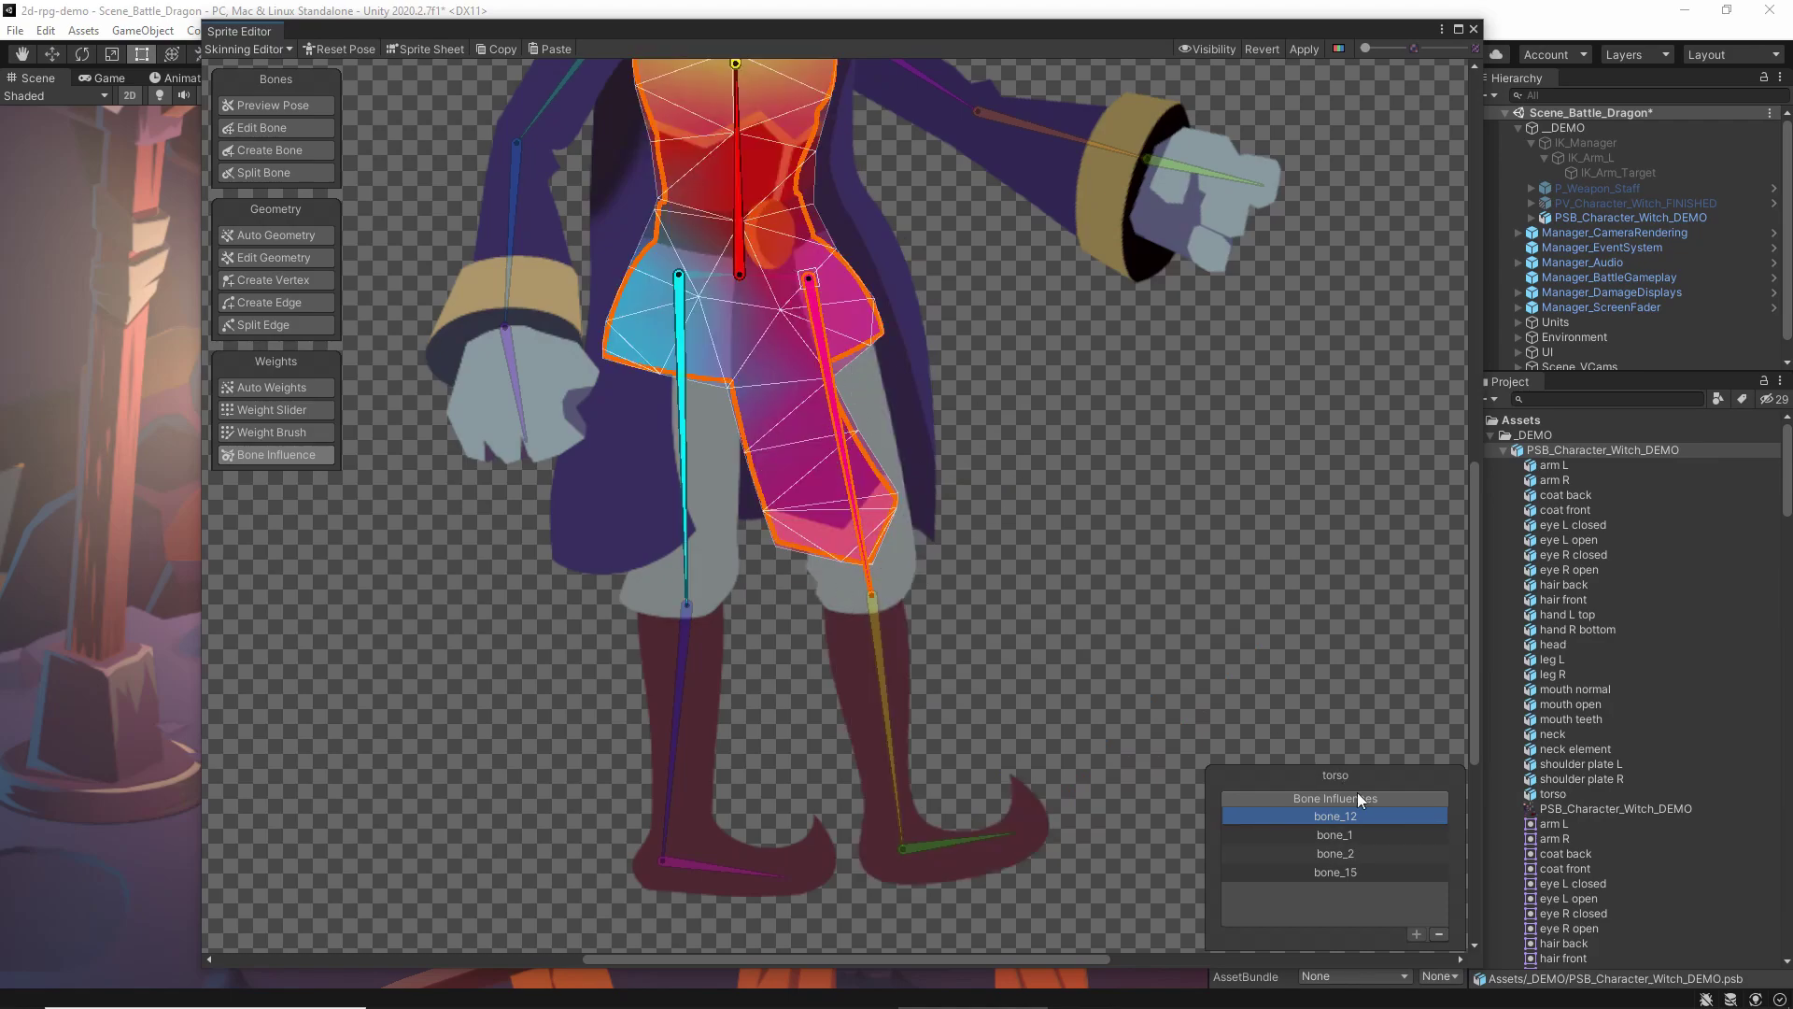
click(1439, 932)
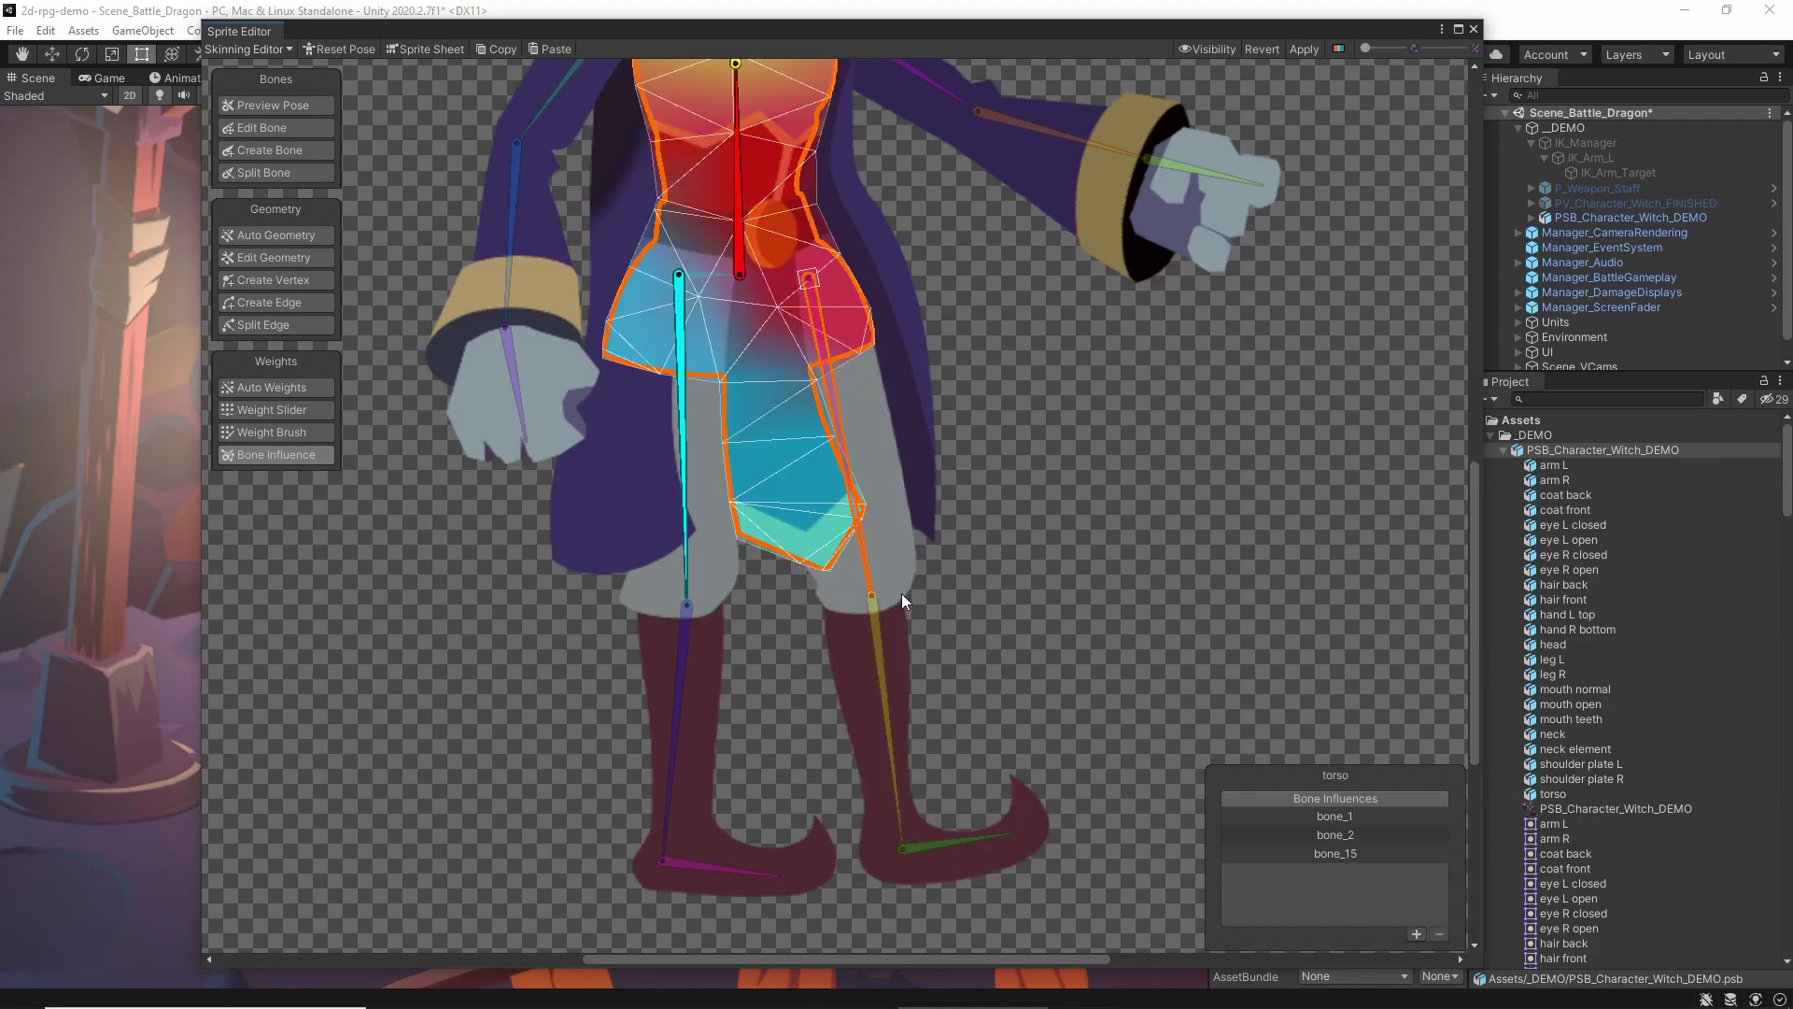
drag(854, 455, 913, 419)
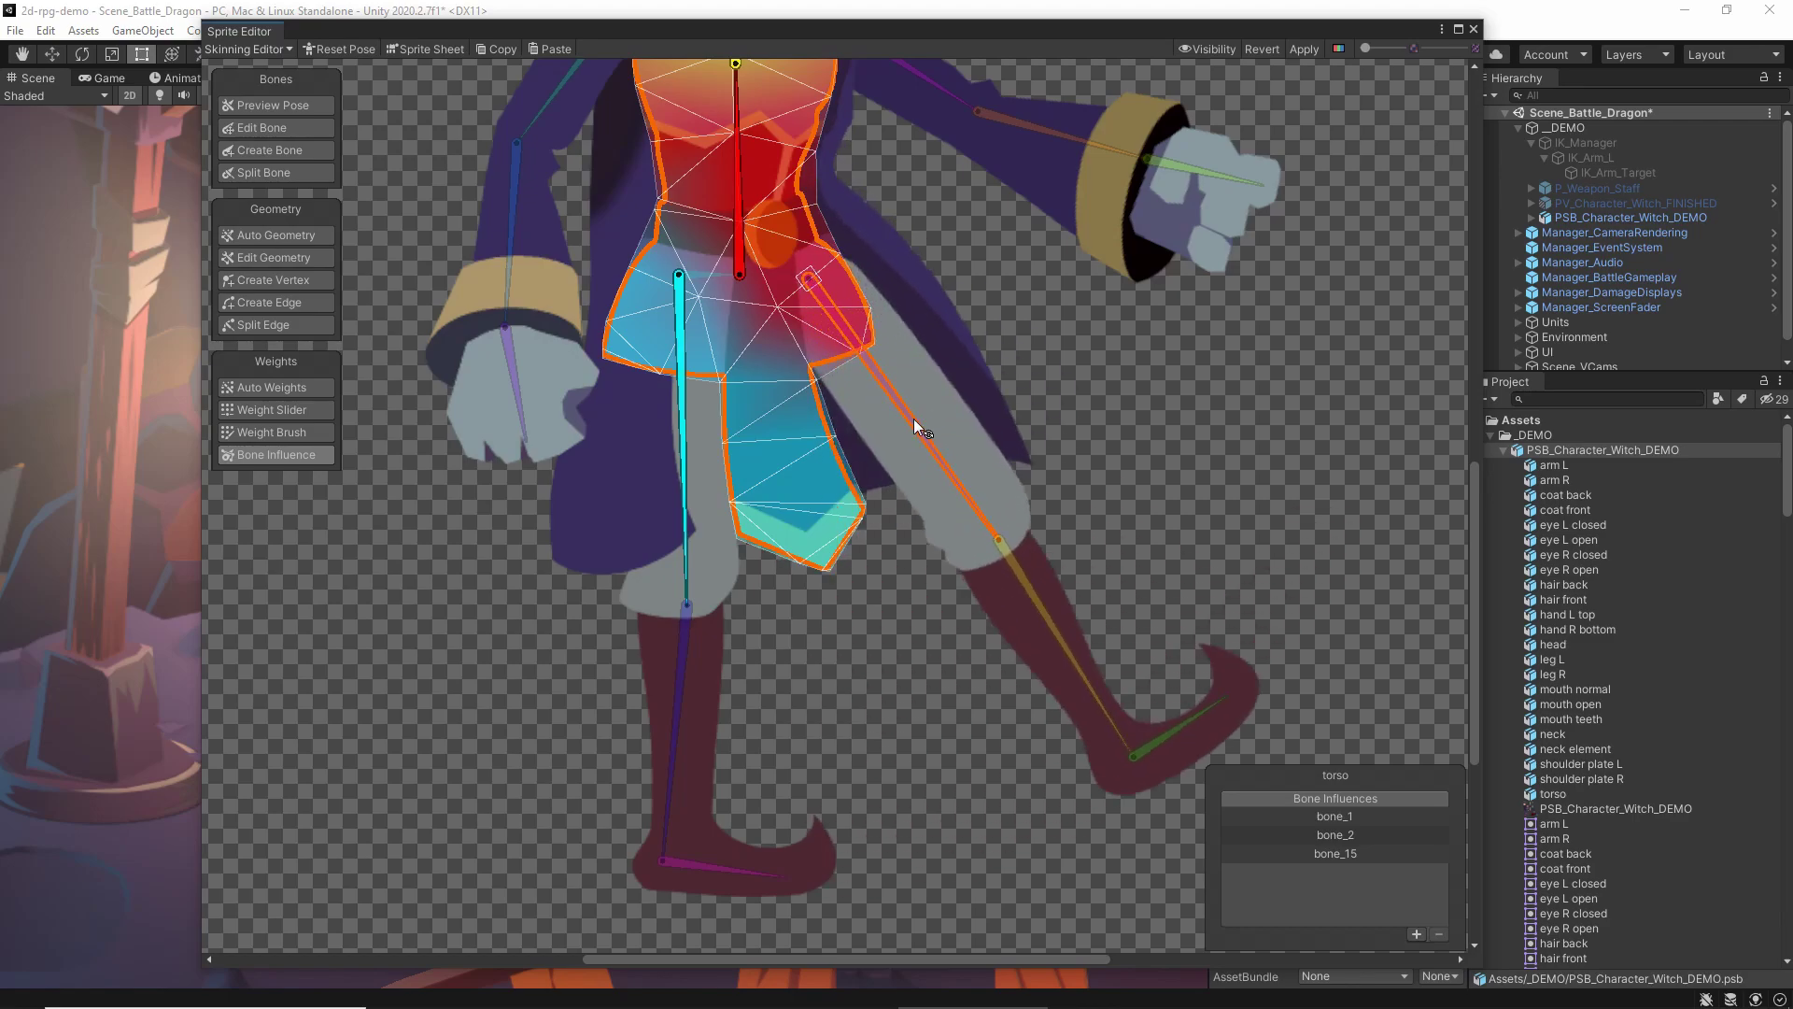
Remove the leg L thigh bone (bone_12) from the coat back's bone influences and pose leg L with a bent knee
click(953, 327)
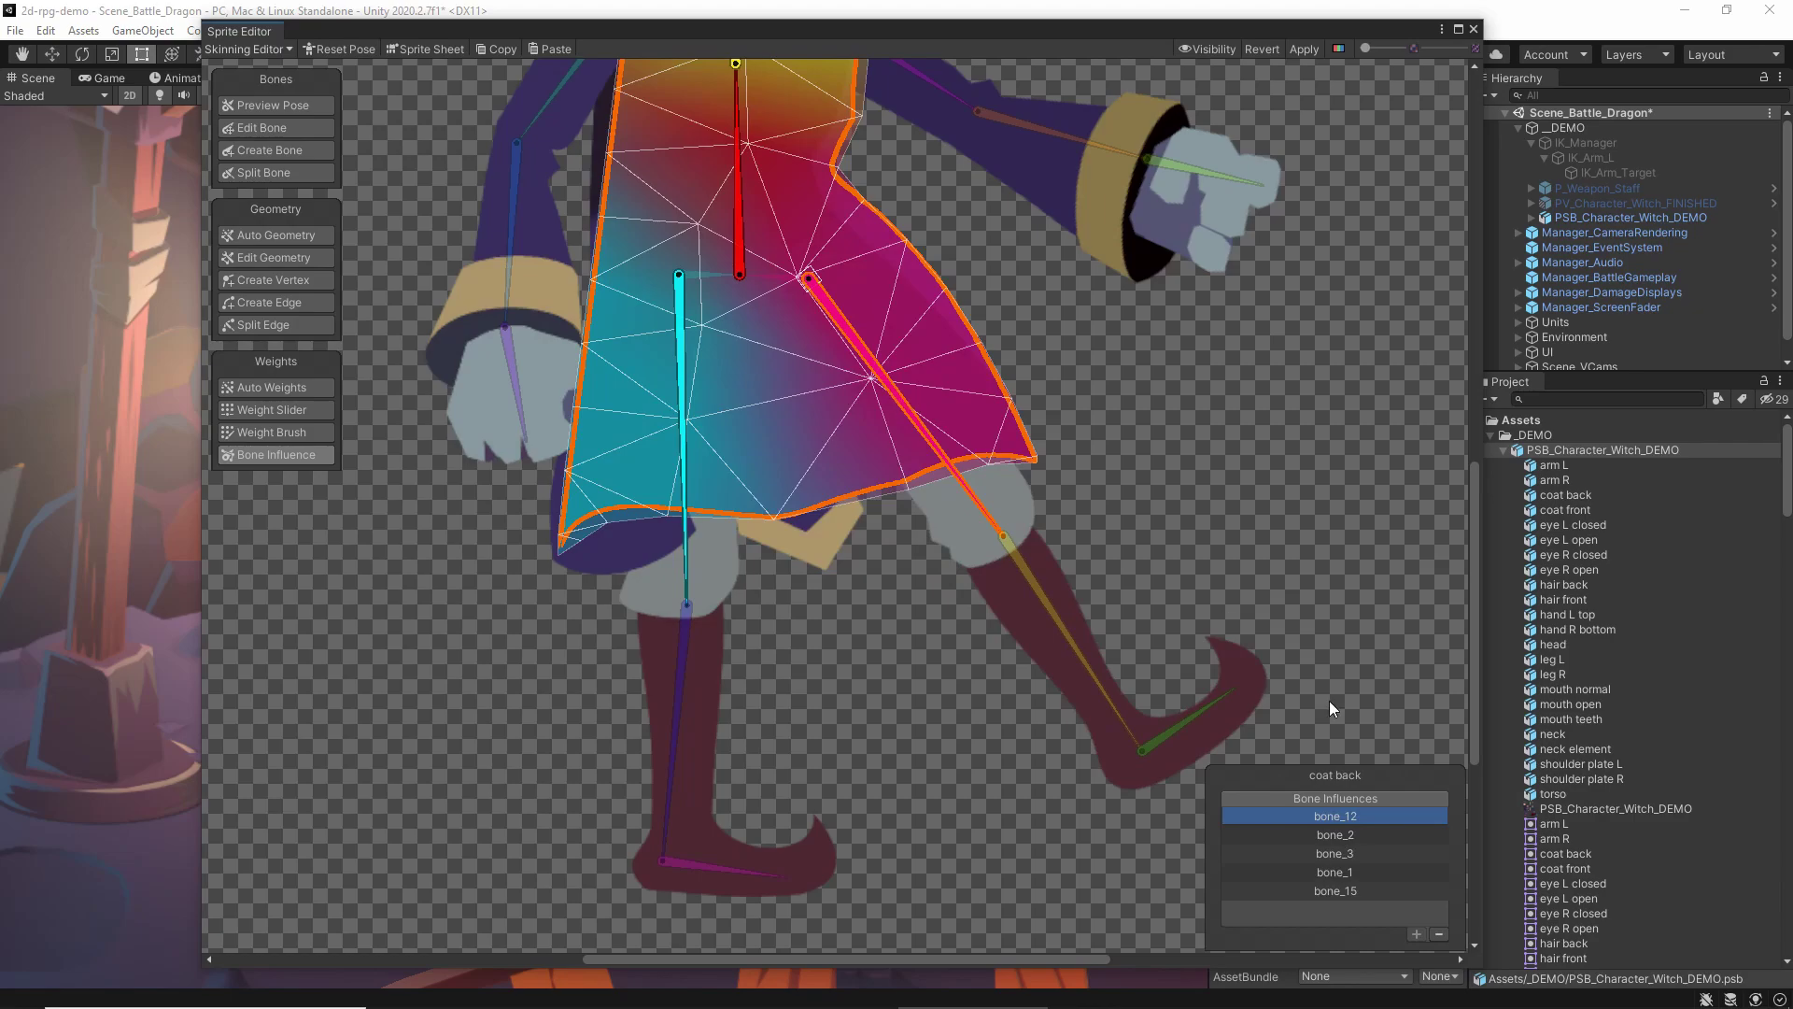
click(1440, 933)
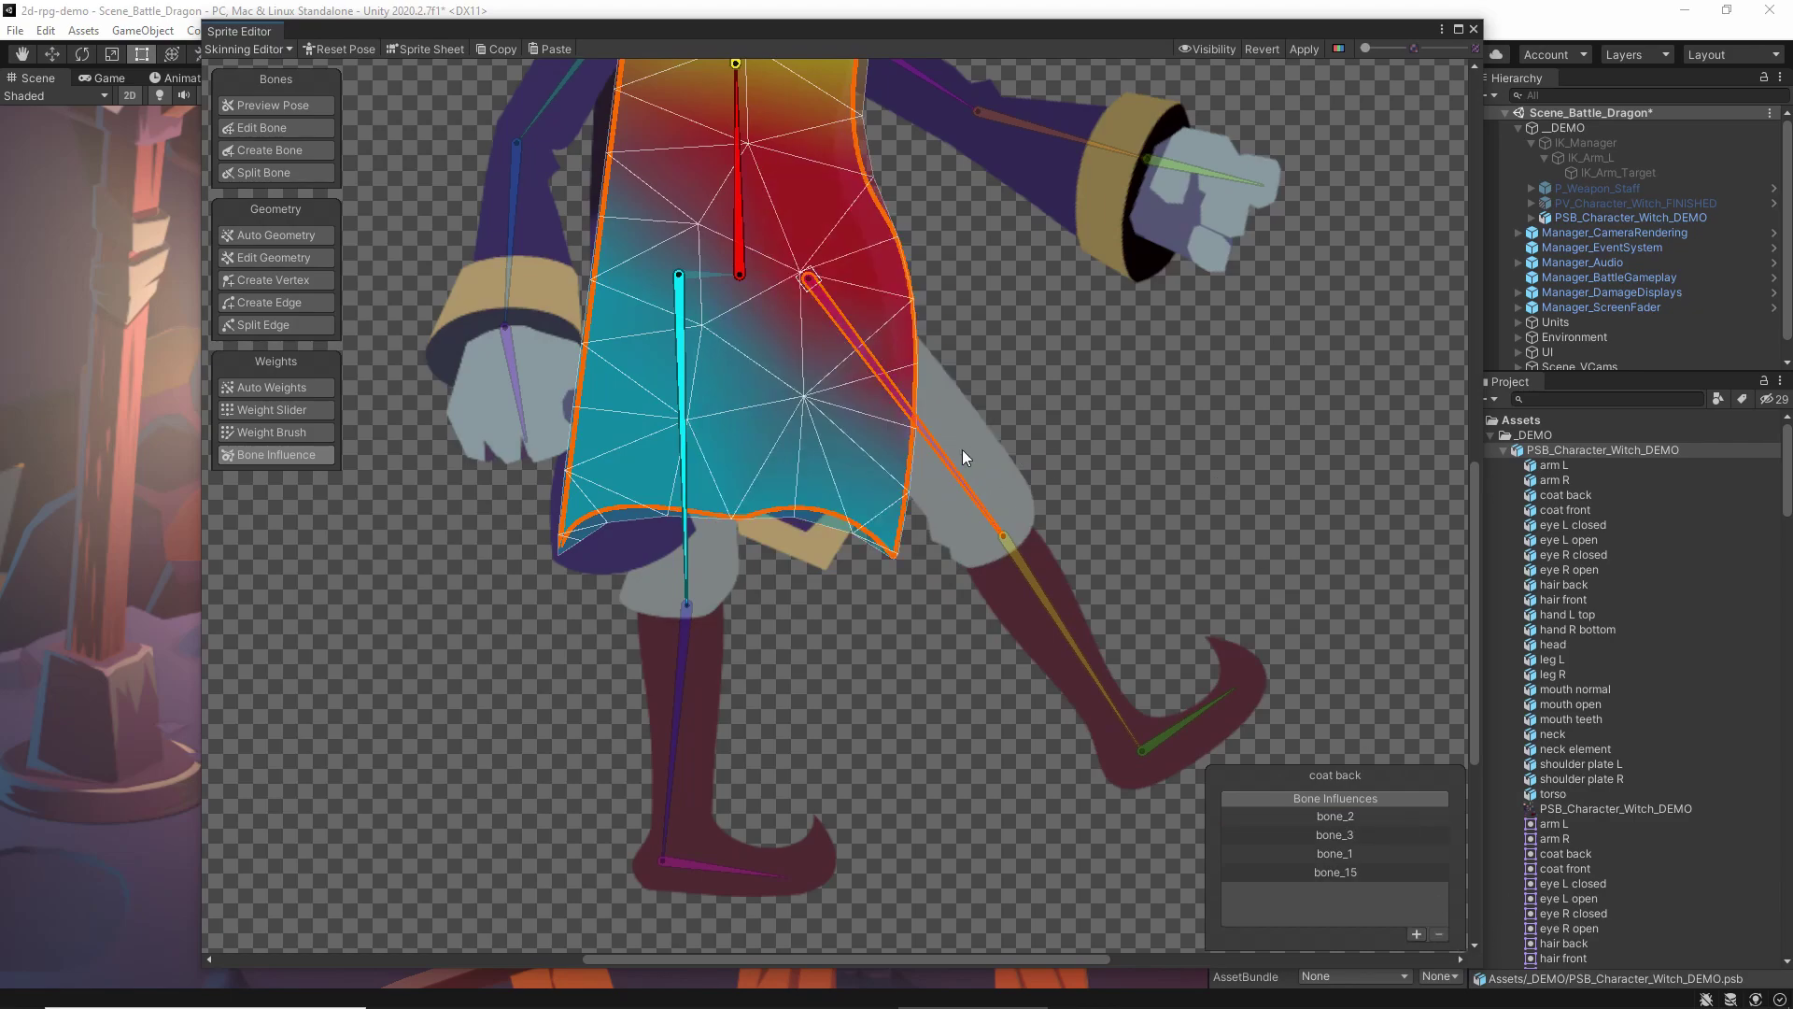
click(1072, 432)
drag(947, 461, 1133, 694)
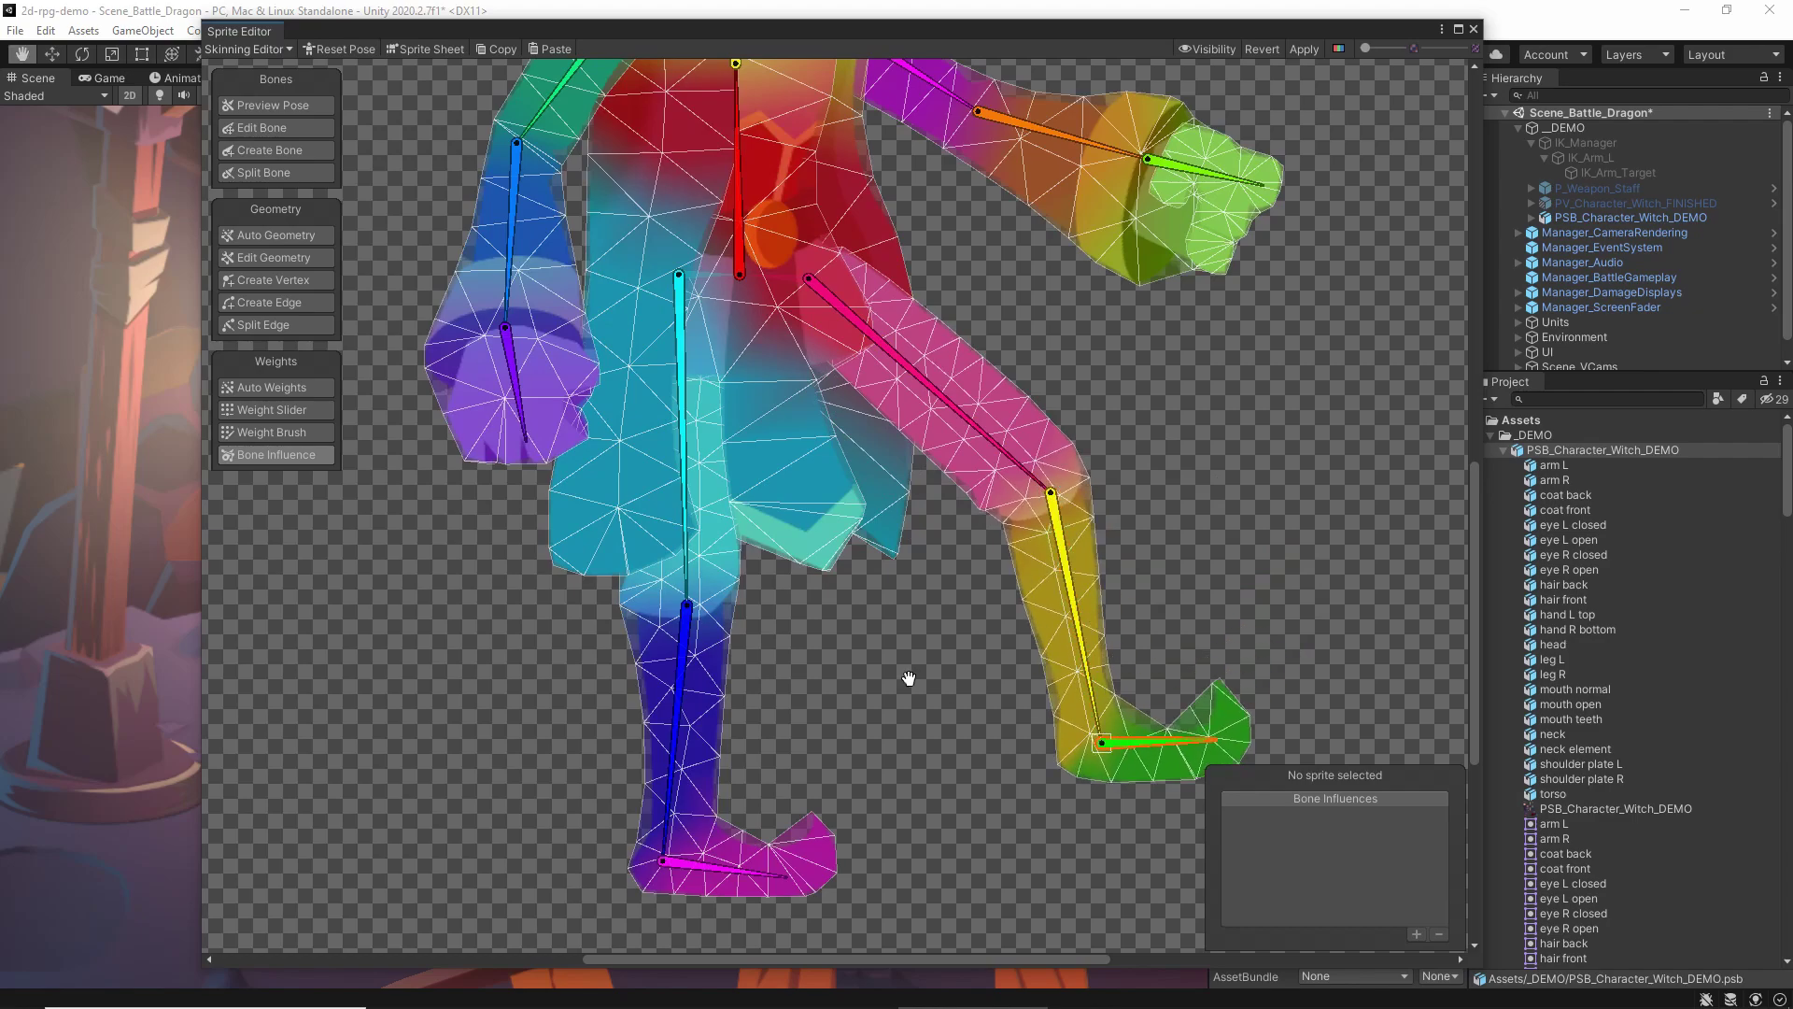
Swing the thigh of leg R backward and remove its bone (bone_15) from the torso's bone influences
middle_drag(707, 488, 957, 499)
drag(926, 505, 821, 478)
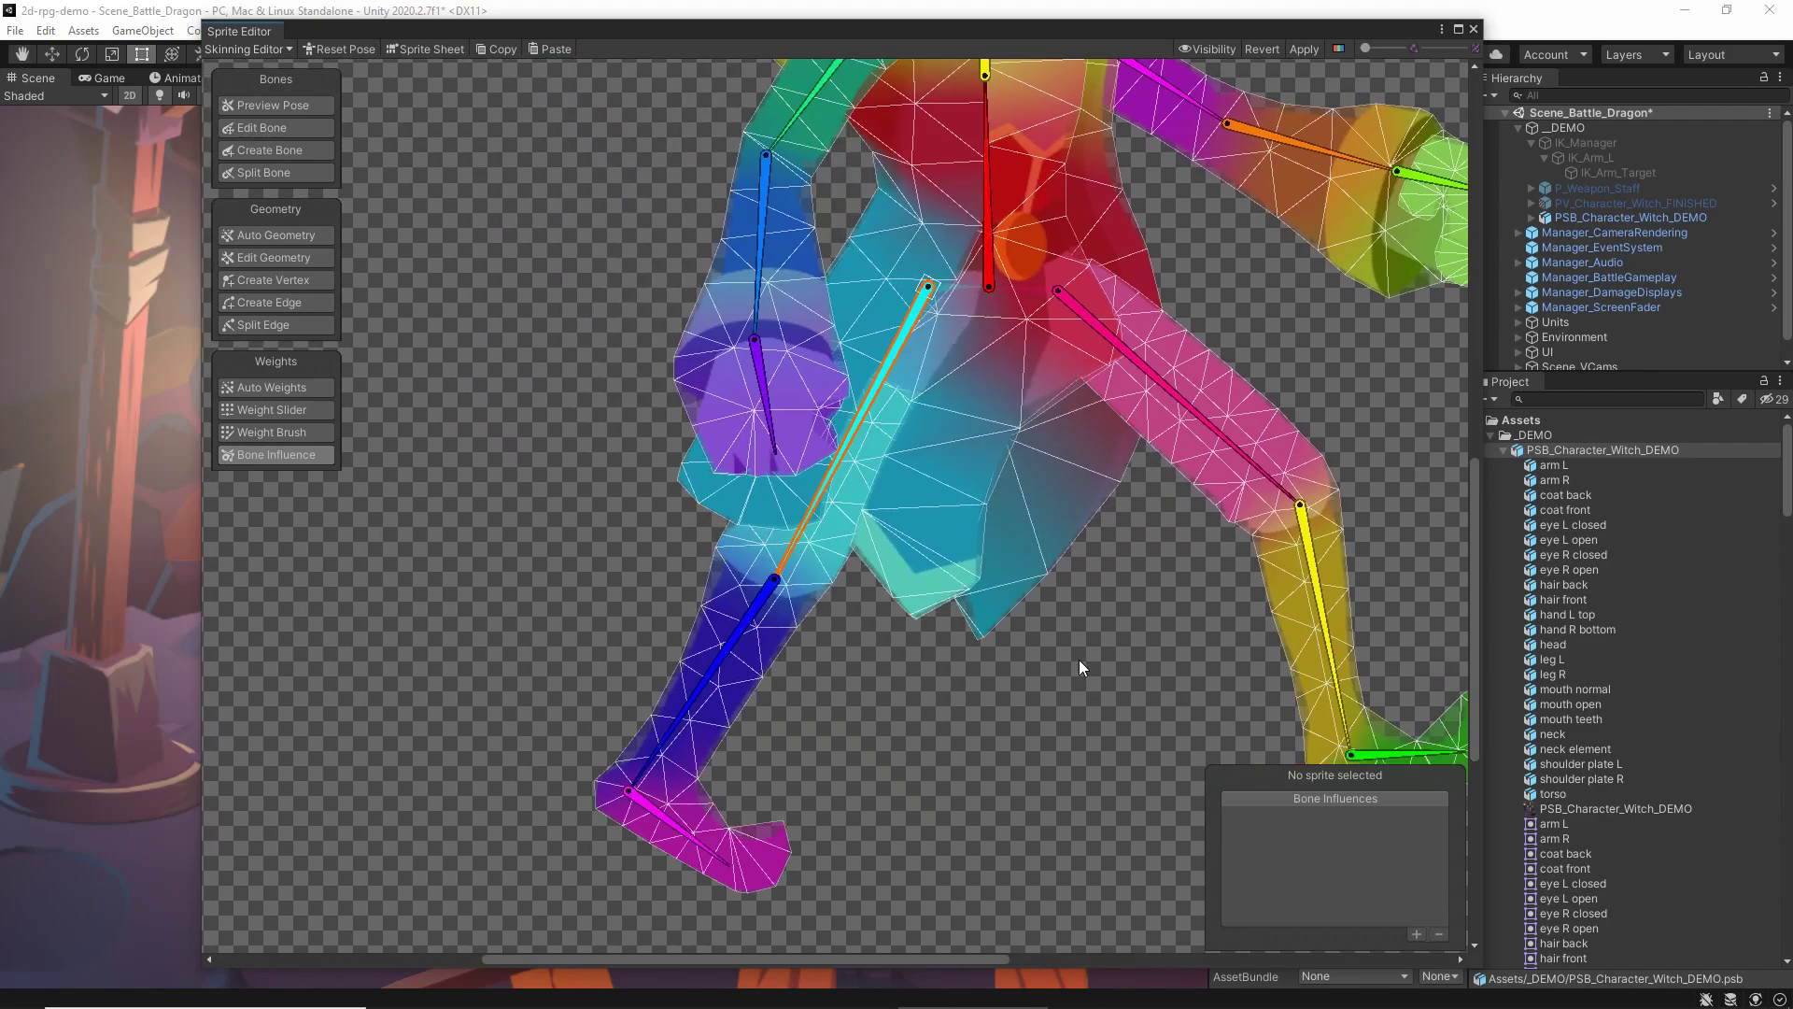
click(917, 467)
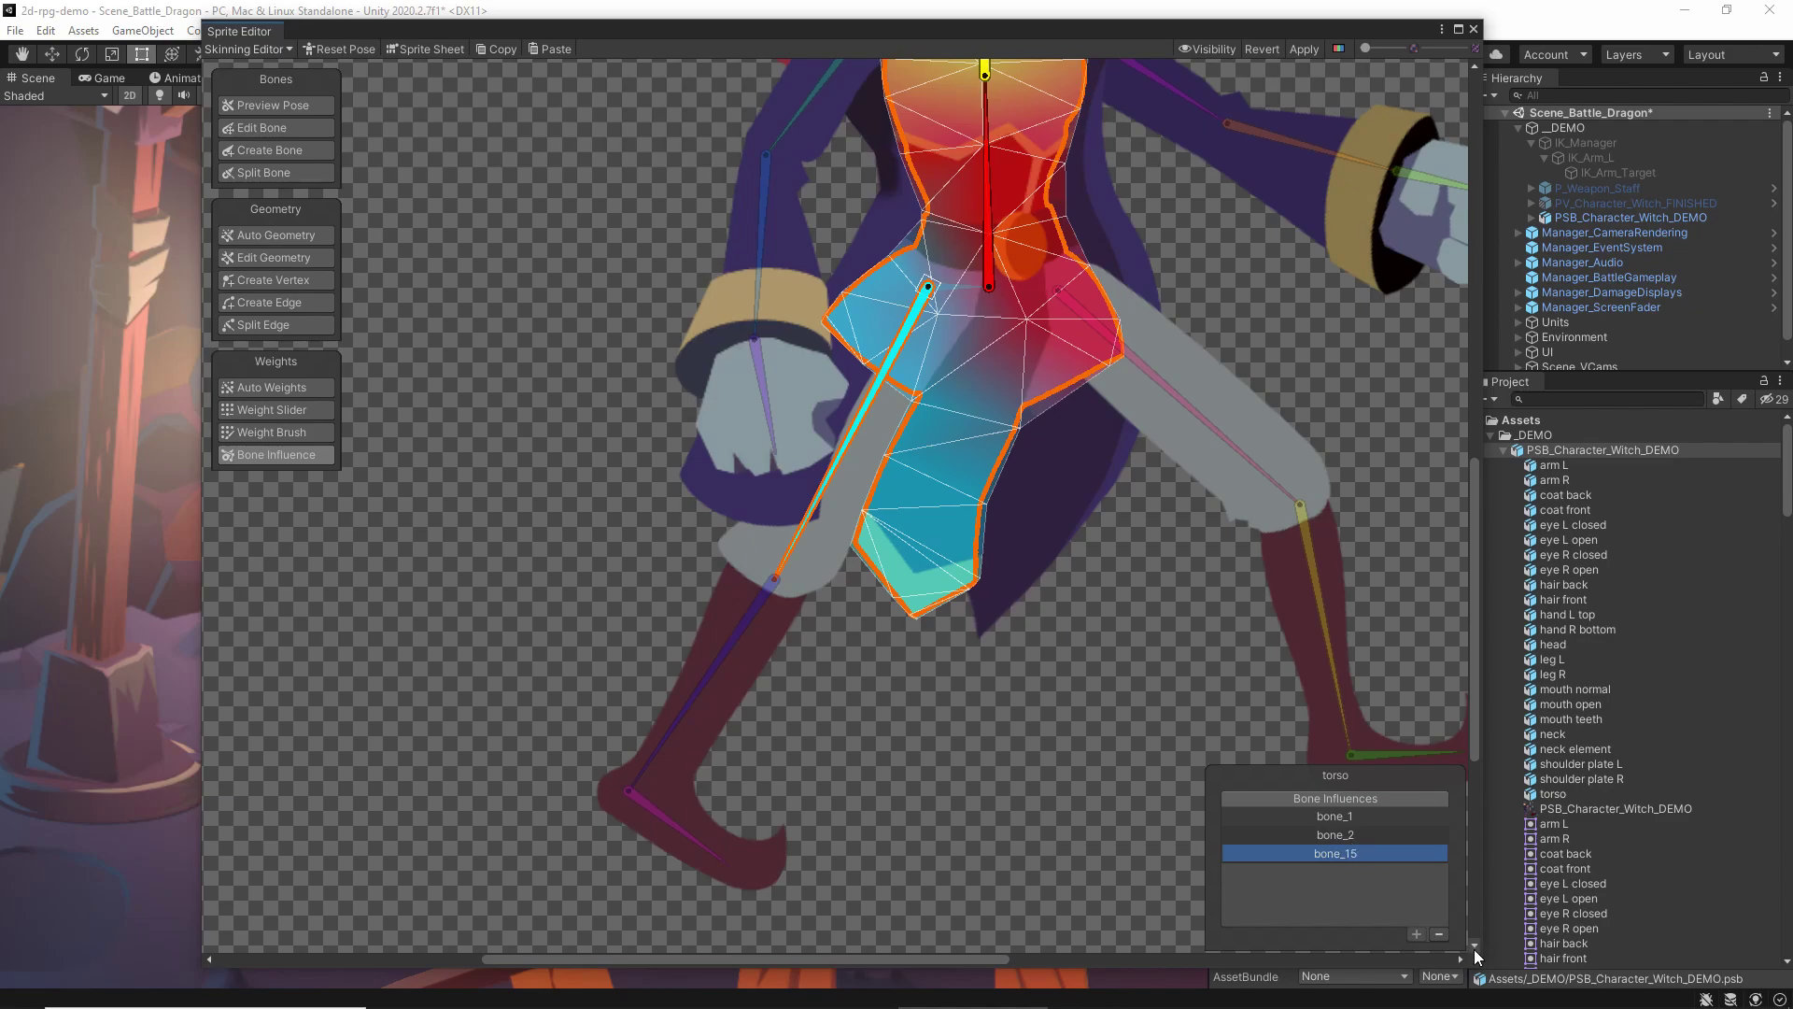
click(1439, 934)
Remove the leg R thigh bone (bone_15) from the coat back's bone influences and rotate leg R back to vertical
click(939, 526)
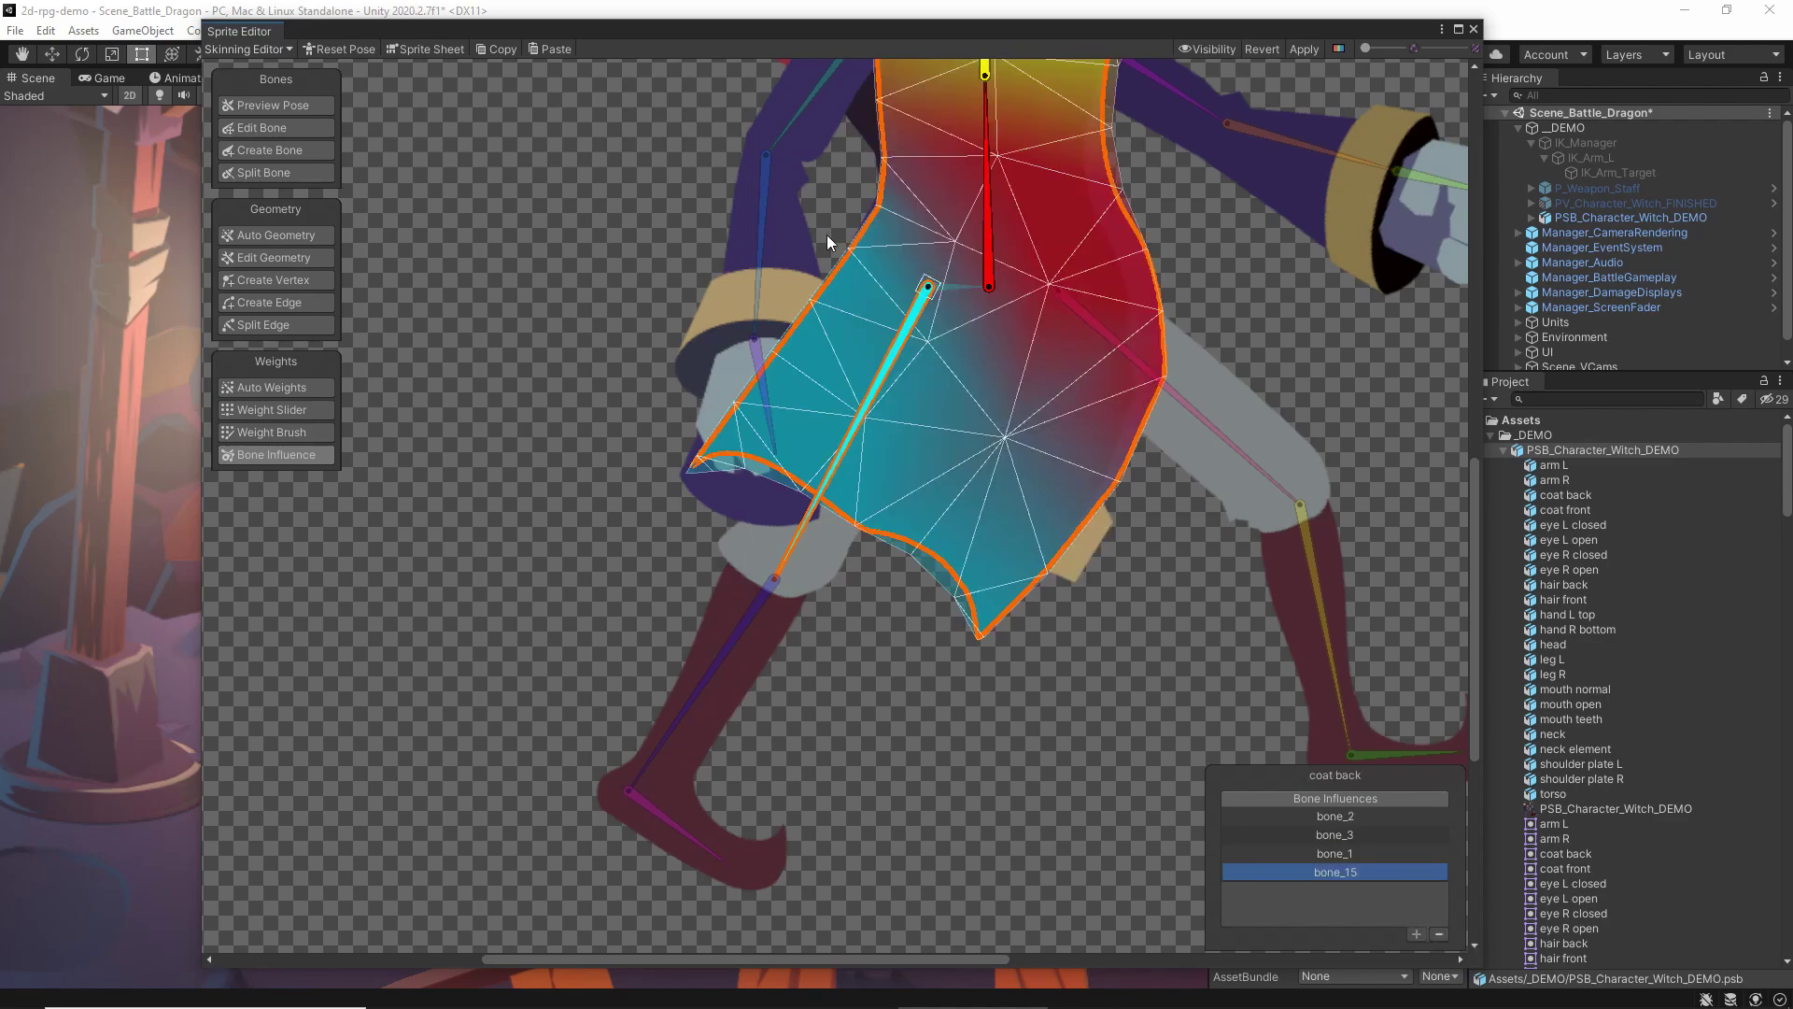
click(1439, 934)
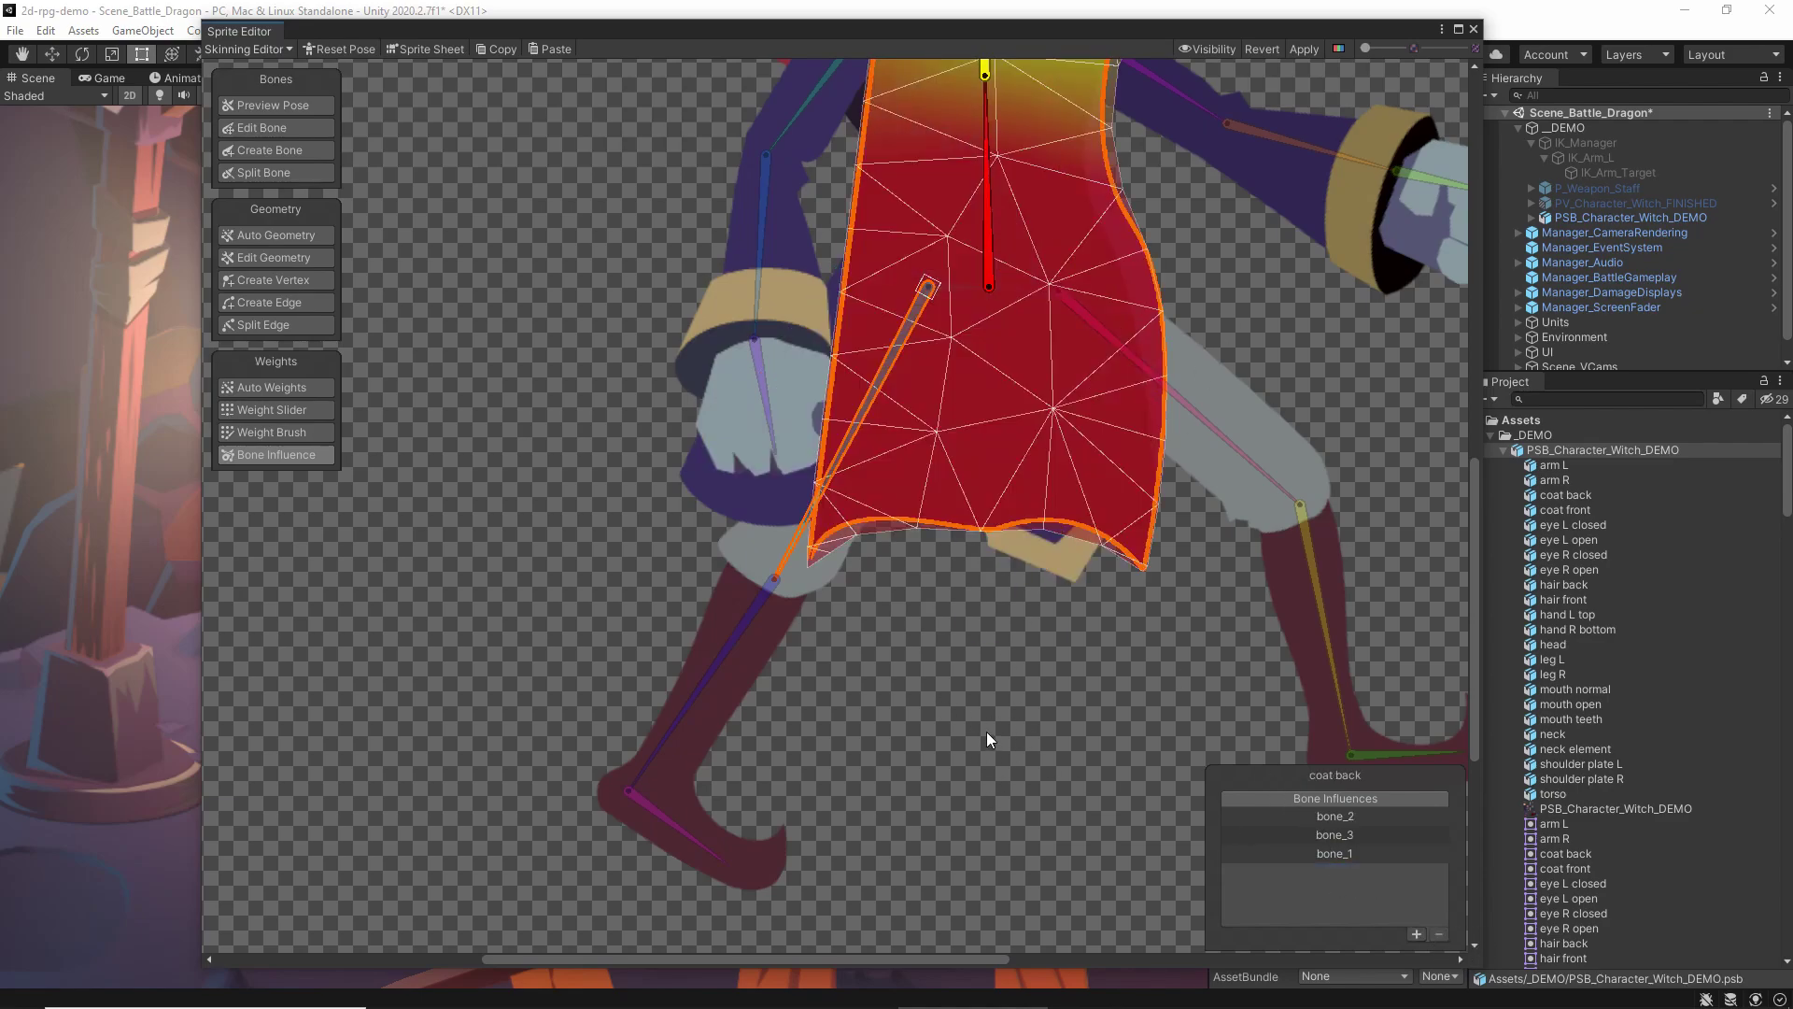
click(987, 731)
drag(818, 512, 925, 523)
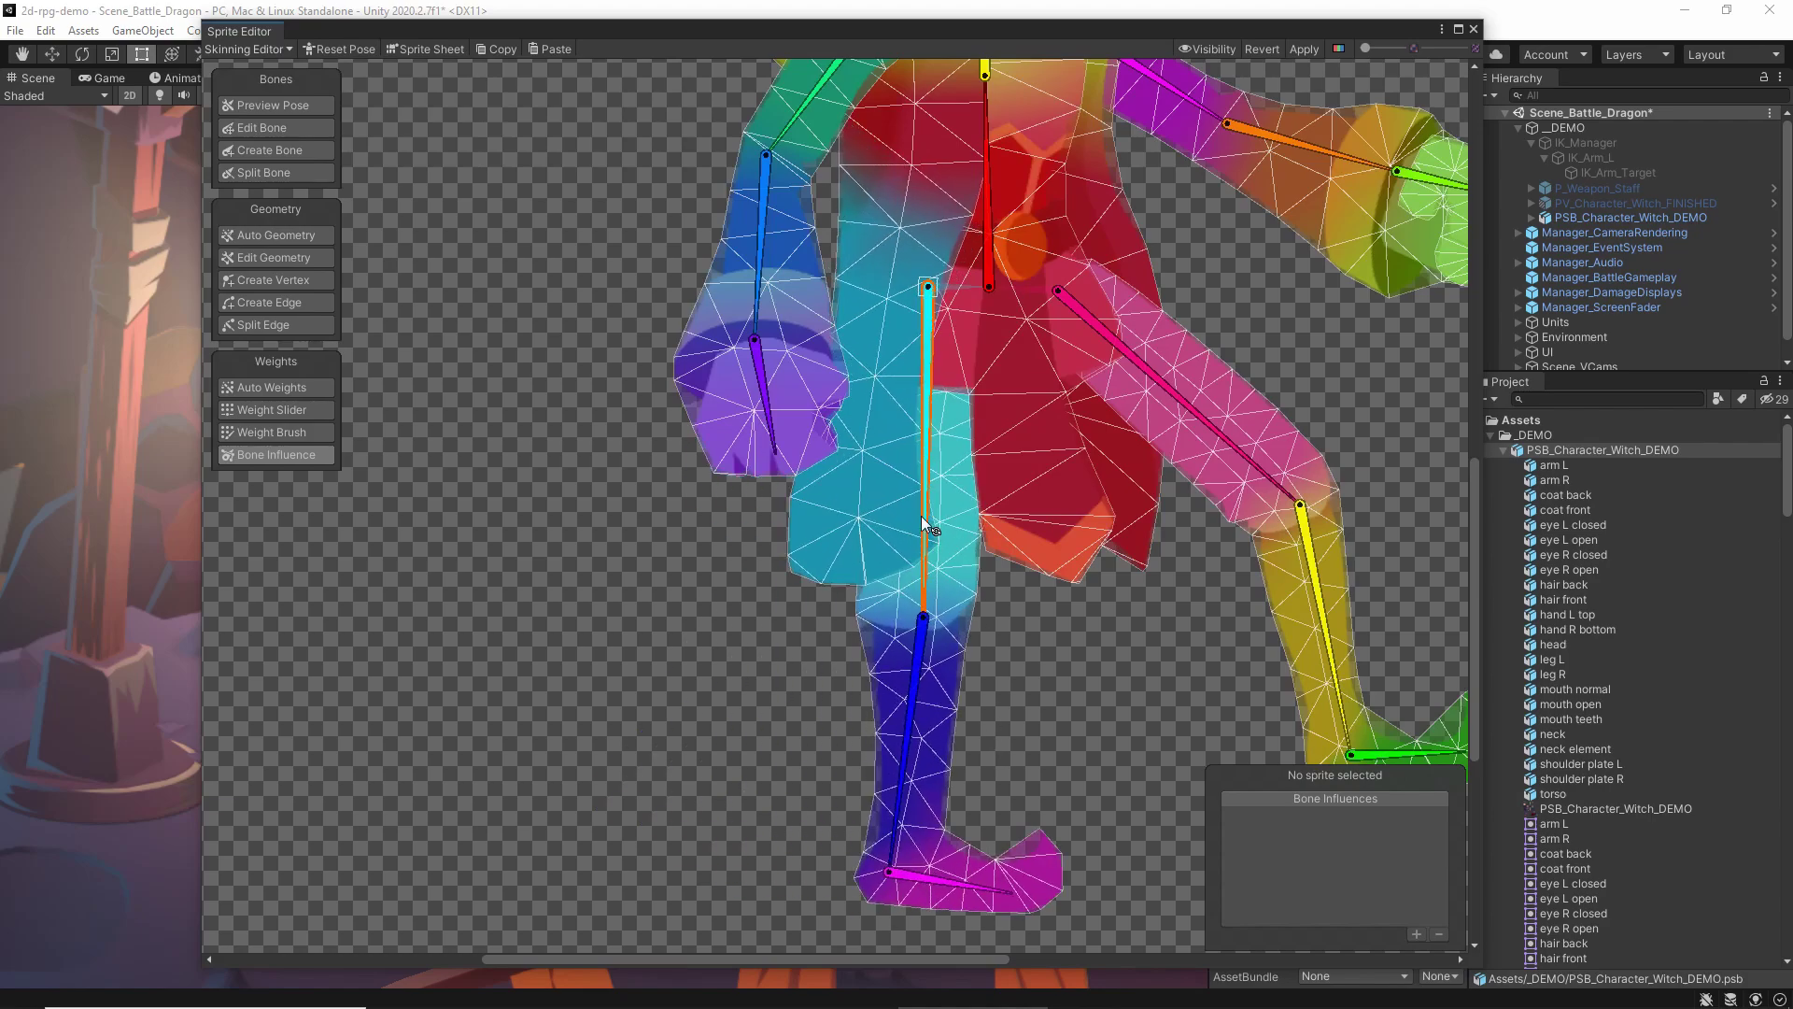
Remove the leg R thigh bone (bone_15) from the coat front sprite's bone influences
click(872, 509)
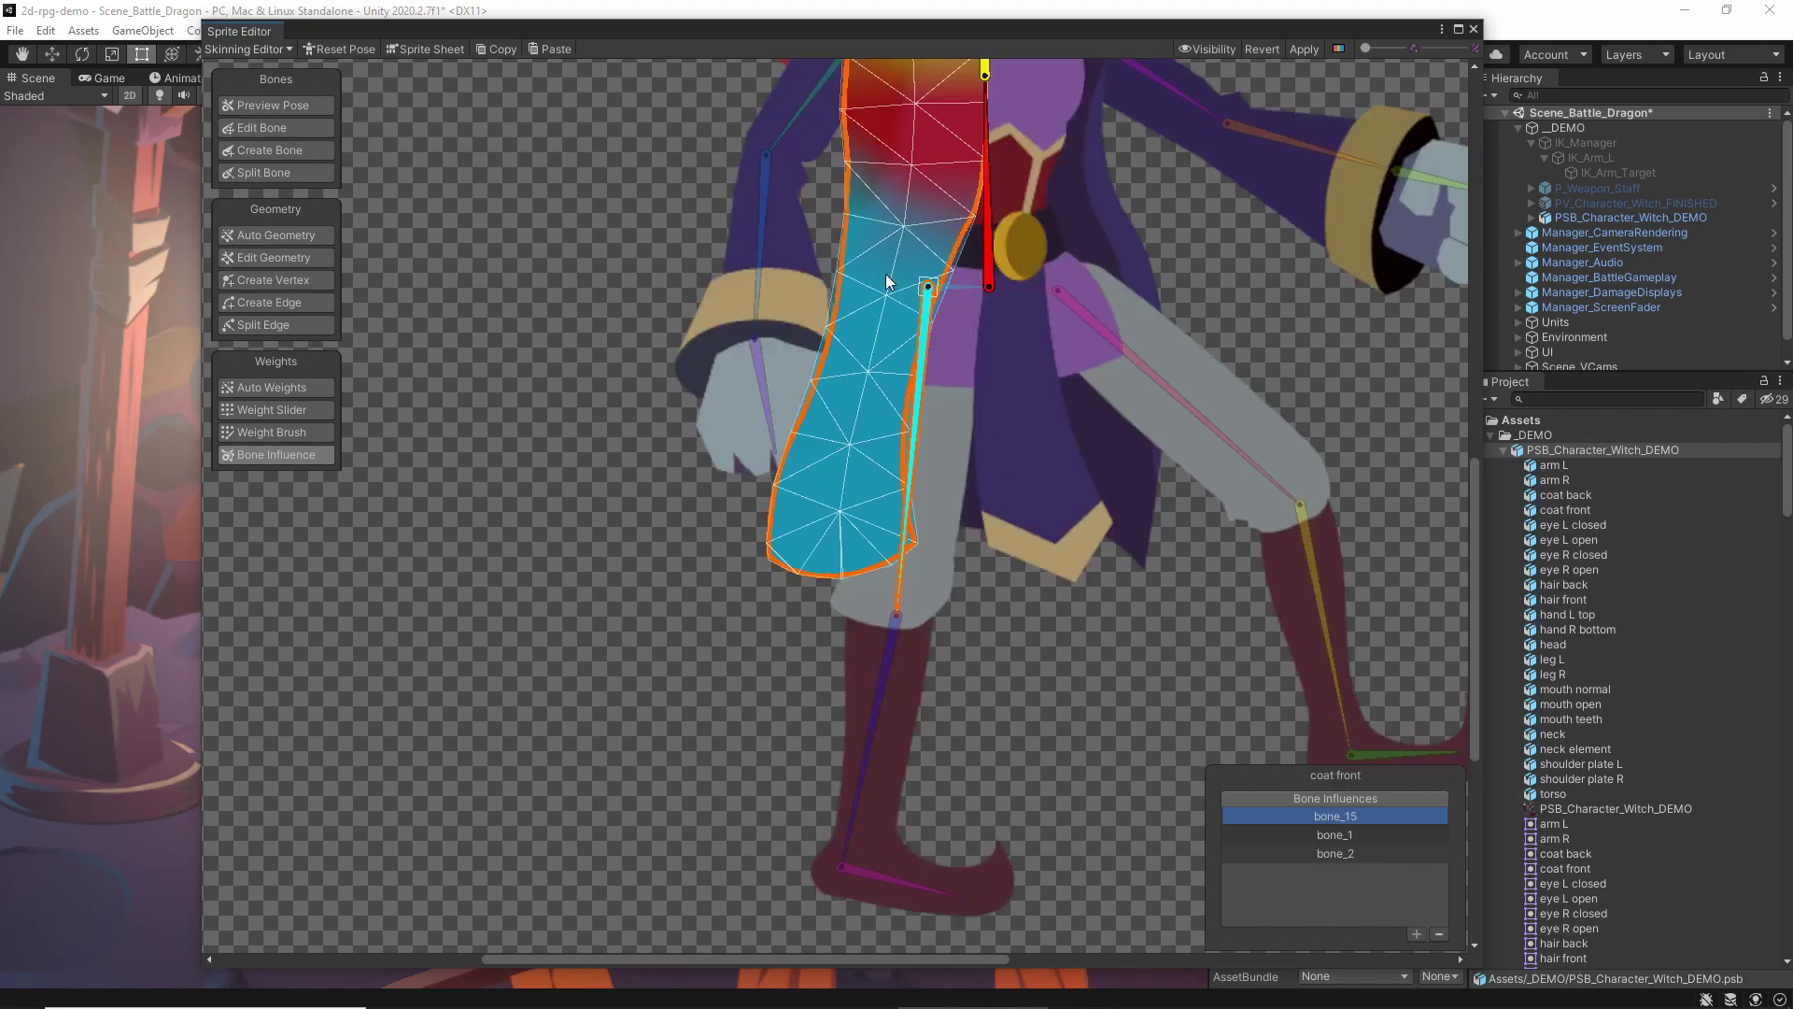
mouse_move(1501, 974)
click(1438, 933)
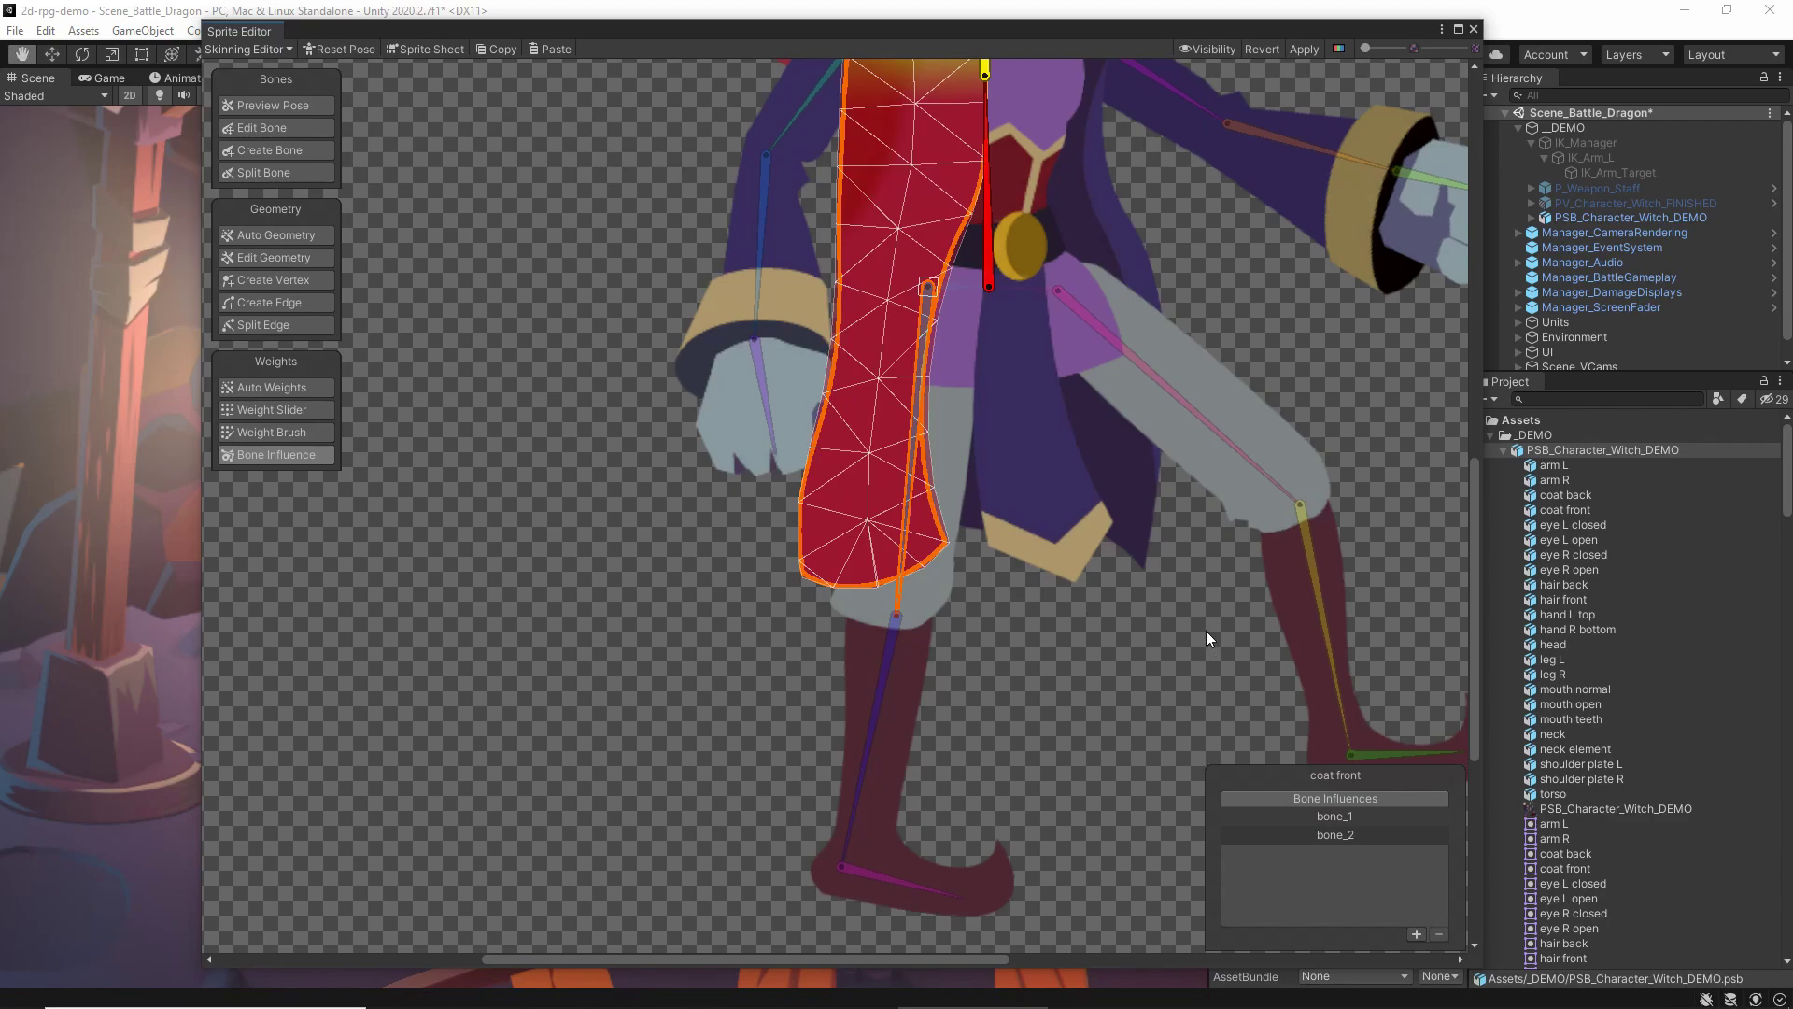
Pose the whole character in a running stride by raising arm L and leg L and bending leg R behind the body
scroll(1207, 631, down, 8)
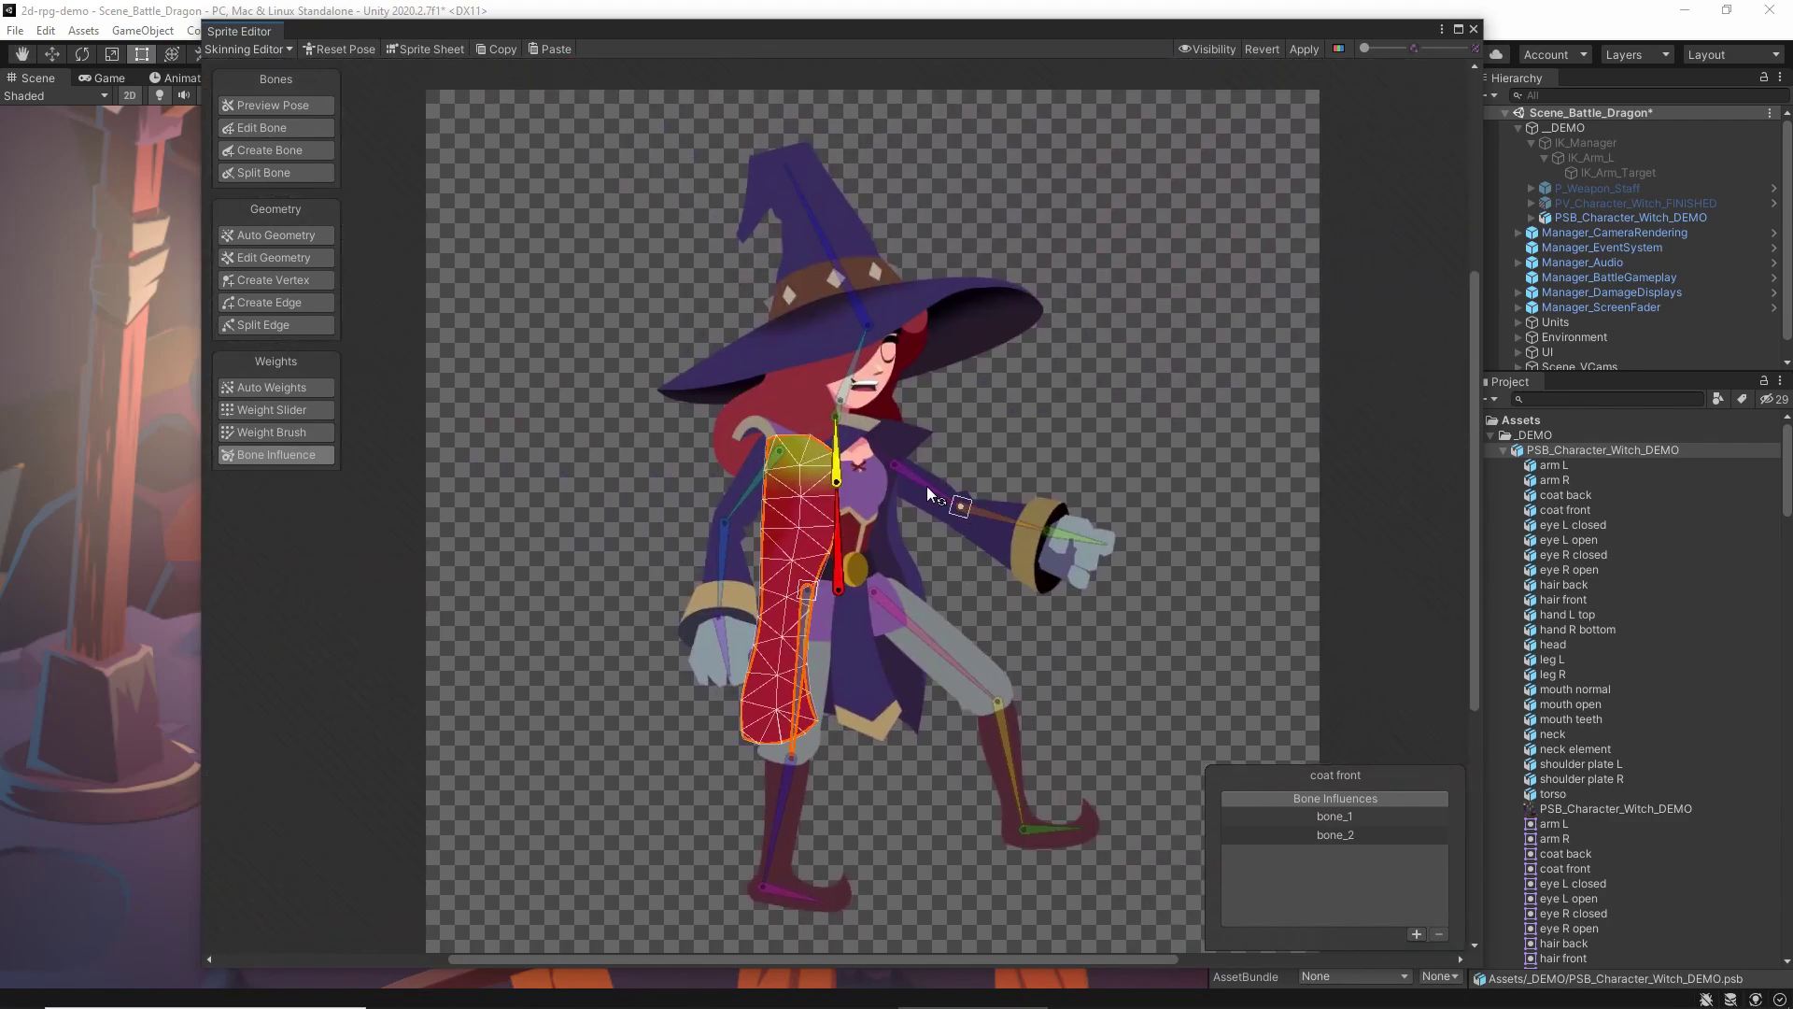
mouse_move(929, 492)
mouse_down()
mouse_move(936, 447)
mouse_move(934, 480)
mouse_up()
mouse_move(912, 620)
mouse_down()
mouse_move(940, 602)
mouse_move(915, 617)
mouse_up()
drag(807, 665, 741, 664)
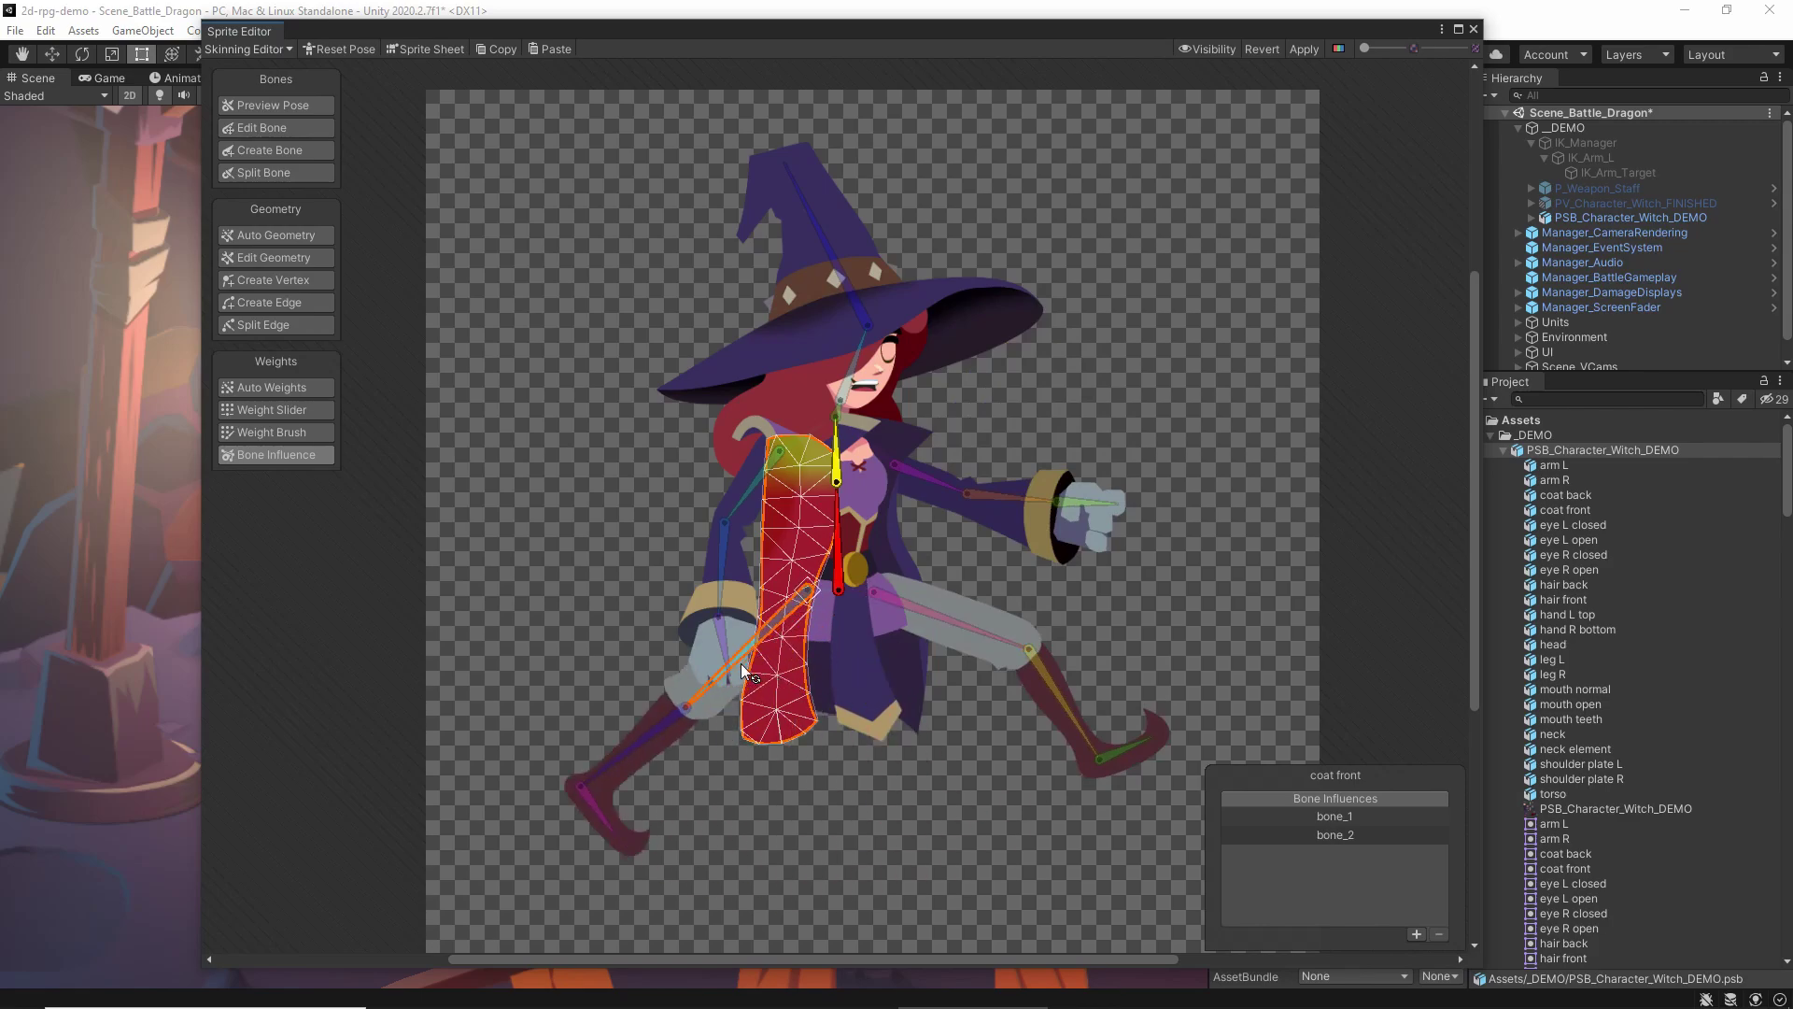
drag(630, 727, 631, 639)
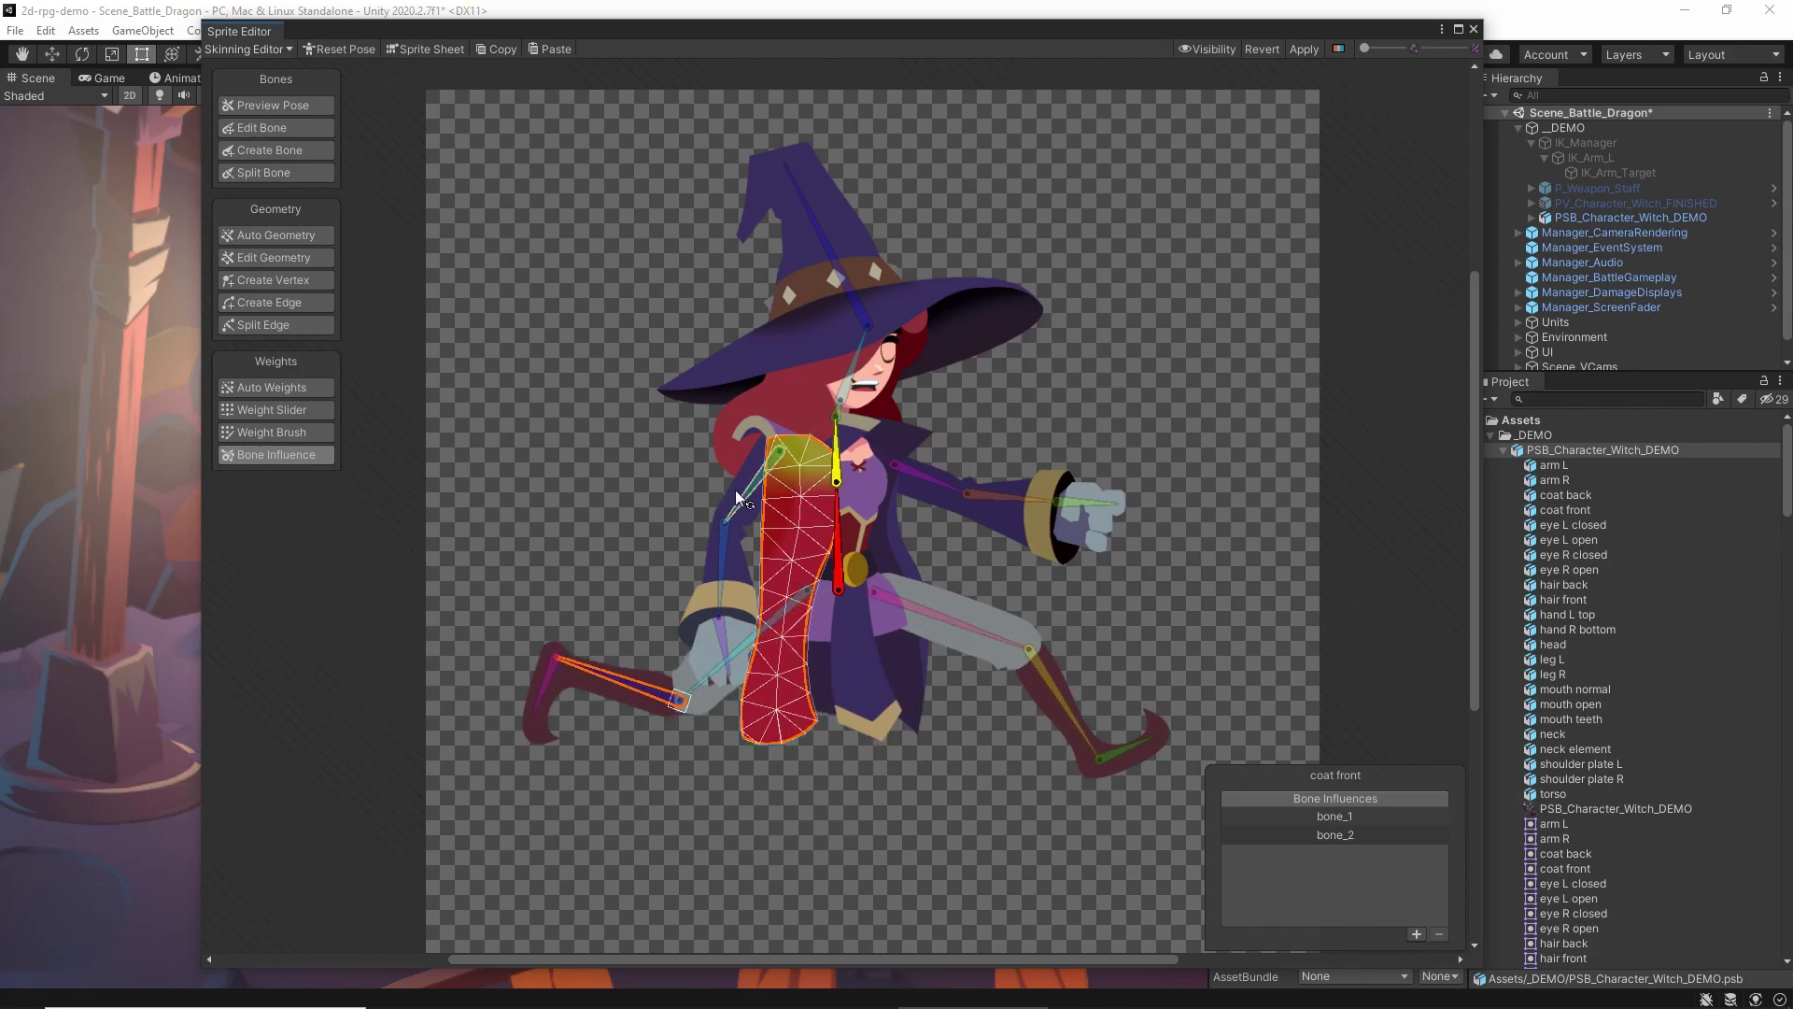
Swing arm R's bones away from the body and tilt the hat bone (bone_5) back and forth to test the hat's deformation
drag(736, 490, 654, 525)
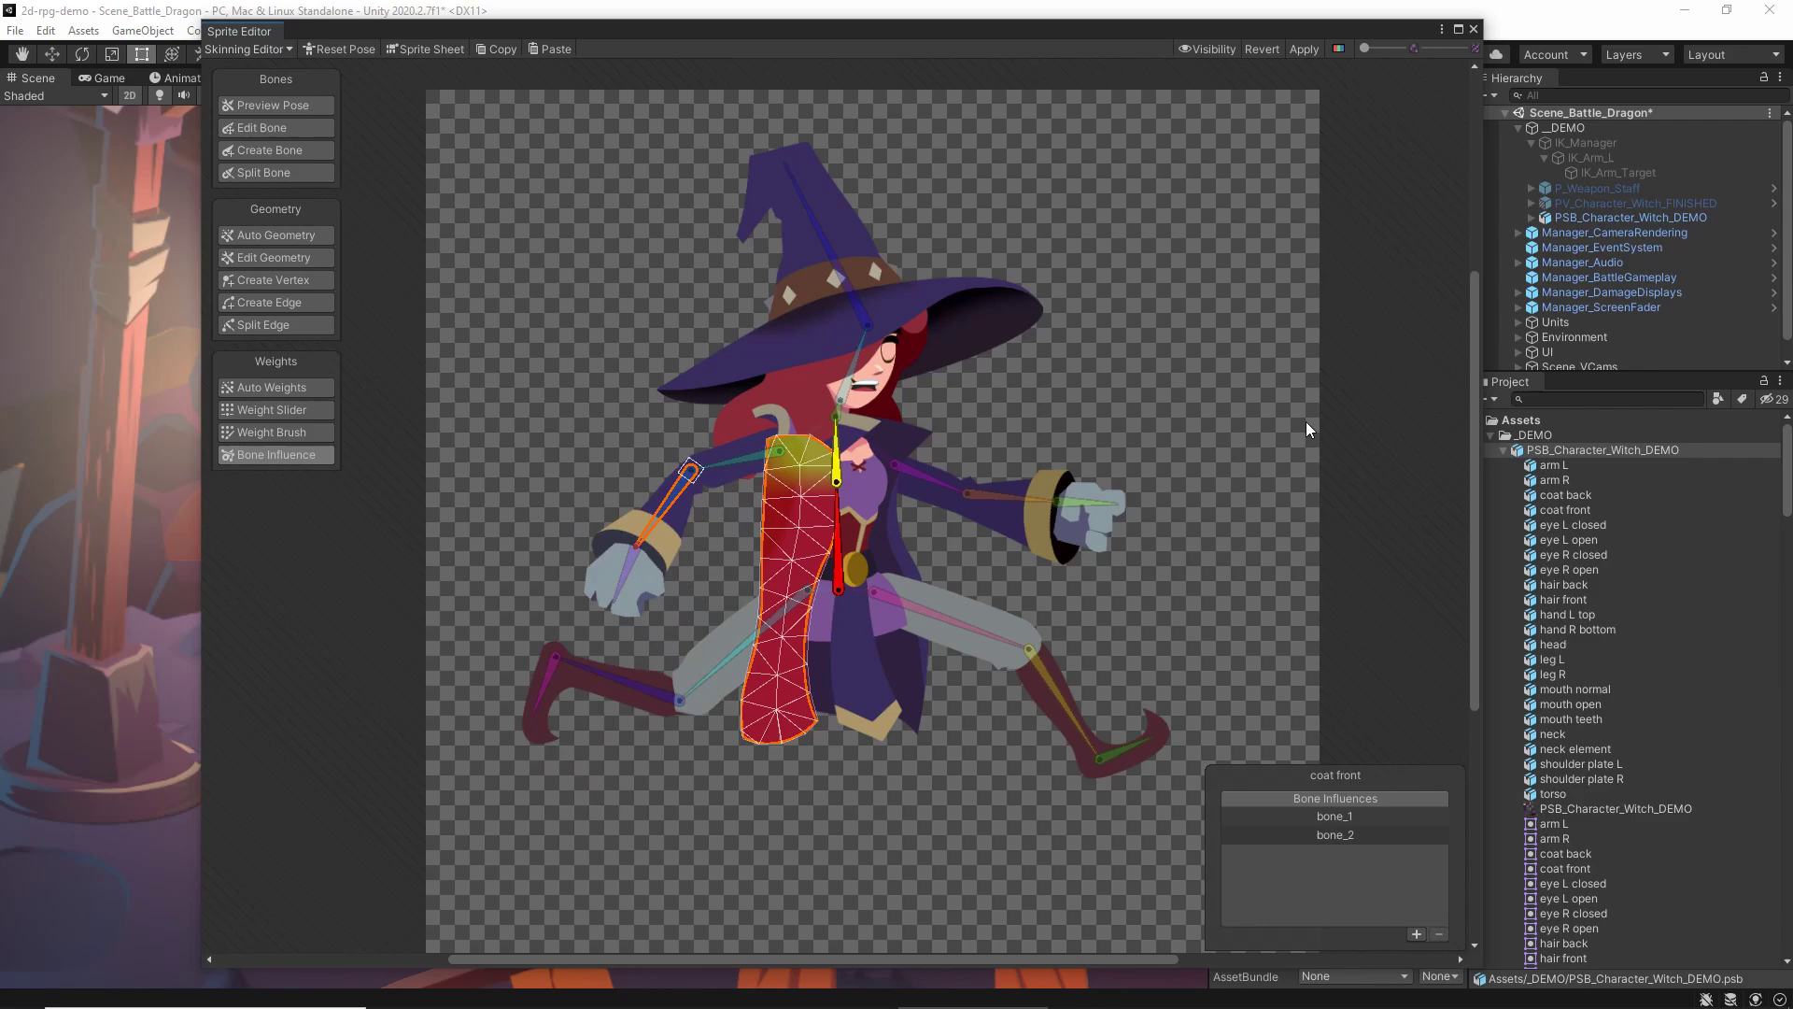
click(1233, 422)
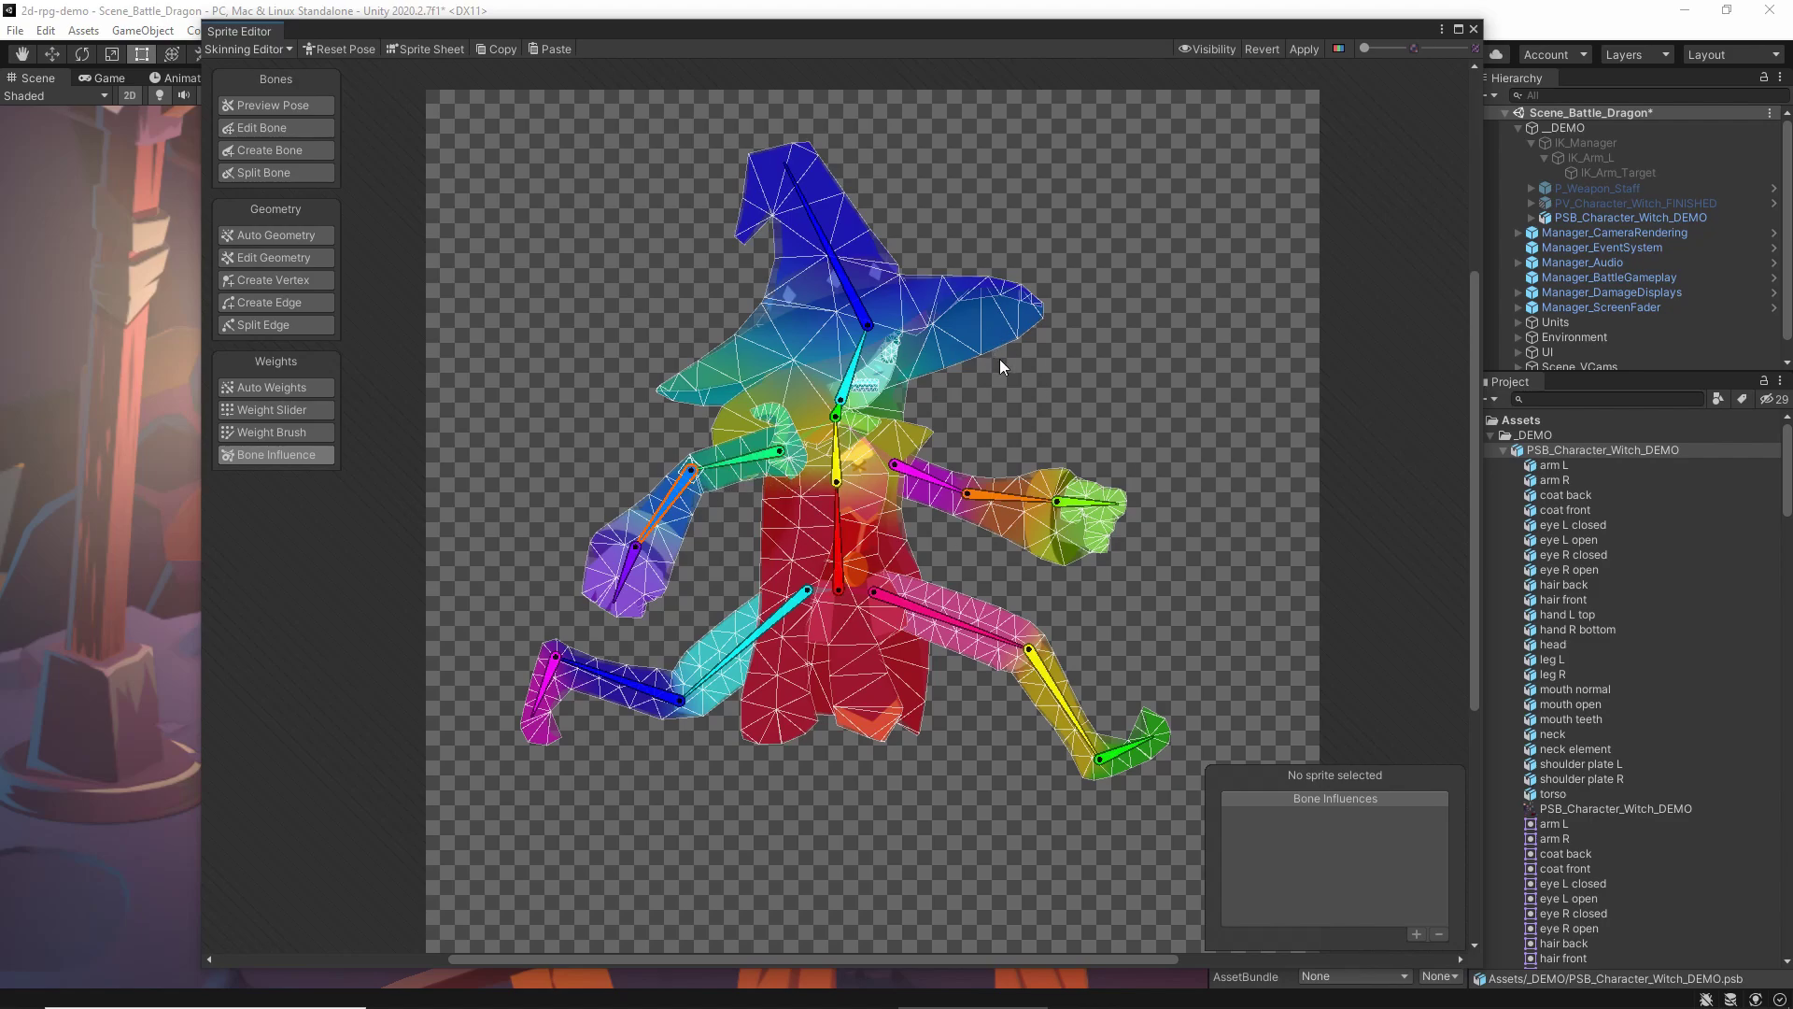
middle_drag(968, 224, 985, 355)
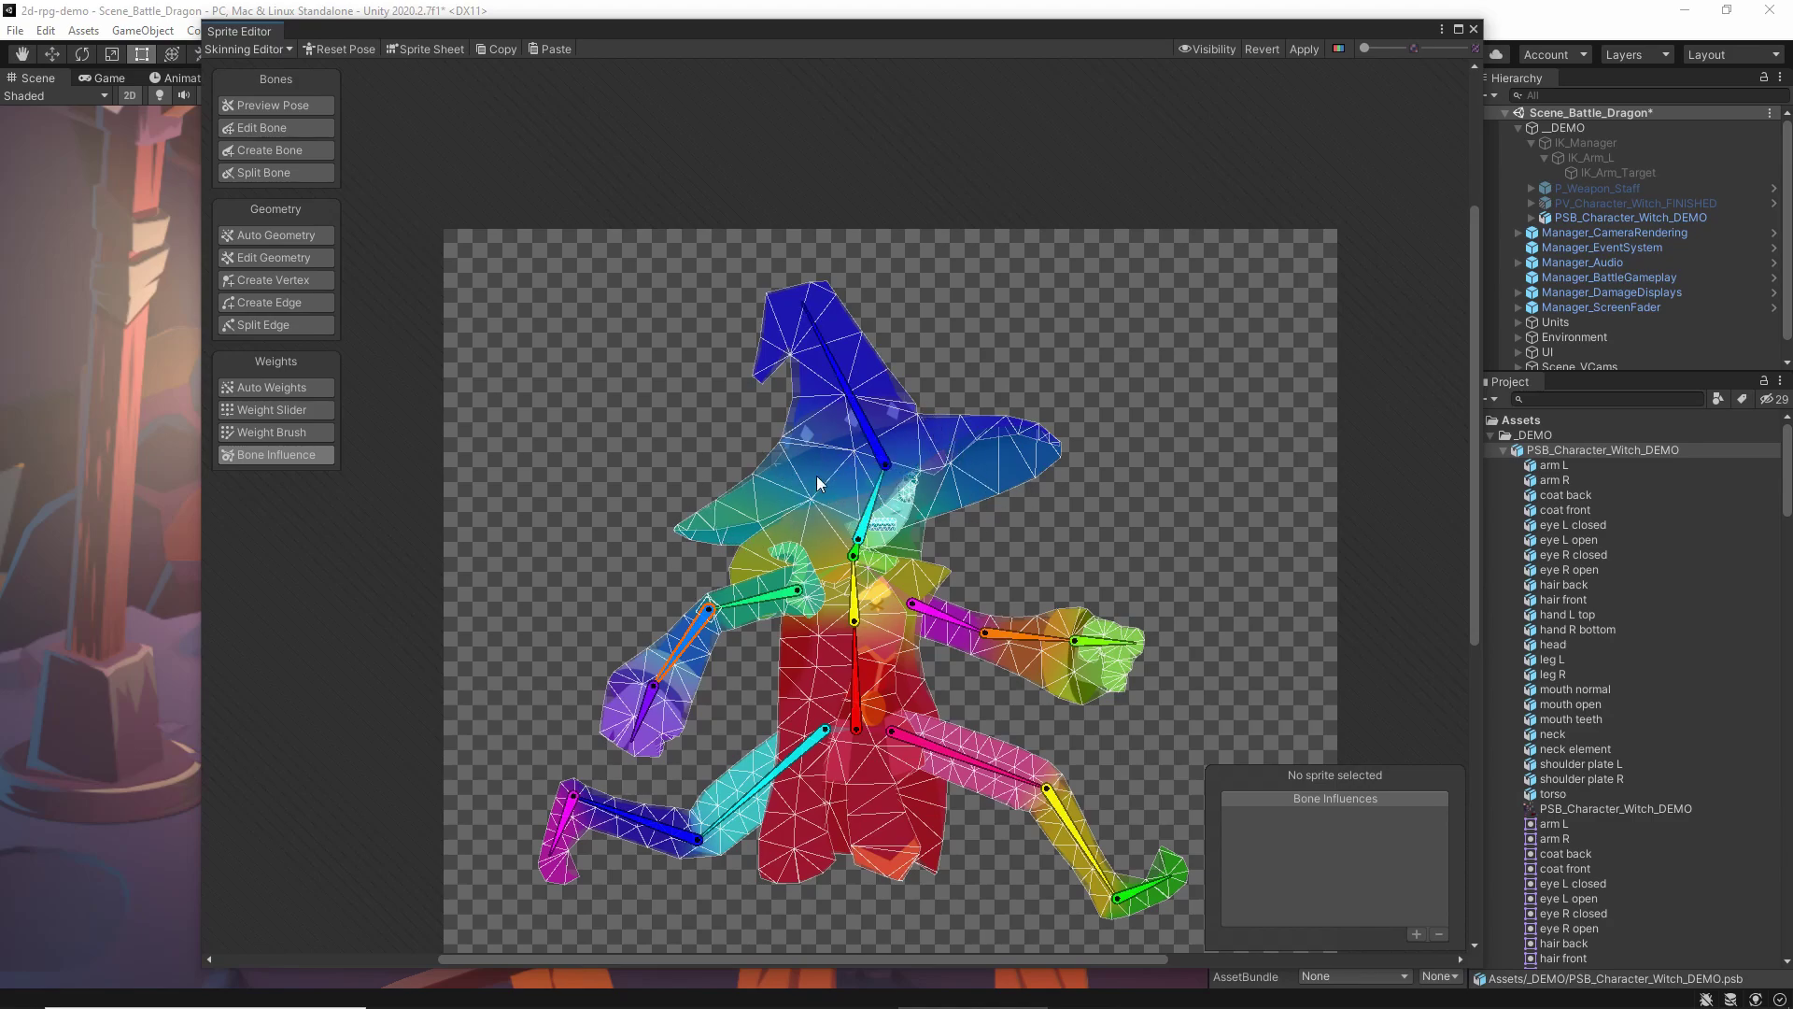
scroll(904, 465, up, 5)
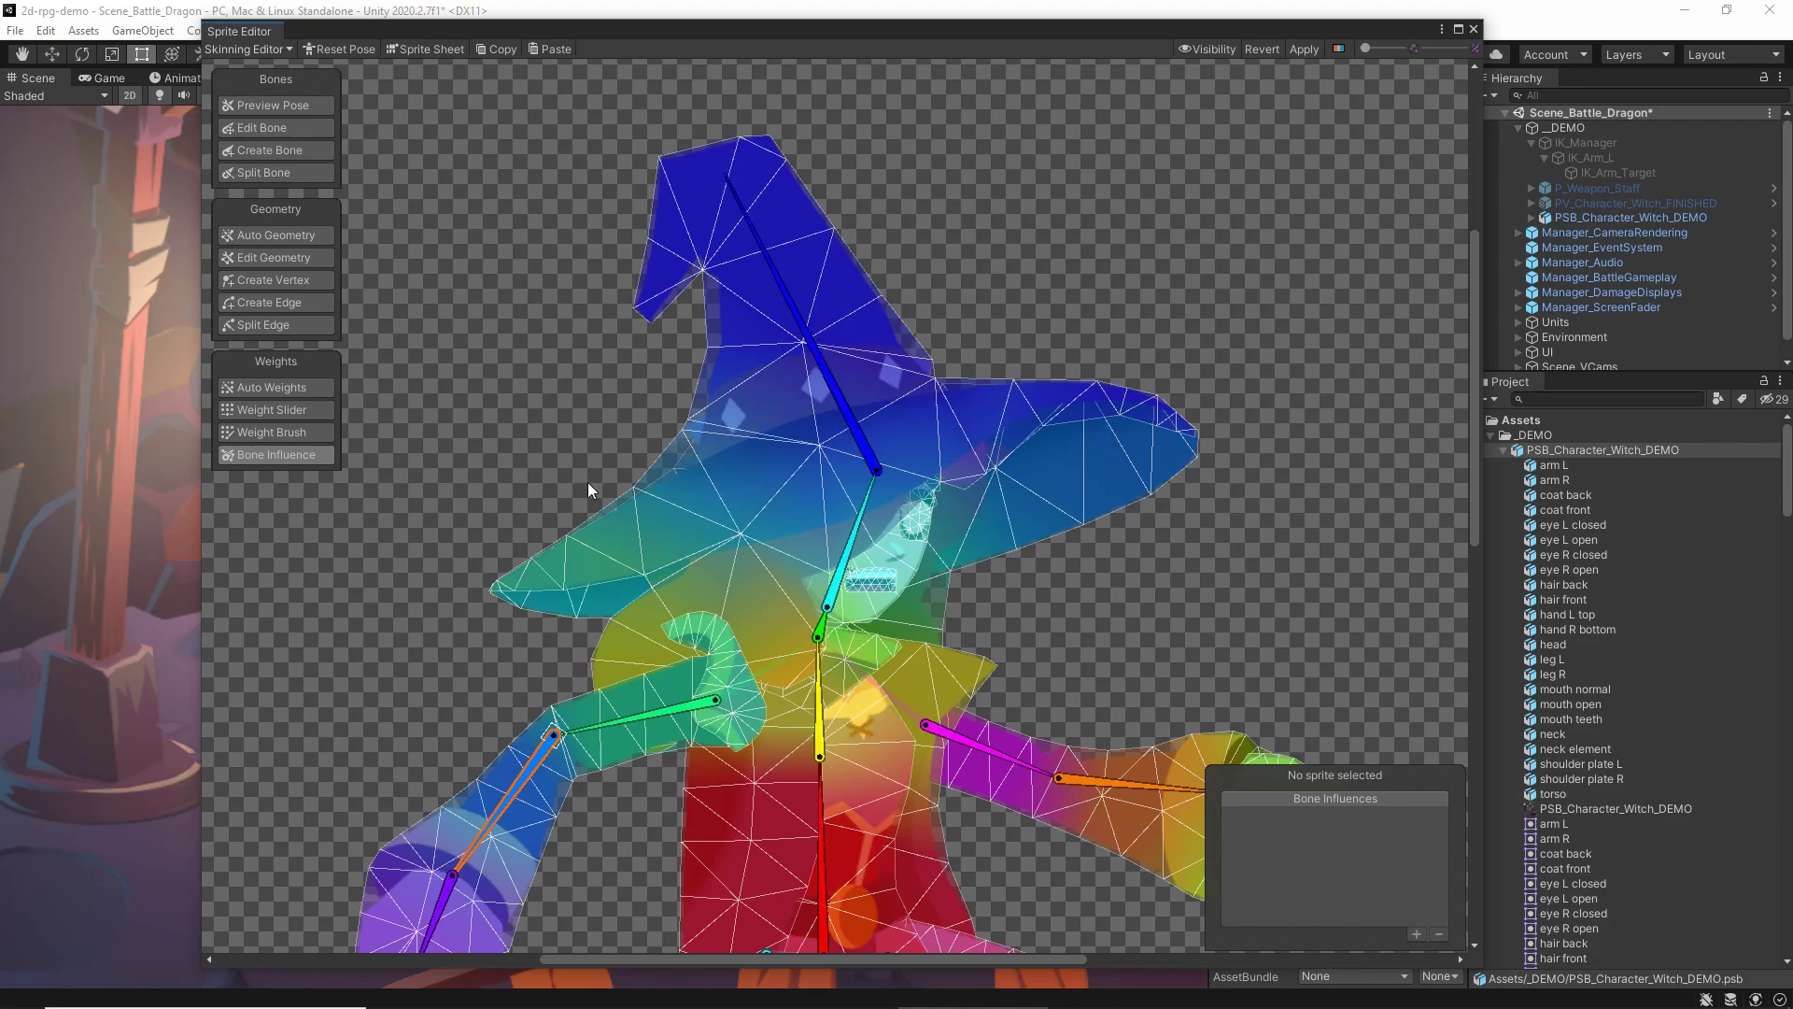
drag(815, 329, 845, 308)
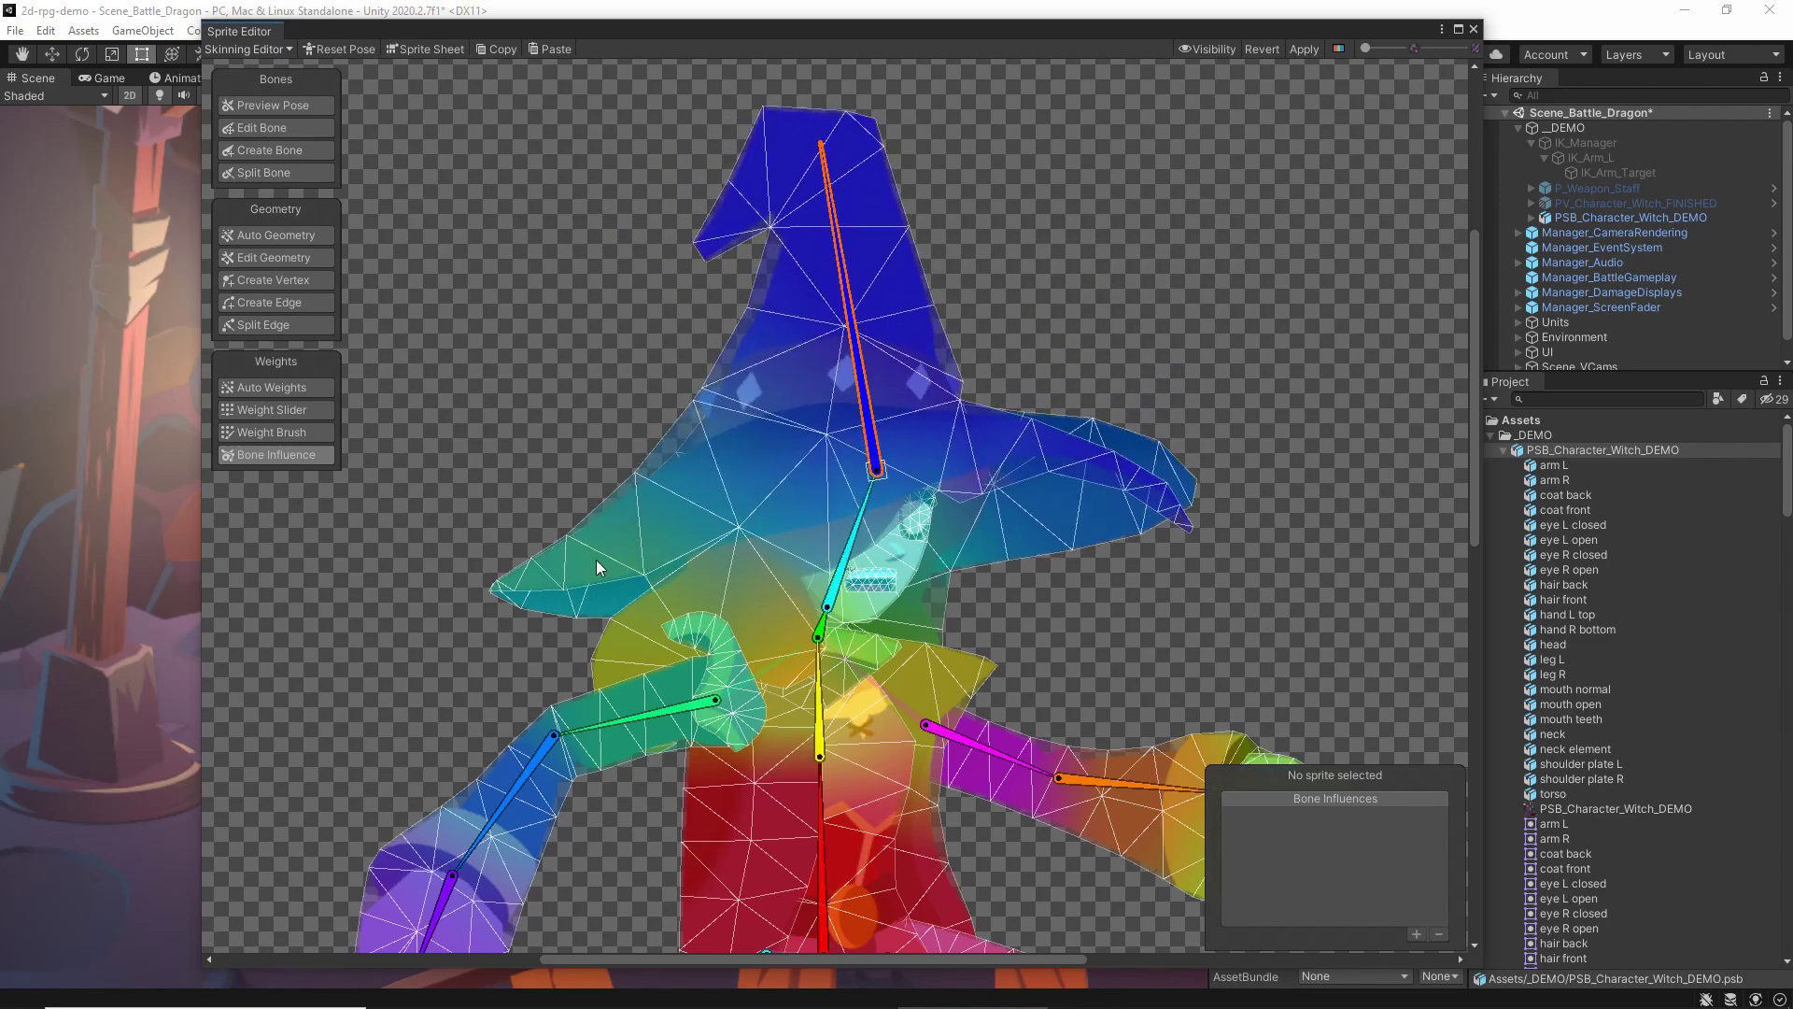
mouse_move(854, 383)
mouse_down()
mouse_move(794, 401)
mouse_move(882, 378)
mouse_move(767, 425)
mouse_move(741, 373)
mouse_move(876, 341)
mouse_move(738, 374)
mouse_move(844, 388)
mouse_up()
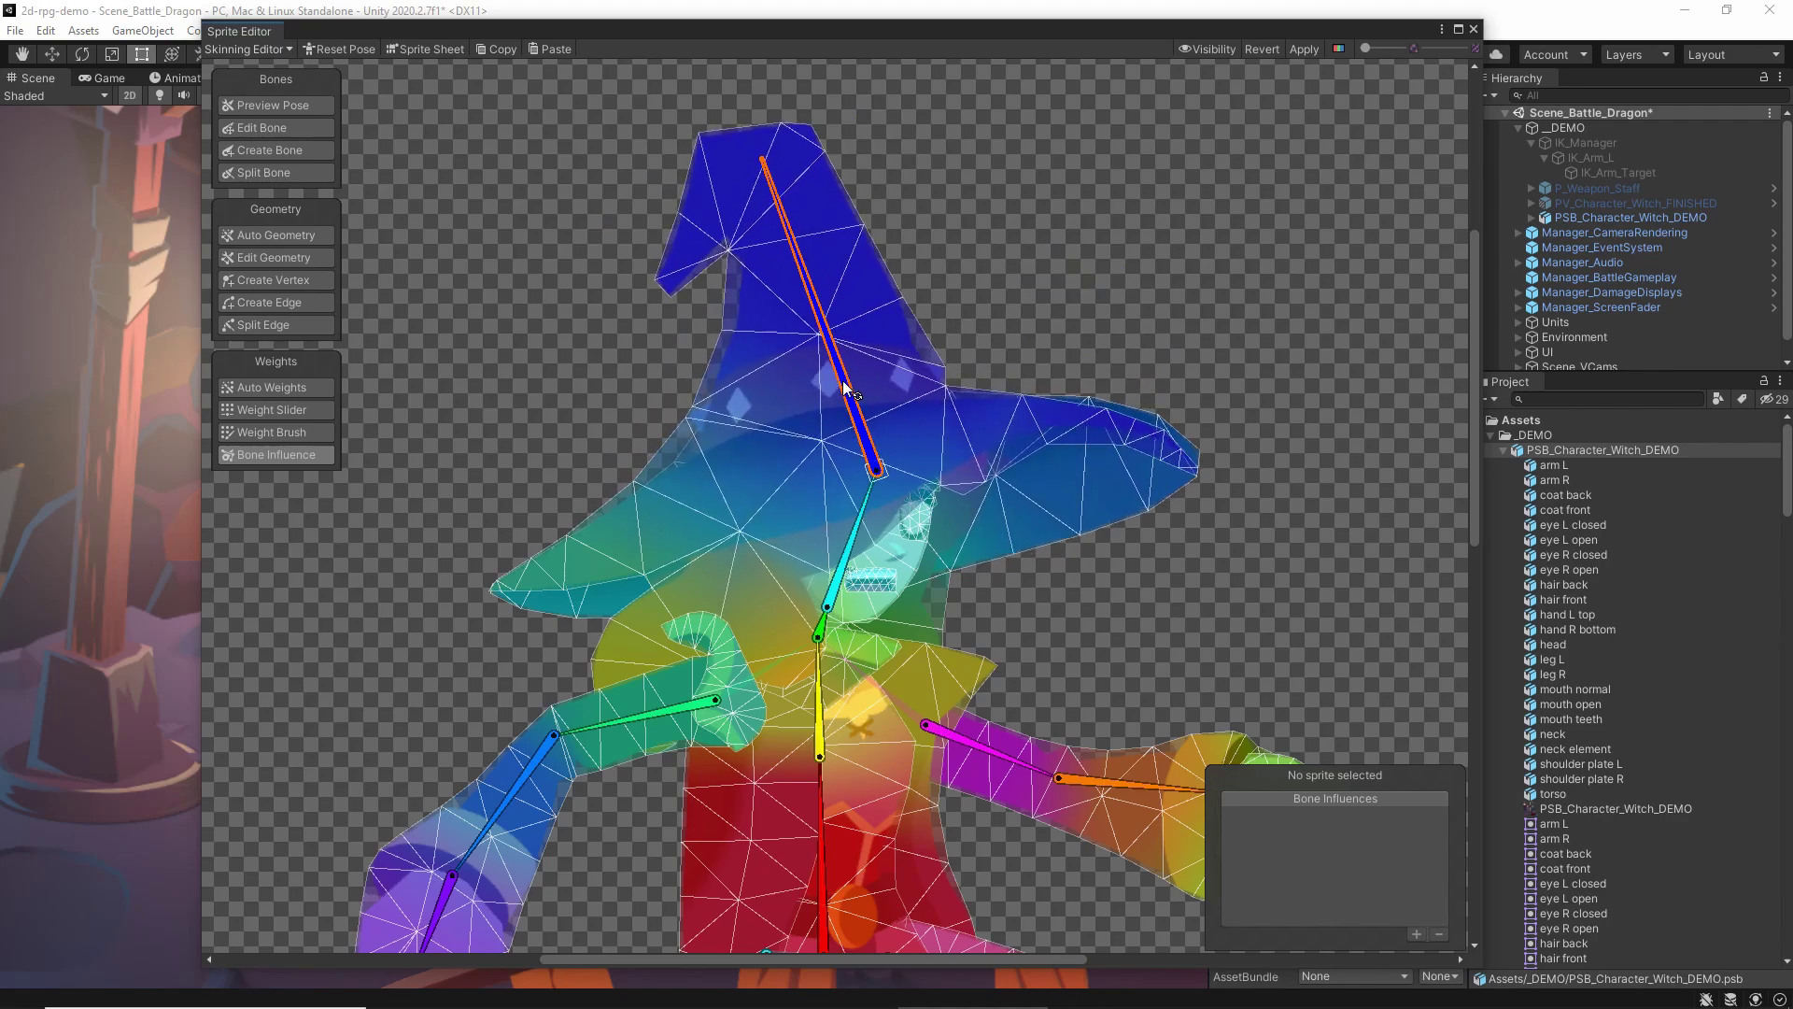
Paint bone_4 weights onto the brim of the front hat sprite with the Weight Brush in Add And Subtract mode
click(843, 557)
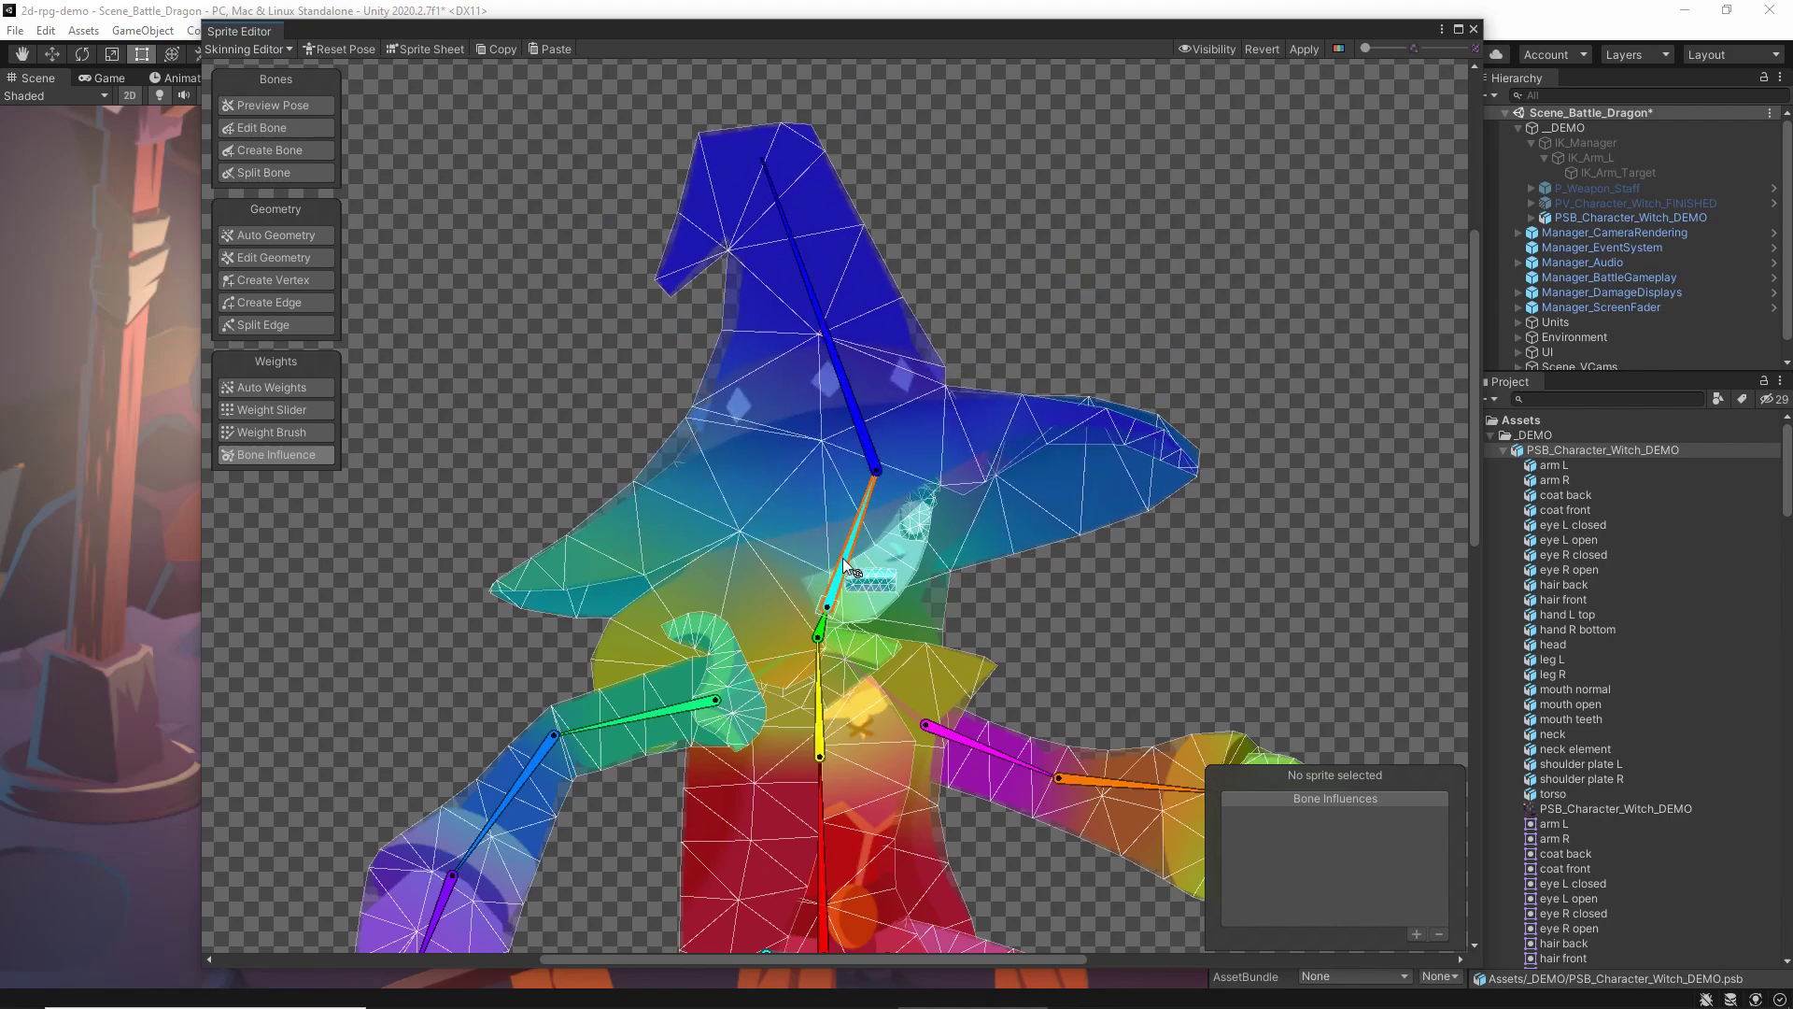
click(271, 435)
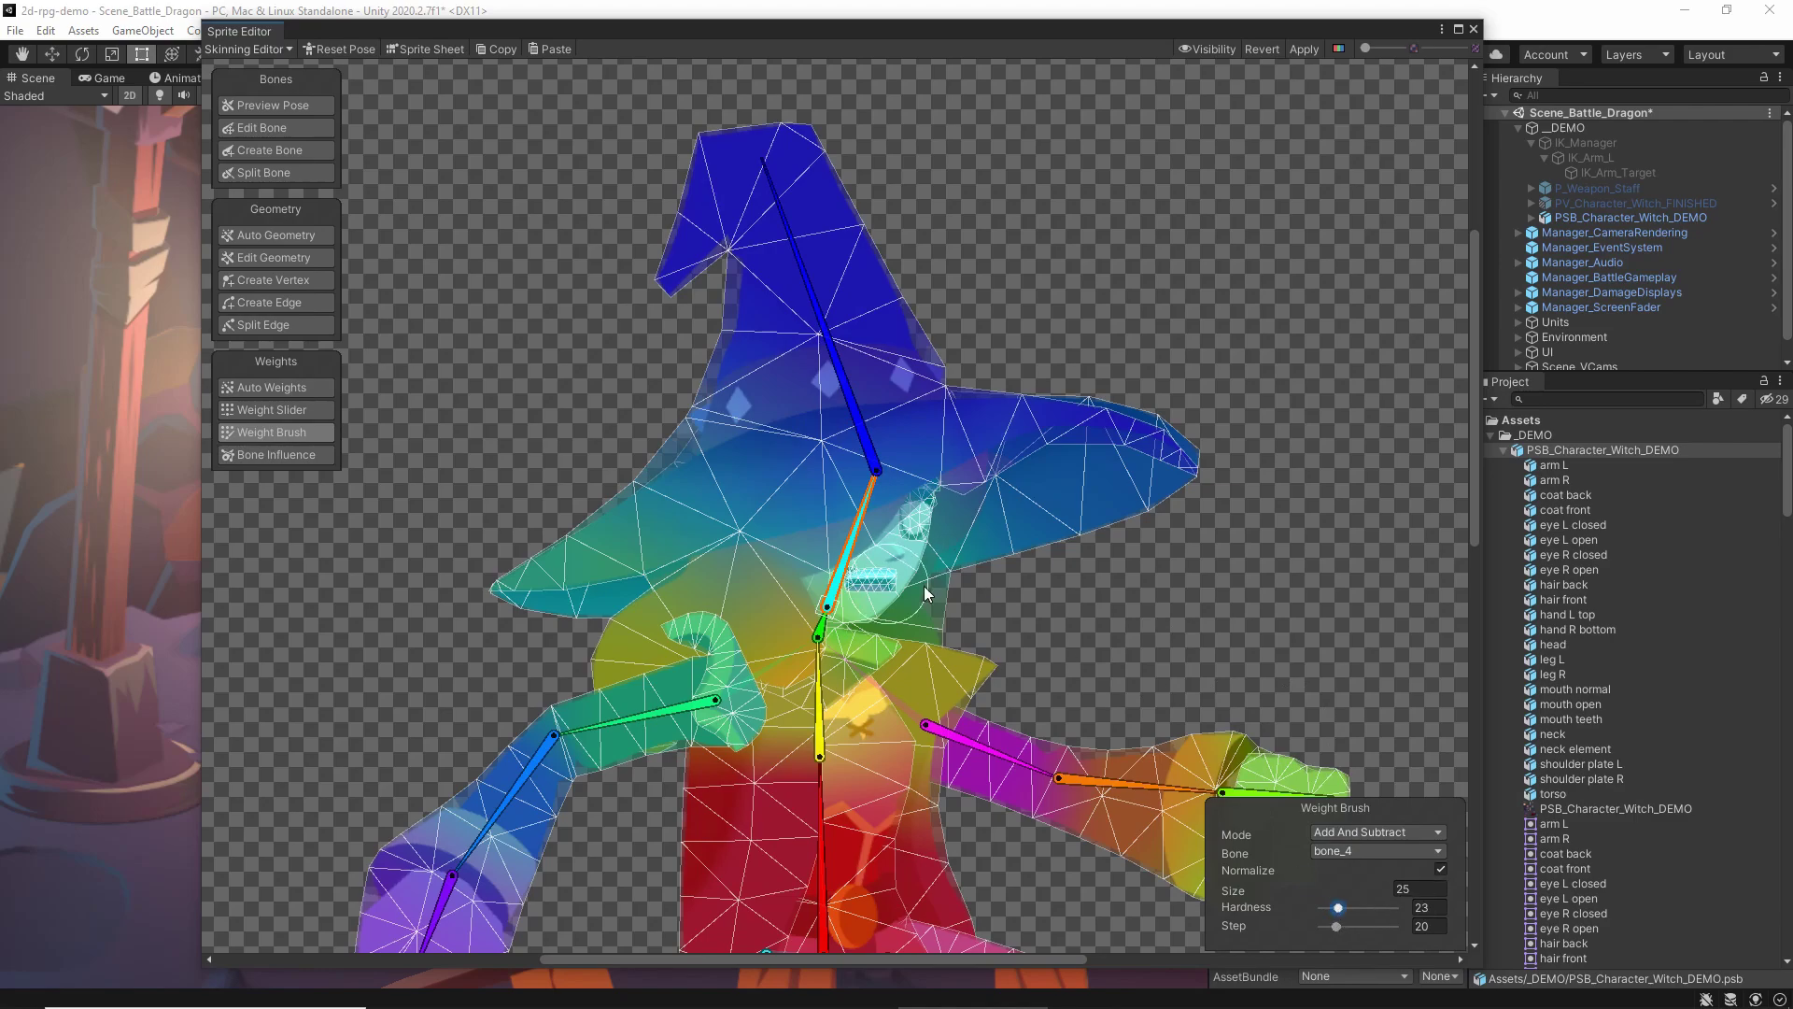
click(1045, 493)
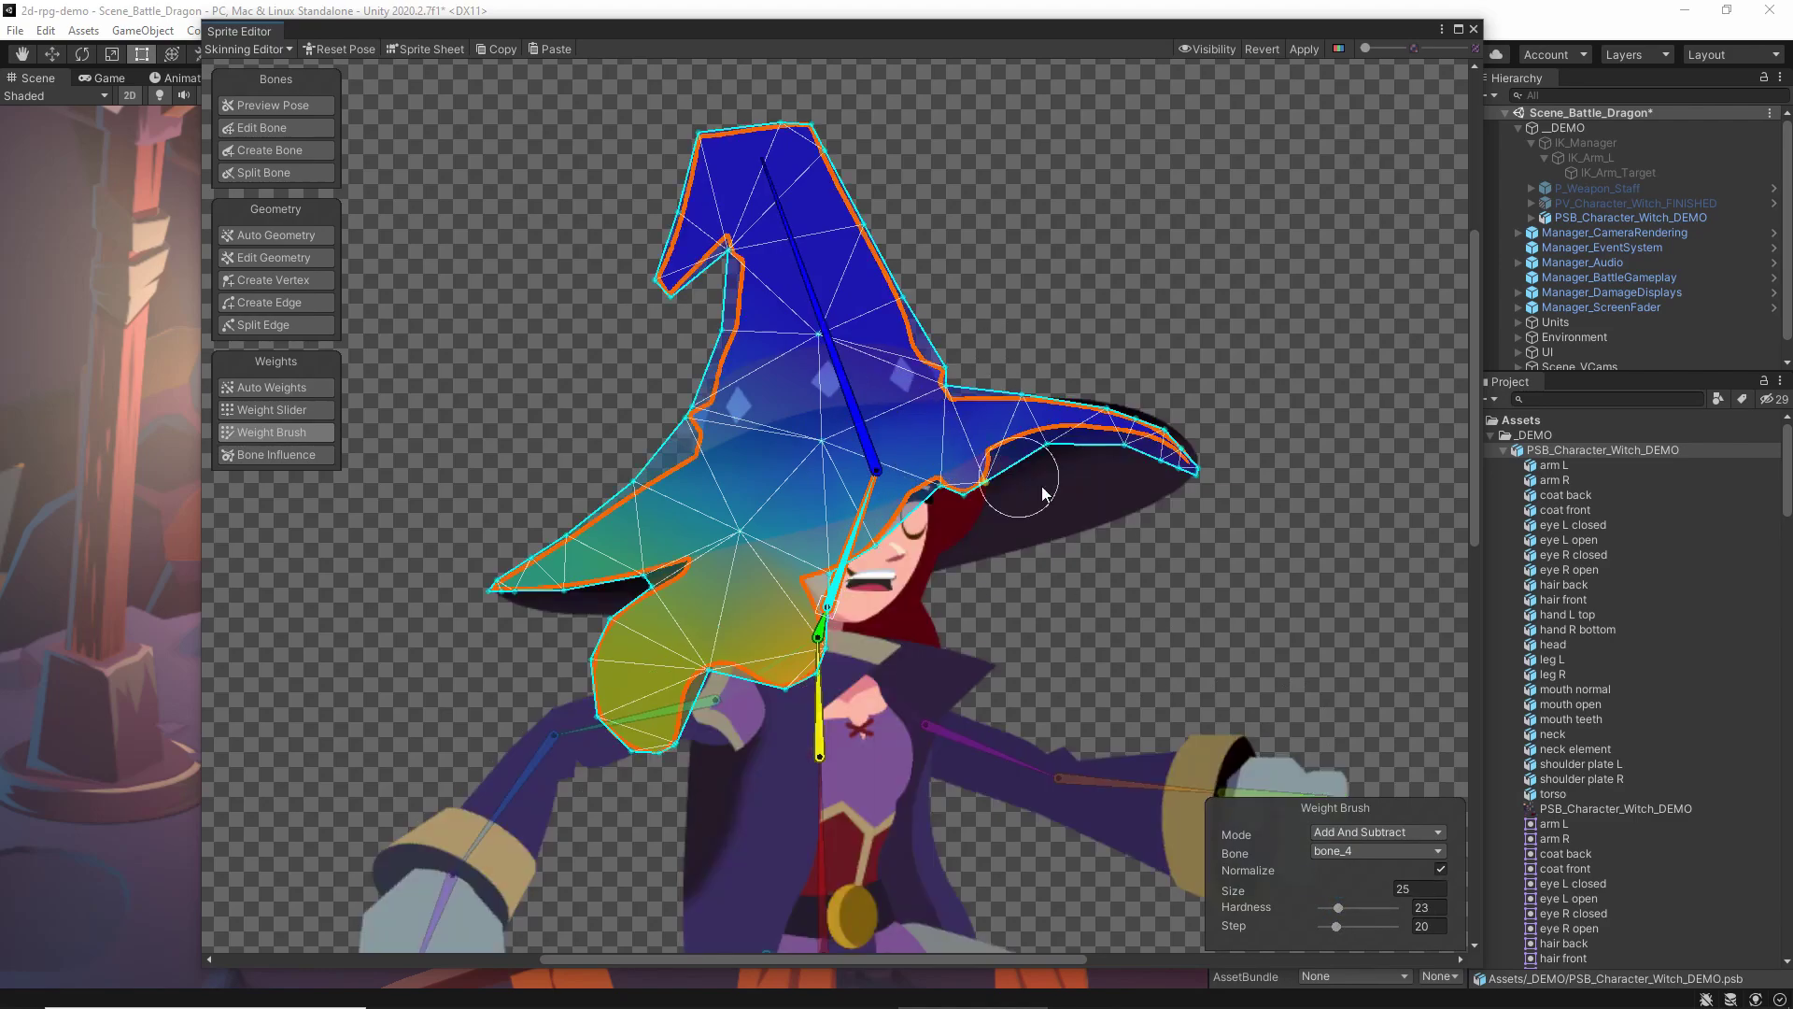
mouse_move(1064, 432)
mouse_down()
mouse_move(1125, 442)
mouse_move(1124, 418)
mouse_up()
drag(858, 421, 818, 419)
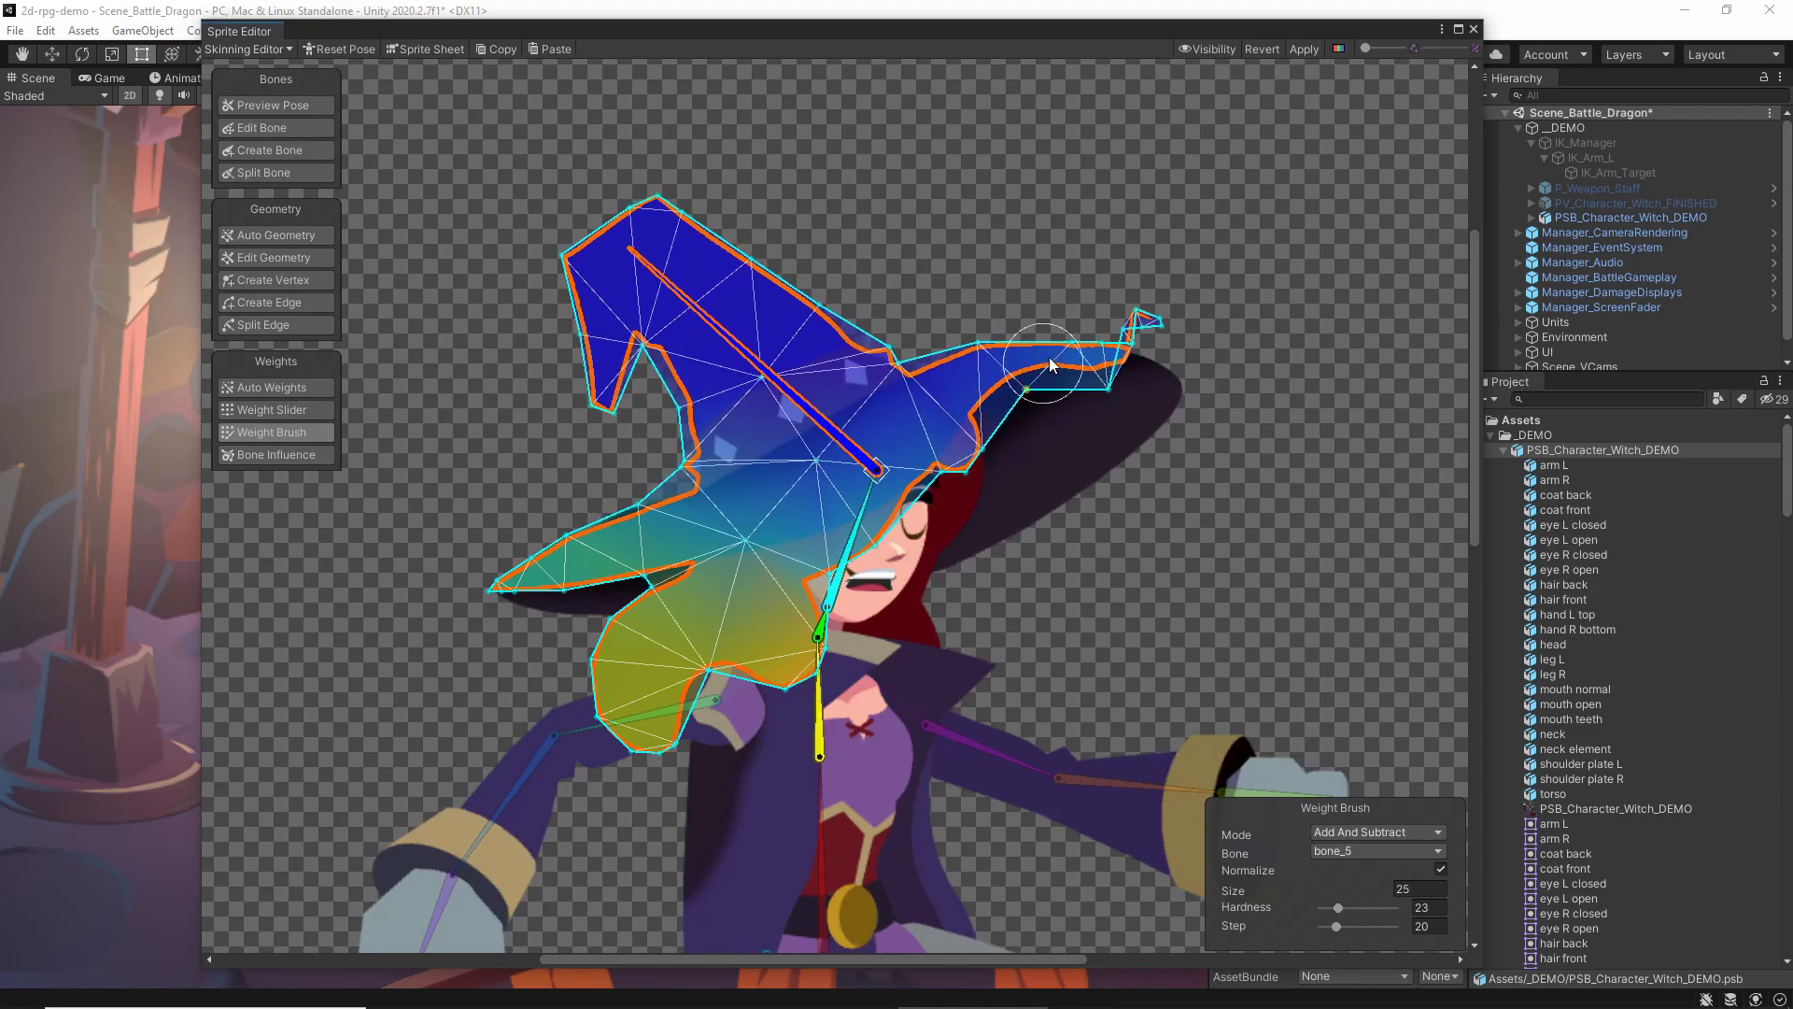
mouse_move(1084, 369)
mouse_down()
mouse_move(1167, 353)
mouse_move(1114, 292)
mouse_up()
click(844, 540)
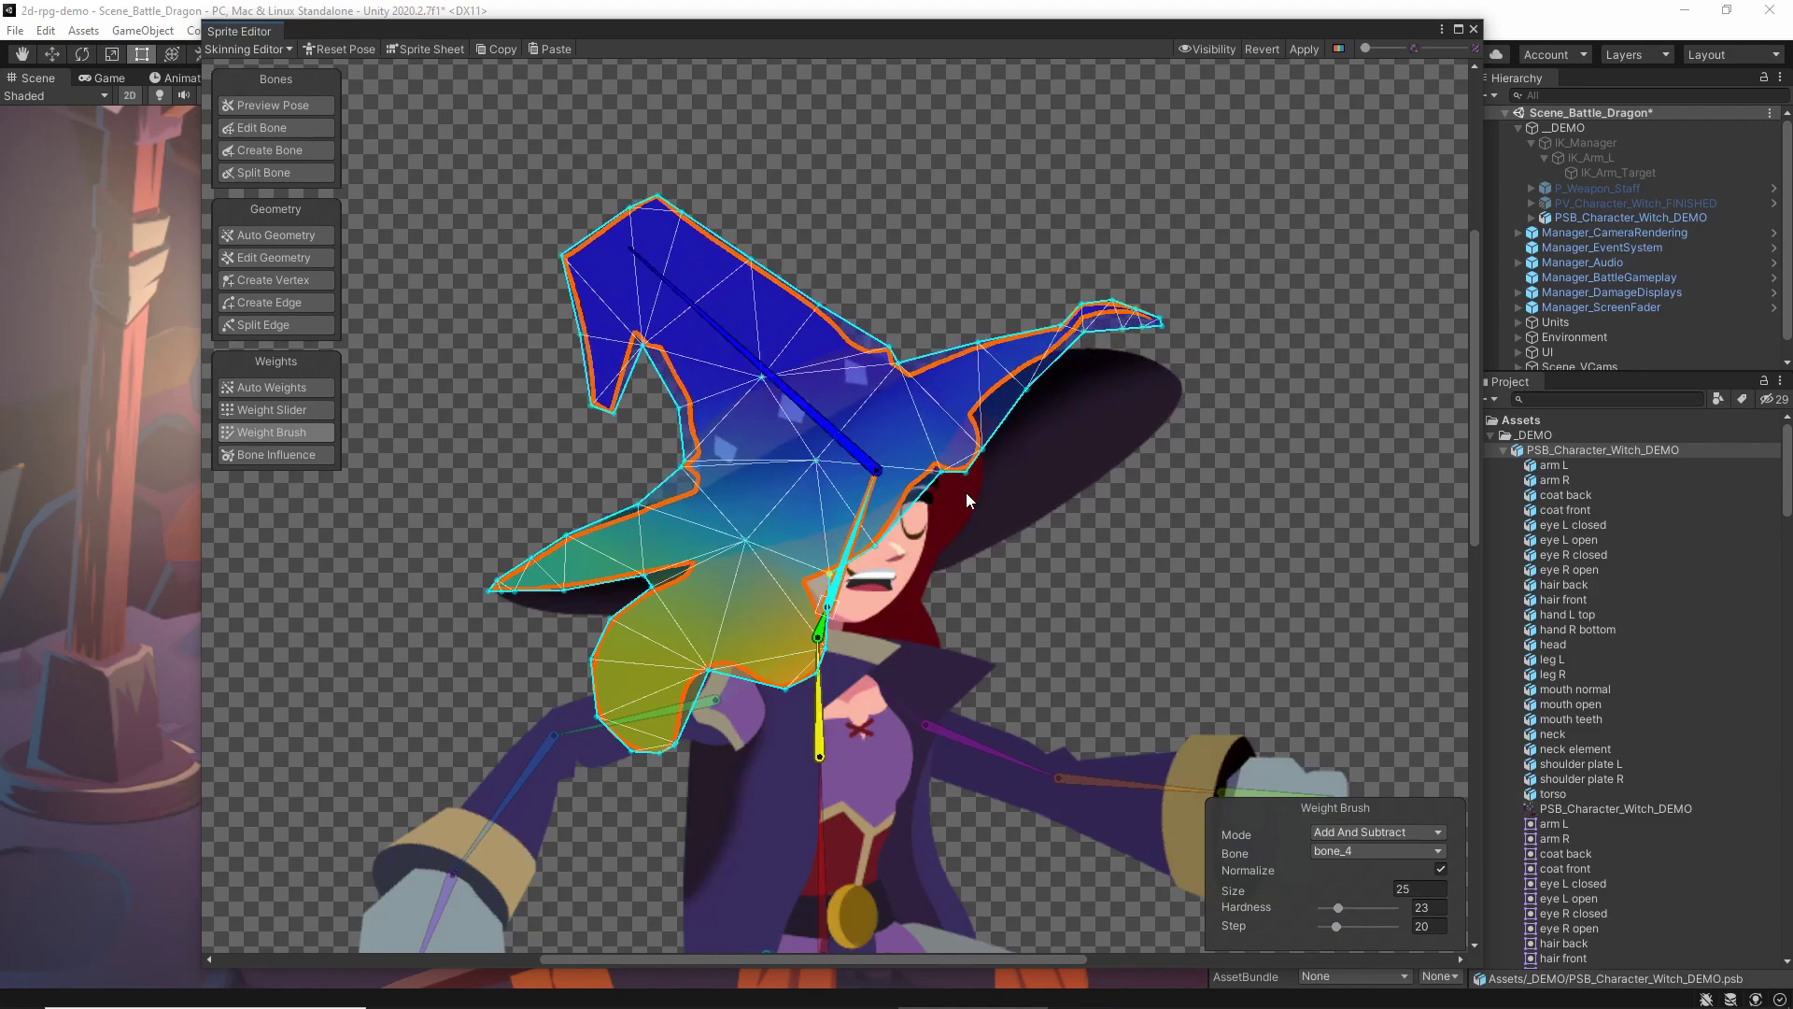
mouse_move(966, 492)
mouse_down()
mouse_move(1113, 328)
mouse_move(1188, 364)
mouse_move(934, 439)
mouse_up()
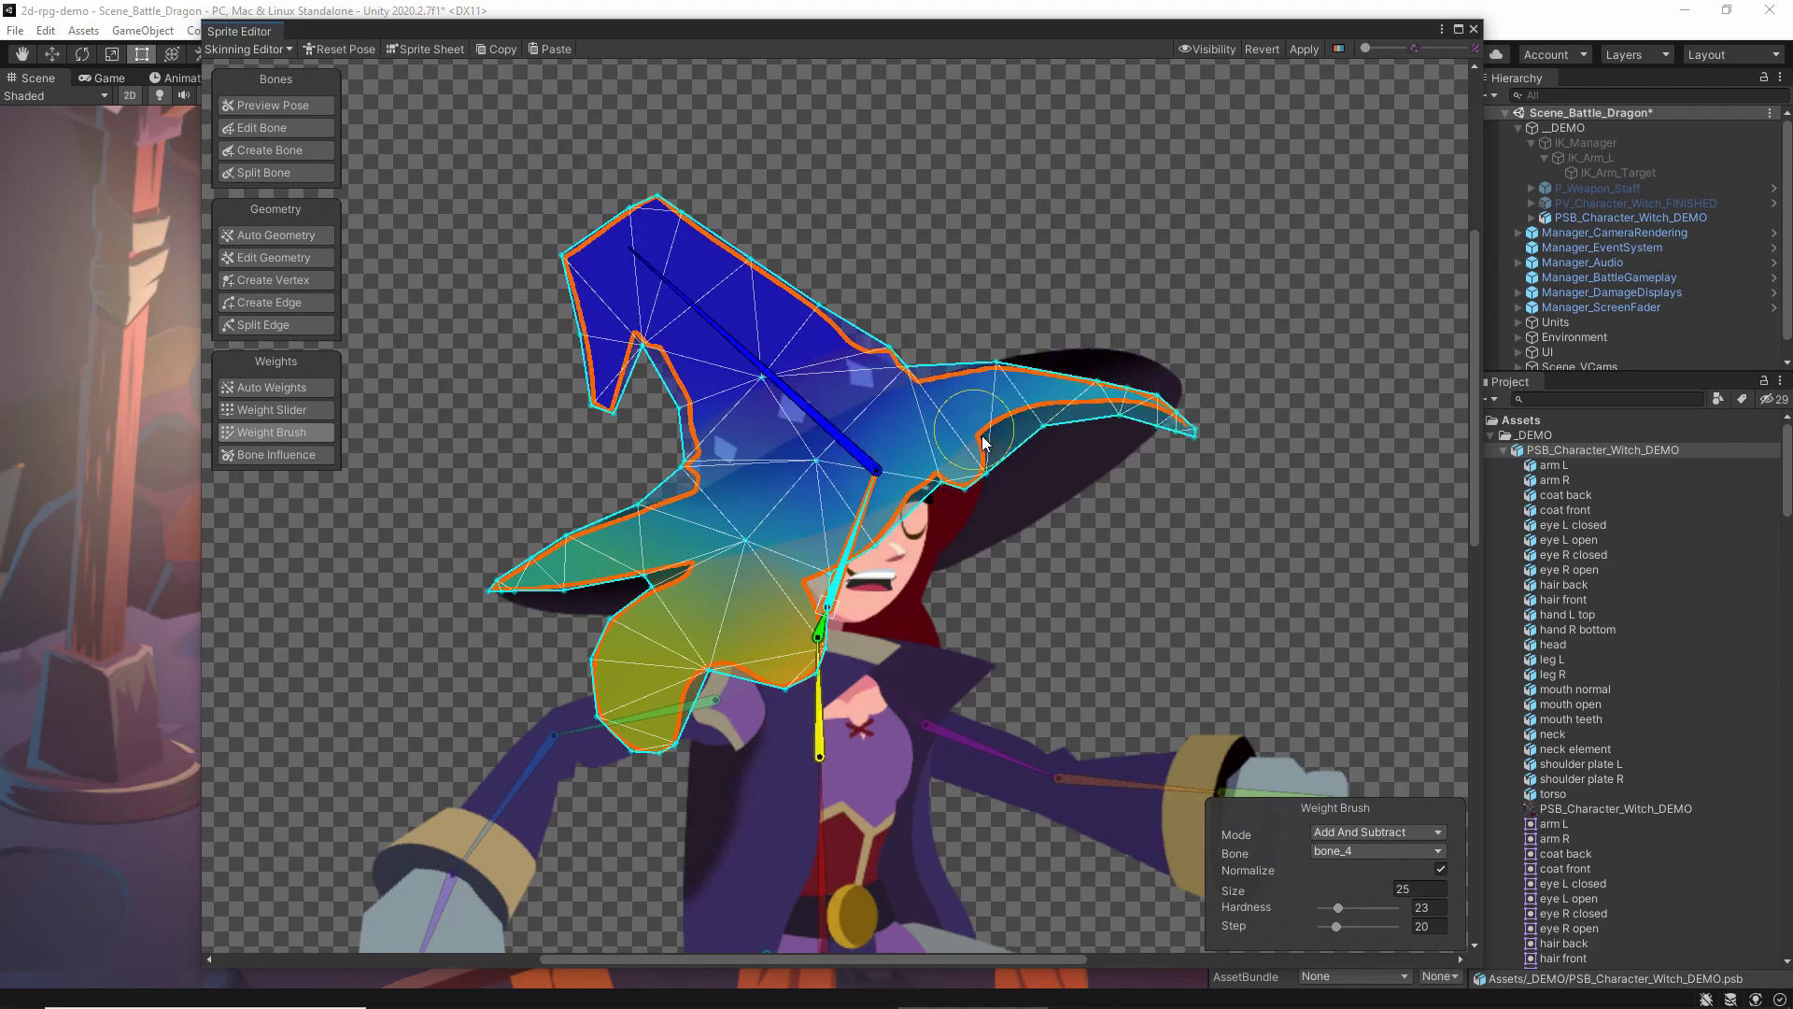
Tilt the hat bone forward and paint bone_4 weights onto the brim of the back hat sprite
drag(783, 399, 899, 357)
click(869, 513)
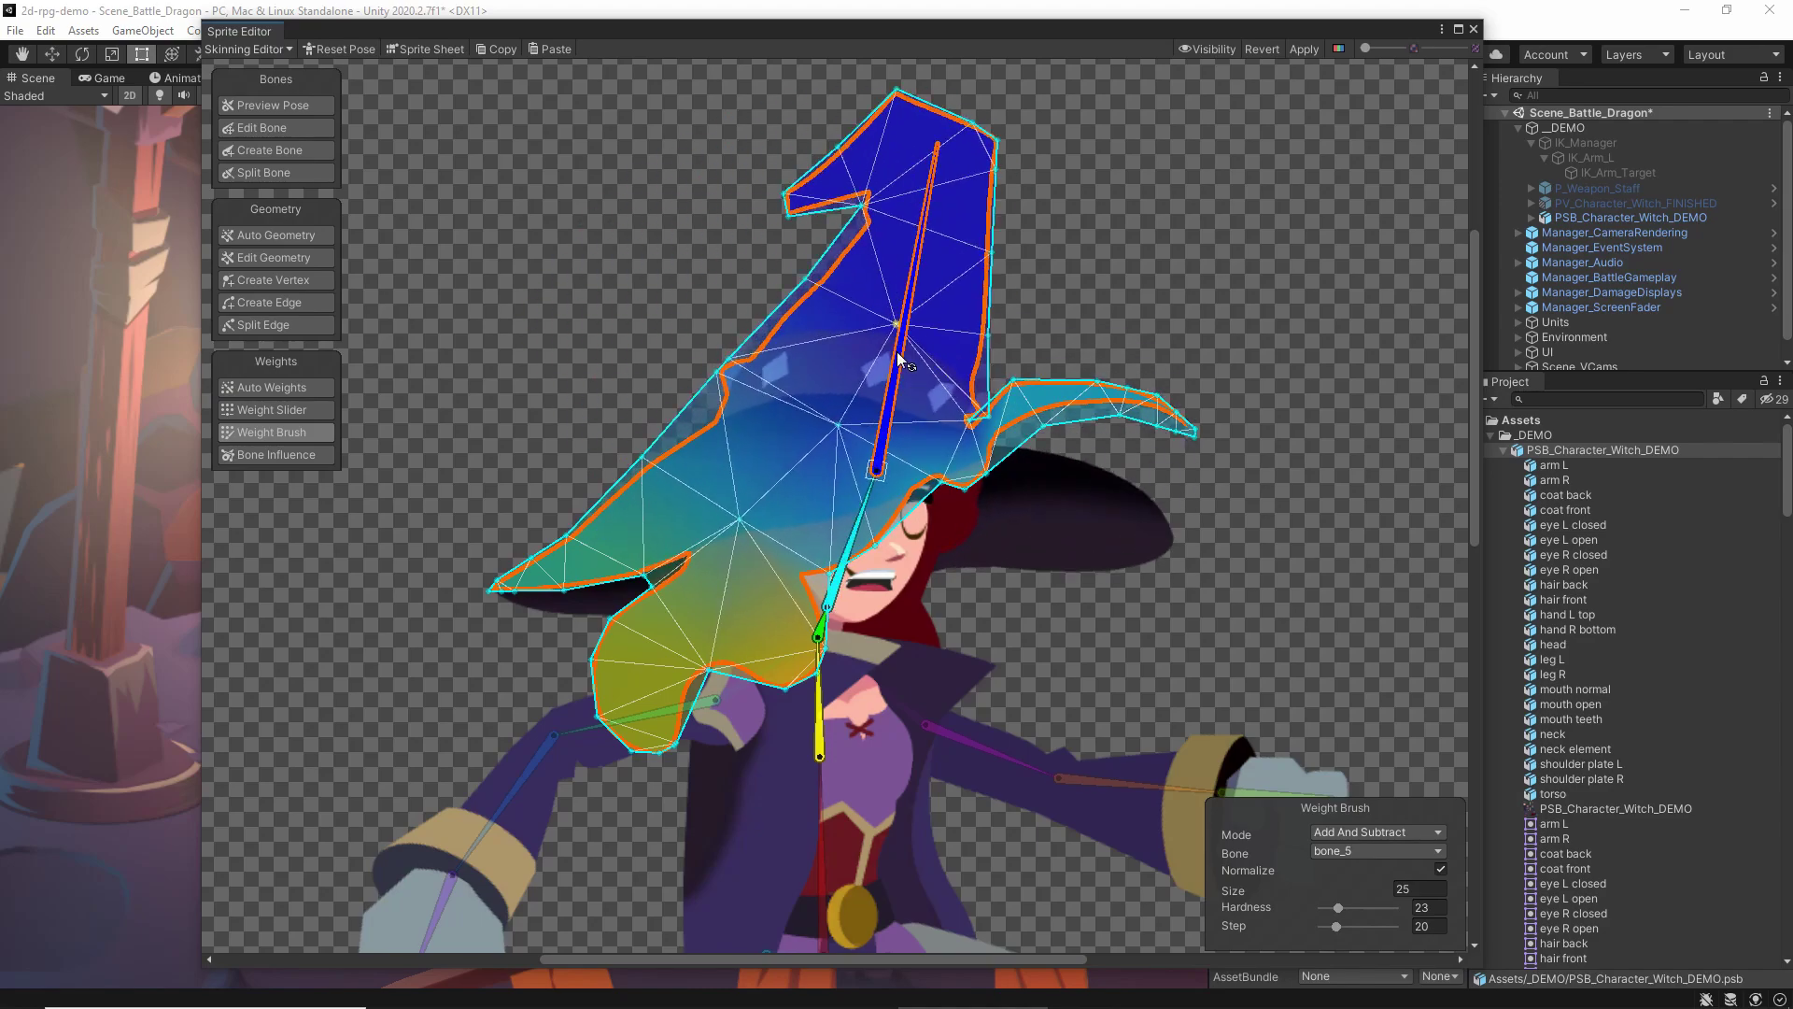
double_click(1109, 540)
click(863, 512)
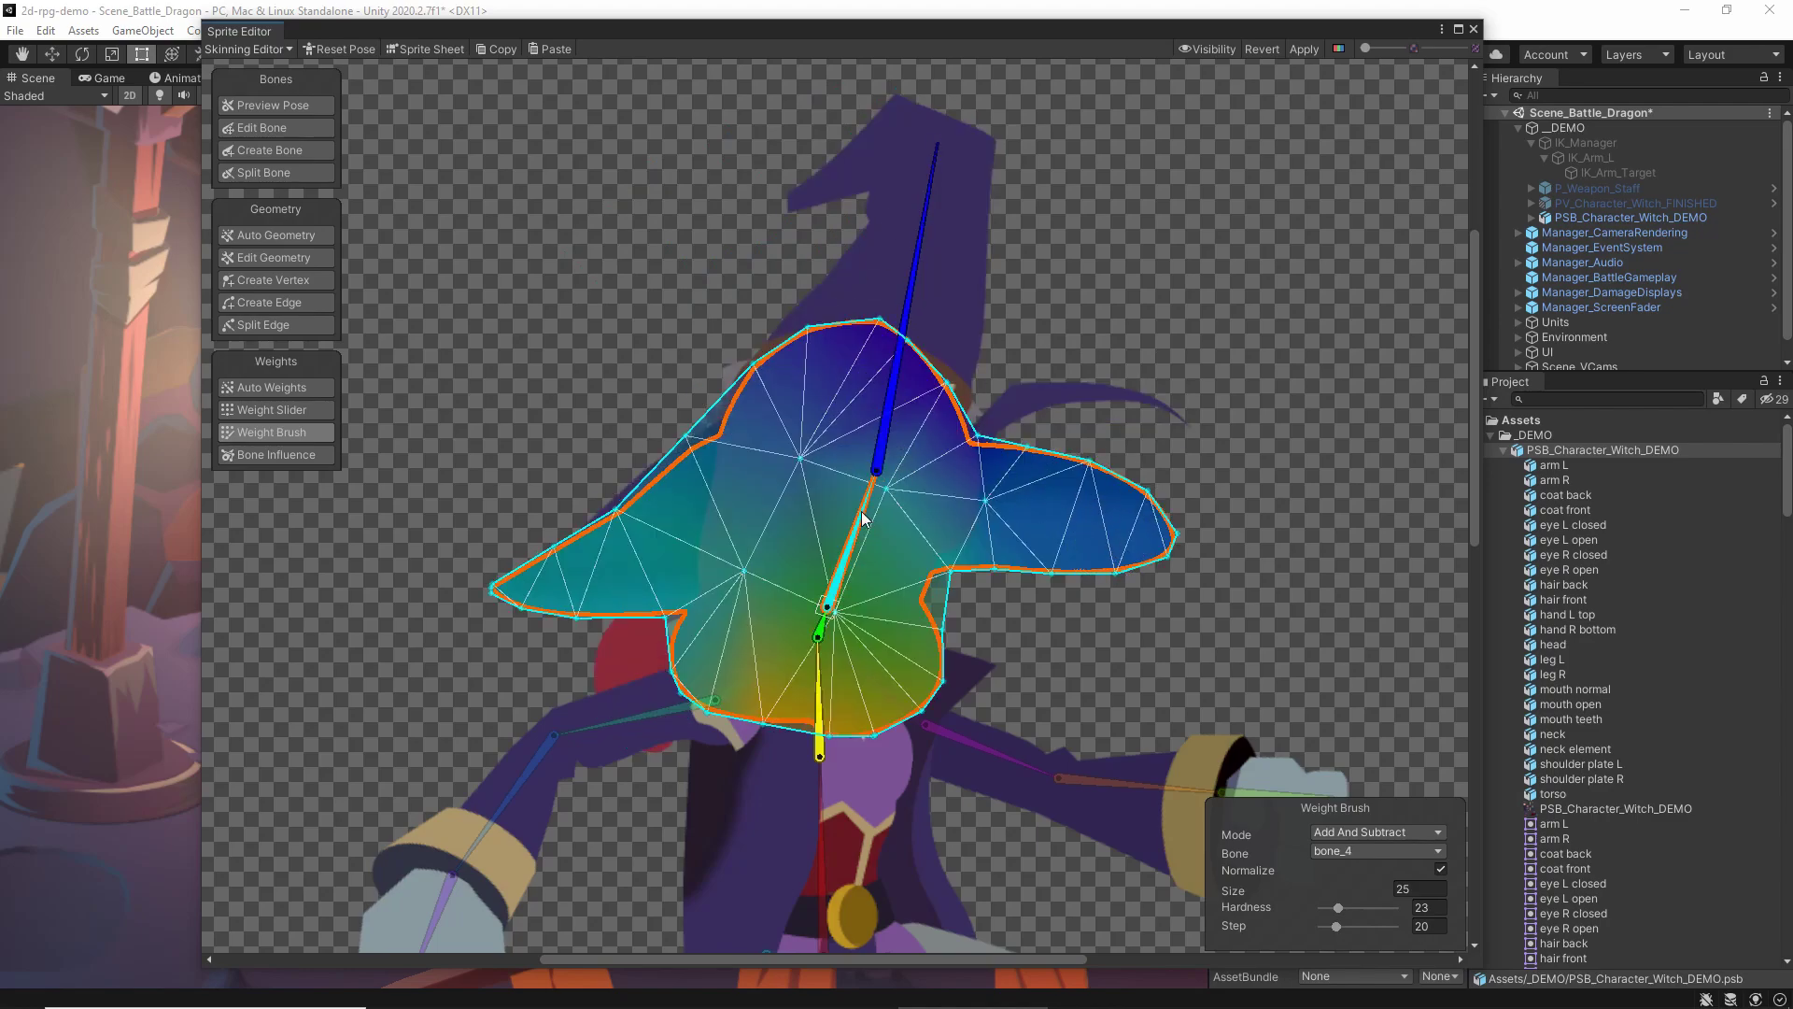
mouse_move(1143, 541)
mouse_down()
mouse_move(1087, 516)
mouse_move(1162, 539)
mouse_move(1049, 426)
mouse_move(1063, 531)
mouse_up()
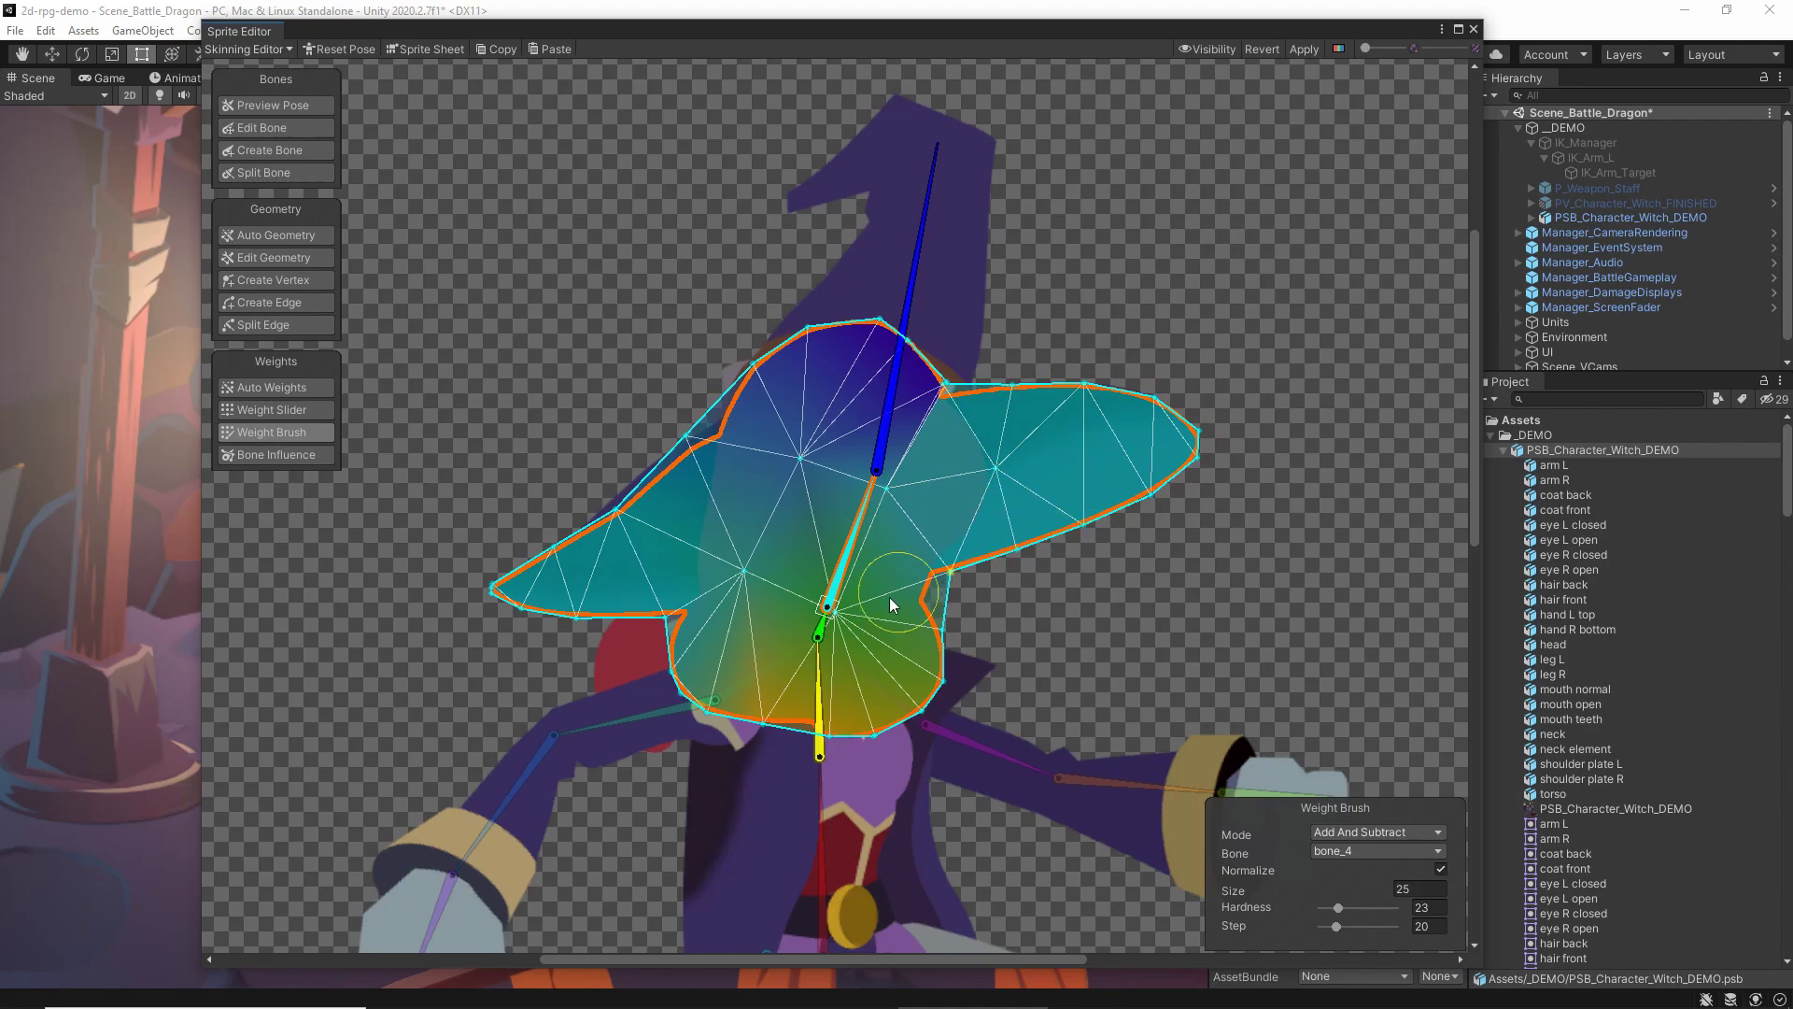
Test the repainted weights by swinging the hat bone (bone_5) backward and raising arm L with a bent elbow
drag(909, 351, 763, 374)
click(1300, 441)
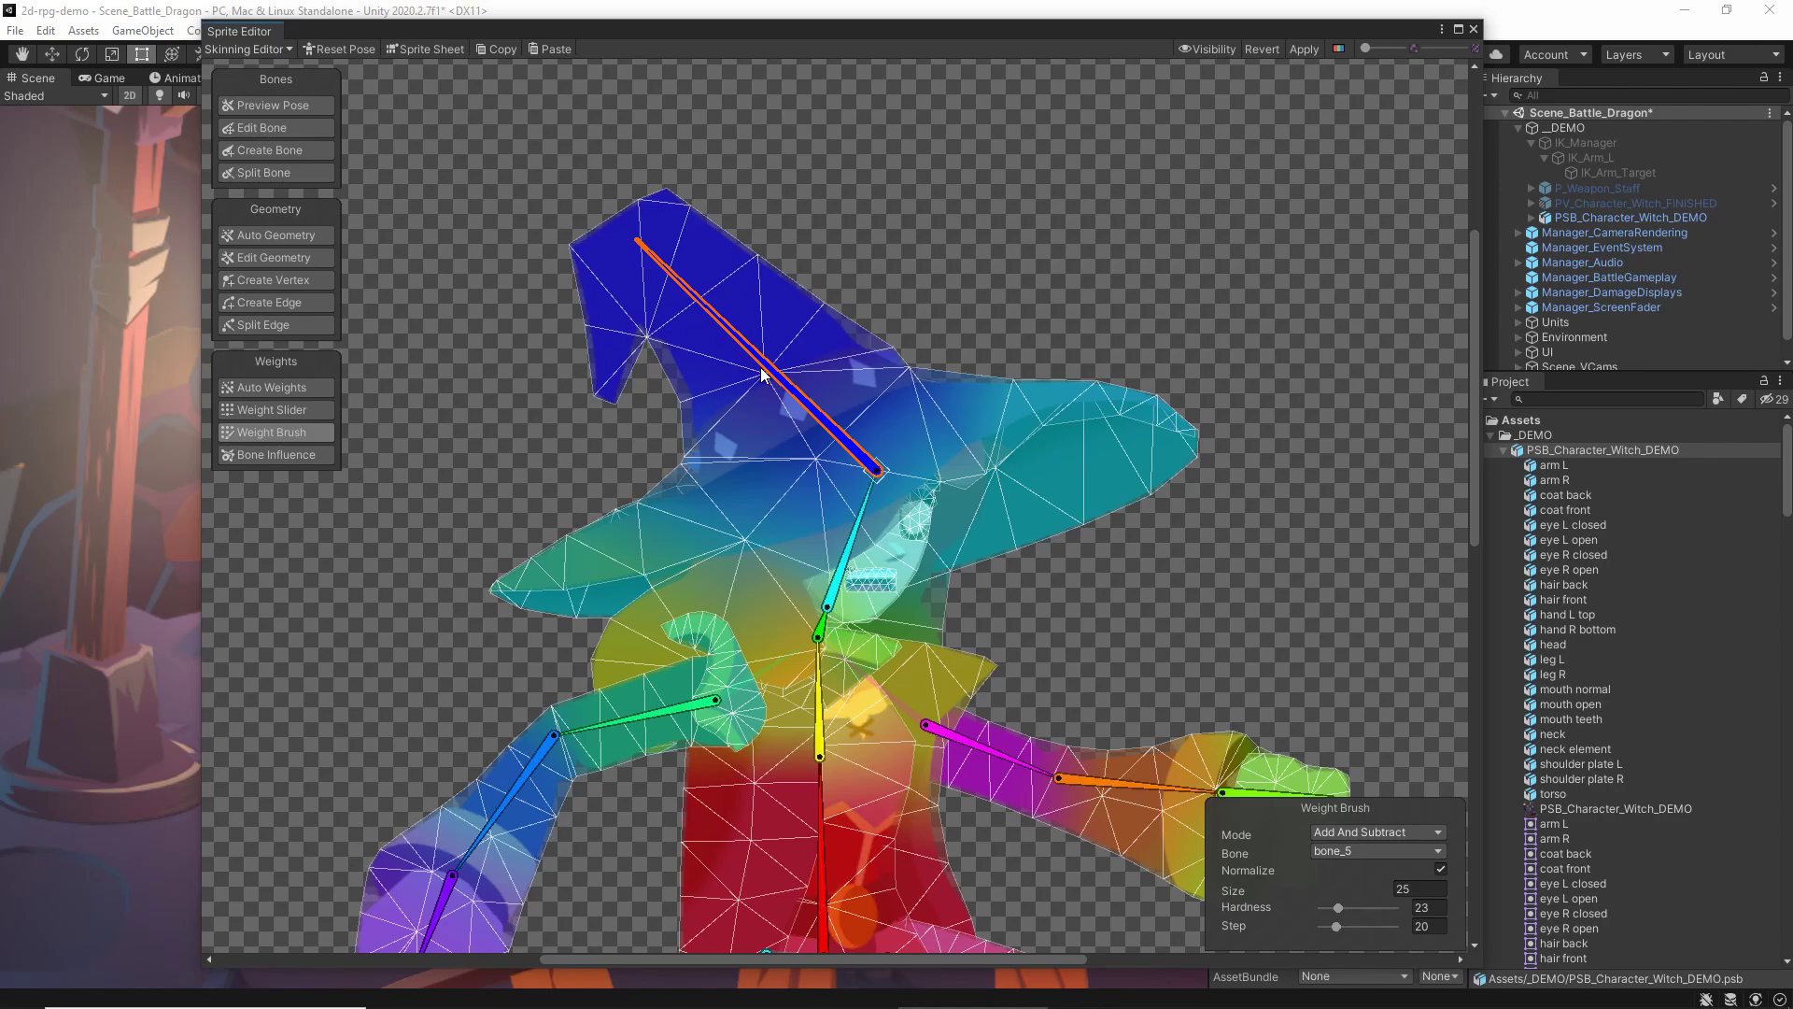
mouse_move(770, 371)
mouse_down()
mouse_move(830, 343)
mouse_move(789, 352)
mouse_move(821, 350)
mouse_move(775, 387)
mouse_move(791, 370)
mouse_up()
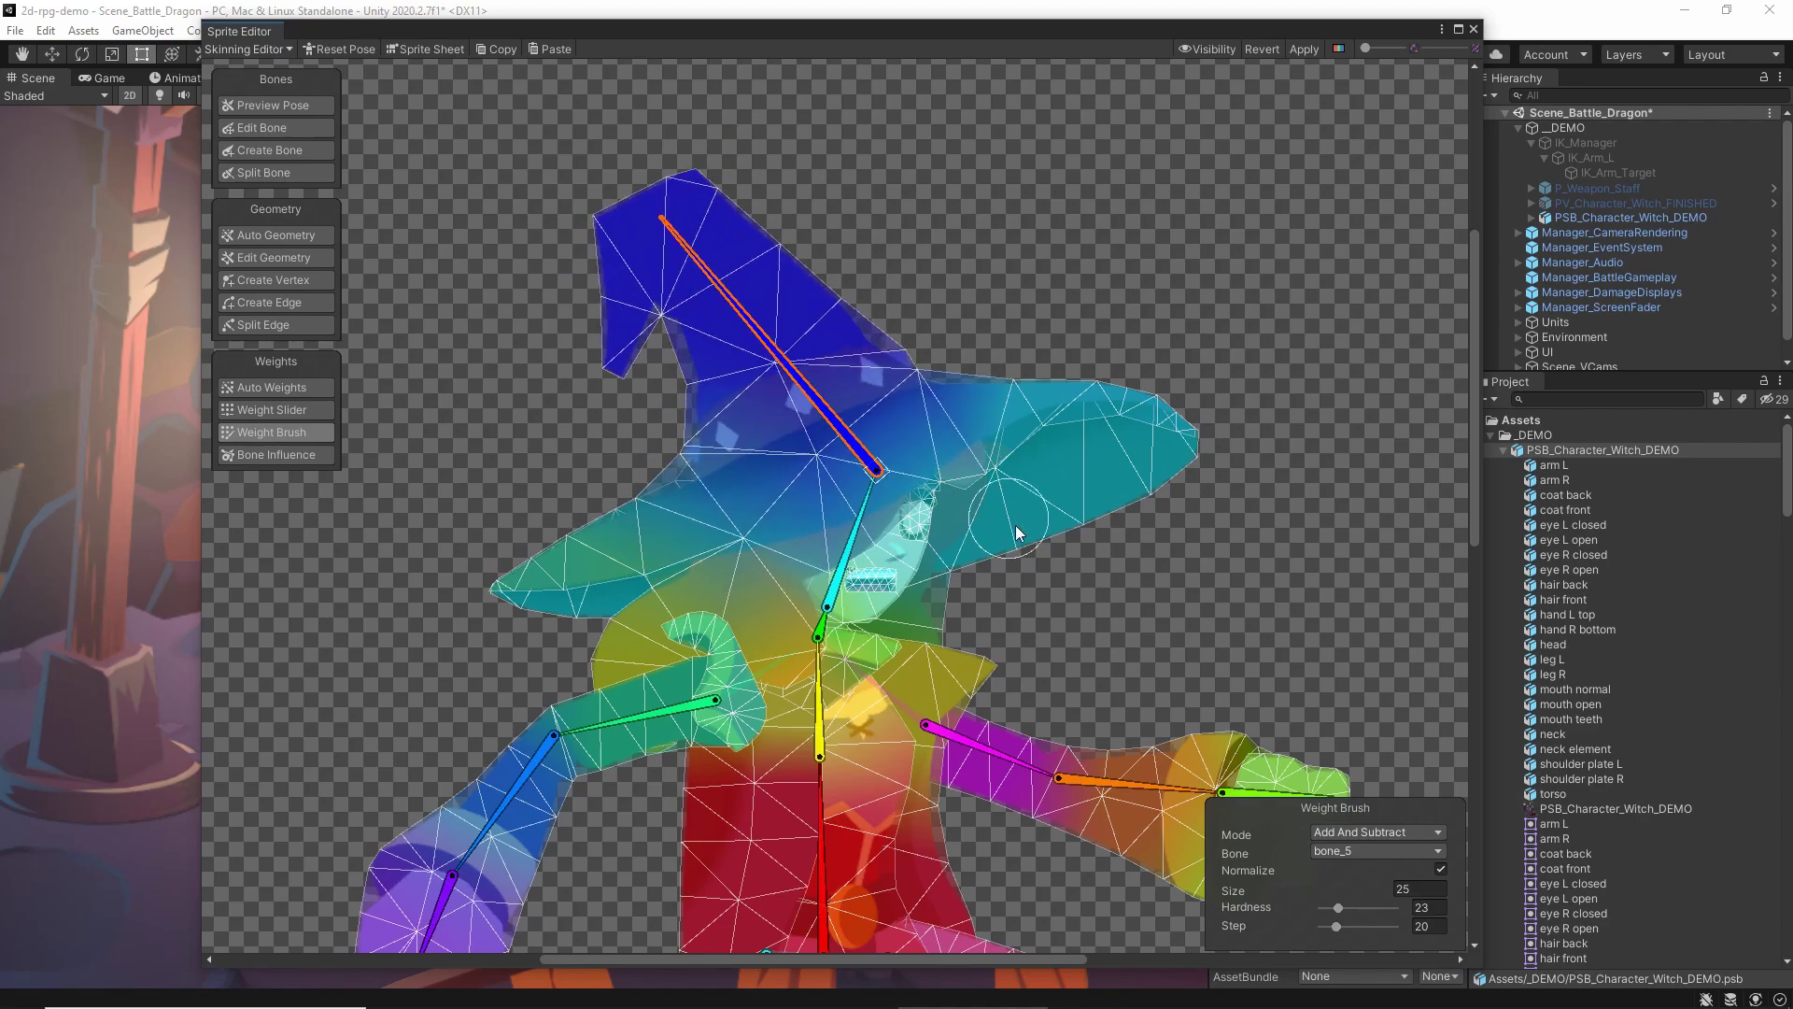
middle_drag(1165, 632, 1111, 499)
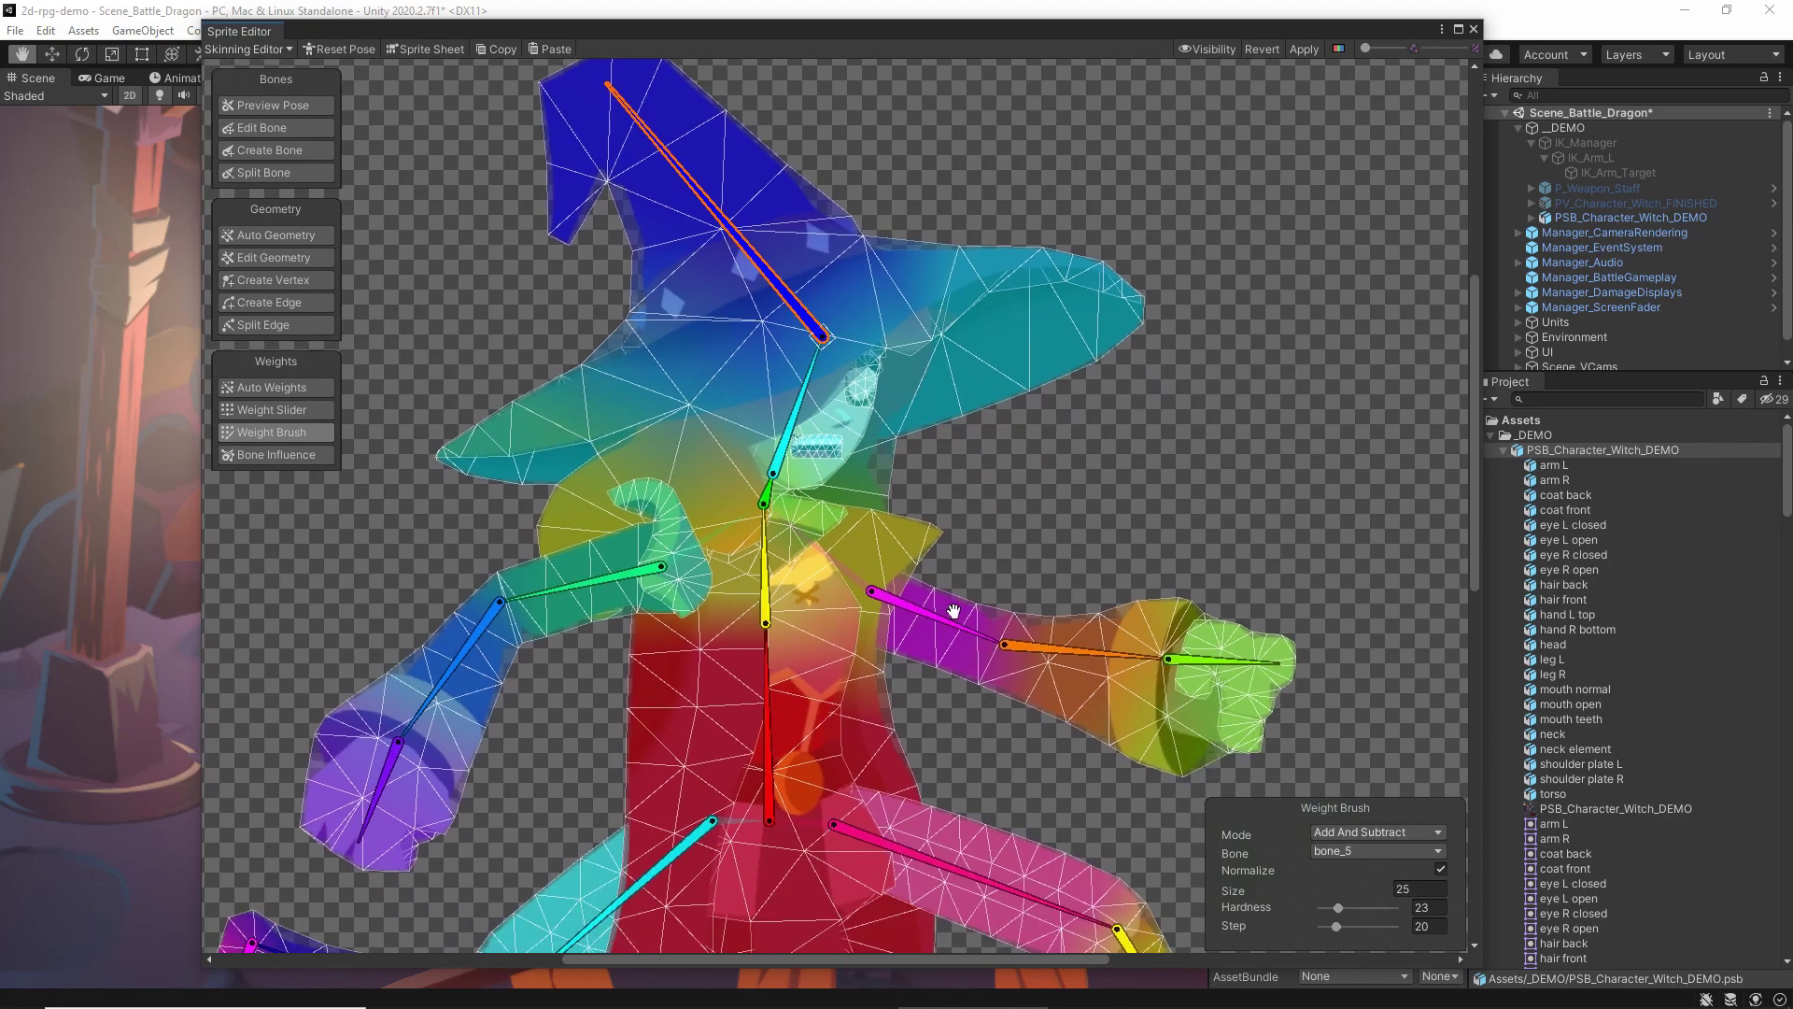
drag(913, 610, 928, 616)
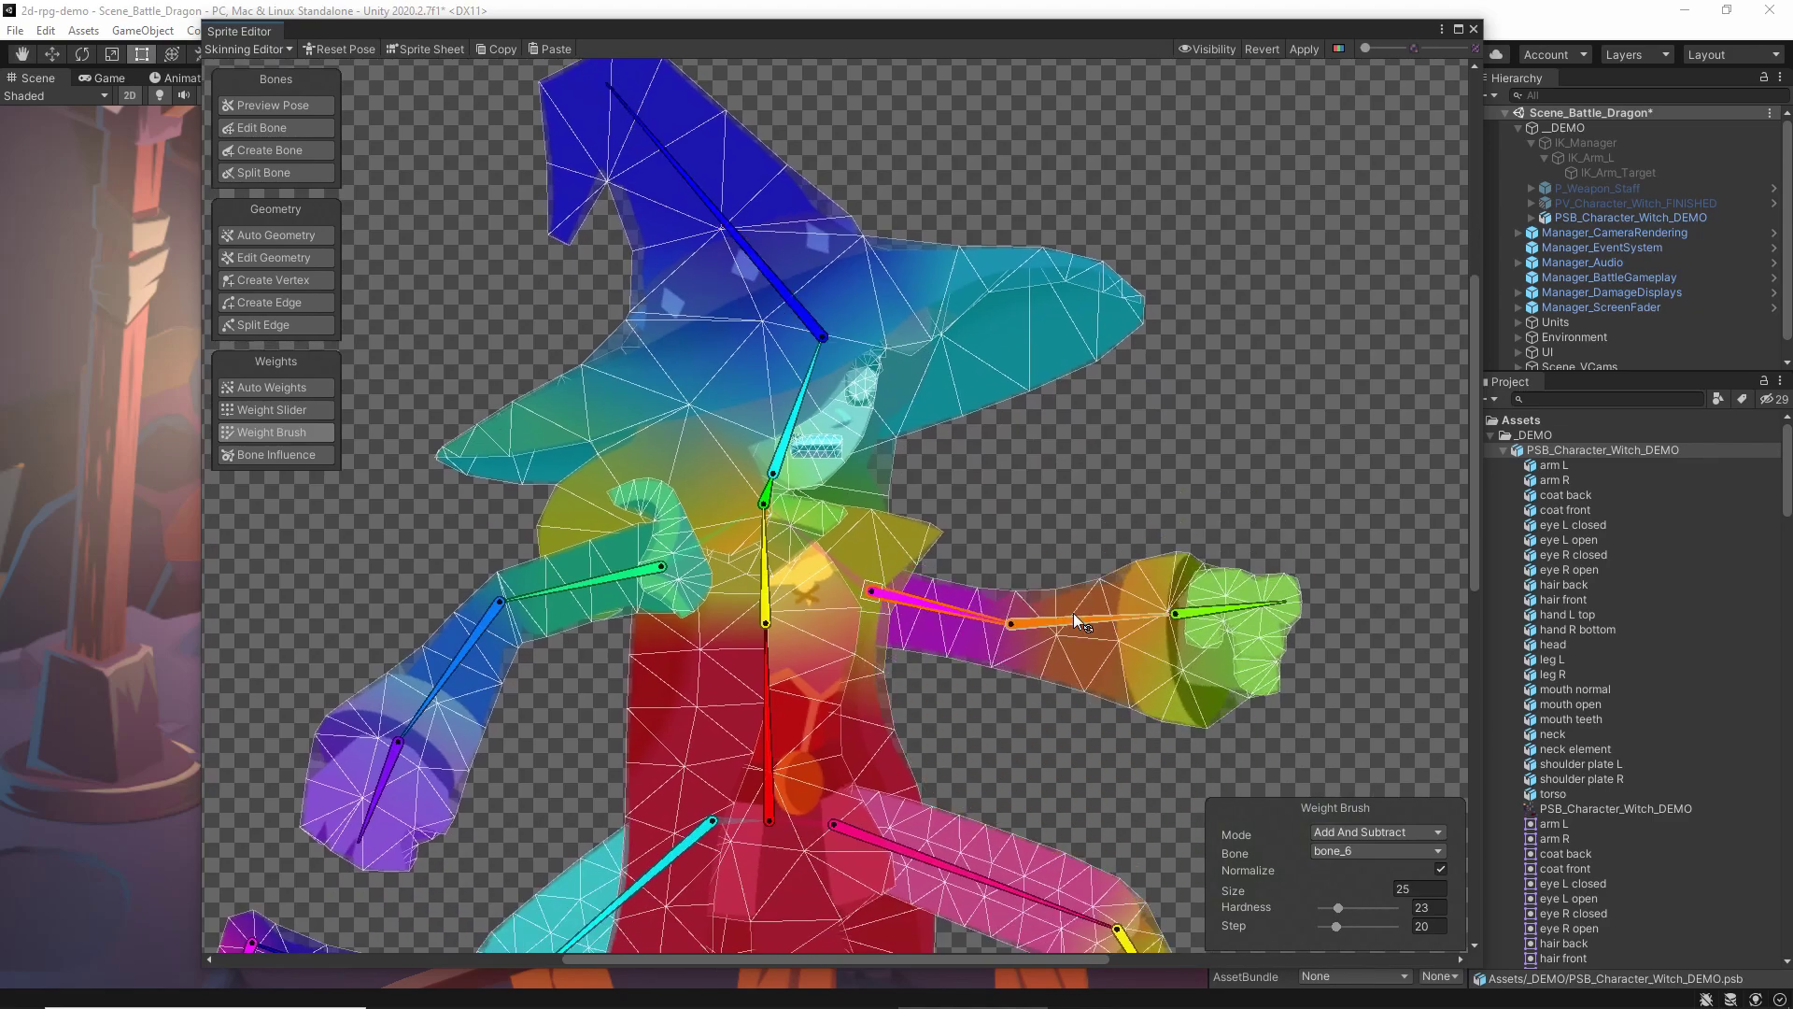
drag(1073, 612, 1082, 577)
middle_drag(1082, 578, 1109, 660)
mouse_move(811, 361)
mouse_down()
mouse_move(840, 353)
mouse_move(818, 364)
mouse_move(790, 345)
mouse_up()
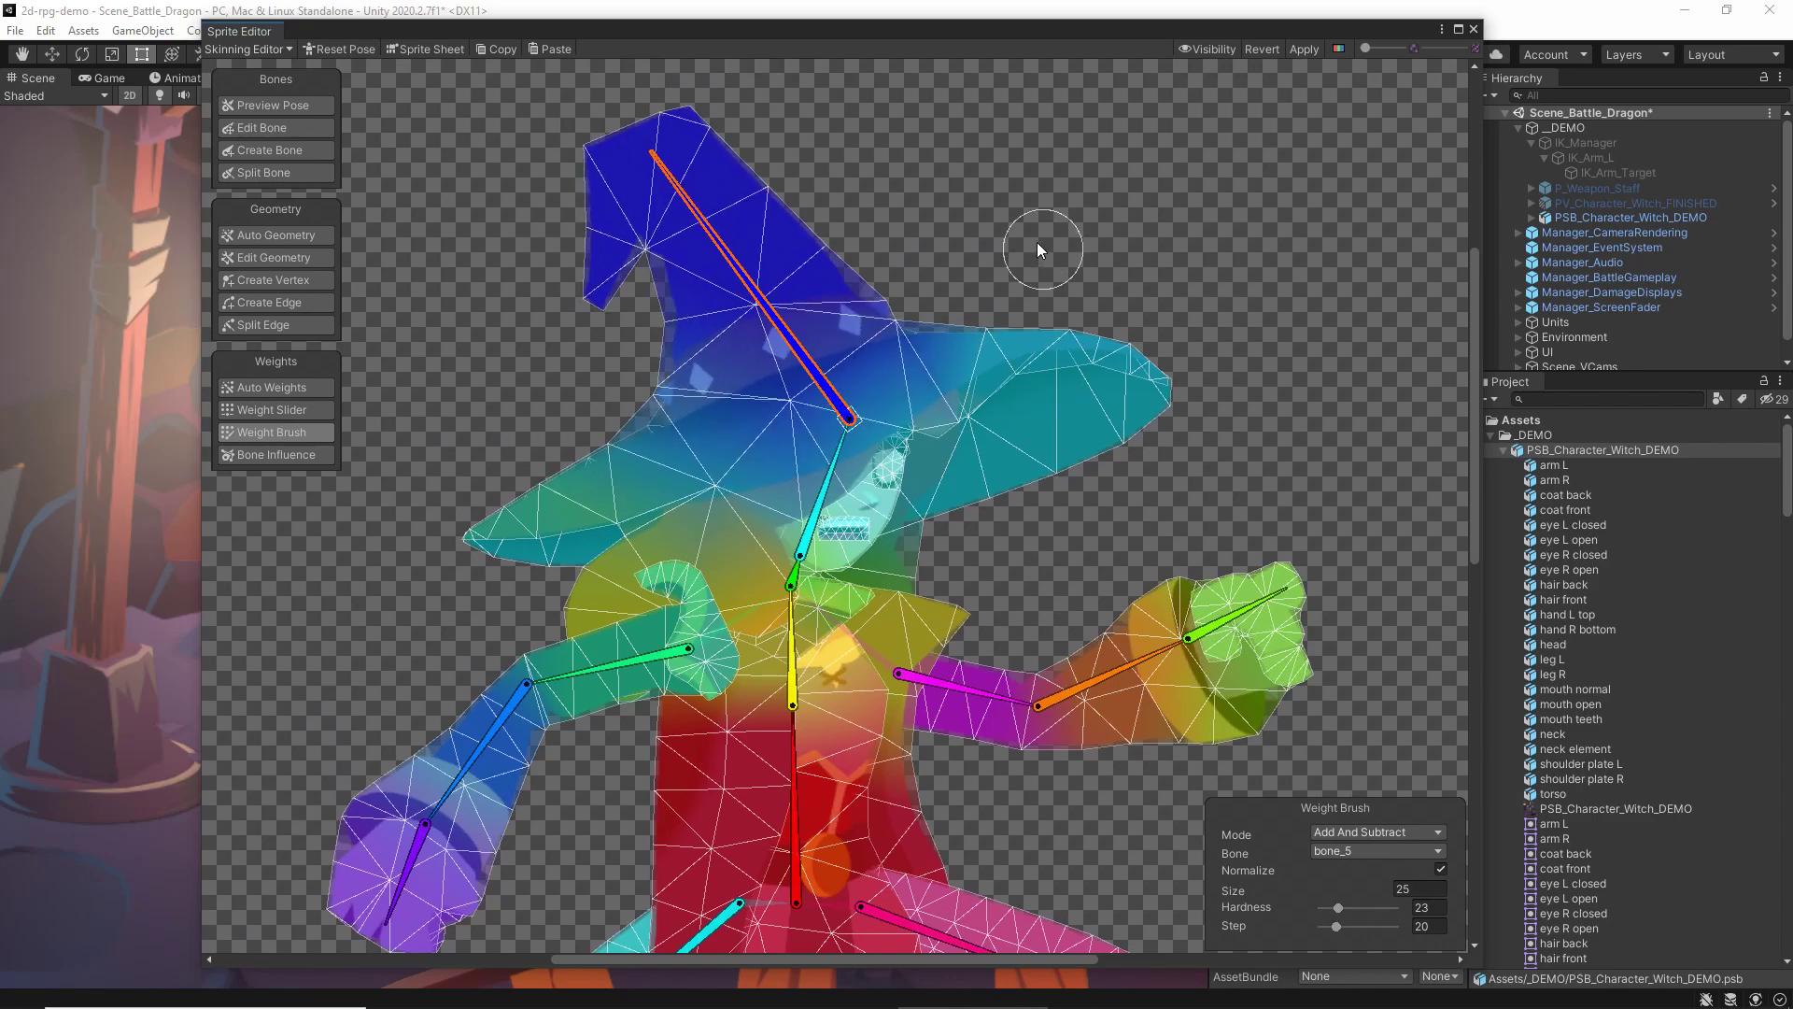
Reset the character's pose, apply the skinning changes and close the Sprite Editor
click(345, 54)
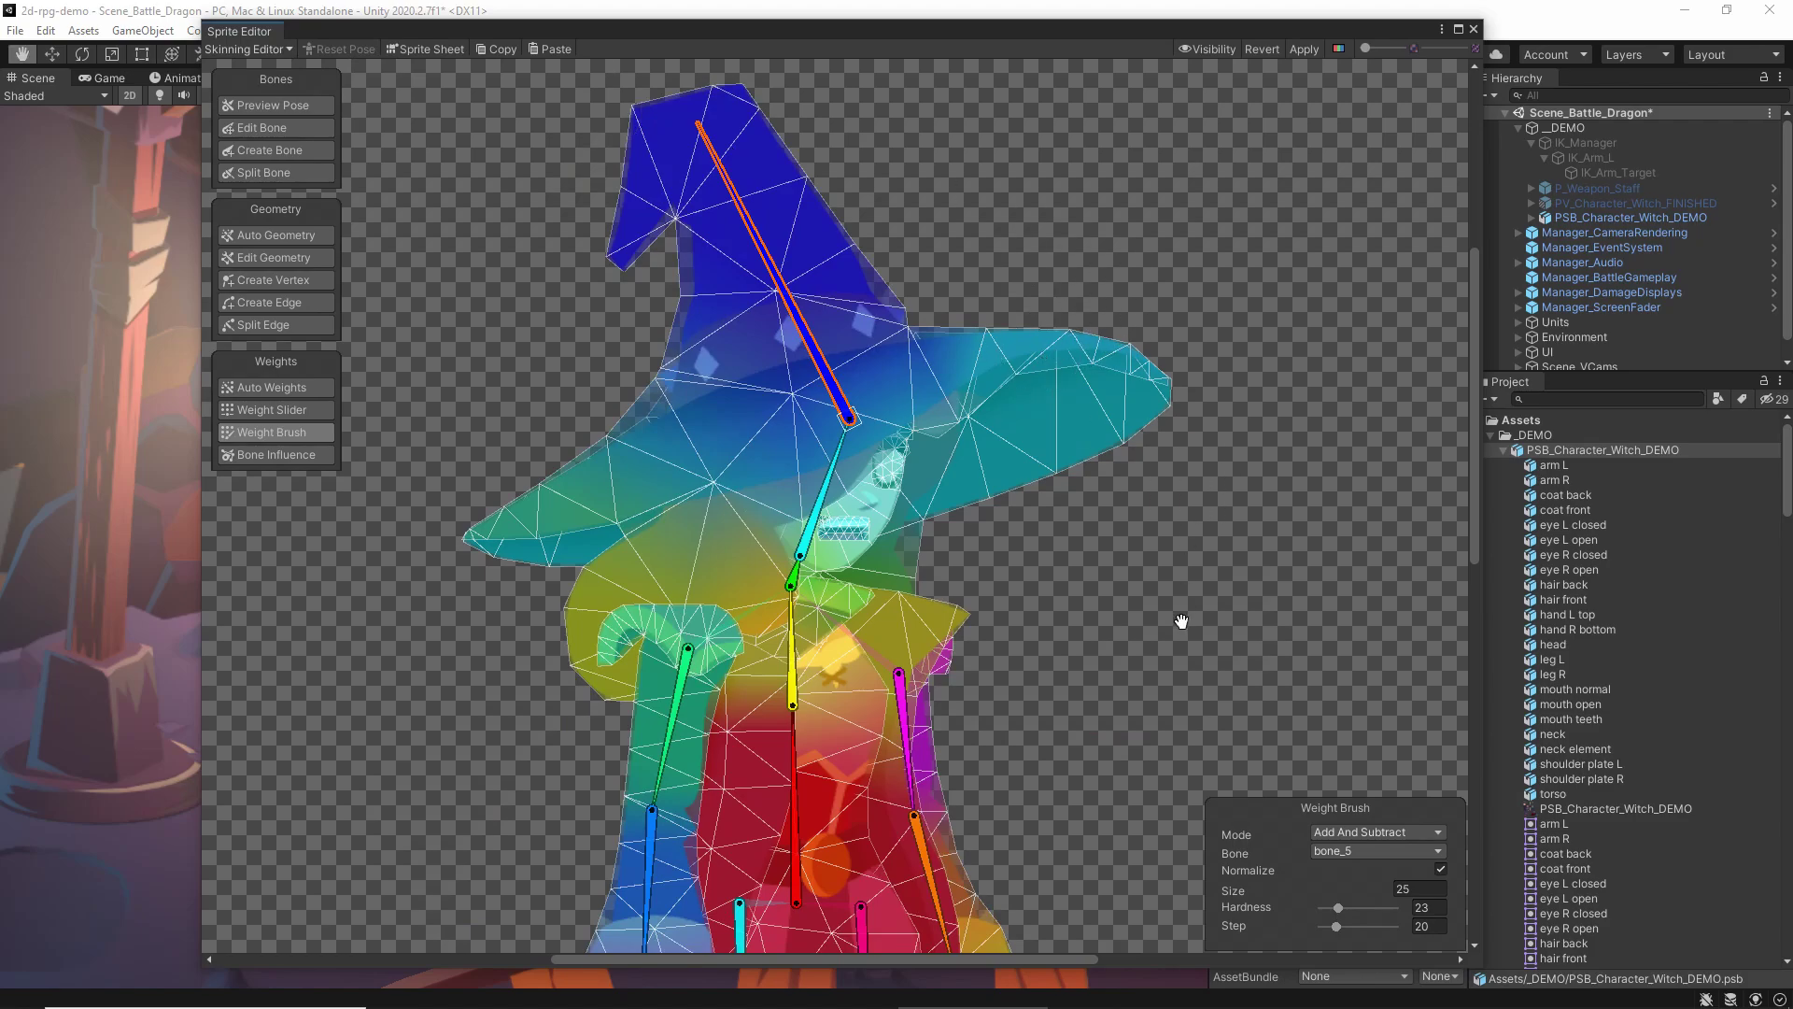
middle_drag(1180, 621, 1011, 222)
scroll(1048, 331, down, 7)
middle_drag(1008, 355, 1042, 483)
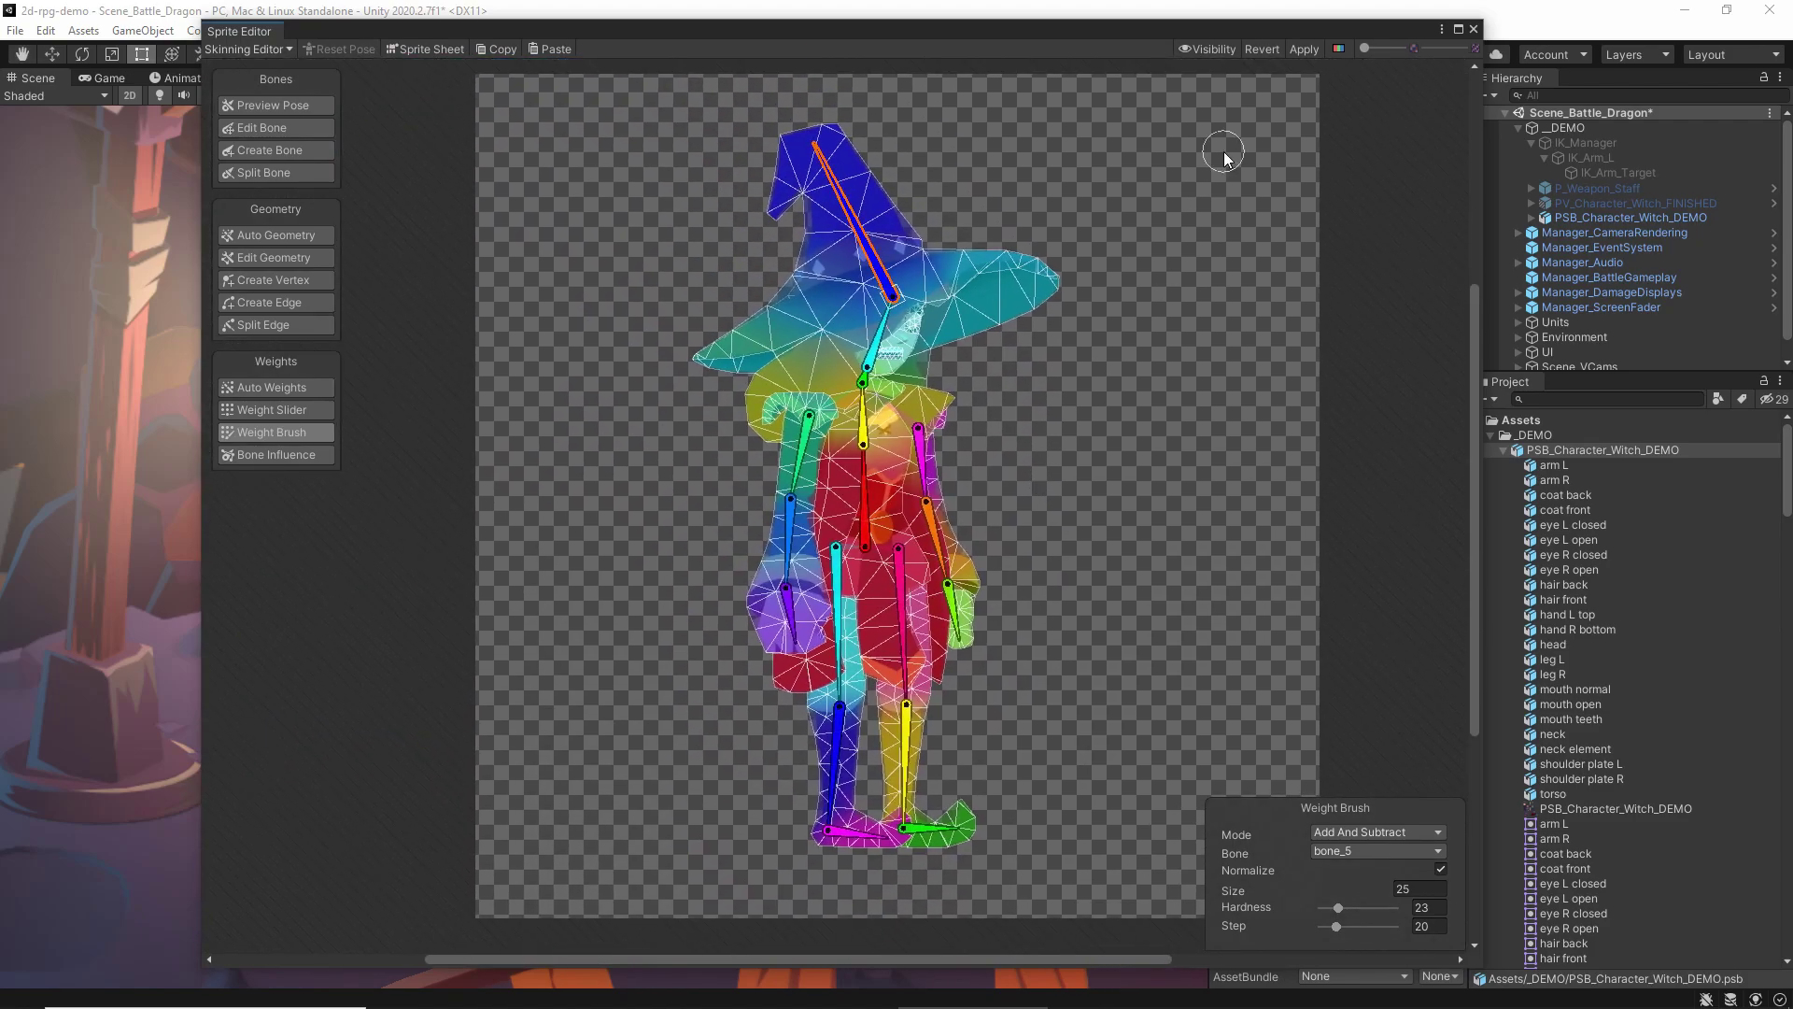
click(1308, 49)
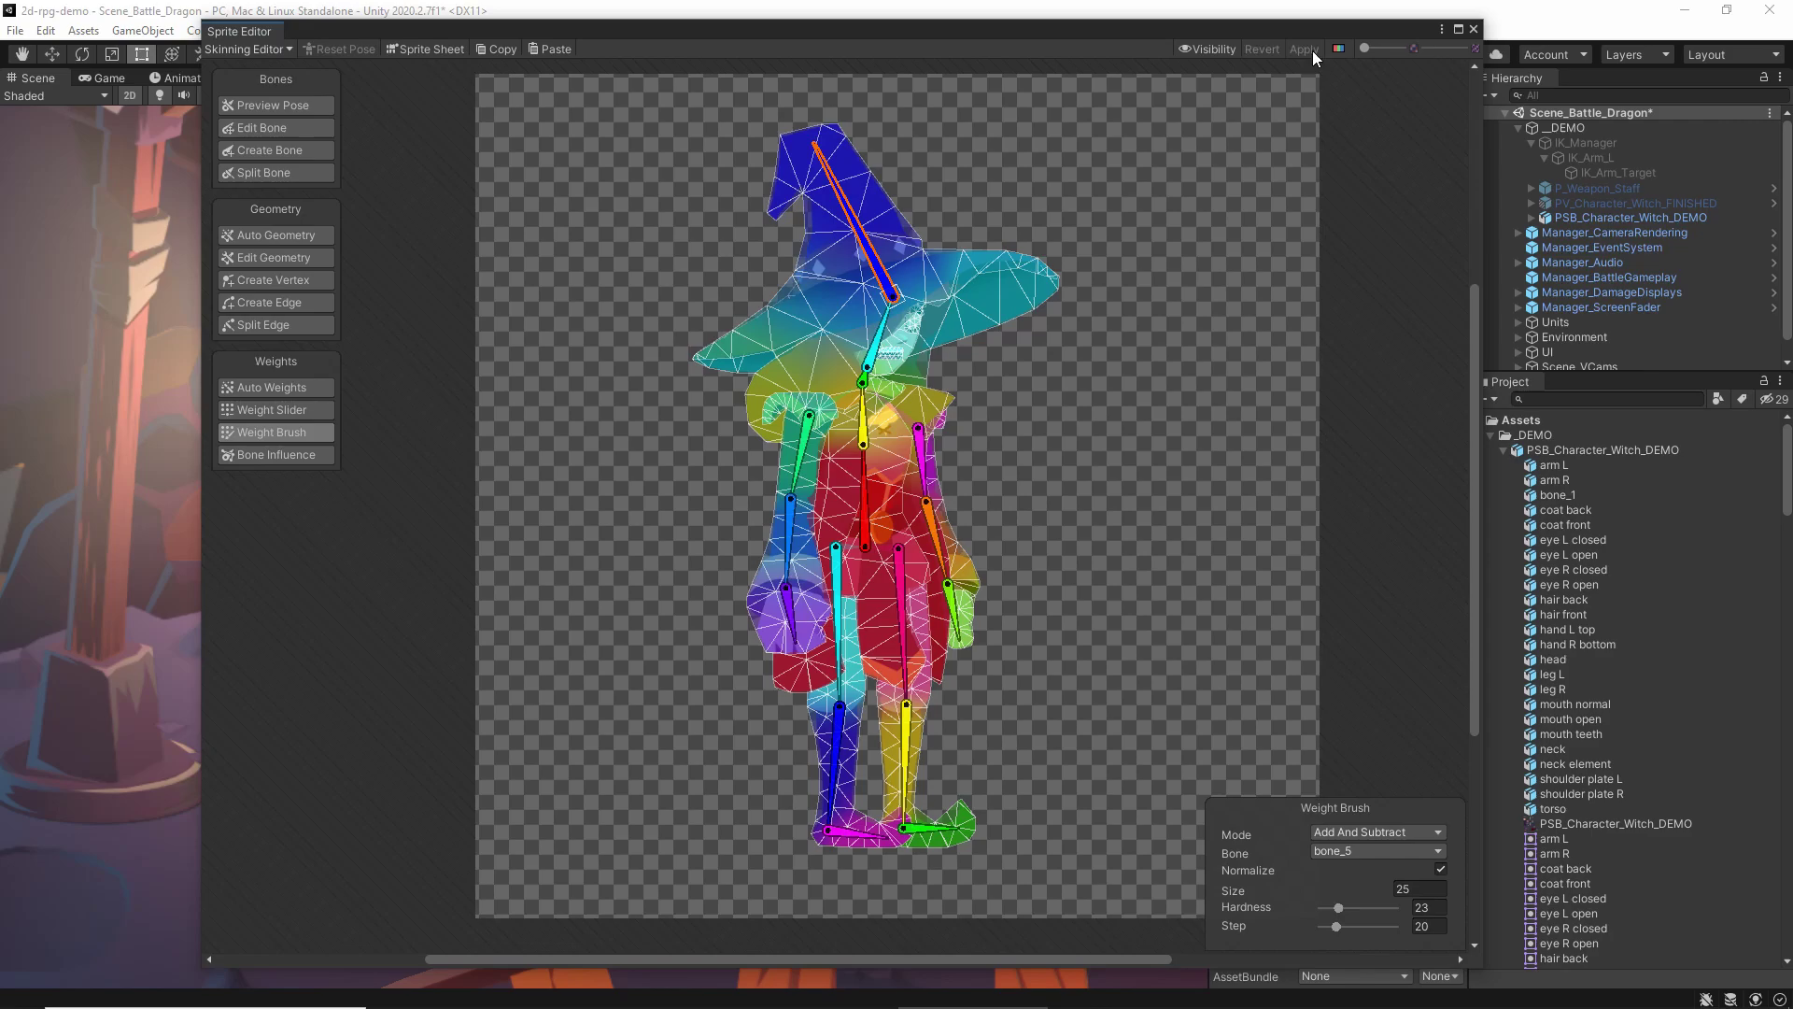
click(1473, 29)
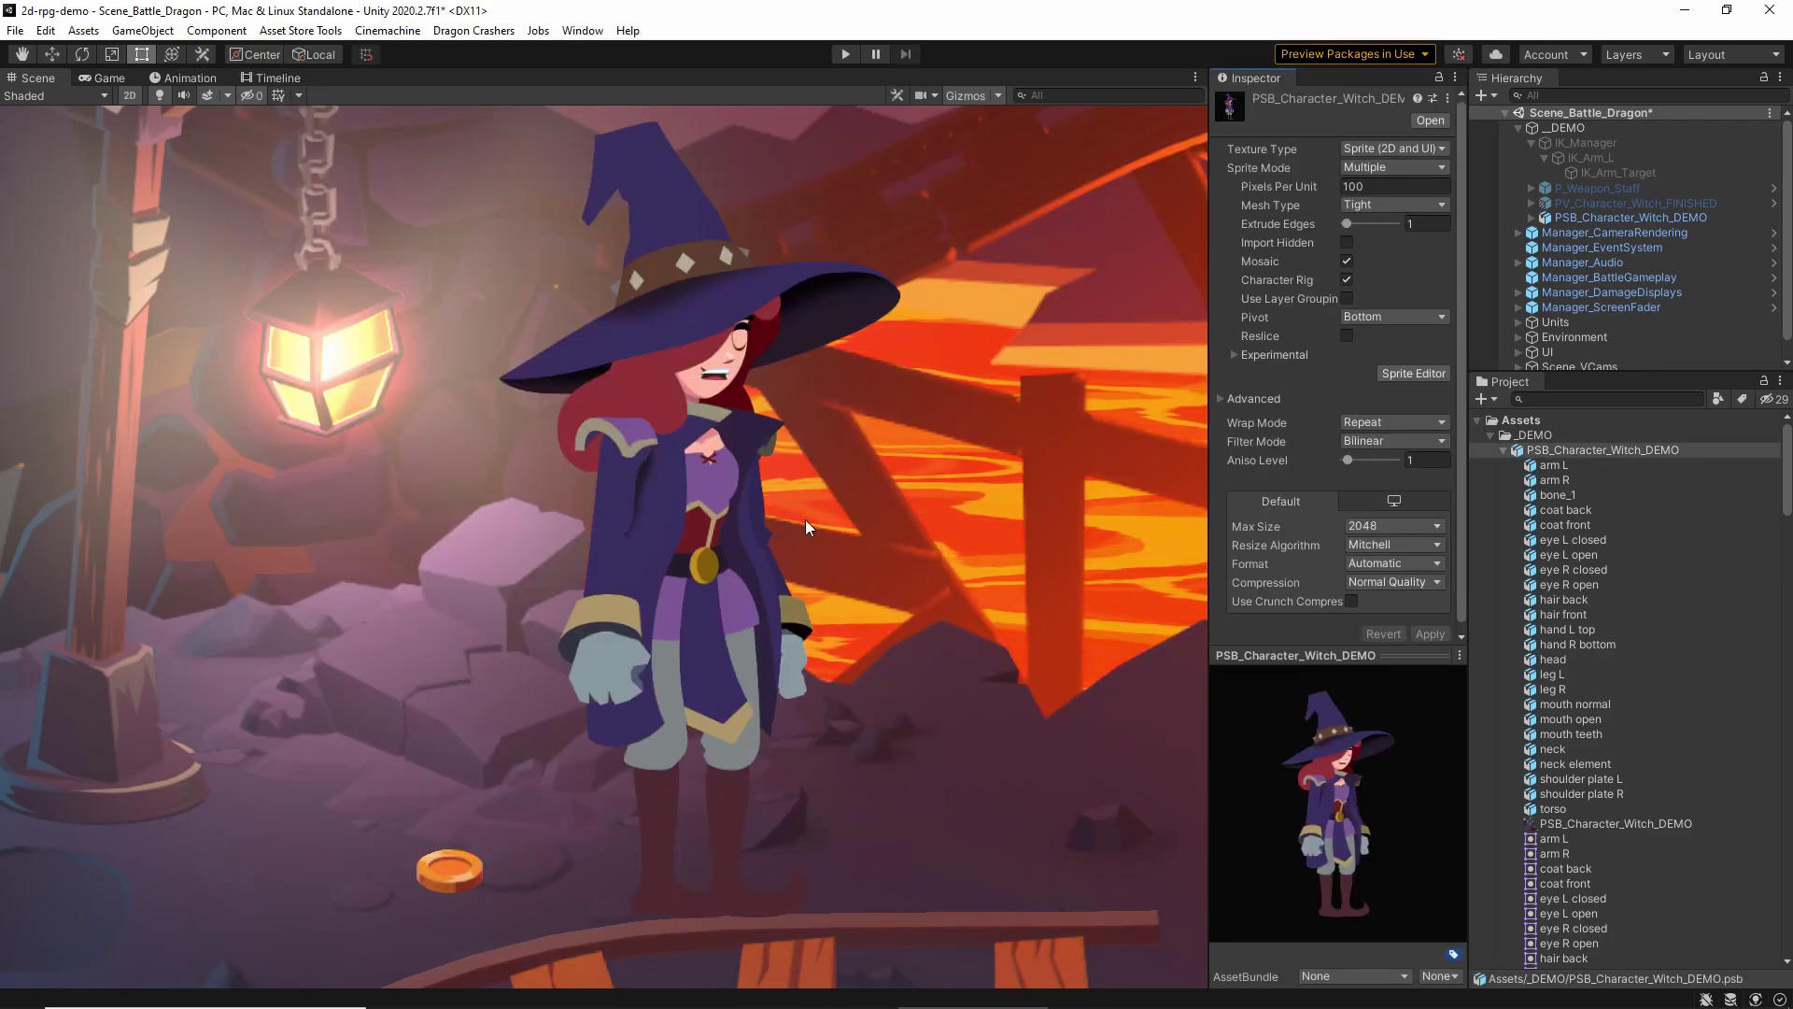
Expand PSB_Character_Witch_DEMO in the scene hierarchy and move it up to be the first child of _DEMO
click(732, 303)
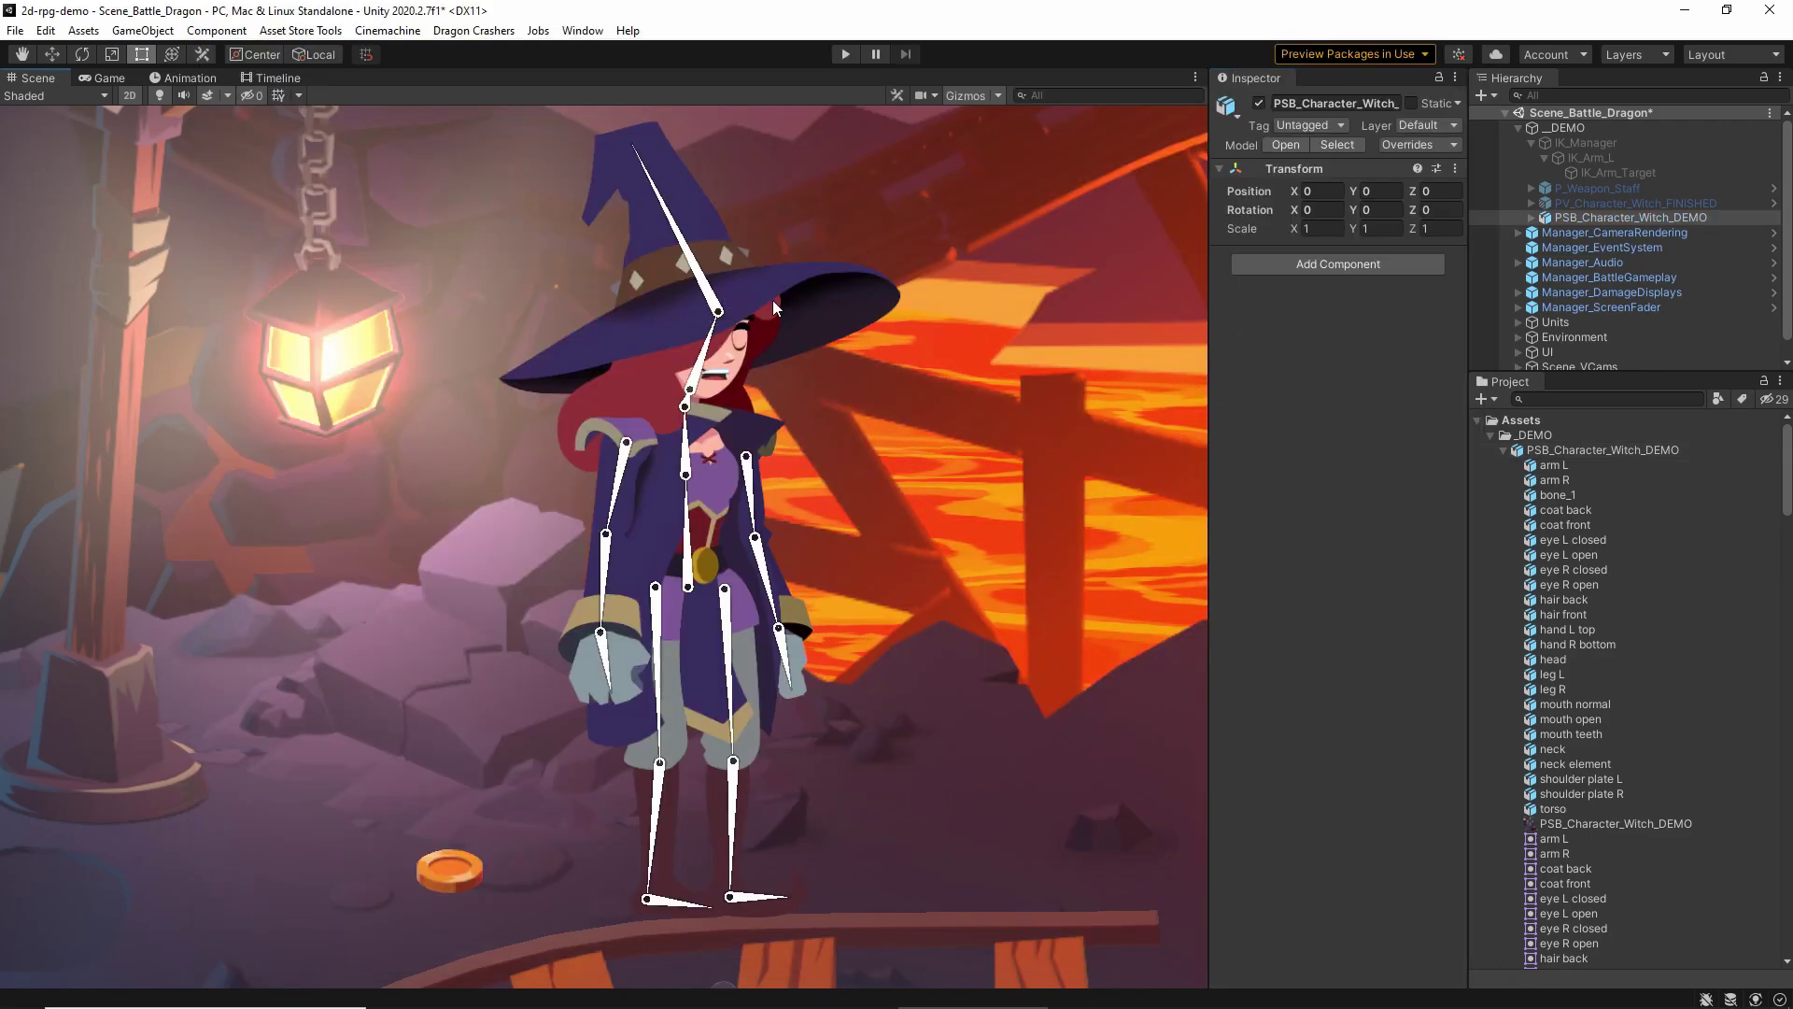
click(1537, 217)
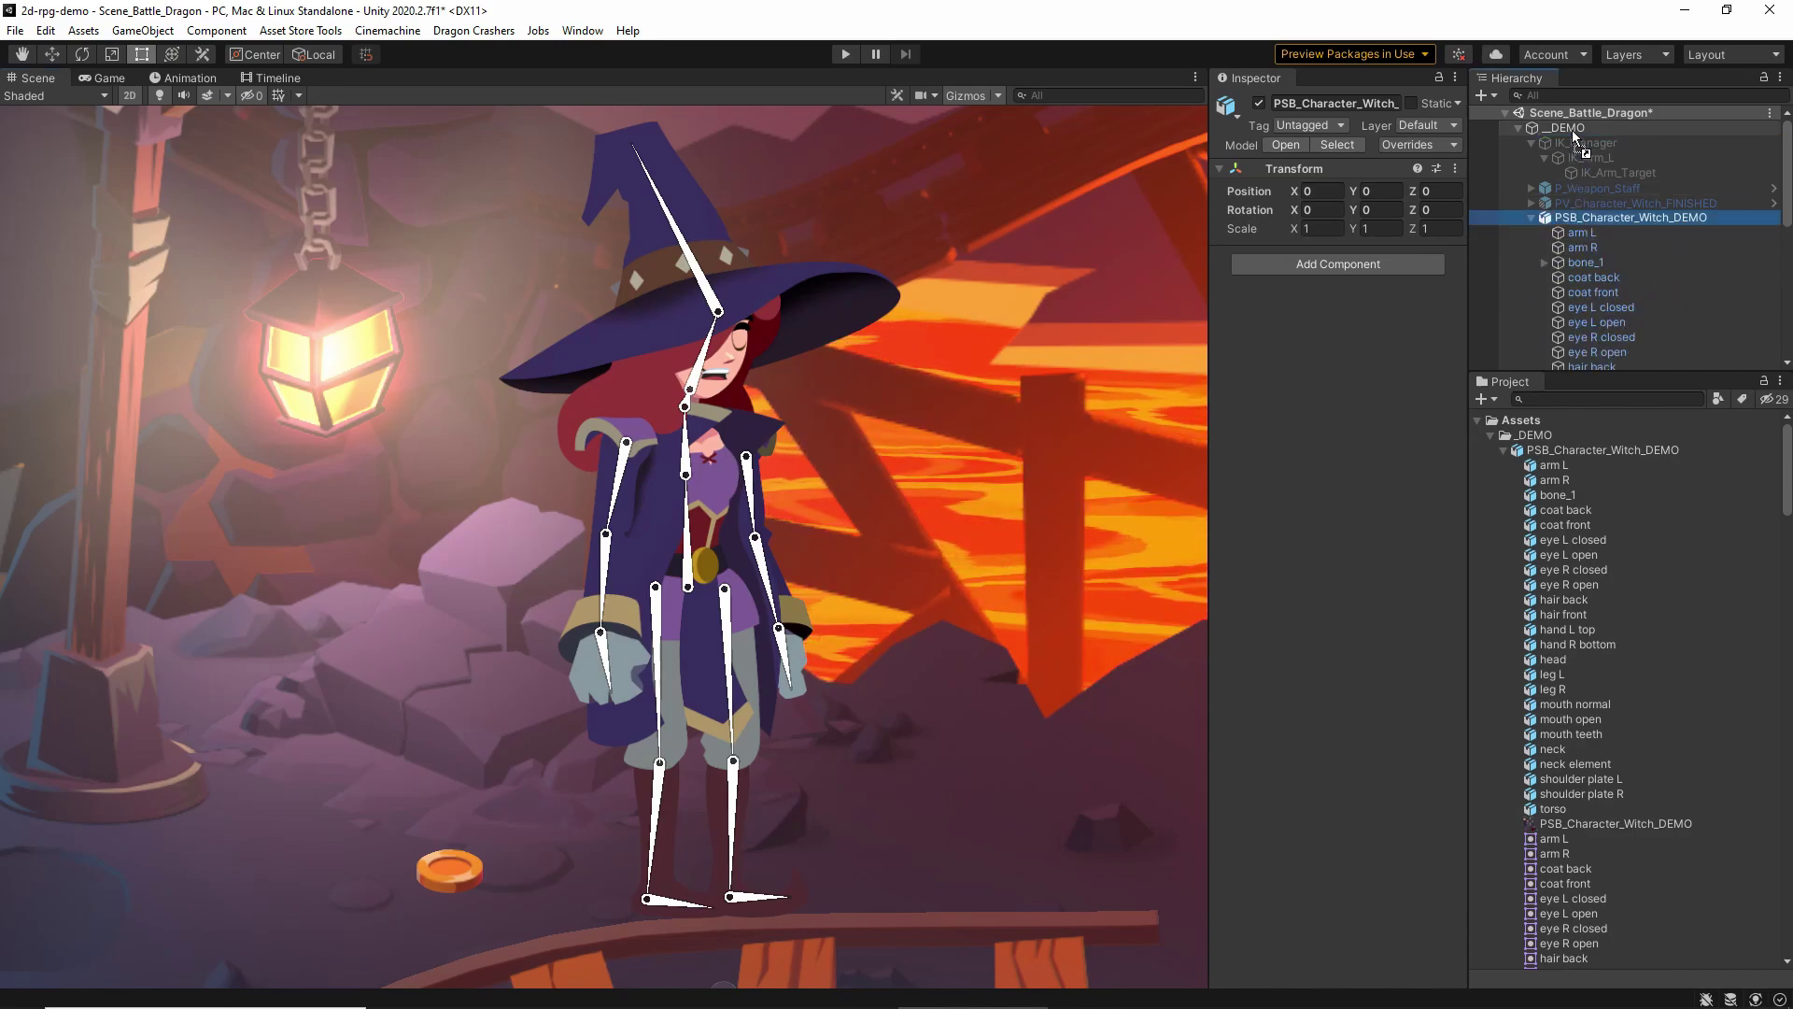
drag(1575, 137, 1575, 134)
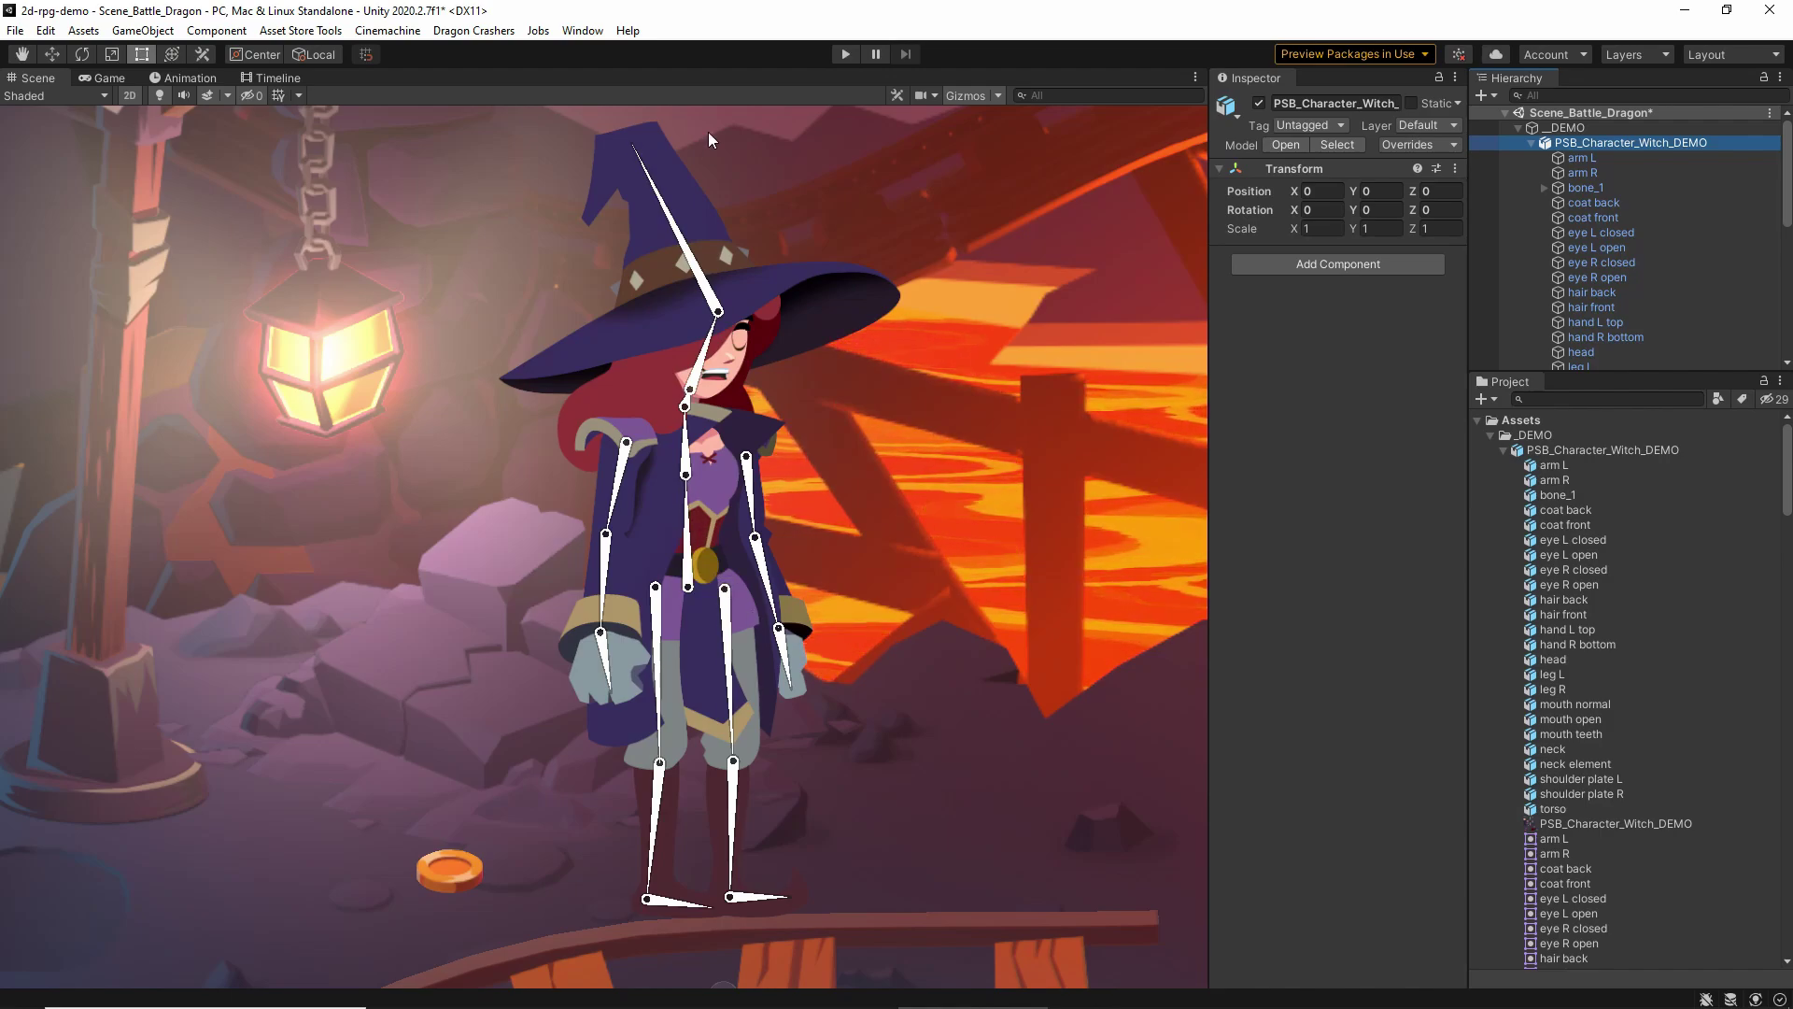
Pose the scene character's arms by swinging arm L forward and arm R backward, each with a bent elbow
mouse_move(692, 248)
mouse_down()
mouse_move(669, 267)
mouse_move(679, 254)
mouse_up()
key(ctrl+z)
drag(752, 505, 869, 483)
drag(617, 502, 559, 461)
drag(492, 475, 512, 498)
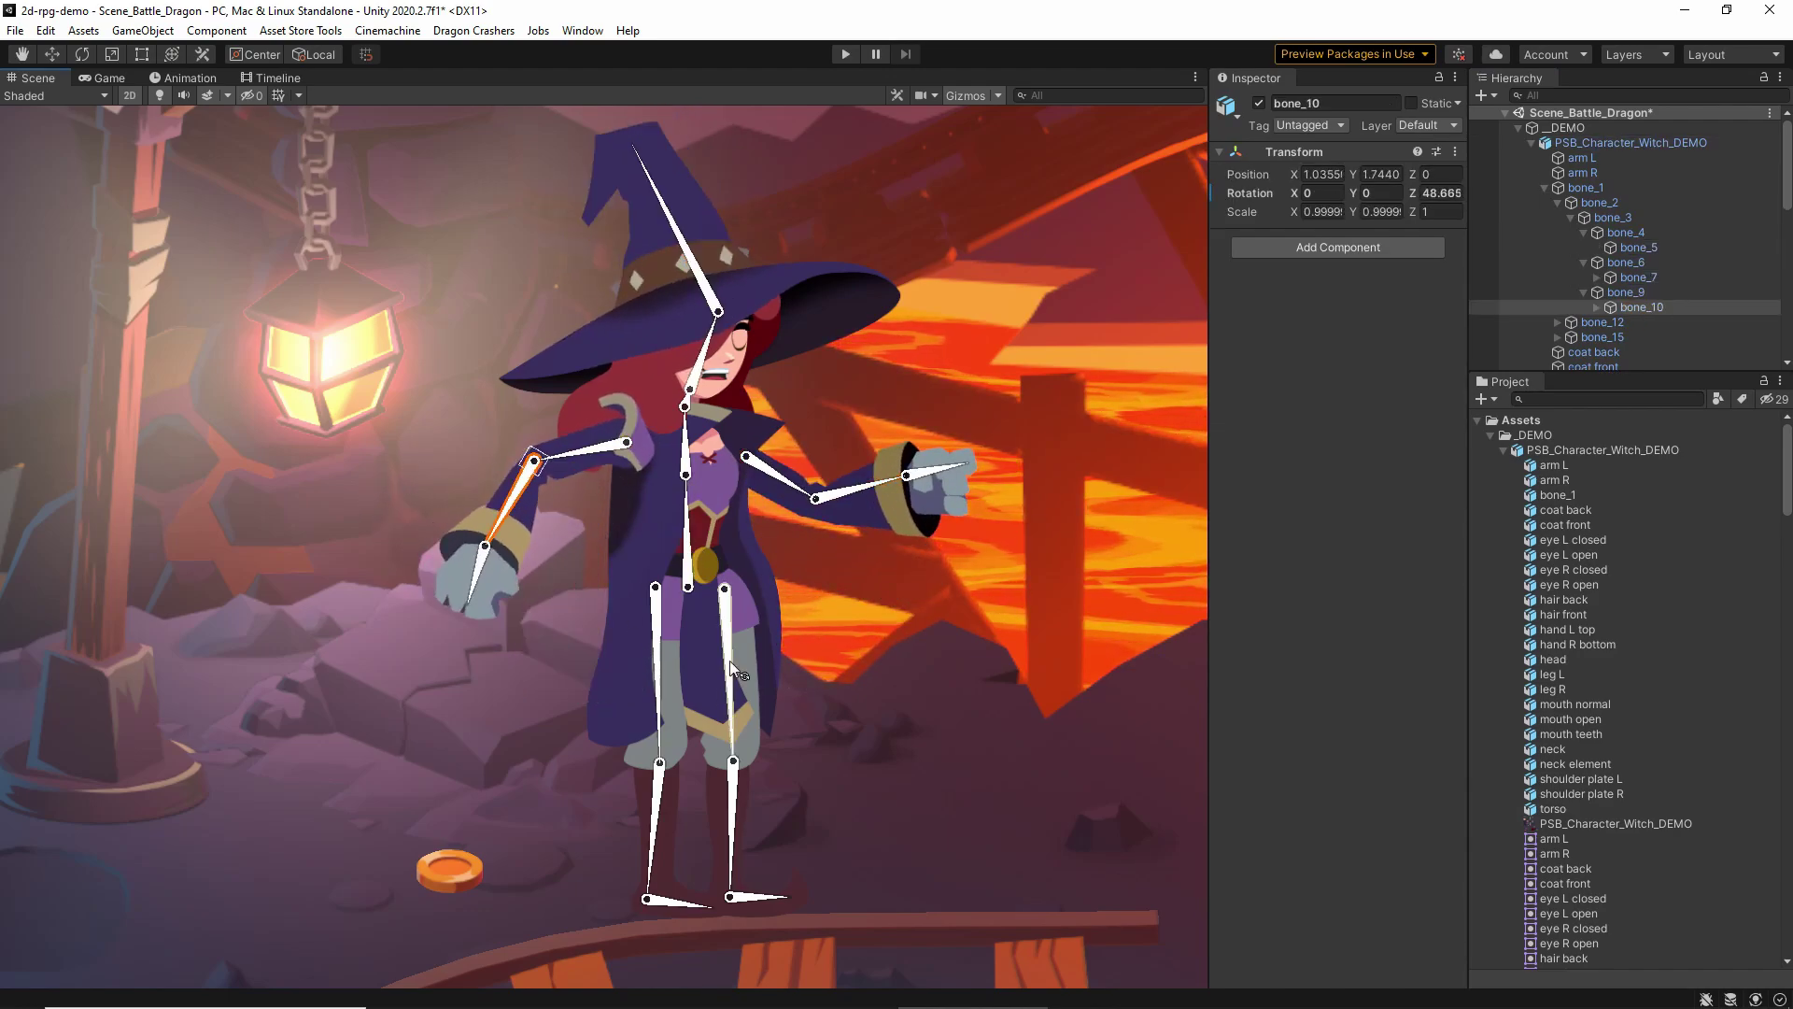
Pose the scene character's legs in a running stride, with leg L forward and leg R bent behind the body
drag(731, 660, 786, 642)
drag(895, 726, 839, 737)
drag(653, 660, 583, 643)
drag(495, 717, 485, 670)
drag(617, 619, 598, 657)
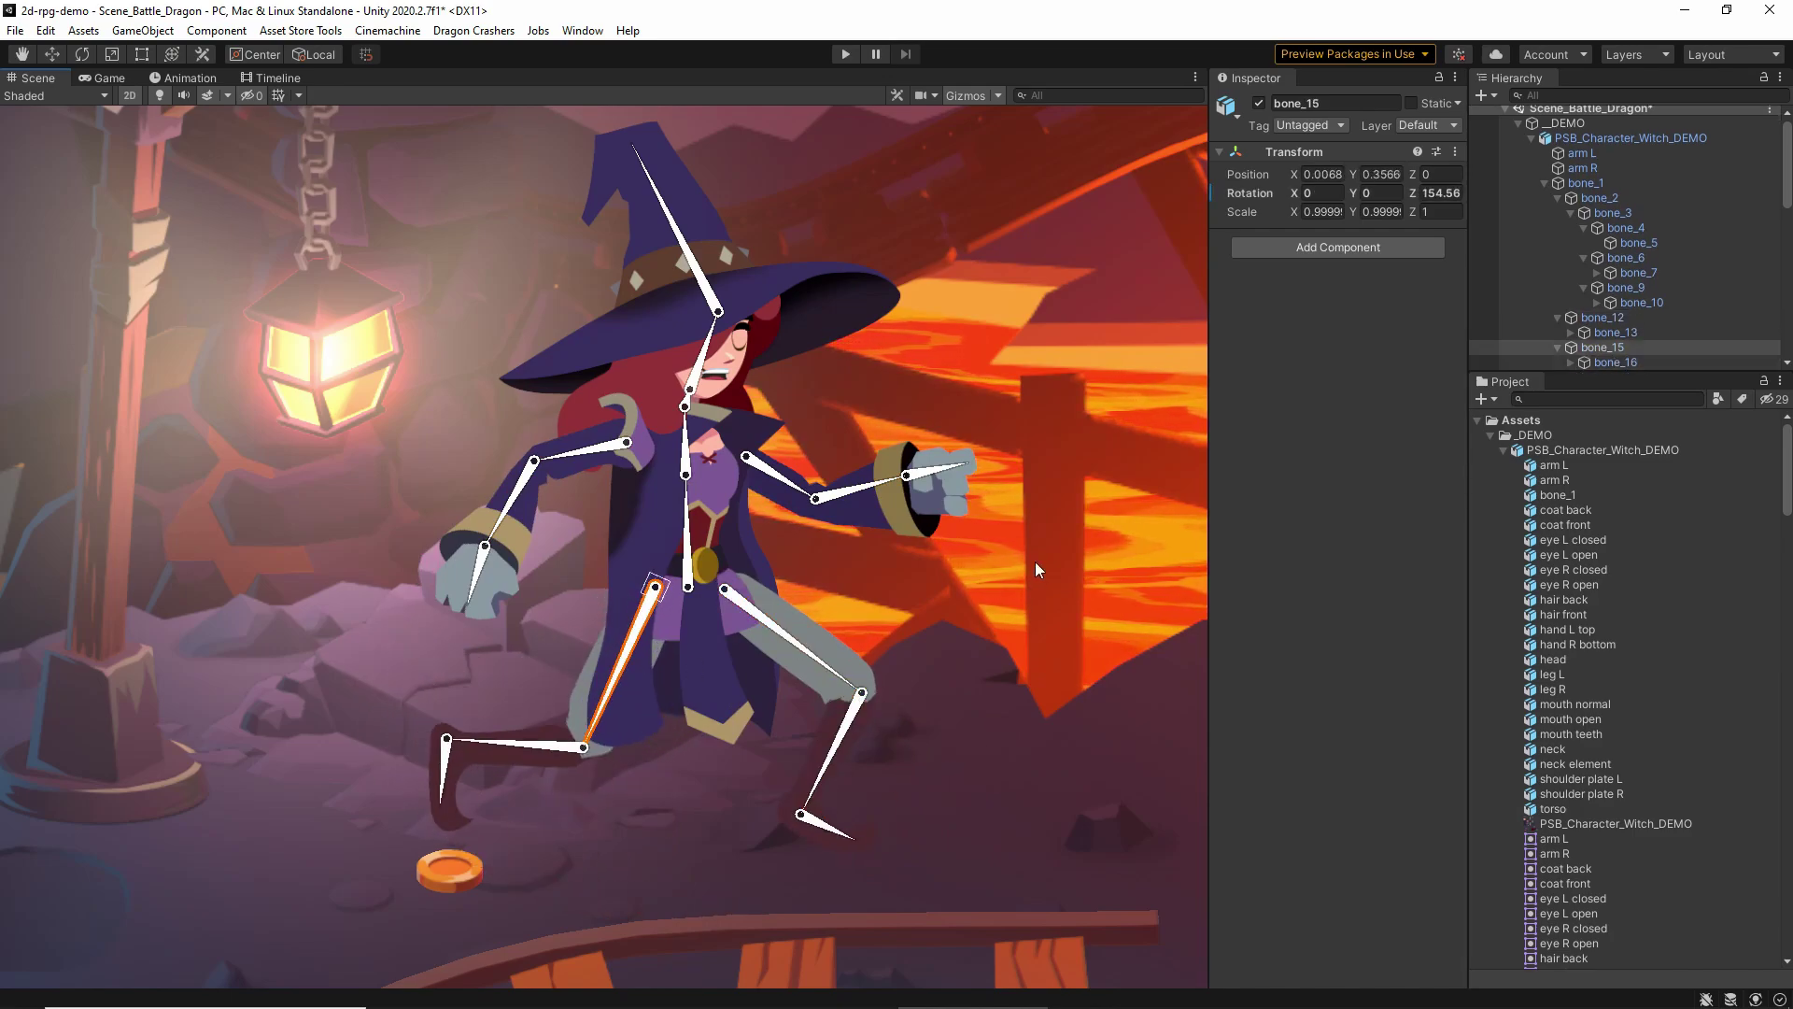
Rotate arm R's upper bone (bone_9) down toward the body and select the hat bone (bone_5) in the hierarchy
scroll(725, 484, up, 3)
scroll(725, 484, up, 3)
scroll(861, 648, down, 8)
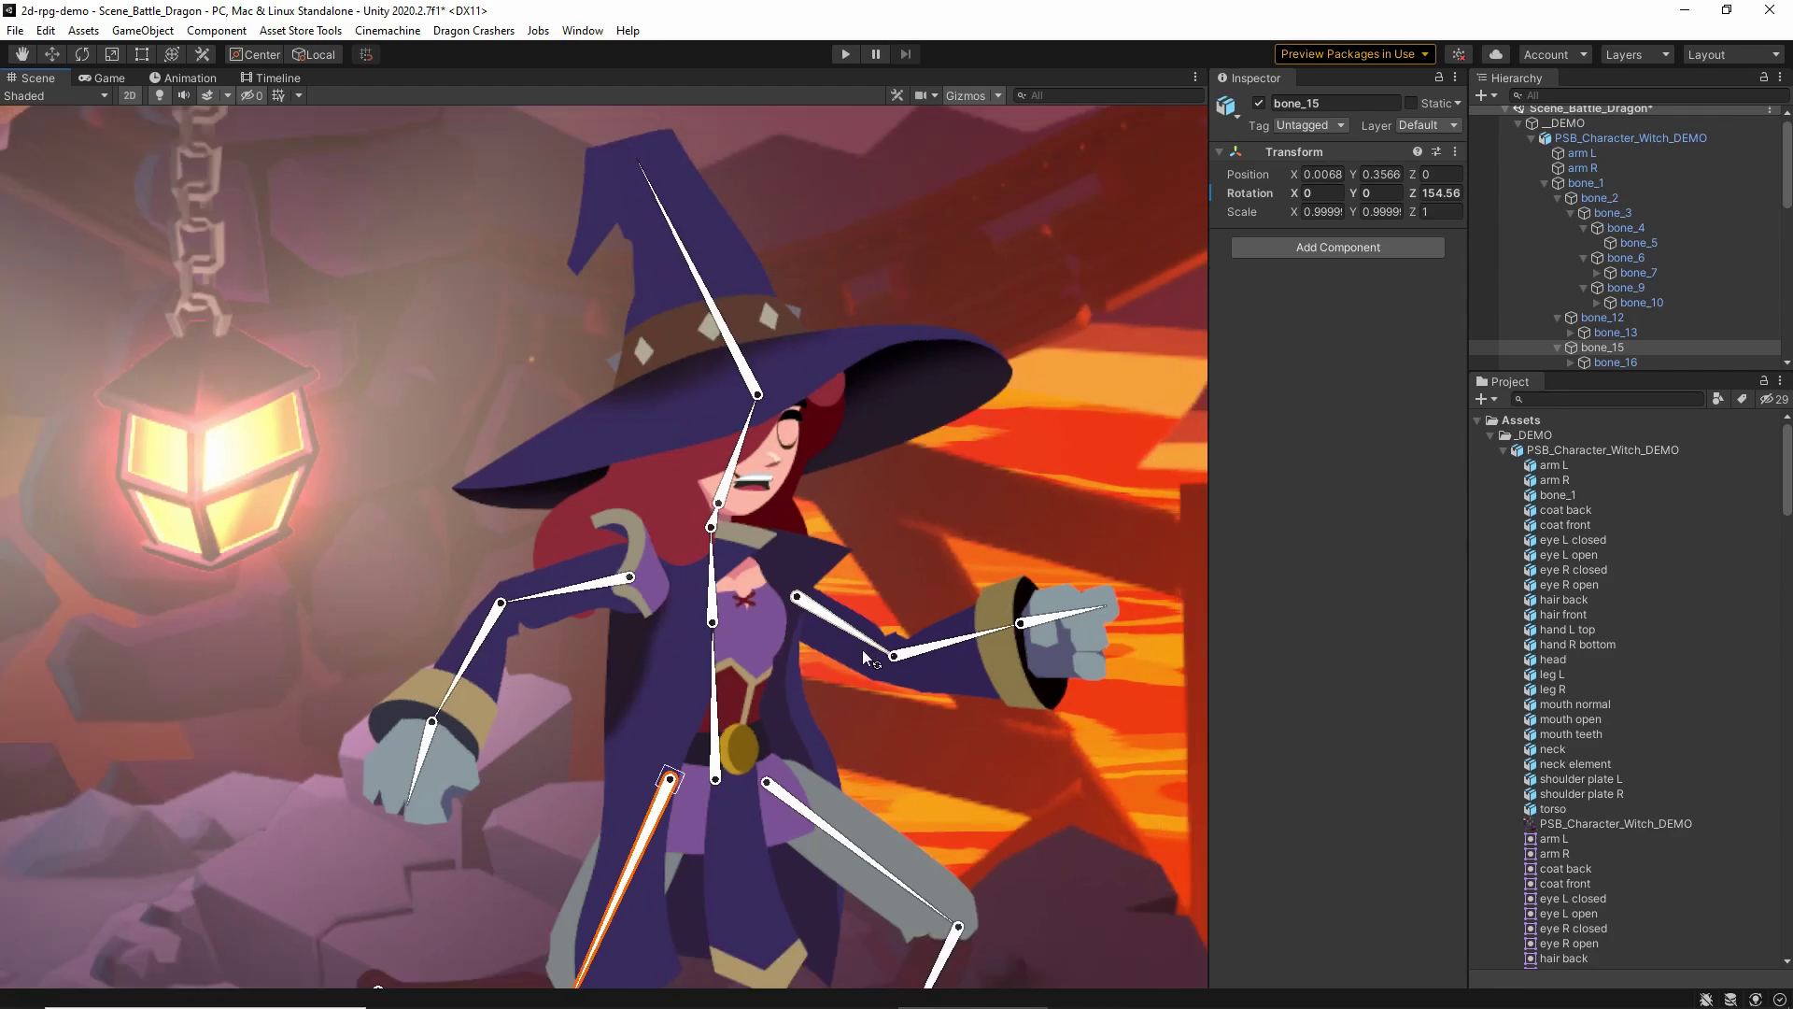
middle_drag(992, 545, 910, 475)
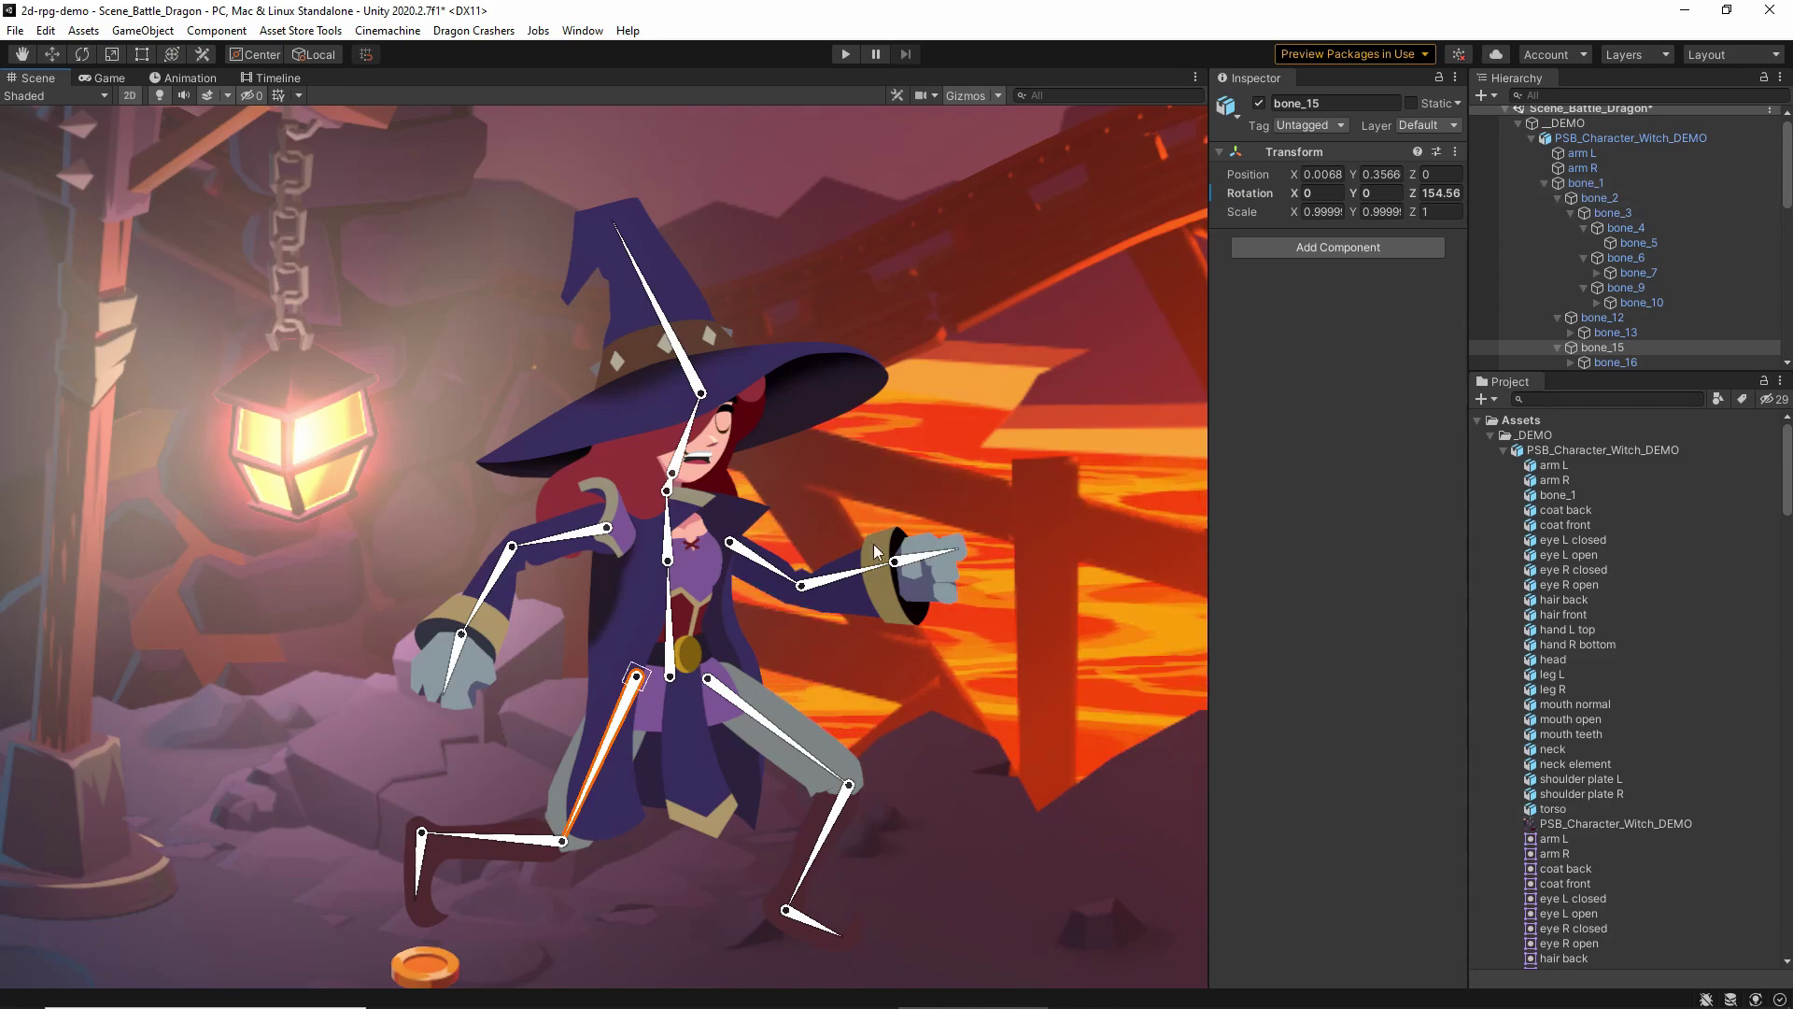
scroll(867, 618, up, 1)
scroll(867, 618, up, 1)
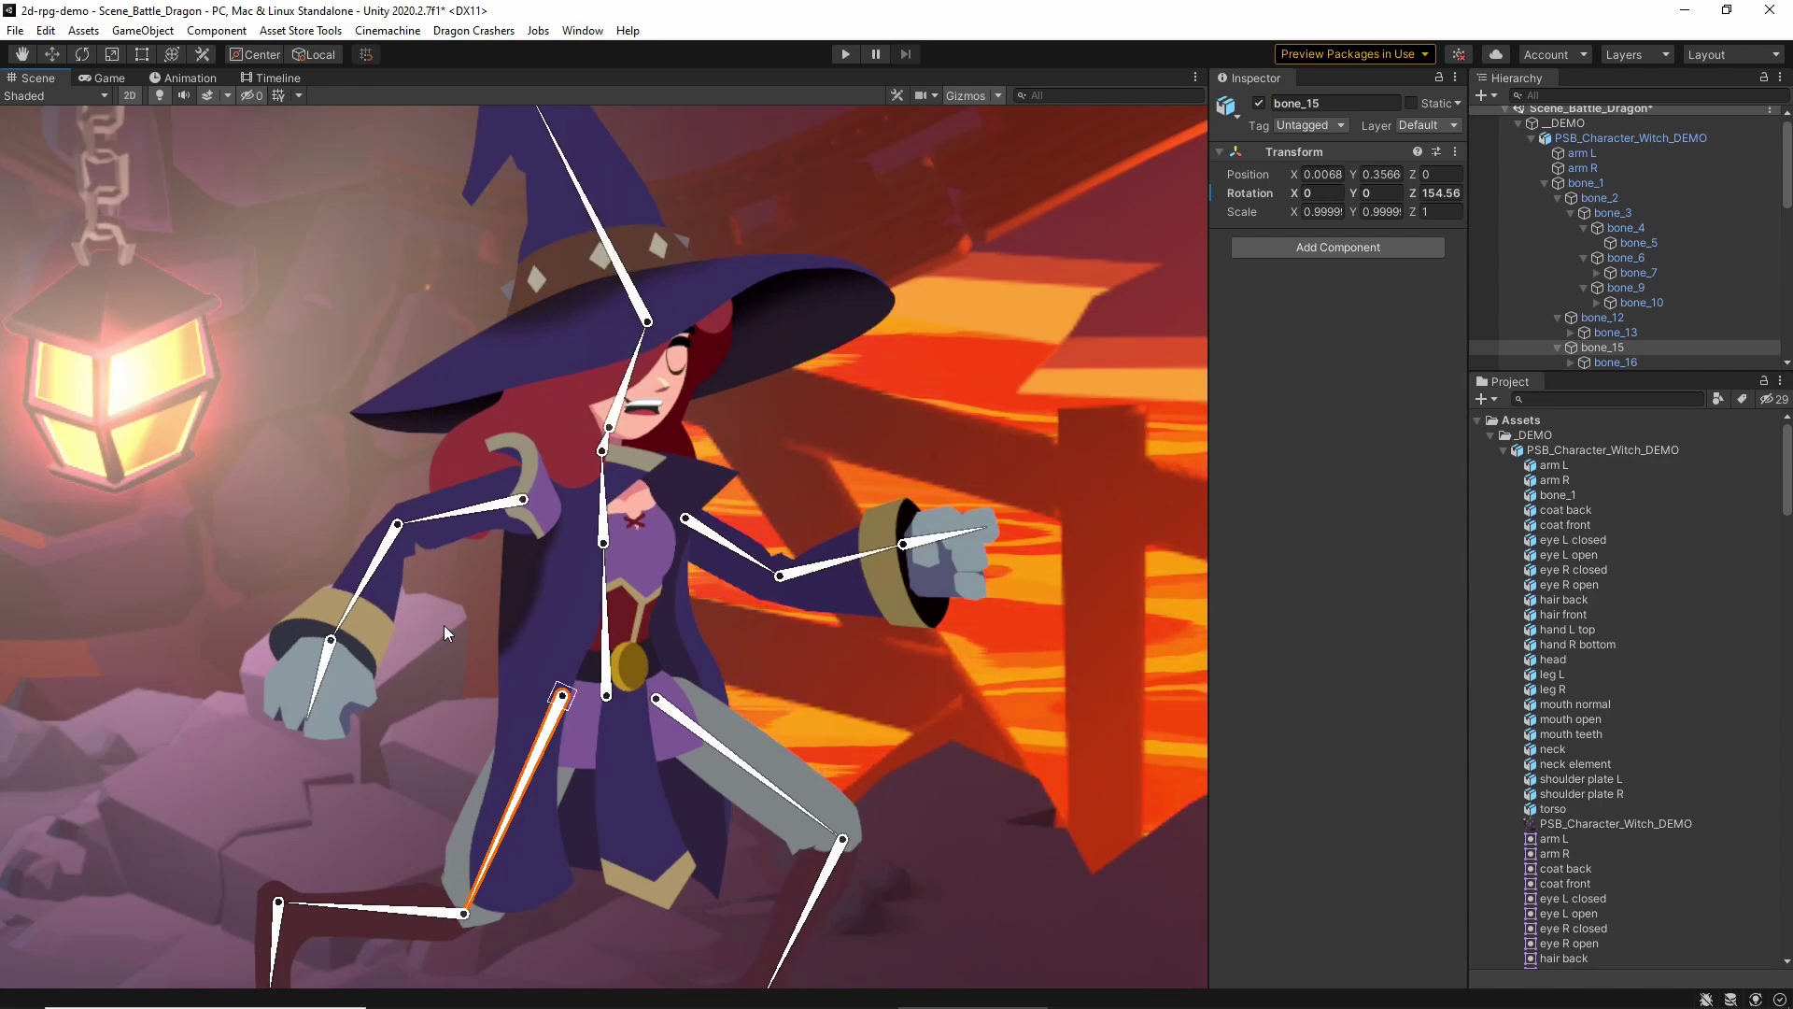
drag(451, 523, 492, 530)
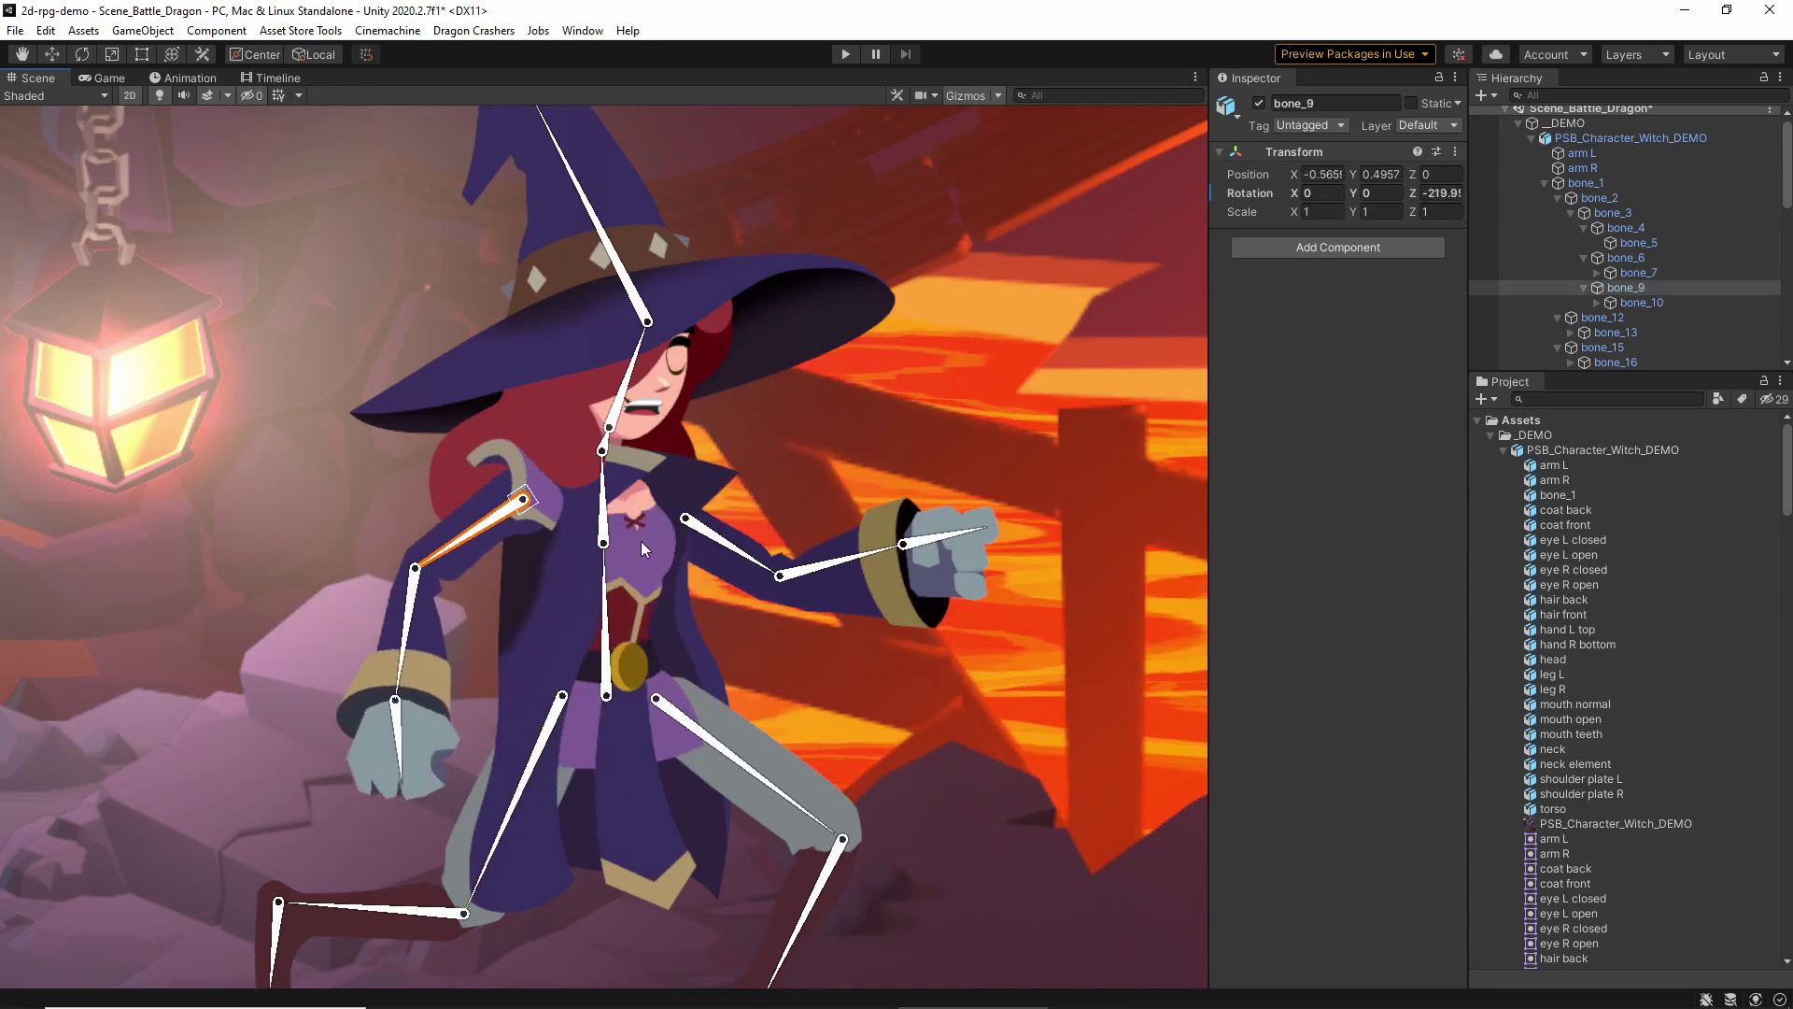
middle_drag(869, 691, 821, 676)
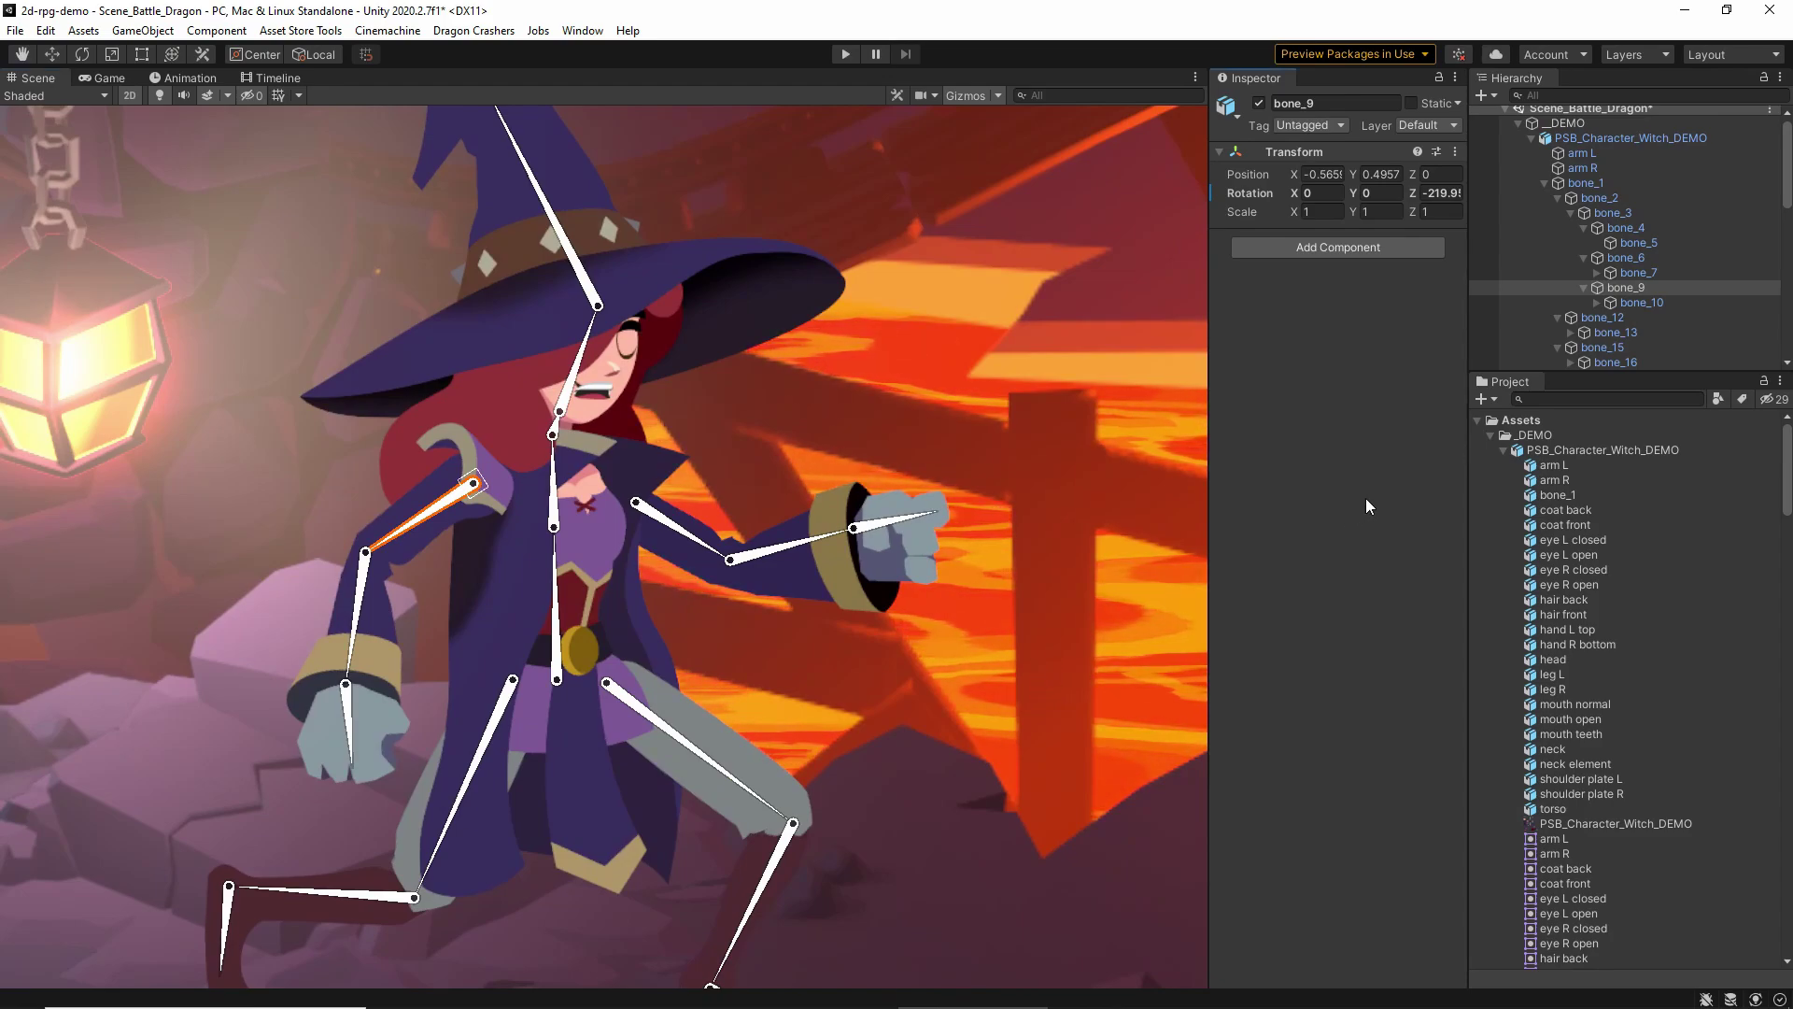
click(1655, 248)
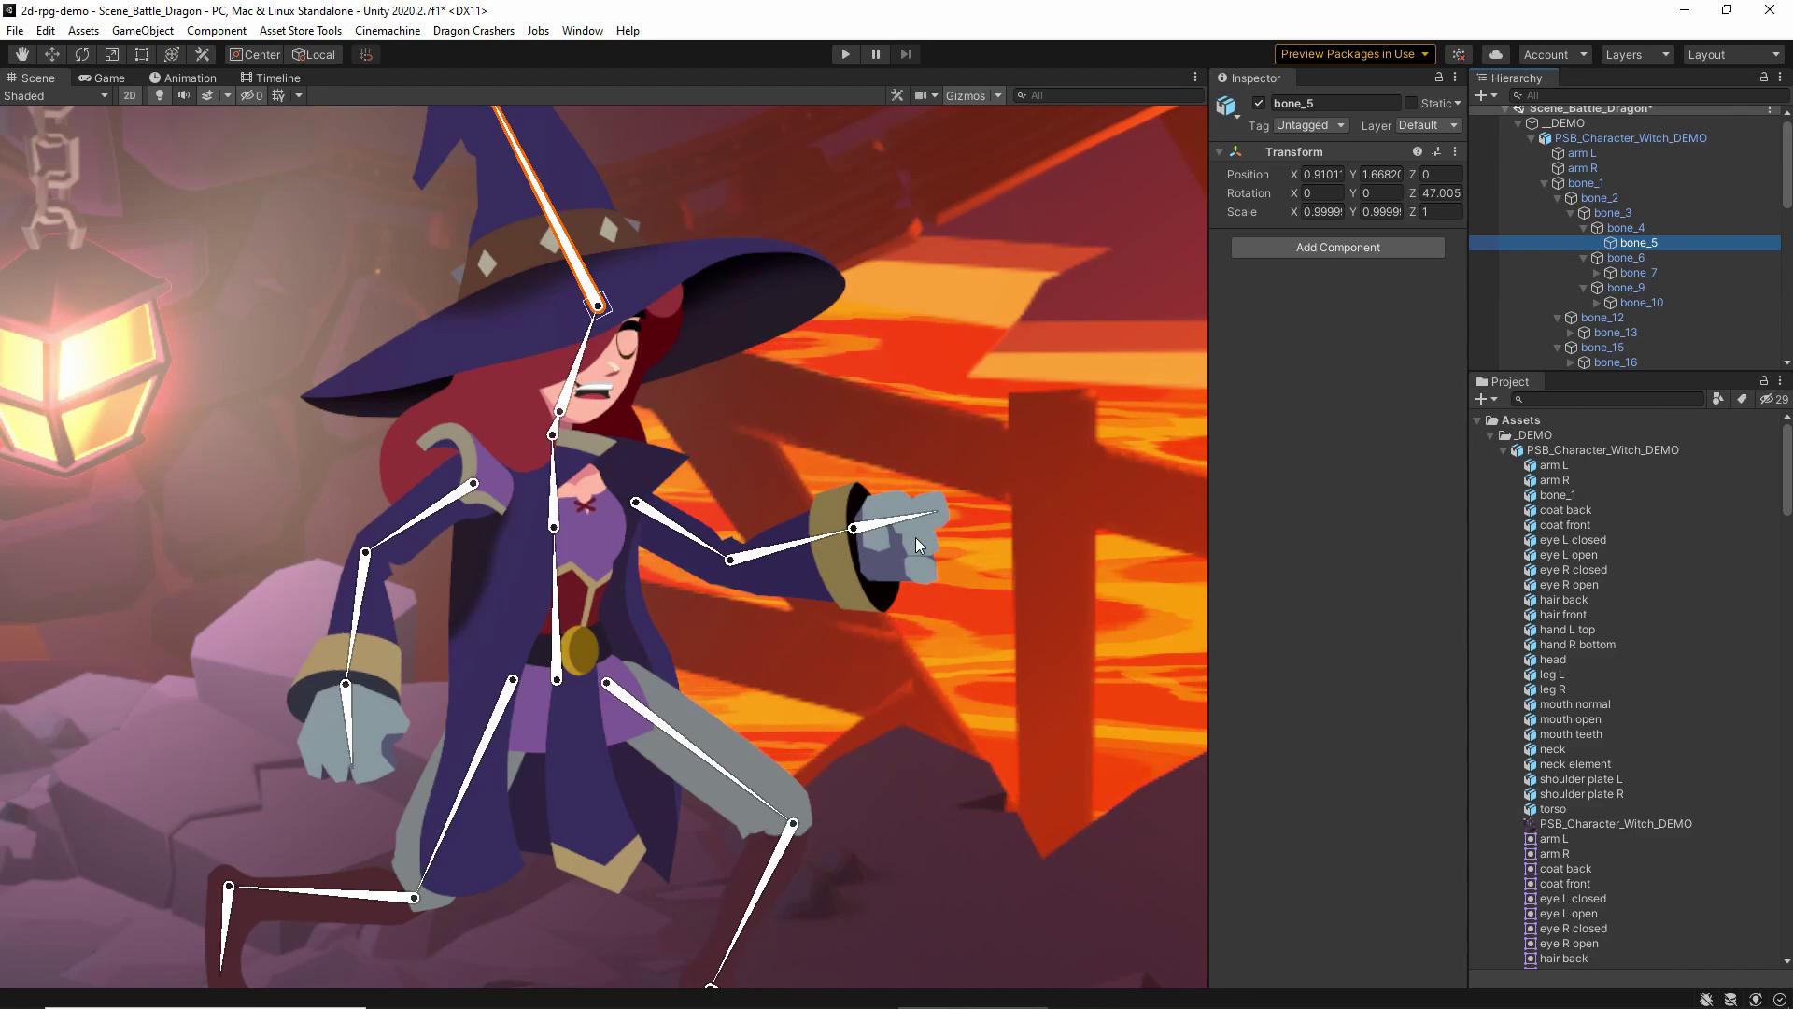
Examine the posed witch in the scene as a whole and the overlapping mouth and eye sprites on her face
key(q)
drag(828, 421, 958, 525)
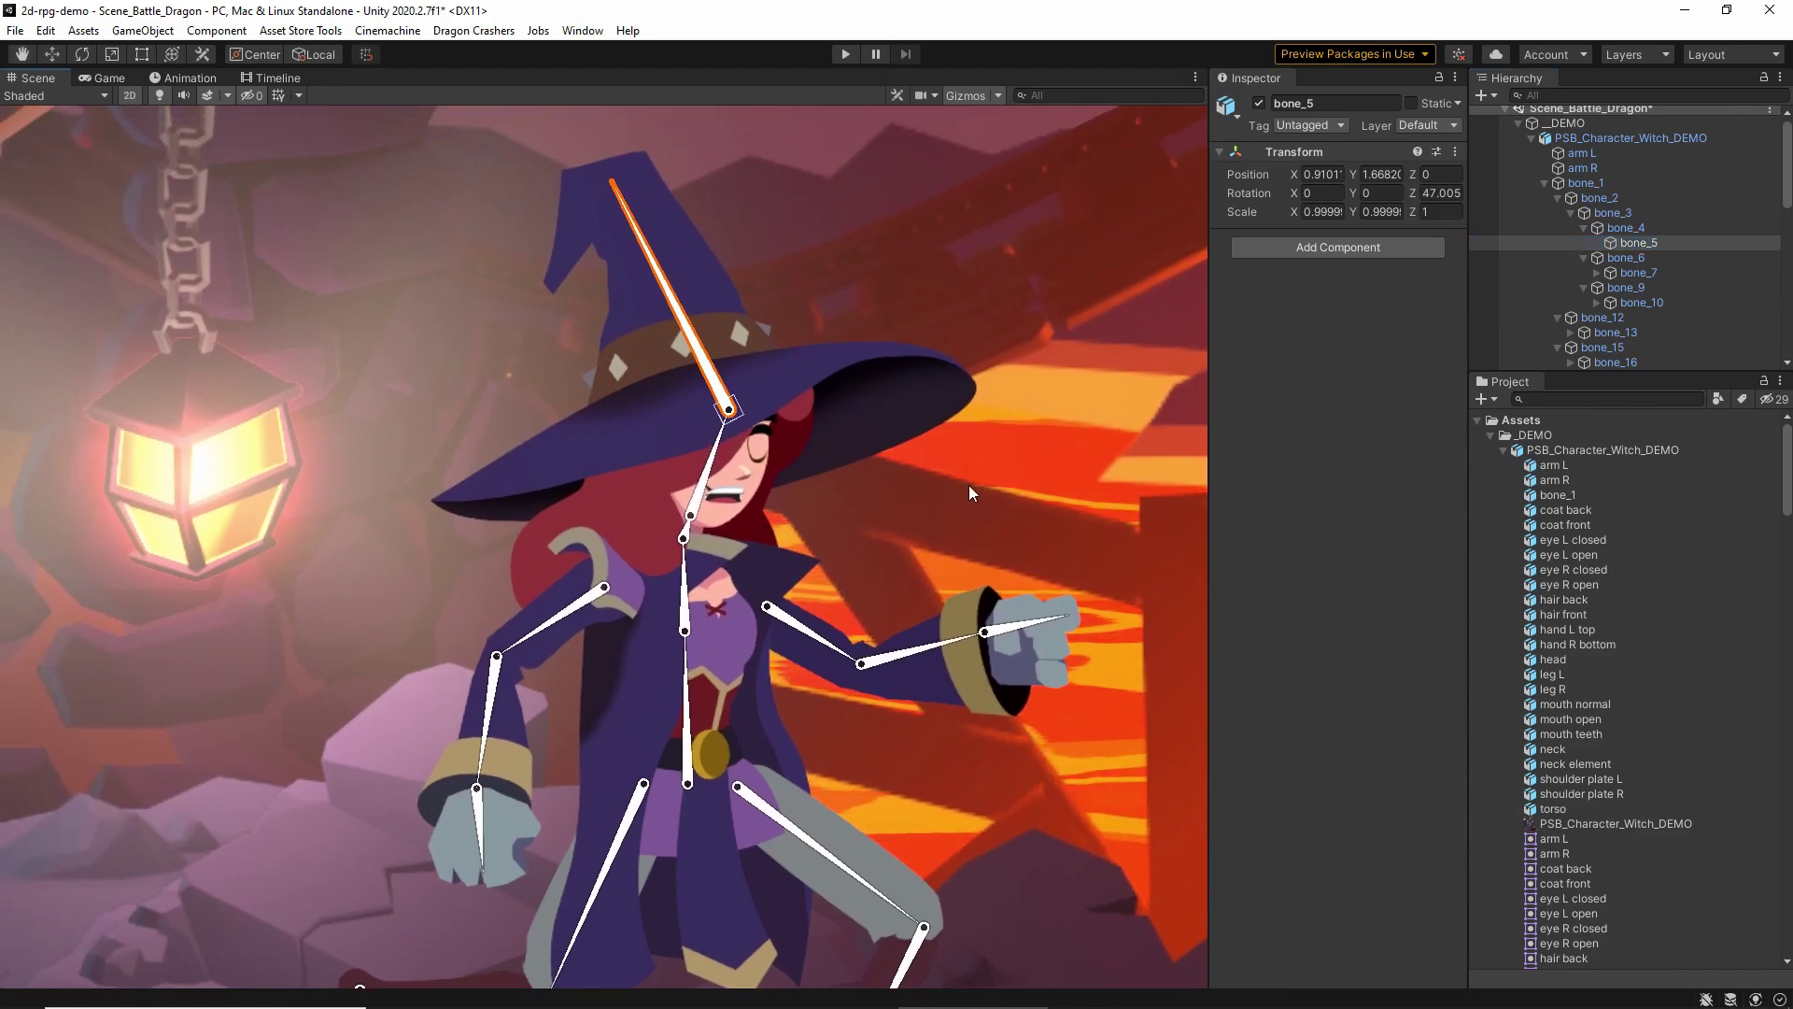
middle_drag(940, 495, 956, 381)
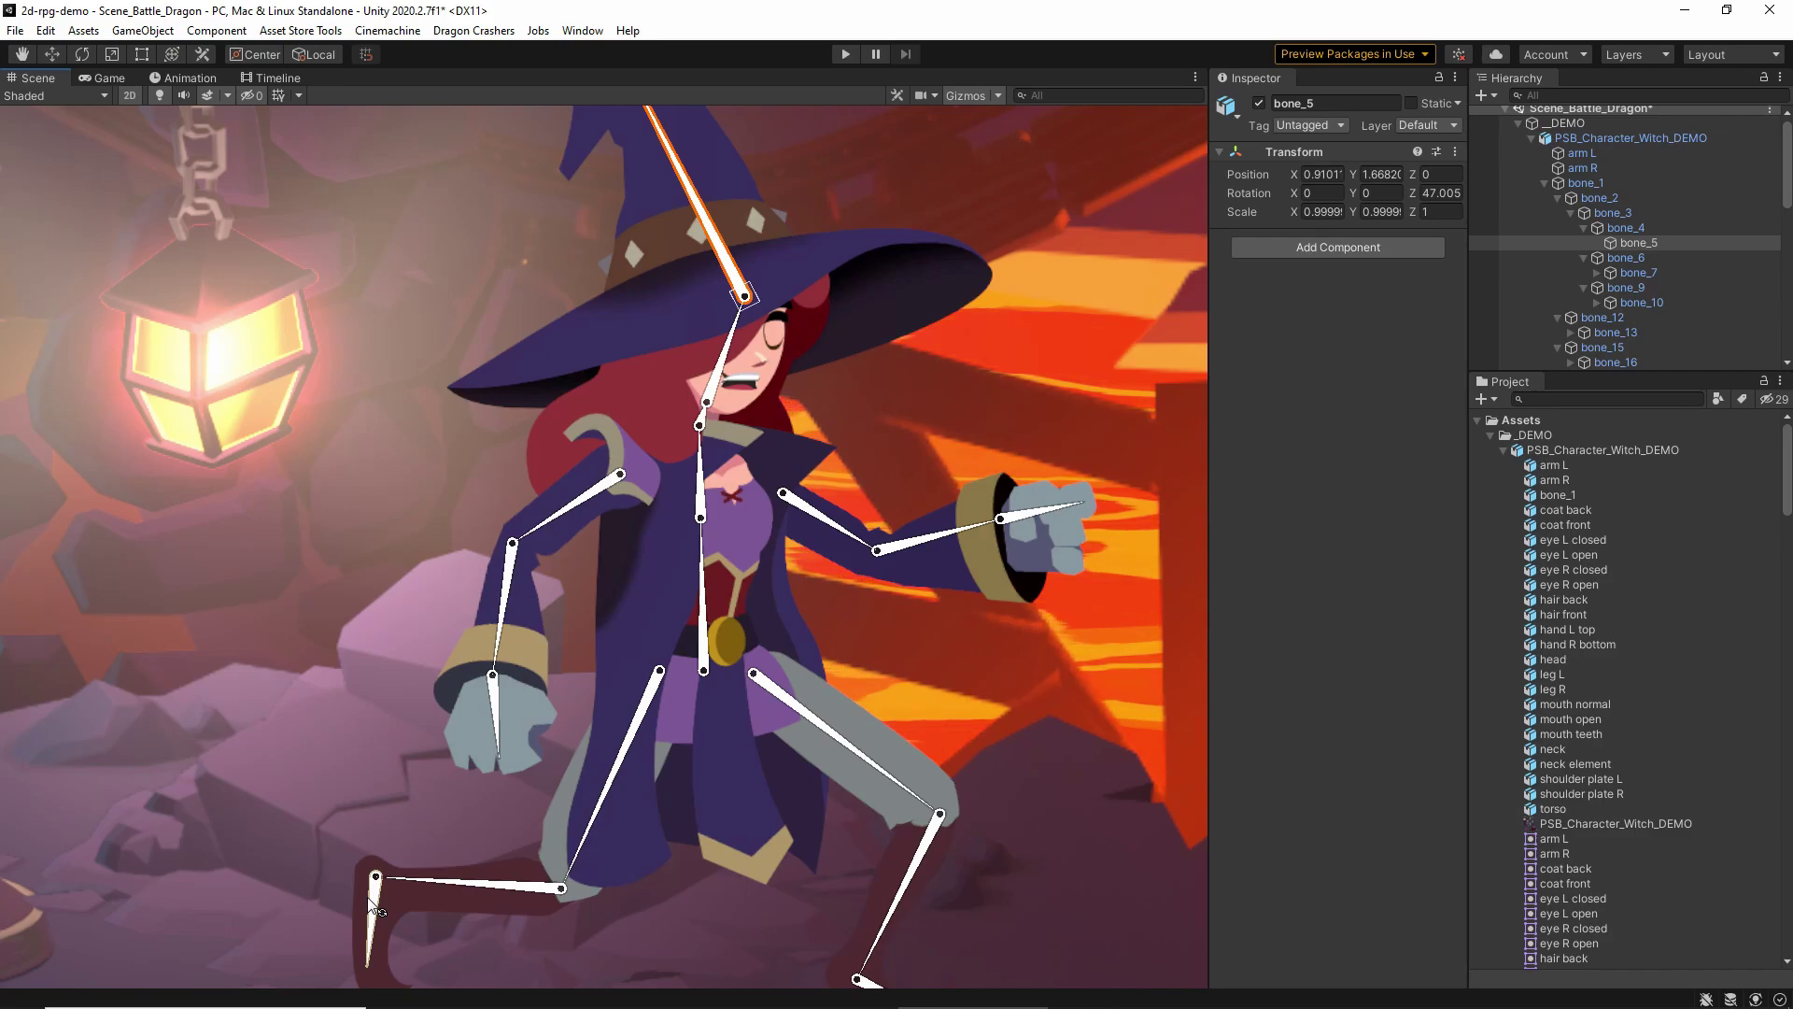
scroll(934, 654, down, 3)
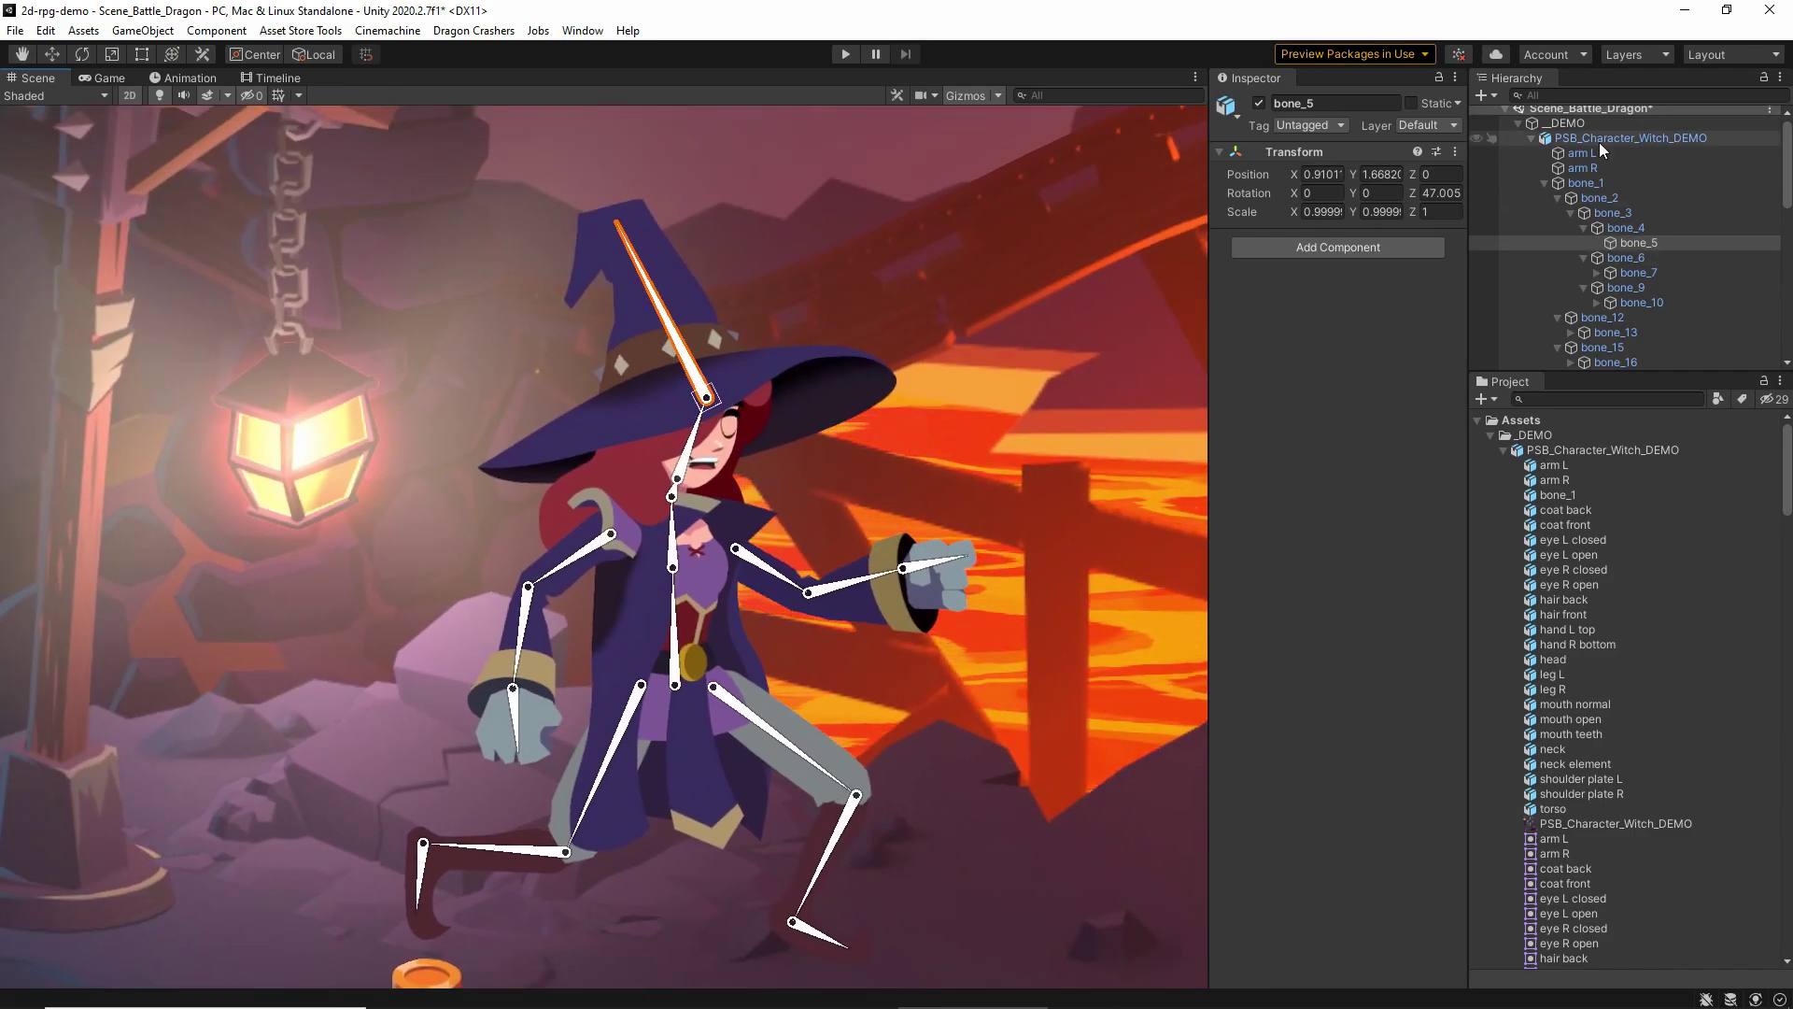
scroll(603, 485, up, 2)
scroll(813, 480, up, 5)
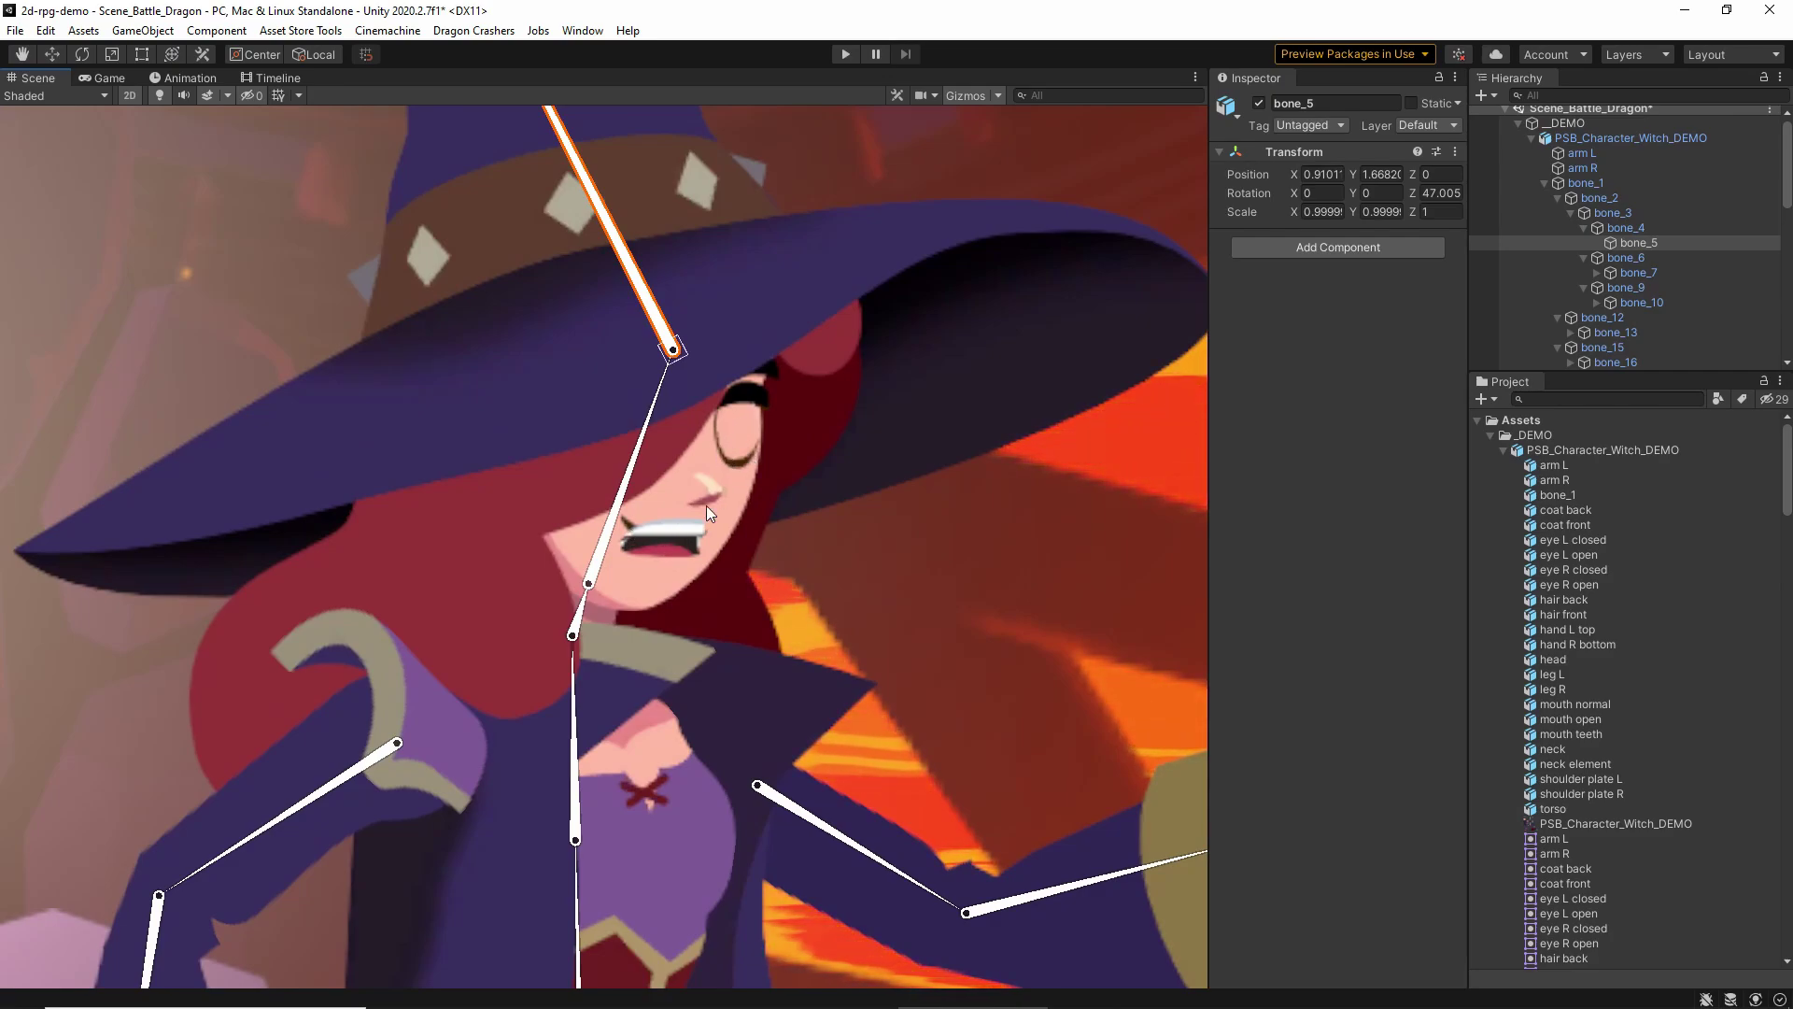
scroll(631, 530, up, 4)
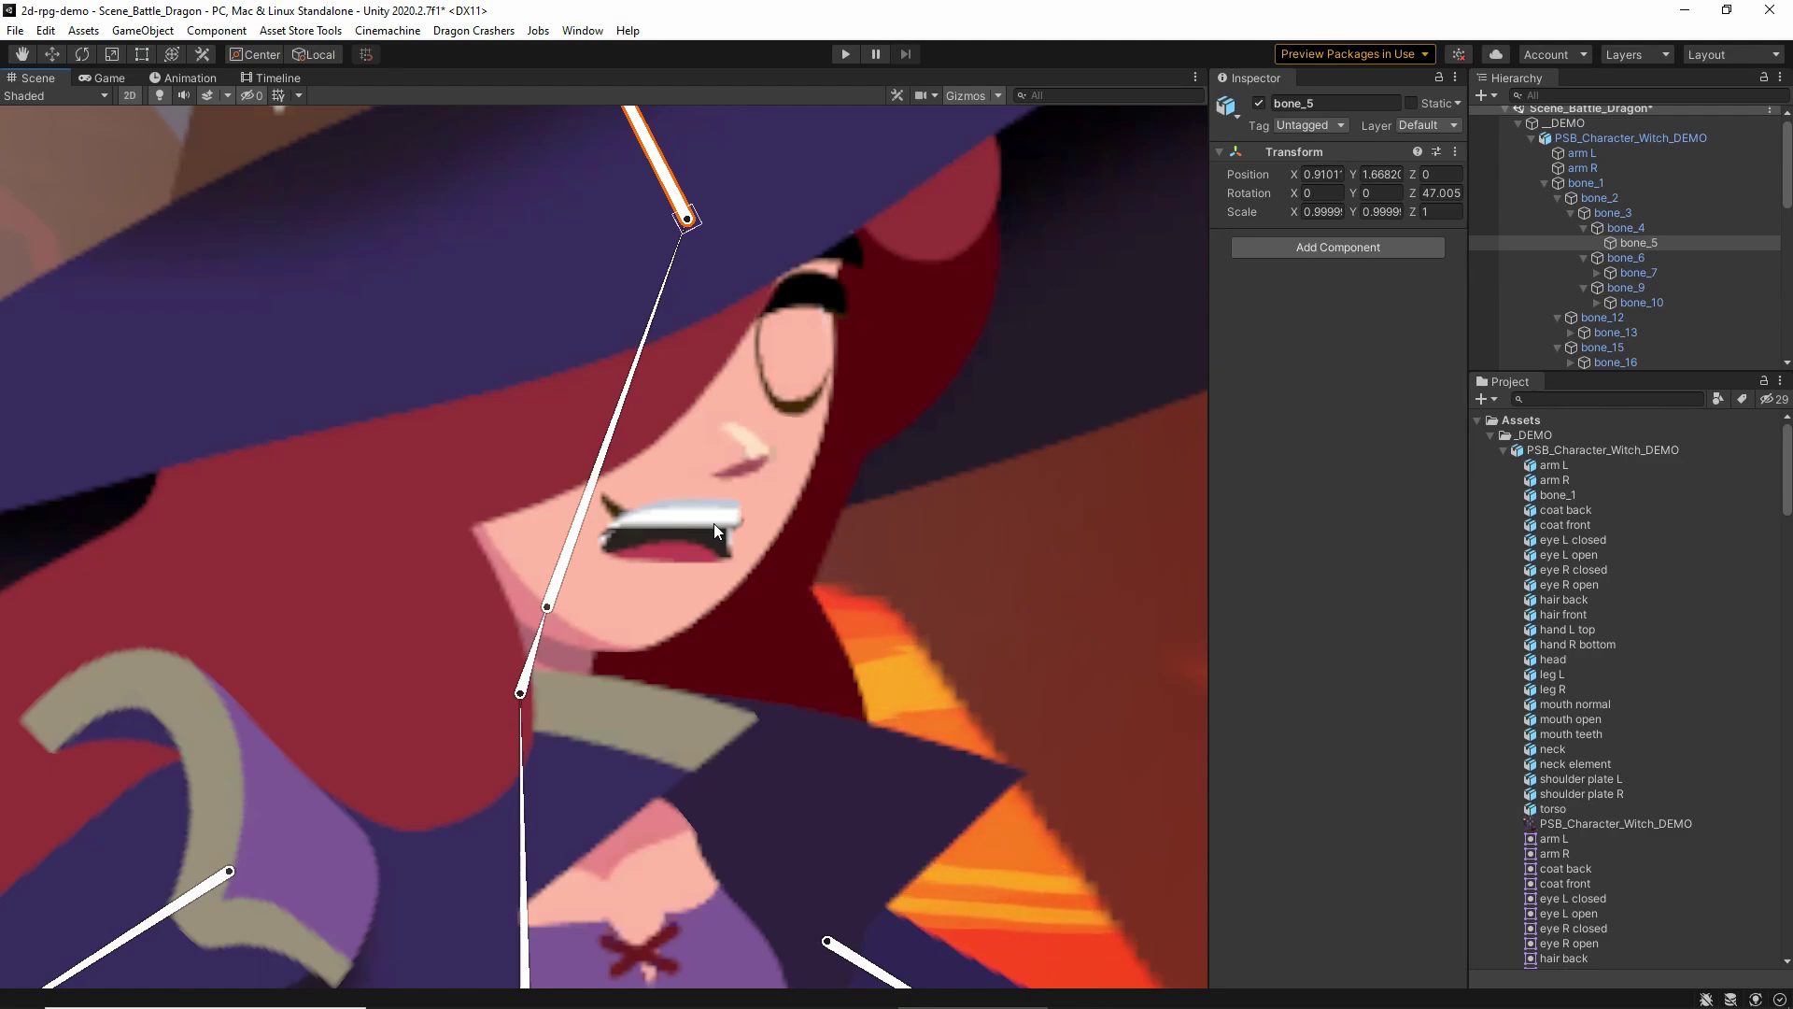
Switch to PSB_Character_Witch_DEMO.psb in Photoshop and expand the mouth layer group beside a close view of the face
key(alt+Tab)
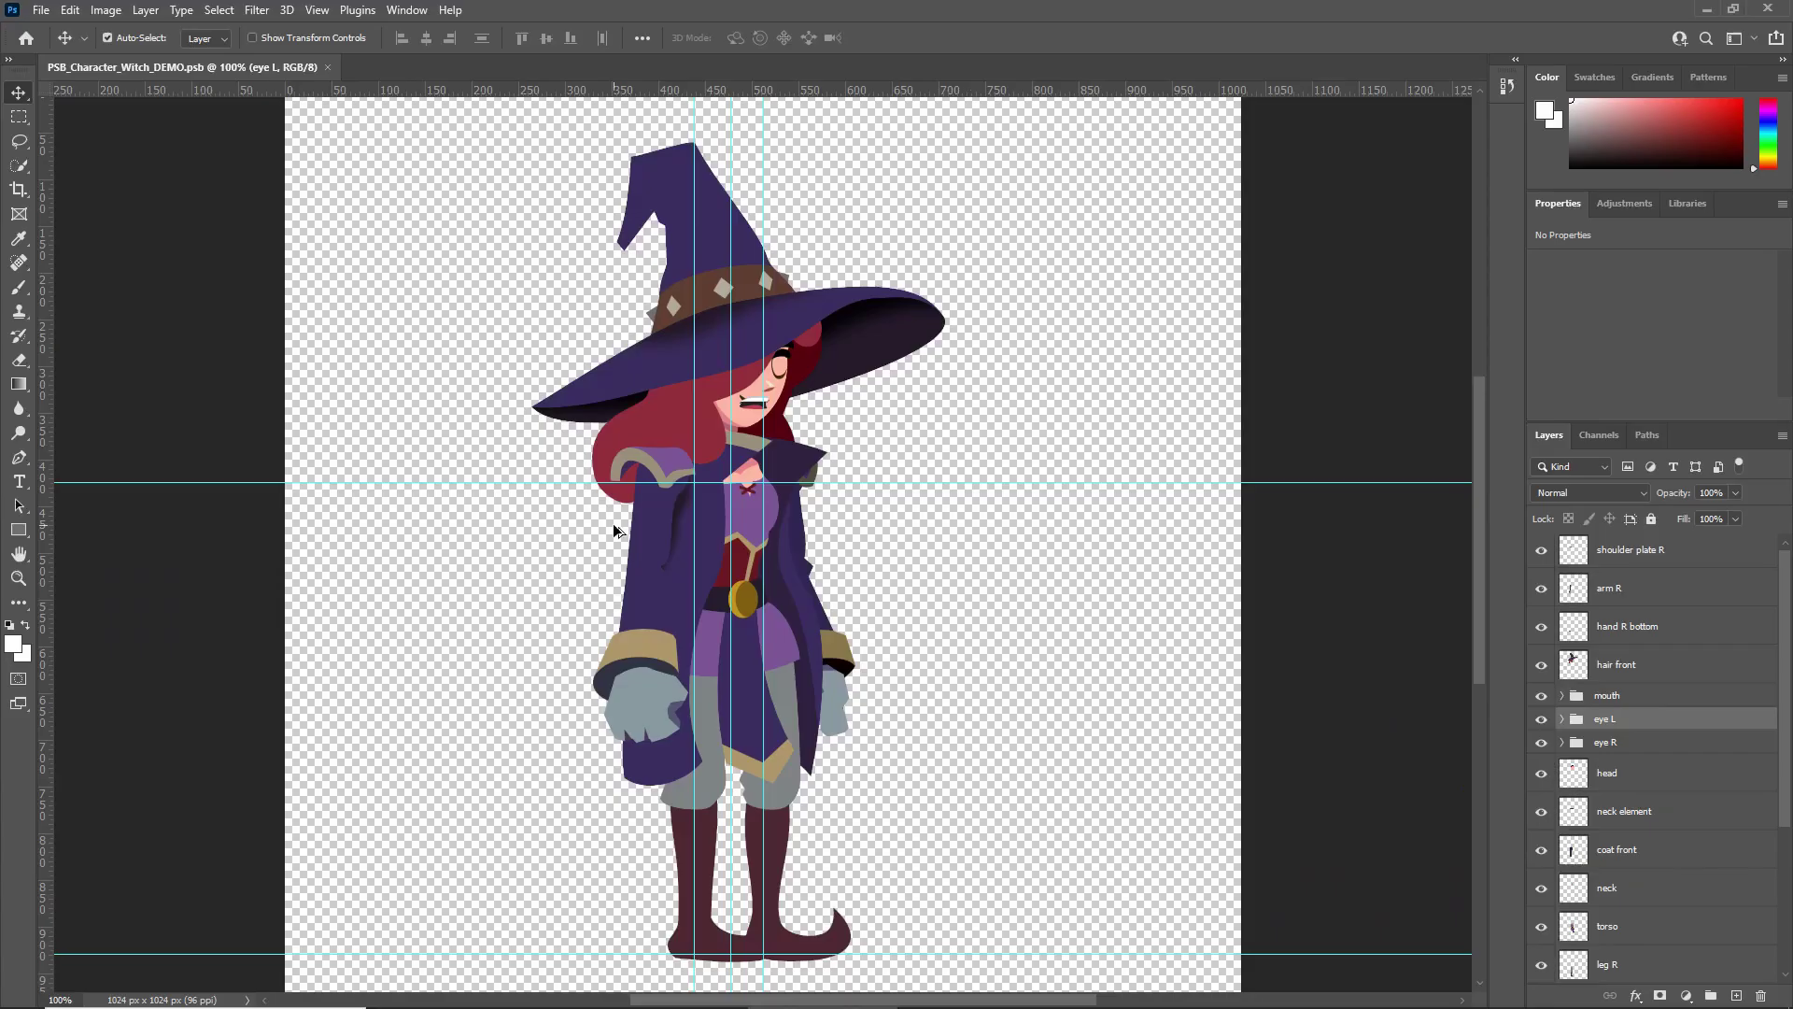
key(ctrl+plus)
key(ctrl+plus)
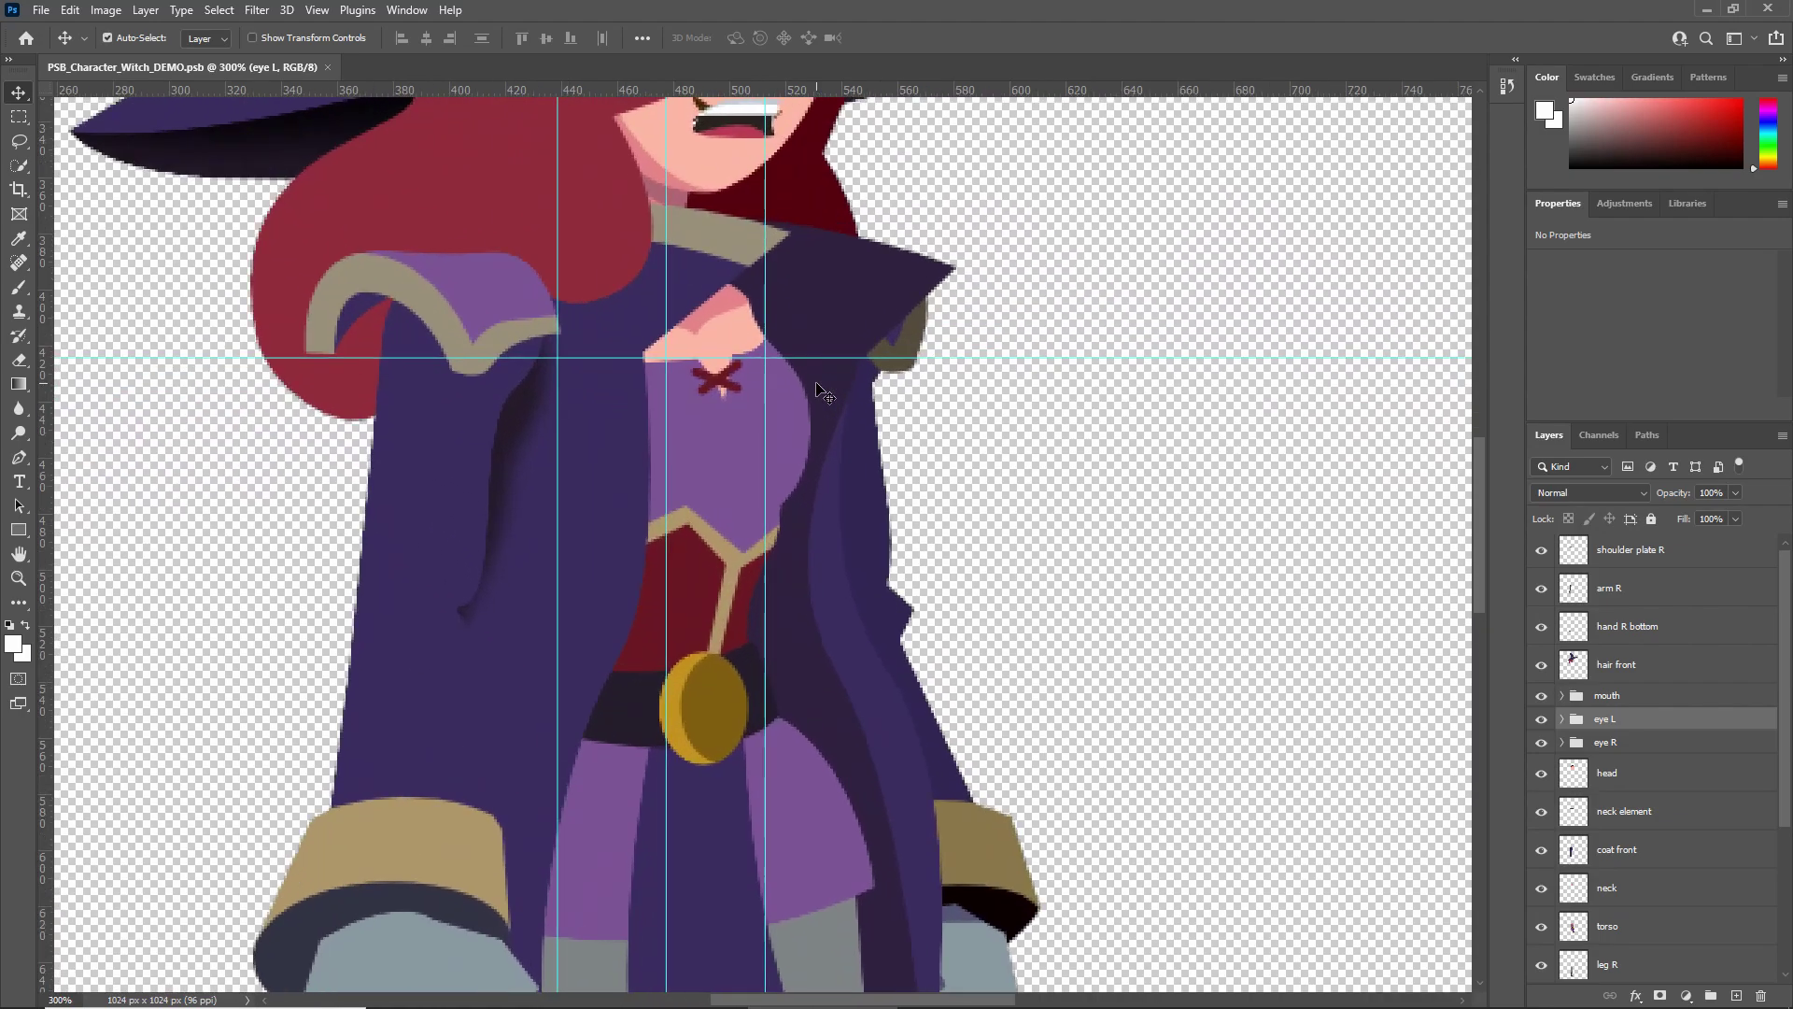
scroll(821, 388, up, 5)
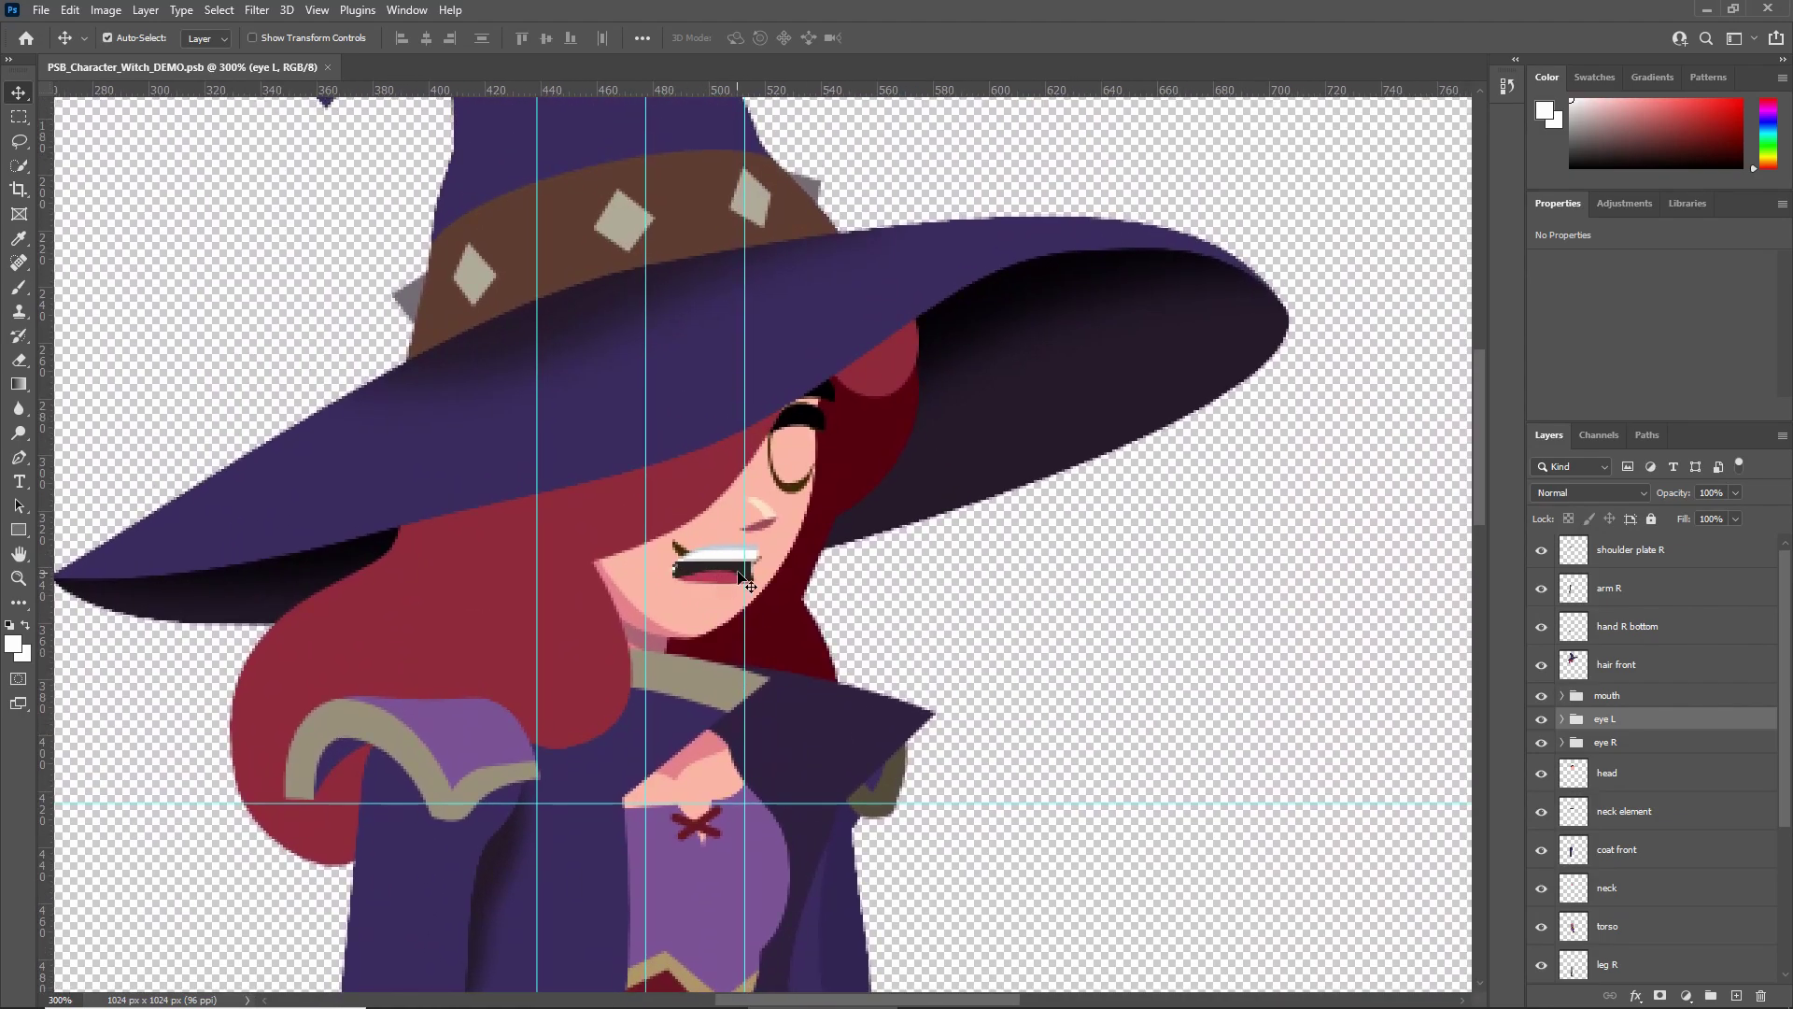
click(1563, 695)
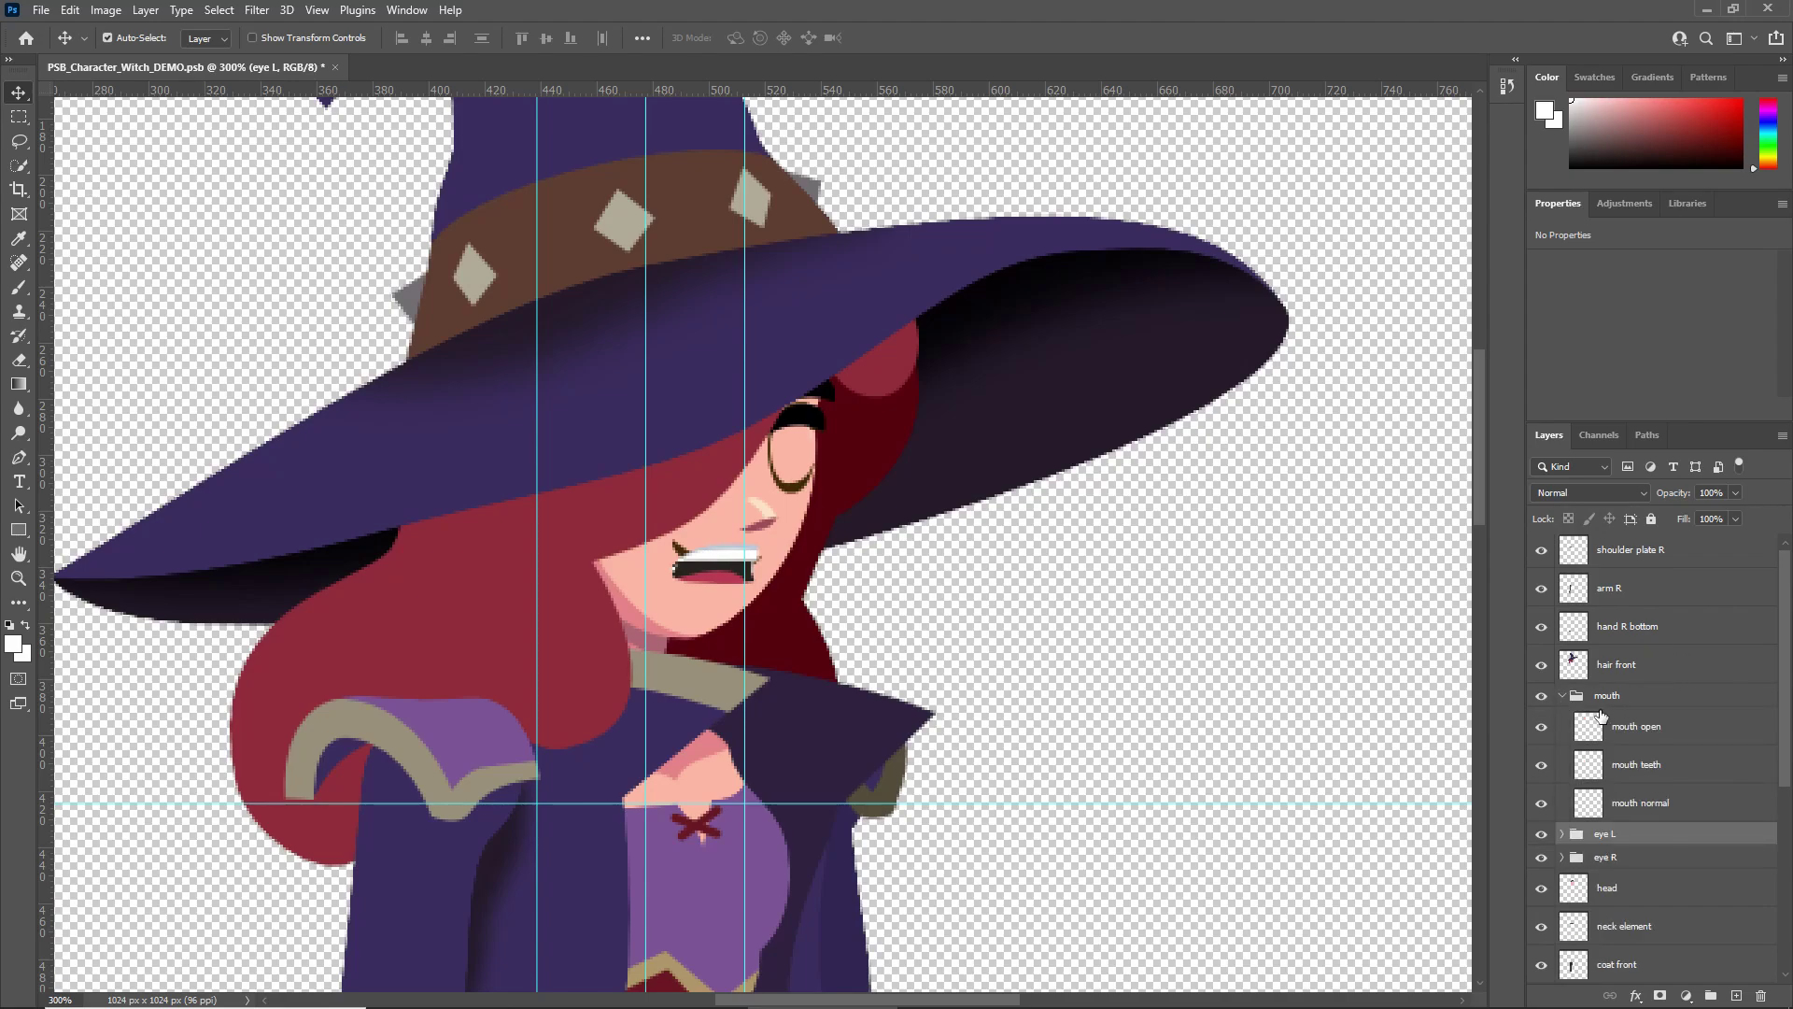
Preview the mouth normal, mouth open and mouth teeth layers one at a time, ending with only mouth normal shown
click(1542, 728)
click(1543, 766)
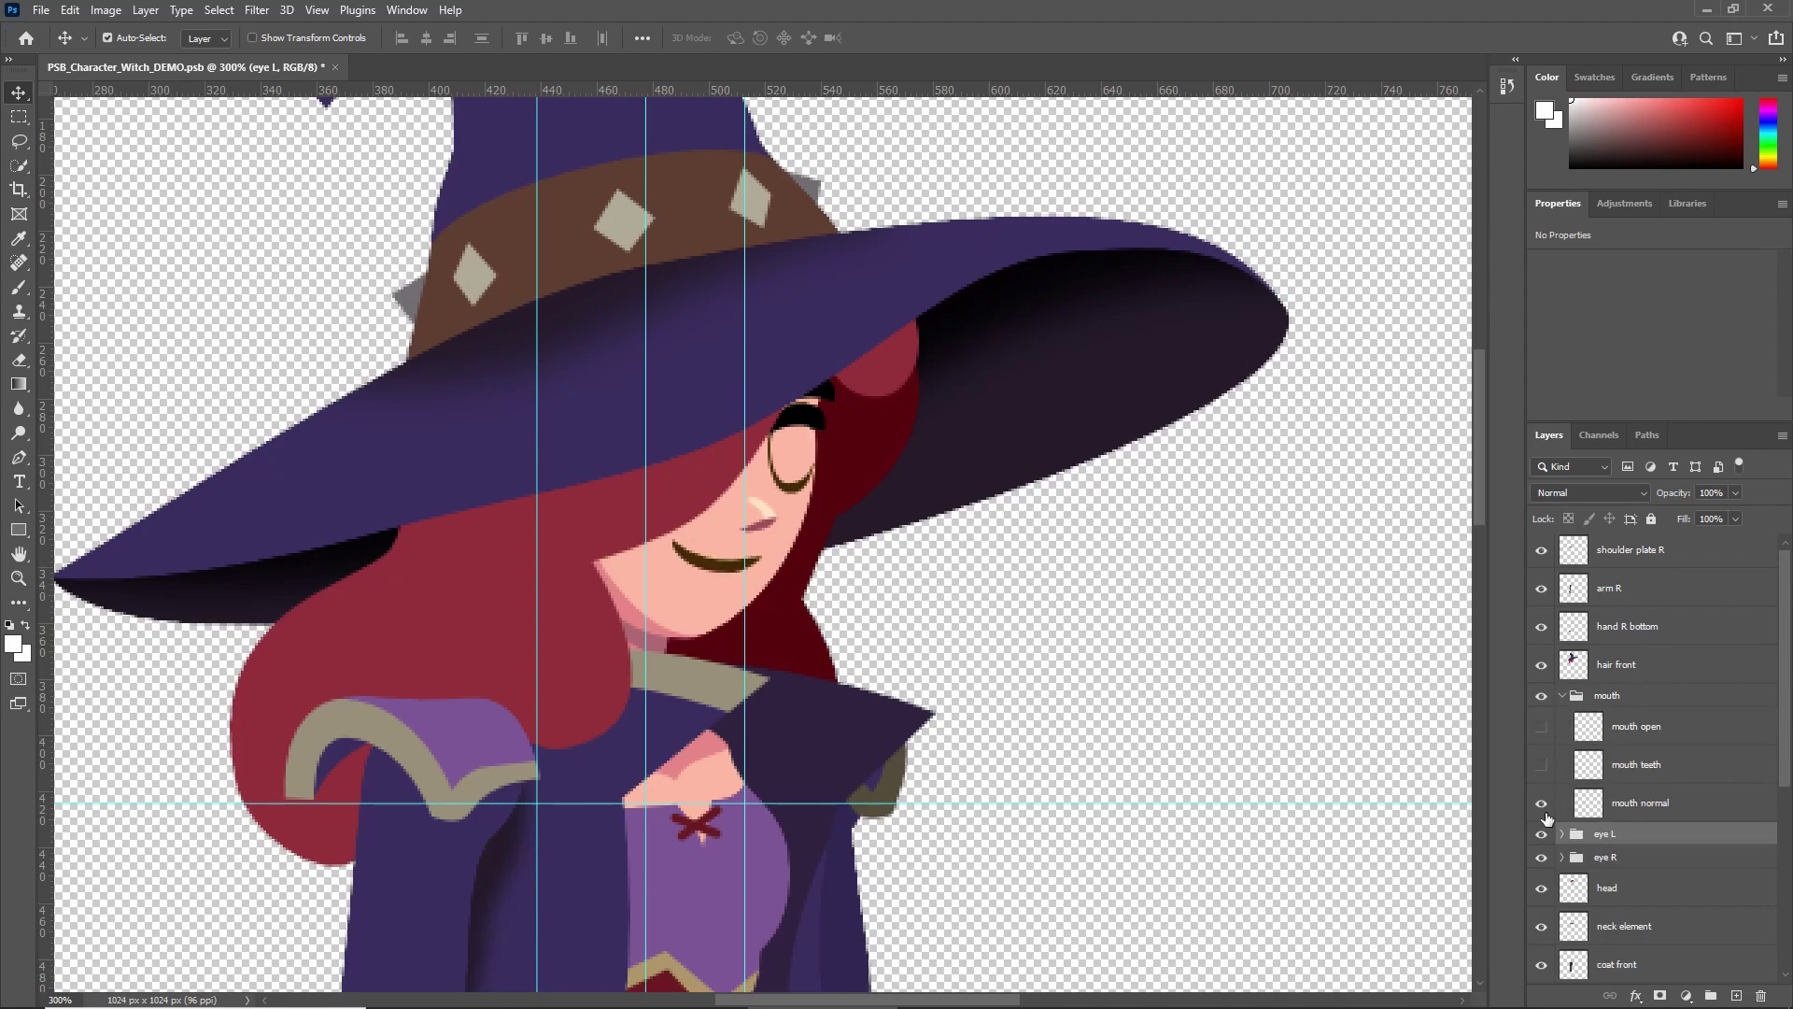
click(1542, 805)
click(1542, 730)
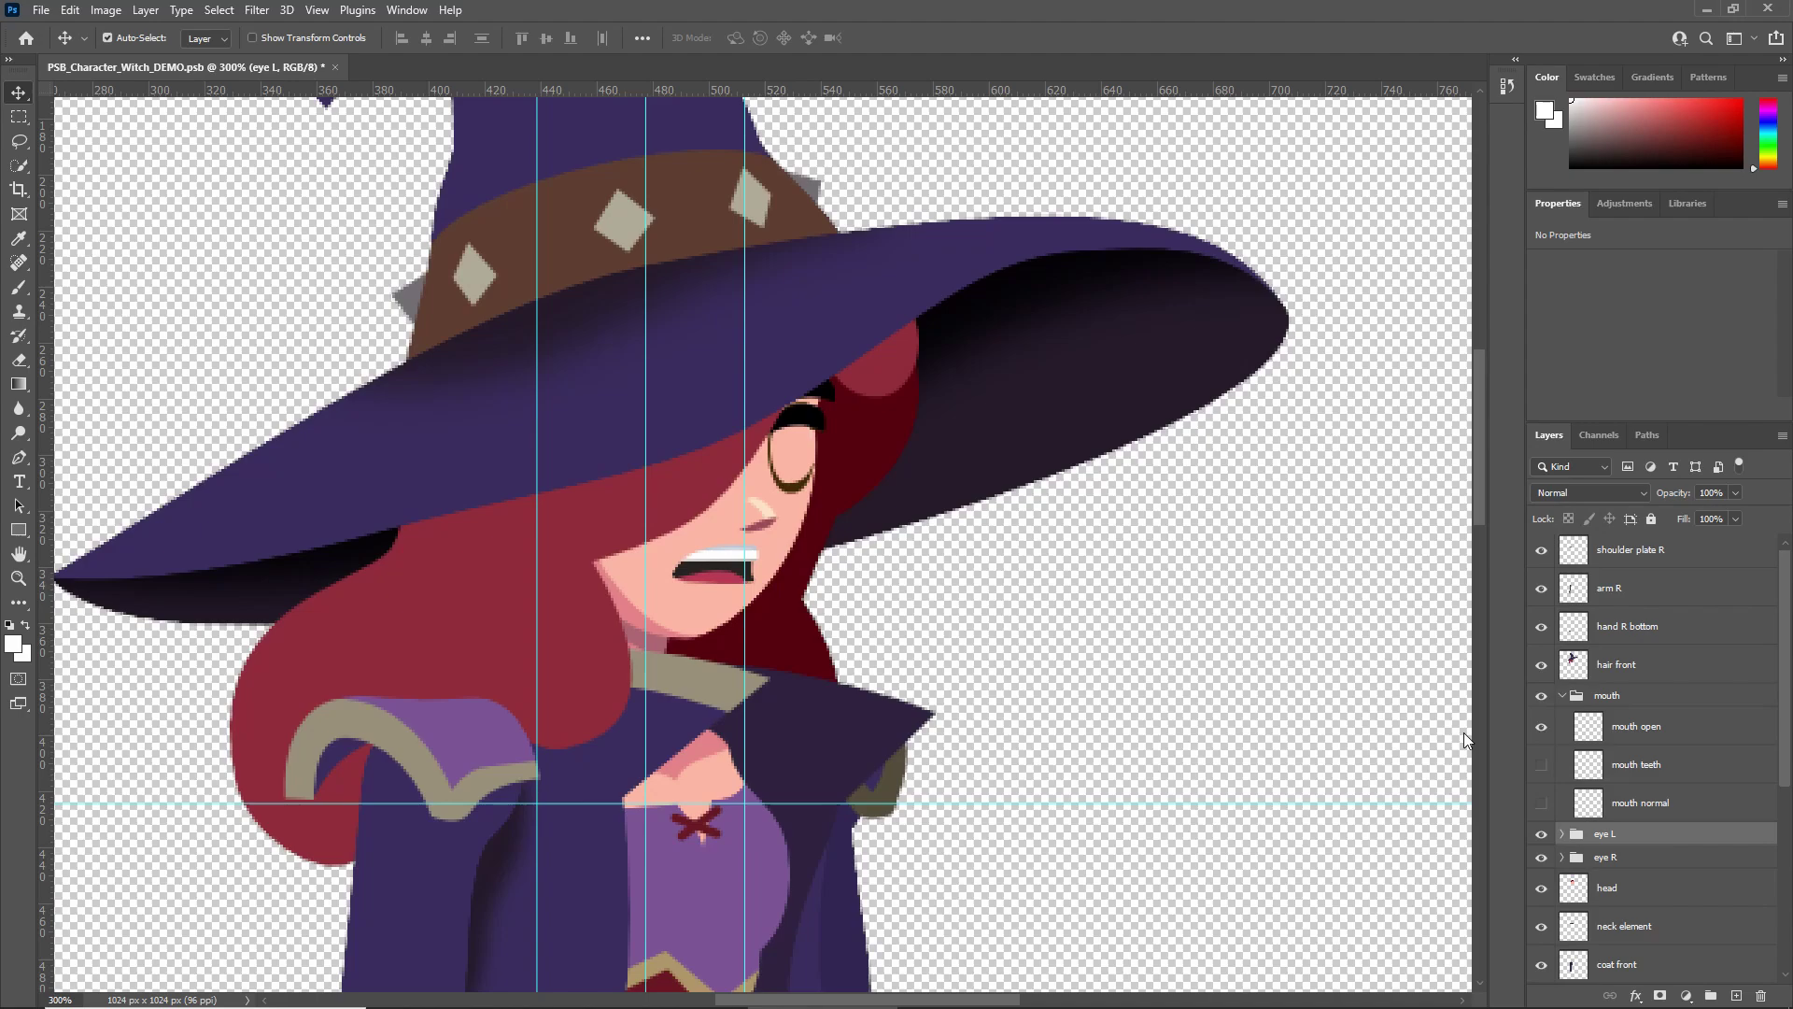
click(1542, 731)
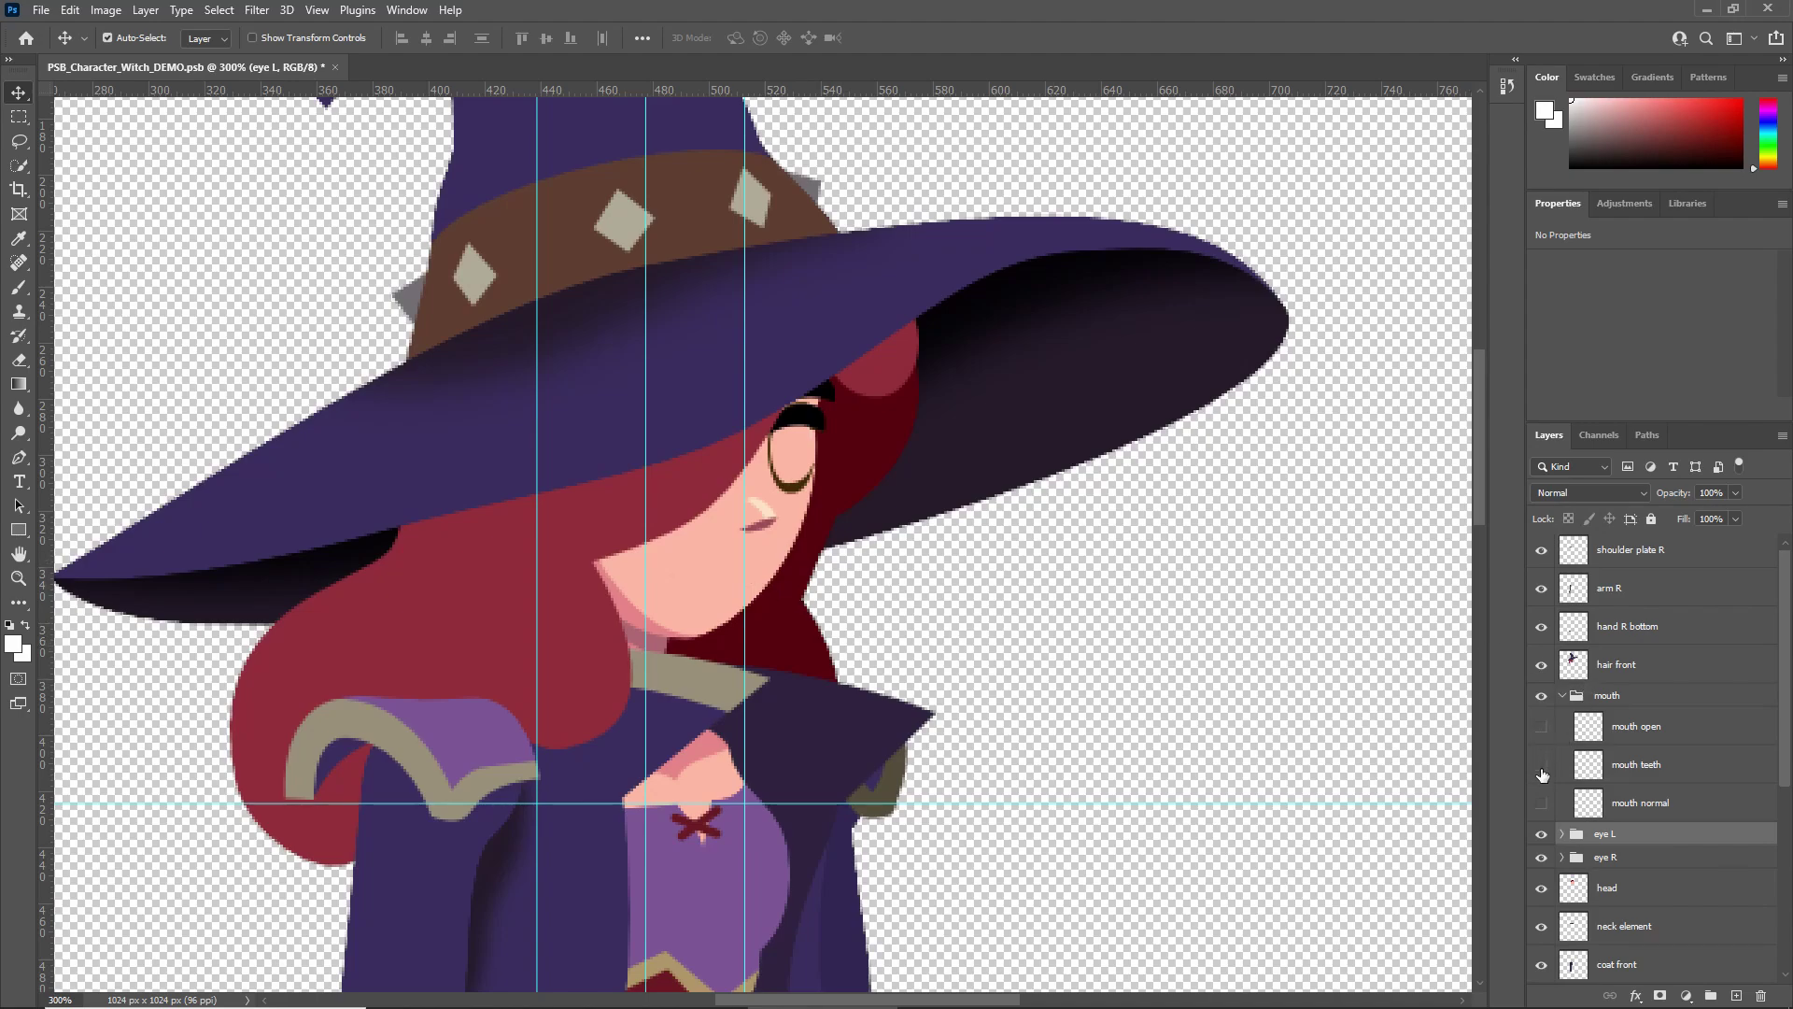
click(1543, 765)
click(1542, 765)
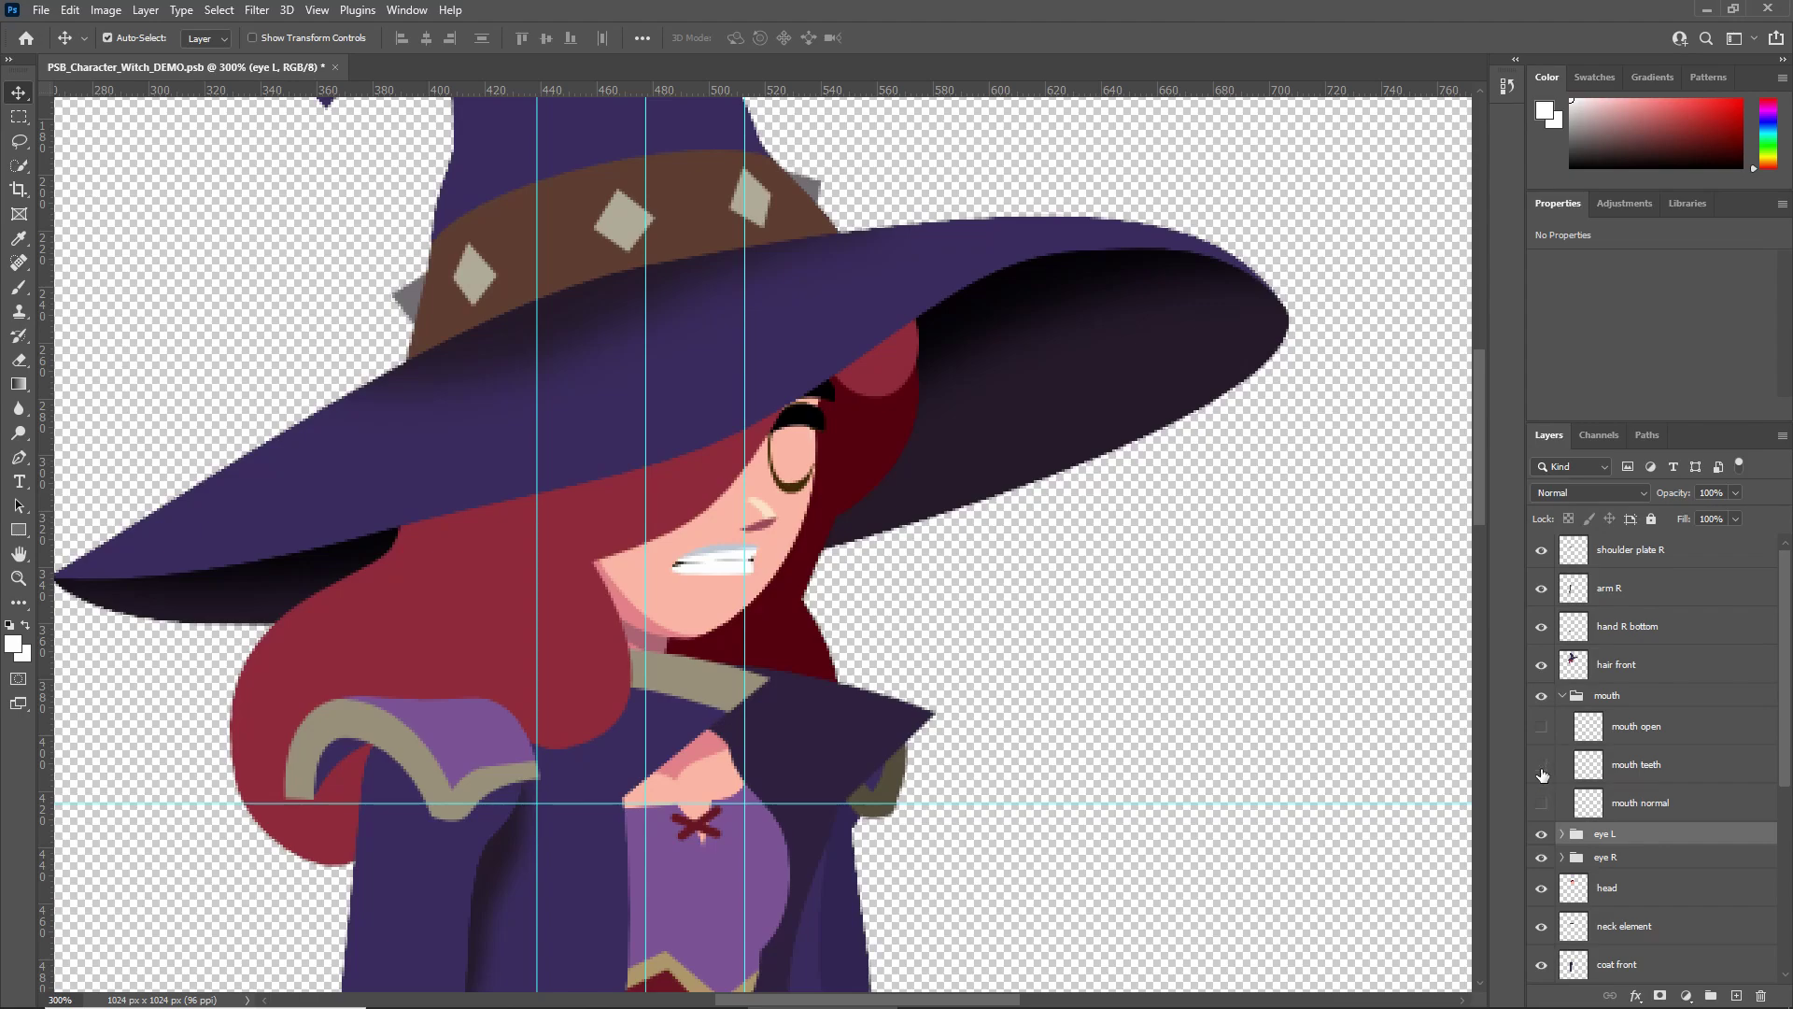
click(1541, 805)
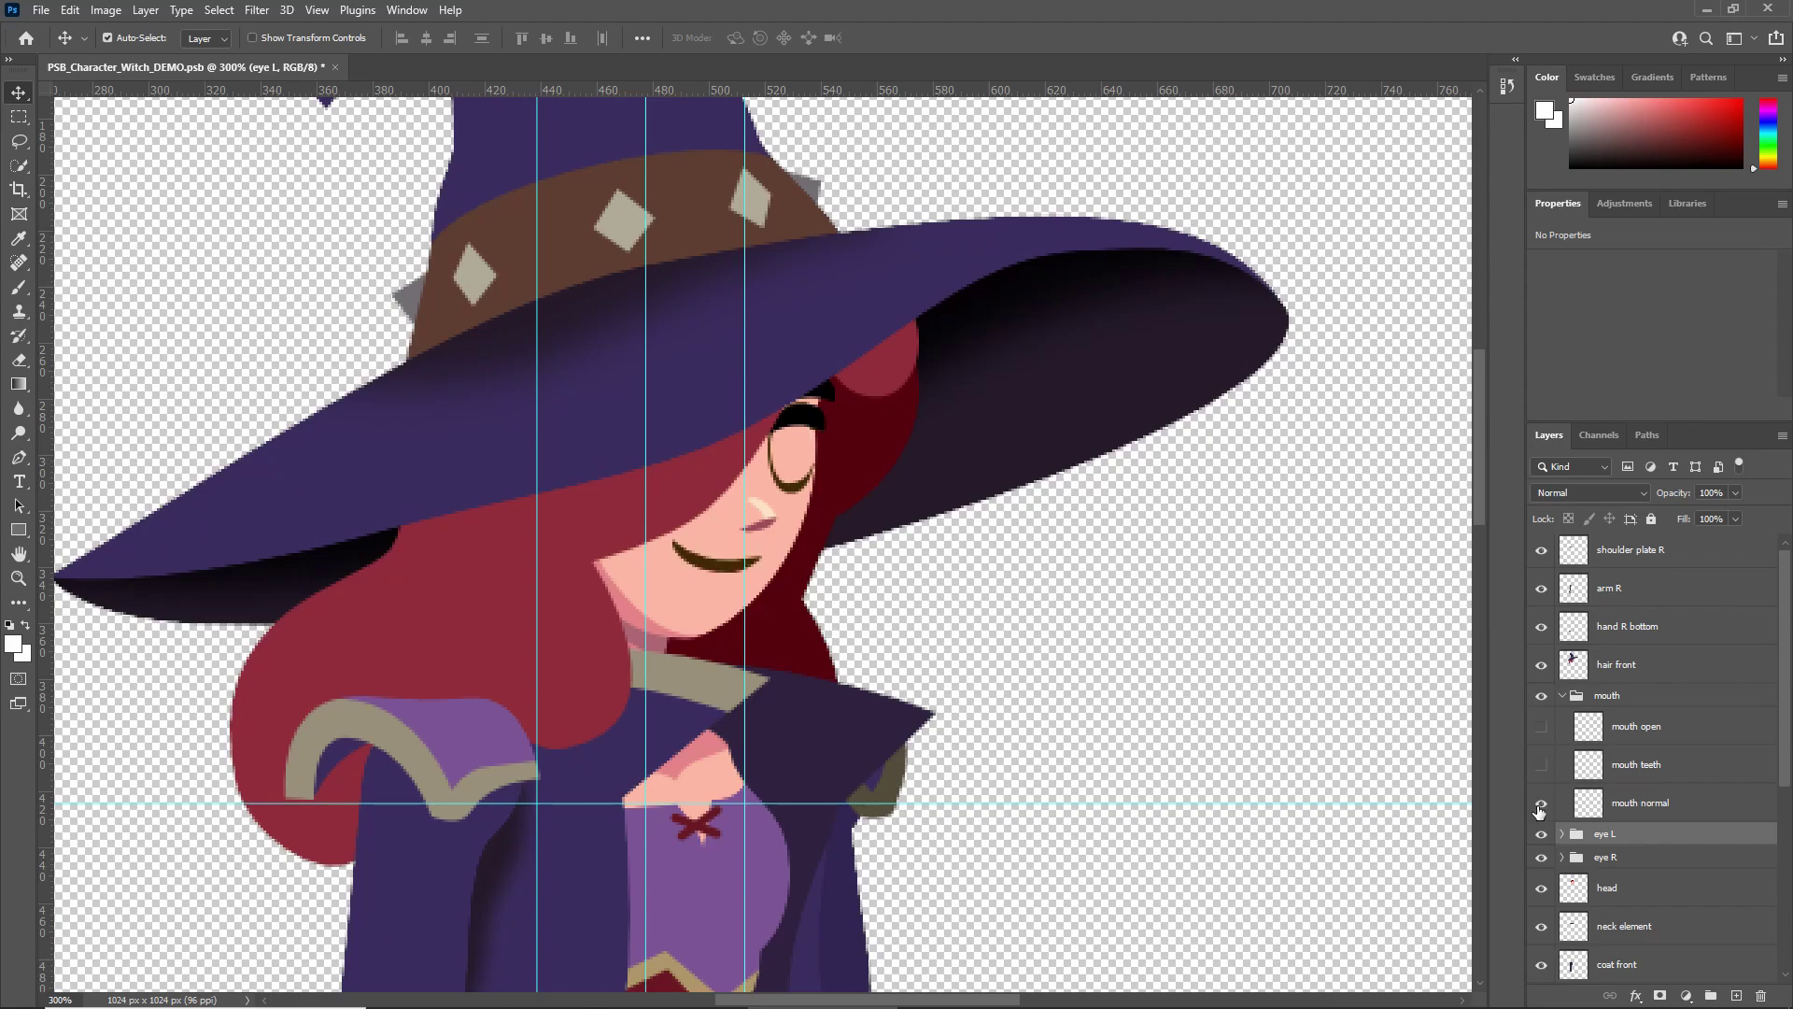
Compare the mouth layer combinations again and leave mouth open, mouth teeth and mouth normal all visible
click(1541, 804)
click(1542, 765)
click(1542, 730)
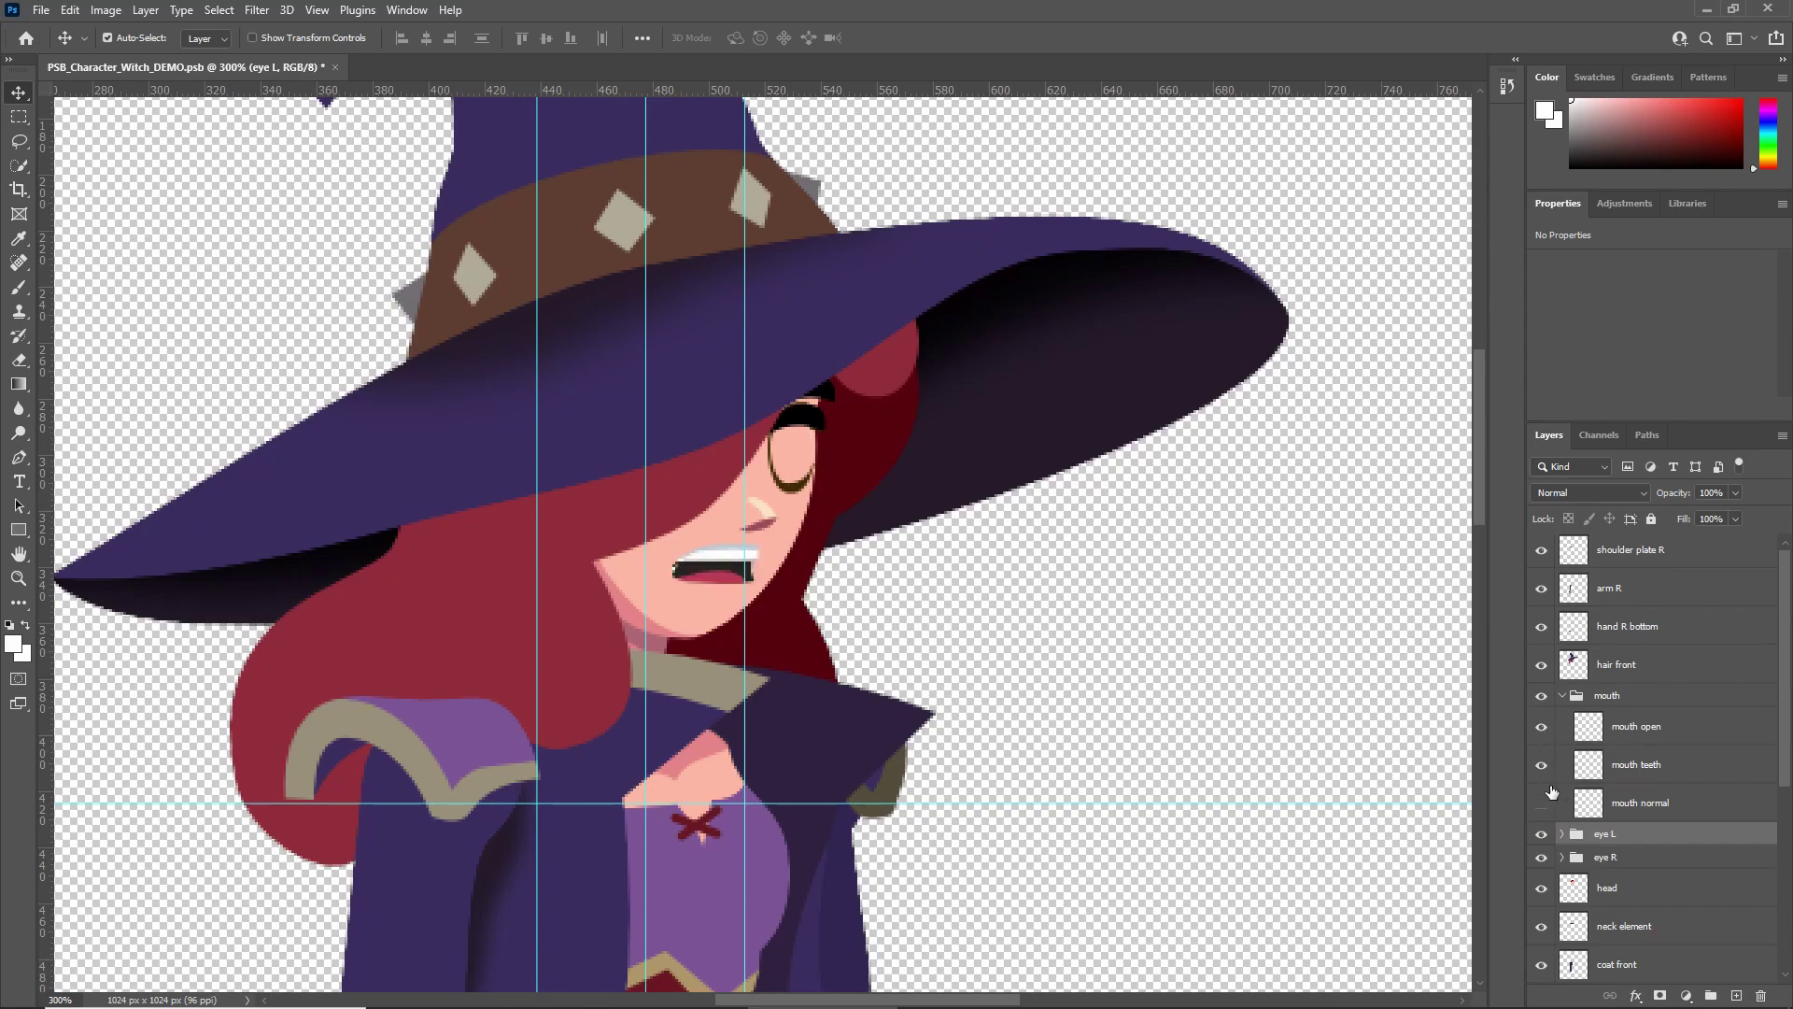
click(1543, 765)
click(1542, 730)
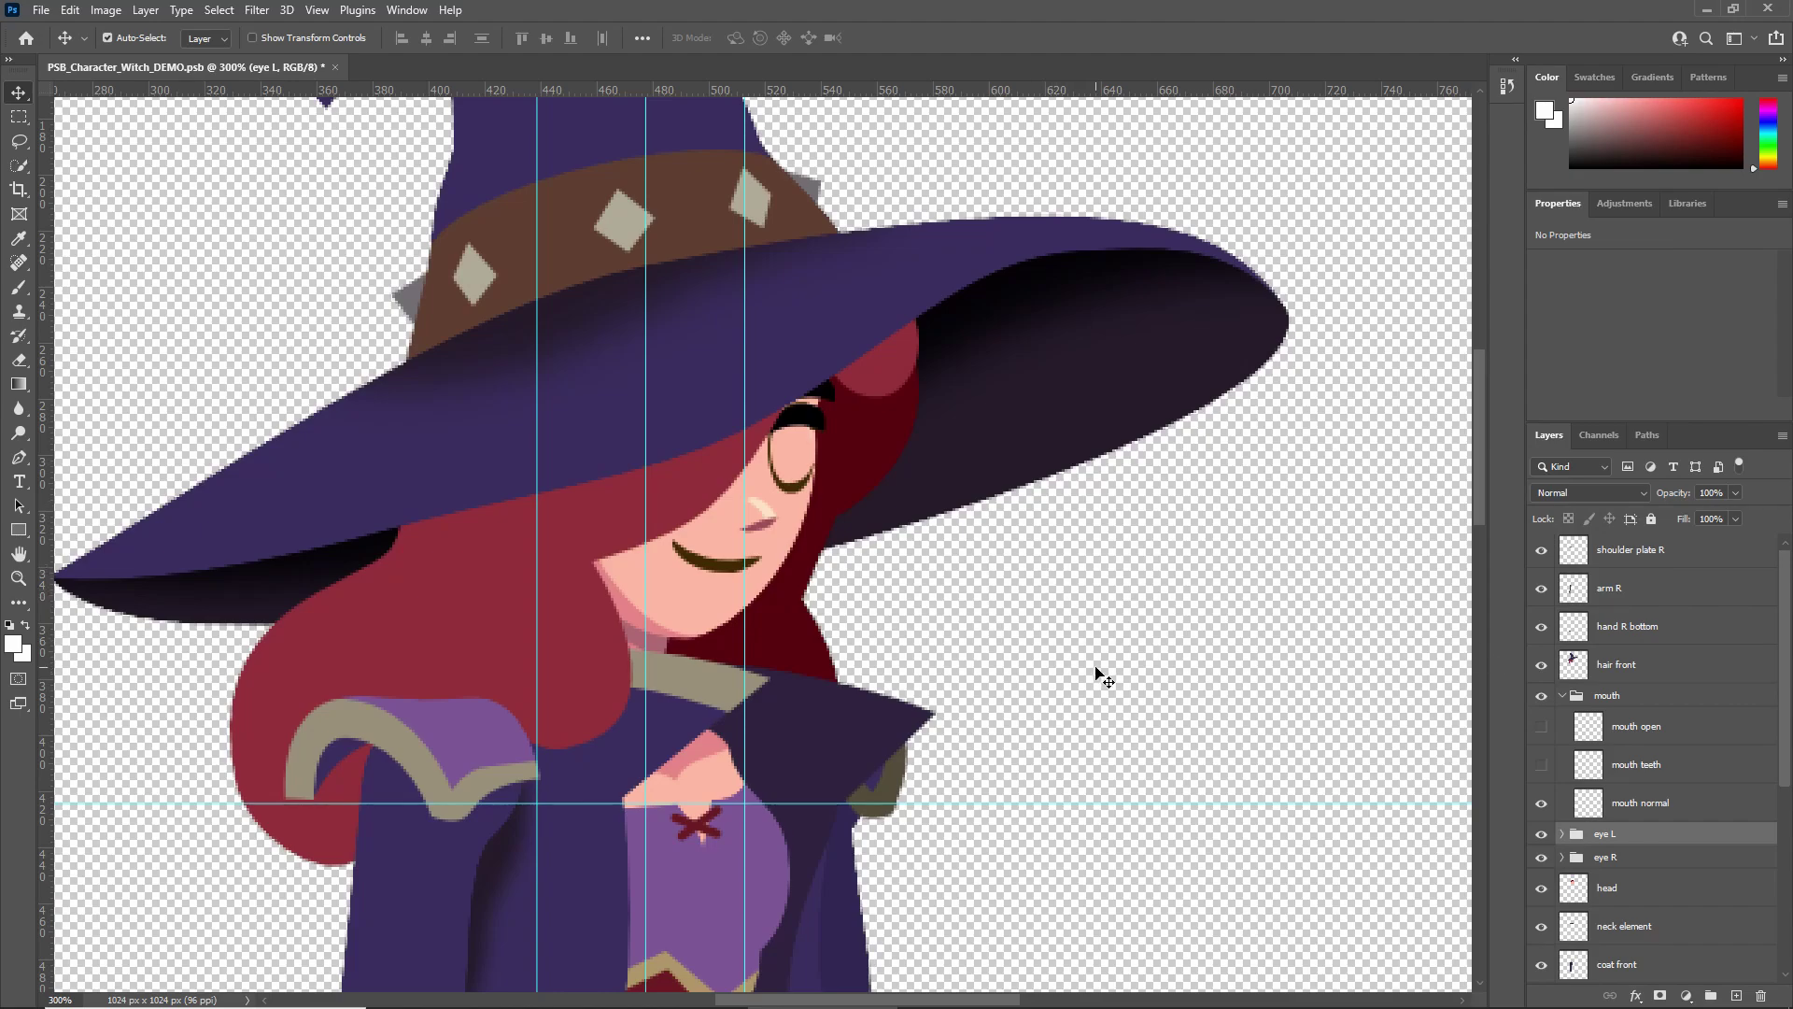
click(1541, 727)
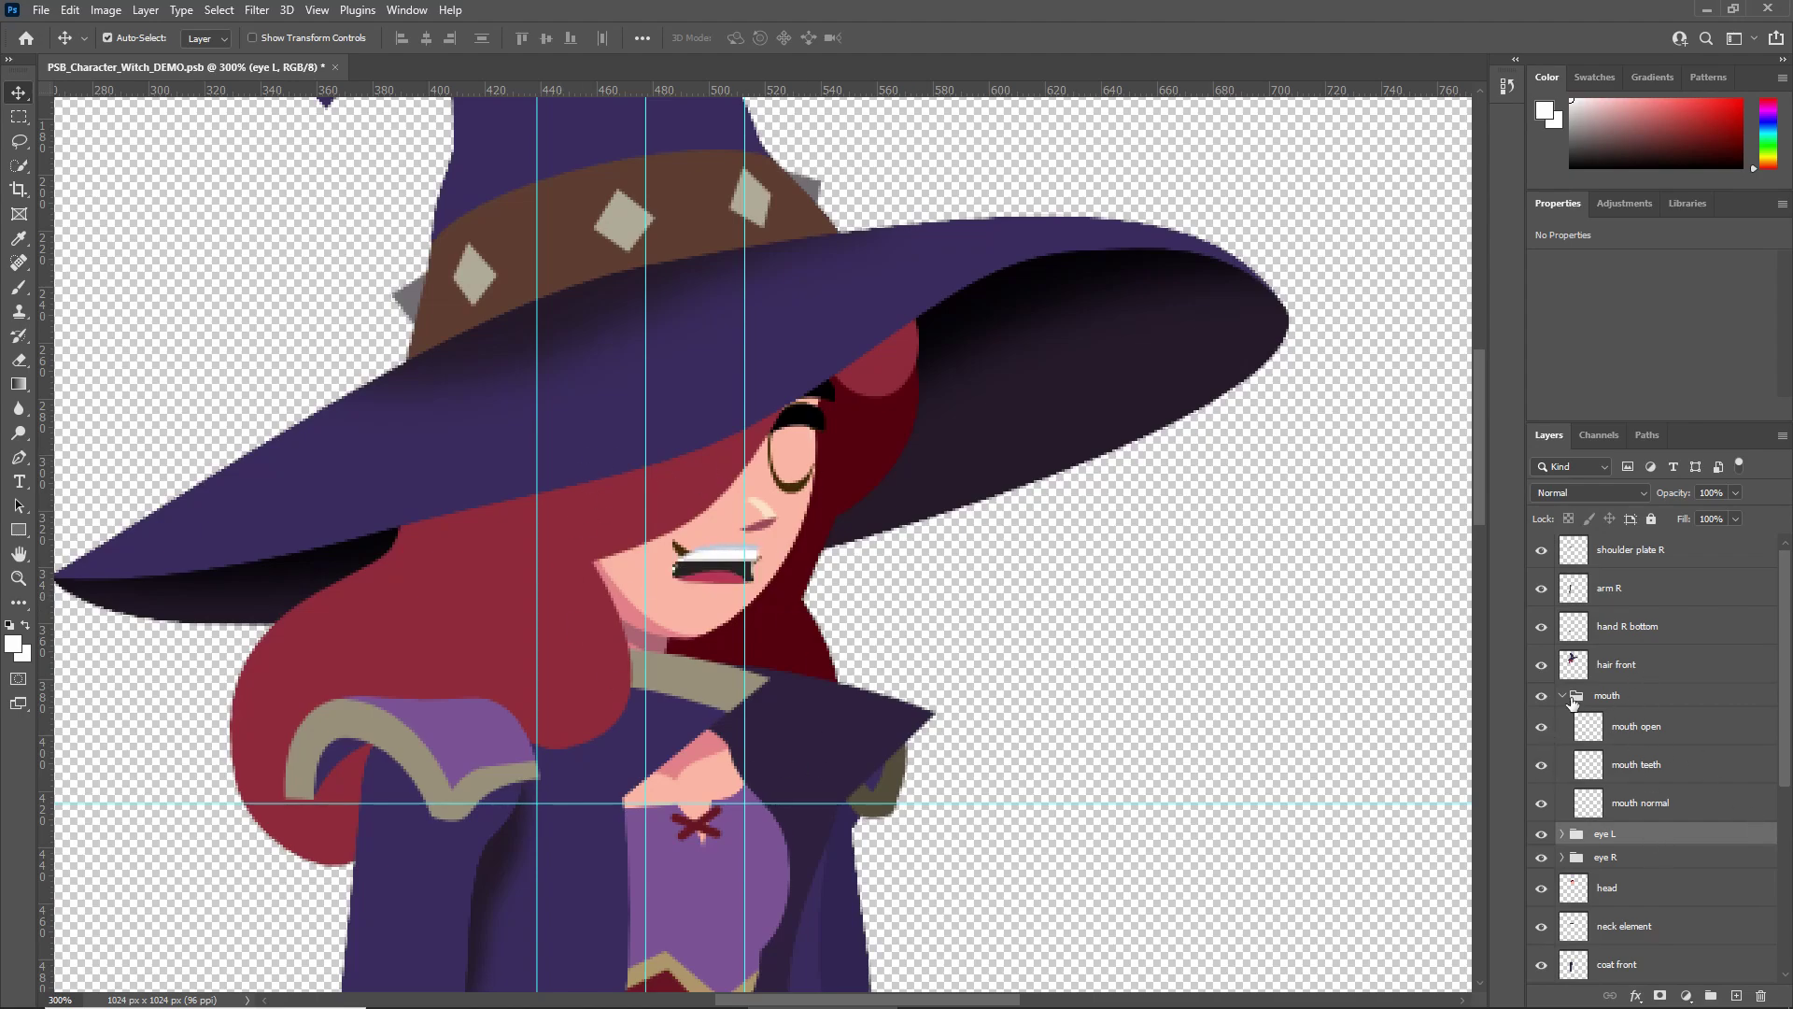
Return to Unity and open the PSB_Character_Witch_DEMO asset in the Sprite Editor's Skinning Editor
key(alt+Tab)
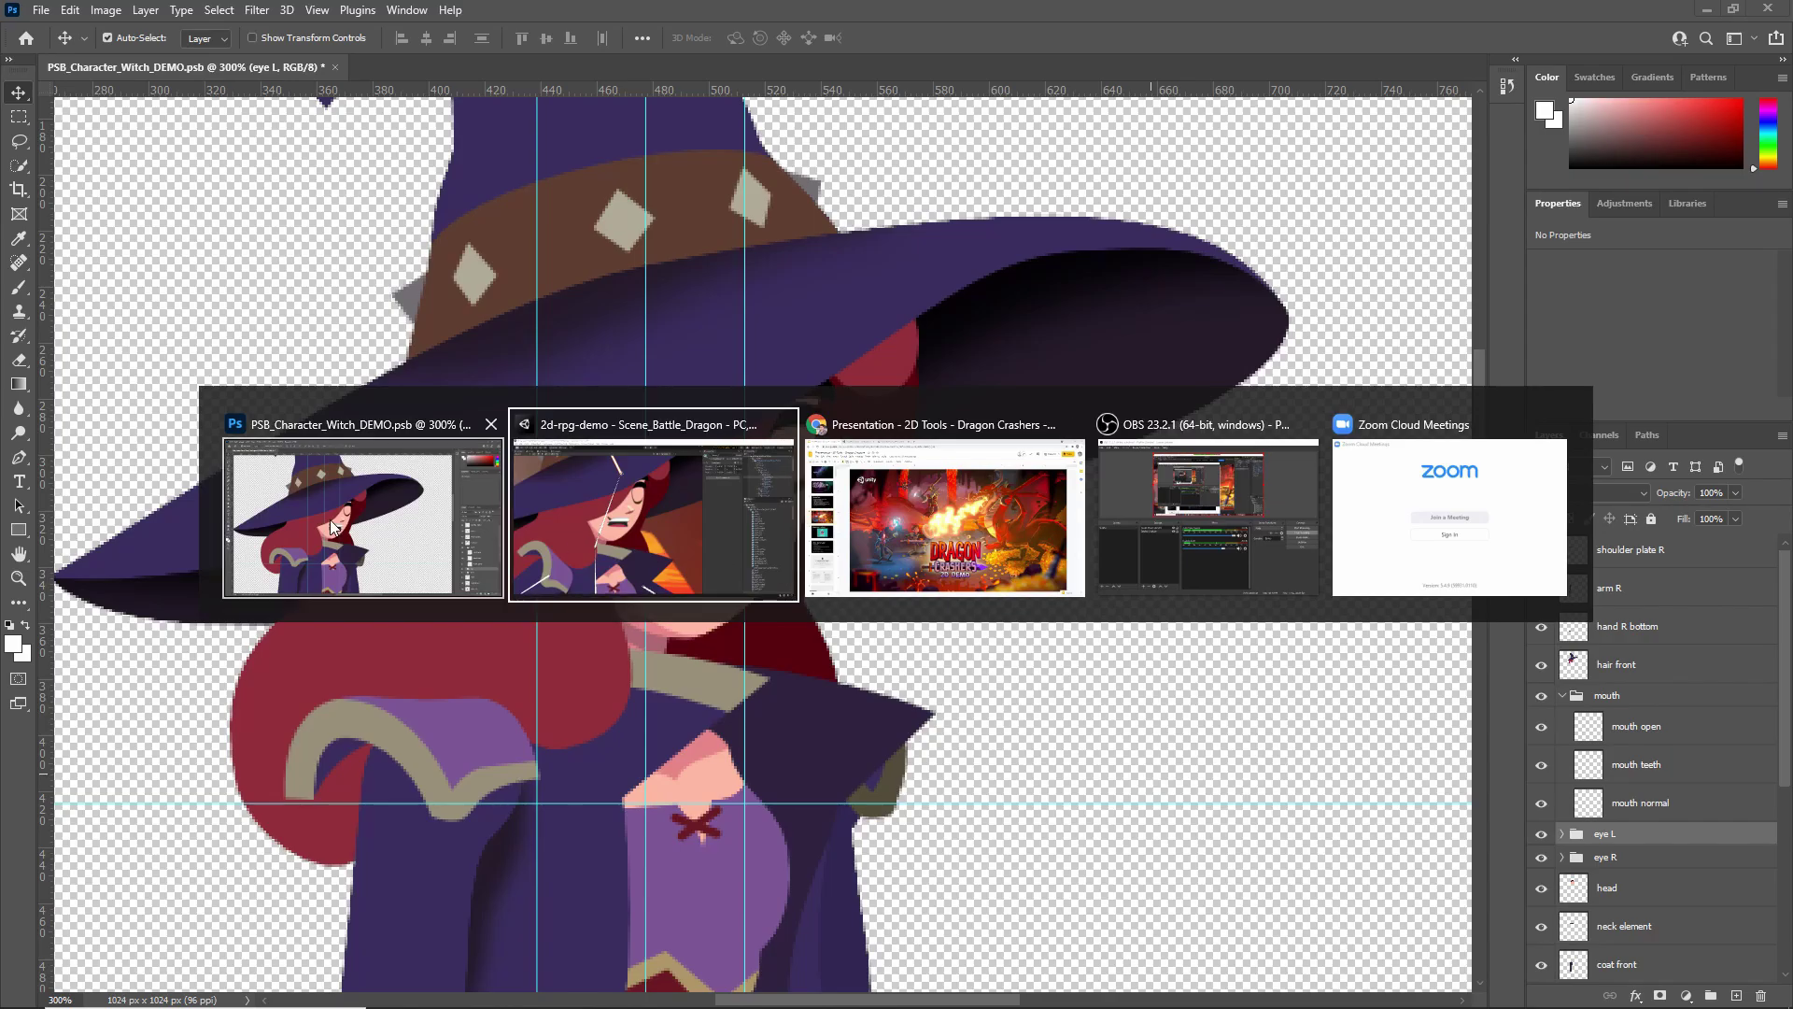
click(689, 548)
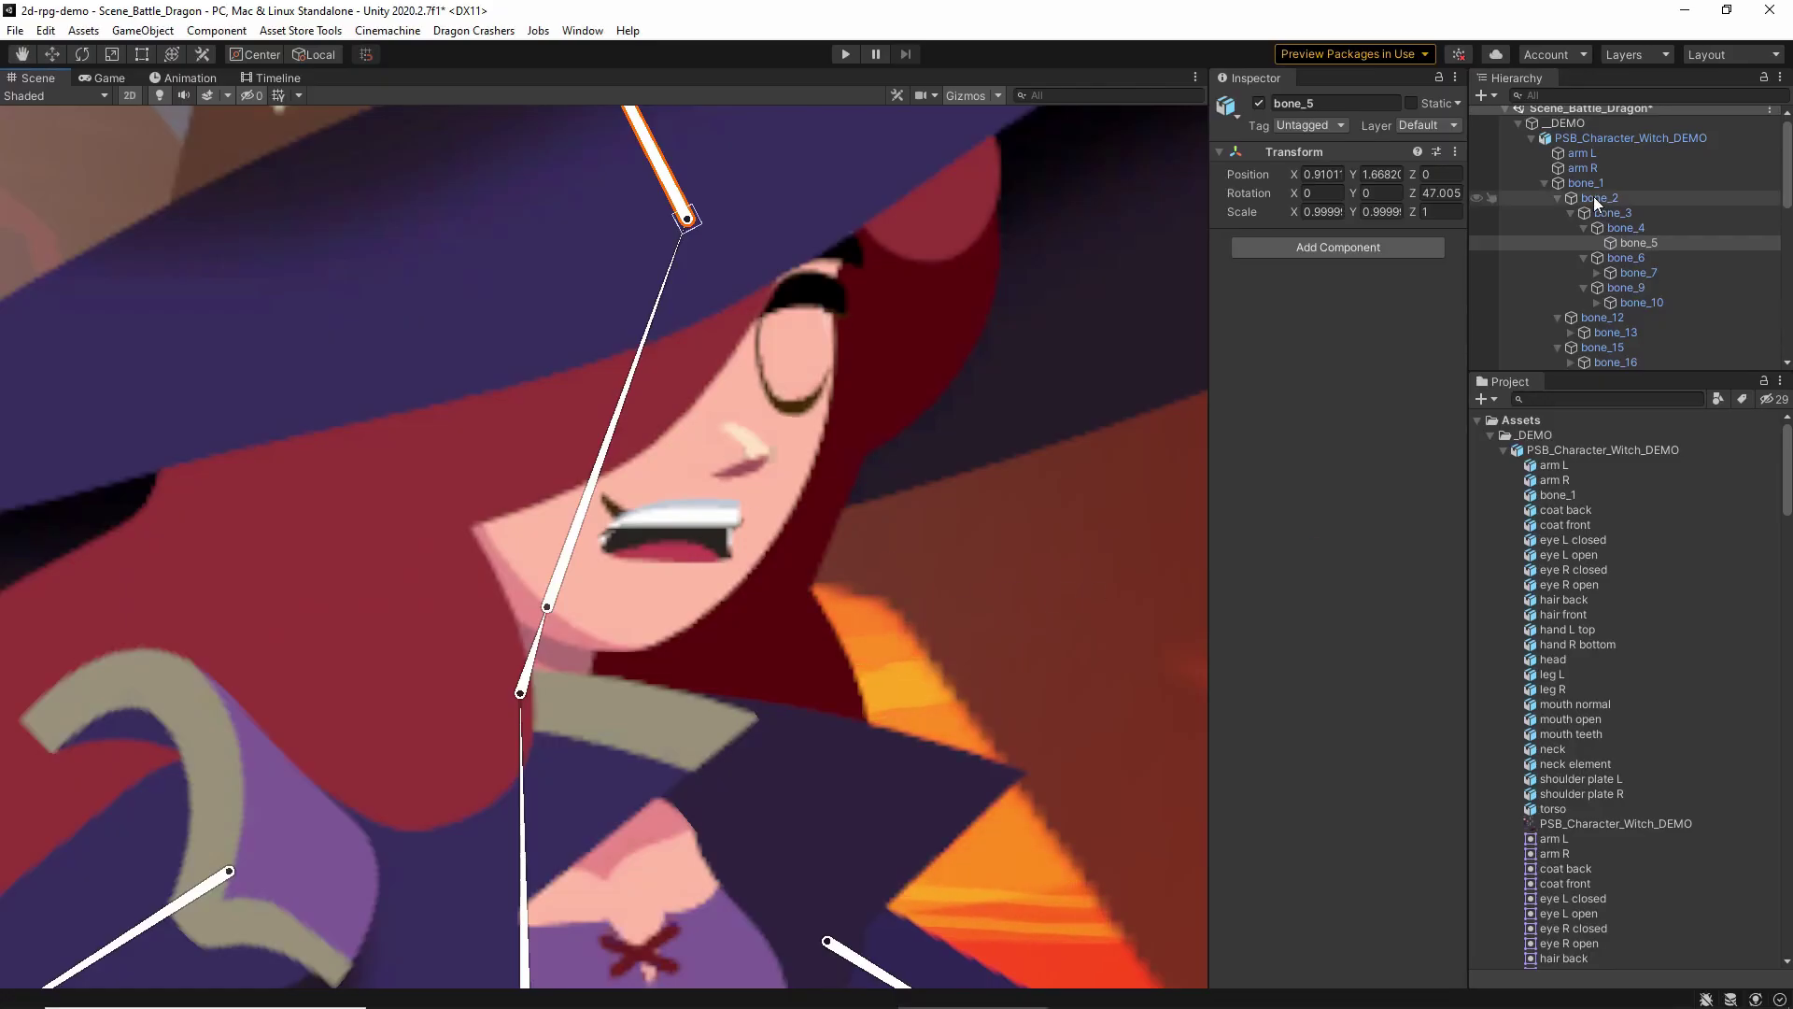
click(1592, 136)
click(1589, 446)
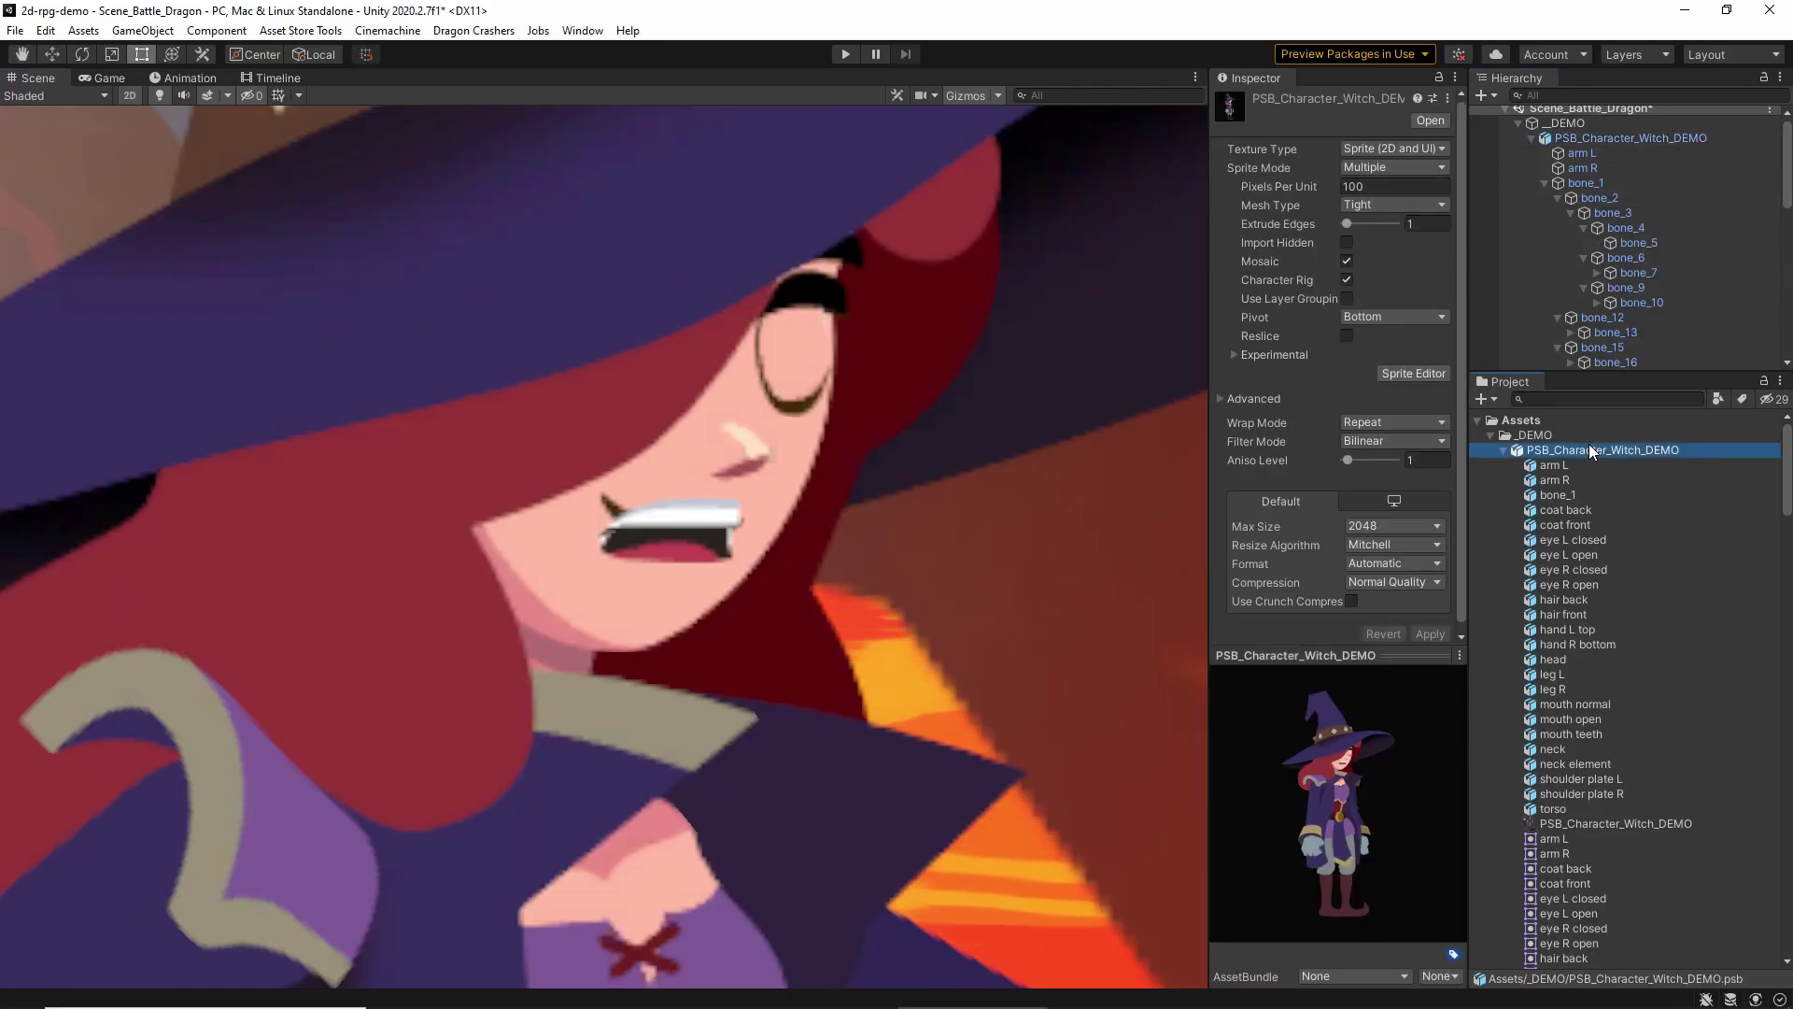
click(1414, 373)
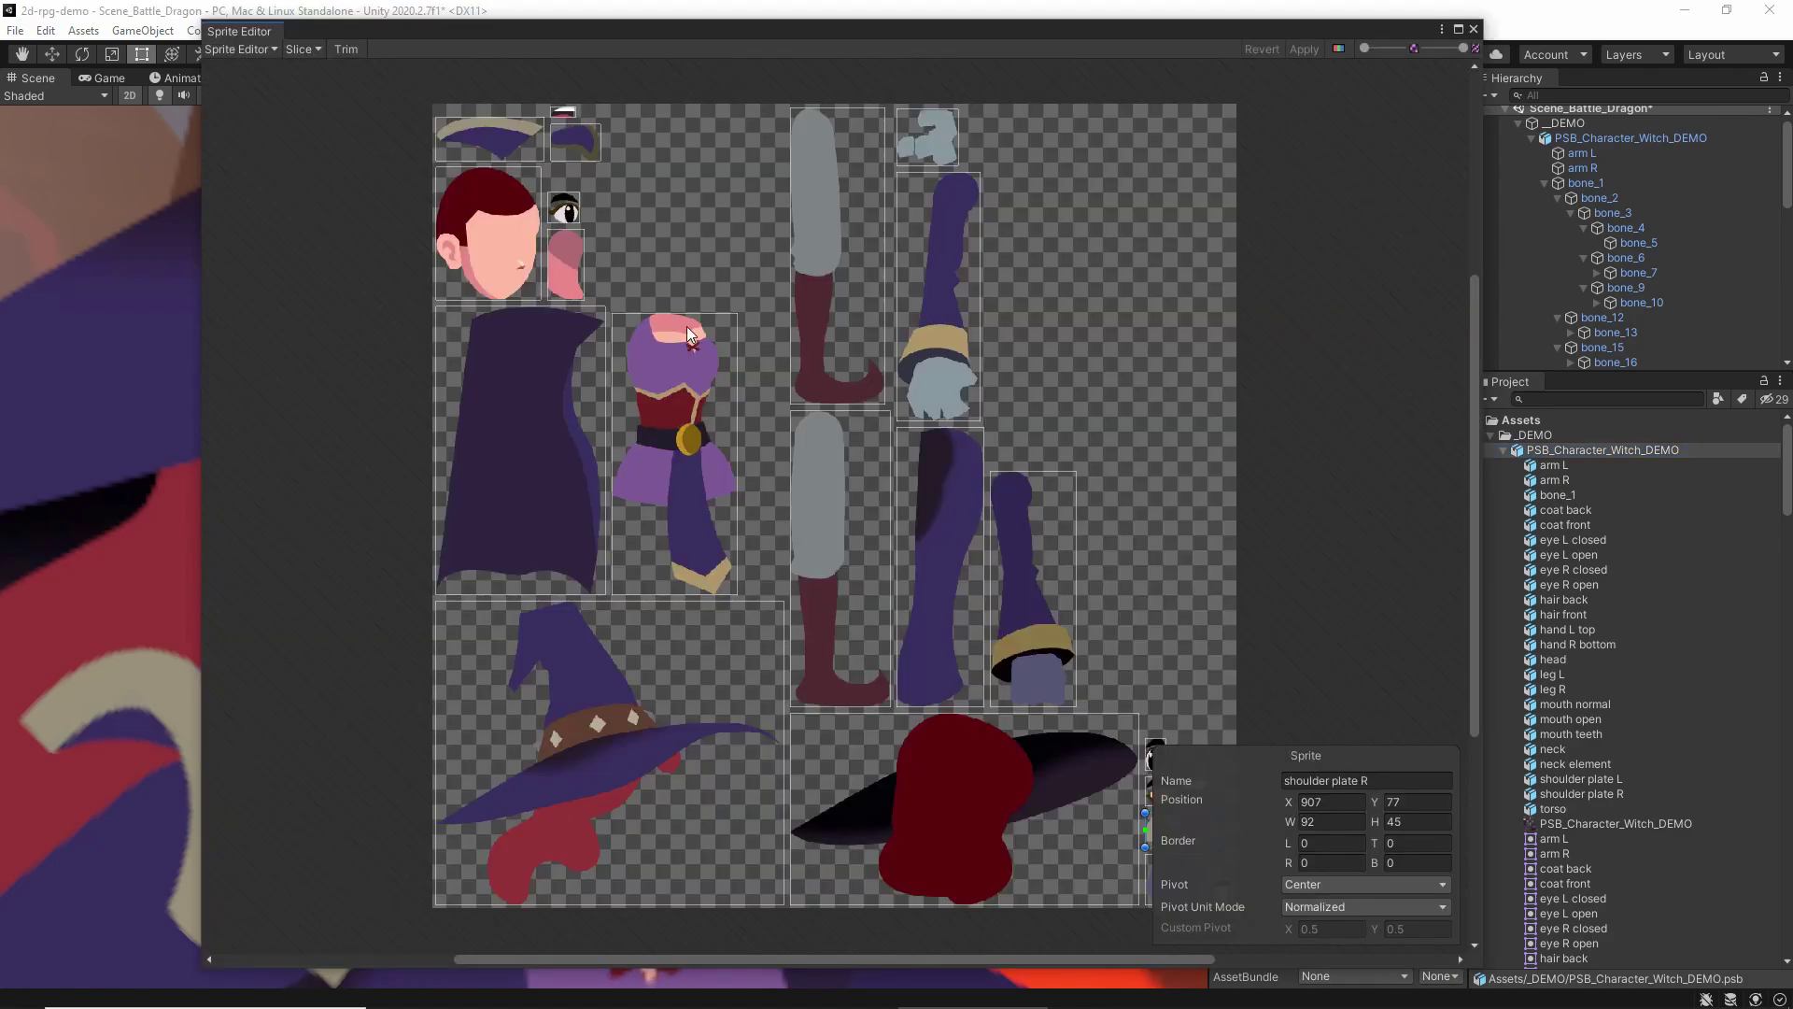
click(237, 48)
click(264, 151)
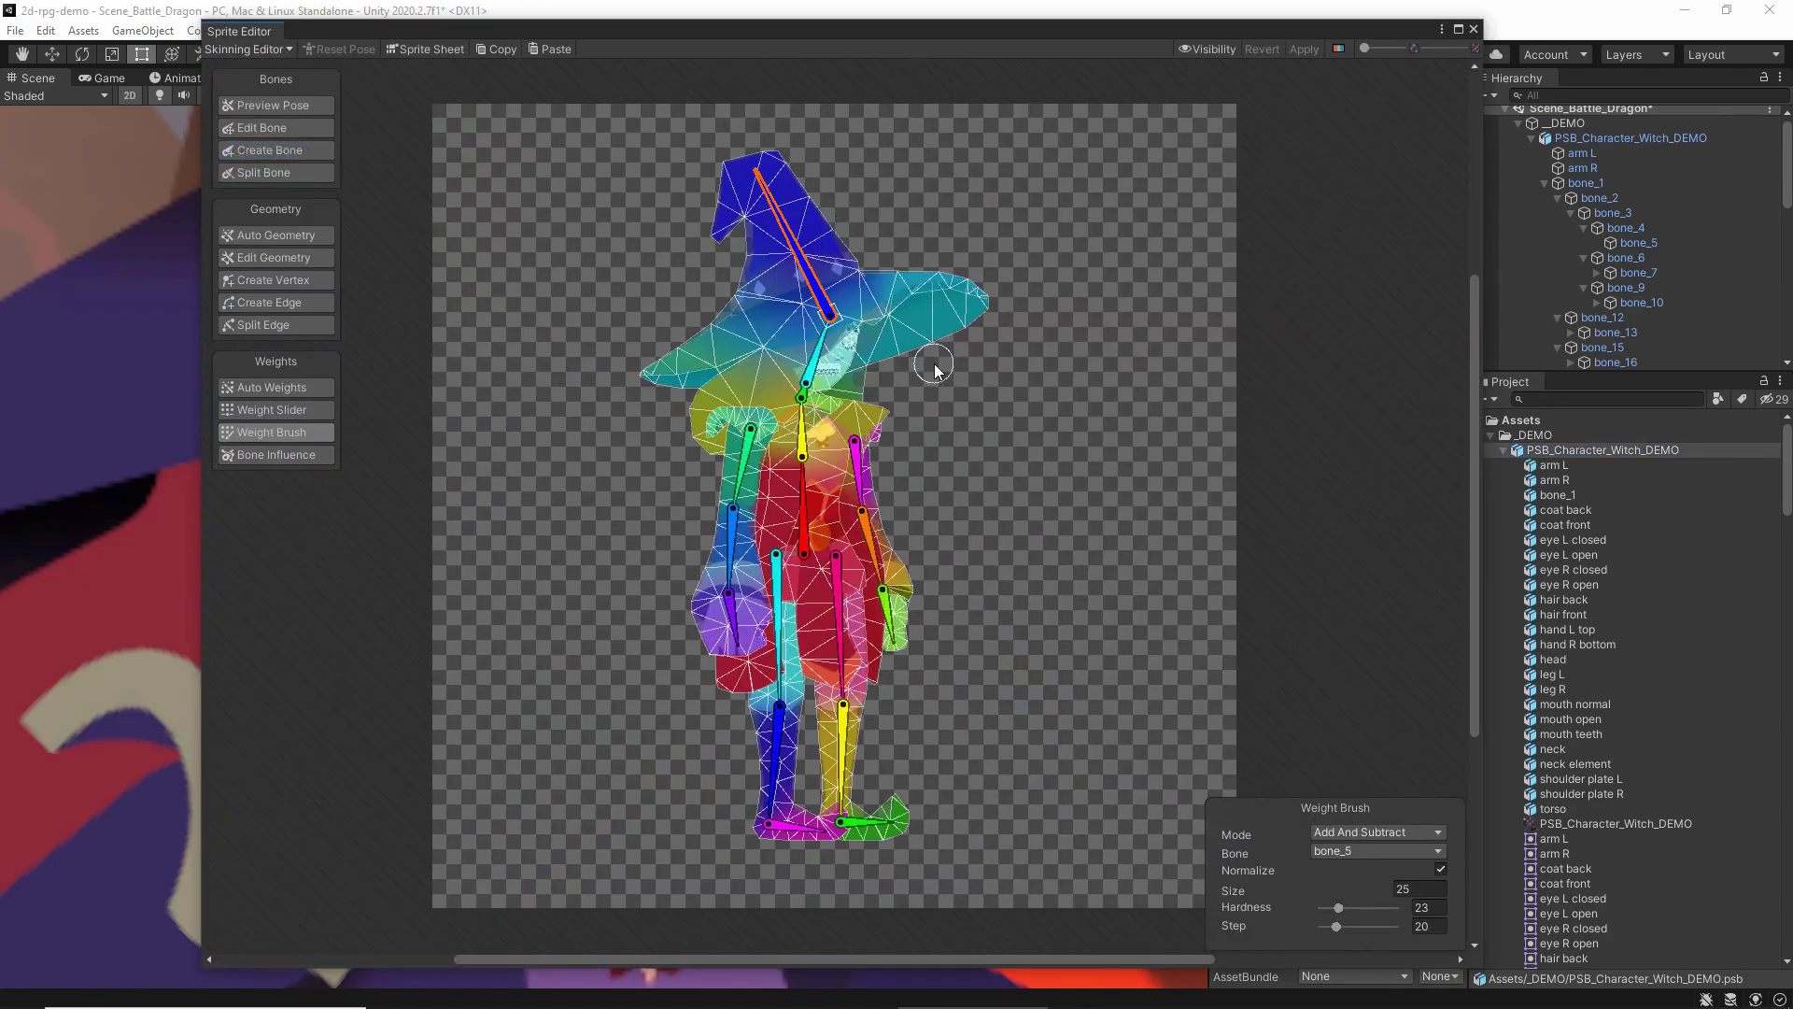
Show the sprite visibility list with its category and label columns and expand the mouth, eye L and eye R groups
scroll(944, 371, up, 4)
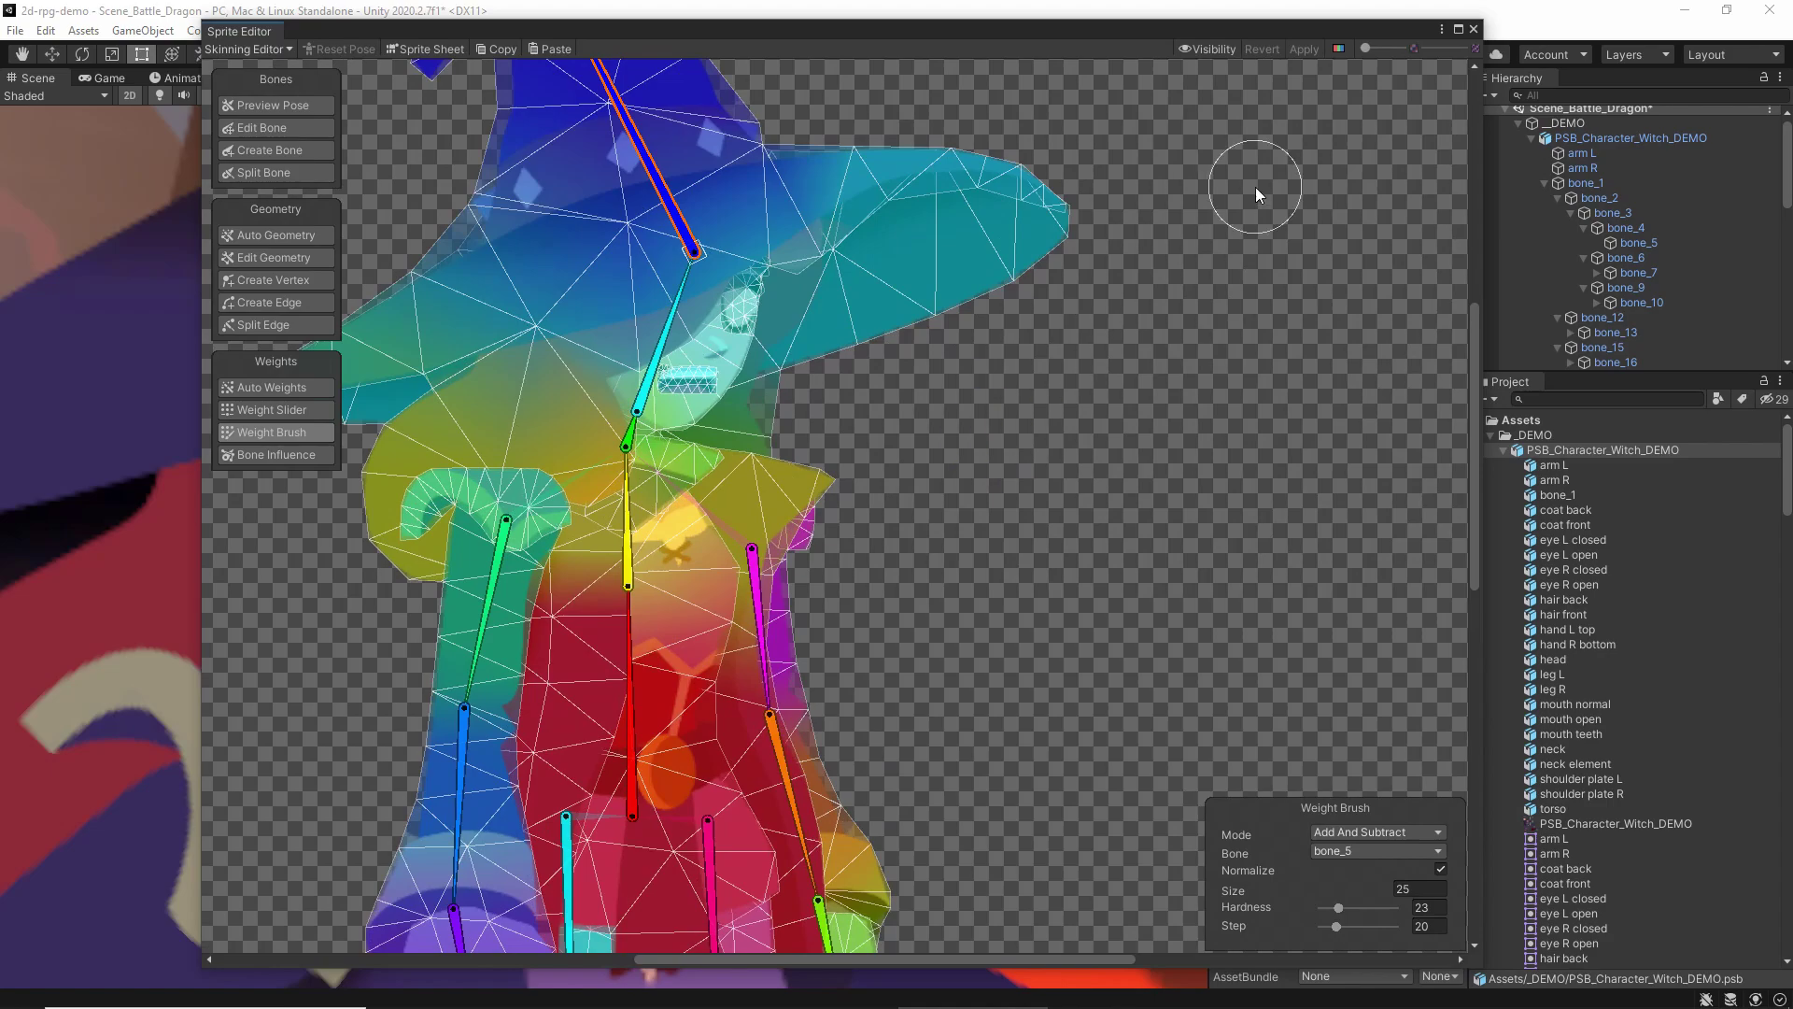
click(1205, 51)
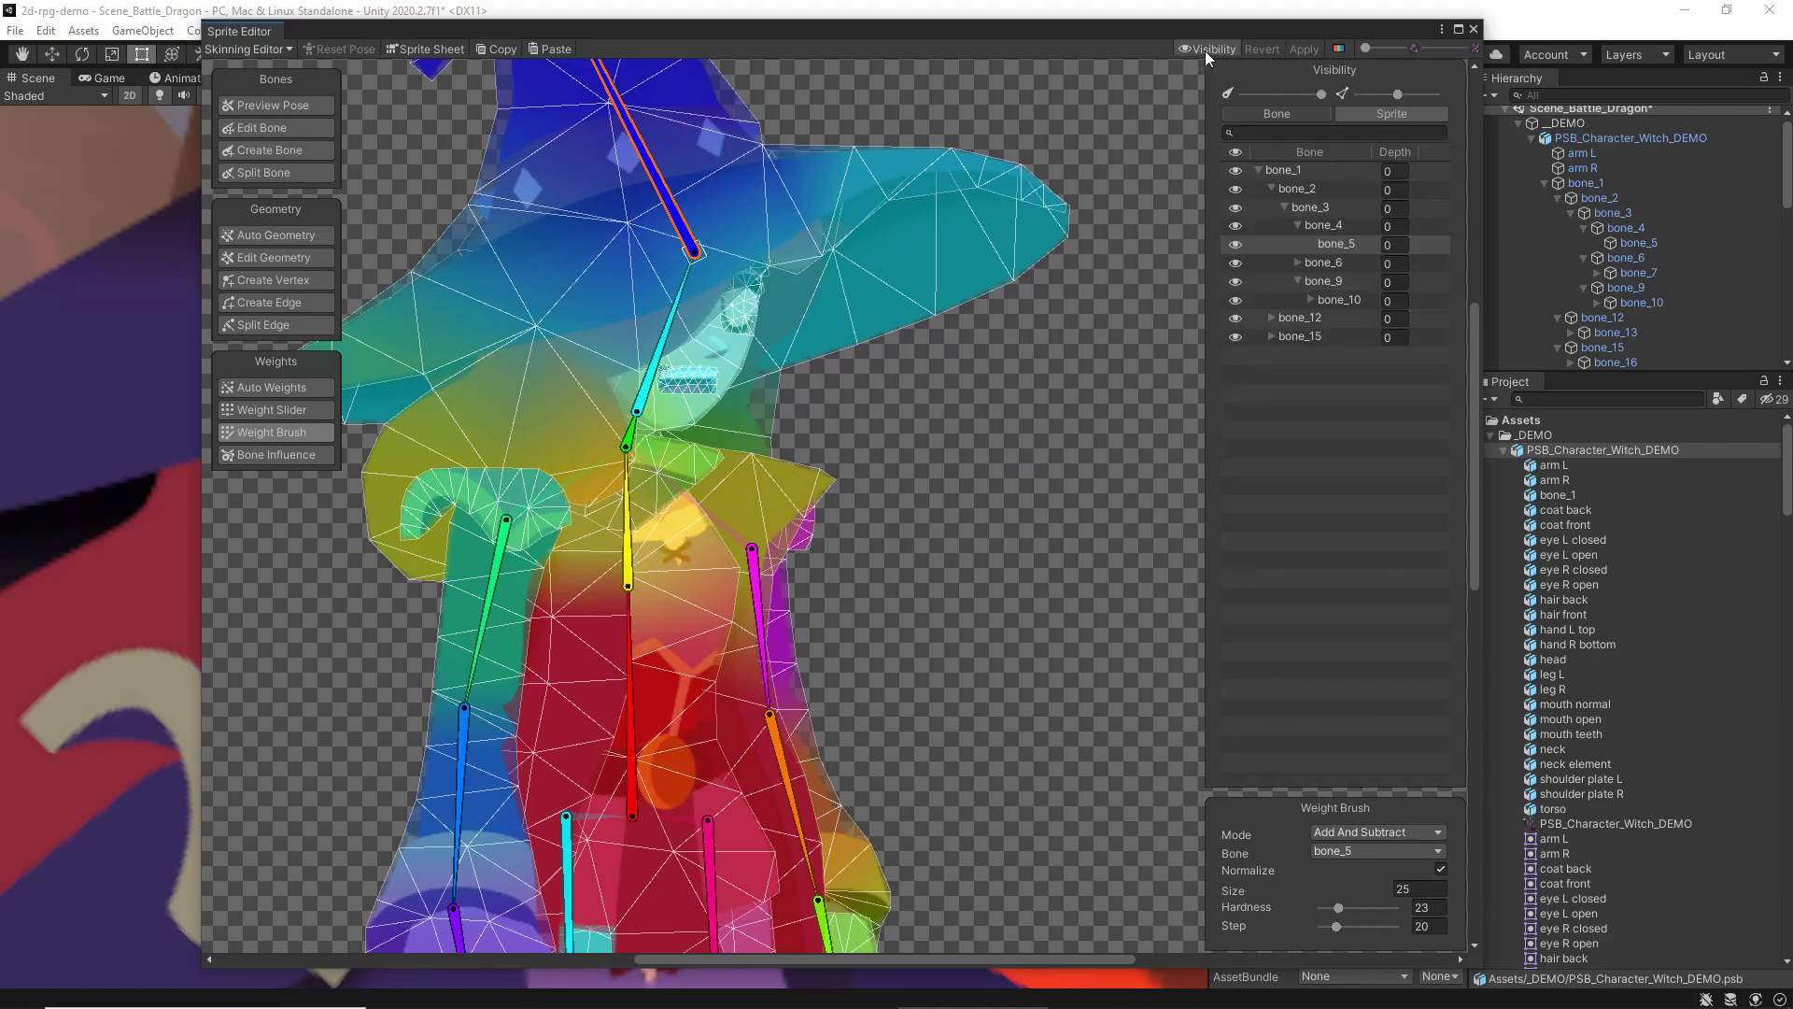
click(1369, 114)
drag(1207, 227, 983, 227)
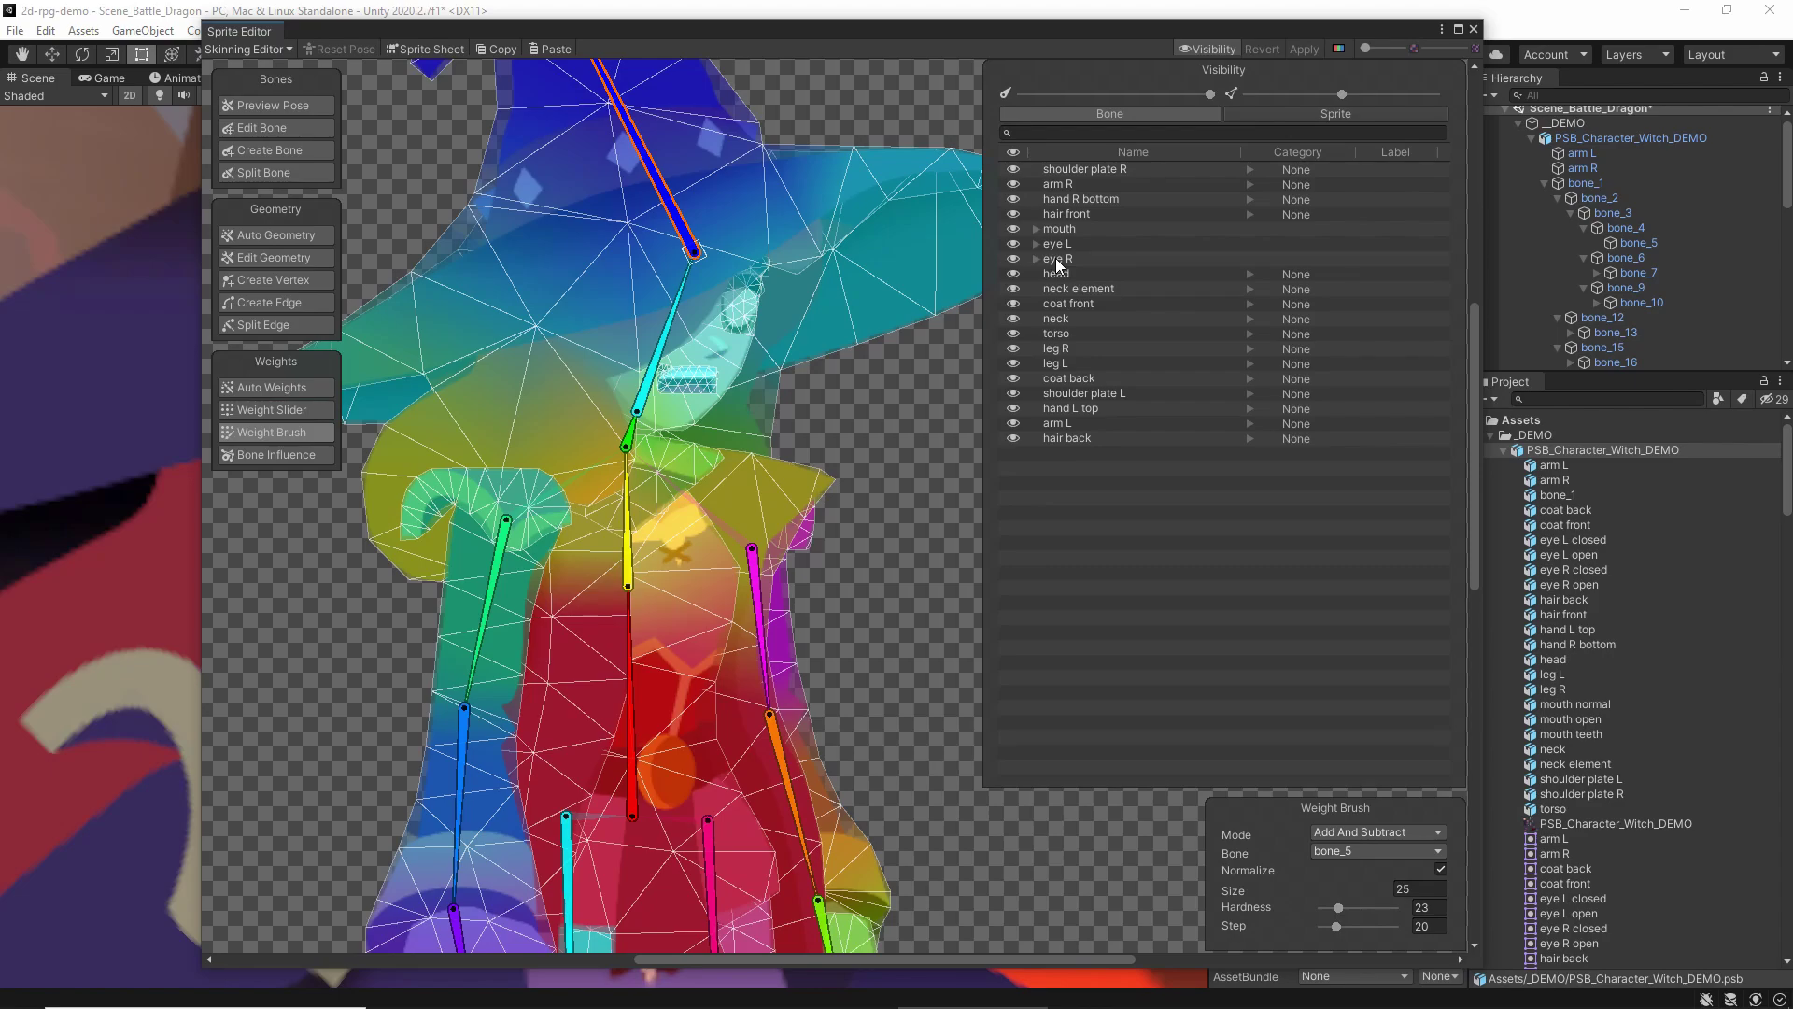
click(1037, 229)
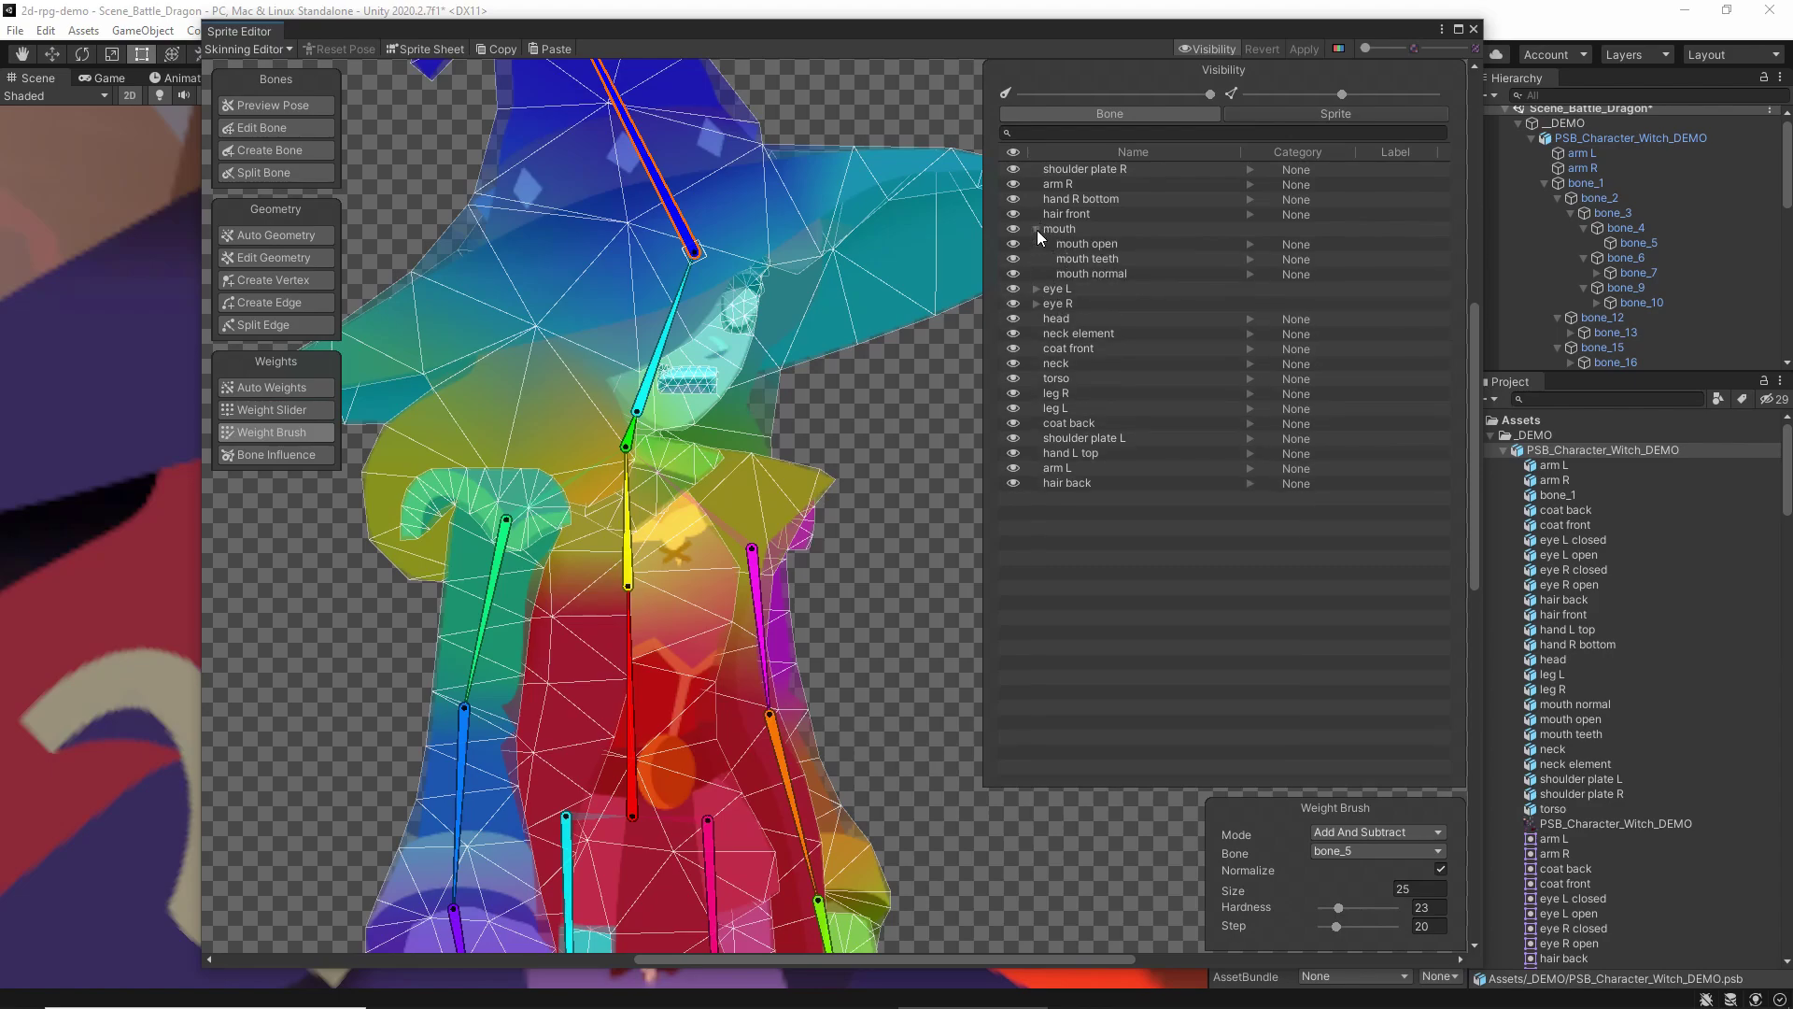
click(1036, 289)
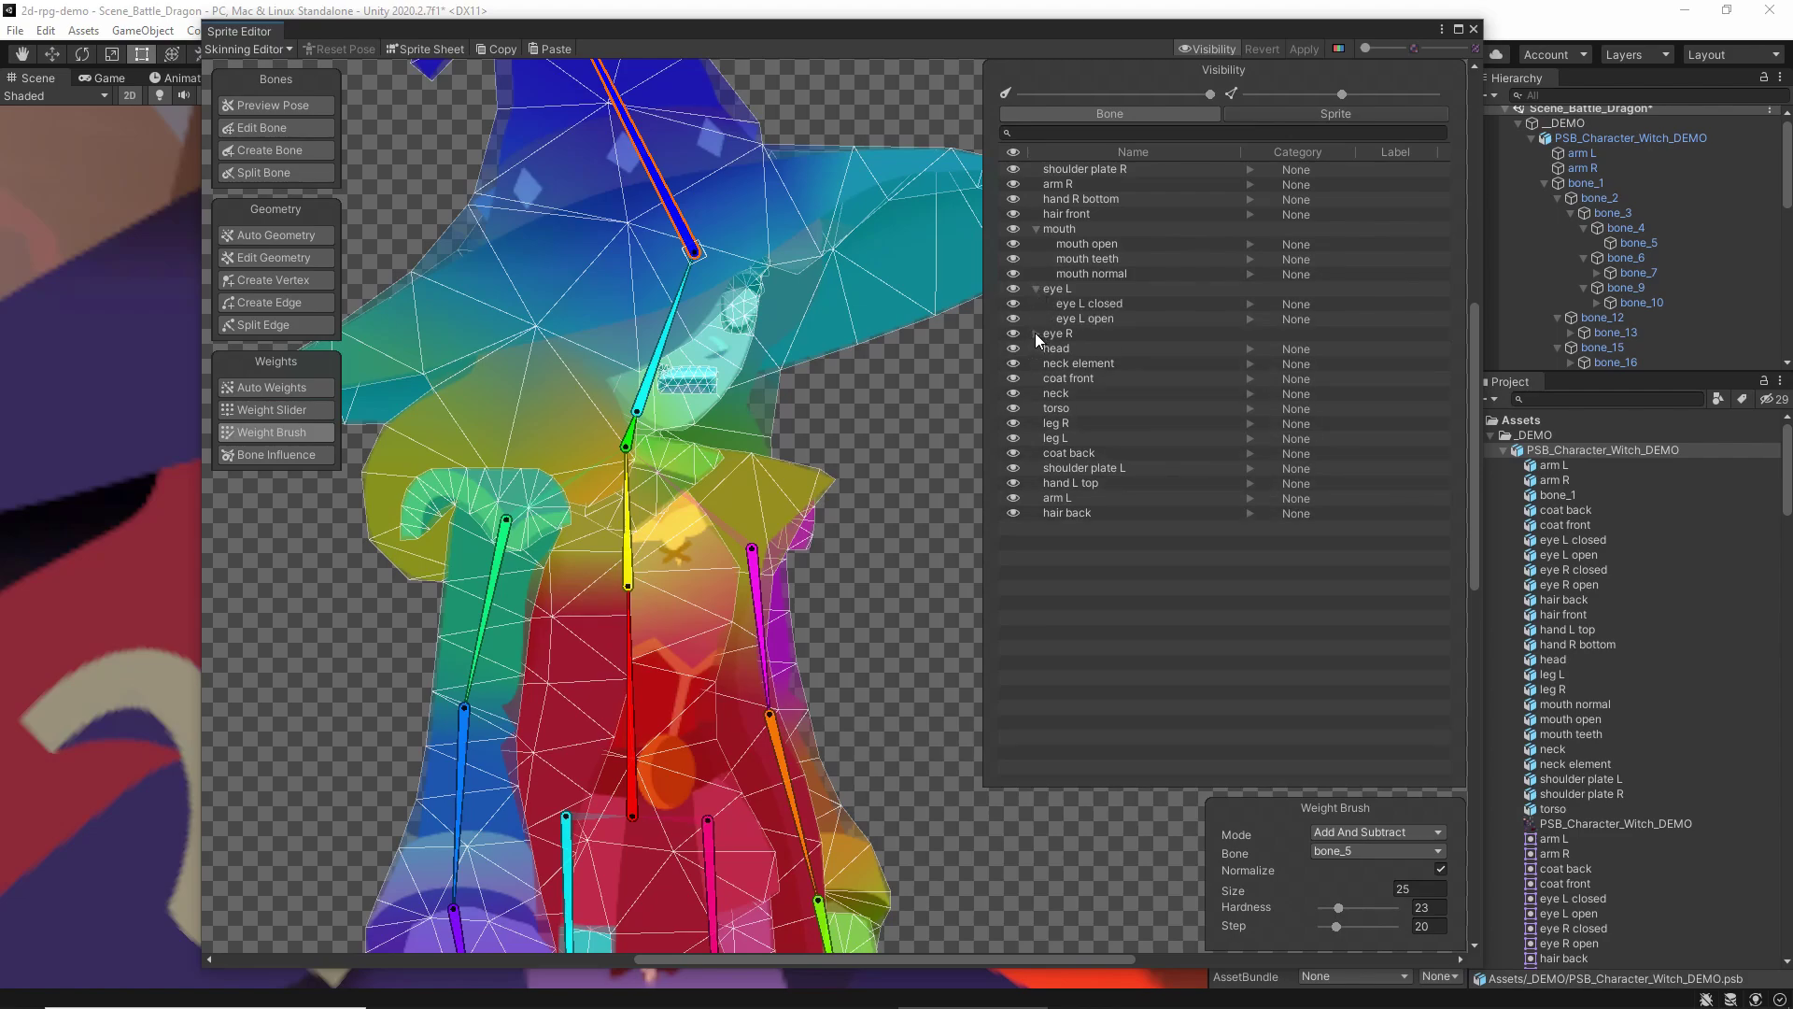
click(1035, 333)
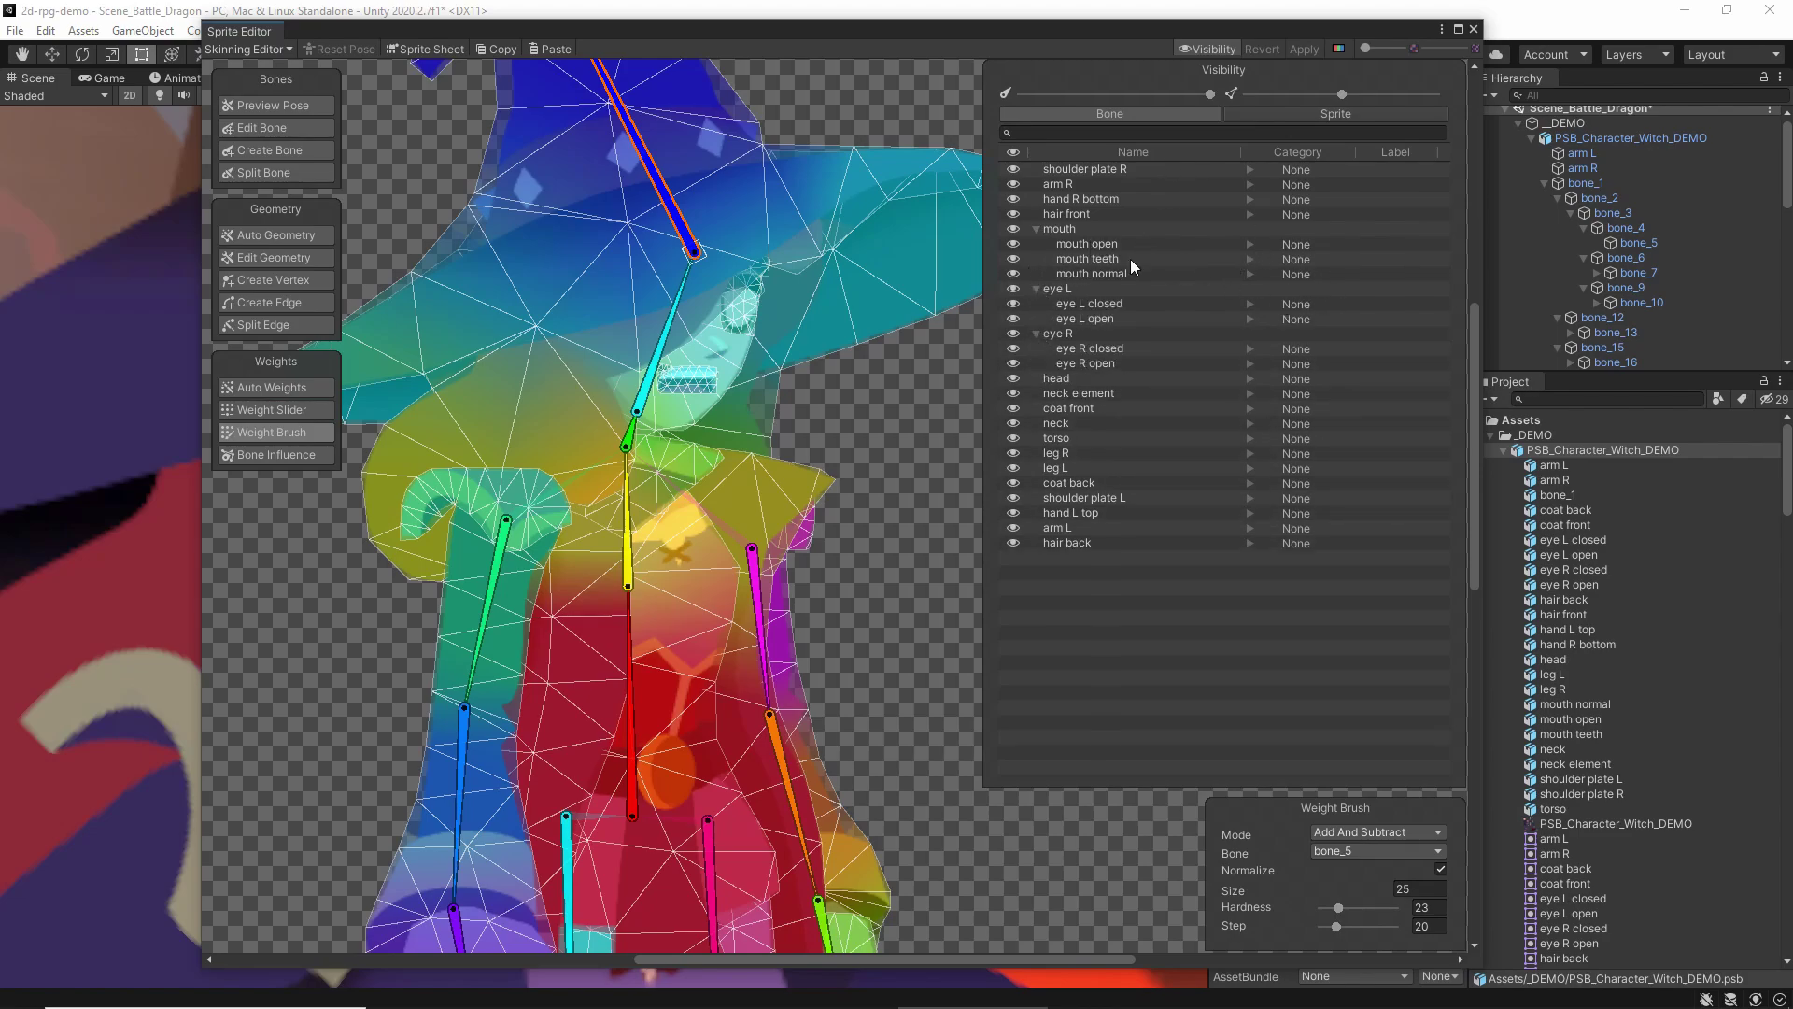
Create a Mouth category for the mouth open sprite and assign mouth teeth and mouth normal to it
click(1252, 245)
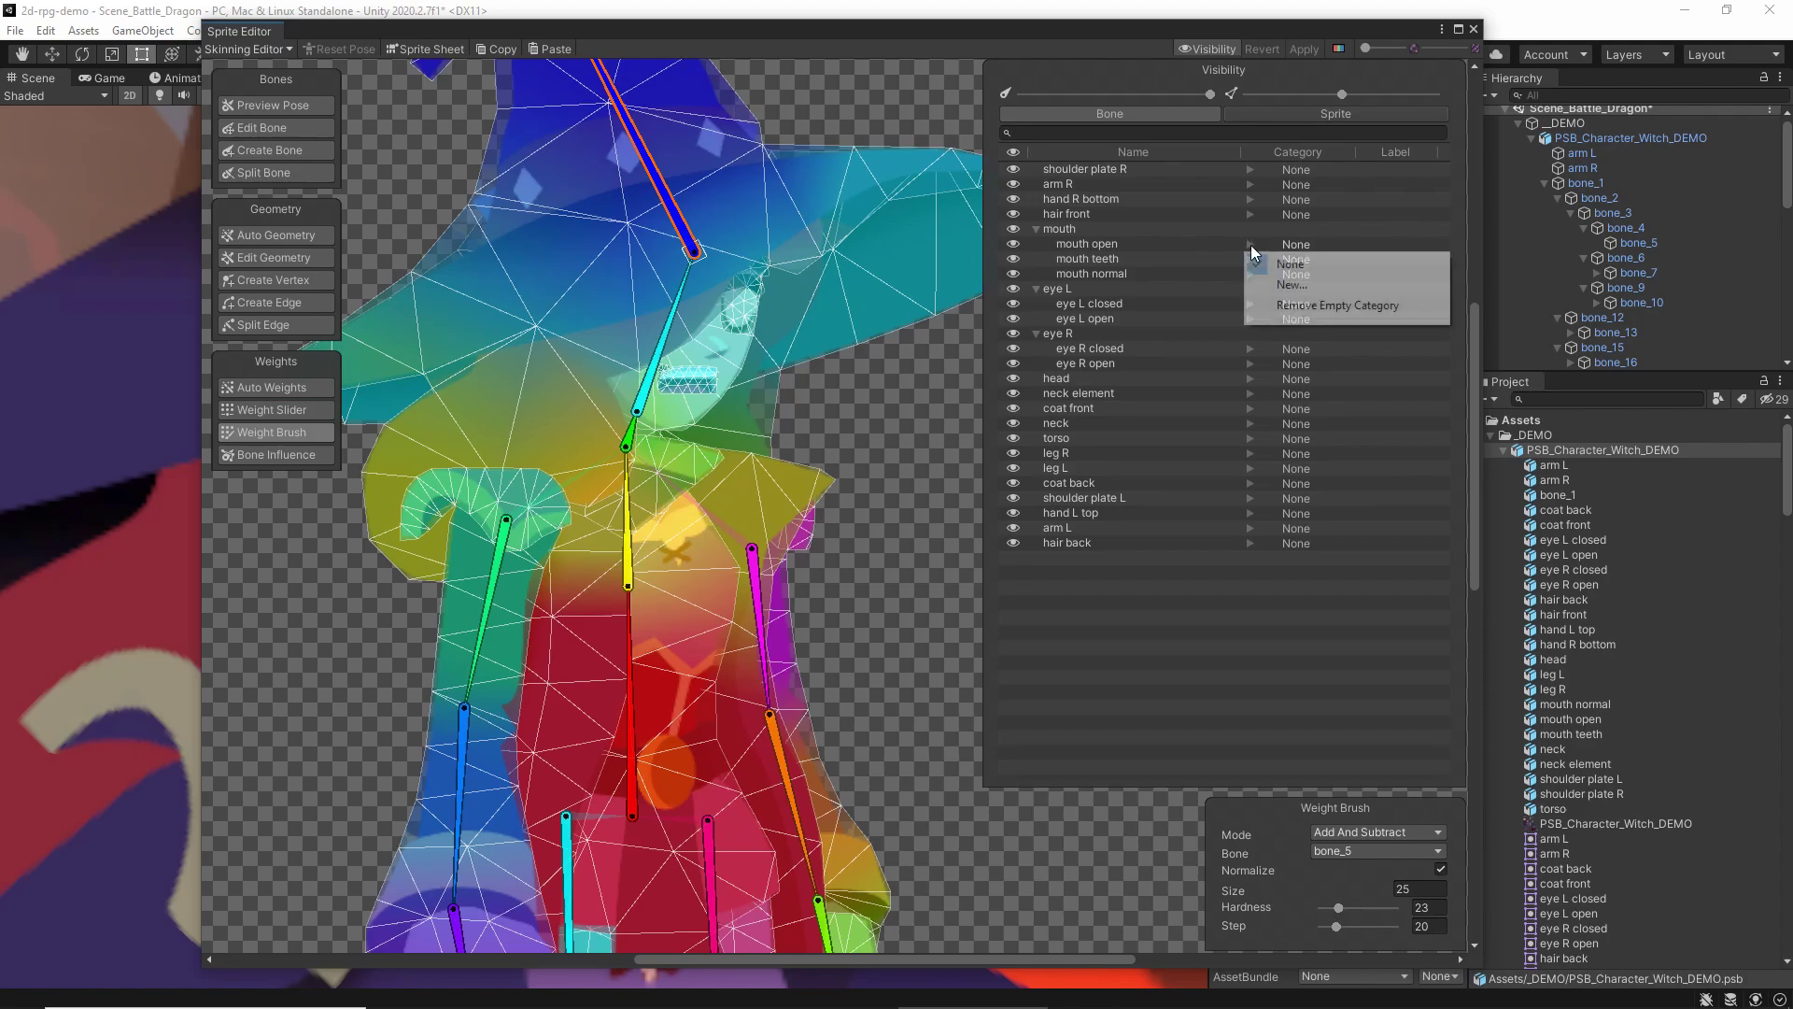
click(1279, 285)
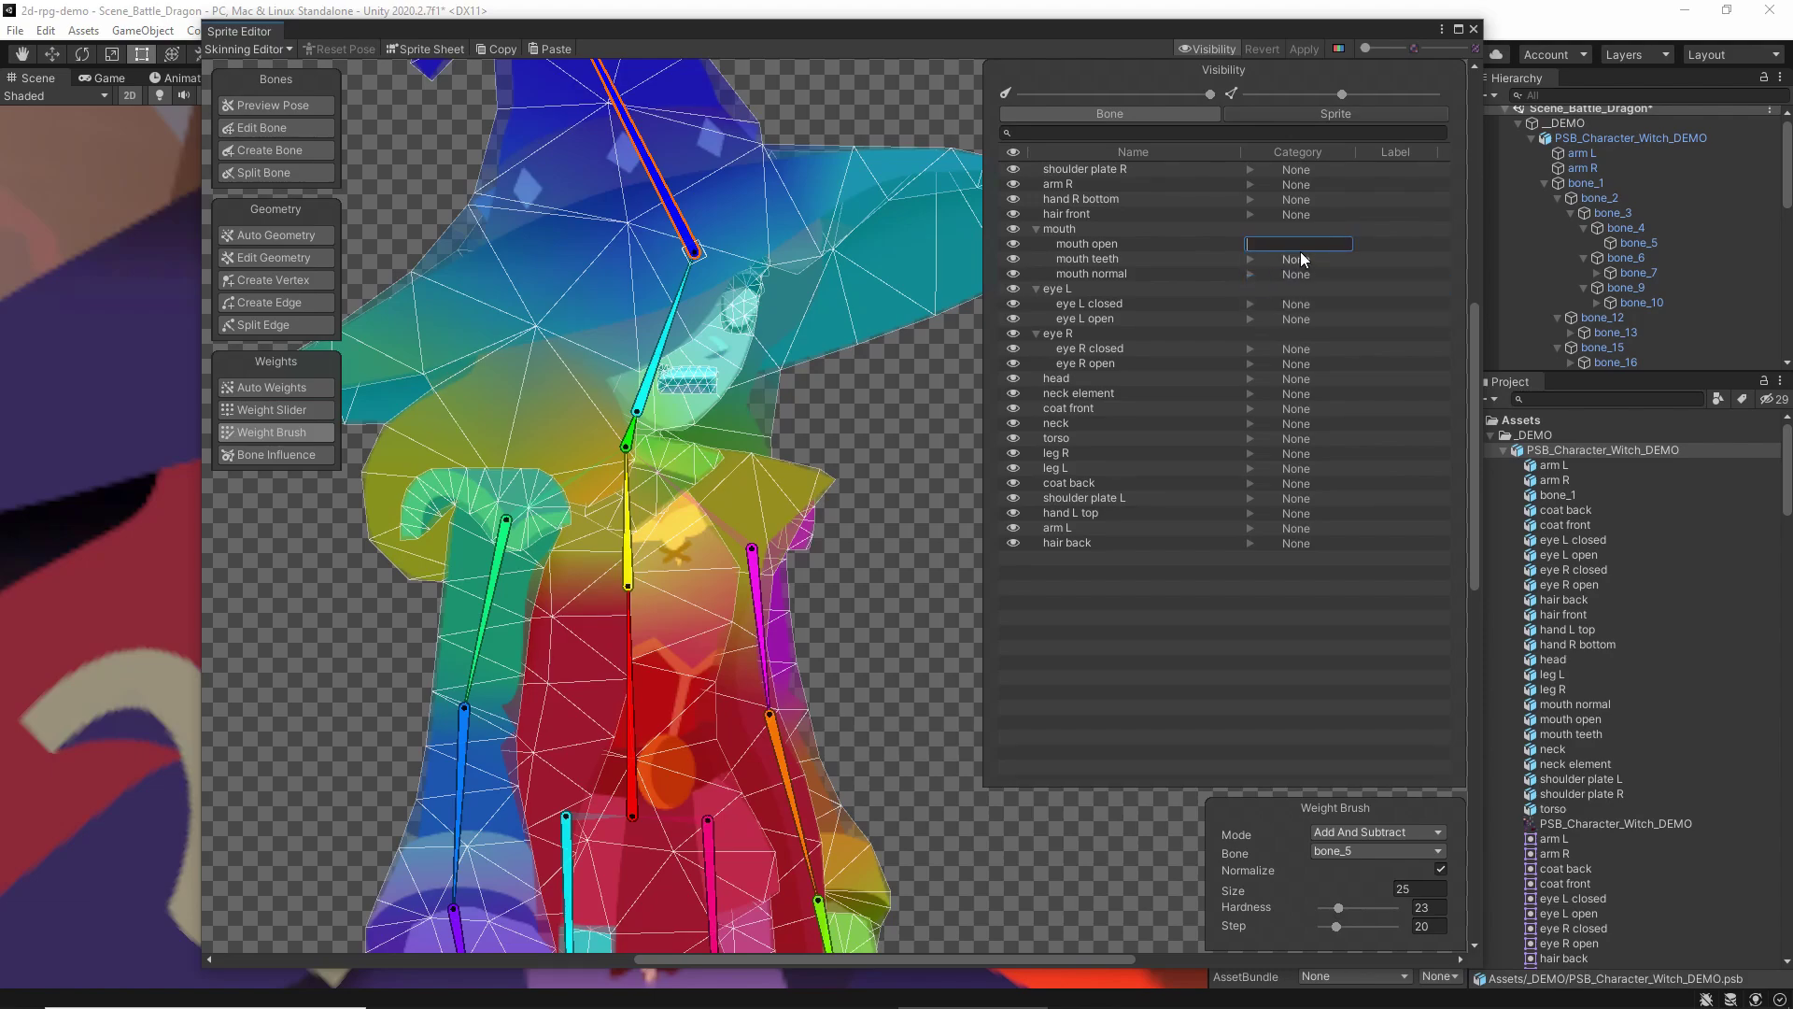
text(Mouth)
key(Return)
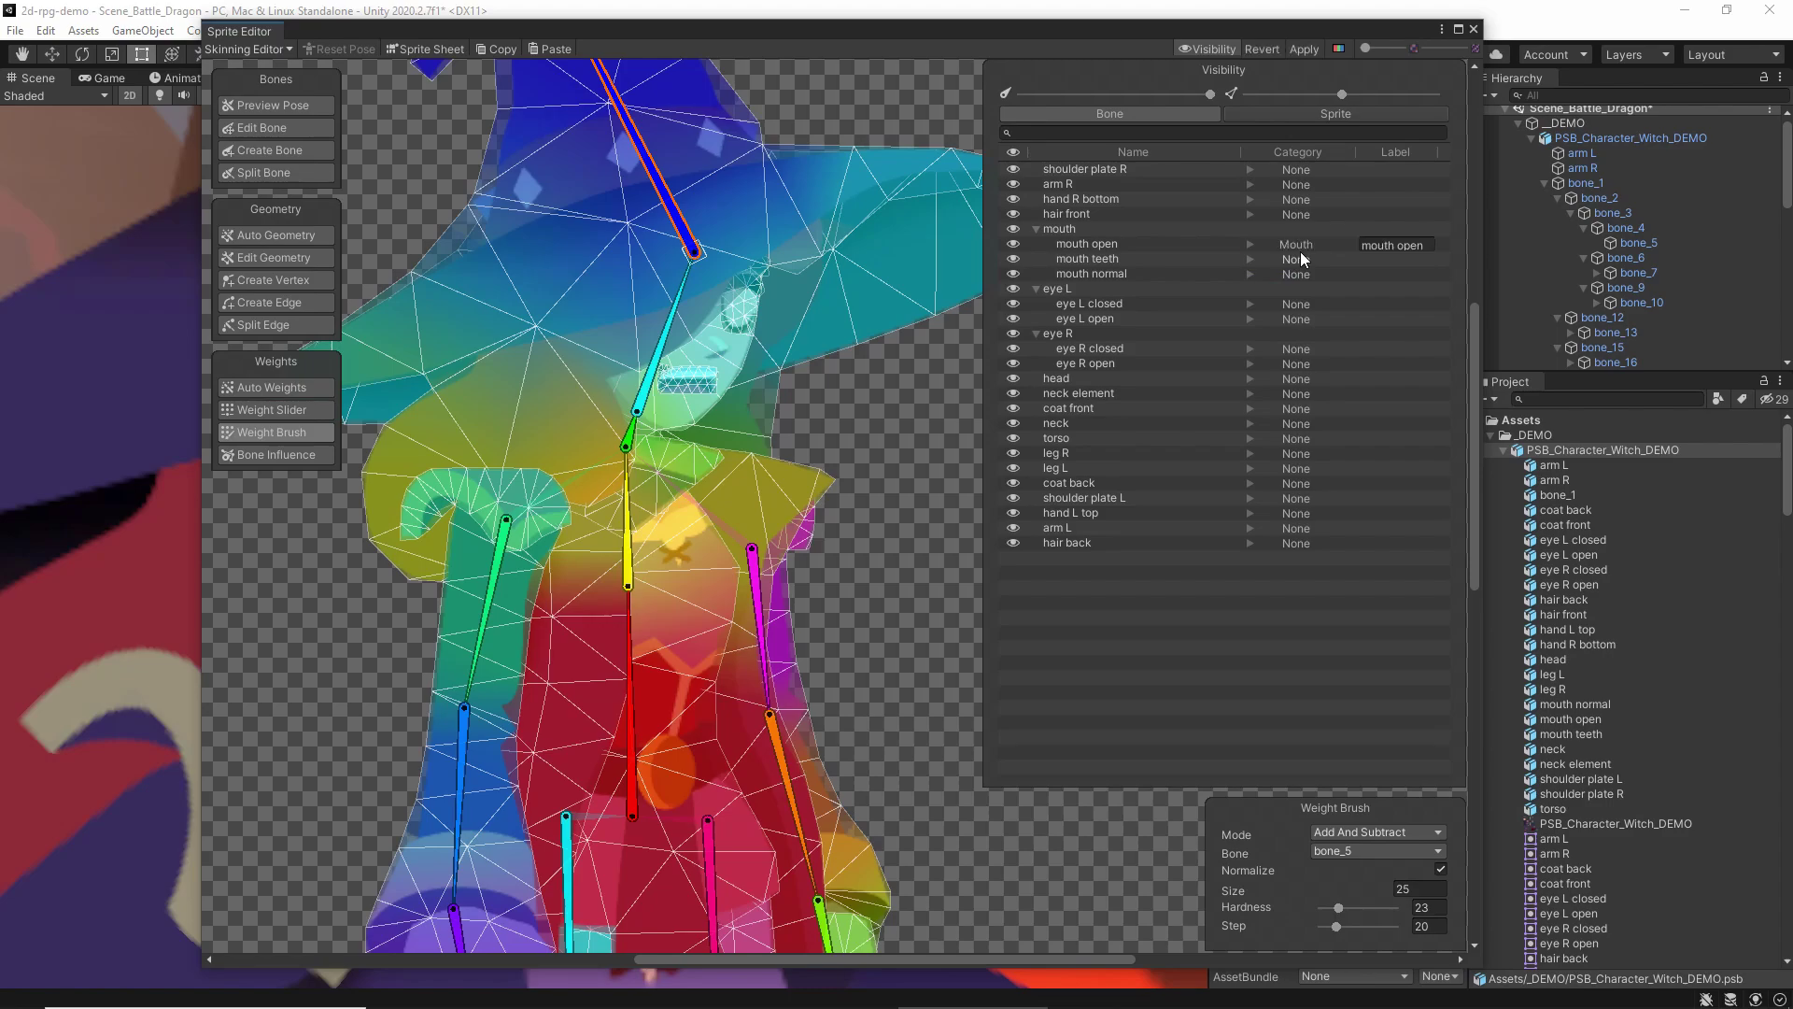
click(1252, 259)
click(1313, 348)
click(1252, 274)
click(1304, 363)
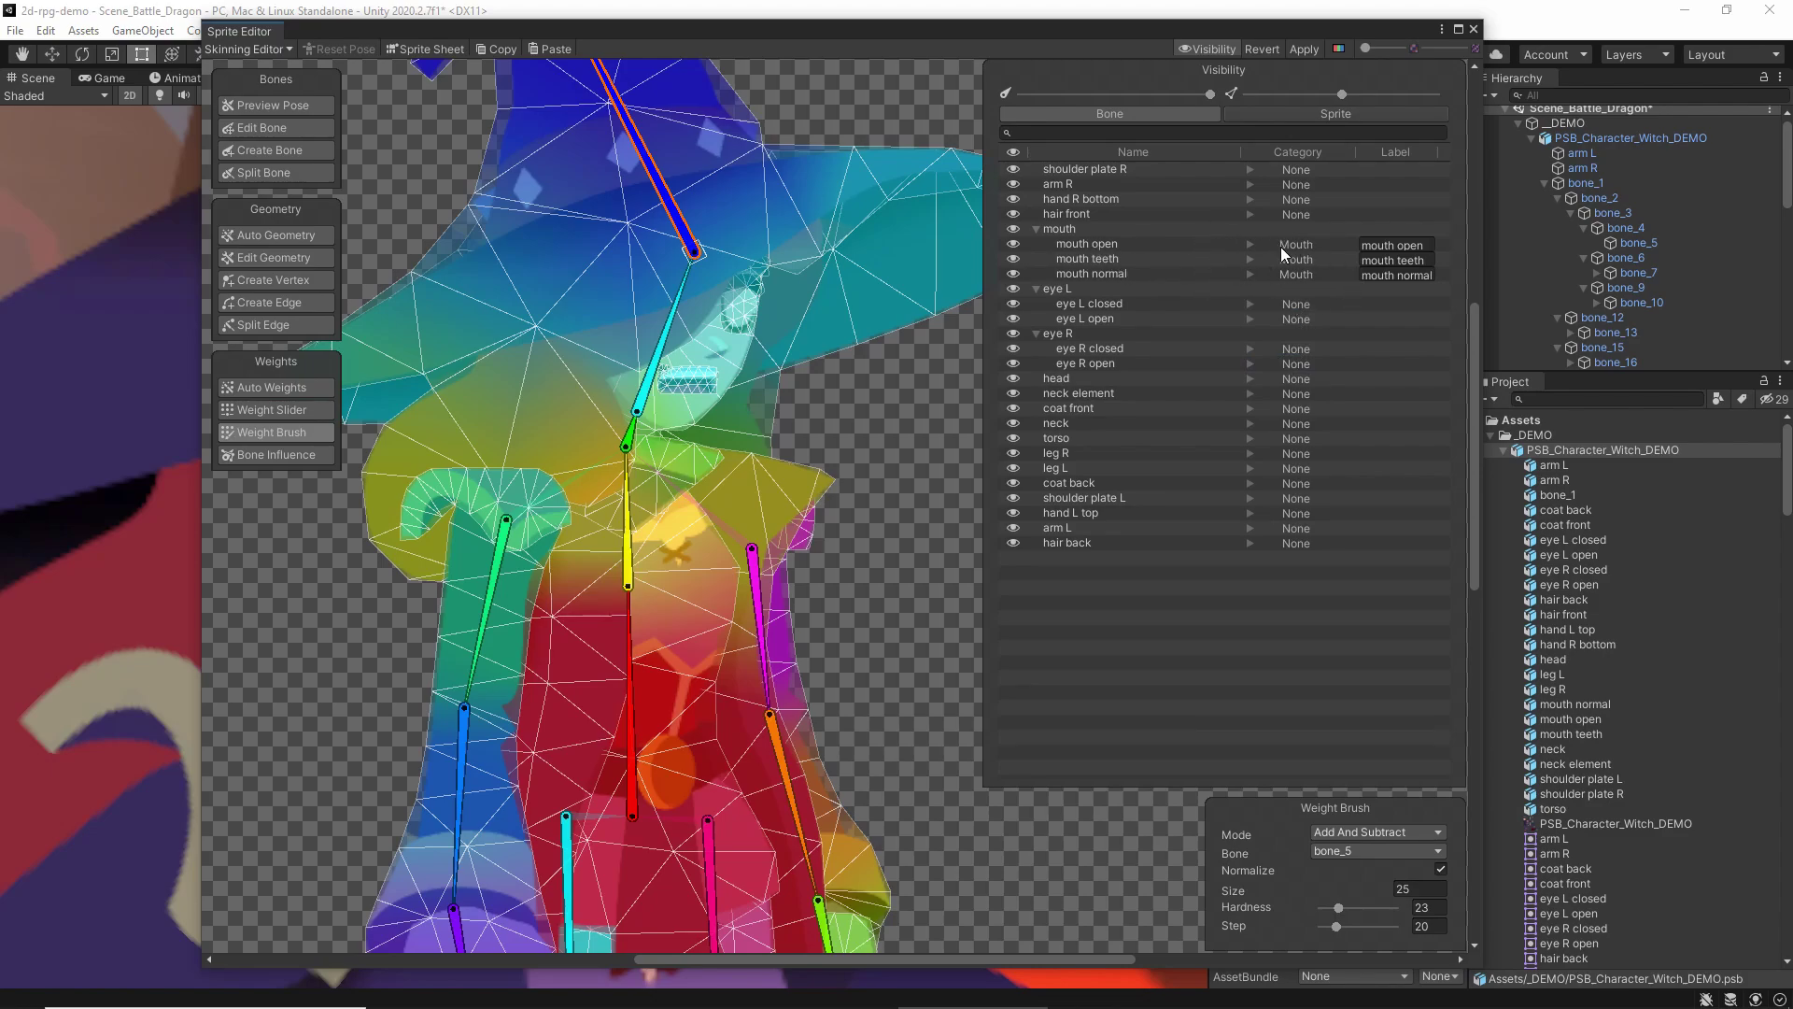
Create an Eye L category for the eye L closed sprite and assign eye L open to it
click(1250, 305)
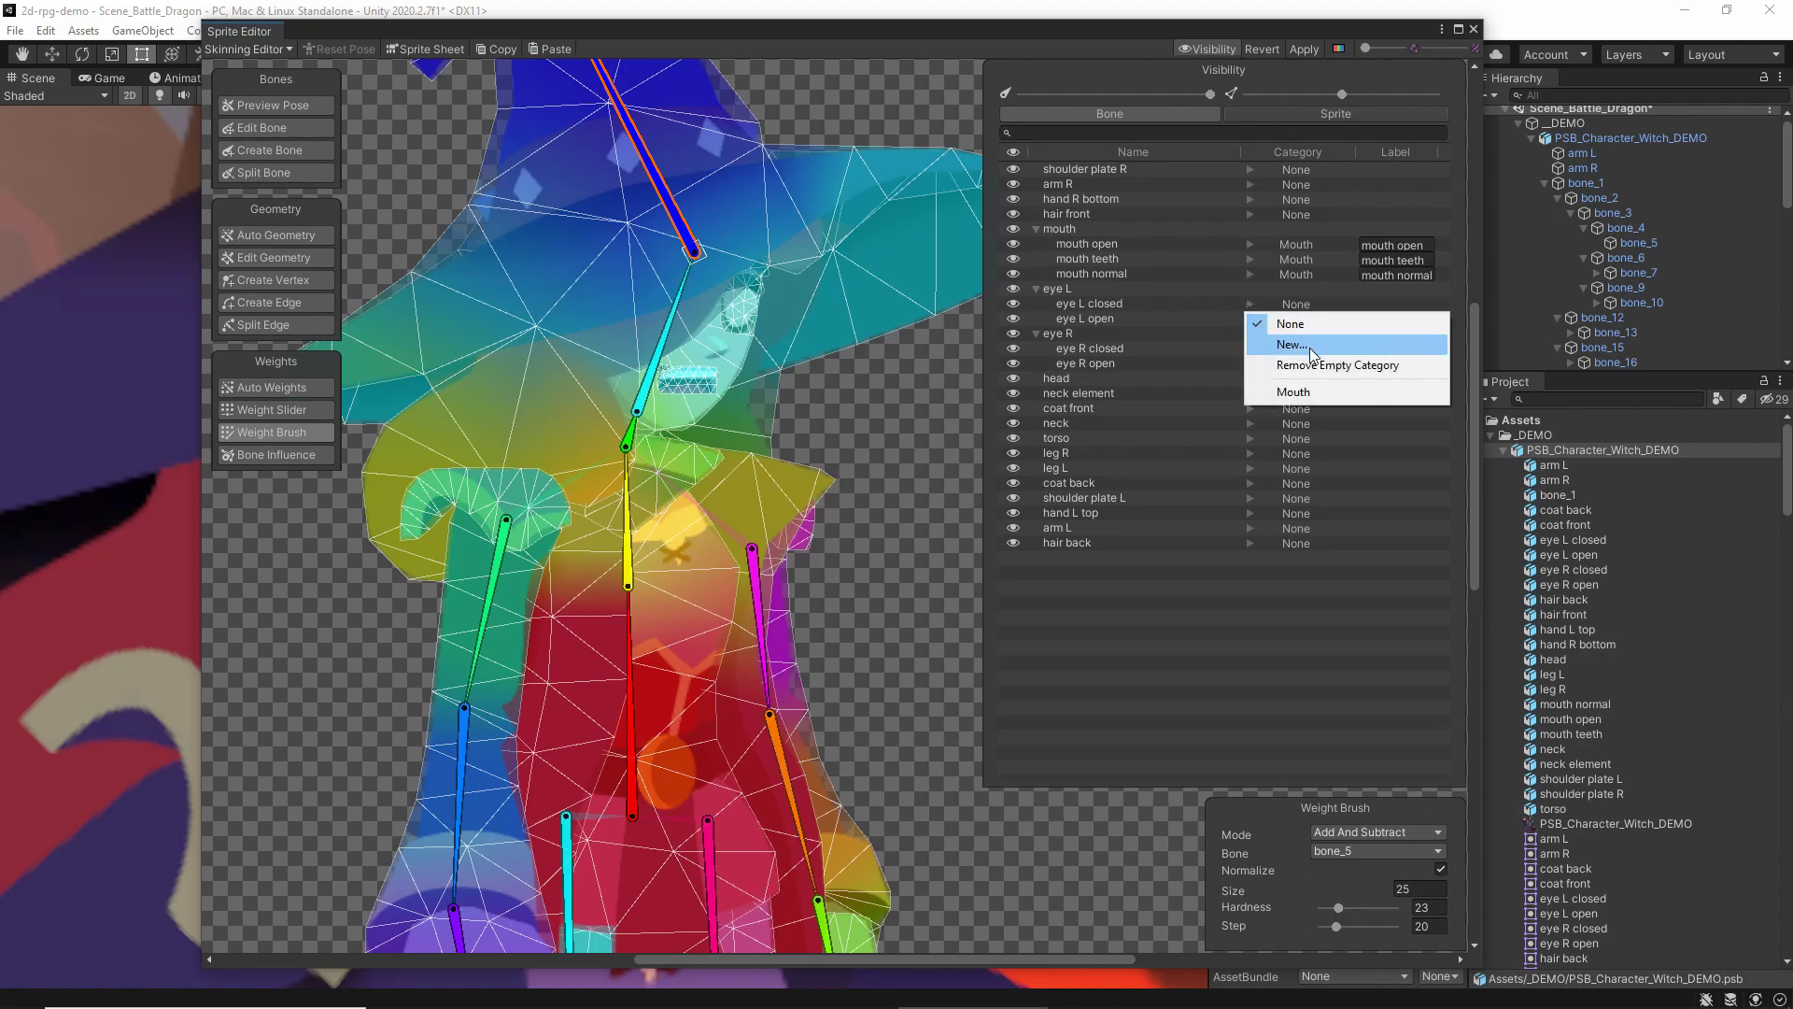
click(1317, 320)
text(Eye L)
key(Return)
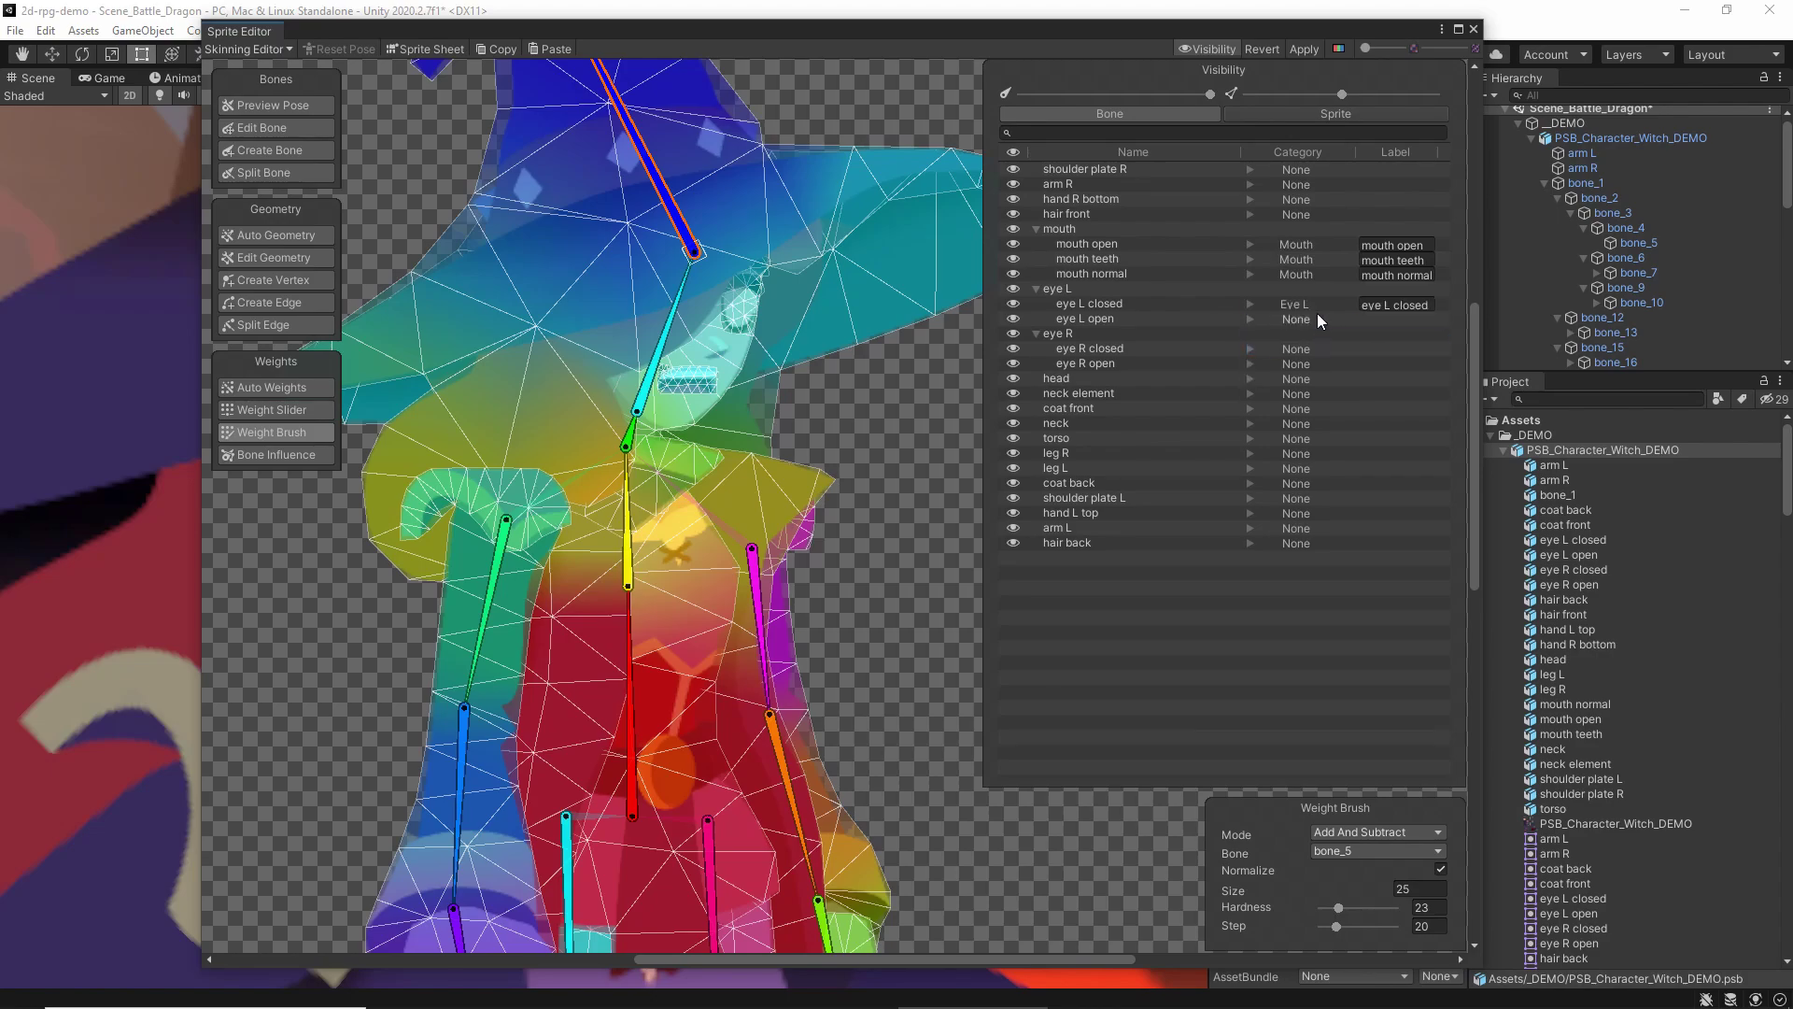
click(1252, 322)
click(1308, 427)
Create an Eye R category for the eye R closed sprite and assign eye R open to it
click(1254, 350)
click(1303, 390)
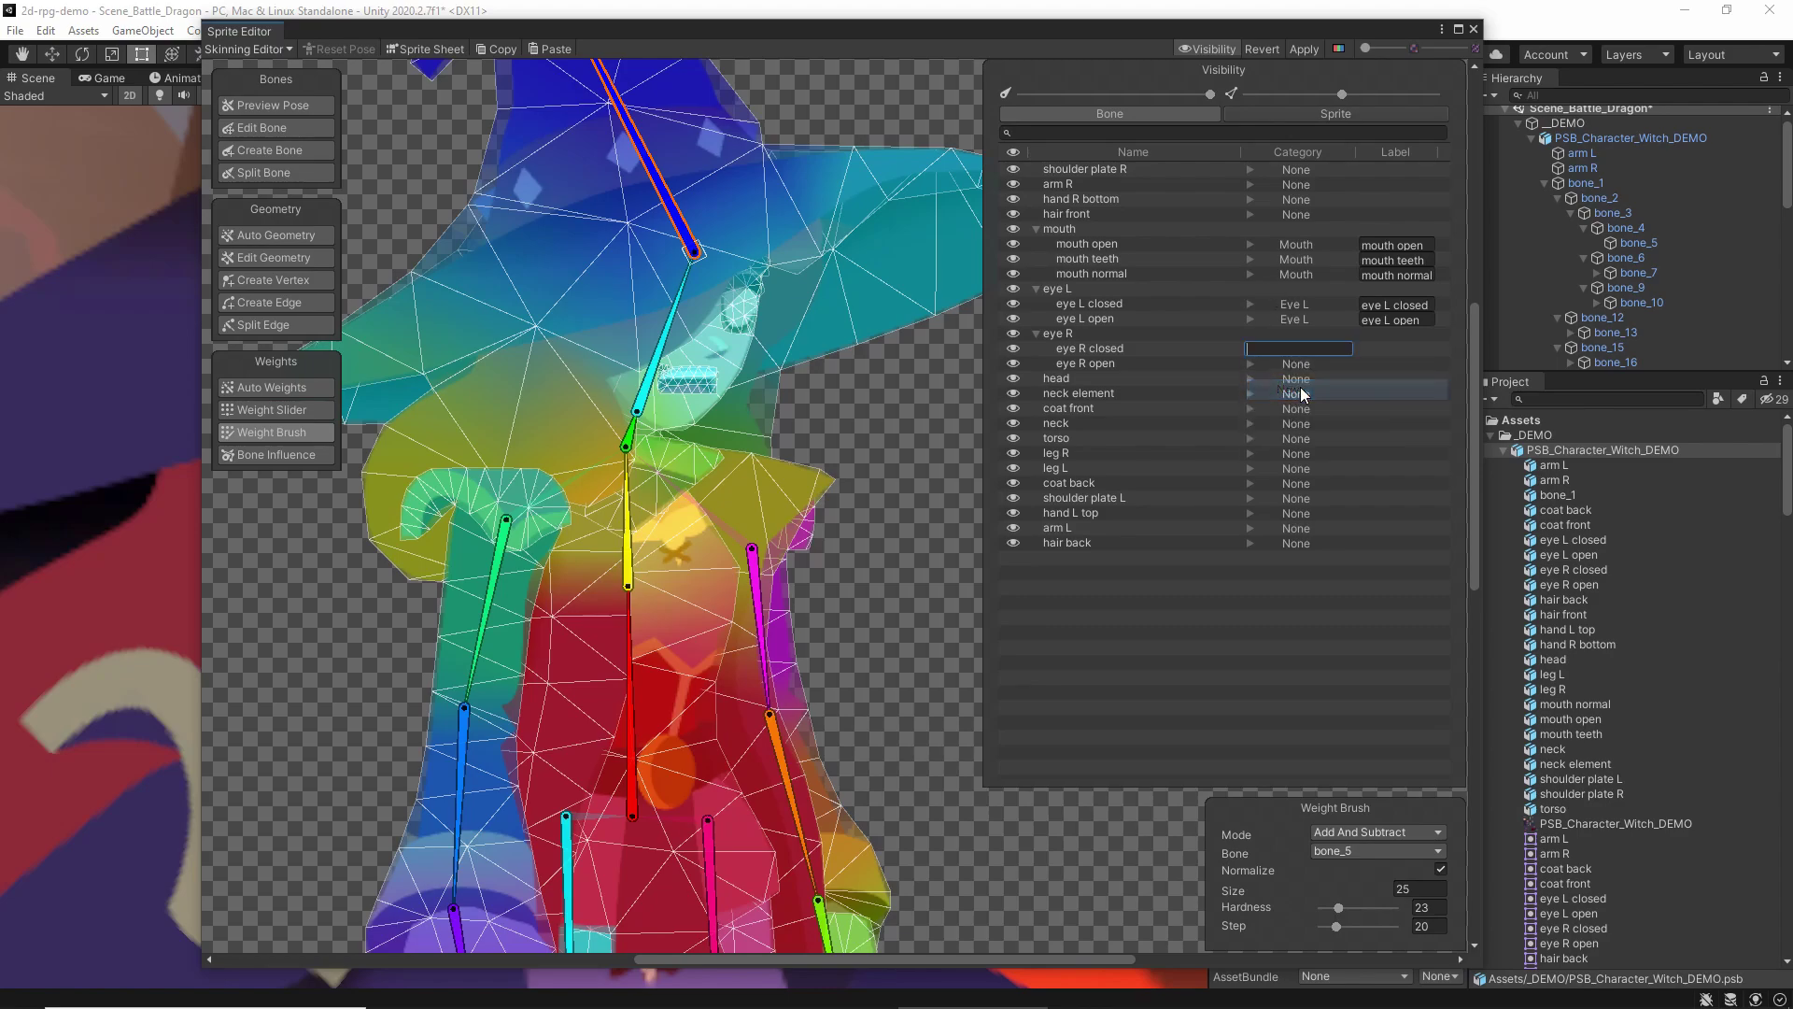
text(Eye R)
key(Return)
click(1251, 363)
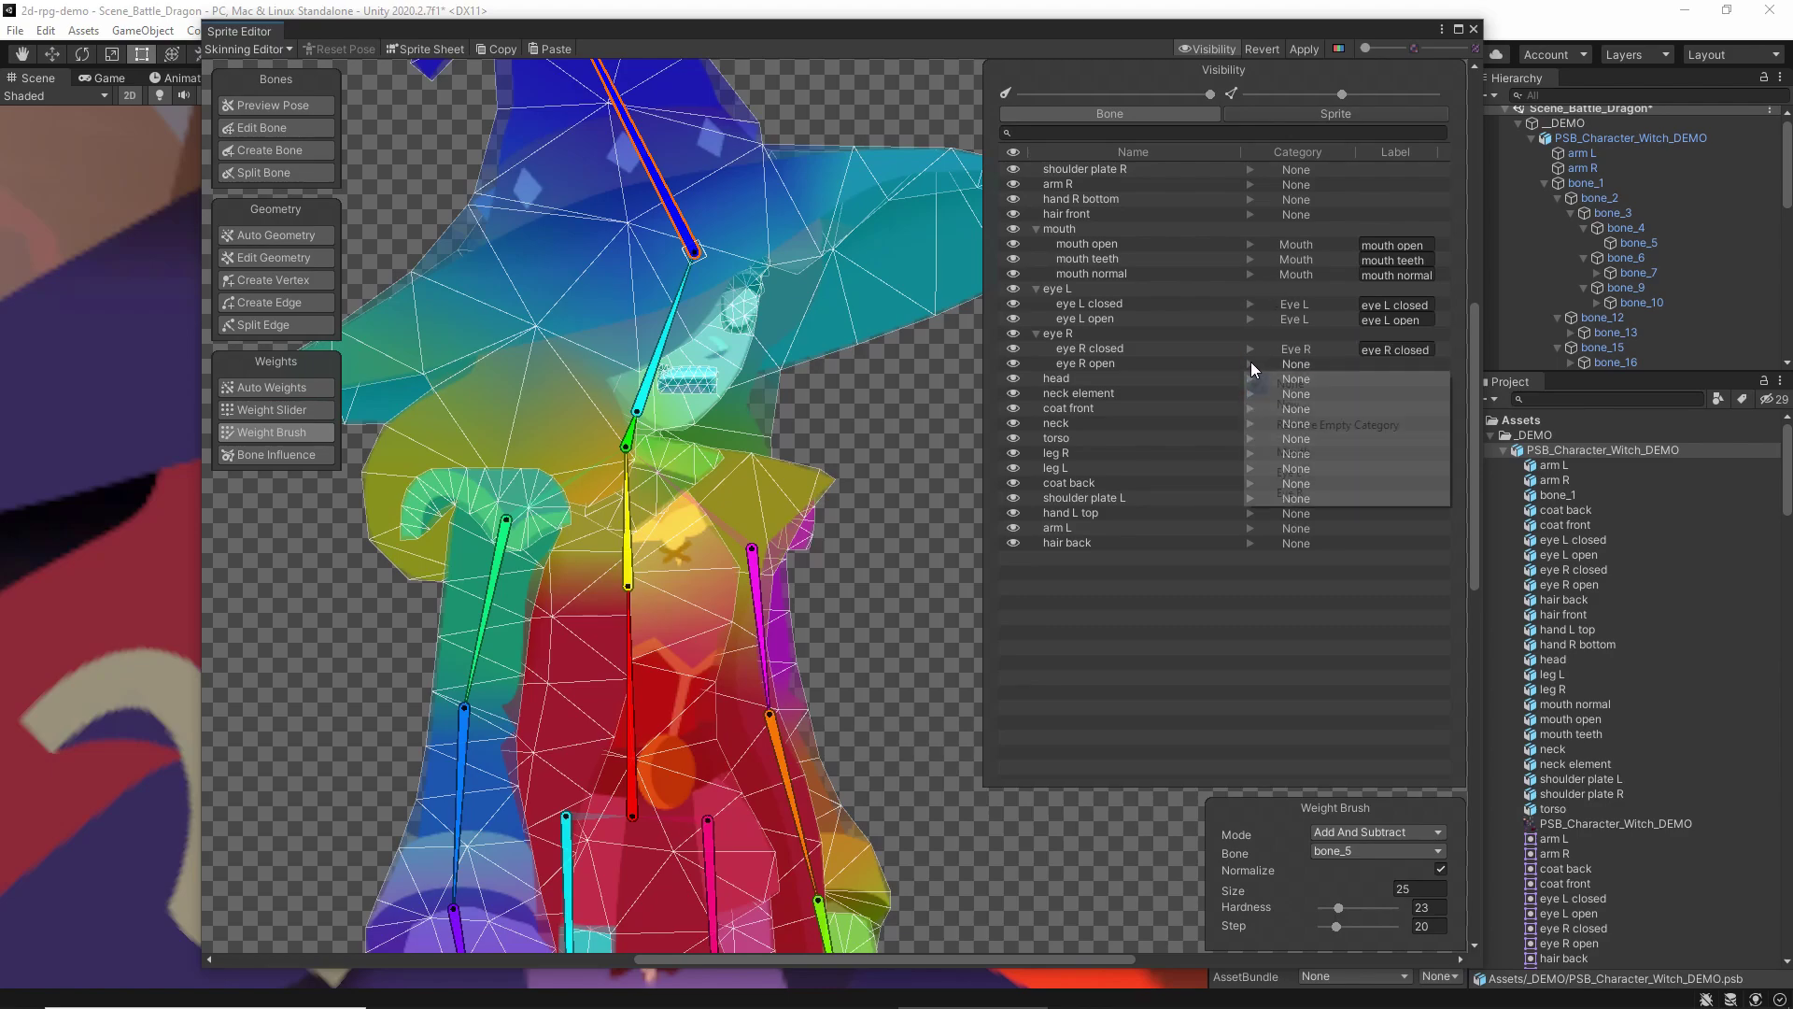
click(1289, 493)
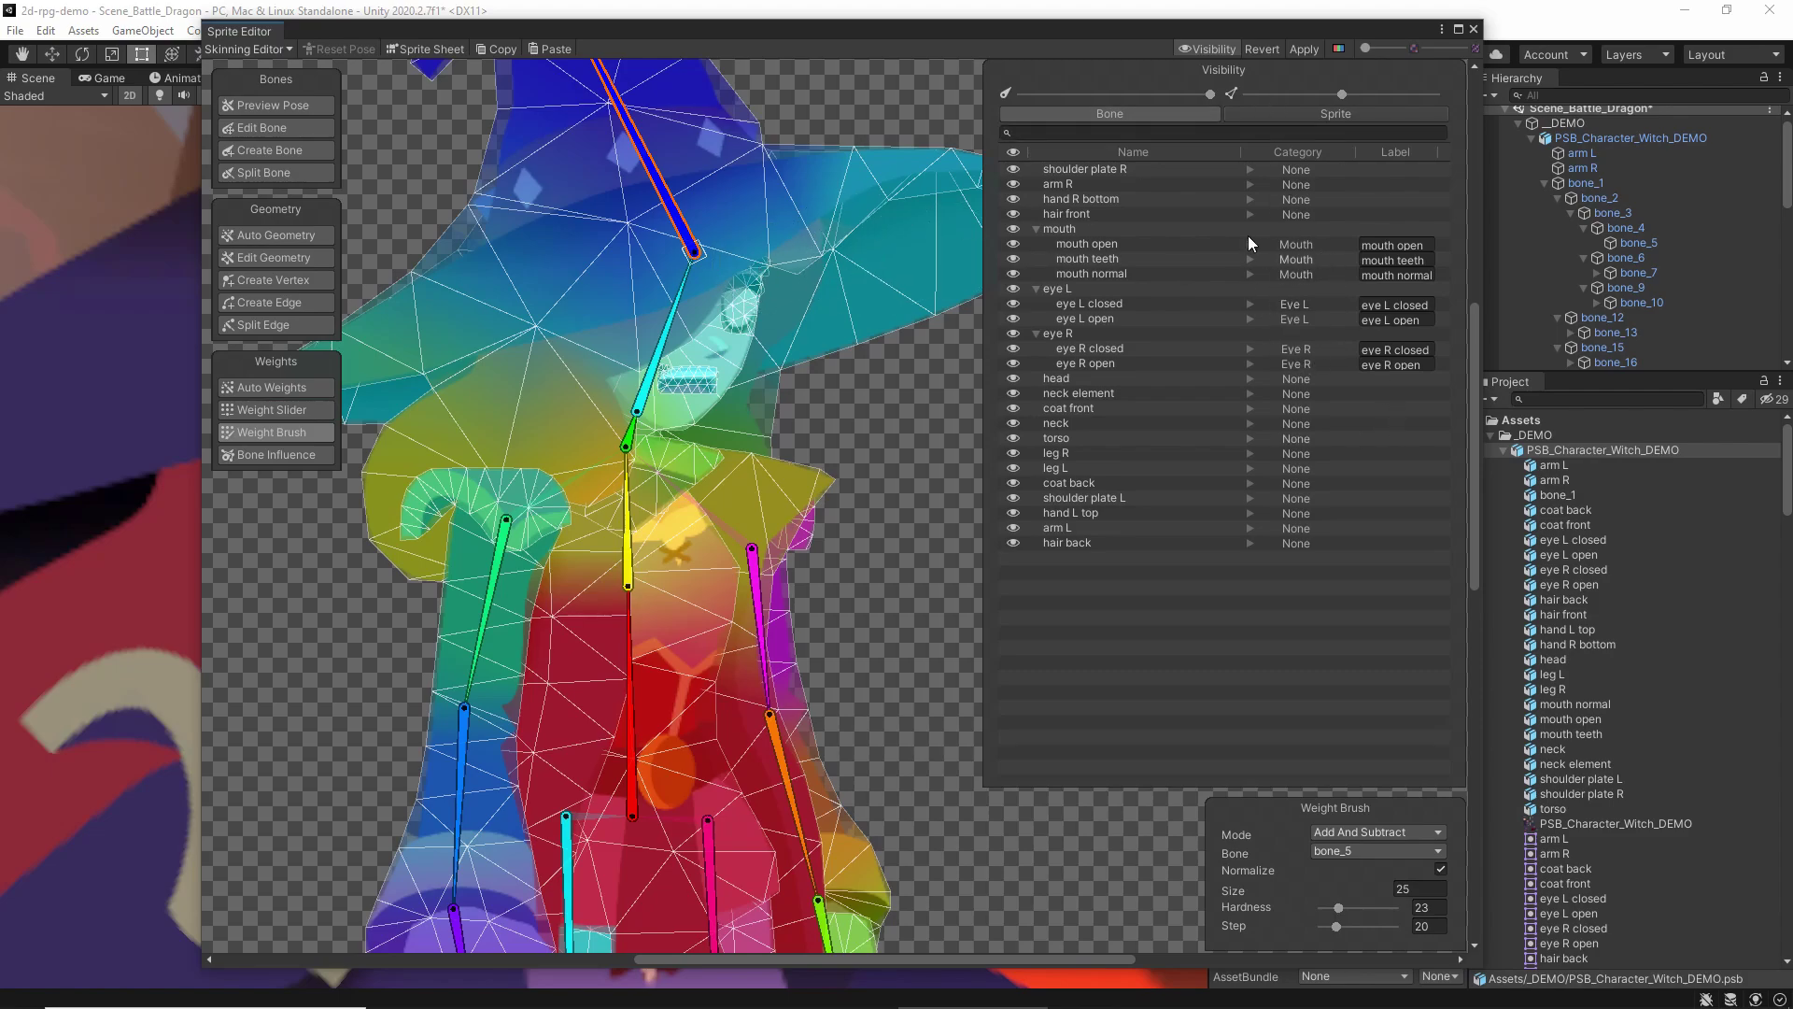
Apply the sprite category changes and close the Sprite Editor
click(1302, 51)
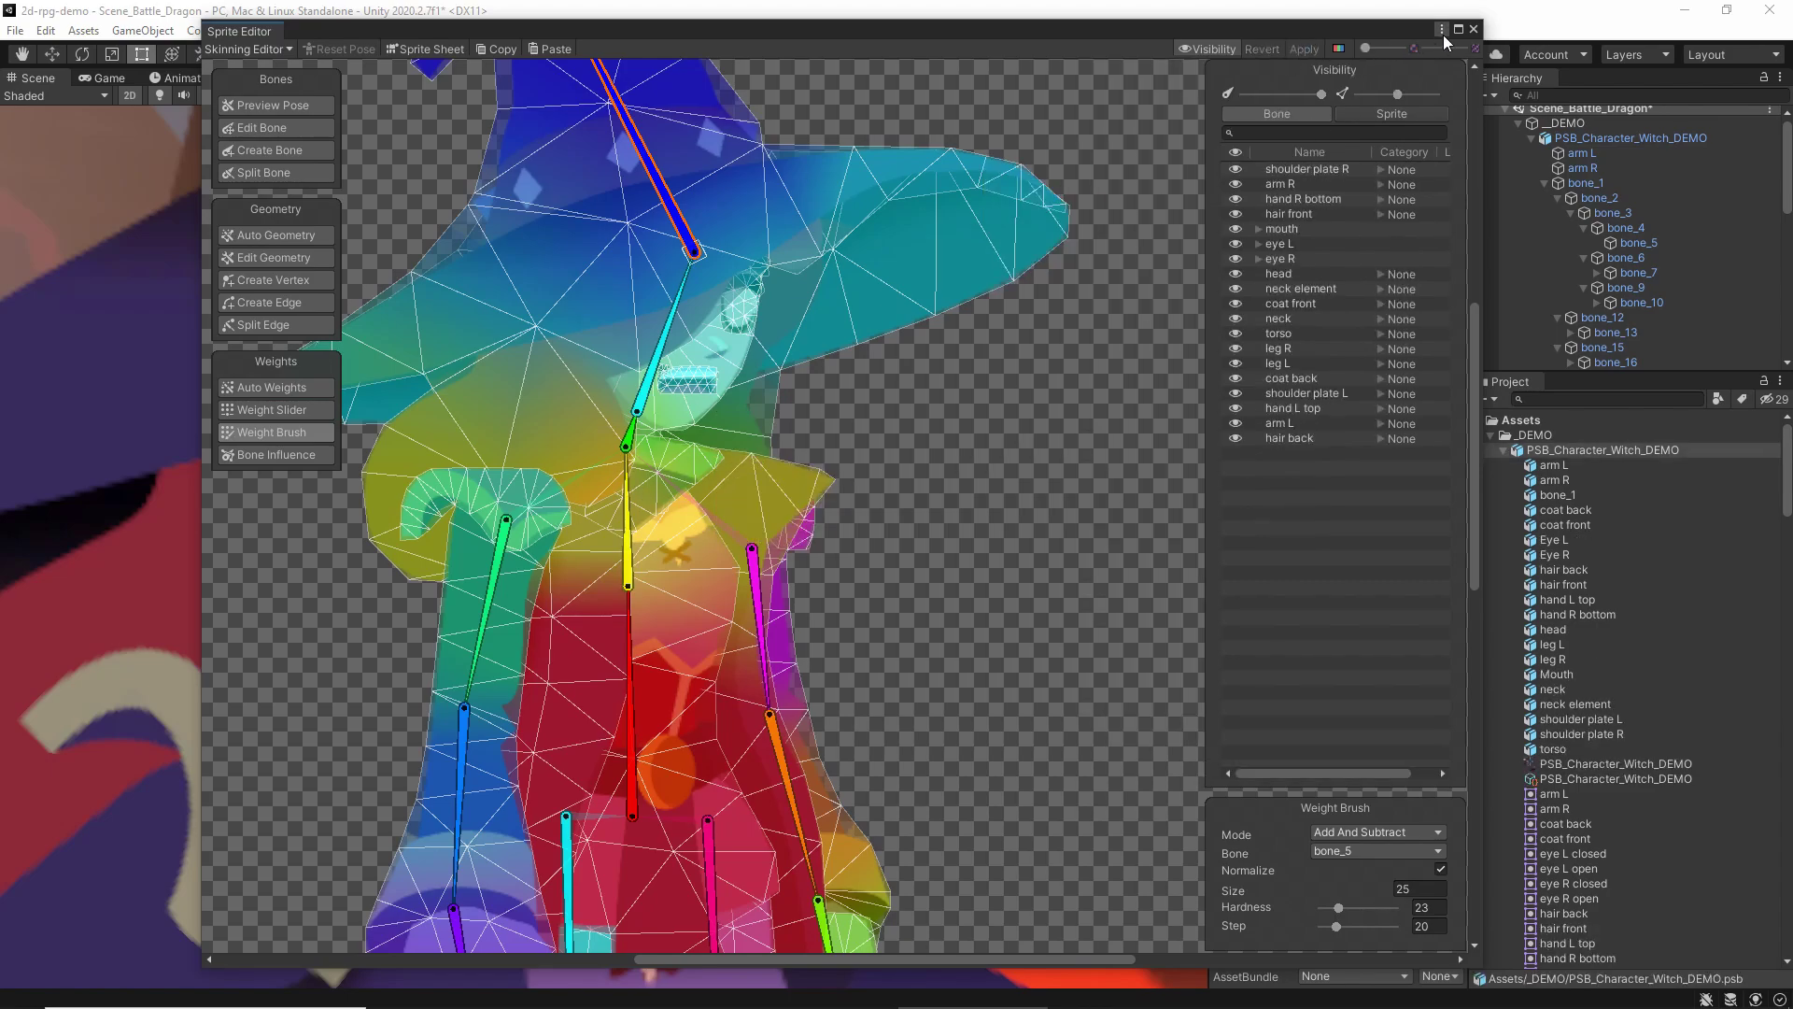
click(1480, 32)
scroll(889, 437, up, 2)
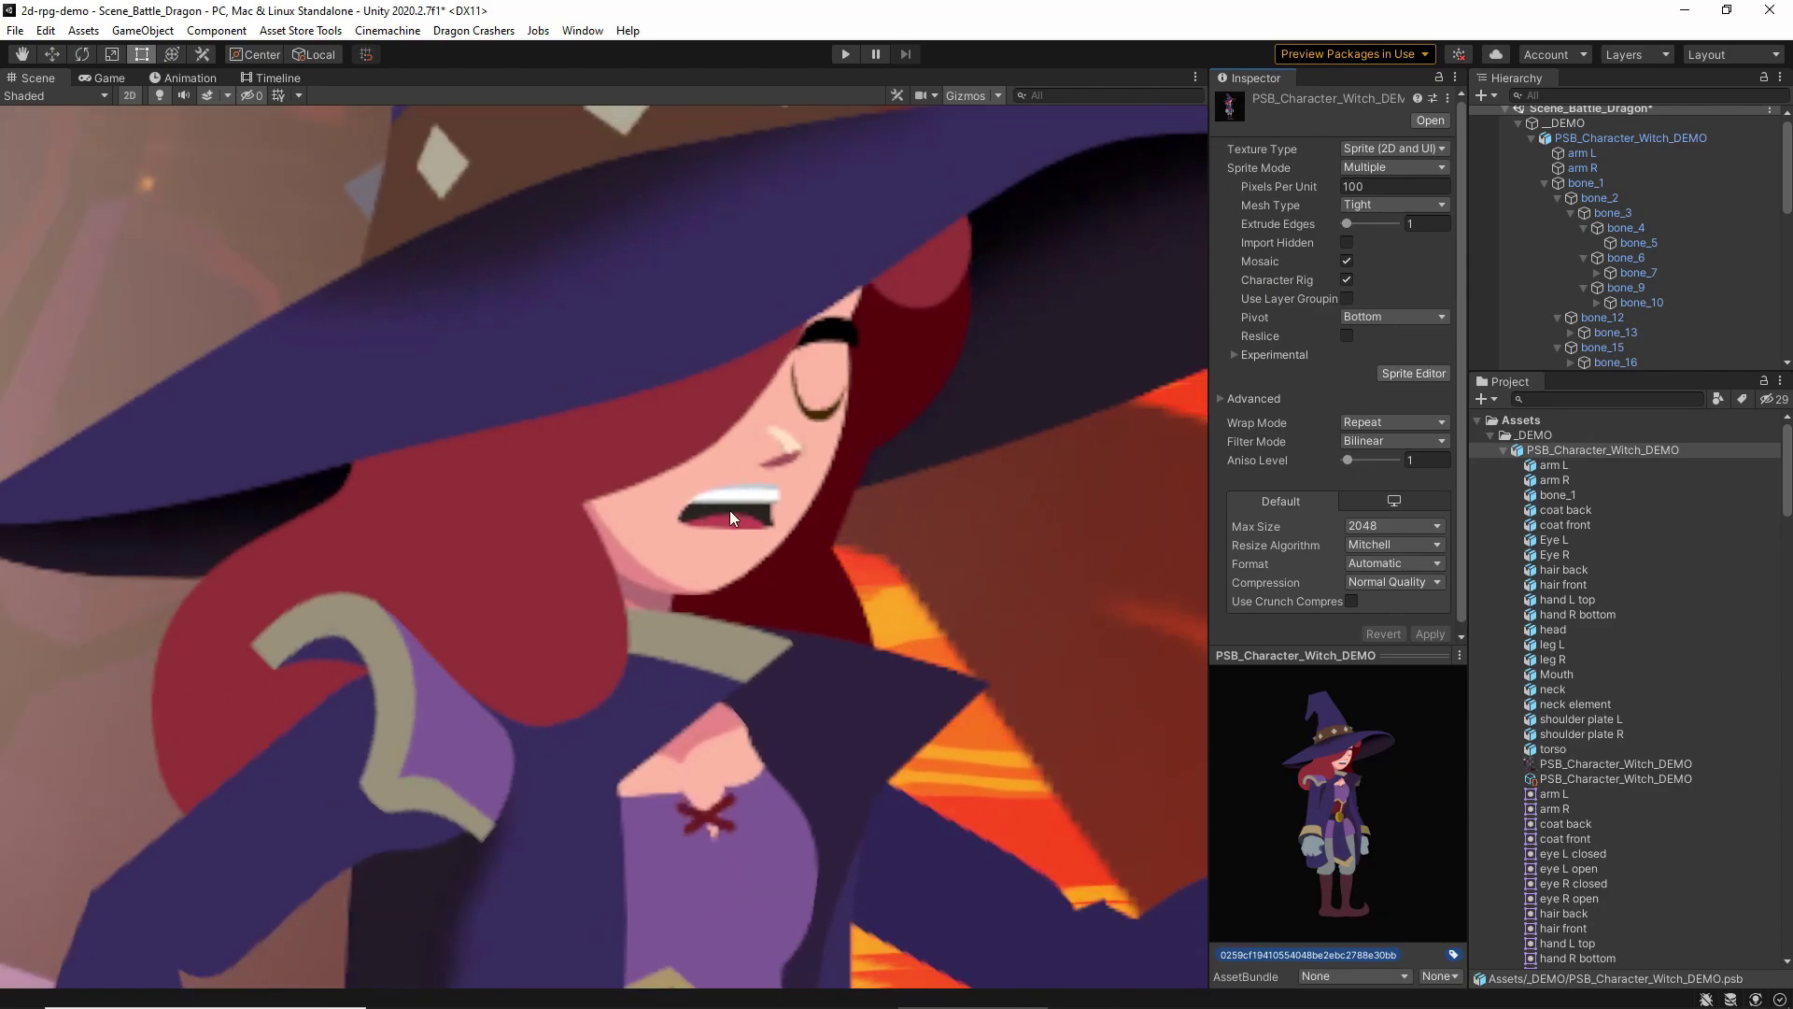
Swap the witch's mouth through its open, teeth and normal sprites in the Sprite Resolver, ending on mouth normal
click(731, 510)
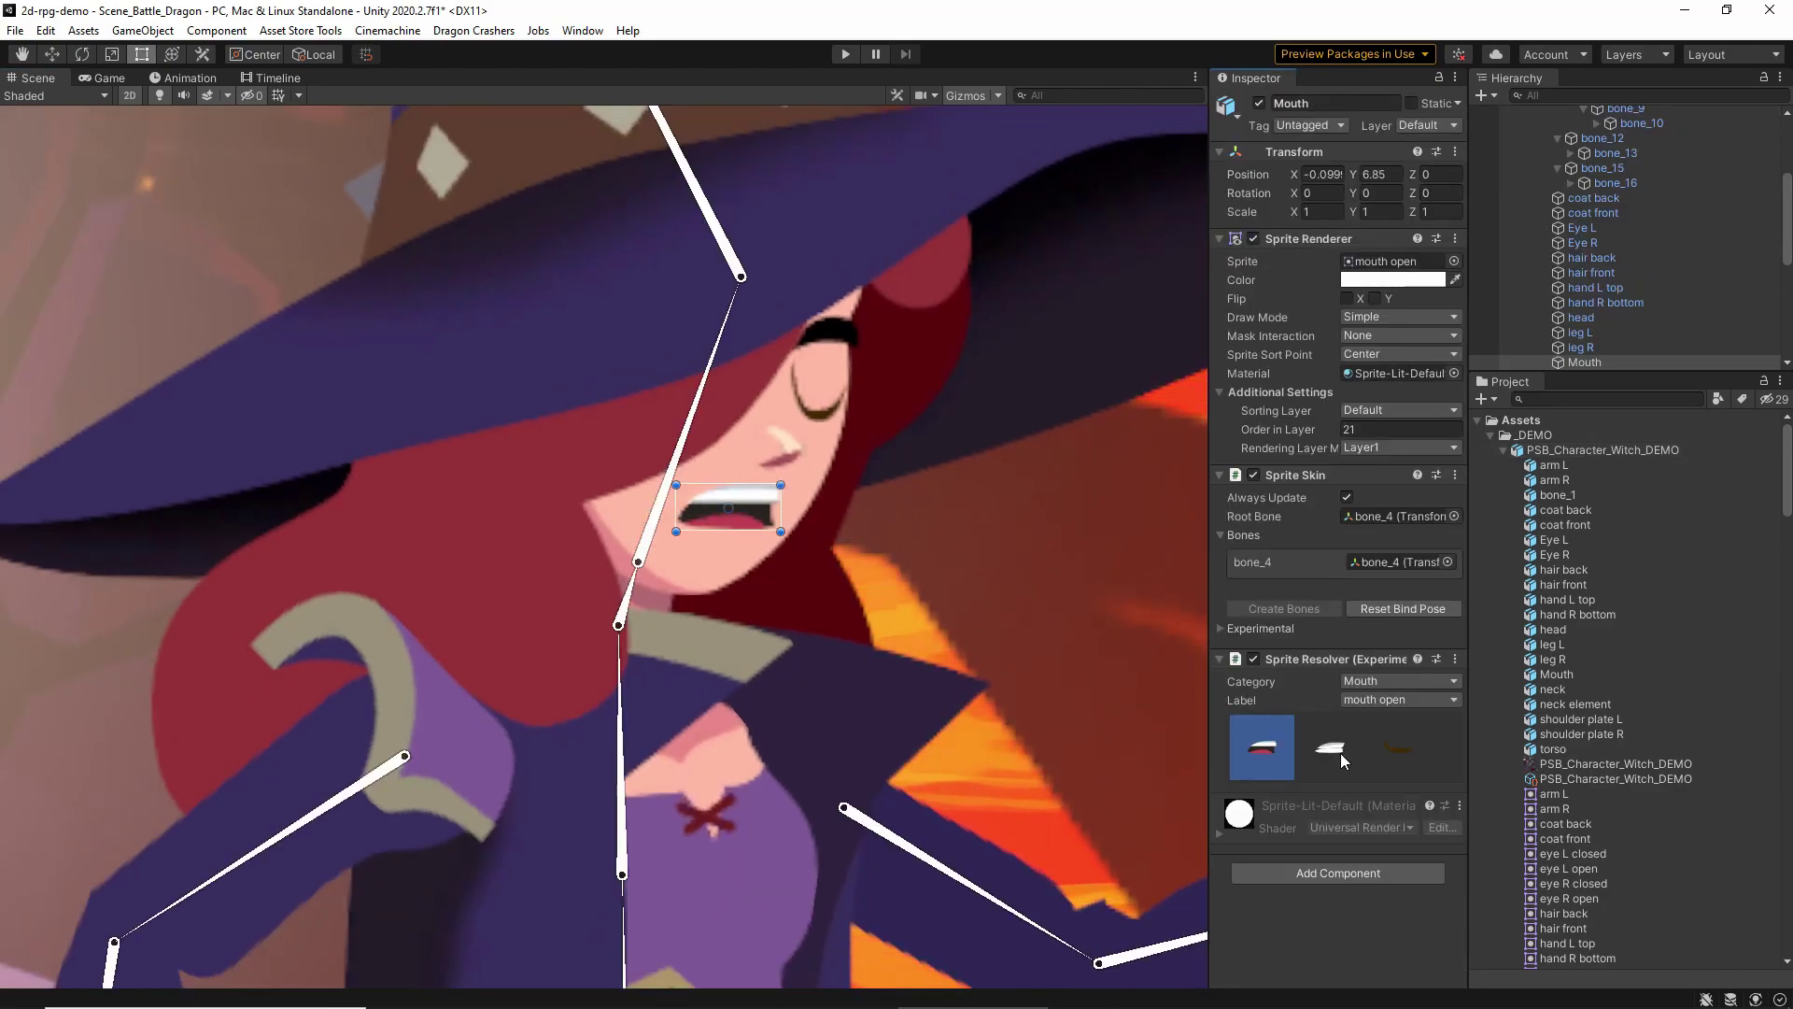
click(1342, 753)
click(1388, 747)
click(1275, 742)
click(1335, 745)
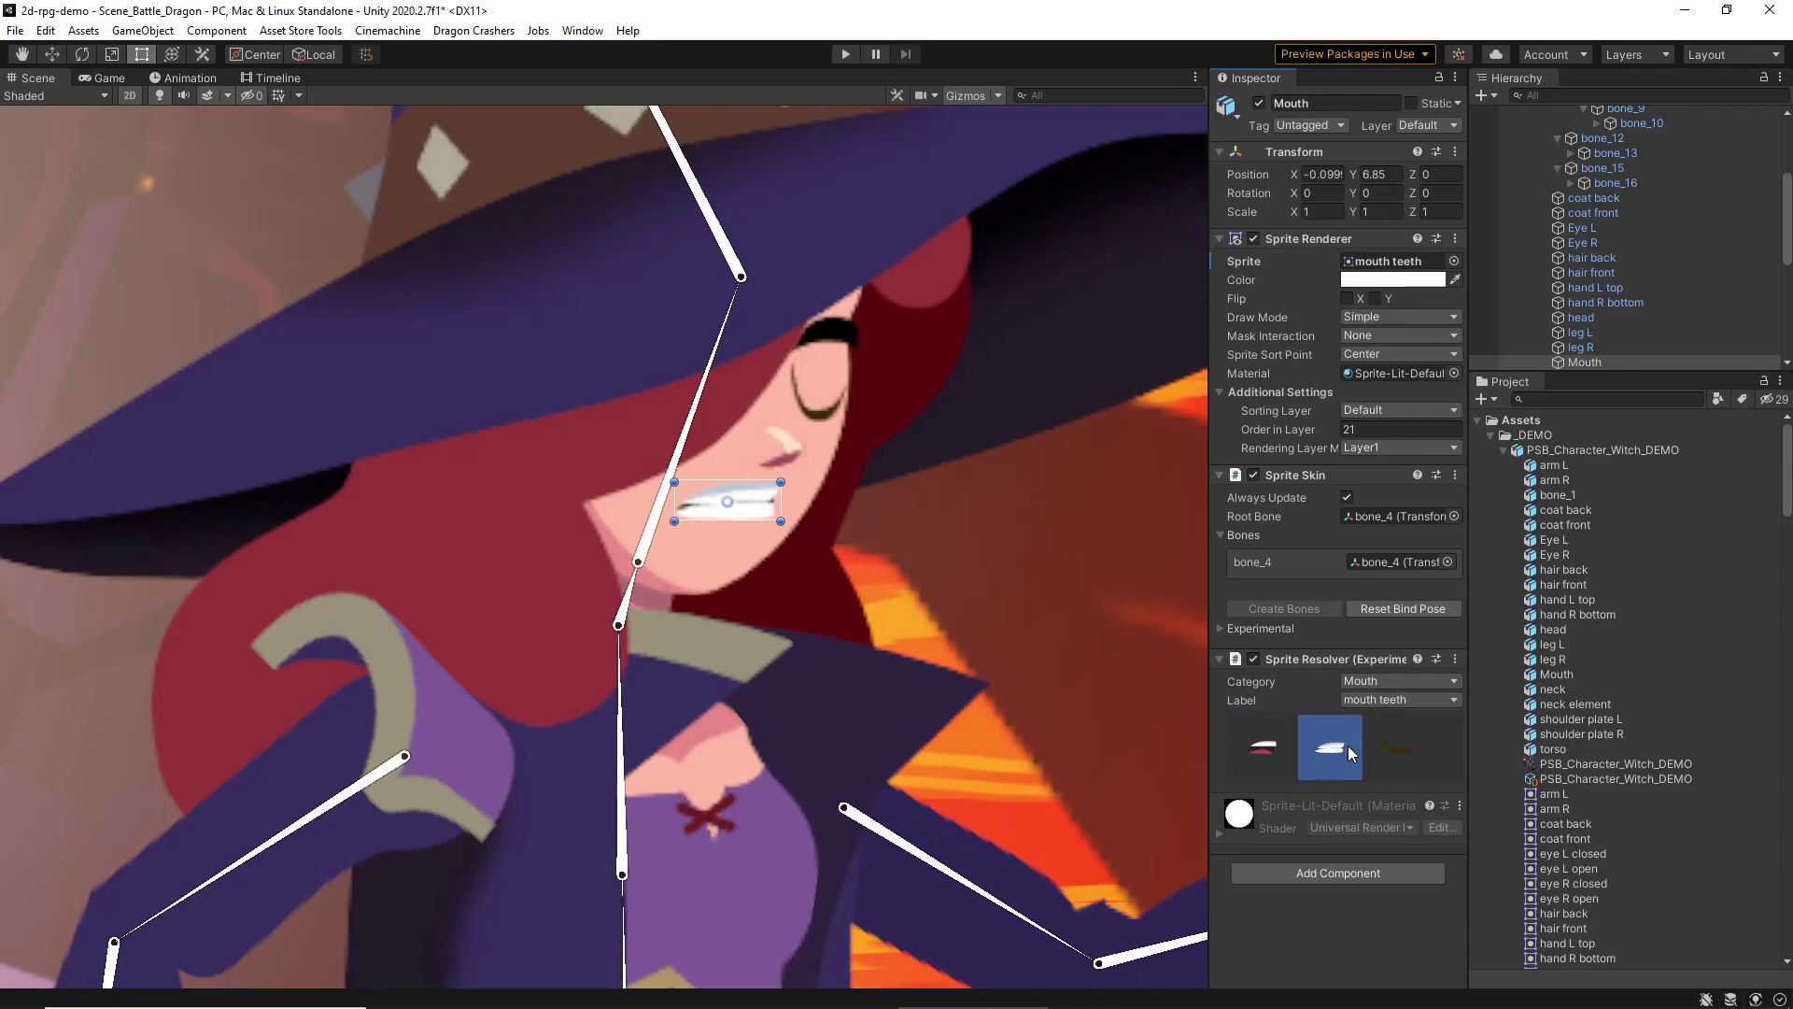
click(1403, 745)
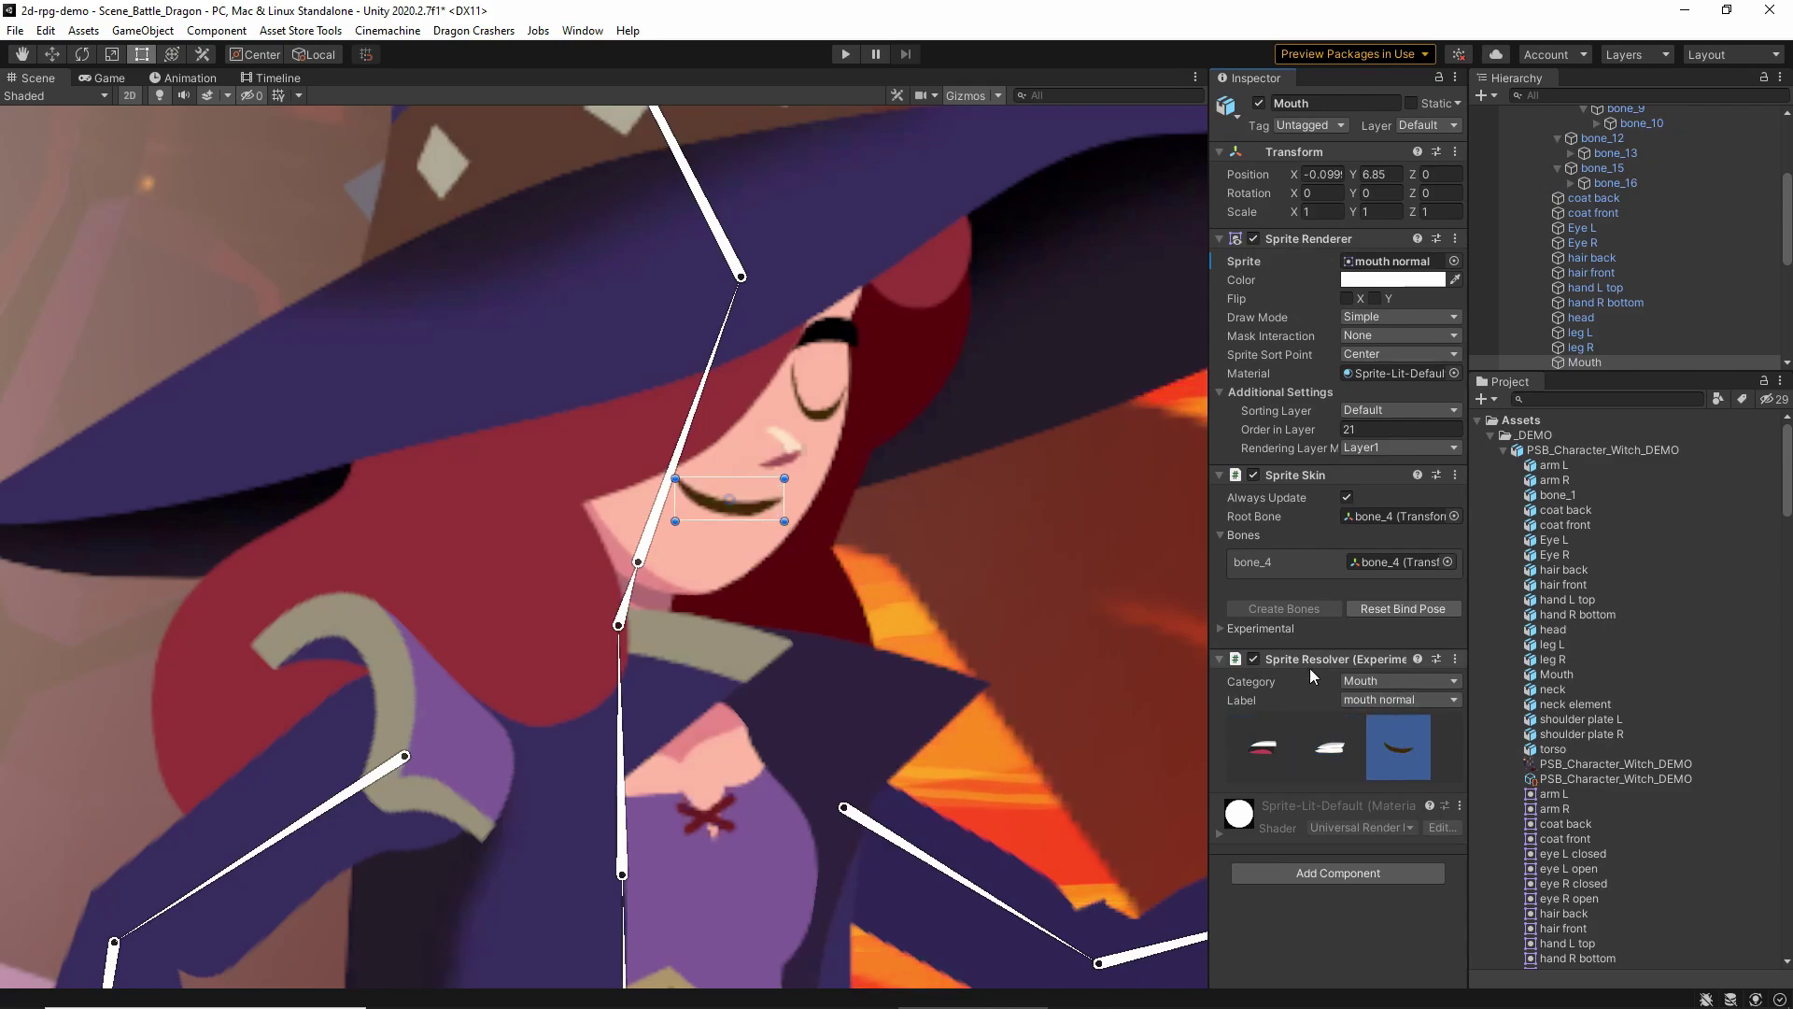
Switch the visible eye, Eye L, to the eye L open sprite
click(816, 401)
click(815, 400)
click(1327, 755)
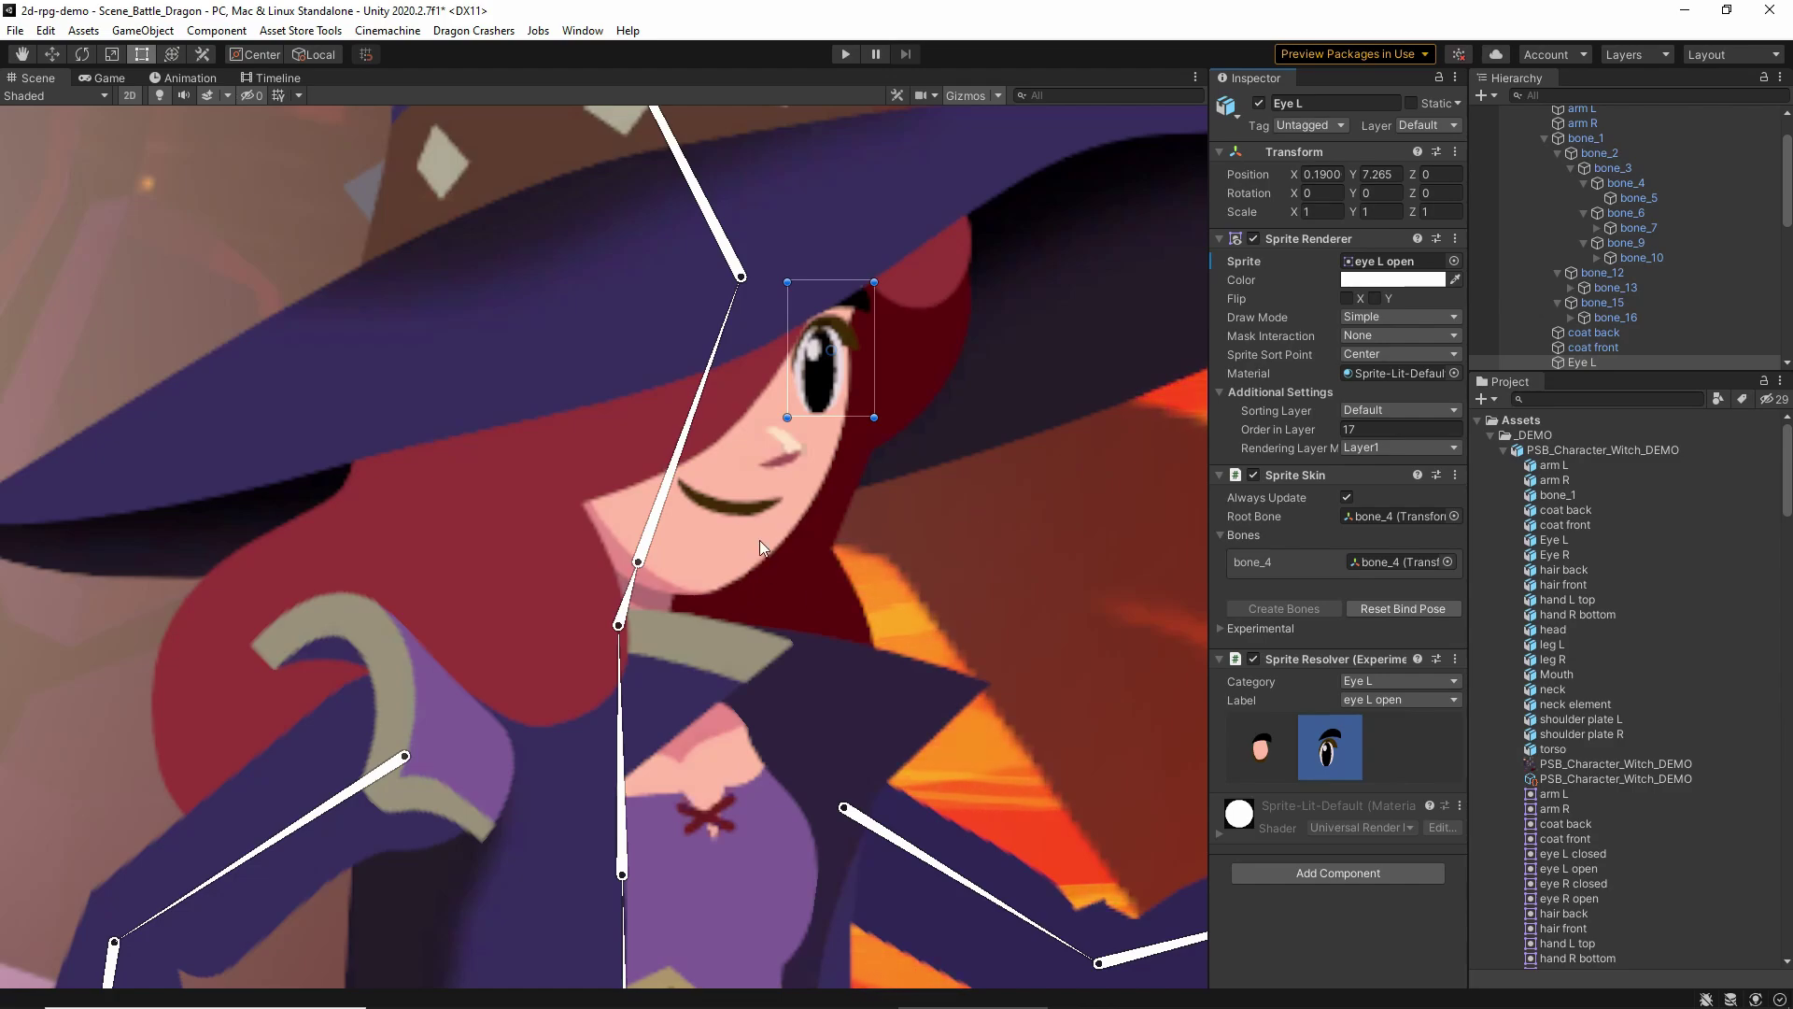
Select the mouth again and cycle repeatedly through its three Sprite Resolver sprites, ending on mouth open
click(740, 496)
click(740, 496)
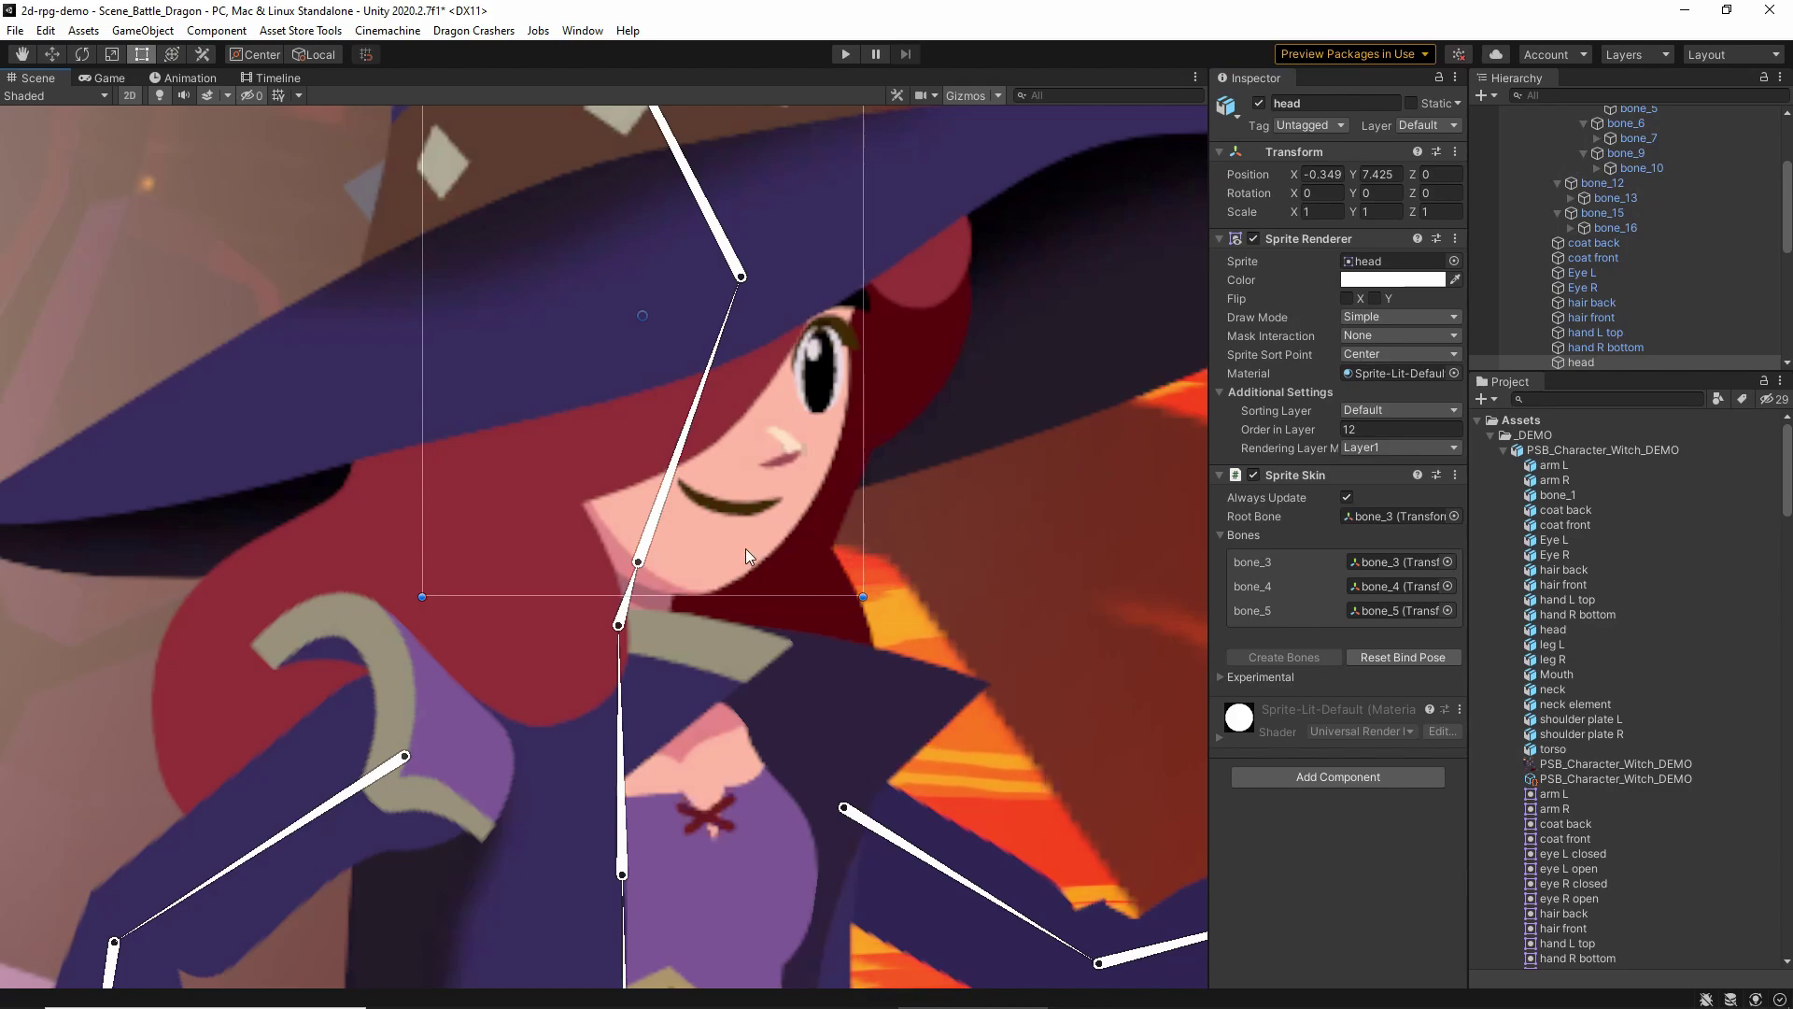
click(731, 506)
click(738, 499)
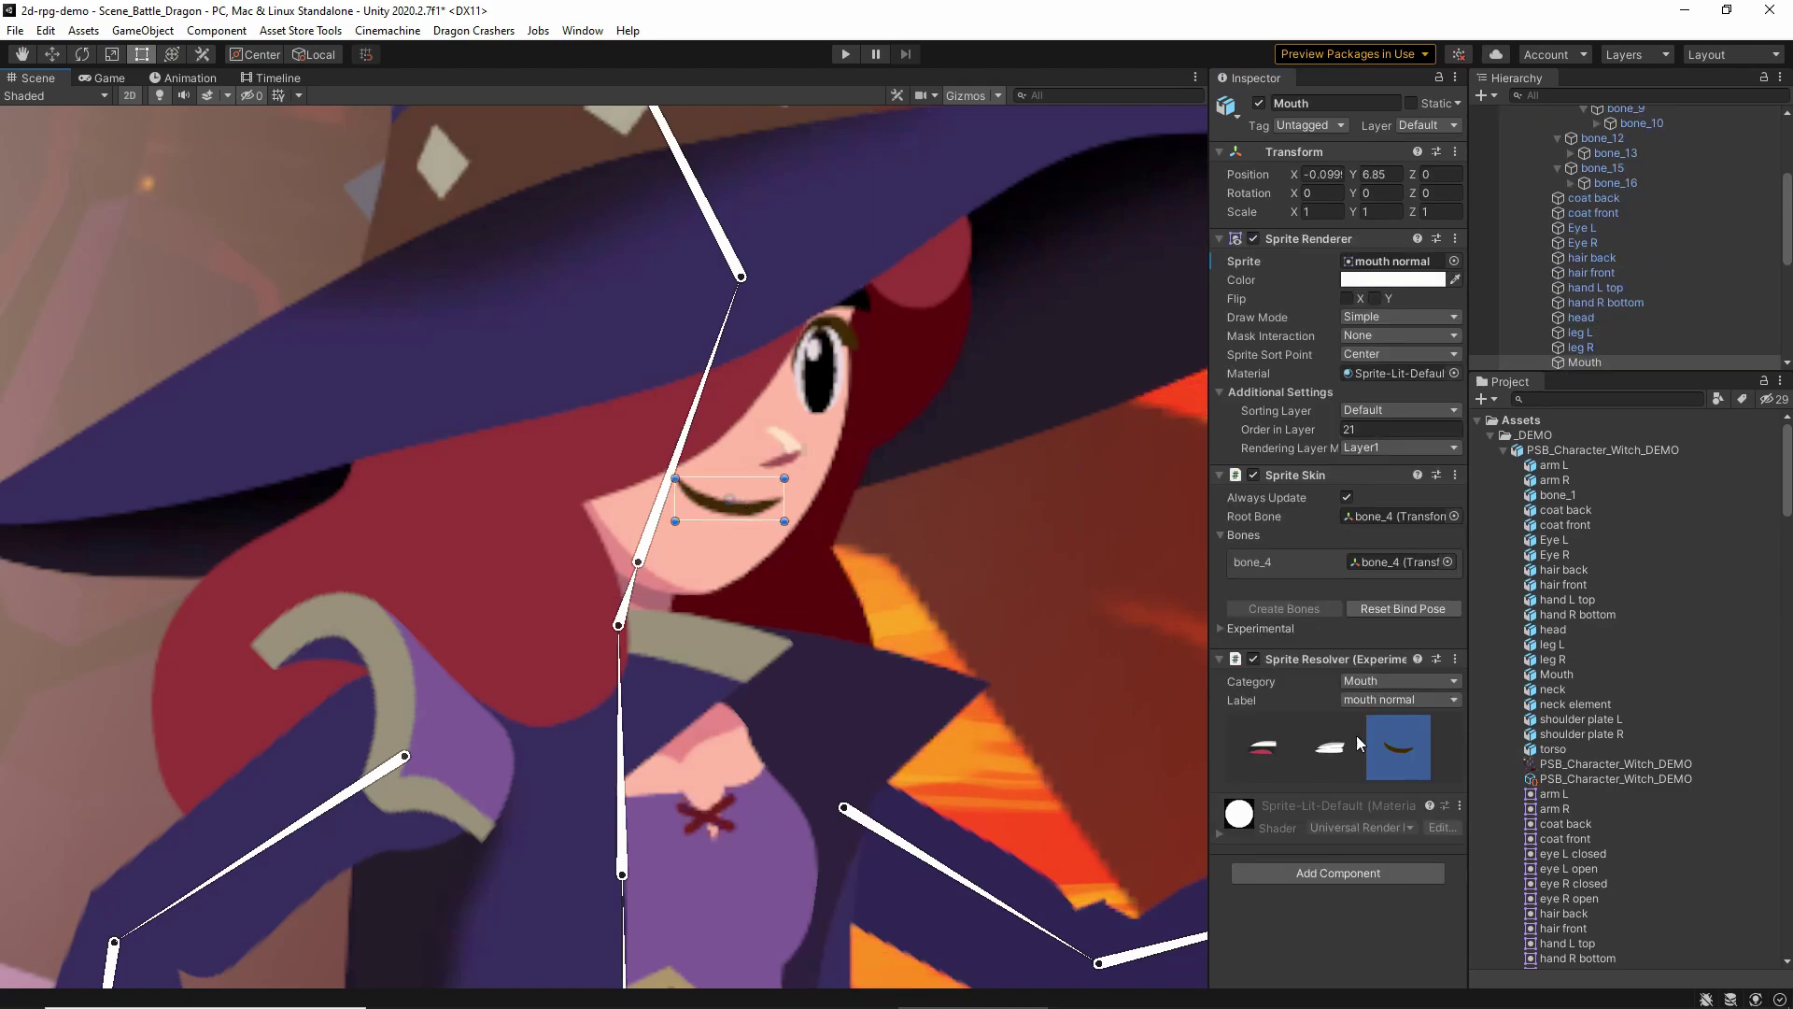
click(1330, 747)
click(1263, 747)
click(1331, 747)
click(1403, 738)
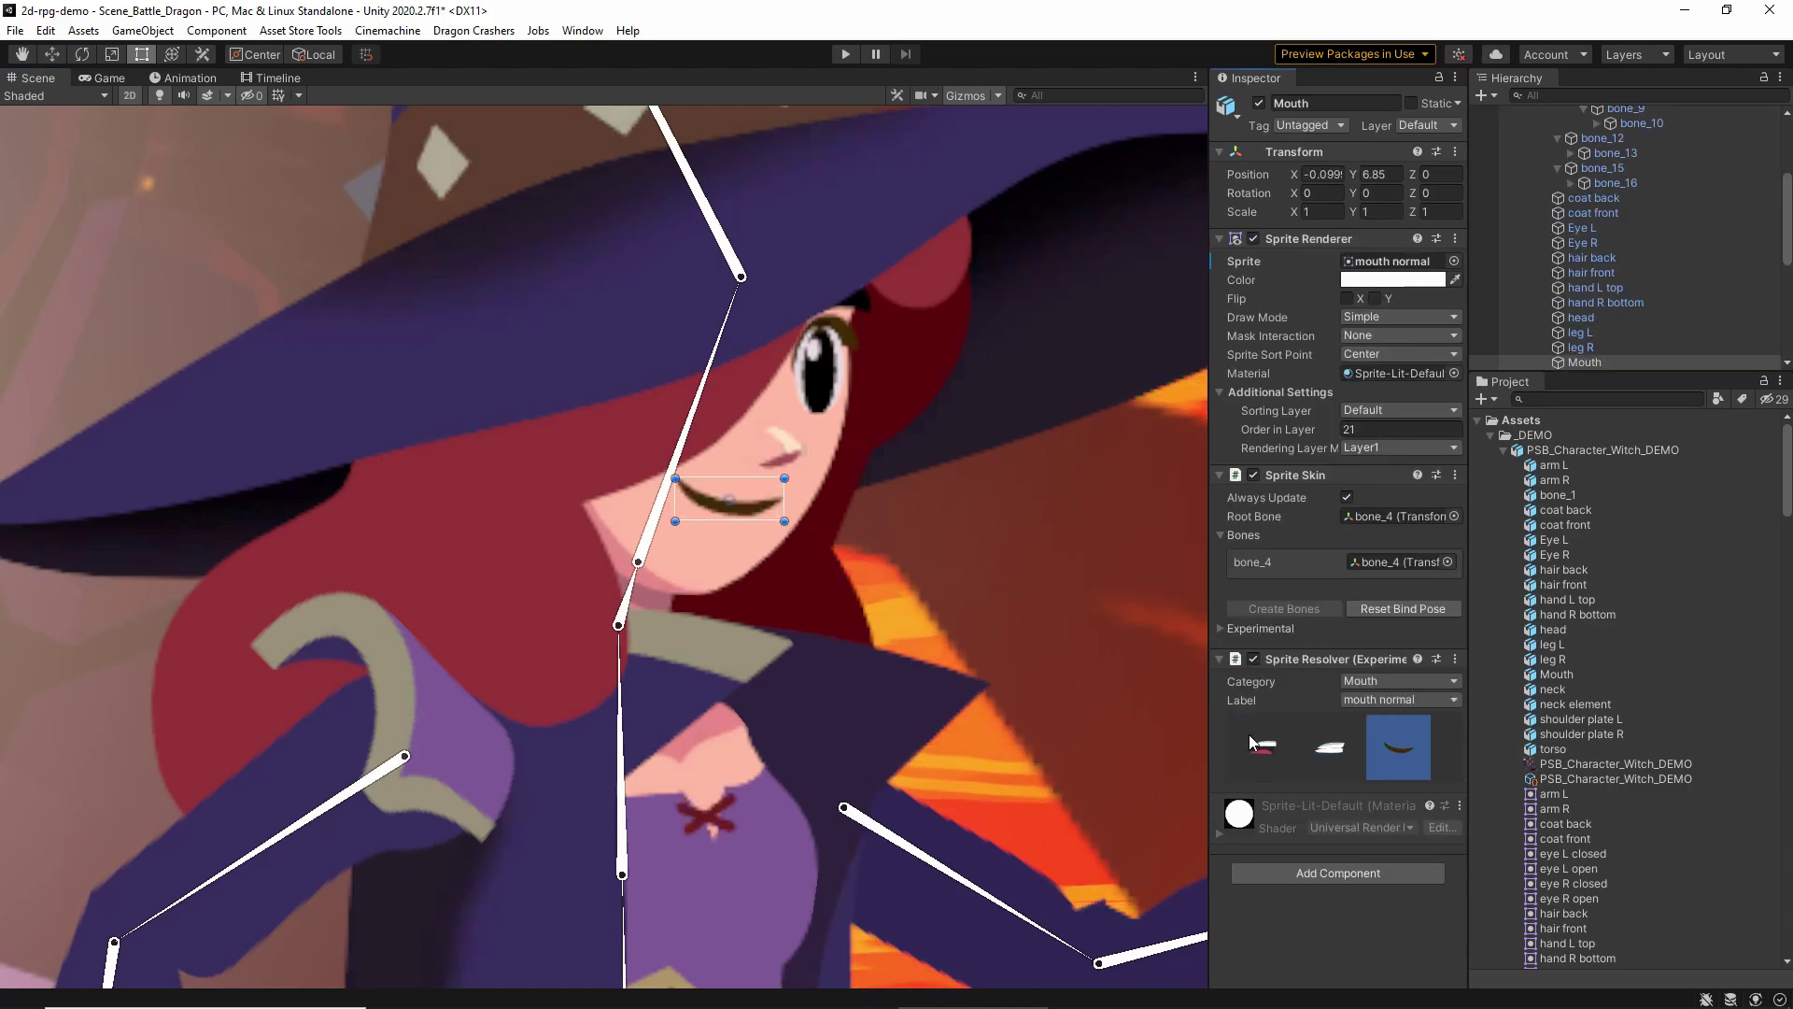
click(1263, 747)
click(1330, 747)
click(1392, 743)
click(1330, 747)
click(1263, 747)
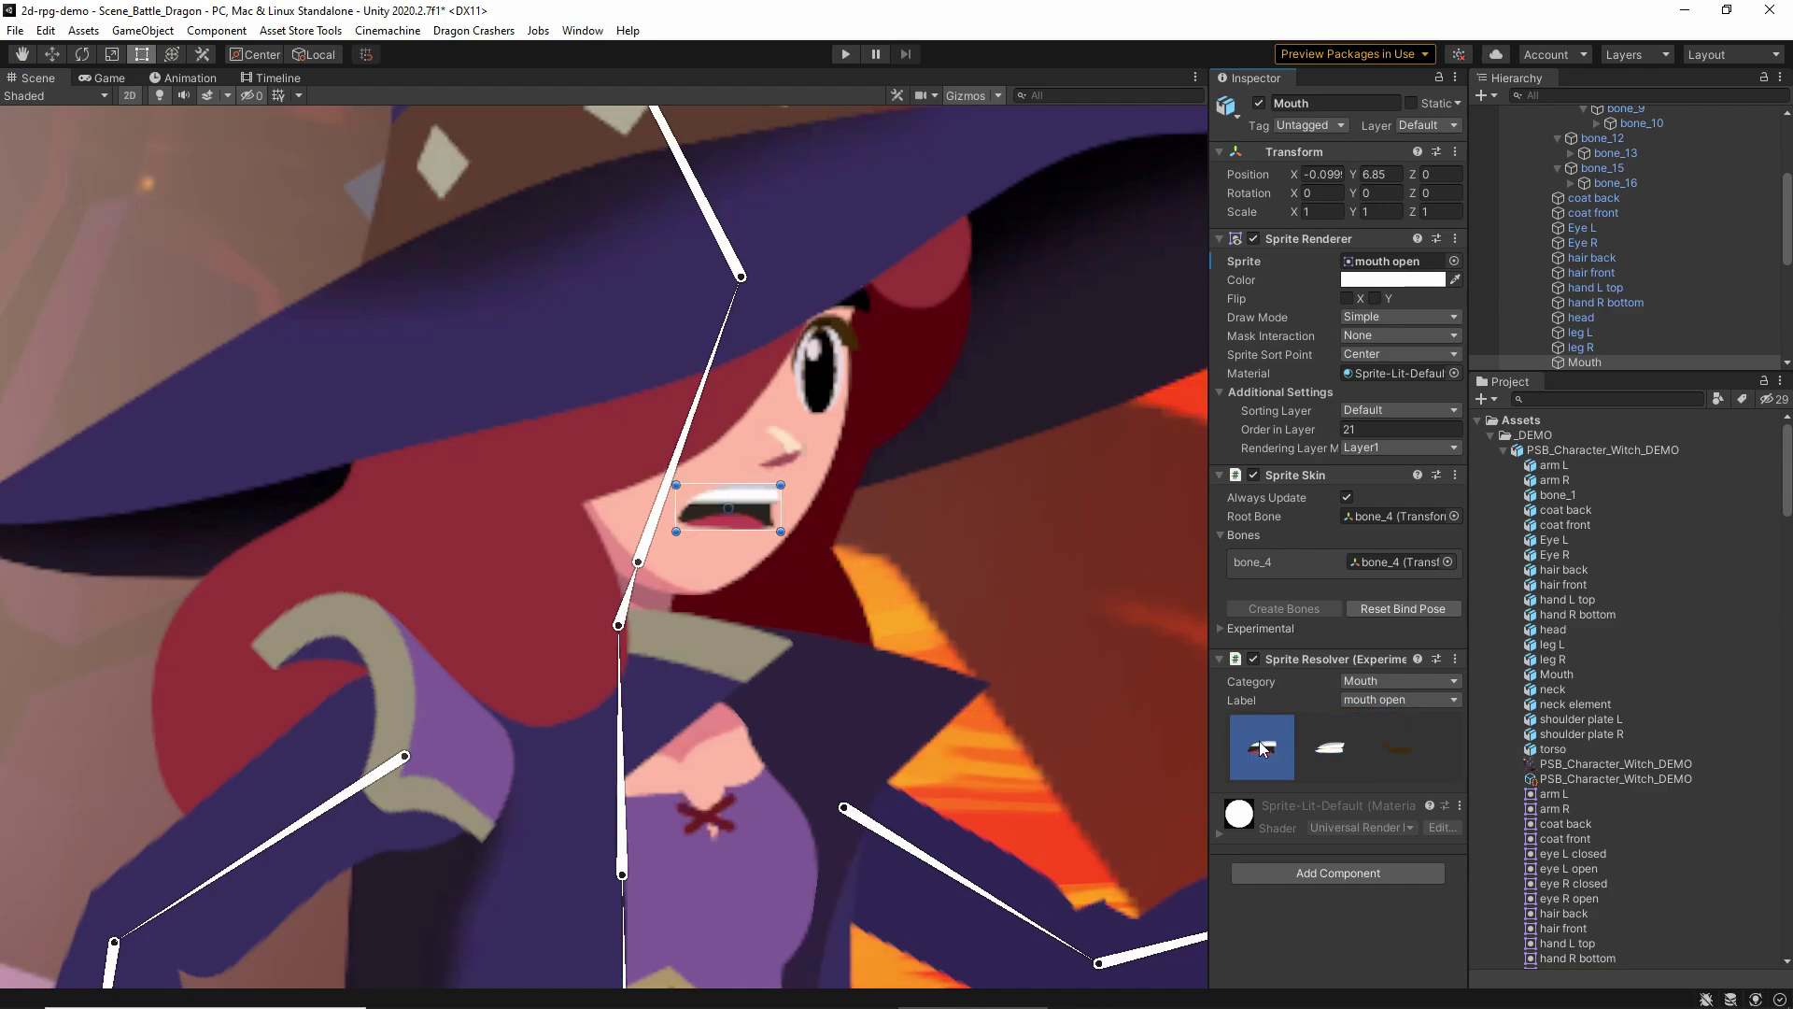
Adjust the witch's leg pose by rotating thigh bones bone_12 to about -131 degrees and bone_15 to about 169 degrees
scroll(911, 527, down, 3)
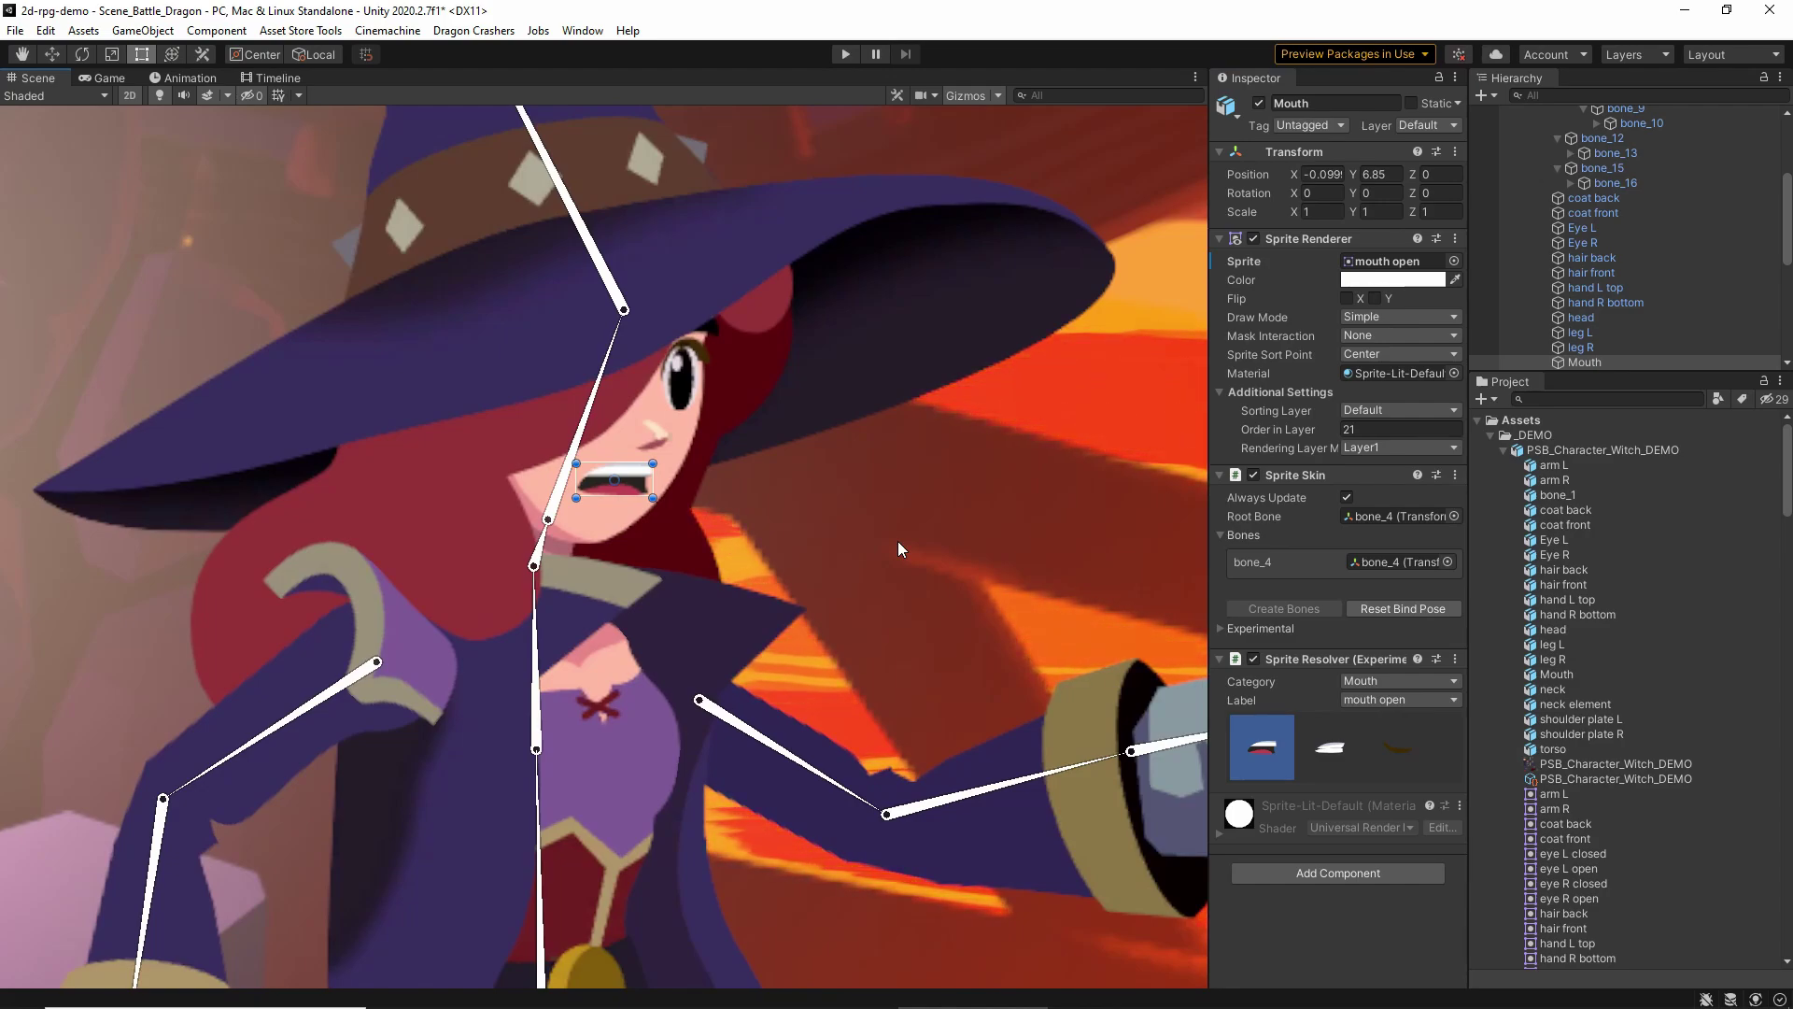
scroll(827, 553, down, 2)
scroll(823, 551, down, 2)
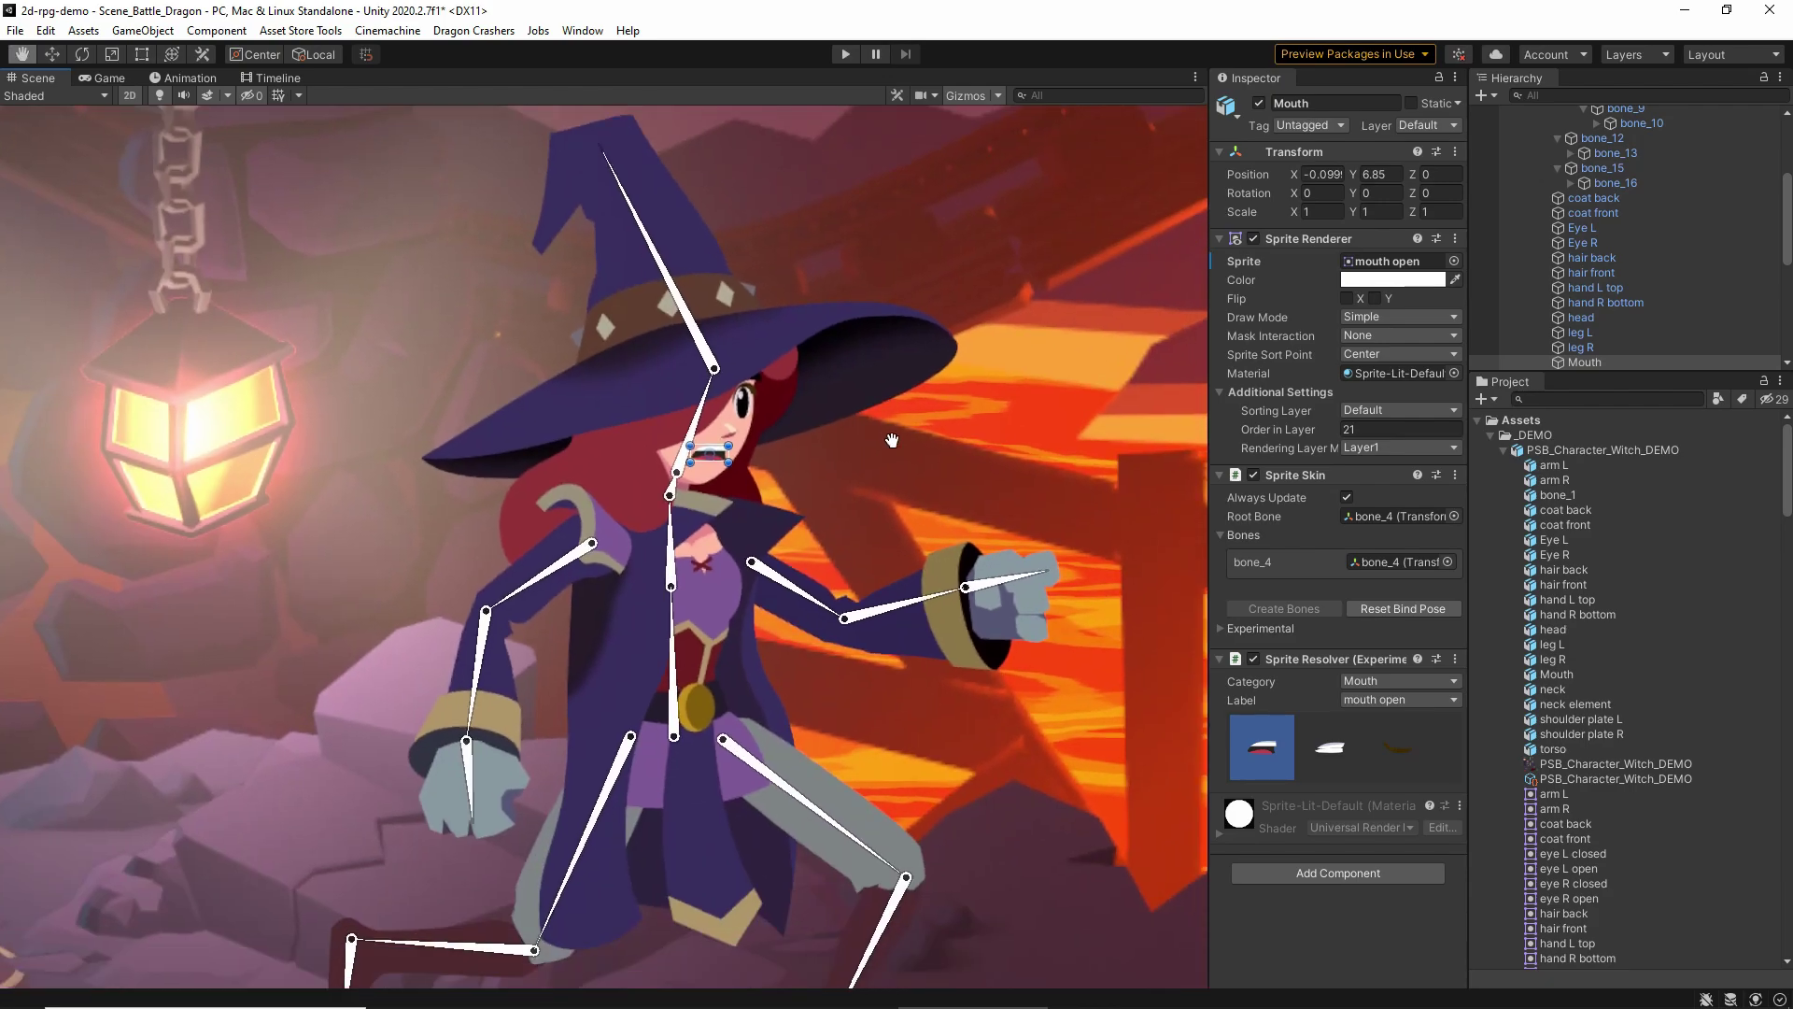
click(806, 744)
drag(805, 744, 794, 756)
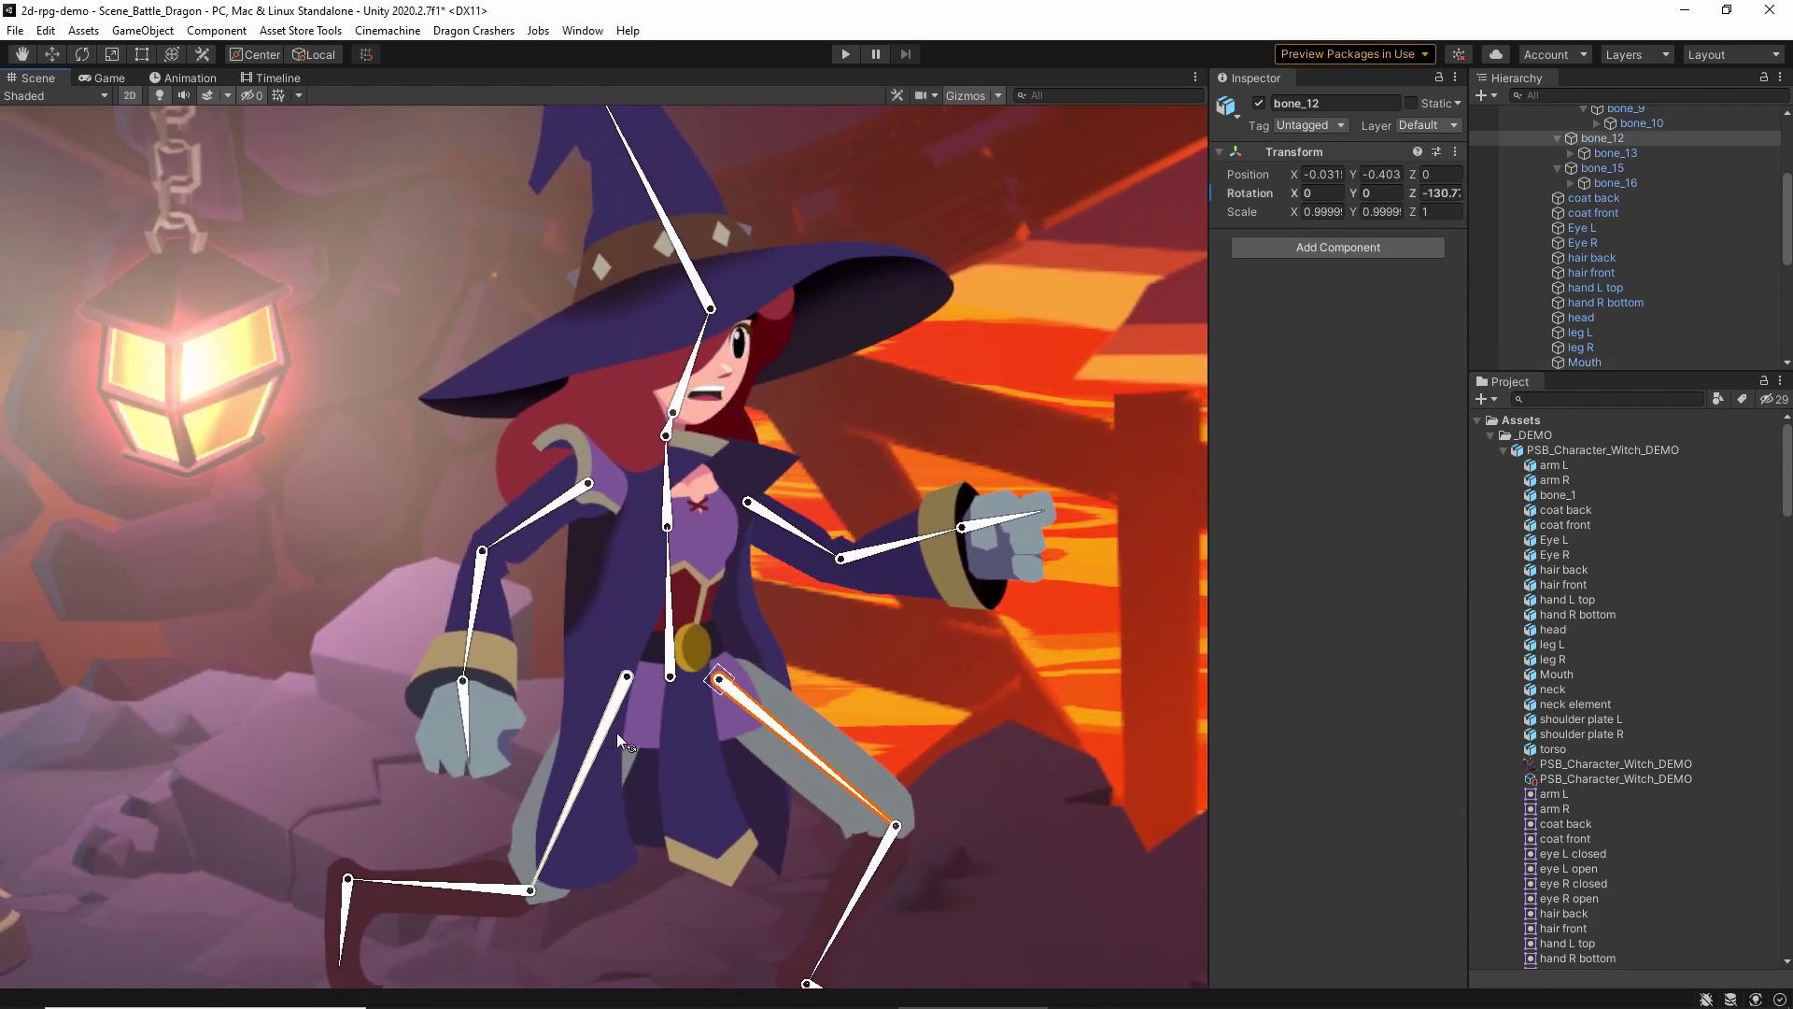
drag(604, 731, 617, 739)
middle_drag(813, 382, 758, 441)
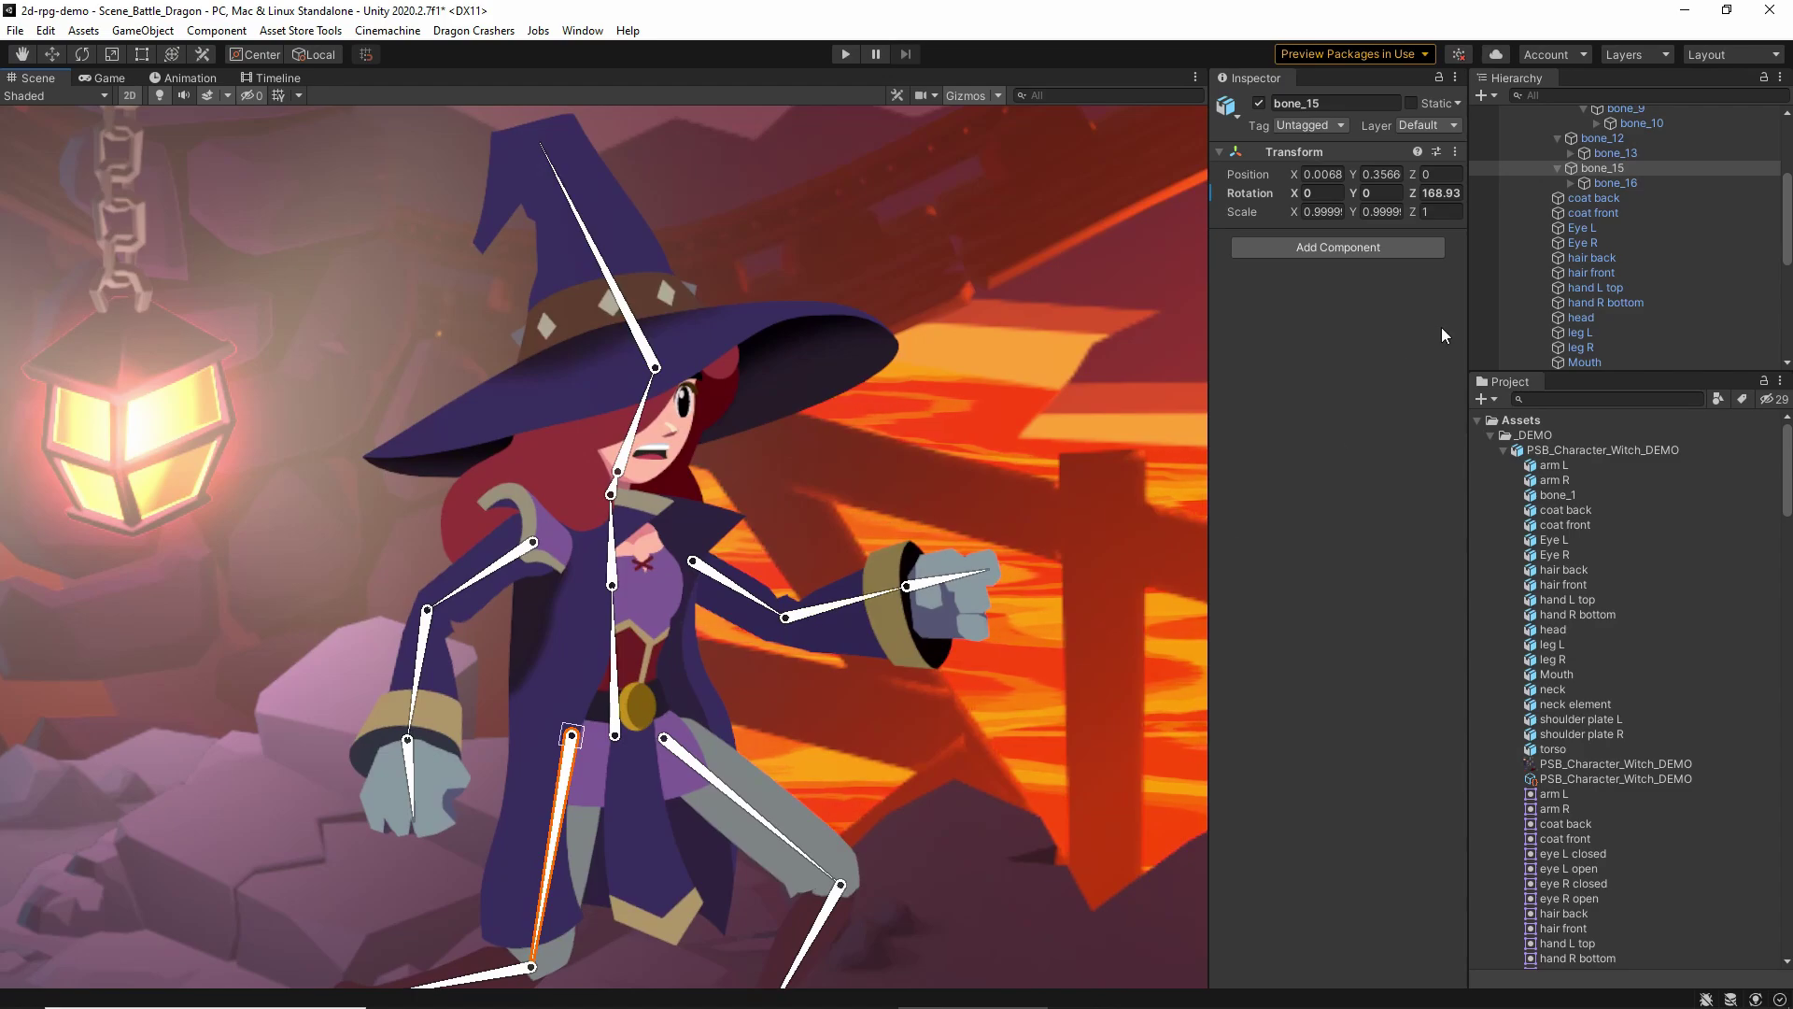
Set the mouth's sprite to mouth normal and collapse the PSB_Character_Witch_DEMO hierarchy
click(648, 454)
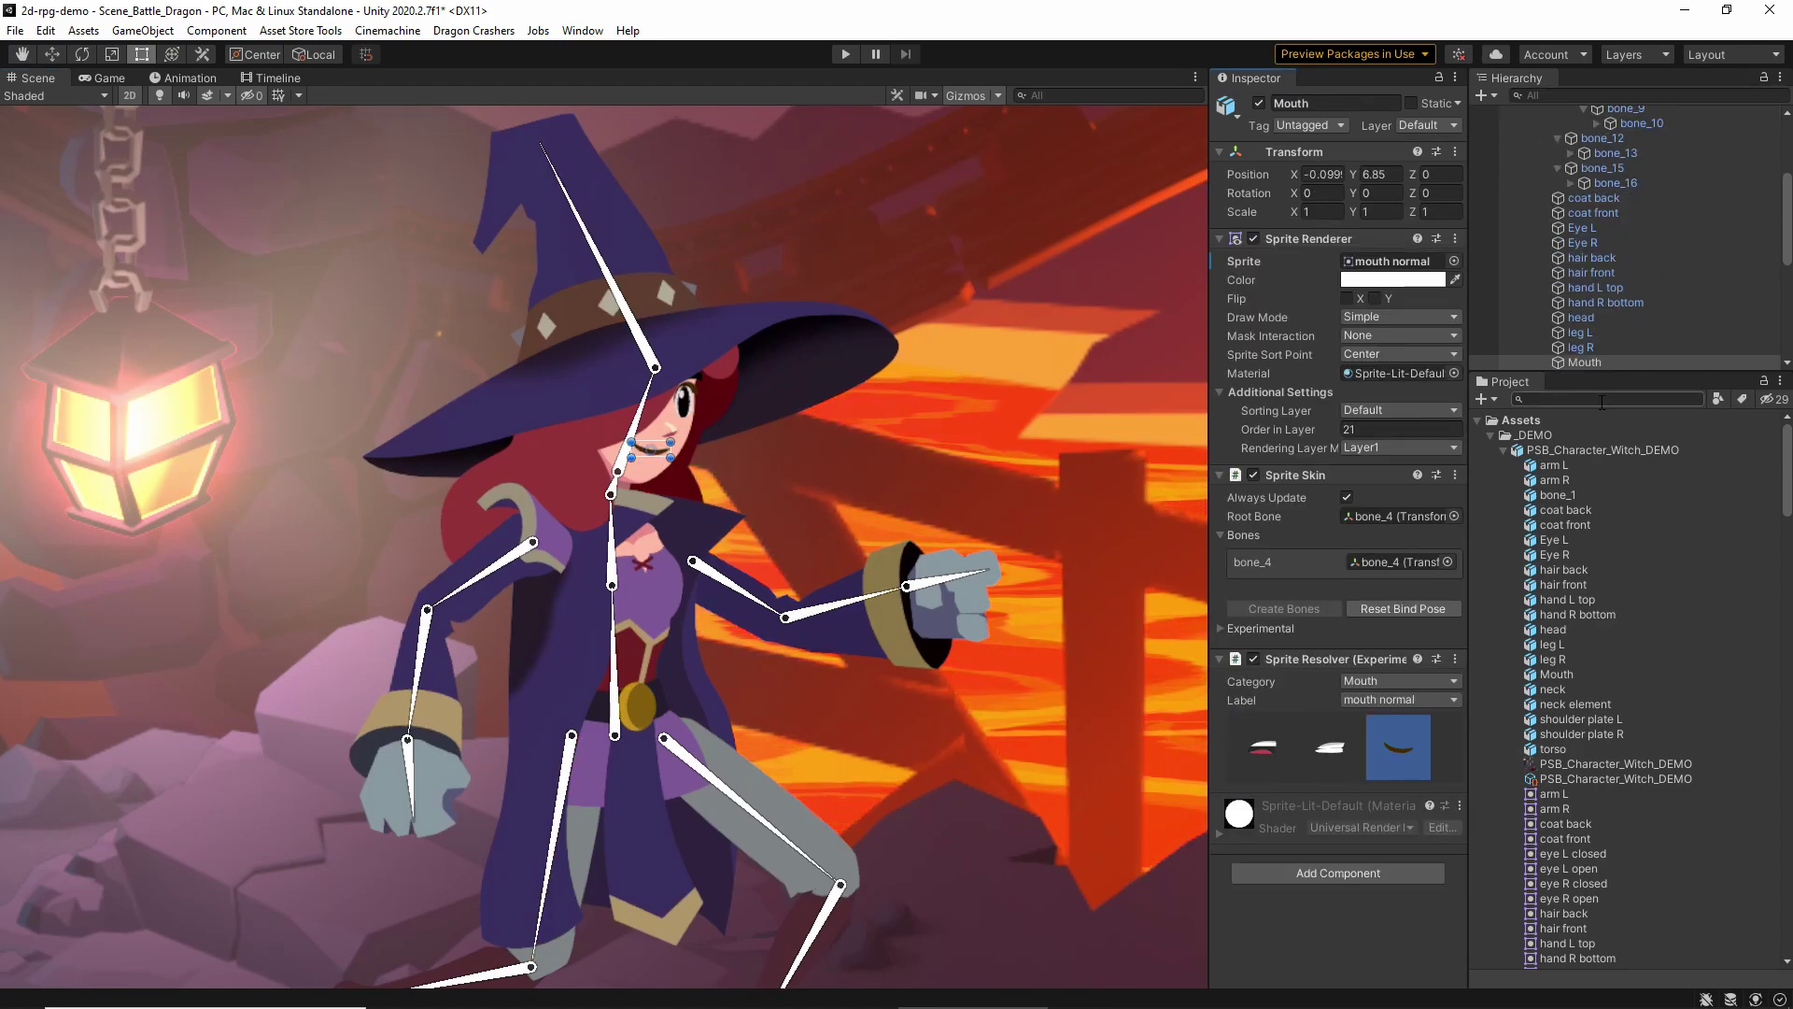
scroll(1624, 309, up, 4)
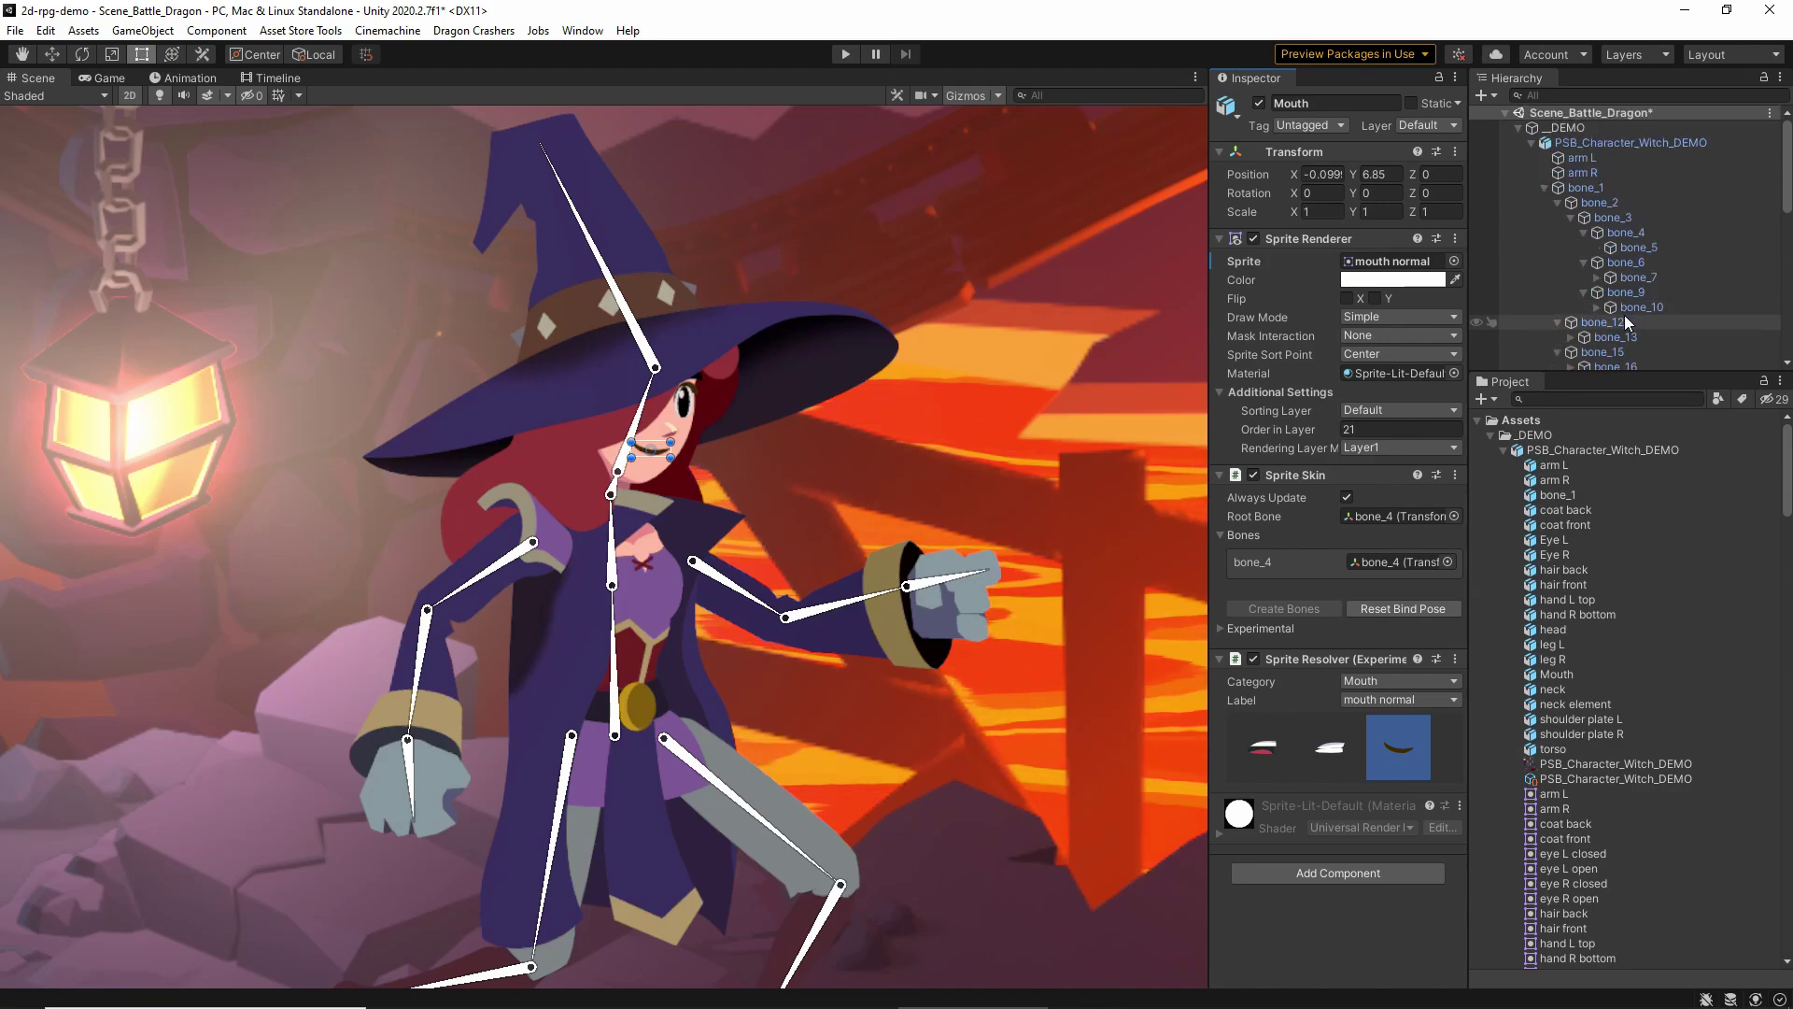
click(1532, 142)
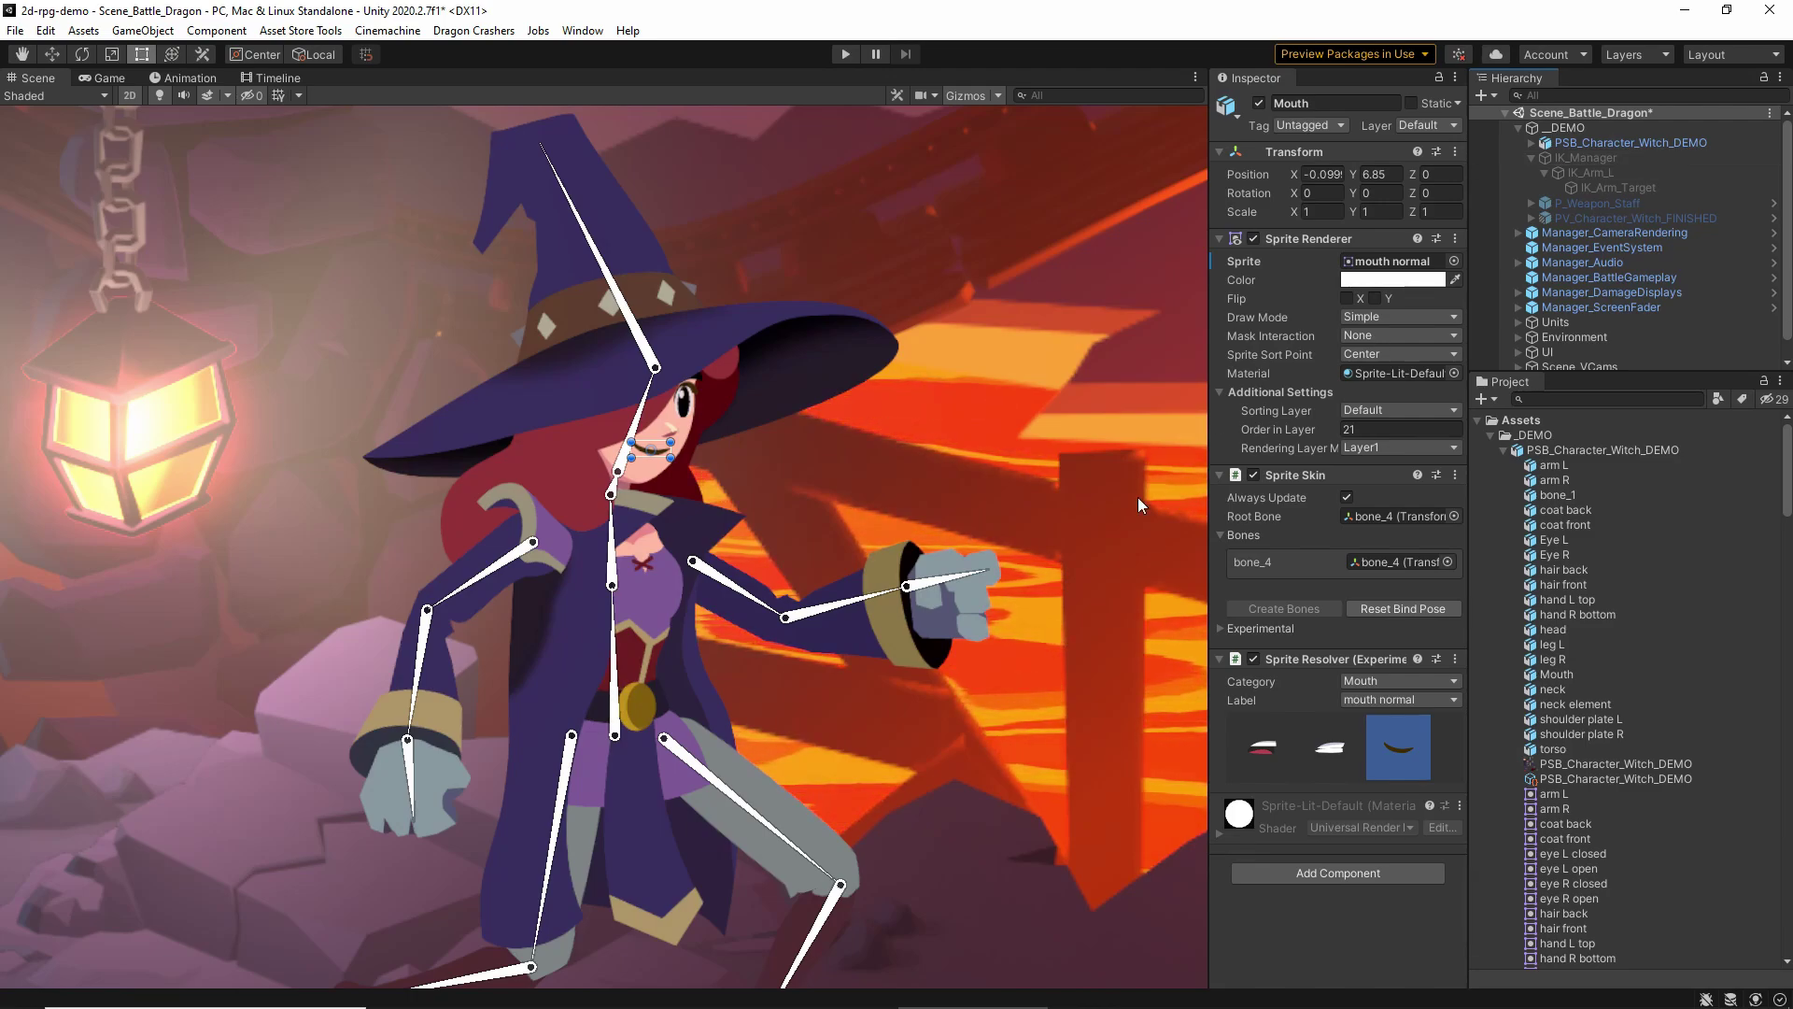
Pose the witch's raised arm by rotating its upper arm, forearm and hand bones, with bone_8 at about -47.7 degrees
drag(738, 587, 937, 545)
click(935, 545)
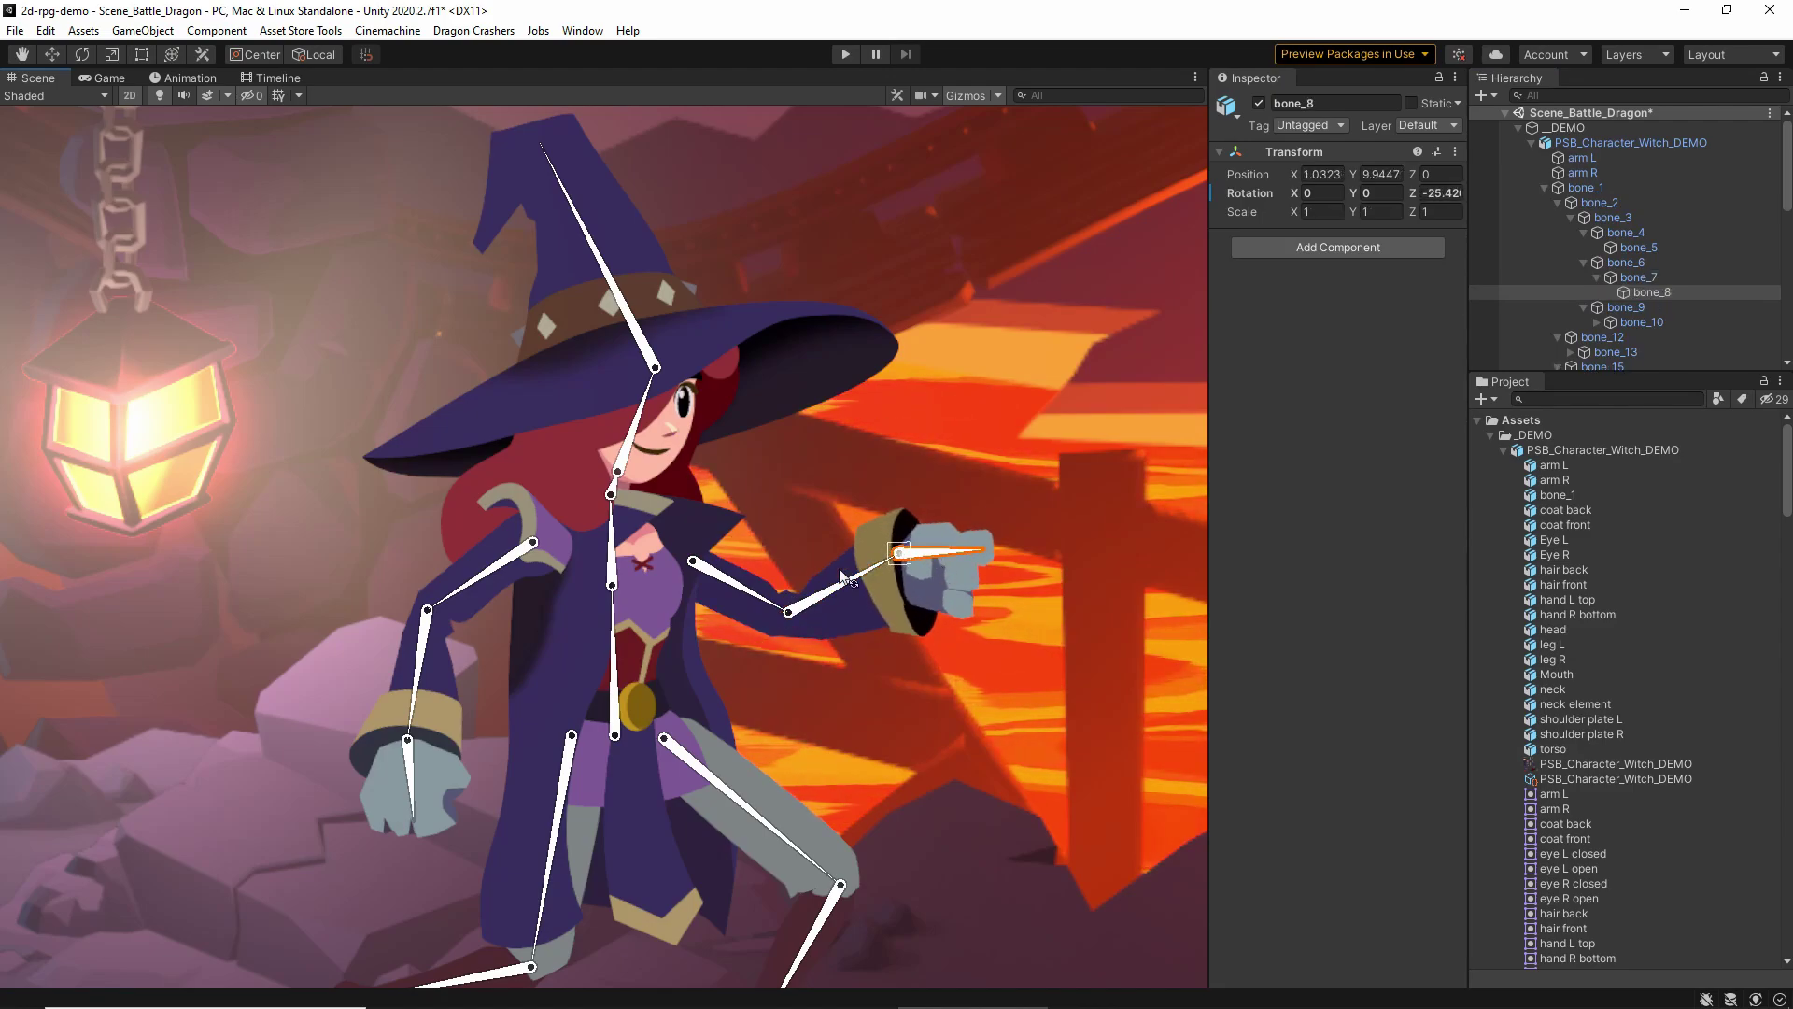
drag(737, 587, 730, 596)
click(921, 622)
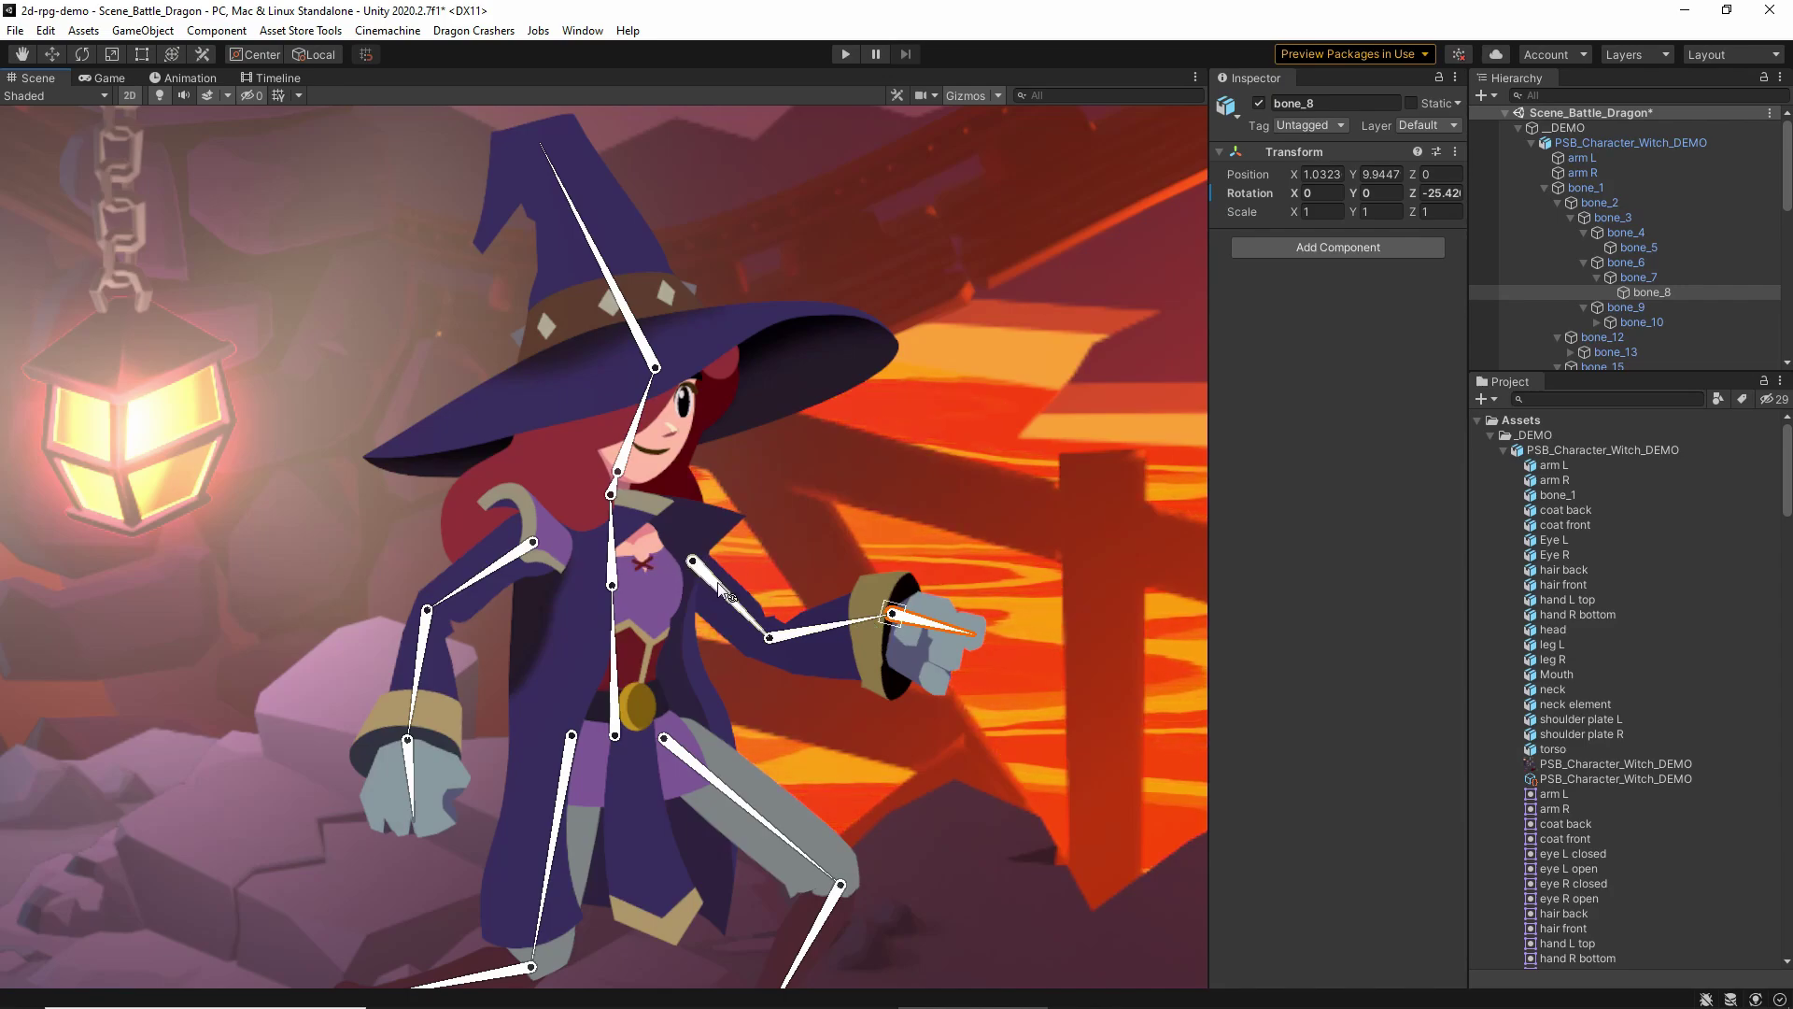
drag(706, 579, 866, 536)
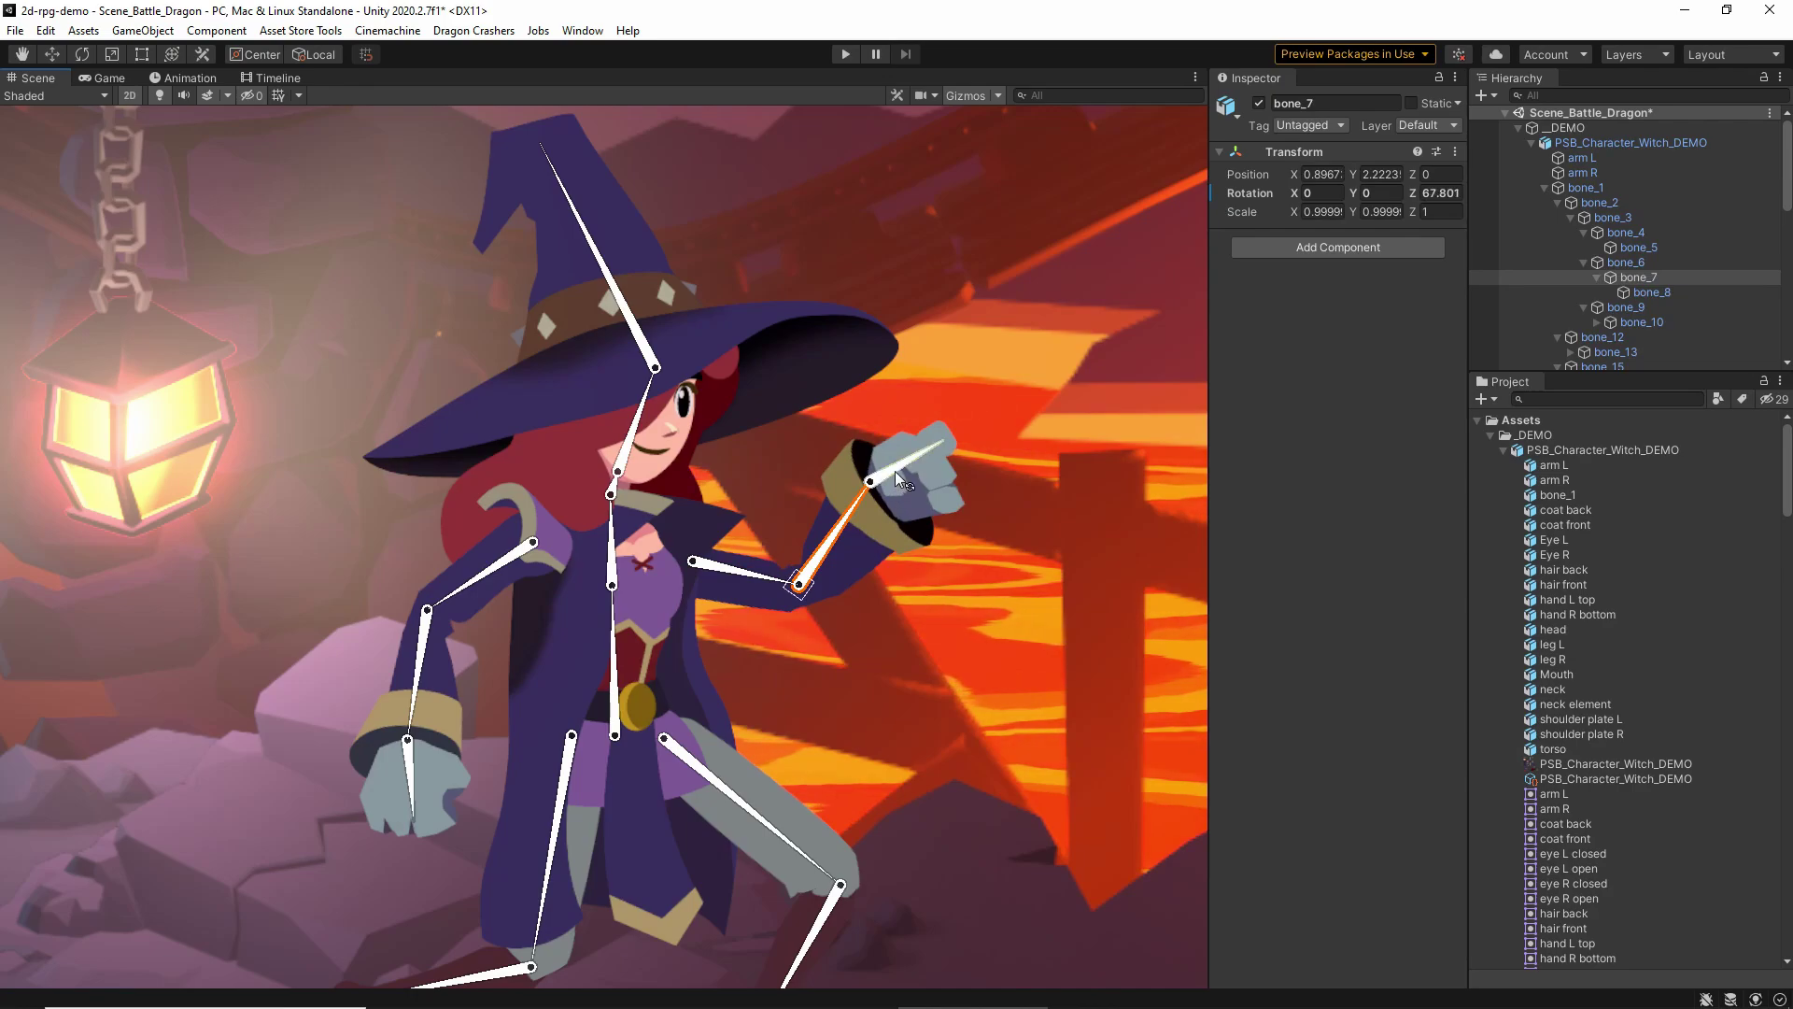
drag(895, 471, 955, 596)
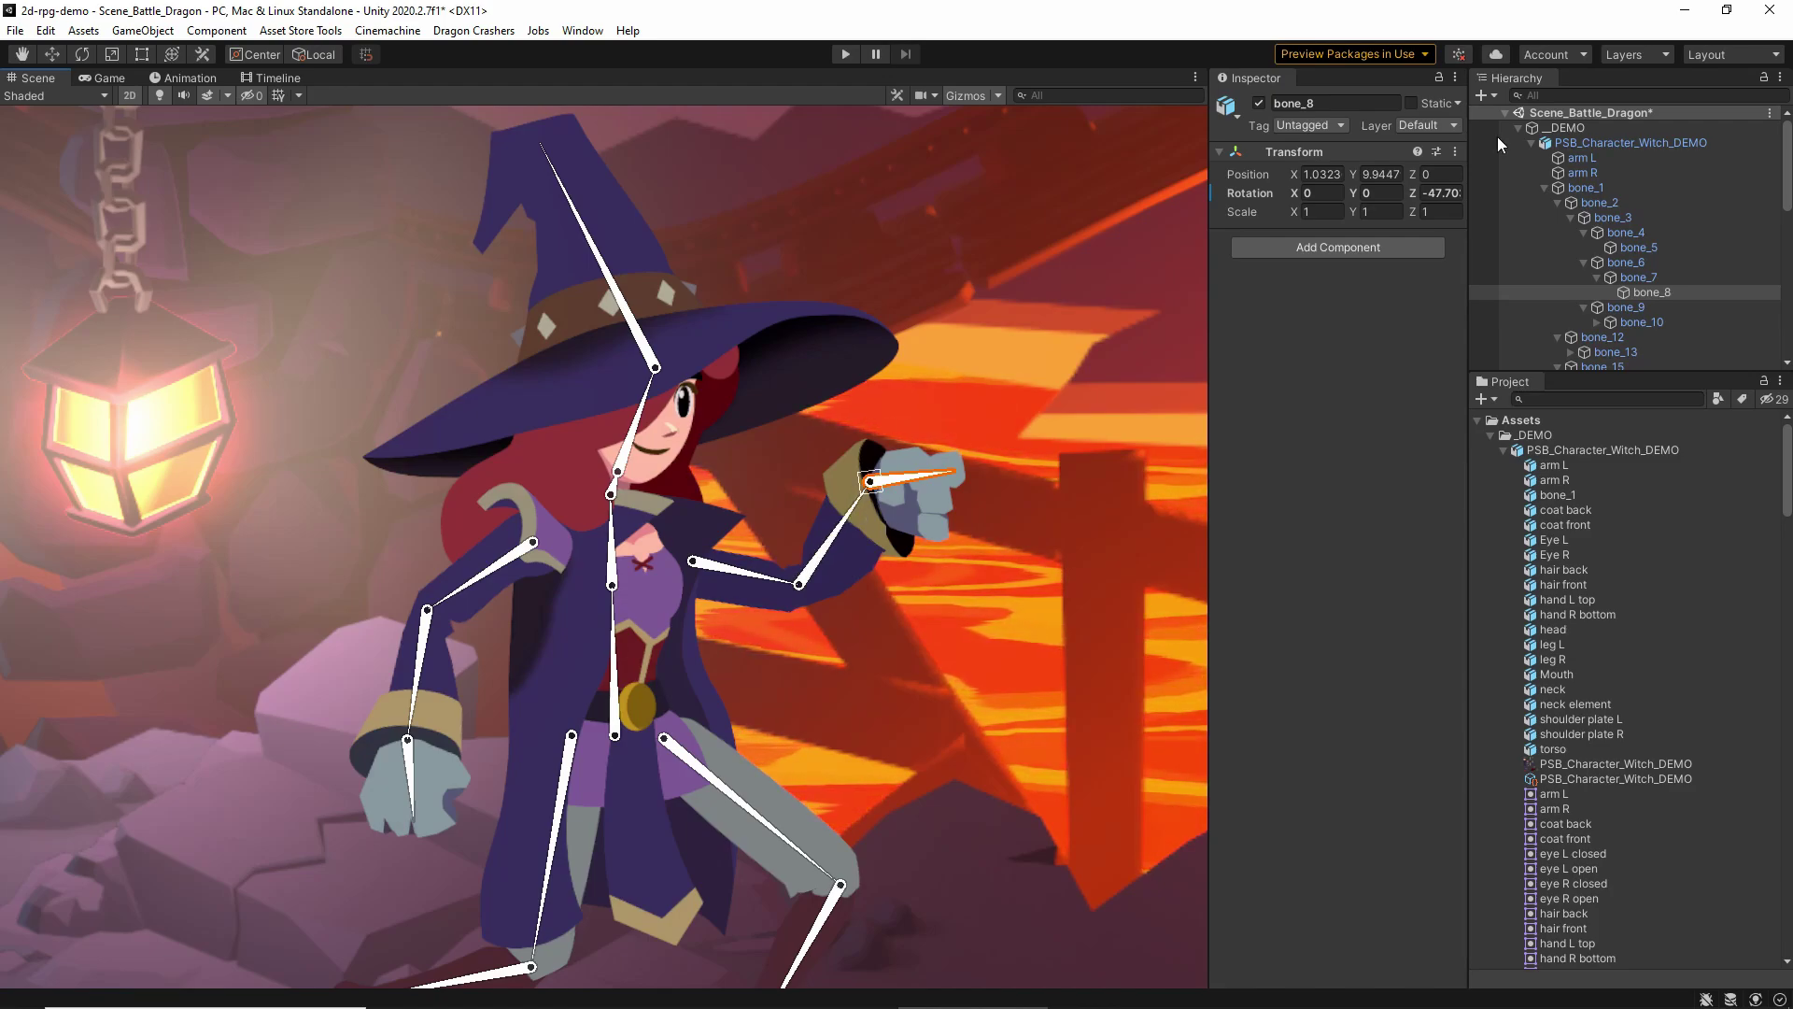
Collapse the witch's hierarchy and activate the IK_Manager object
click(1531, 143)
click(1560, 156)
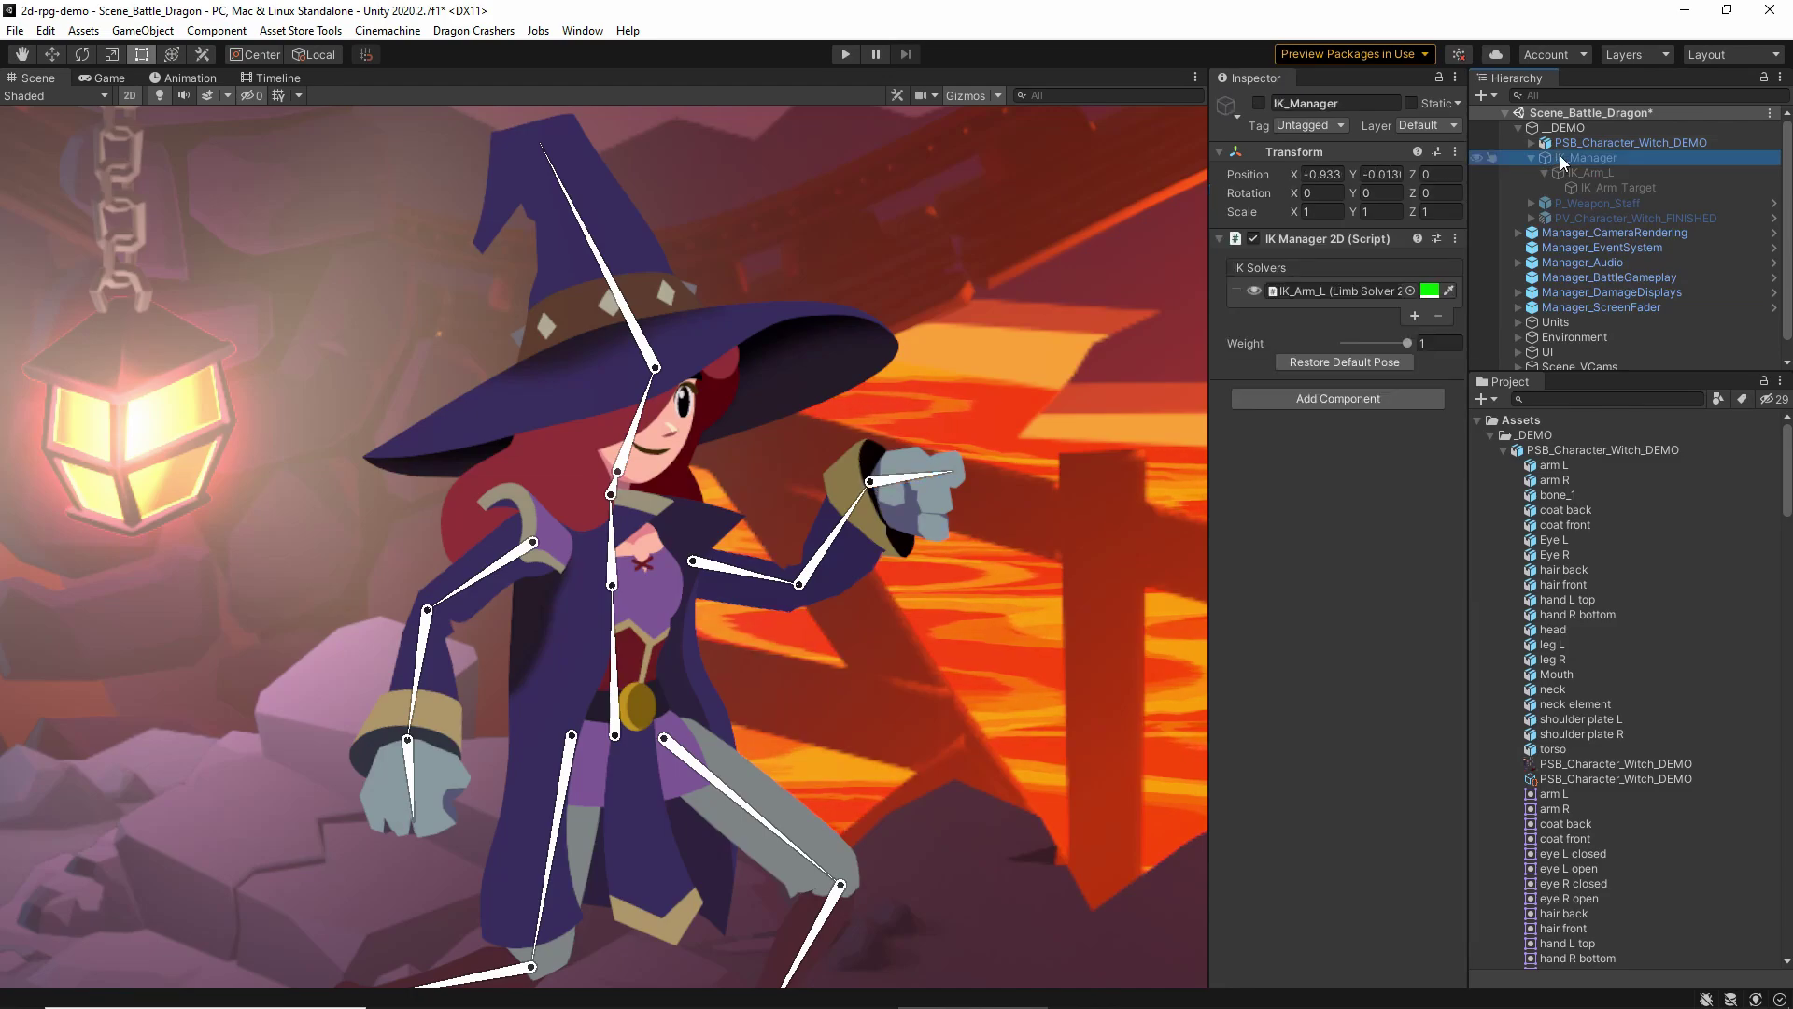
click(1260, 102)
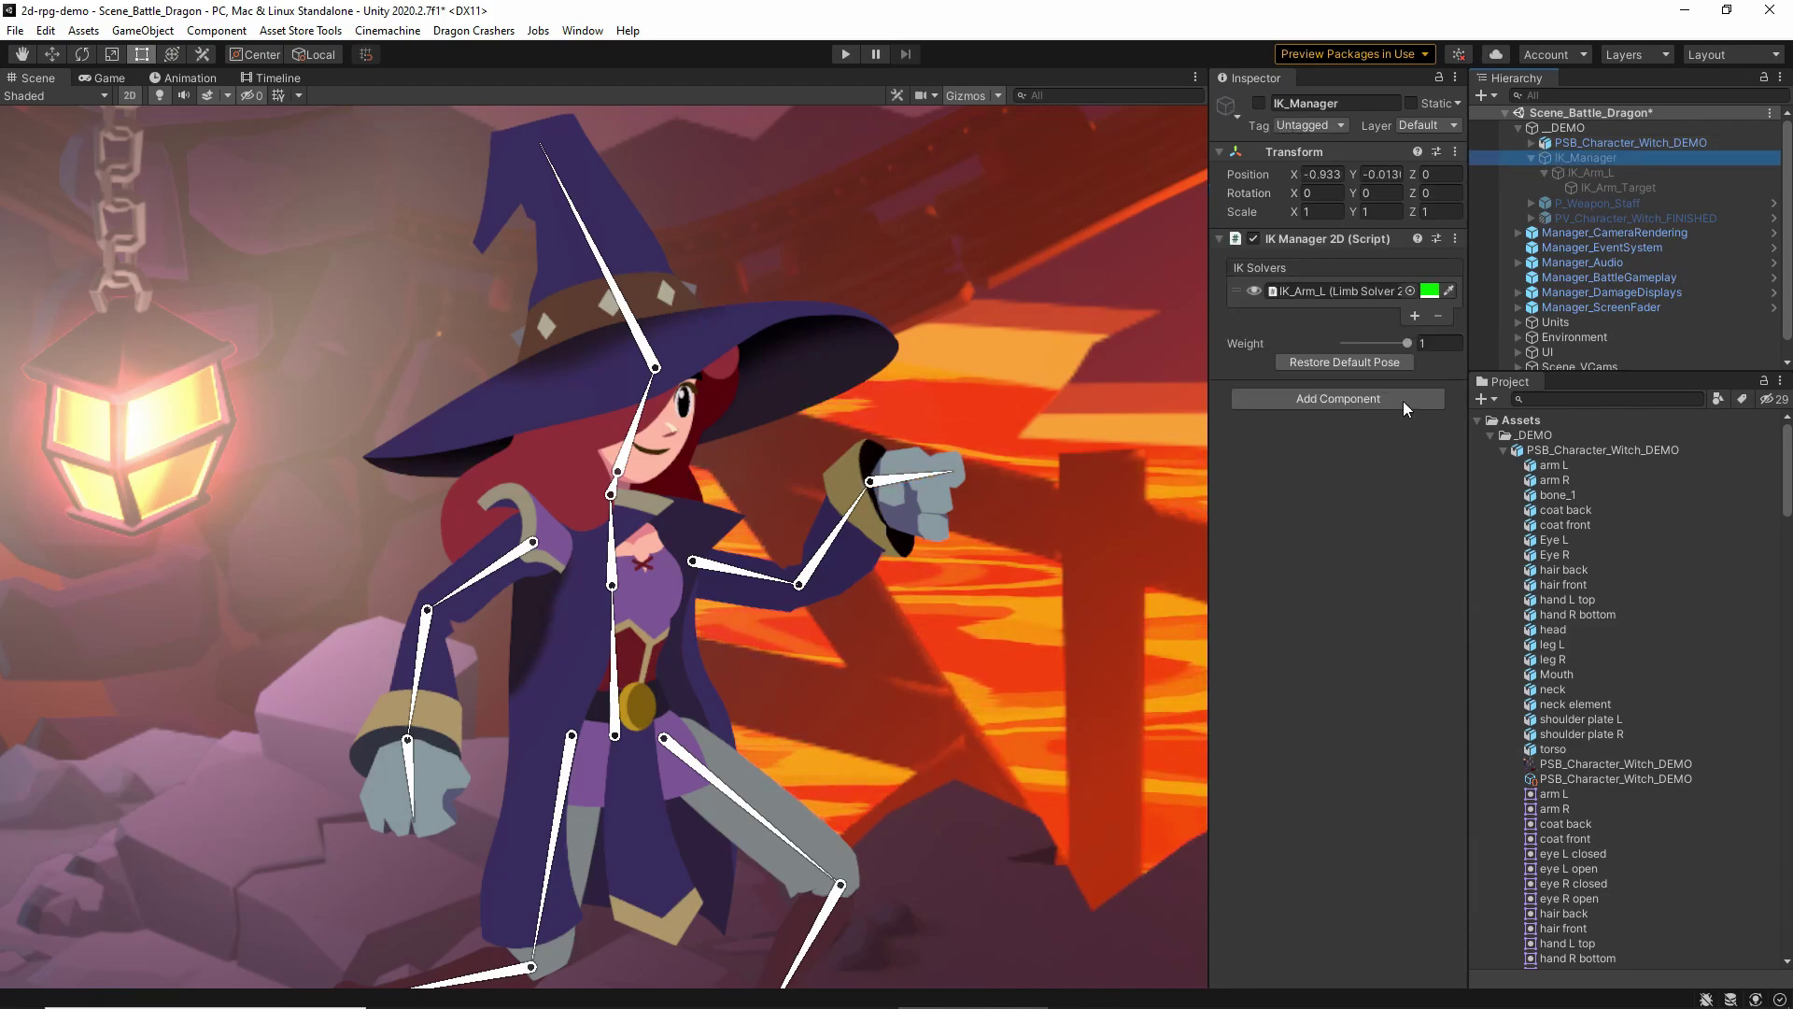
middle_drag(1041, 501, 1006, 427)
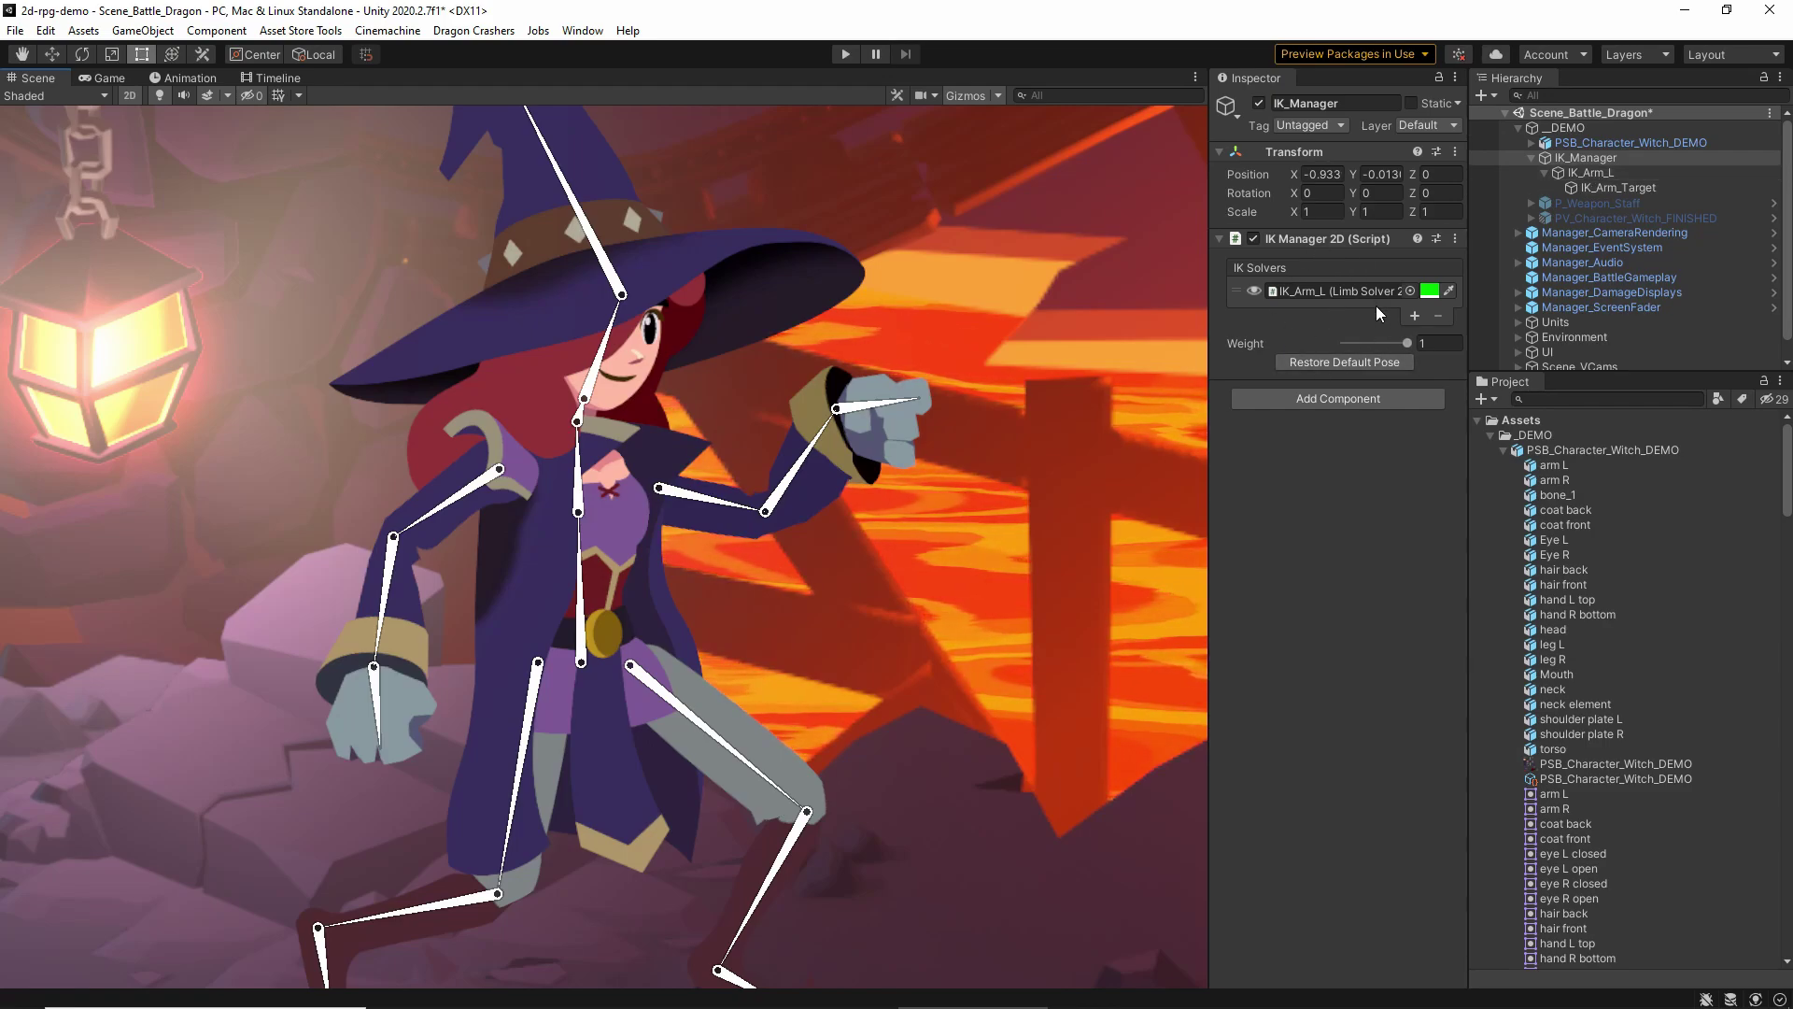
Check the IK_Arm_L limb solver and move IK_Arm_Target near the raised hand, to about X 3.71, Y 6.19
click(1592, 171)
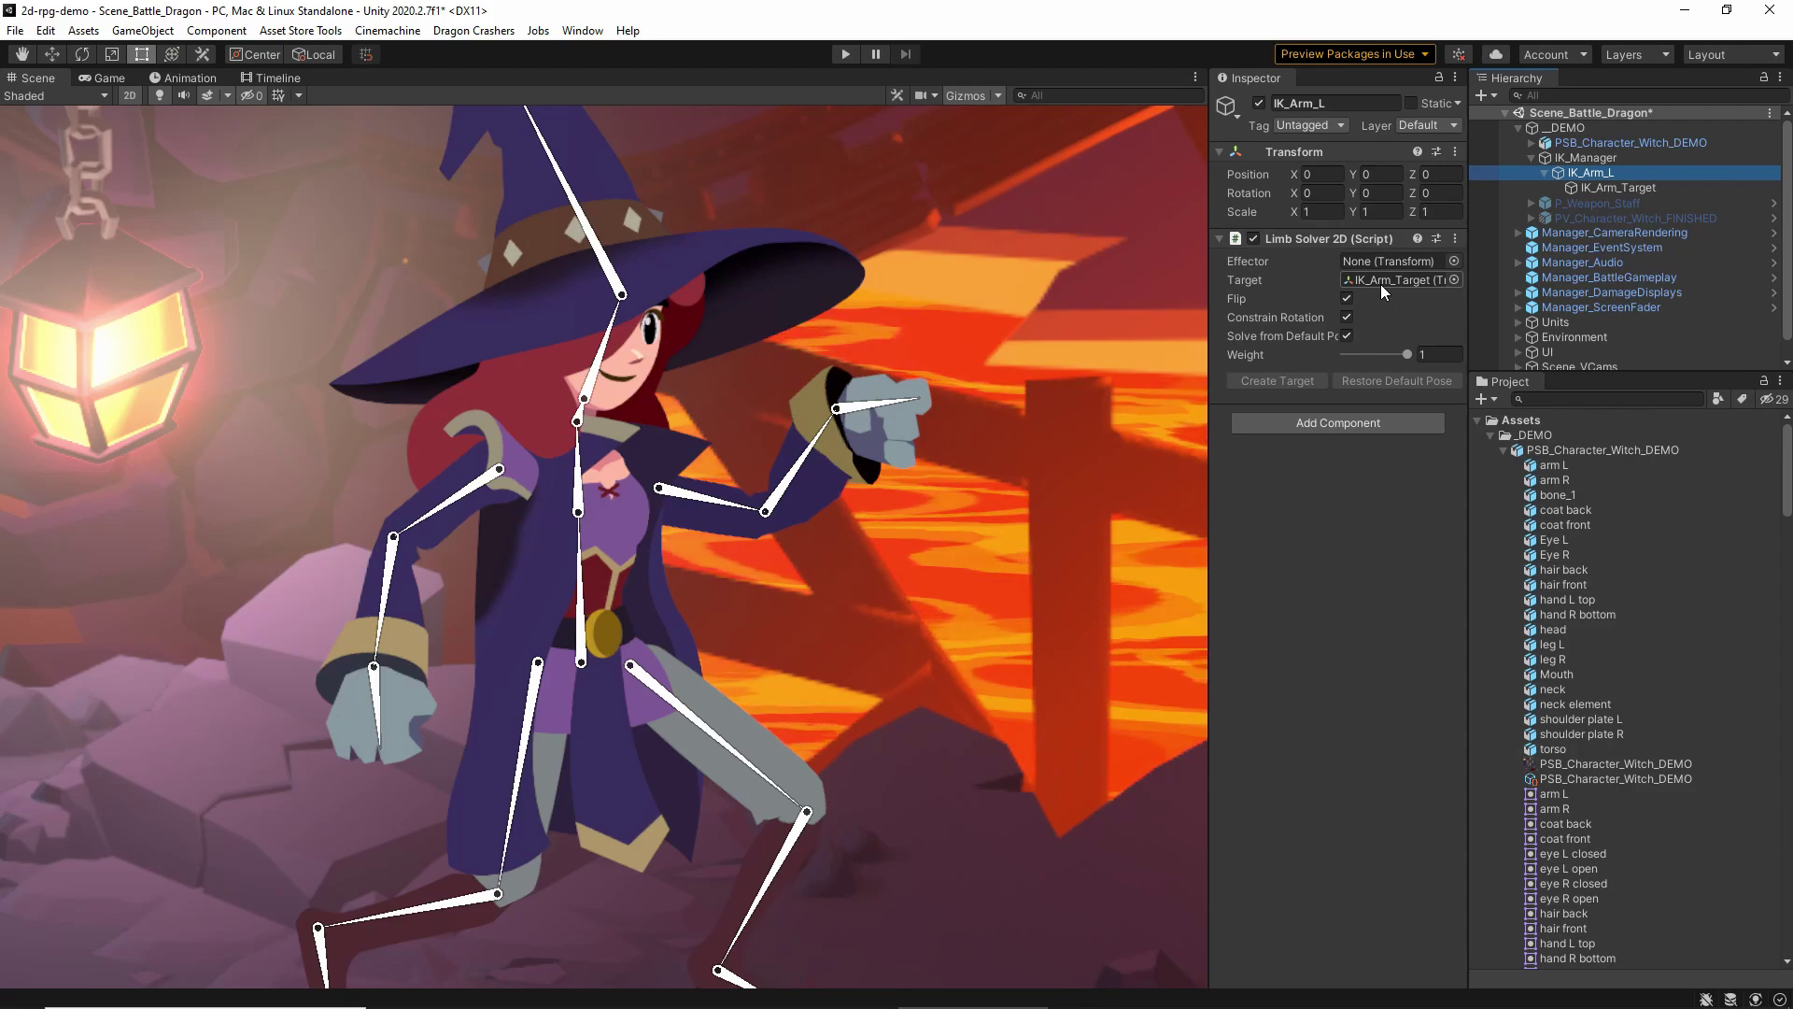
click(1599, 191)
scroll(663, 456, down, 5)
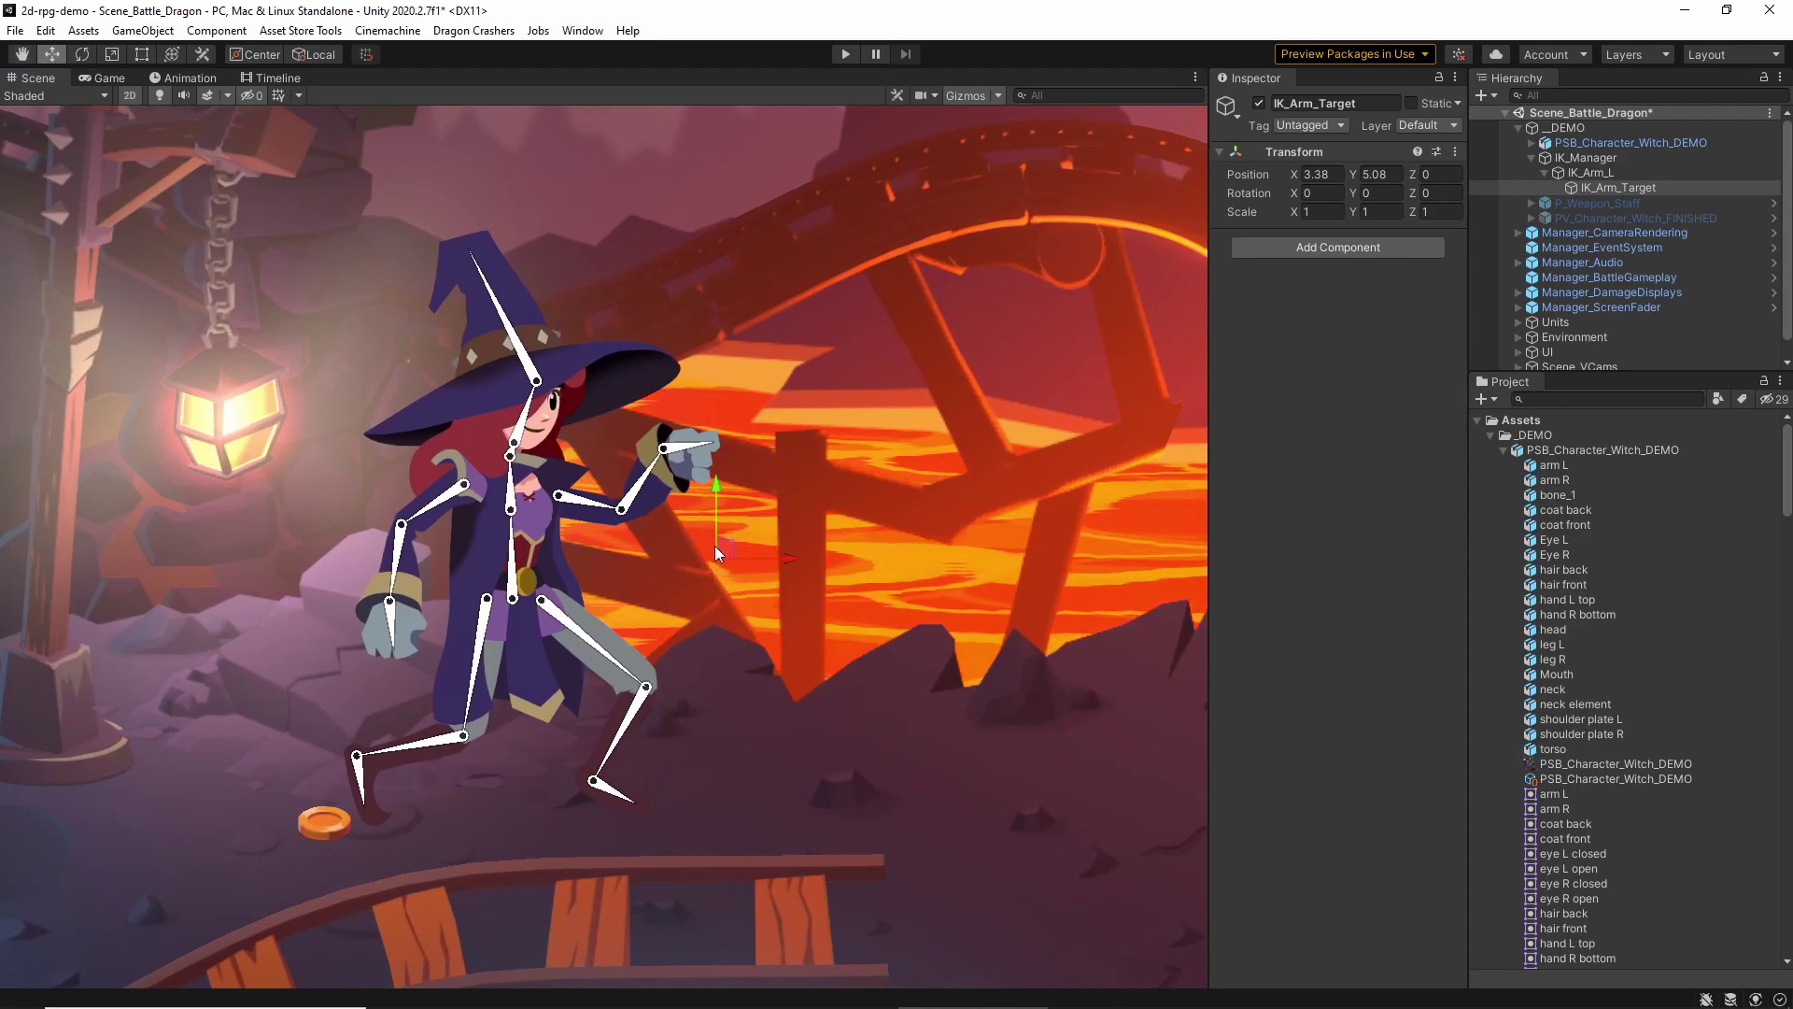
scroll(749, 469, up, 5)
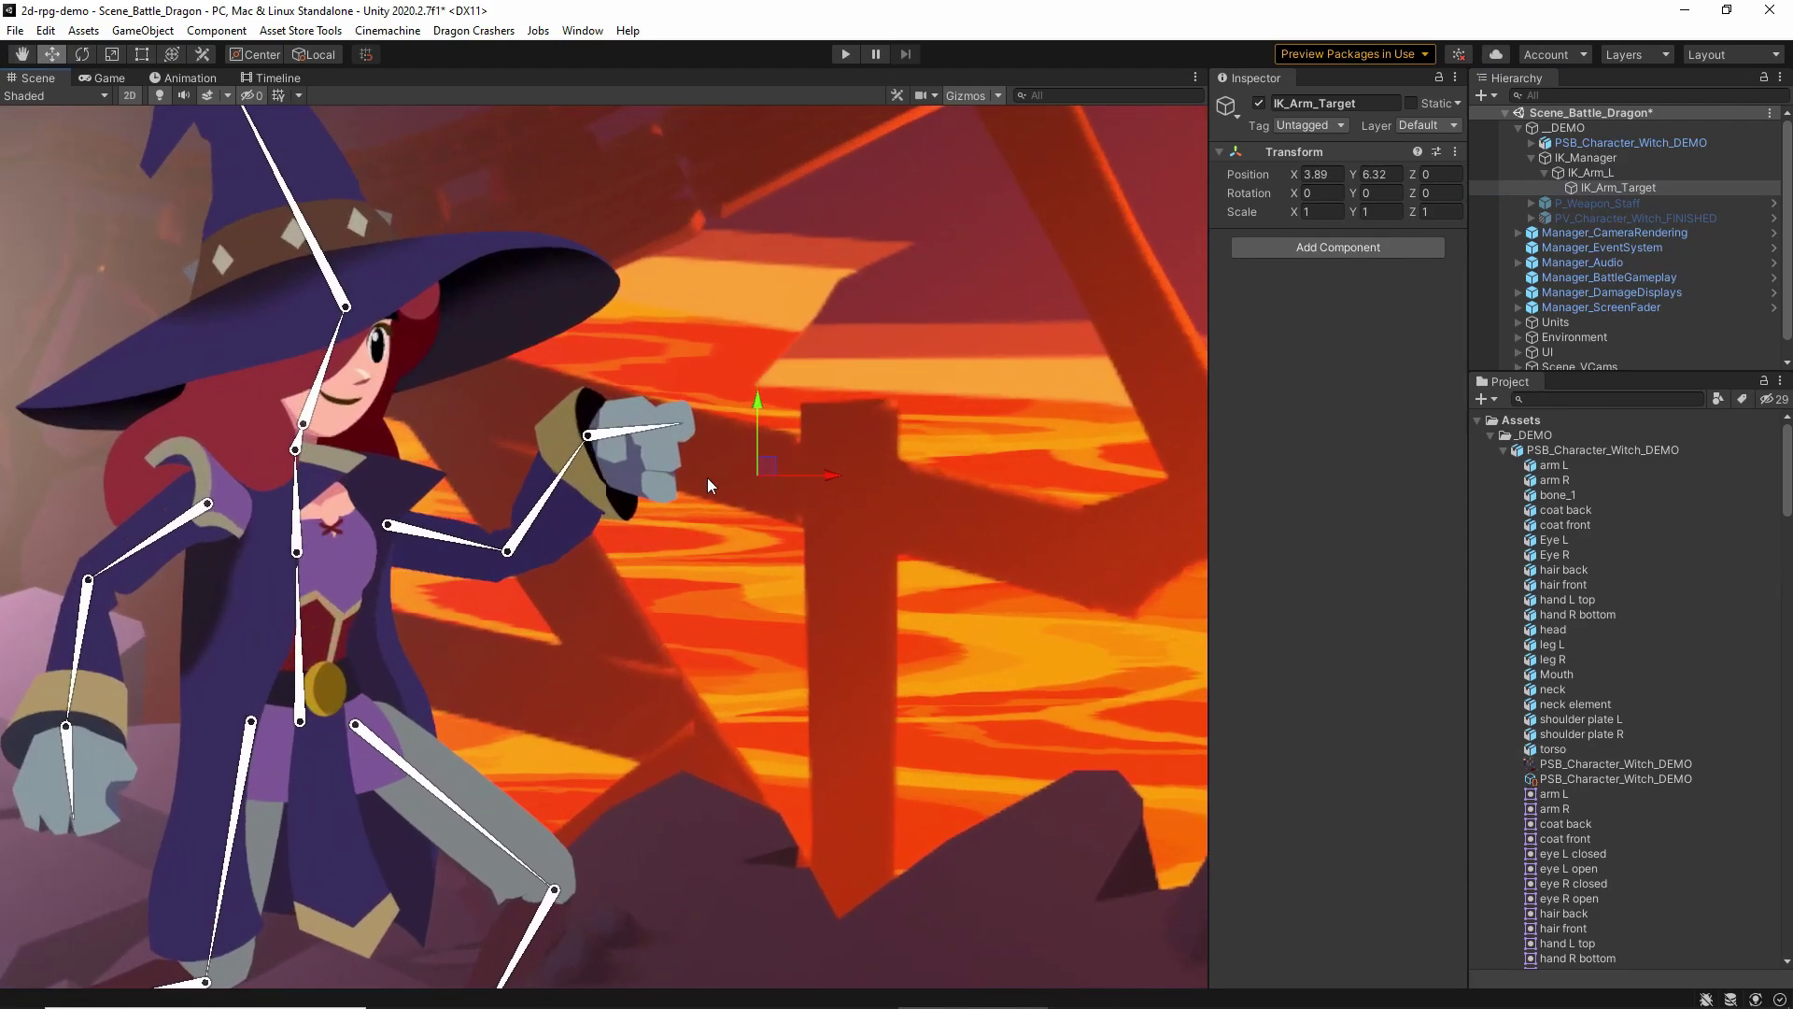
drag(820, 470, 794, 489)
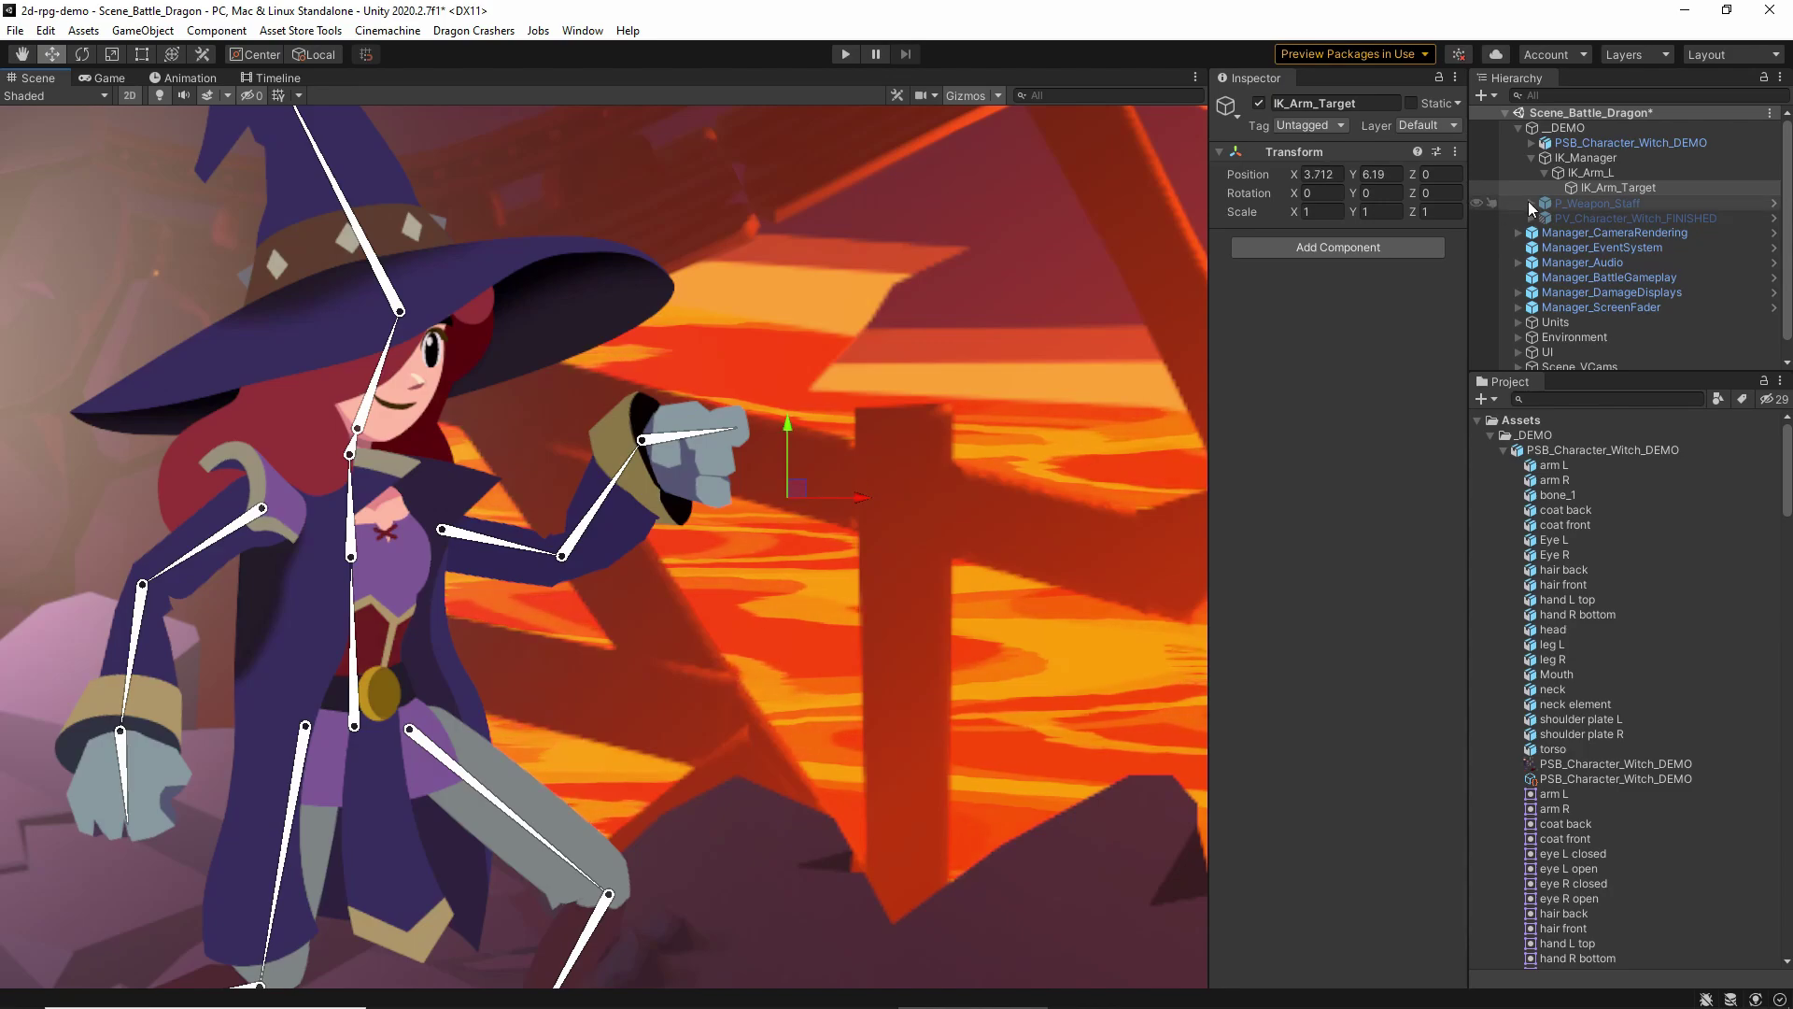
Assign the witch's bone_8 as the Effector of IK_Arm_L's Limb Solver 2D
click(1599, 176)
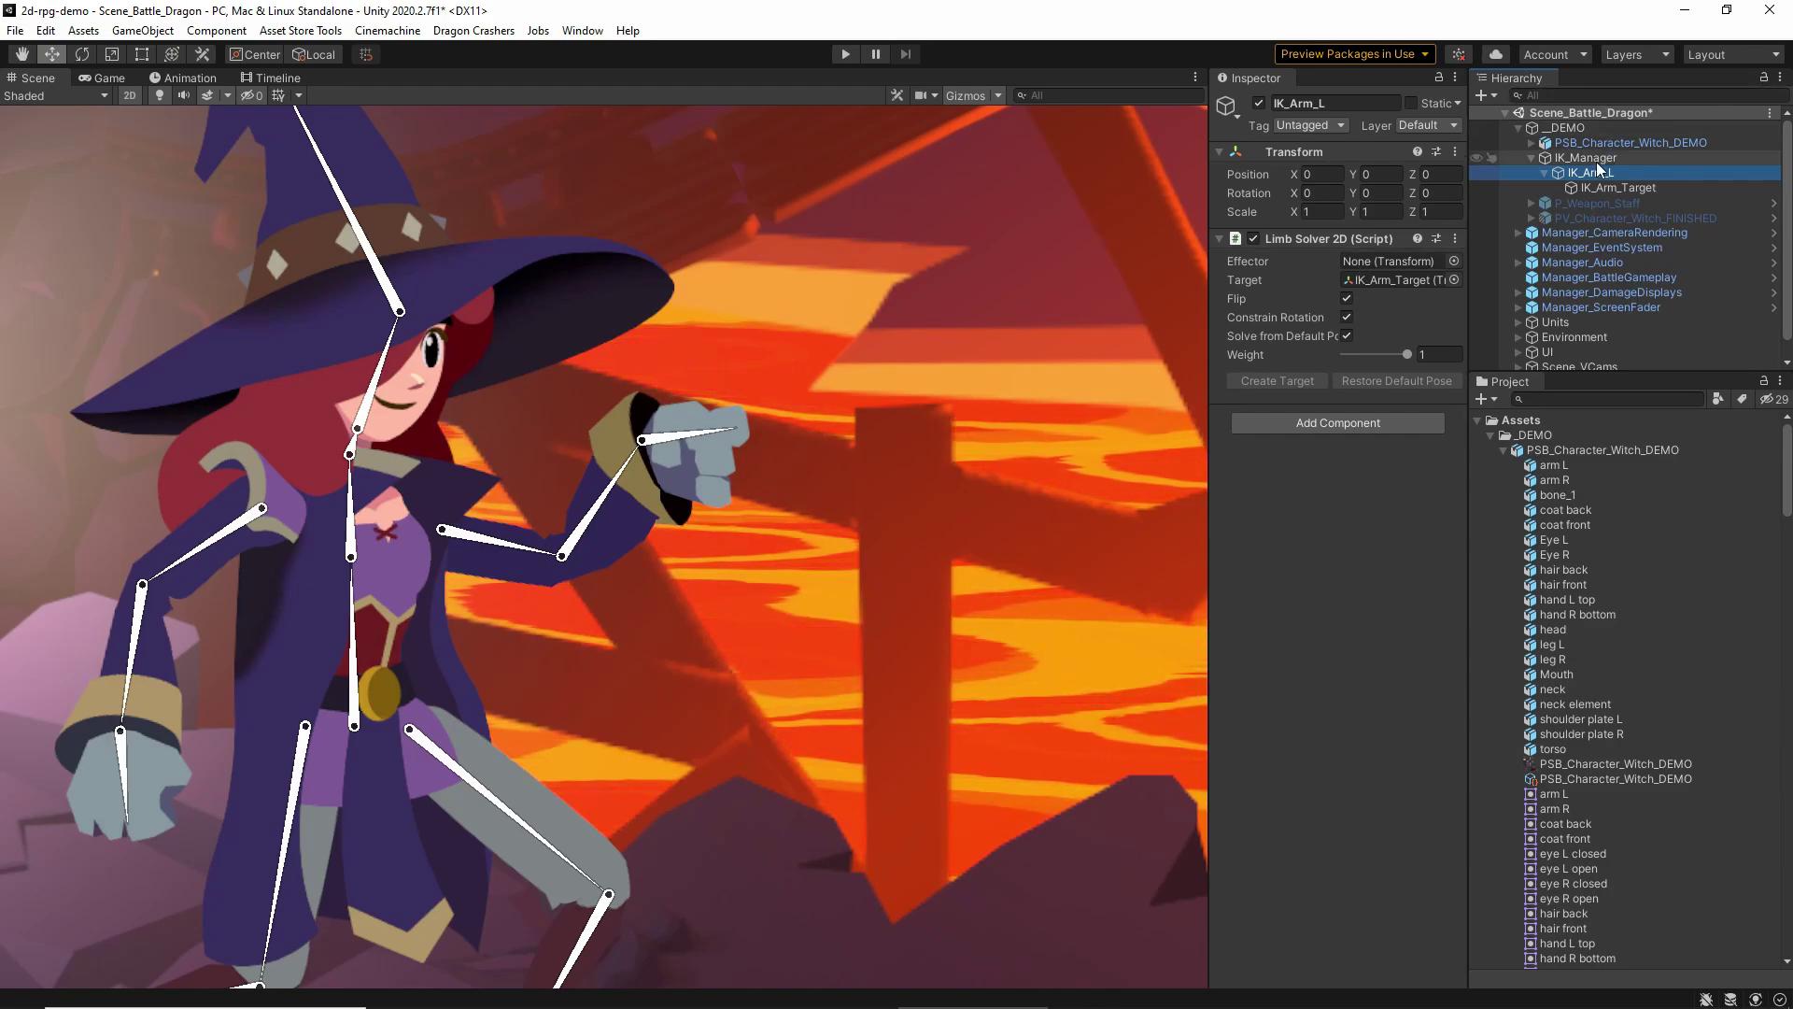
alt+click(1532, 143)
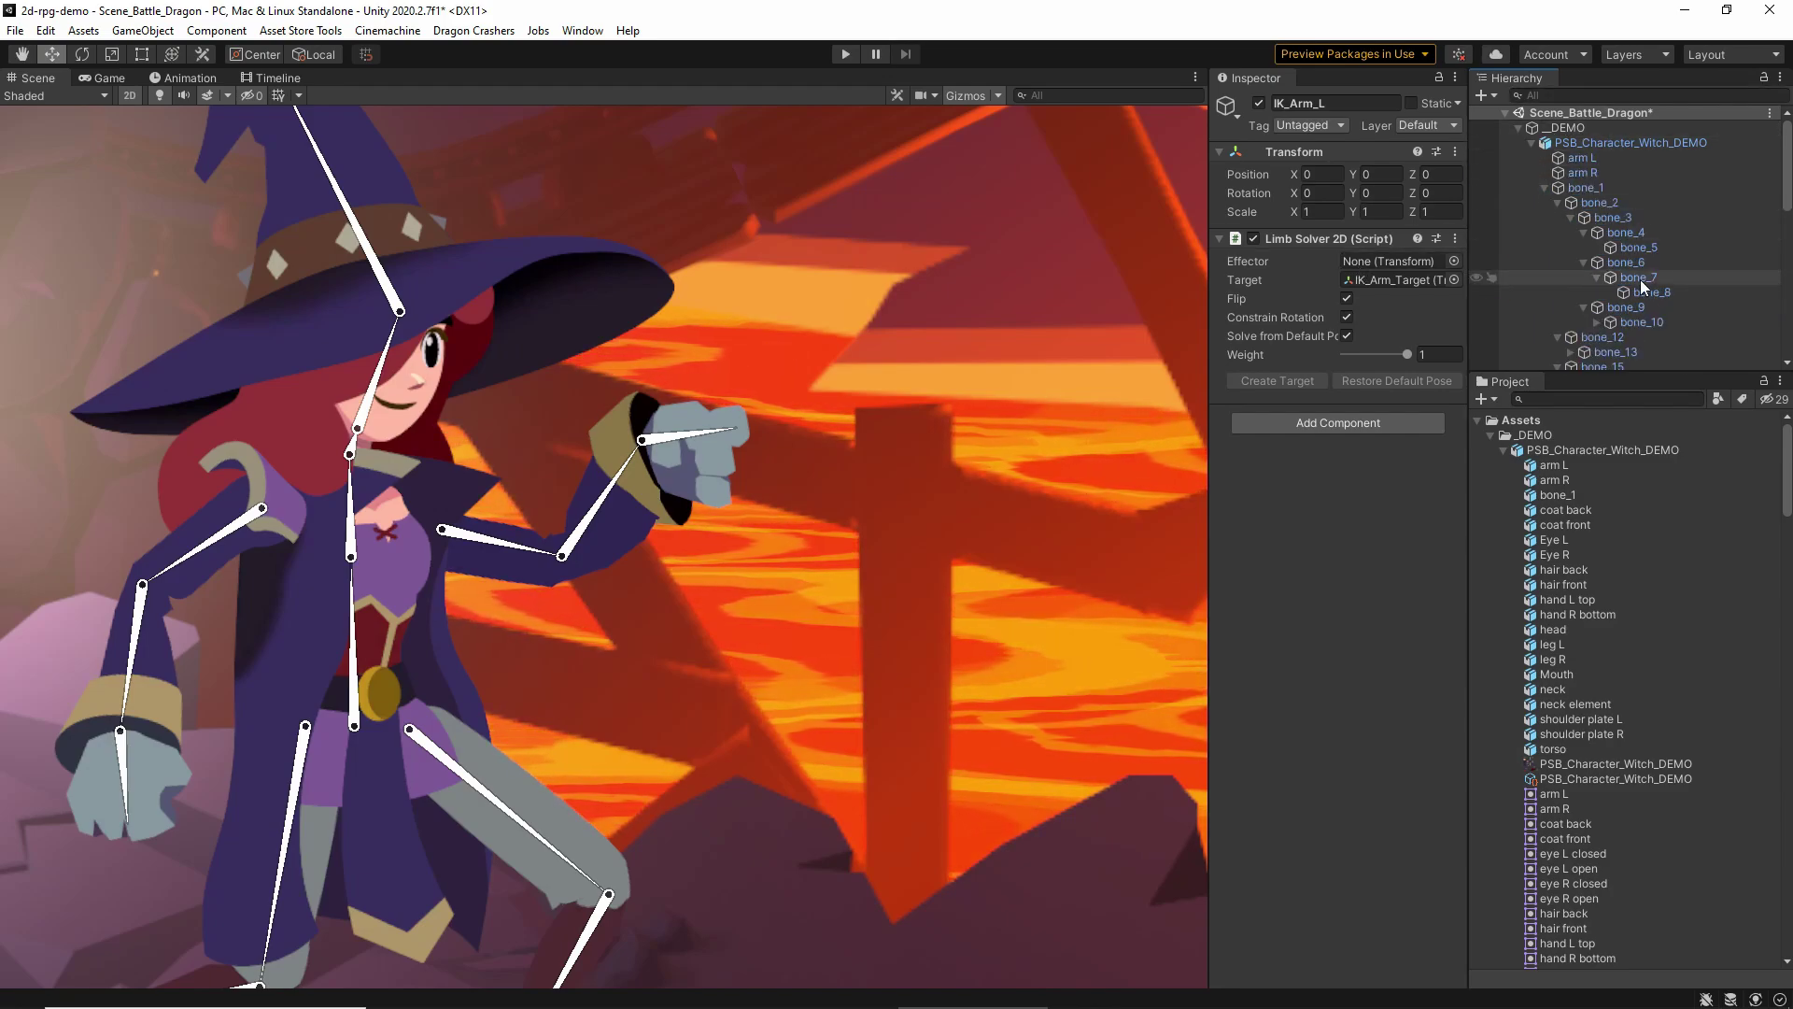
scroll(1640, 279, down, 3)
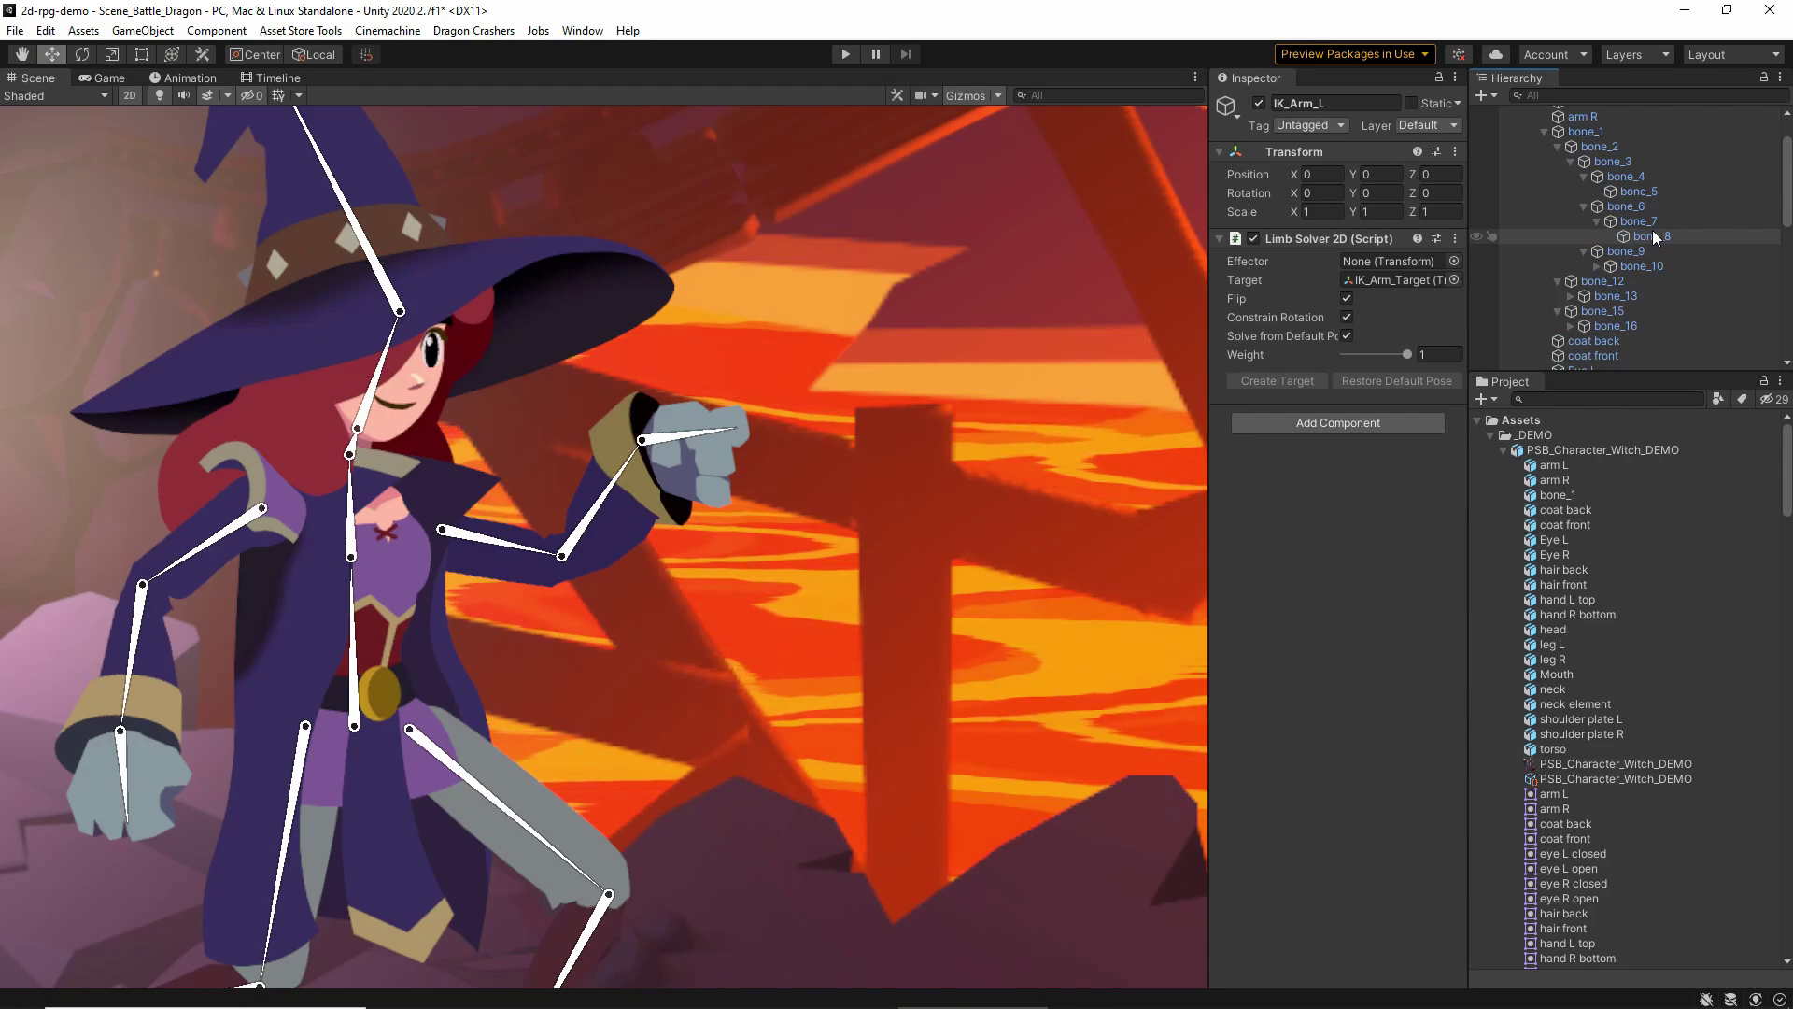
click(1652, 233)
scroll(1622, 259, down, 6)
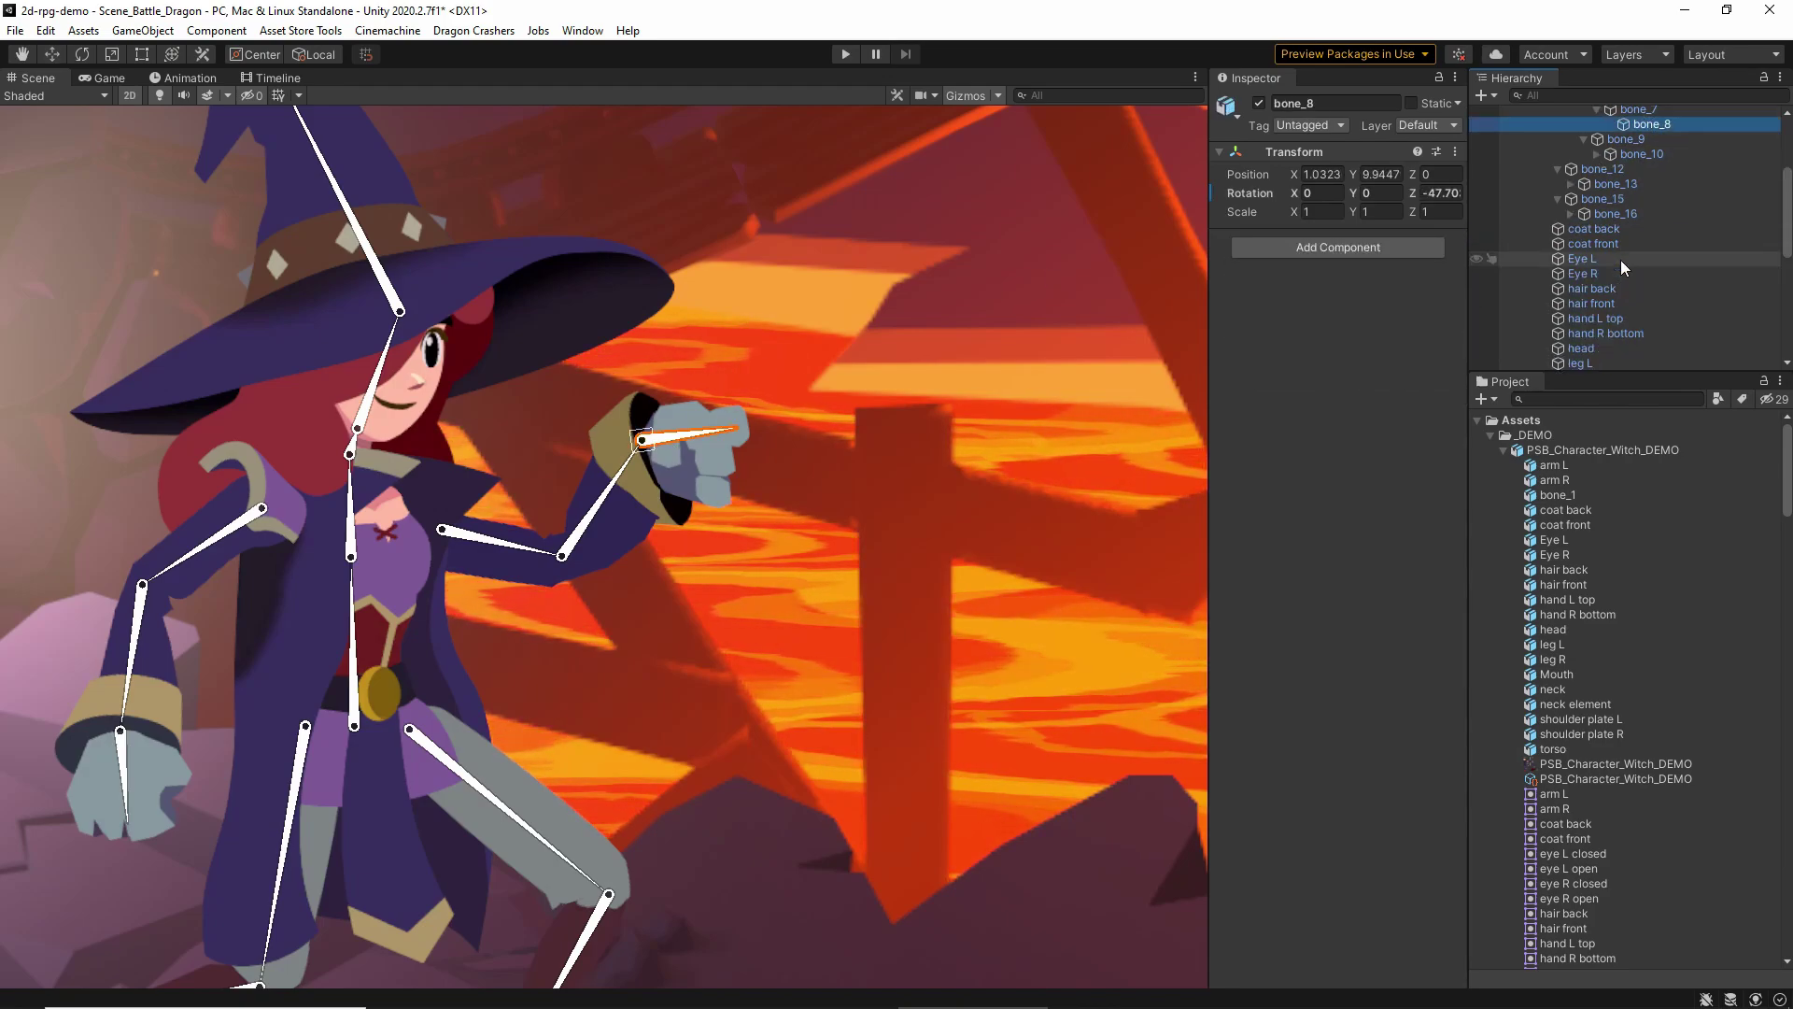
click(1614, 275)
scroll(1612, 282, up, 6)
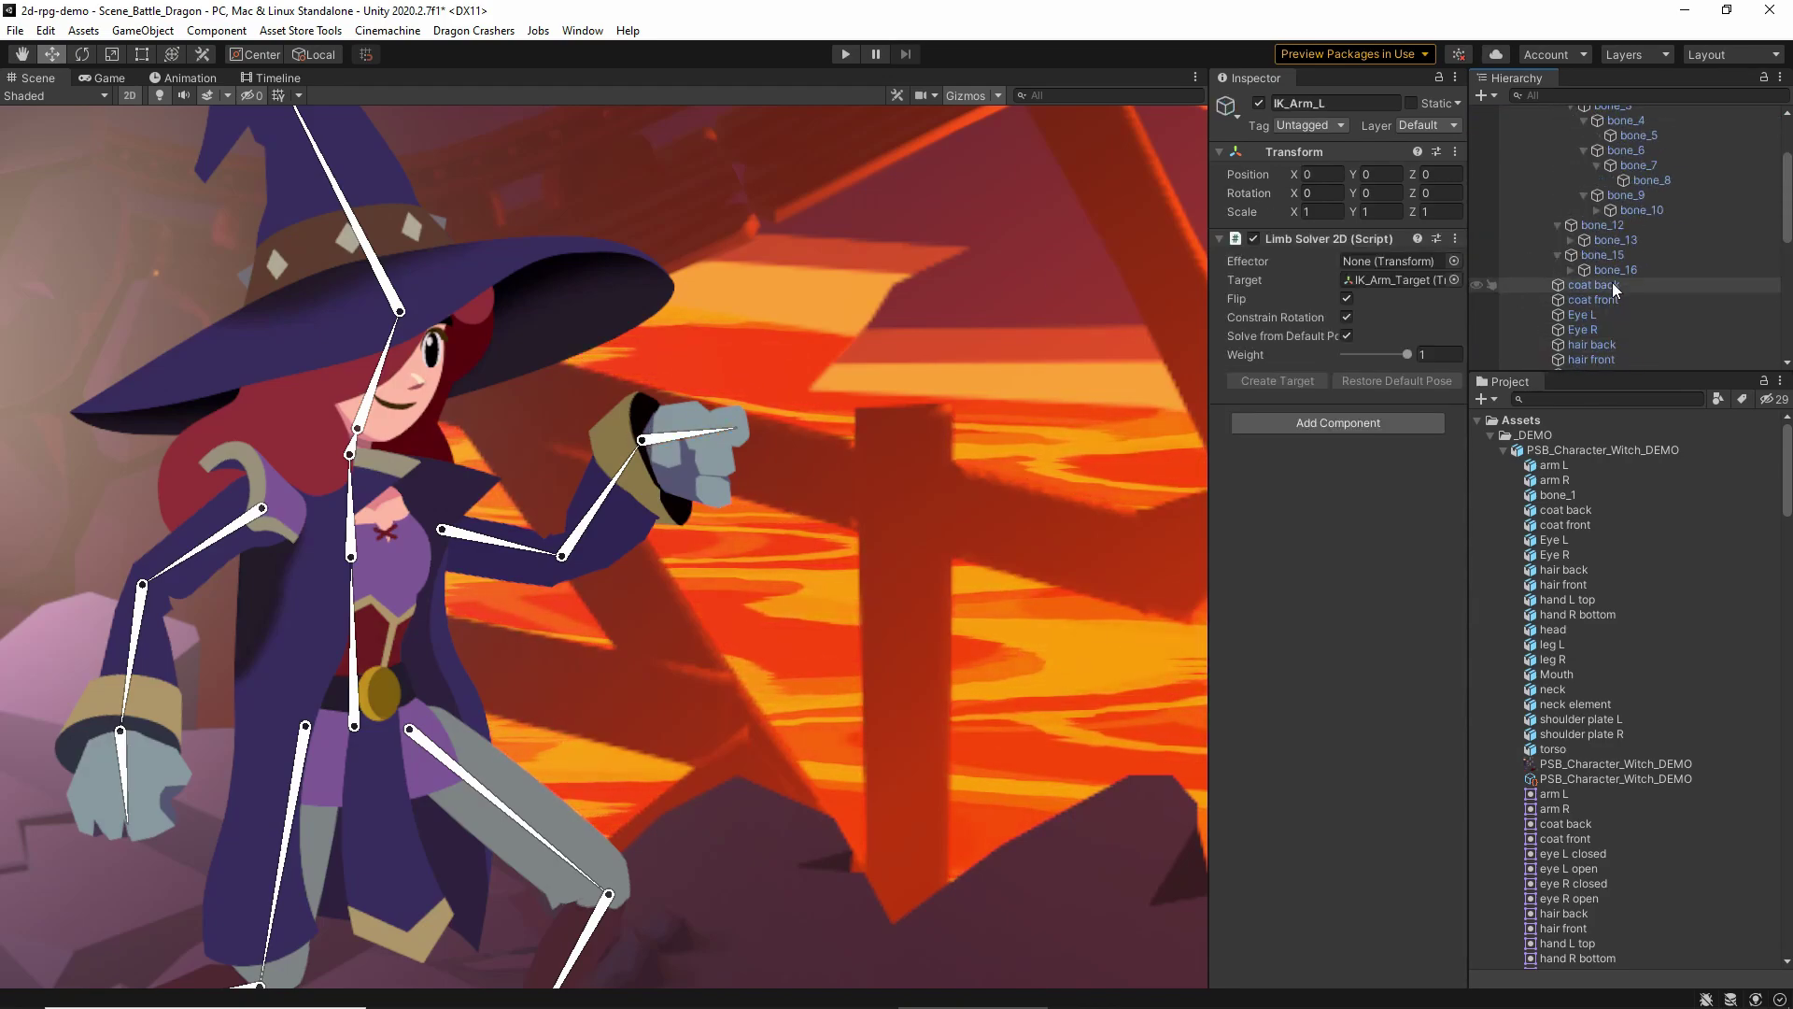
drag(1636, 236, 1393, 261)
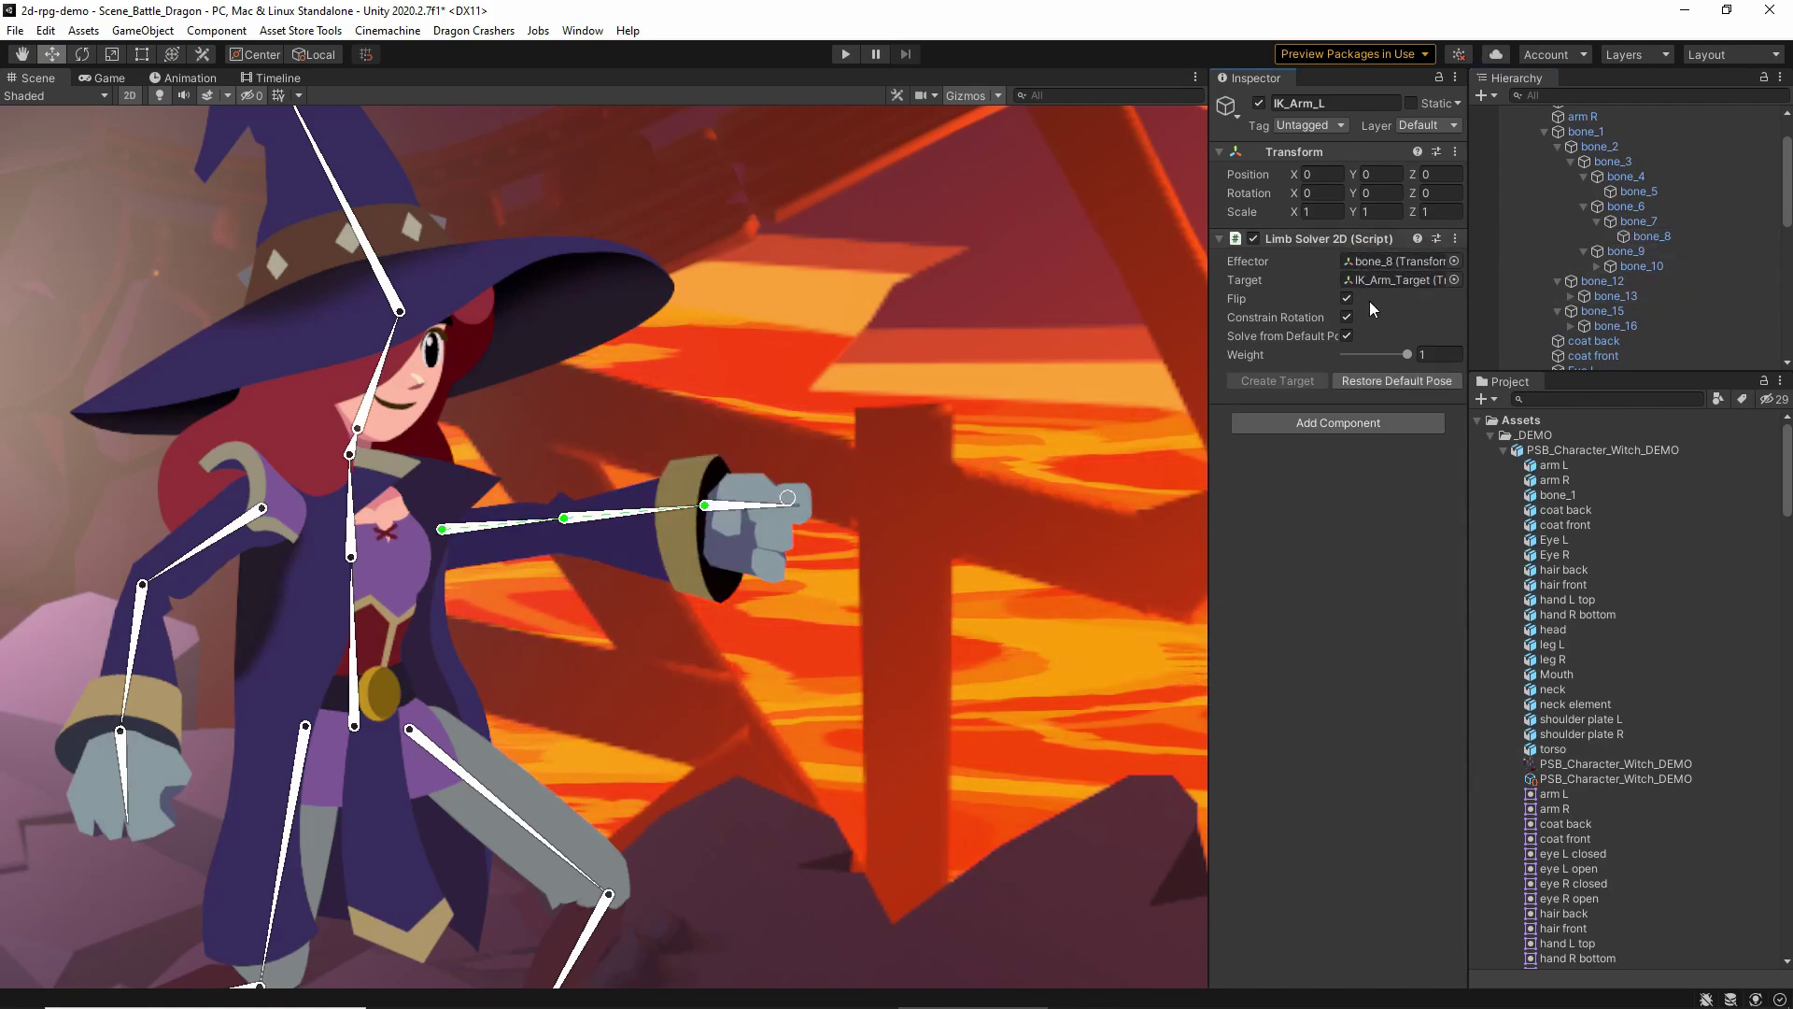
Use the wrist's IK handle to draw the outstretched arm back in and bend its elbow
drag(789, 504, 827, 386)
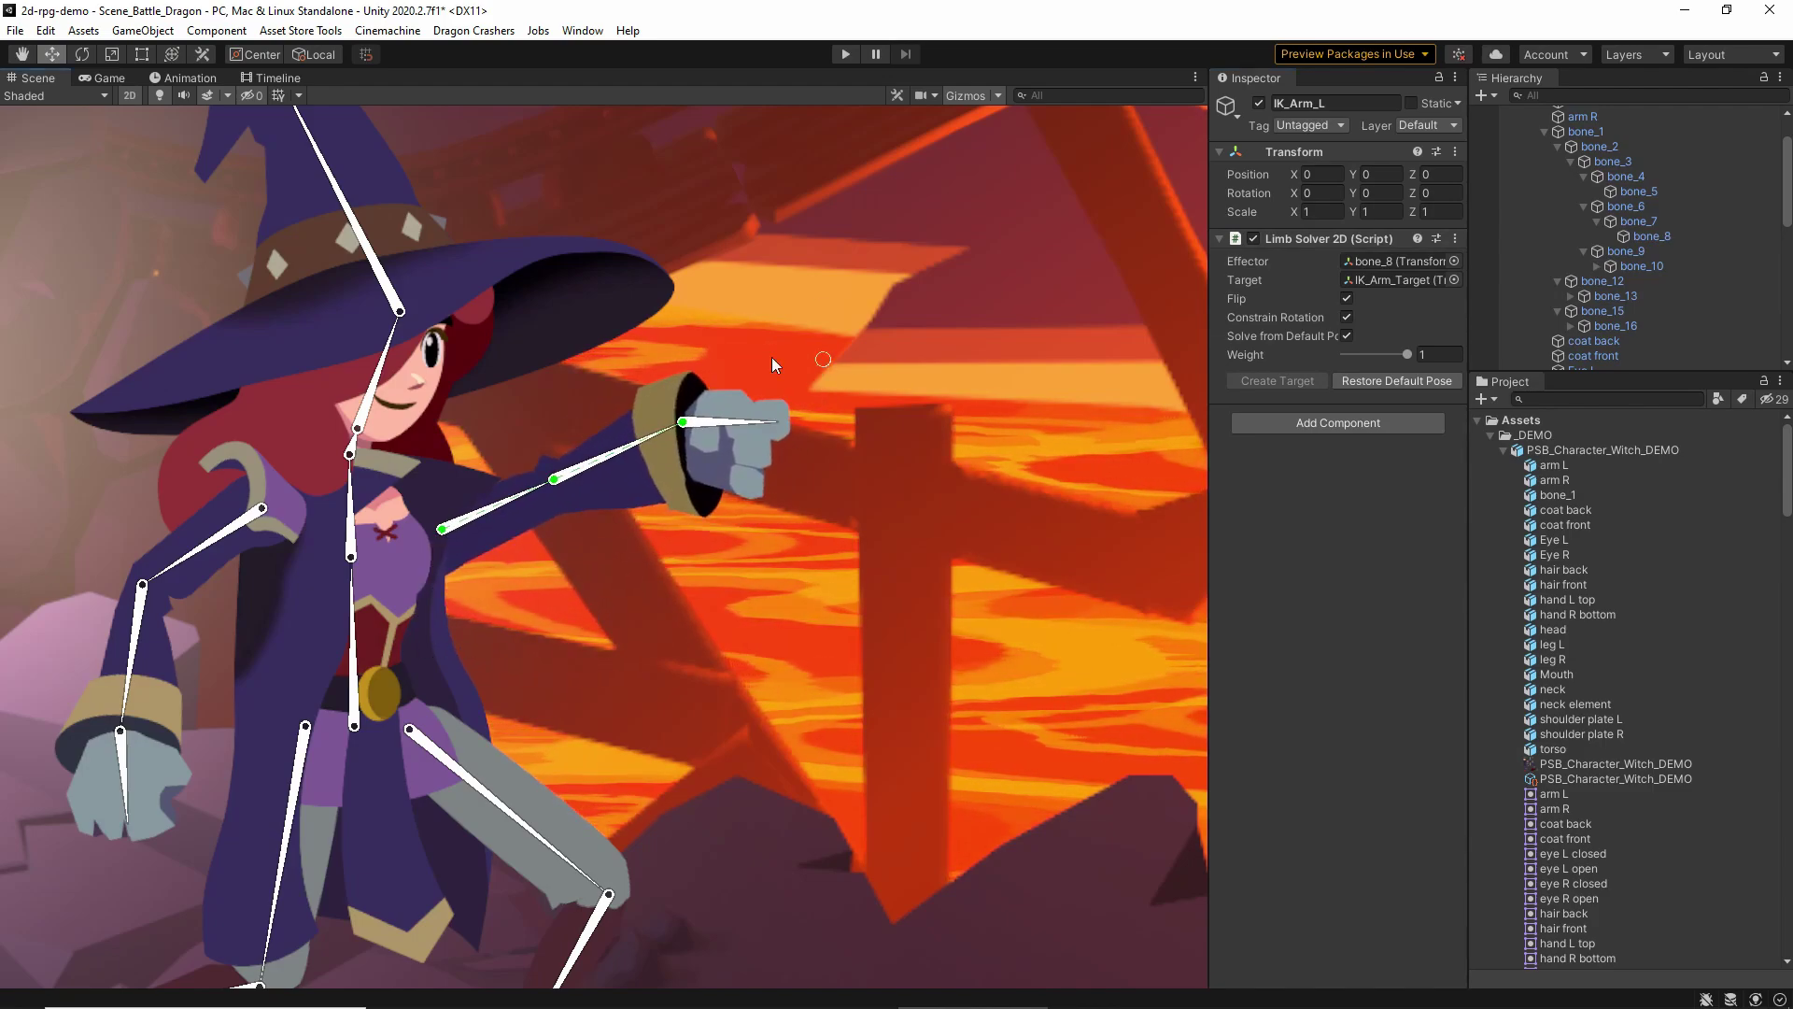
scroll(784, 428, up, 2)
middle_drag(784, 428, 890, 418)
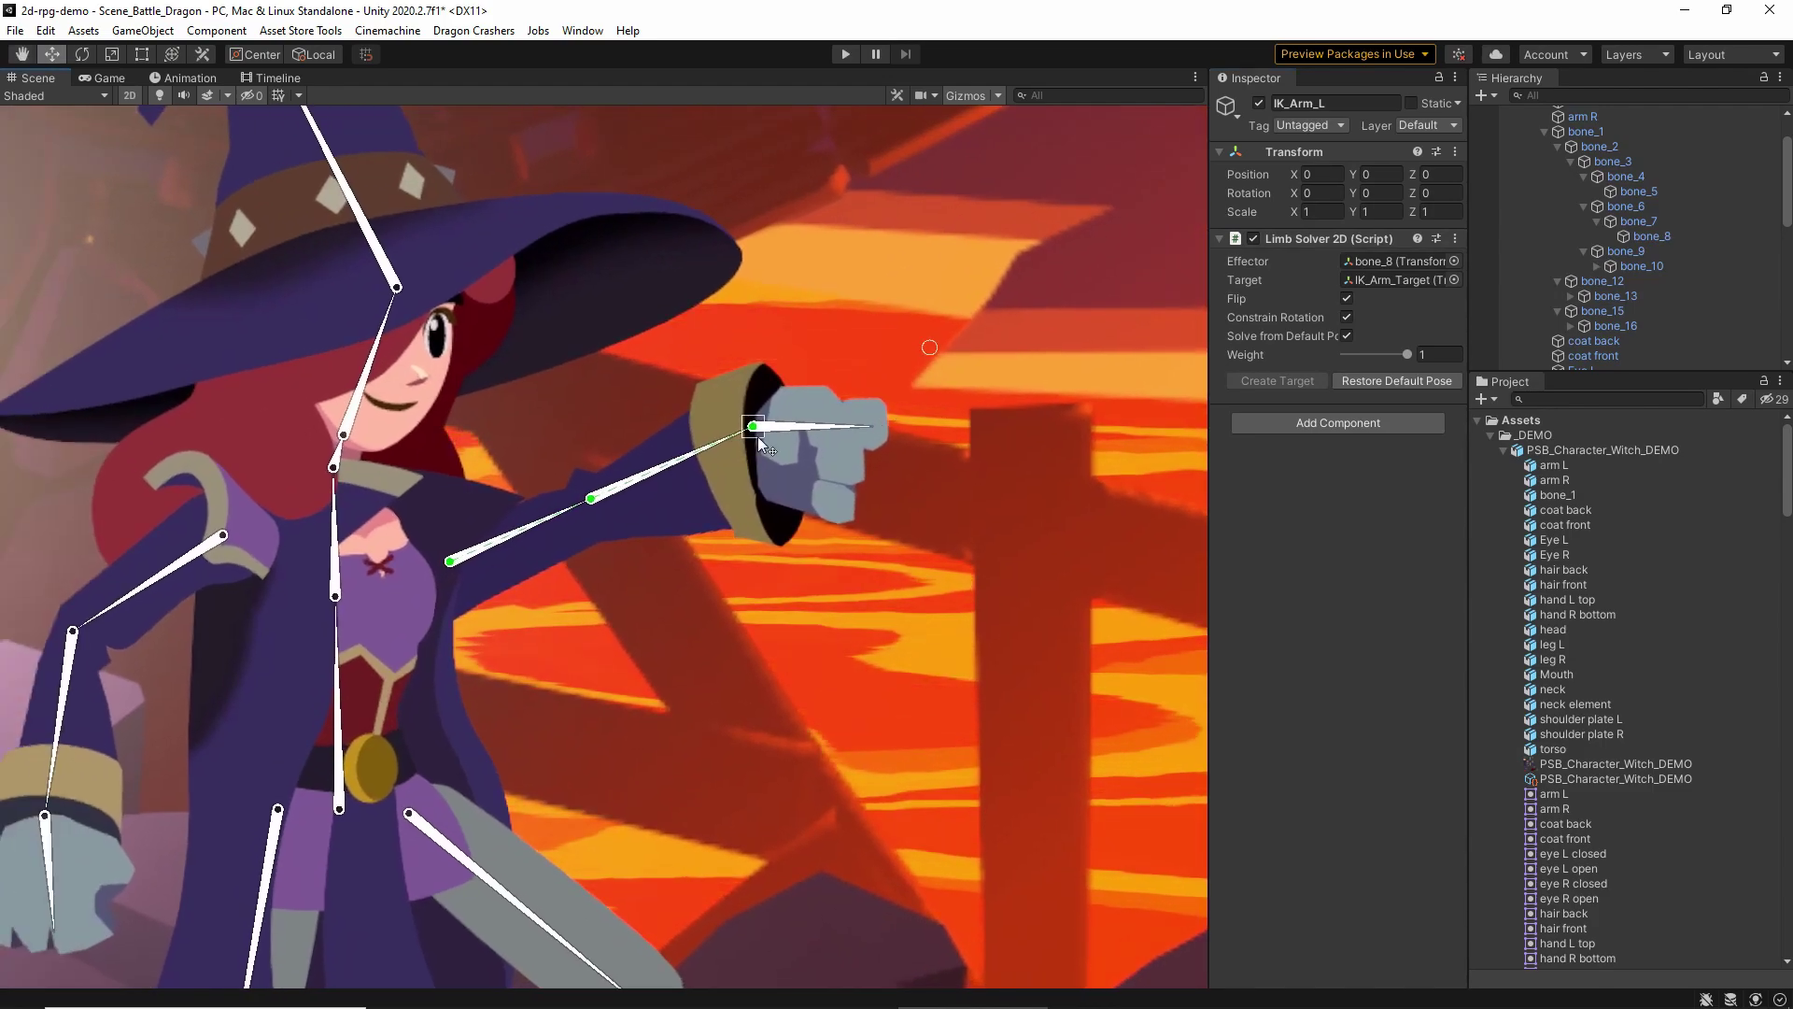
drag(752, 426, 725, 558)
drag(657, 428, 719, 493)
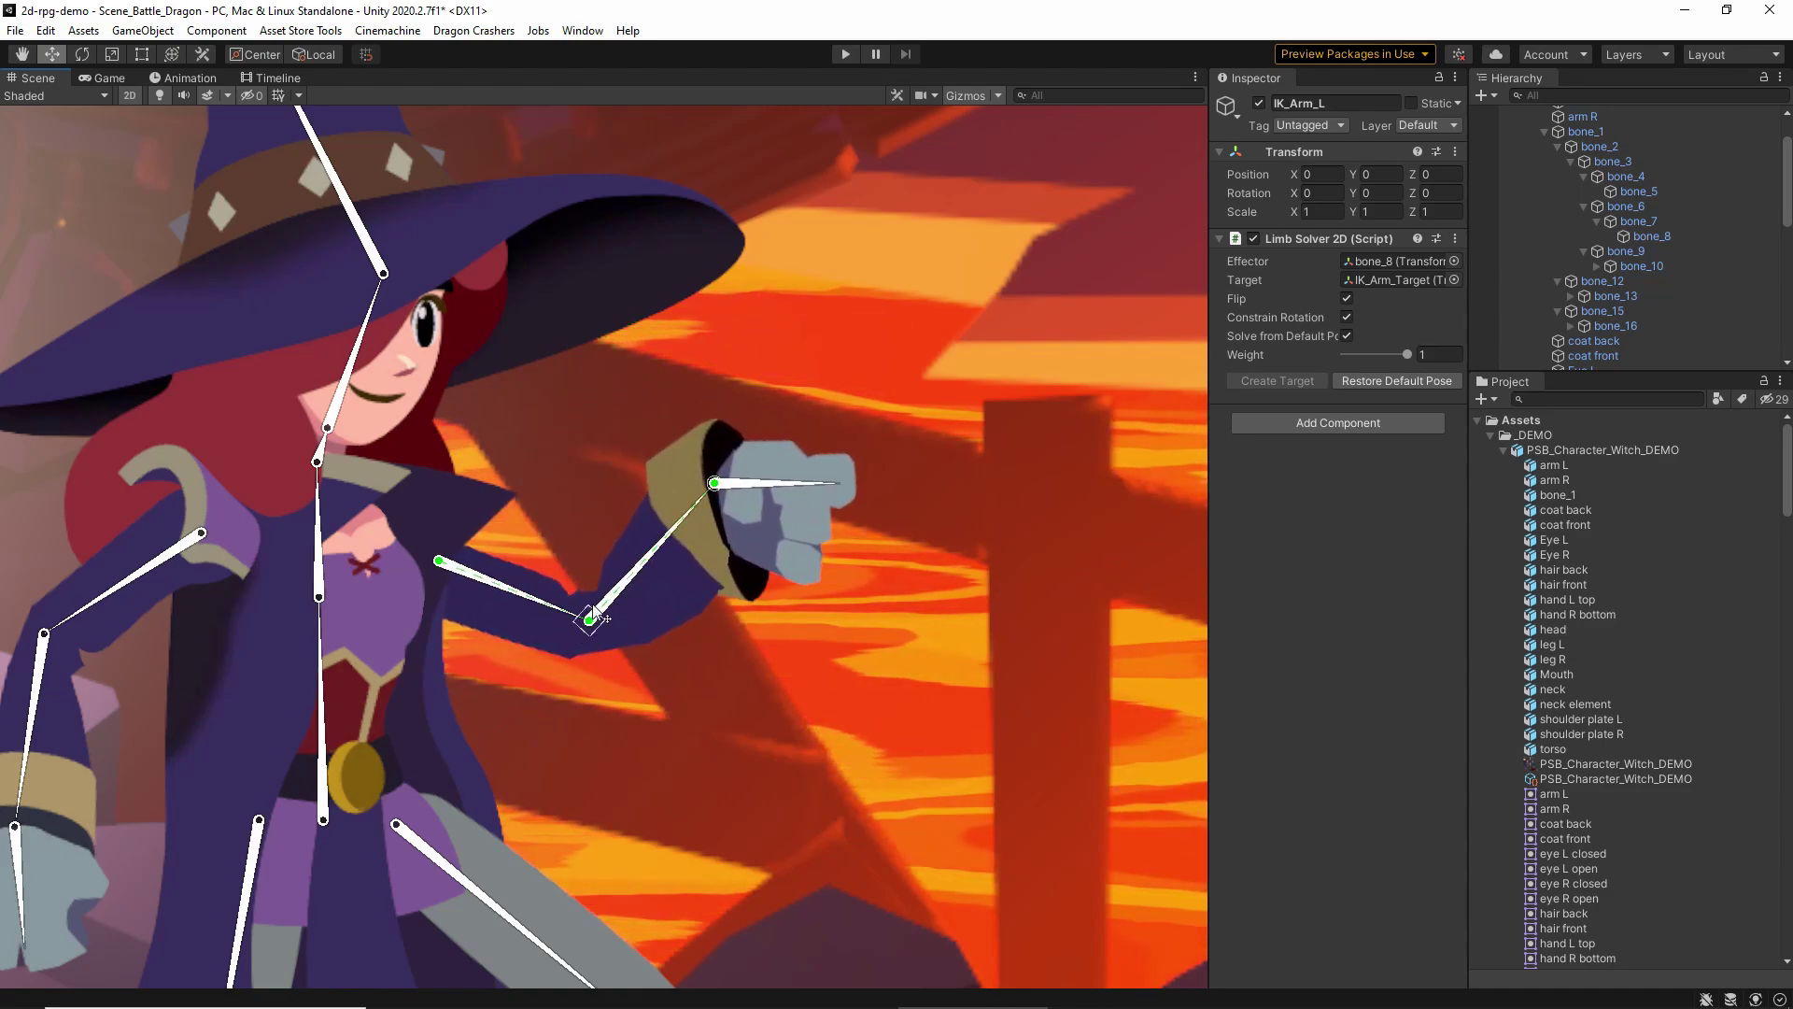
mouse_move(715, 486)
mouse_down()
mouse_move(688, 513)
mouse_move(572, 405)
mouse_move(732, 368)
mouse_move(656, 638)
mouse_move(690, 439)
mouse_move(705, 505)
mouse_up()
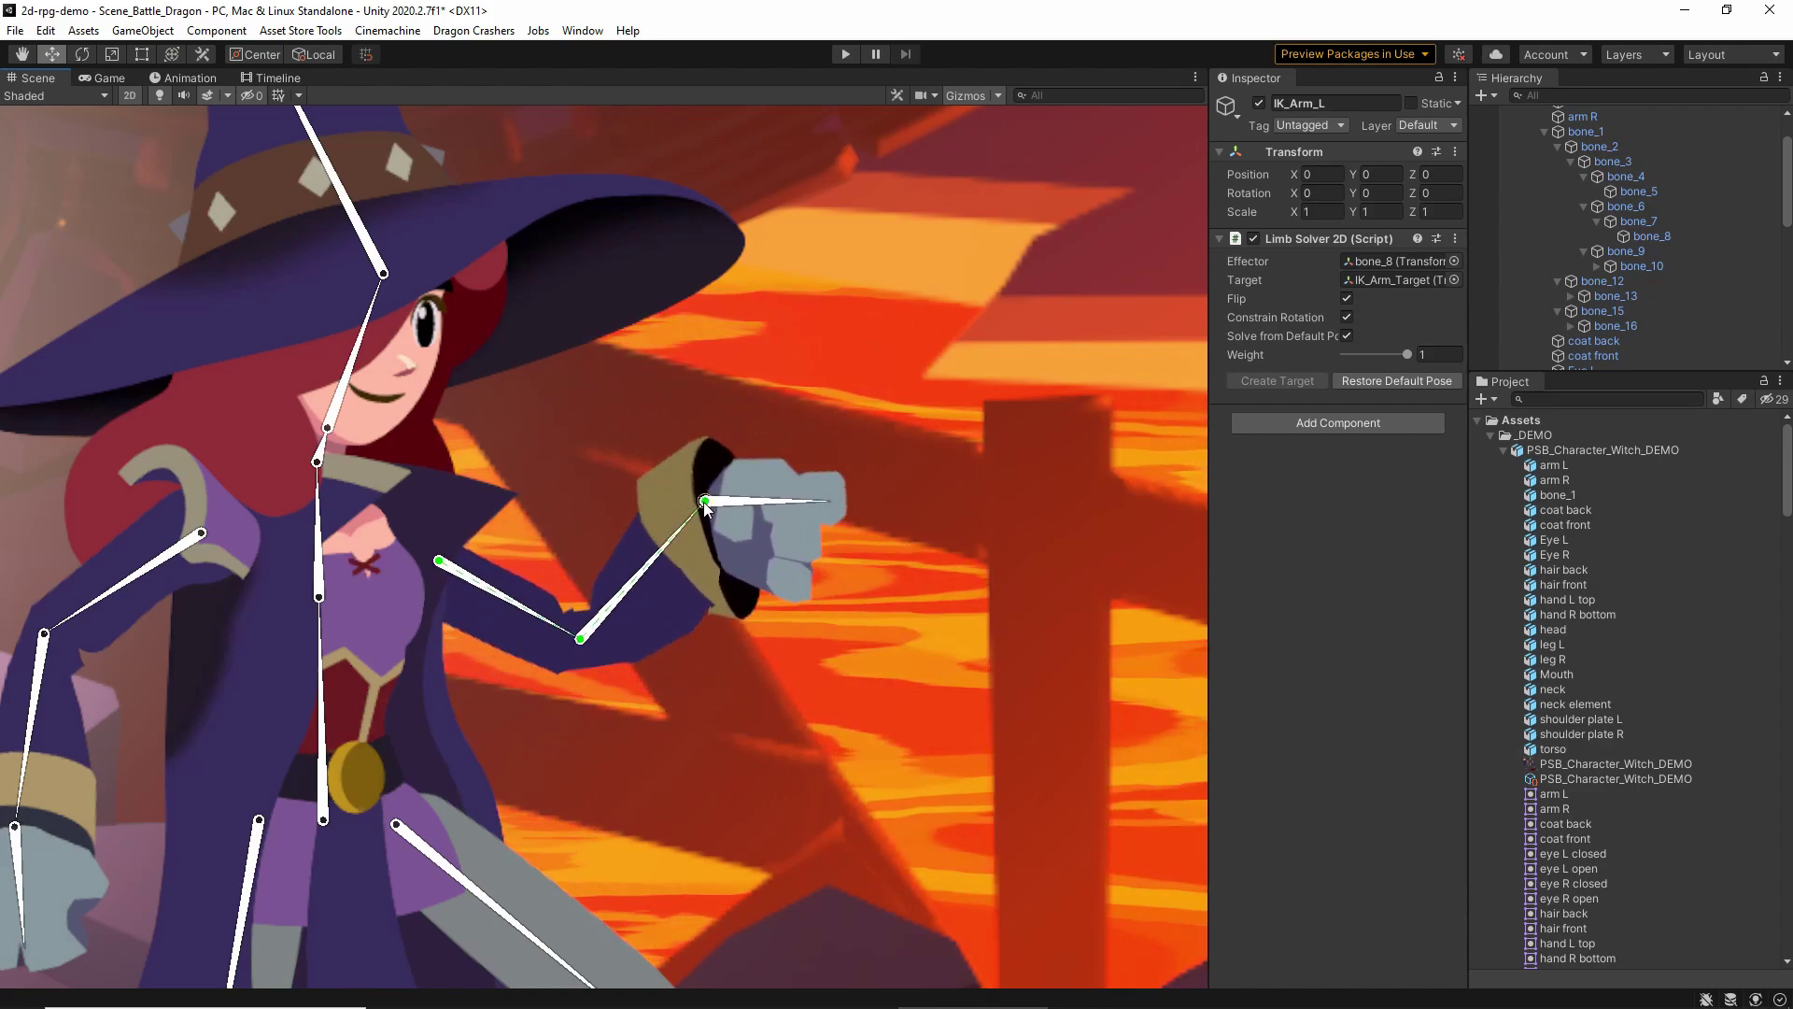
Adjust the bent arm in front of the chest with its IK handle and collapse the witch and IK_Manager hierarchies
scroll(705, 505, down, 4)
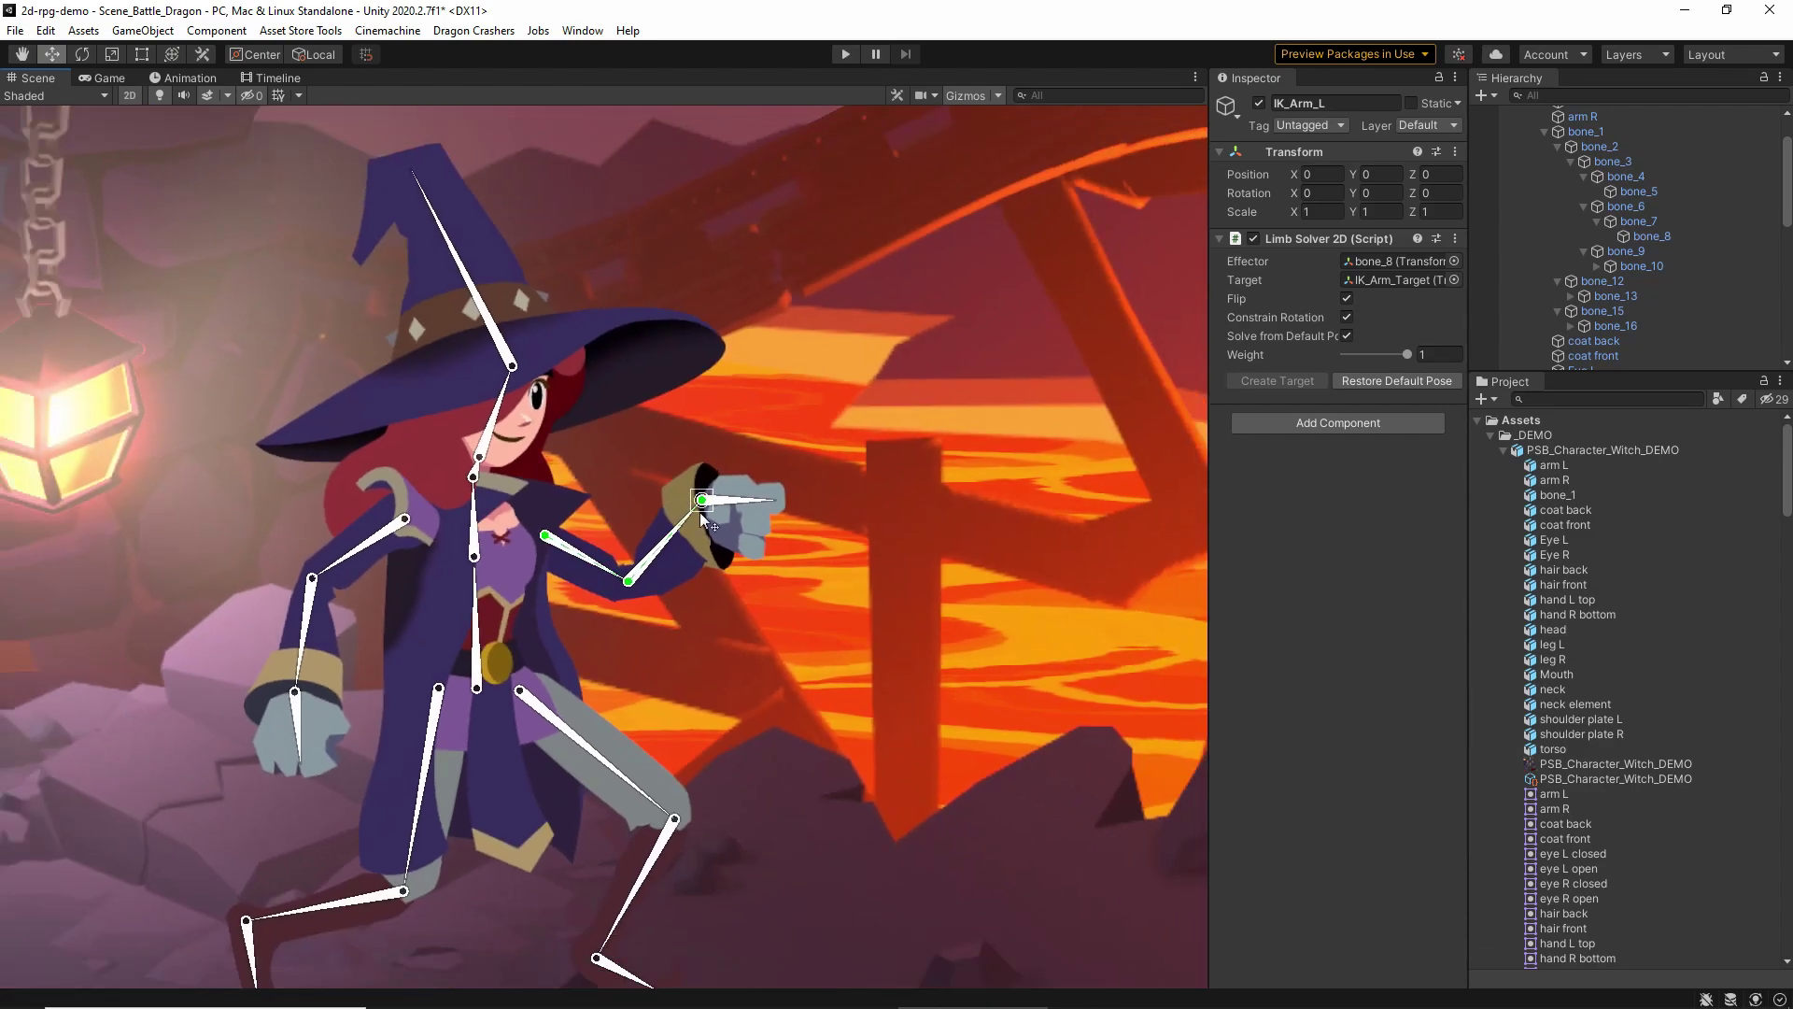
middle_drag(699, 512, 835, 521)
drag(835, 521, 801, 556)
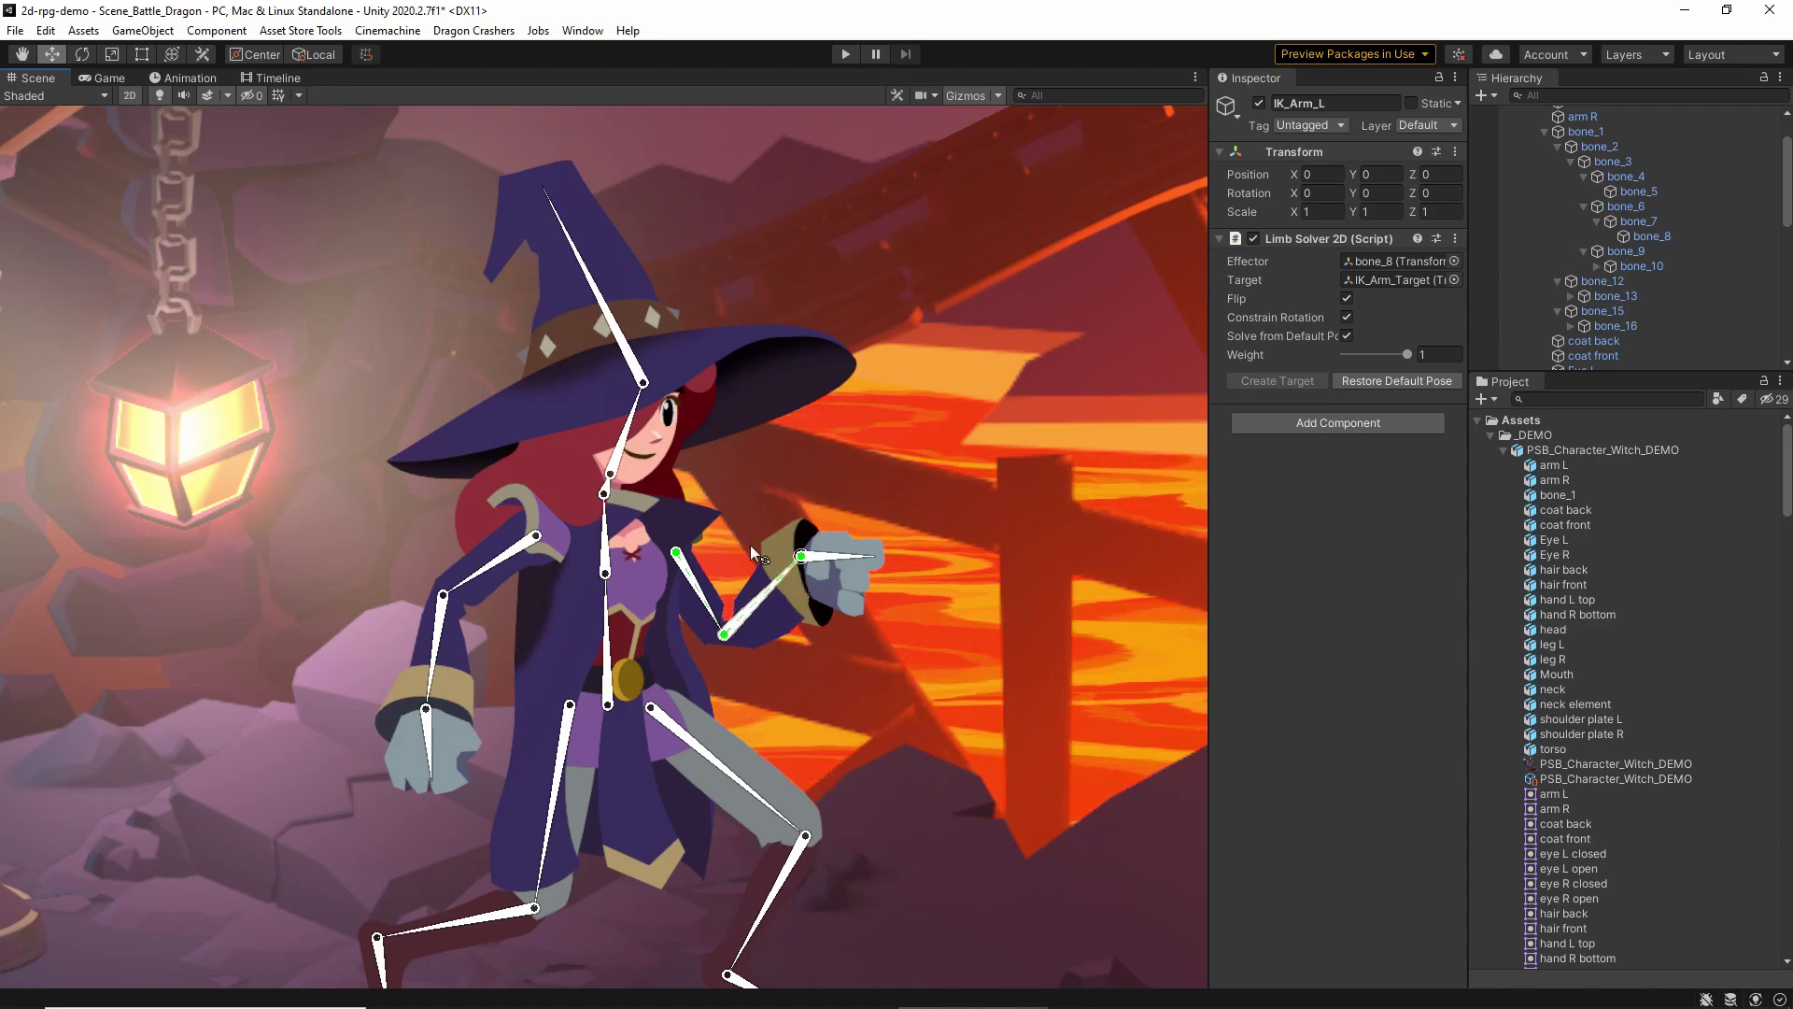
mouse_move(796, 564)
mouse_down()
mouse_move(824, 520)
mouse_move(783, 551)
mouse_up()
middle_drag(836, 654, 852, 627)
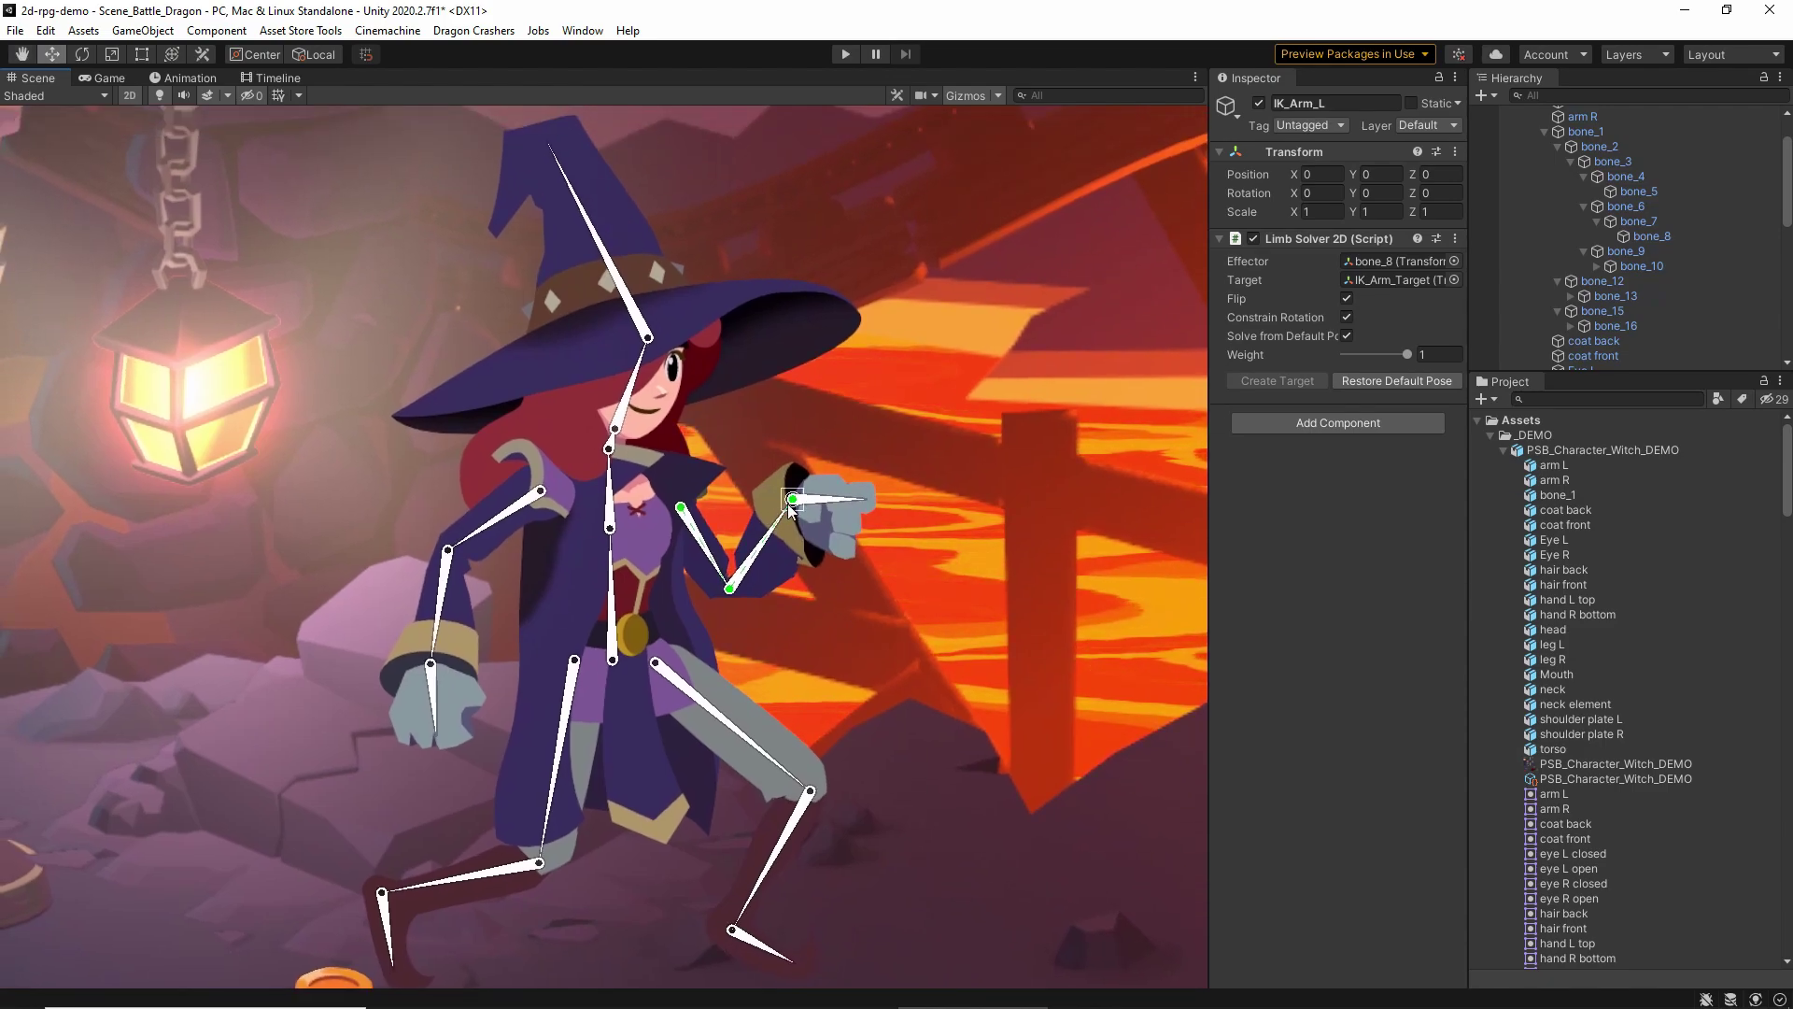
drag(789, 504, 798, 513)
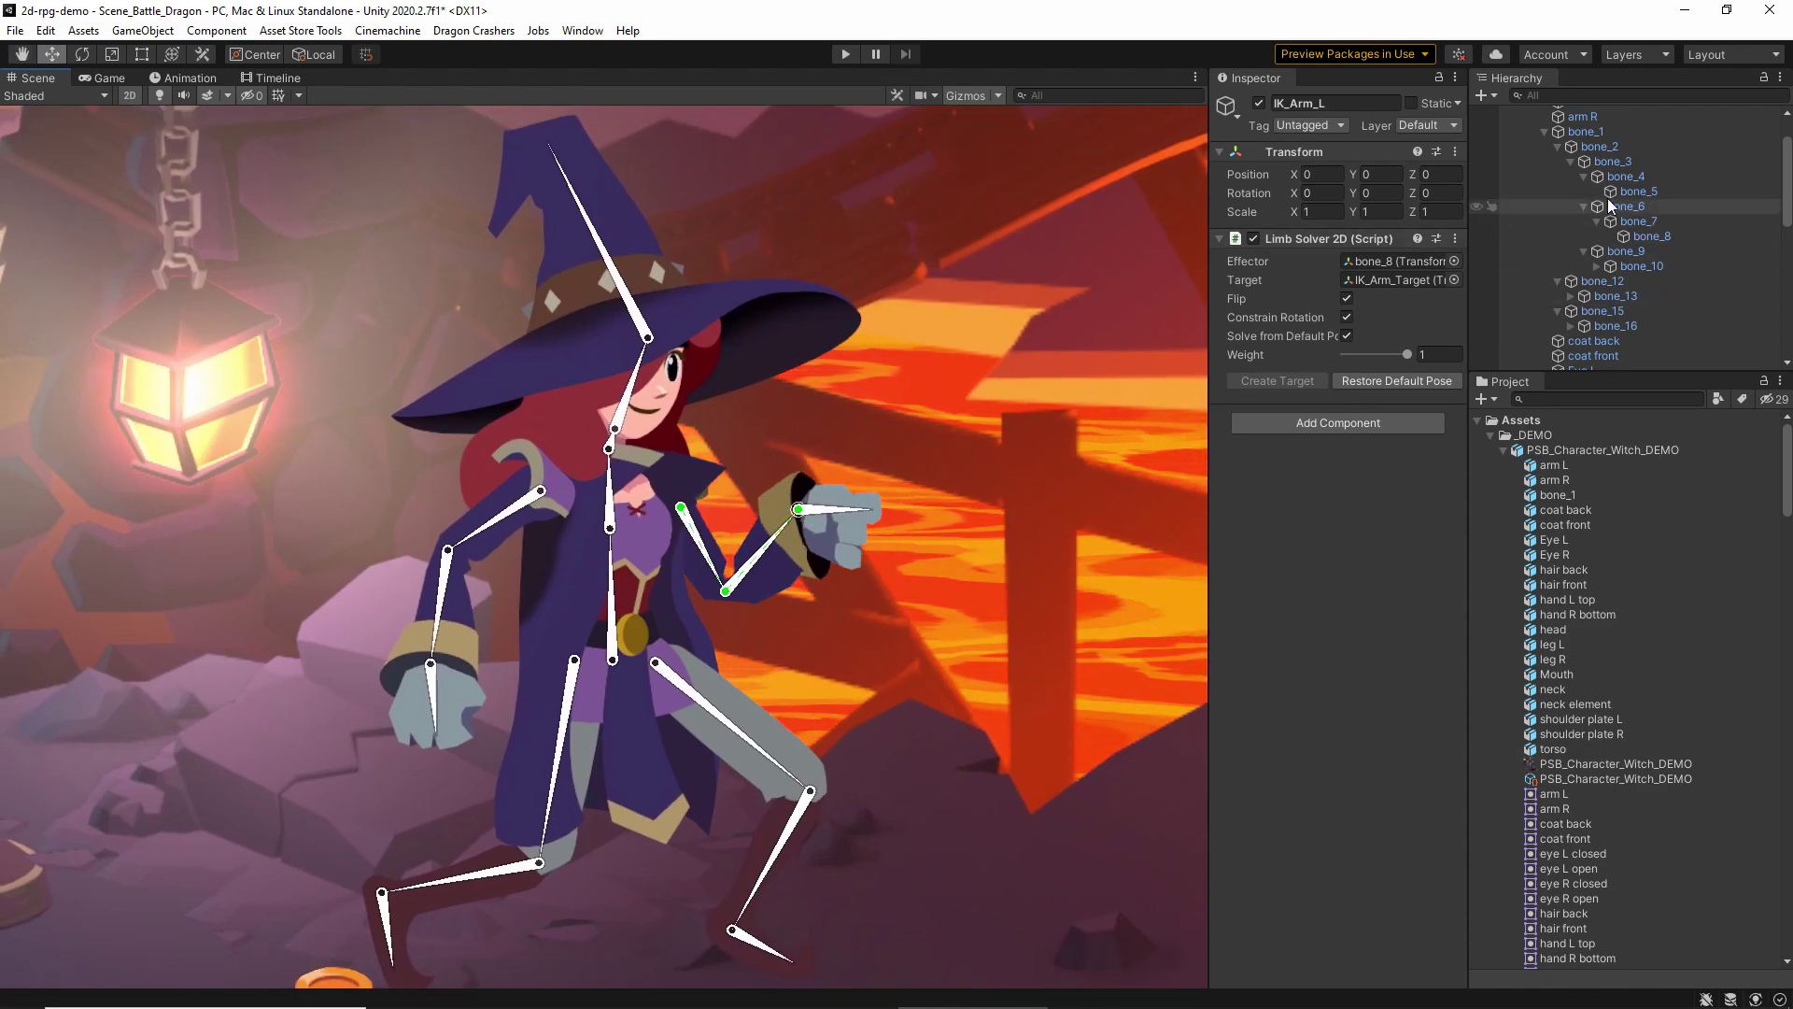
scroll(1556, 176, up, 3)
click(1531, 145)
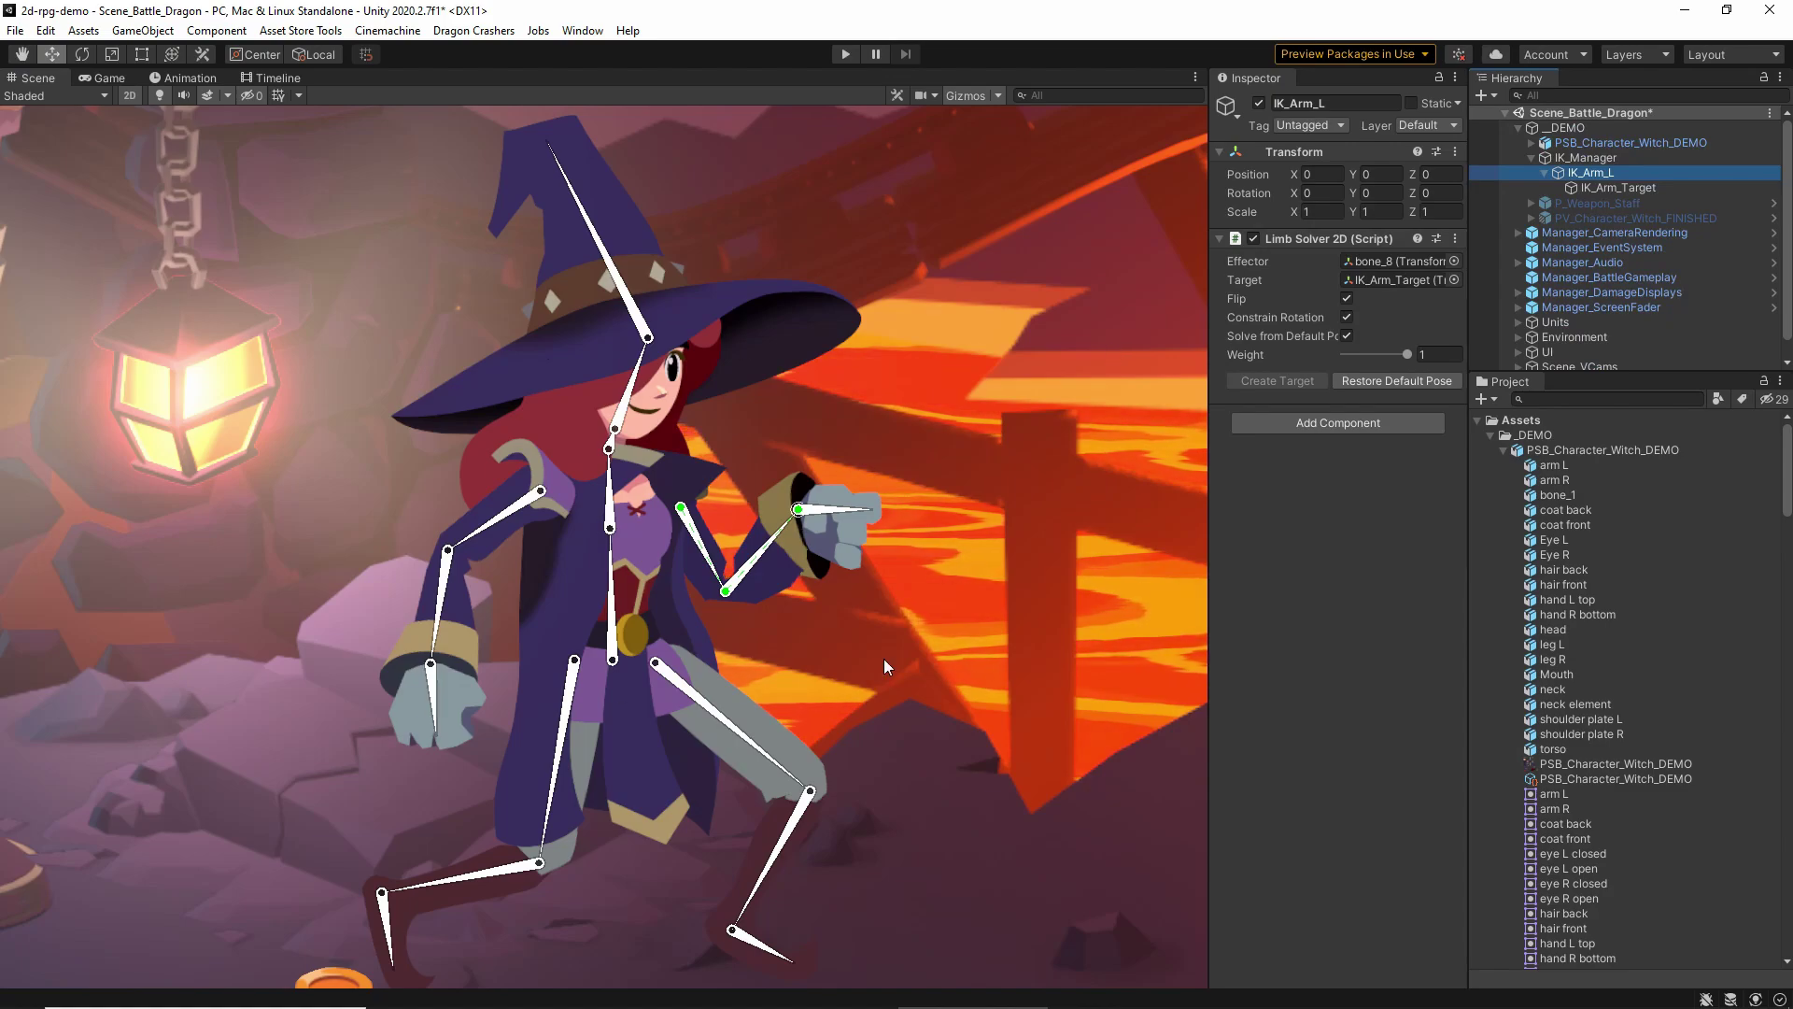
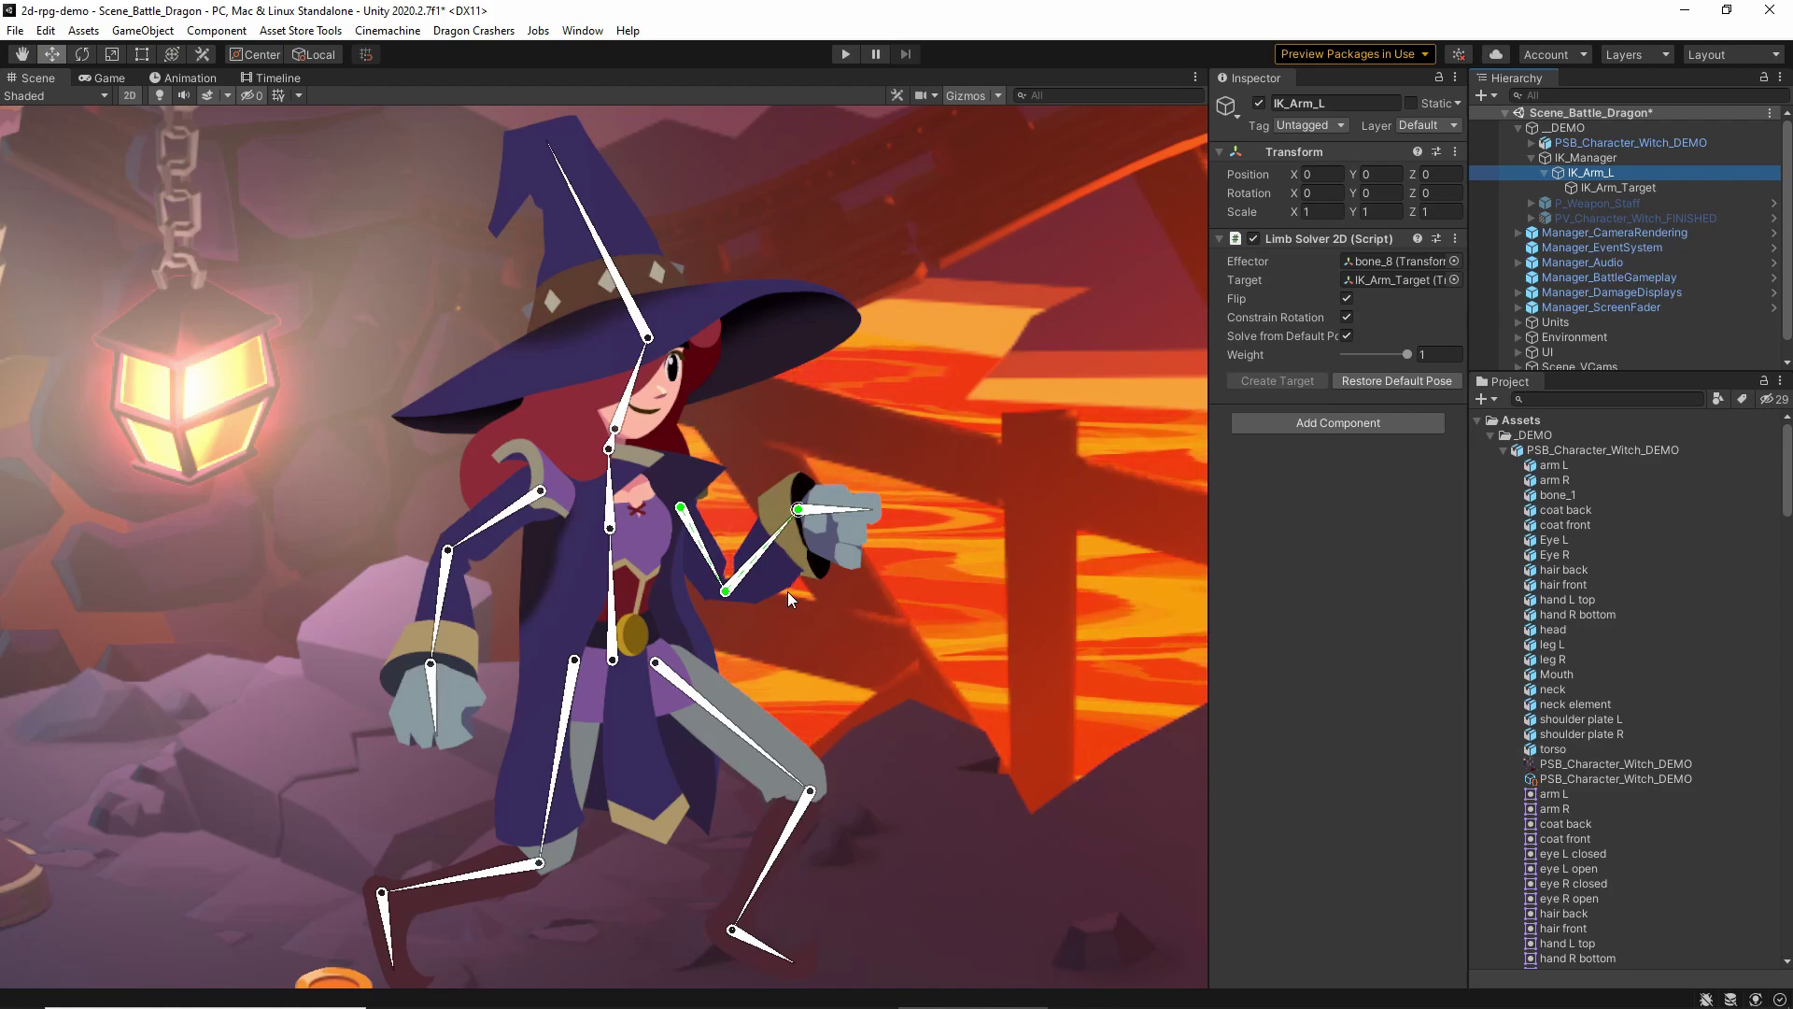
drag(799, 510, 815, 485)
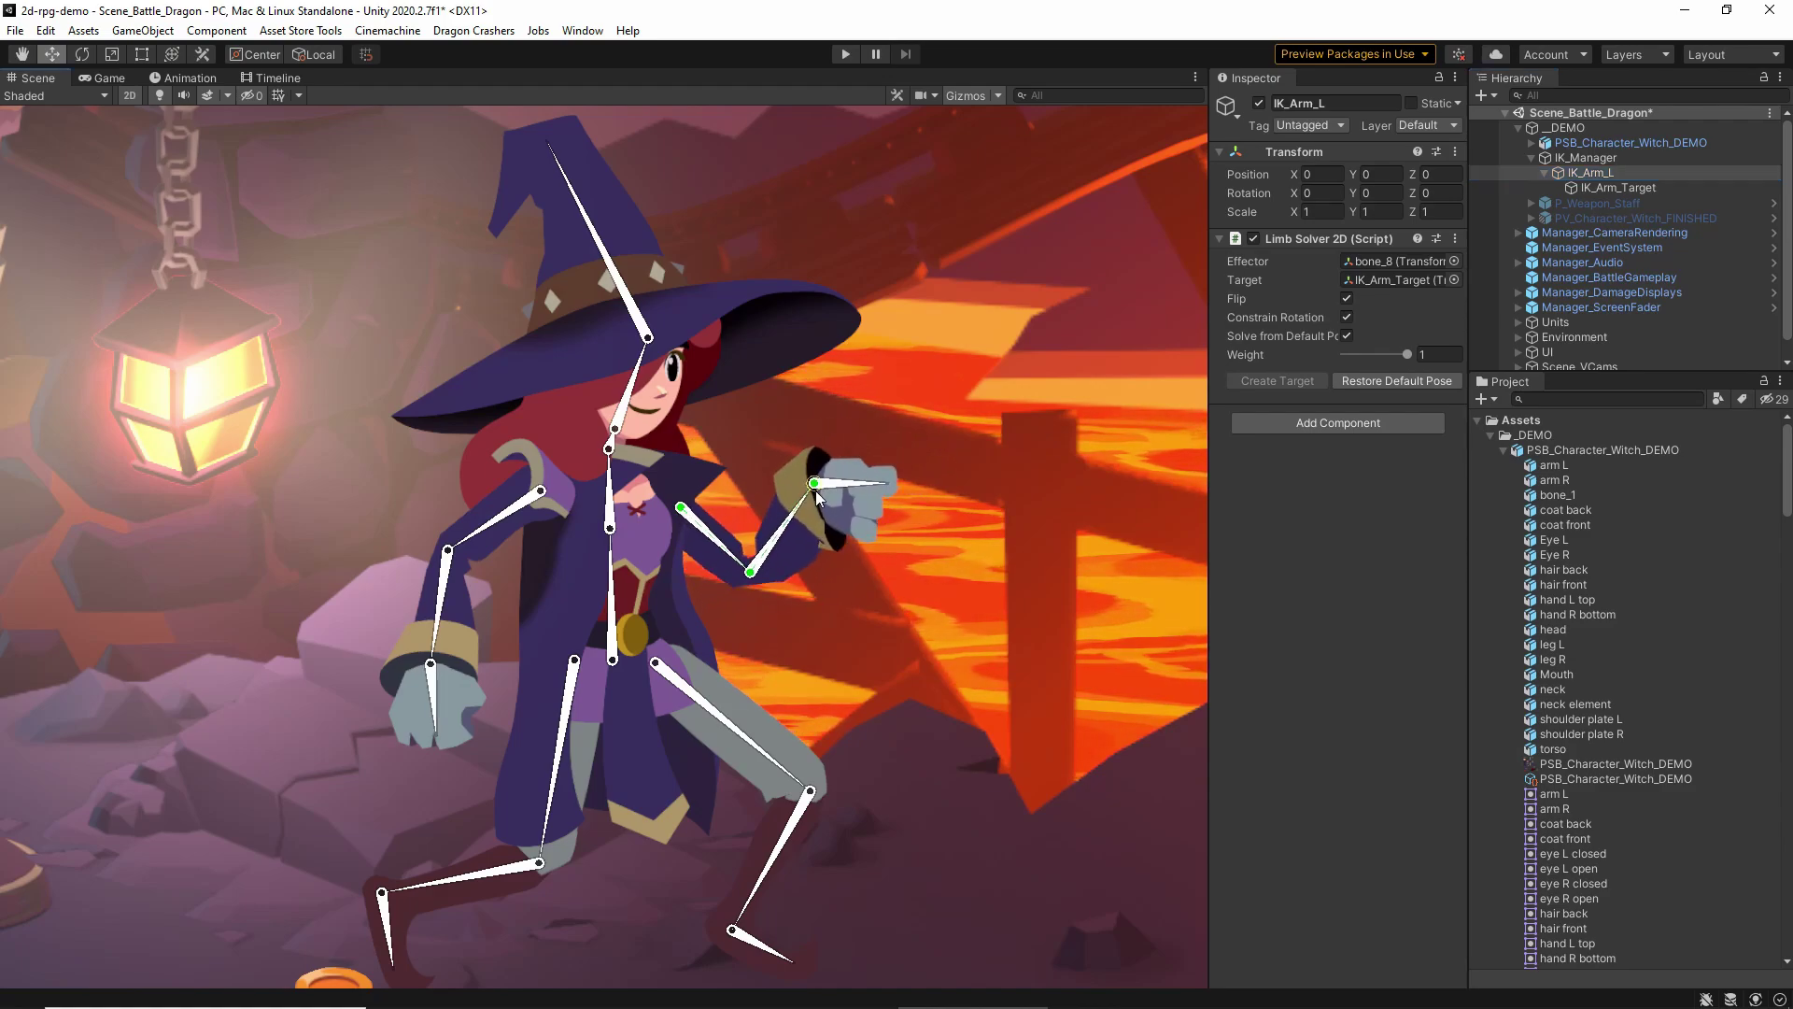
click(1532, 159)
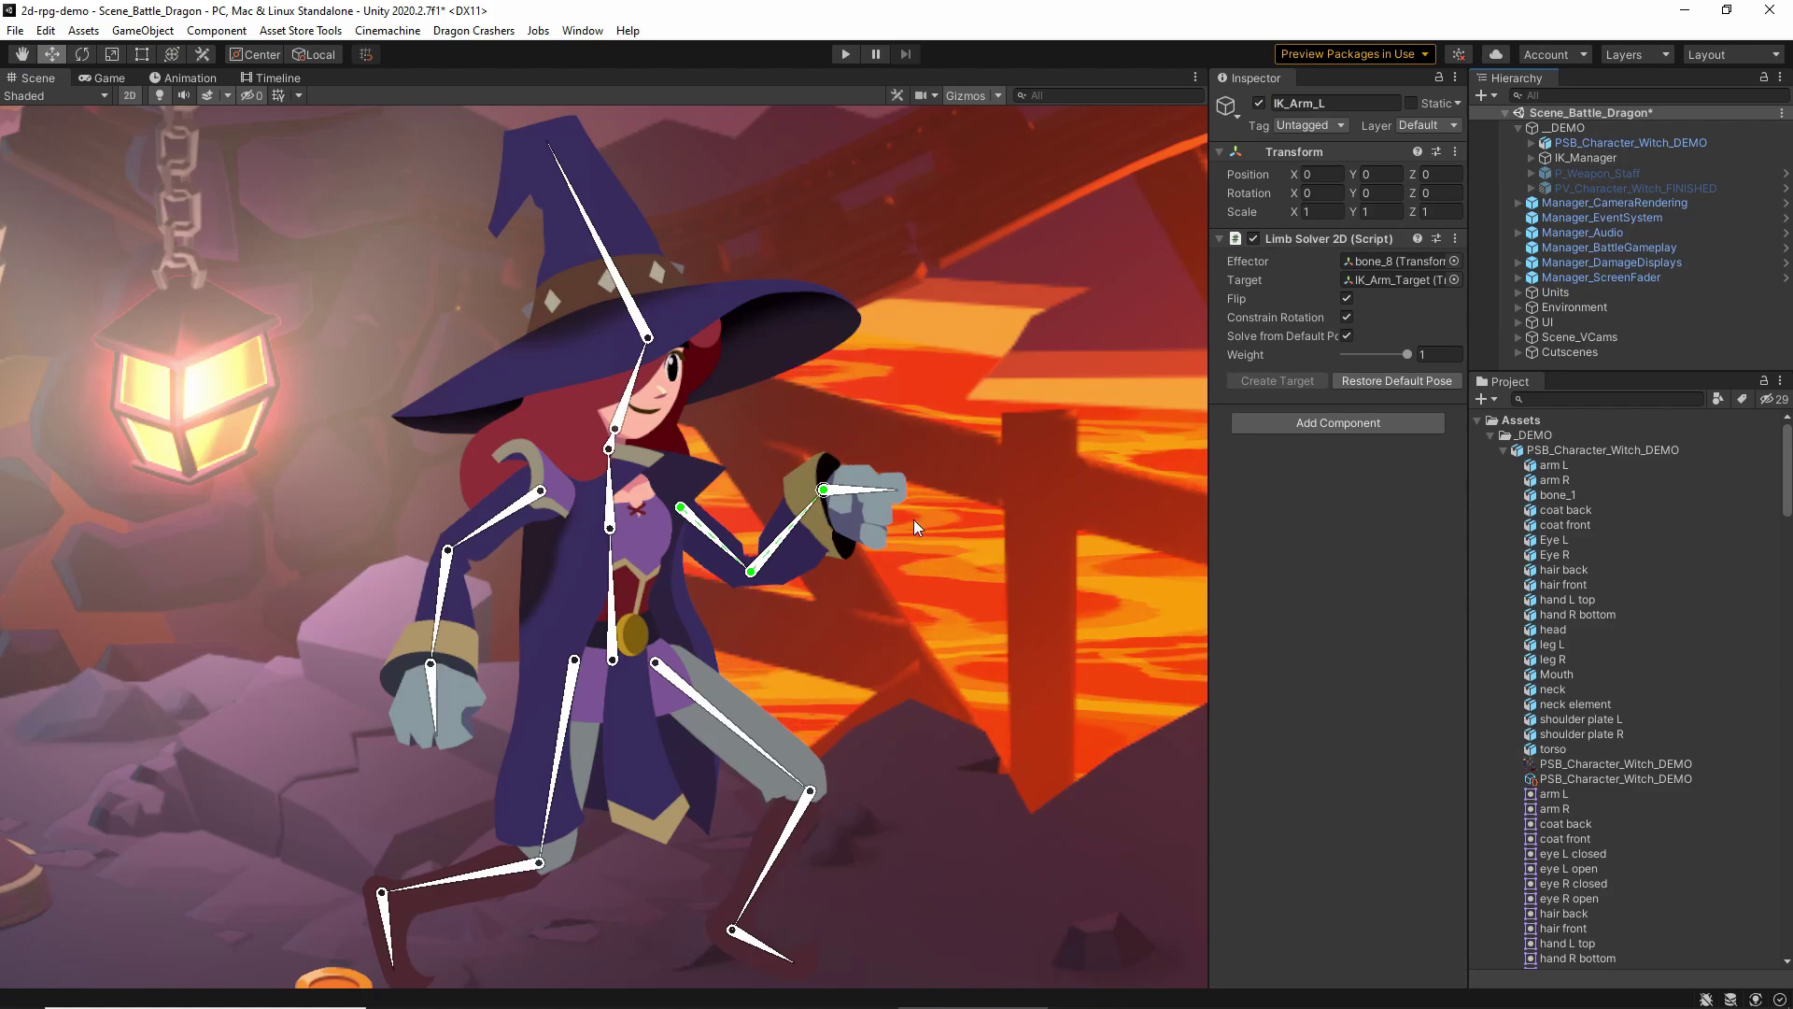
Activate P_Weapon_Staff and move it in front of the witch's hand, to about X 3.14, Y 5.72
click(1626, 176)
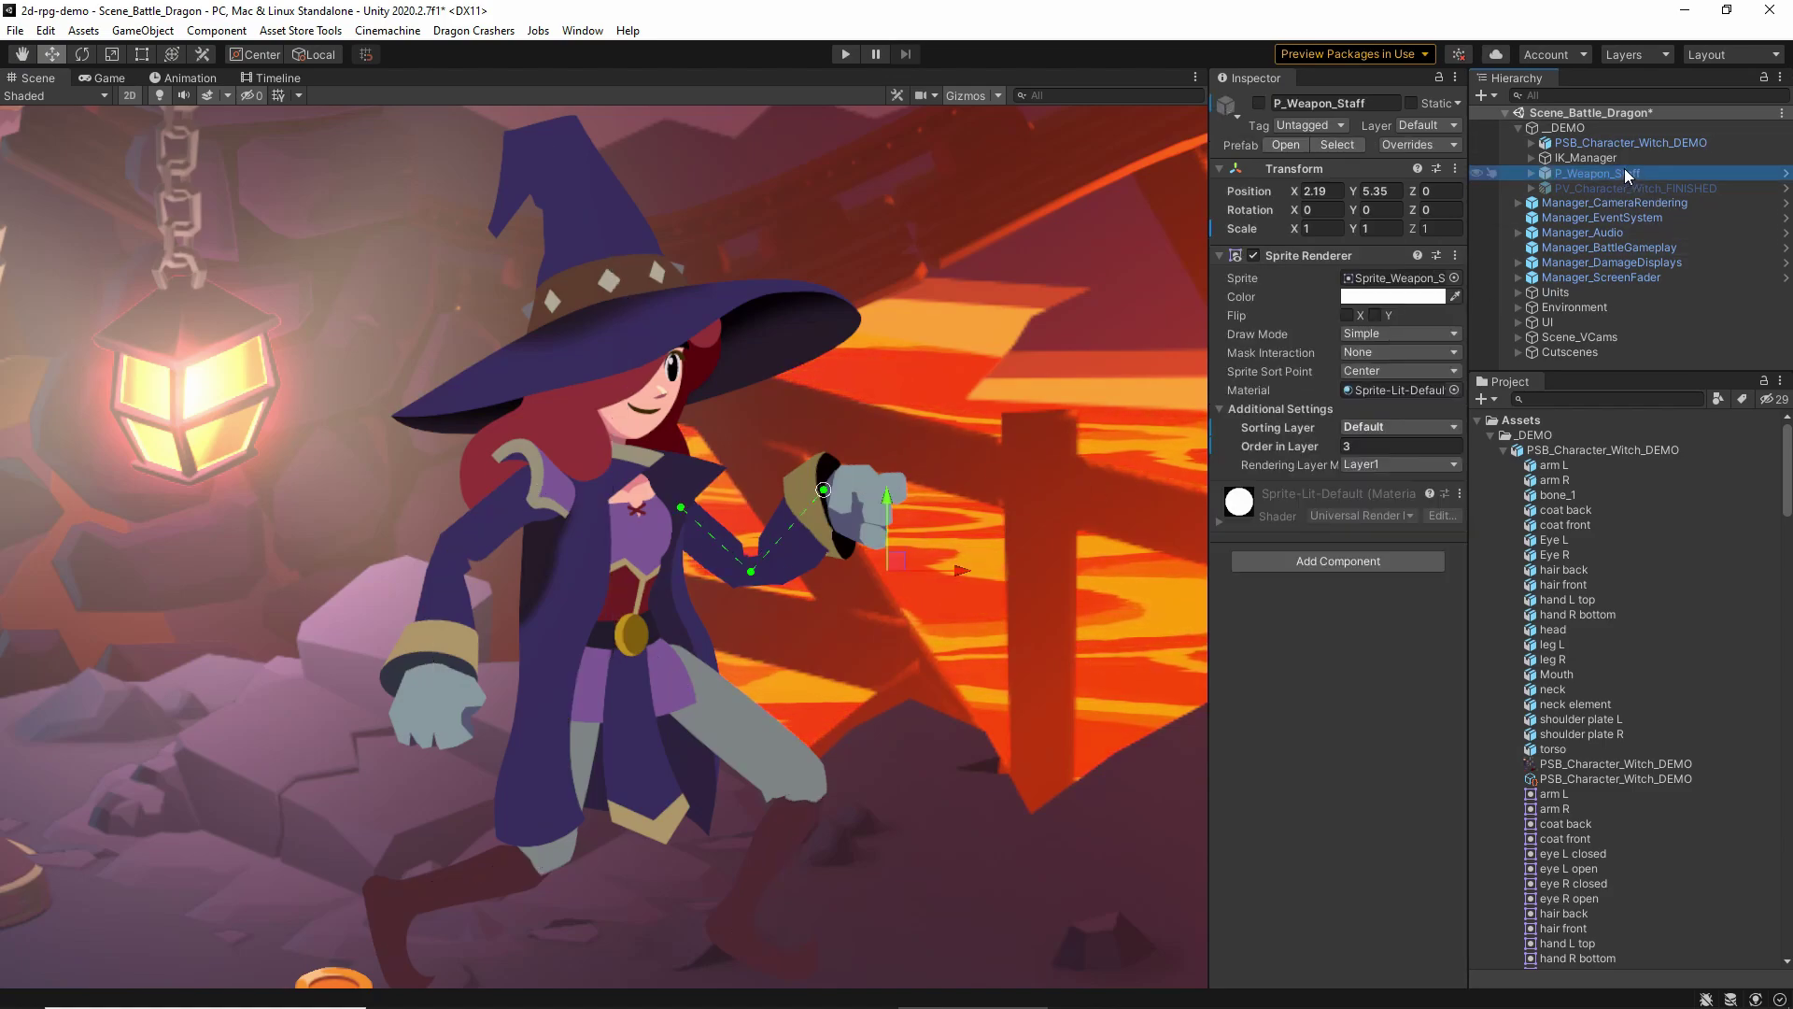
click(1259, 103)
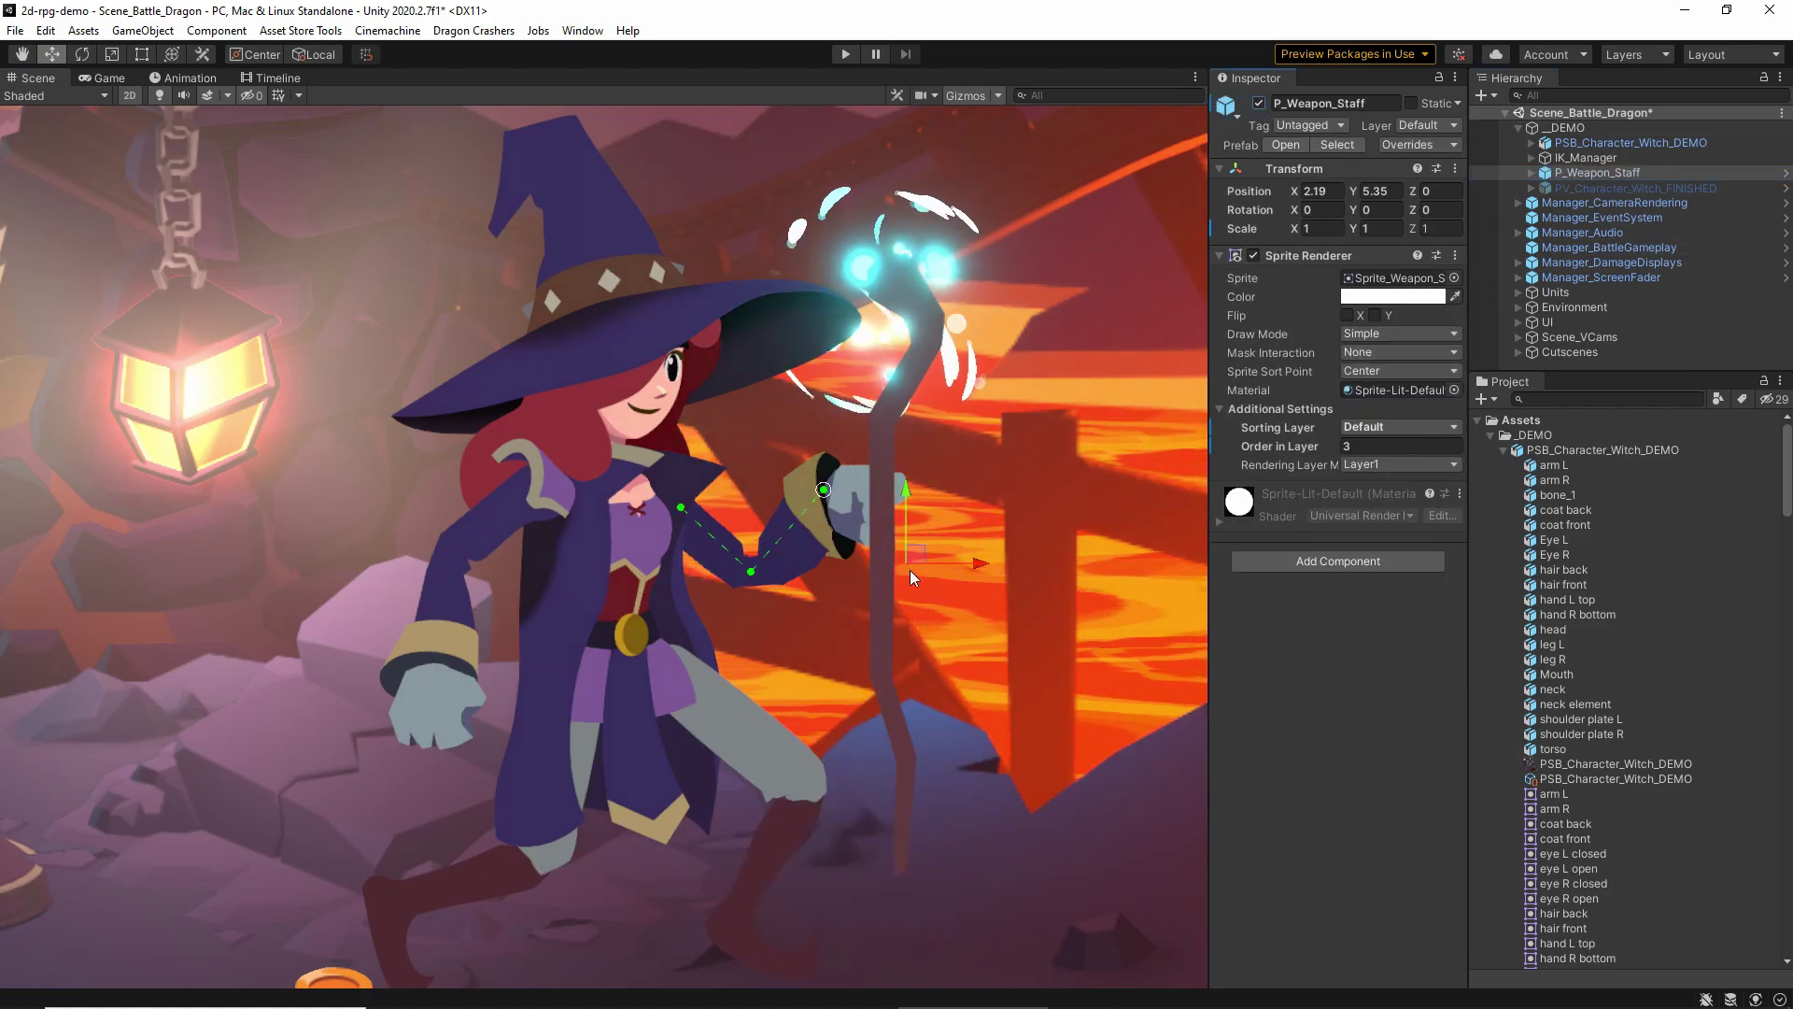
drag(909, 570, 1031, 523)
middle_drag(1100, 325, 968, 425)
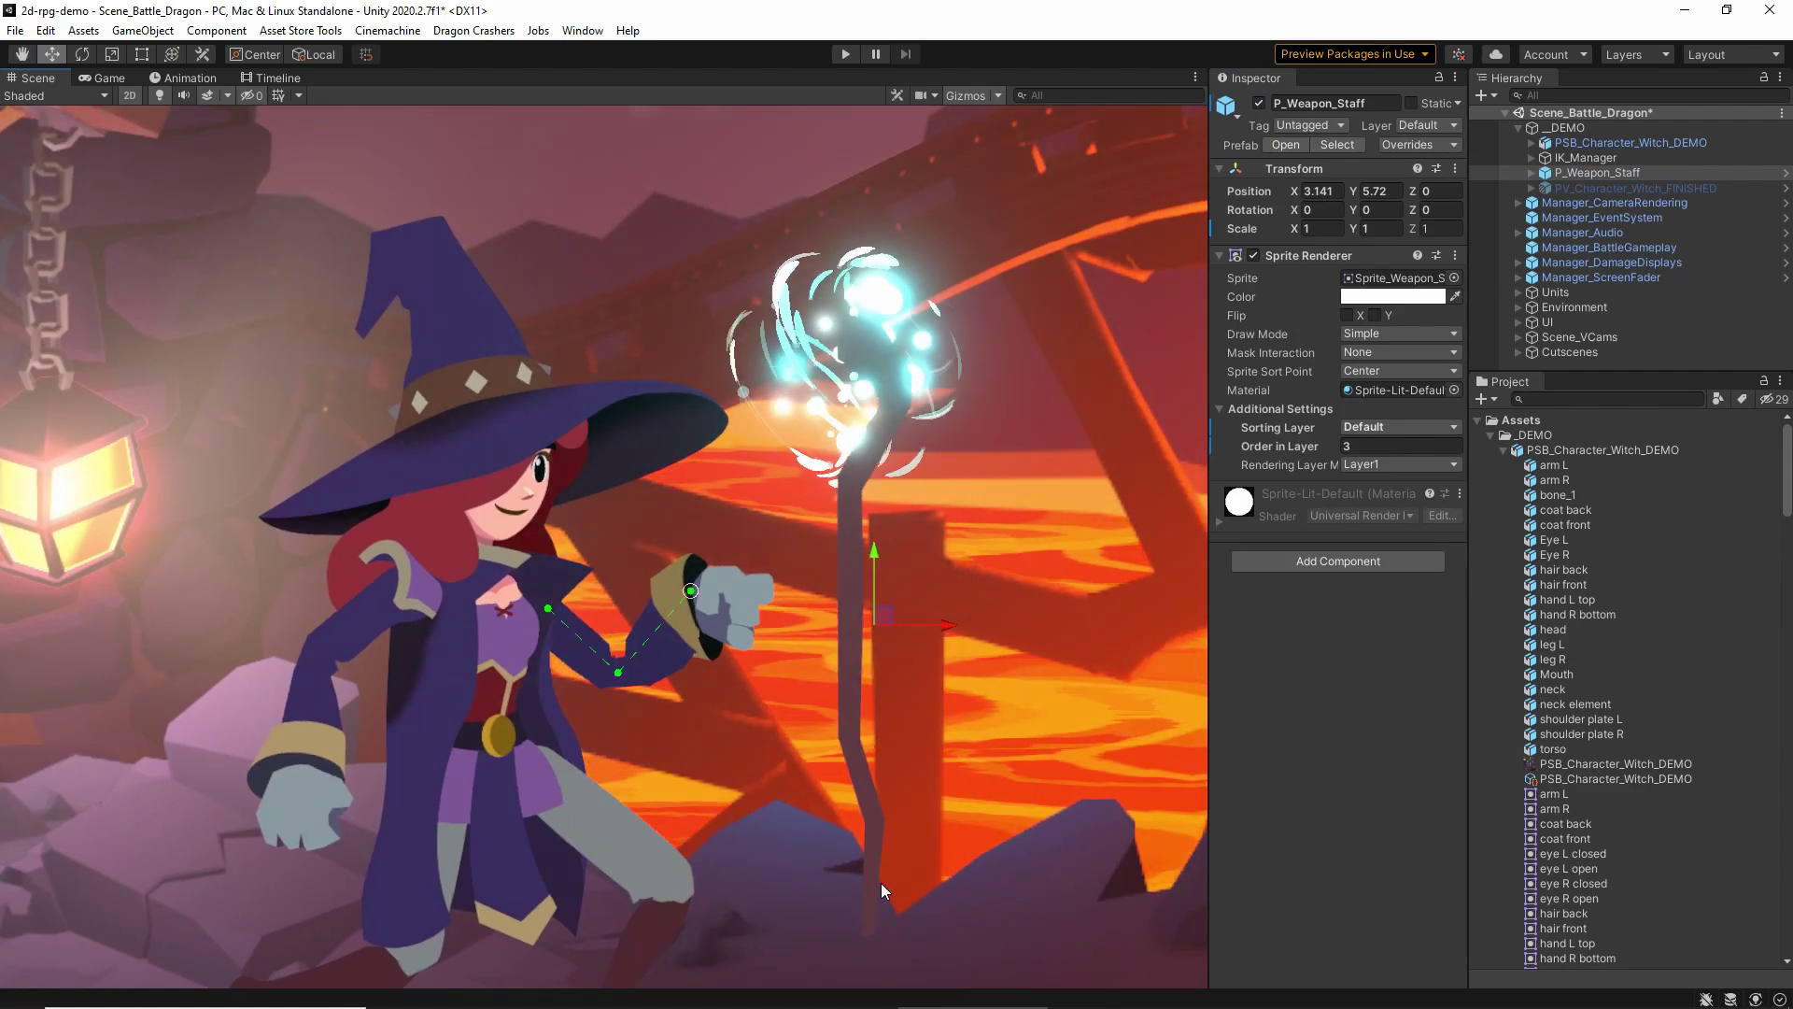
Parent P_Weapon_Staff to bone_8 and place it in the witch's hand at local X 0.391, Y -0.149
scroll(868, 313, up, 2)
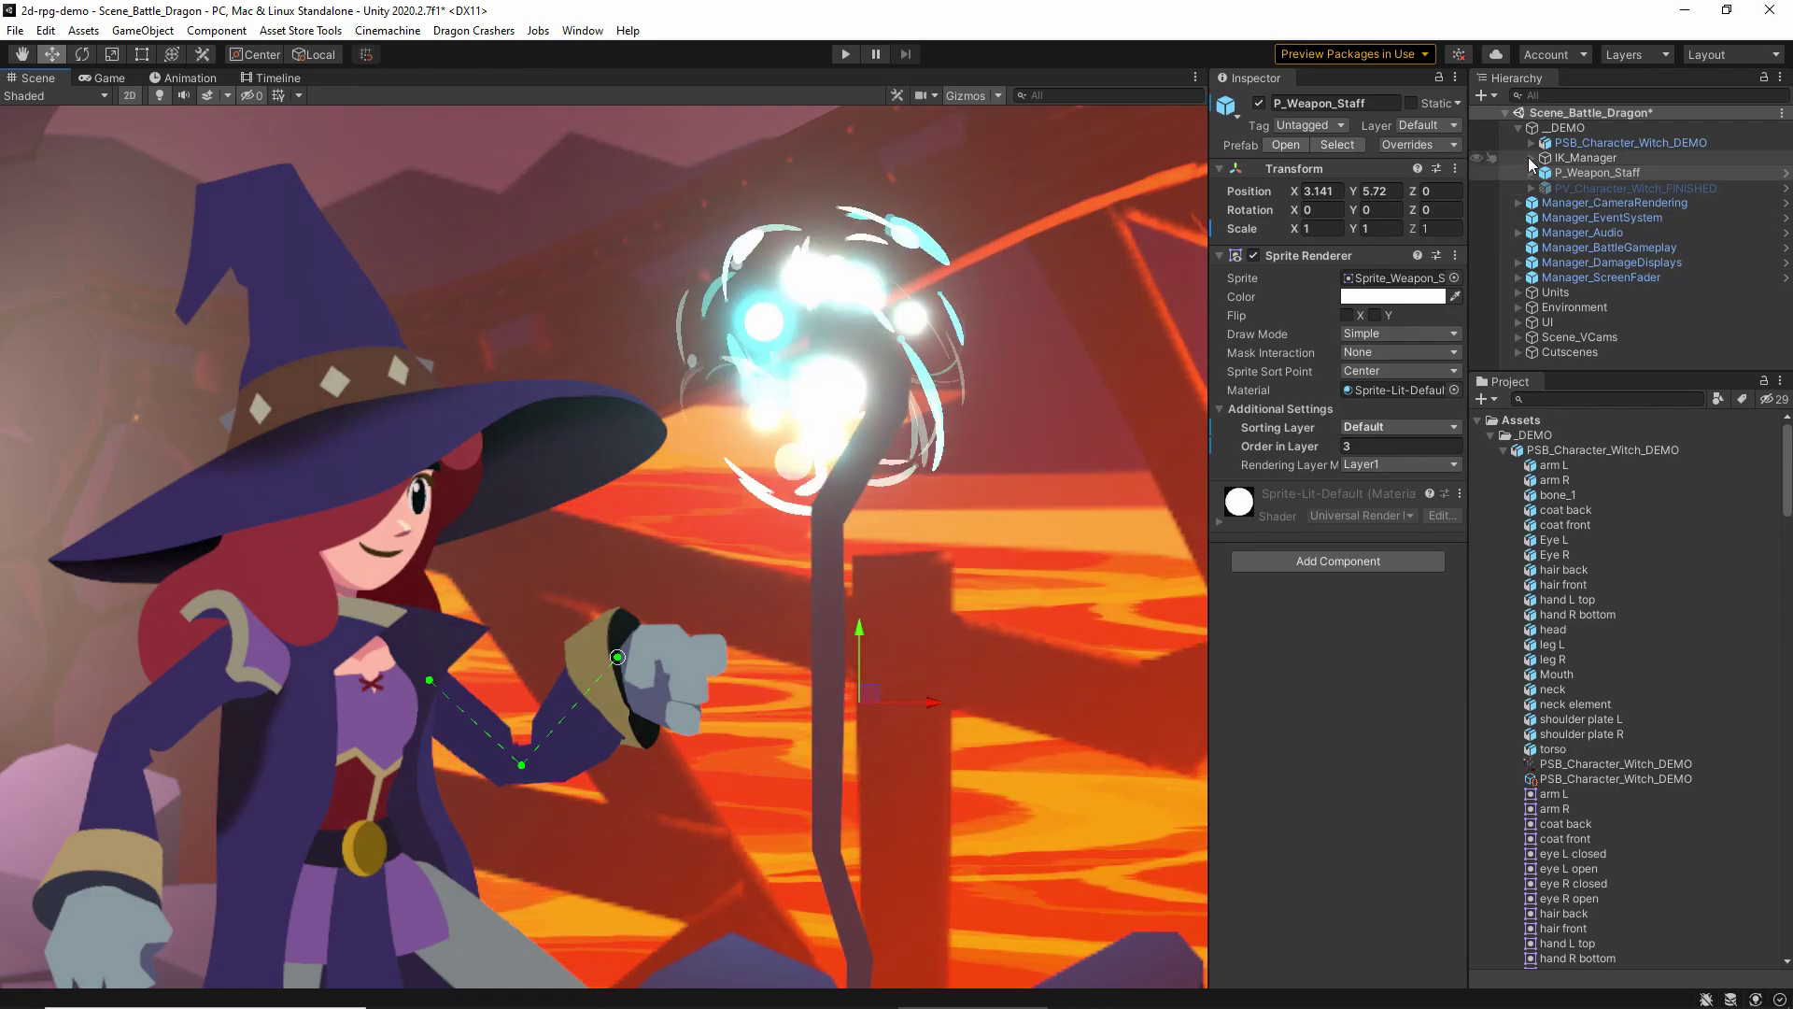
click(1532, 143)
scroll(1600, 331, down, 8)
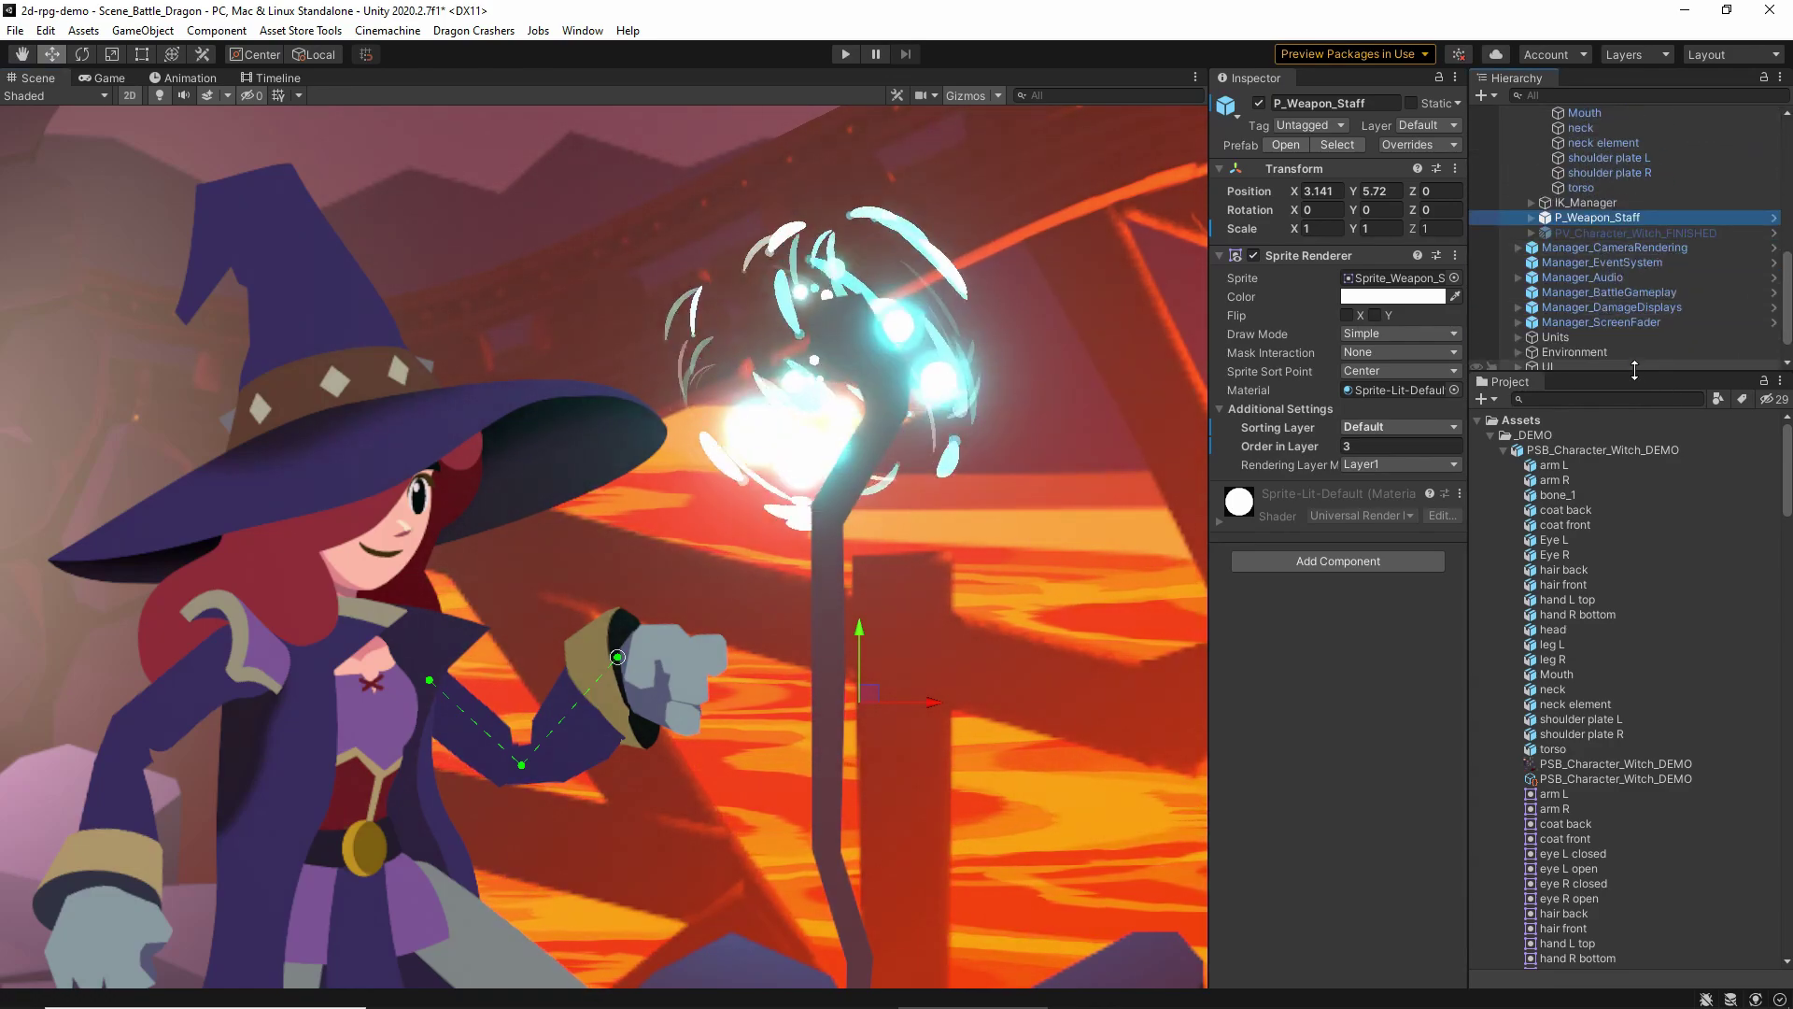
drag(1635, 372, 1644, 673)
drag(1647, 504, 1649, 282)
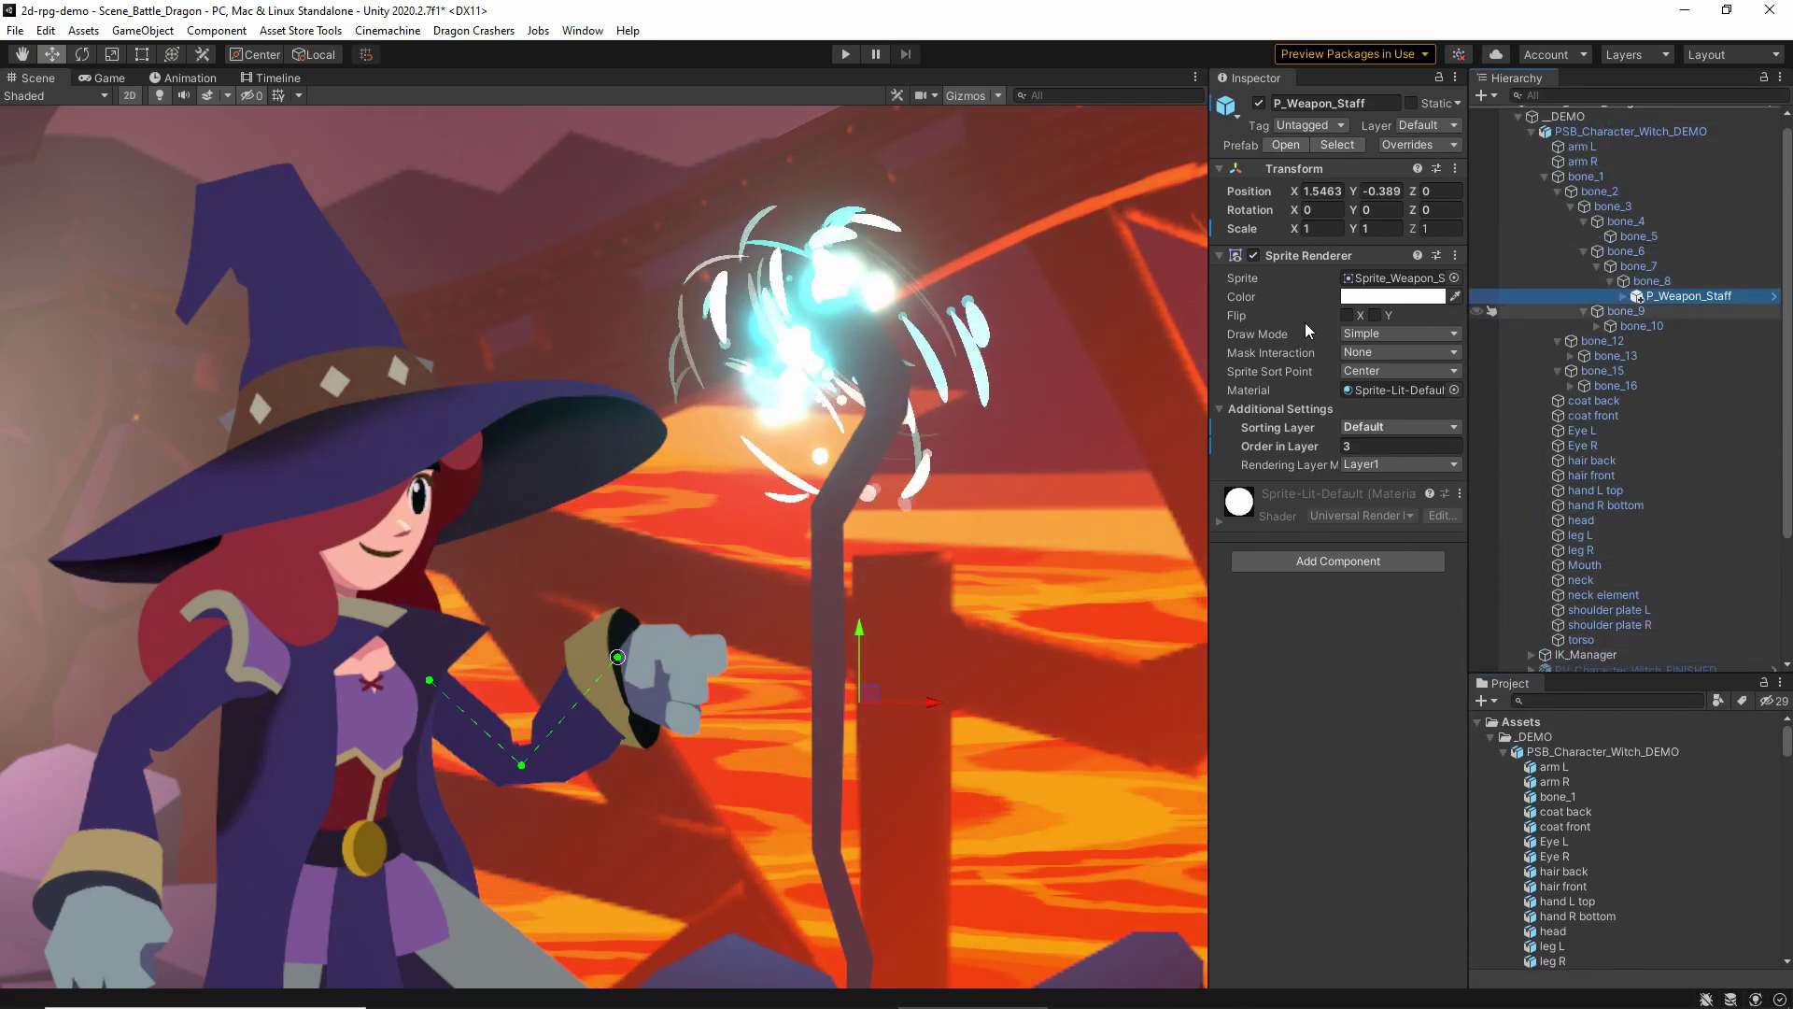
drag(717, 675, 690, 661)
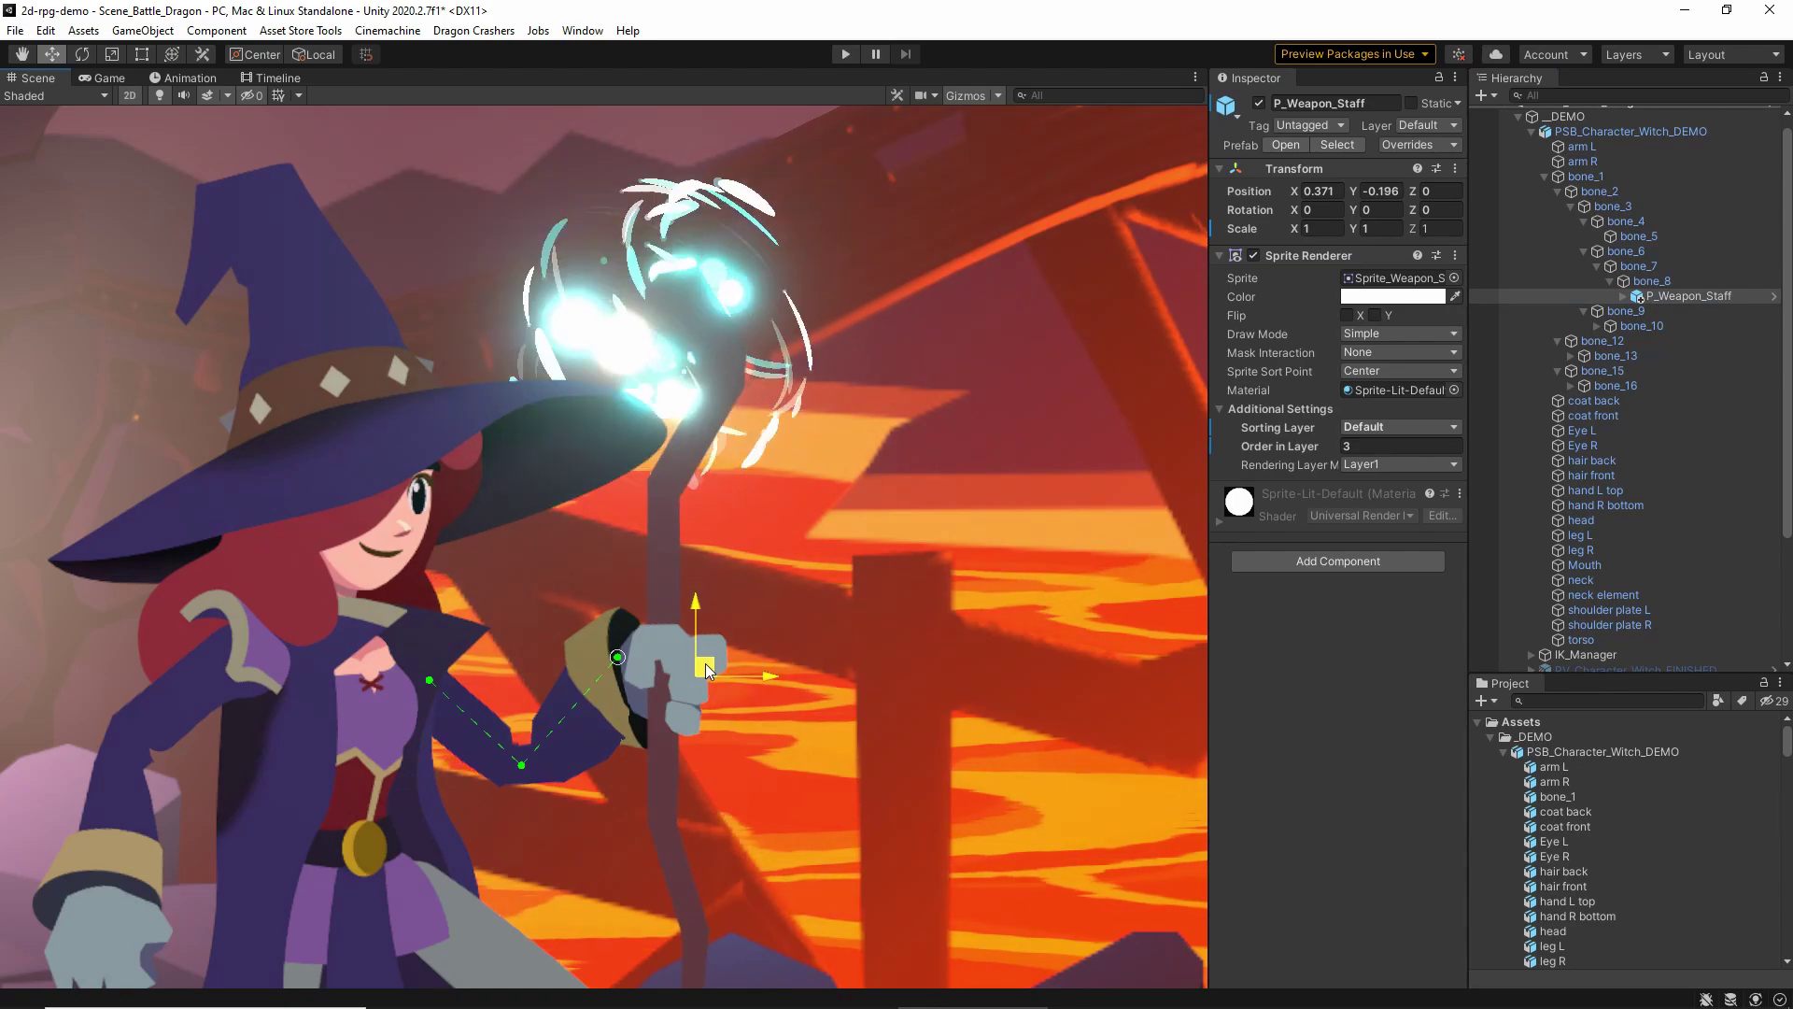
scroll(733, 581, up, 2)
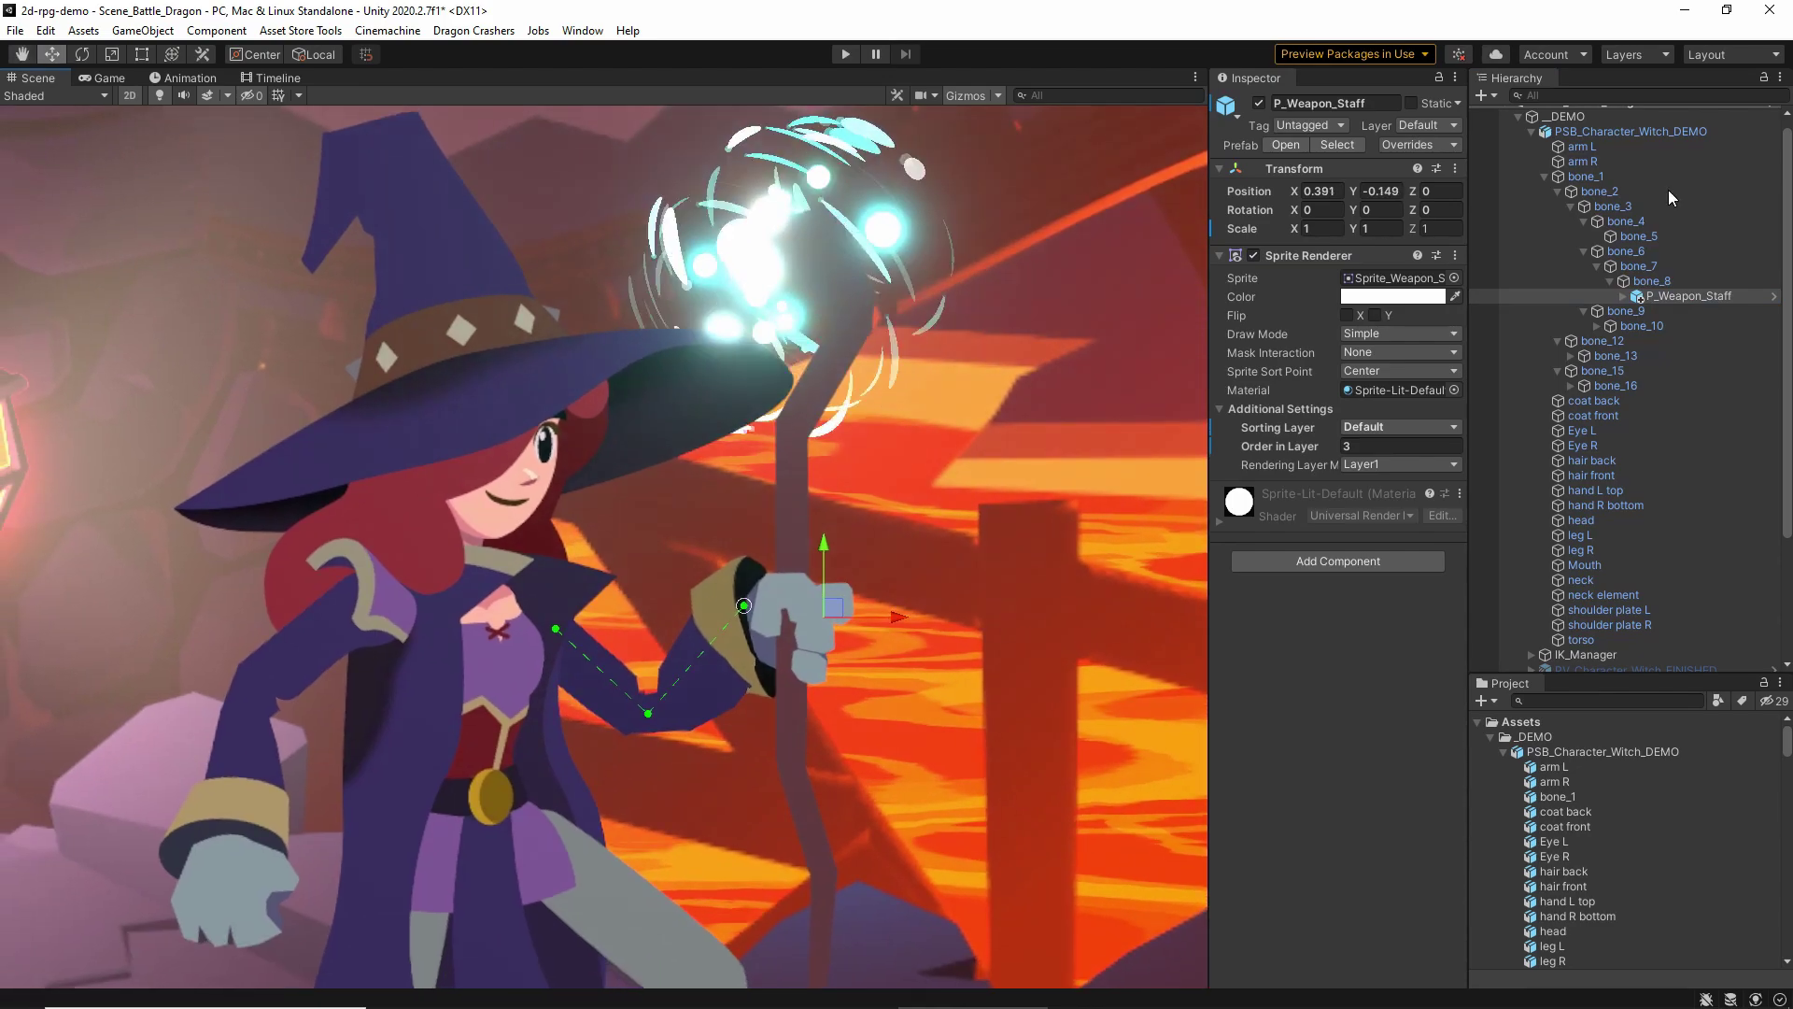
Collapse bone_1, expand IK_Manager, and raise the staff-holding hand with the IK handle
click(1545, 176)
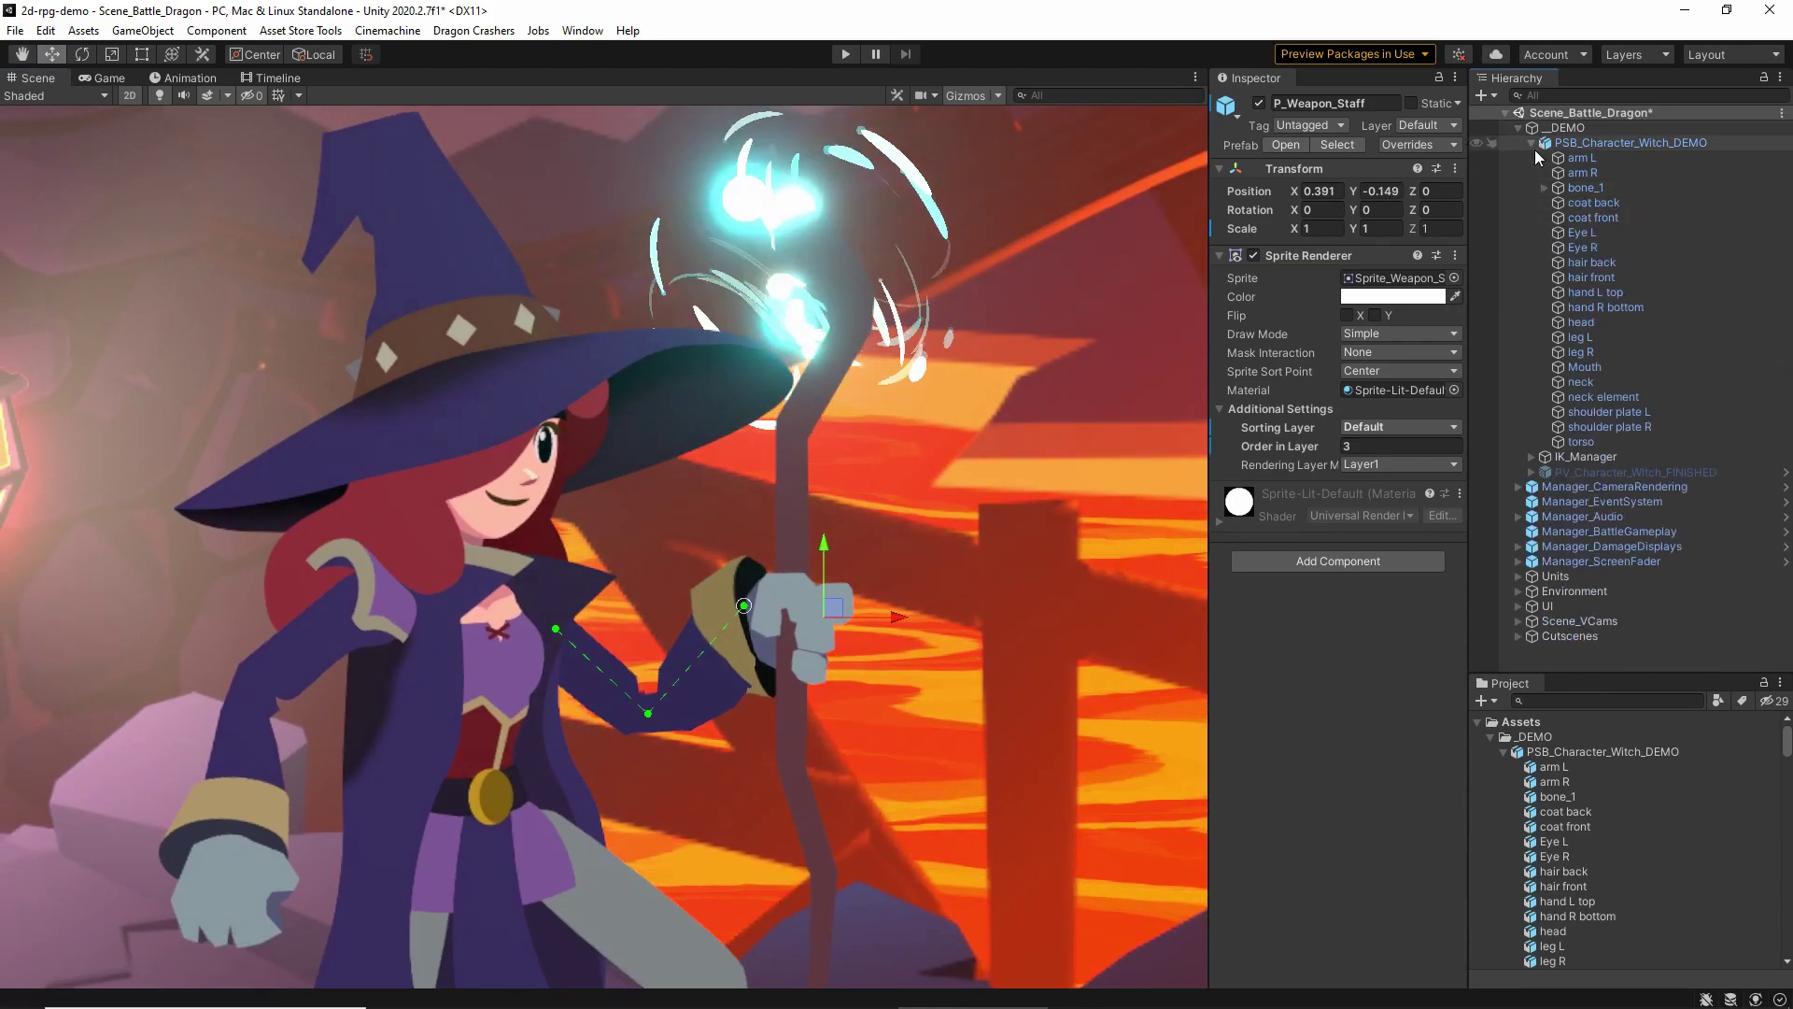
click(1532, 457)
drag(744, 605, 789, 616)
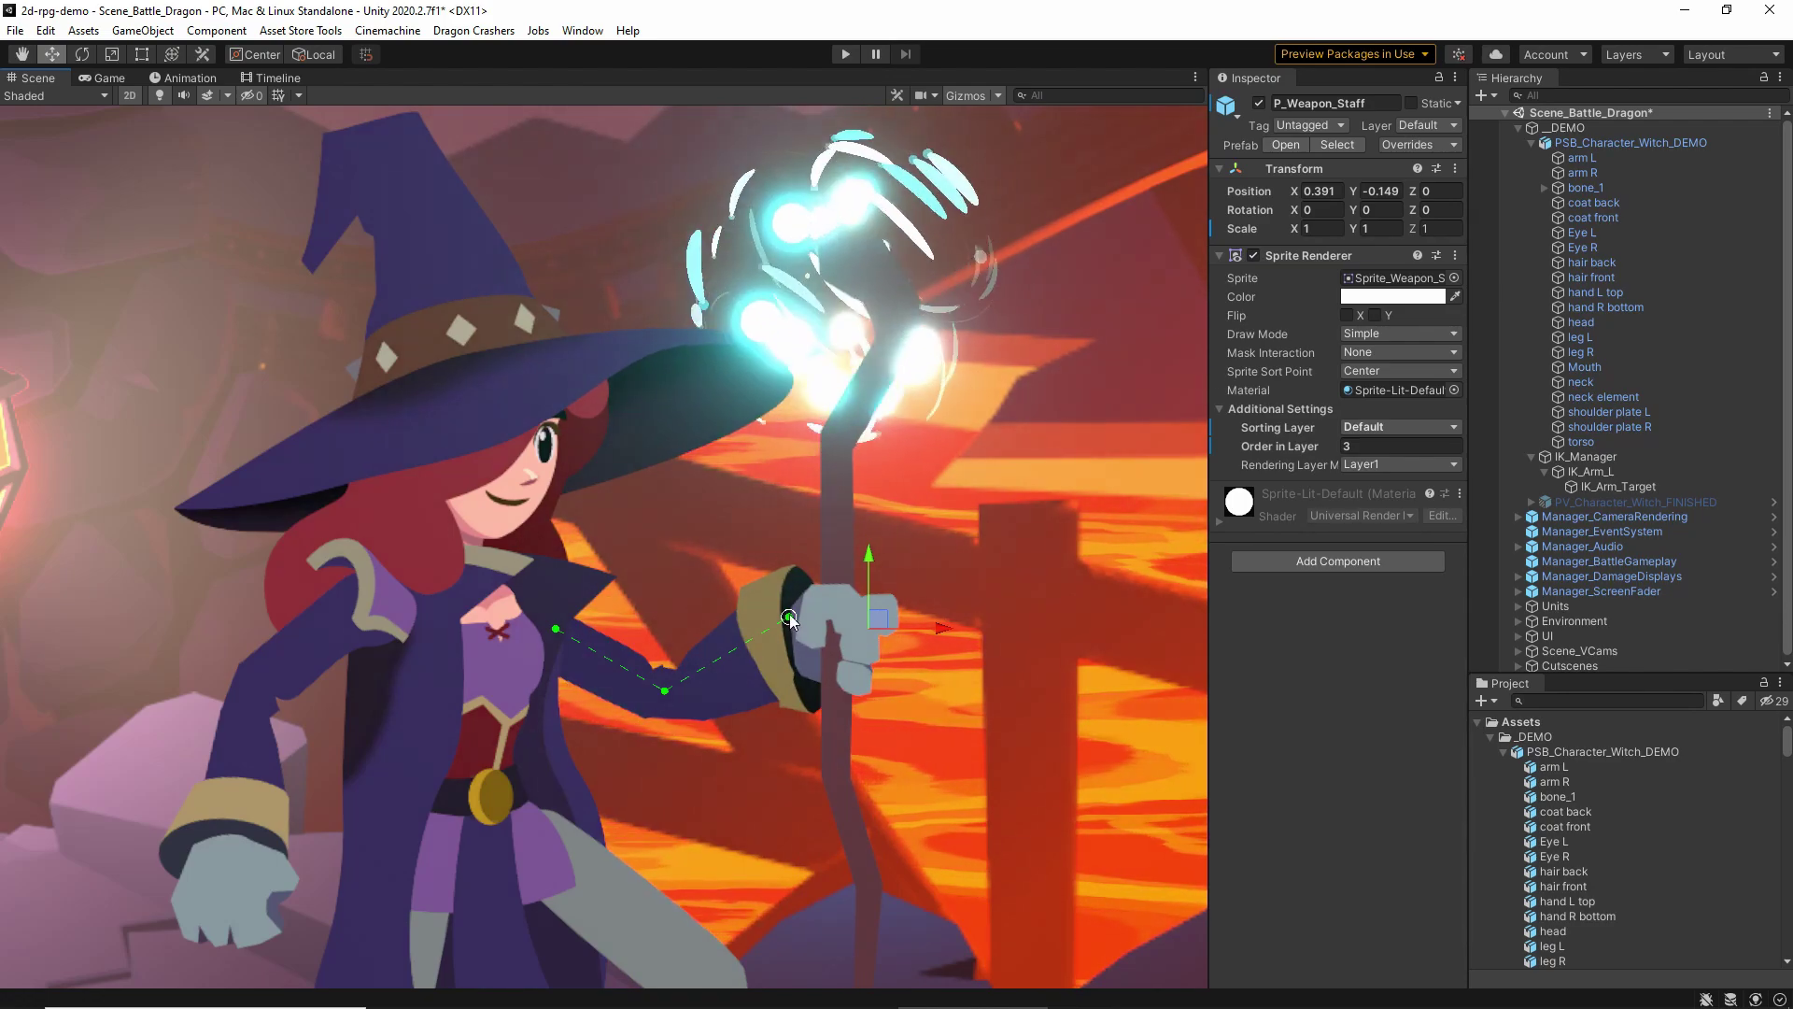
drag(789, 617, 738, 505)
middle_drag(911, 614, 760, 461)
scroll(747, 464, down, 2)
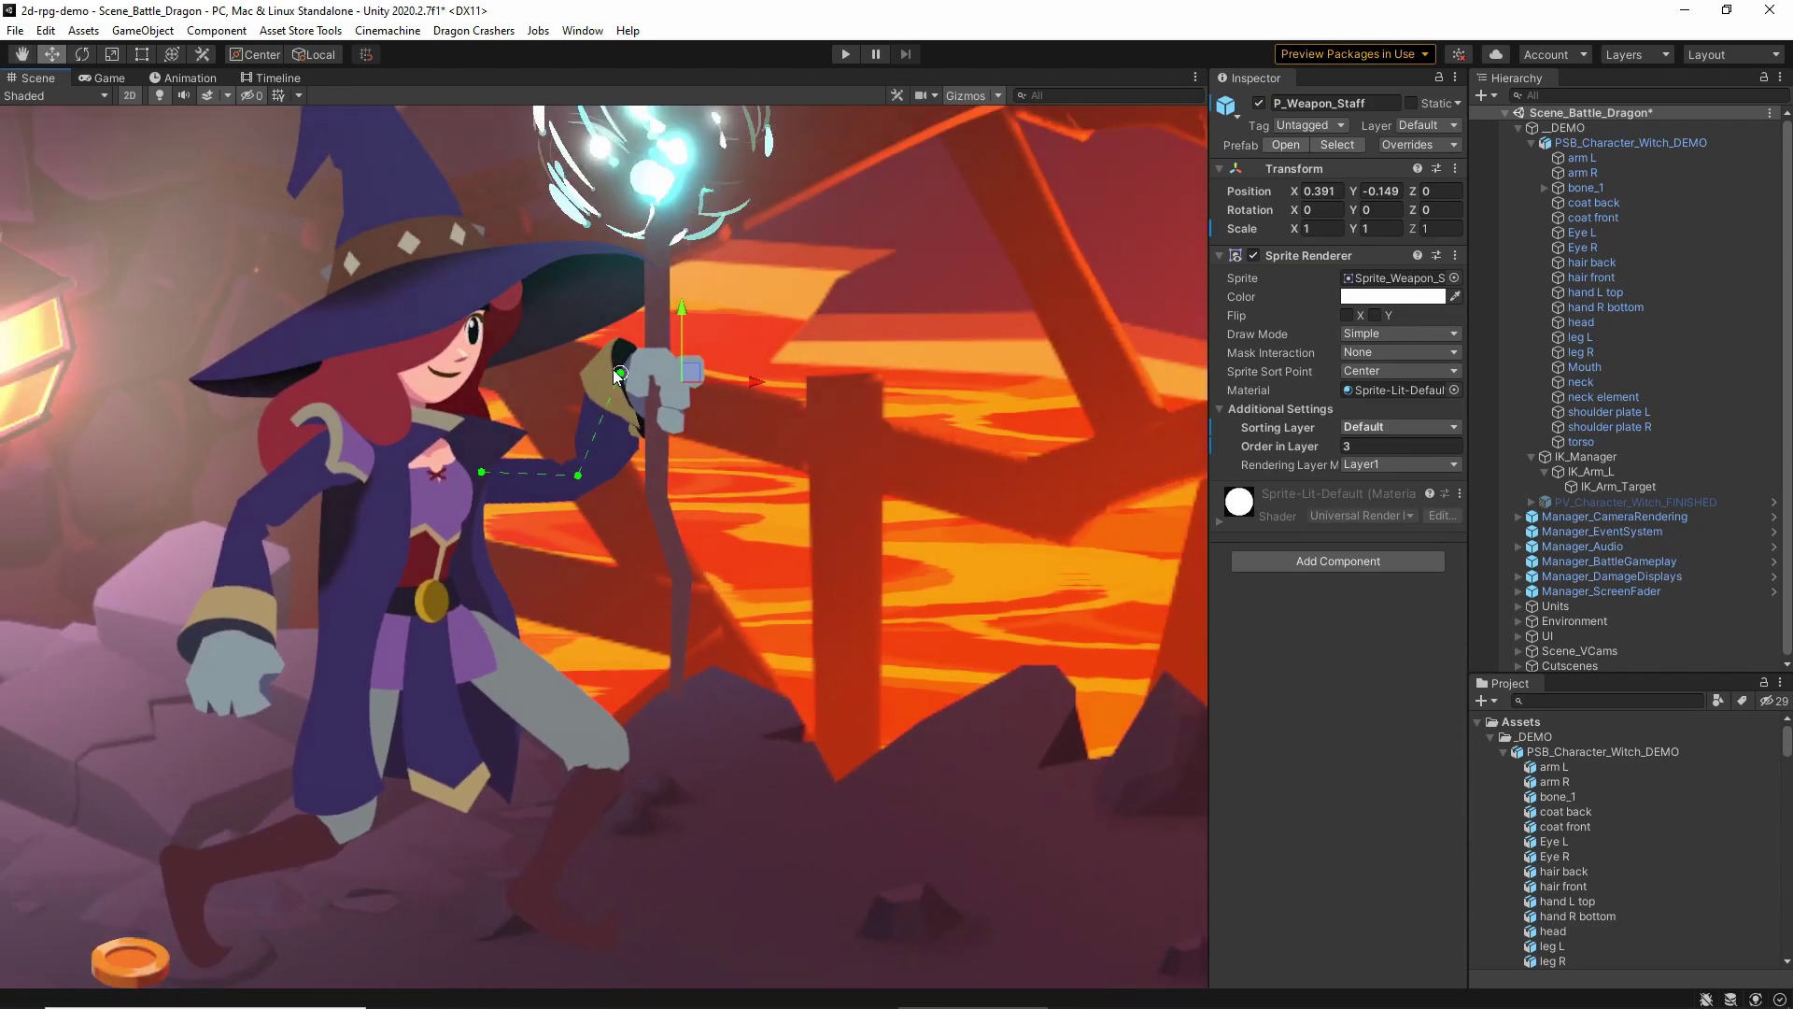
Settle the staff hand near shoulder height with the elbow bent using the IK handle, and expand the bone_1 hierarchy
drag(619, 375, 628, 454)
middle_drag(628, 455, 894, 564)
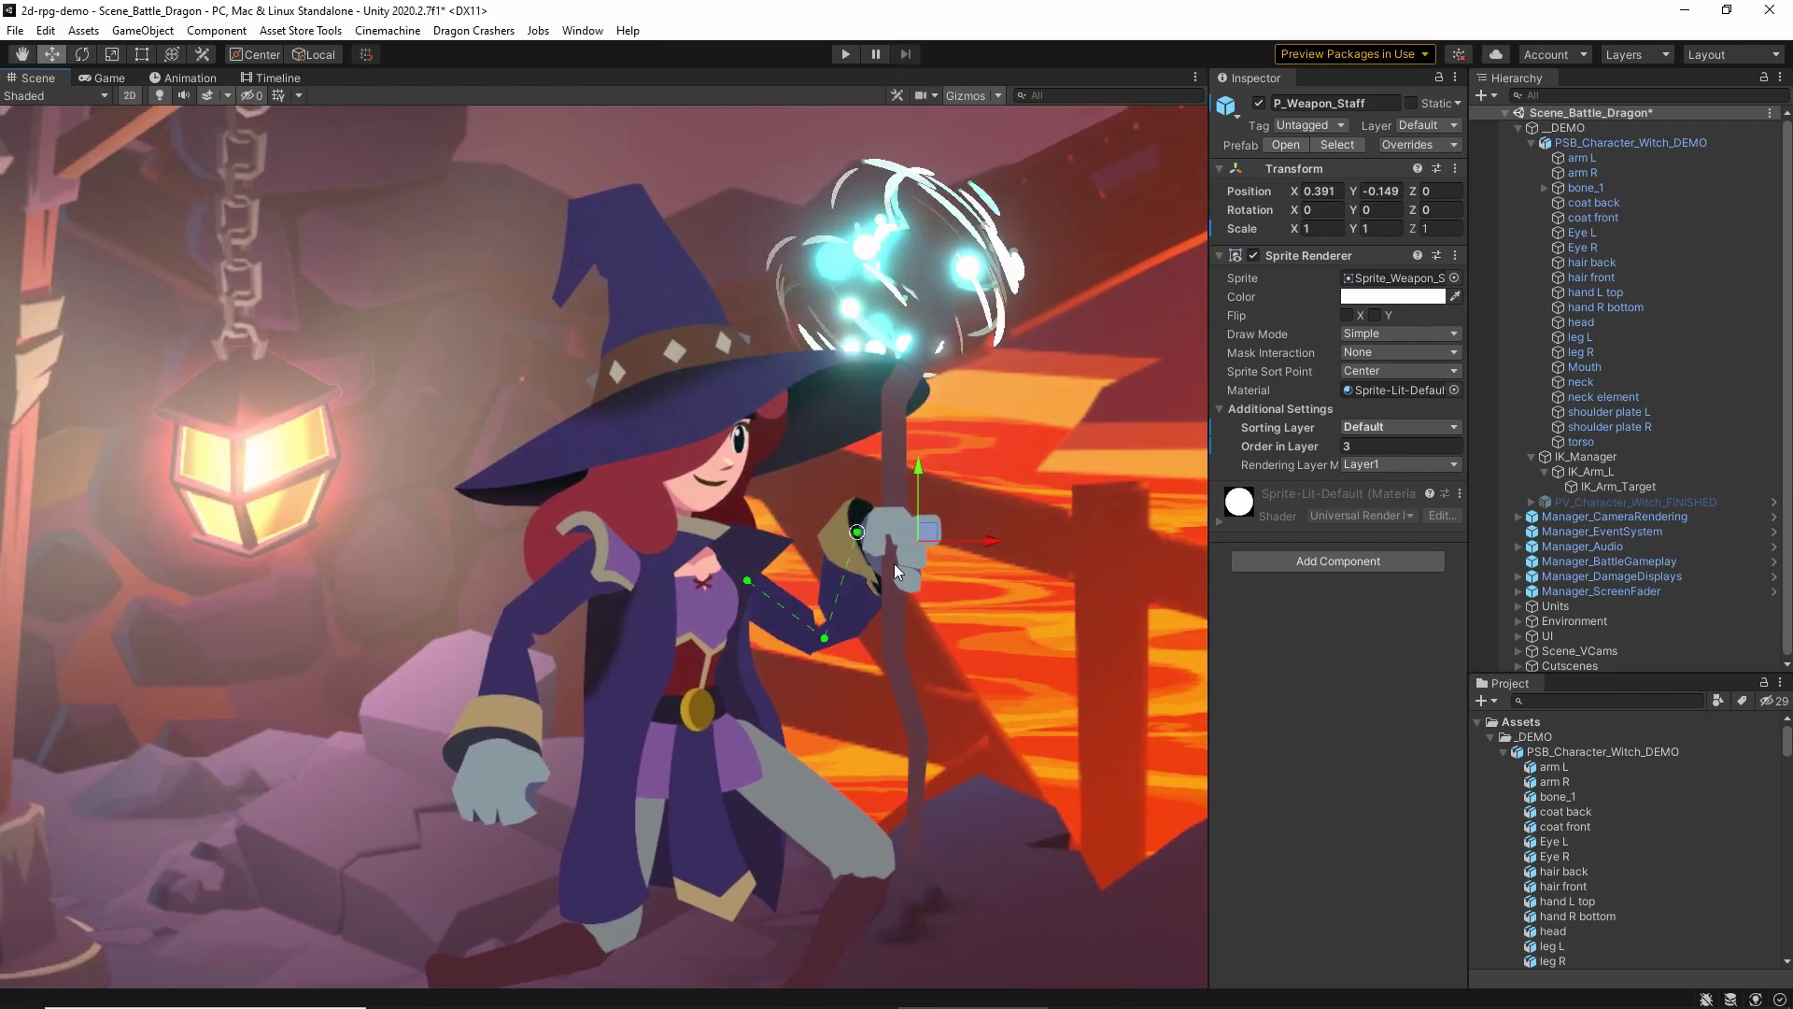
drag(894, 563, 882, 524)
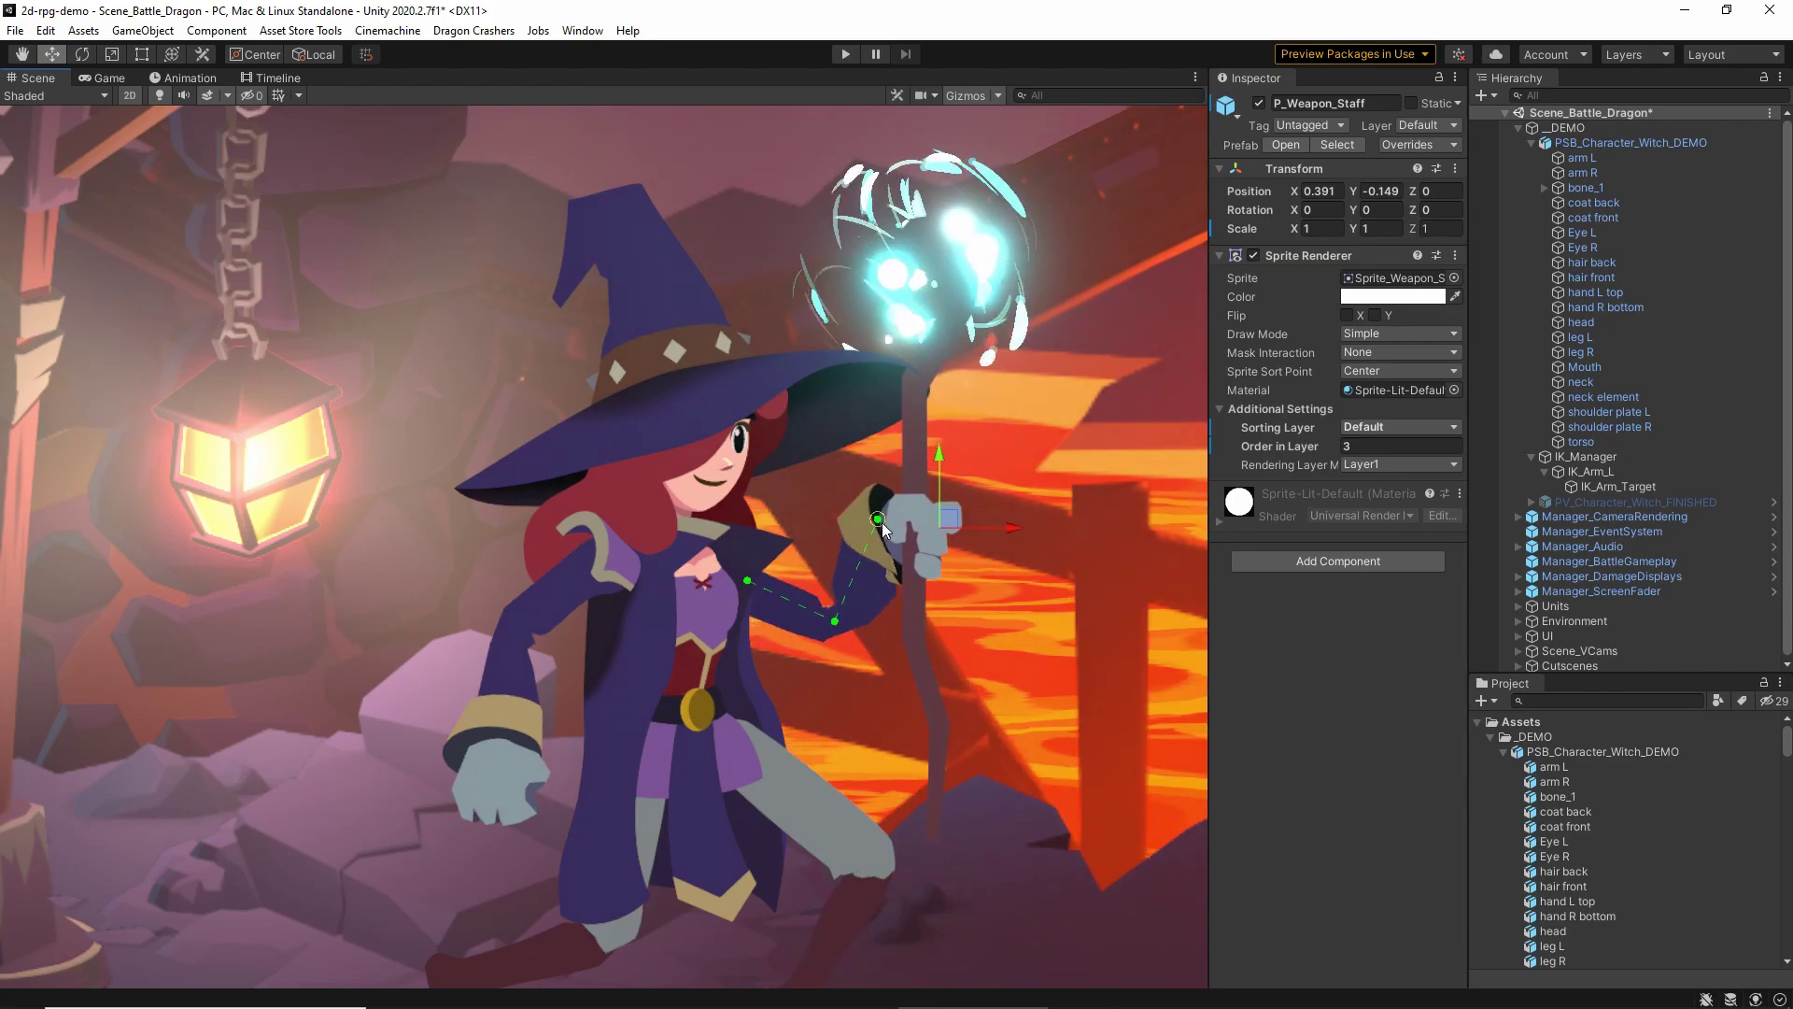
scroll(1014, 486, down, 6)
middle_drag(1016, 547, 973, 497)
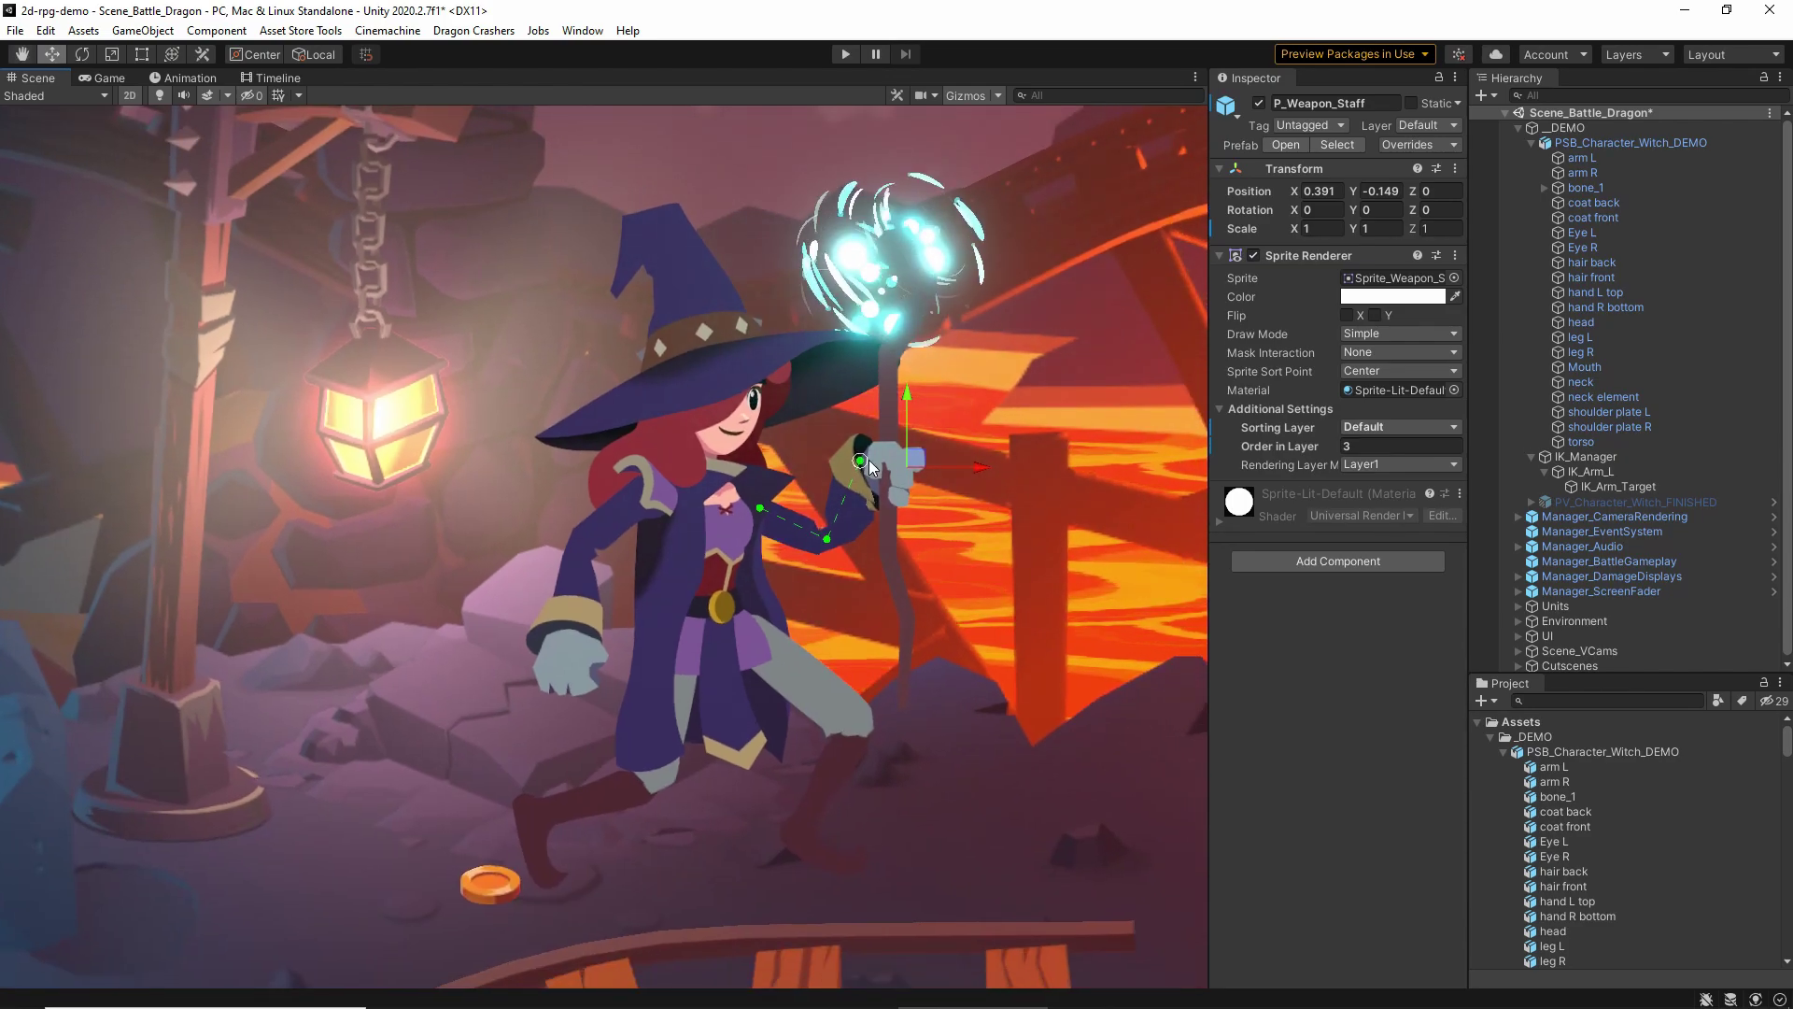
drag(868, 459, 894, 488)
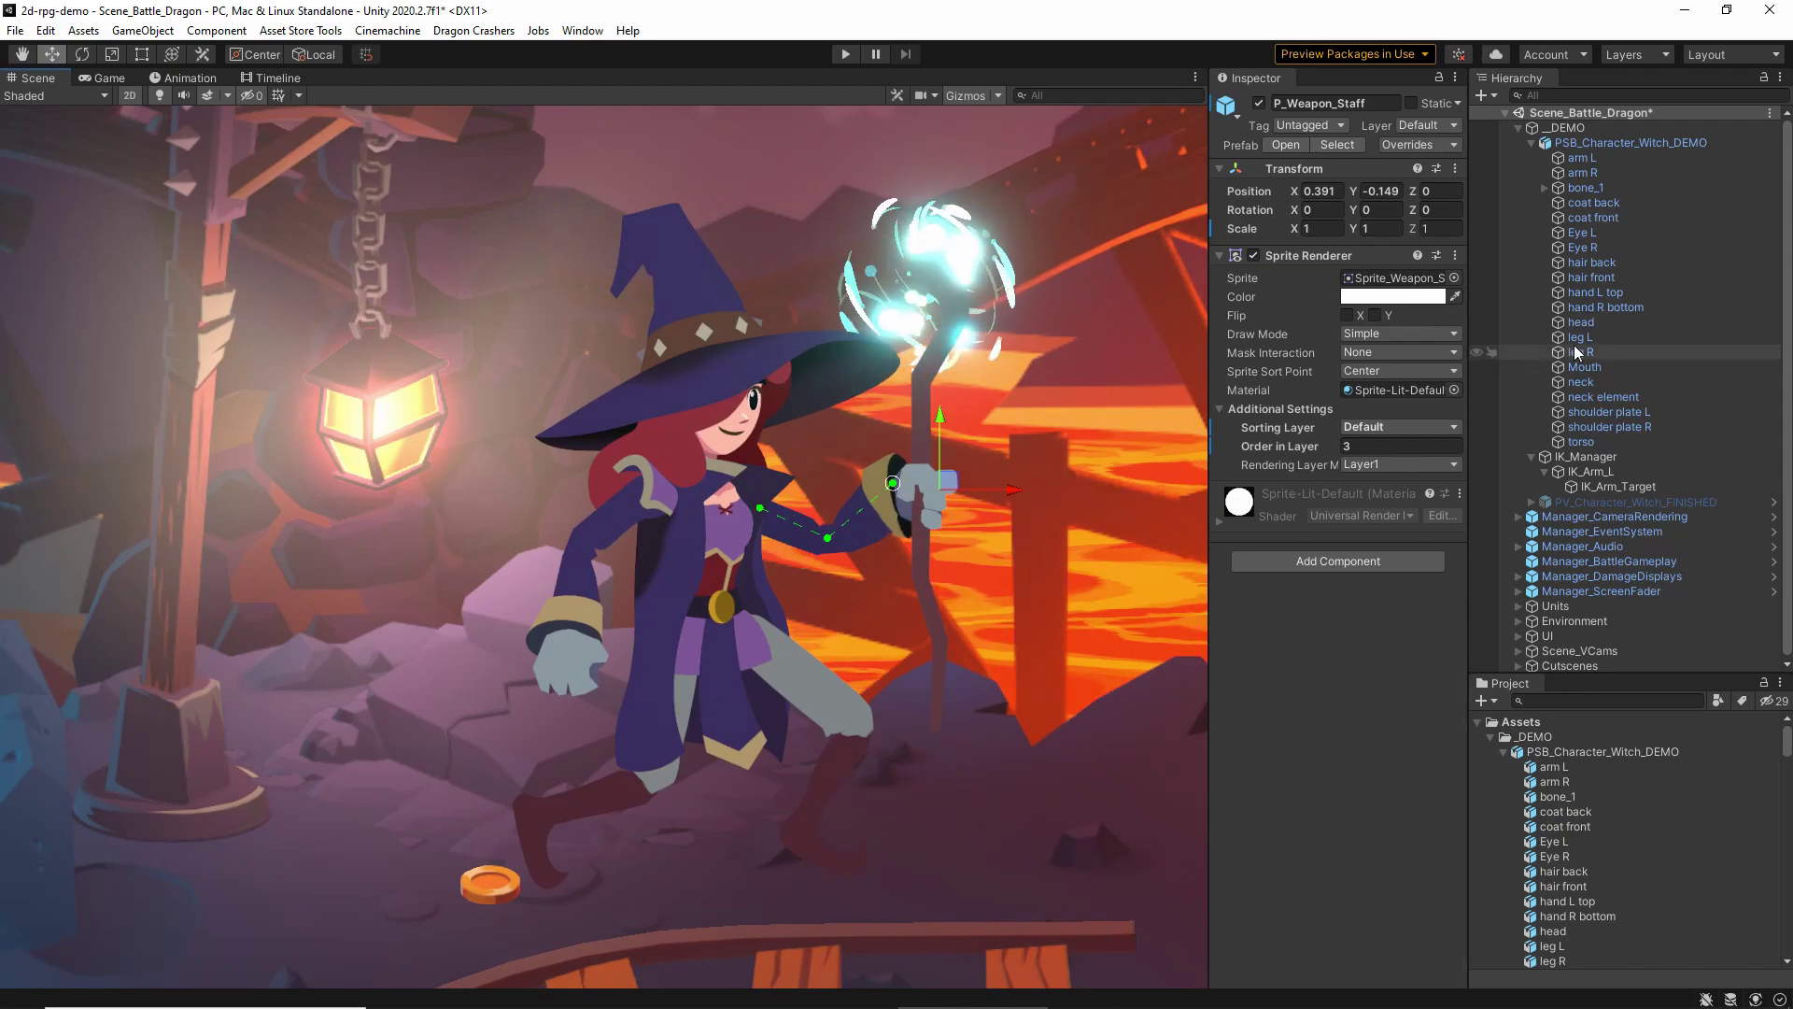
click(1545, 188)
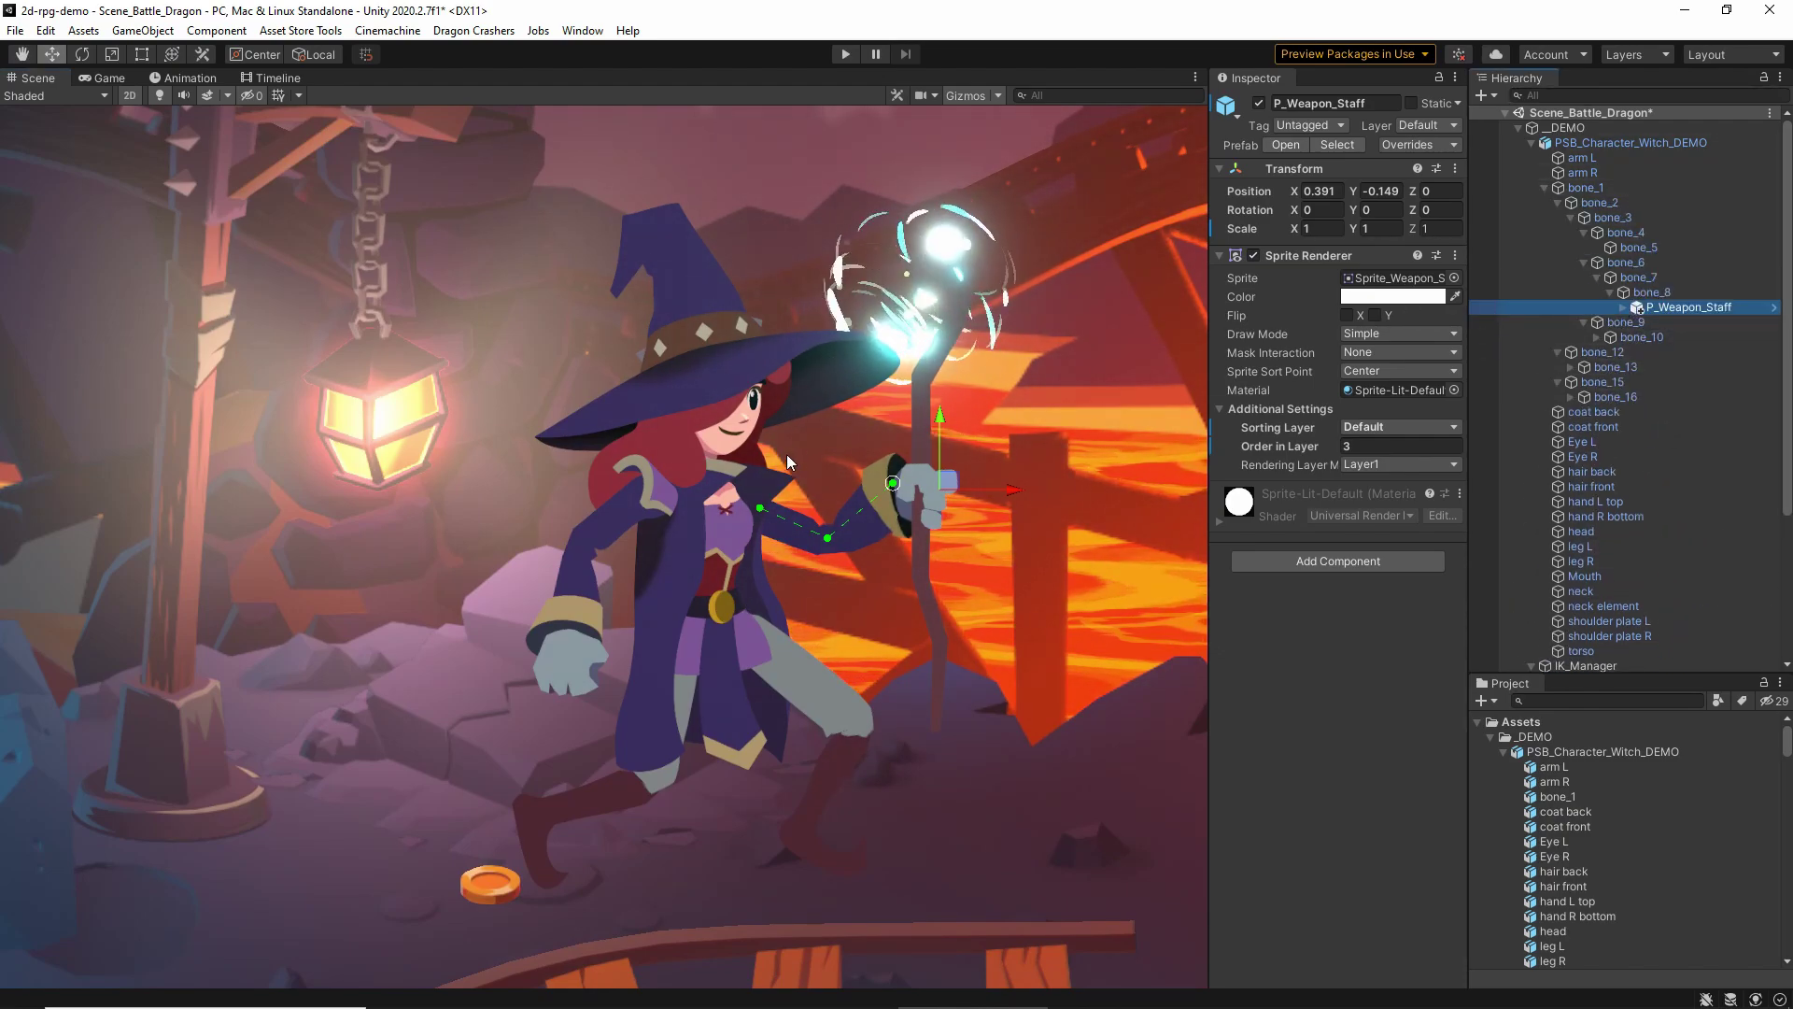
scroll(790, 528, up, 3)
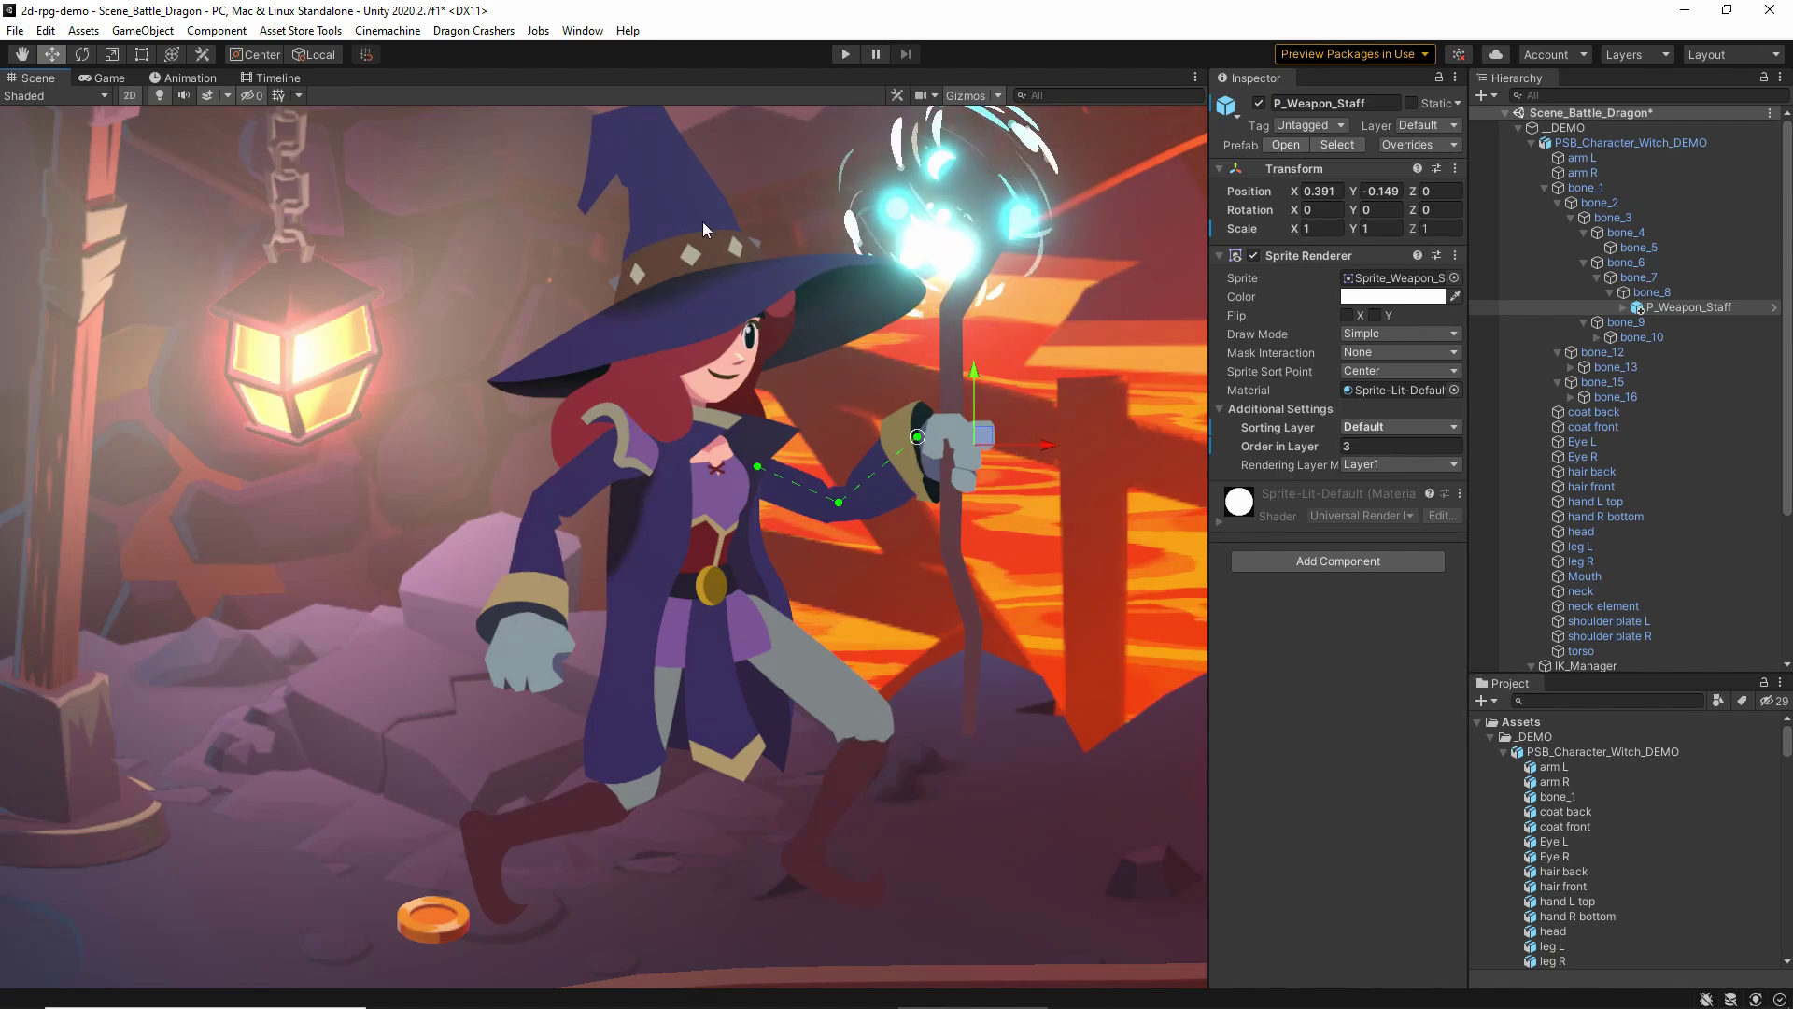
Switch the scene lighting off to examine the unlit sprites around the witch and lantern post, and switch it back on
middle_drag(478, 551, 673, 564)
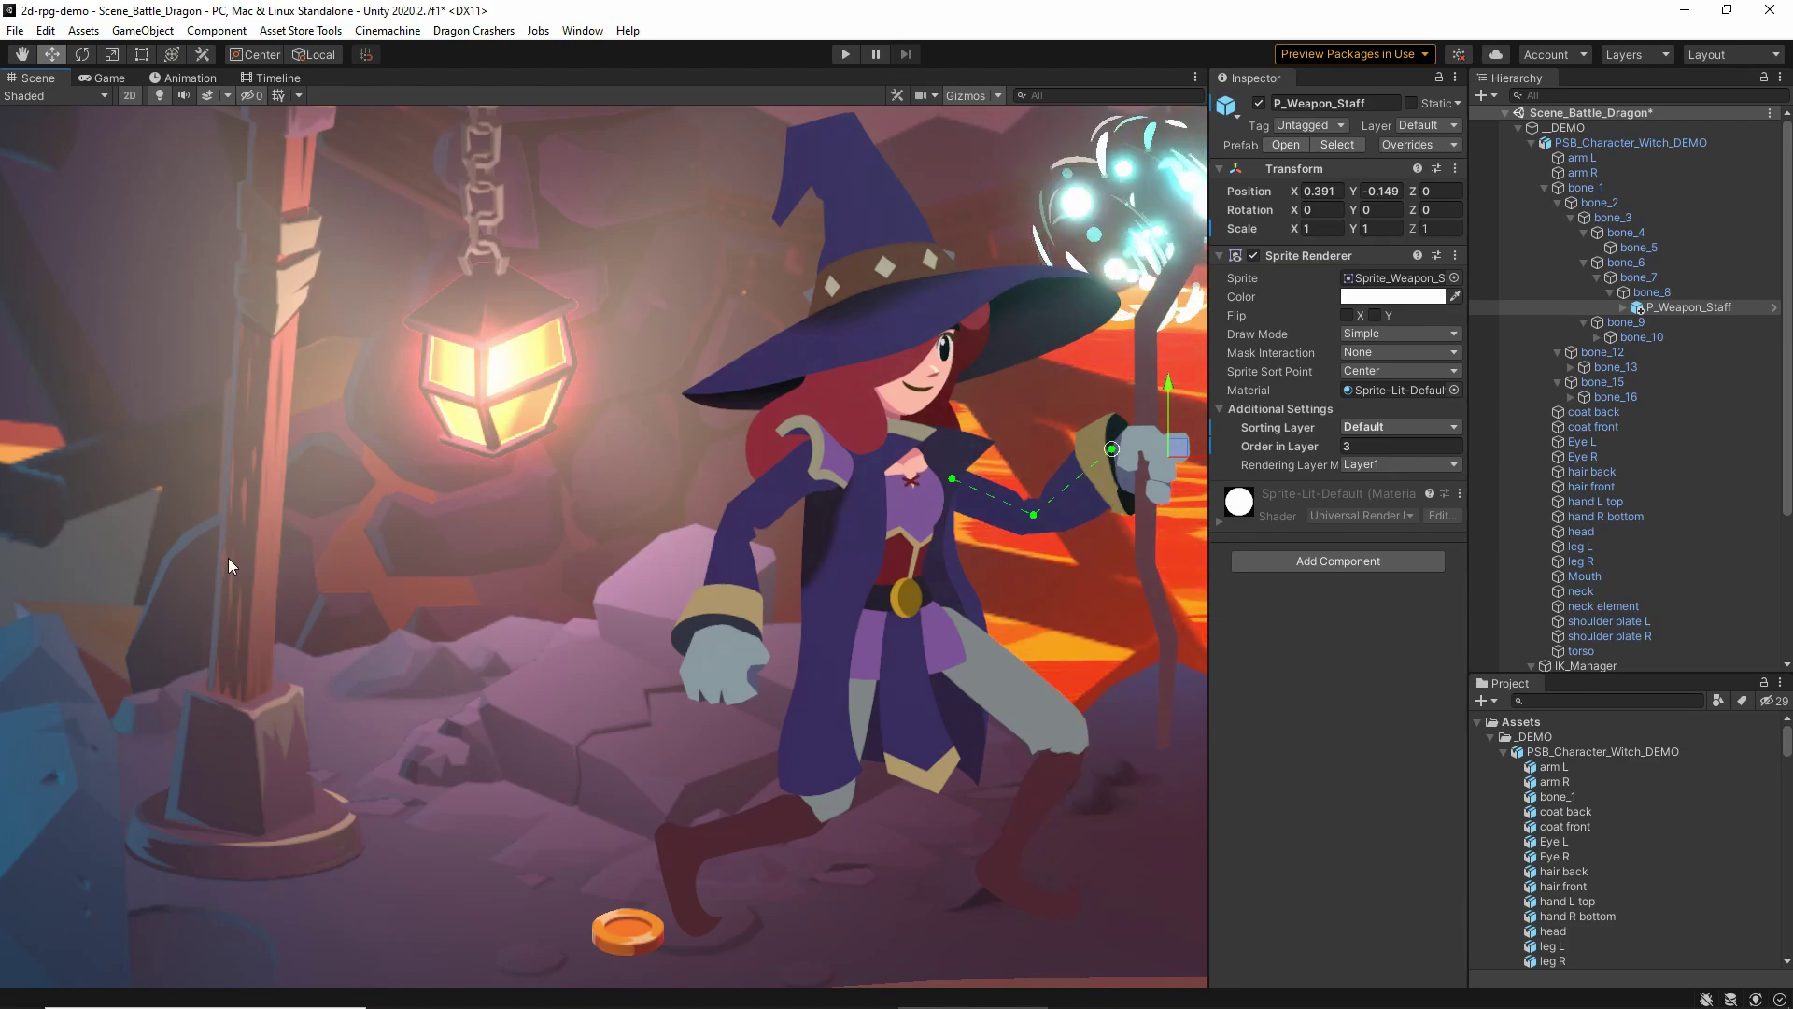
scroll(592, 601, up, 5)
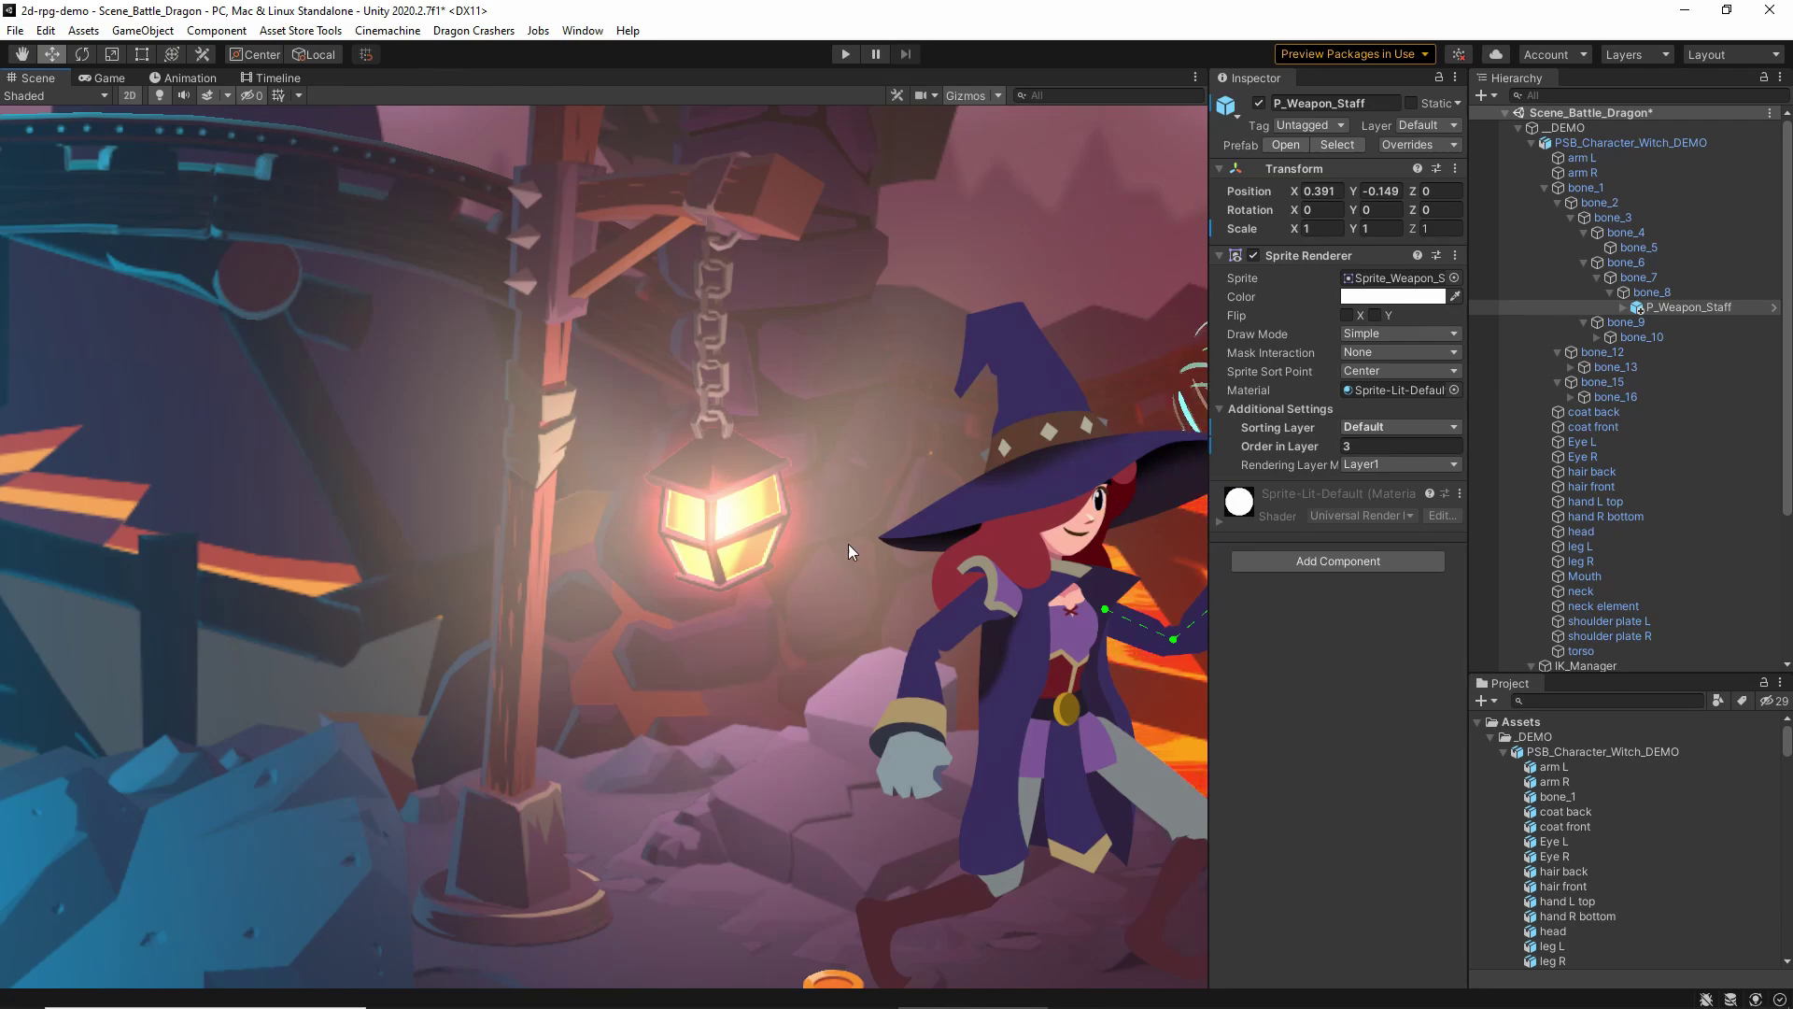
middle_drag(816, 622, 519, 558)
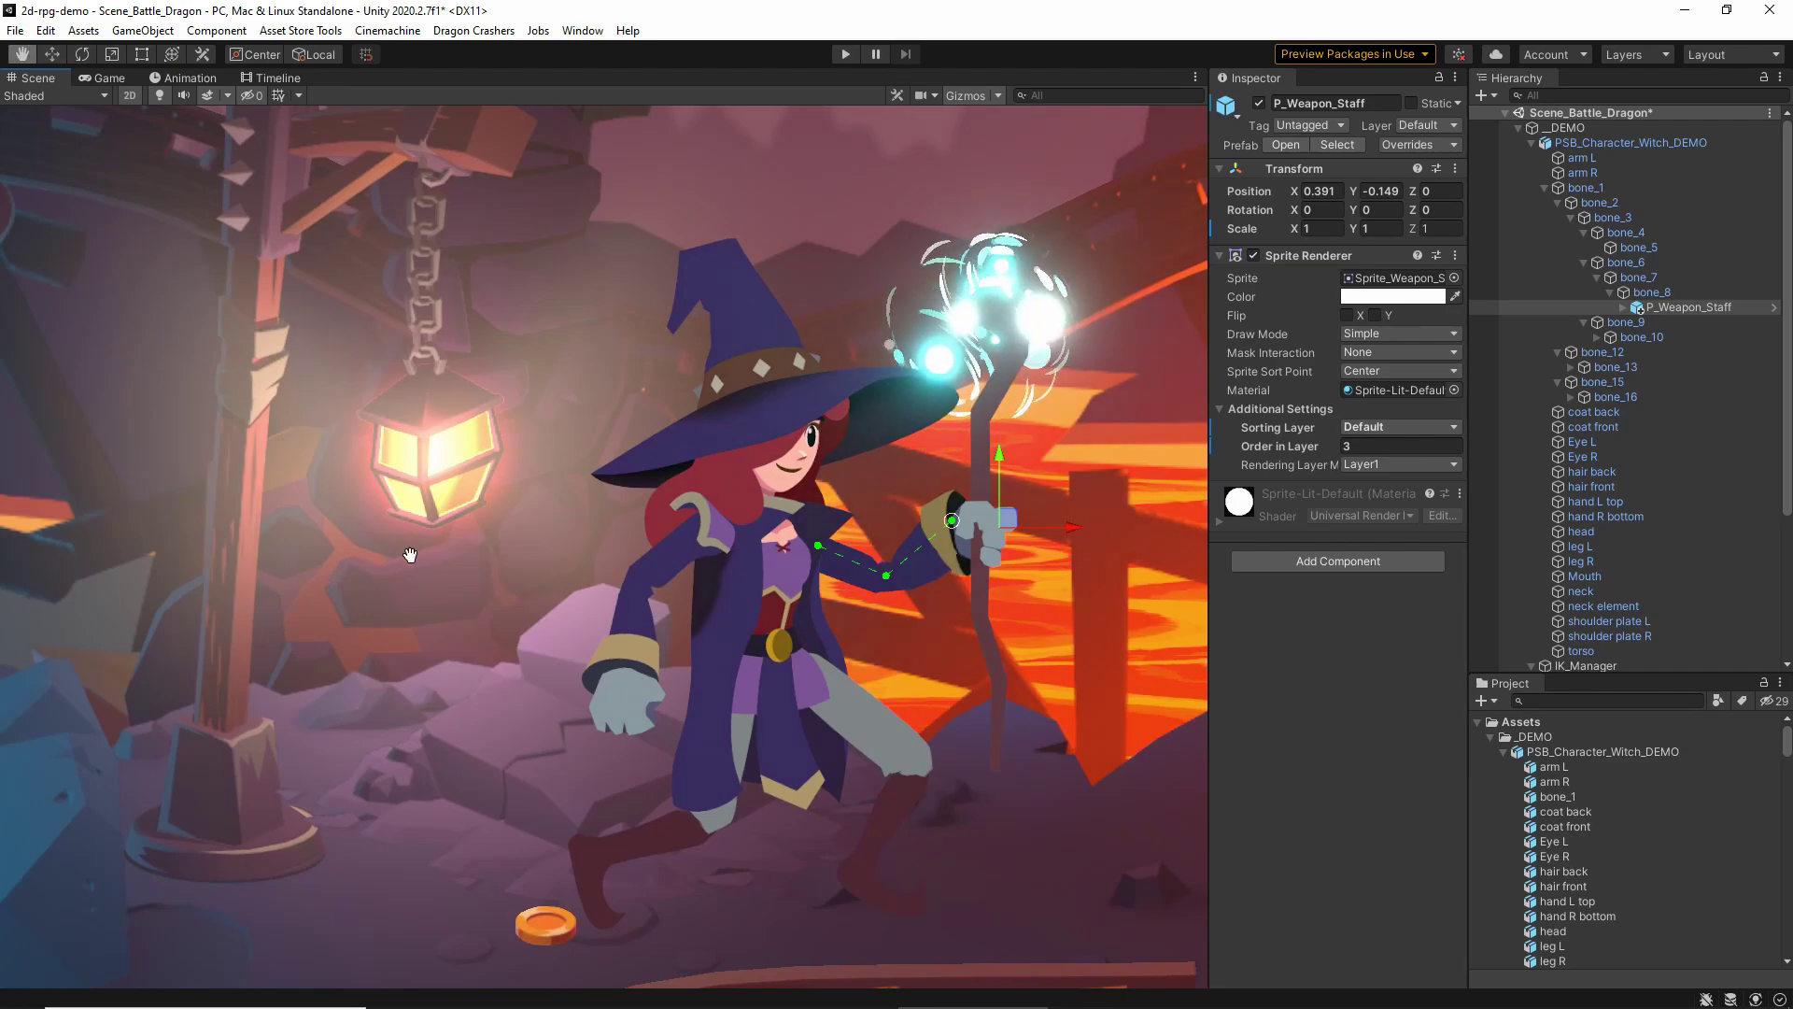
middle_drag(396, 549, 516, 535)
scroll(463, 537, down, 4)
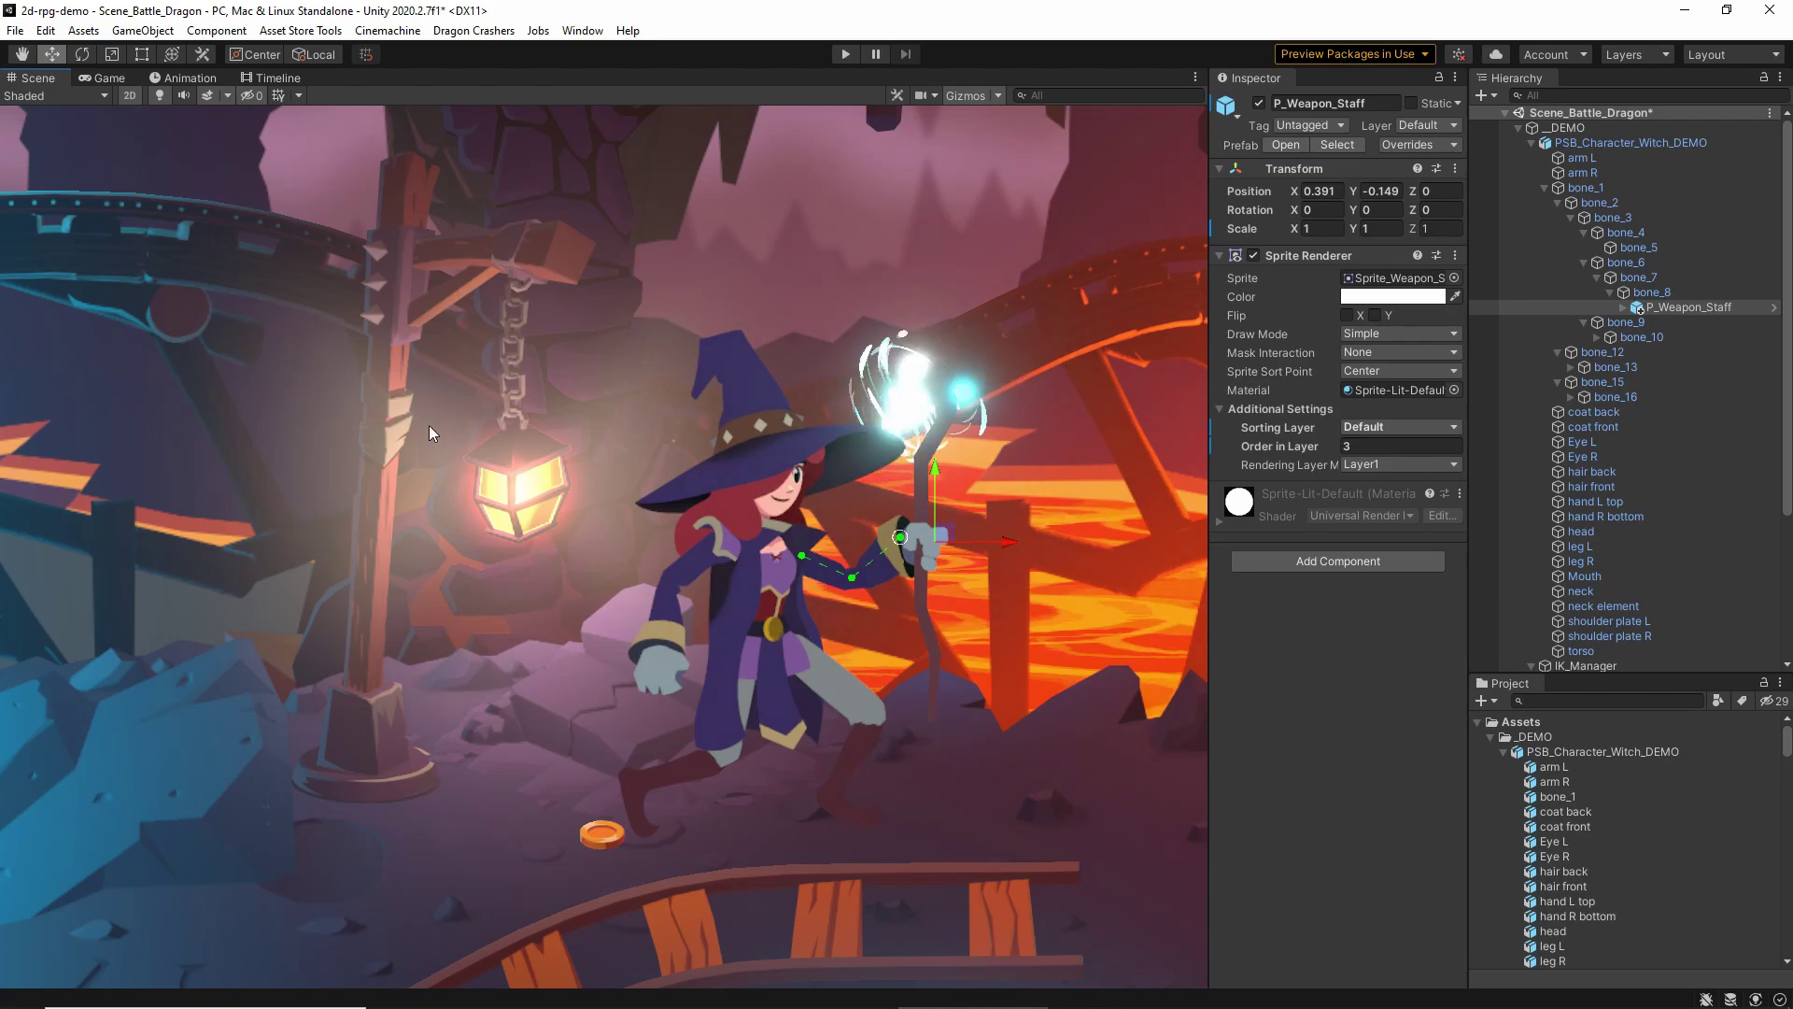
click(161, 97)
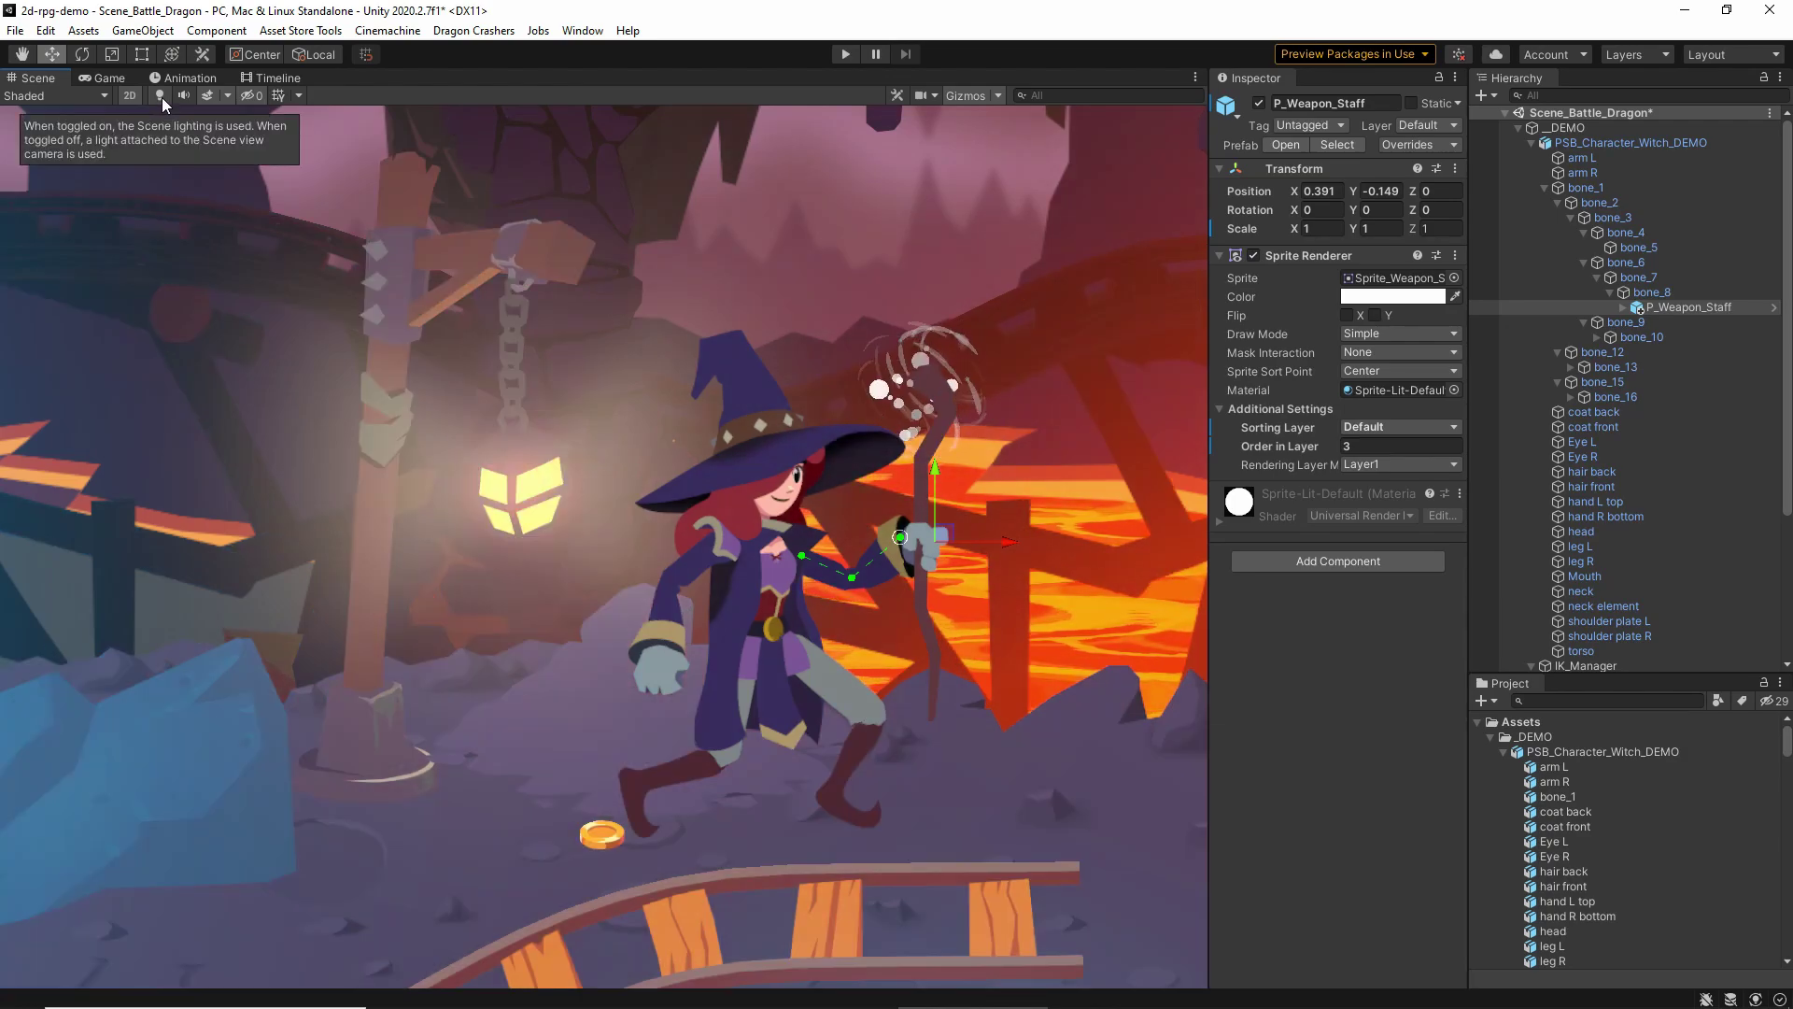
middle_drag(457, 553, 686, 530)
scroll(686, 531, up, 5)
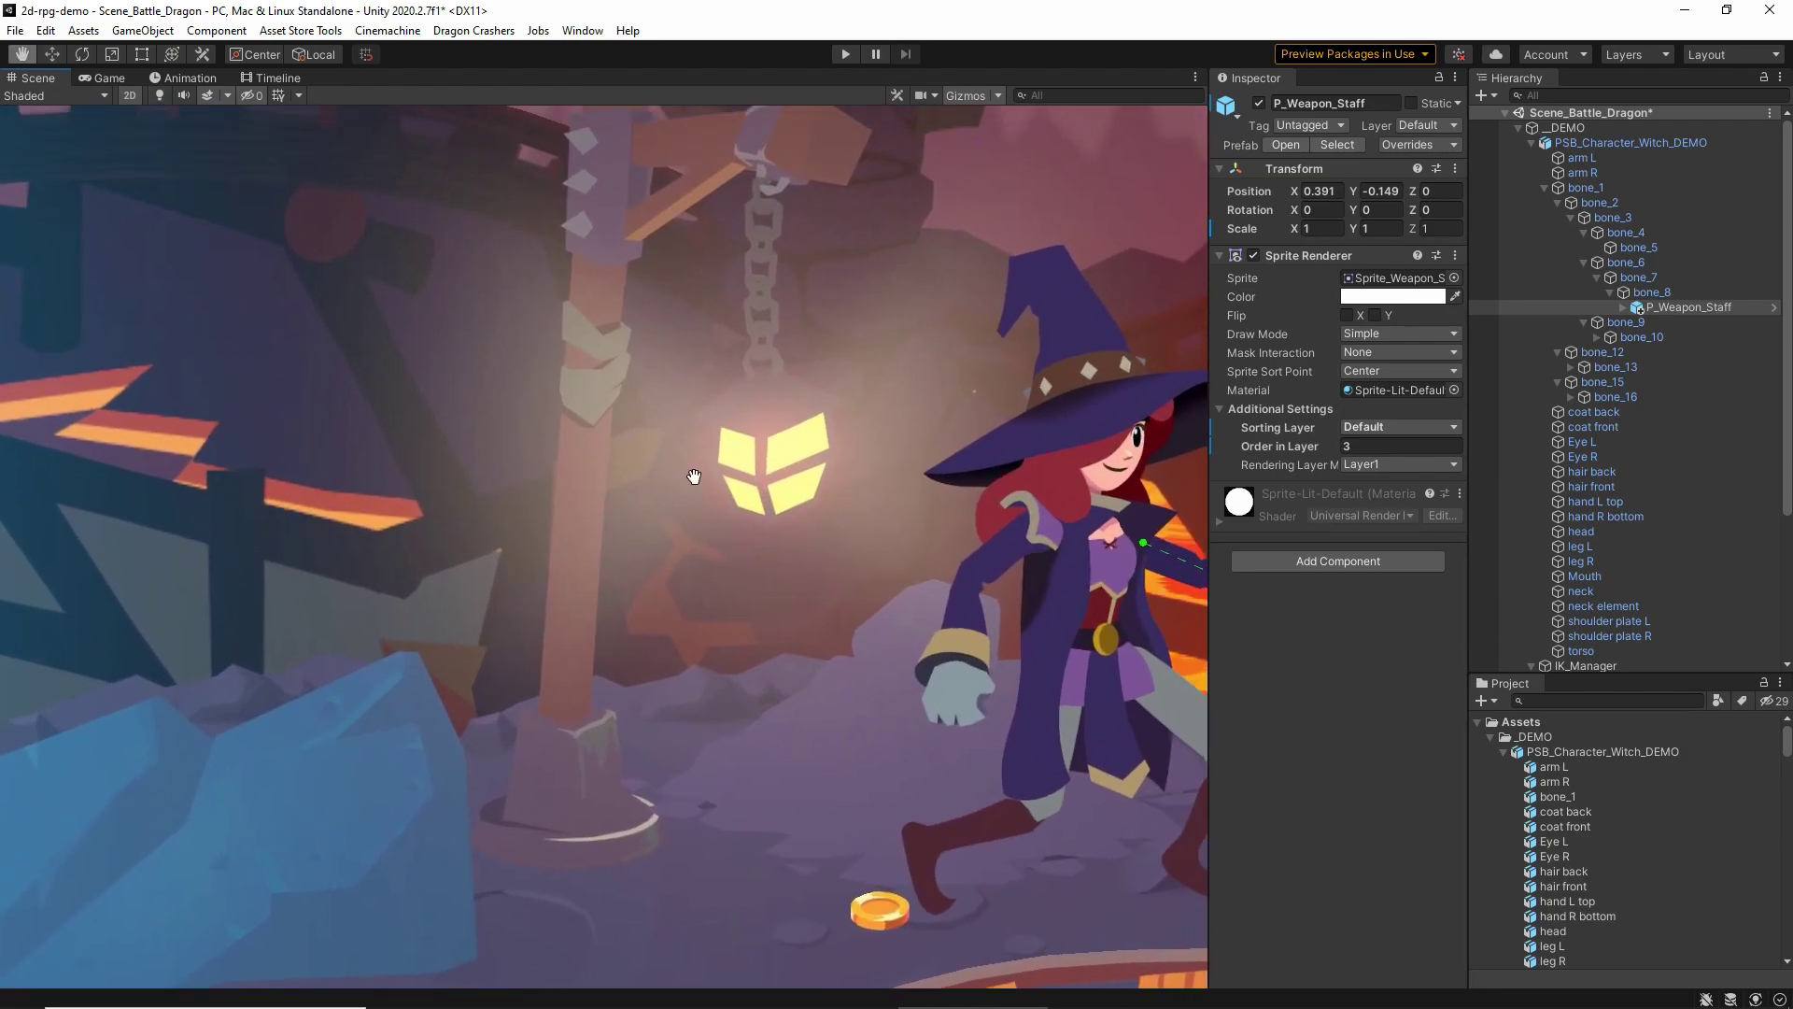
middle_drag(690, 458, 711, 589)
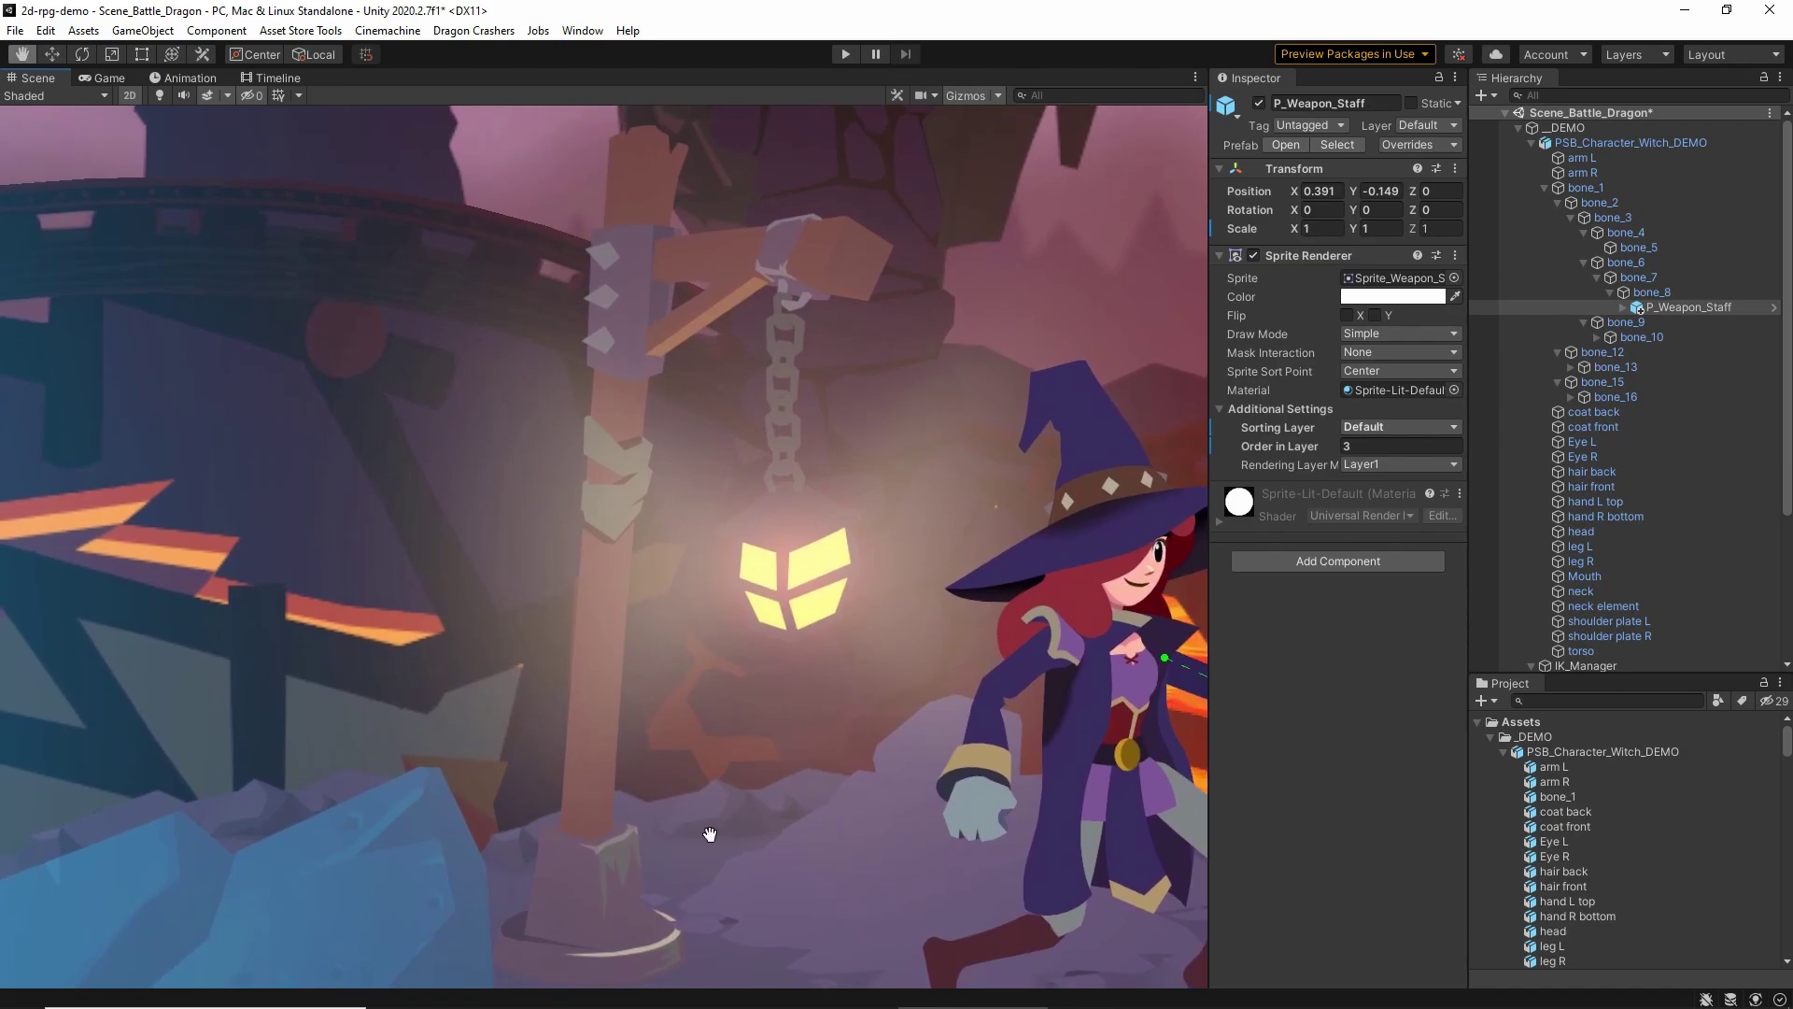
scroll(707, 813, down, 2)
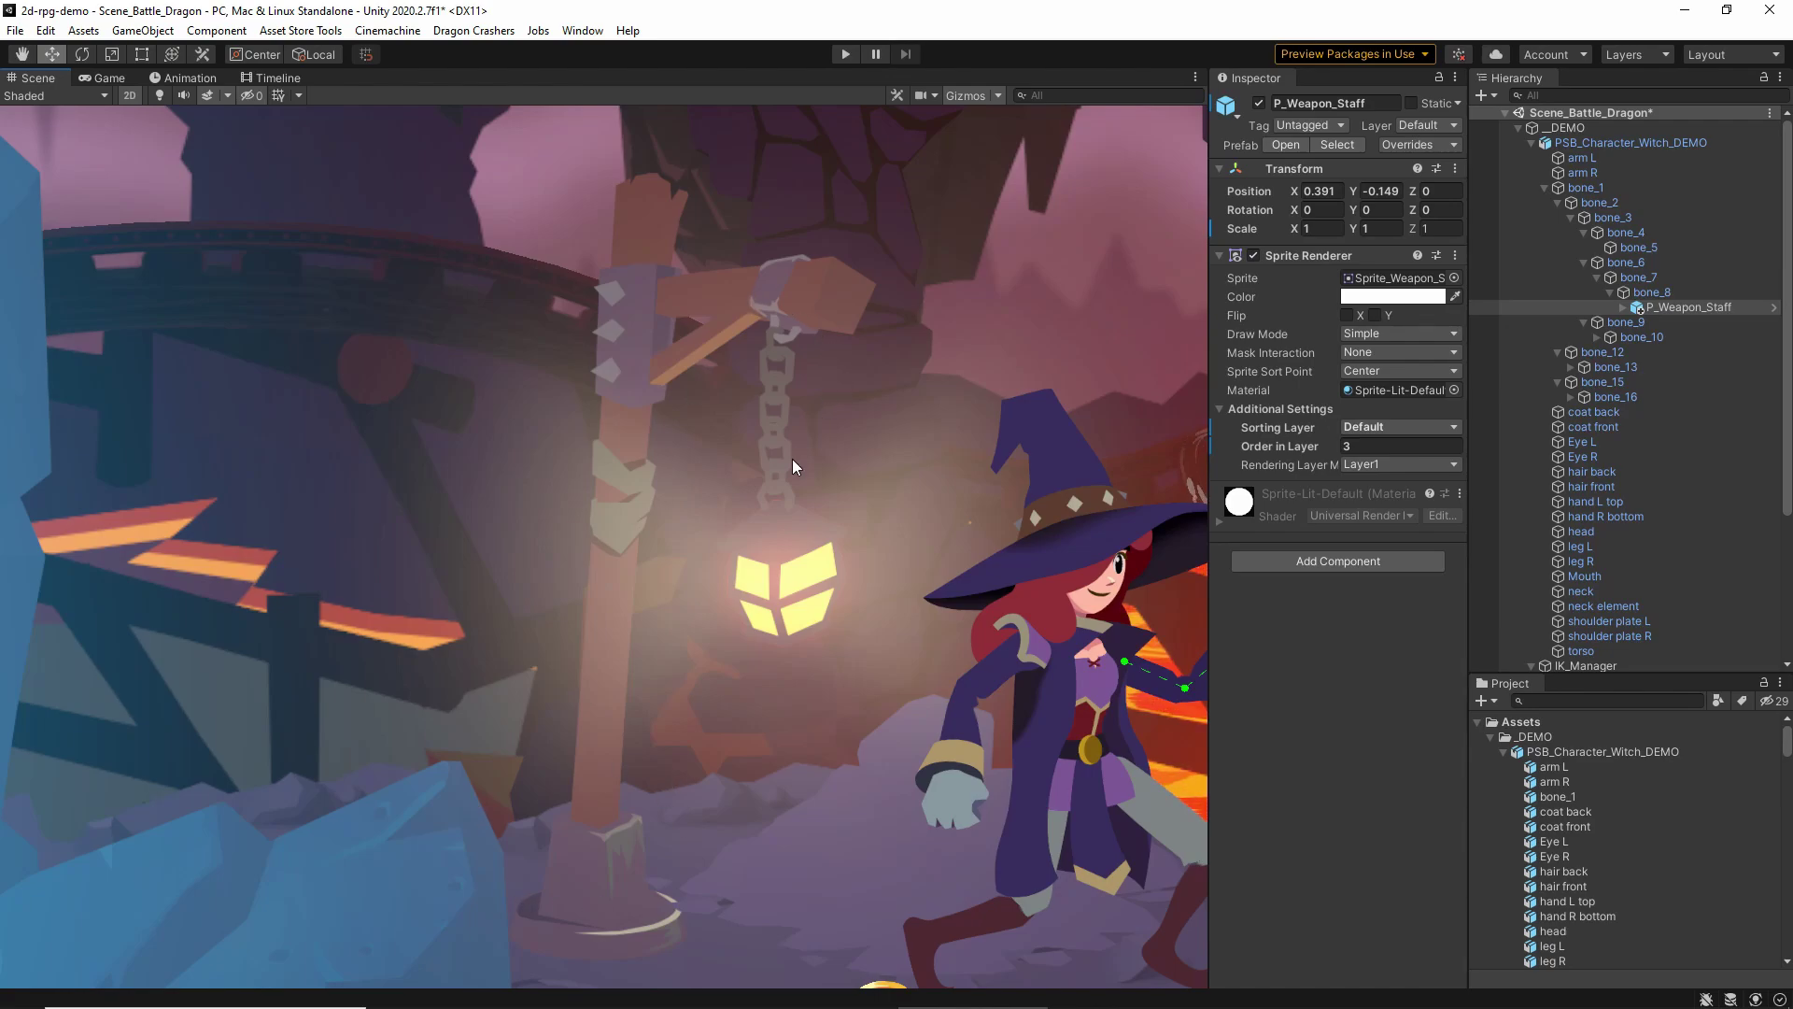
click(164, 98)
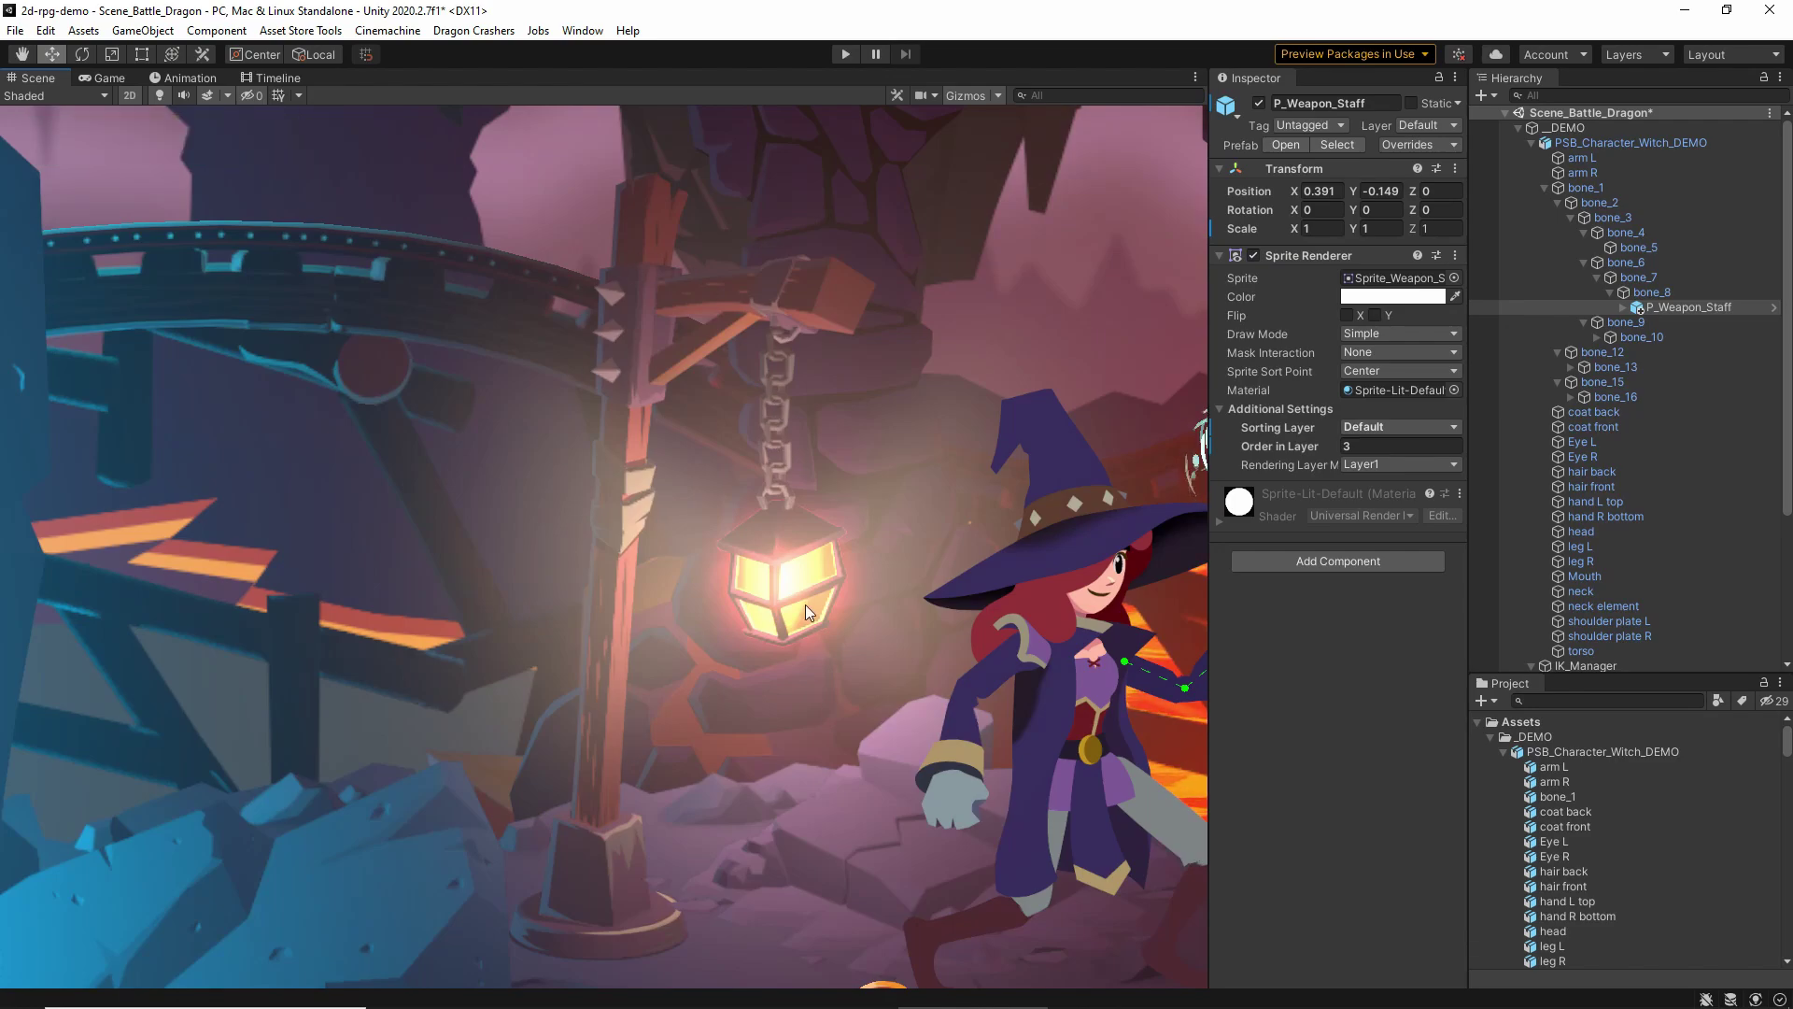
Try moving P_Lantern down from its chain toward the ground to test its light, and undo the move
click(783, 586)
click(792, 572)
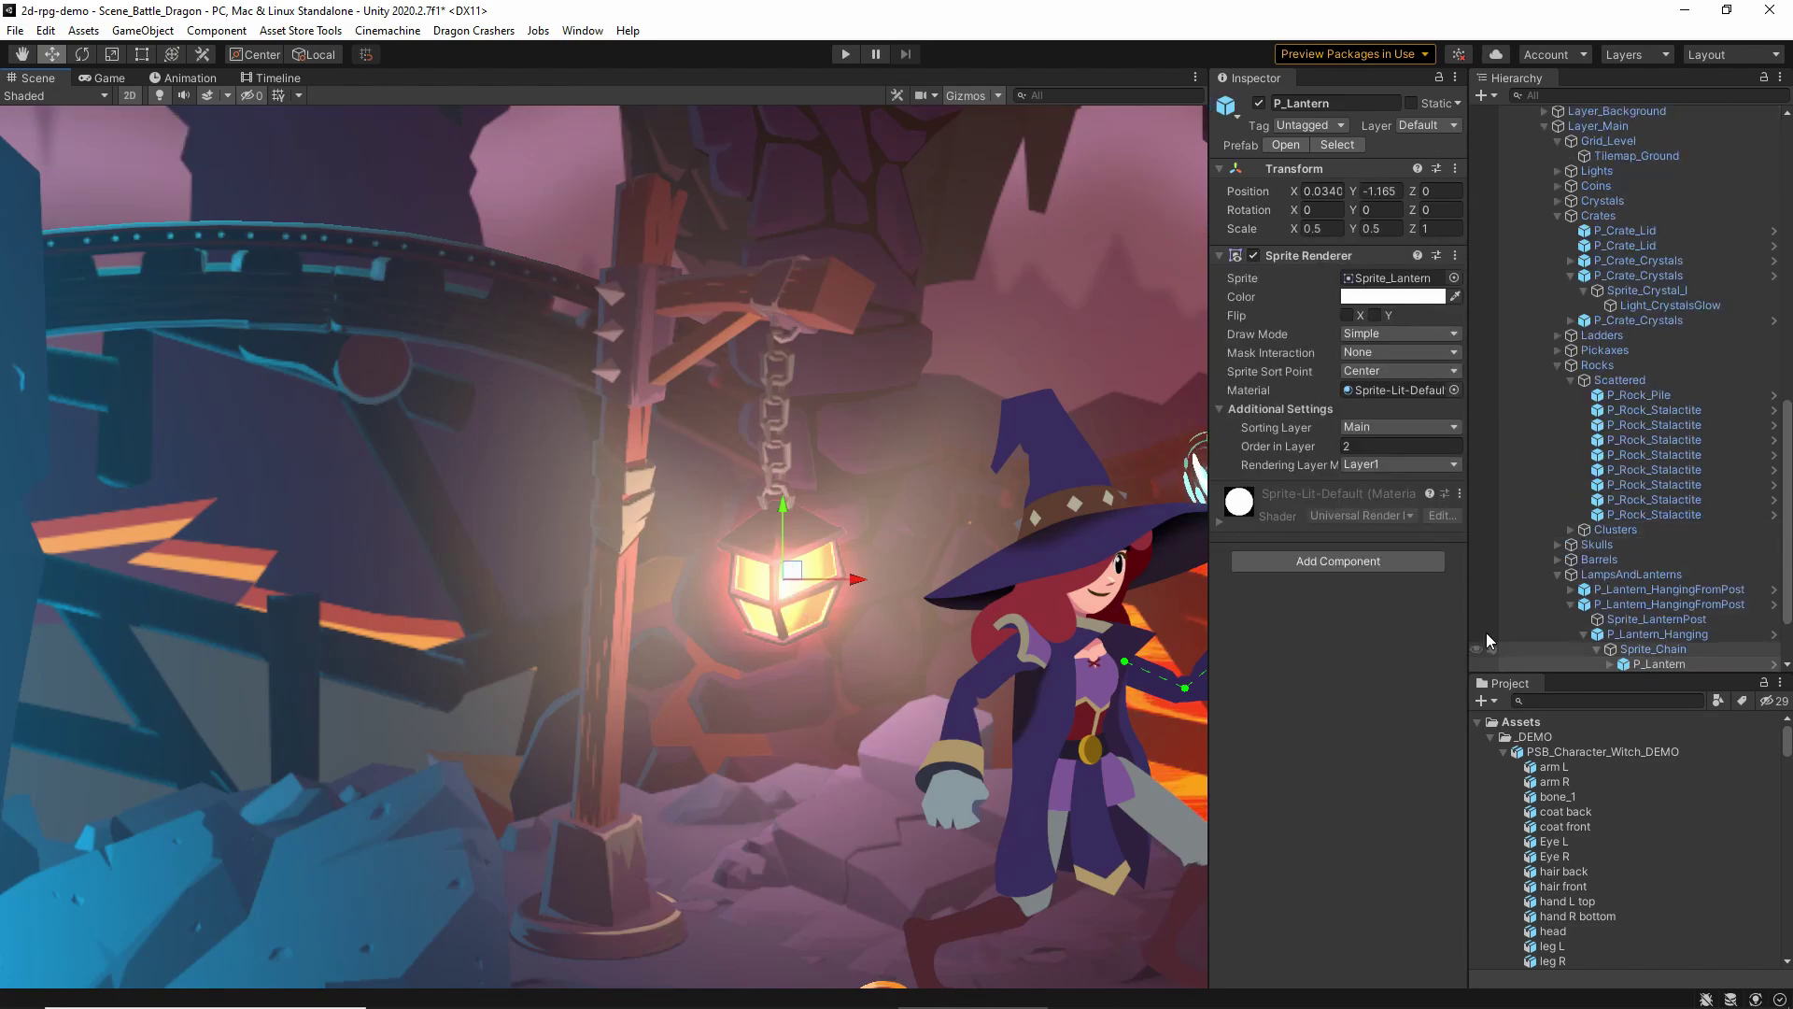
drag(795, 569, 681, 705)
key(ctrl+z)
Select the witch's P_Weapon_Staff, expand its children, and select Point Light 2D under 2D Lights
middle_drag(828, 654, 366, 662)
click(822, 469)
click(817, 462)
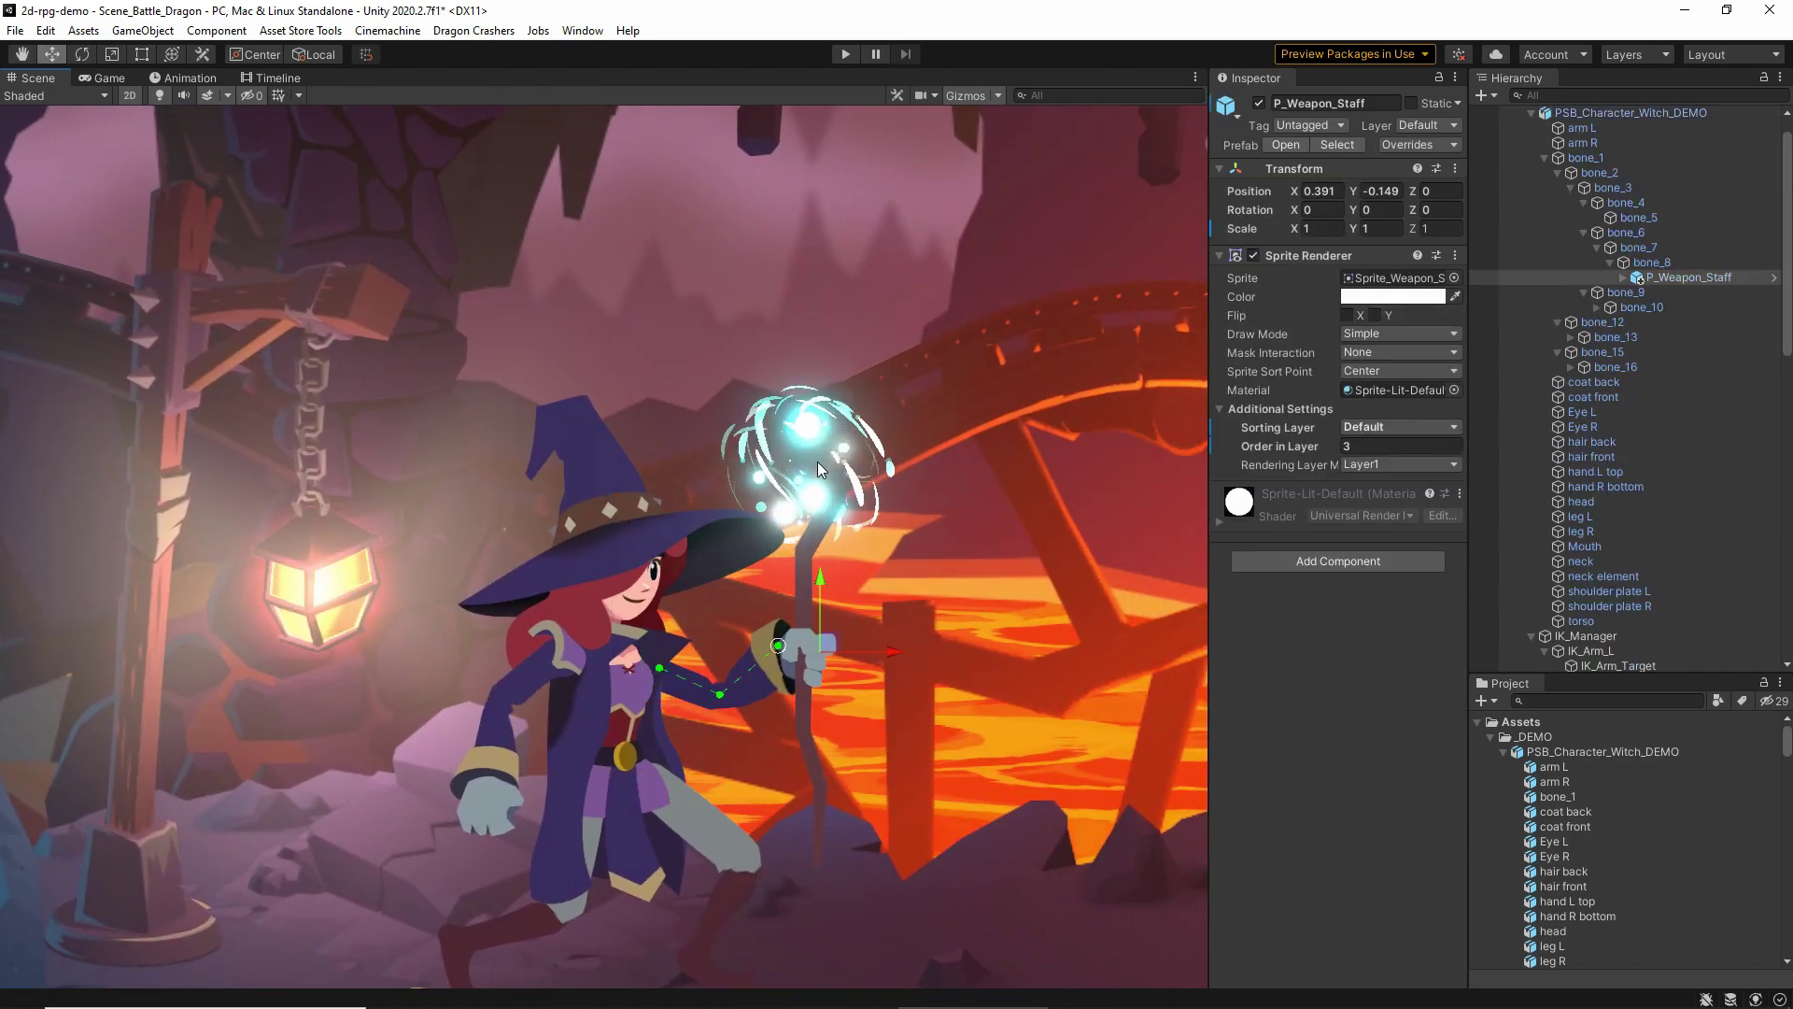
click(1623, 277)
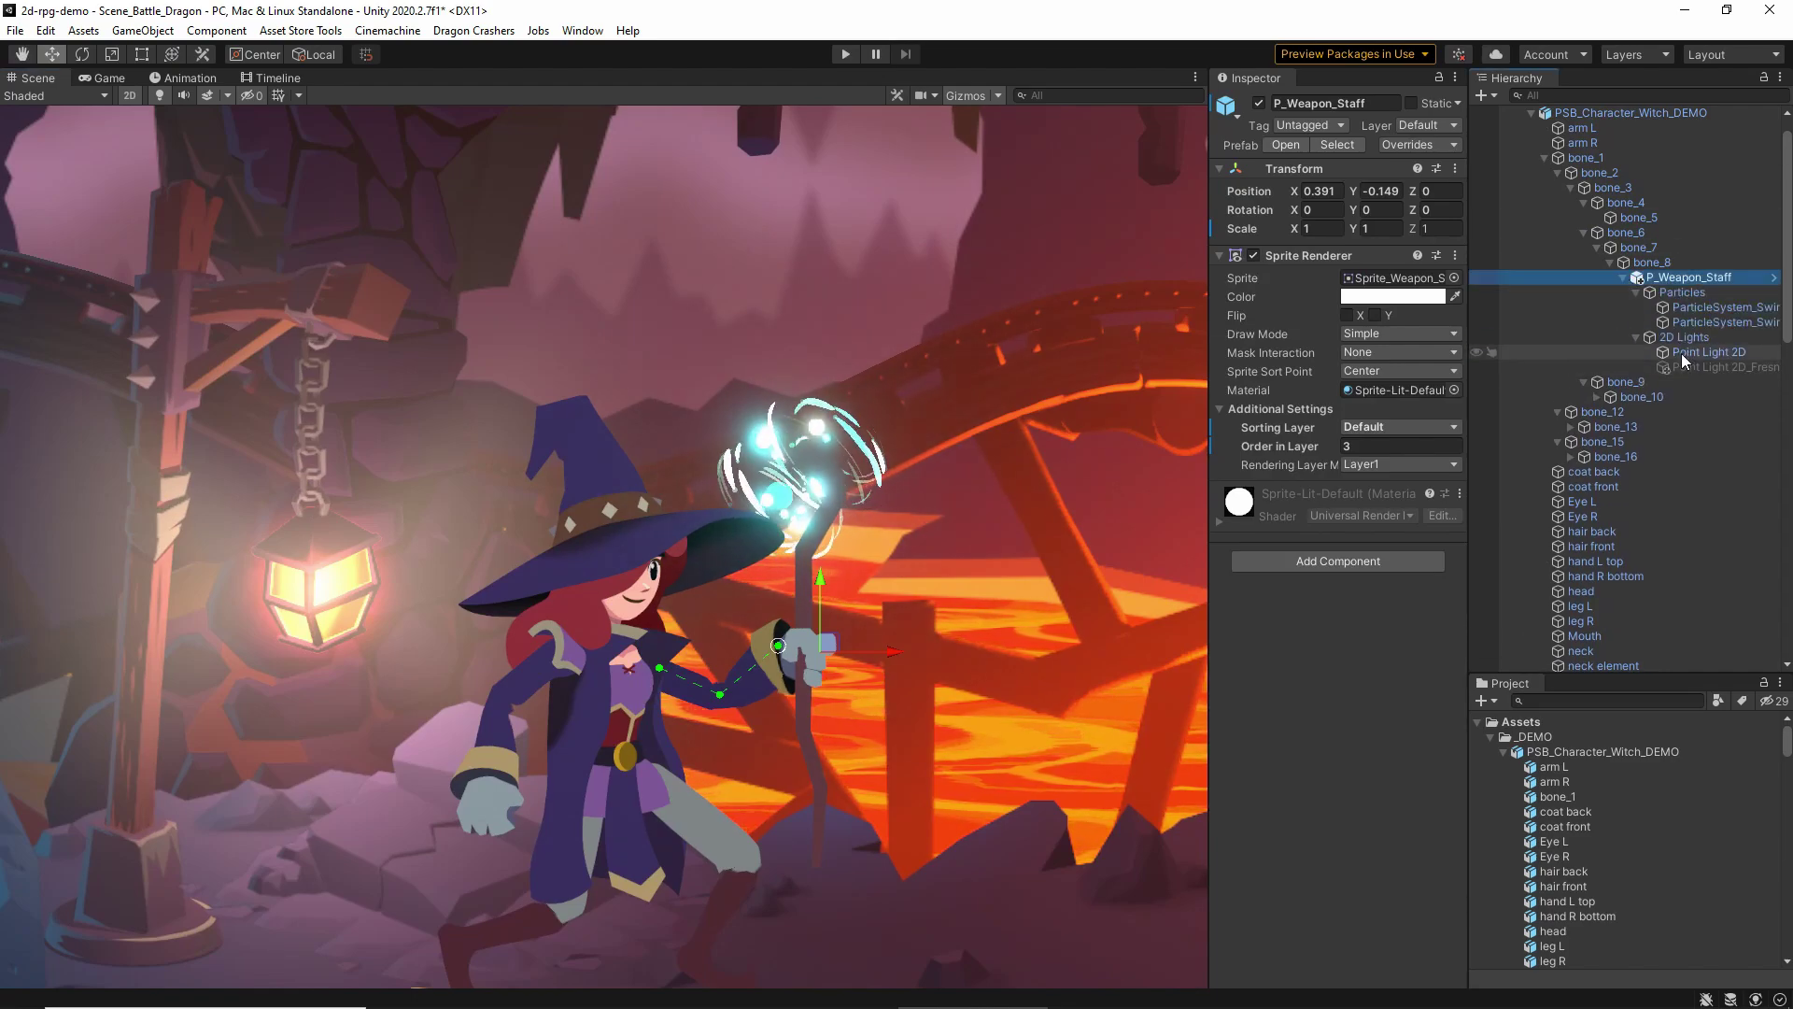
click(1680, 353)
Move Point Light 2D away from the staff to the rocks beside the lantern post, to about X -6.92, Y -4.32
middle_drag(869, 603, 784, 572)
scroll(784, 570, down, 4)
drag(748, 447, 308, 732)
middle_drag(338, 668, 719, 486)
drag(665, 560, 642, 618)
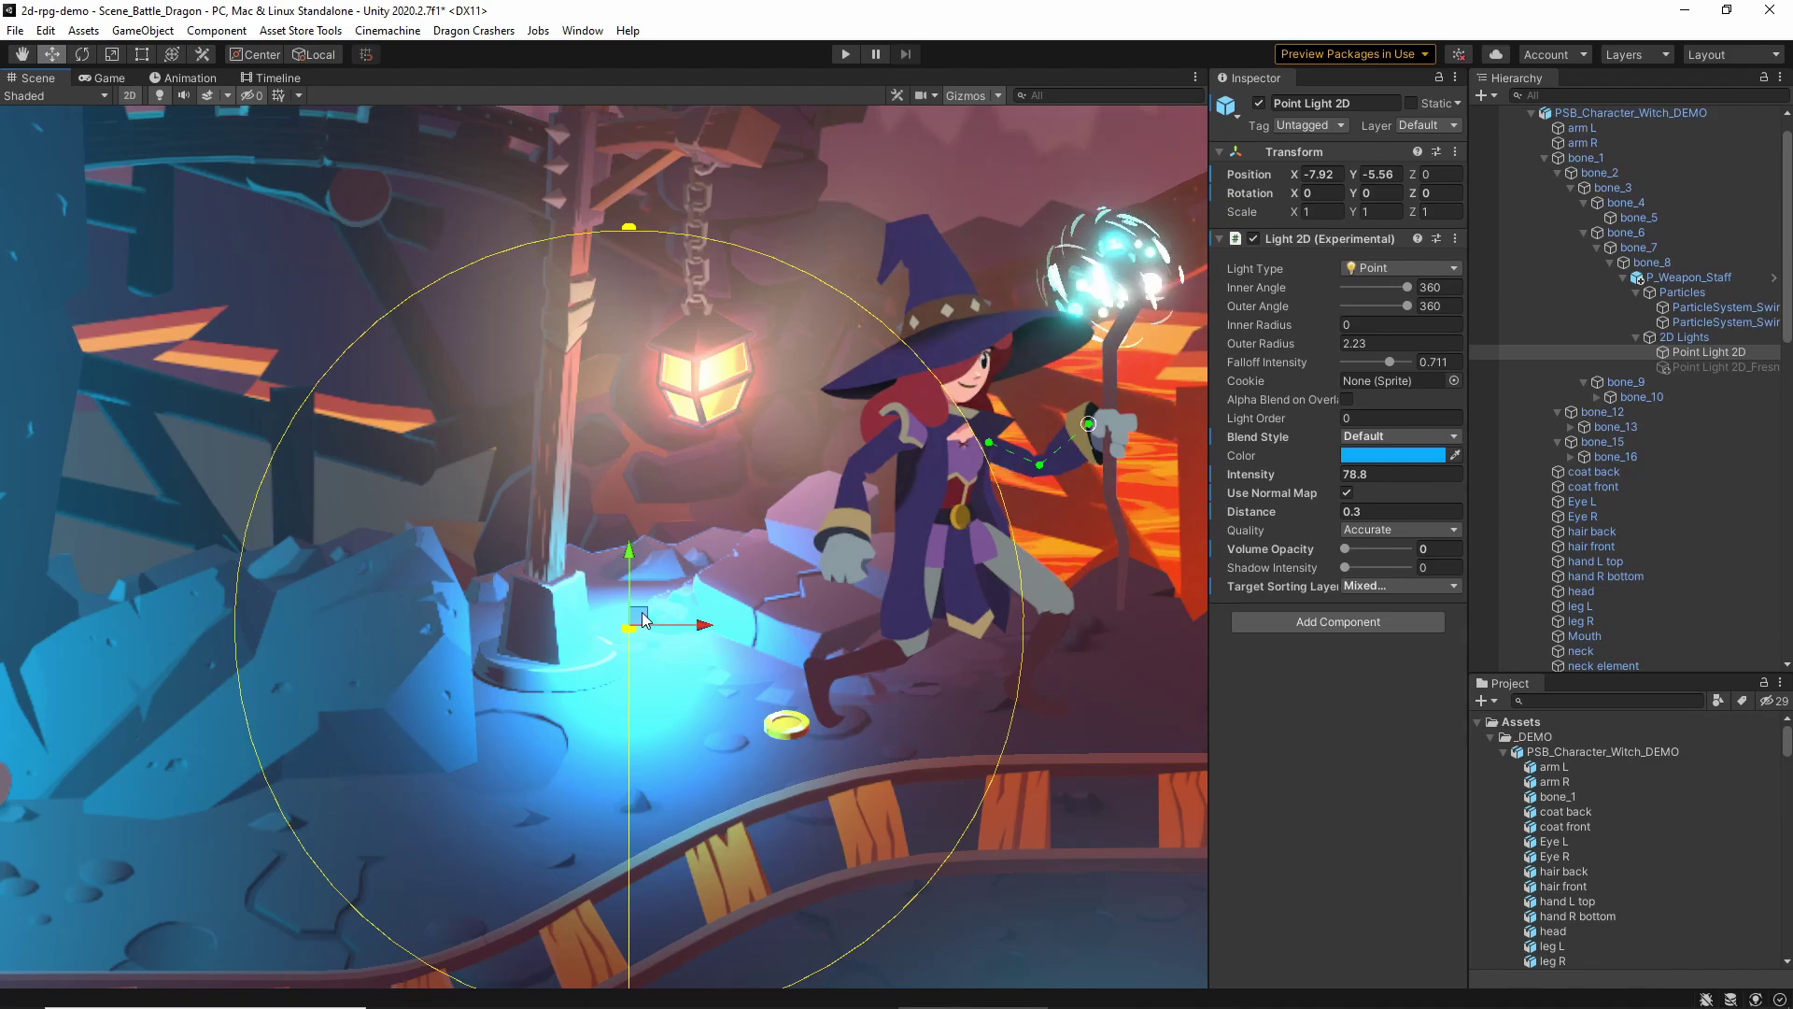
drag(642, 618, 631, 350)
drag(747, 752, 705, 541)
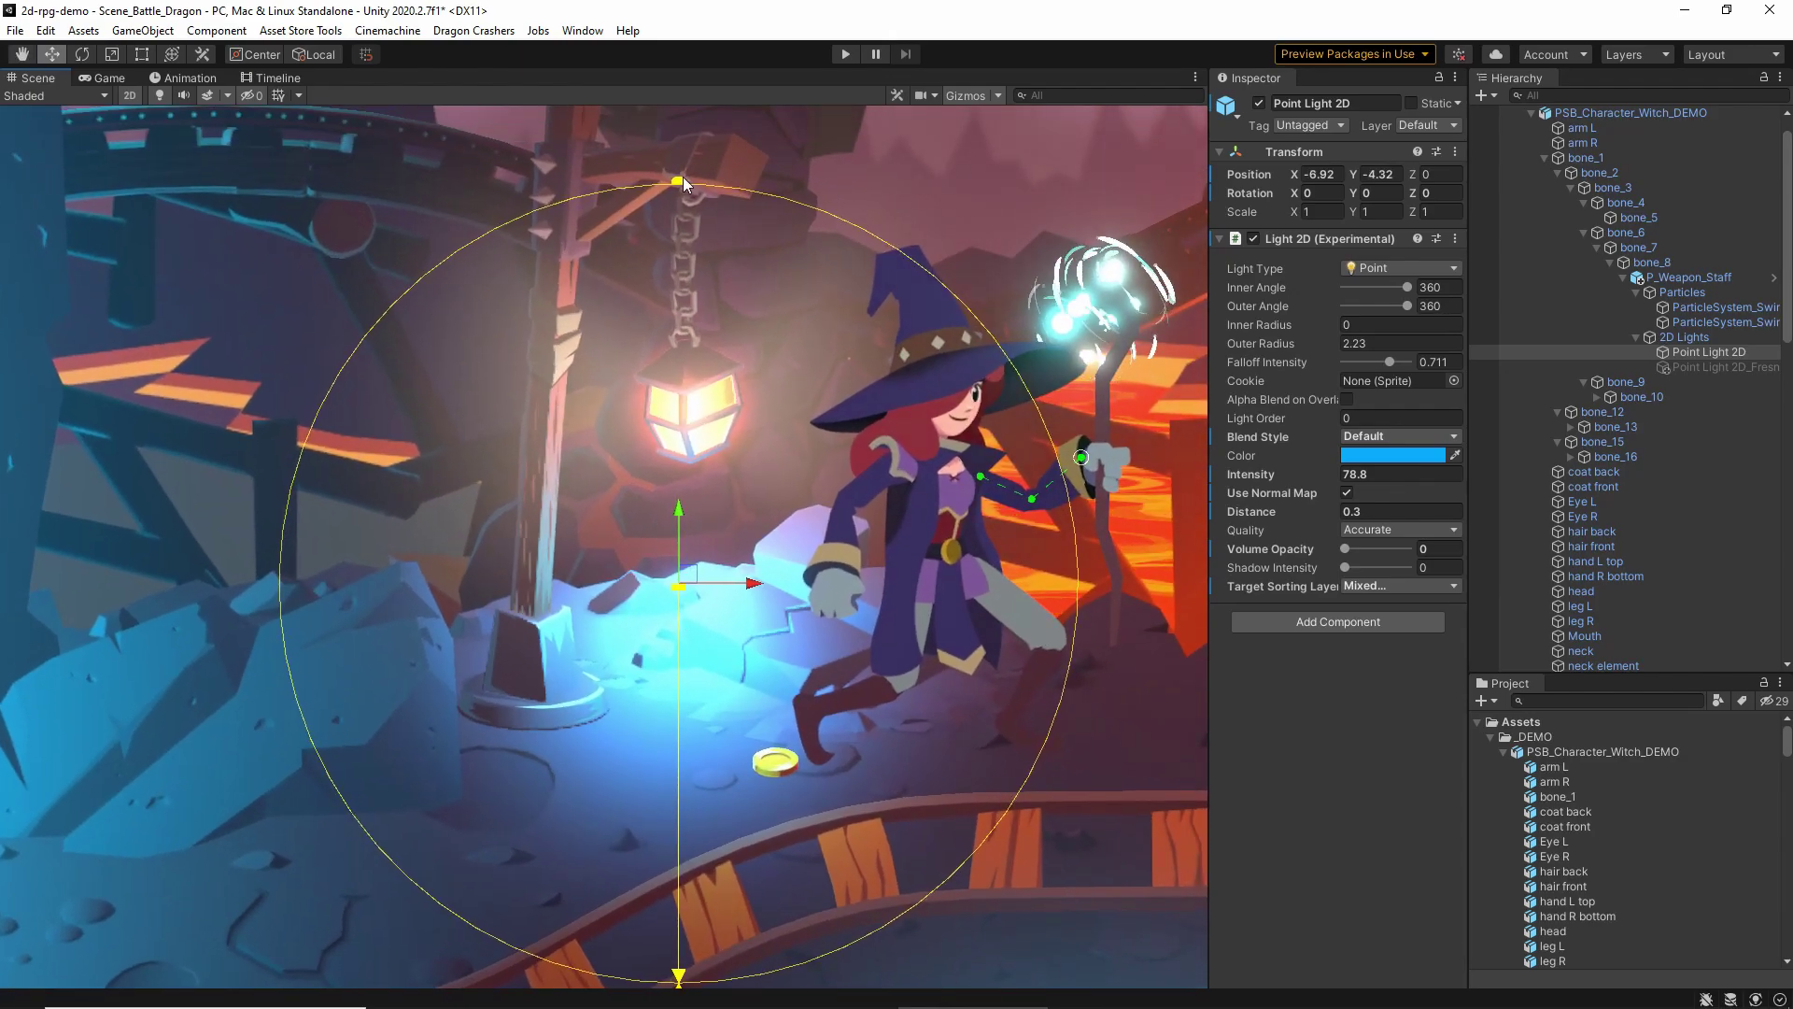
Shrink the light's outer radius to about 1.49 and move the light to the ground near the coin, about X -6.68, Y -7.2
drag(679, 180, 685, 353)
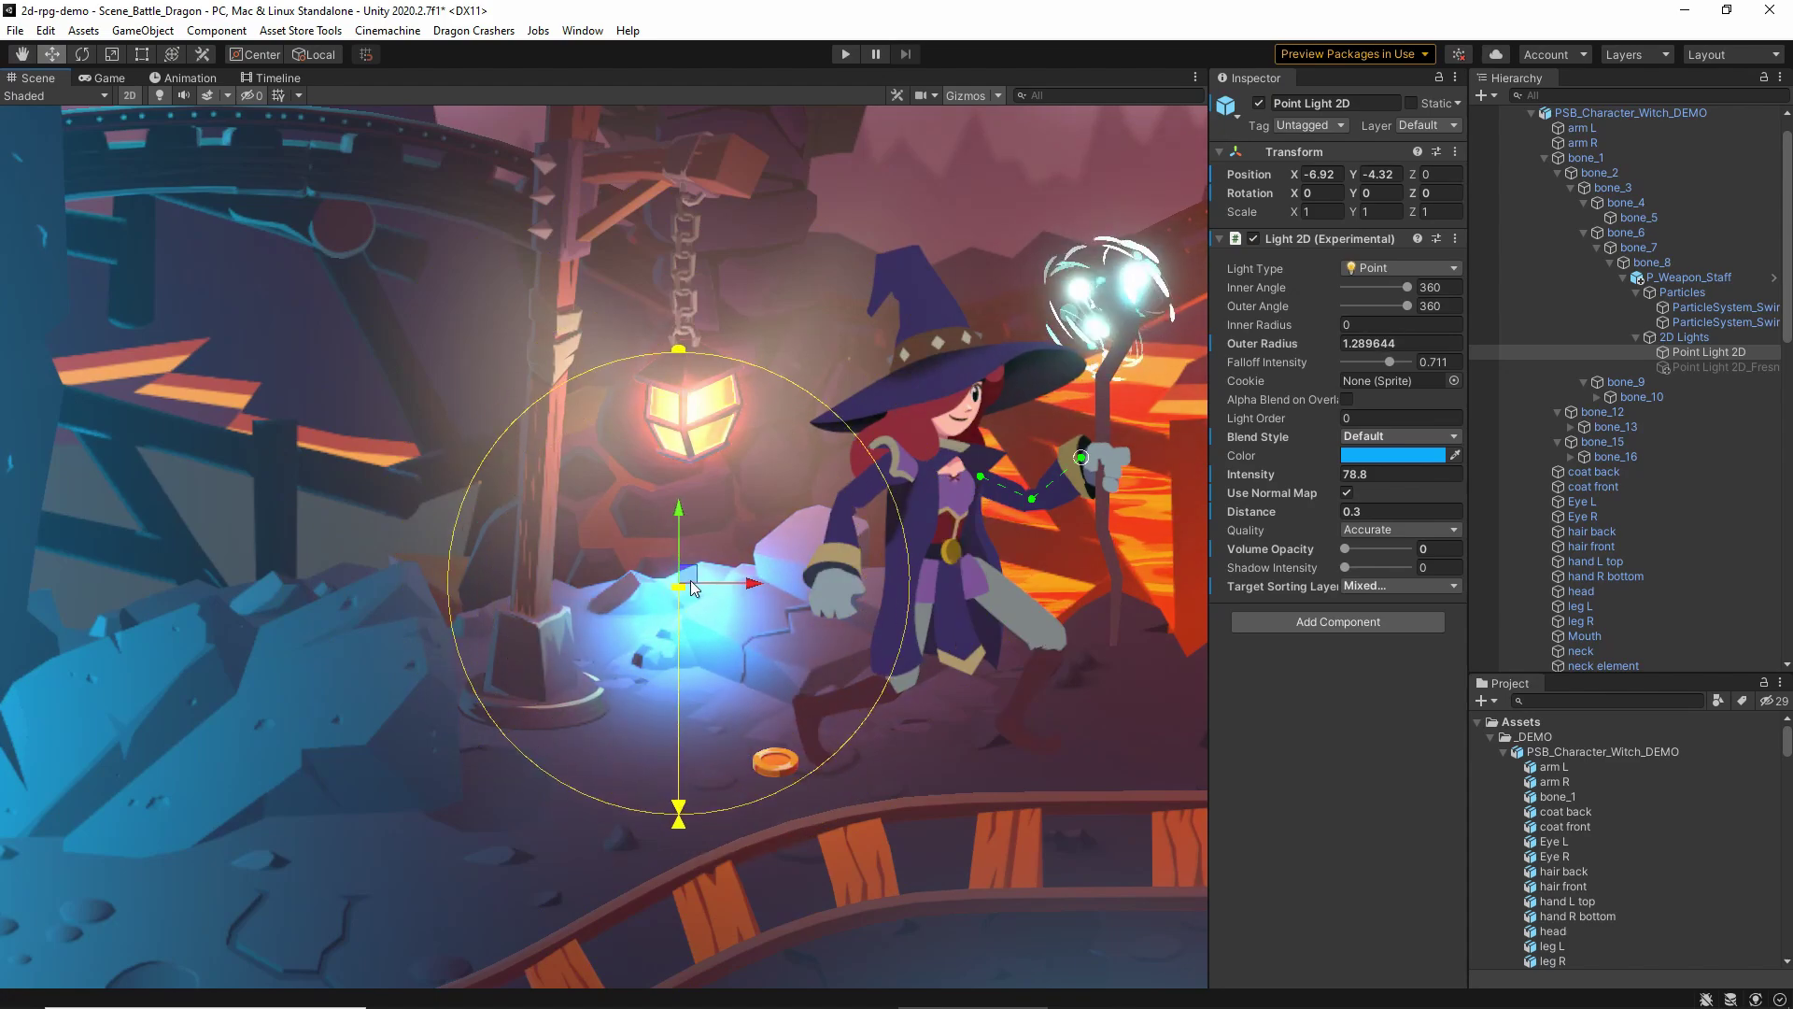
drag(692, 587, 667, 630)
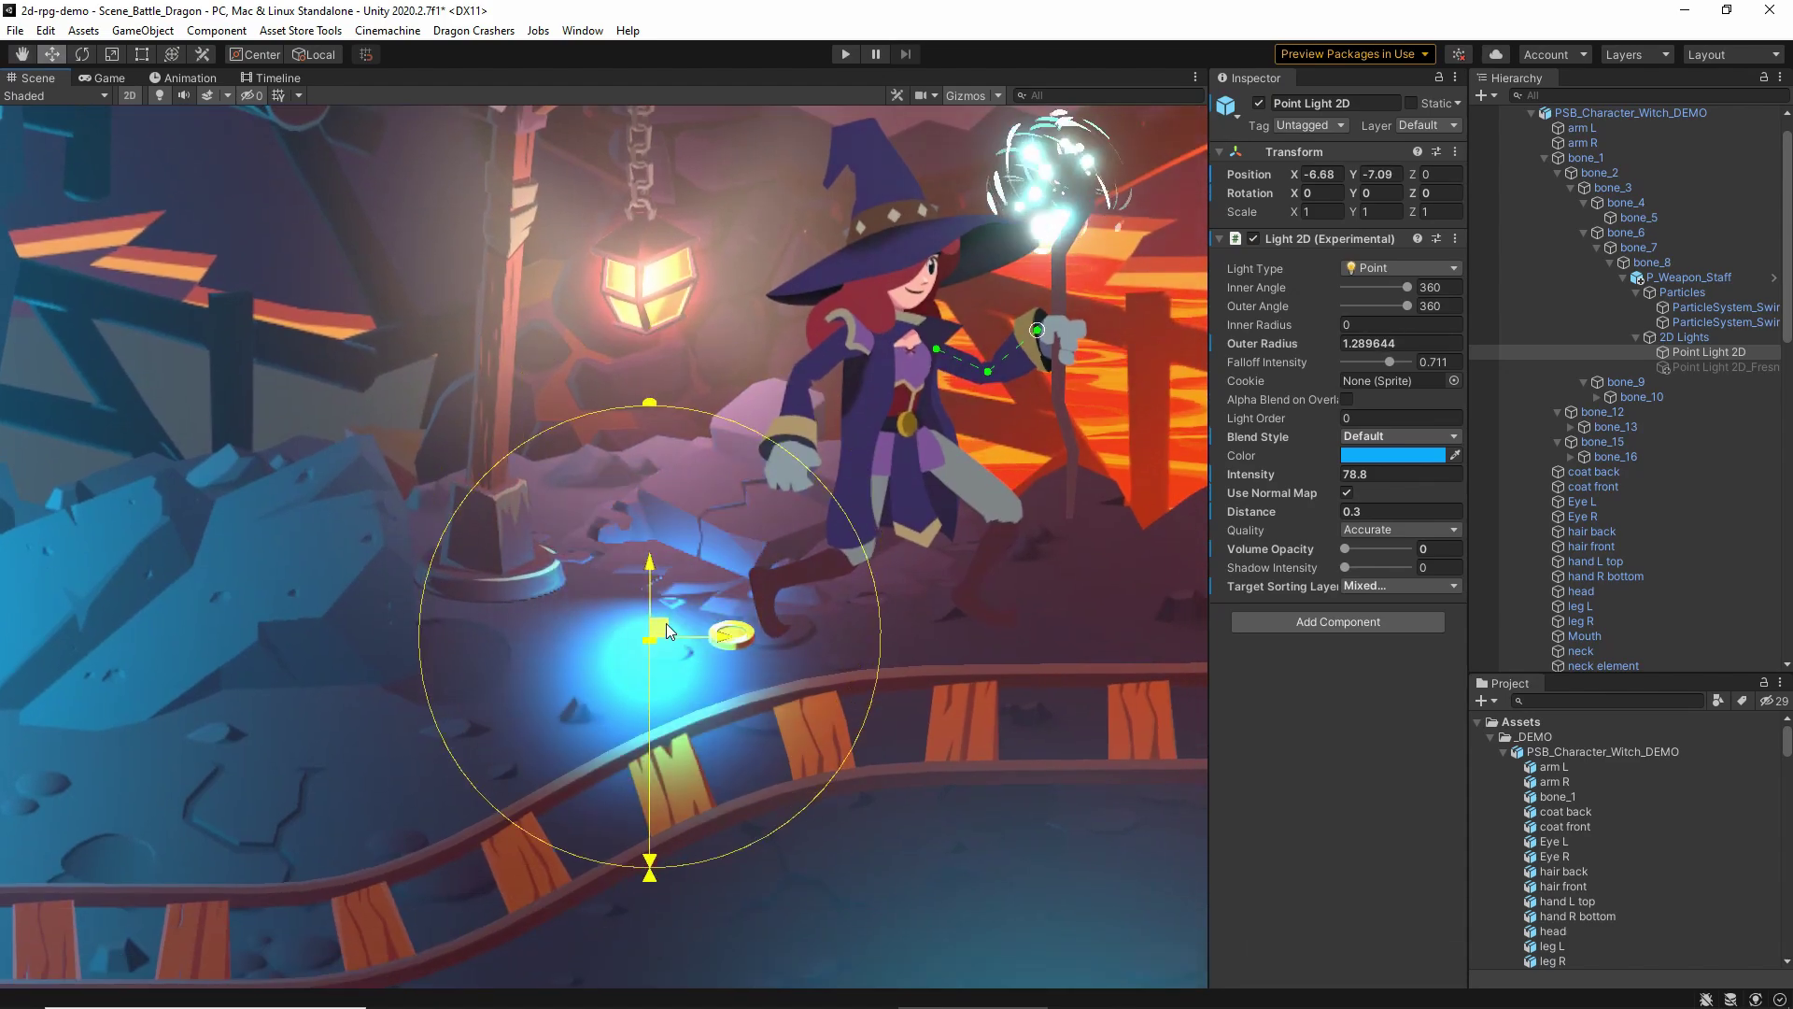
drag(650, 411, 650, 373)
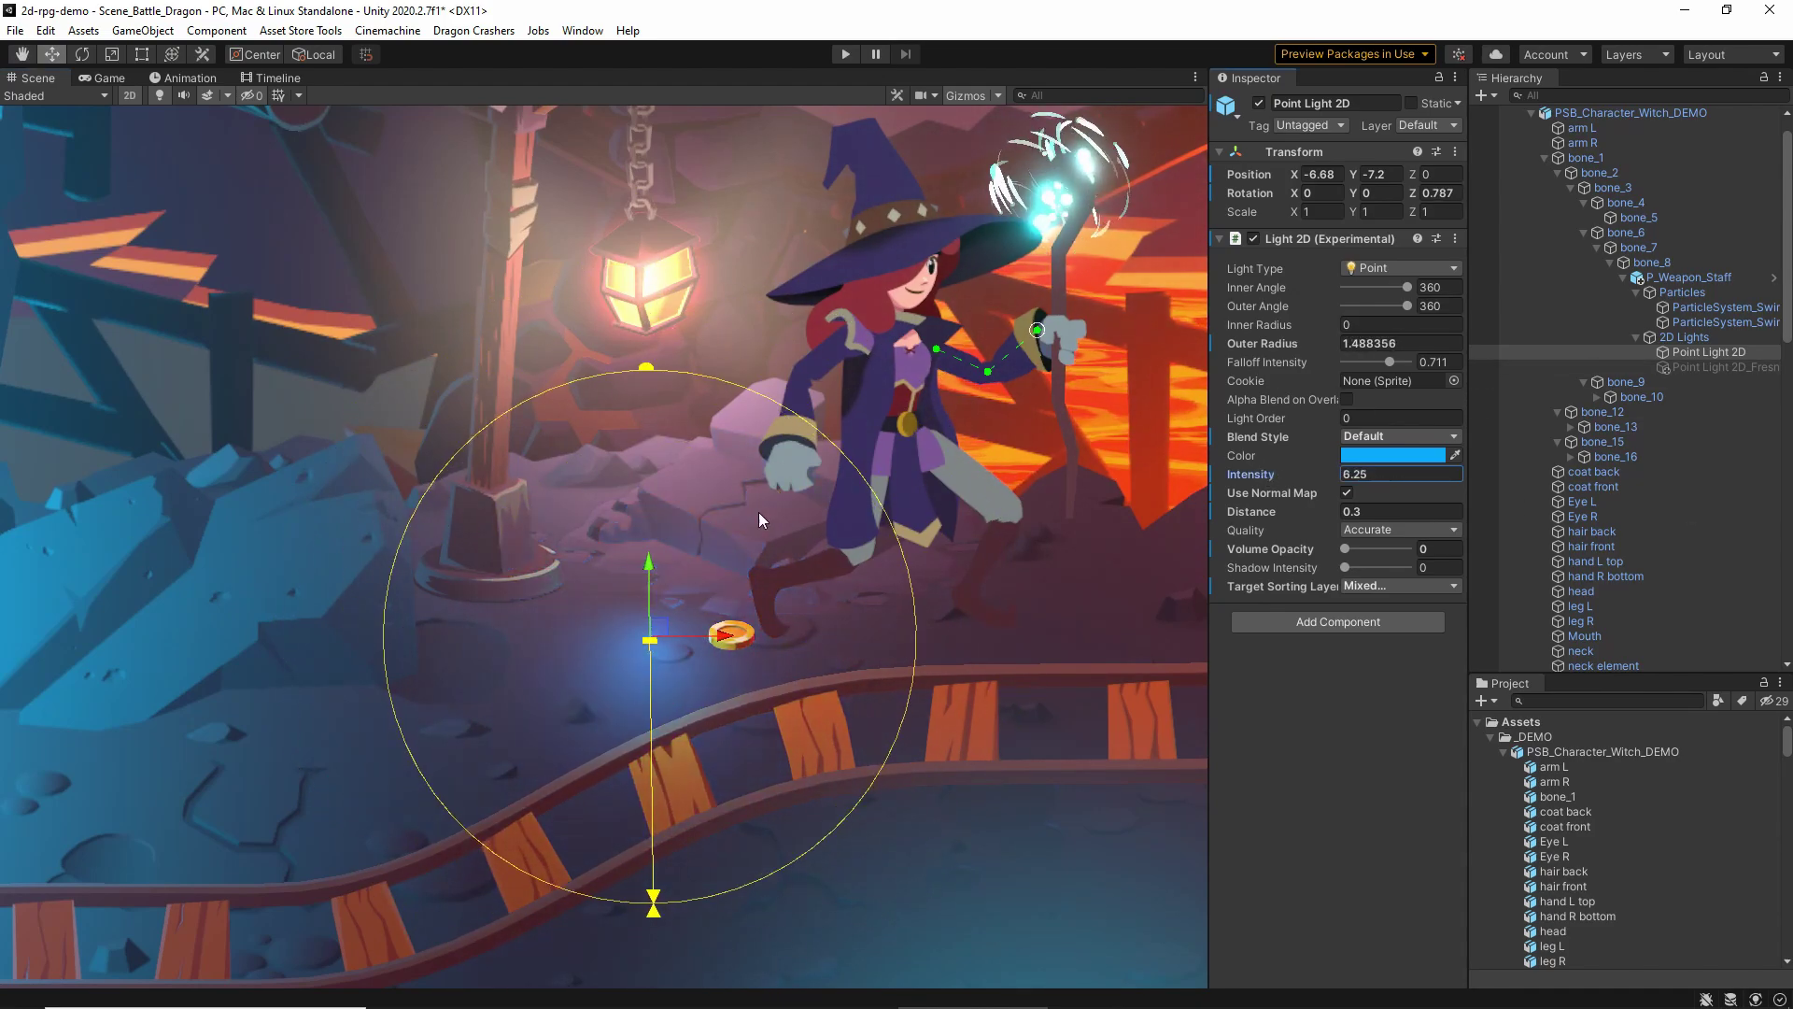
Disable Use Normal Map on Point Light 2D at intensity 69.5, and move the light to about X -6.78, Y -6.87
click(1348, 493)
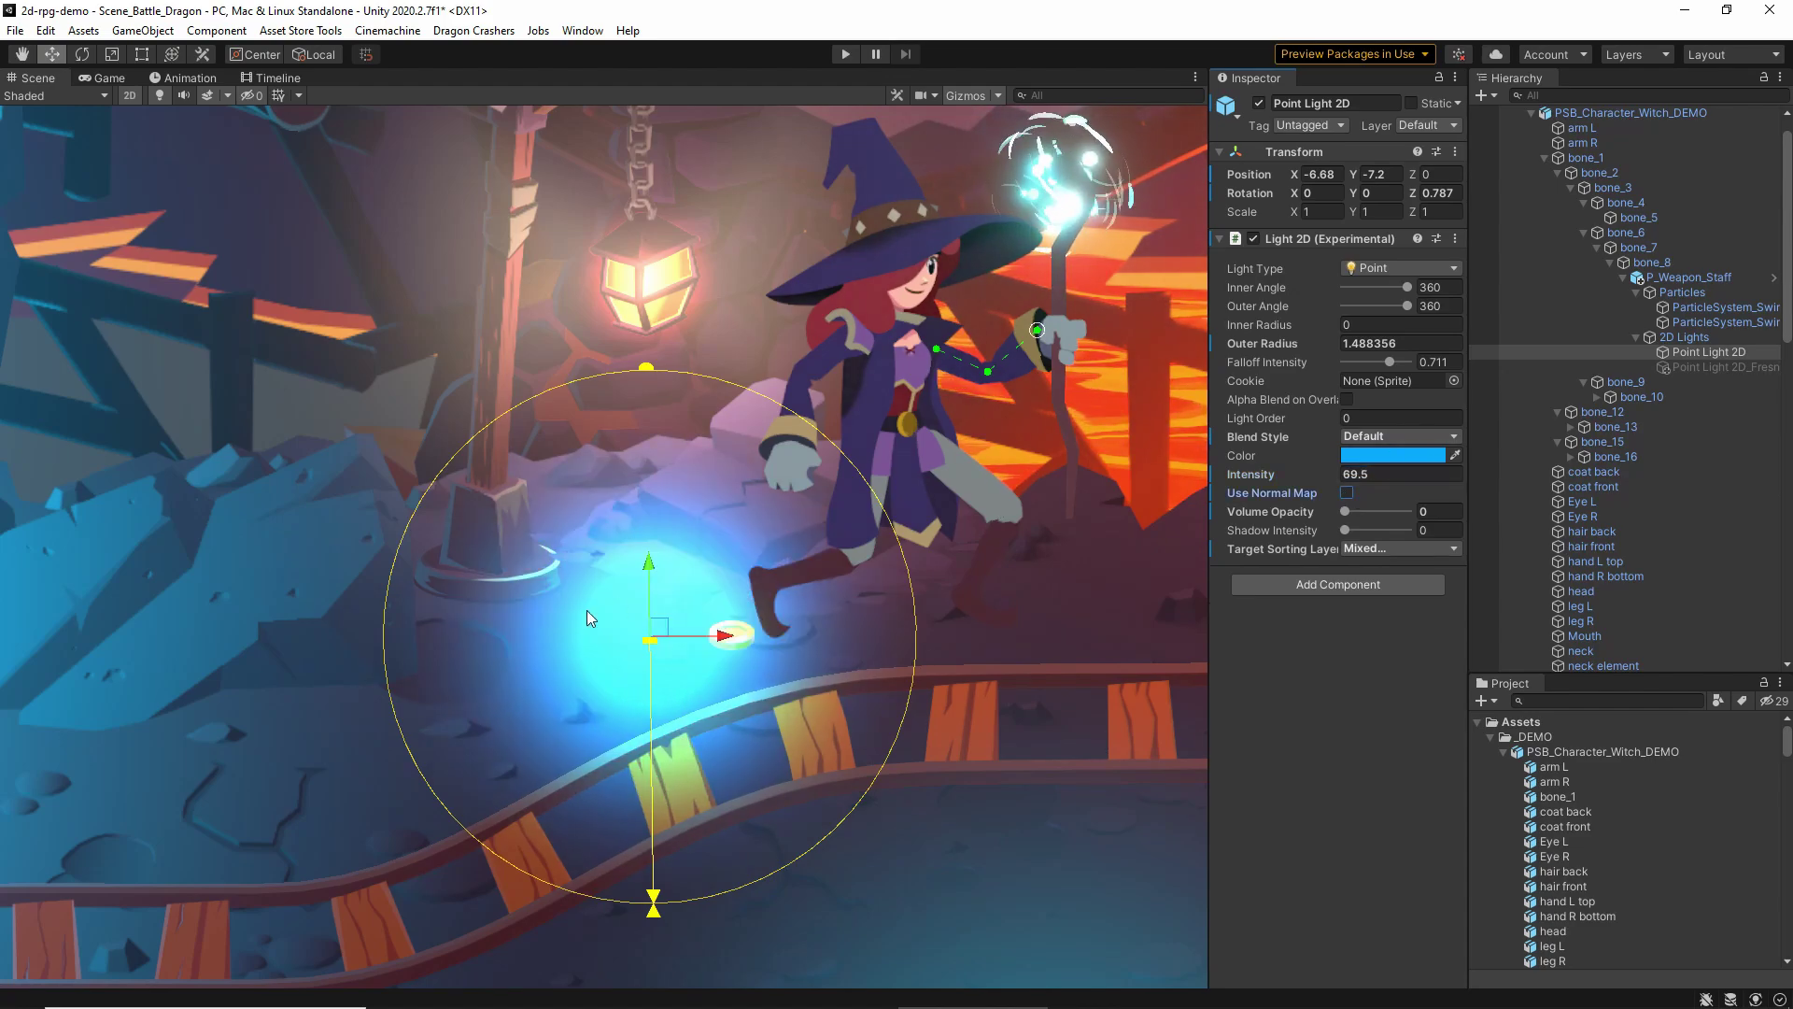
drag(662, 636, 656, 616)
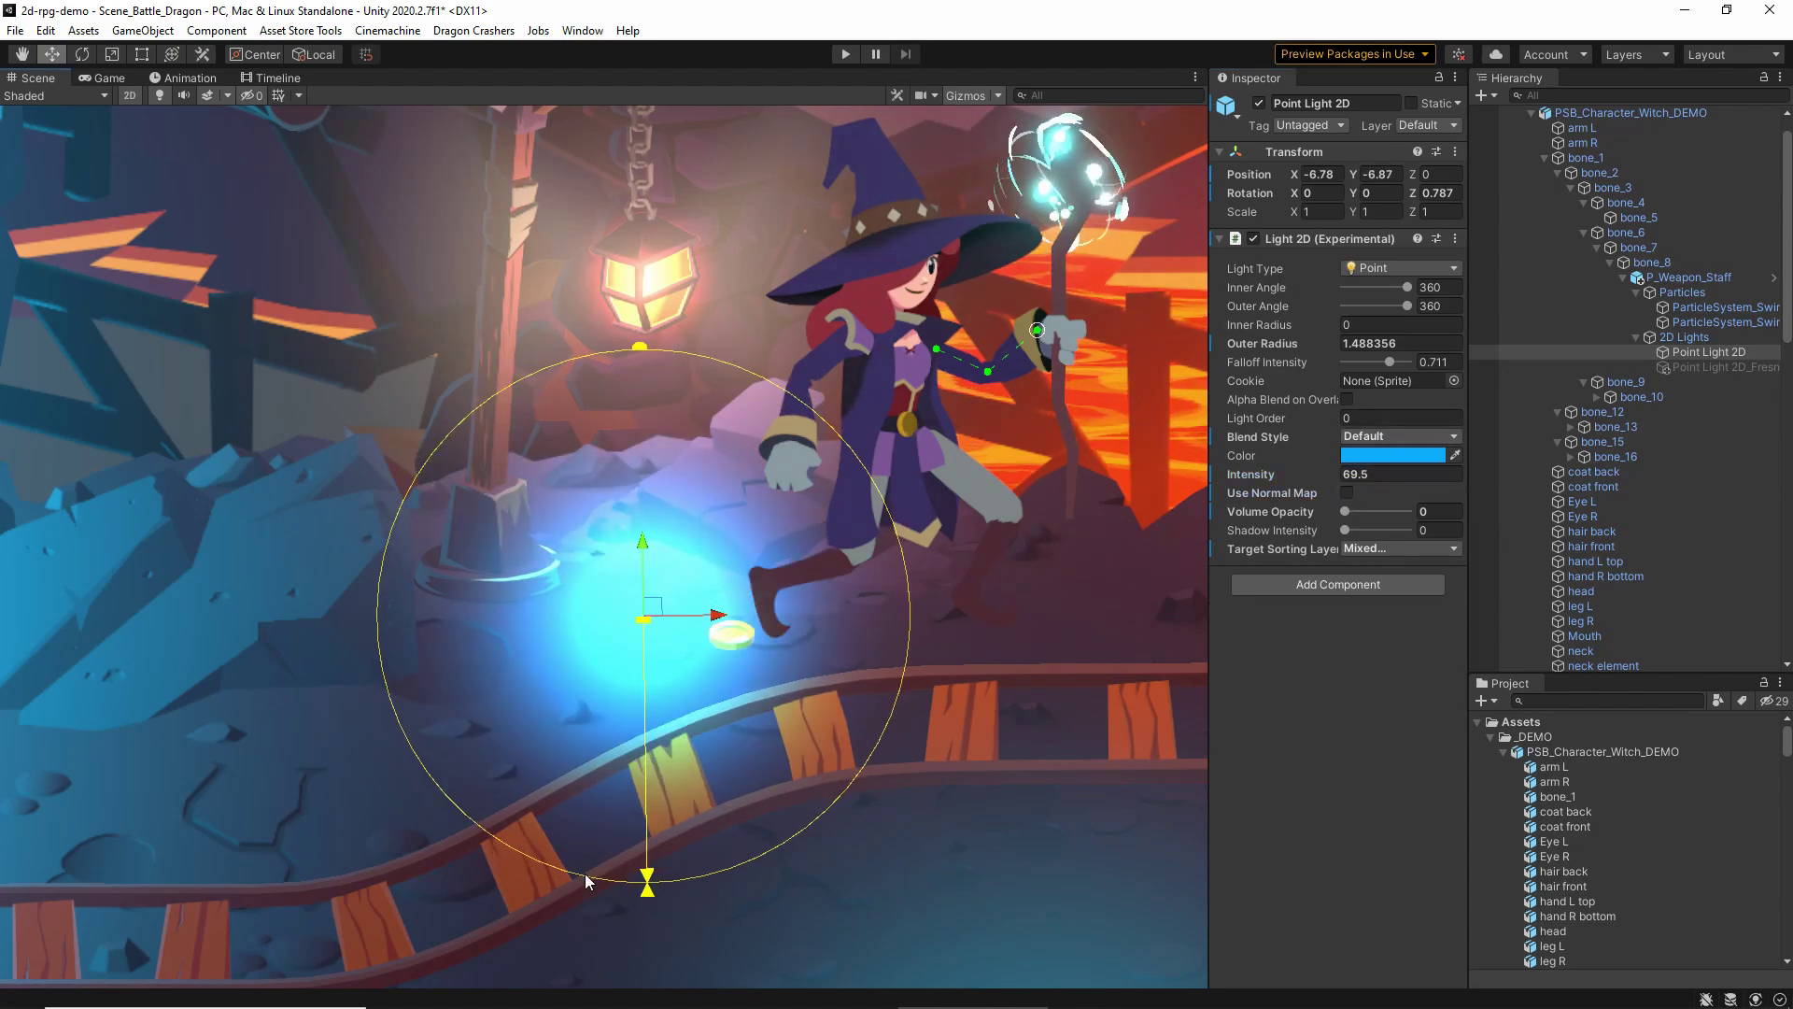
Try shaping the point light into a cone with inner angle 59.94 and outer angle 124.55, and shift it onto the blue rocks
key(ctrl+z)
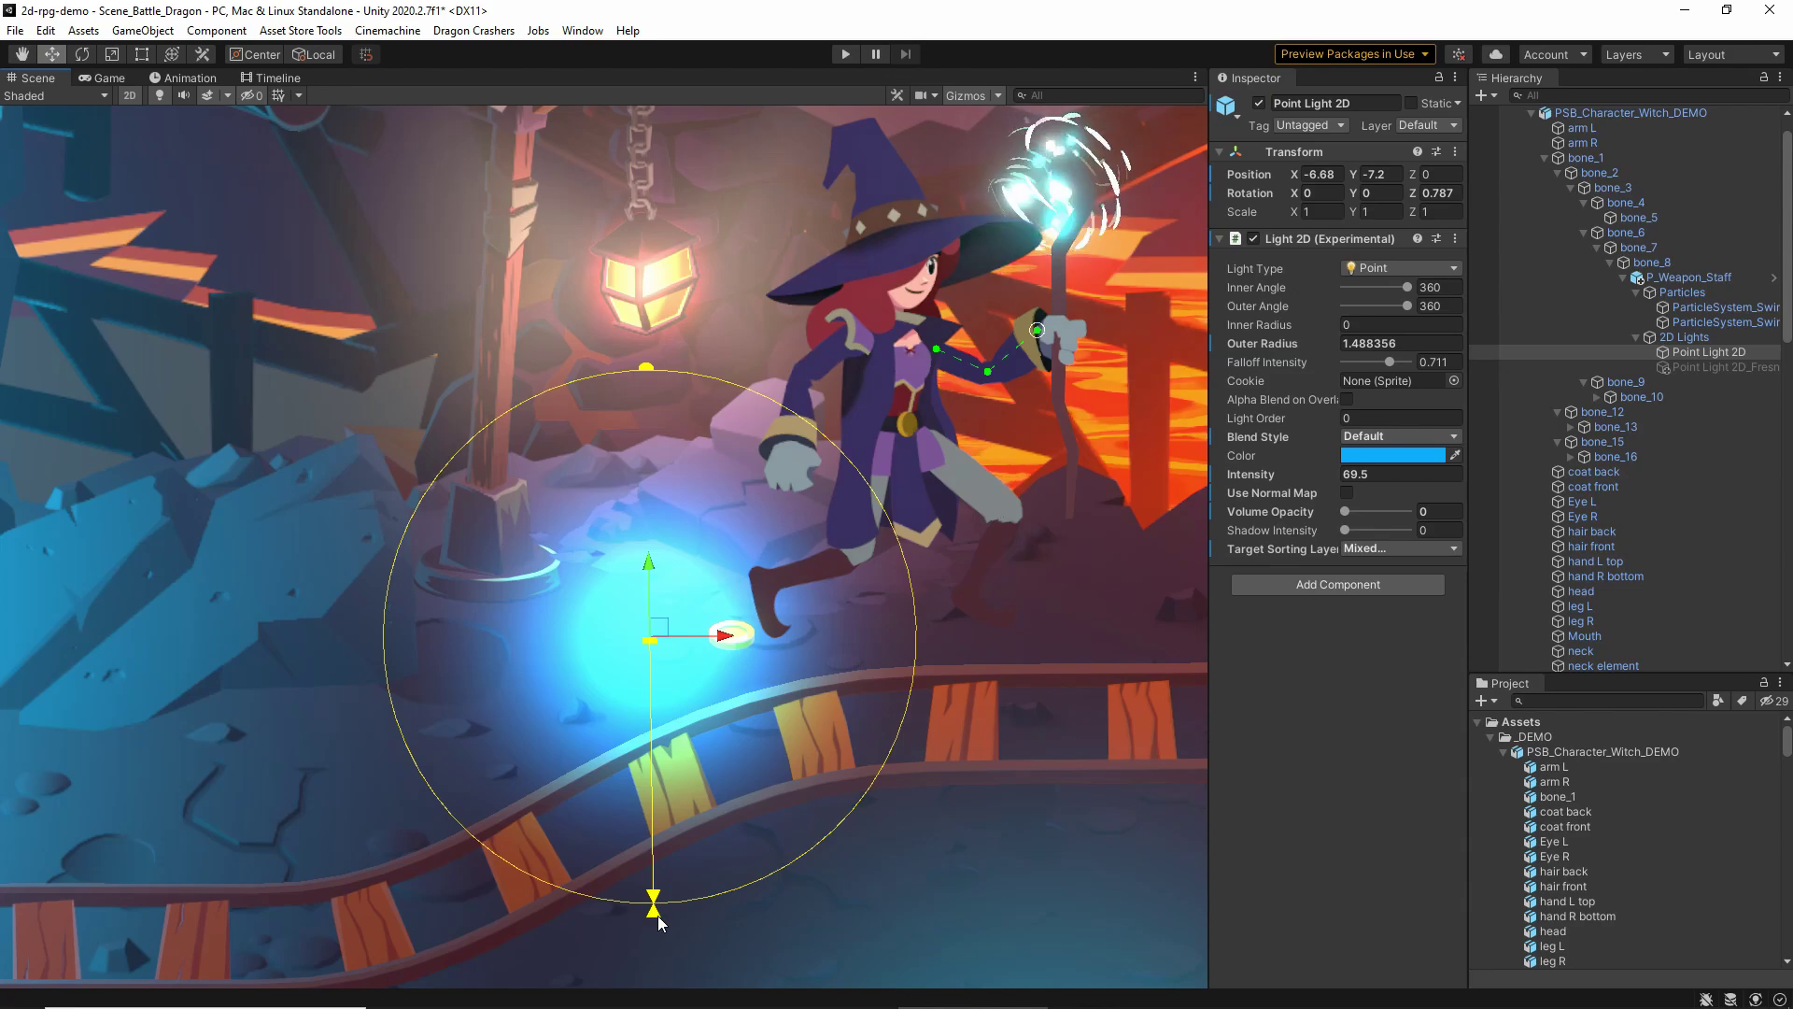
drag(658, 923, 1148, 458)
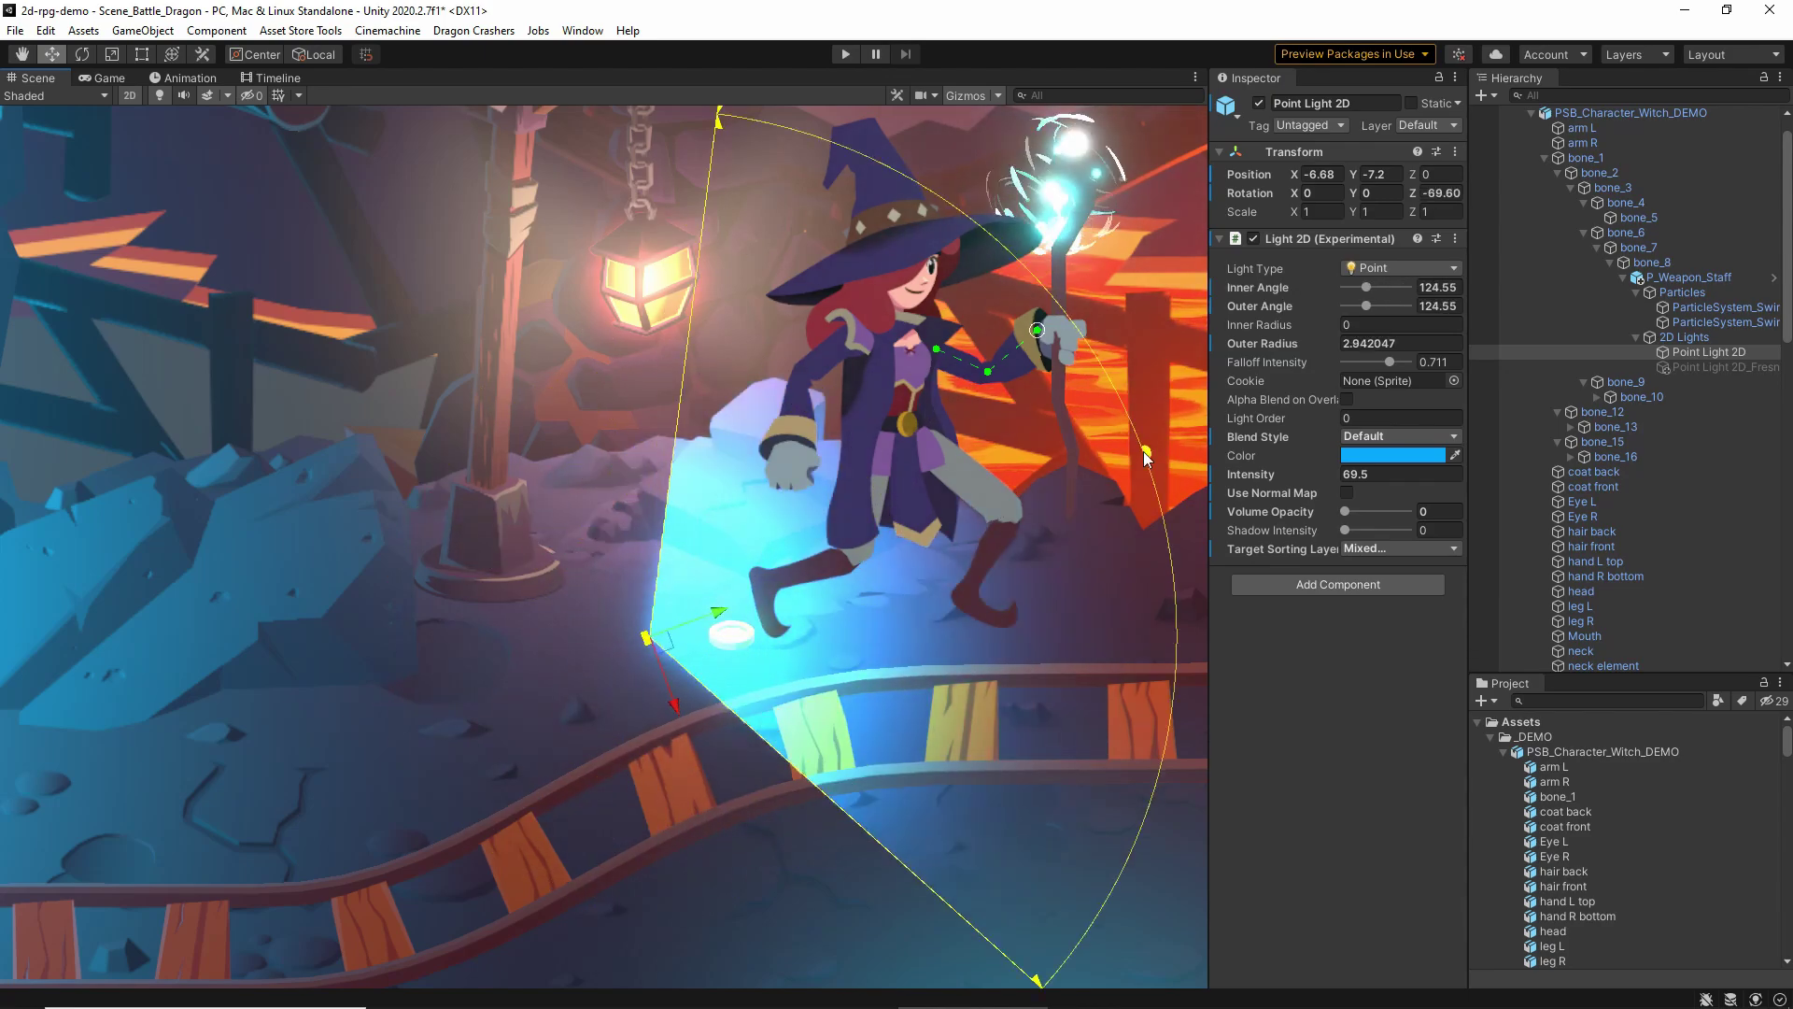
drag(719, 136, 977, 241)
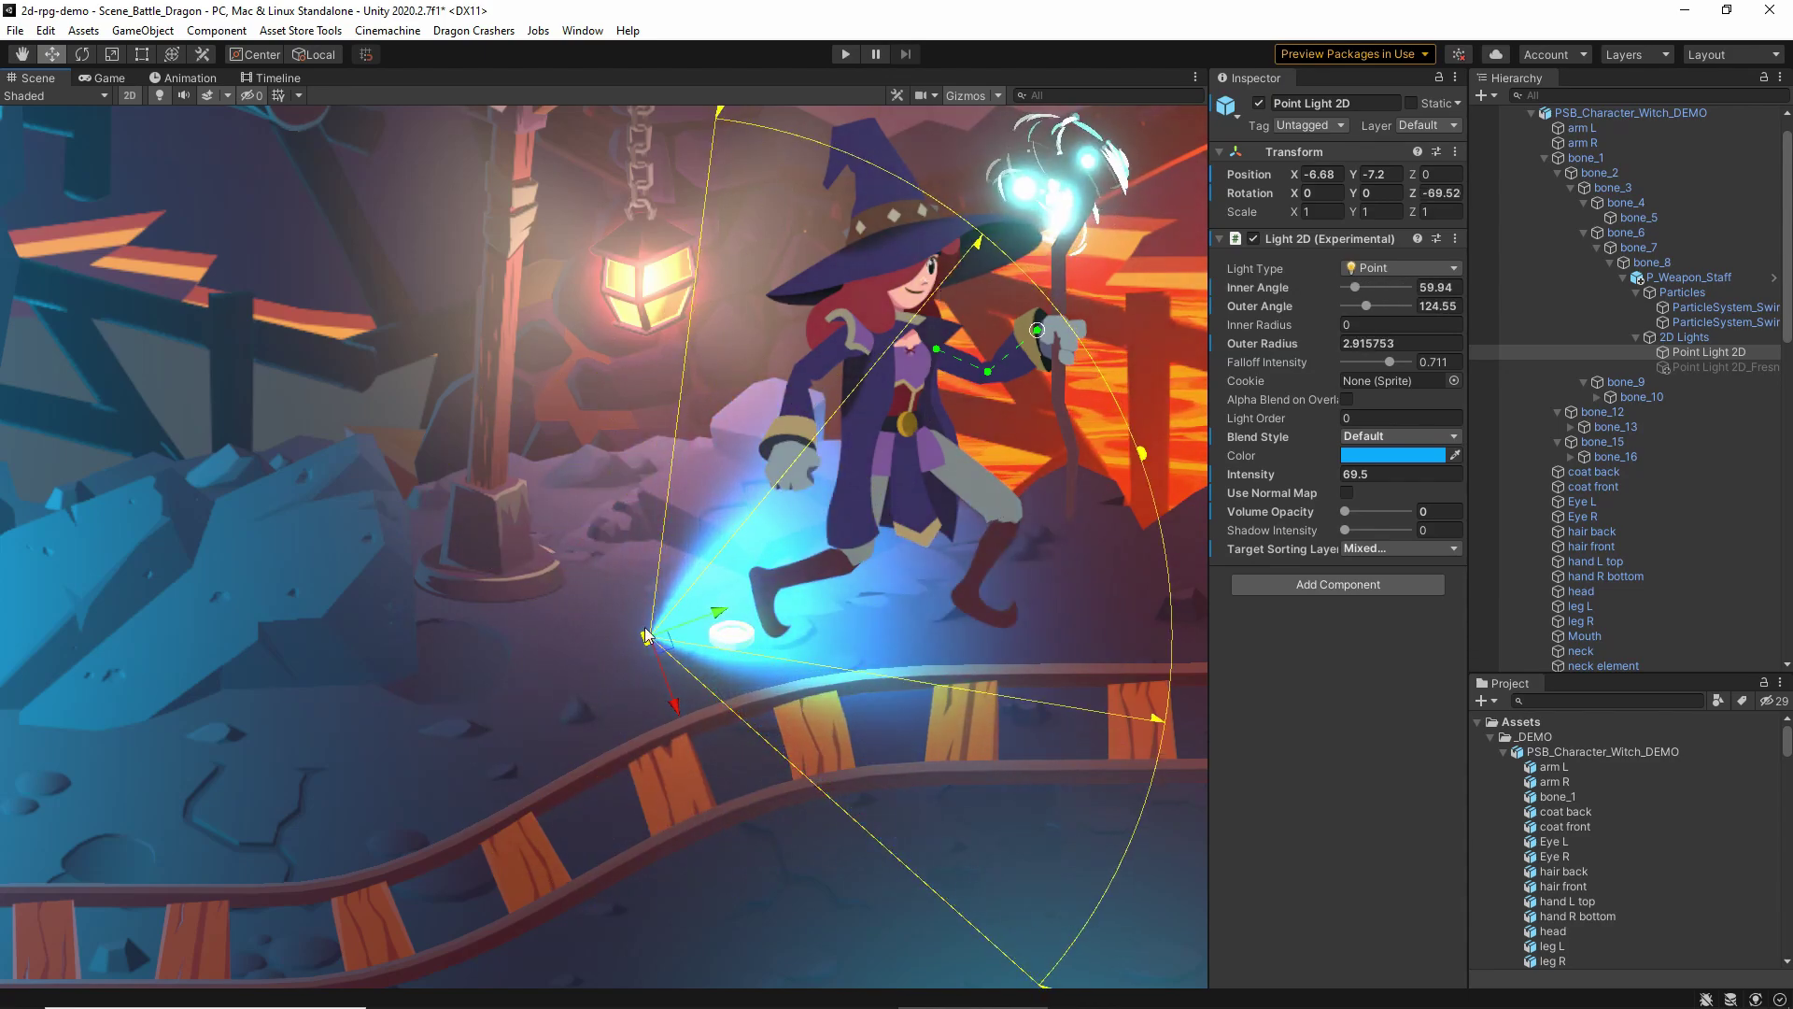
drag(668, 649, 42, 761)
key(f)
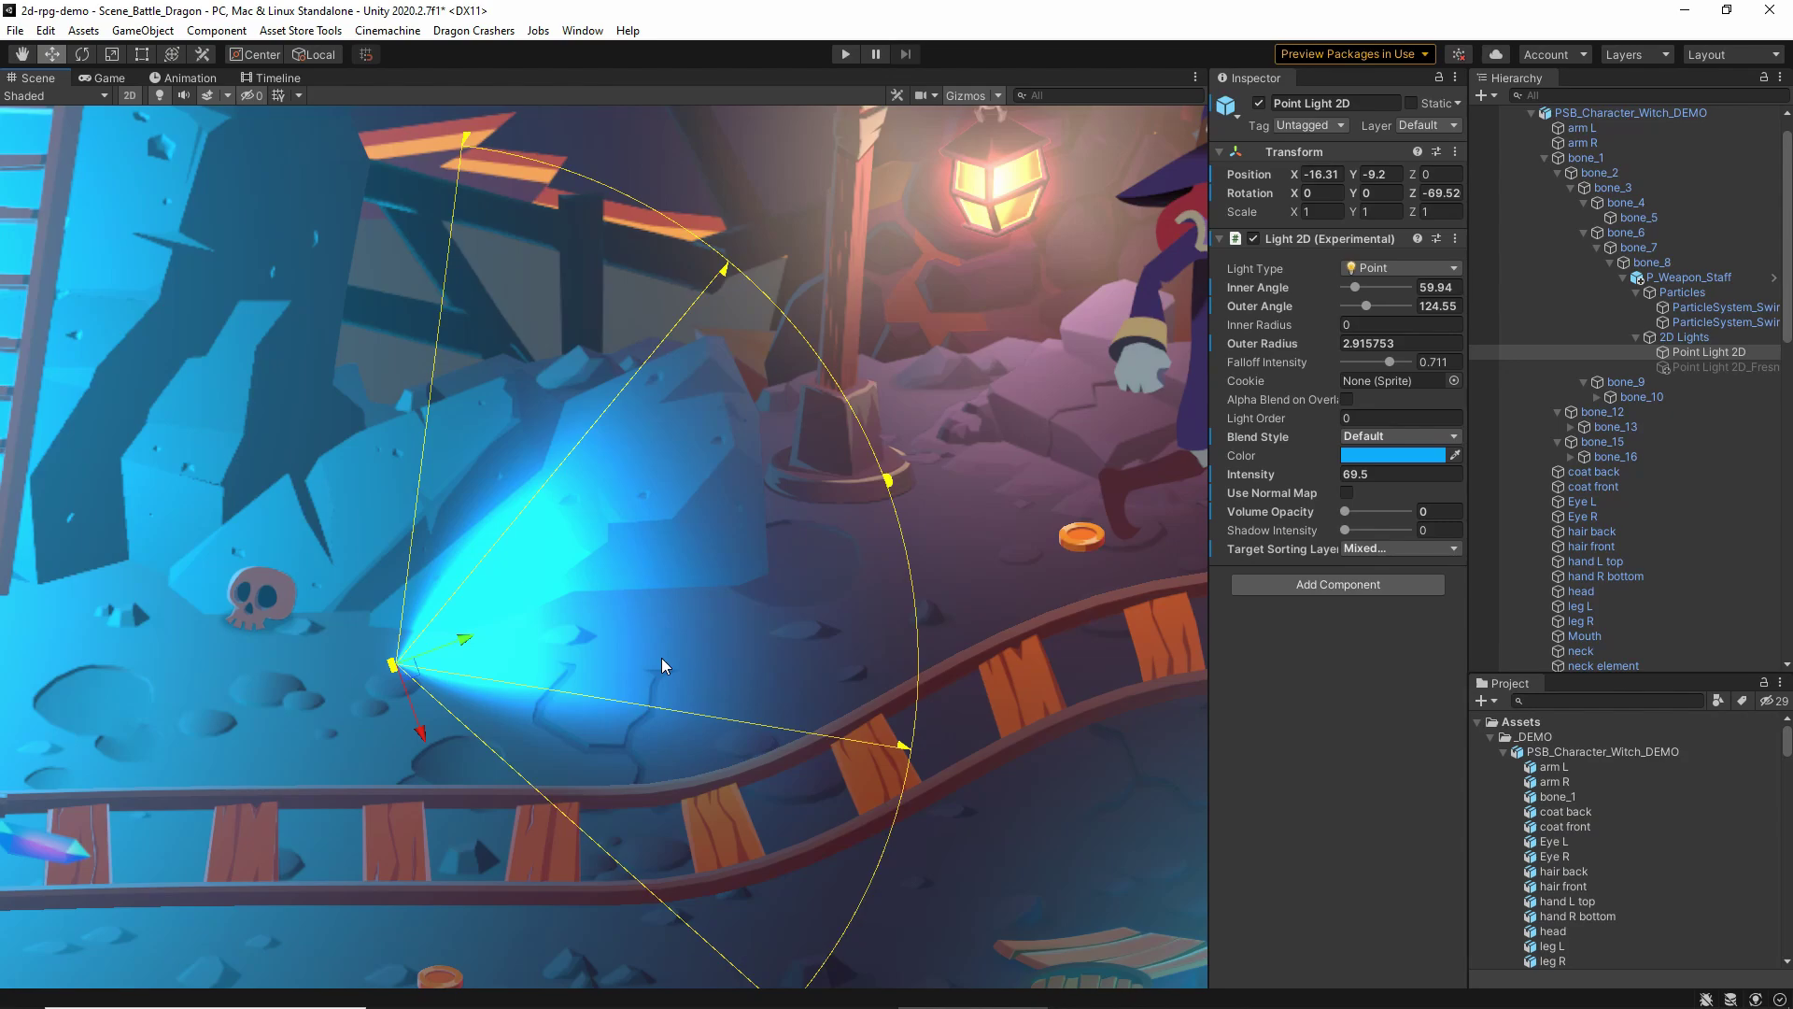
scroll(572, 612, down, 4)
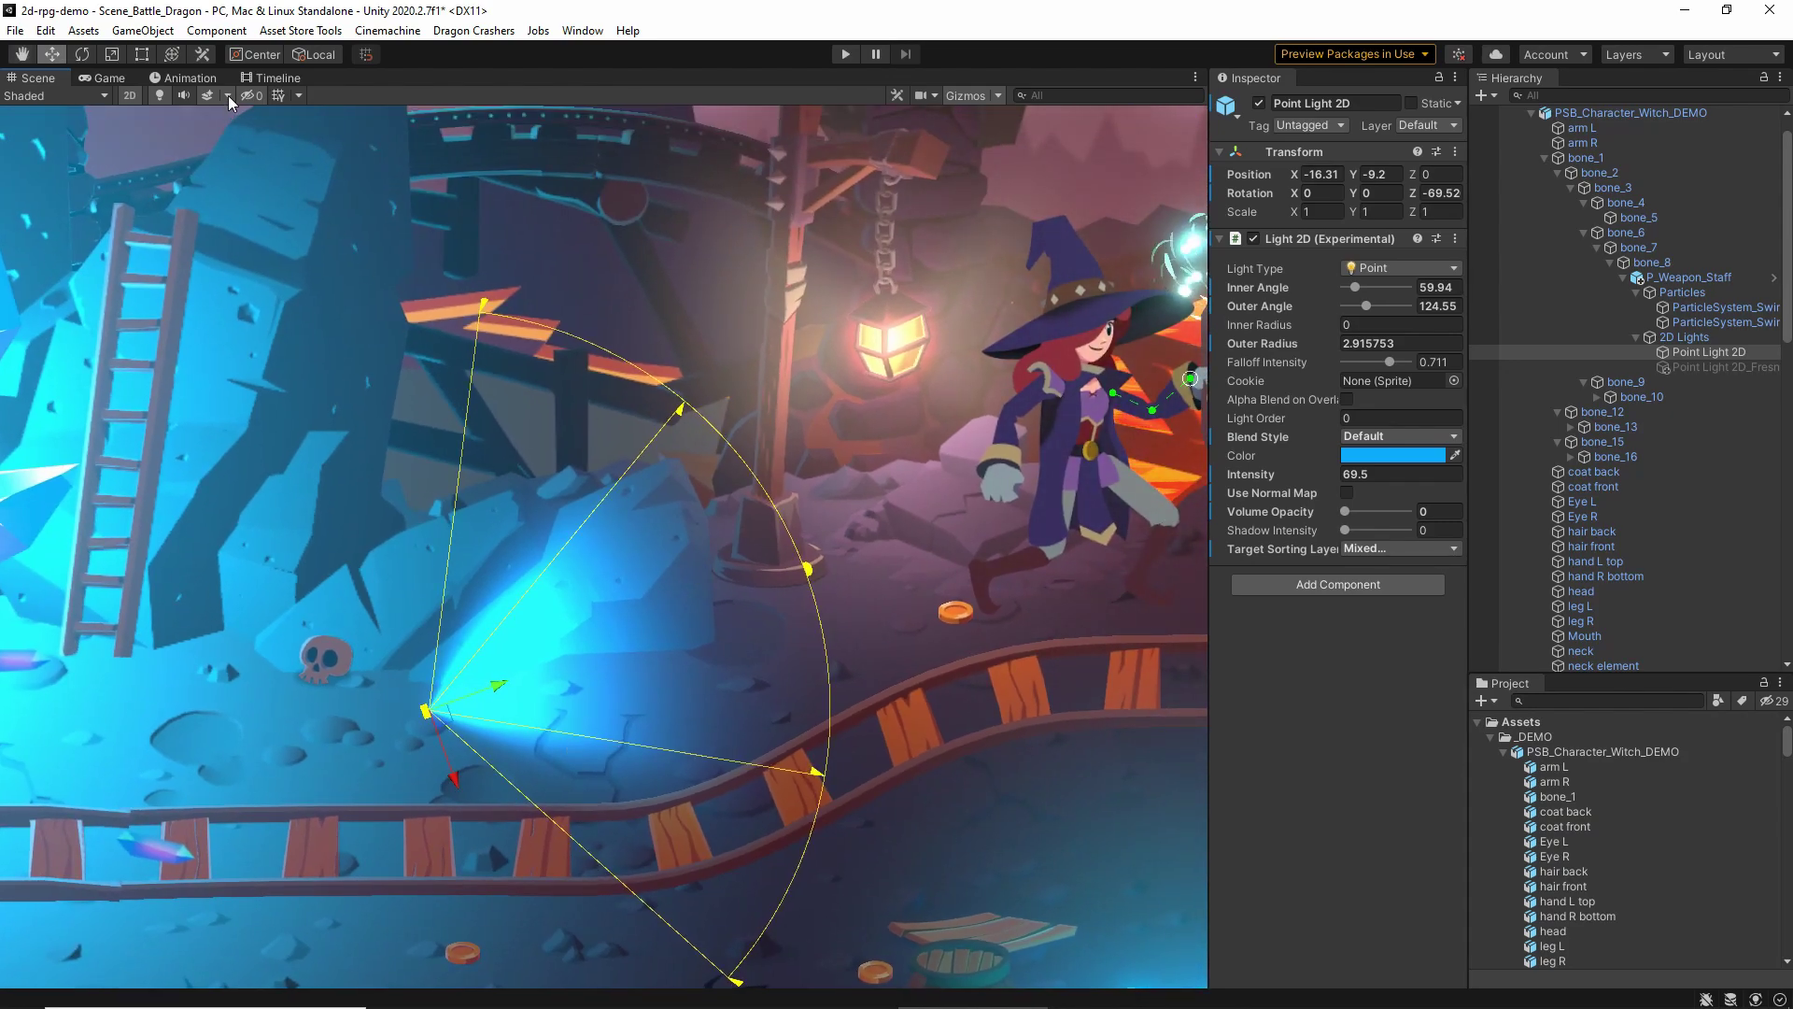
Undo the point light's relocation and its cone-shaping changes
key(ctrl+z)
key(ctrl+z)
key(ctrl+z)
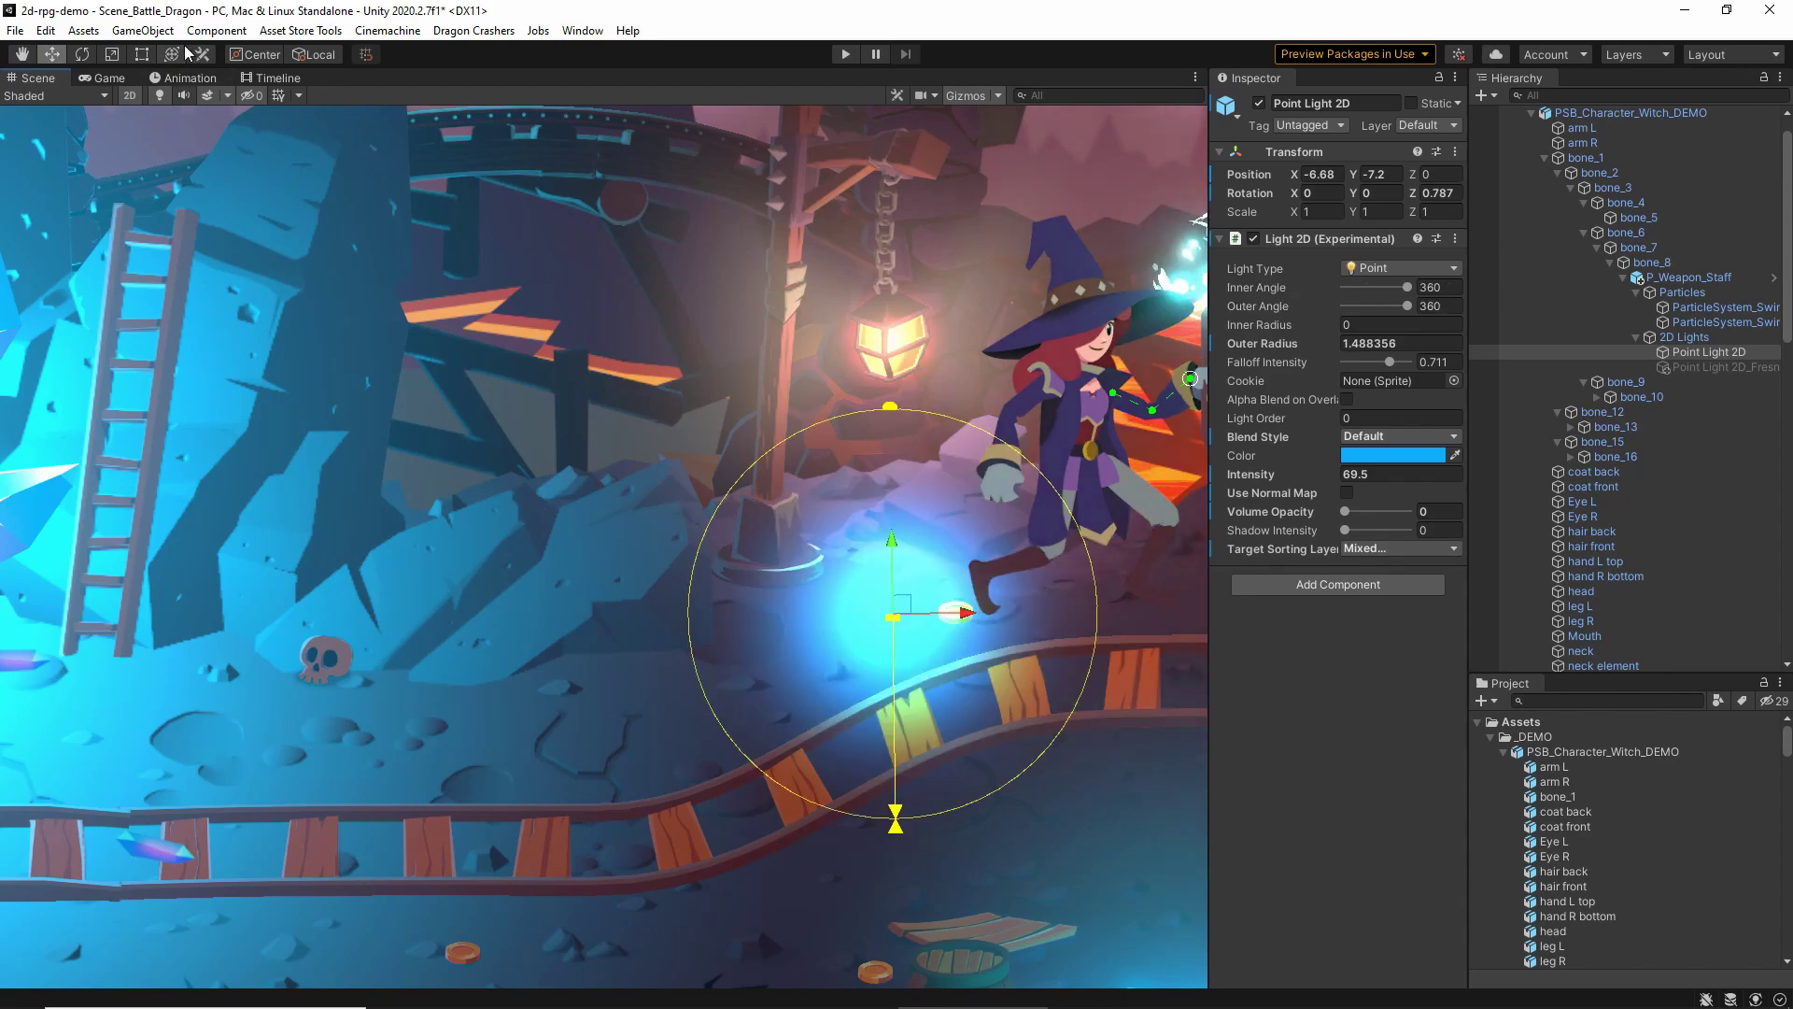
Look through the types of 2D lights that can be created, without adding one
click(152, 31)
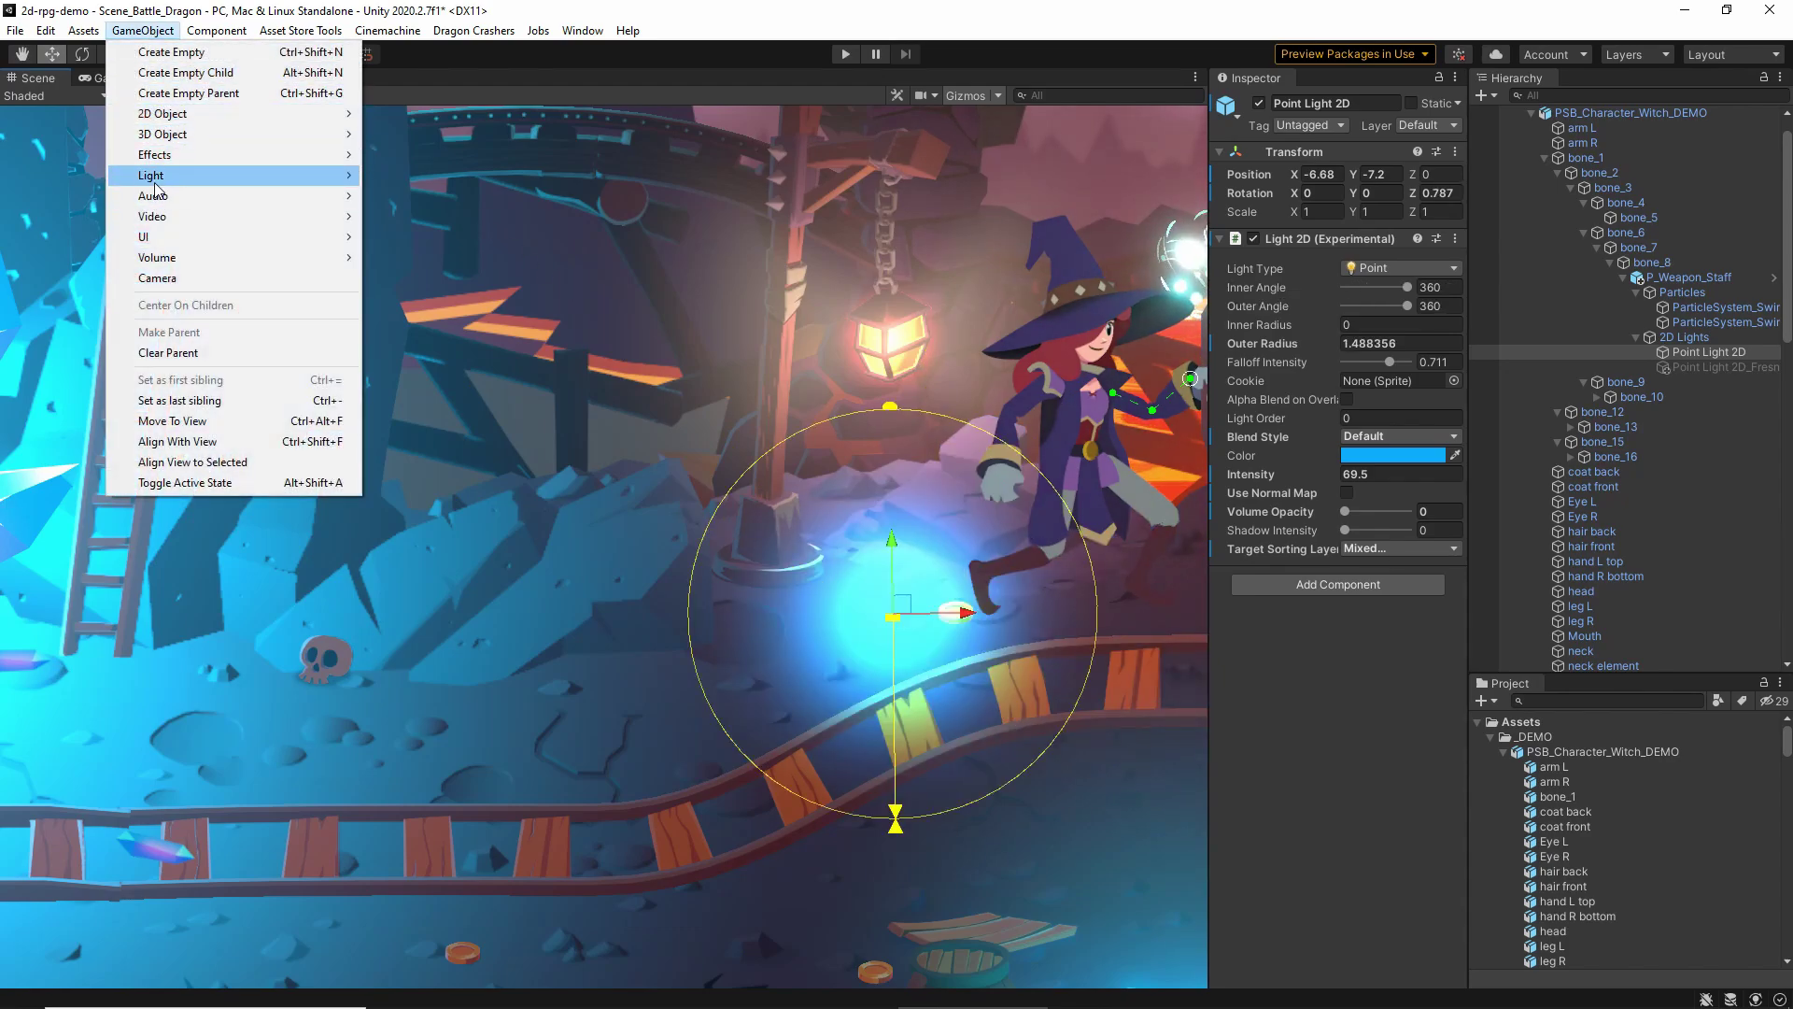
mouse_move(159, 177)
mouse_move(443, 182)
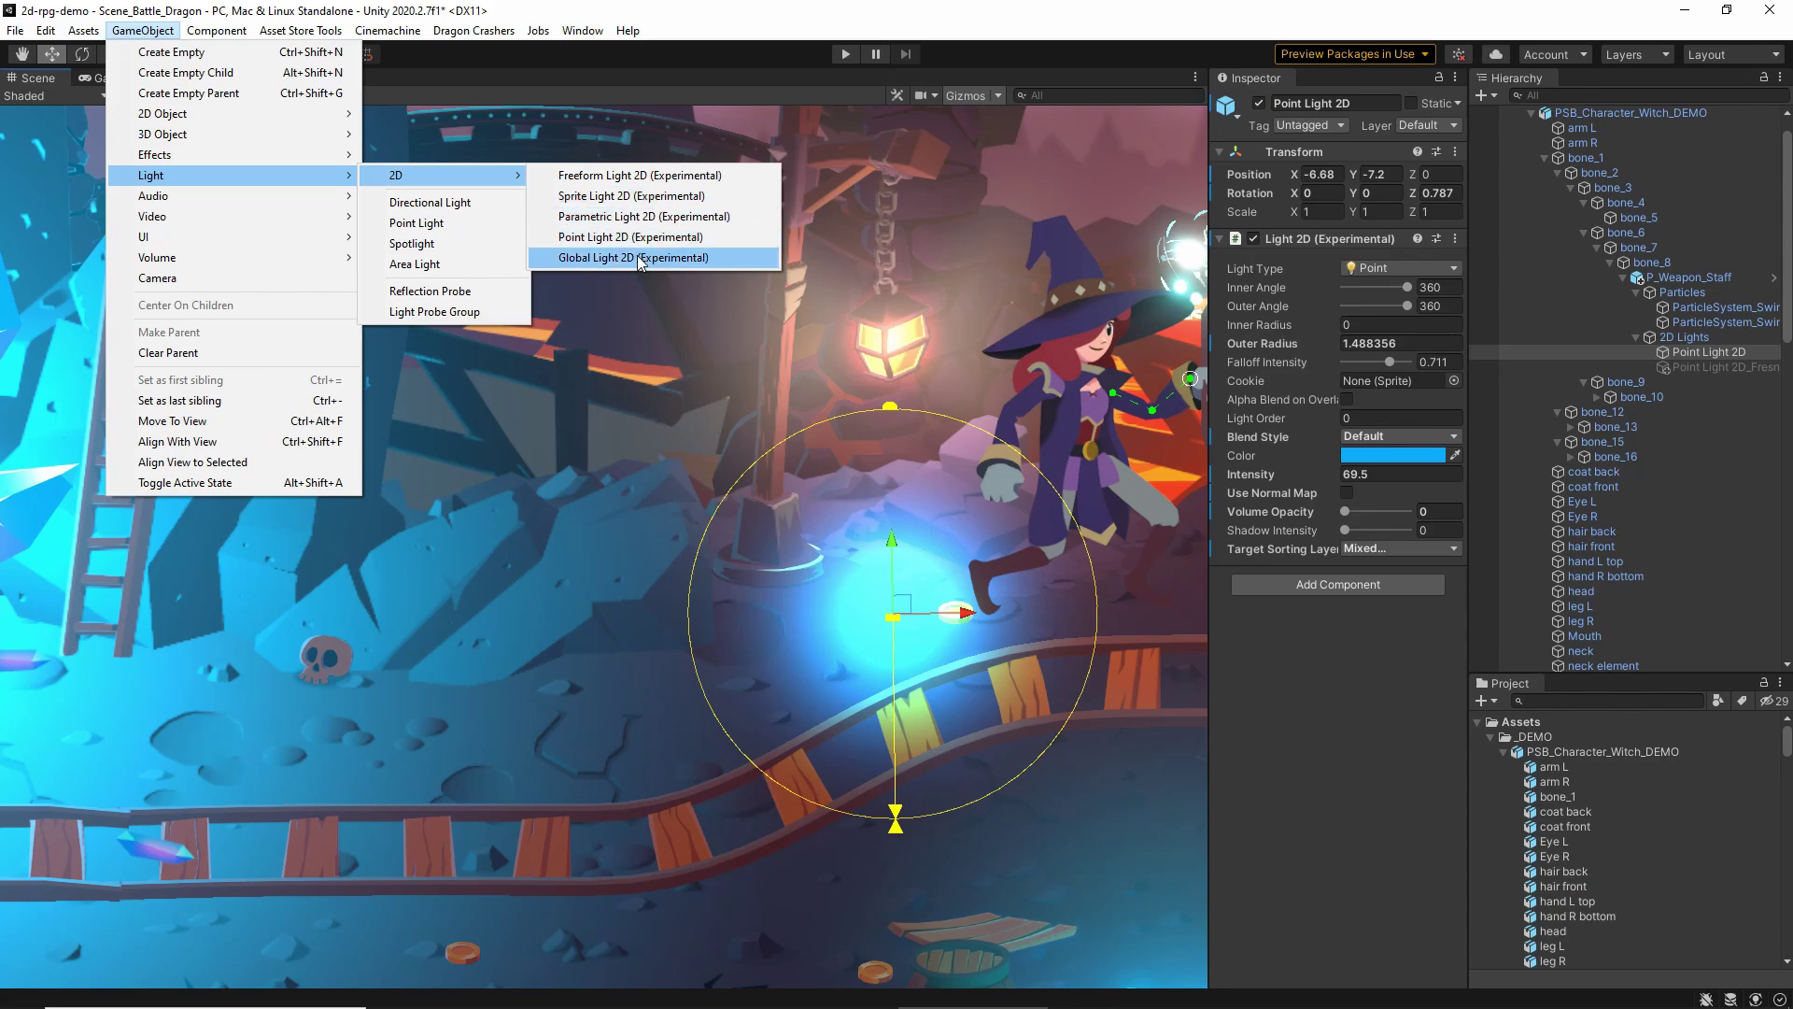
click(784, 55)
Move the point light onto the head of the witch's staff, at about X -0.01, Y 0.32
middle_drag(862, 519, 669, 548)
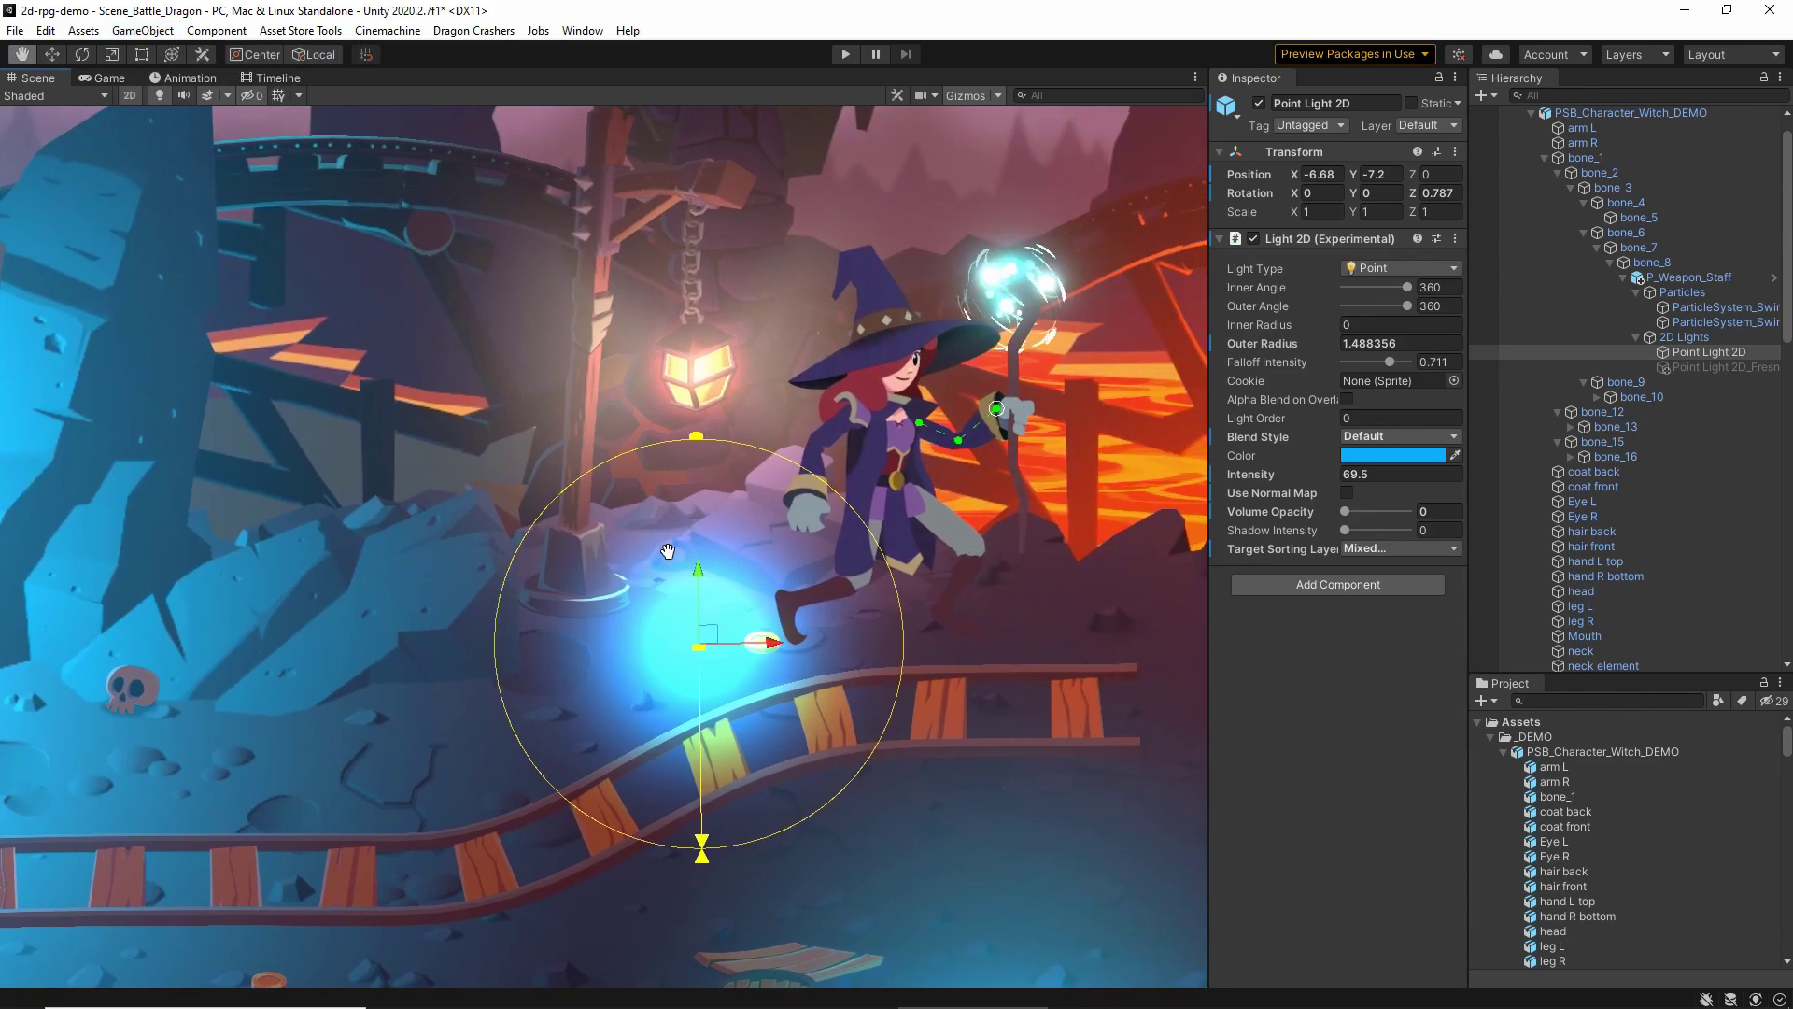
drag(709, 643, 1029, 282)
middle_drag(1040, 304, 729, 447)
scroll(730, 446, up, 5)
scroll(730, 446, up, 5)
middle_drag(501, 834, 693, 722)
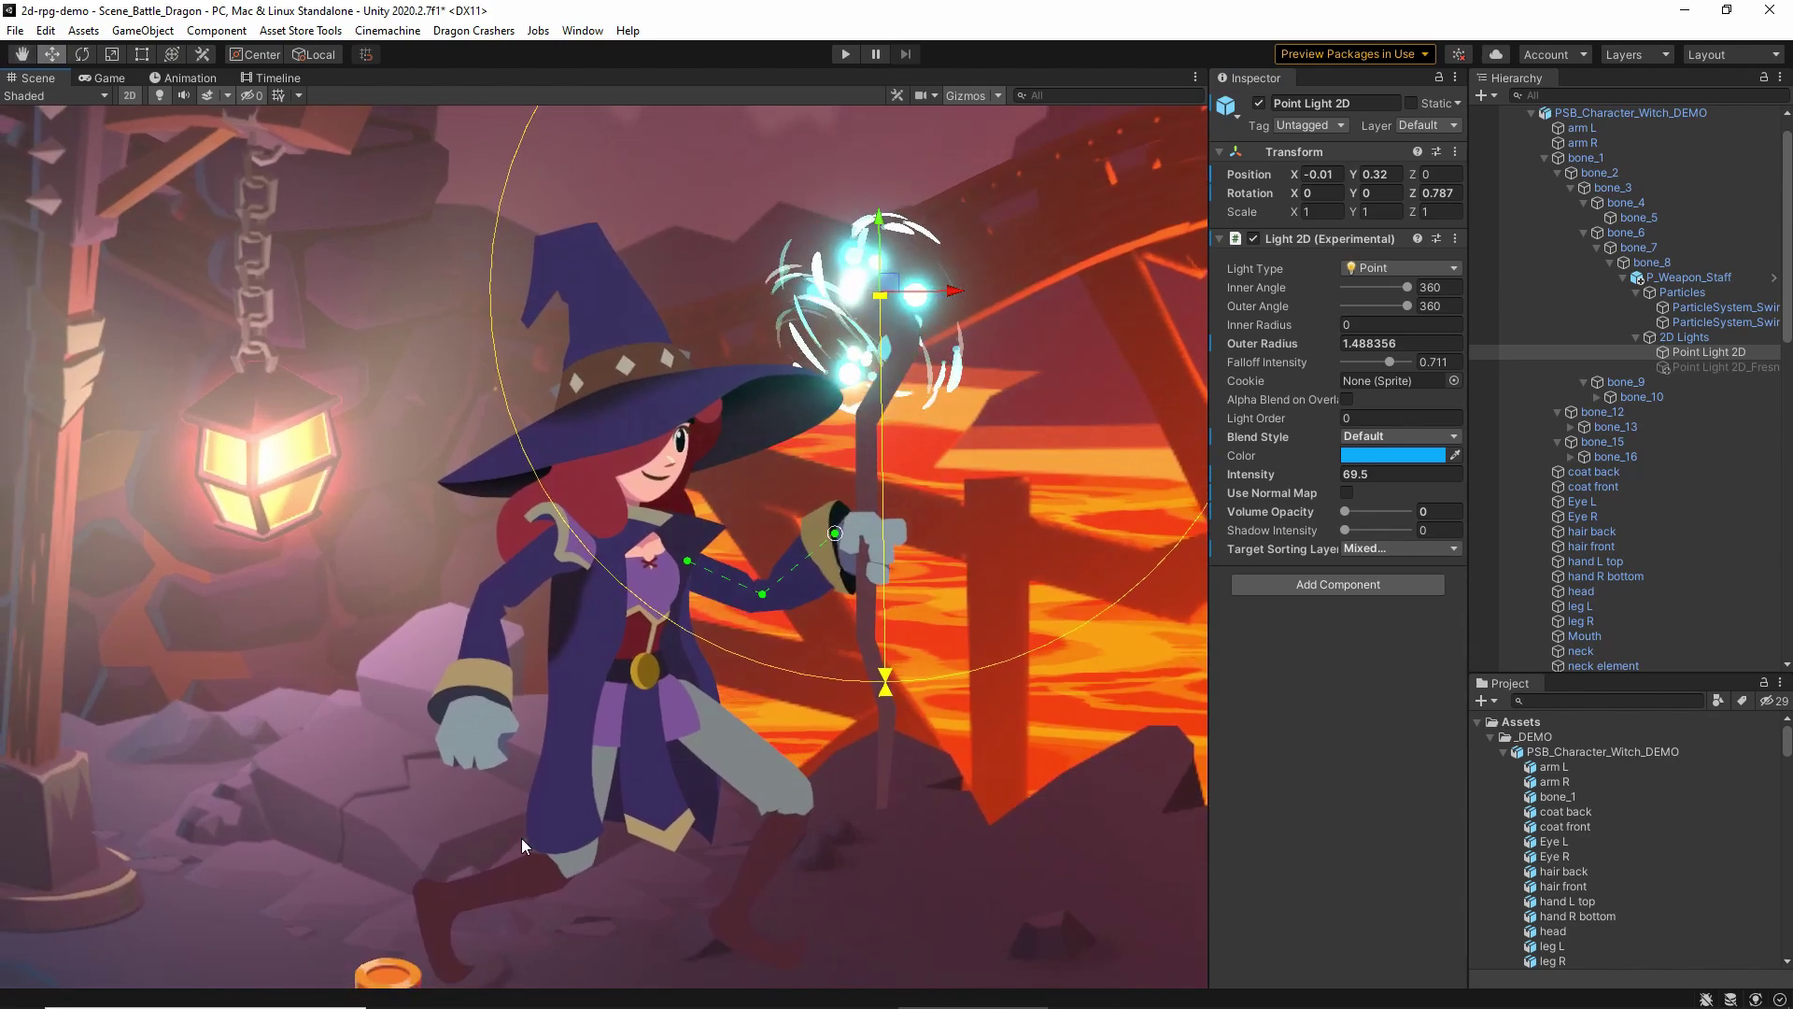
scroll(1624, 148, up, 2)
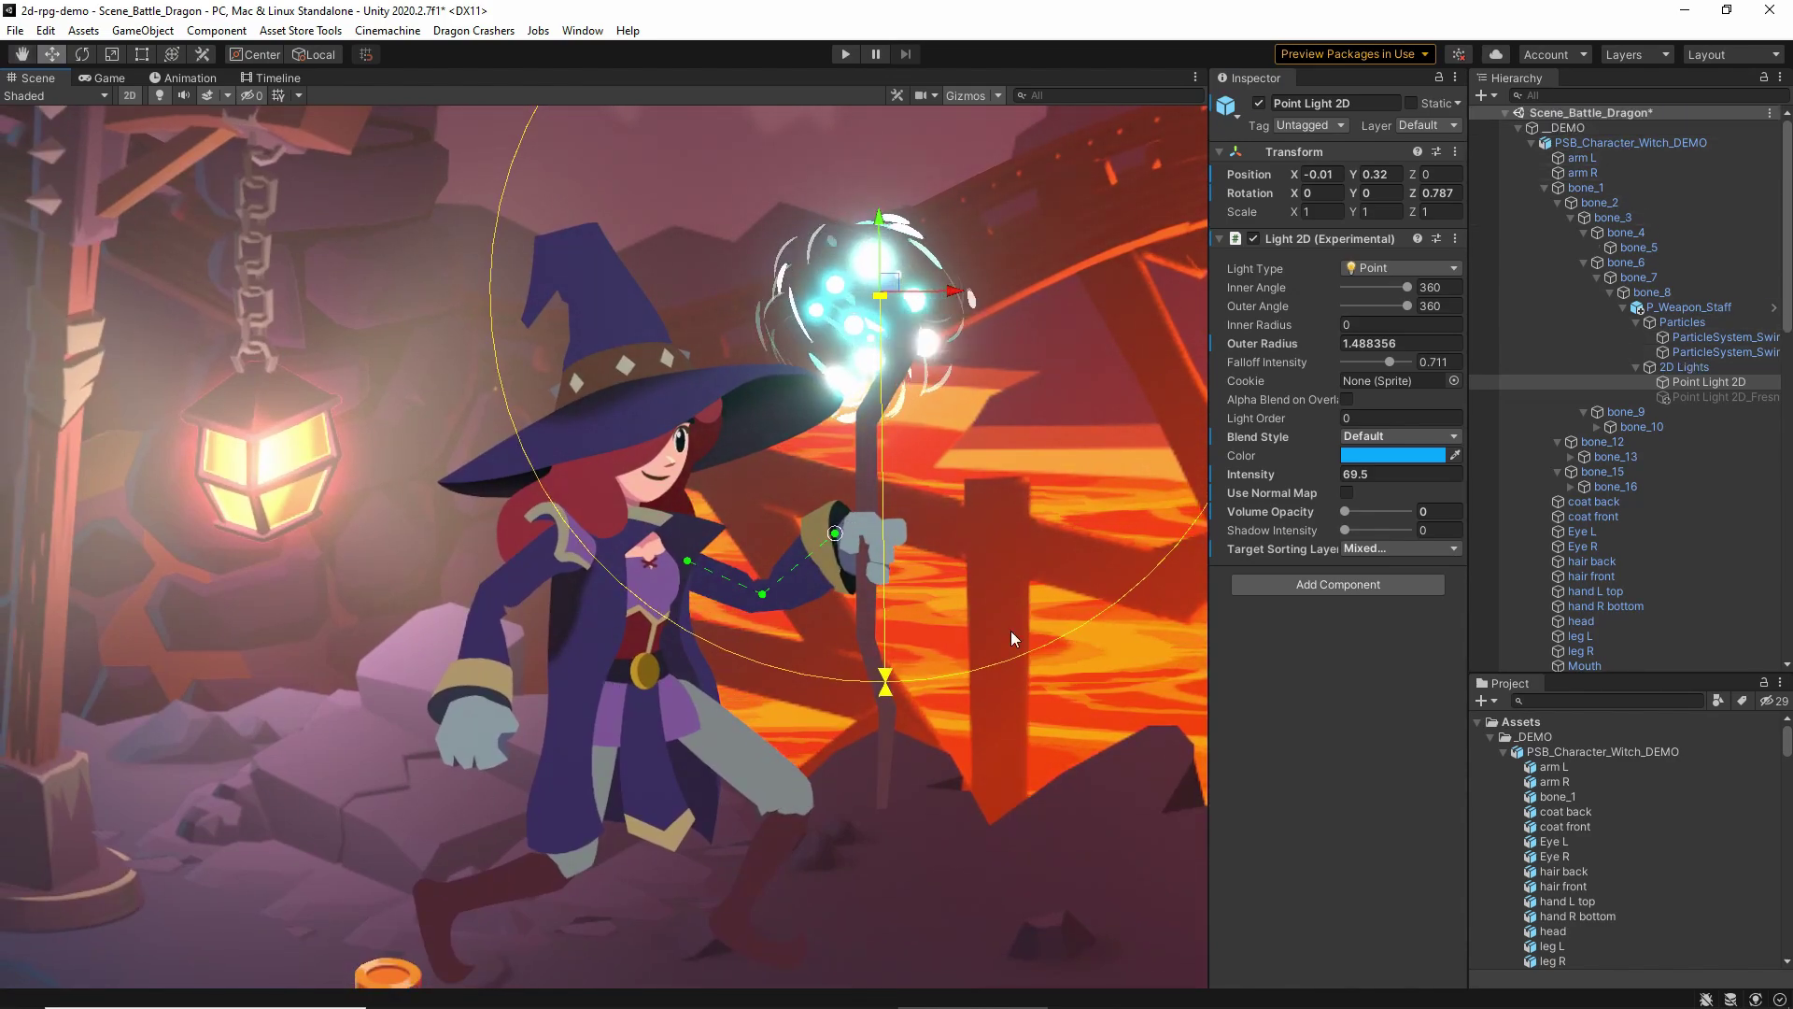
Try the point light around the hanging lantern and its beam, ending above it at about X -6.56, Y 4.61
drag(880, 295, 270, 350)
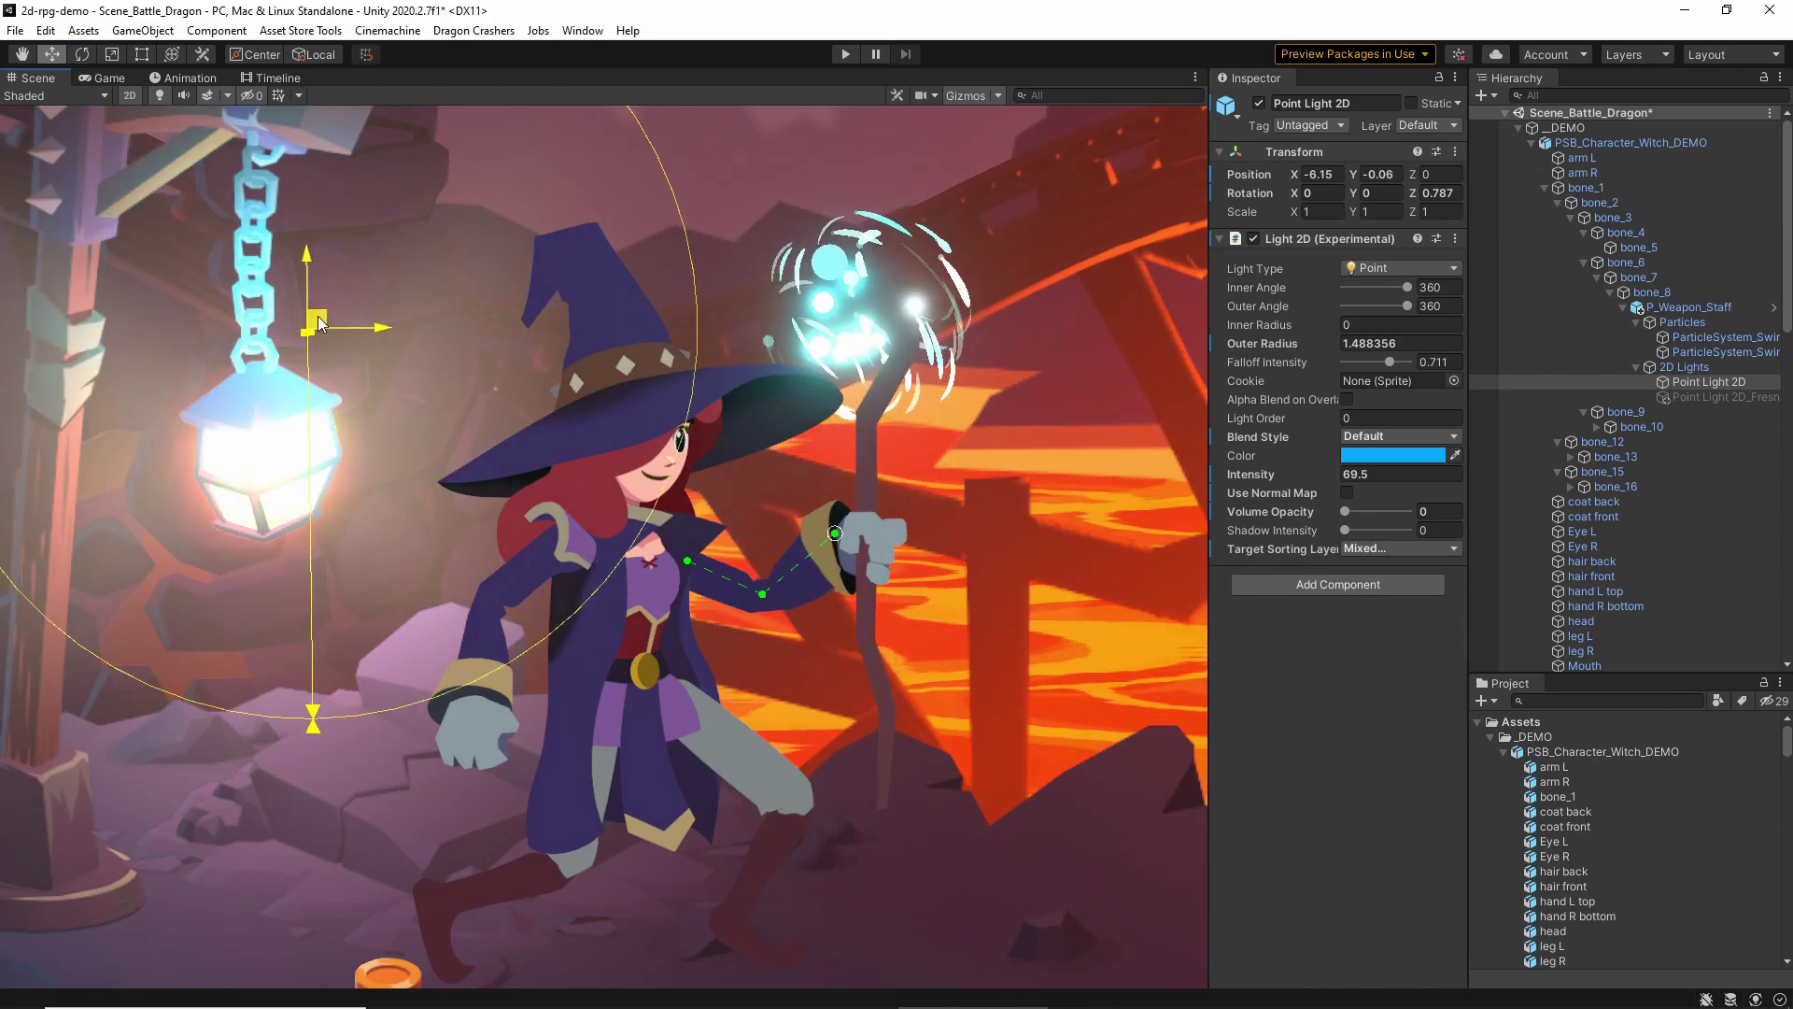
middle_drag(410, 259, 833, 379)
scroll(911, 519, down, 3)
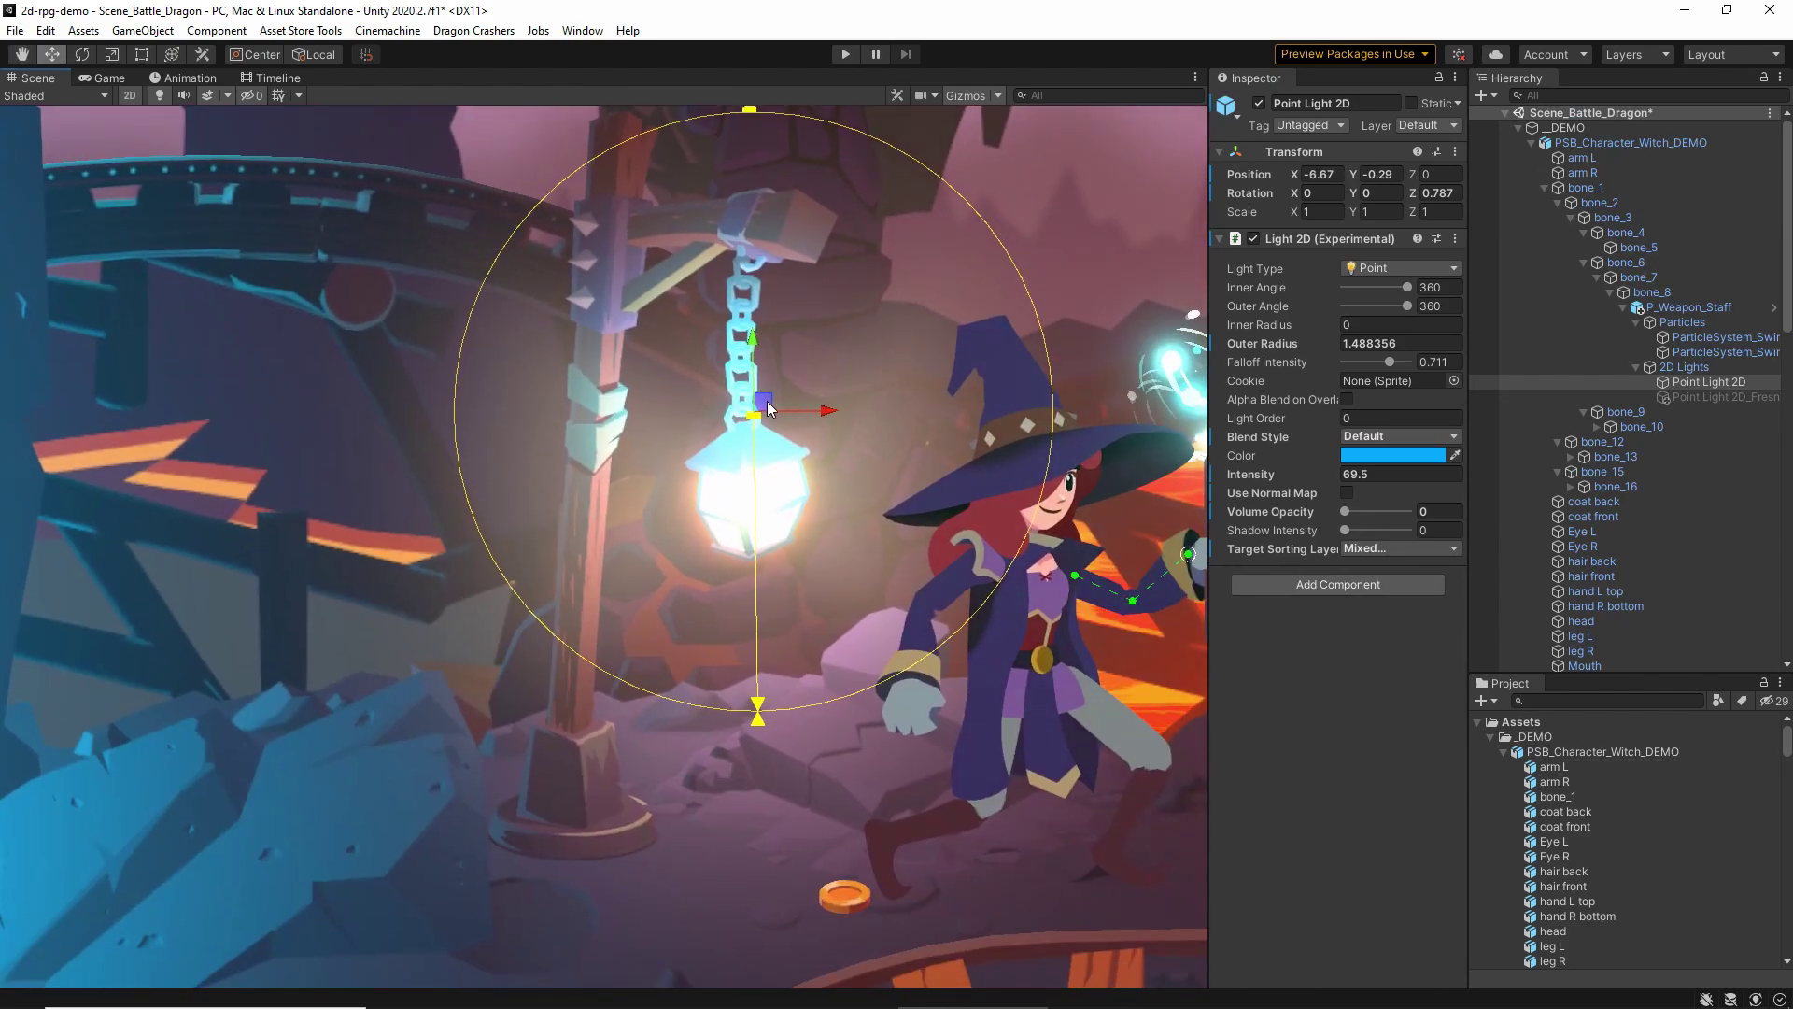
drag(766, 401, 801, 234)
middle_drag(925, 194, 874, 552)
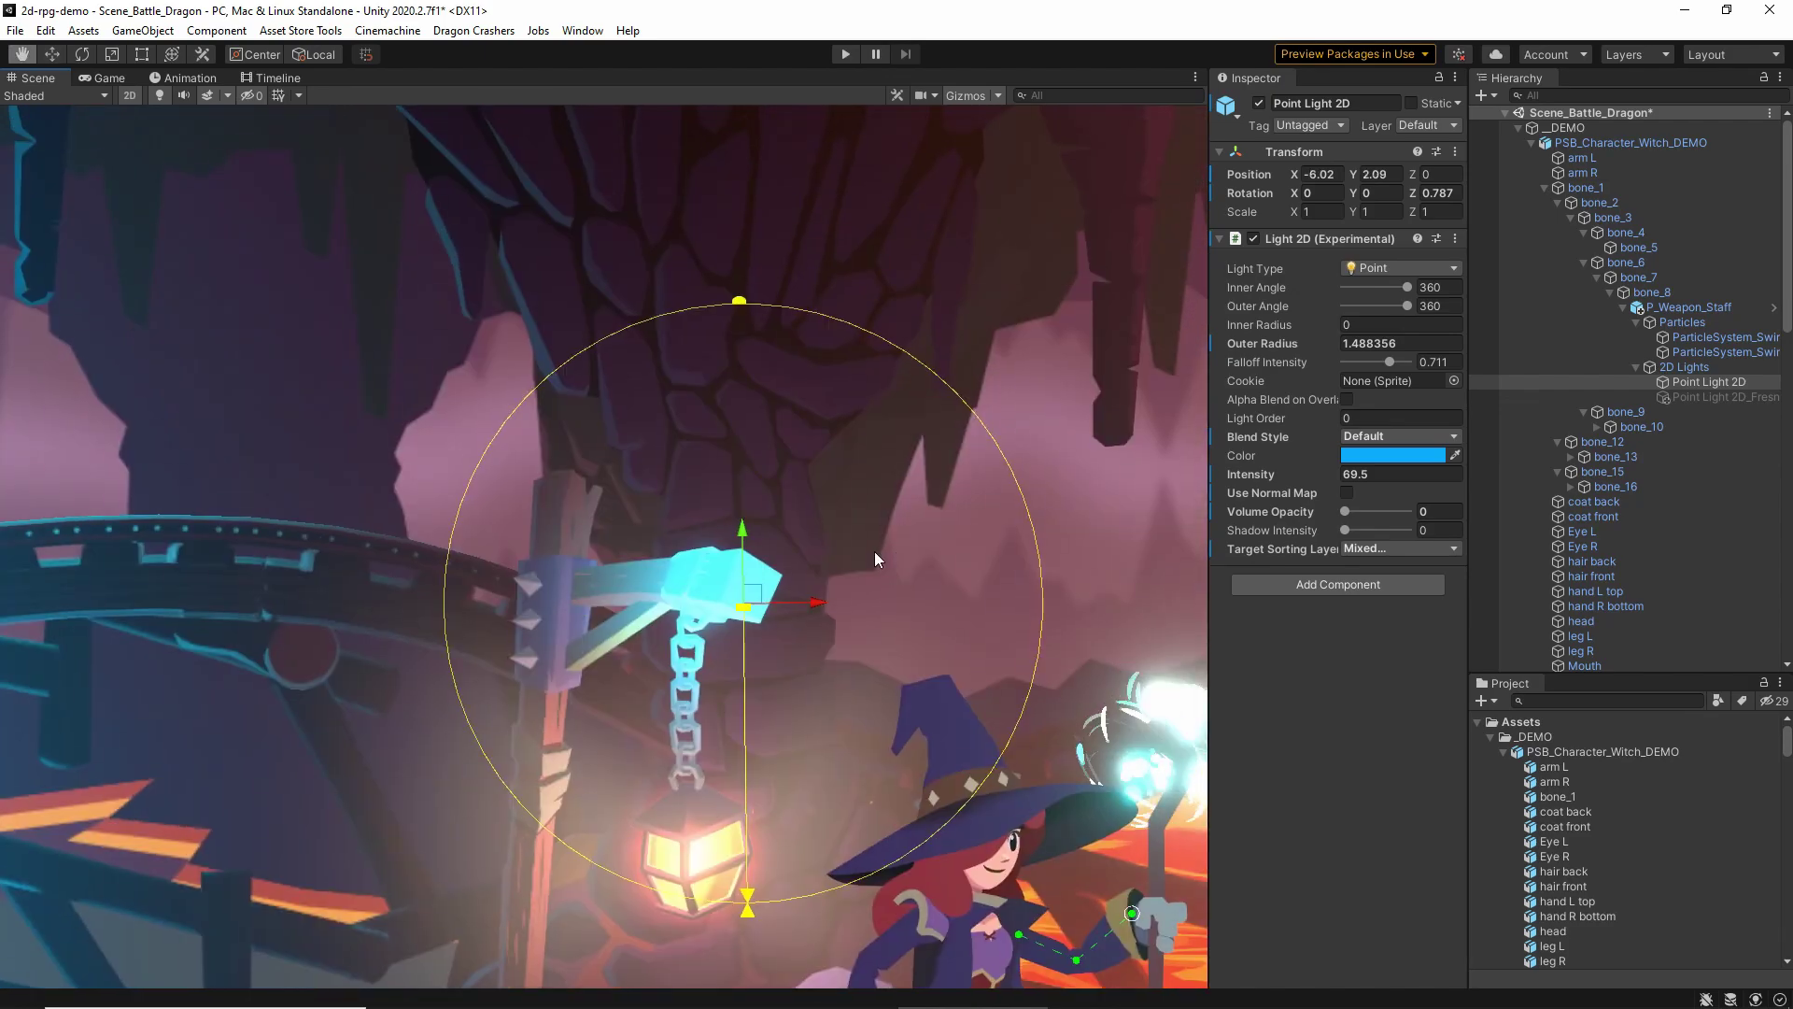
scroll(742, 596, up, 4)
drag(757, 598, 712, 375)
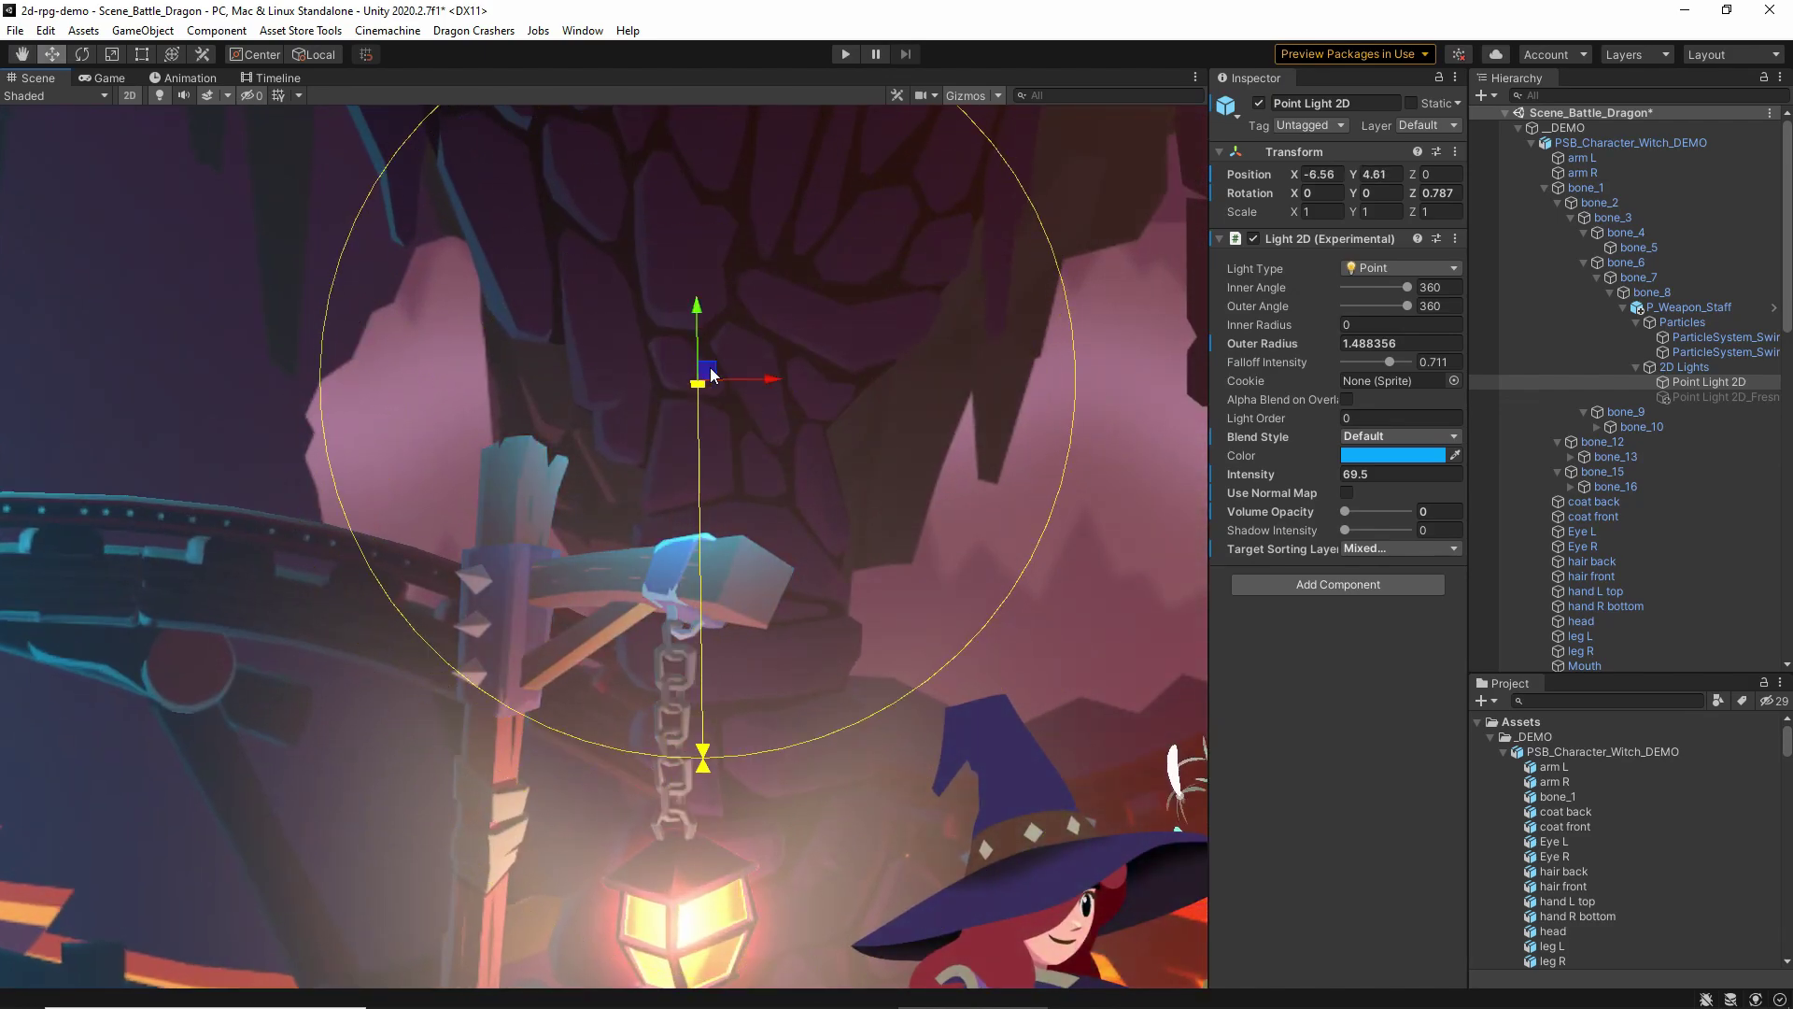
Add Background to the point light's target sorting layers, move the light near the lantern beam and enable its normal map
click(1385, 545)
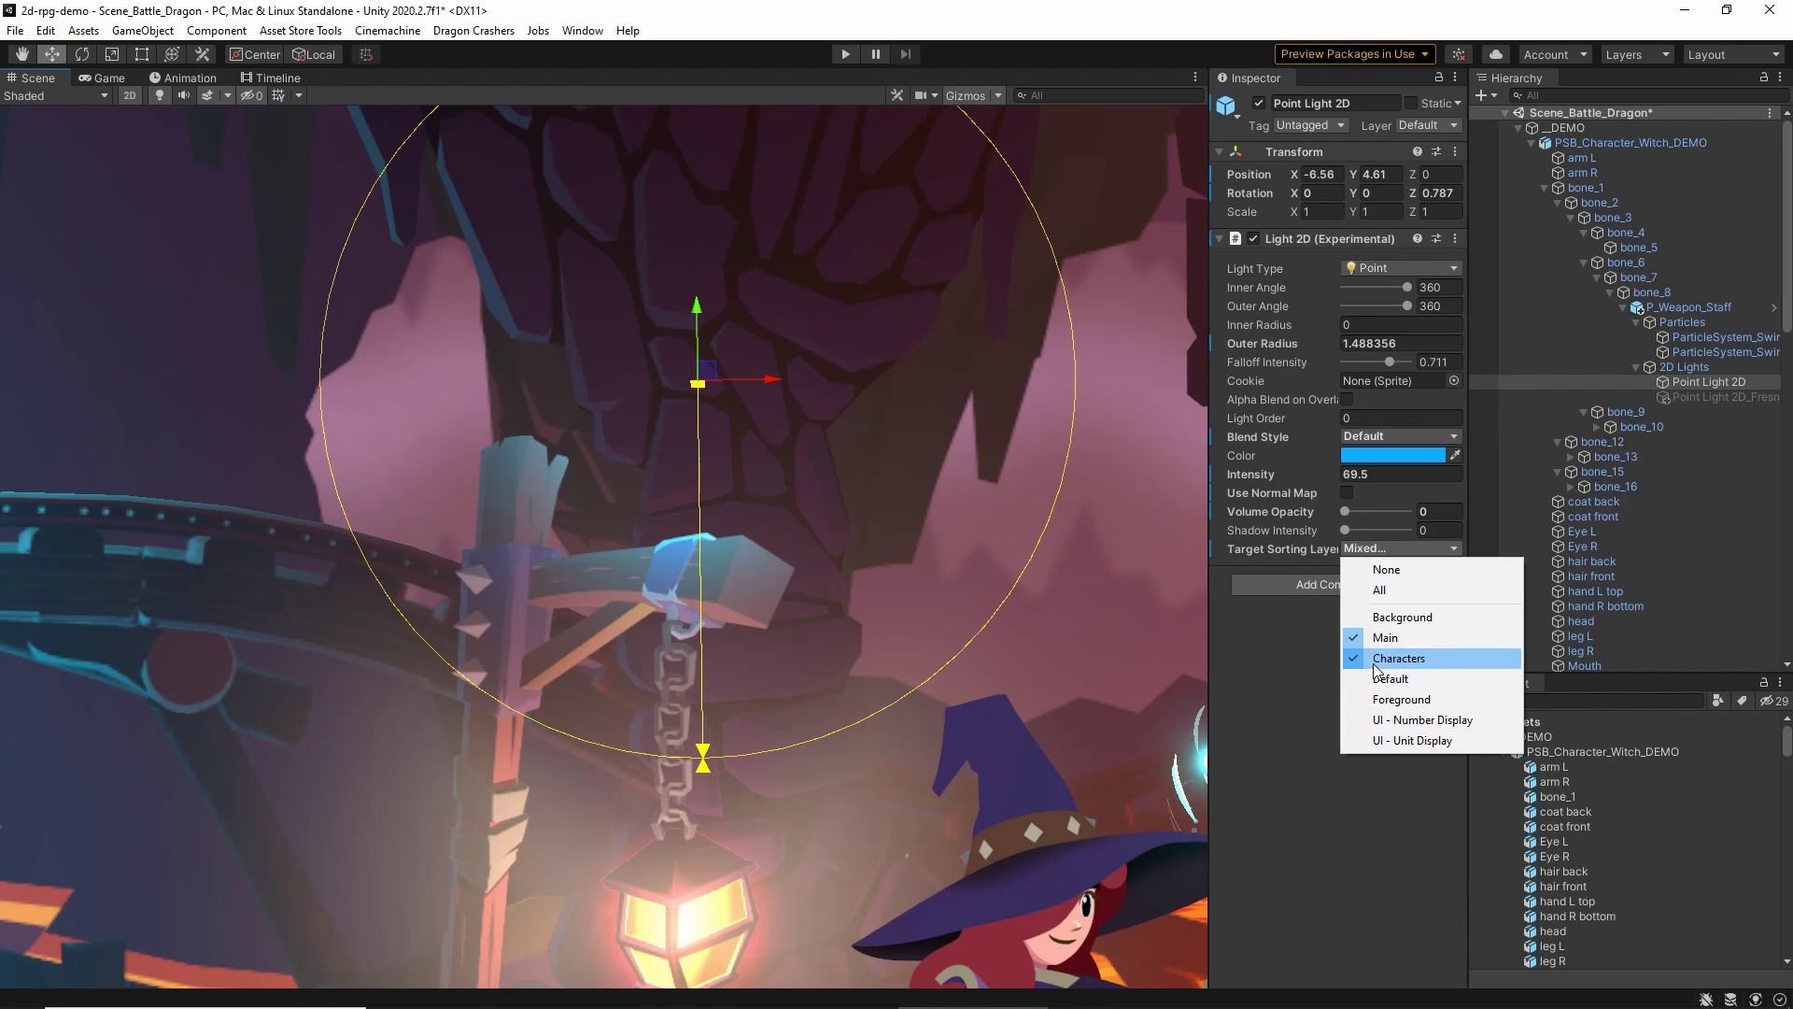
click(1398, 618)
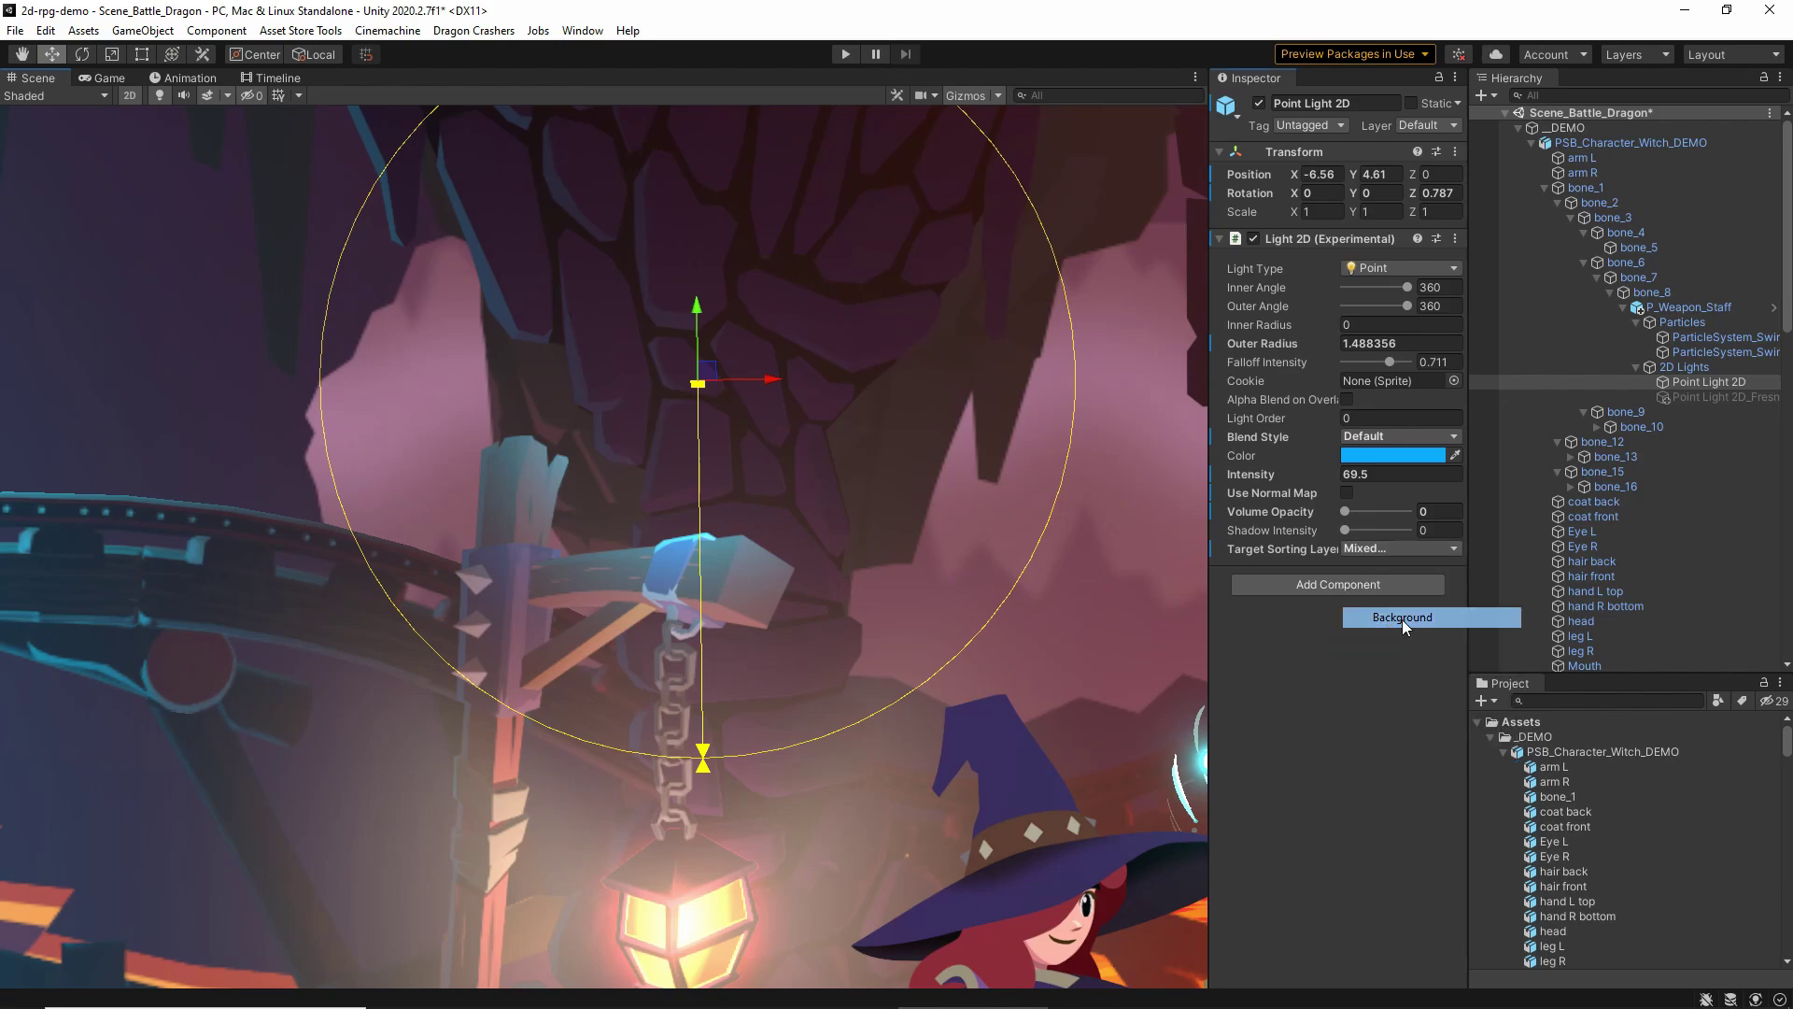
drag(715, 375, 796, 643)
click(1346, 493)
Move the point light back to the head of the witch's staff, at about X 0, Y 0.33
middle_drag(914, 524, 671, 337)
scroll(559, 398, down, 2)
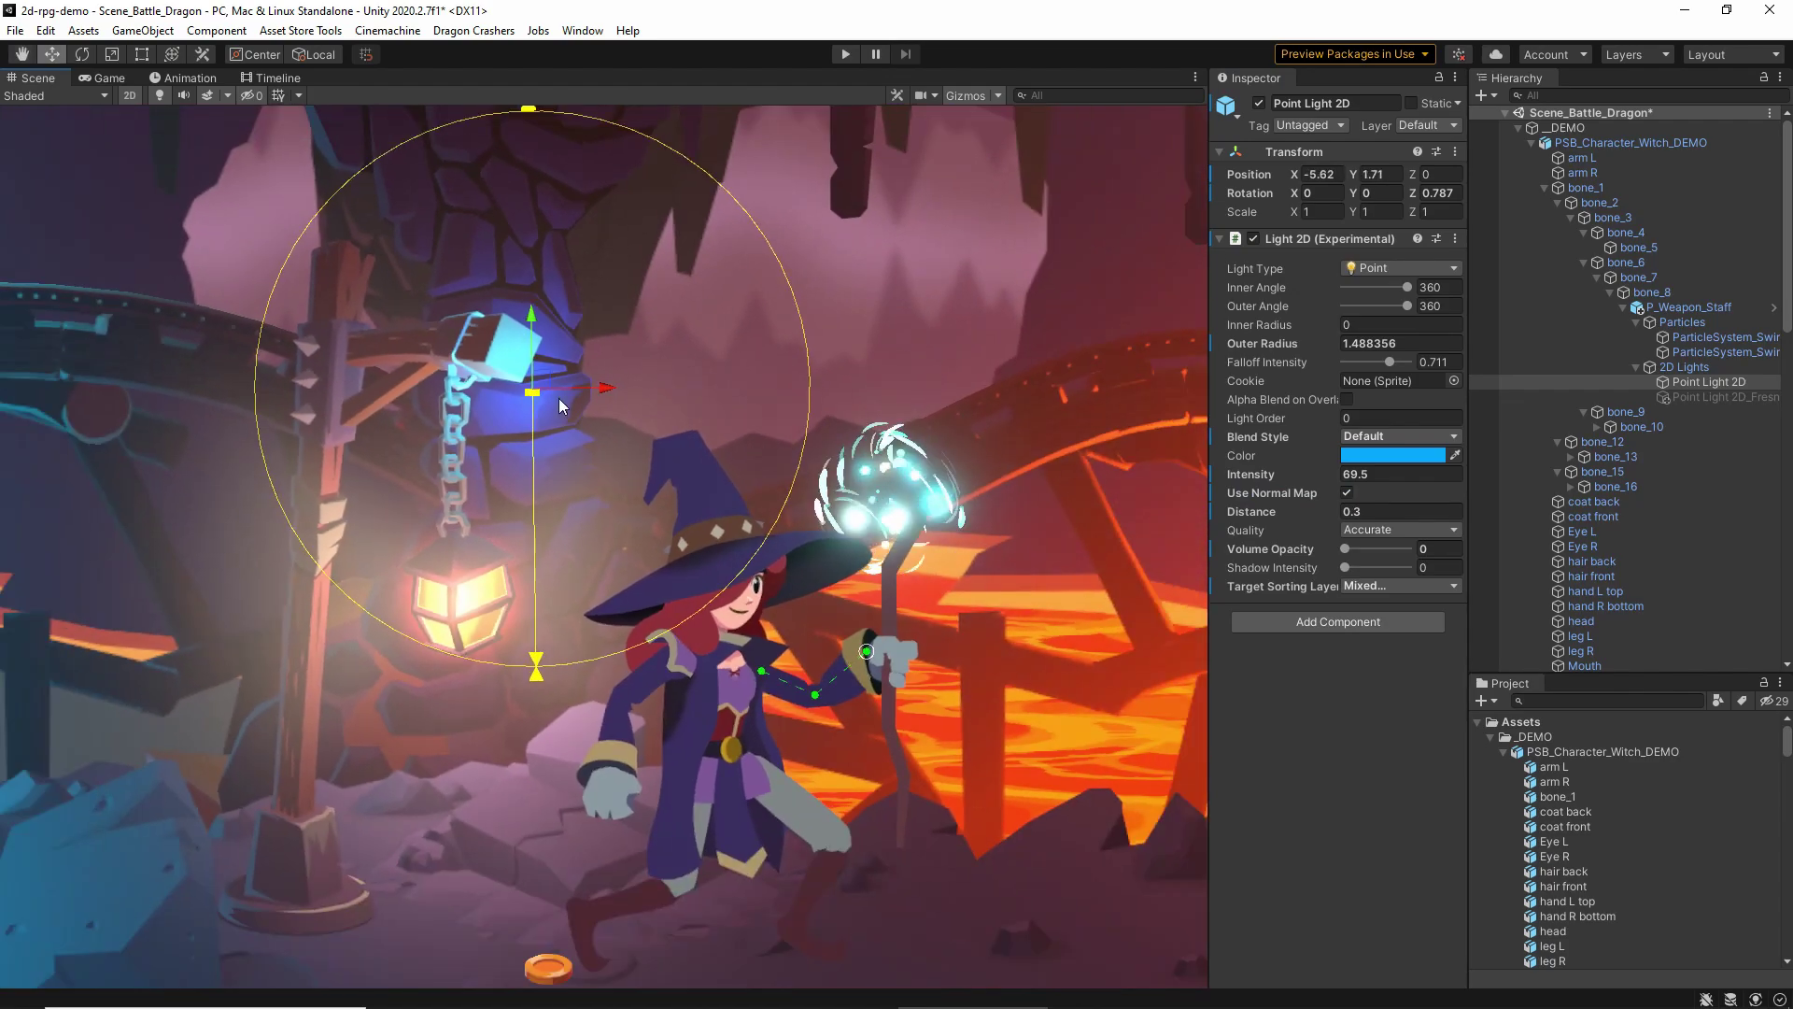
drag(551, 392, 911, 475)
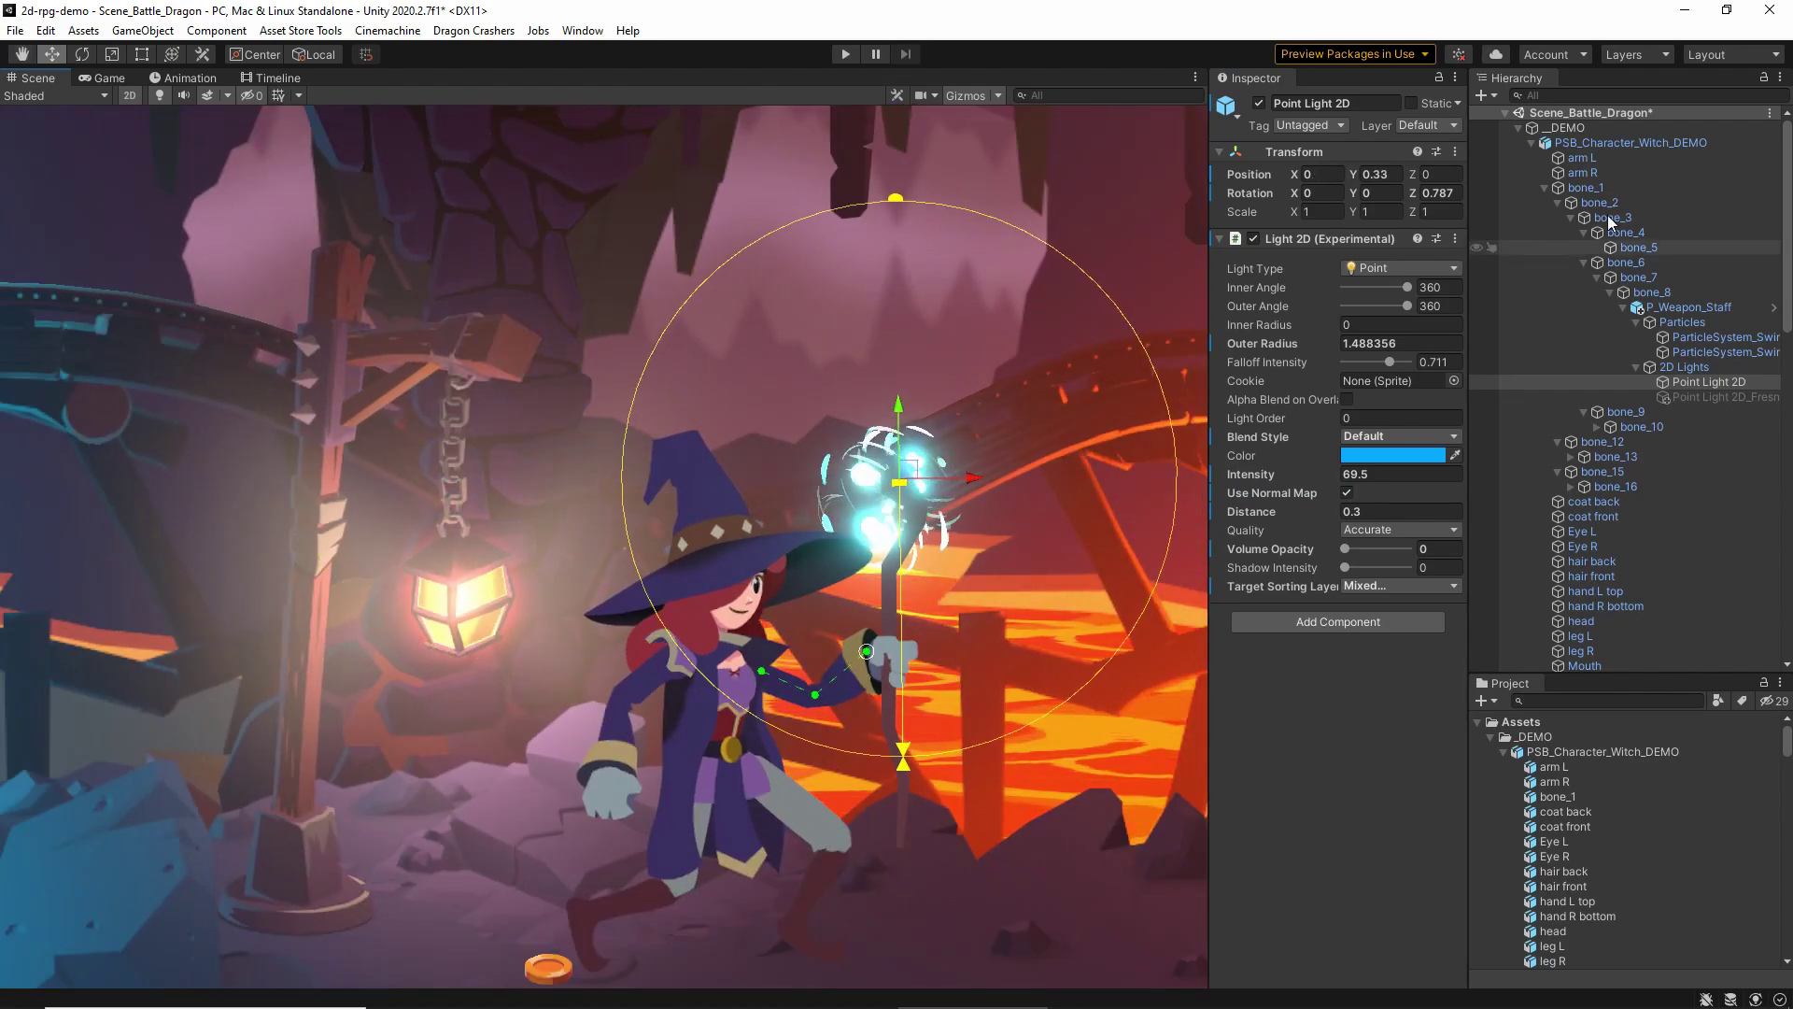
Inspect the sorting settings of the witch's arm R sprite and collapse the bone_1 hierarchy
double_click(1610, 146)
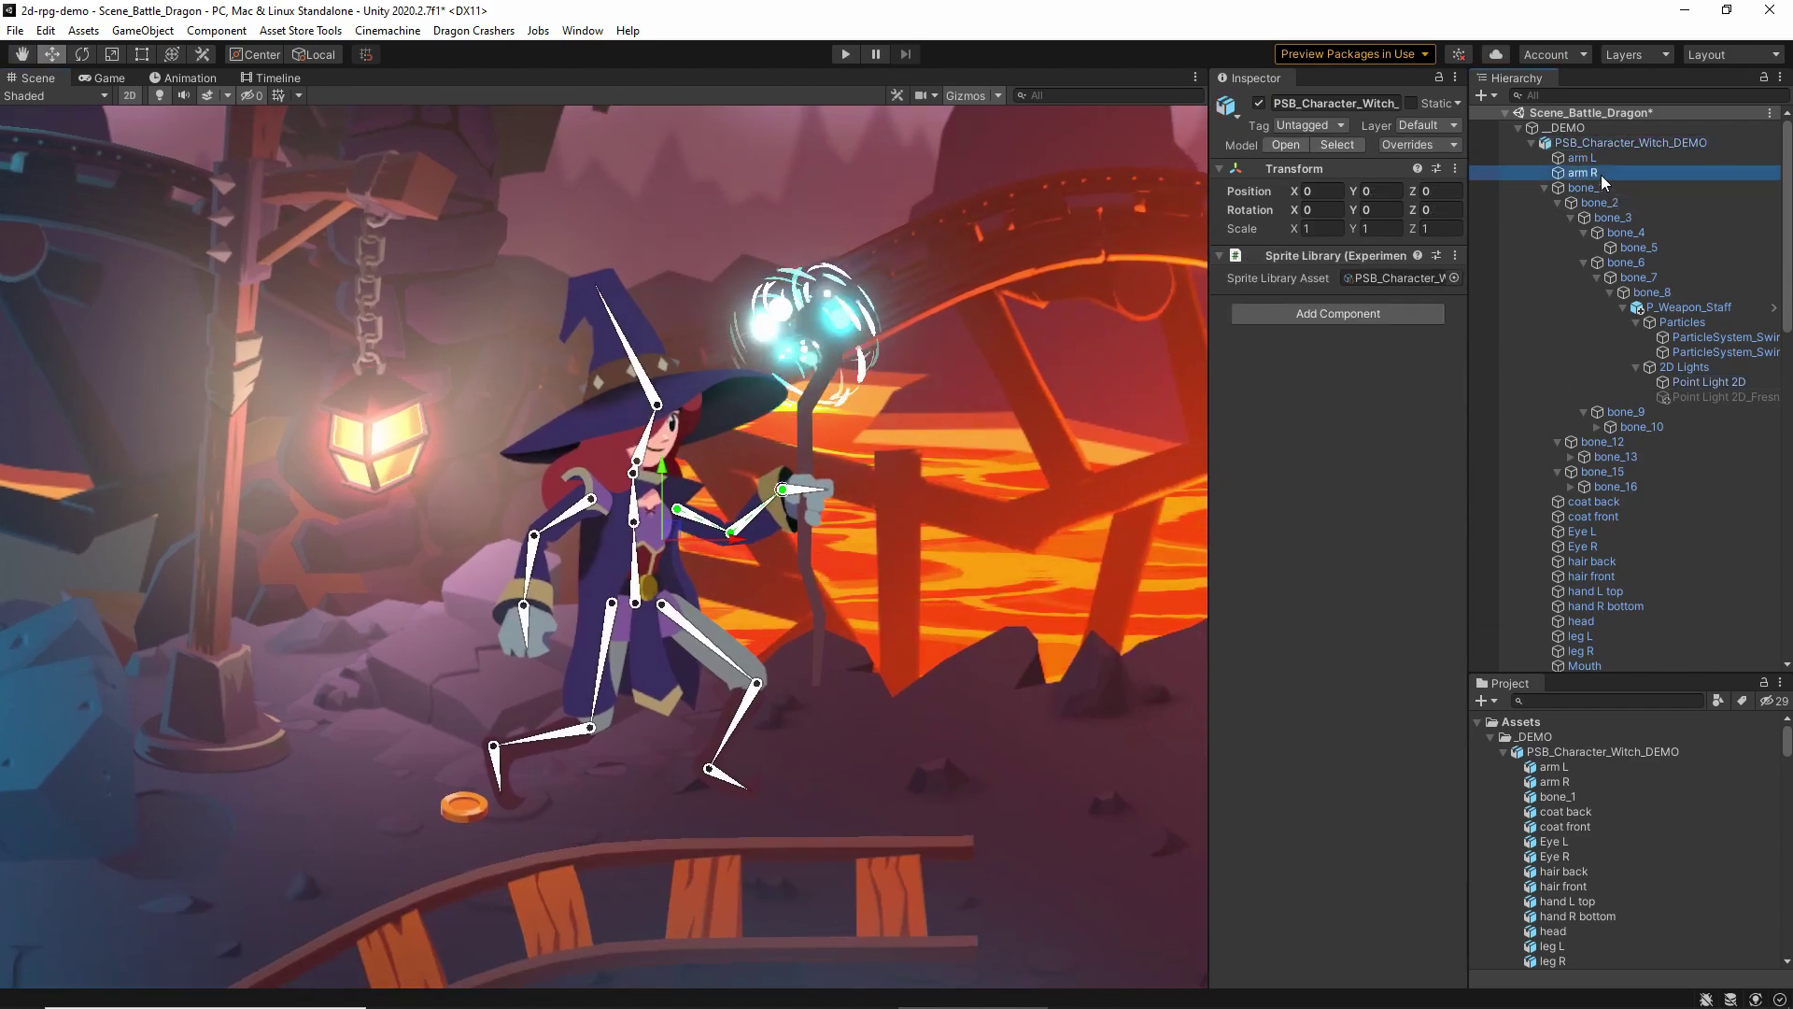
click(1601, 173)
click(1545, 188)
scroll(637, 564, up, 2)
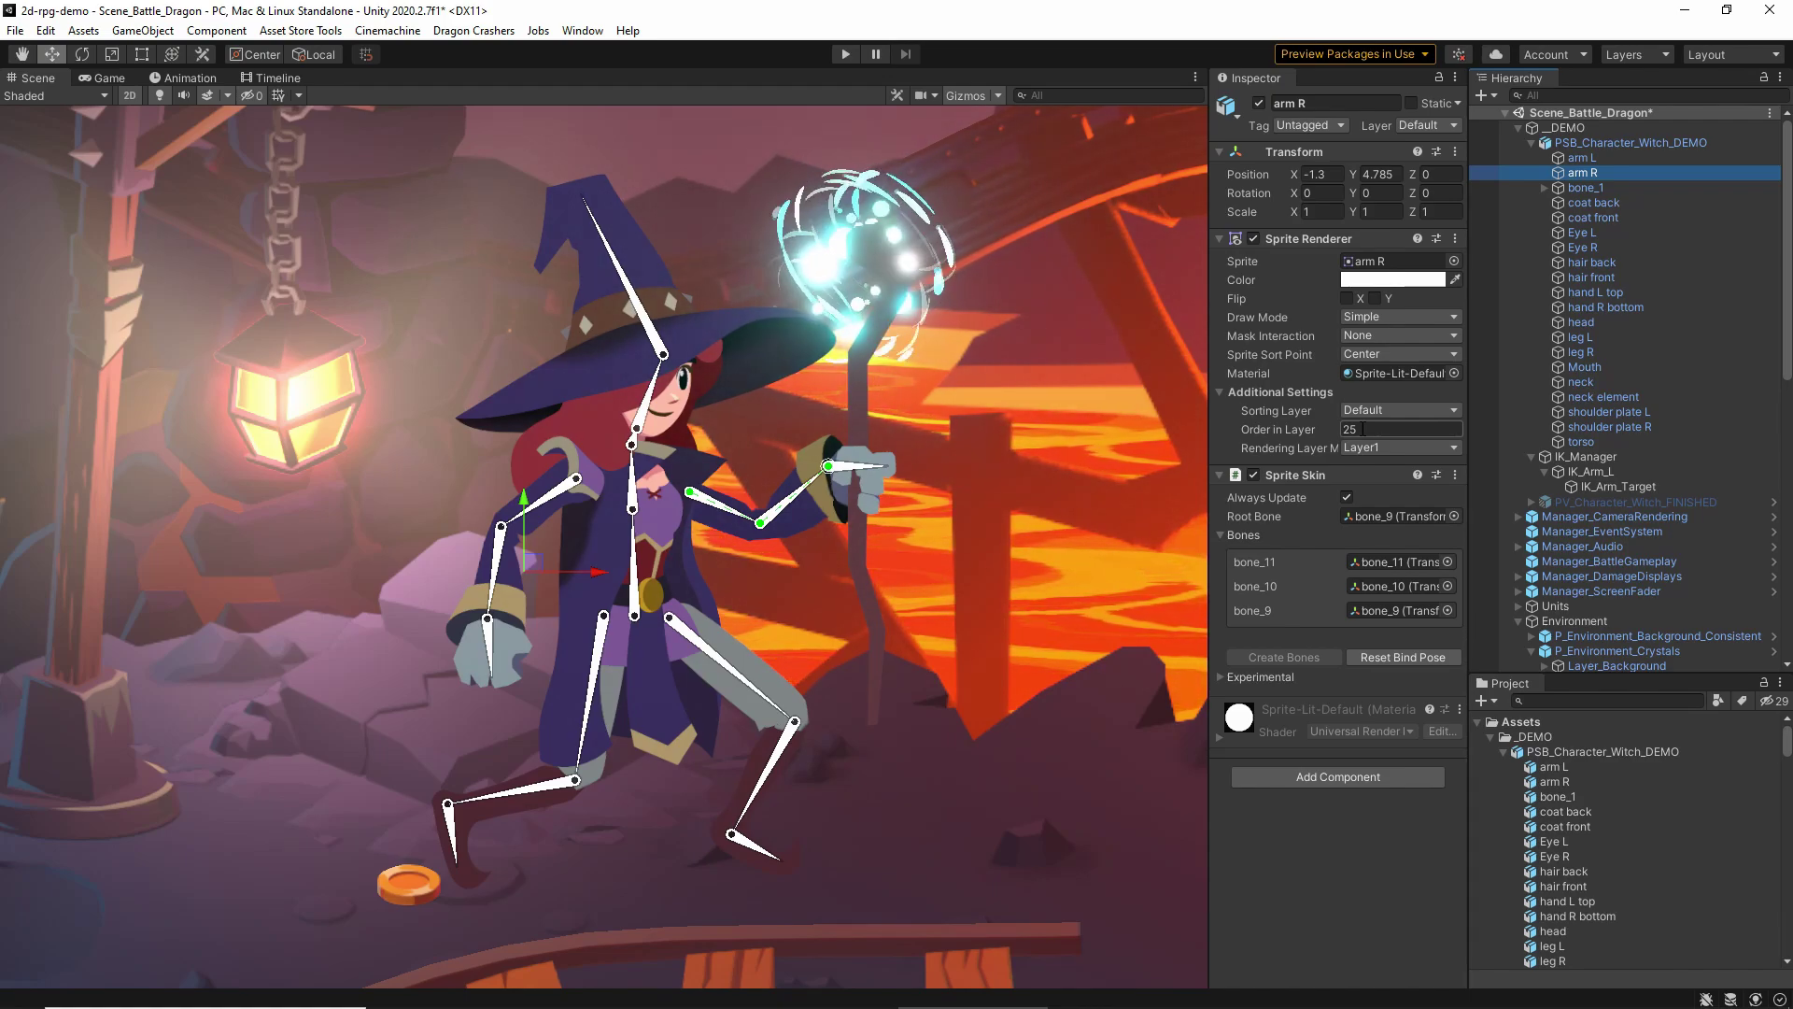
Add a Sorting Group component to the PSB_Character_Witch_DEMO object
click(1628, 142)
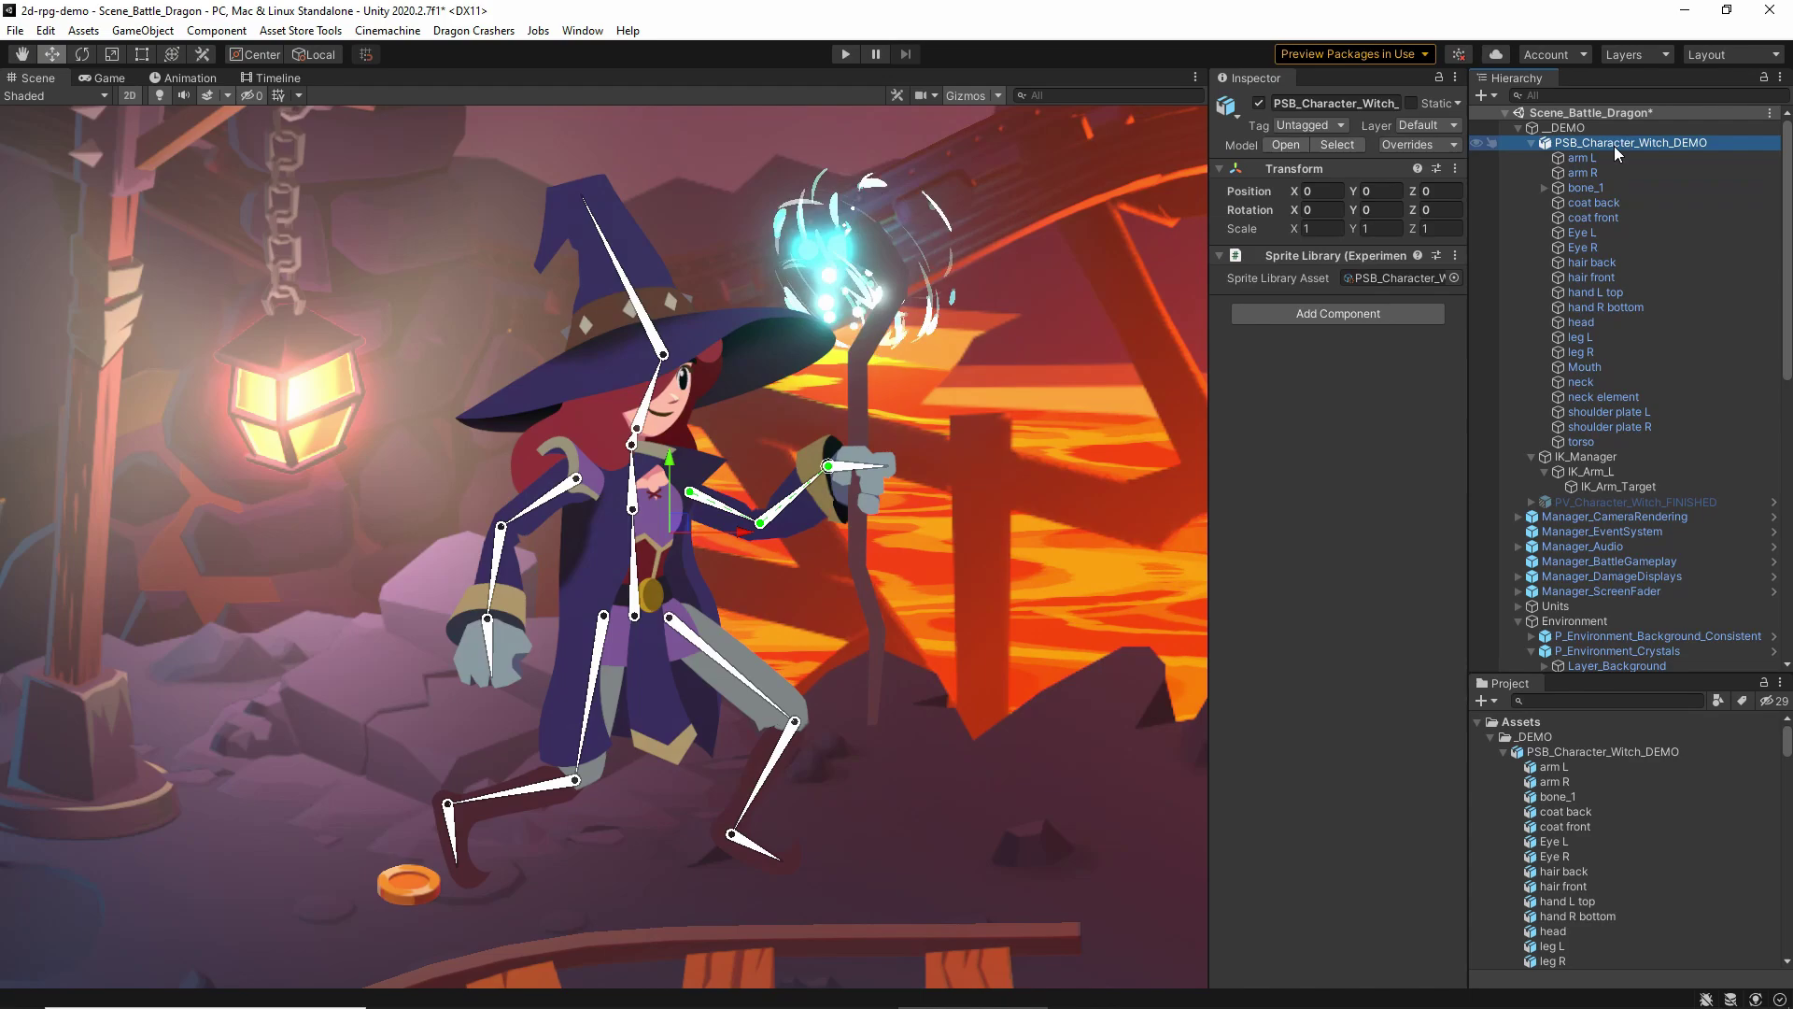
click(1398, 316)
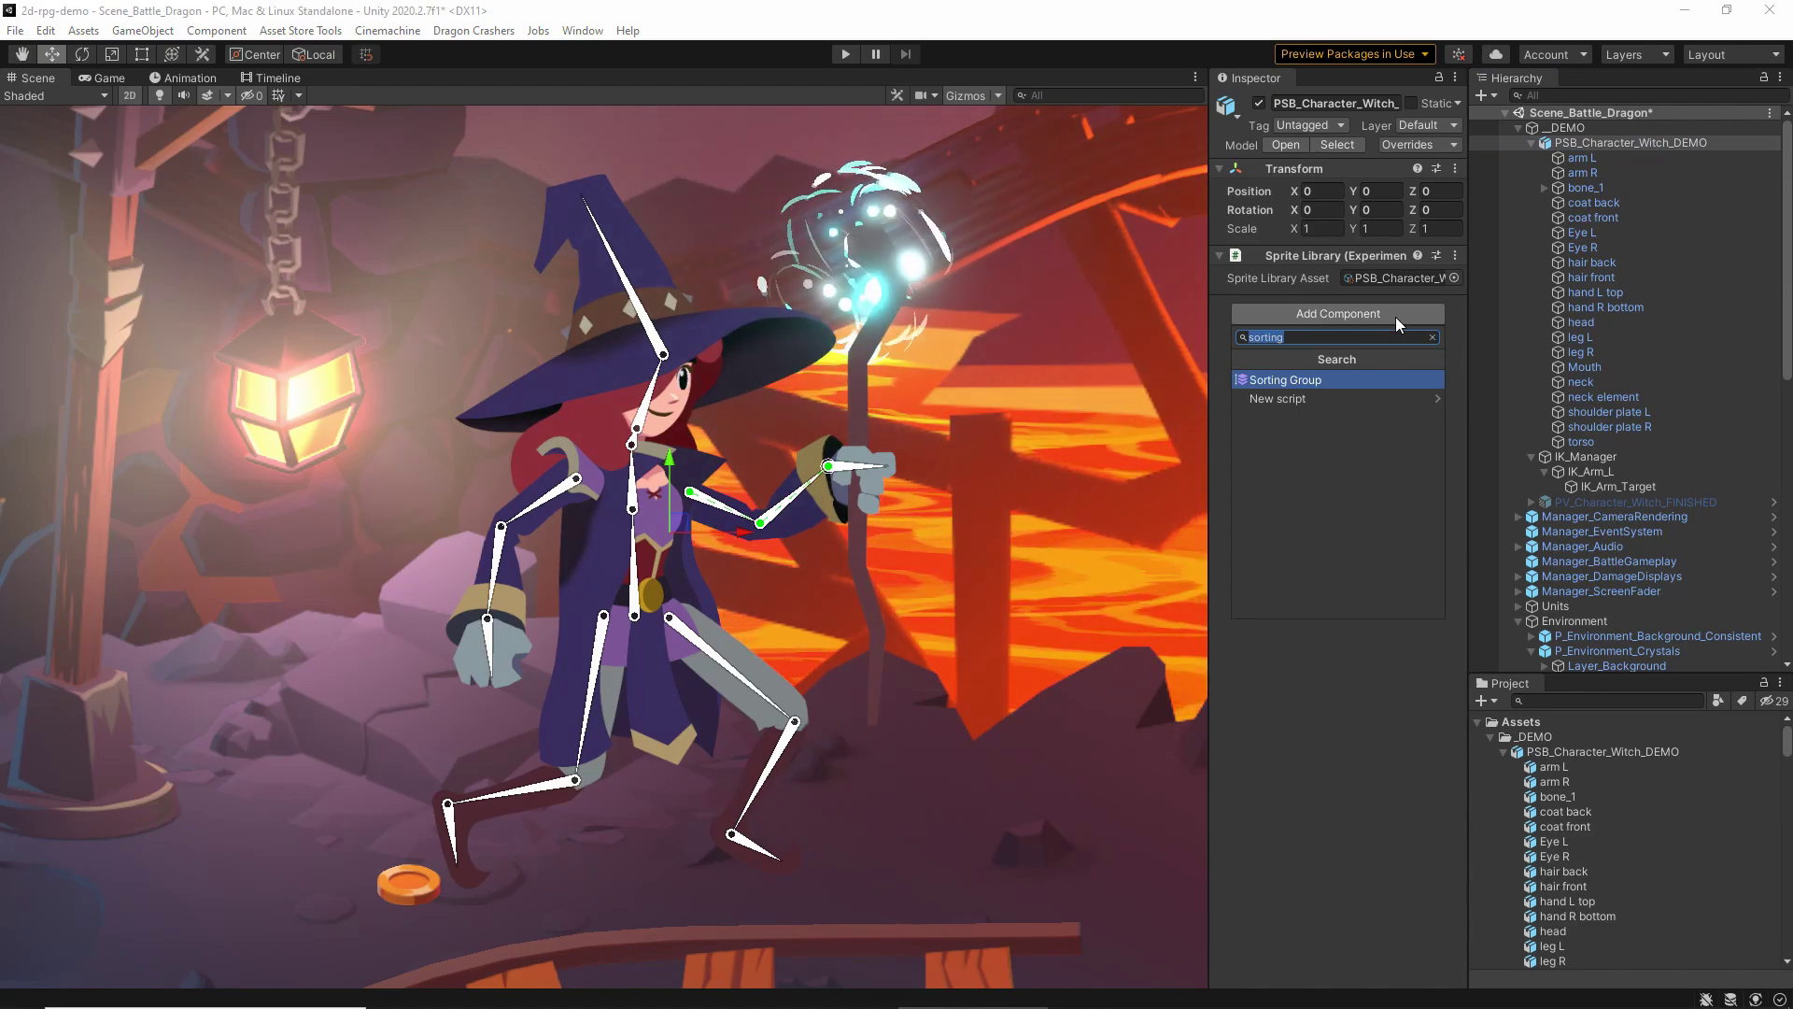
key(Return)
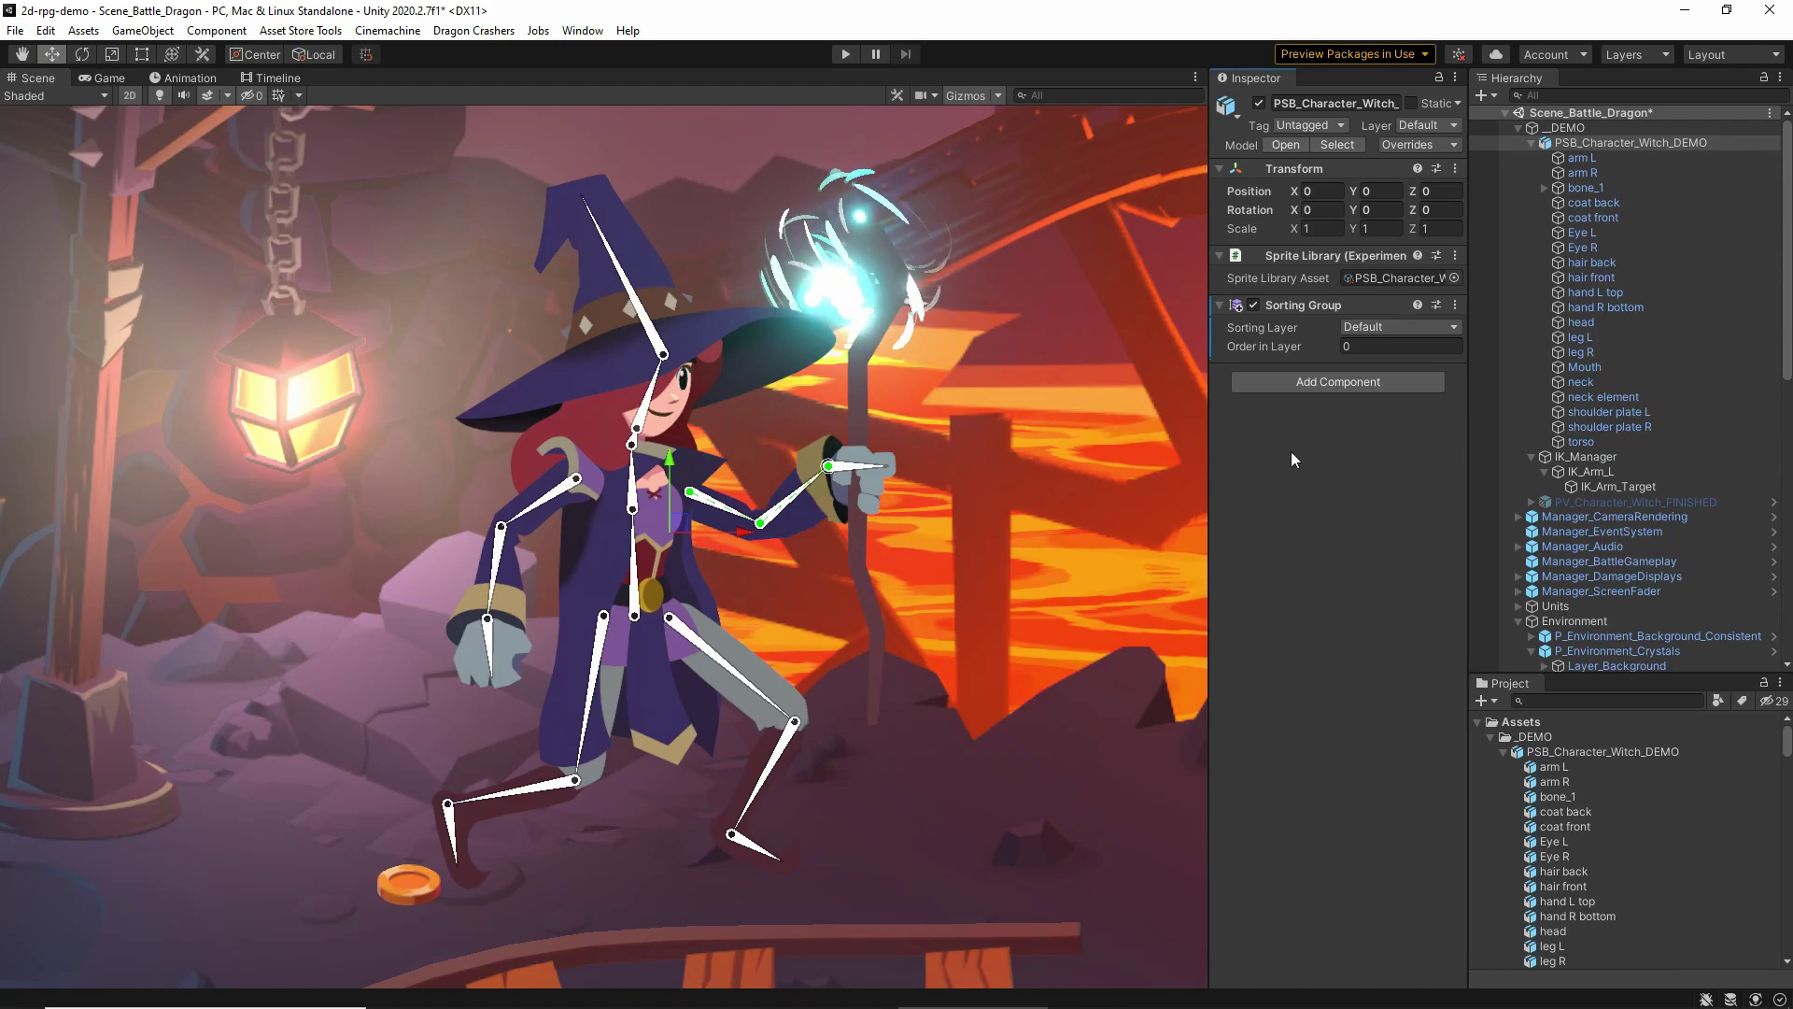
Examine the available sorting layers and compare how the characters and foreground appear in the scene and the game view
click(1393, 326)
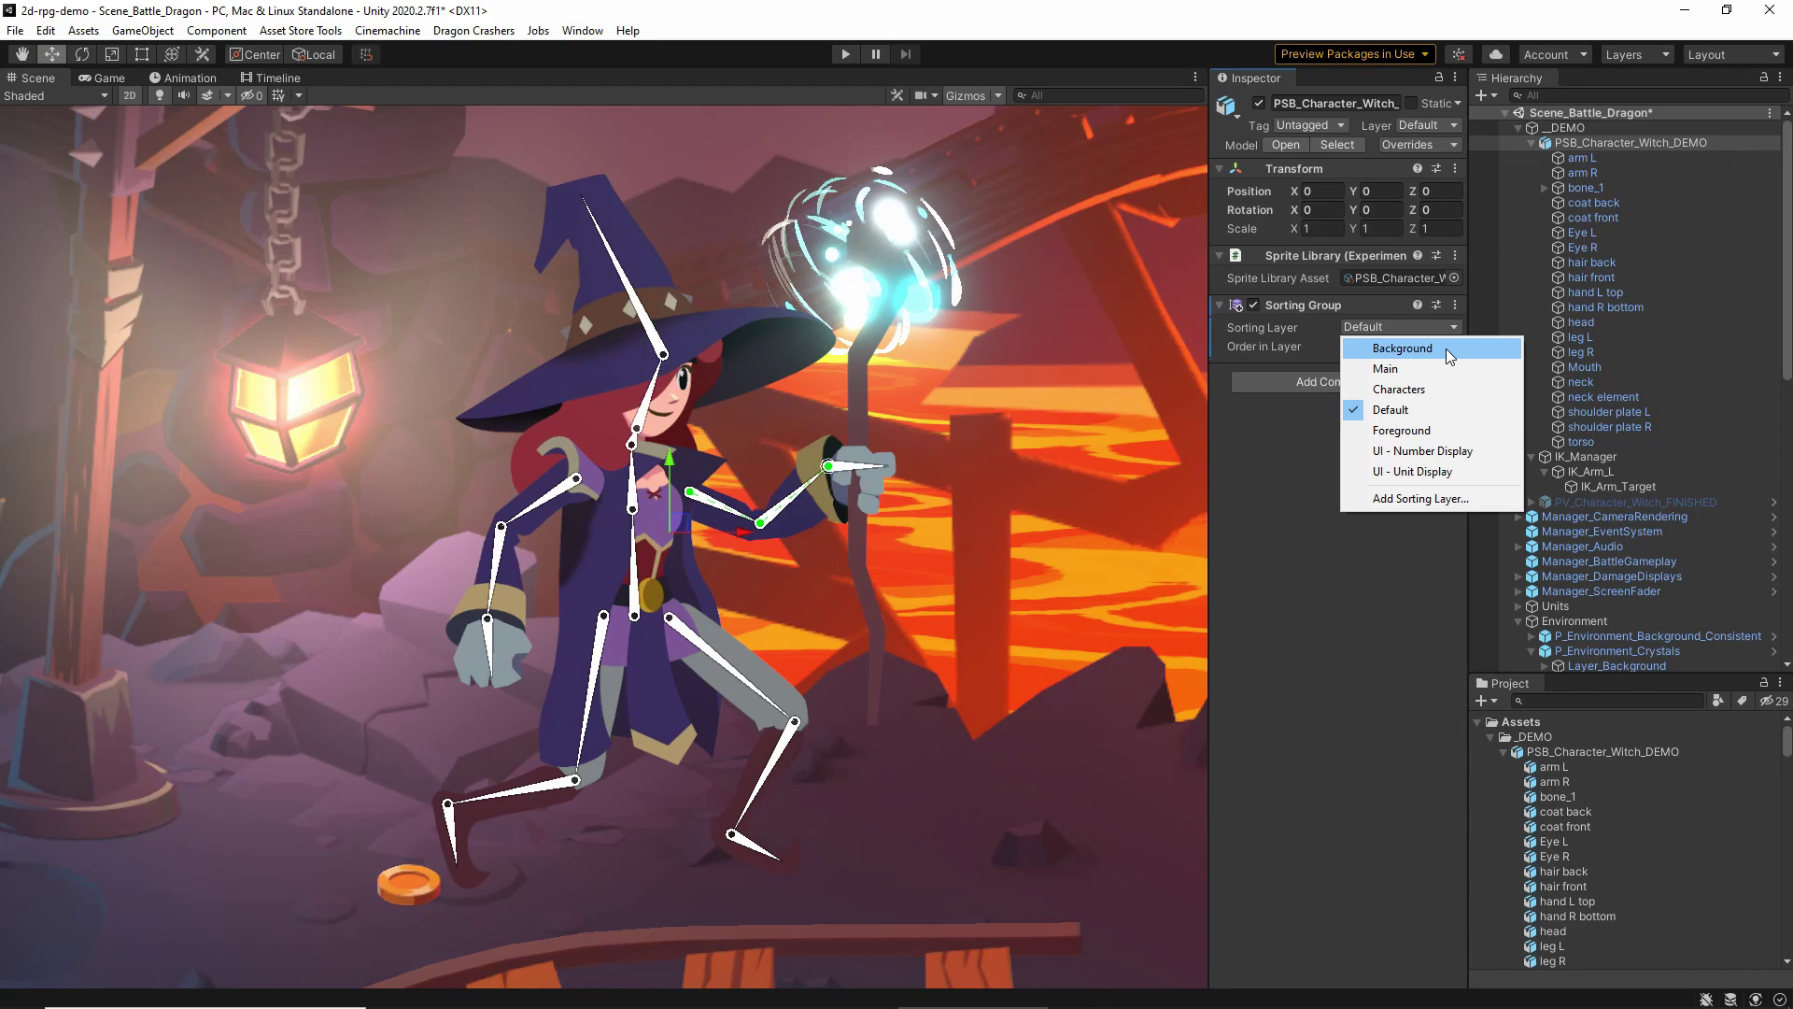
click(1233, 587)
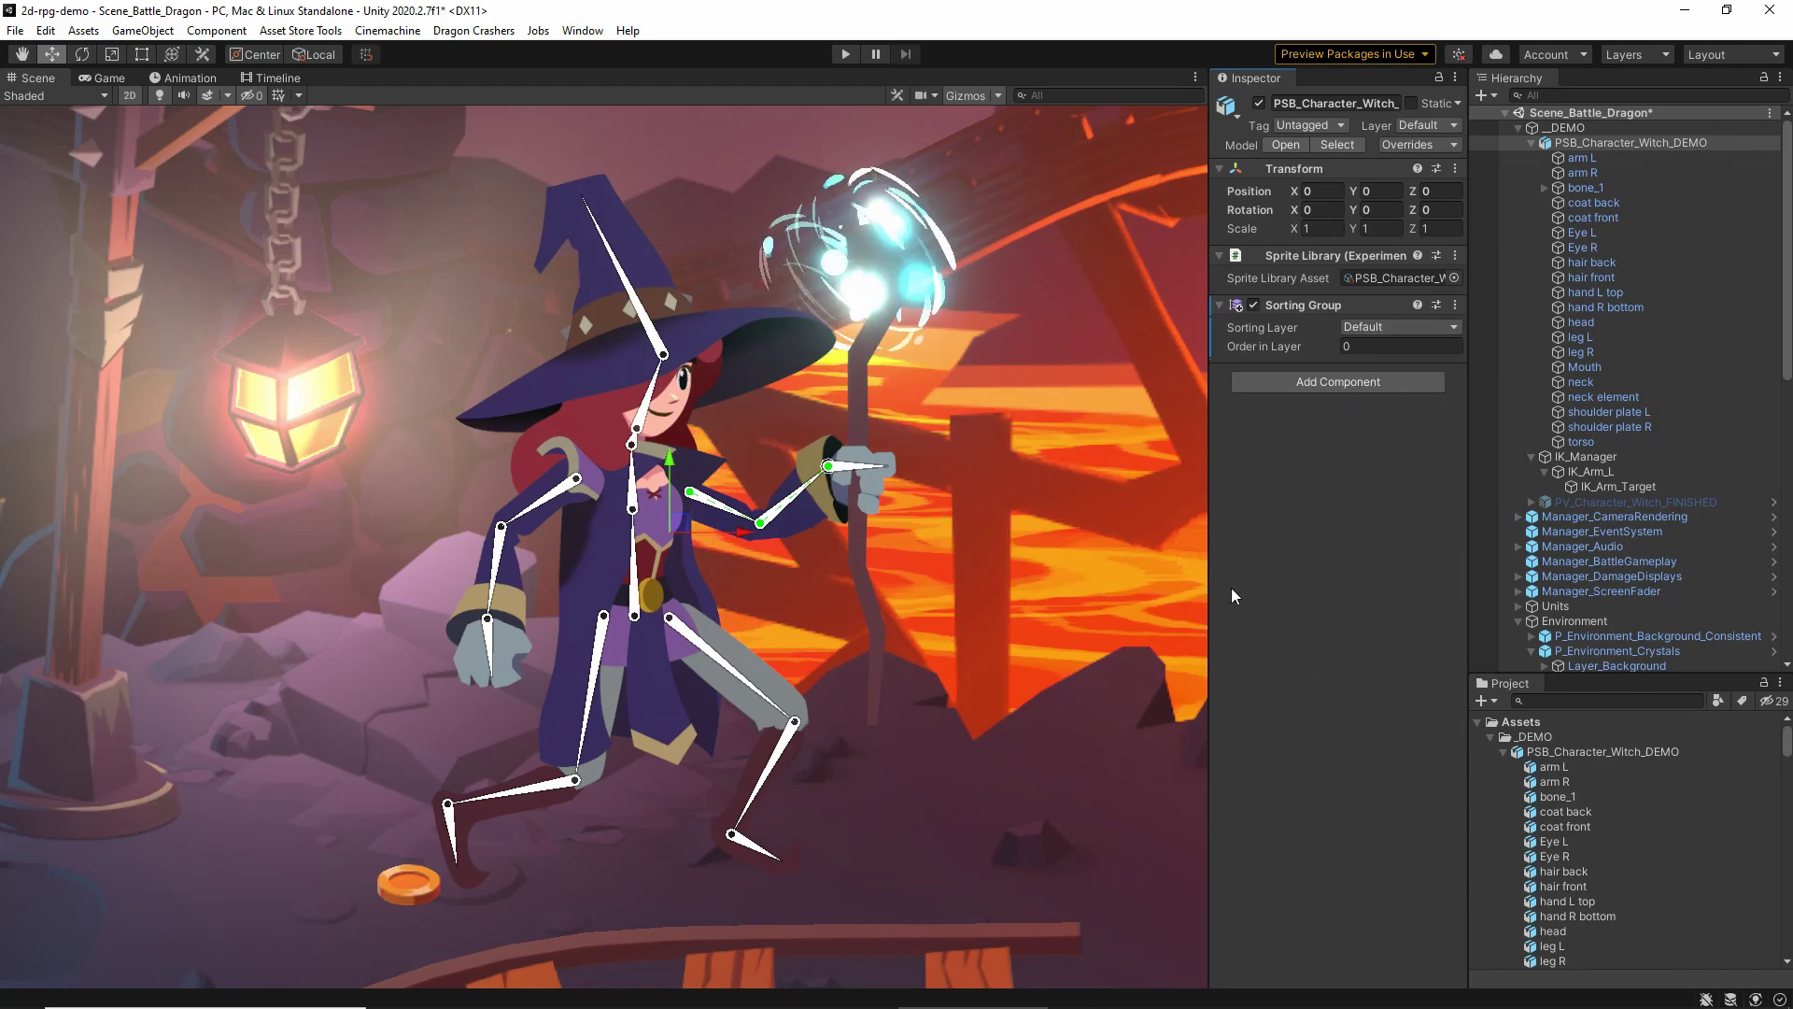
scroll(1115, 476, down, 8)
middle_drag(1111, 465, 643, 474)
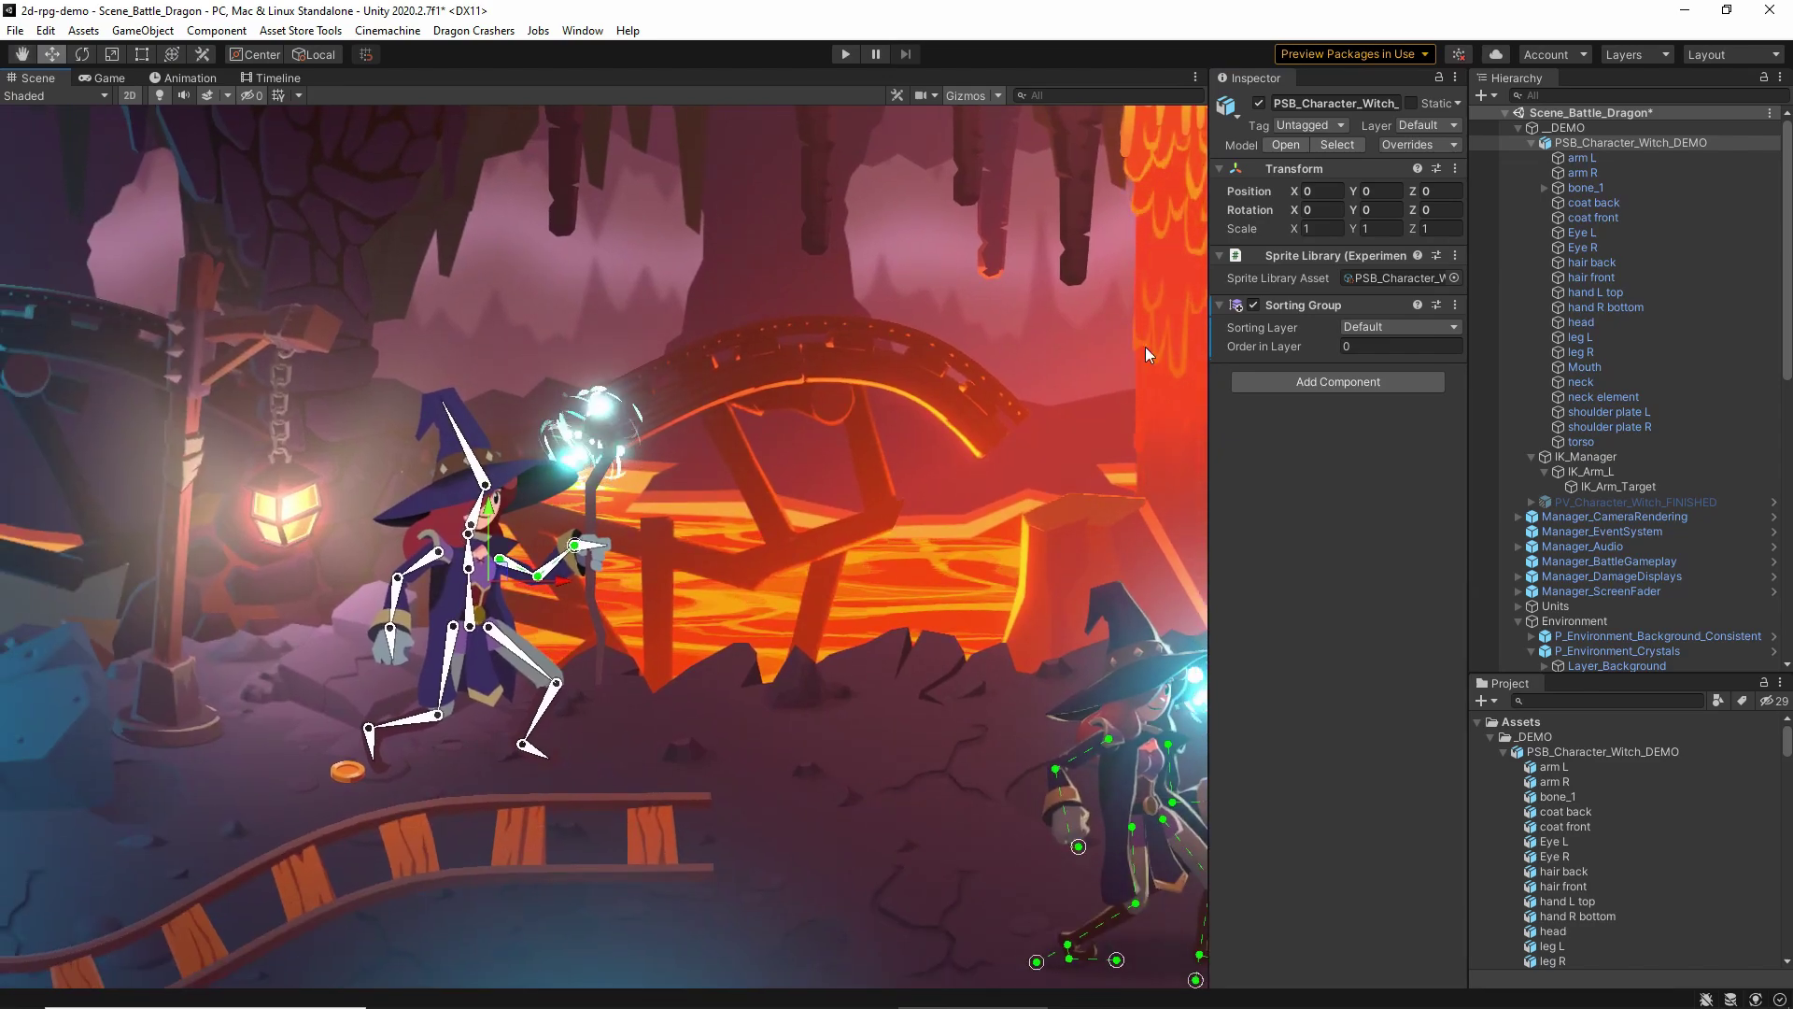
click(1373, 327)
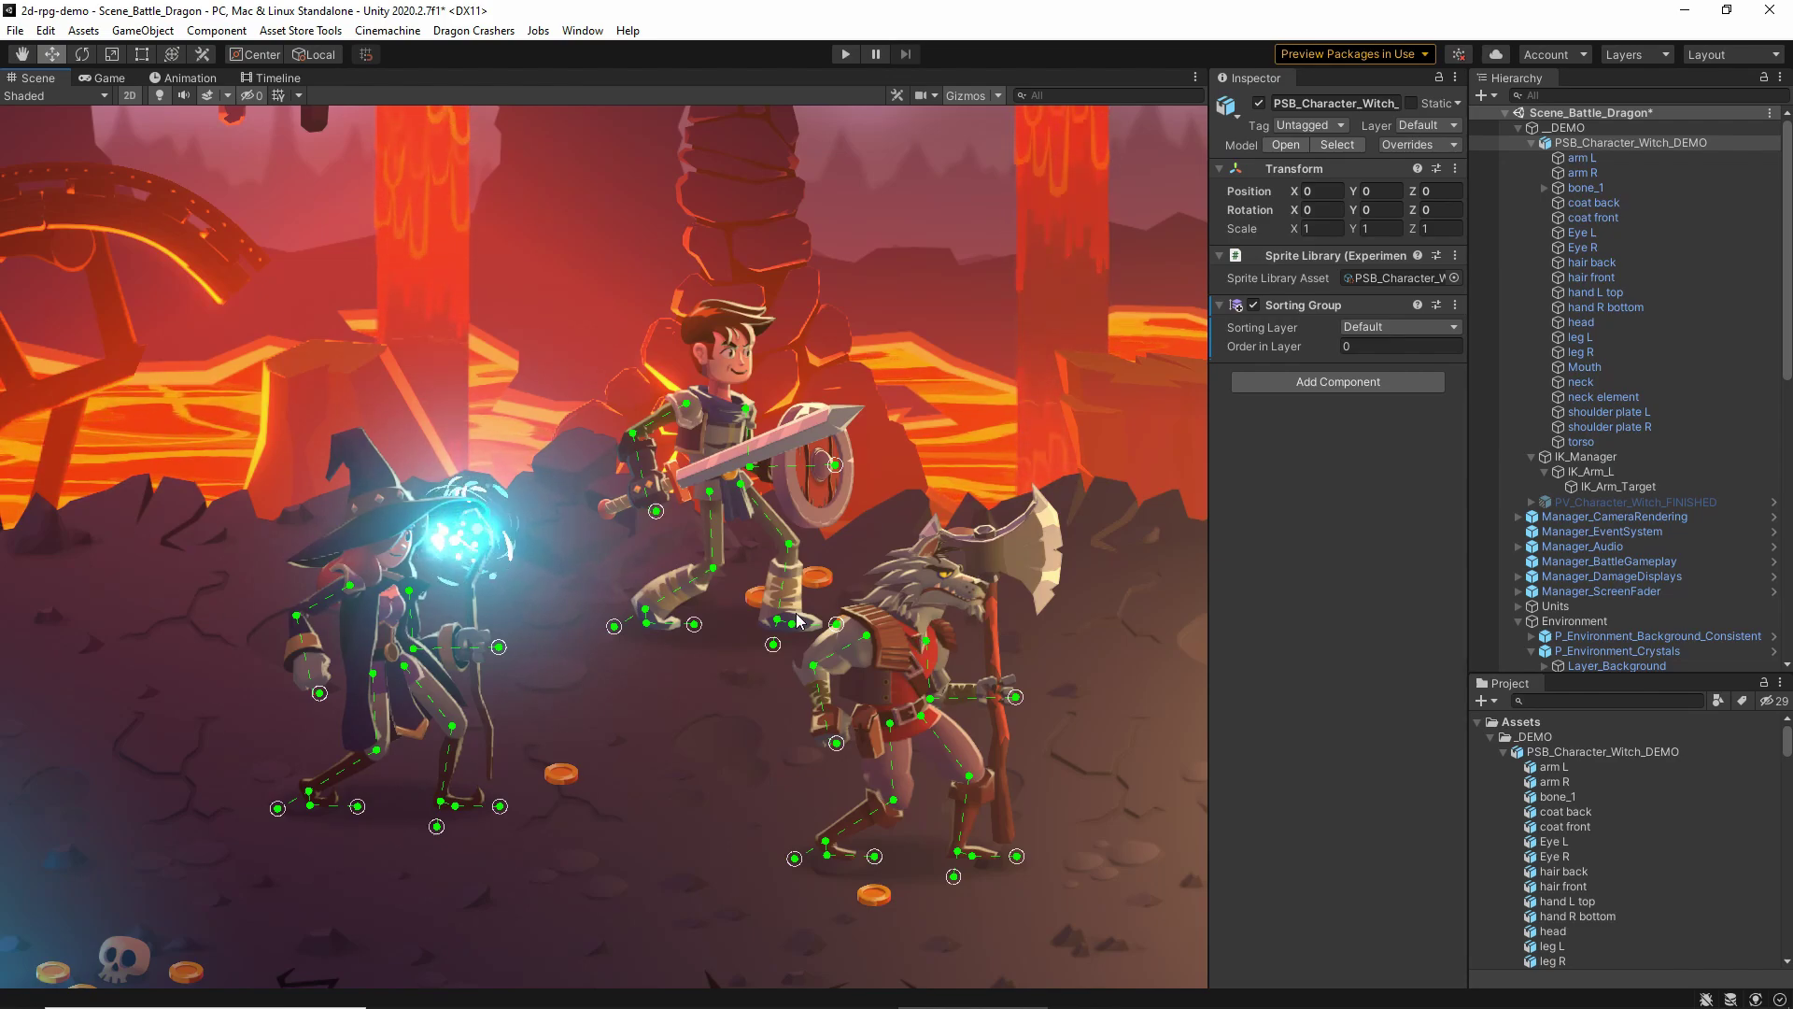
middle_drag(243, 504, 1091, 648)
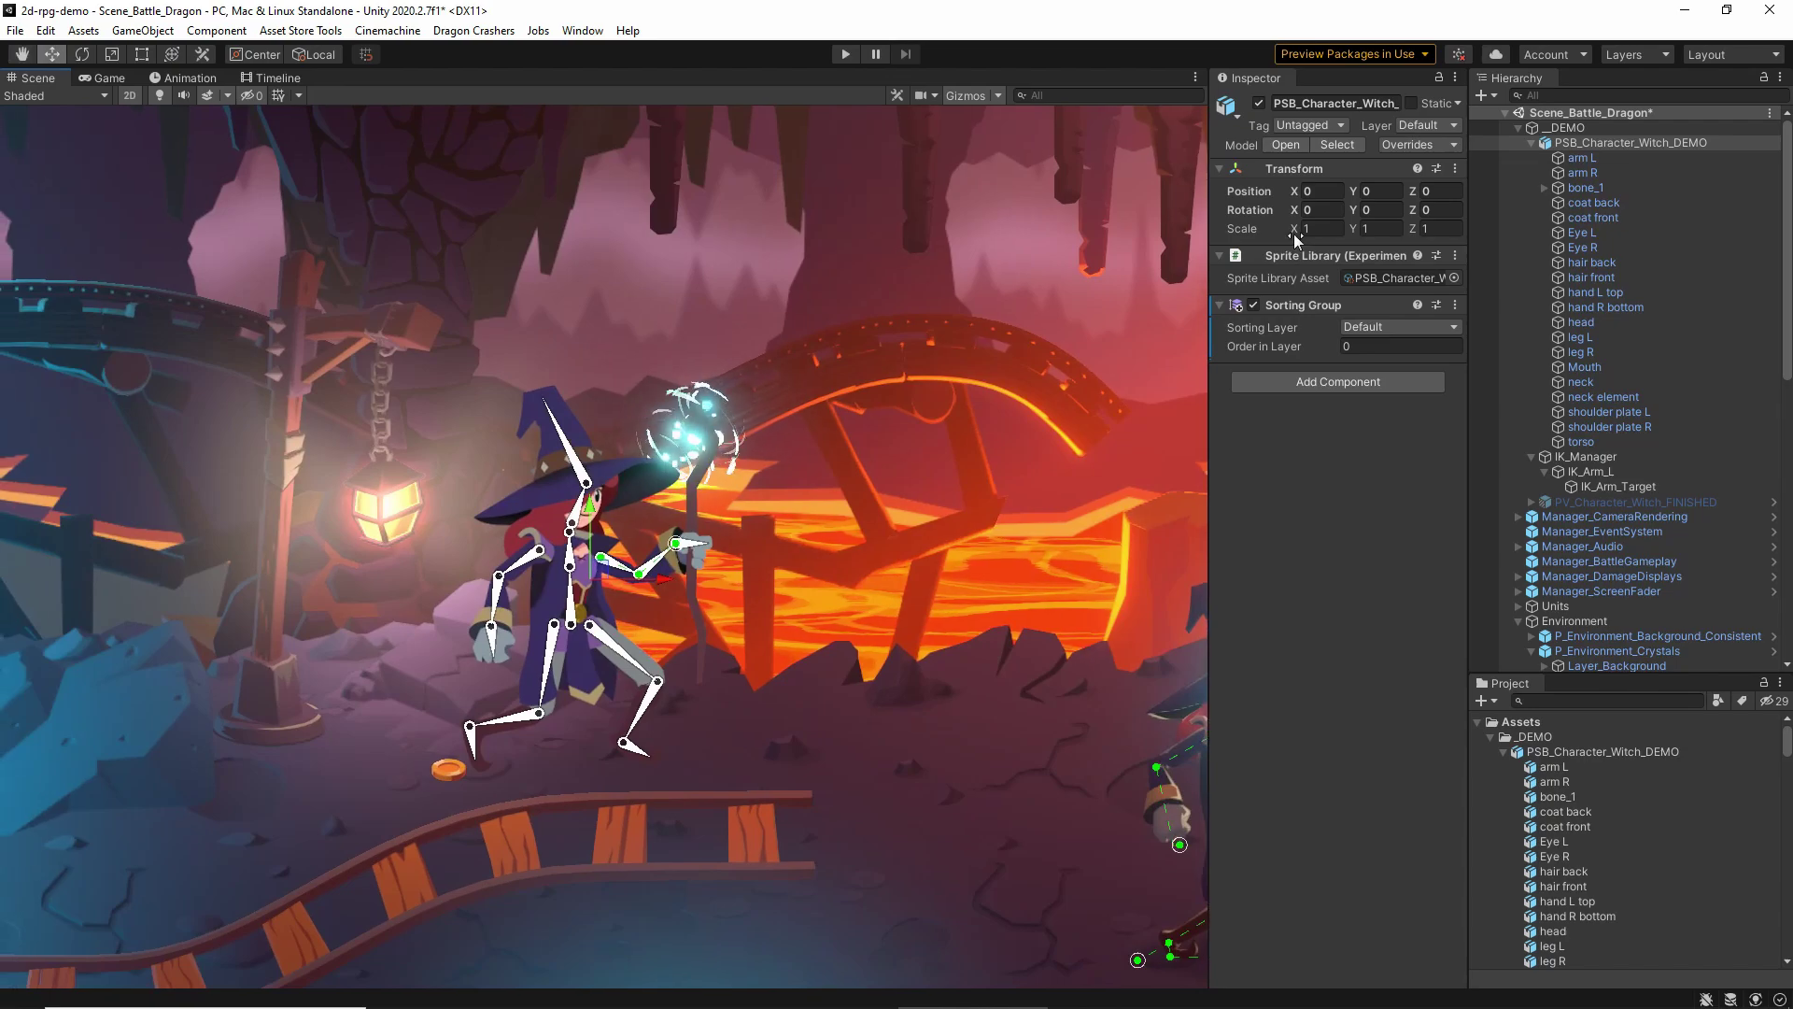
click(1366, 327)
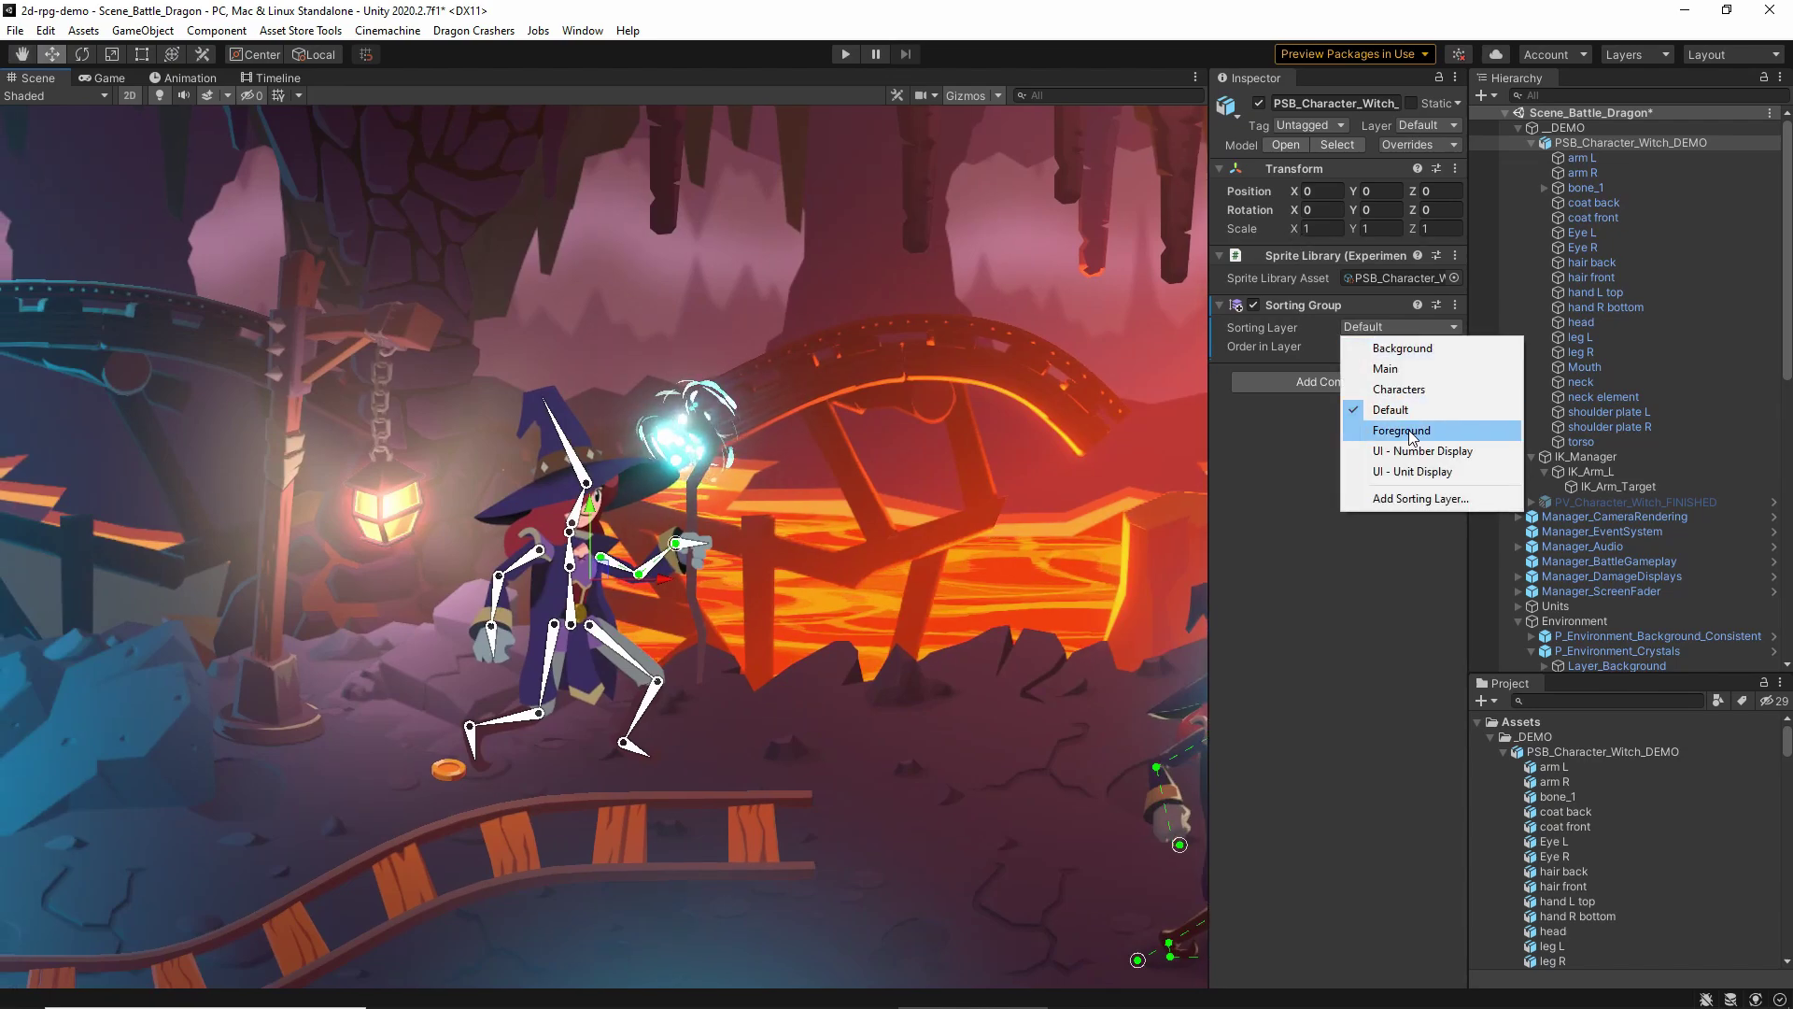
click(124, 82)
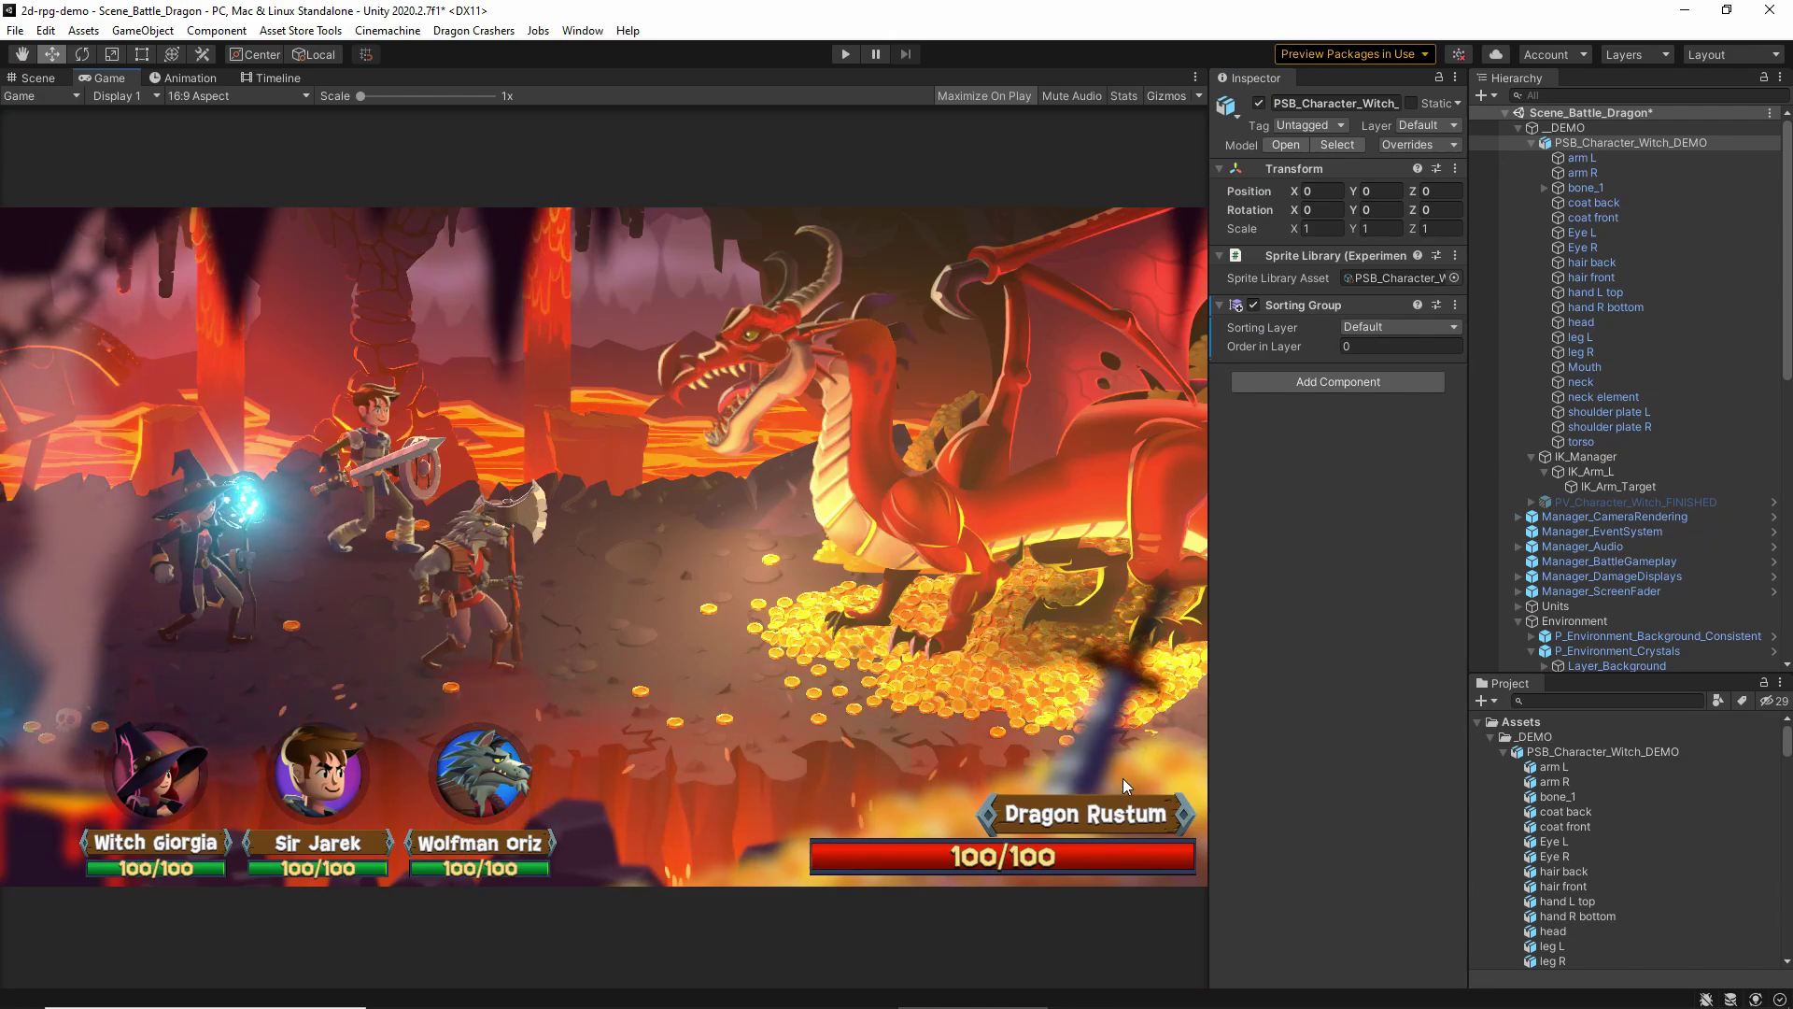
click(36, 82)
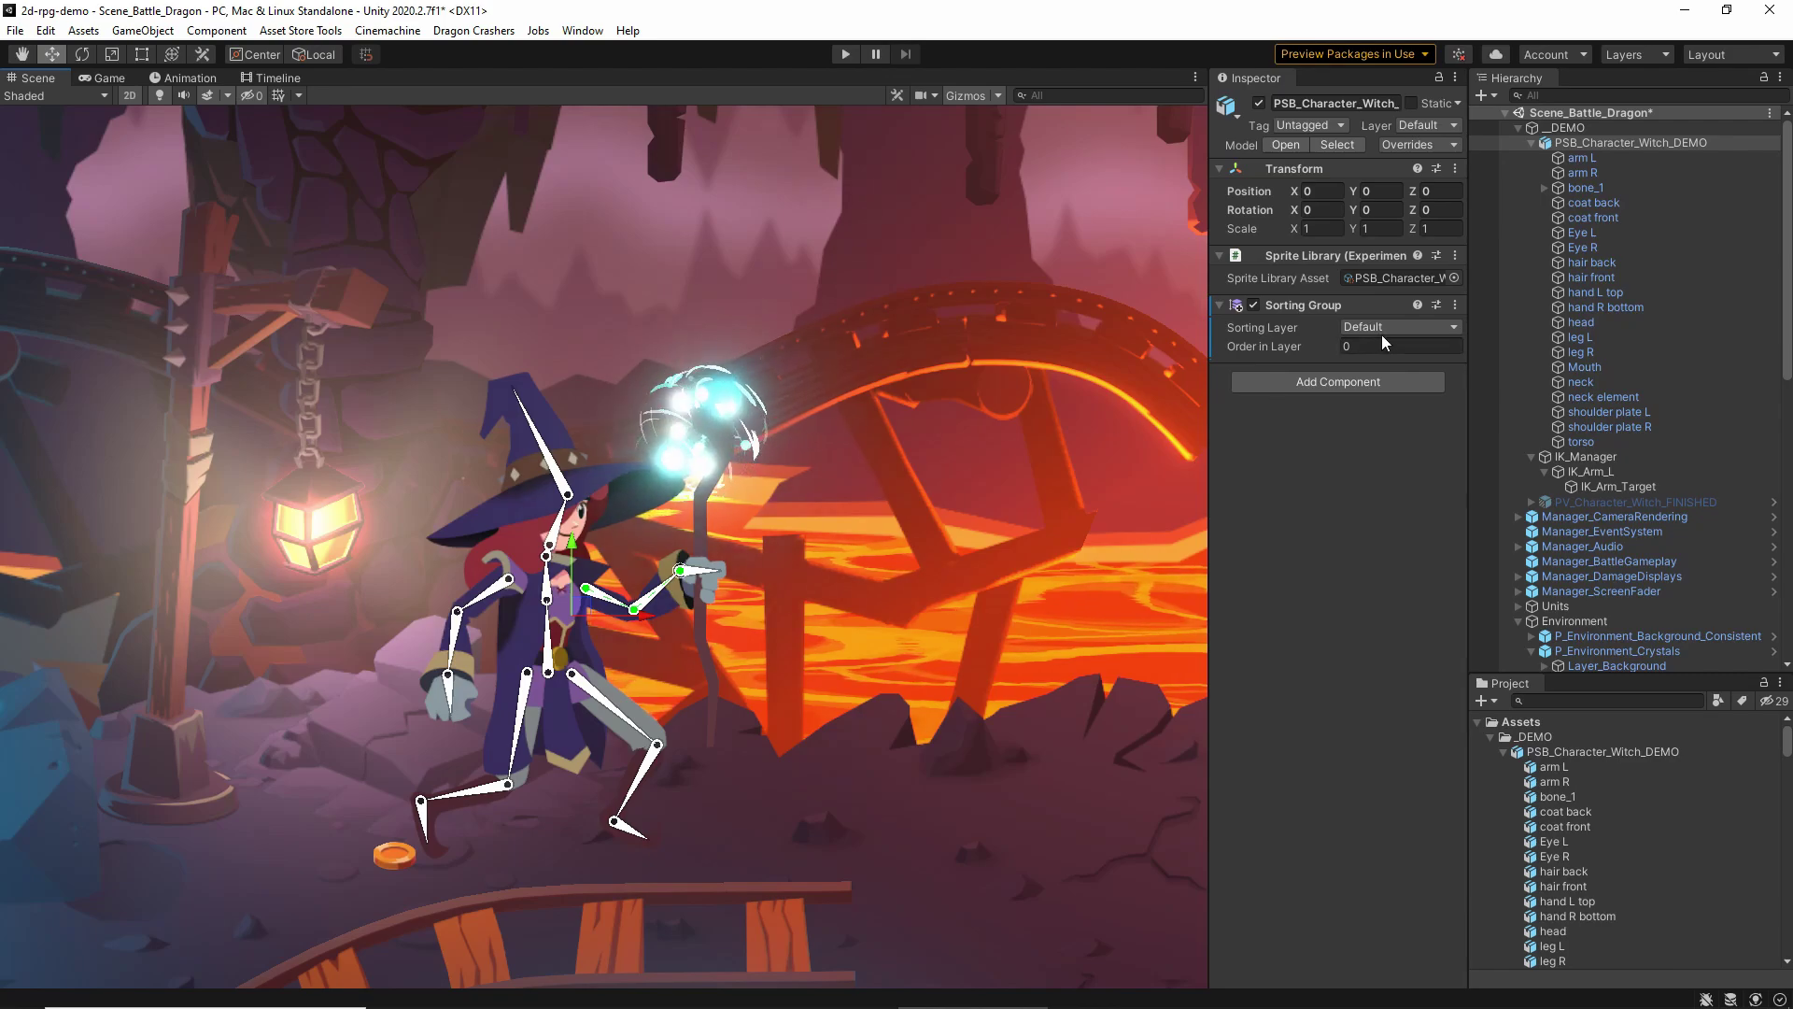
Set the sorting layer of the witch's Sorting Group to Characters
click(1378, 328)
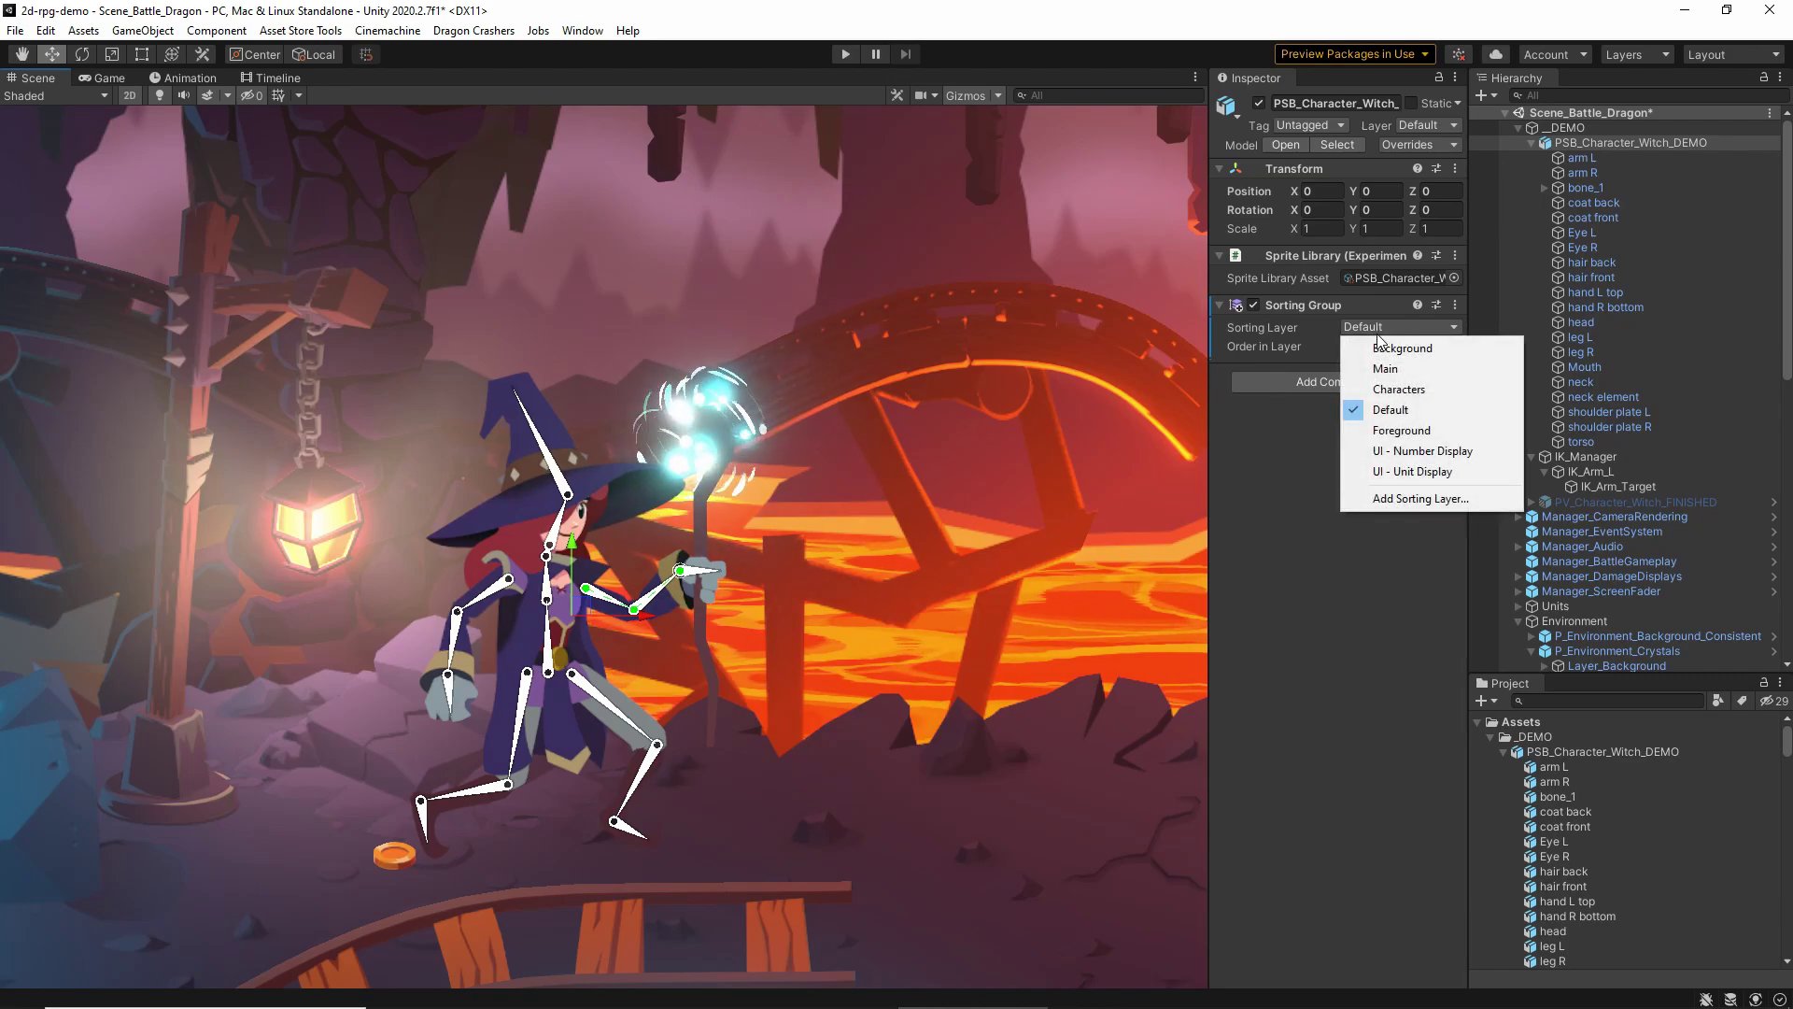
click(1411, 391)
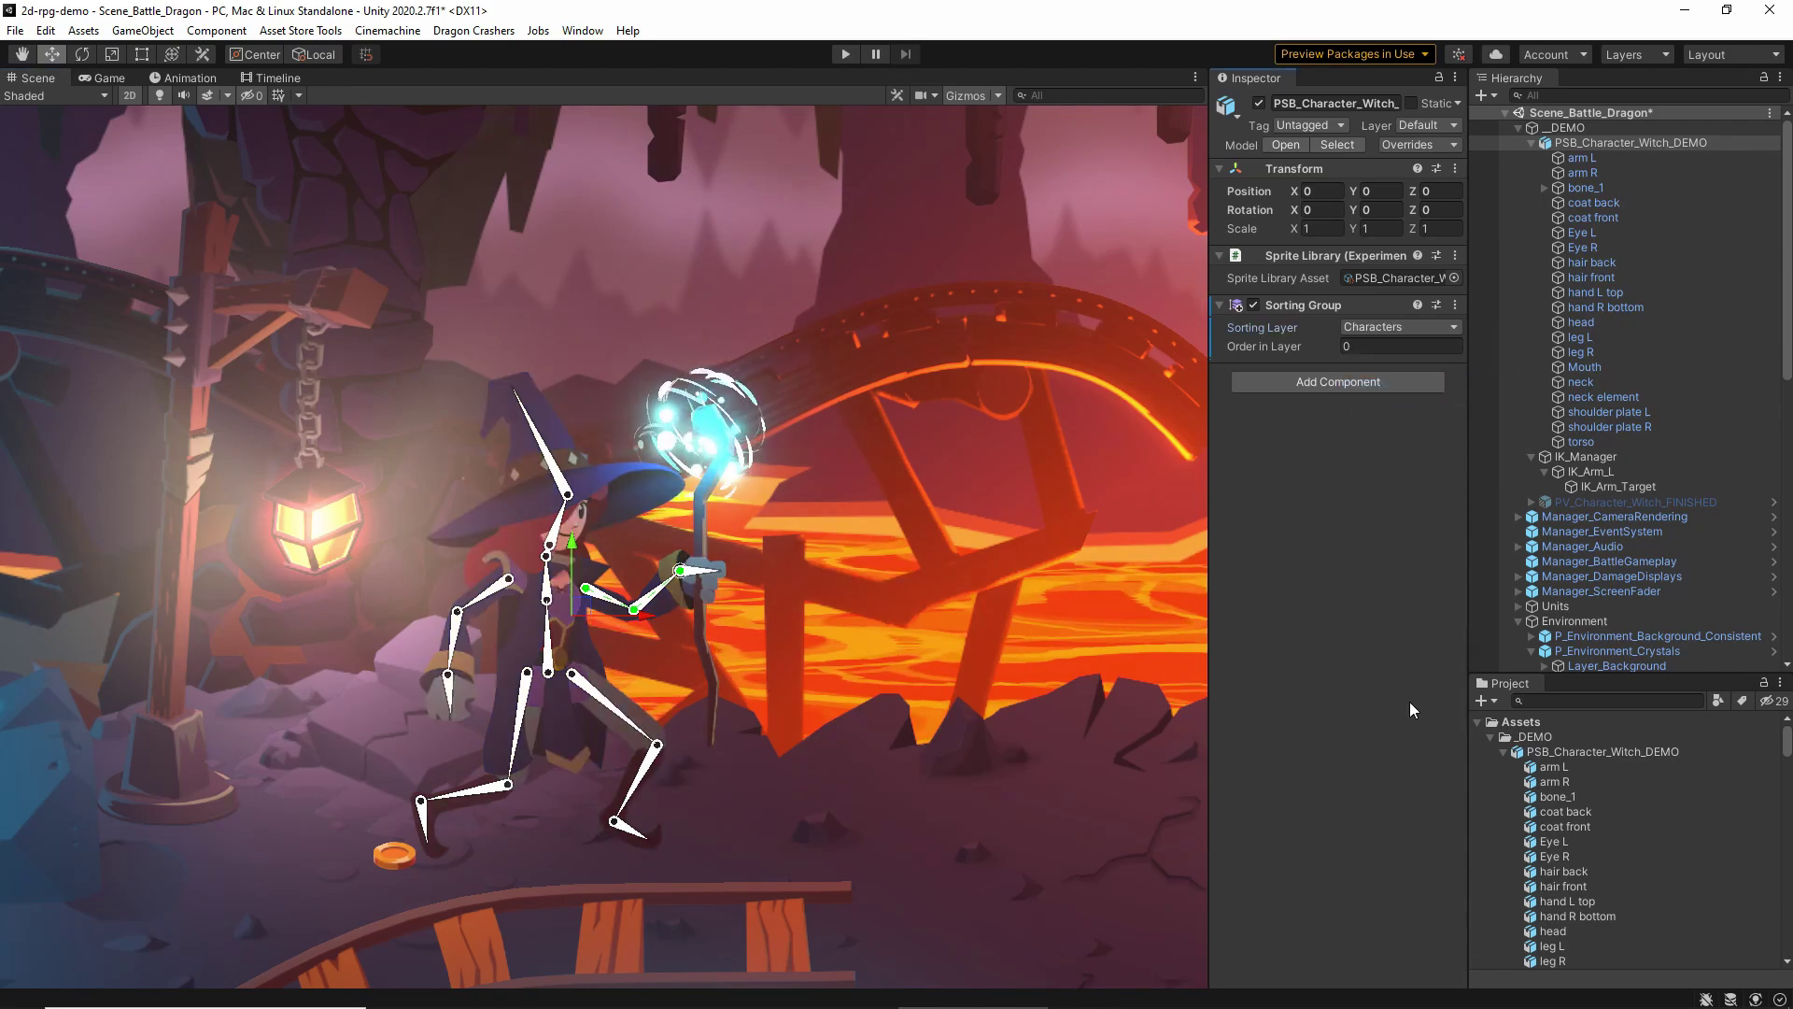
scroll(913, 460, up, 4)
scroll(914, 460, up, 2)
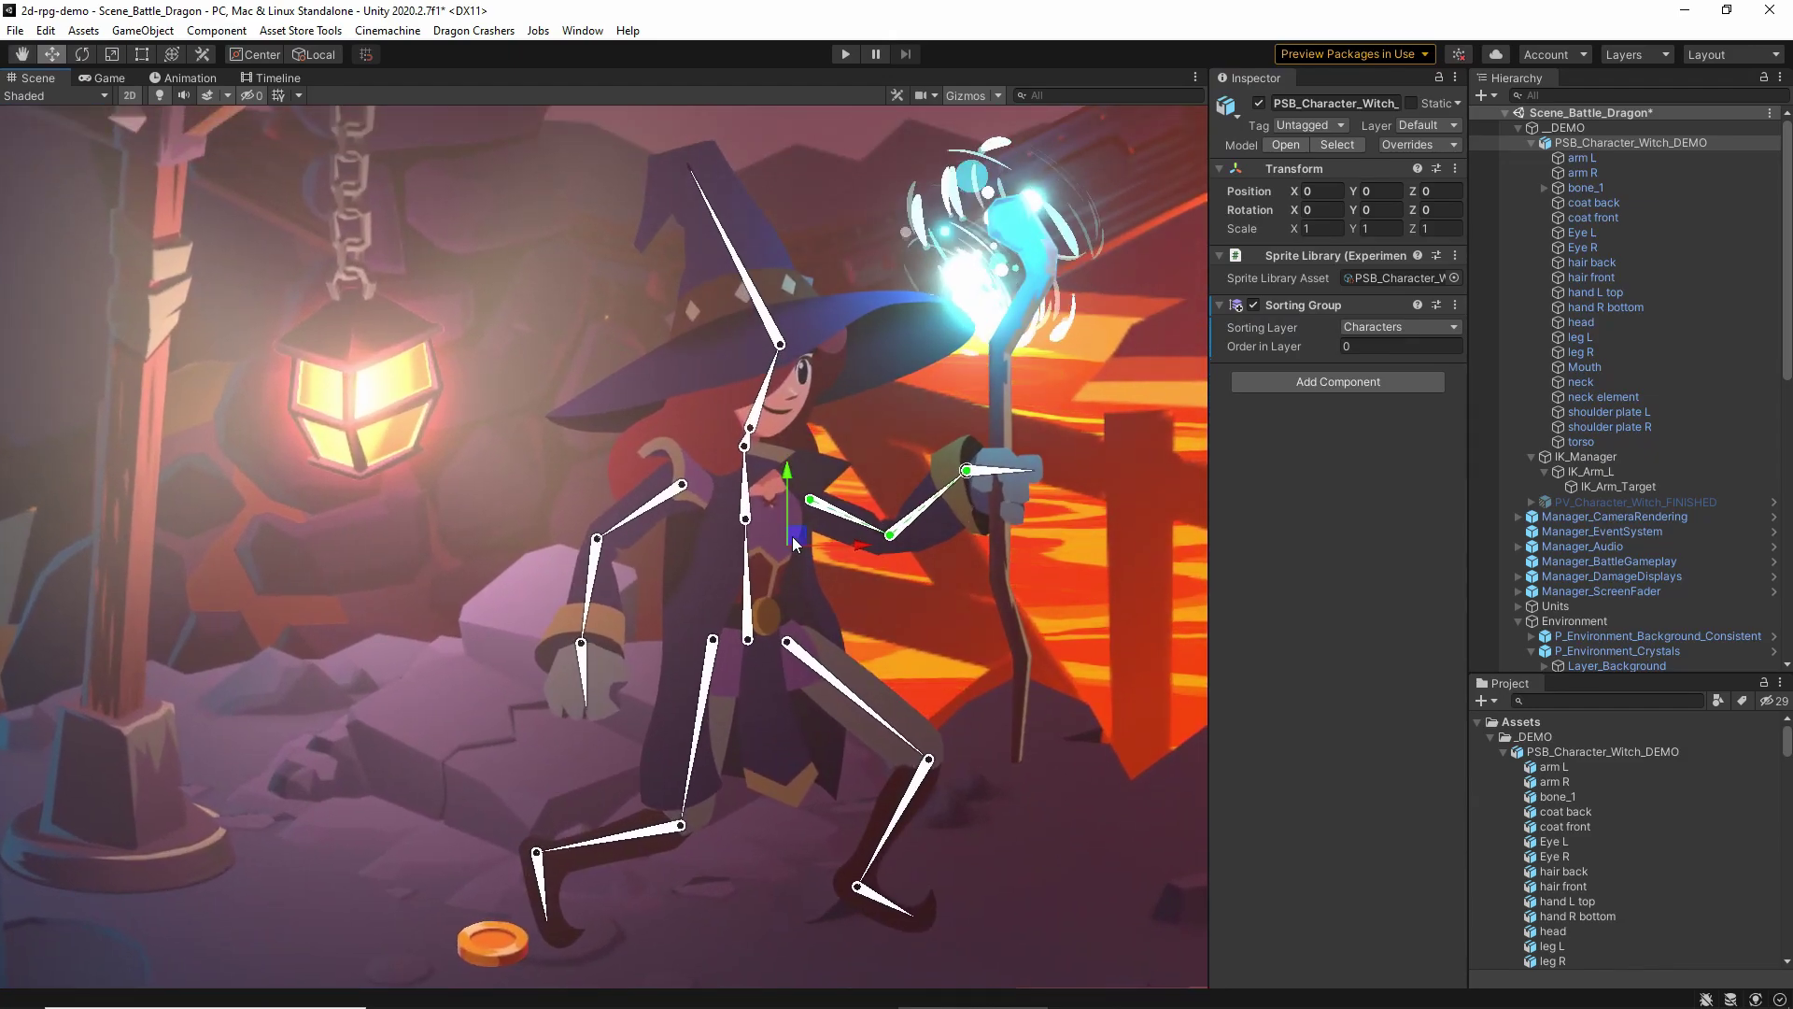
Move the witch to X 0.135, Y 0.443 and set her Sorting Group's sorting layer to Background
drag(792, 536, 815, 494)
middle_drag(598, 293, 561, 337)
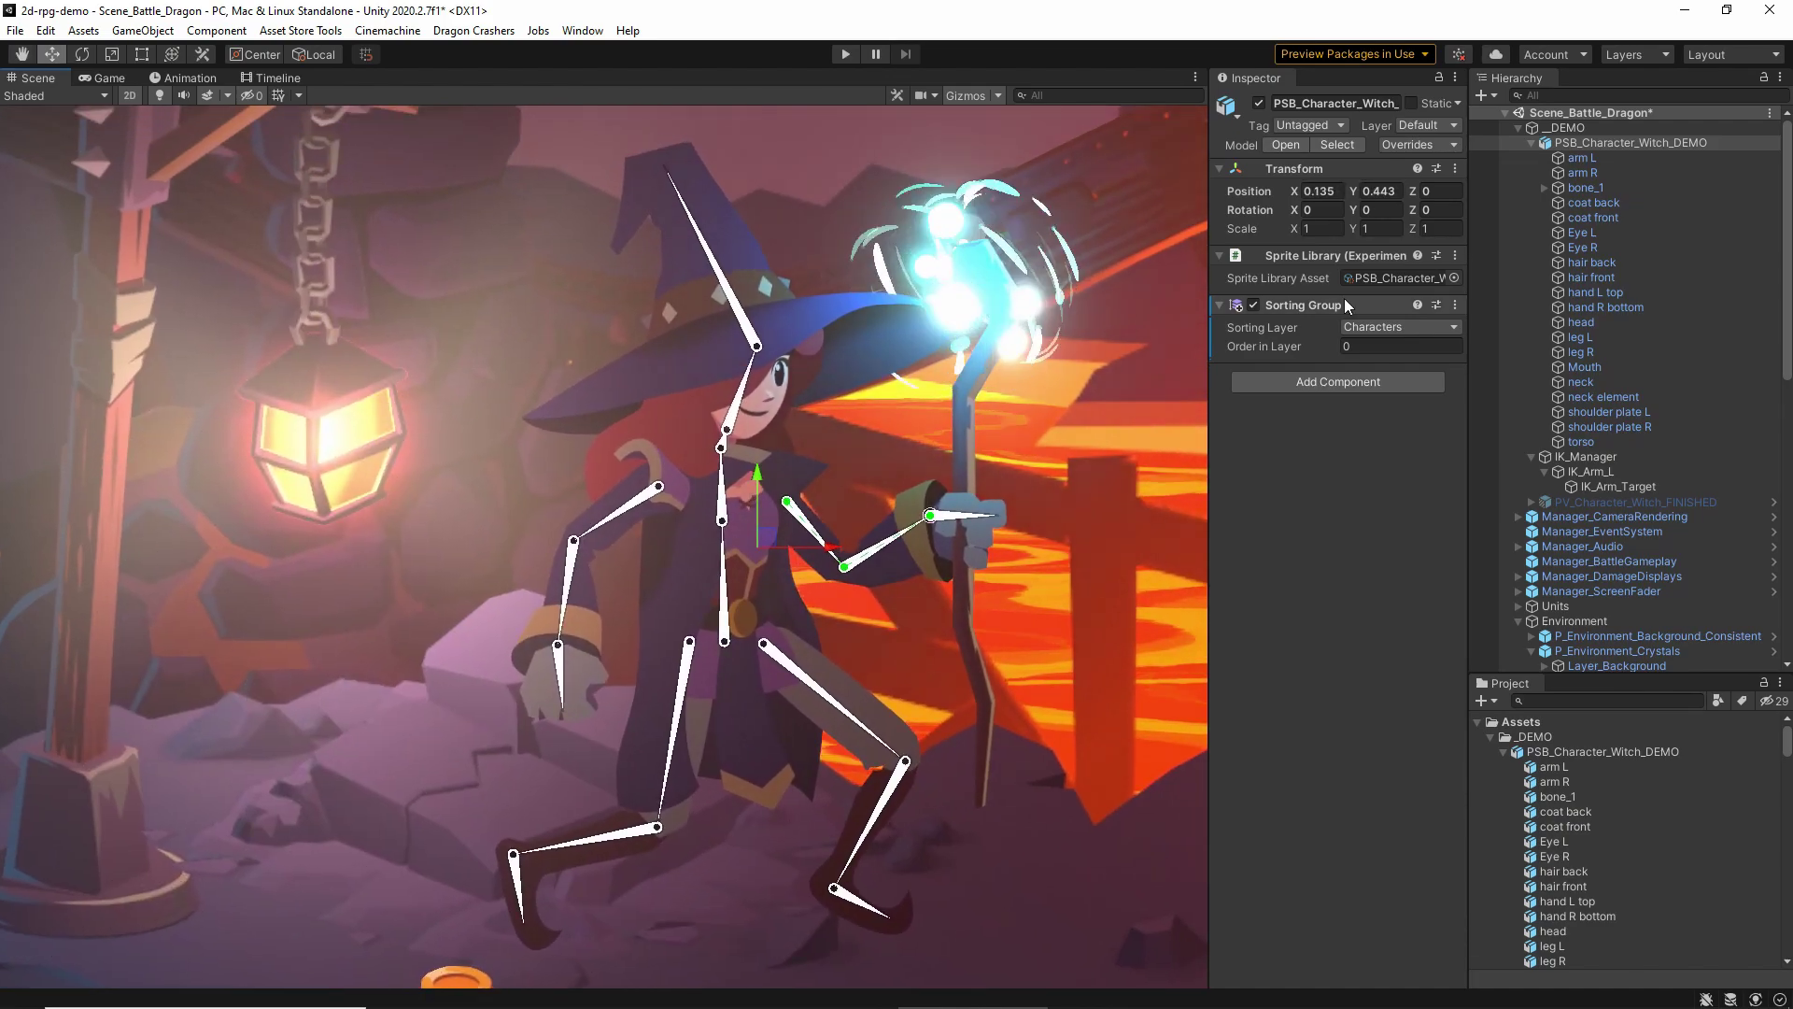
click(1387, 327)
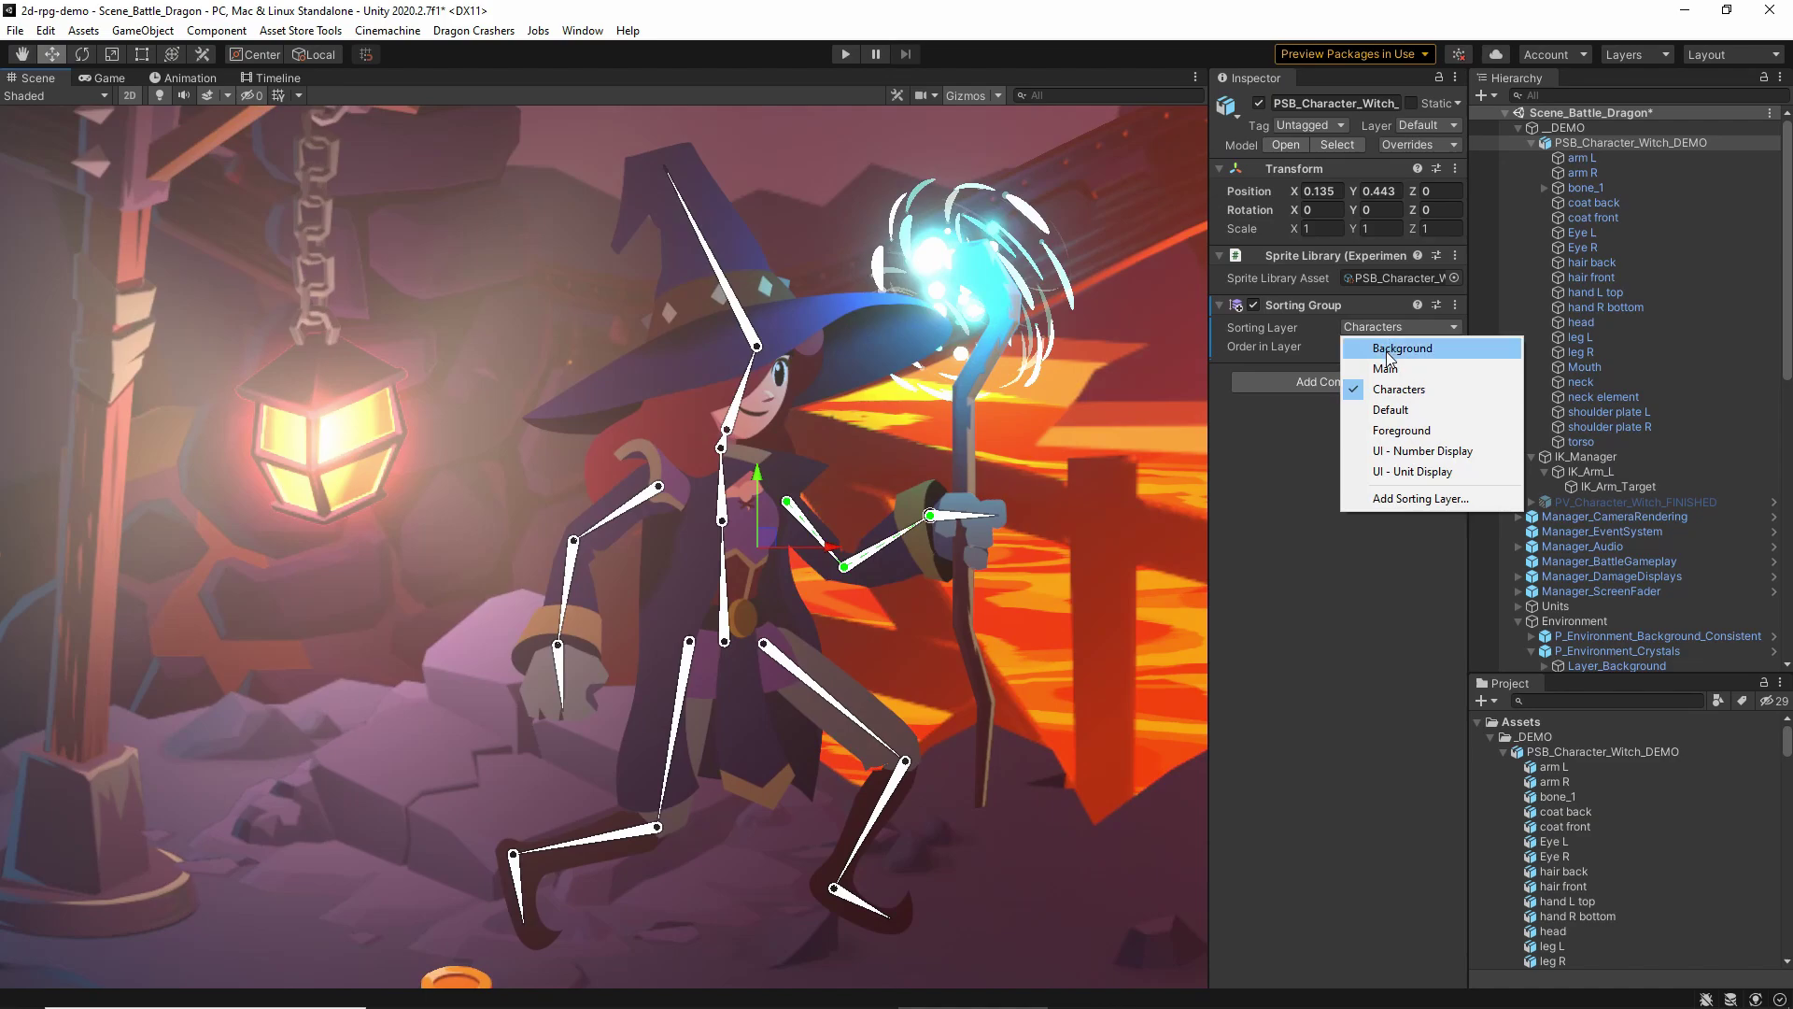
click(1389, 351)
Try moving the witch together with IK_Manager over the lava background, and undo both the move and the Background layer change
double_click(1625, 142)
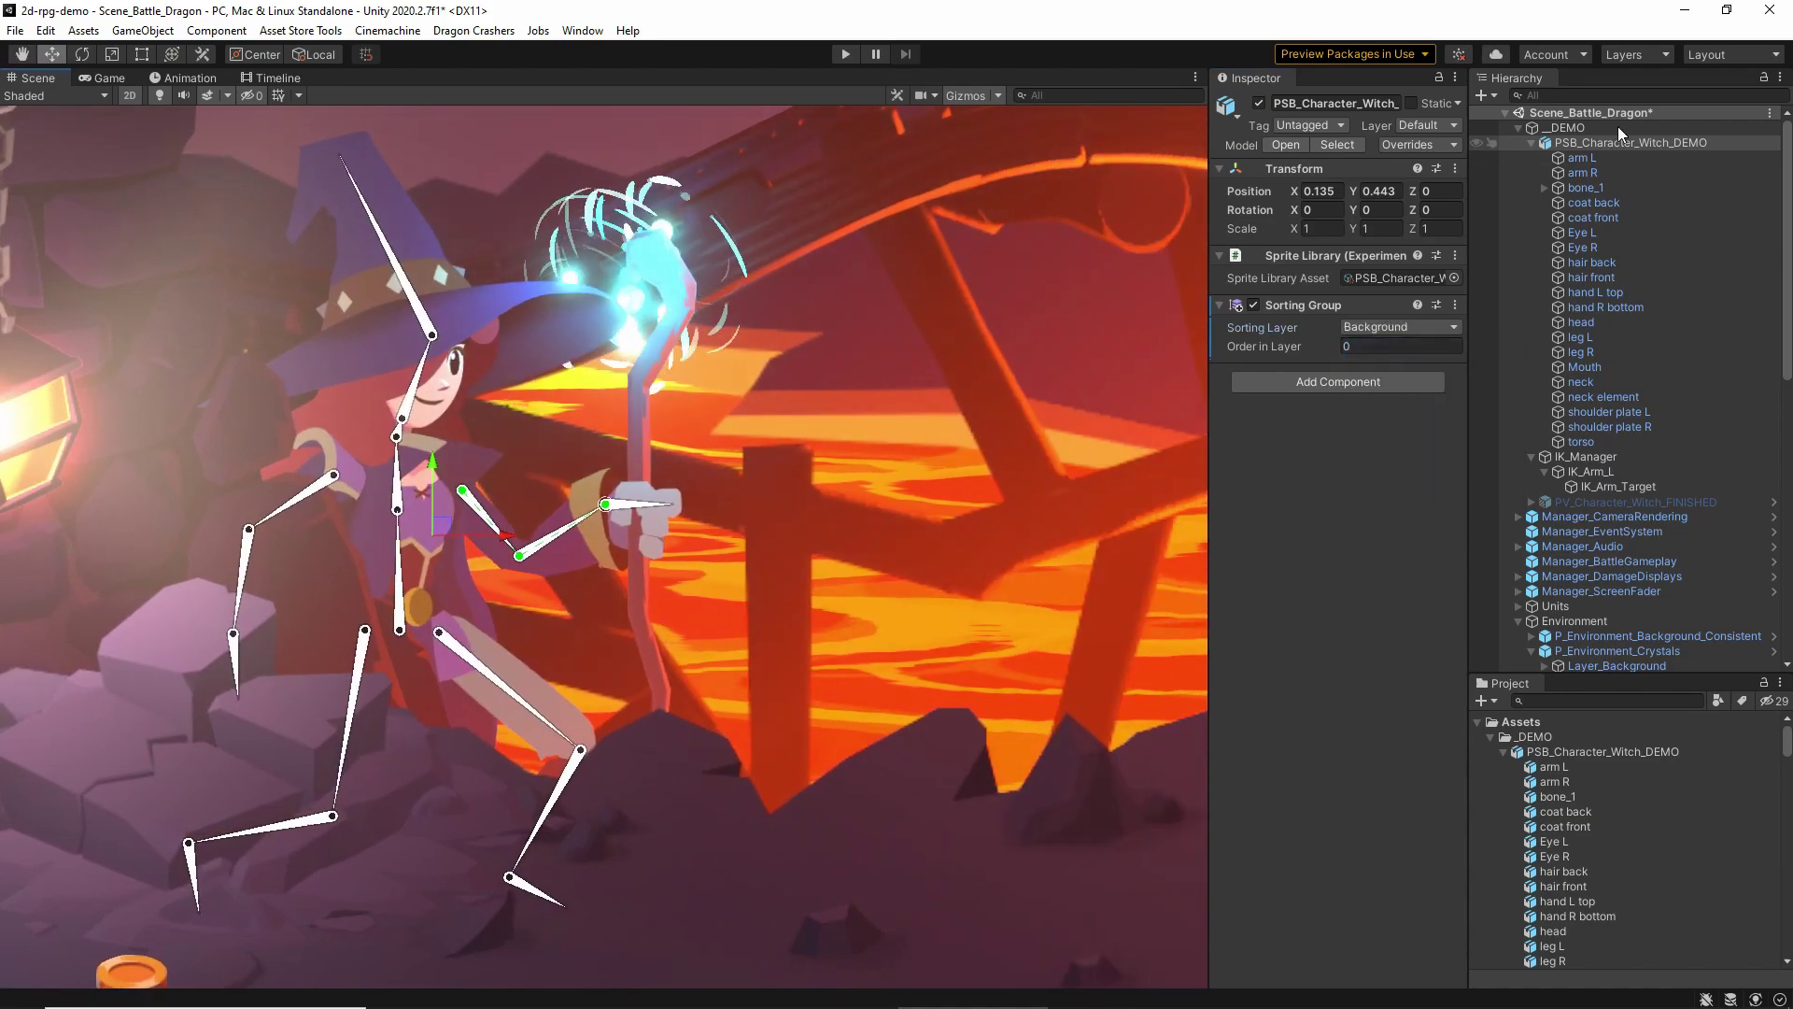
click(1529, 144)
shift+click(1571, 159)
scroll(799, 484, down, 10)
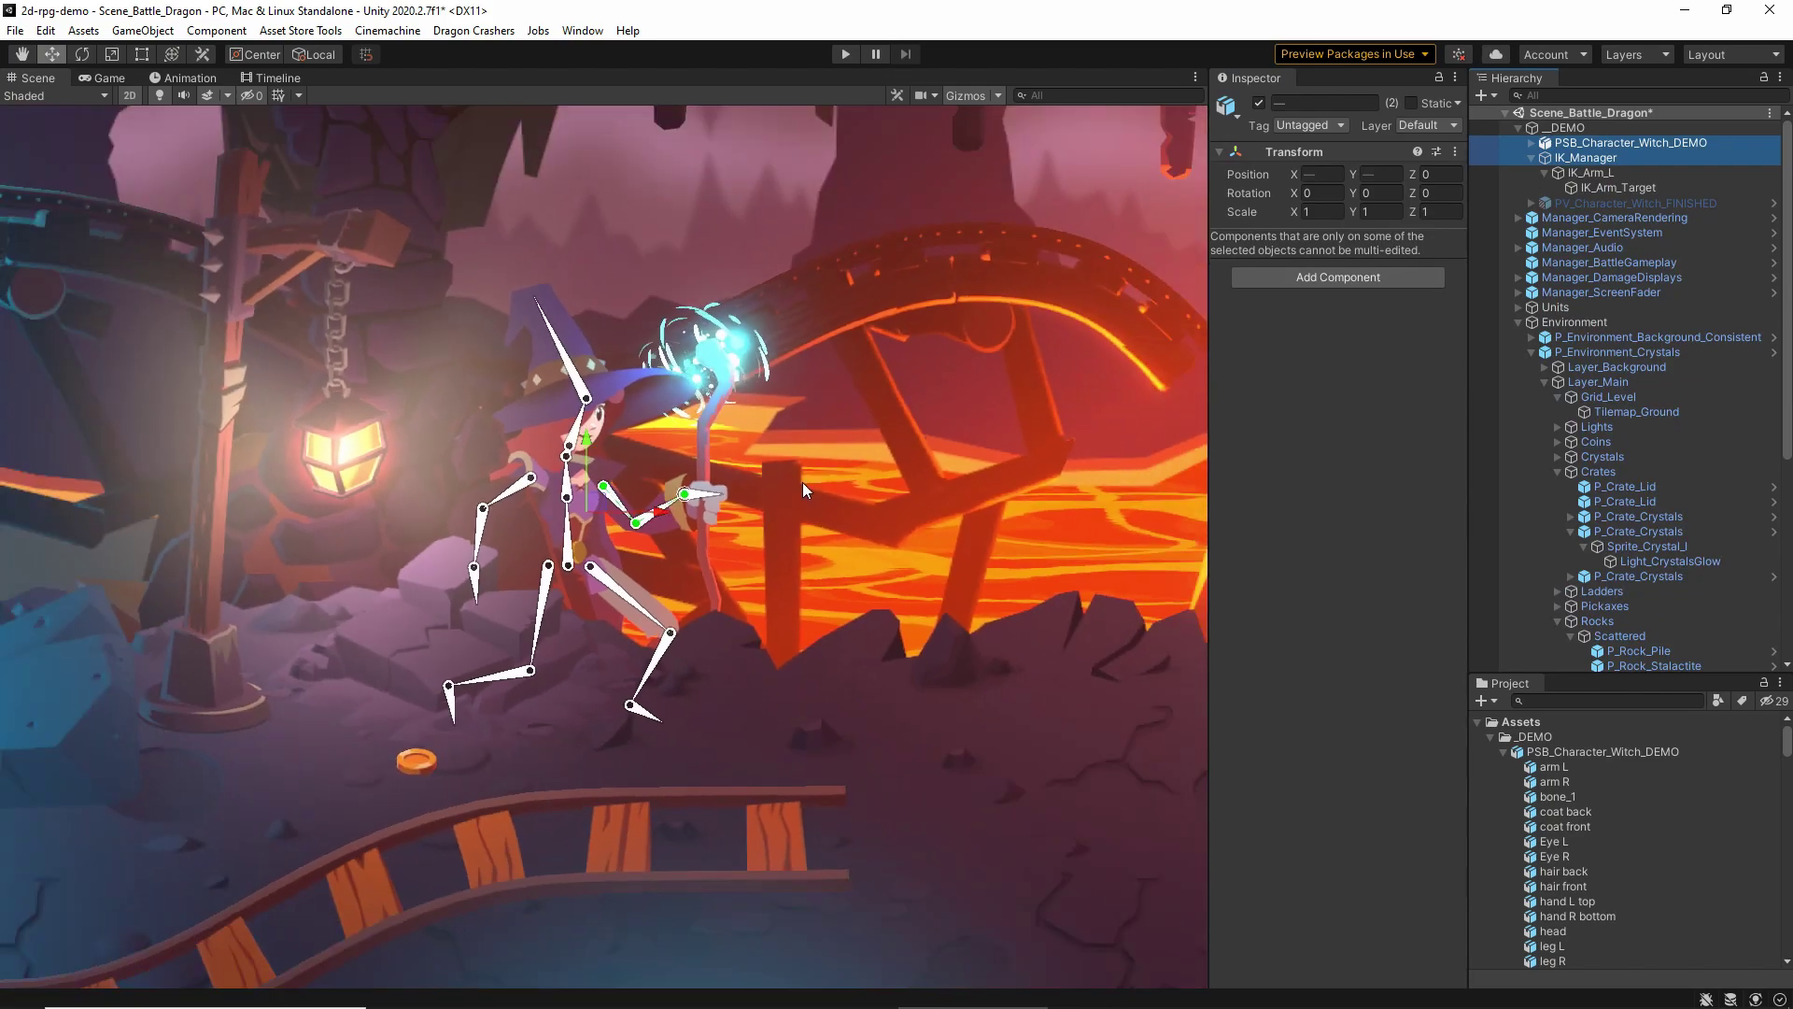
middle_drag(738, 487, 492, 541)
drag(492, 540, 872, 514)
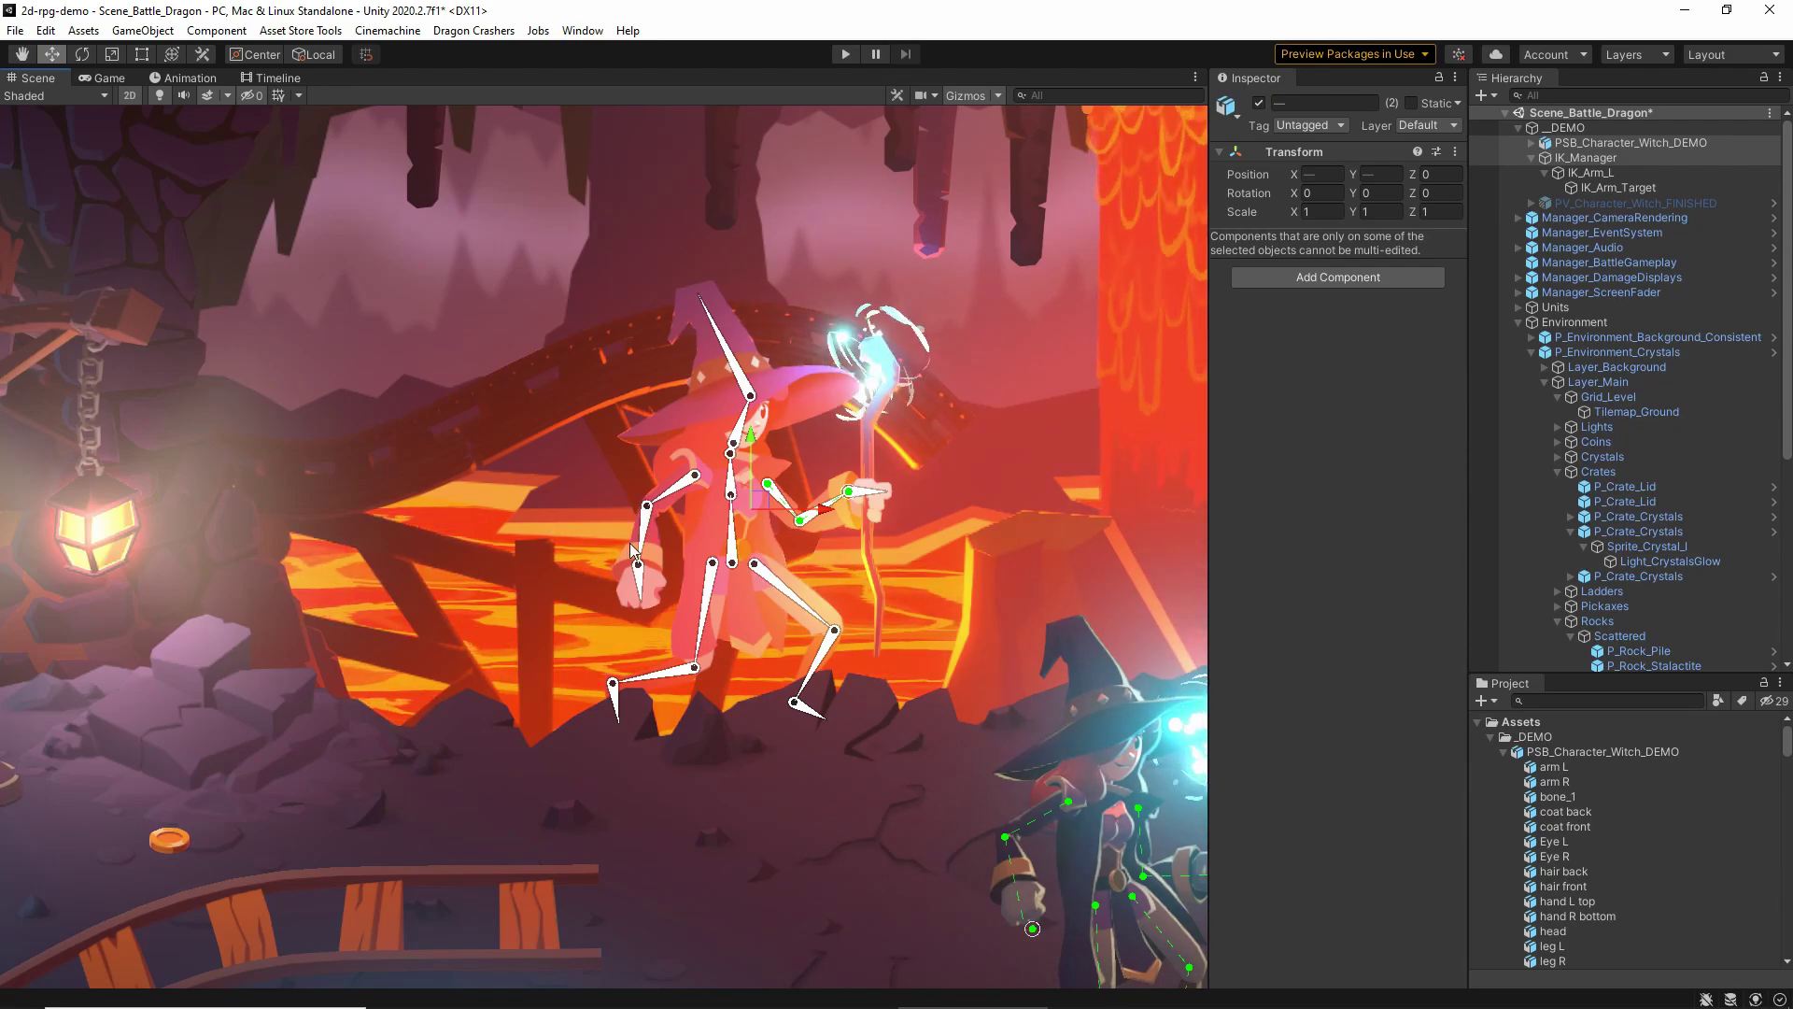
key(ctrl+z)
key(f)
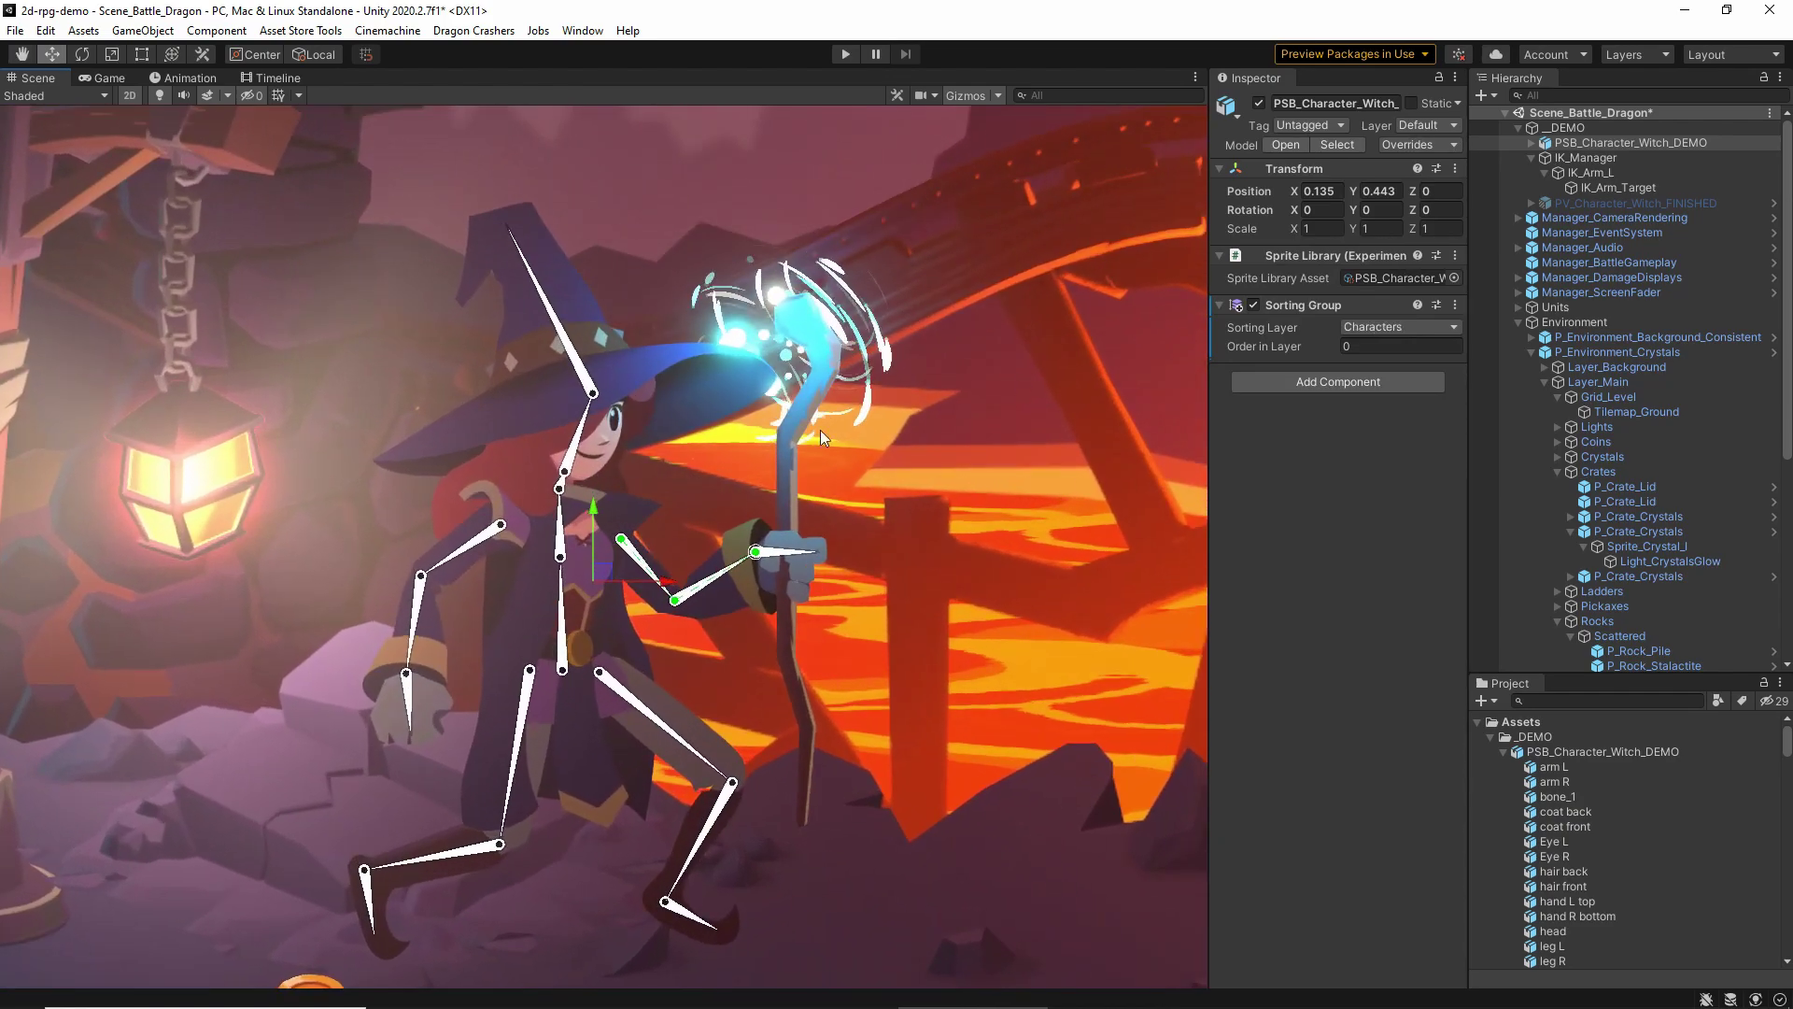
Try the Main sorting layer on the witch's Sorting Group and restore it to Characters
click(1399, 327)
click(1389, 330)
click(1389, 330)
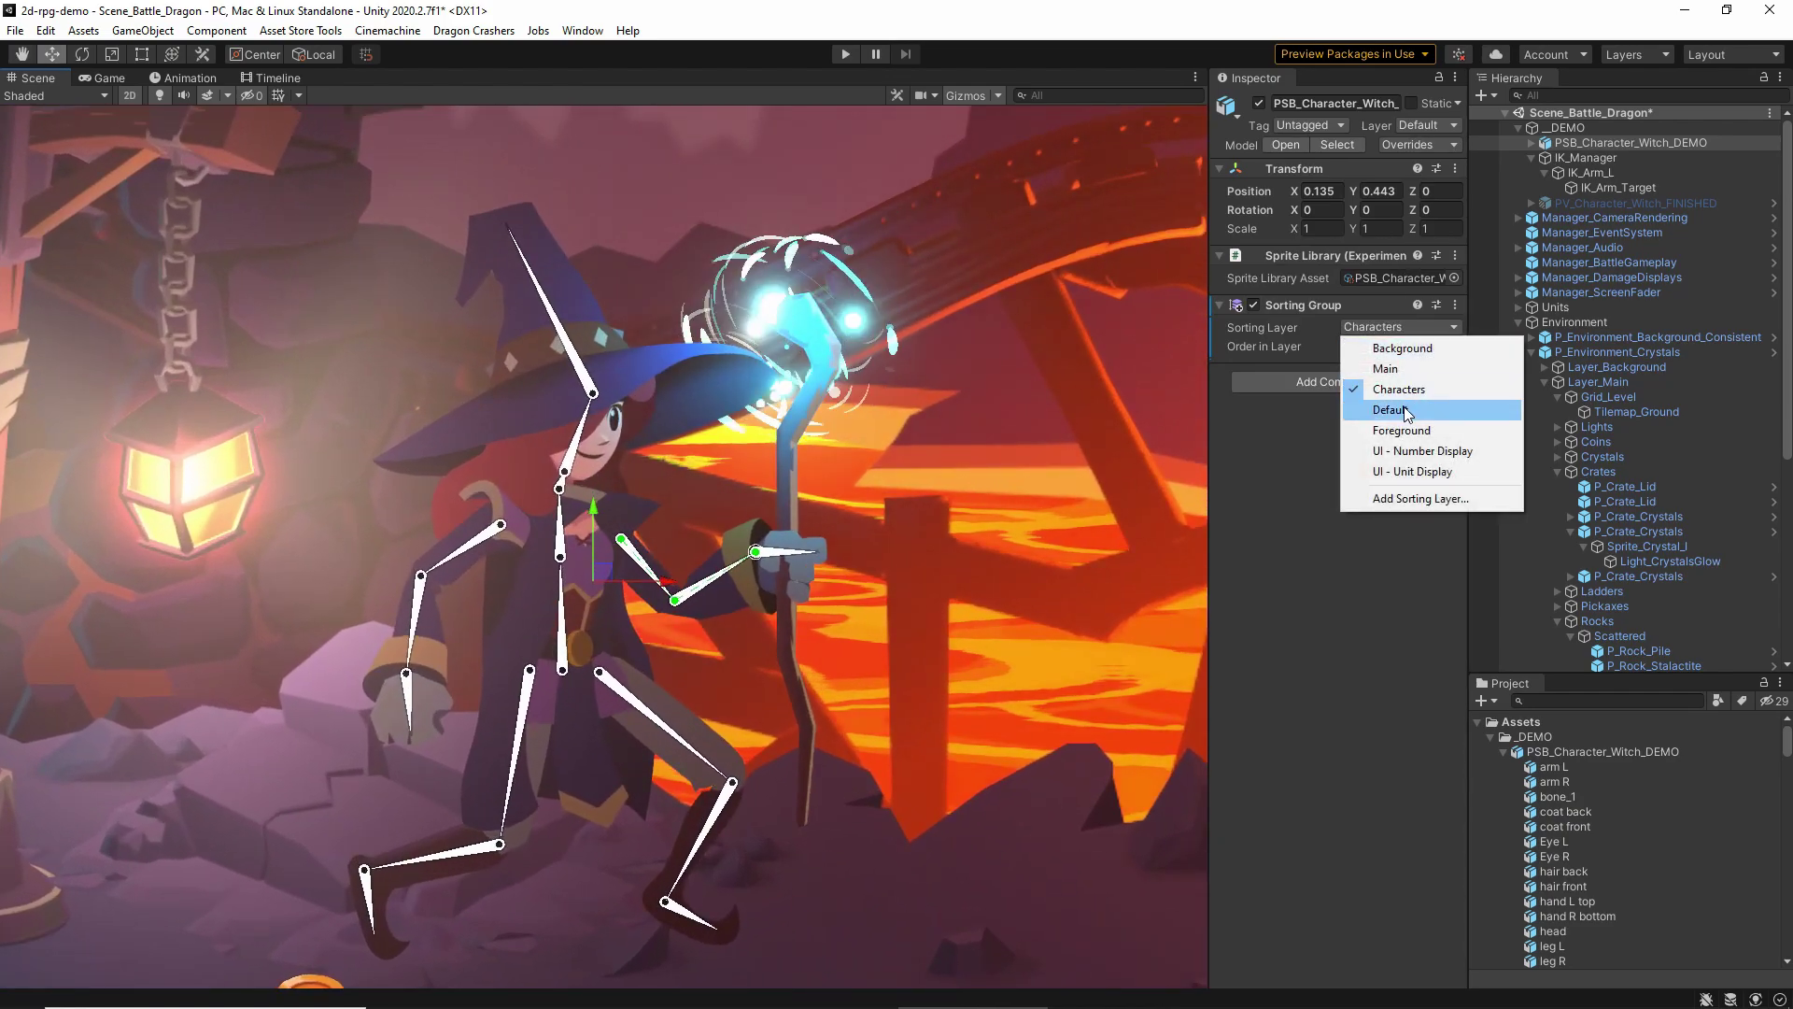
click(1378, 369)
middle_drag(53, 491, 248, 351)
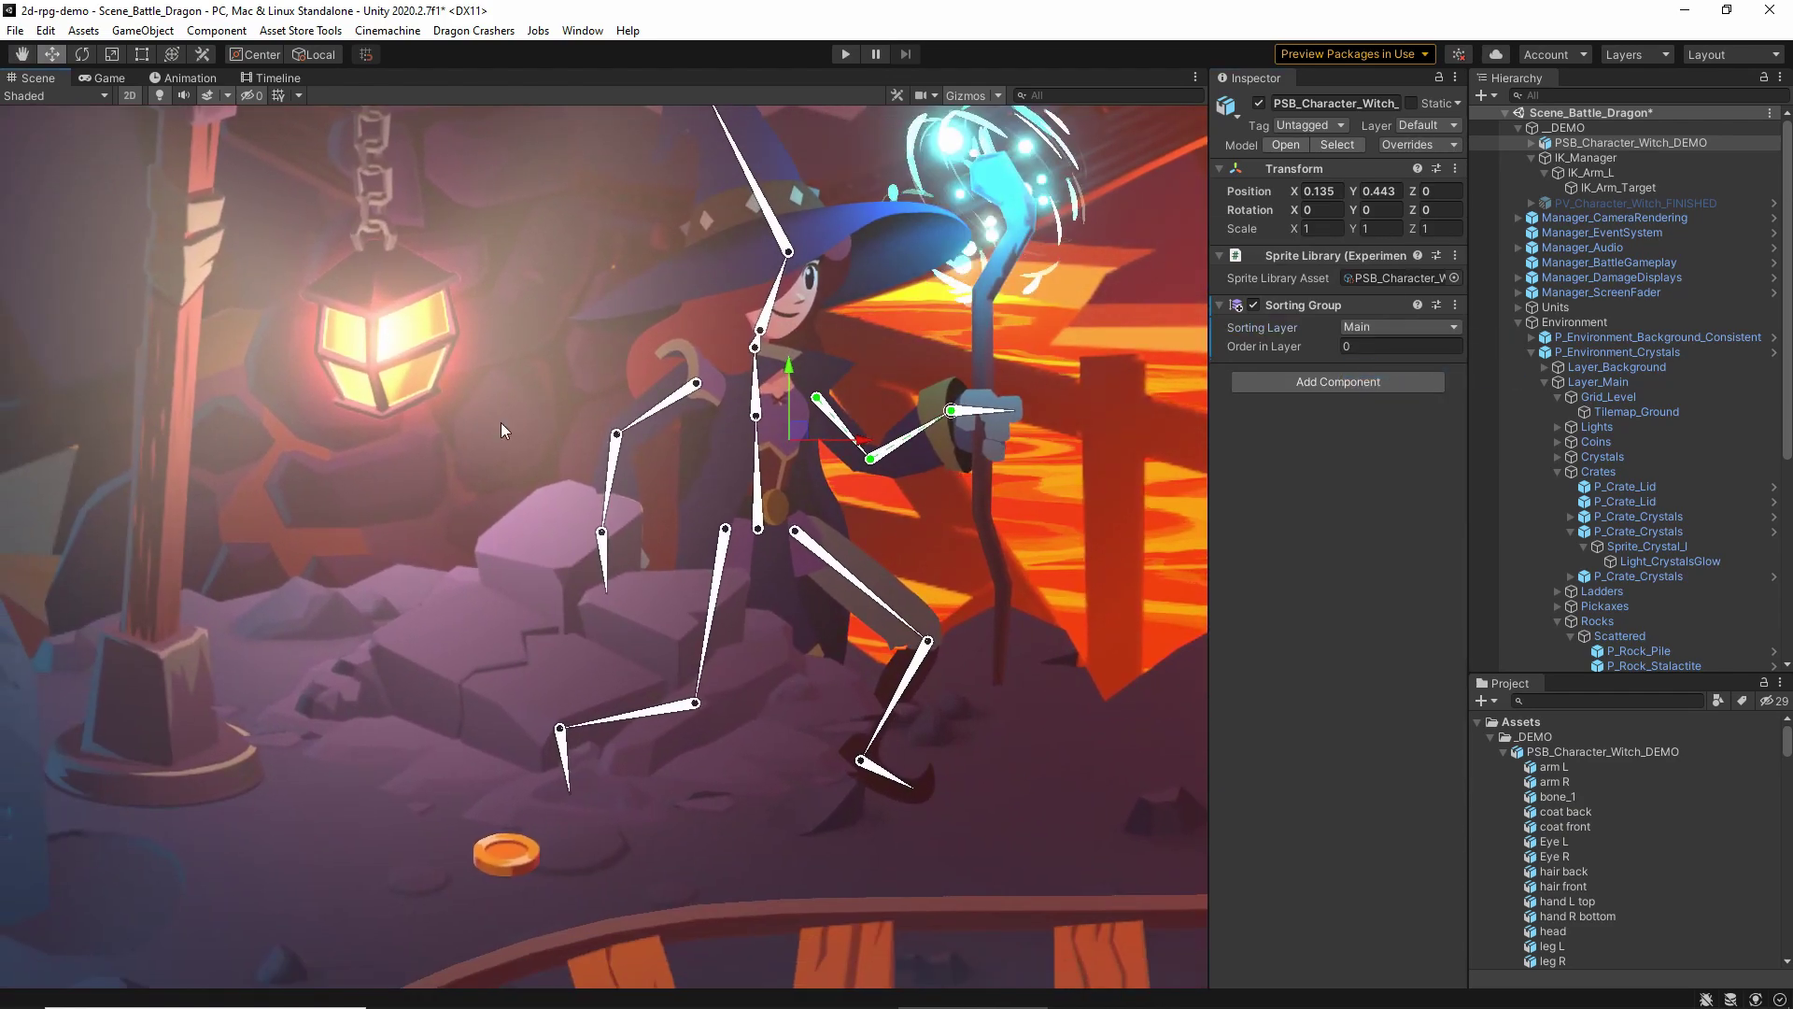
click(1362, 329)
click(1358, 323)
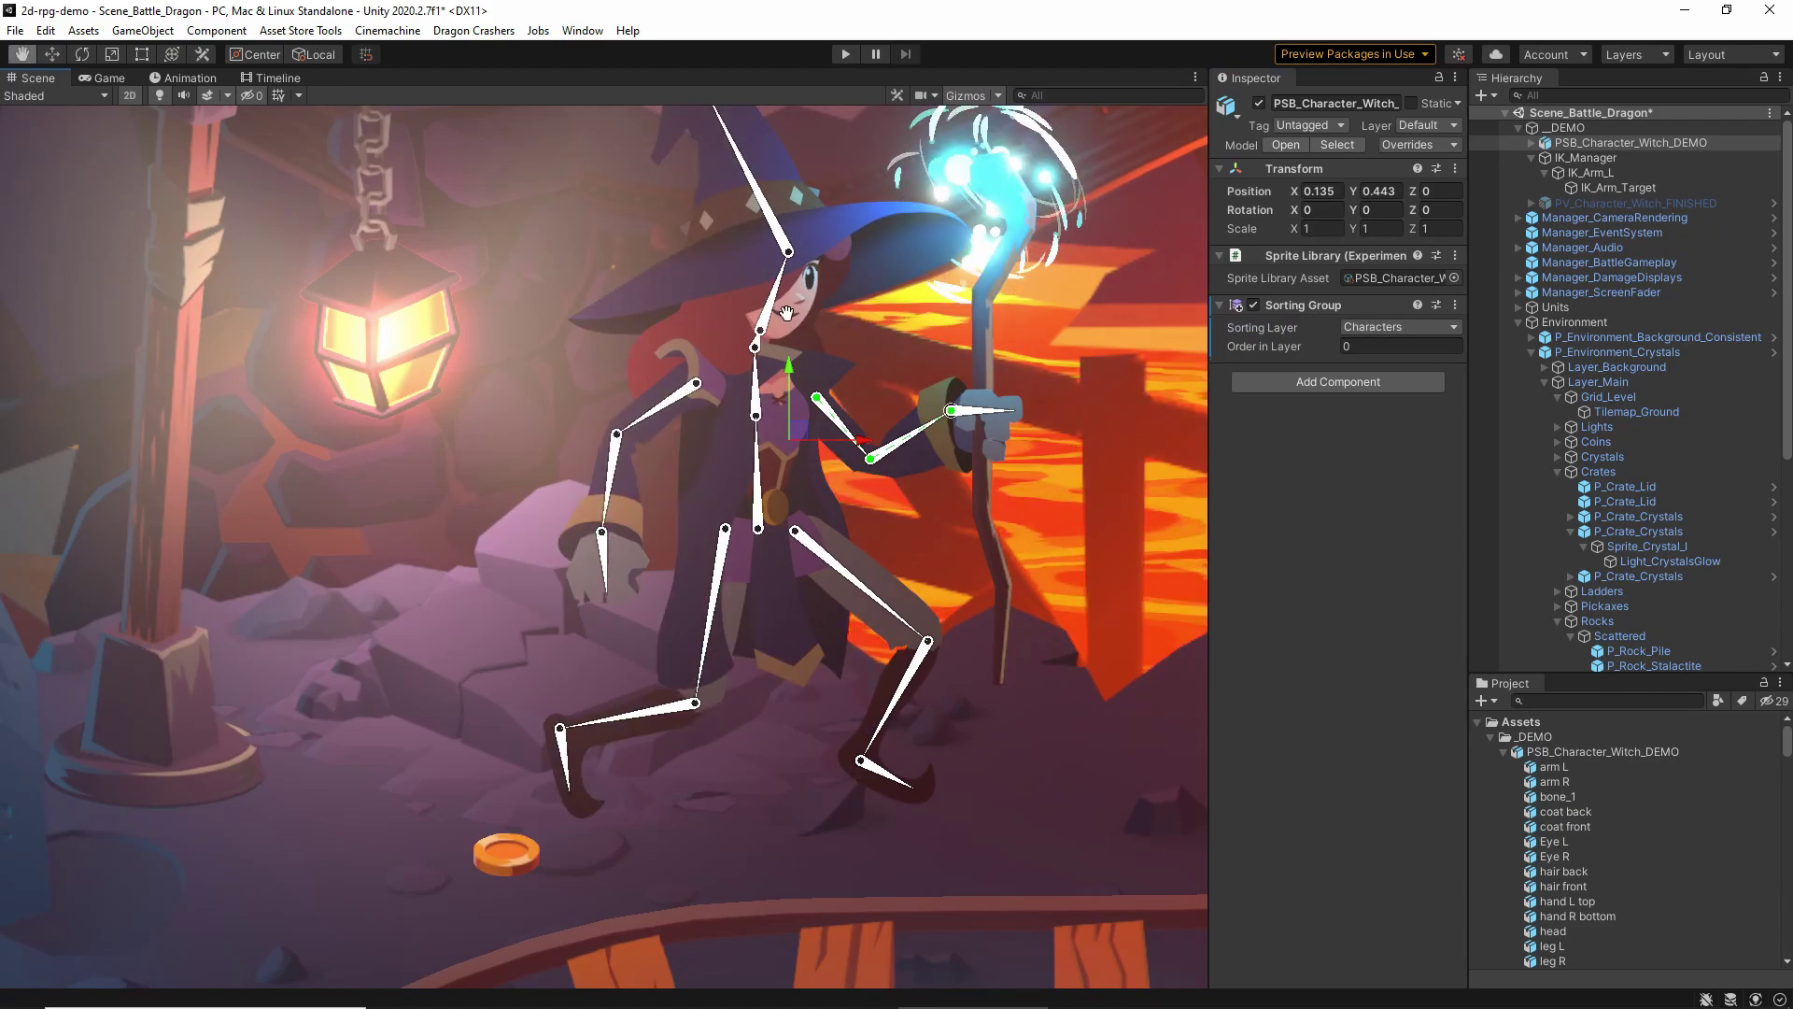
middle_drag(1094, 314, 921, 299)
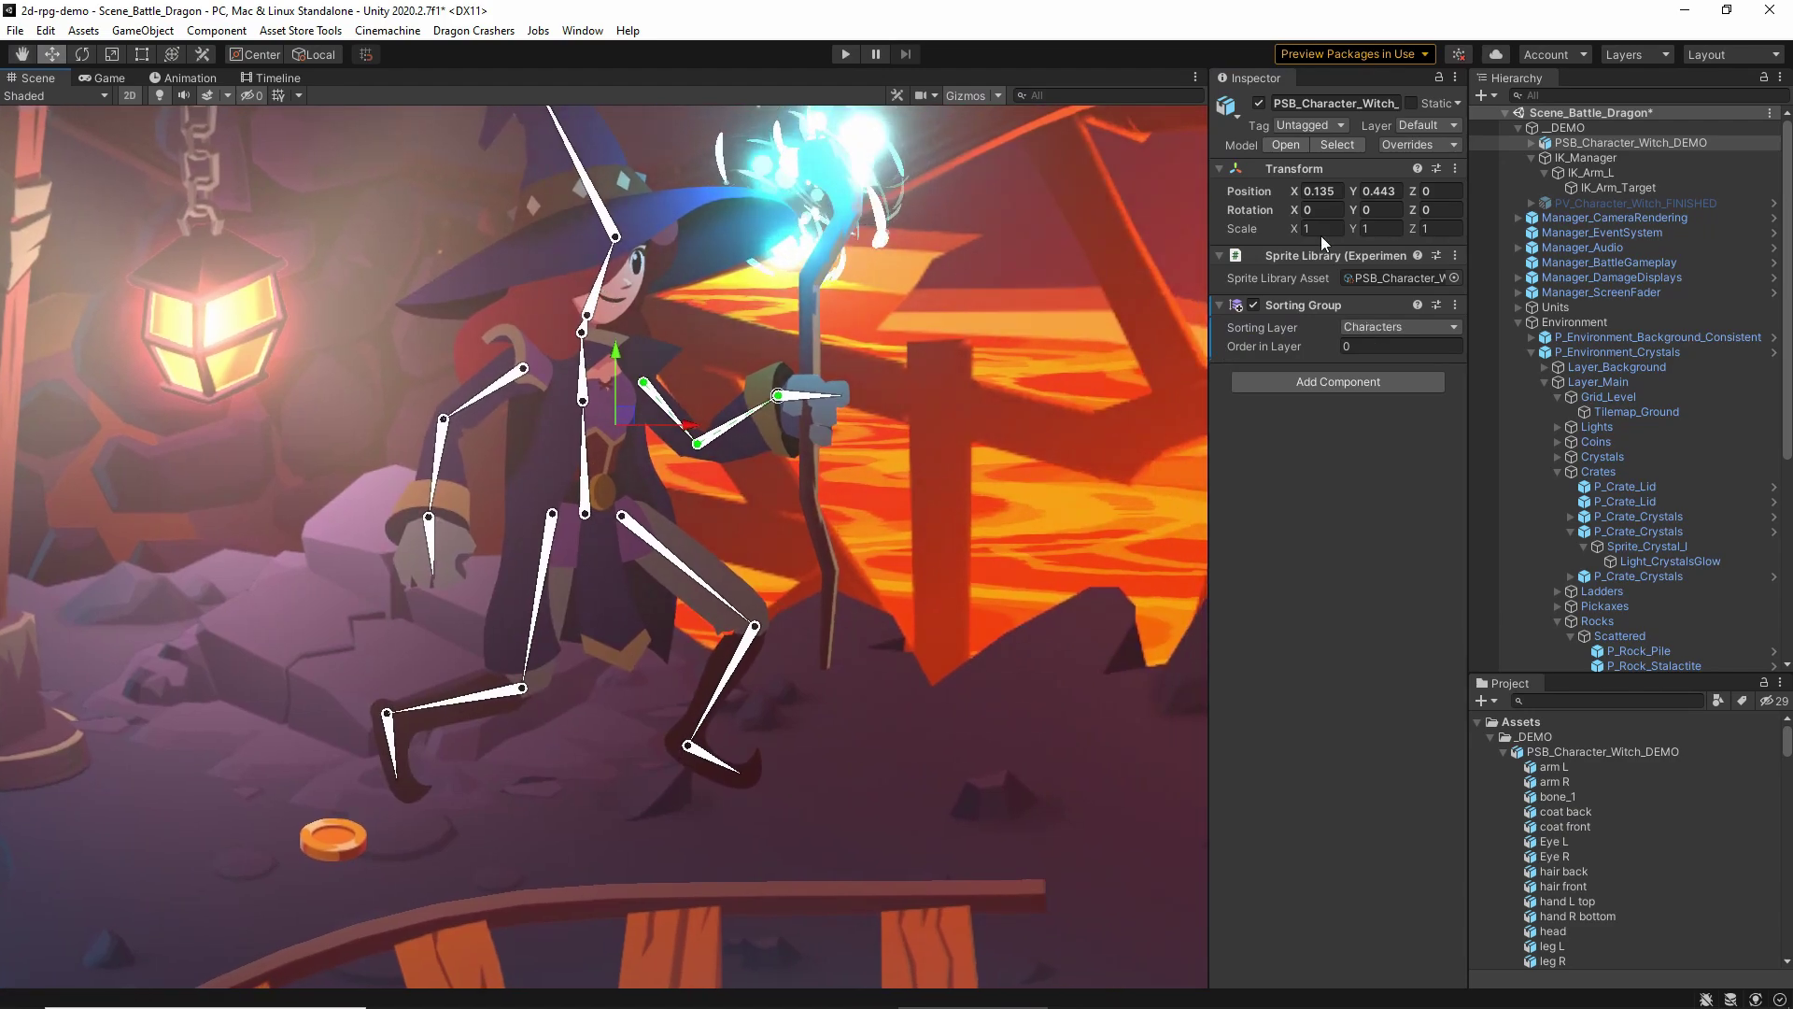
Collapse IK_Manager and move it together with the witch, placing the witch at about X -0.21, Y -0.44
click(1531, 159)
ctrl+click(1558, 159)
drag(622, 412, 595, 495)
middle_drag(292, 367, 513, 406)
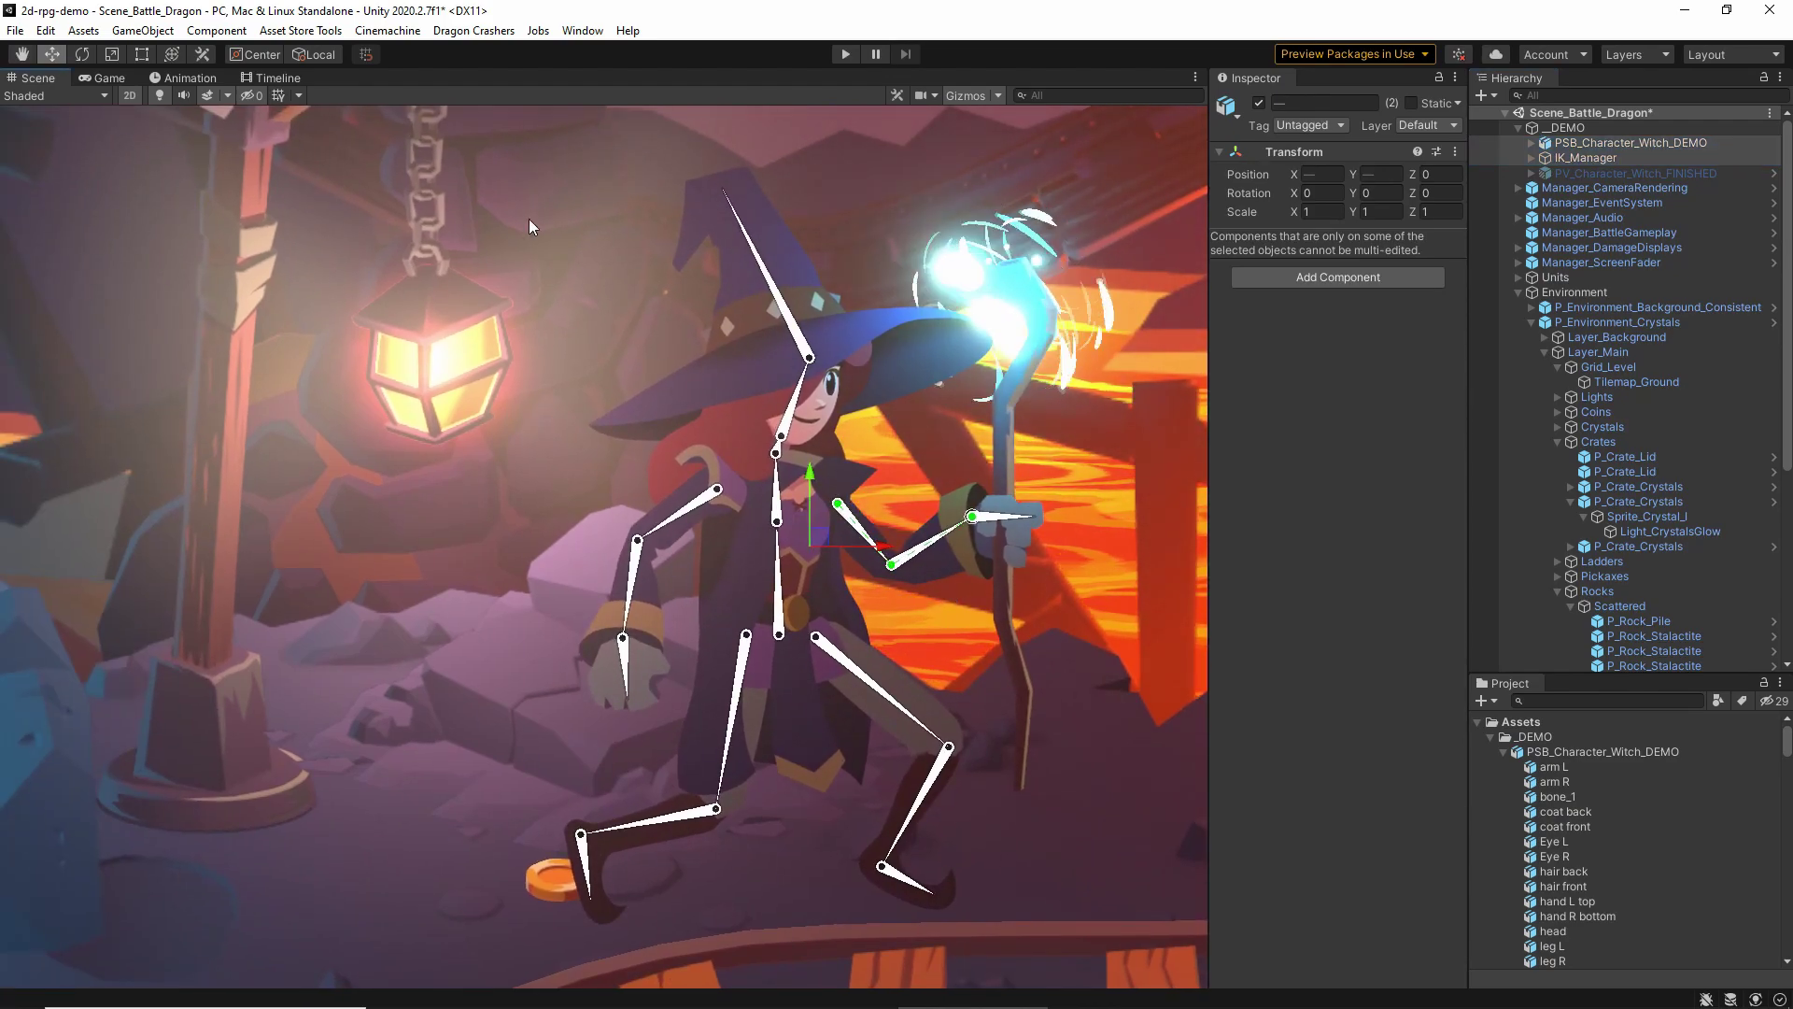
Toggle the scene lighting off and on to compare the witch and the cave with and without 2D lights
click(156, 97)
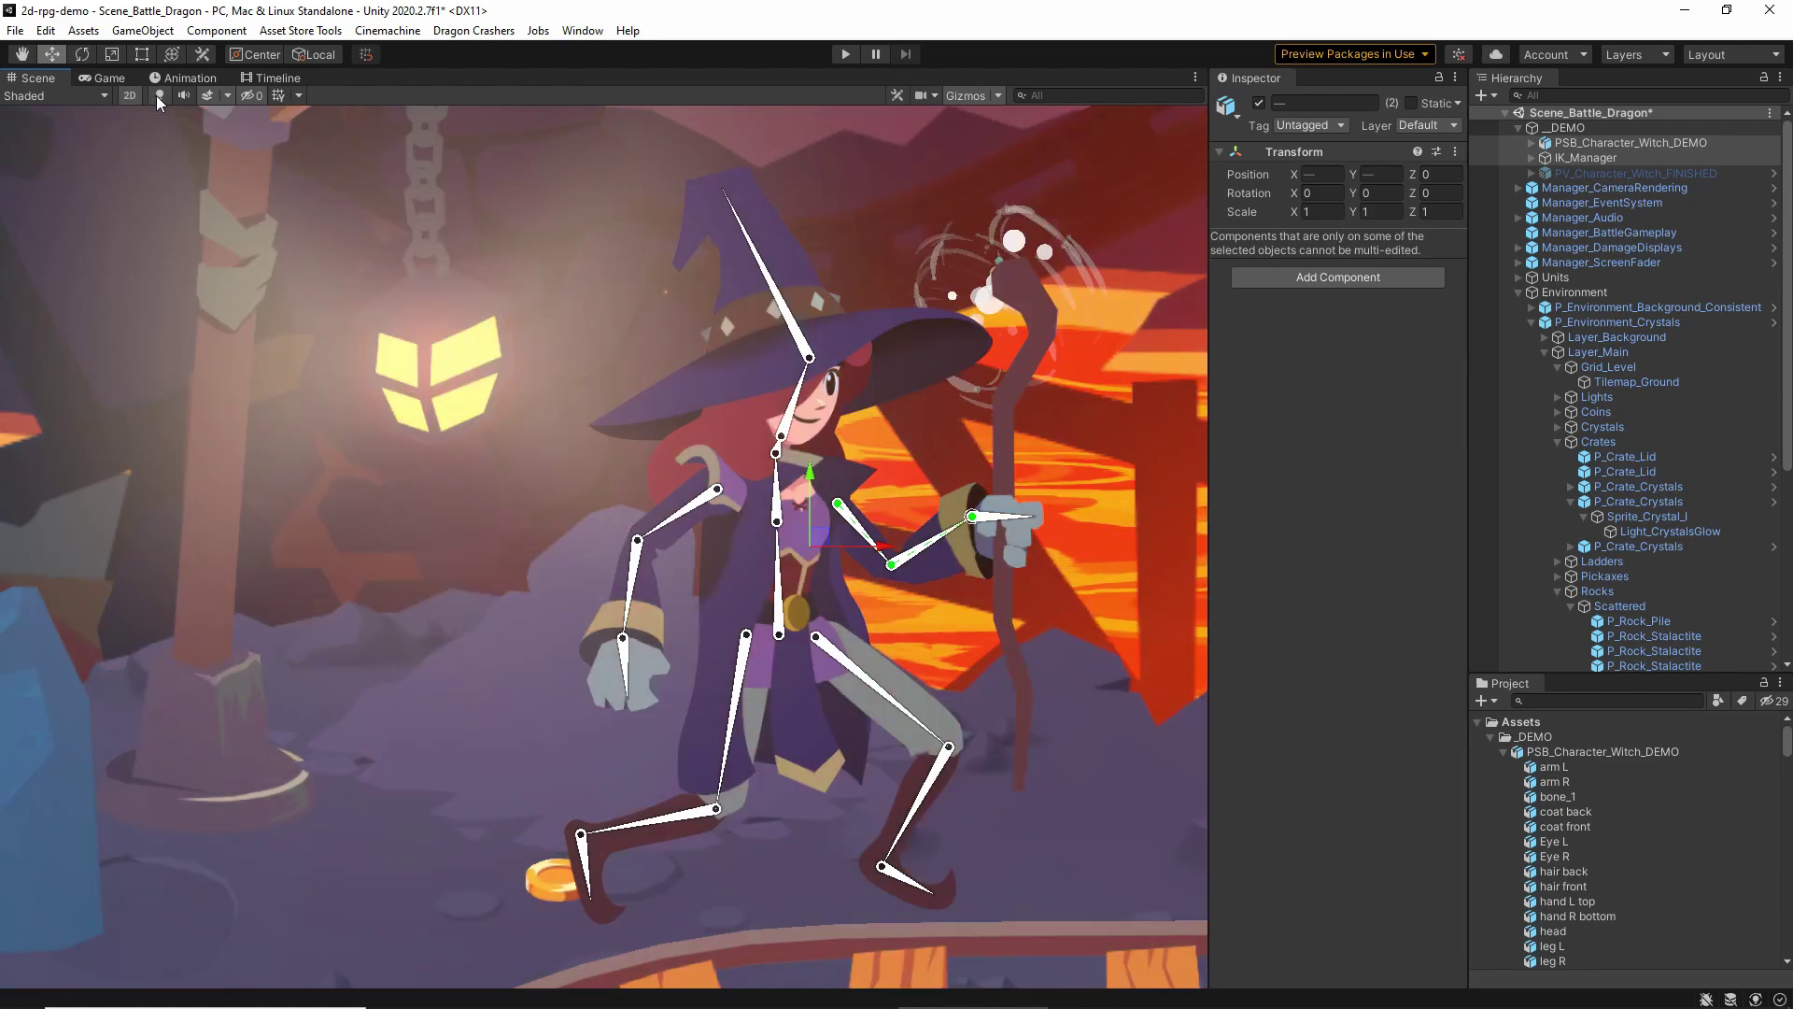
click(156, 97)
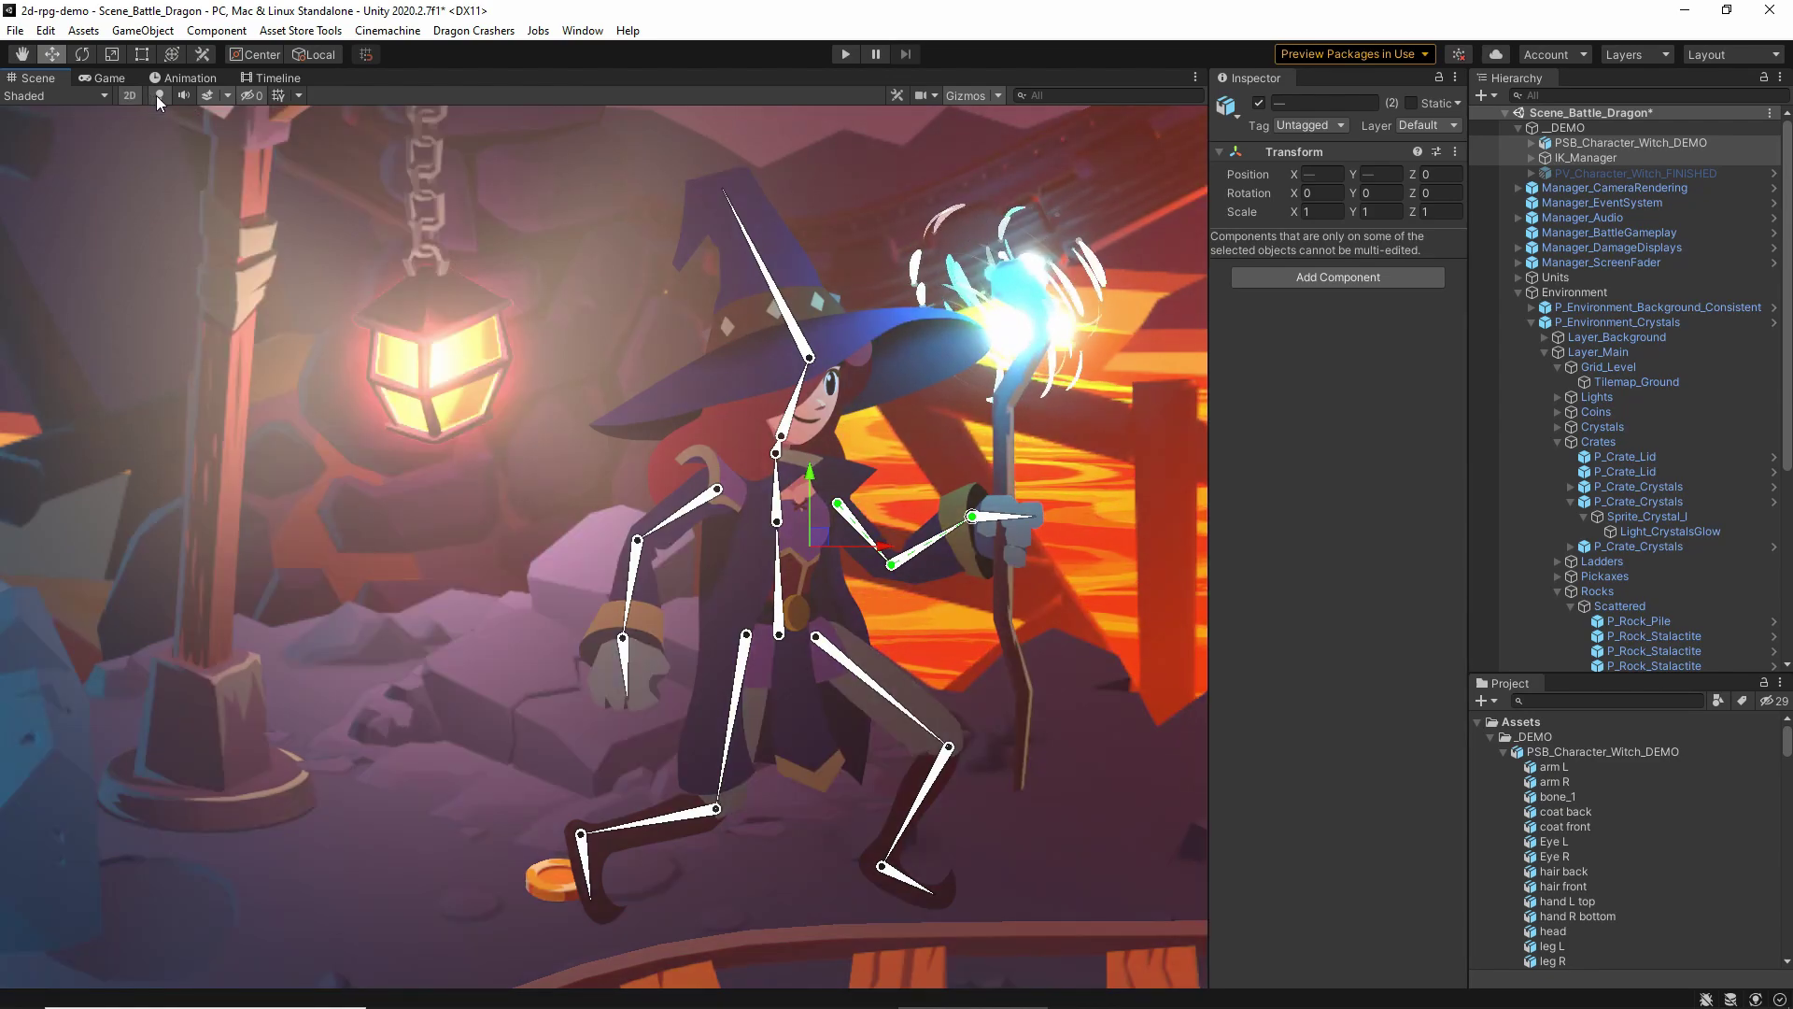
click(156, 96)
click(156, 97)
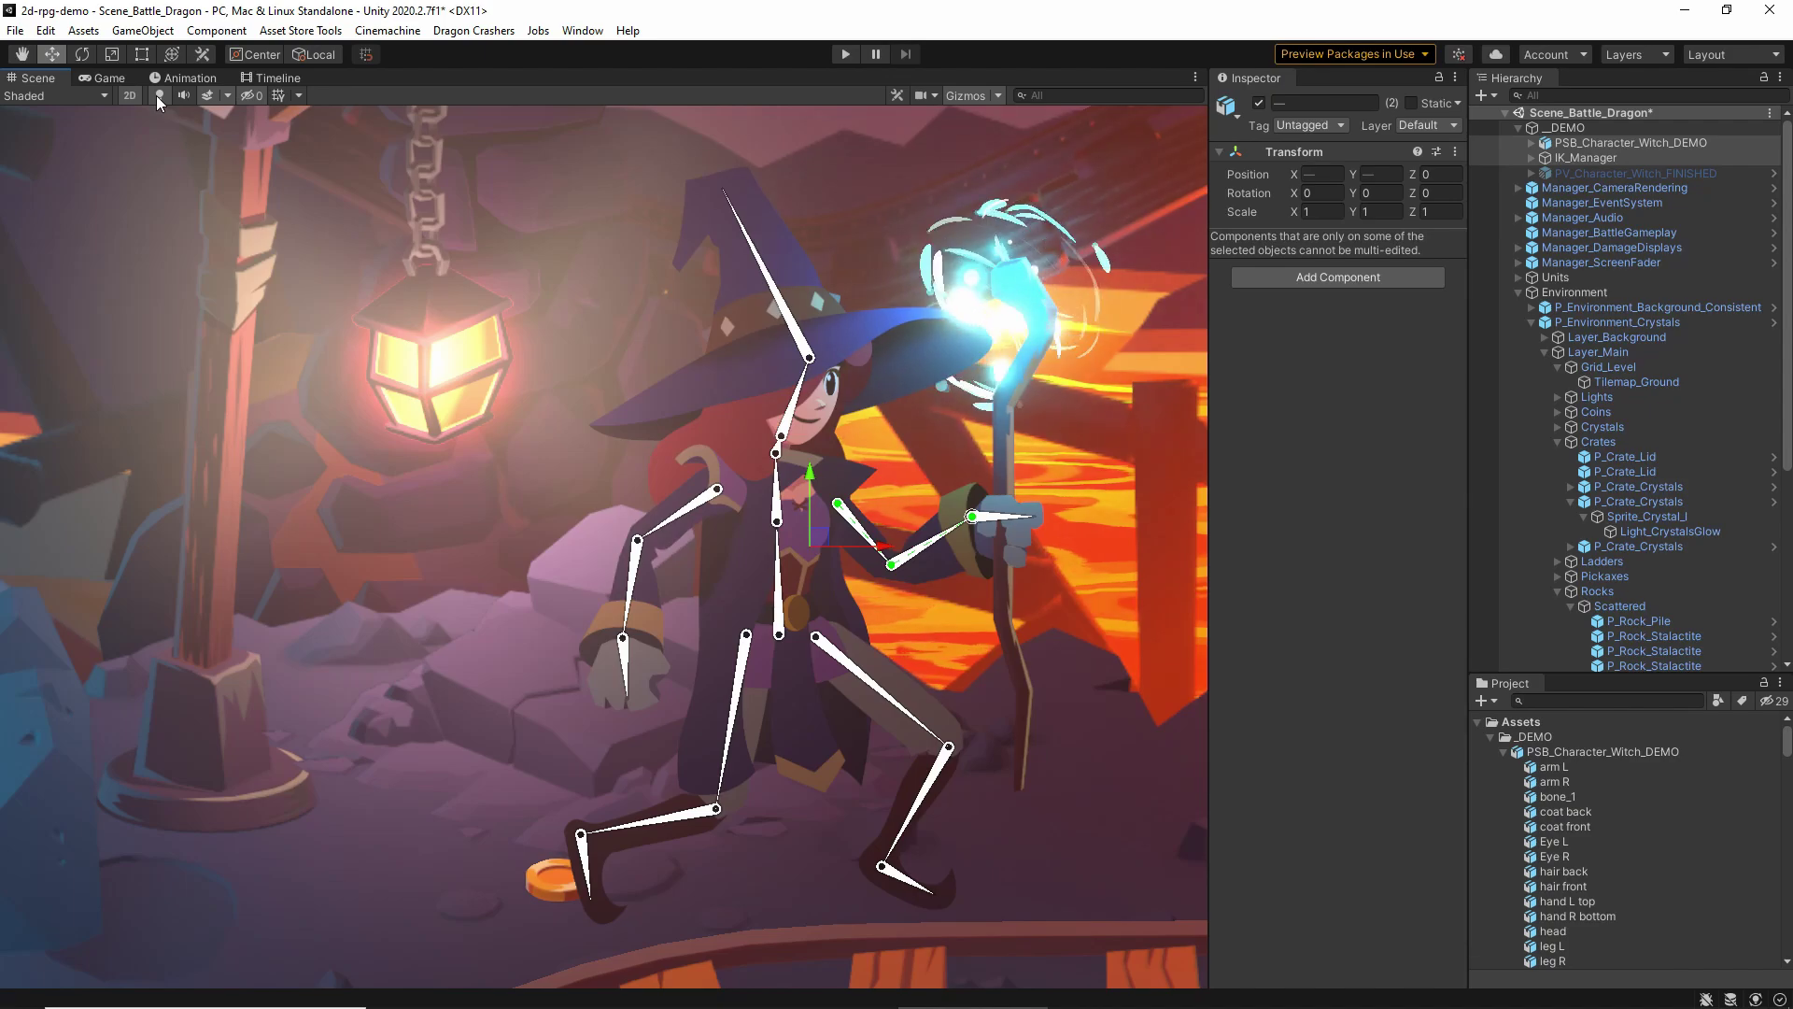
click(155, 95)
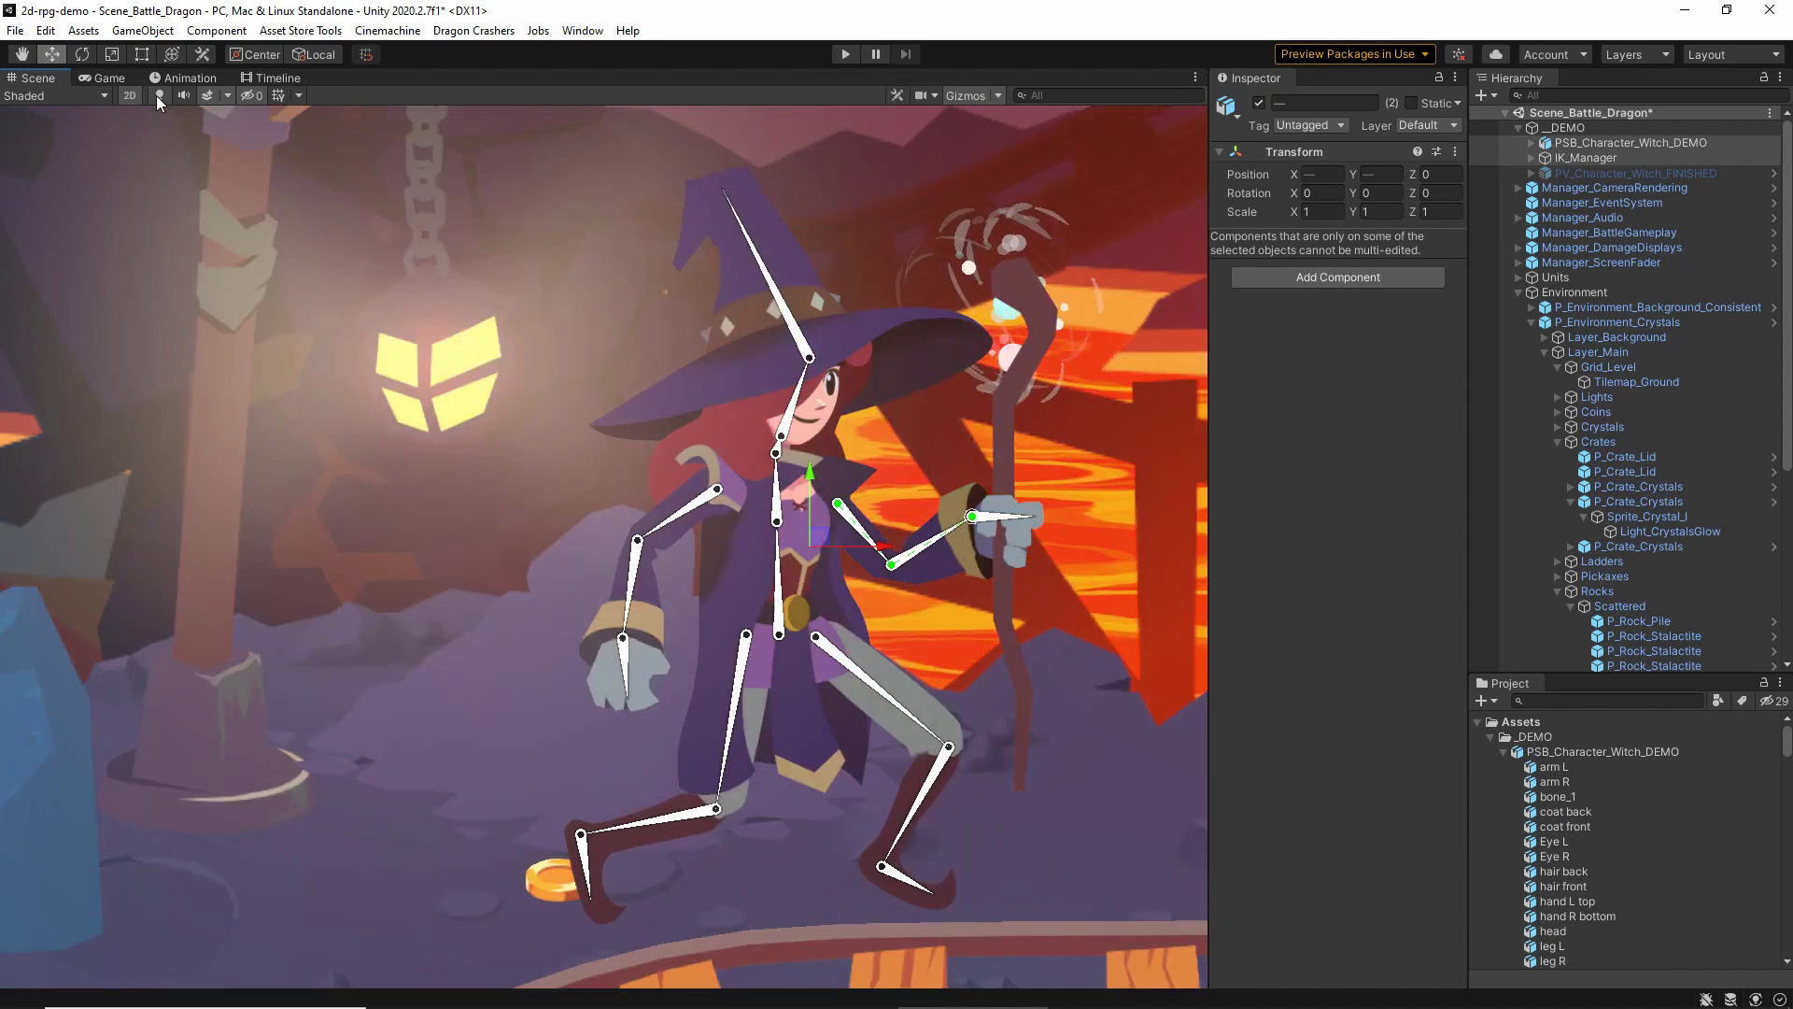
click(155, 95)
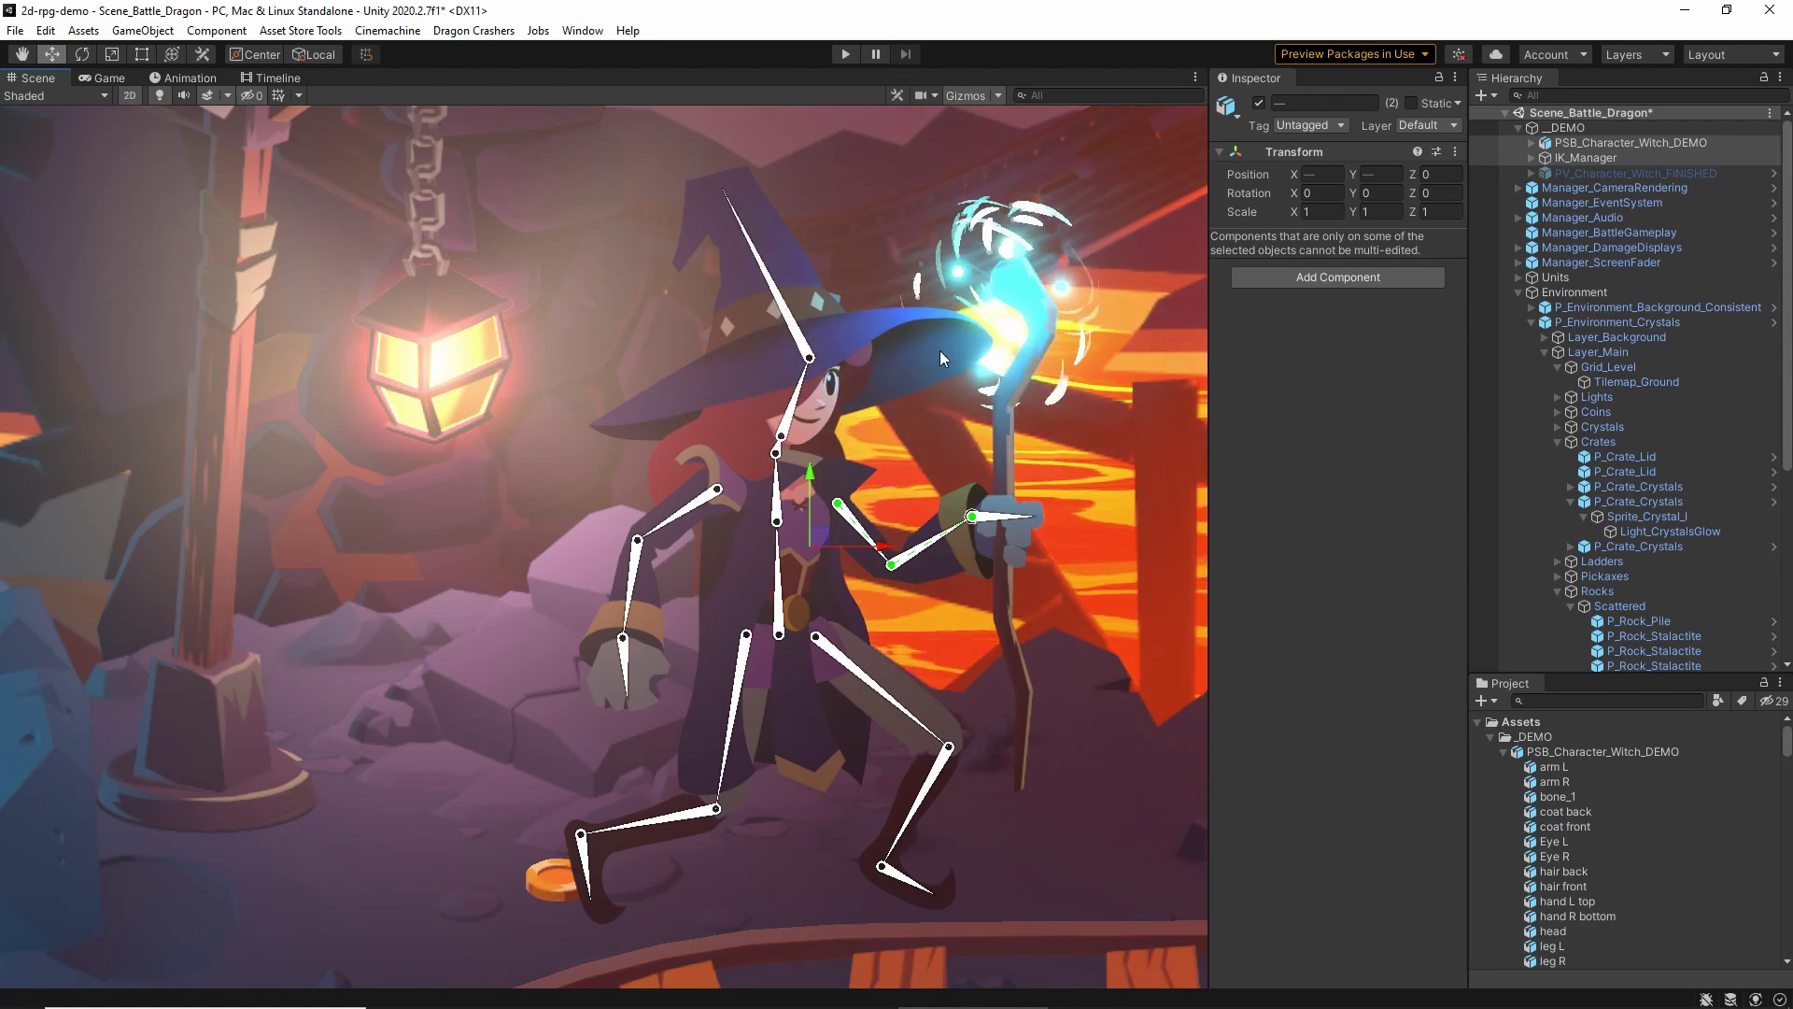
Select the Point Light 2D under P_Weapon_Staff, try moving it over the witch's torso, and undo the move
click(1033, 290)
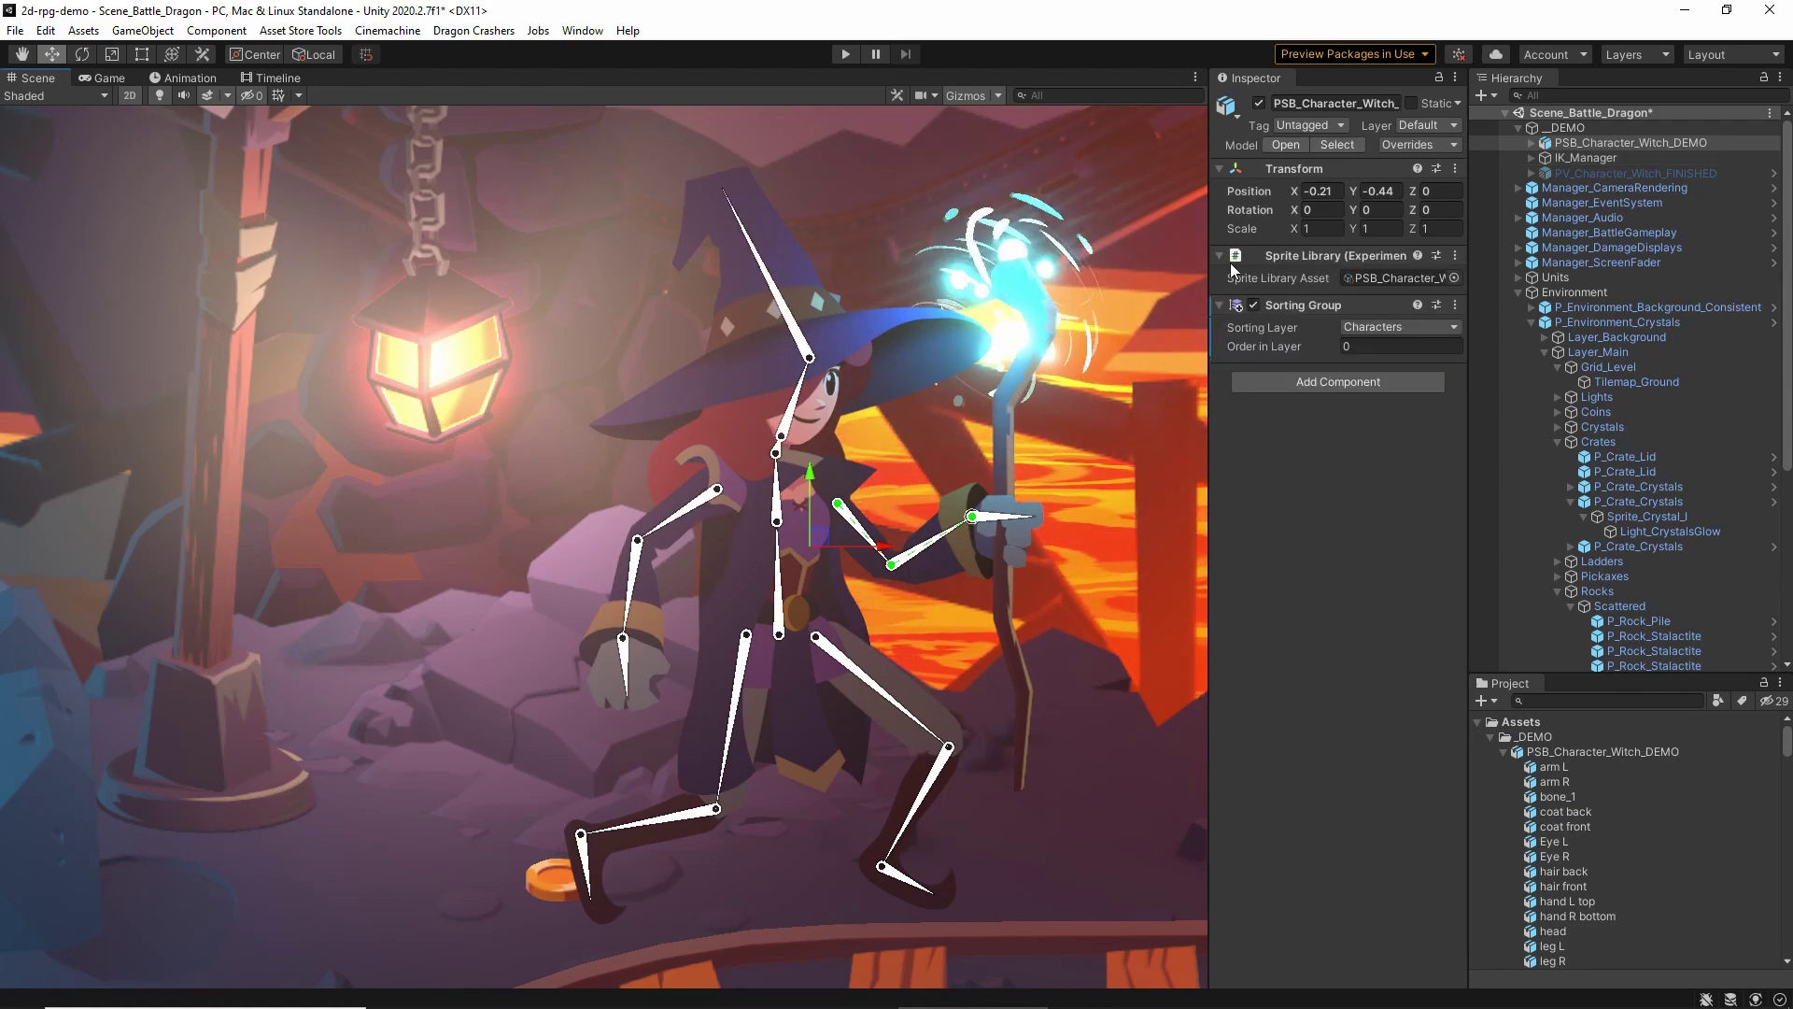
click(1532, 142)
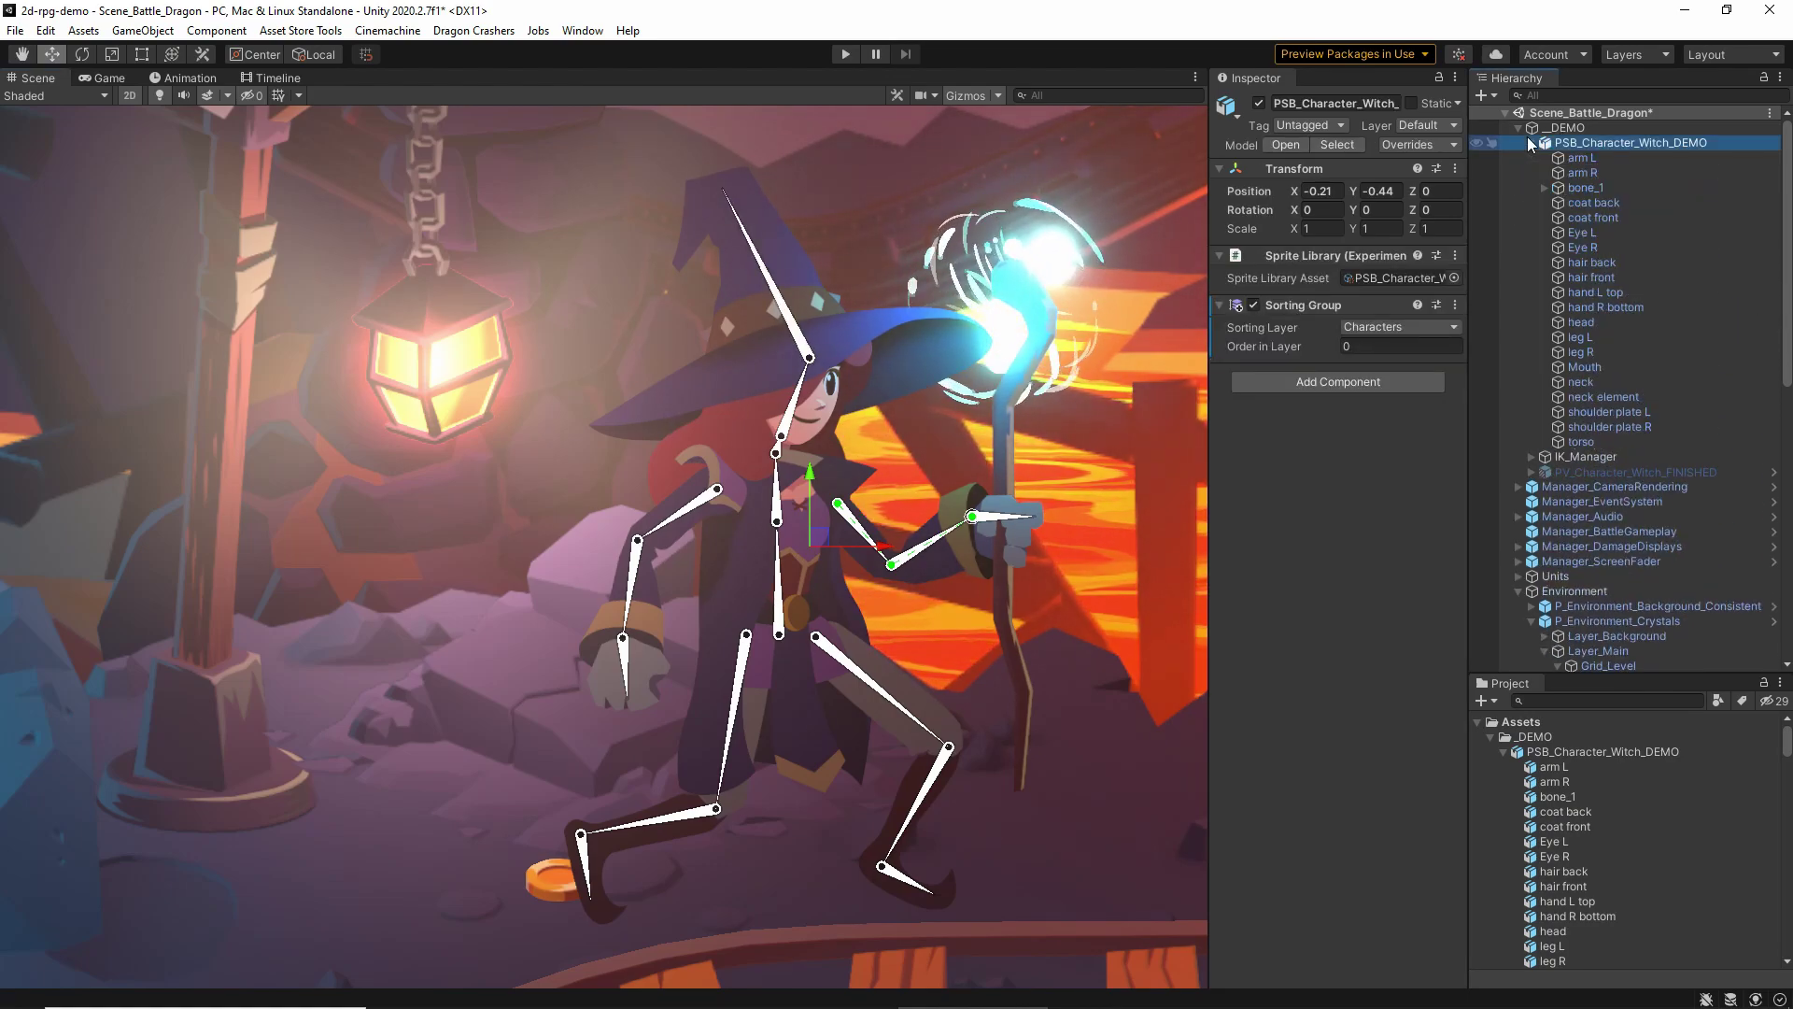
alt+click(1545, 188)
click(1694, 379)
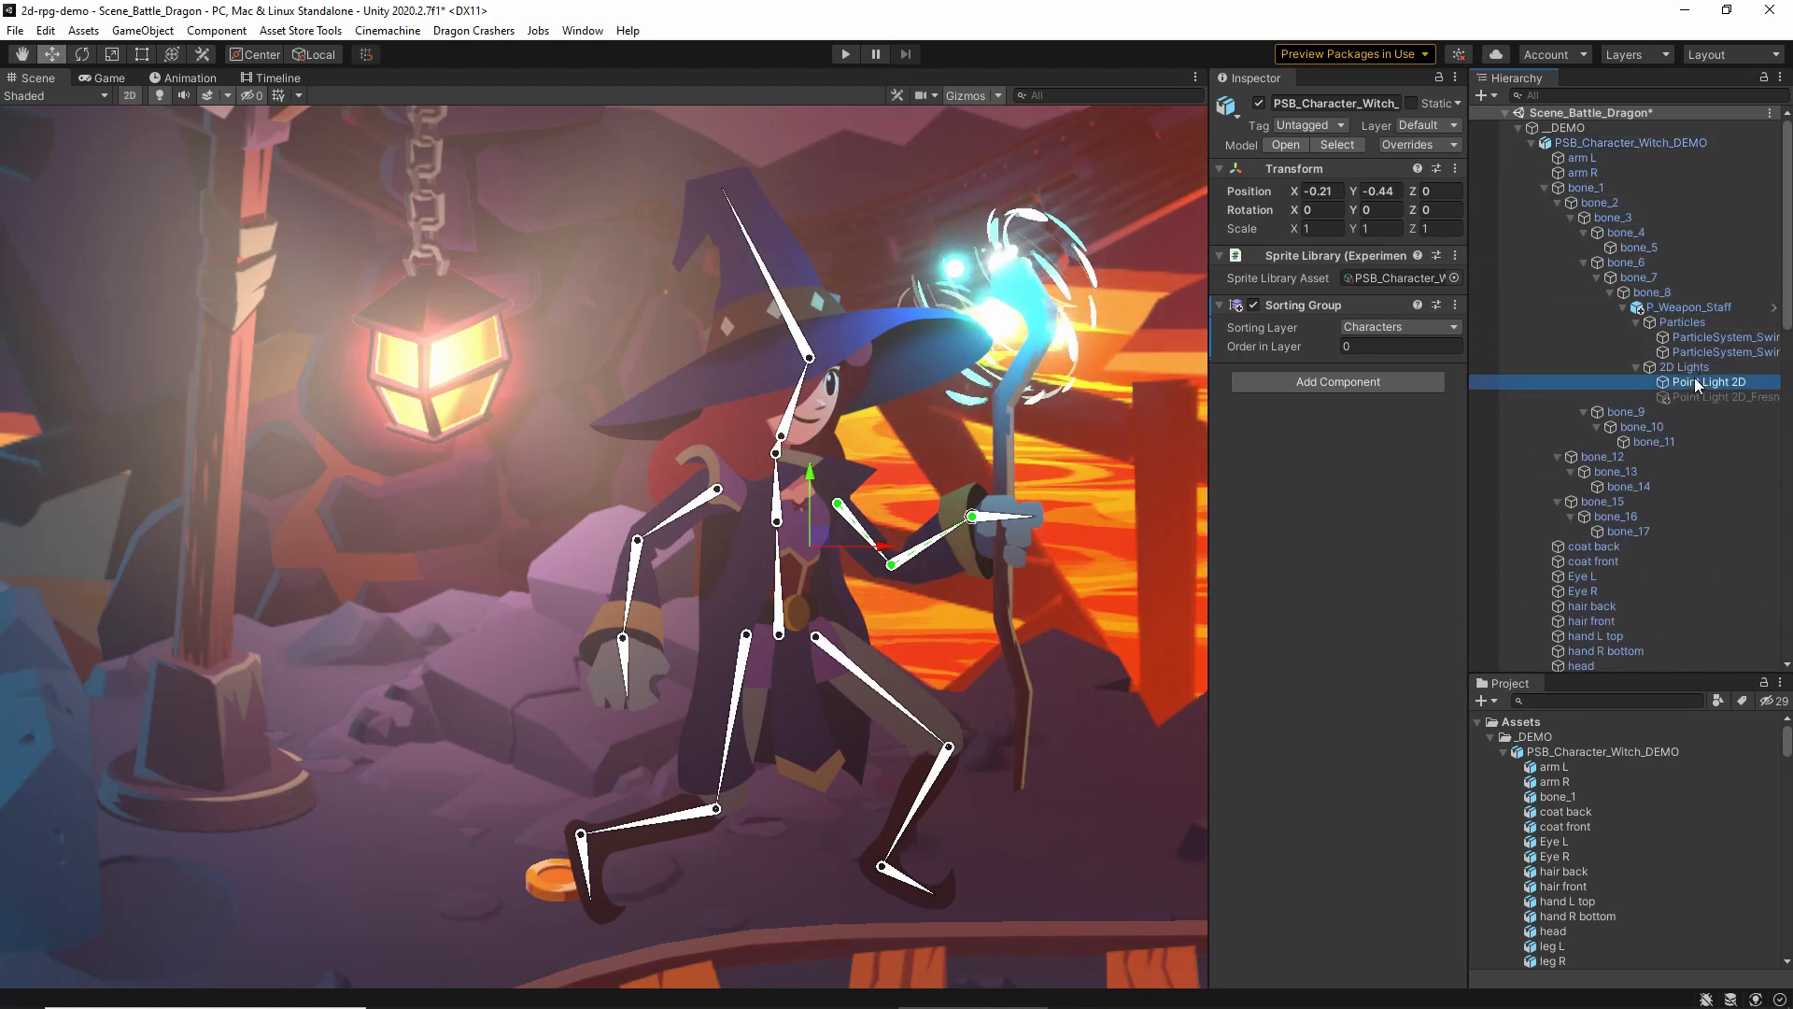
drag(865, 513, 805, 519)
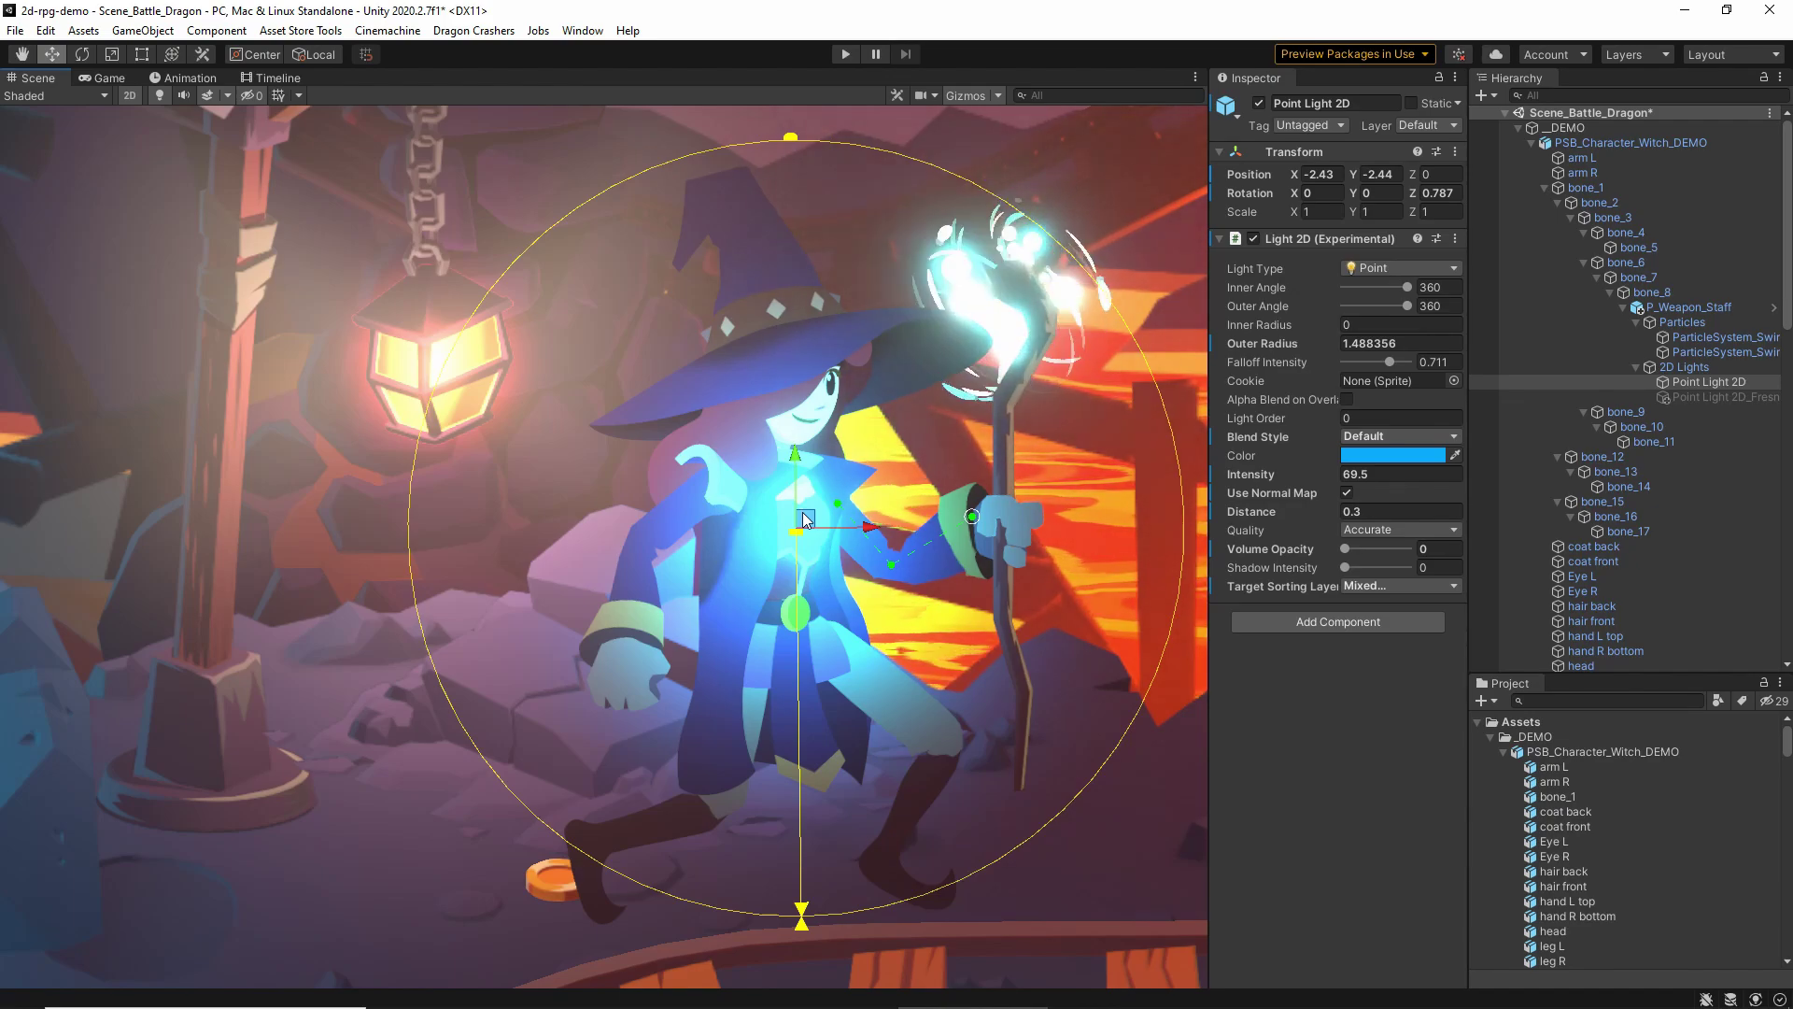
key(ctrl+z)
middle_drag(847, 476, 660, 477)
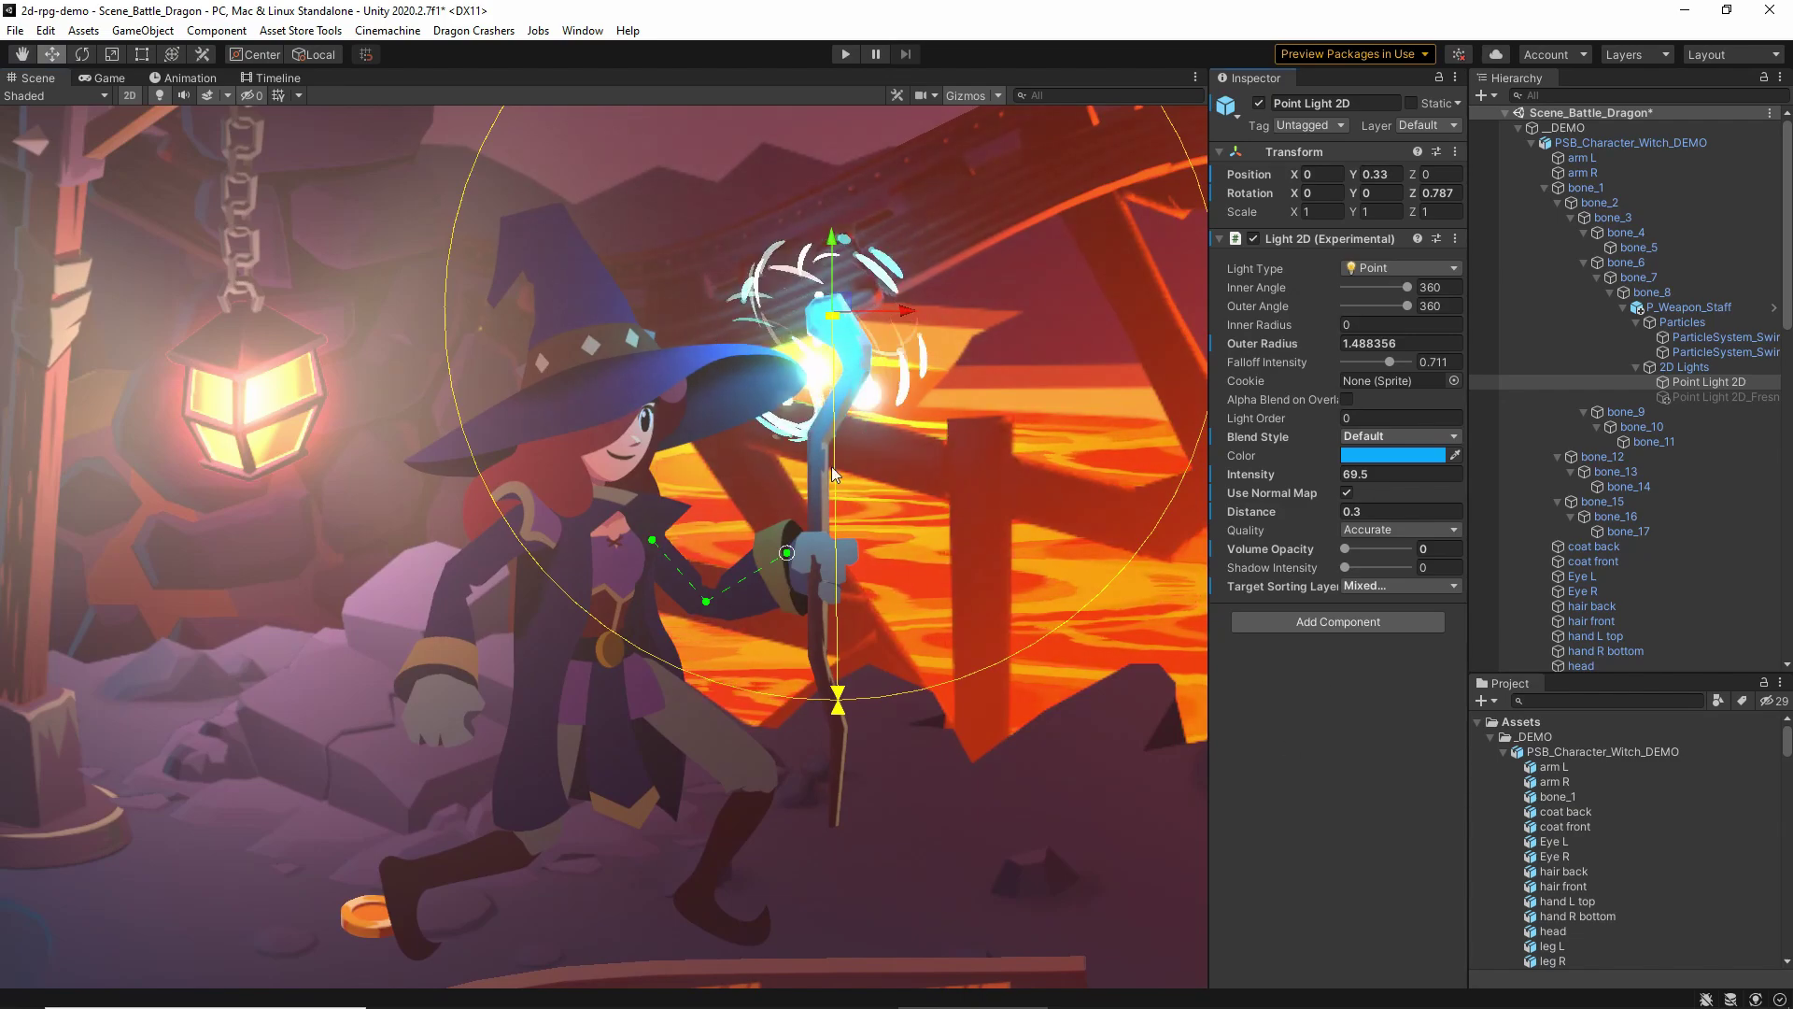
Collapse the bone_1 hierarchy, select PSB_Character_Witch_DEMO and collapse its hierarchy
click(1545, 189)
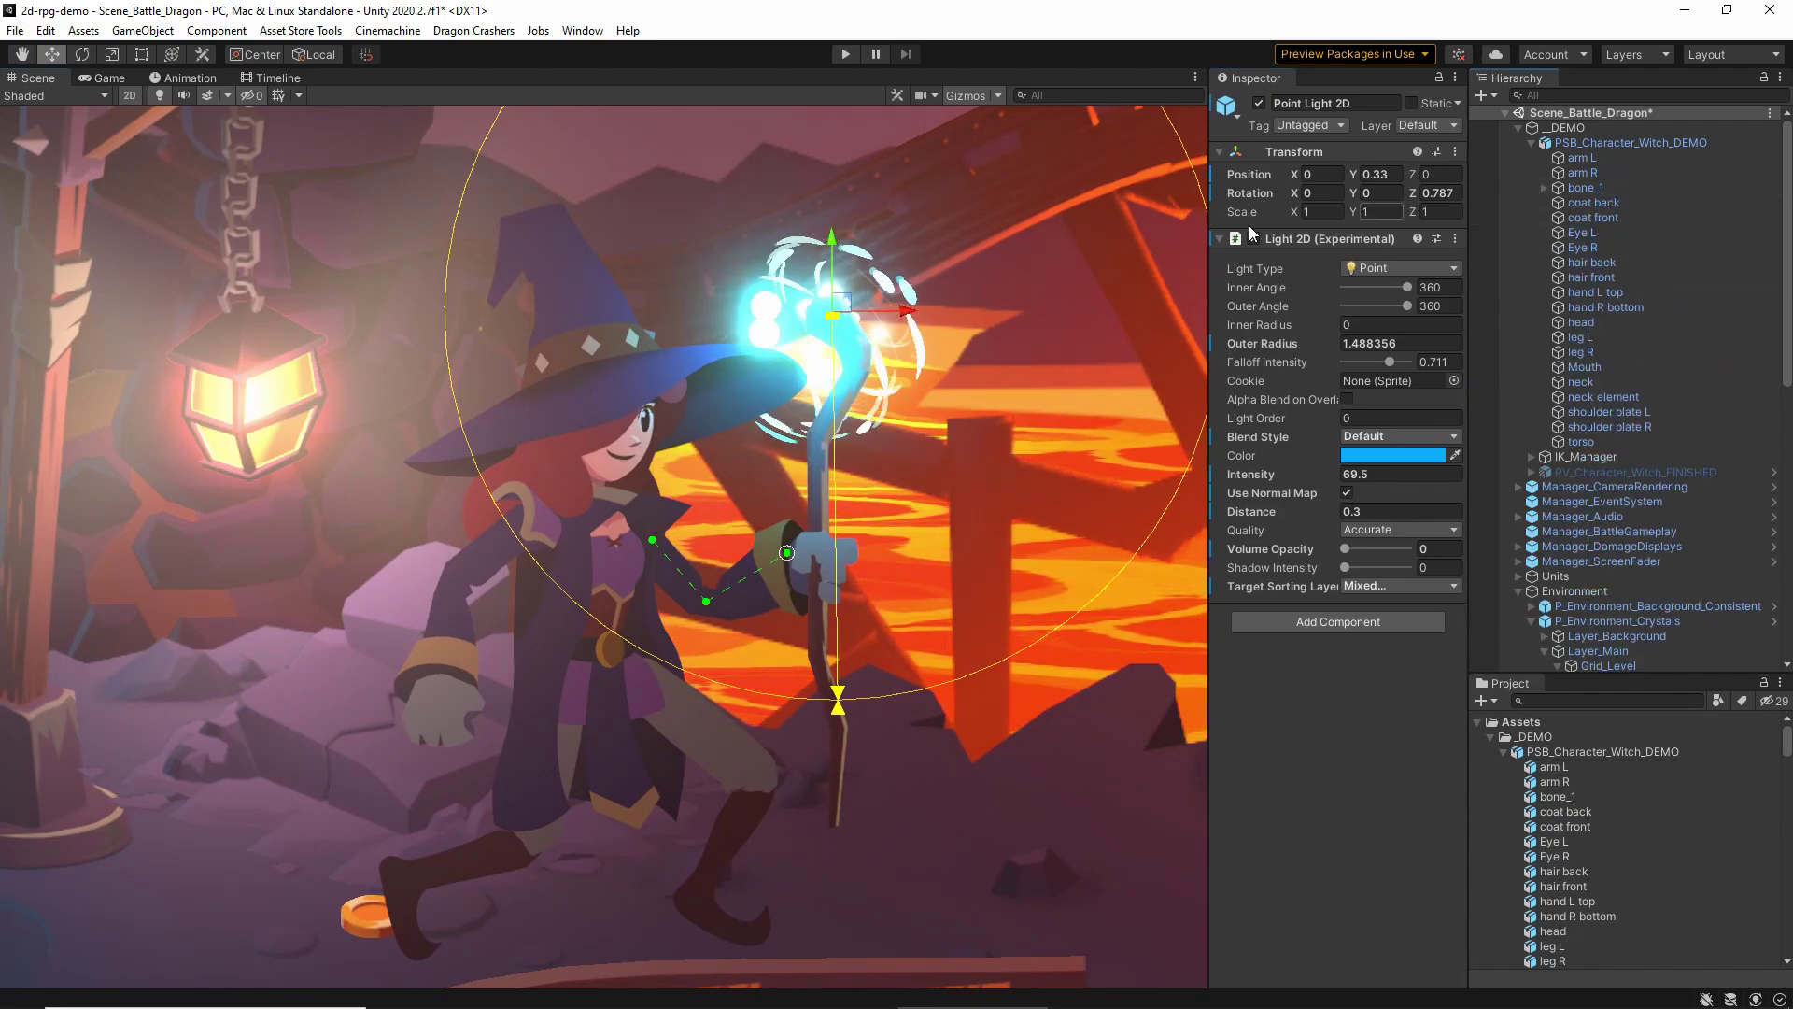
middle_drag(502, 437, 703, 417)
scroll(704, 418, down, 1)
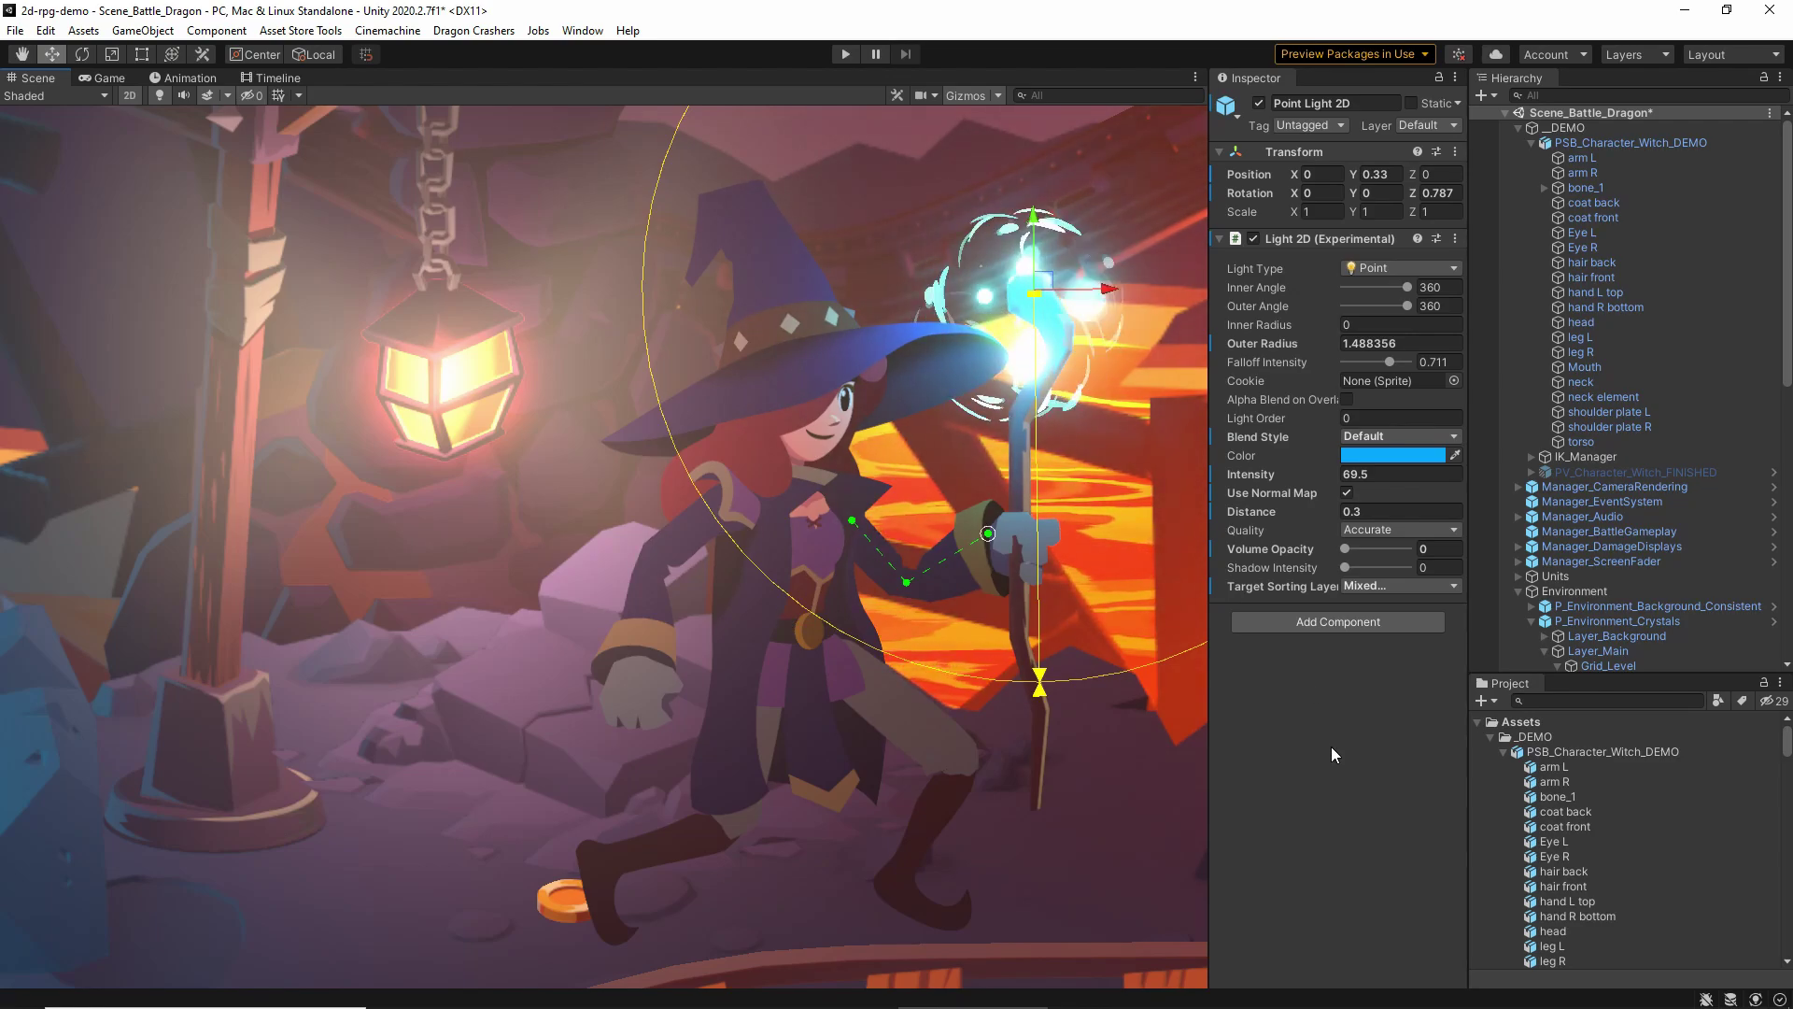
click(1557, 144)
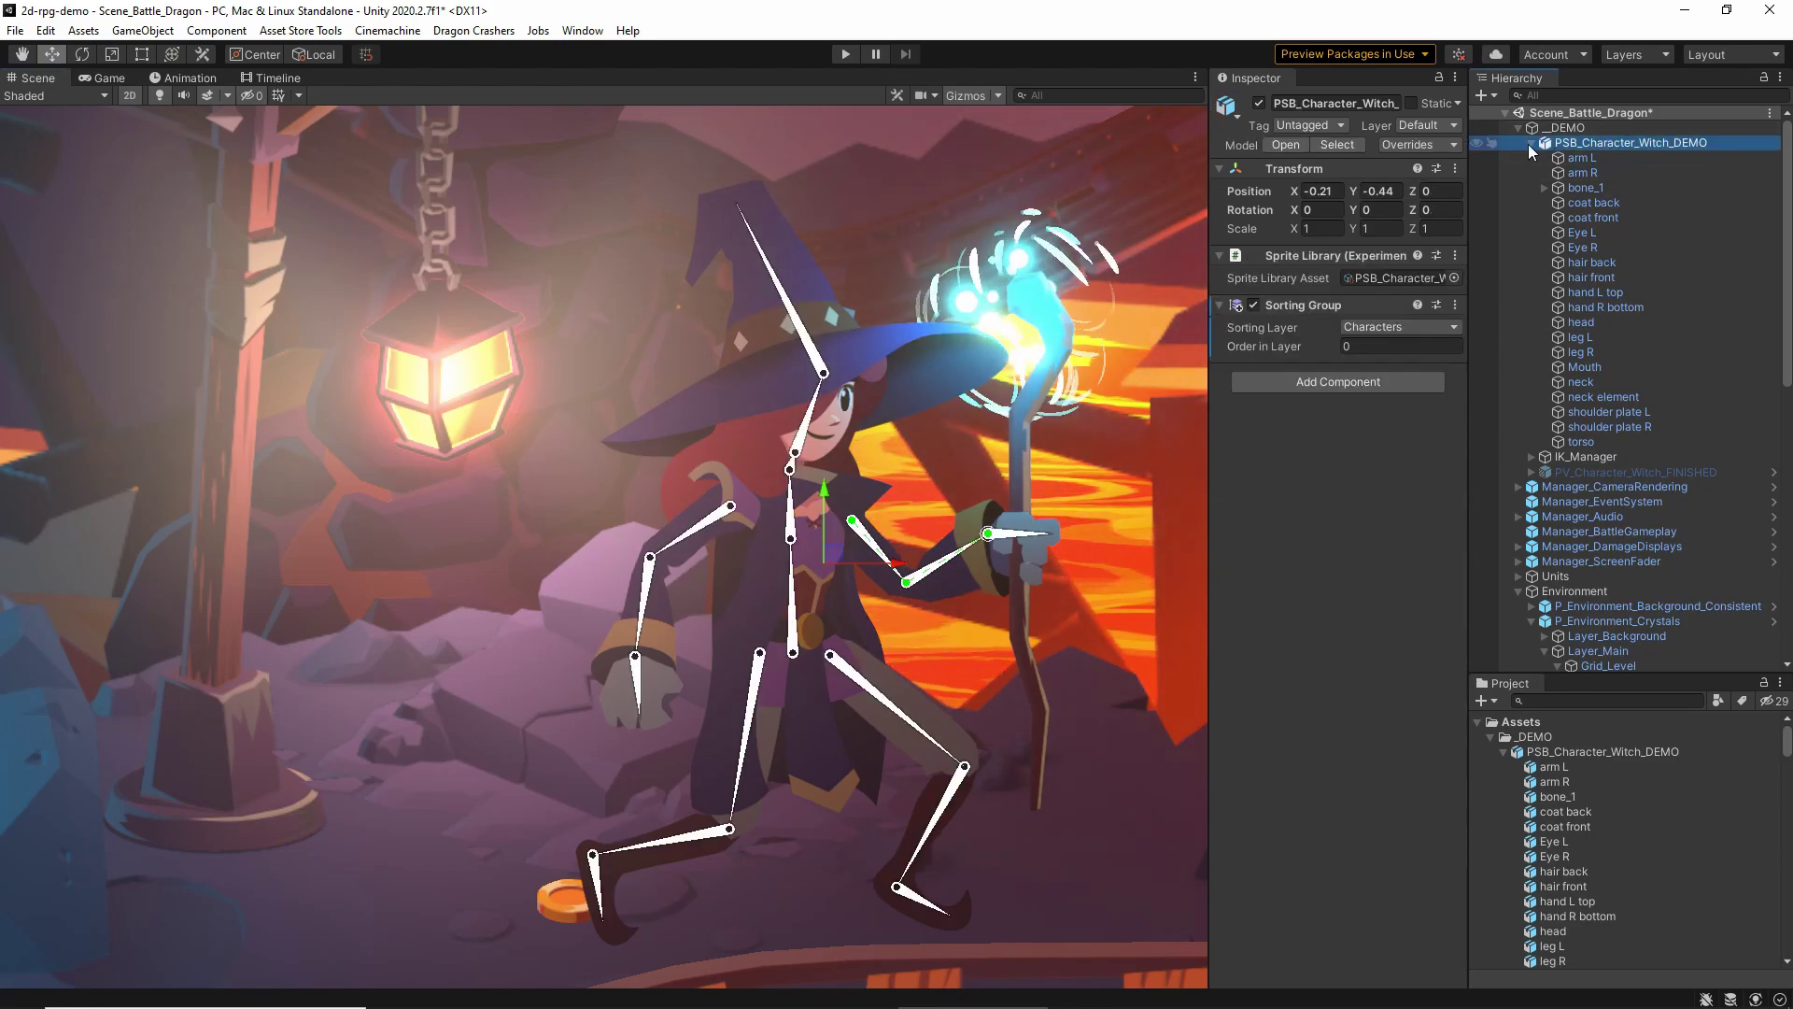
click(1530, 143)
middle_drag(789, 245, 653, 250)
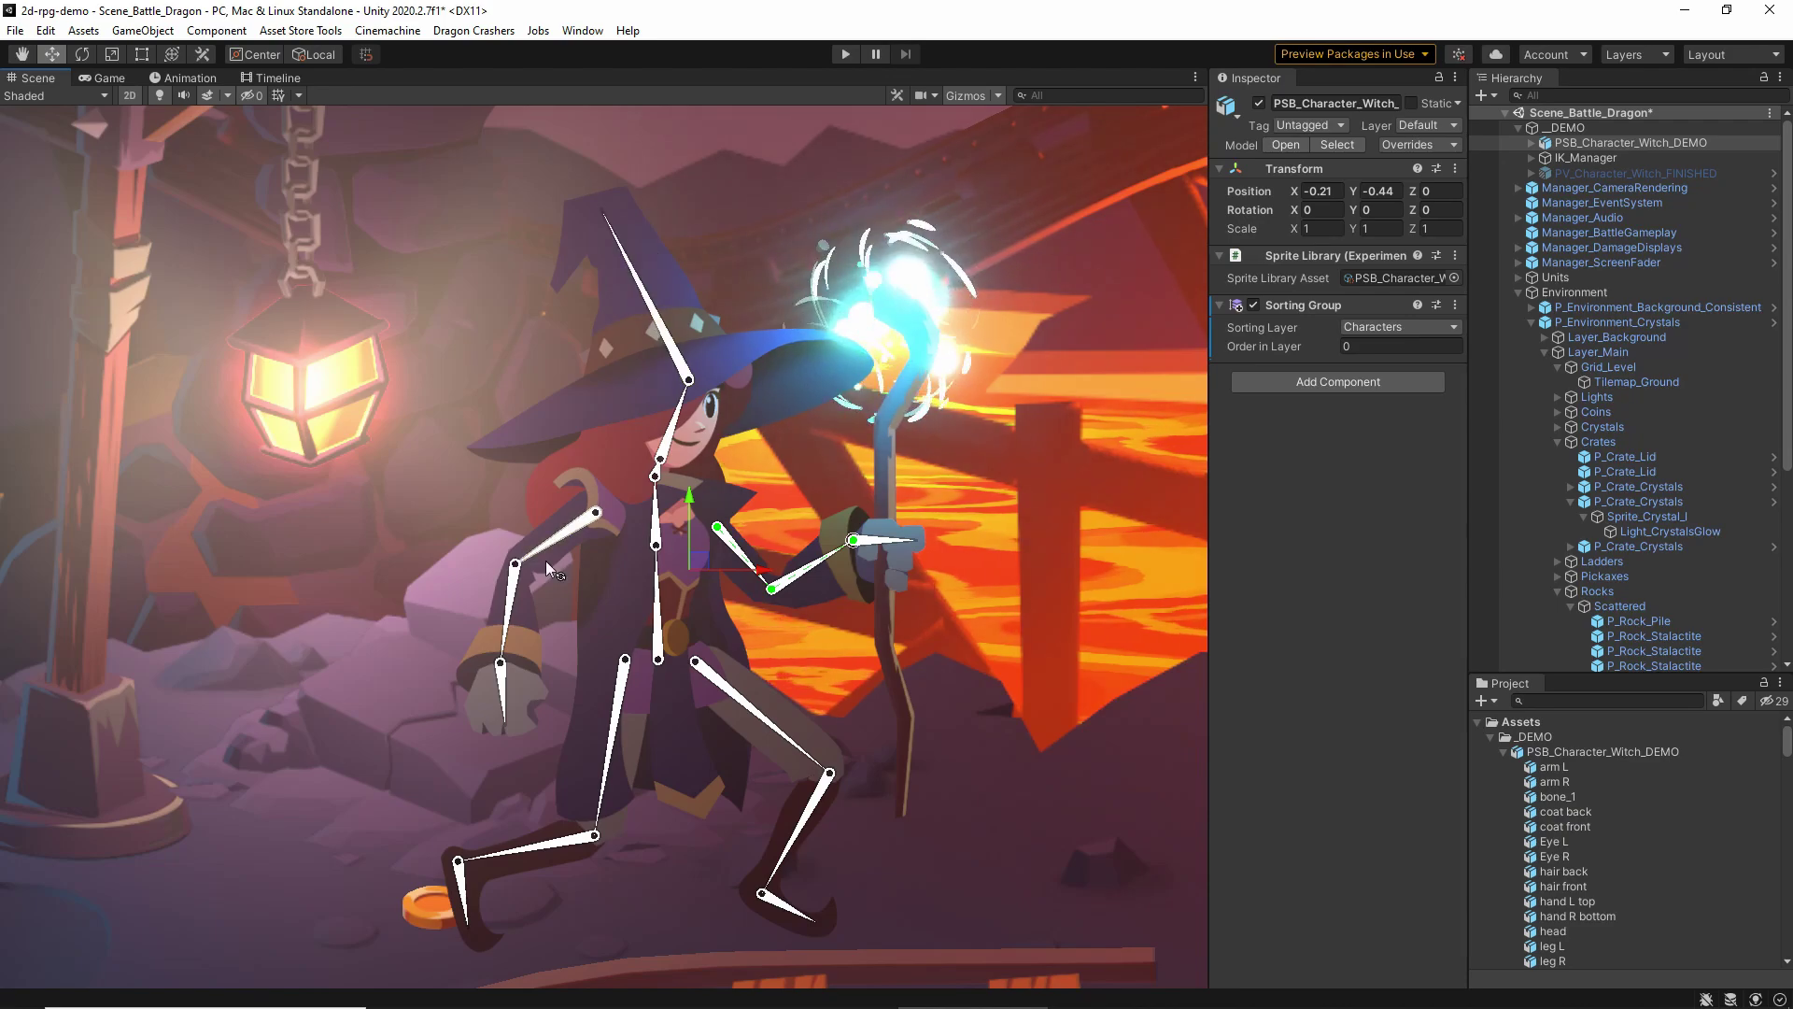
Open the PSB_Character_Witch_DEMO asset in the Sprite Editor and switch to the Secondary Textures module
click(1621, 751)
click(1416, 374)
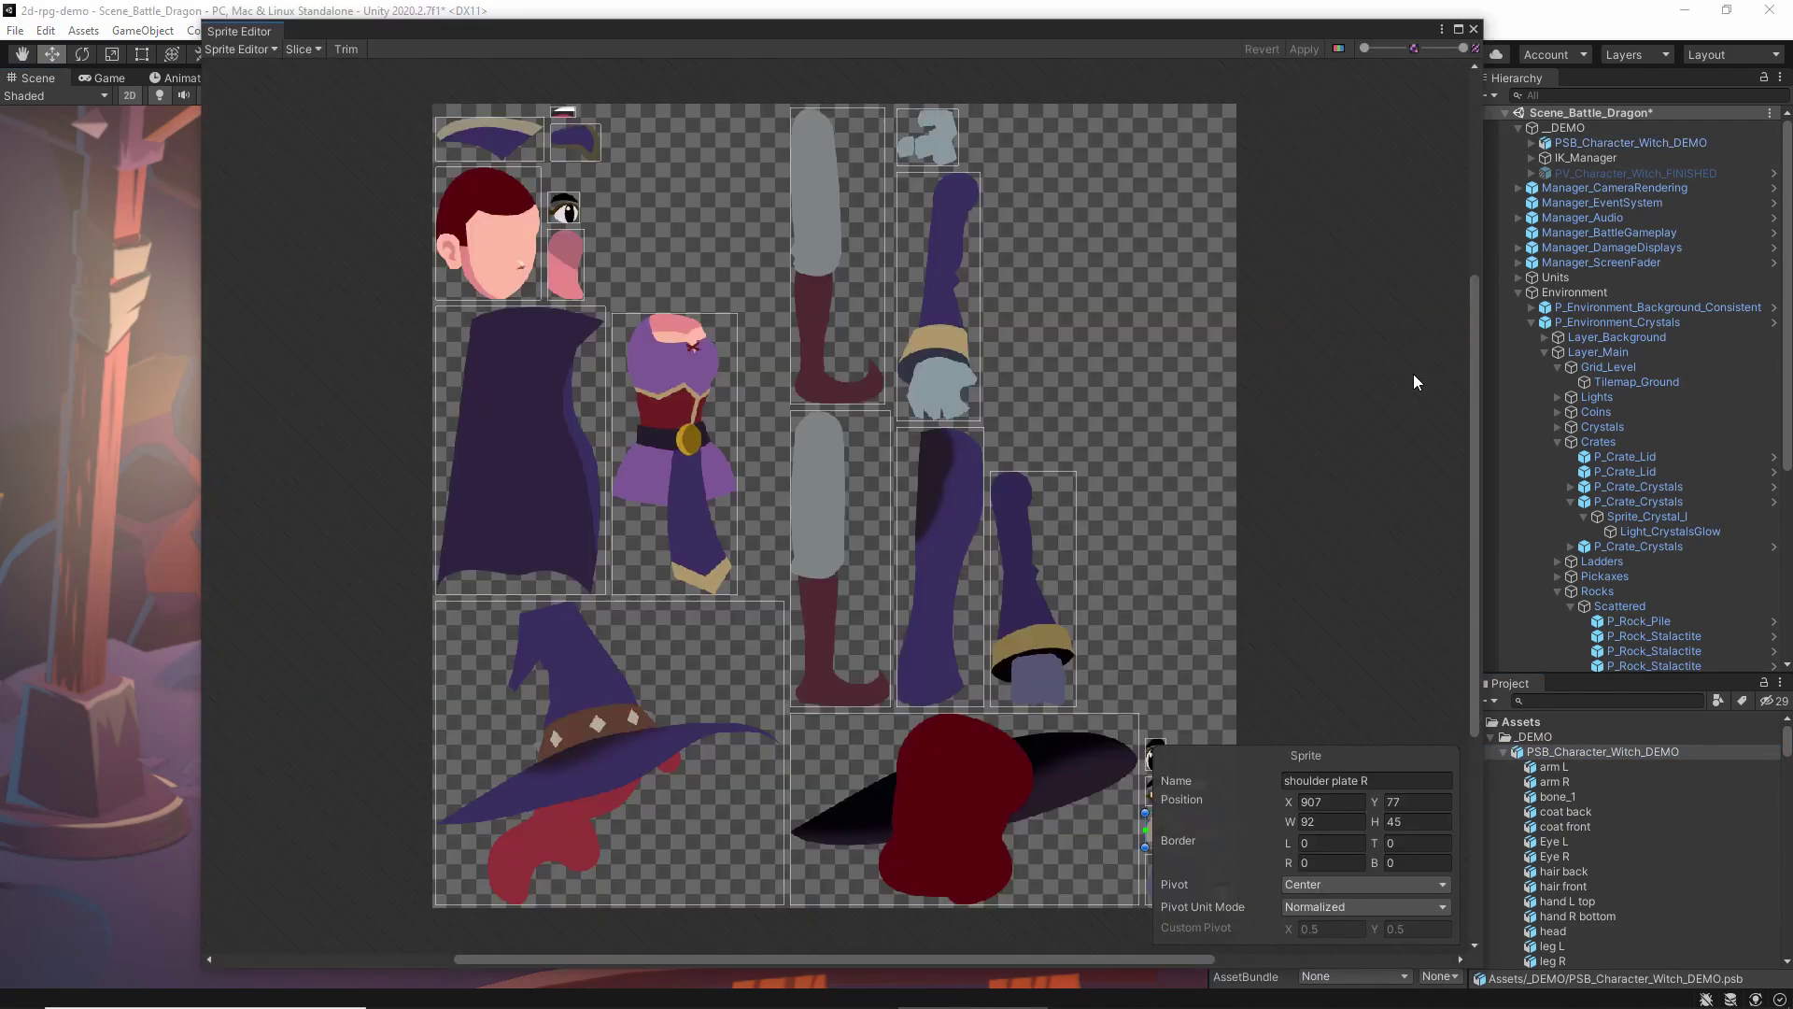
click(267, 49)
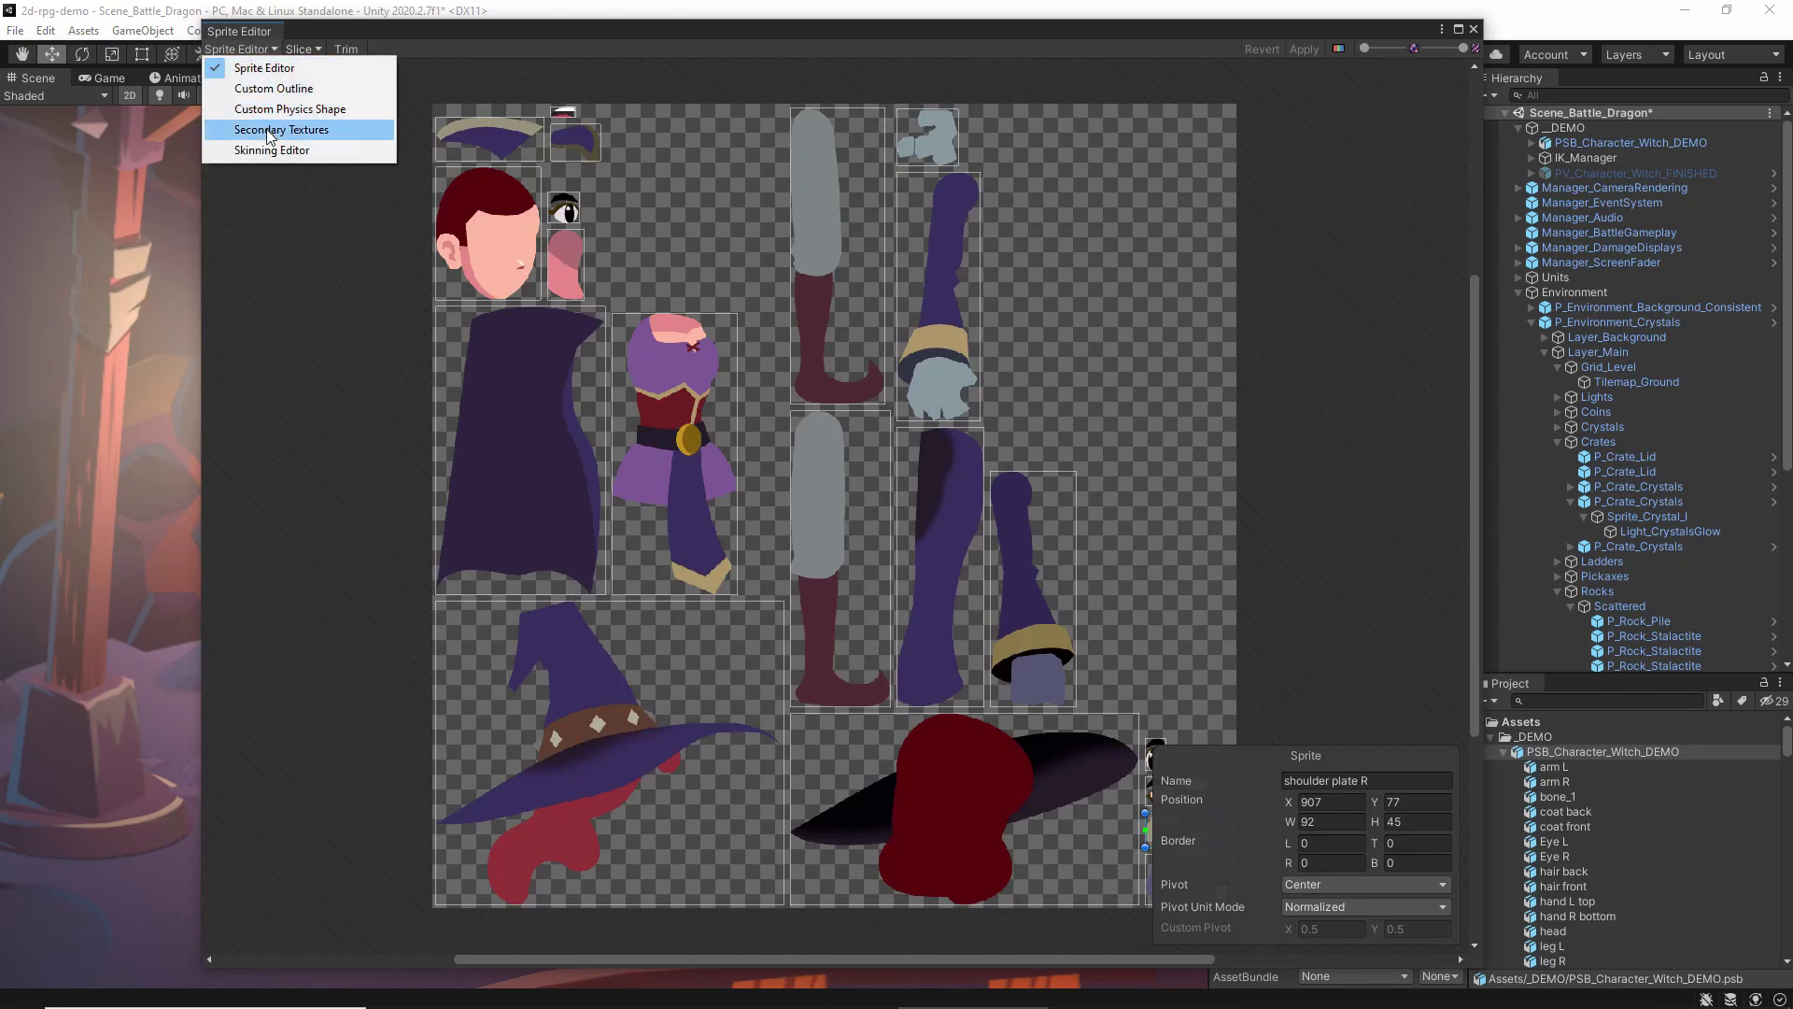
click(339, 131)
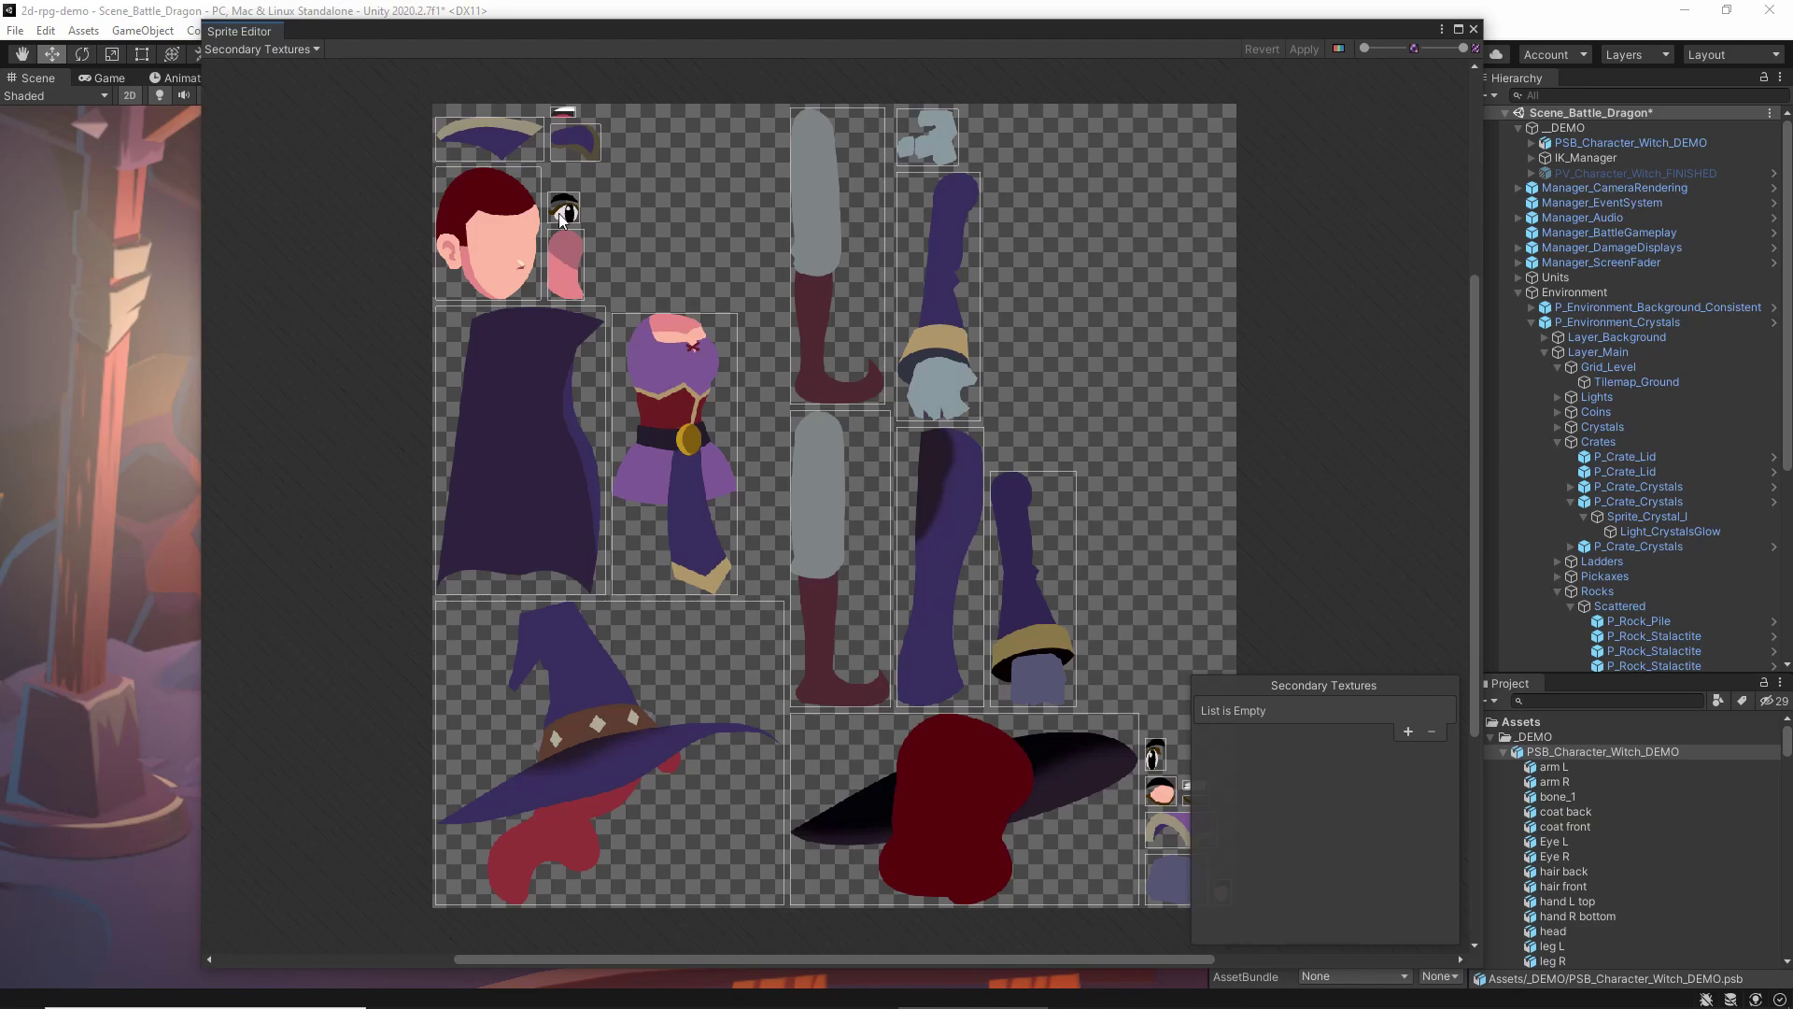
click(271, 48)
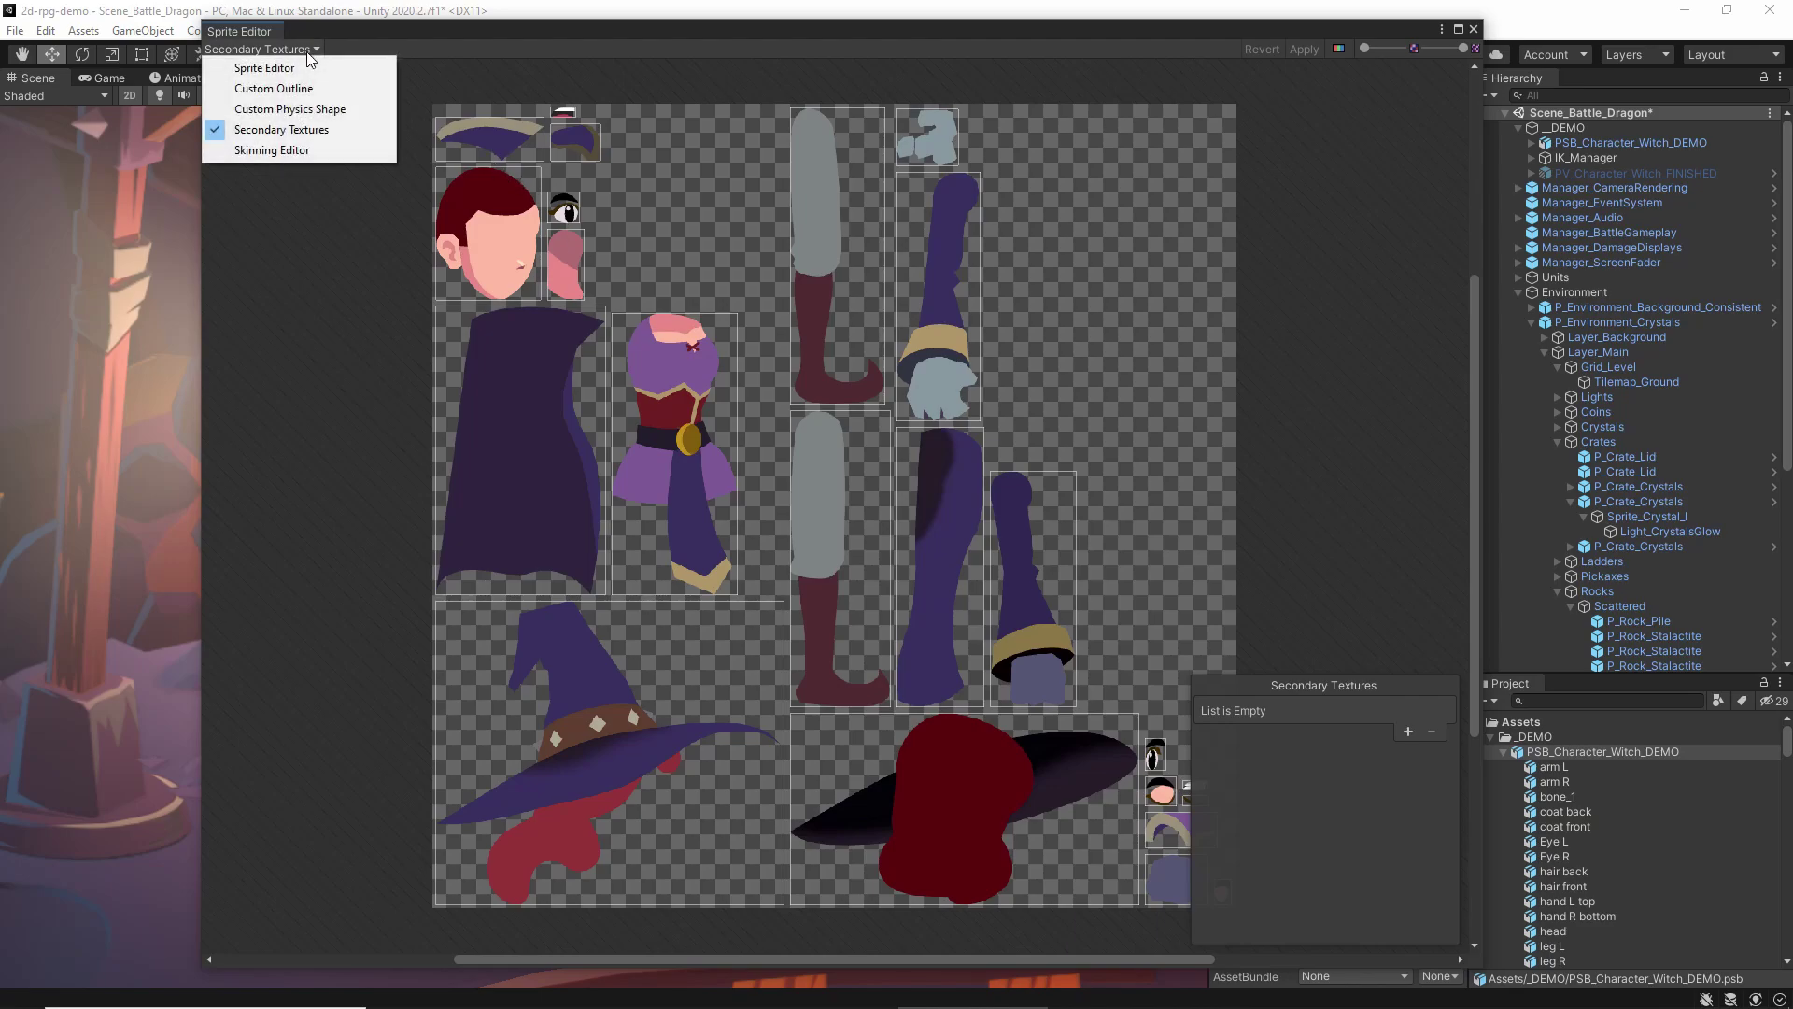
click(339, 133)
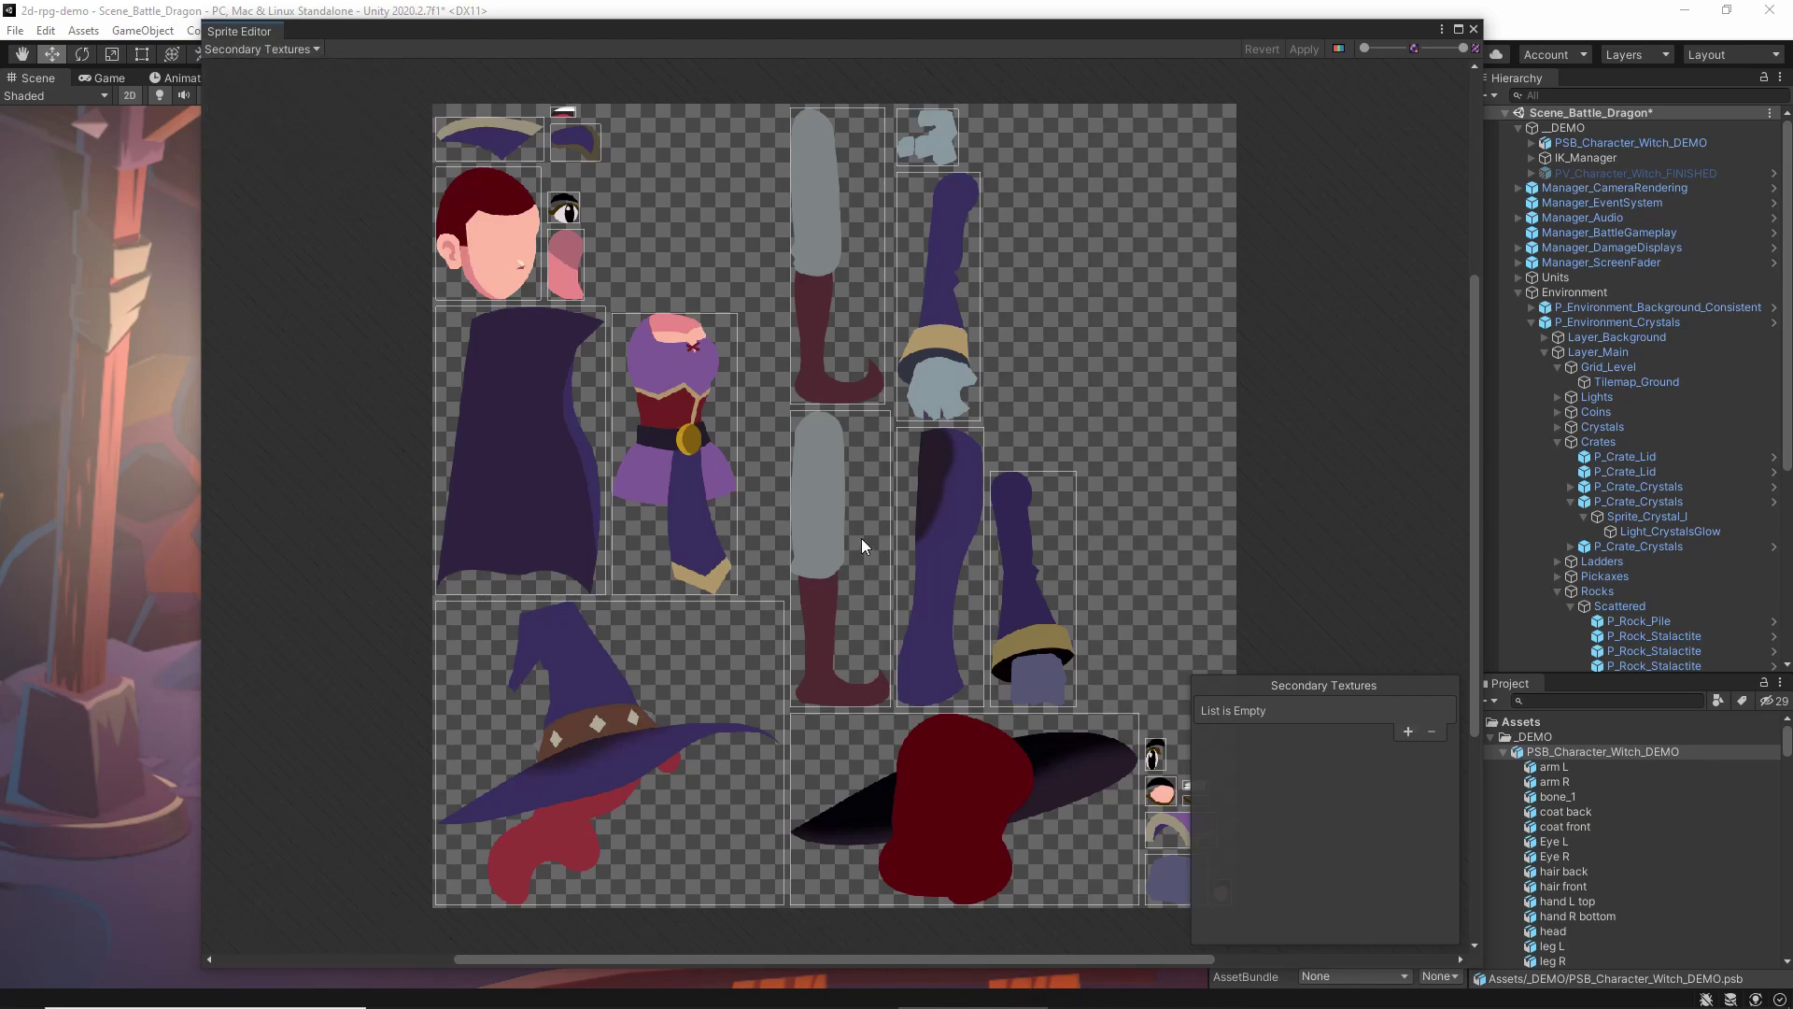
Add a secondary texture entry named _NormalMap to the witch's sprite sheet
click(1407, 731)
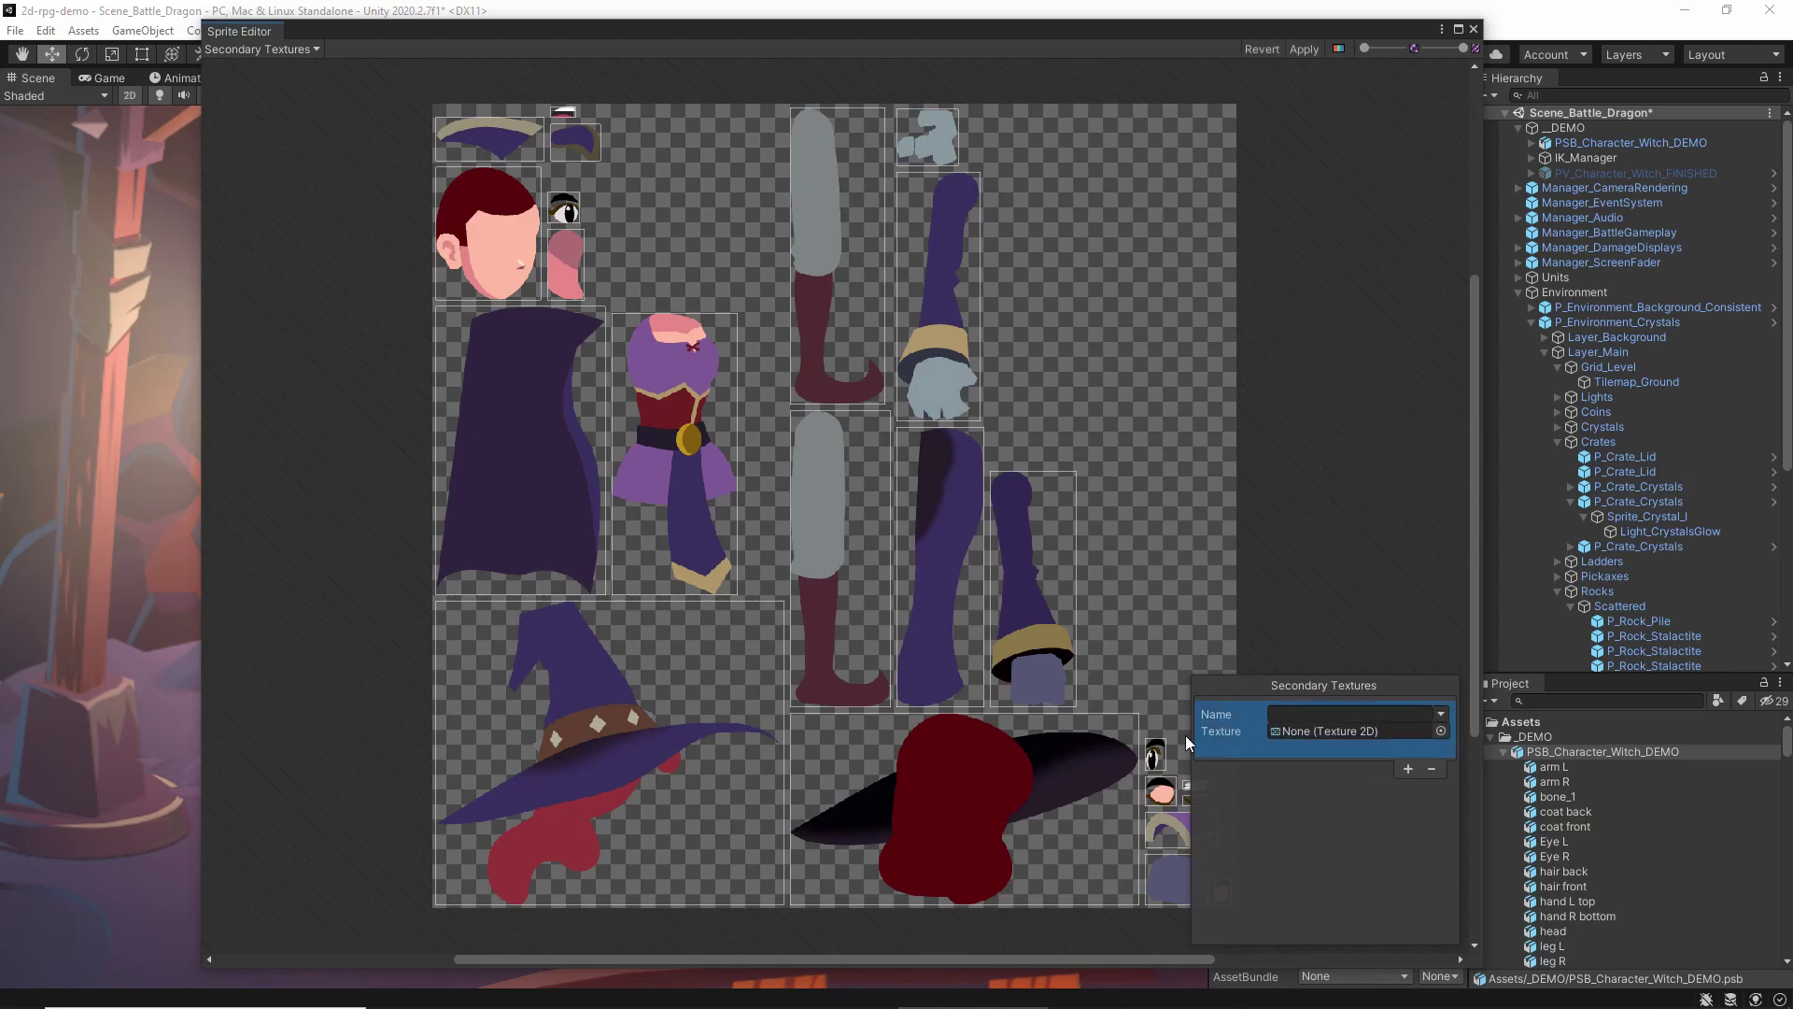
click(1441, 715)
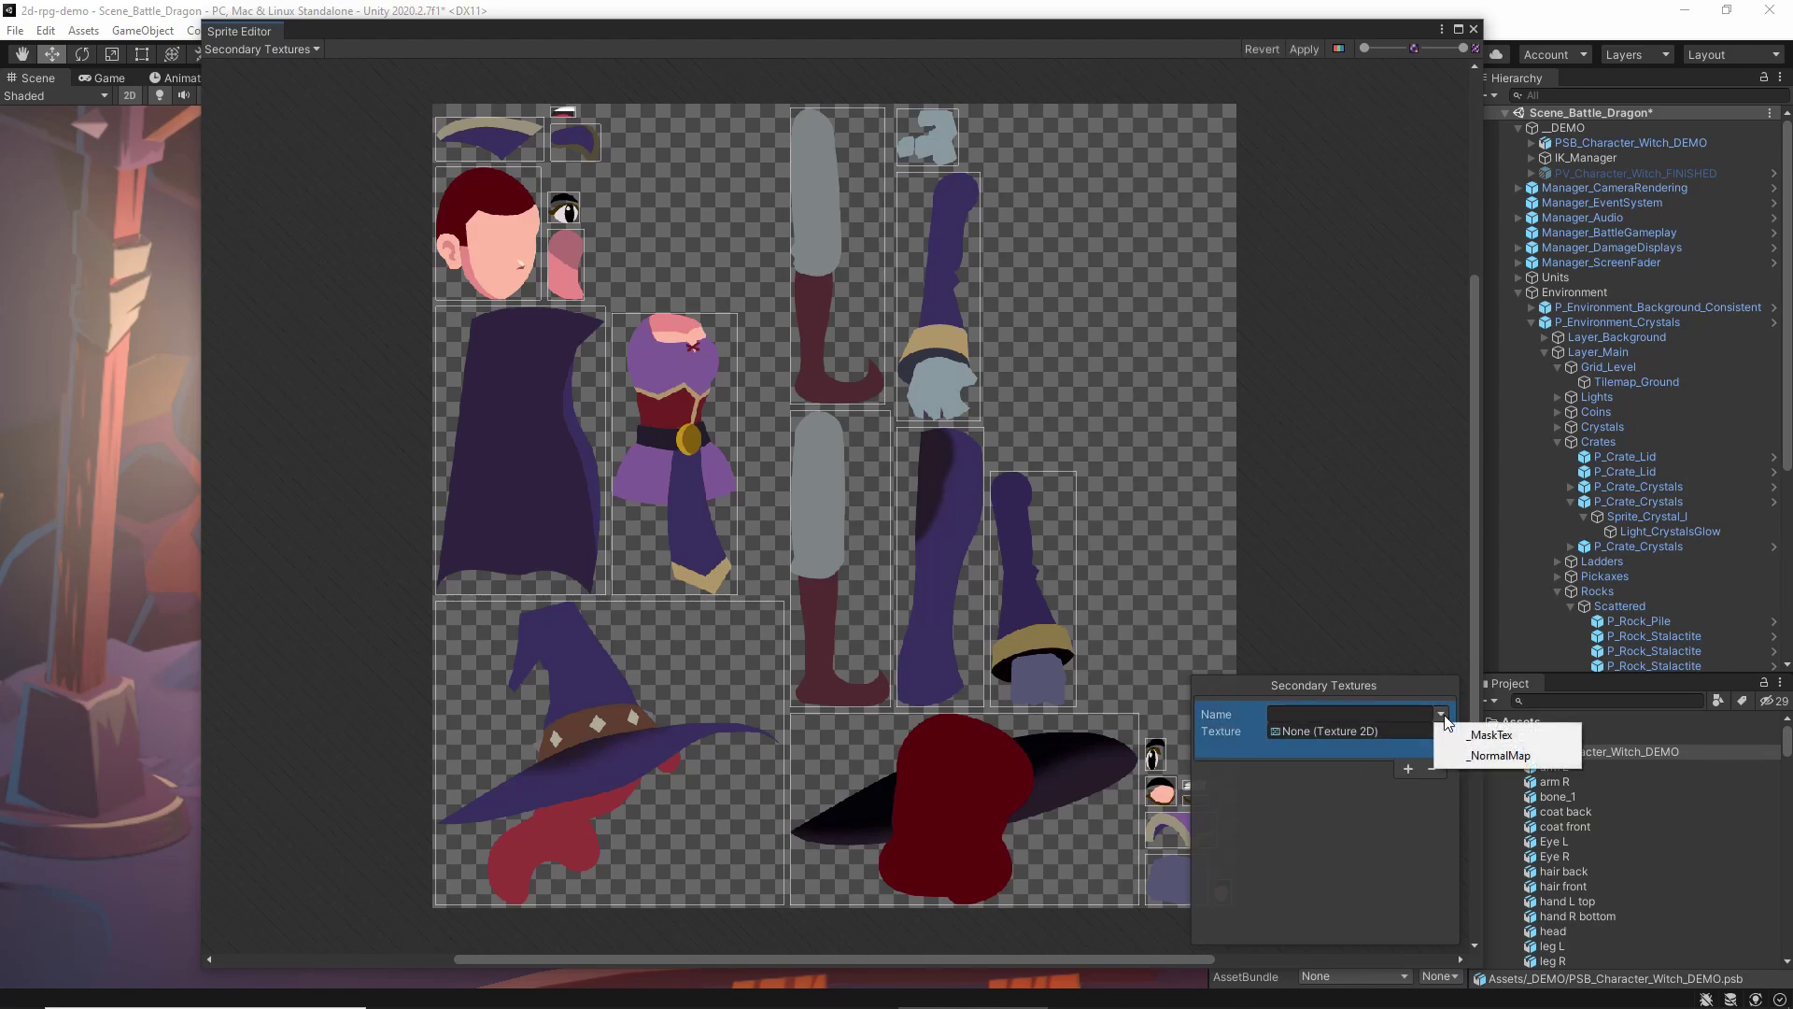
click(1494, 755)
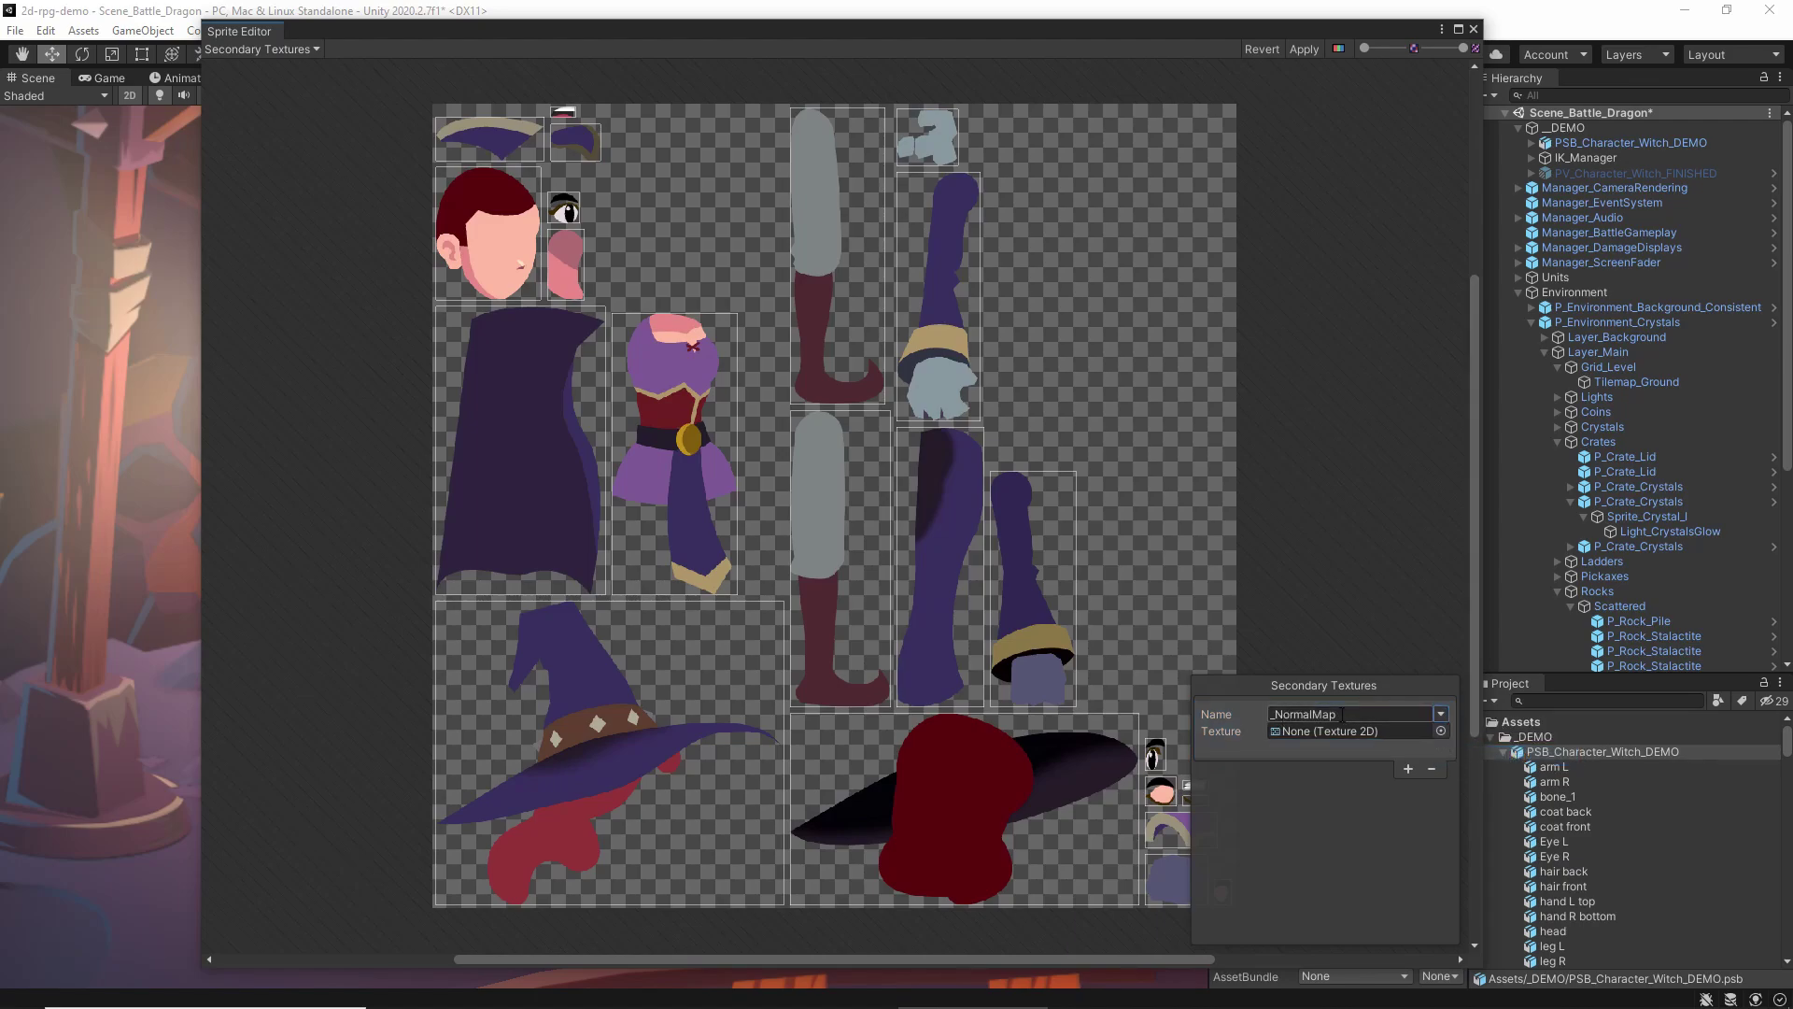
Assign the PSB_Character_Witch_Normal texture to the _NormalMap entry and preview it on the sprite sheet
click(1442, 732)
text(wit)
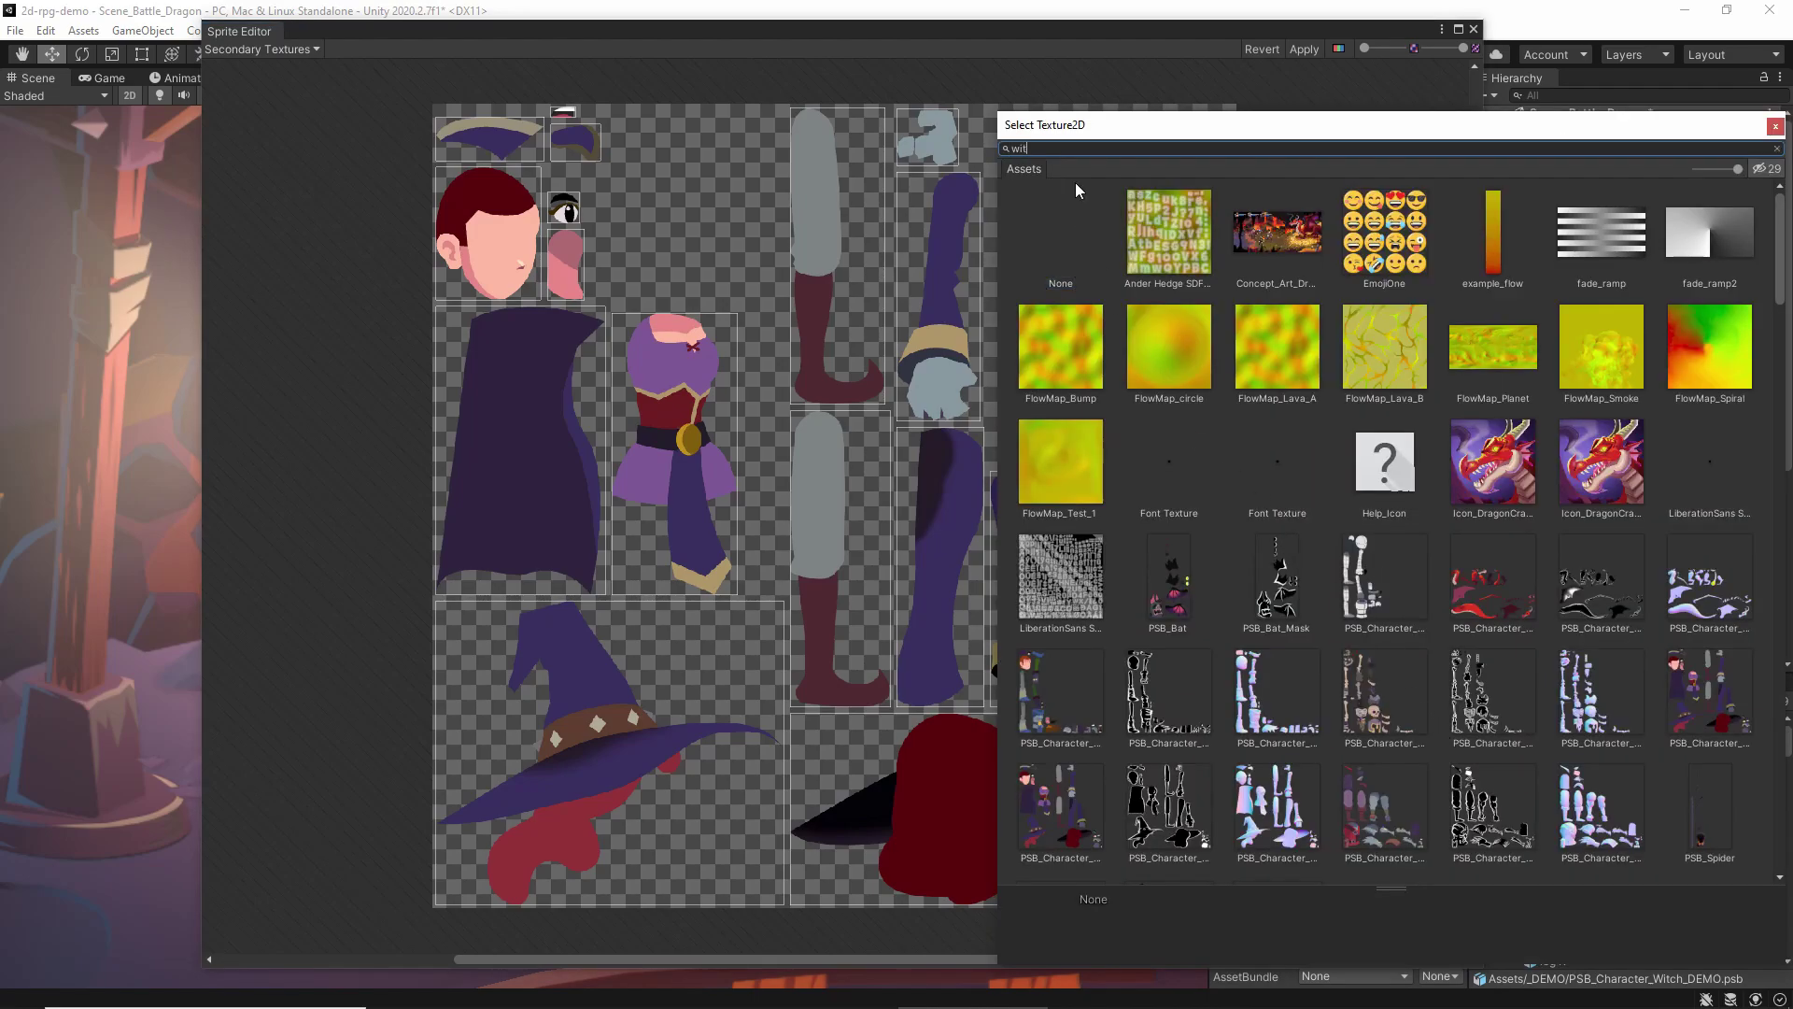
text( ch)
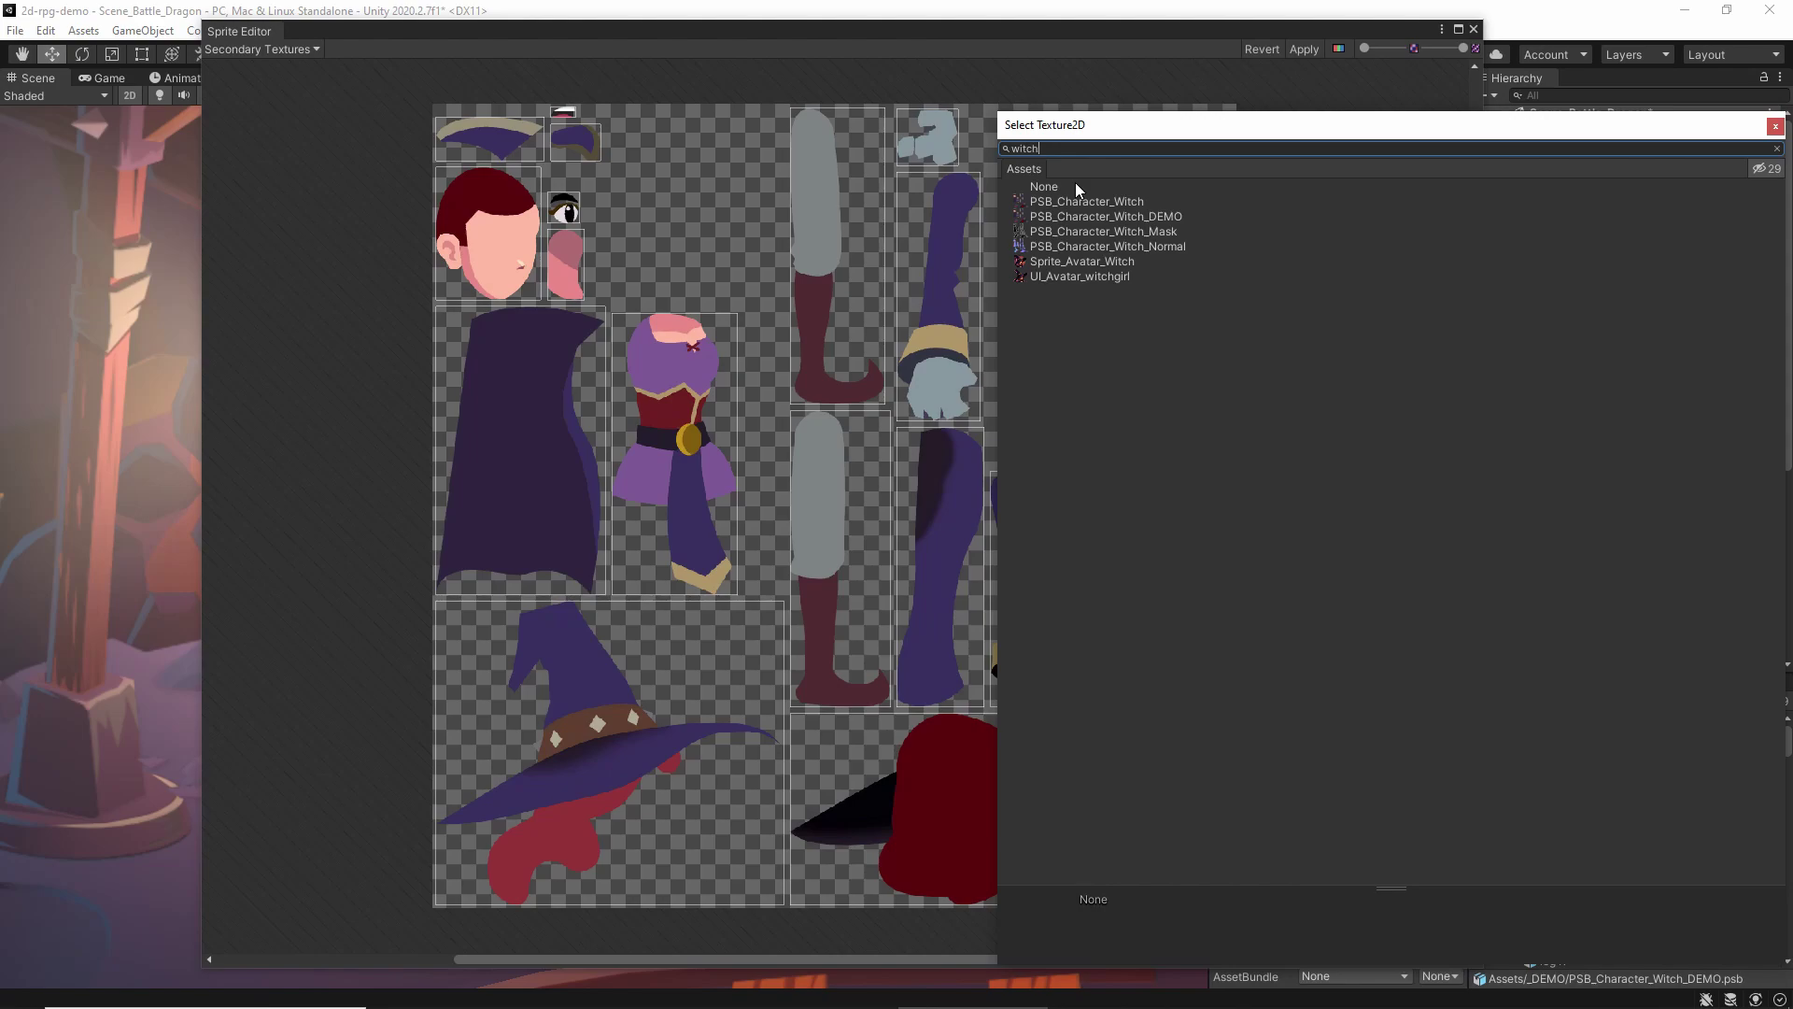
double_click(1101, 248)
click(1228, 732)
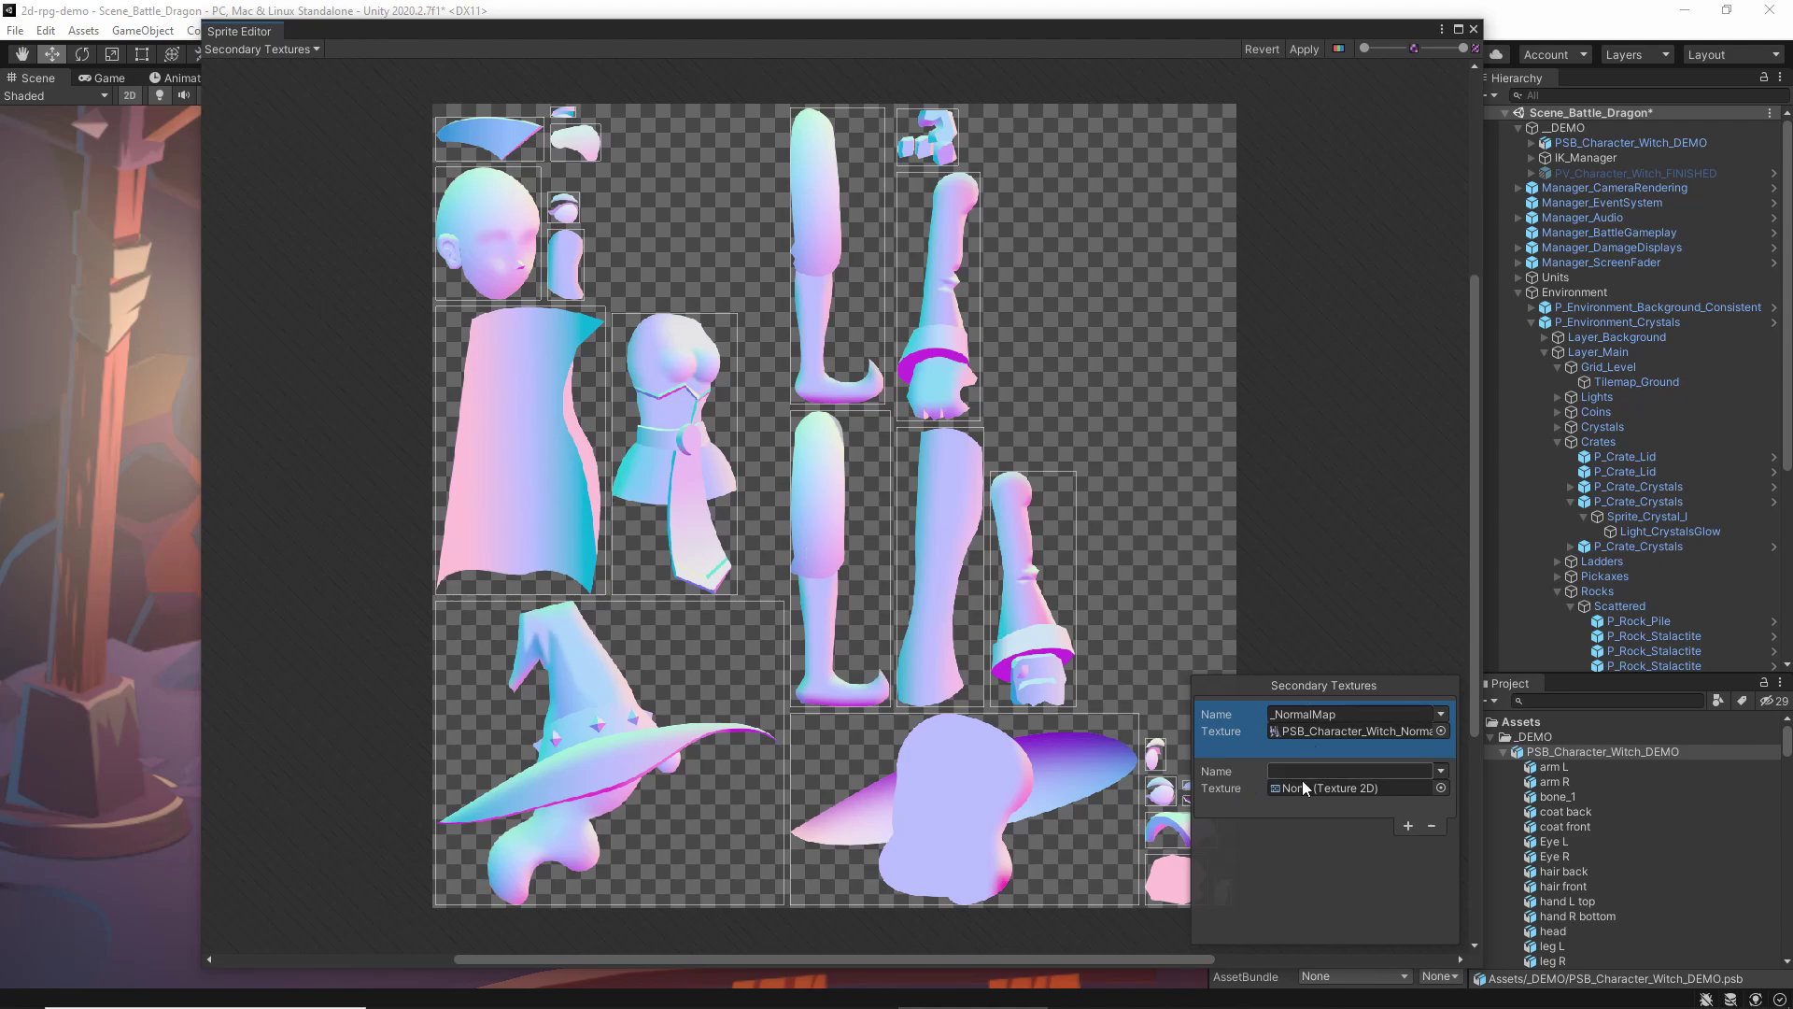
Name the second secondary texture entry _MaskTex and assign the PSB_Character_Witch_Mask texture to it
click(1235, 781)
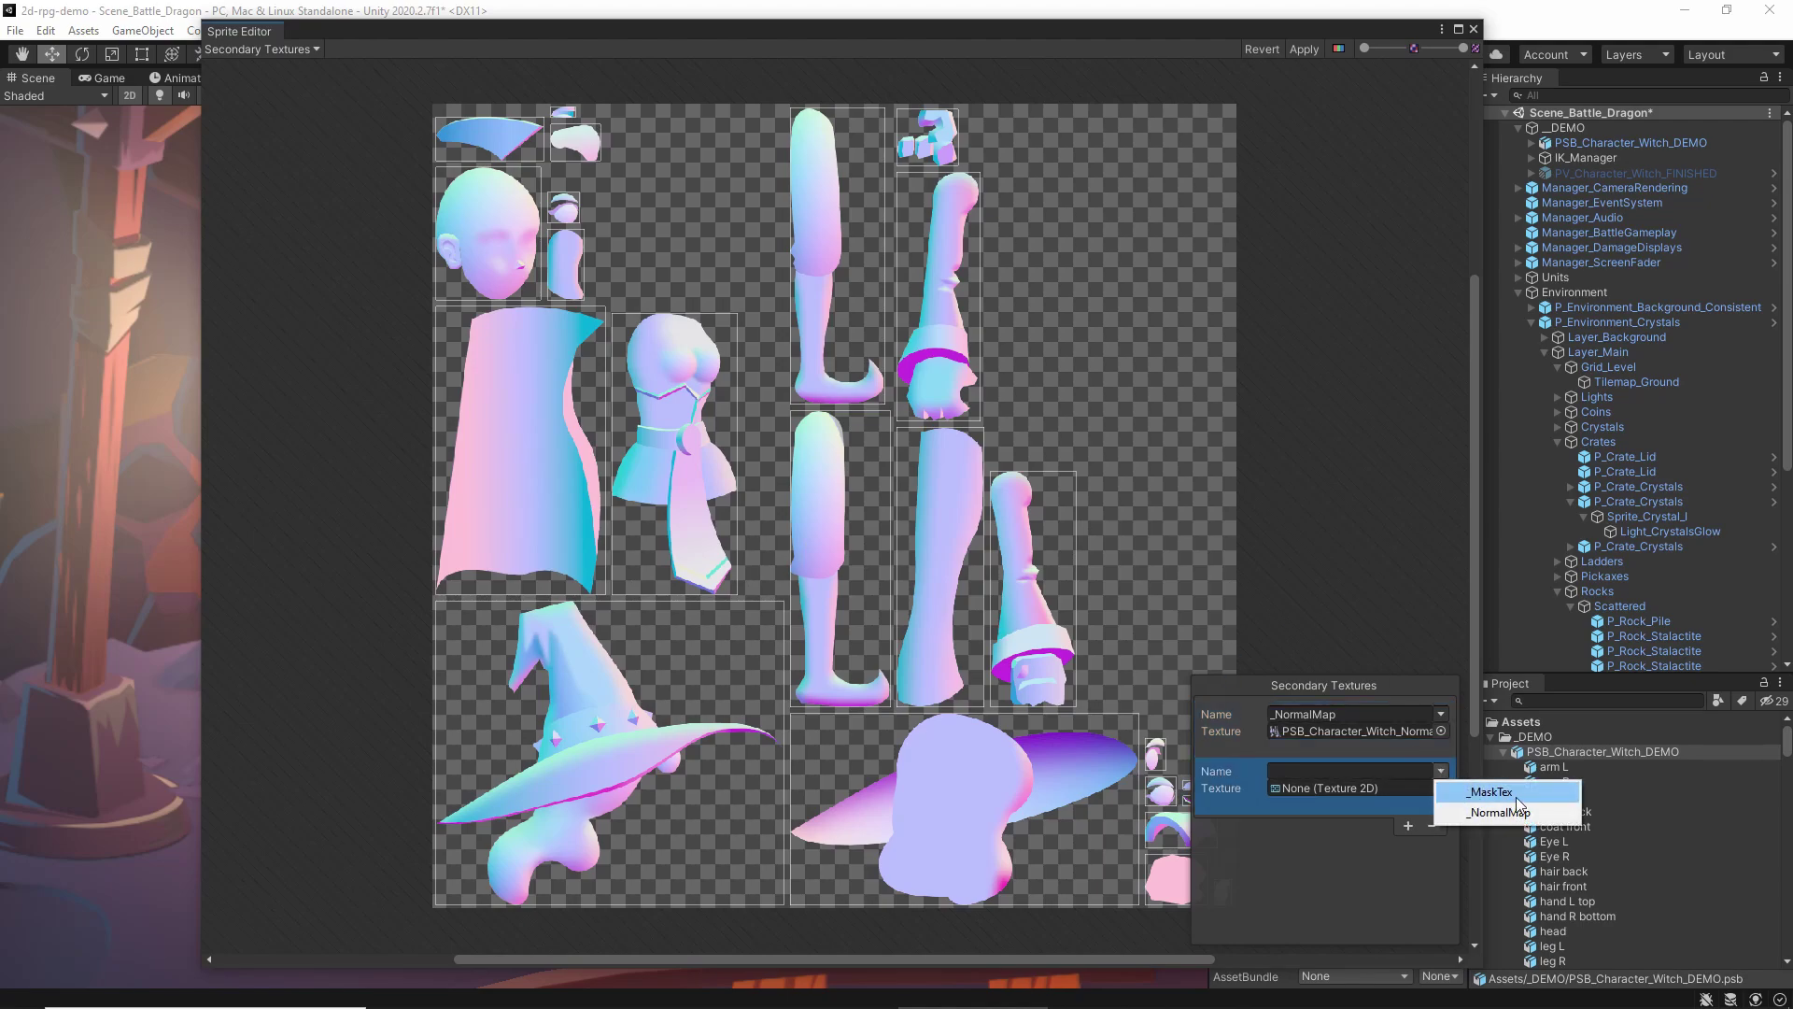
click(1440, 790)
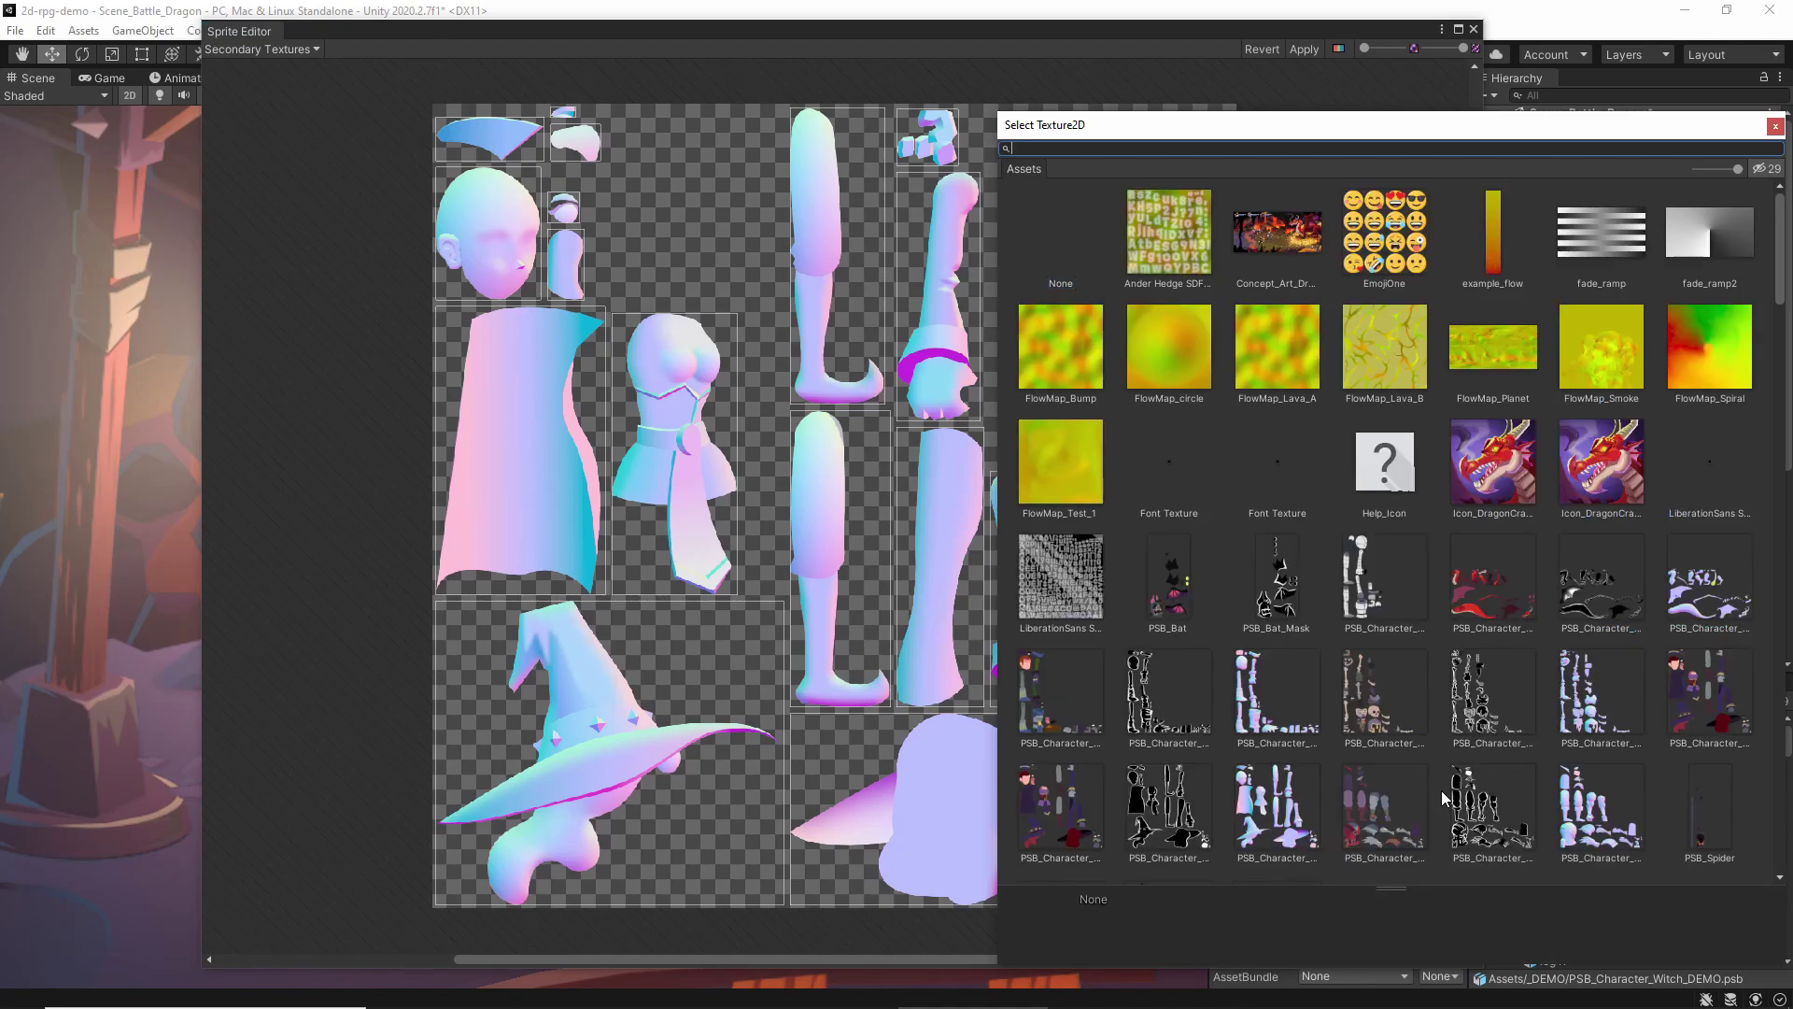
text(witch)
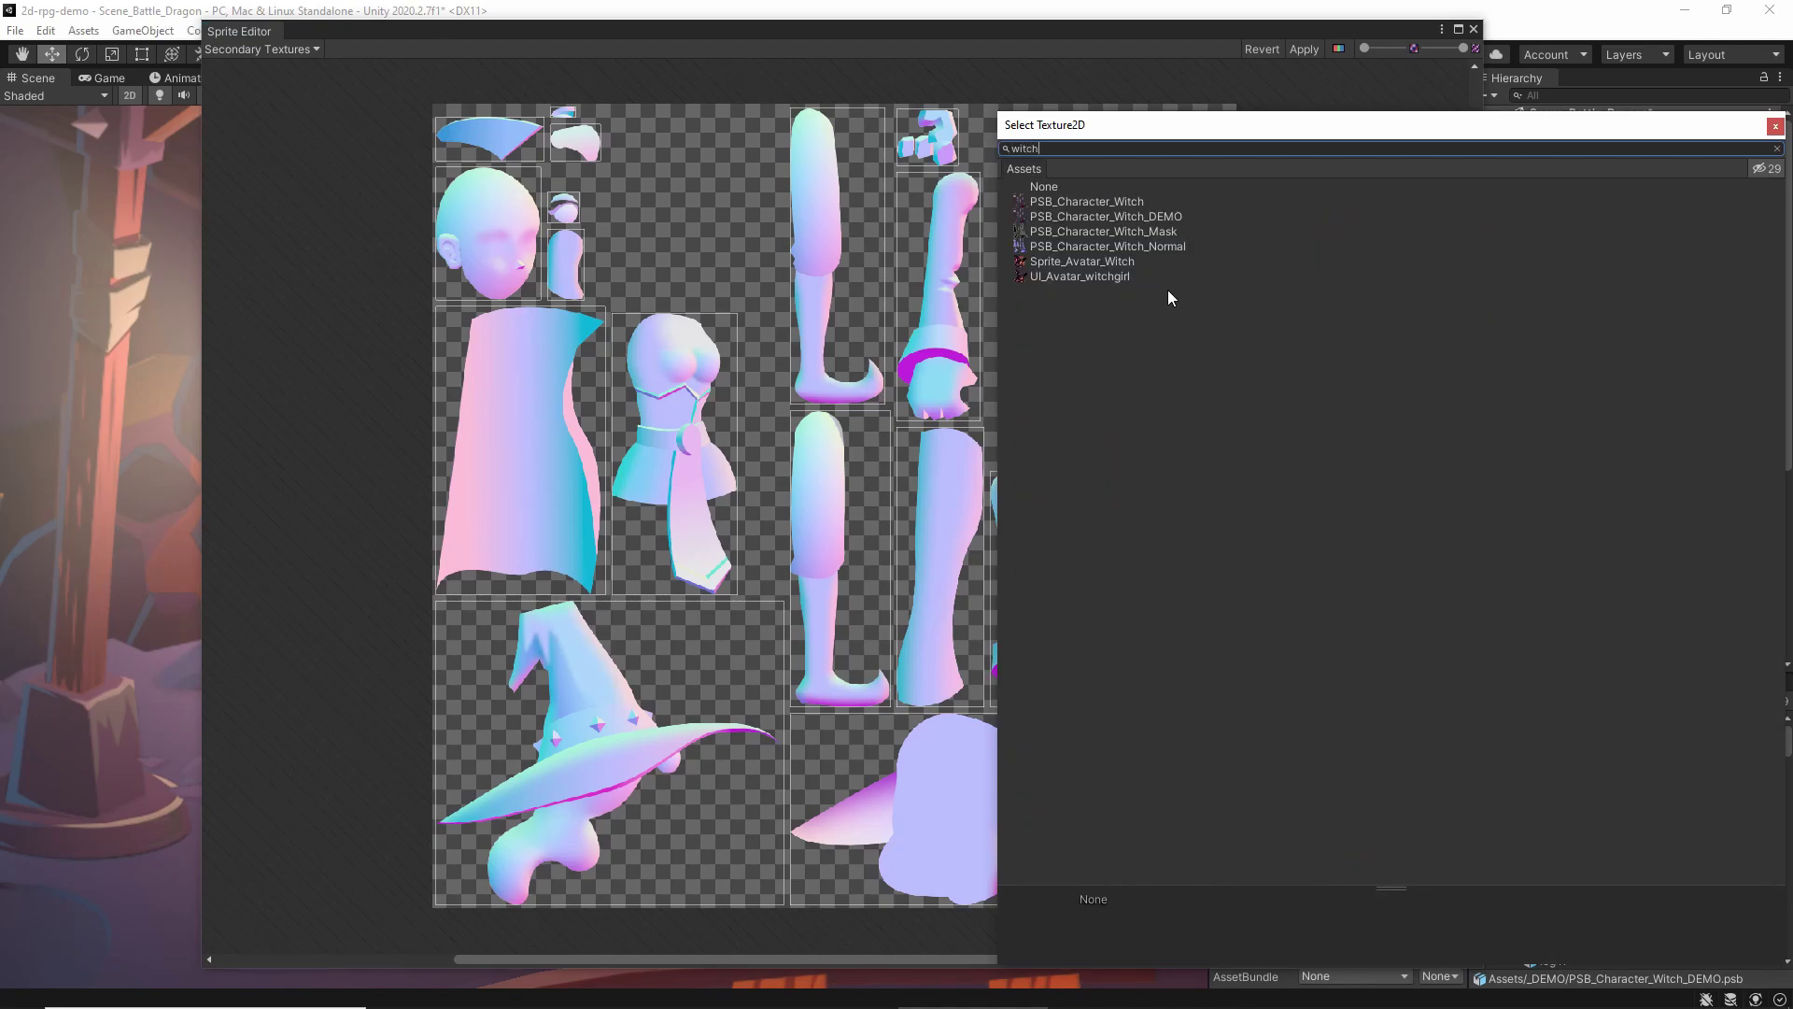
double_click(1168, 231)
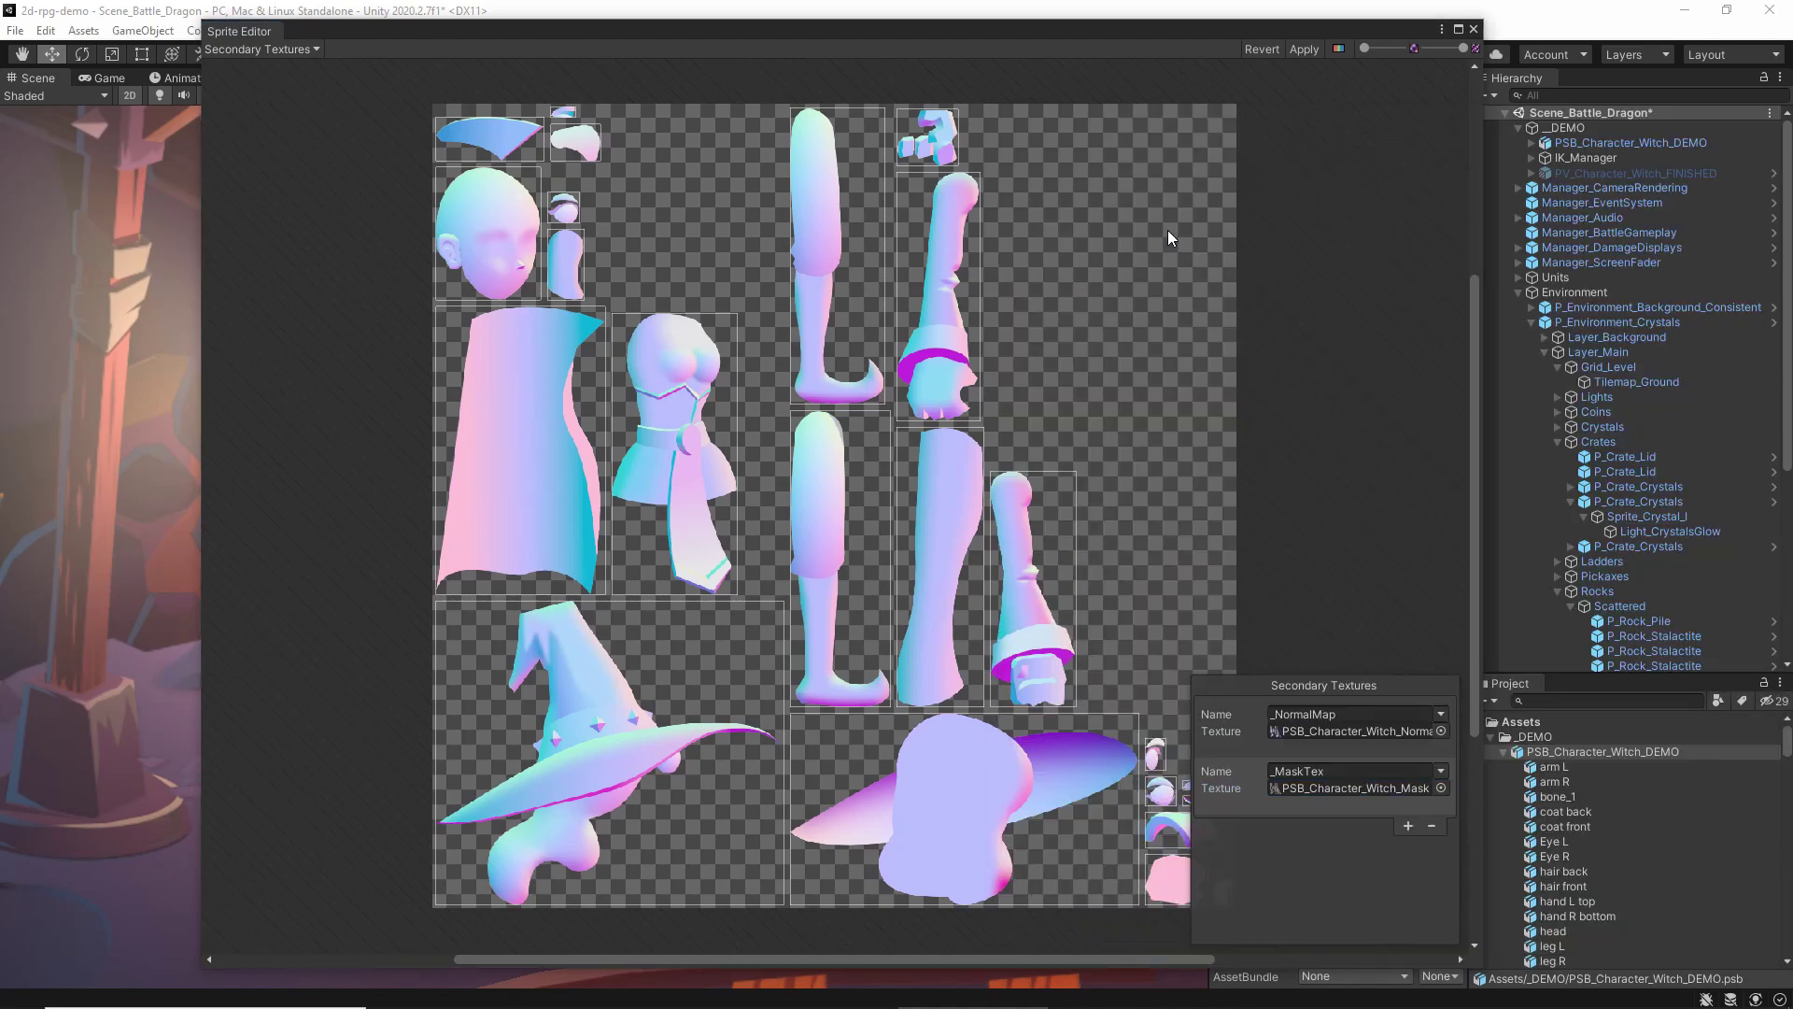
Compare the mask and normal map previews on the sprite sheet, including a brief look at the alpha channel
click(1229, 794)
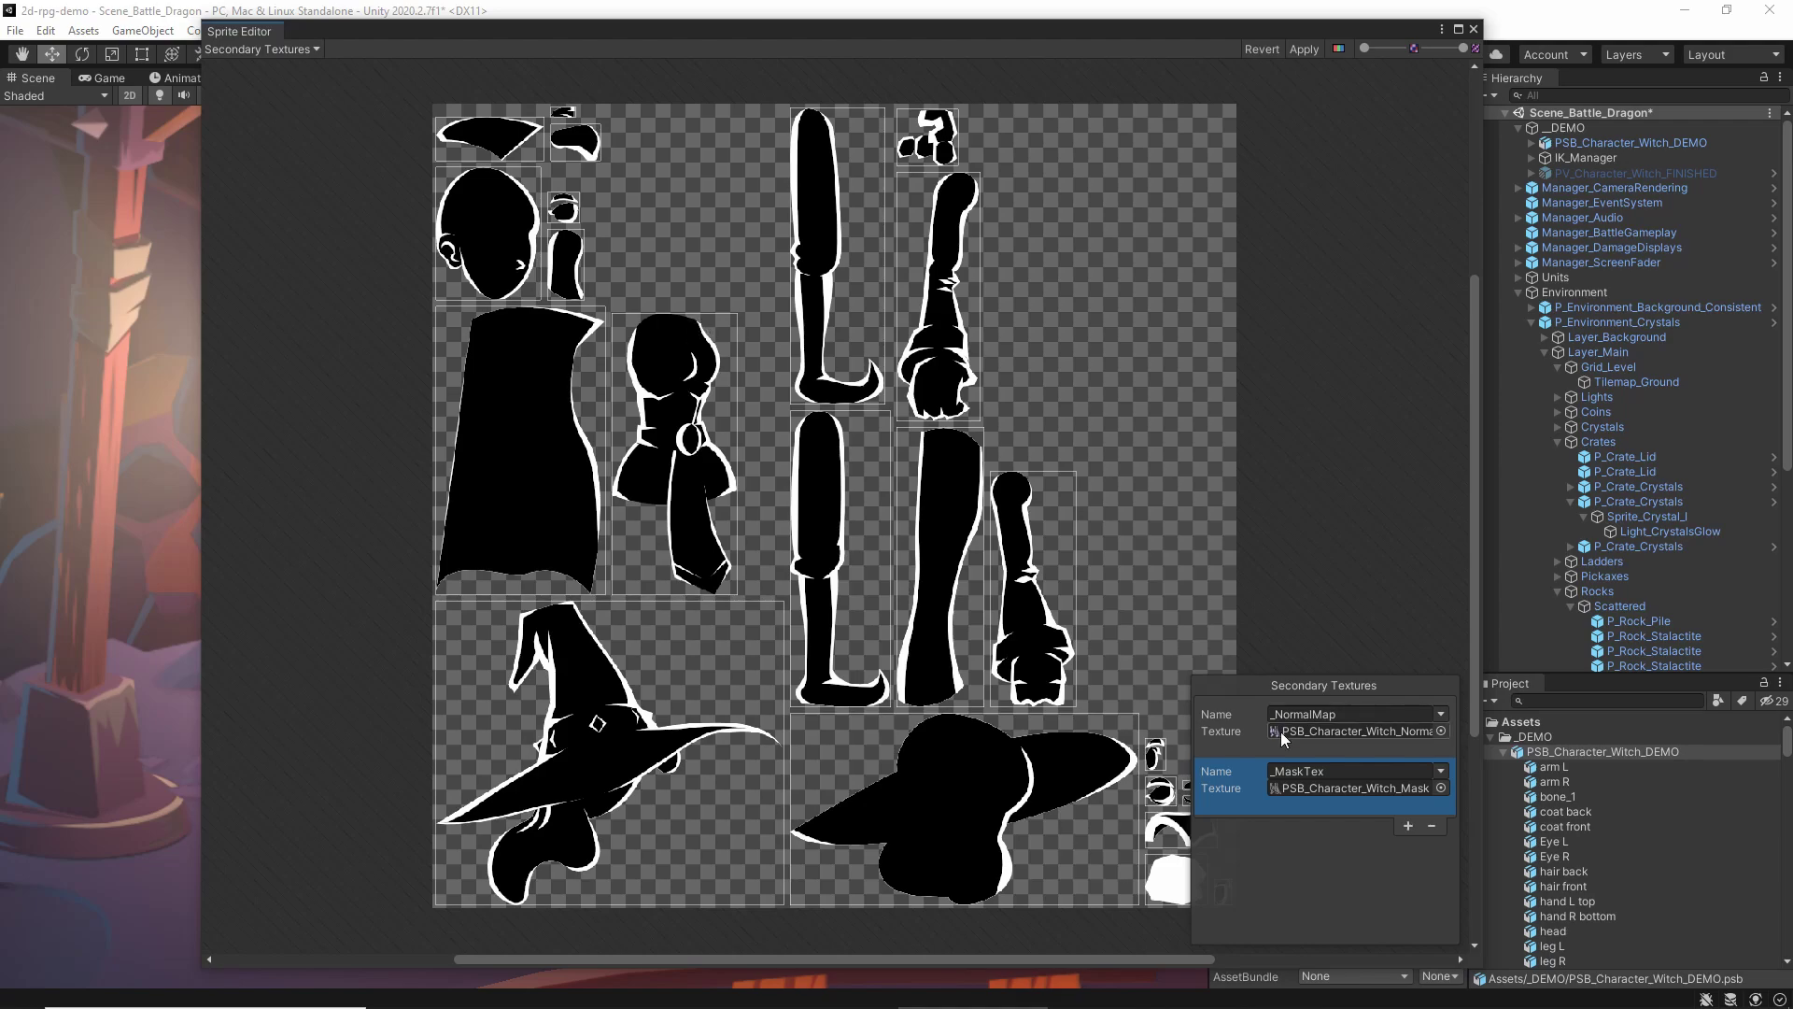
click(1230, 739)
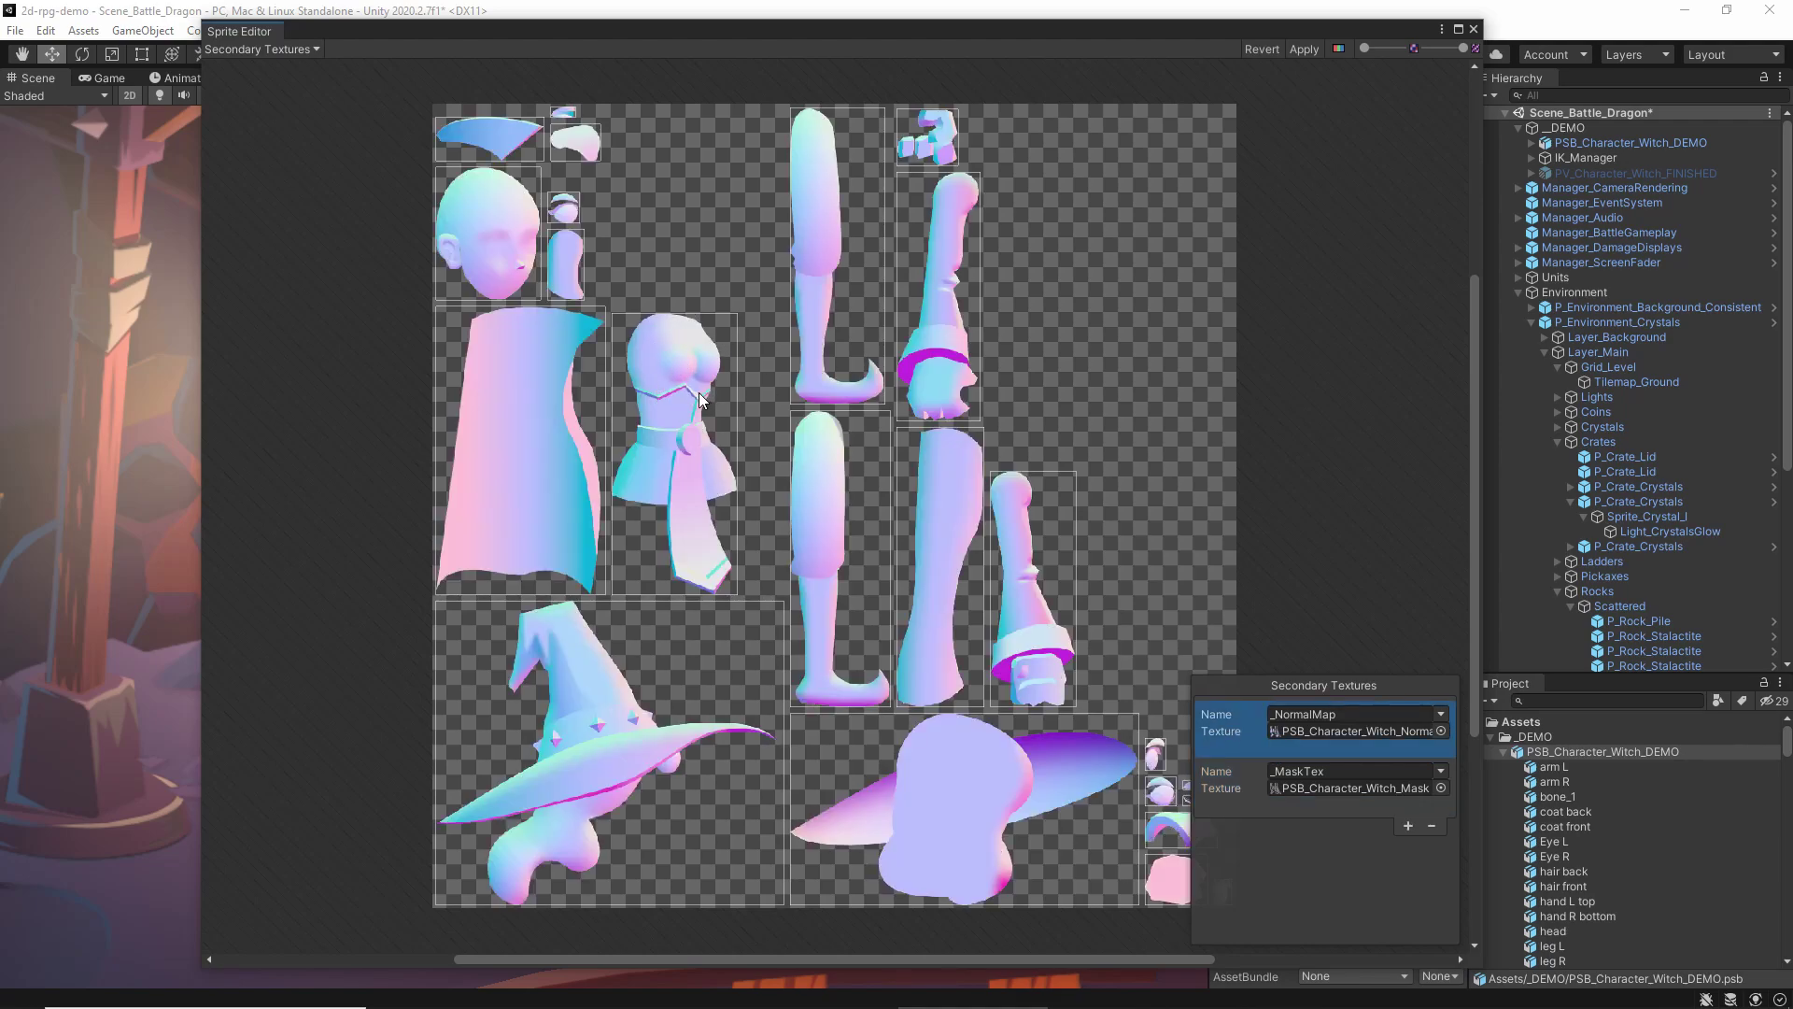
click(1339, 49)
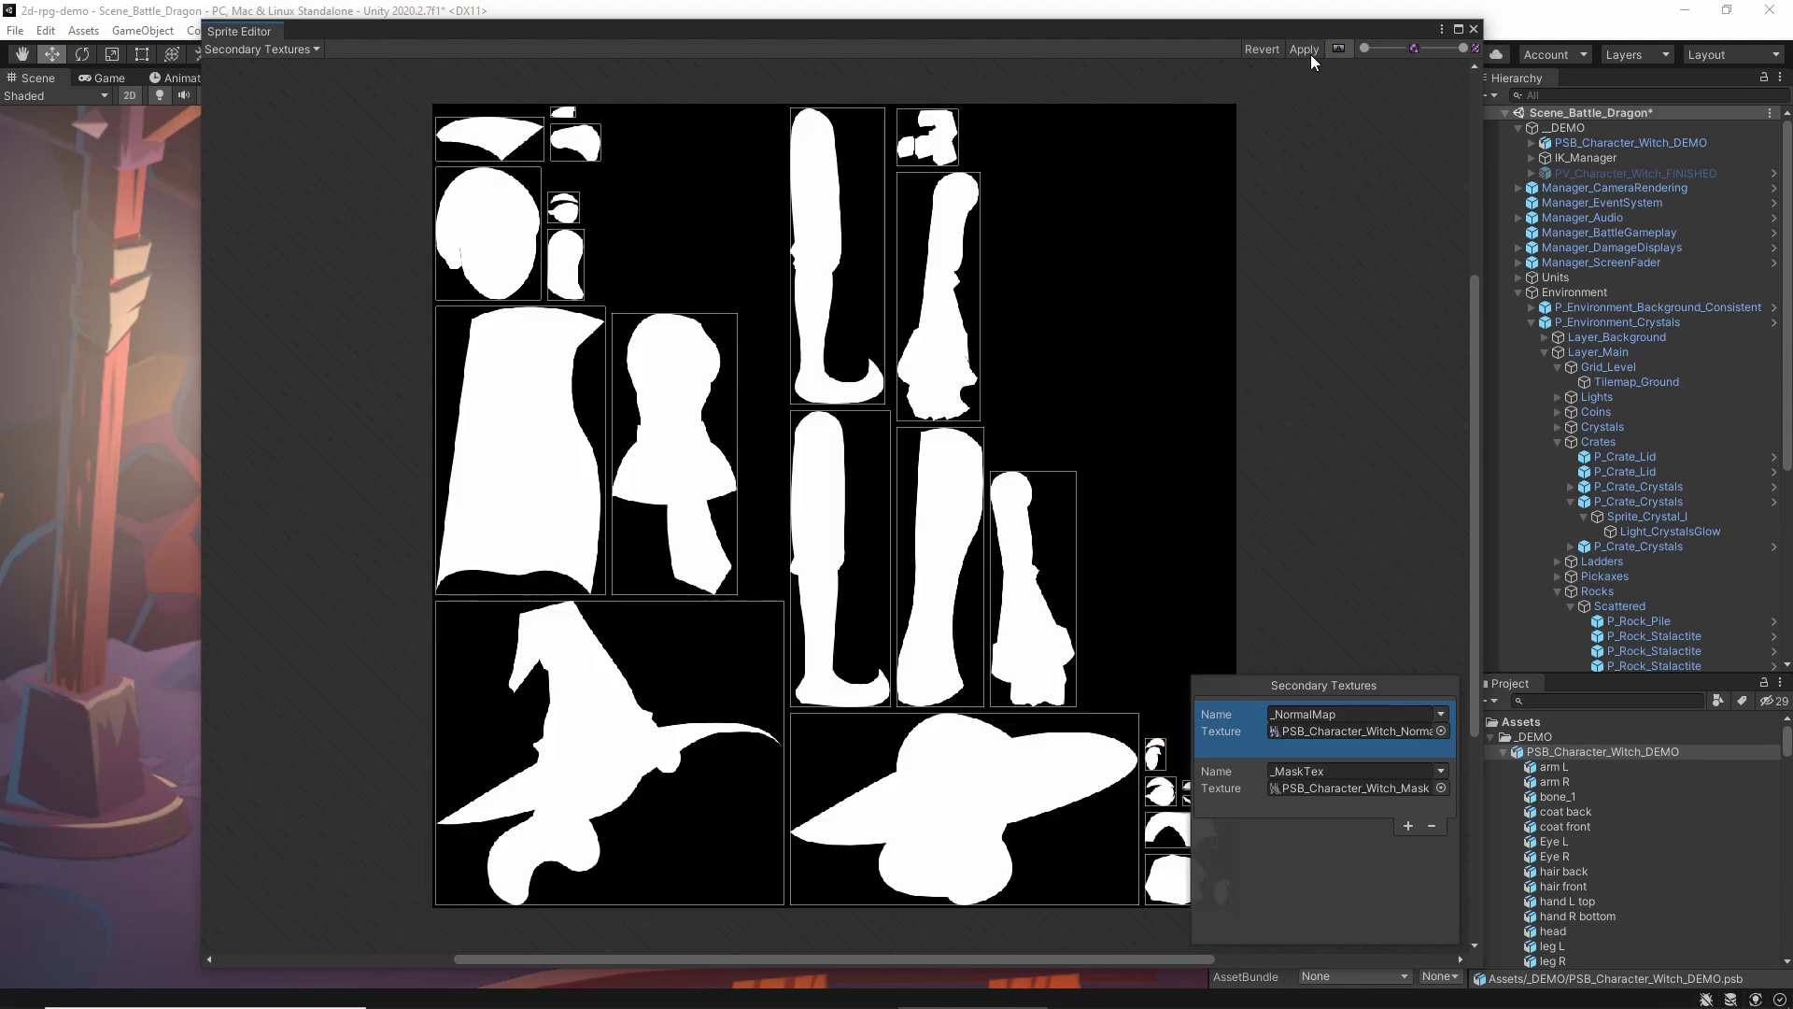
click(1340, 49)
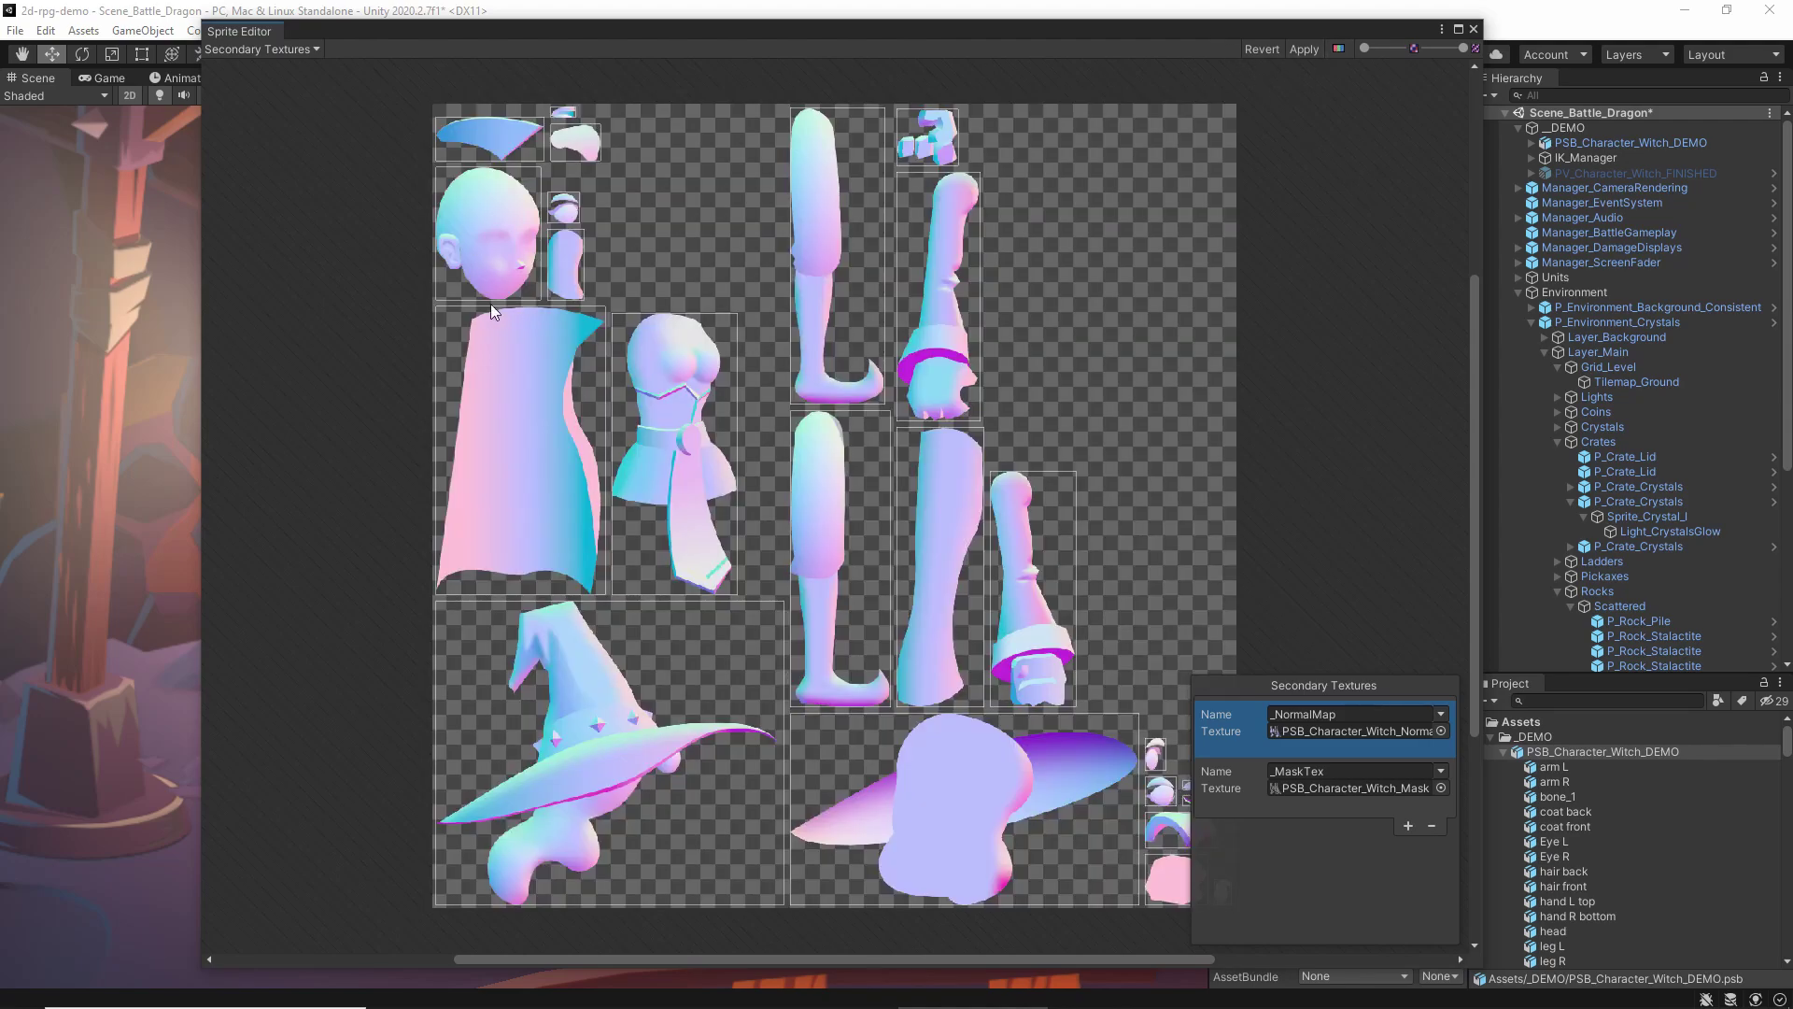
click(1235, 787)
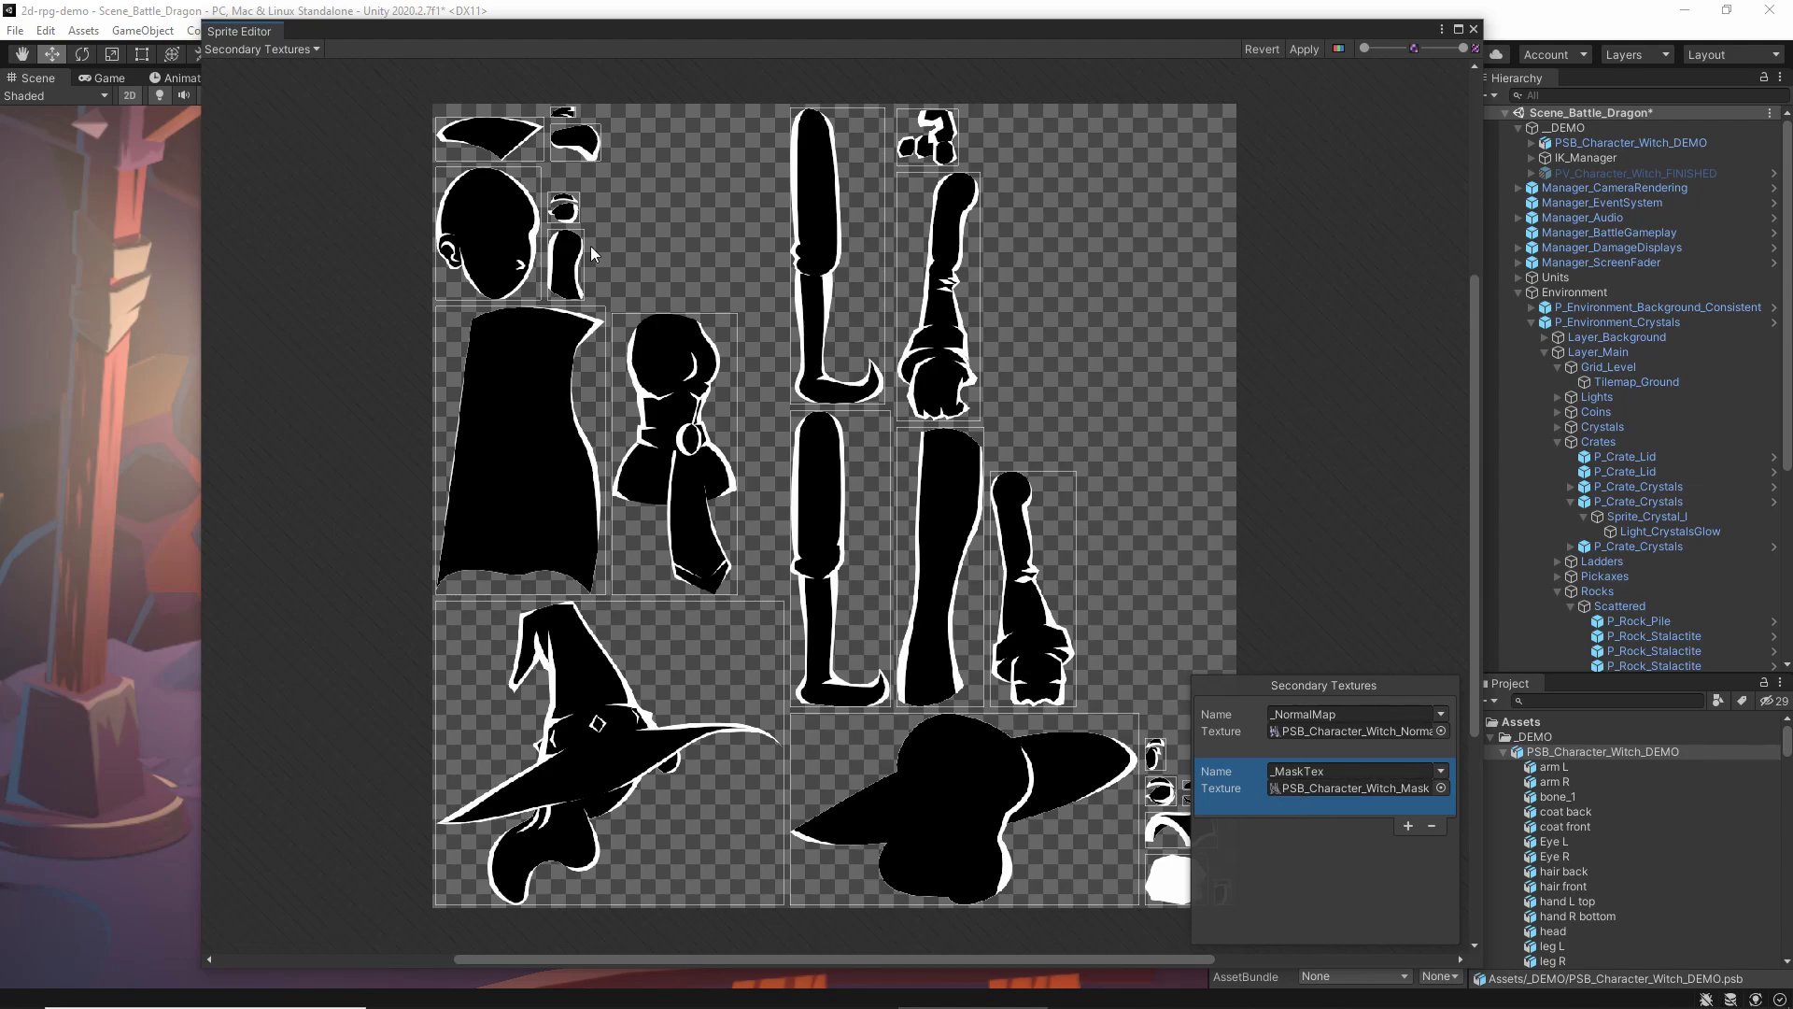
Apply the secondary texture changes and close the Sprite Editor
click(1305, 51)
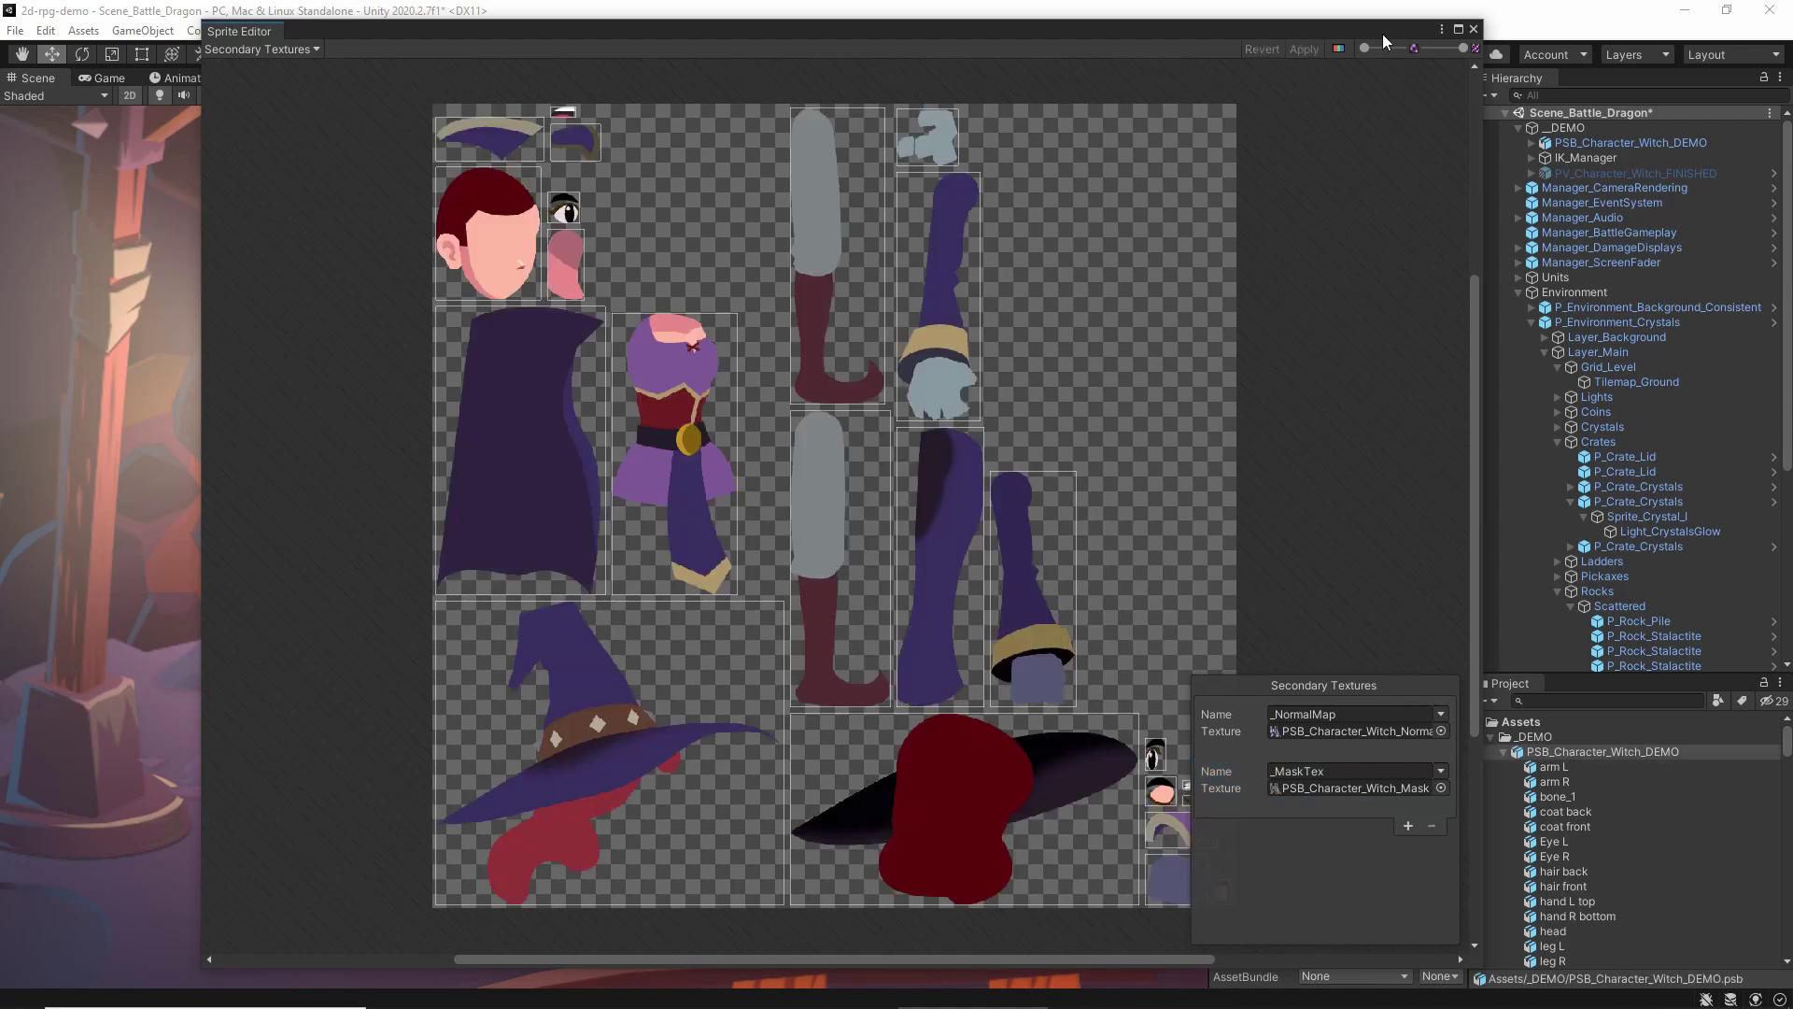
click(1474, 31)
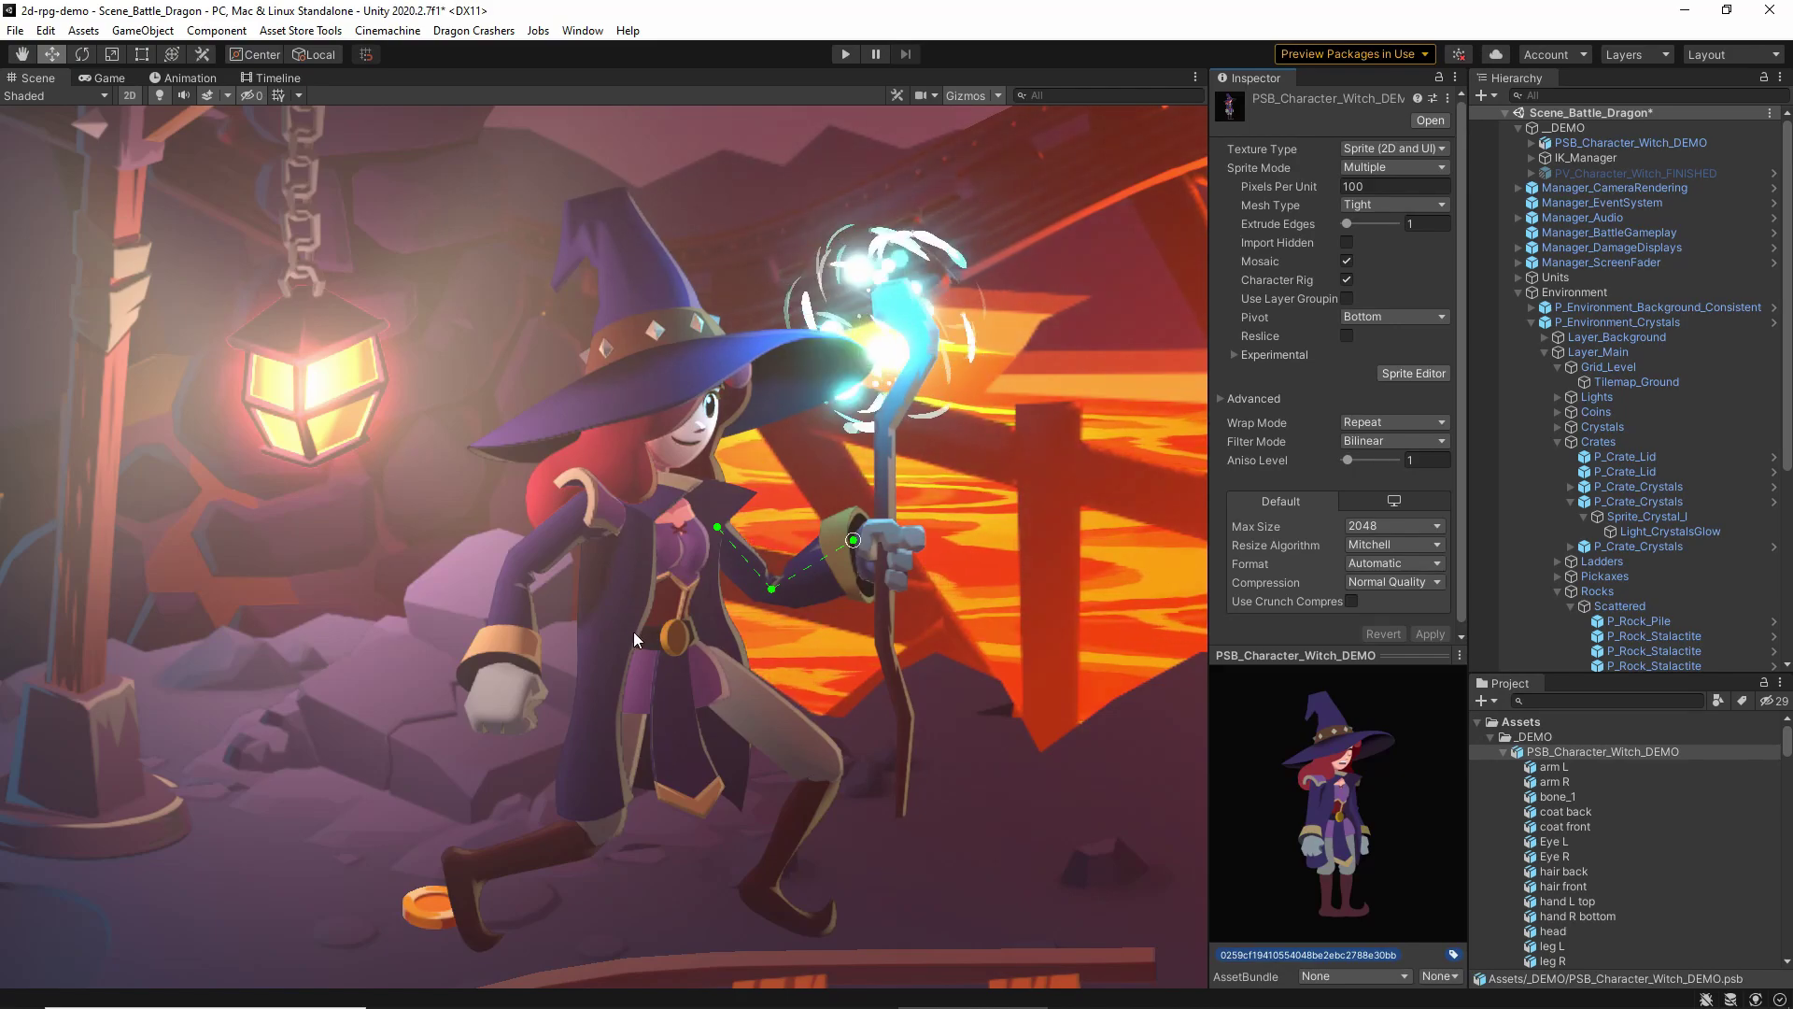
Toggle the scene lighting off and back on, and examine the shading on the witch up close
click(160, 96)
click(163, 97)
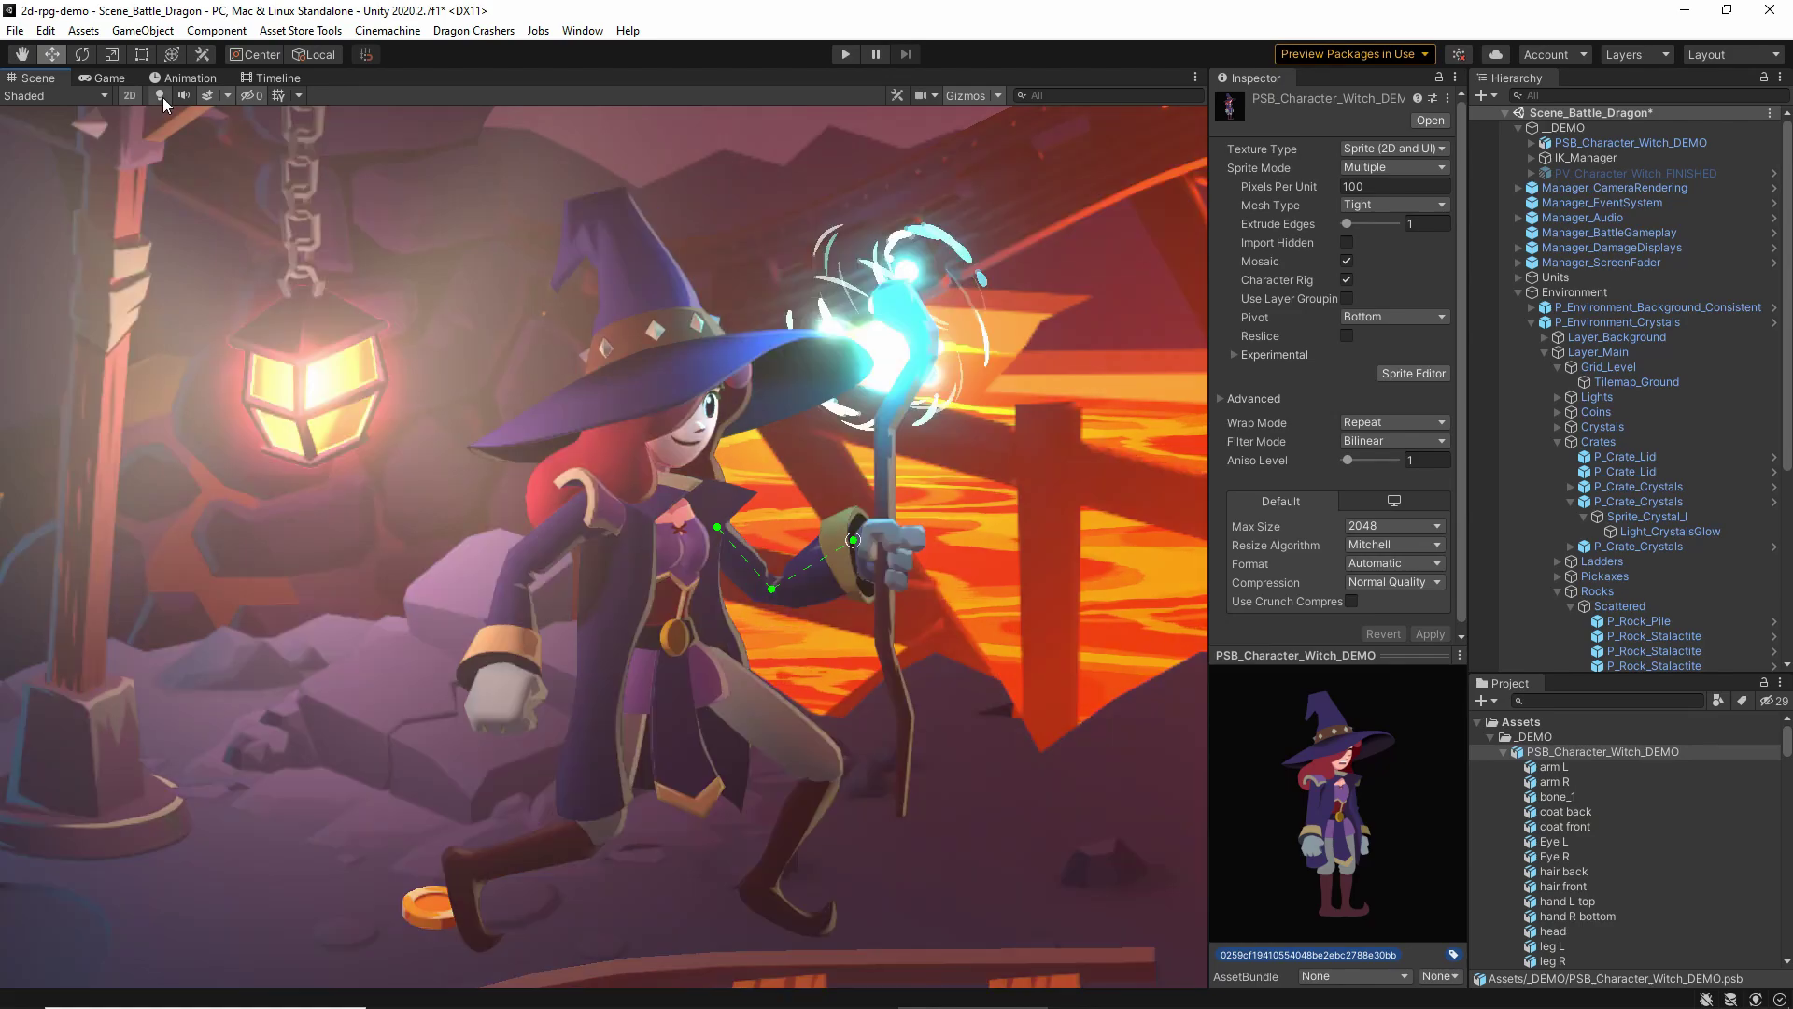
scroll(664, 415, up, 2)
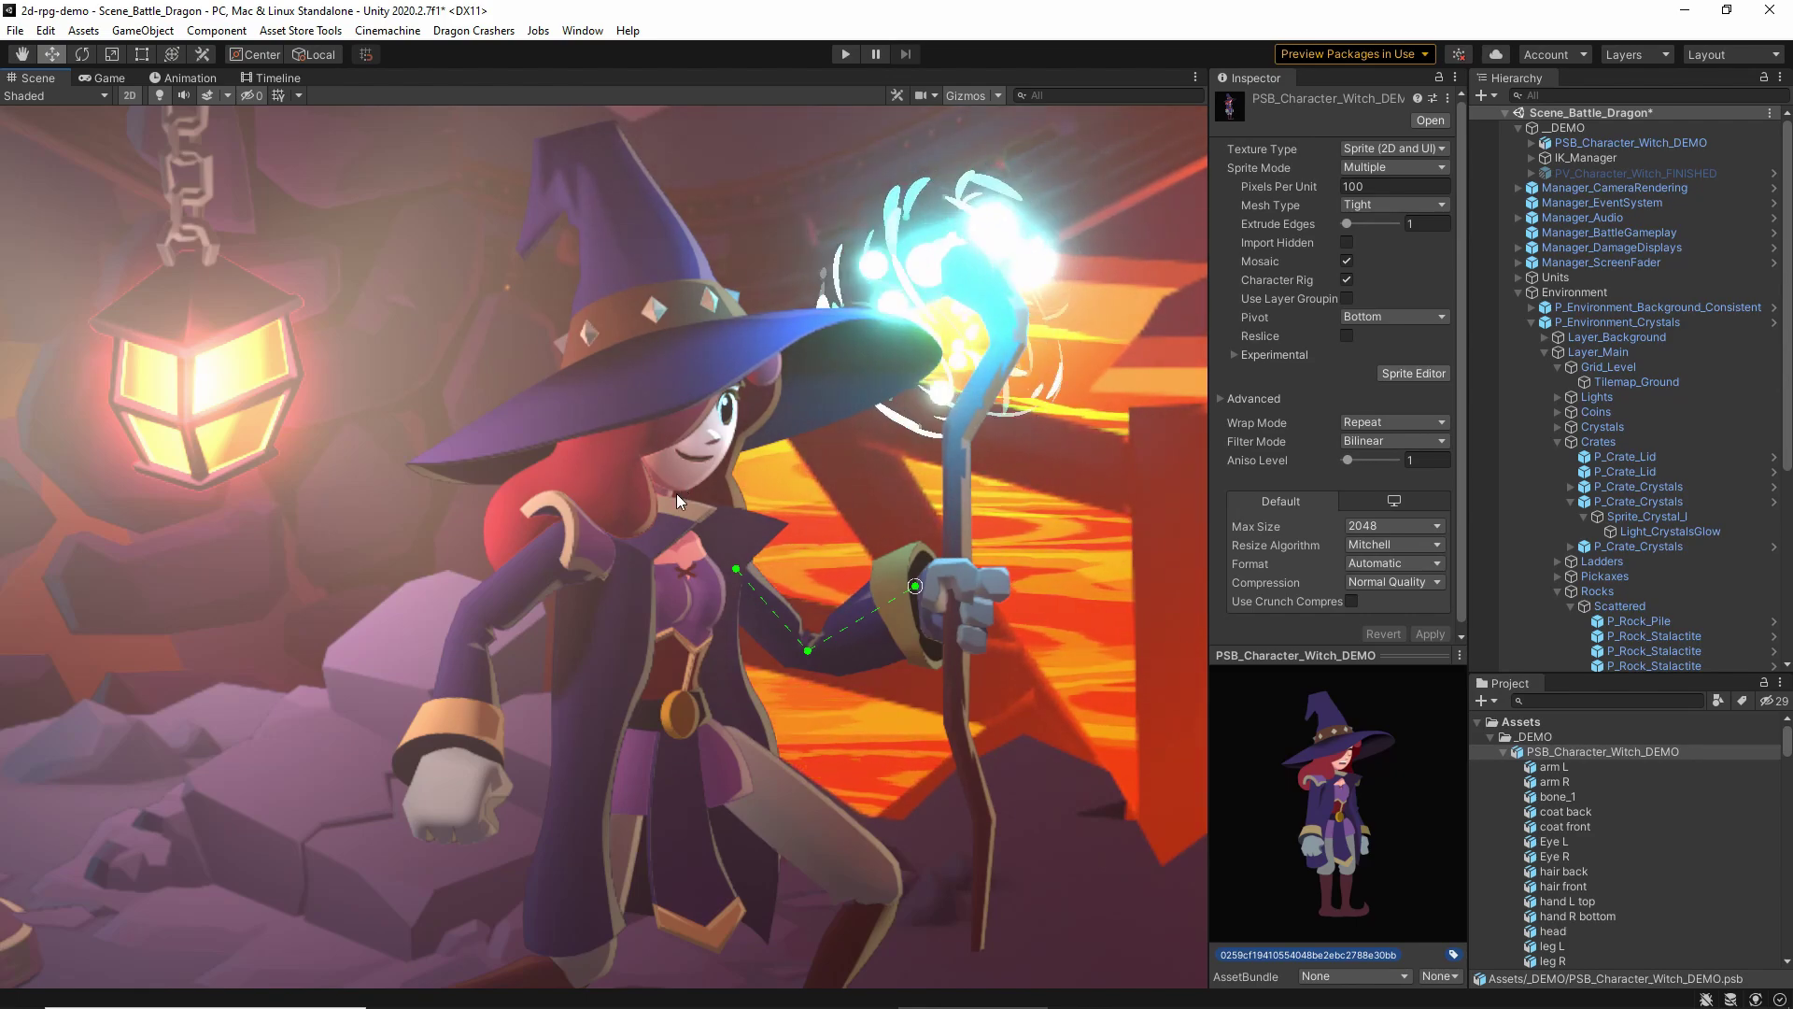
Try moving the staff arm's IK target closer to the witch's face, and undo the move
drag(916, 586, 957, 444)
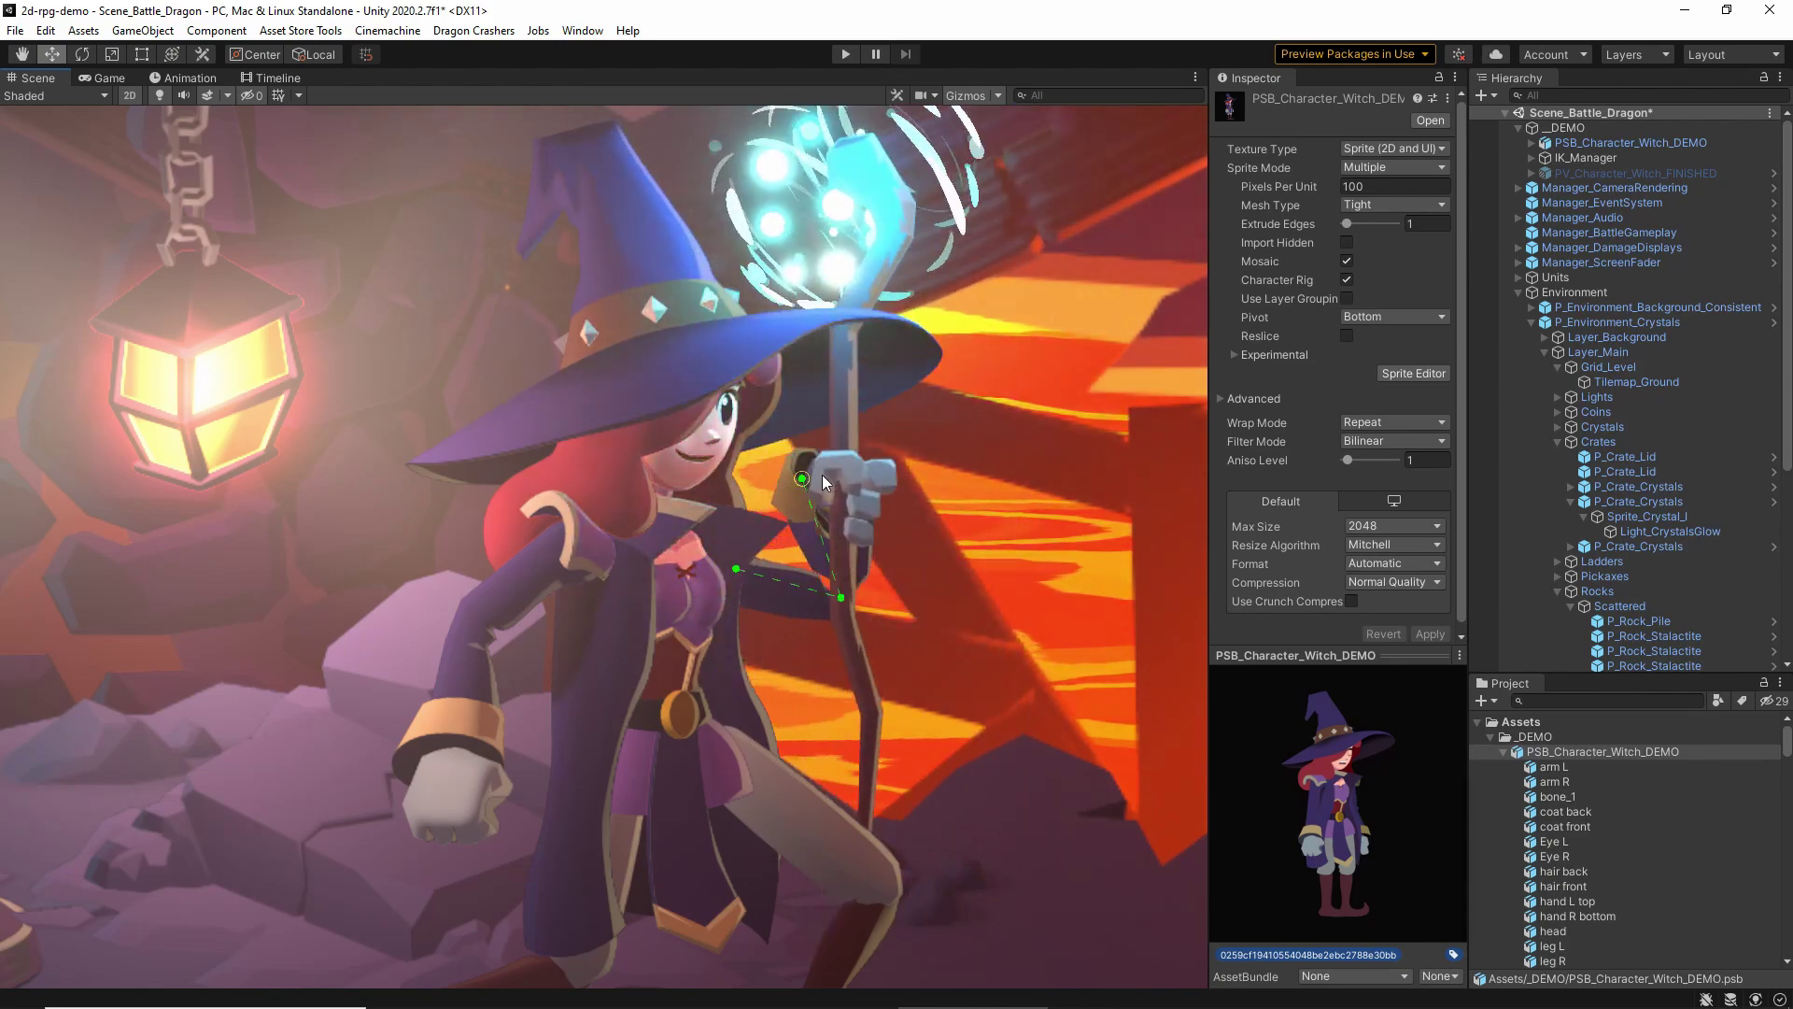
key(ctrl+z)
scroll(902, 446, down, 3)
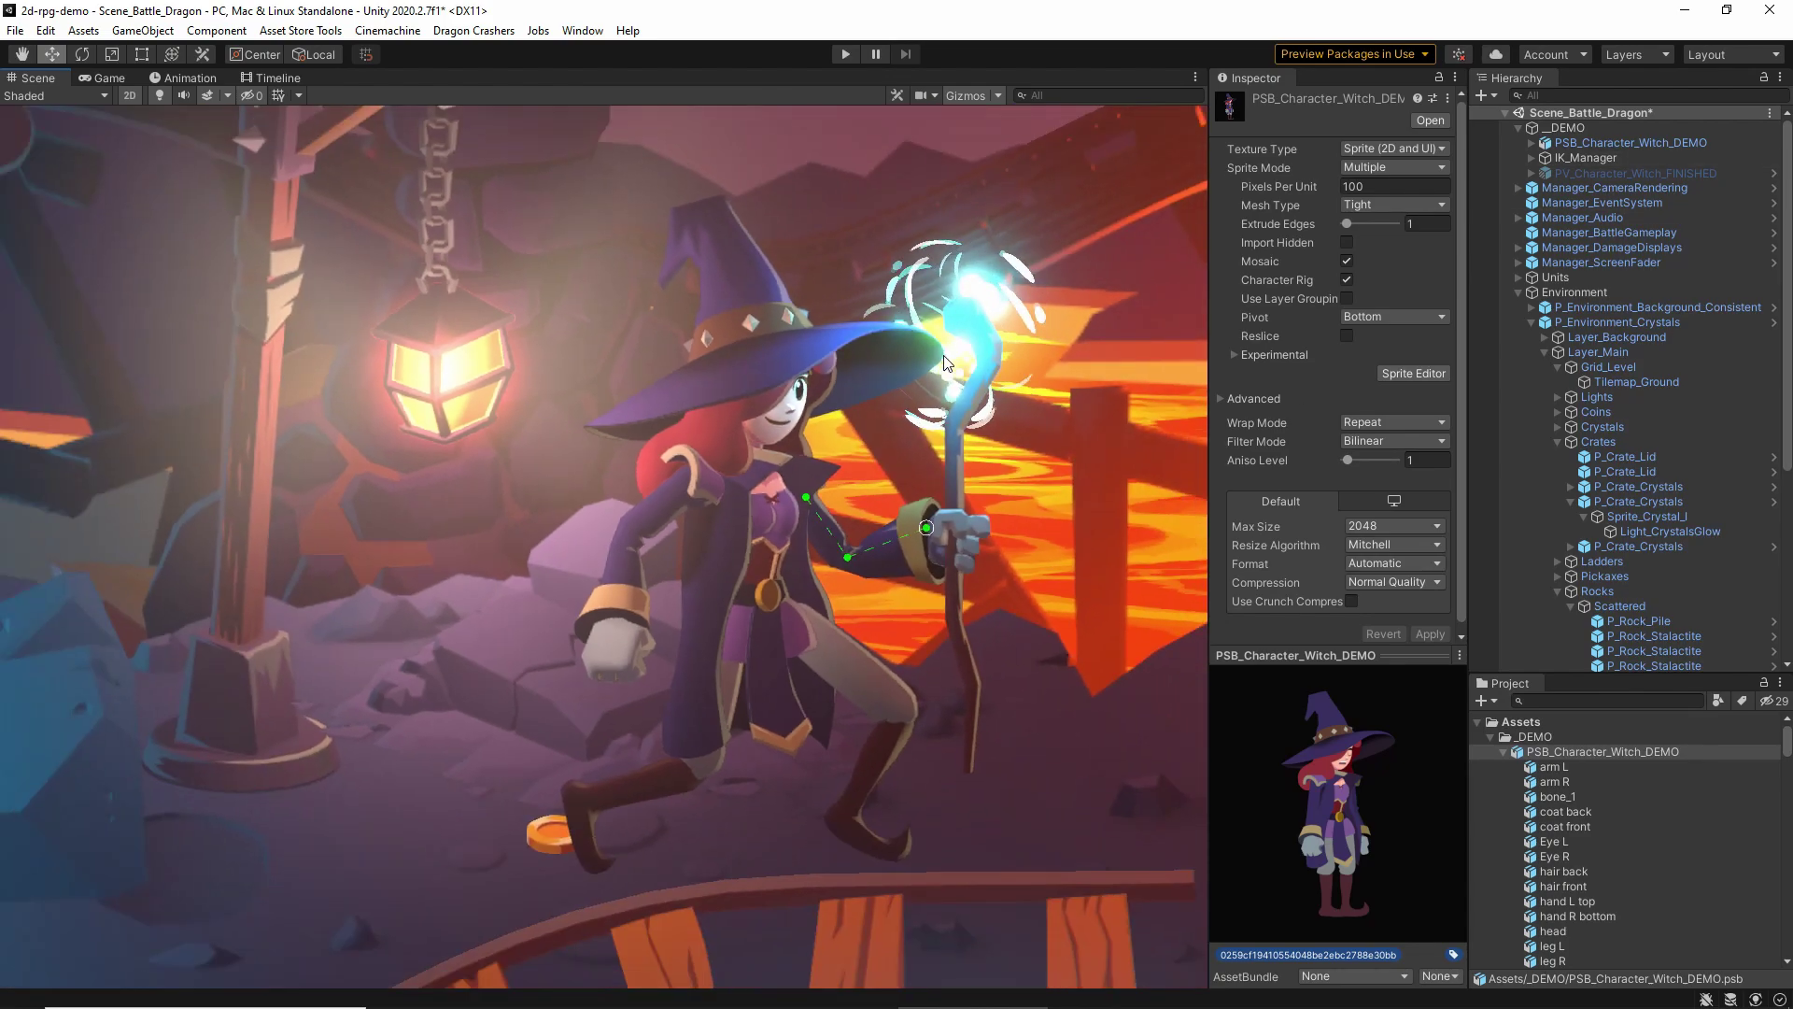
Select PSB_Character_Witch_DEMO together with IK_Manager and move both within the scene
click(1595, 145)
ctrl+click(1595, 157)
drag(826, 482, 825, 612)
key(f)
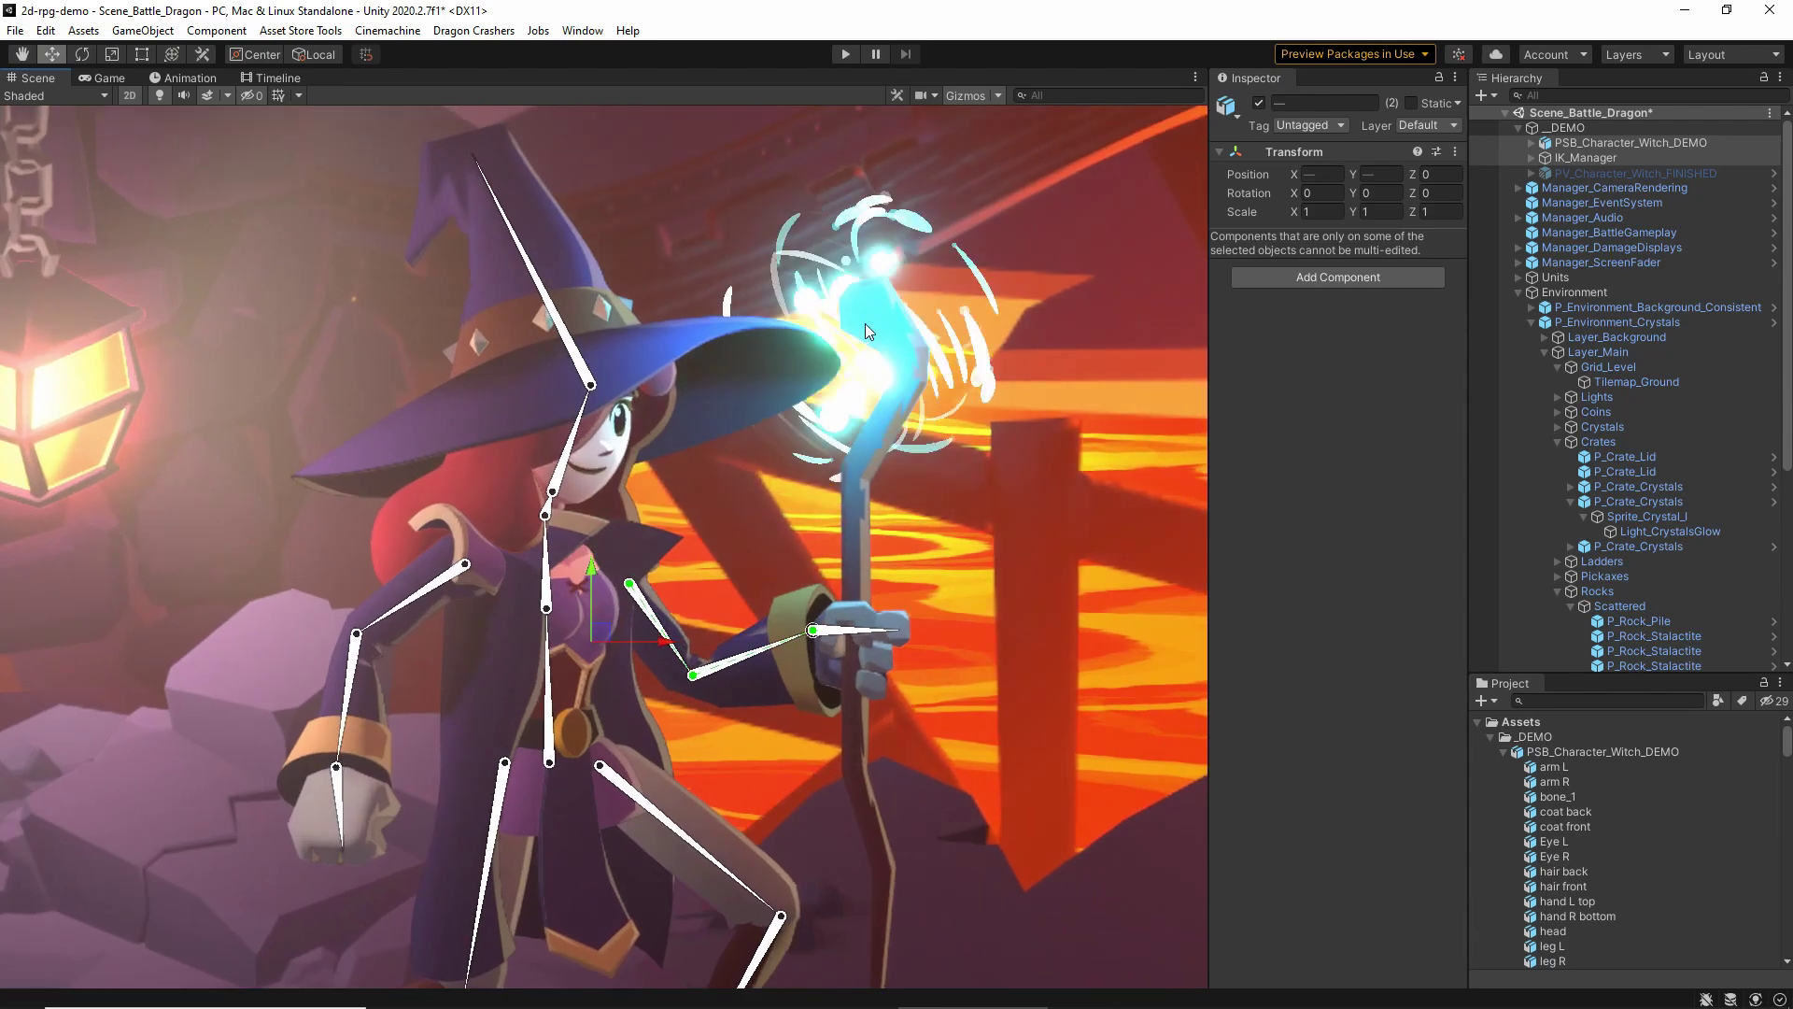
Expand the full PSB_Character_Witch_DEMO hierarchy and select the Point Light 2D under P_Weapon_Staff
click(1537, 143)
alt+click(1532, 143)
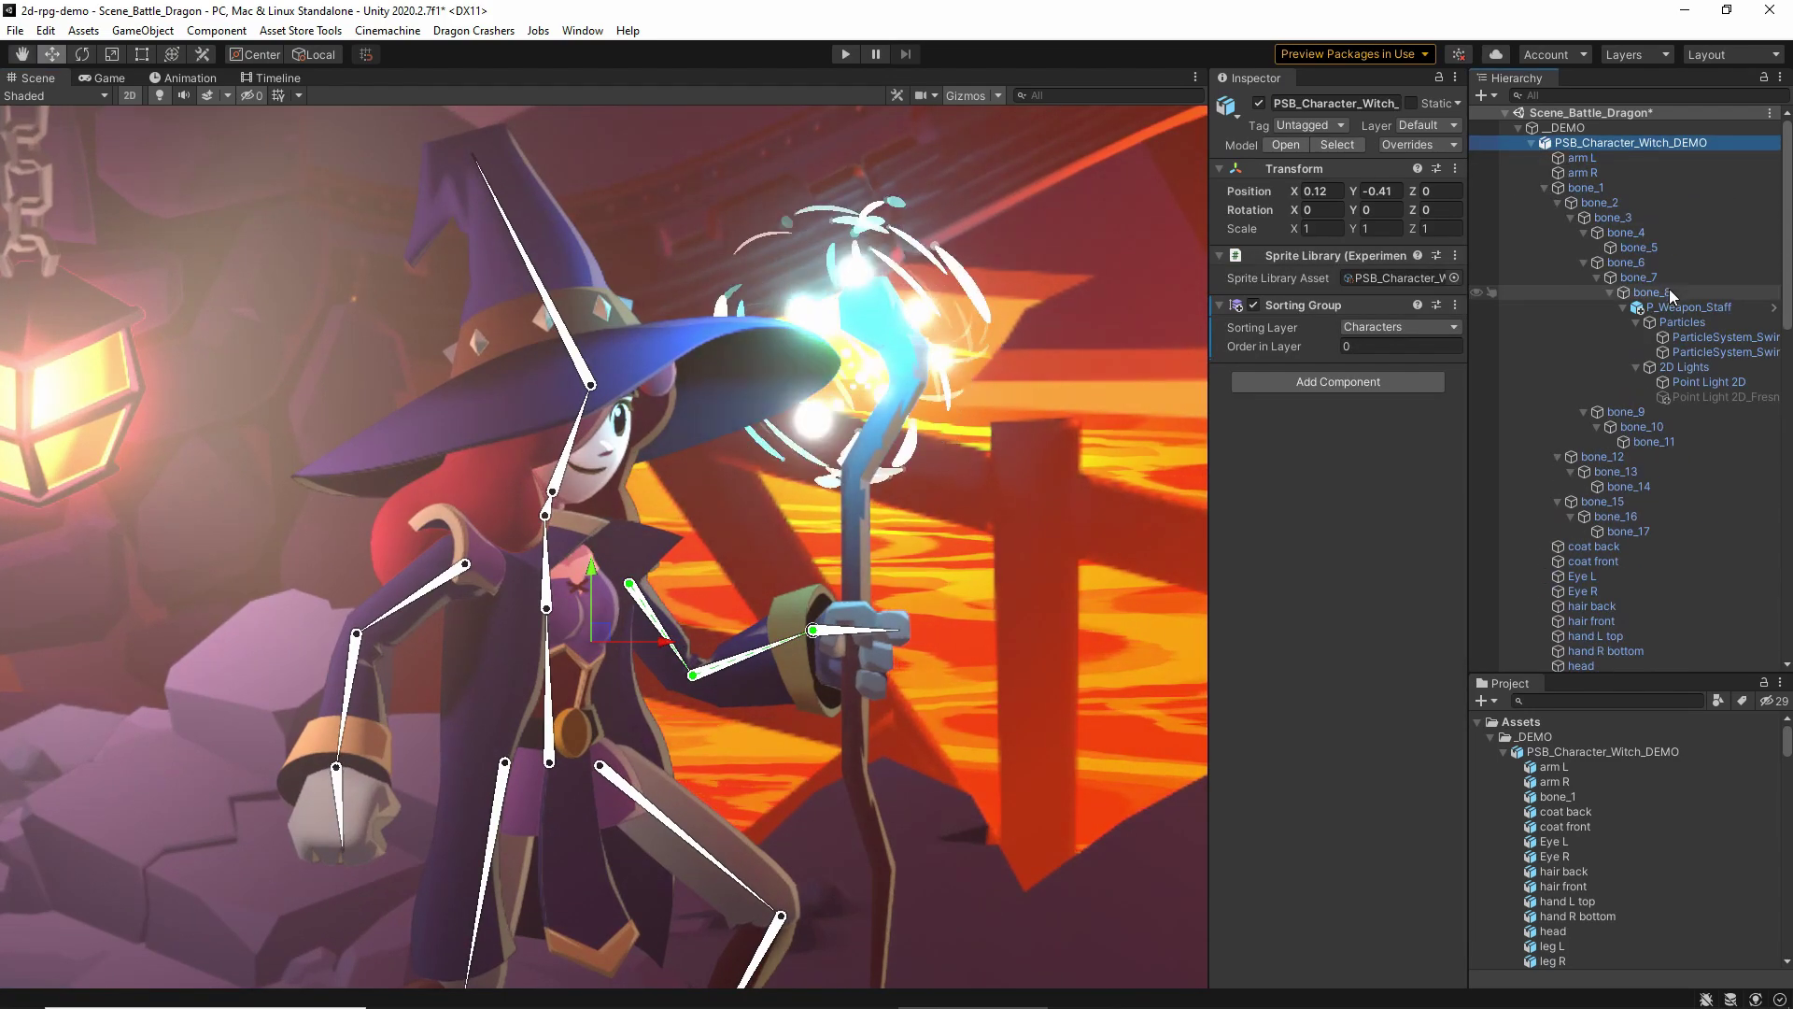
click(1702, 381)
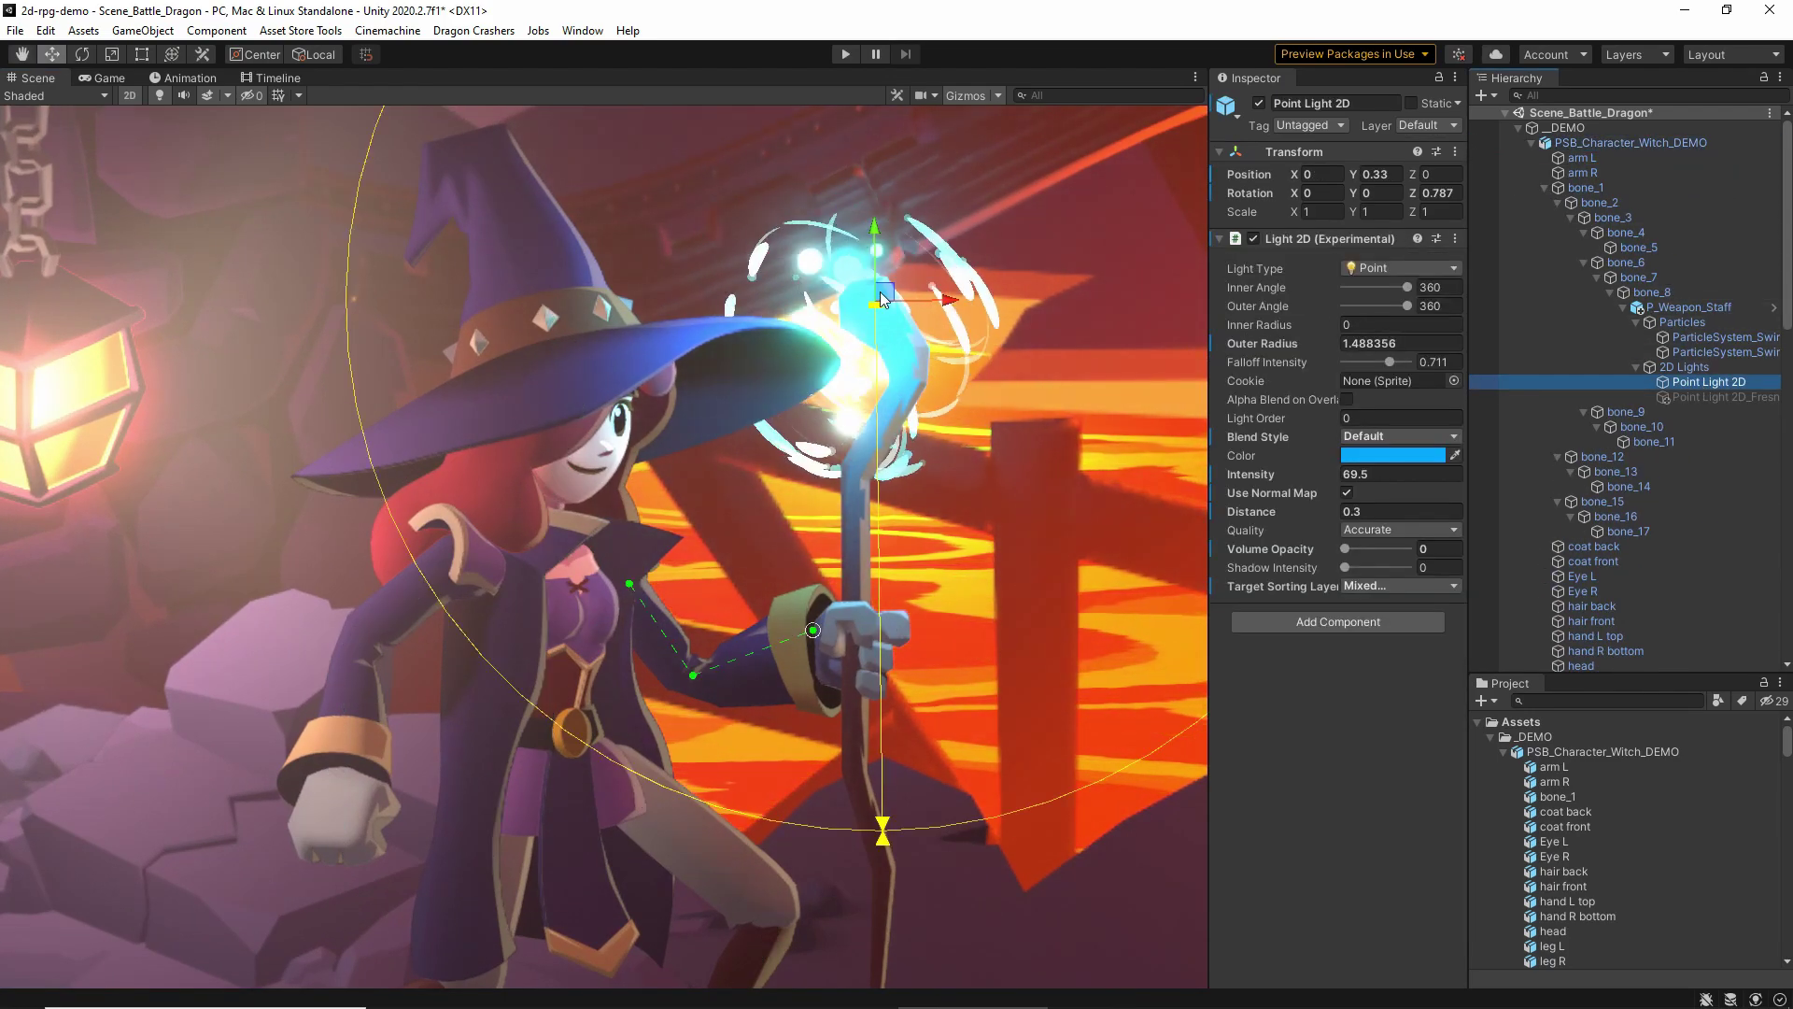
Move the point light past the witch's free hand and over her coat, and return it to the staff's tip at about X -0.059, Y 0.163
drag(876, 303, 206, 662)
middle_drag(399, 632, 680, 317)
scroll(679, 316, up, 6)
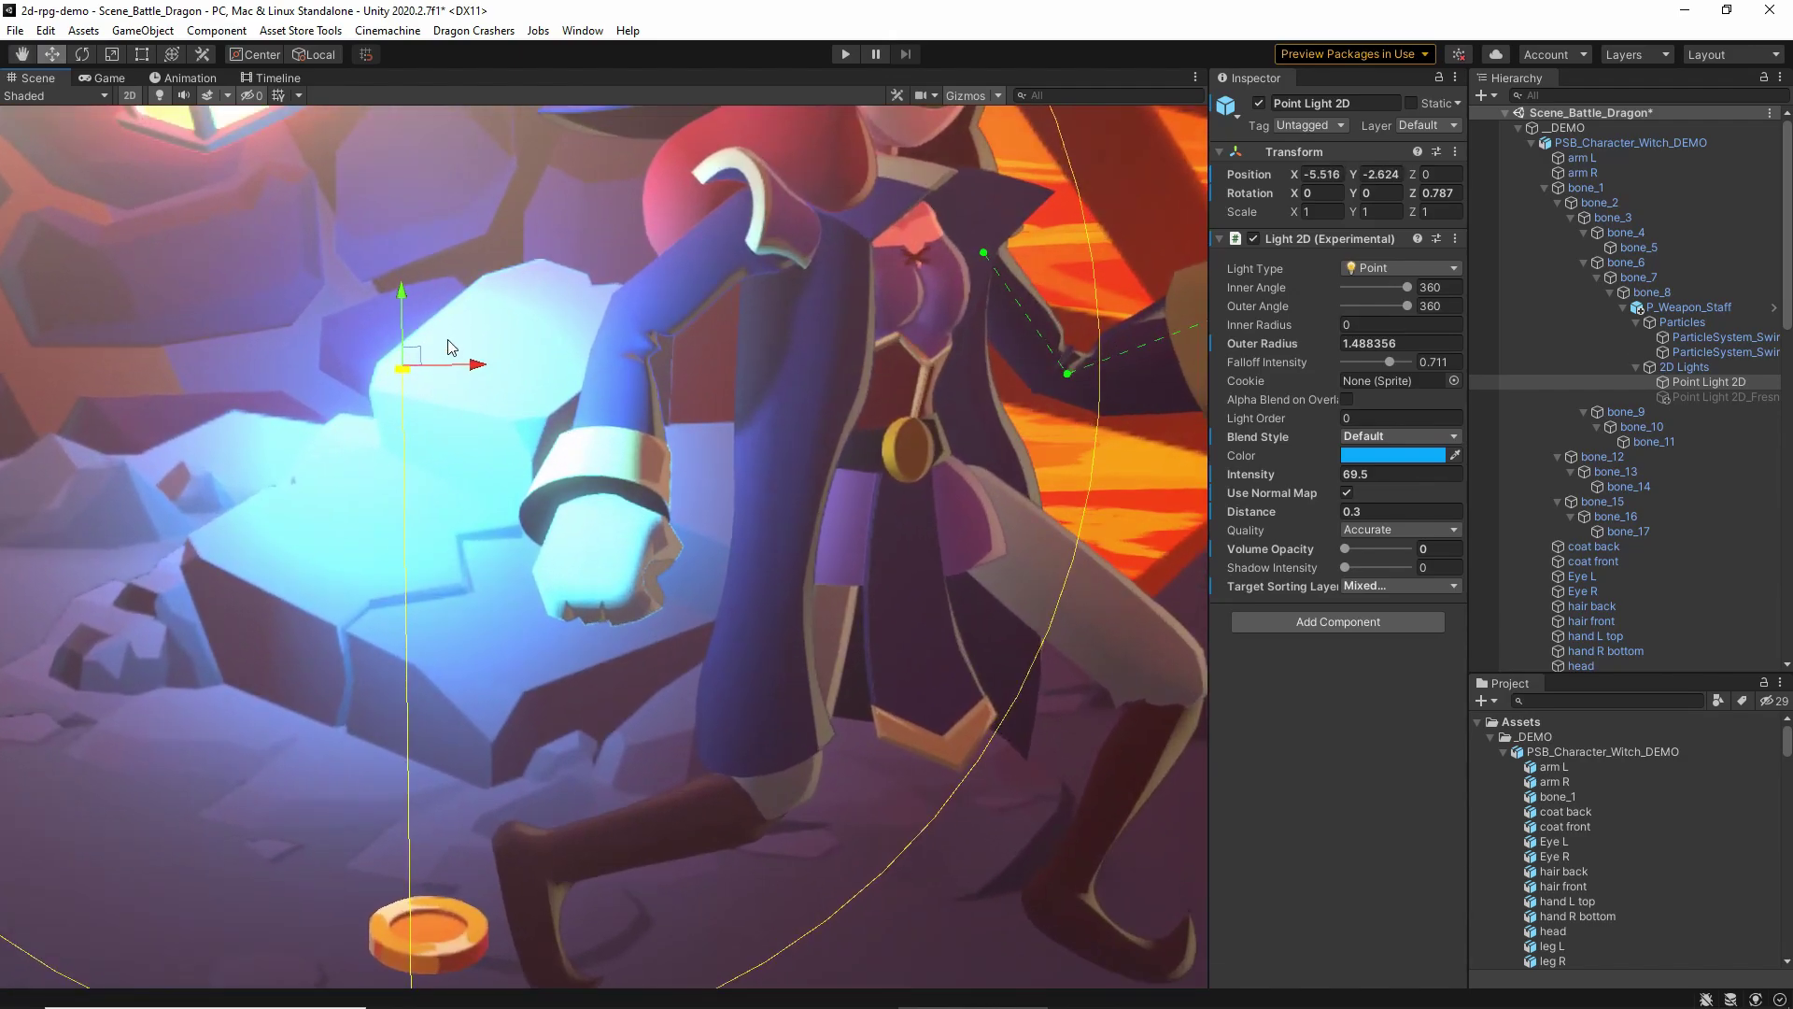
drag(411, 356, 861, 573)
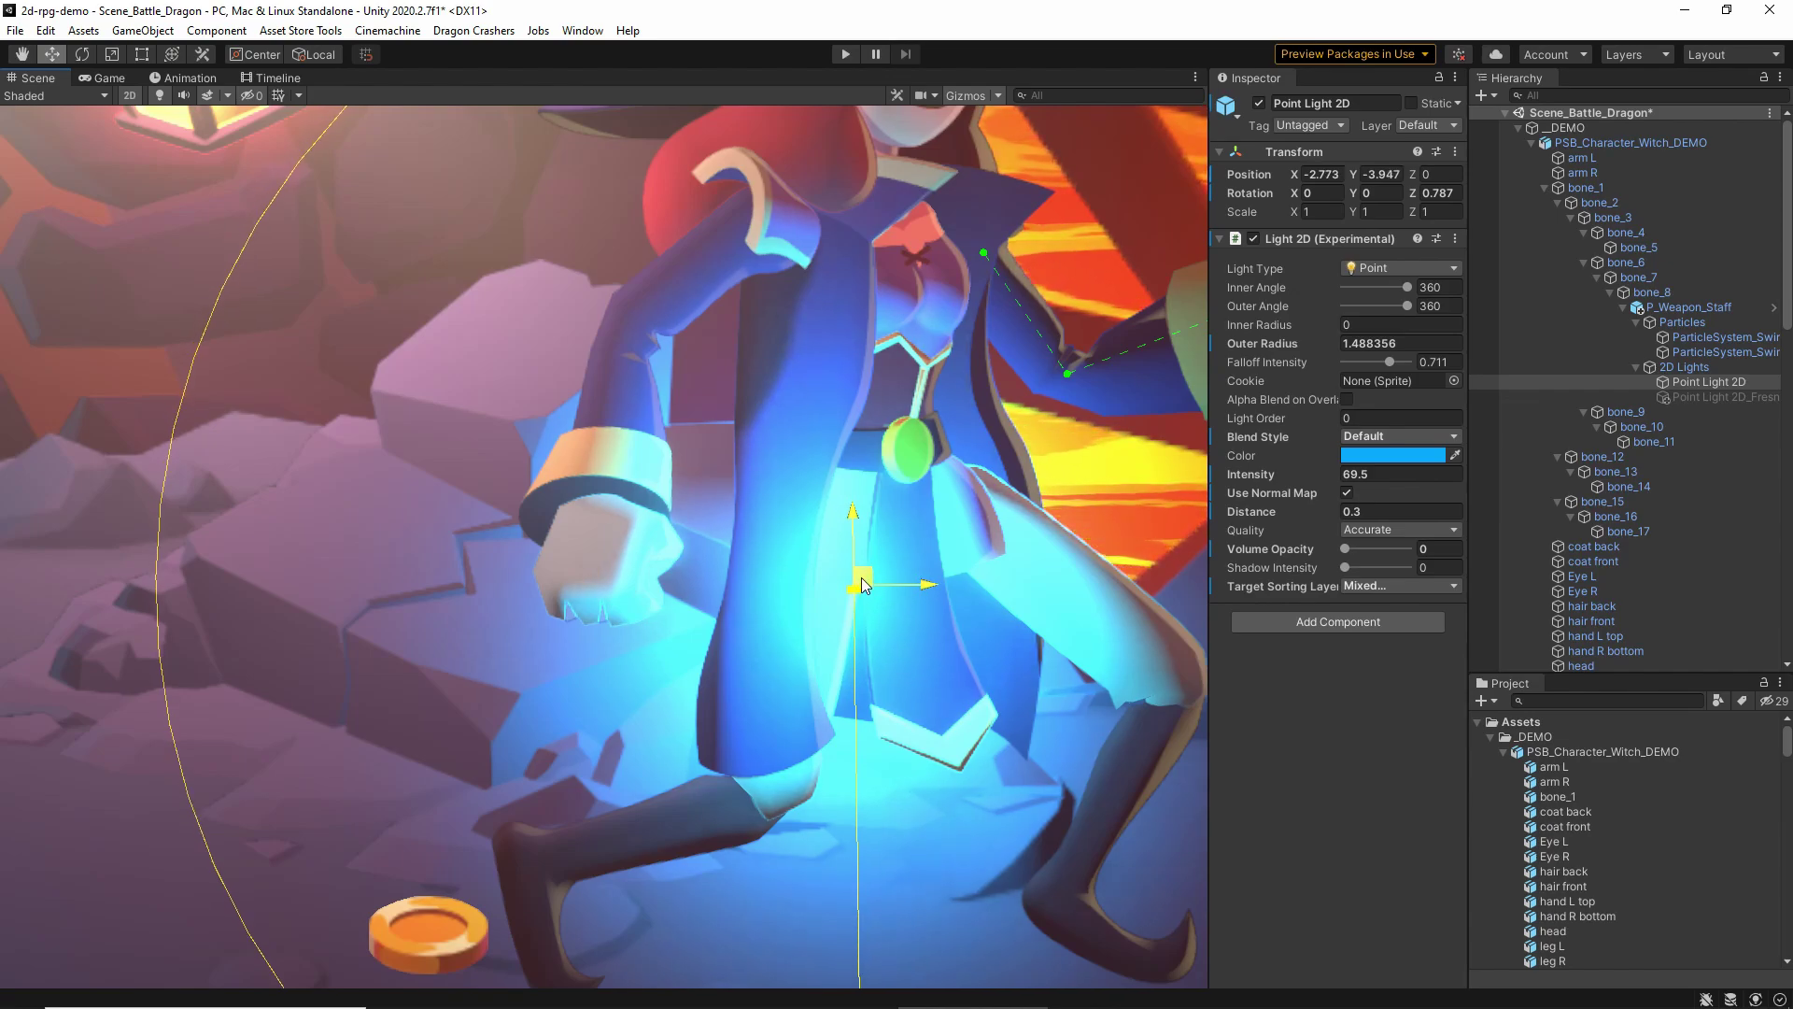
drag(861, 577, 889, 280)
middle_drag(889, 281, 596, 537)
drag(598, 538, 1020, 165)
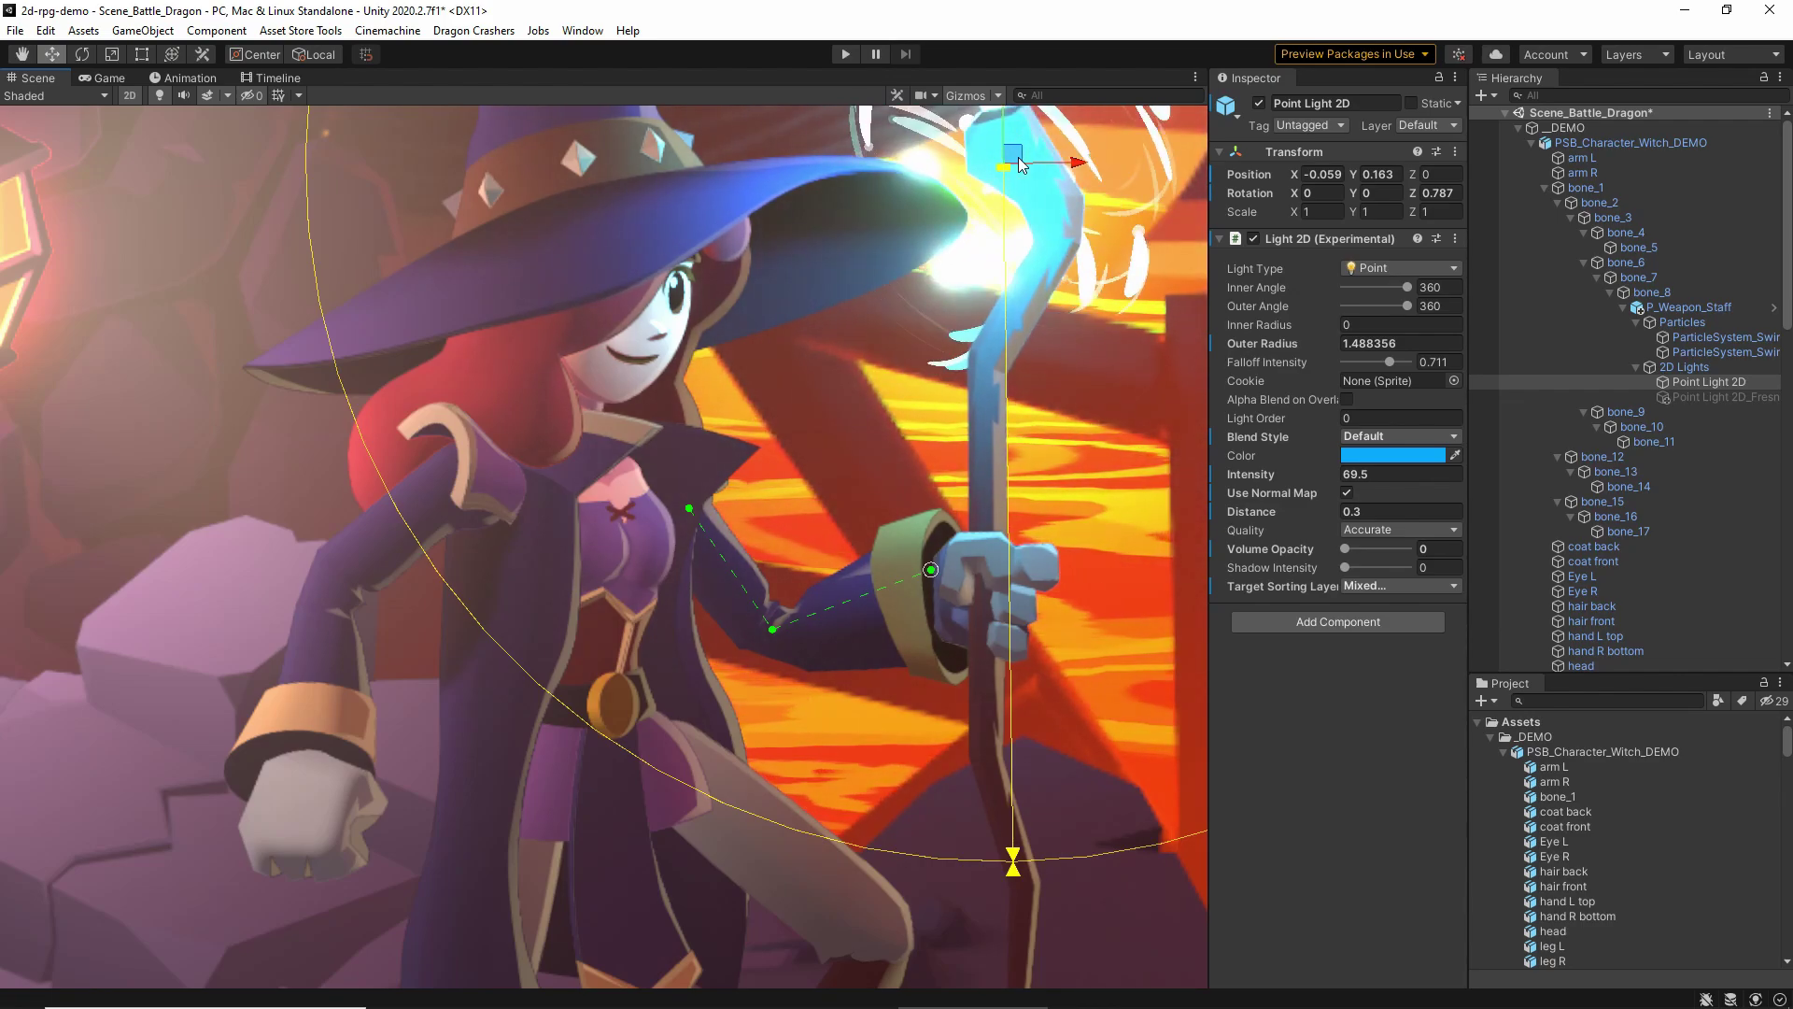
scroll(804, 384, down, 5)
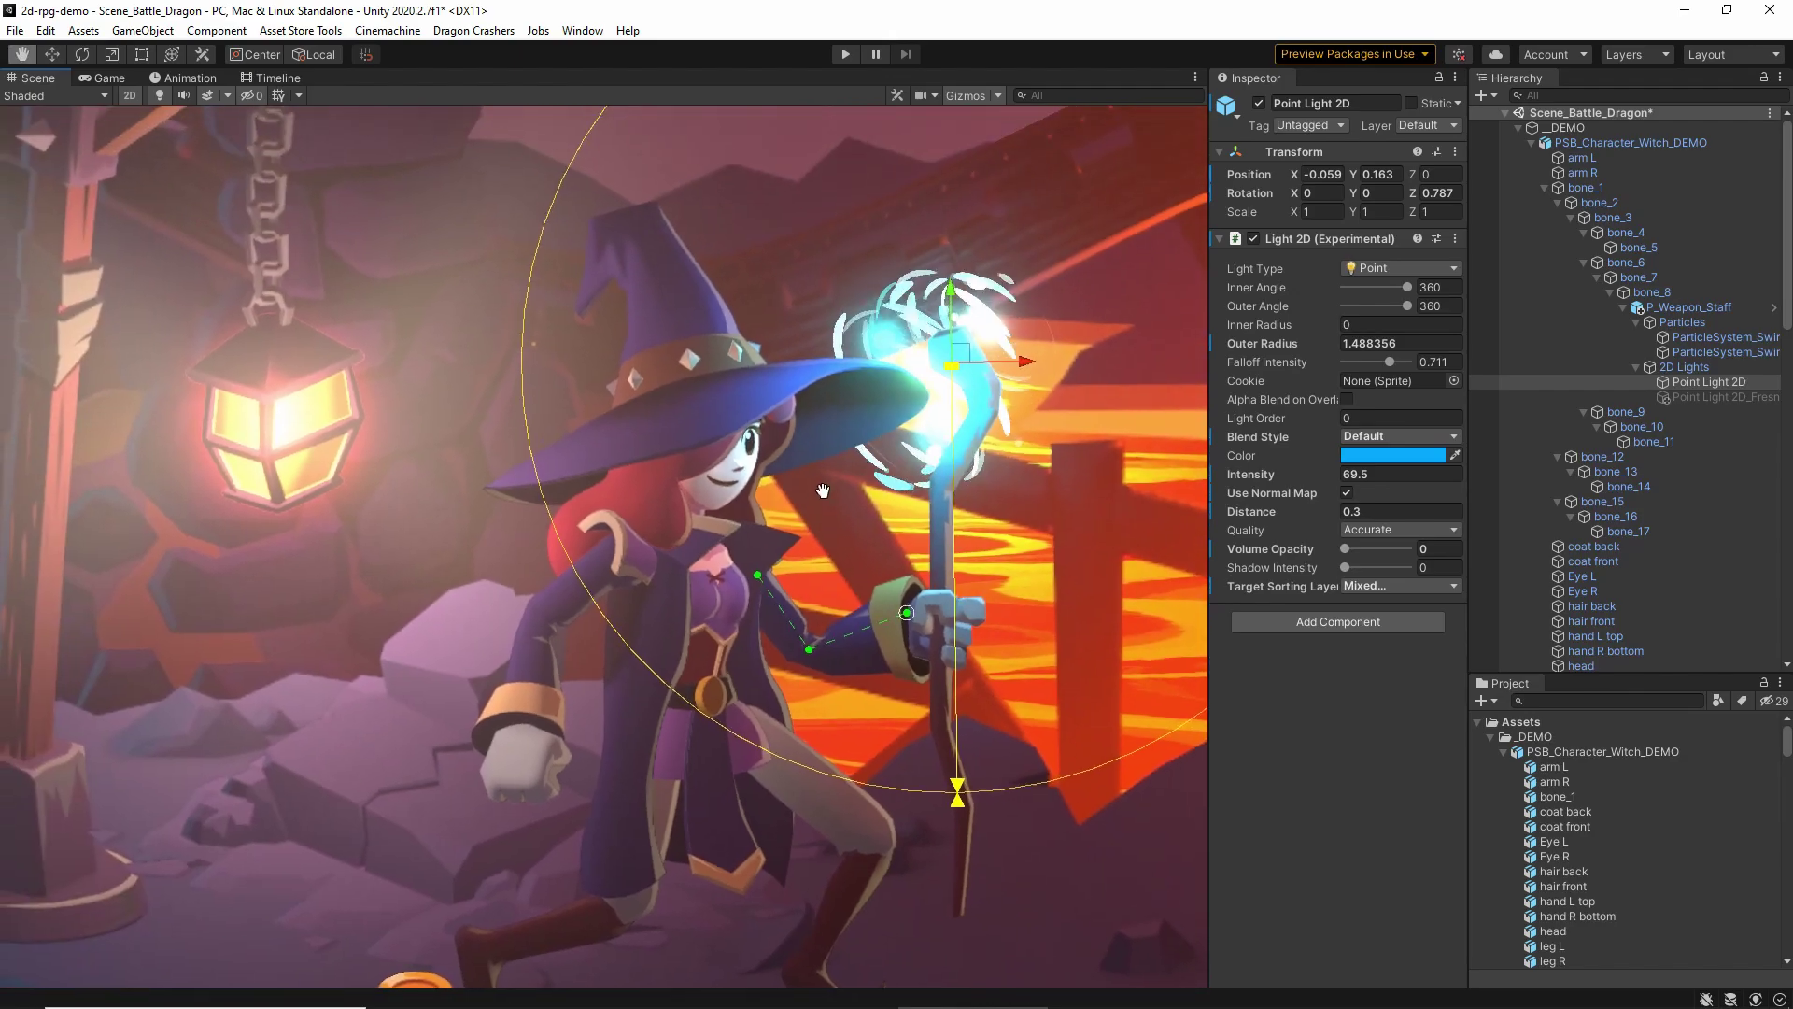
Try moving the point light above the staff's tip, to about X 0.552, Y 0.727, and undo the move
key(w)
drag(967, 360, 962, 243)
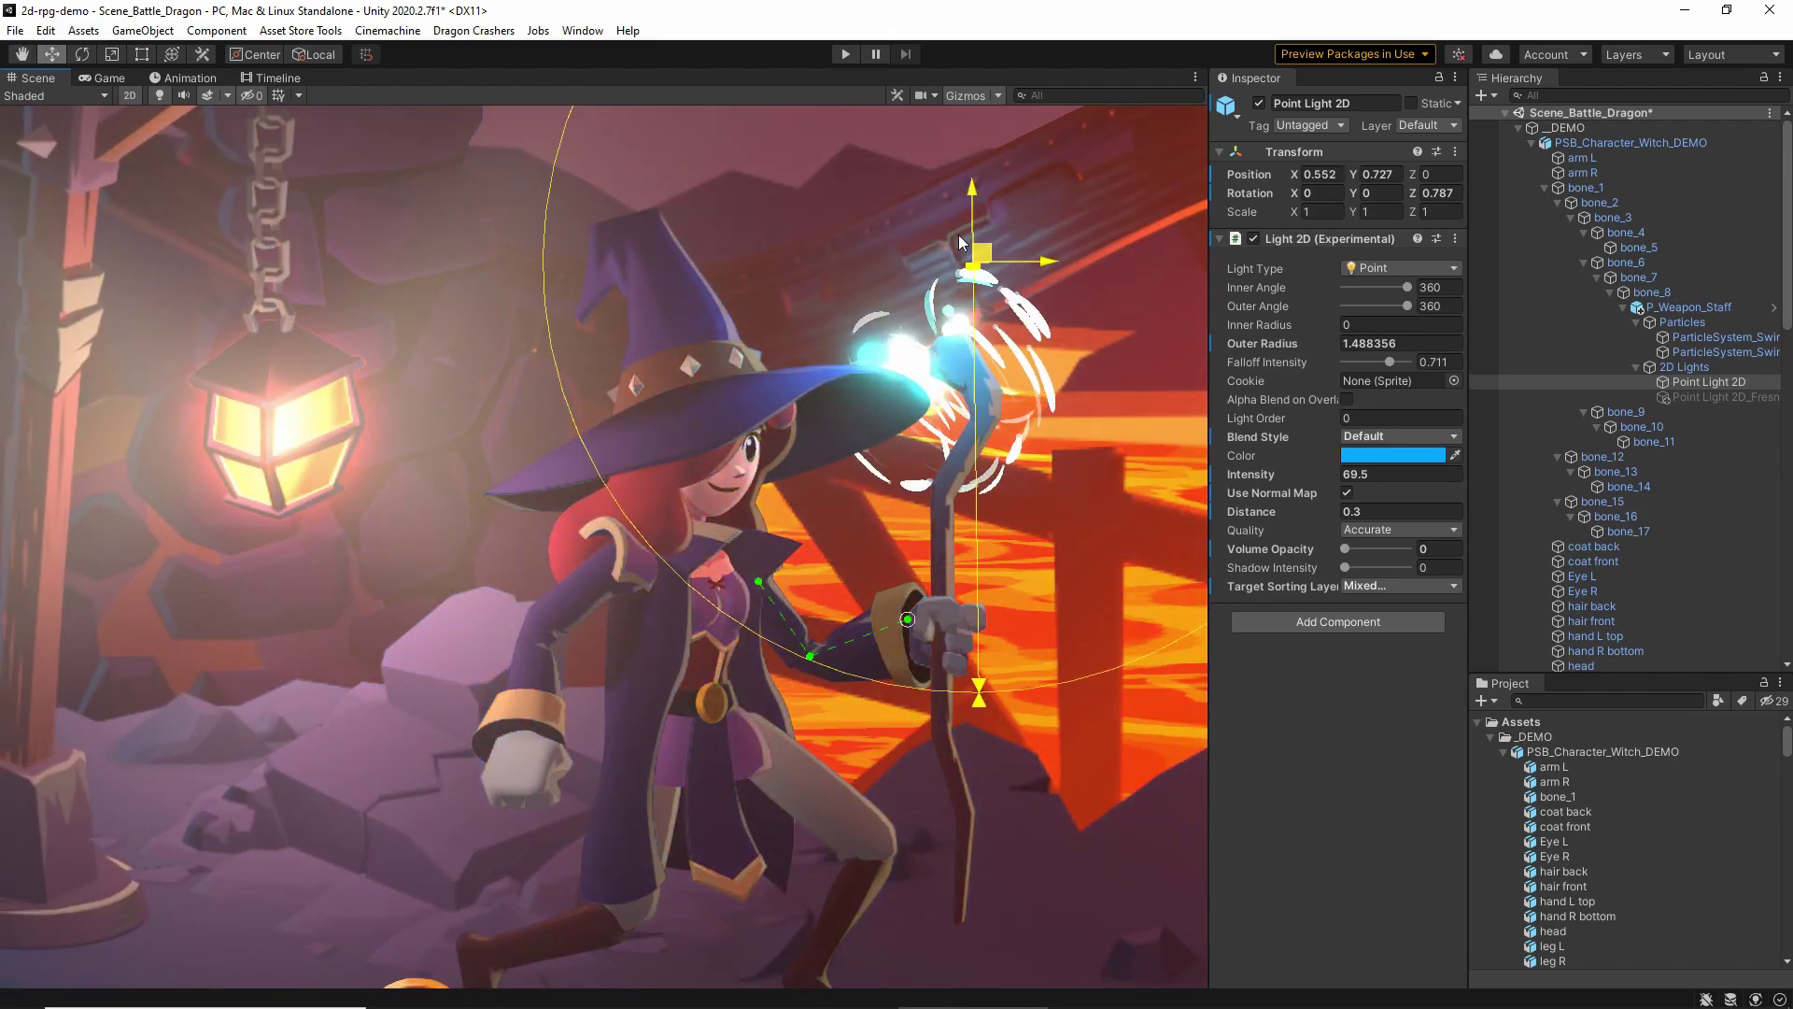
key(ctrl+z)
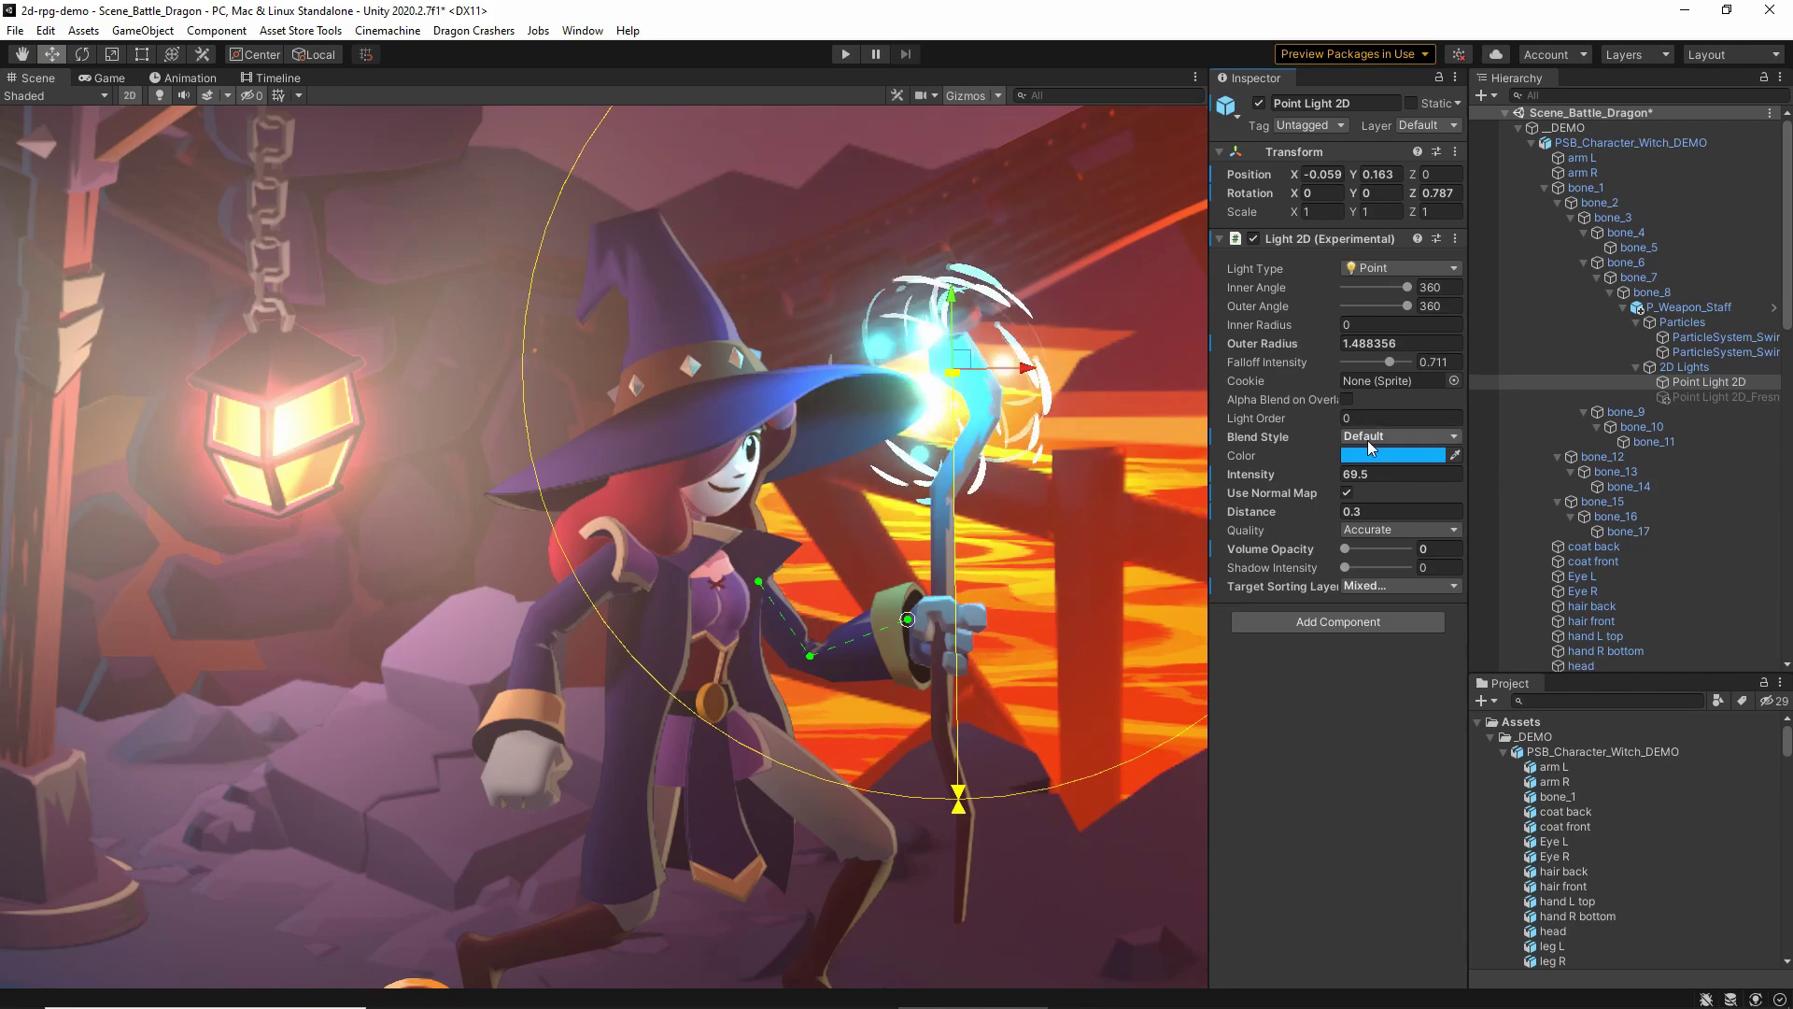
Move the point light to the left of the witch's hat, at about X -4.507, Y -0.027, and set its Distance to 0.1
drag(960, 362, 453, 443)
scroll(589, 379, up, 12)
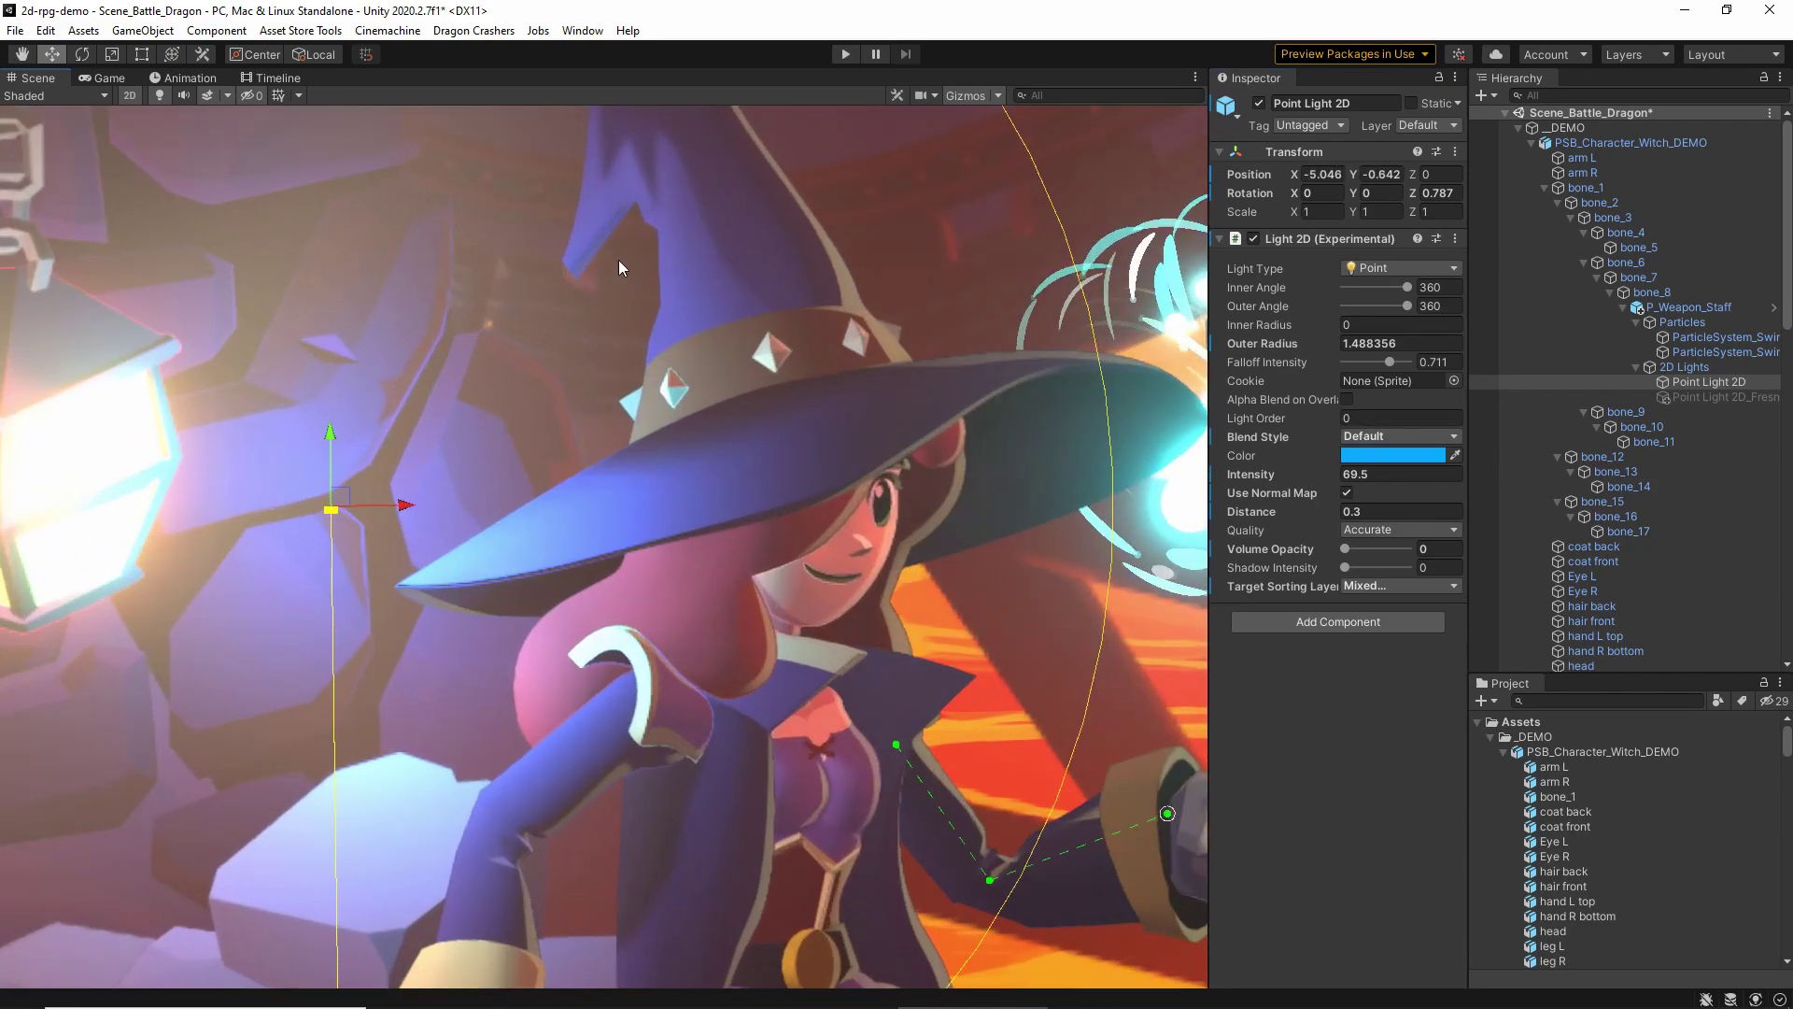
drag(337, 505, 437, 392)
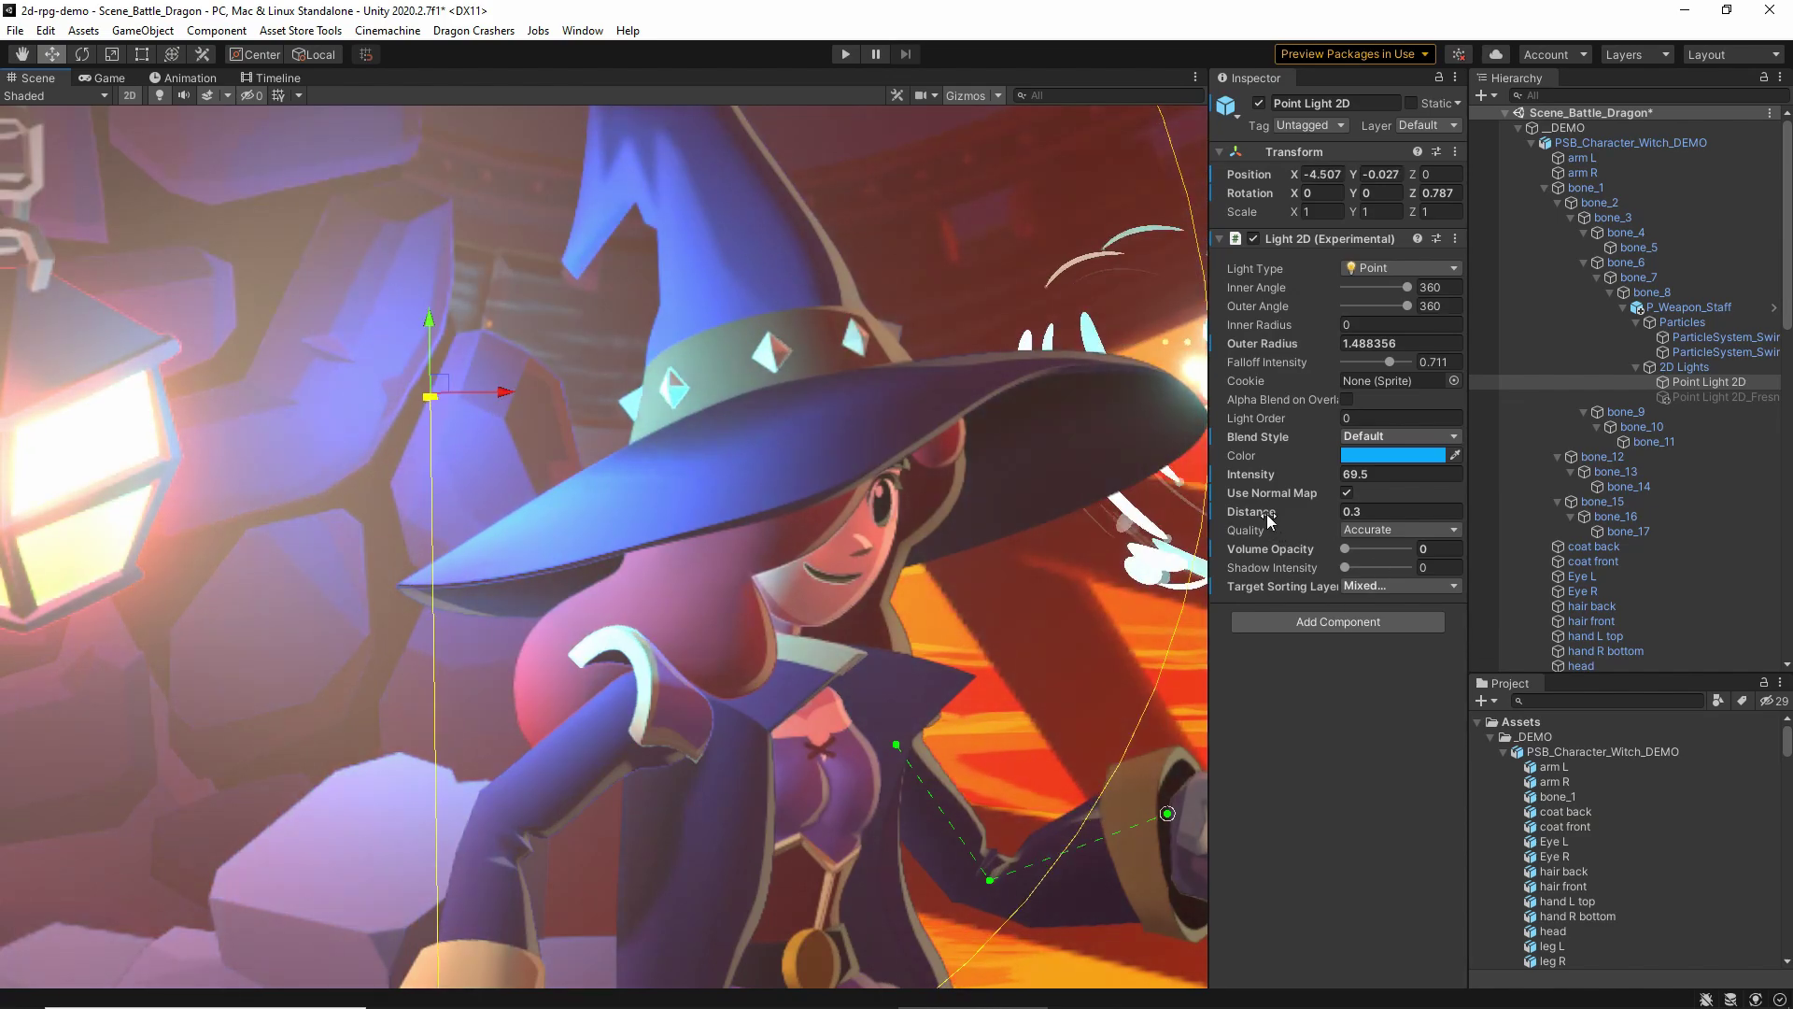
mouse_move(1261, 513)
mouse_down()
mouse_move(1279, 519)
mouse_move(1263, 513)
mouse_up()
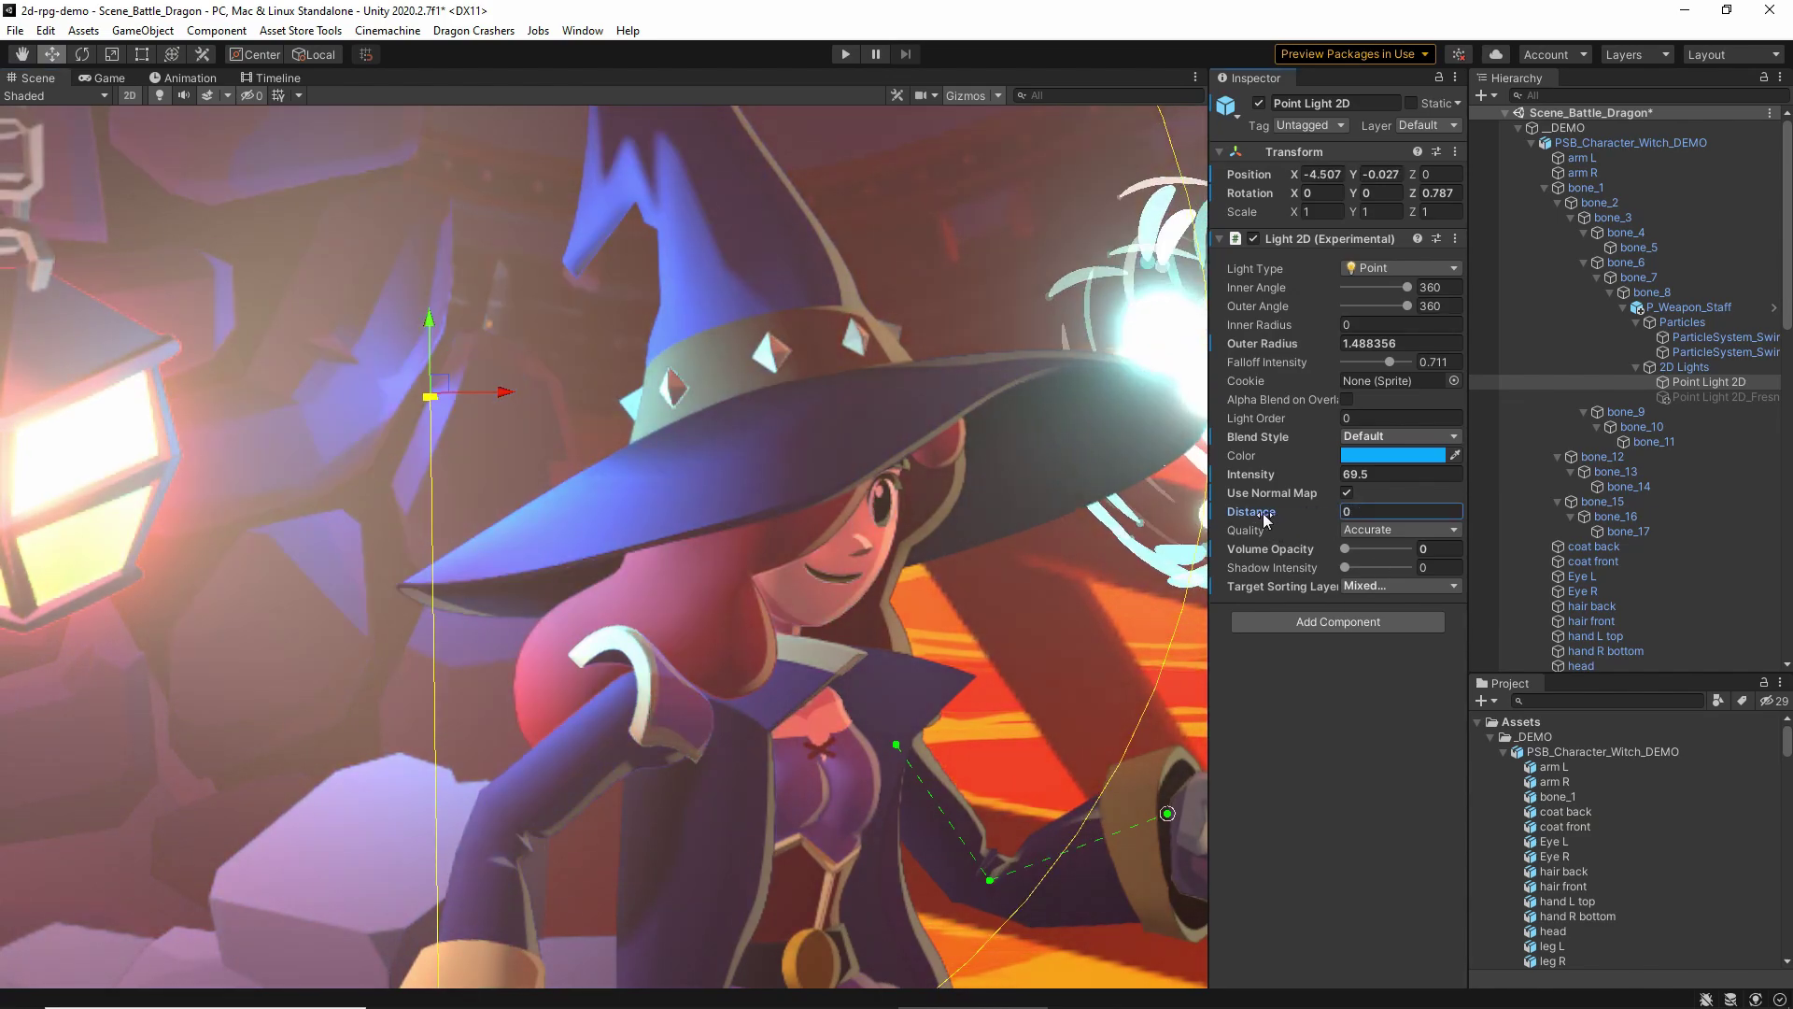
click(1383, 514)
text(0.1)
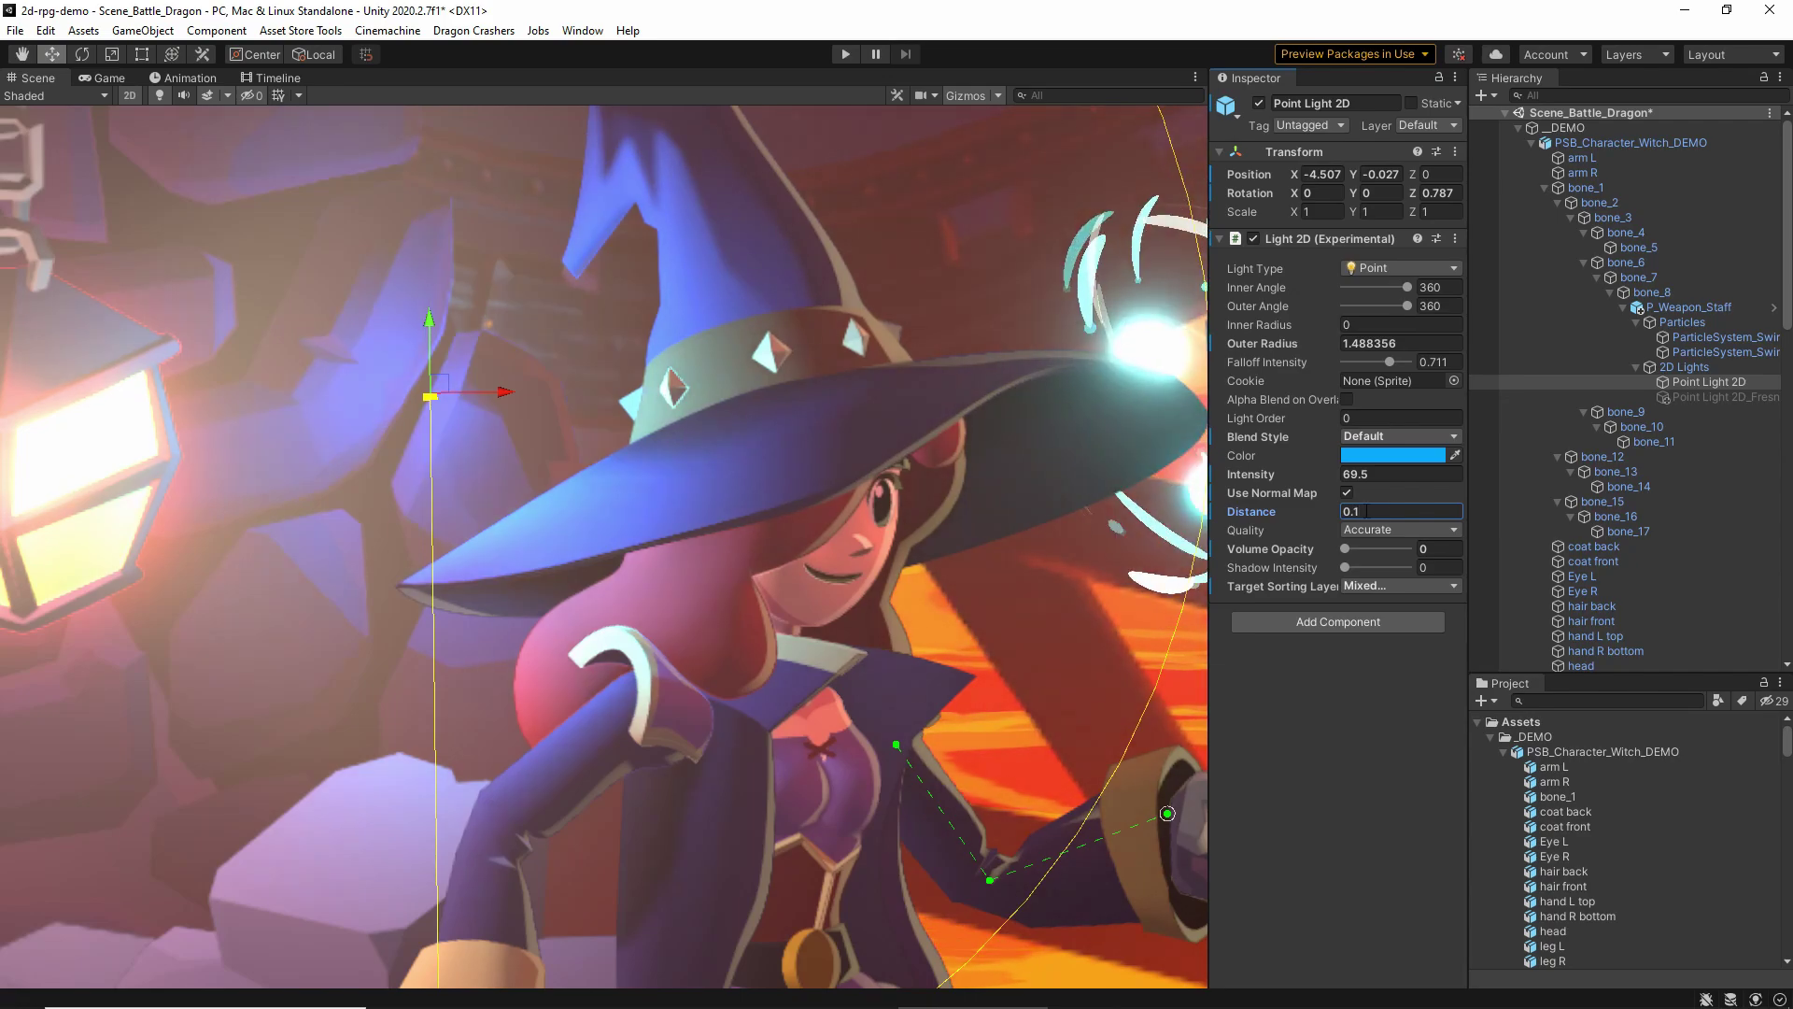
Return the point light to the staff's tip, at about X -0.027, Y 0.237, and set its Blend Style to Fresnel
drag(441, 384, 1009, 438)
middle_drag(1009, 438, 614, 489)
drag(616, 495, 882, 392)
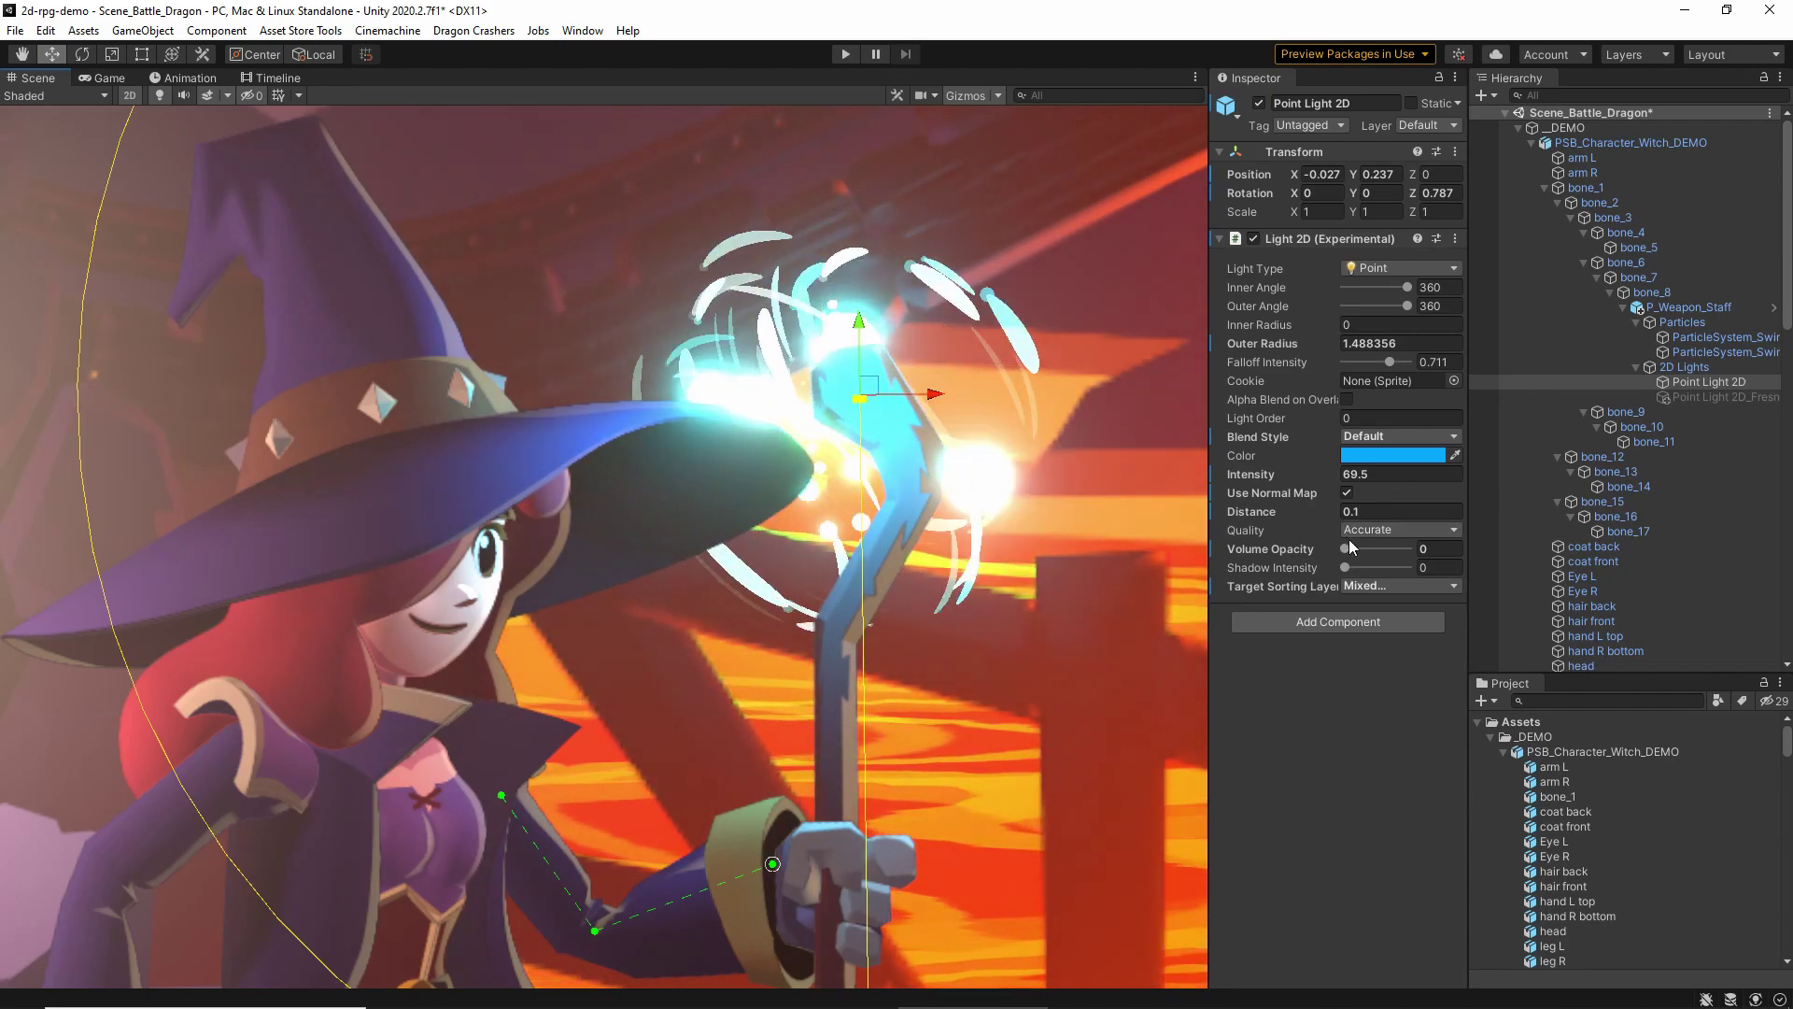
click(1371, 436)
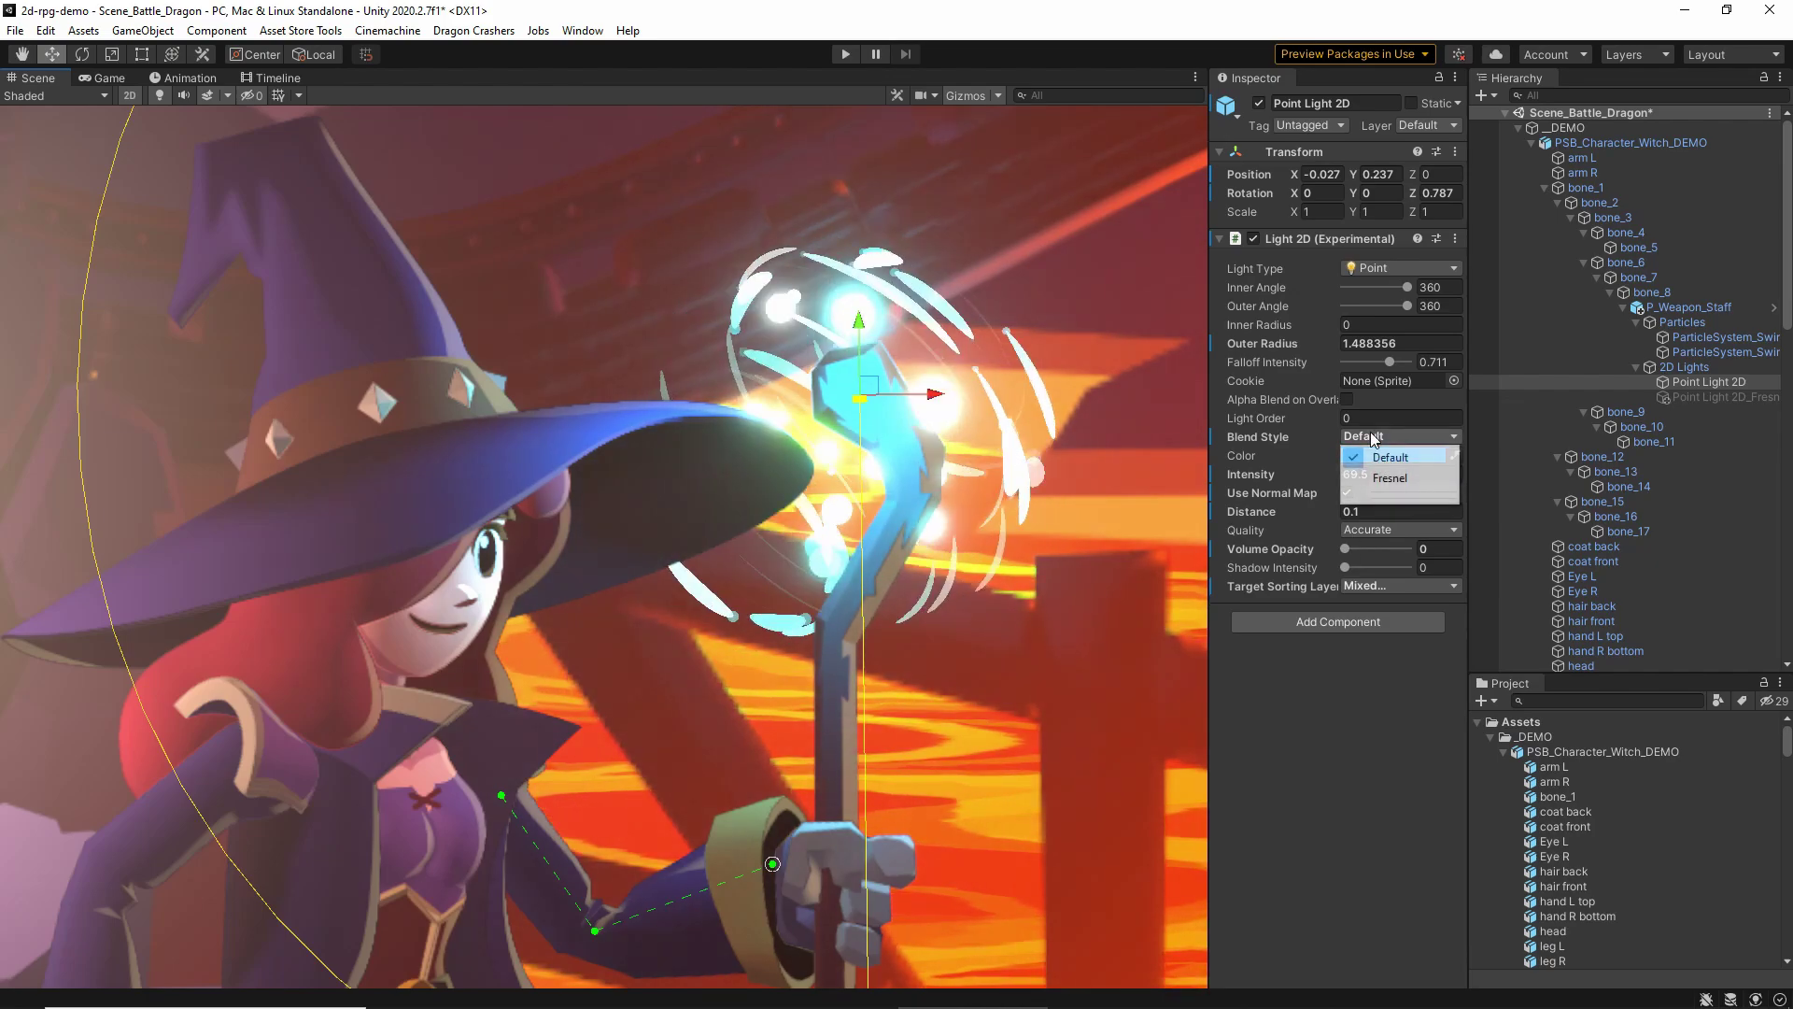
click(1407, 479)
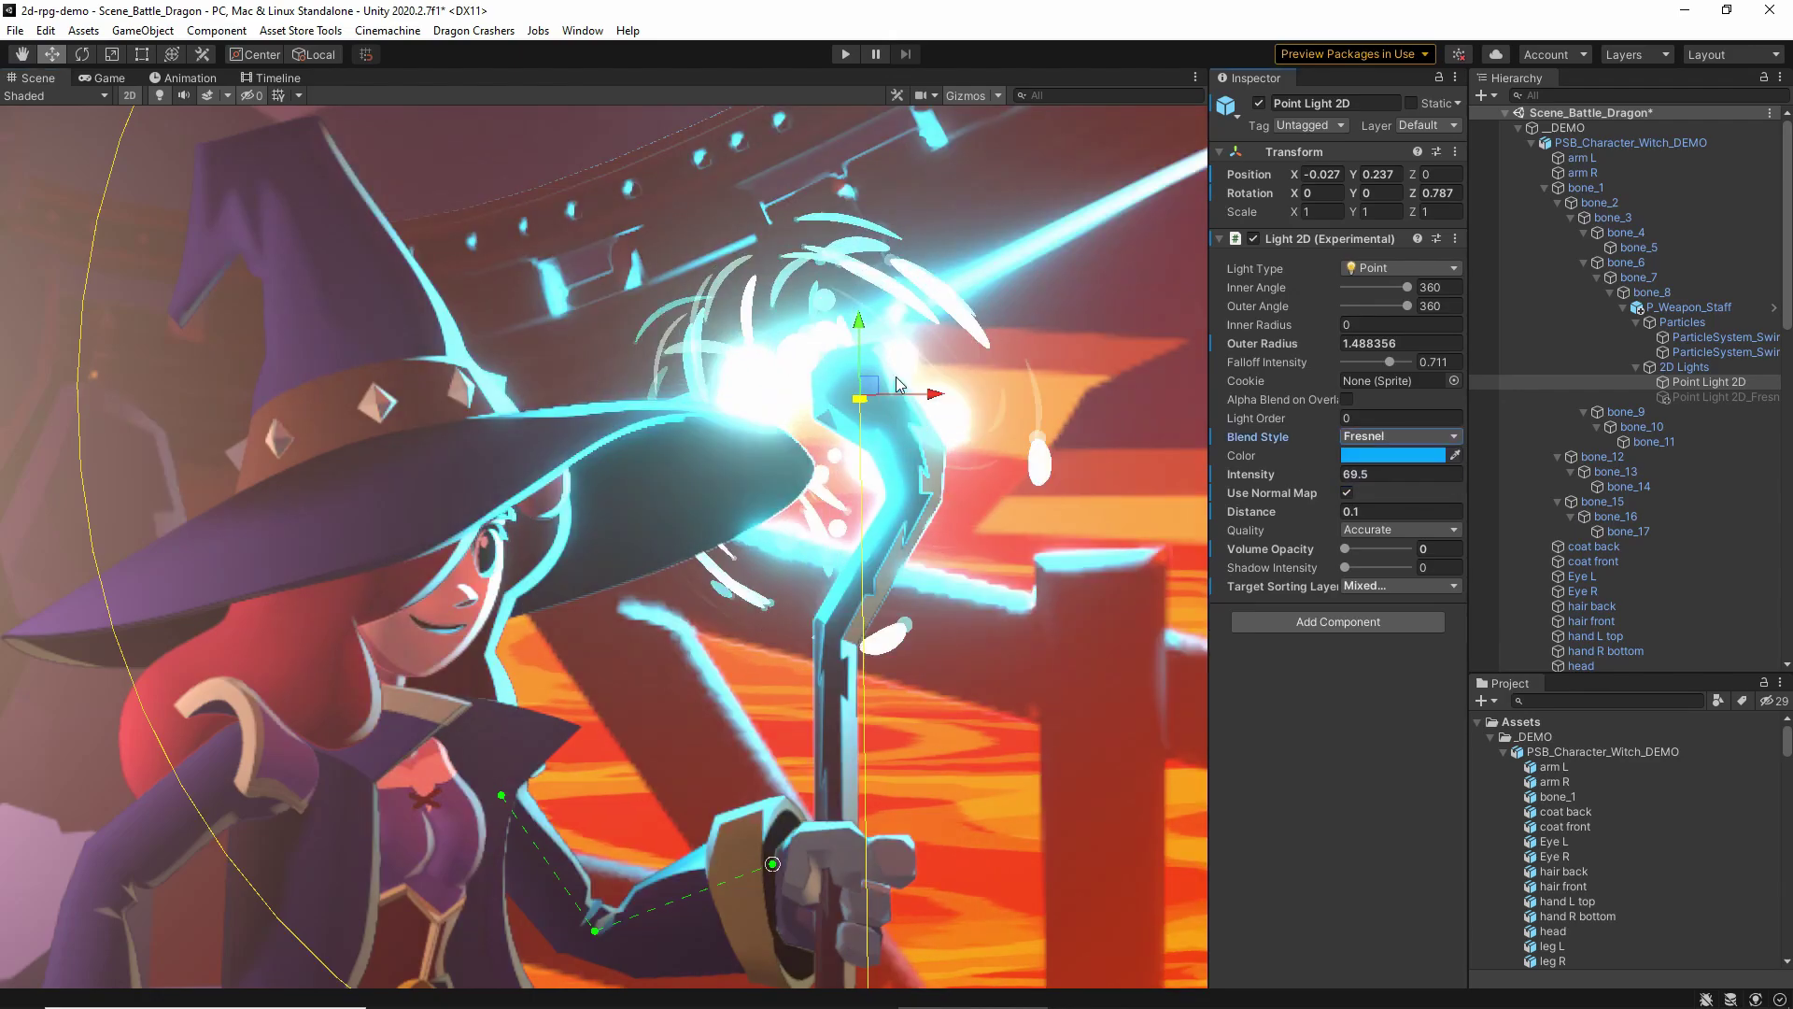
Move the Fresnel light to the left end of the witch's hat brim, at about X -4.44, Y -0.145
drag(841, 397, 58, 423)
middle_drag(235, 341, 753, 296)
mouse_move(591, 387)
mouse_down()
mouse_move(401, 601)
mouse_move(884, 858)
mouse_move(1113, 579)
mouse_move(567, 447)
mouse_move(569, 401)
mouse_up()
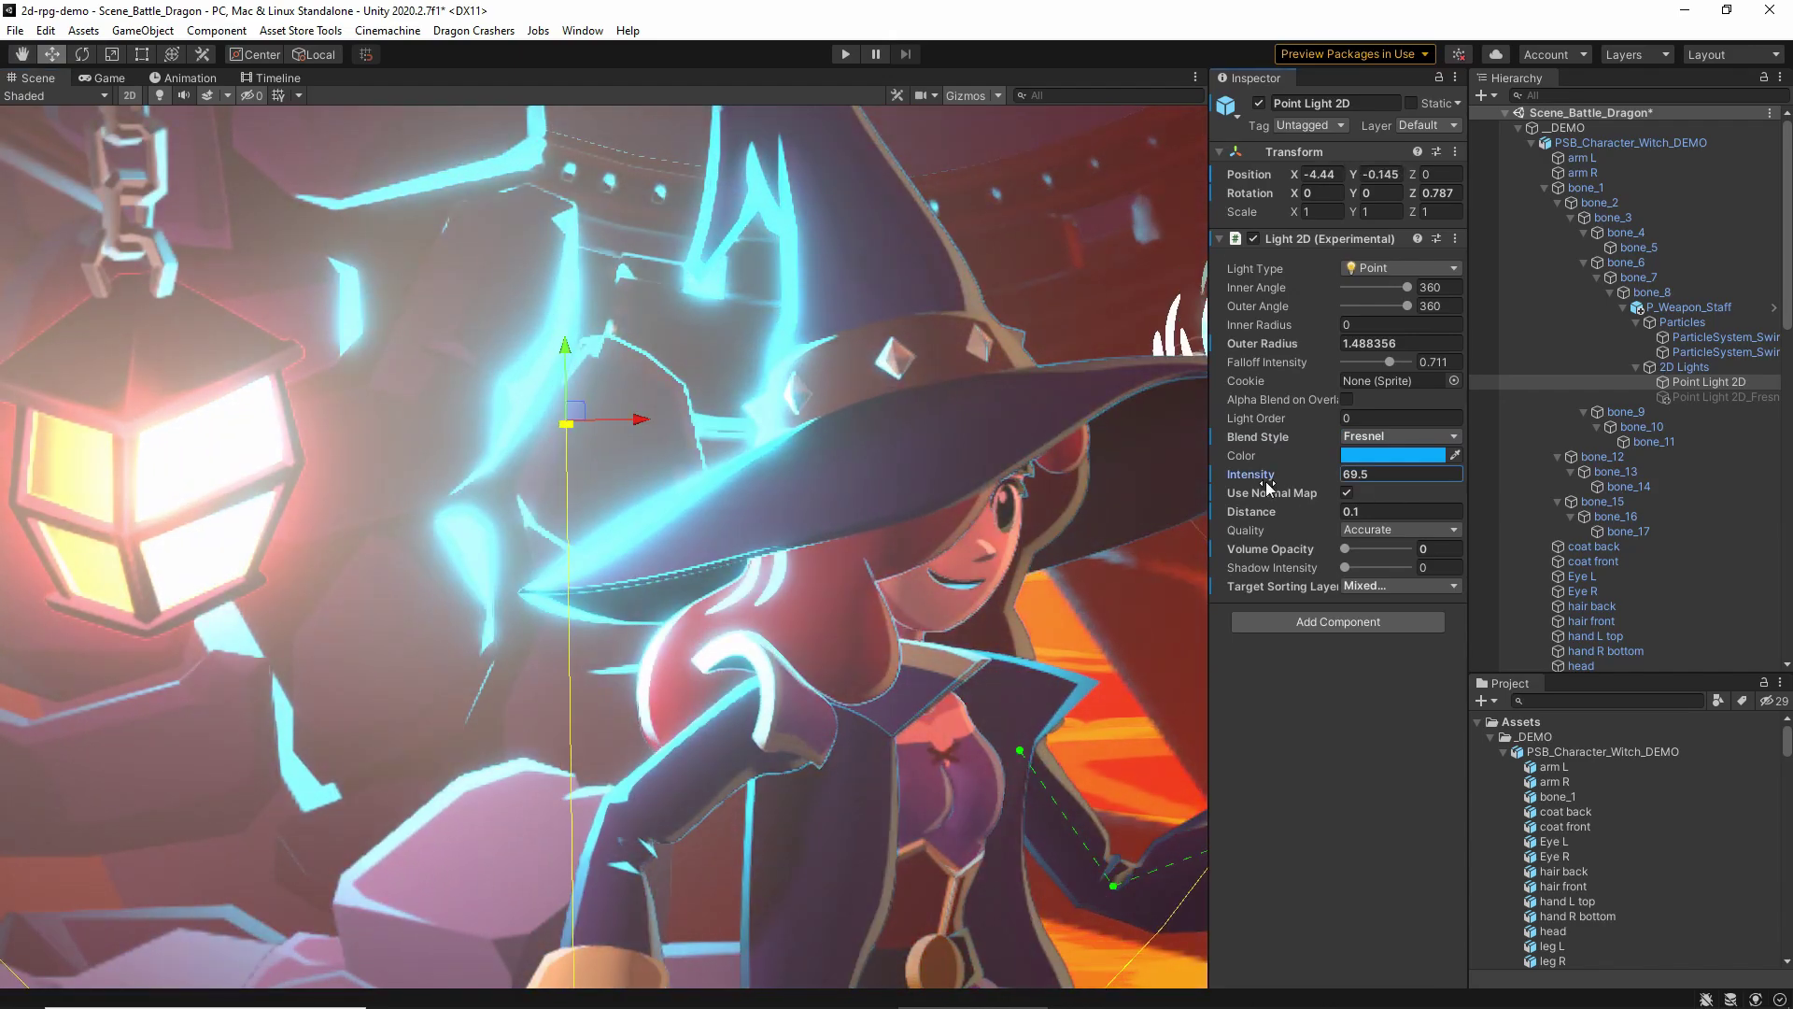
Try an Intensity of 8.18 on the Fresnel light and move it above the hat brim, to about X -1.729, Y 0.582
drag(843, 489, 1124, 570)
drag(574, 412, 651, 238)
middle_drag(873, 230, 739, 572)
drag(523, 576, 932, 598)
middle_drag(985, 563, 810, 270)
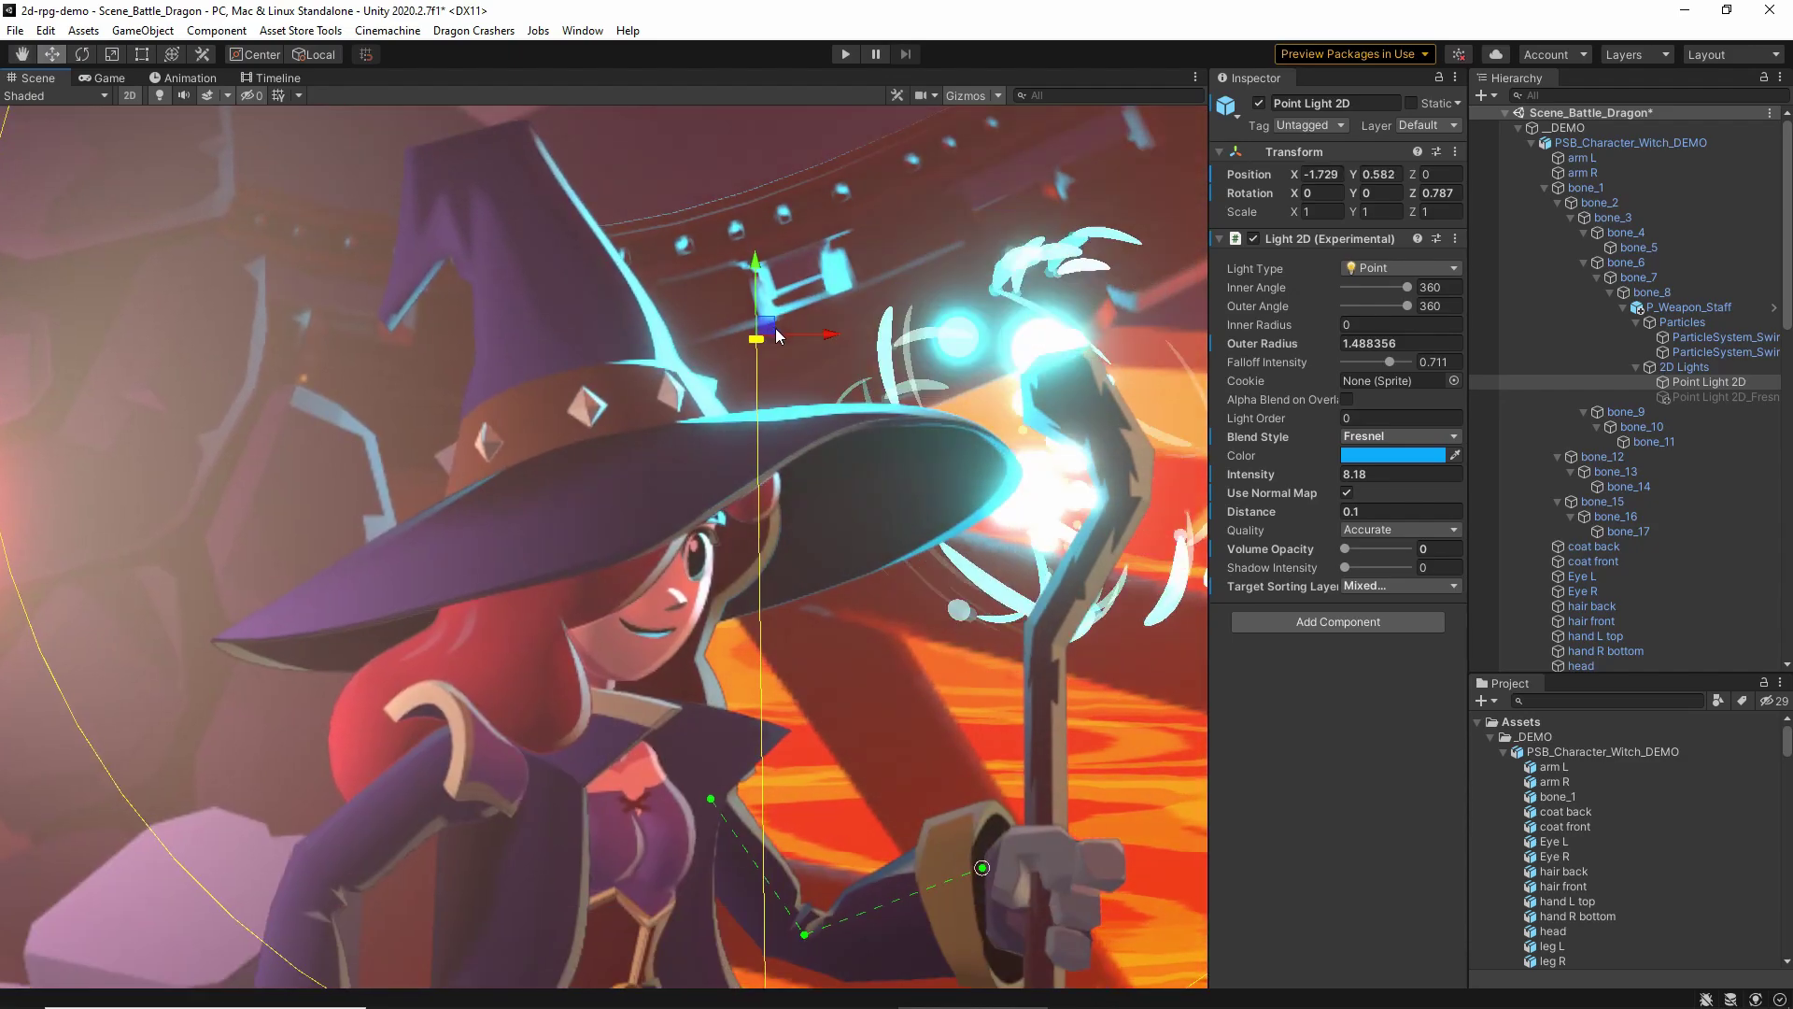
Try the Fresnel light beside the witch's chest, at about X -1.704, Y -1.559, and near her legs, at about X -0.982, Y -3.456
drag(769, 327, 773, 720)
middle_drag(811, 693, 787, 330)
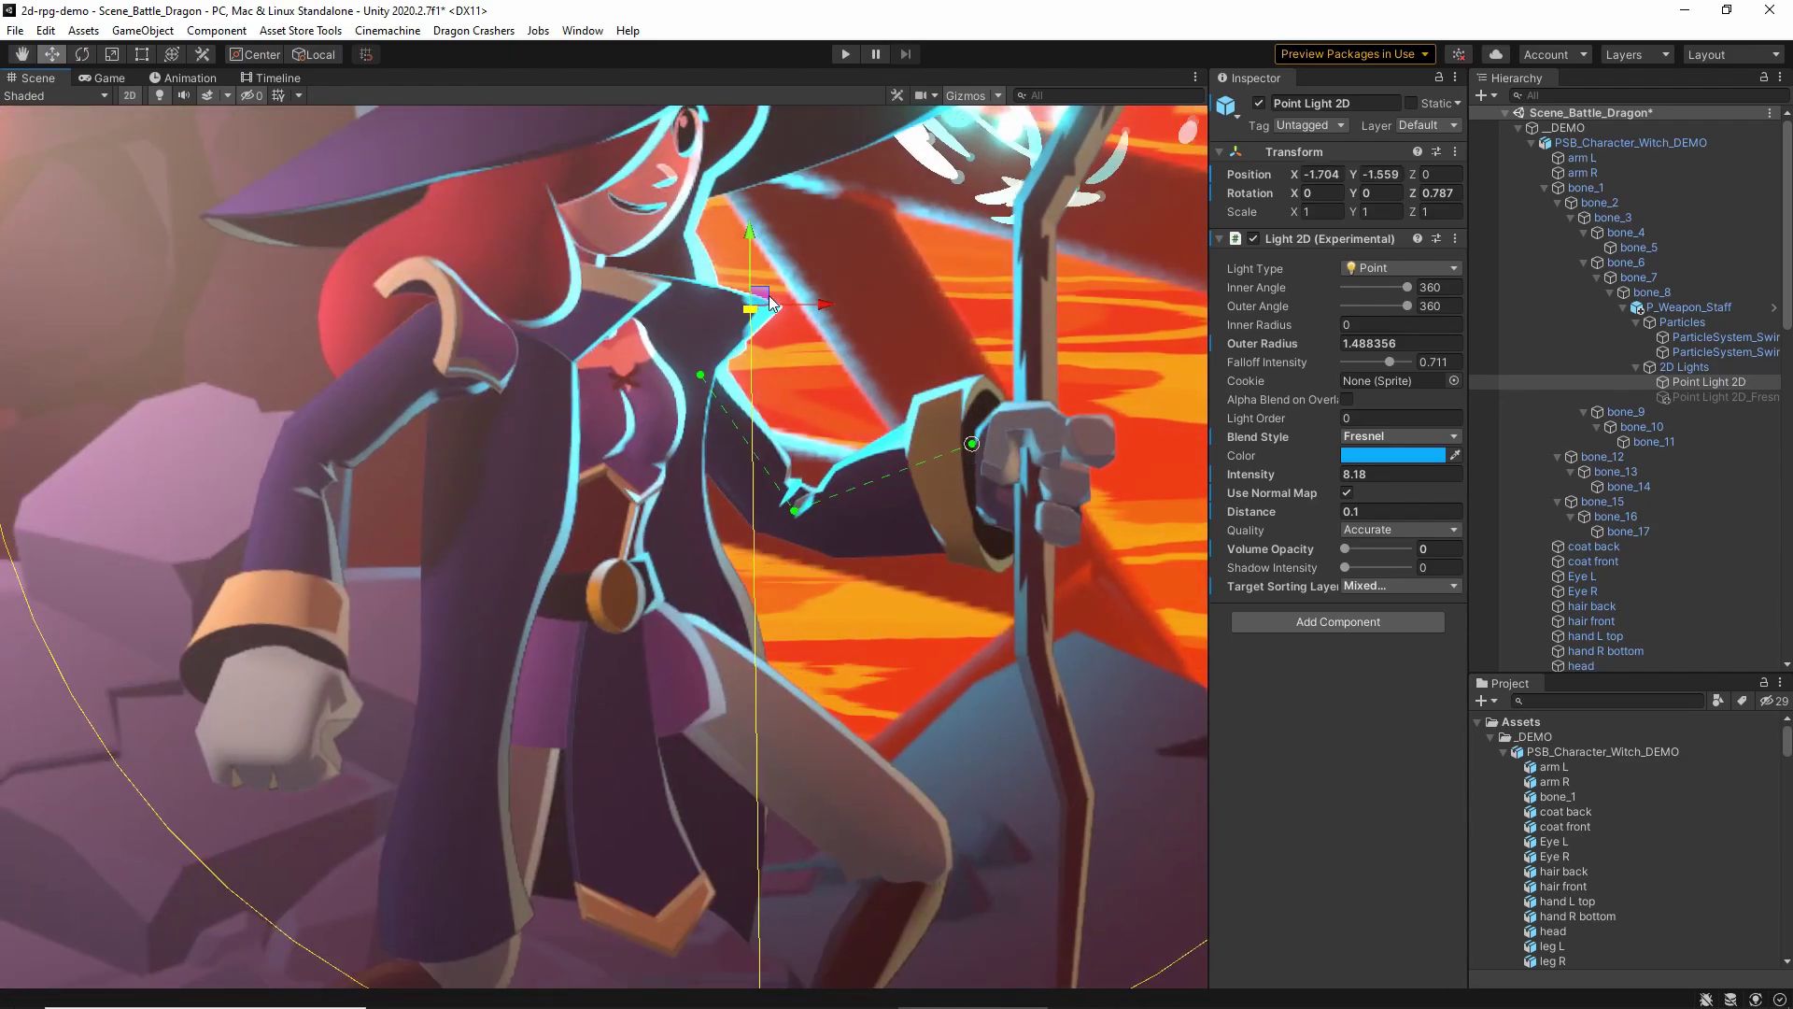
drag(770, 295, 893, 678)
middle_drag(970, 605, 518, 444)
scroll(549, 441, down, 3)
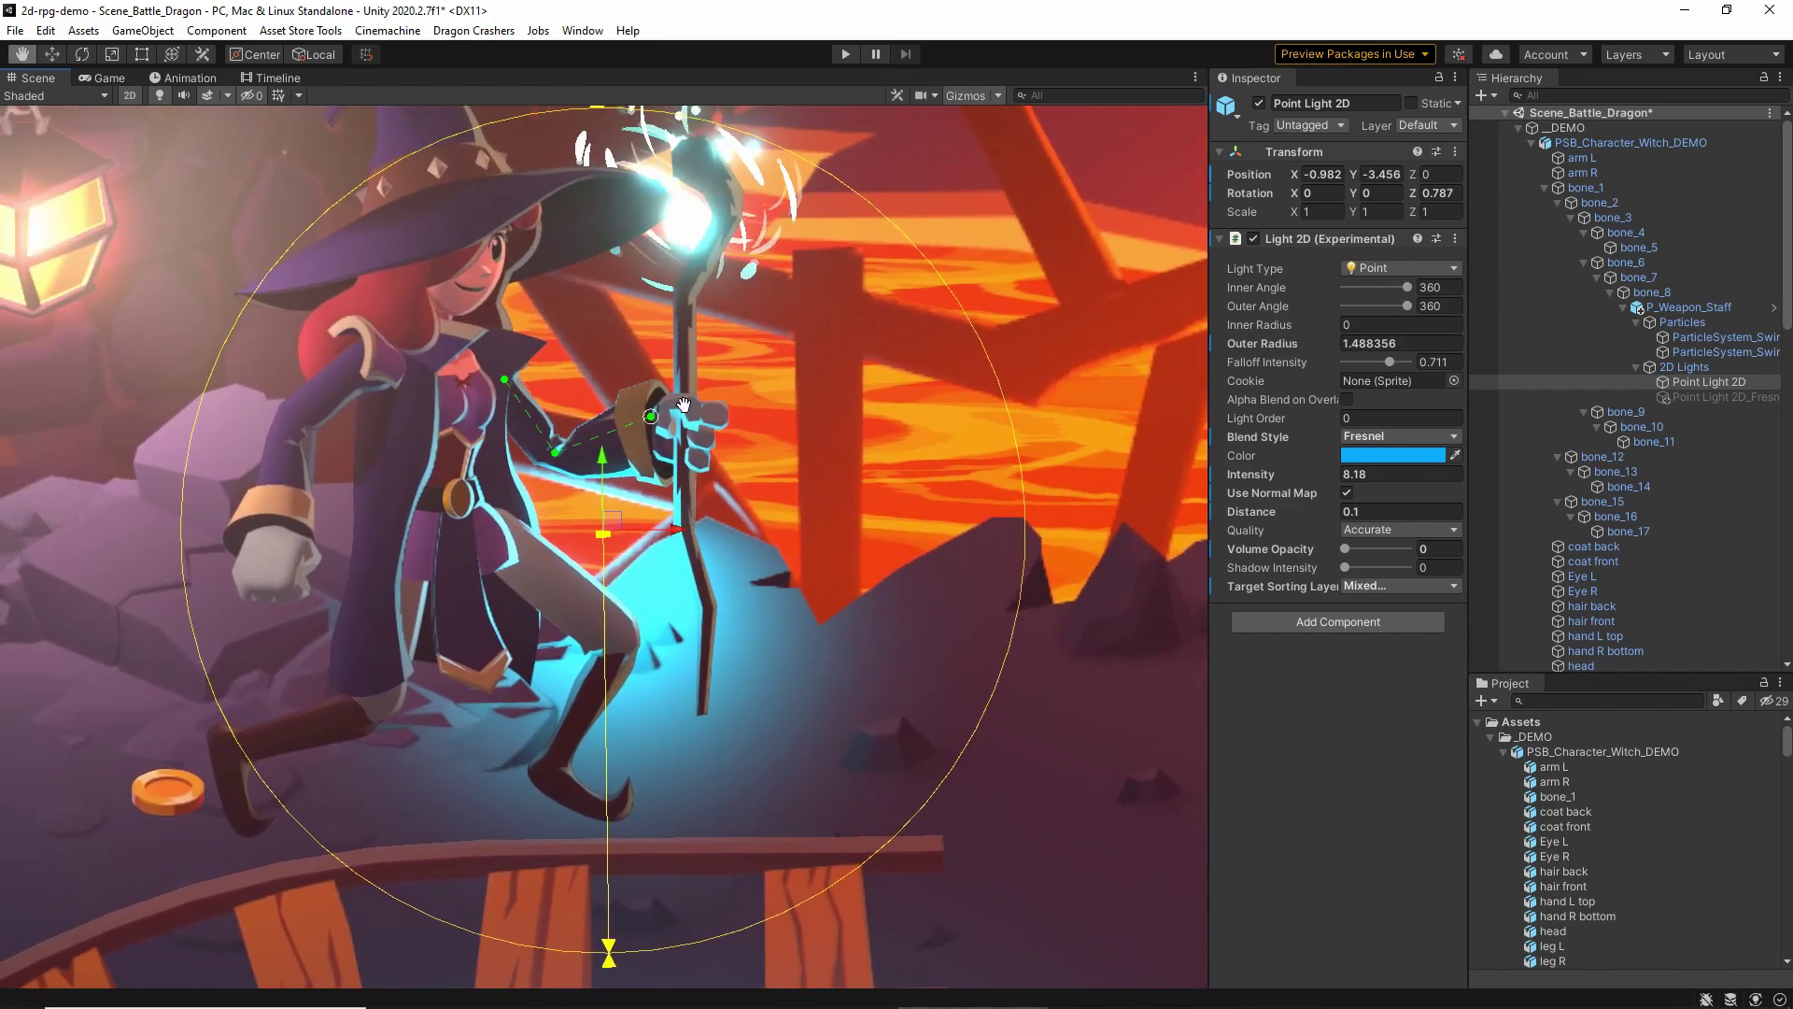
Try the red color FF1300 on the Fresnel light and move it beside her chest, to about X -1.481, Y -1.883
click(1382, 456)
click(1576, 591)
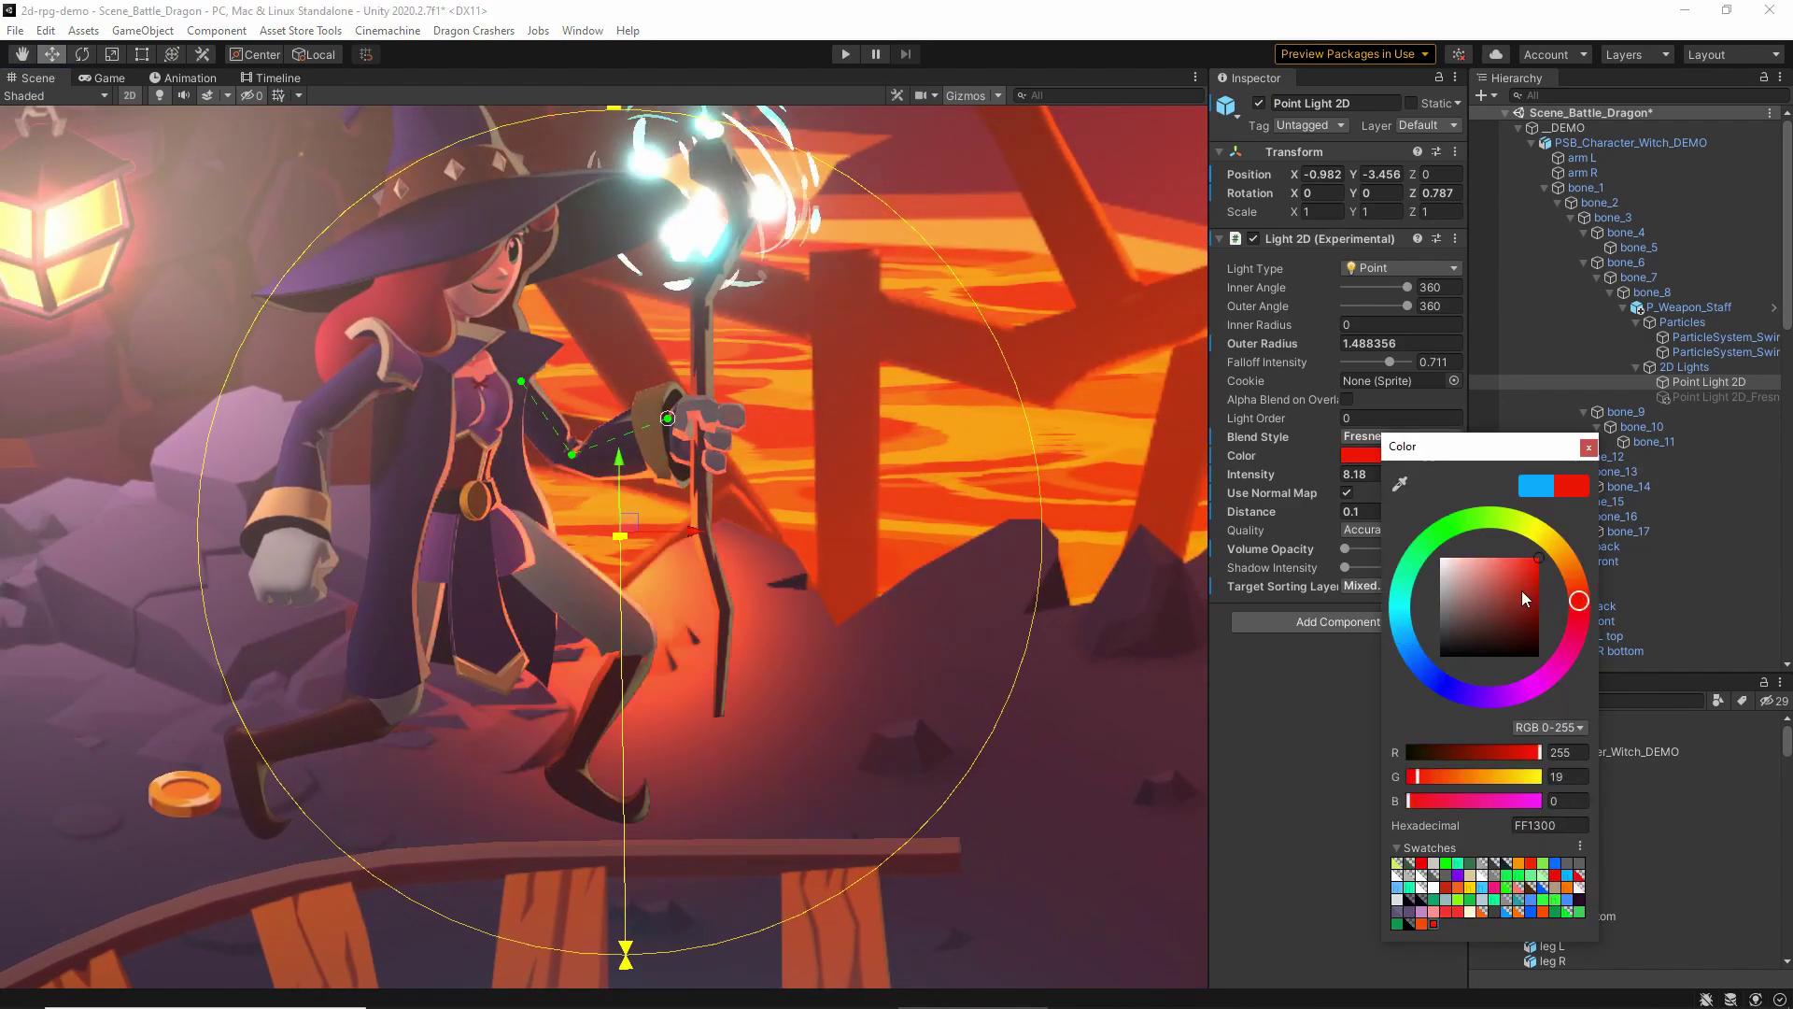
click(1012, 551)
drag(639, 521, 575, 374)
scroll(575, 374, up, 6)
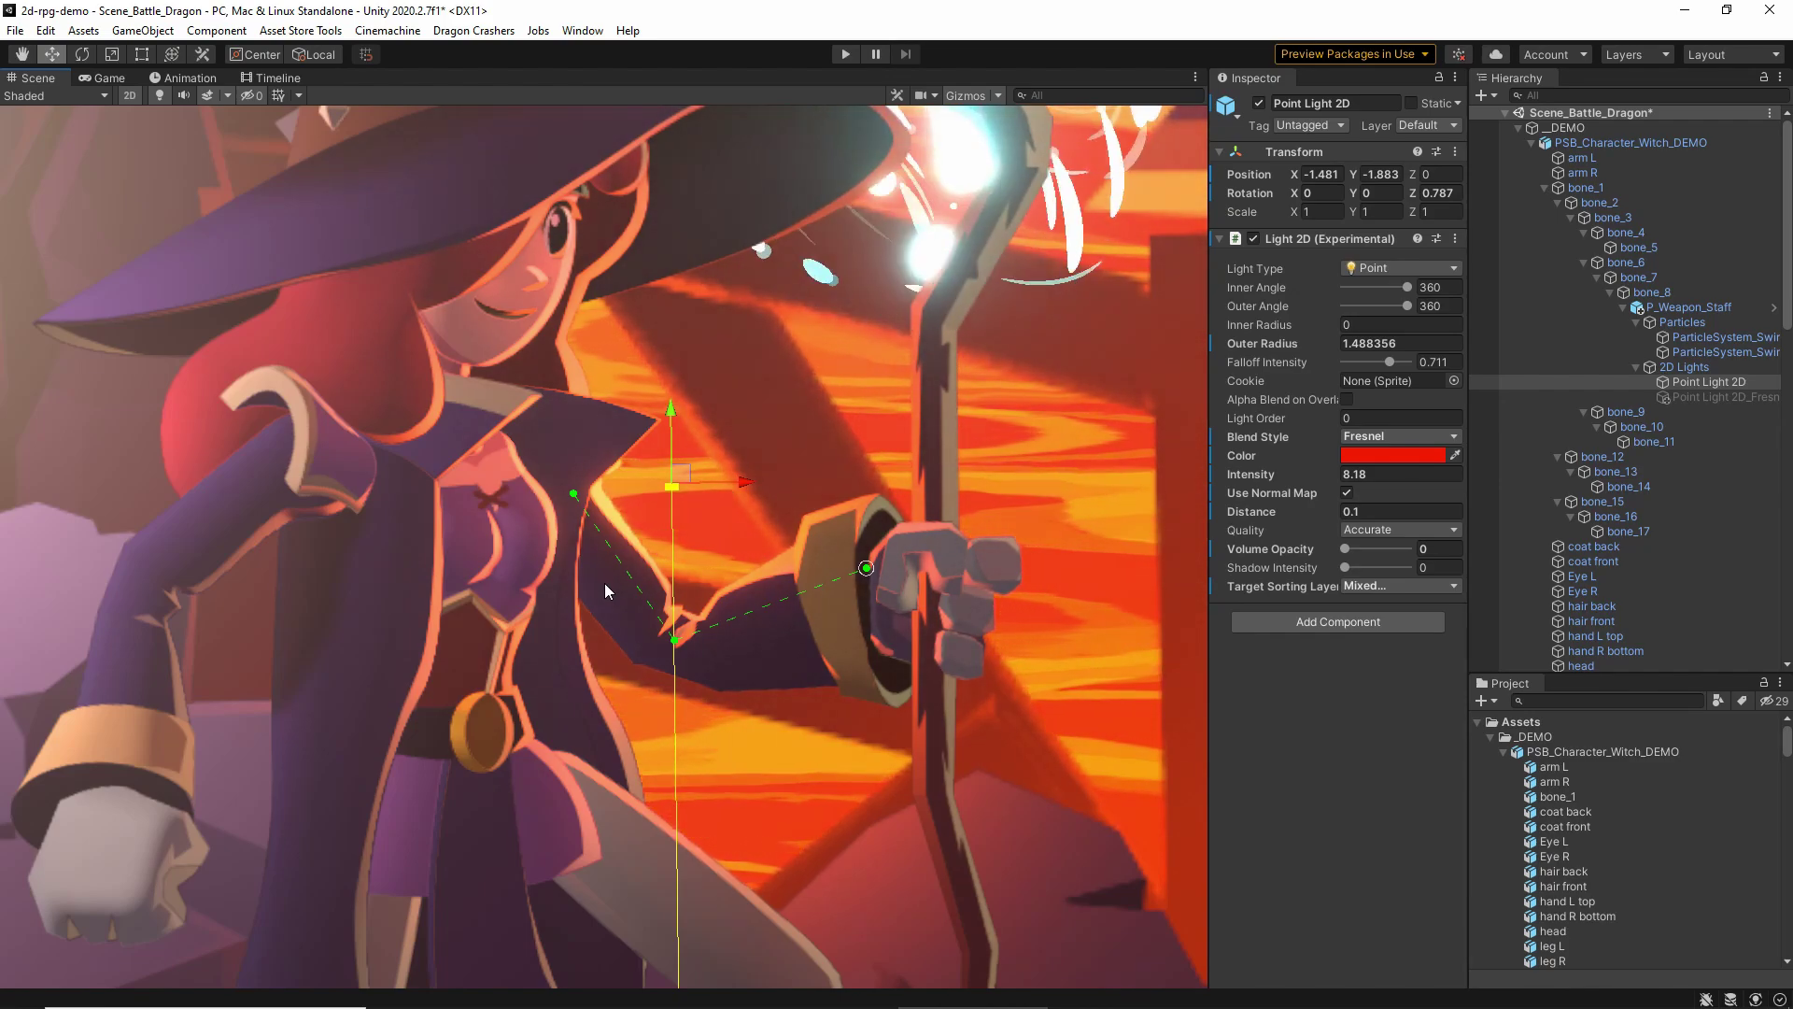
middle_drag(639, 340, 683, 439)
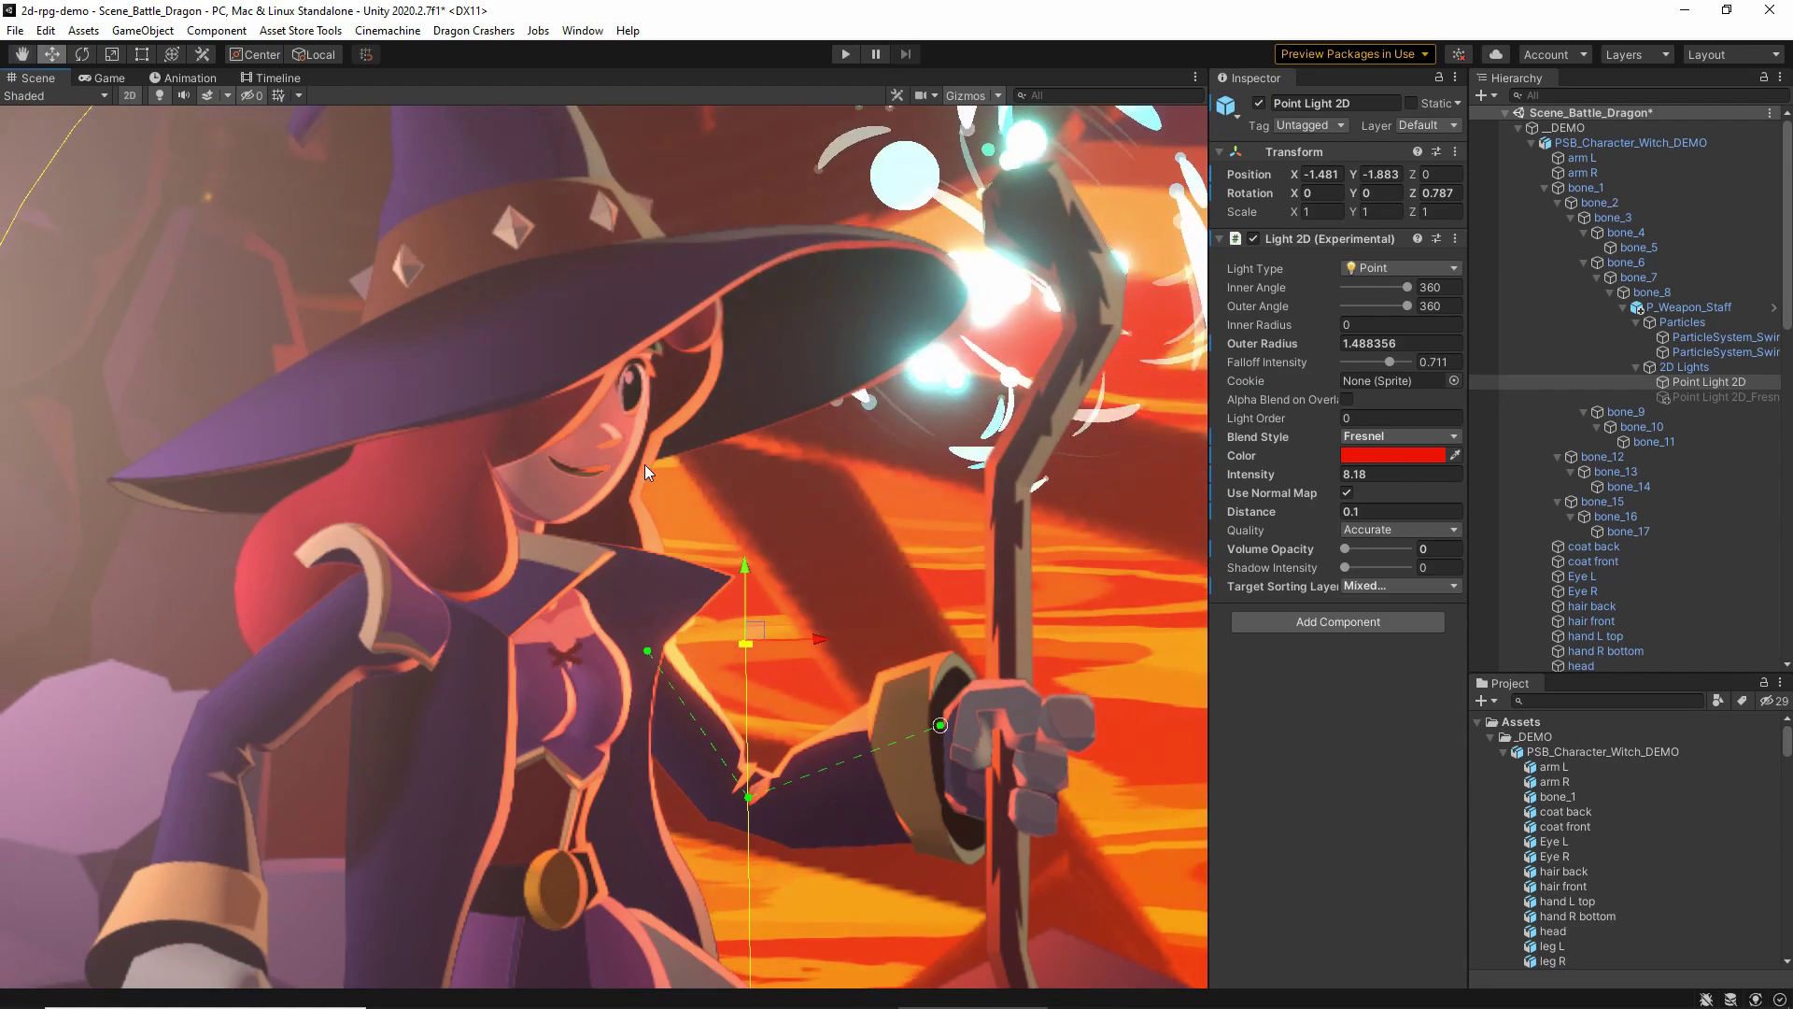
scroll(645, 464, up, 4)
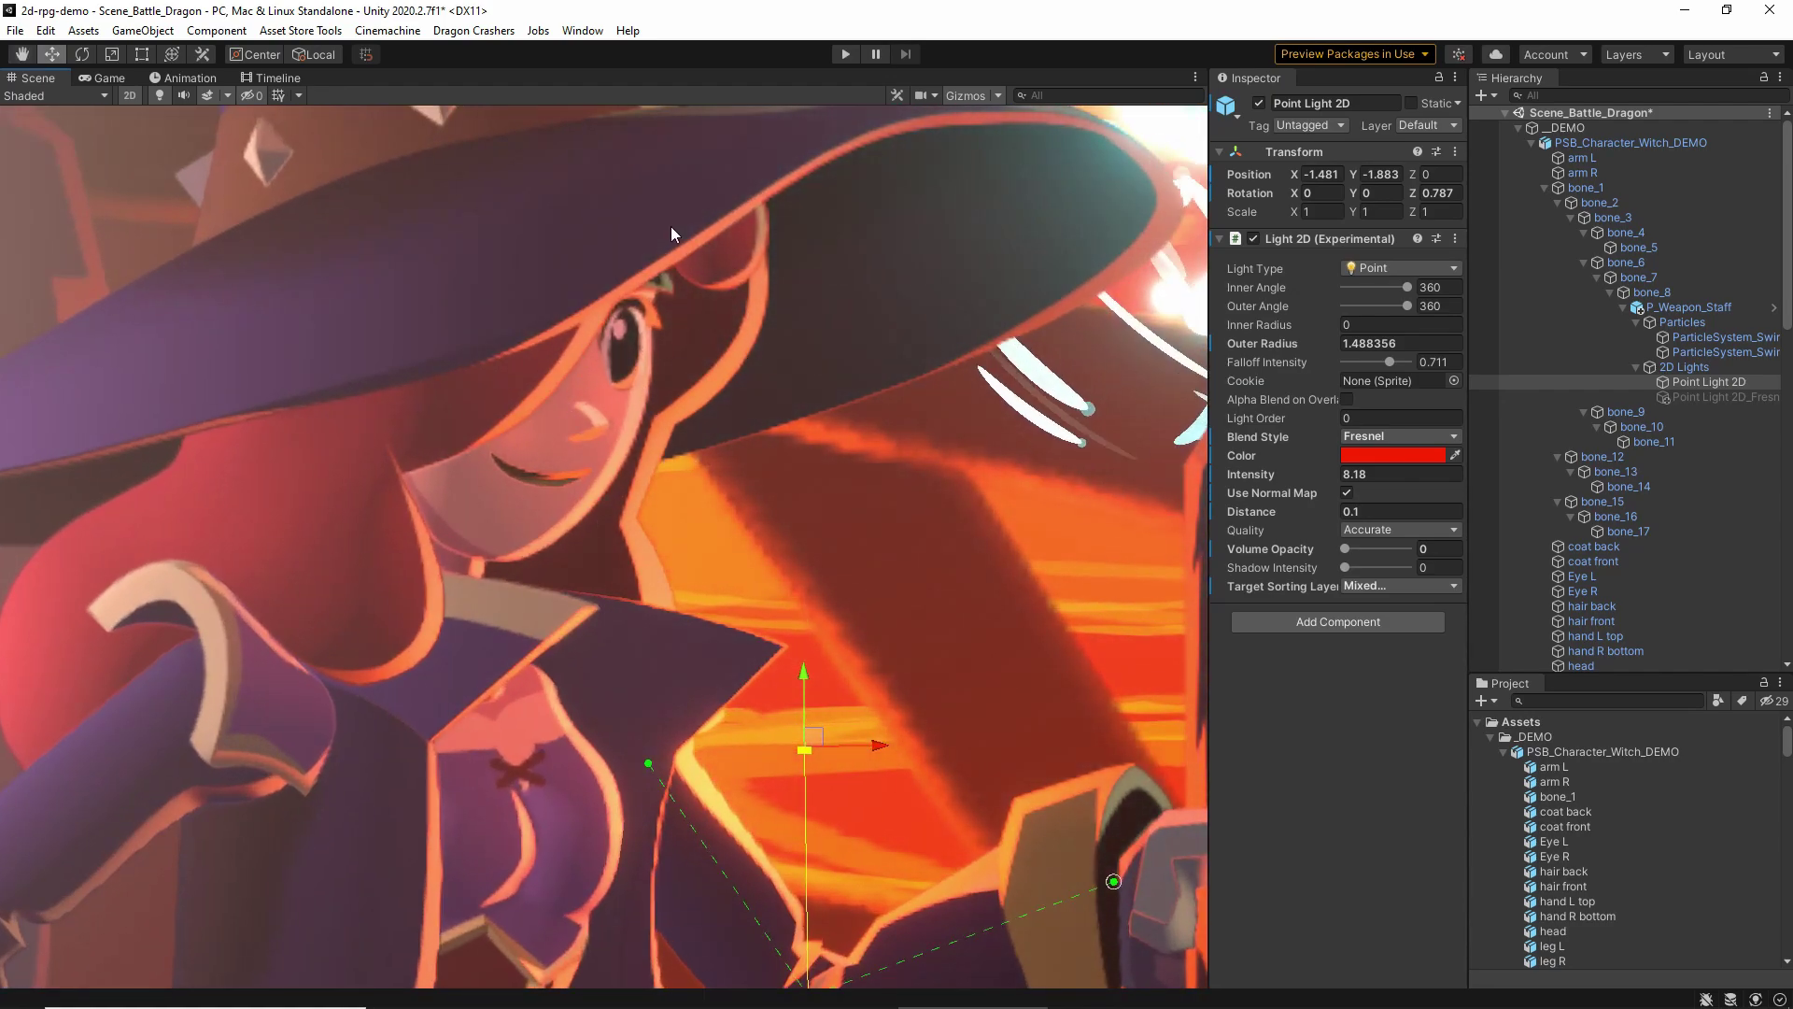
Undo the recent color, position and Intensity changes to bring the Fresnel light back to the staff's tip
key(ctrl+z)
scroll(850, 497, down, 5)
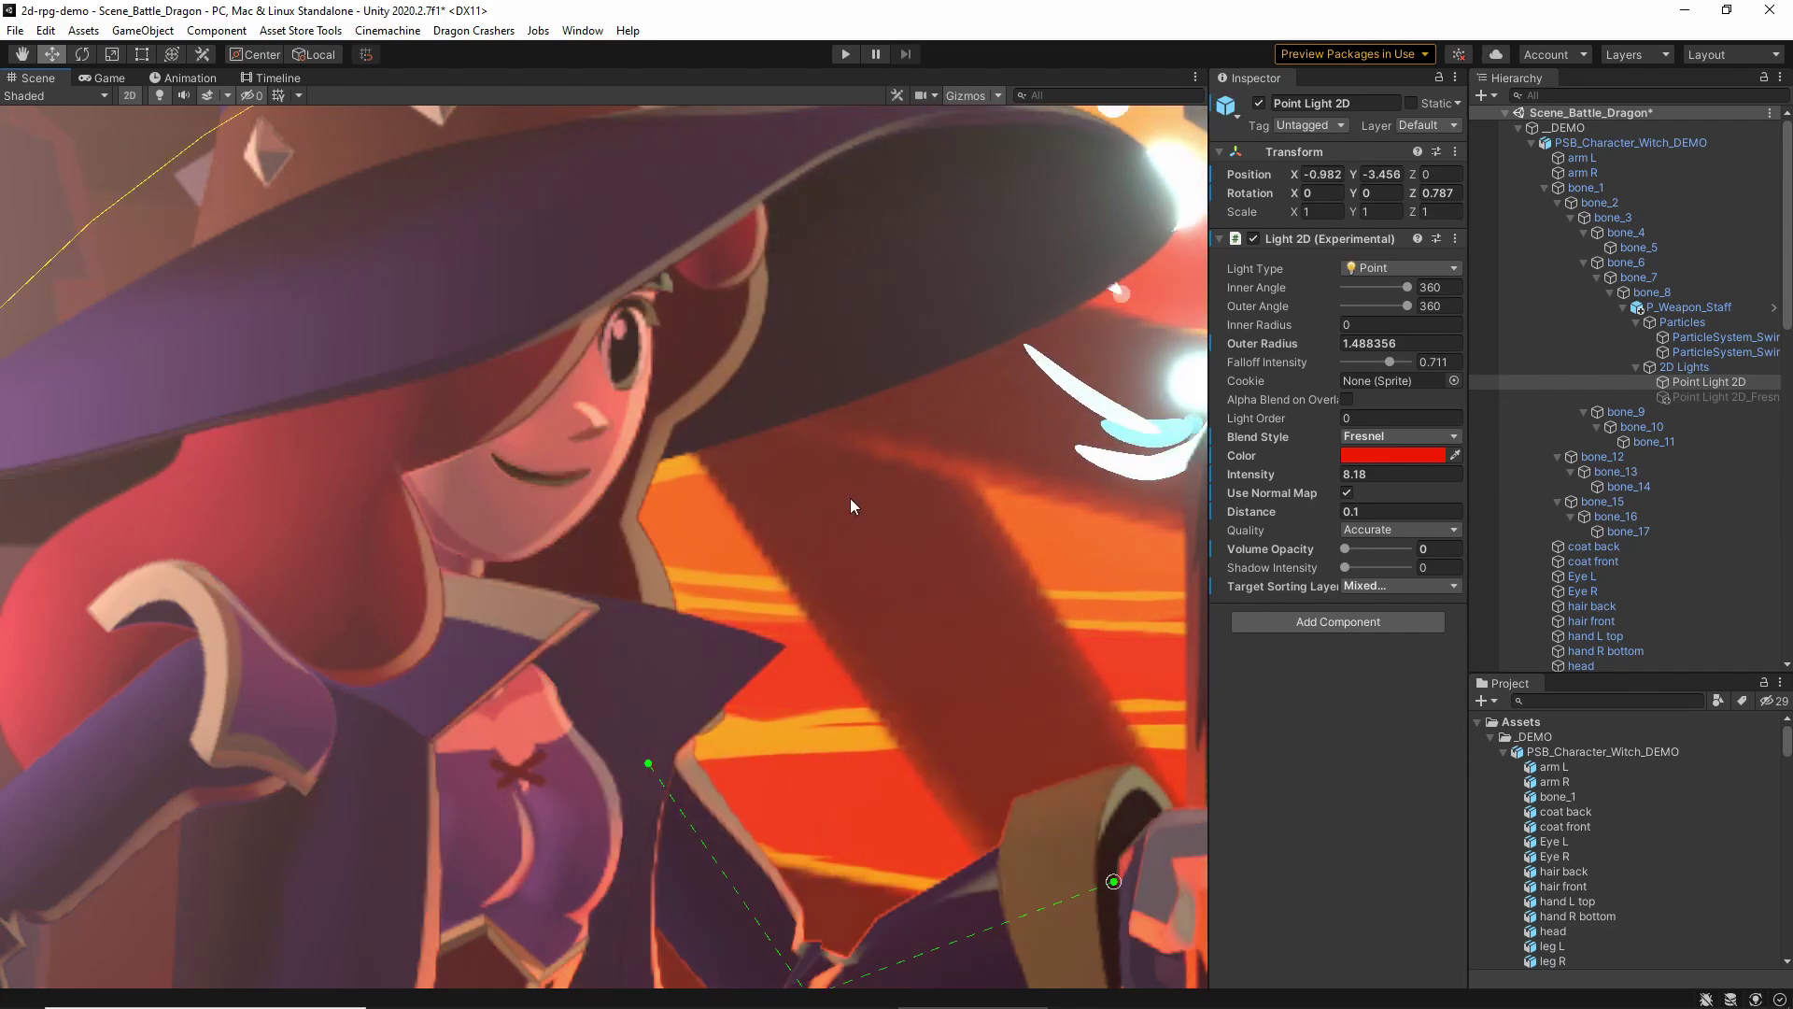
key(ctrl+z)
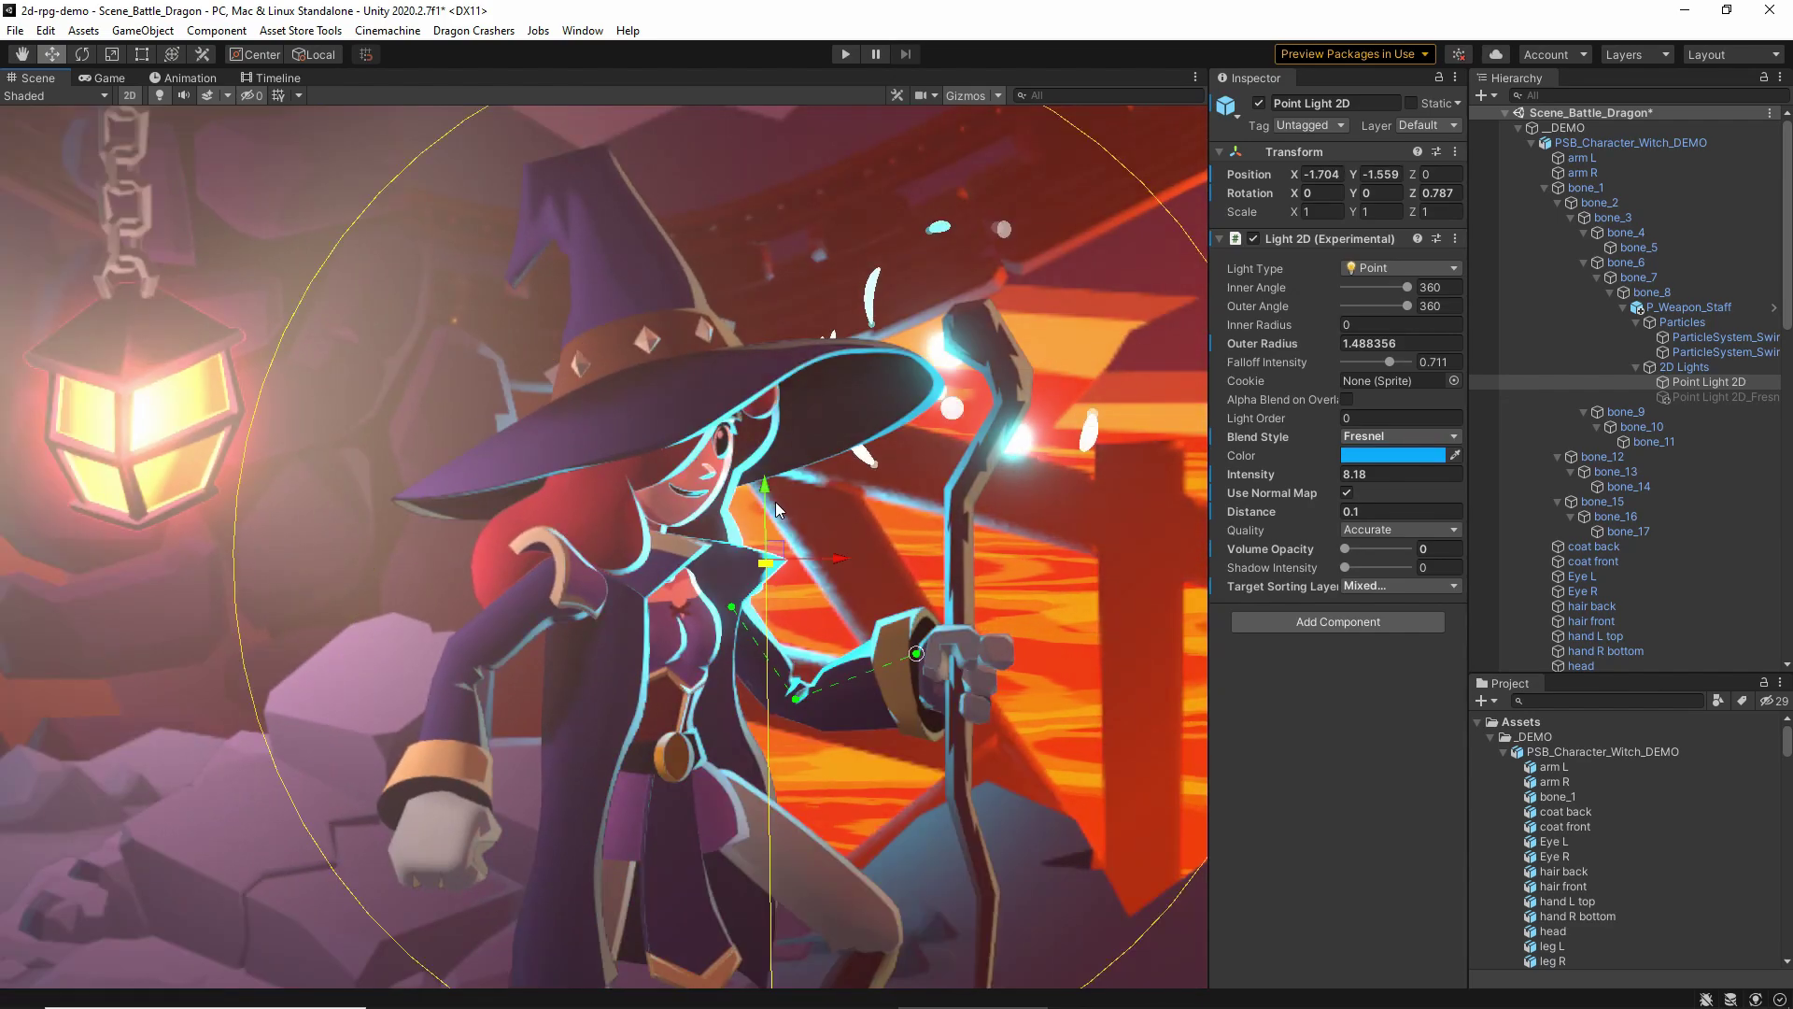
key(ctrl+z)
key(ctrl+z)
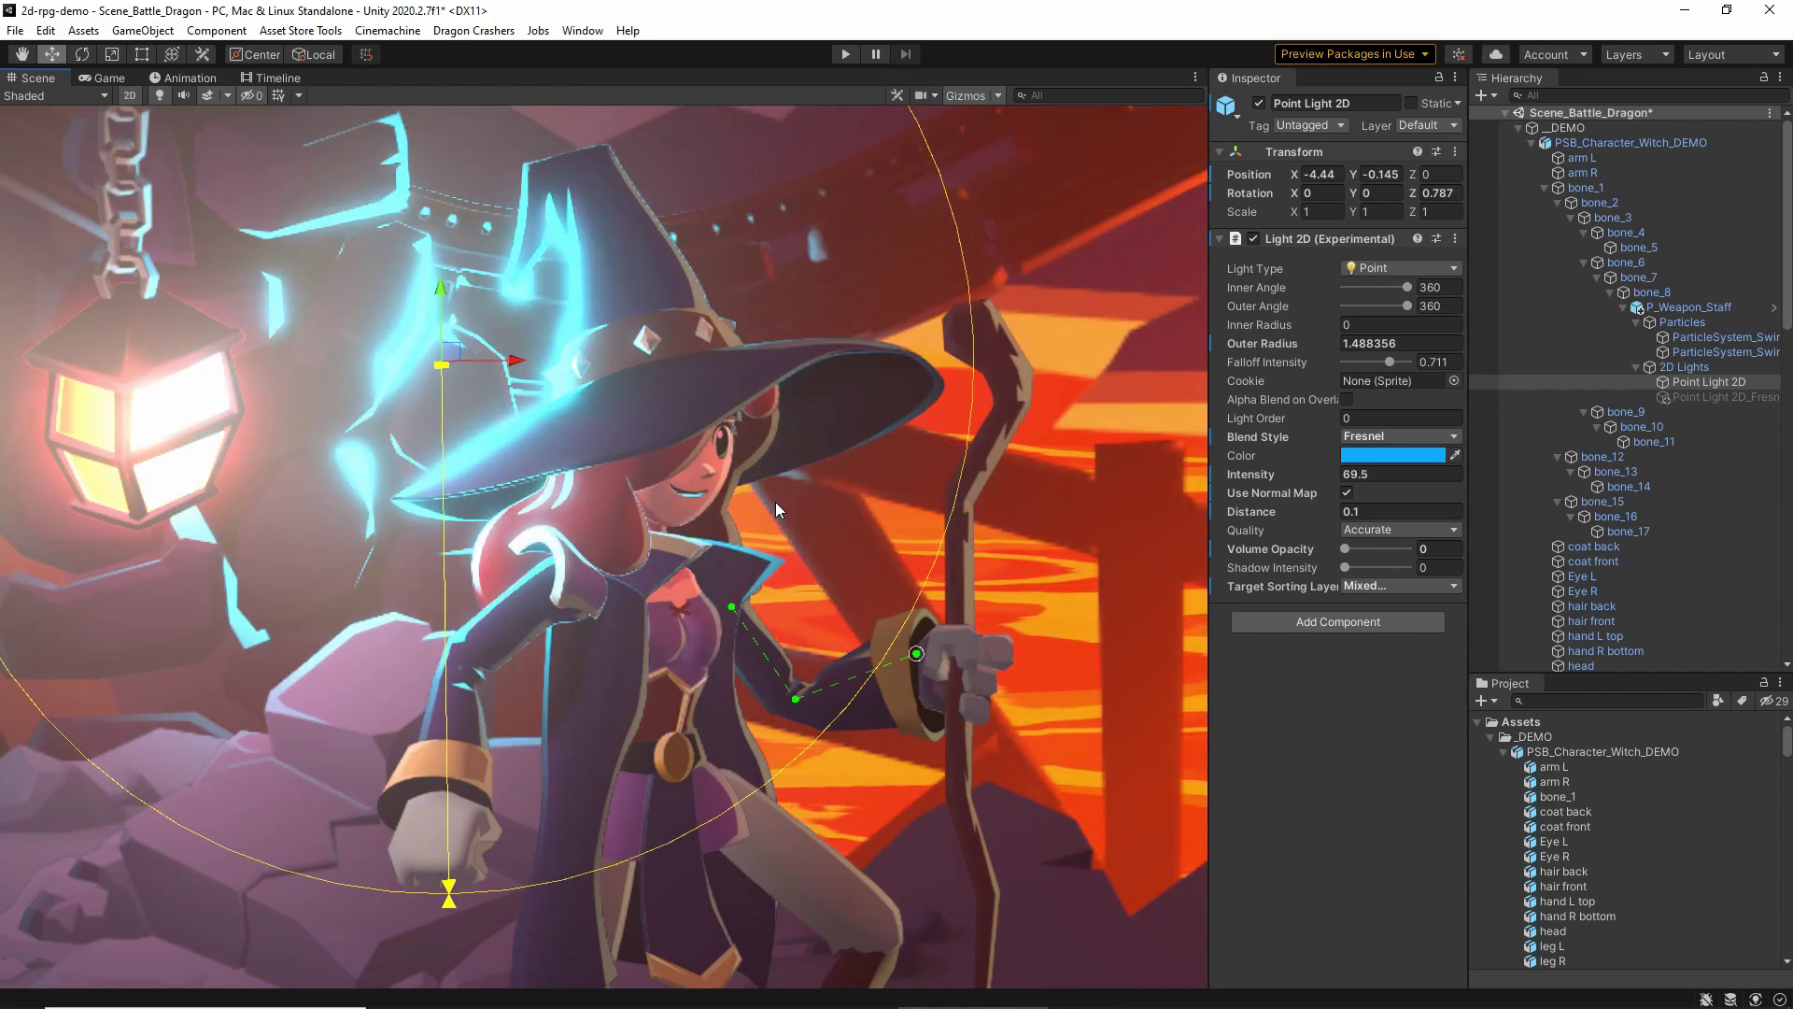
key(ctrl+z)
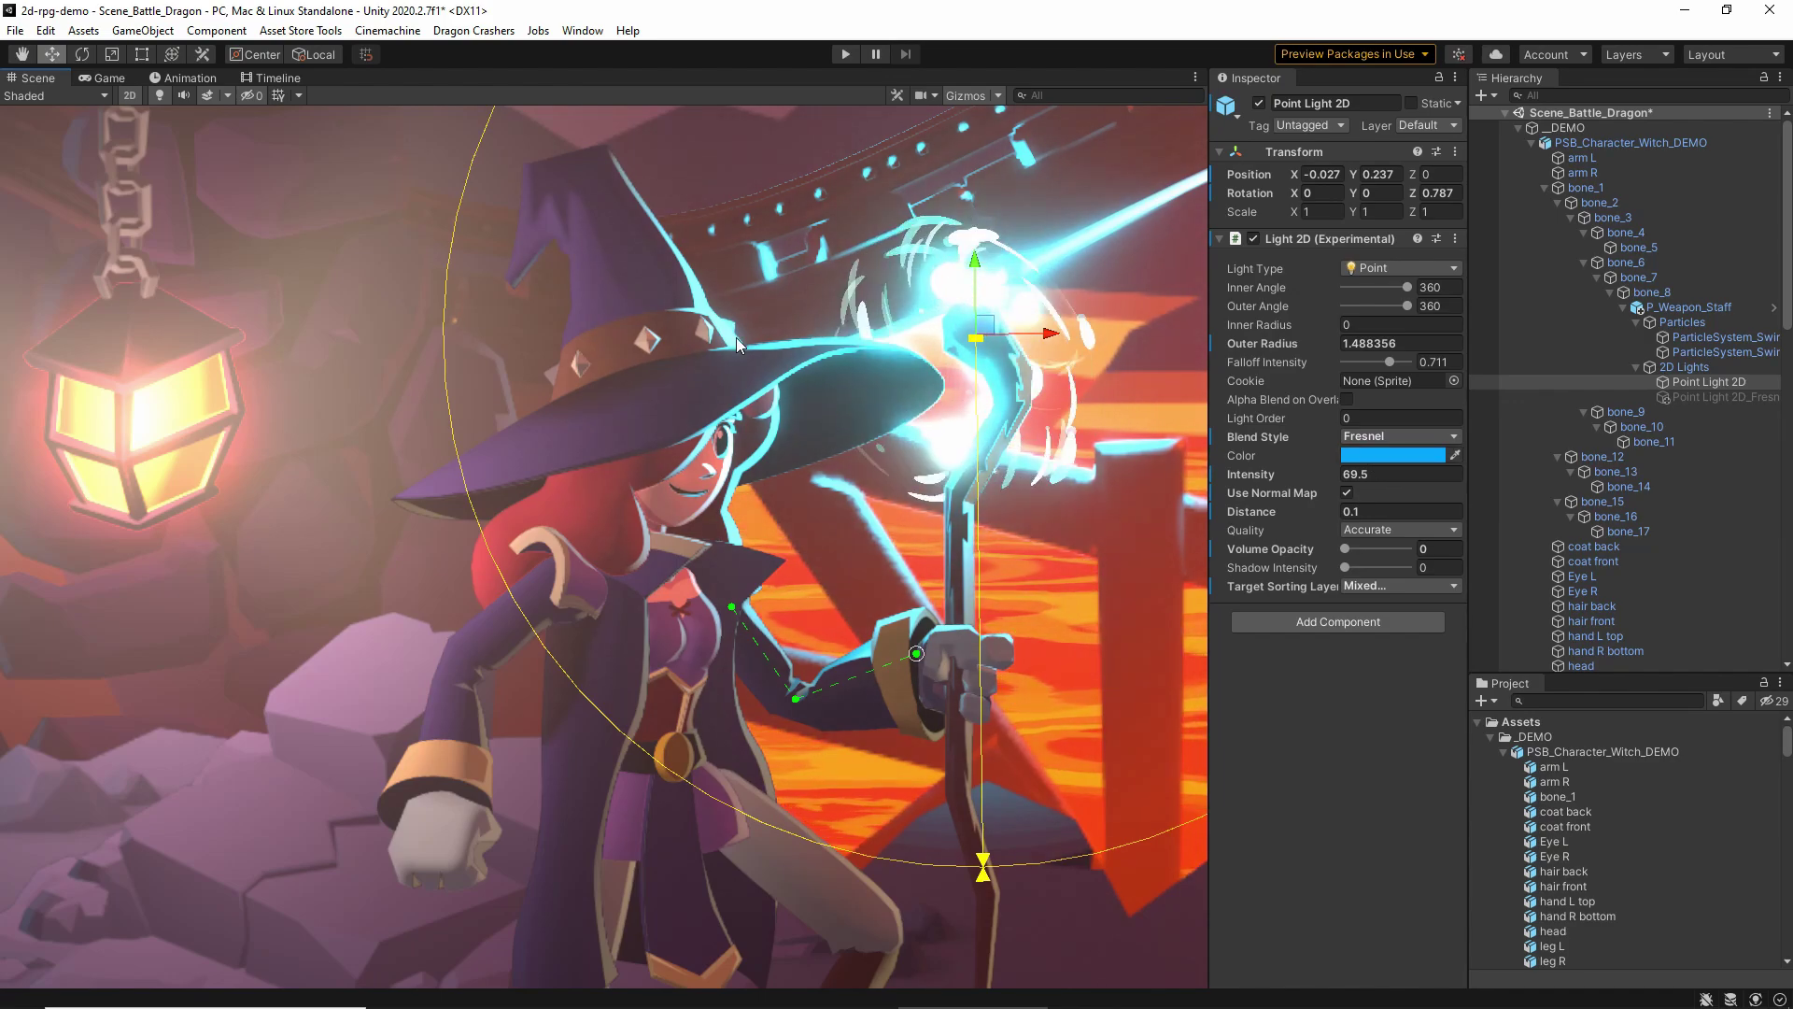
Select PSB_Character_Witch_DEMO together with IK_Manager and reposition them in the cave scene
click(1545, 189)
click(1599, 142)
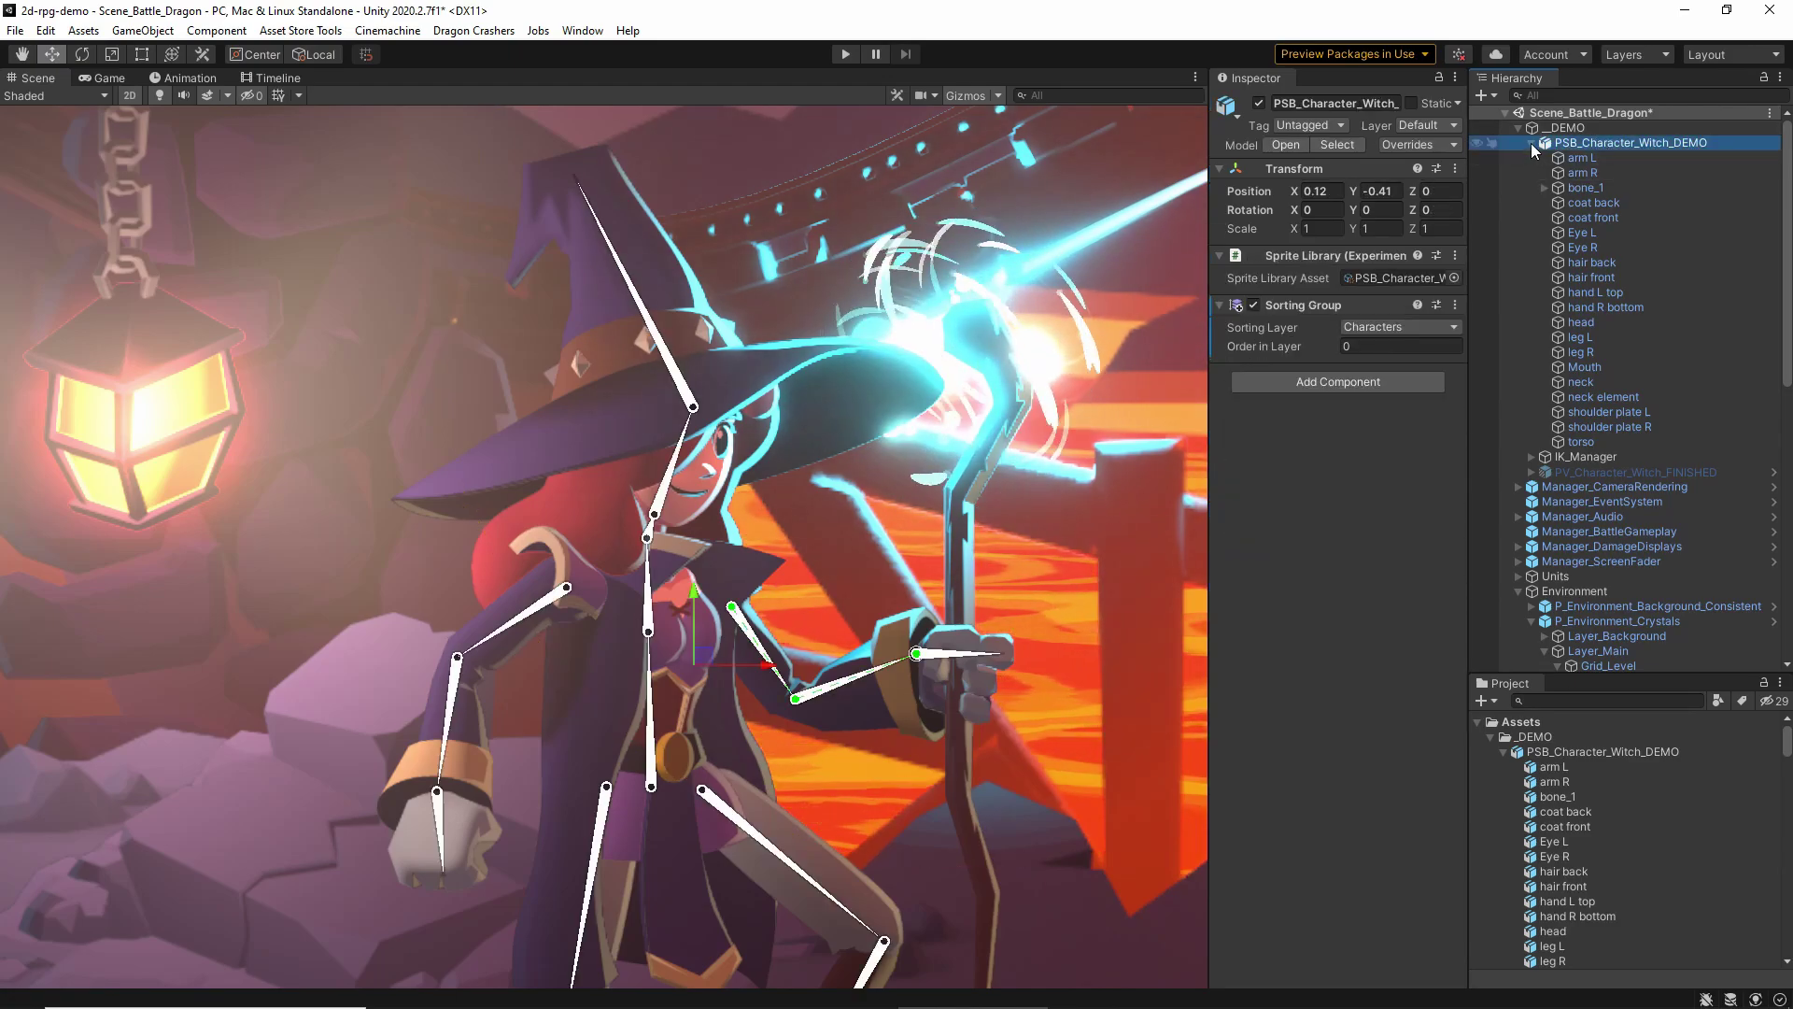
click(1532, 143)
ctrl+click(1585, 157)
scroll(709, 451, down, 3)
middle_drag(709, 451, 635, 812)
drag(614, 825, 695, 672)
Examine the battle characters and dragon with scene lighting off, and restore the lighting at the witch
middle_drag(377, 645, 499, 418)
scroll(498, 419, down, 6)
middle_drag(727, 449, 241, 523)
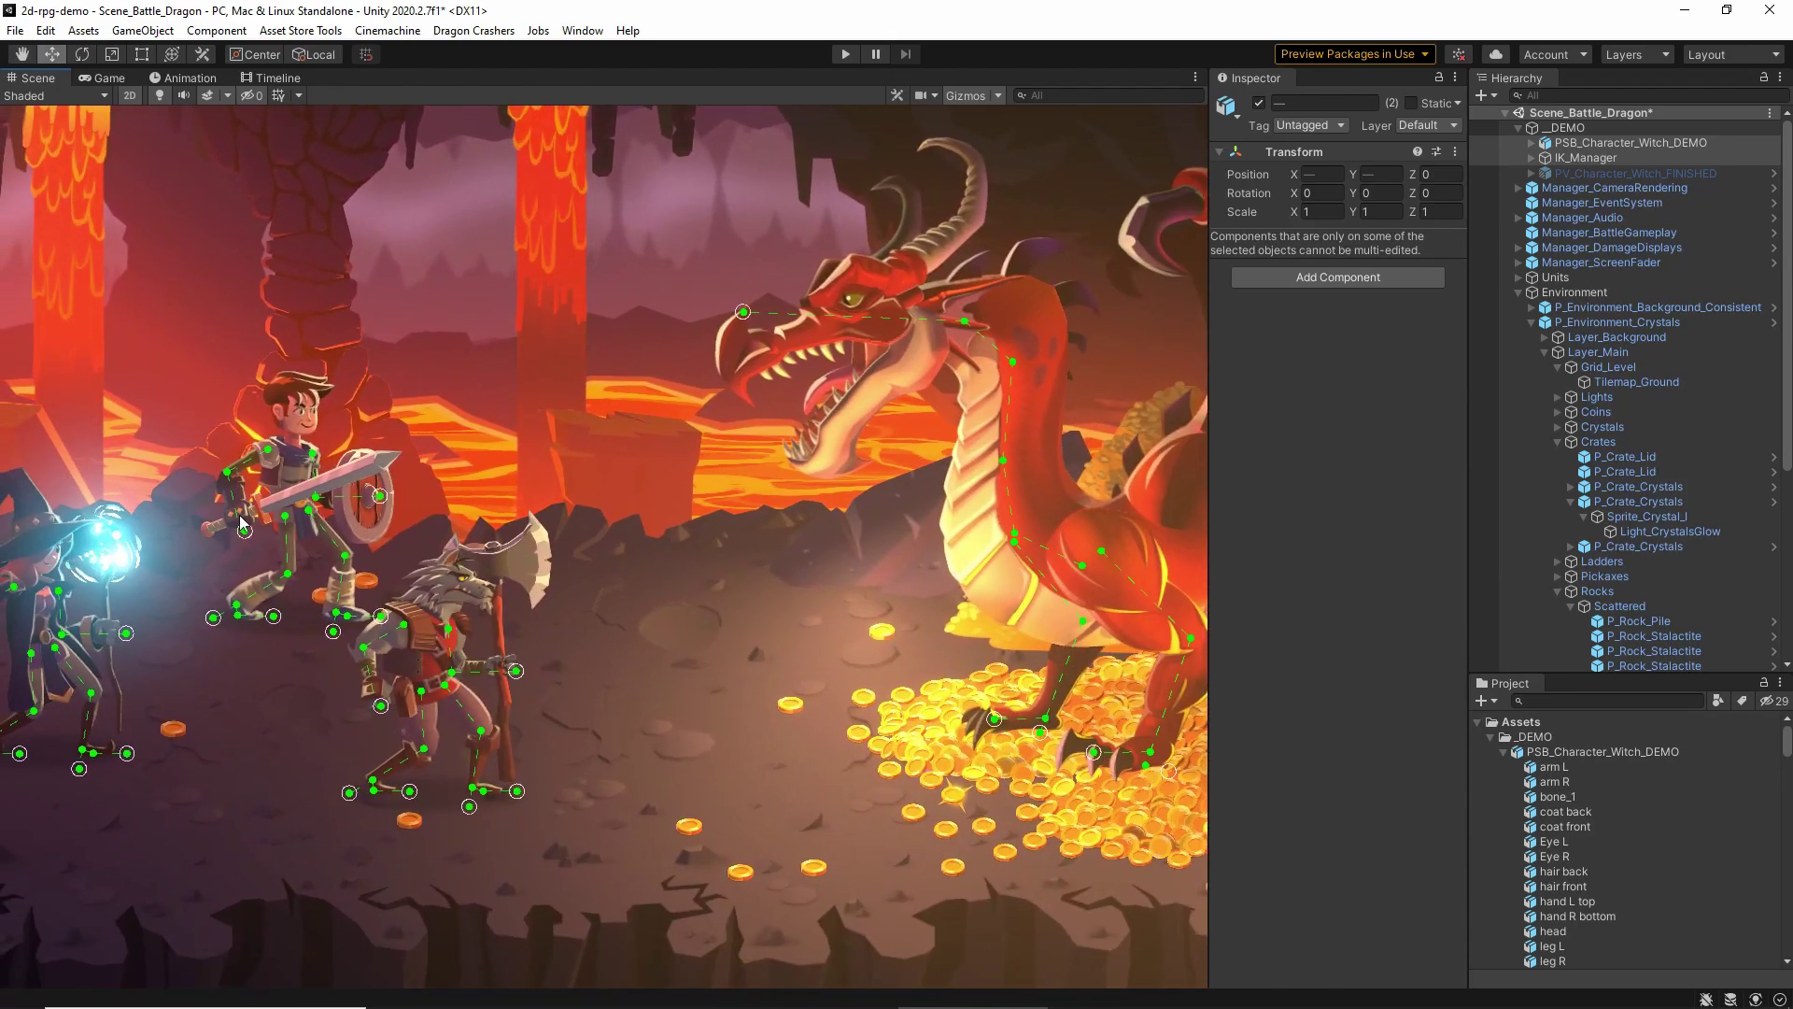
click(159, 97)
middle_drag(876, 418, 503, 620)
scroll(502, 620, up, 8)
middle_drag(520, 695, 607, 617)
click(160, 93)
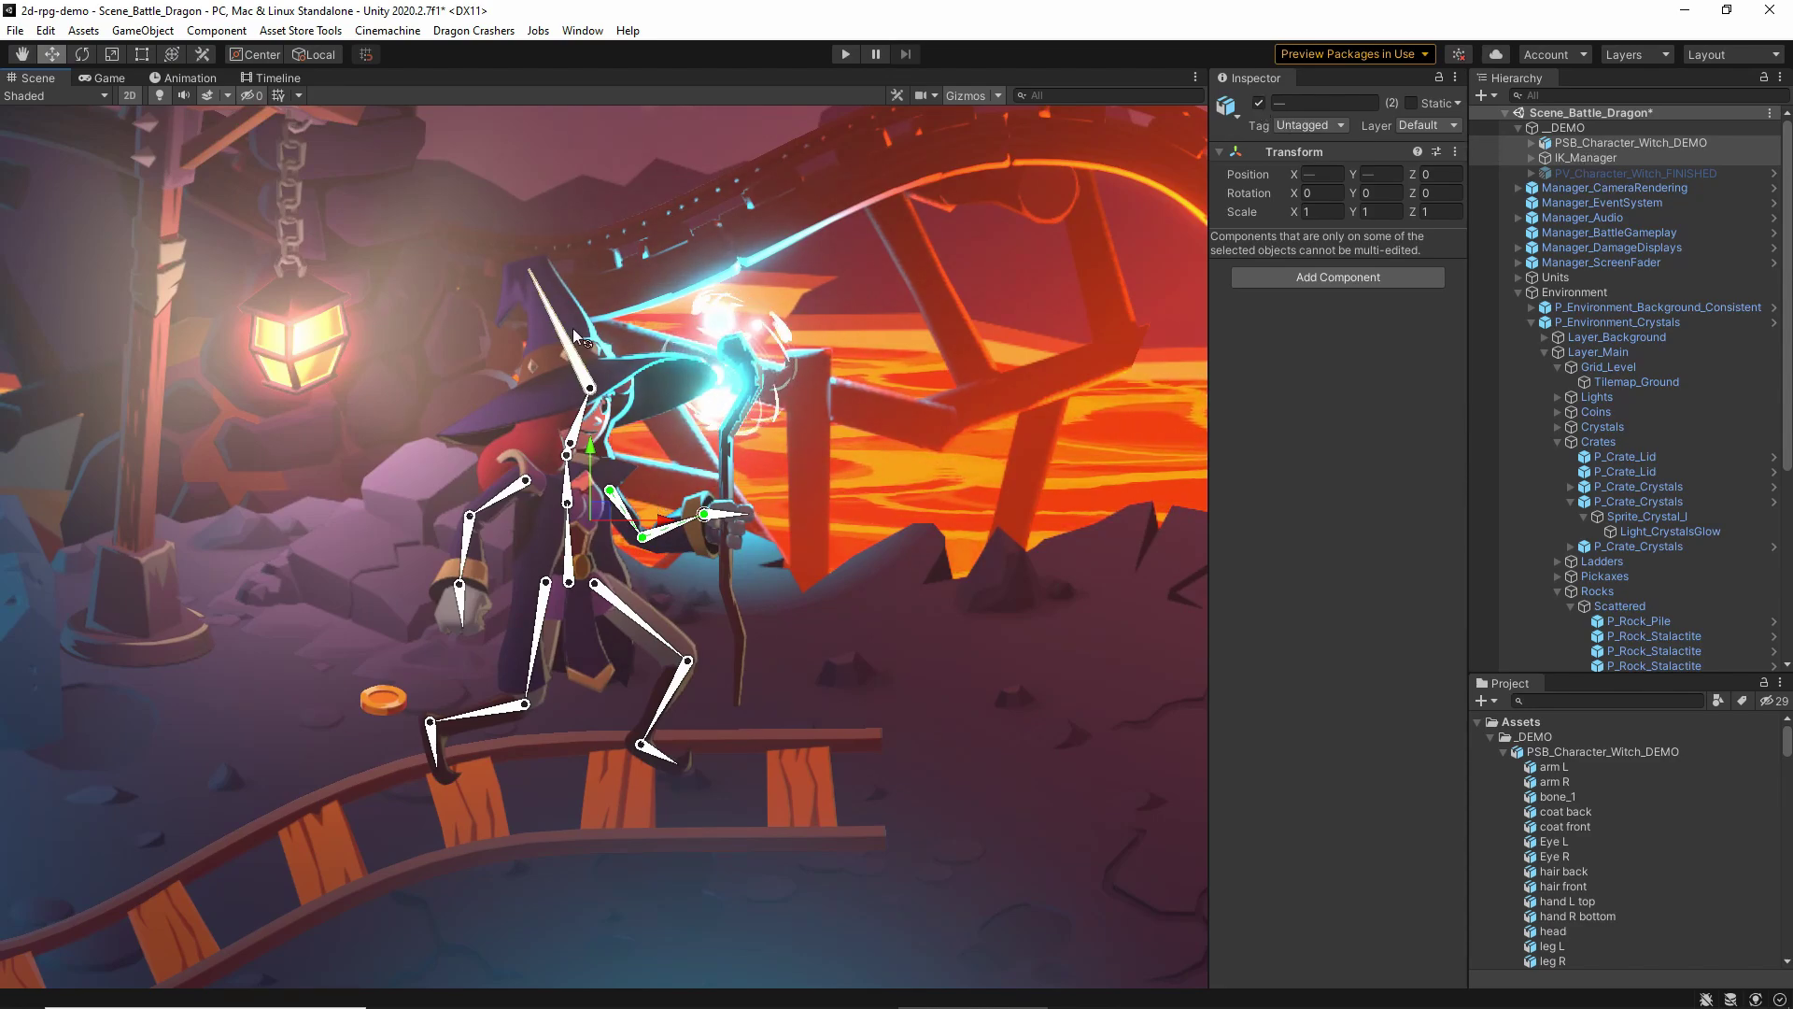
Deactivate PSB_Character_Witch_DEMO and IK_Manager, and activate PV_Character_Witch_FINISHED in their place
click(1259, 105)
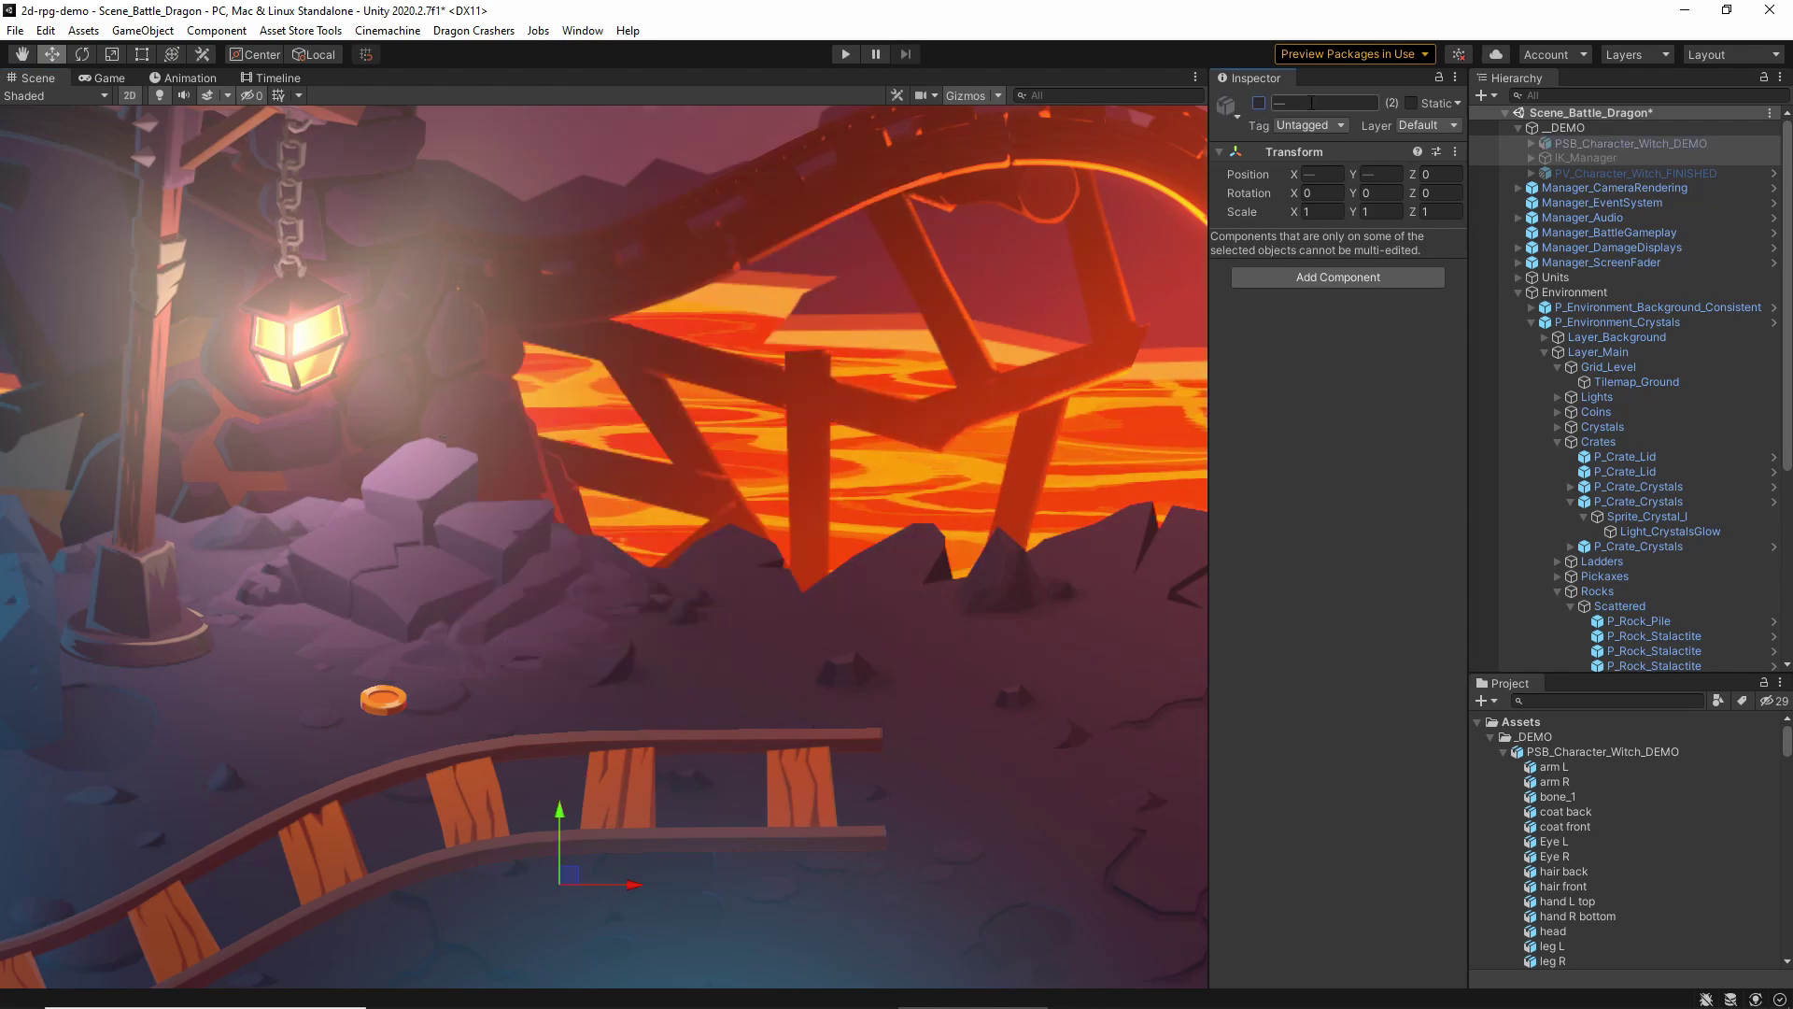
click(1588, 173)
click(1259, 103)
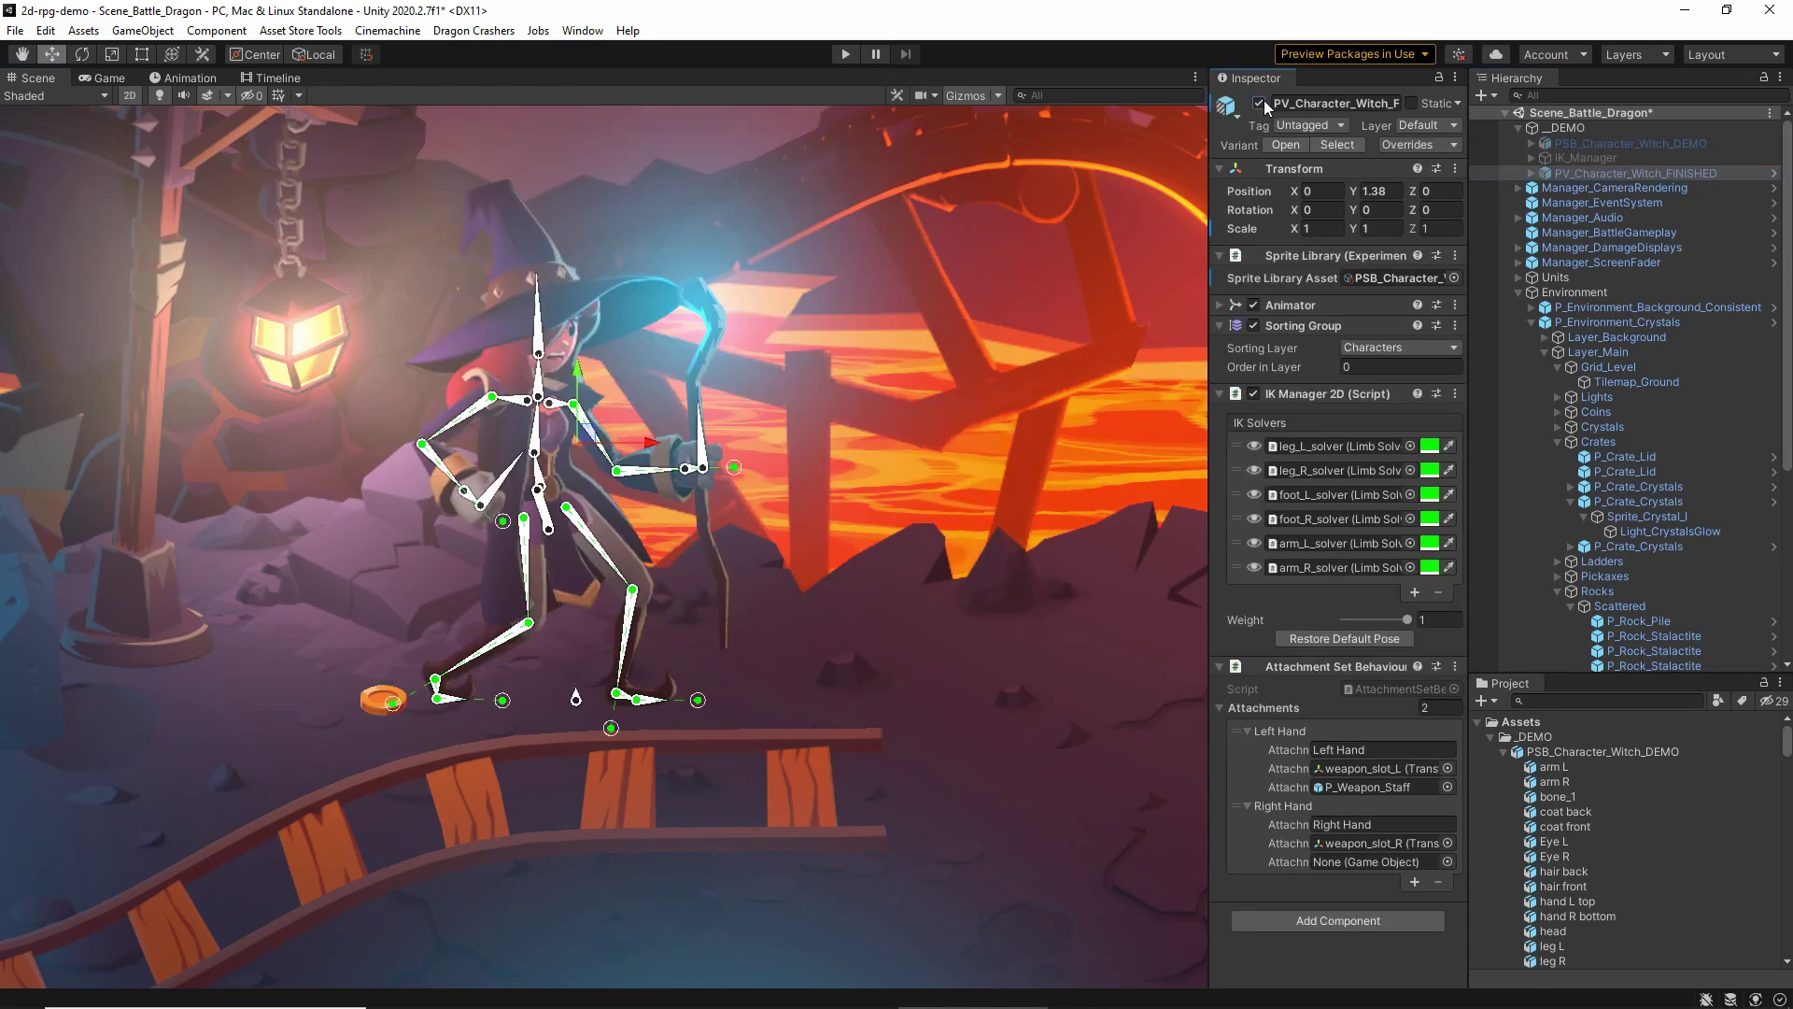
scroll(748, 495, up, 5)
middle_drag(754, 484, 975, 618)
scroll(976, 612, up, 2)
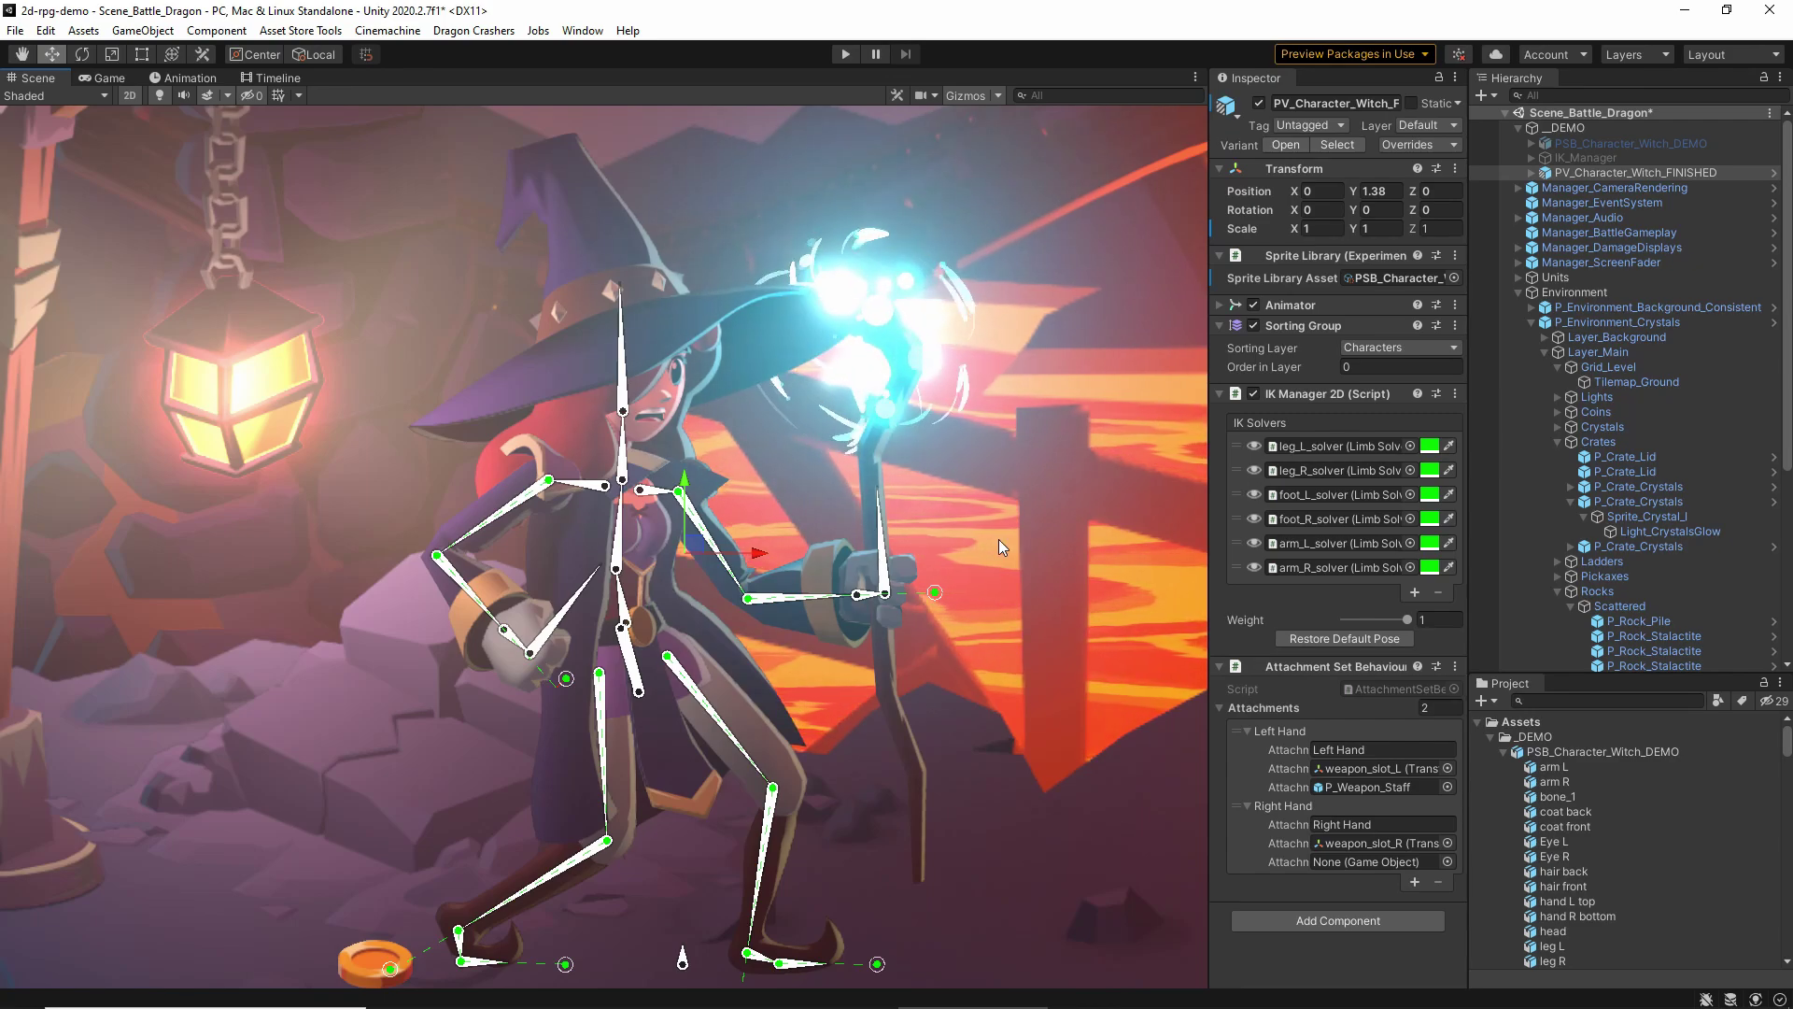
Try nudging the finished witch's rear-hand IK target and lifting her front foot's target, and undo the foot move
mouse_move(566, 676)
mouse_down()
mouse_move(486, 675)
mouse_move(585, 681)
mouse_up()
middle_drag(877, 969, 883, 820)
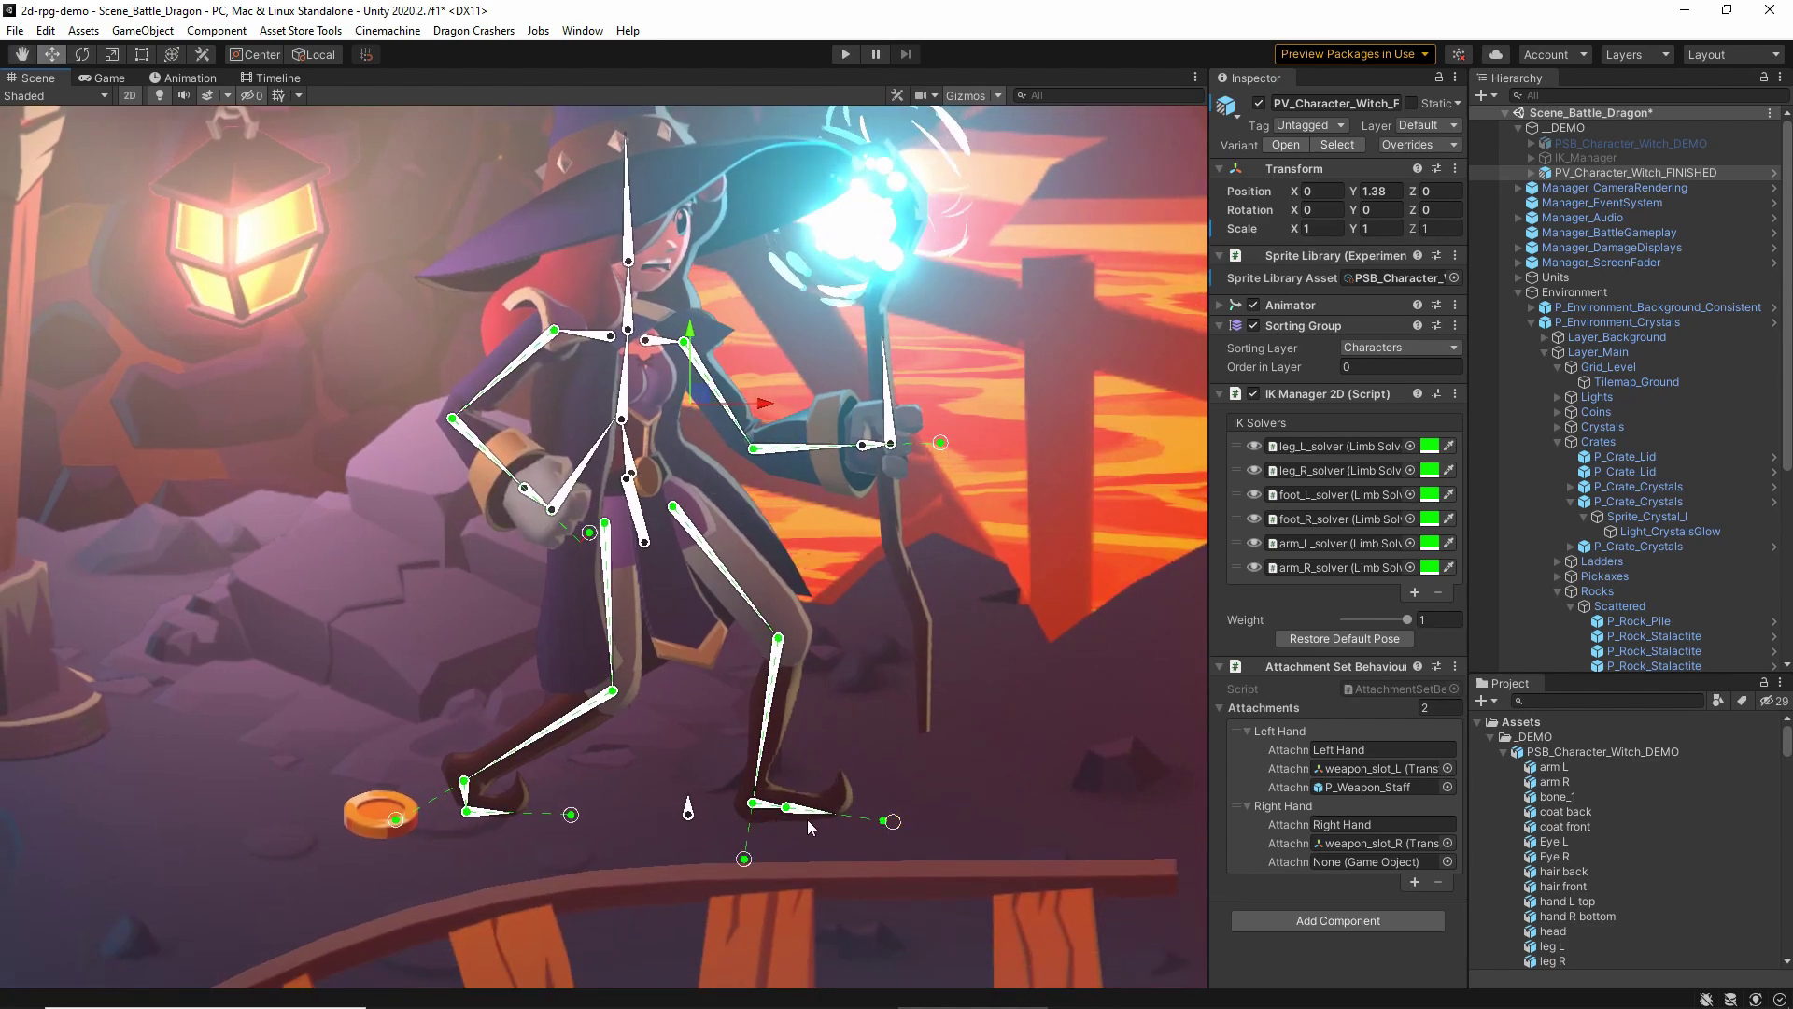
drag(743, 860, 834, 710)
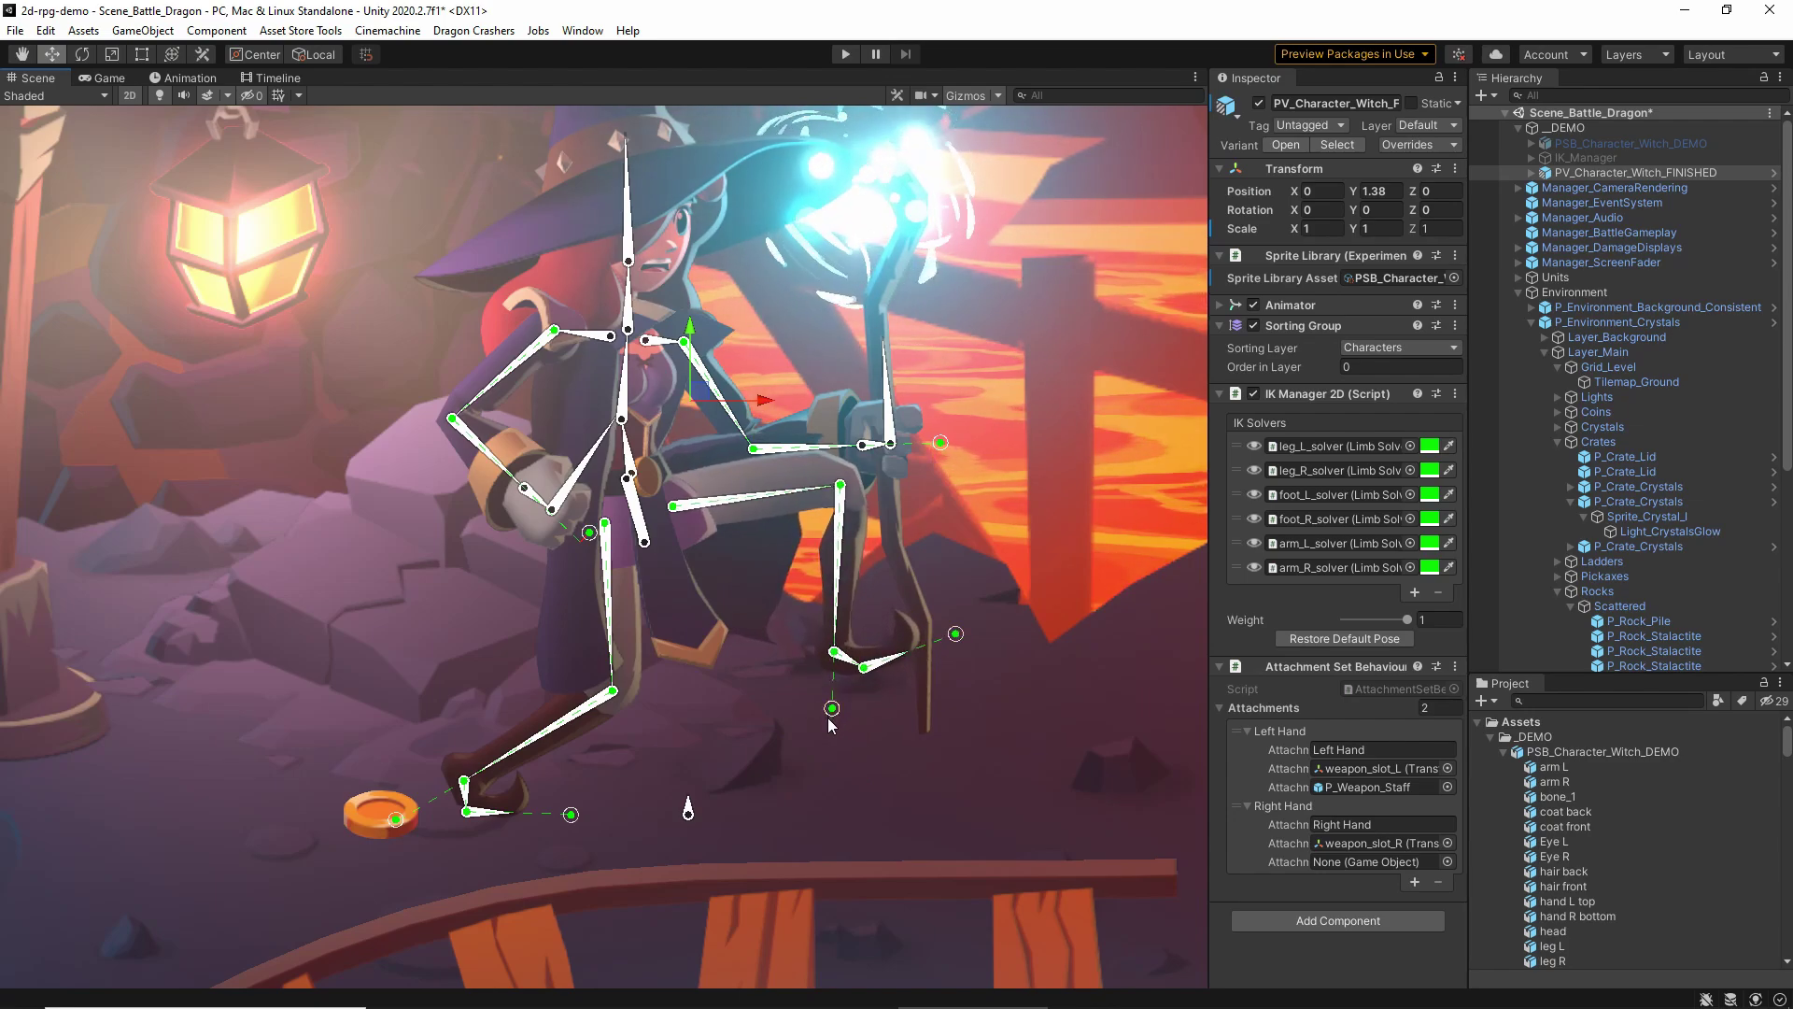
key(ctrl+z)
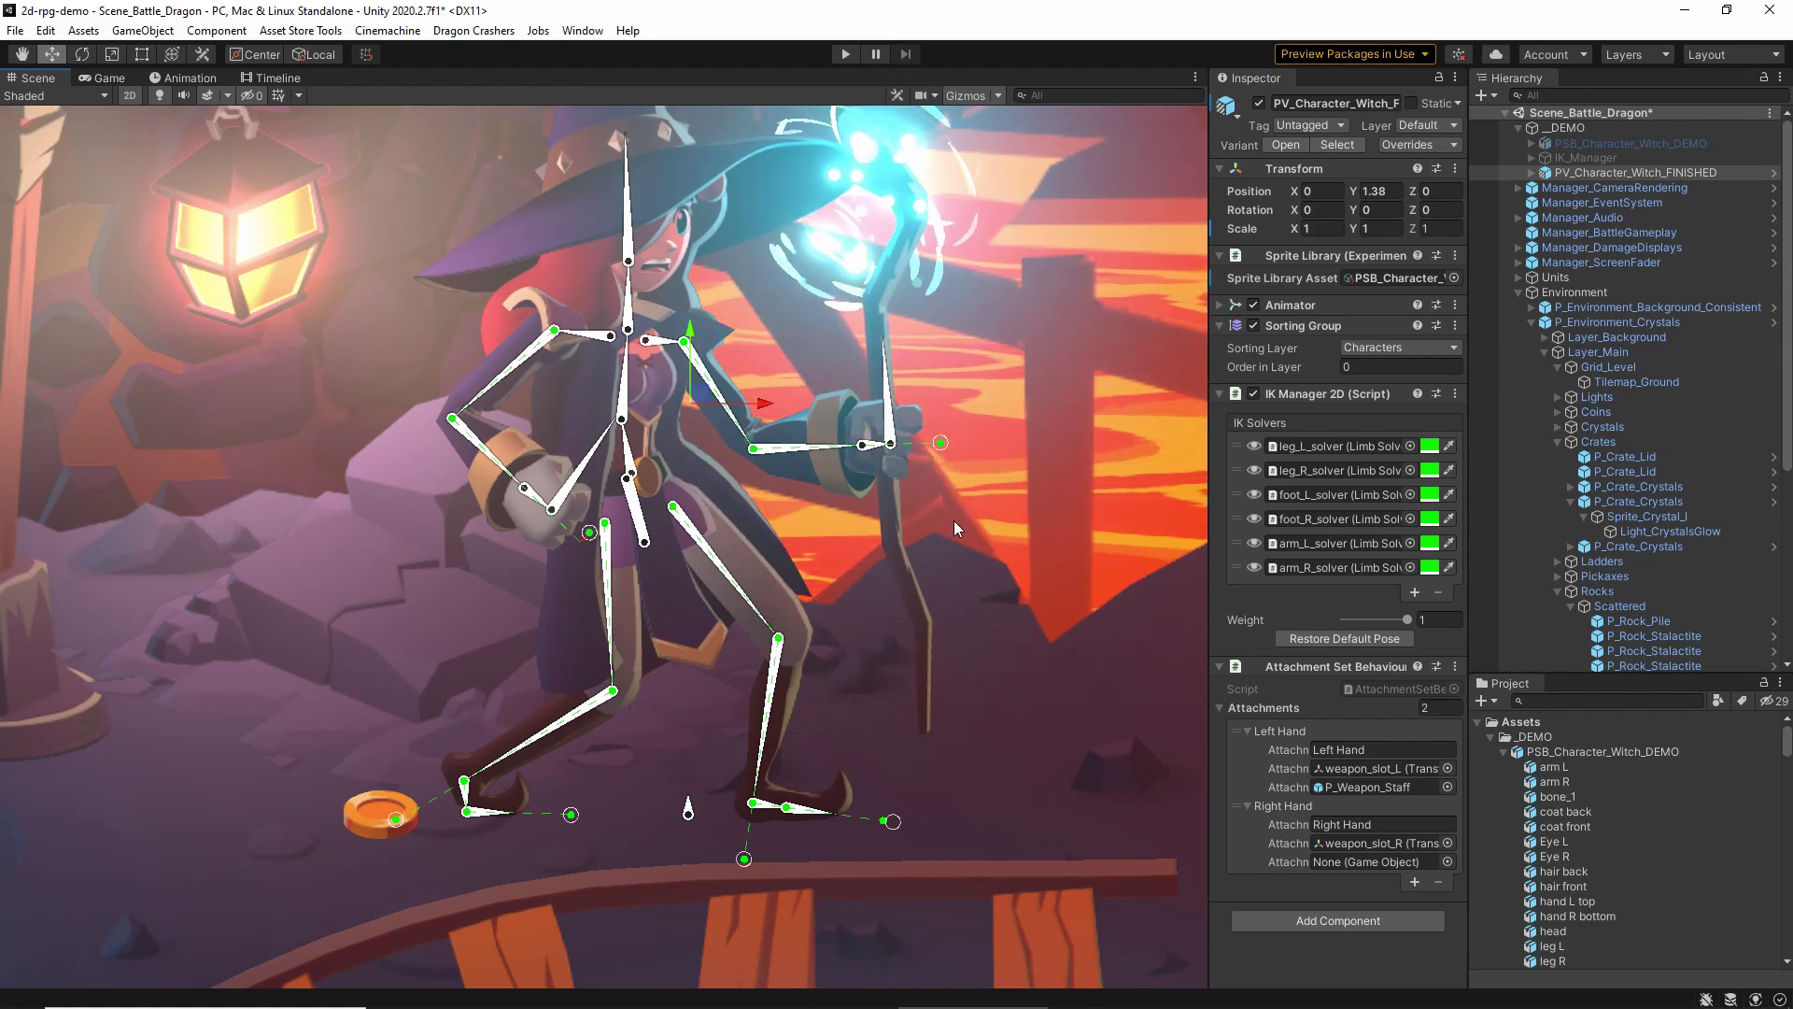
middle_drag(941, 236, 983, 351)
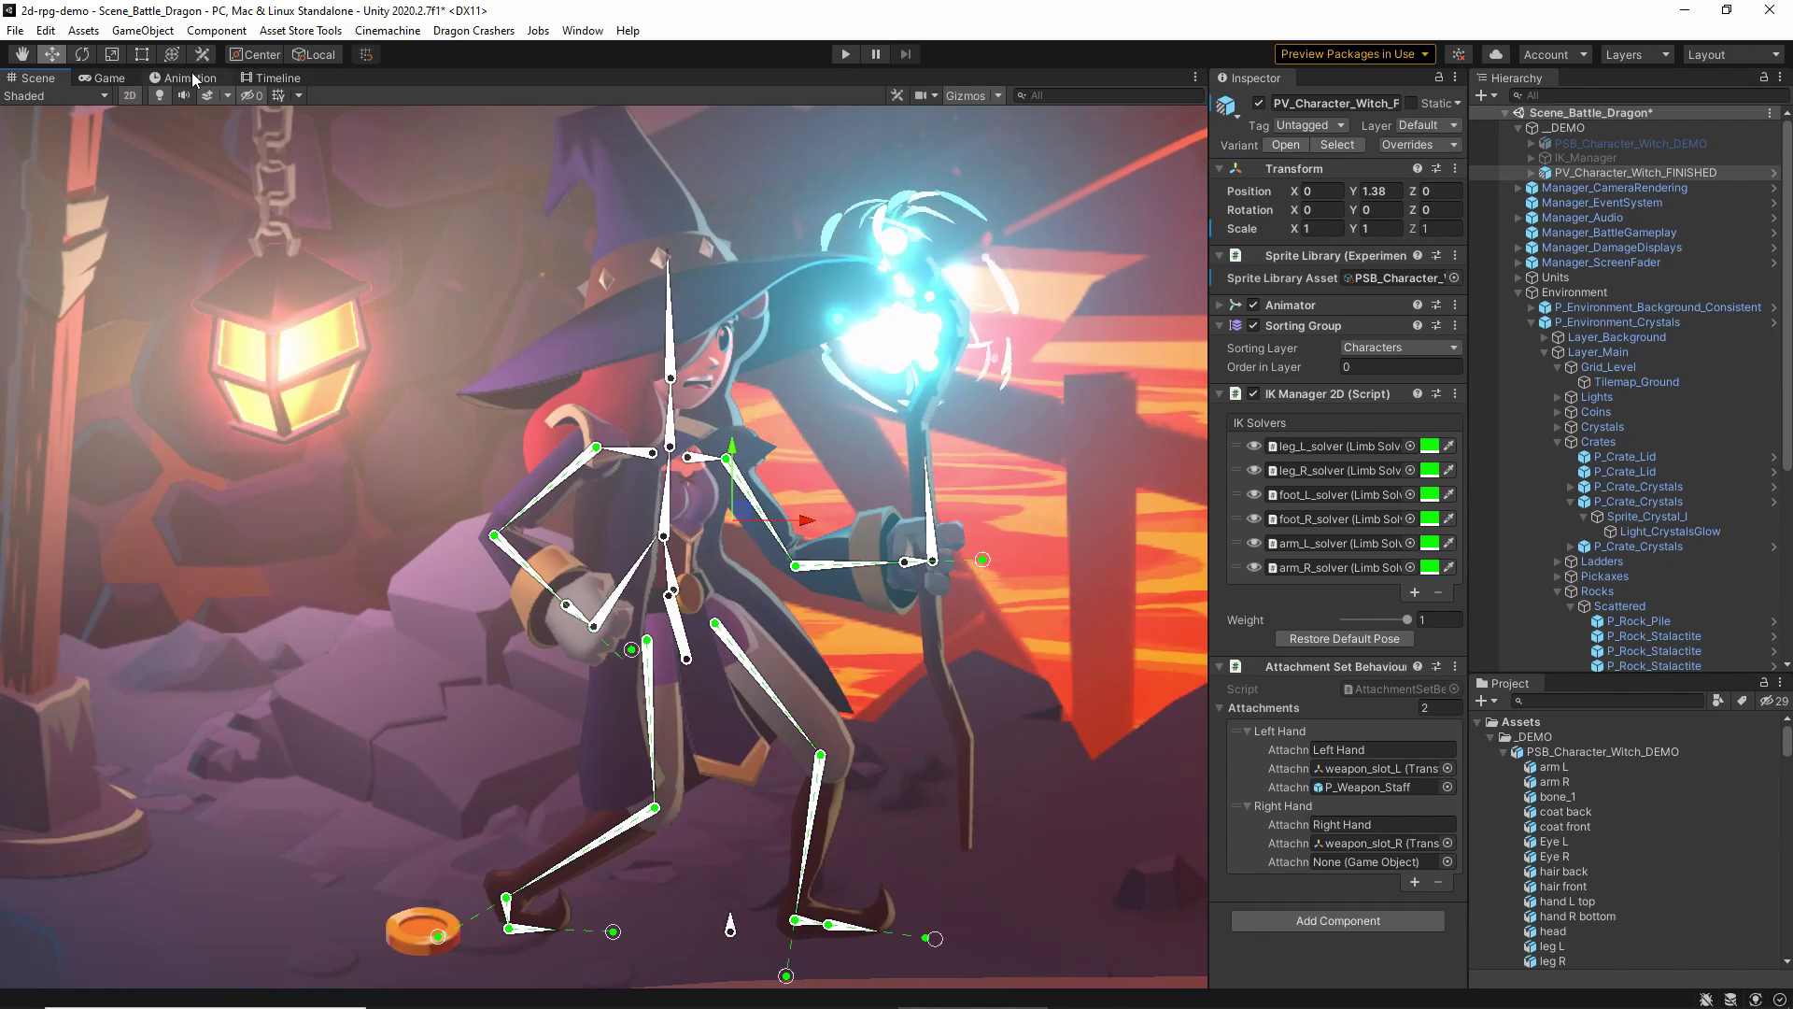
Open the Animation window and dock it beneath the Scene view
key(ctrl+6)
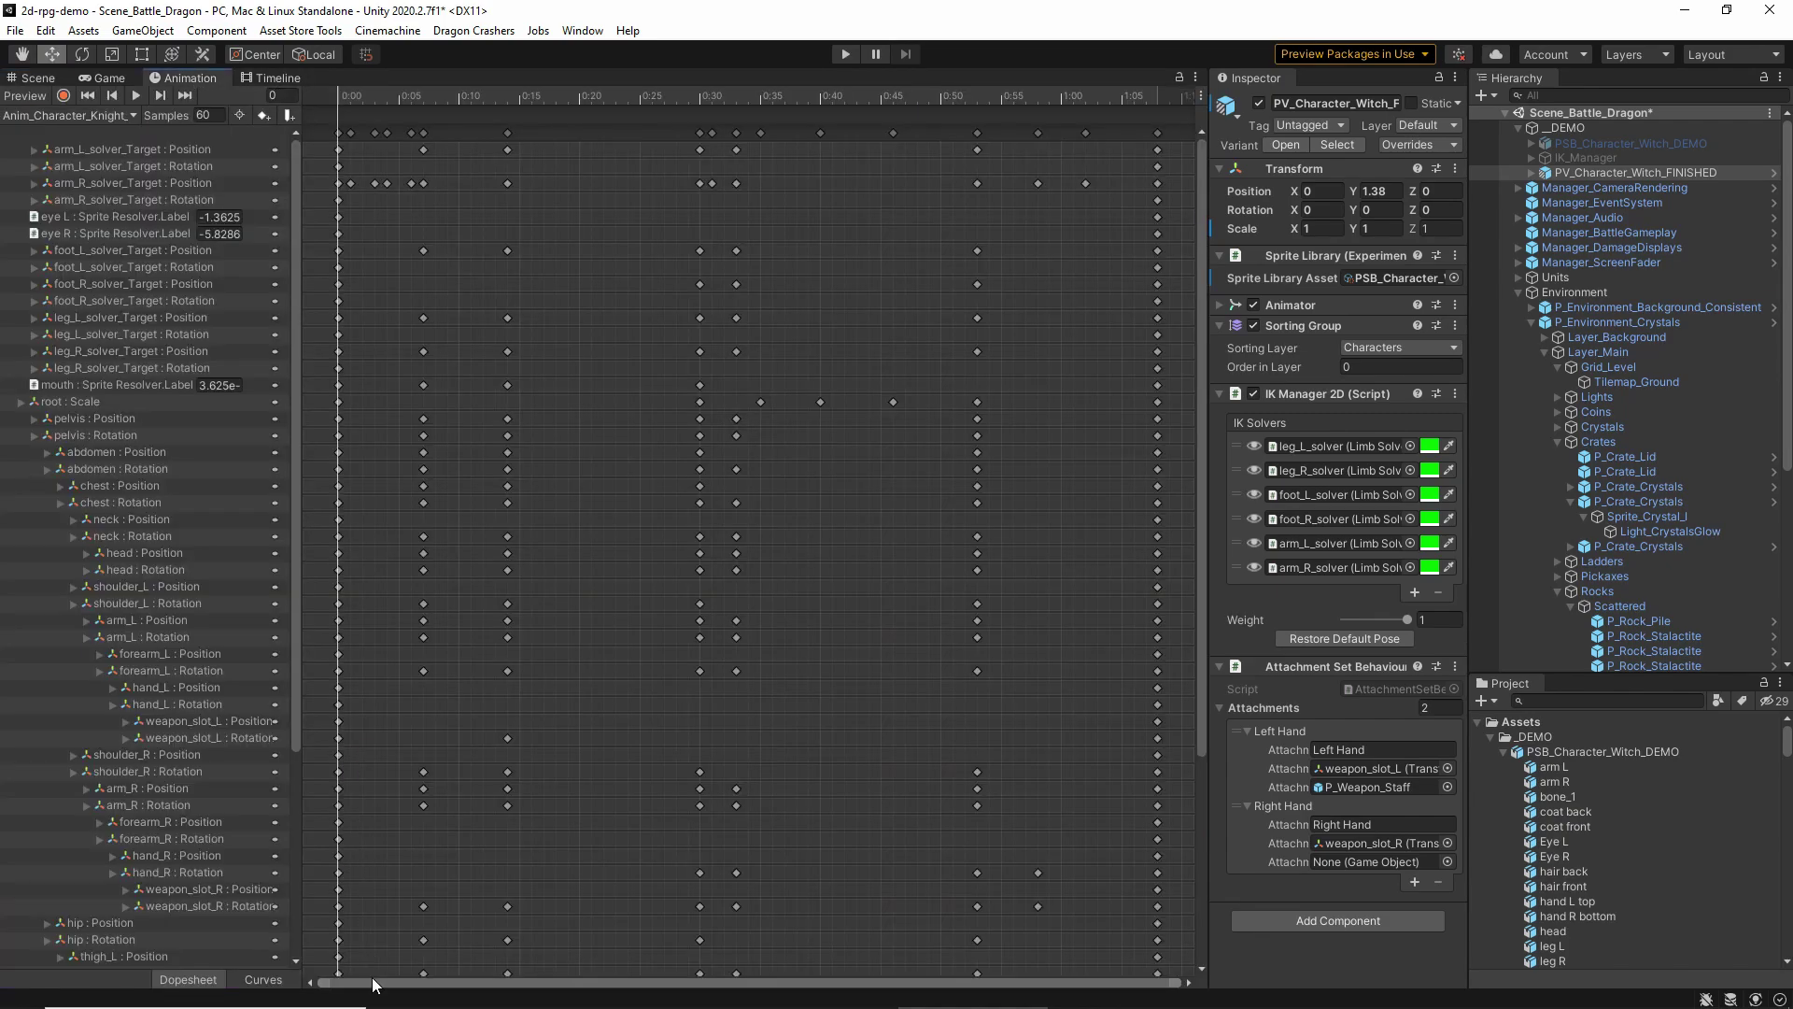
drag(210, 82, 308, 936)
drag(34, 820, 415, 948)
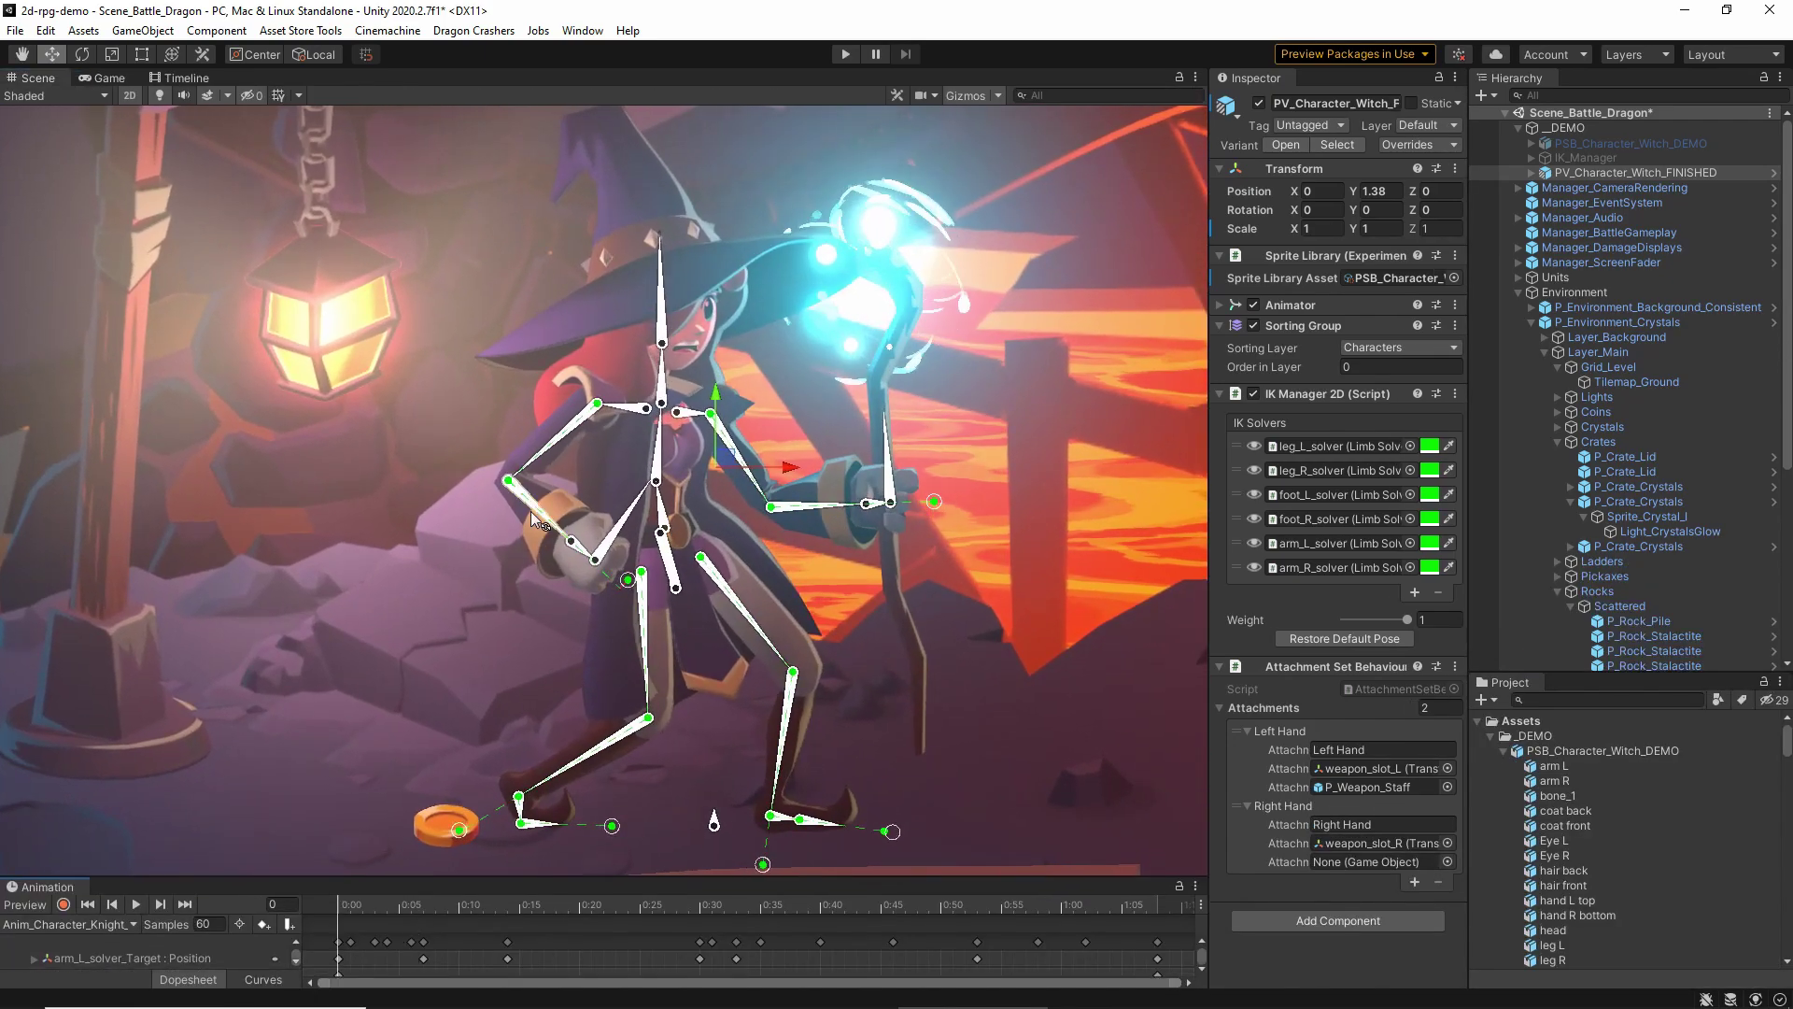
Play the Anim_Character_Witch_Idle clip on the finished witch
scroll(822, 523, down, 10)
scroll(827, 430, up, 5)
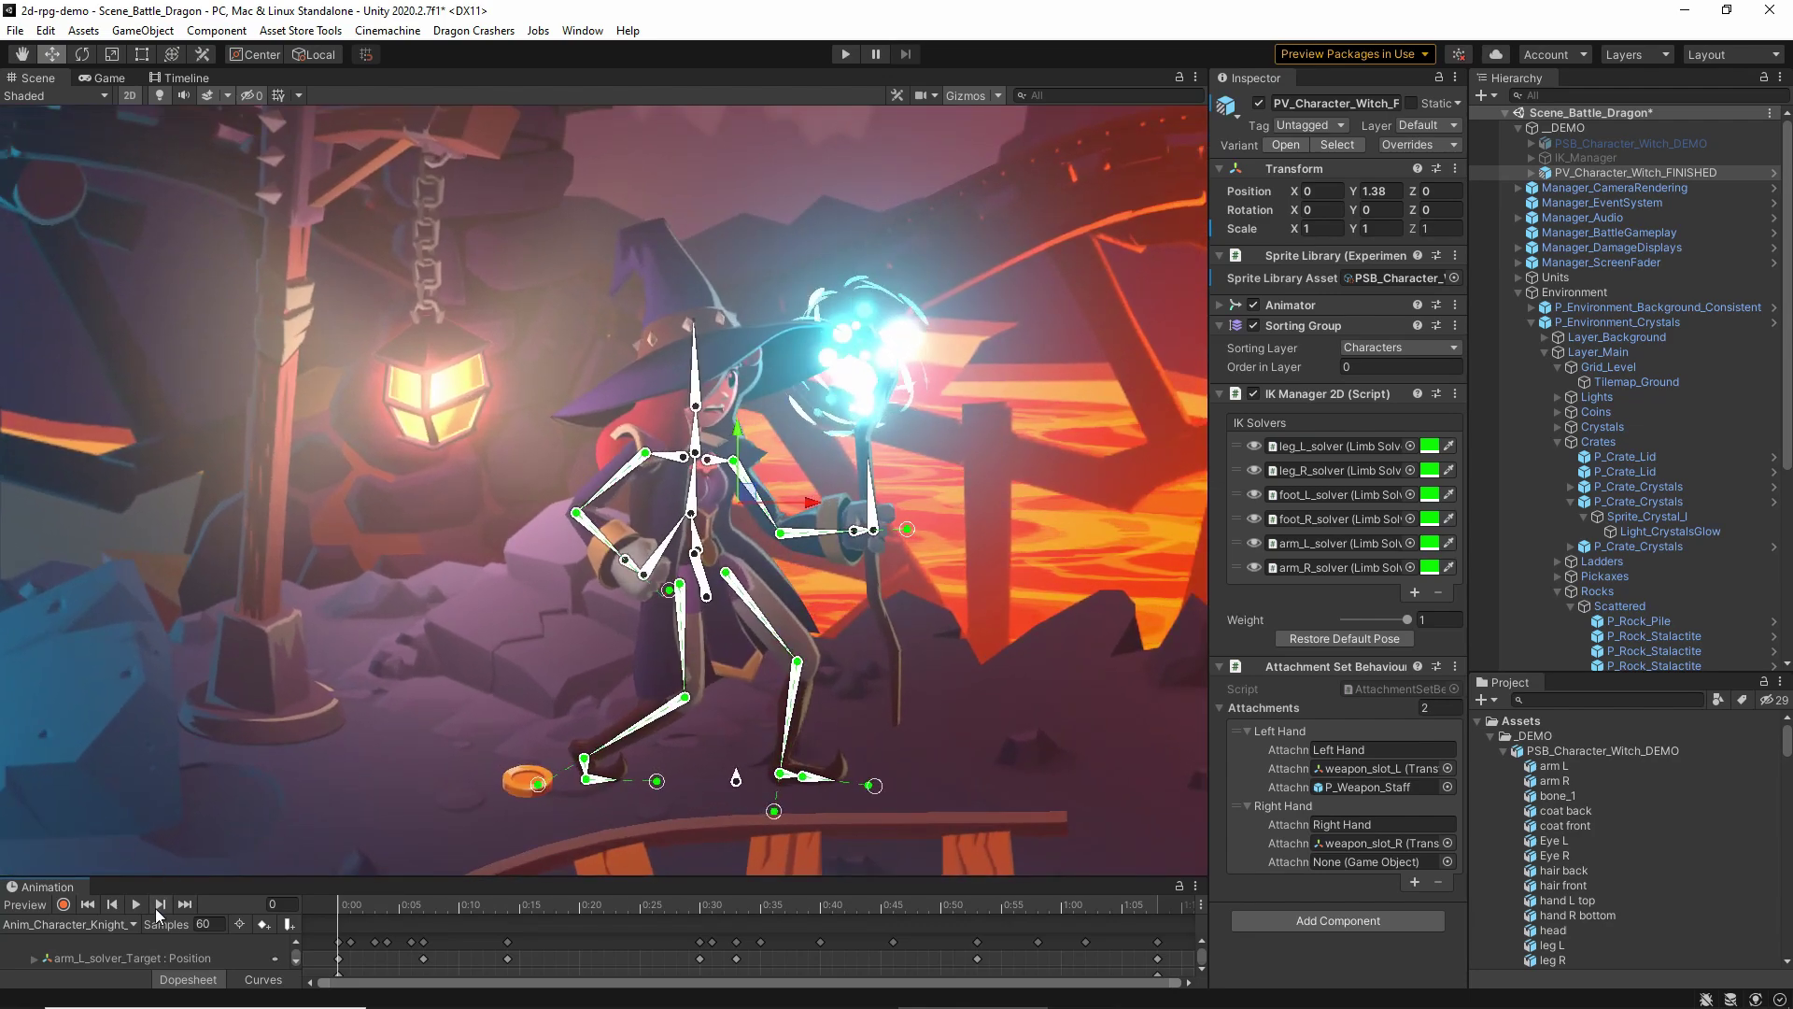
click(127, 923)
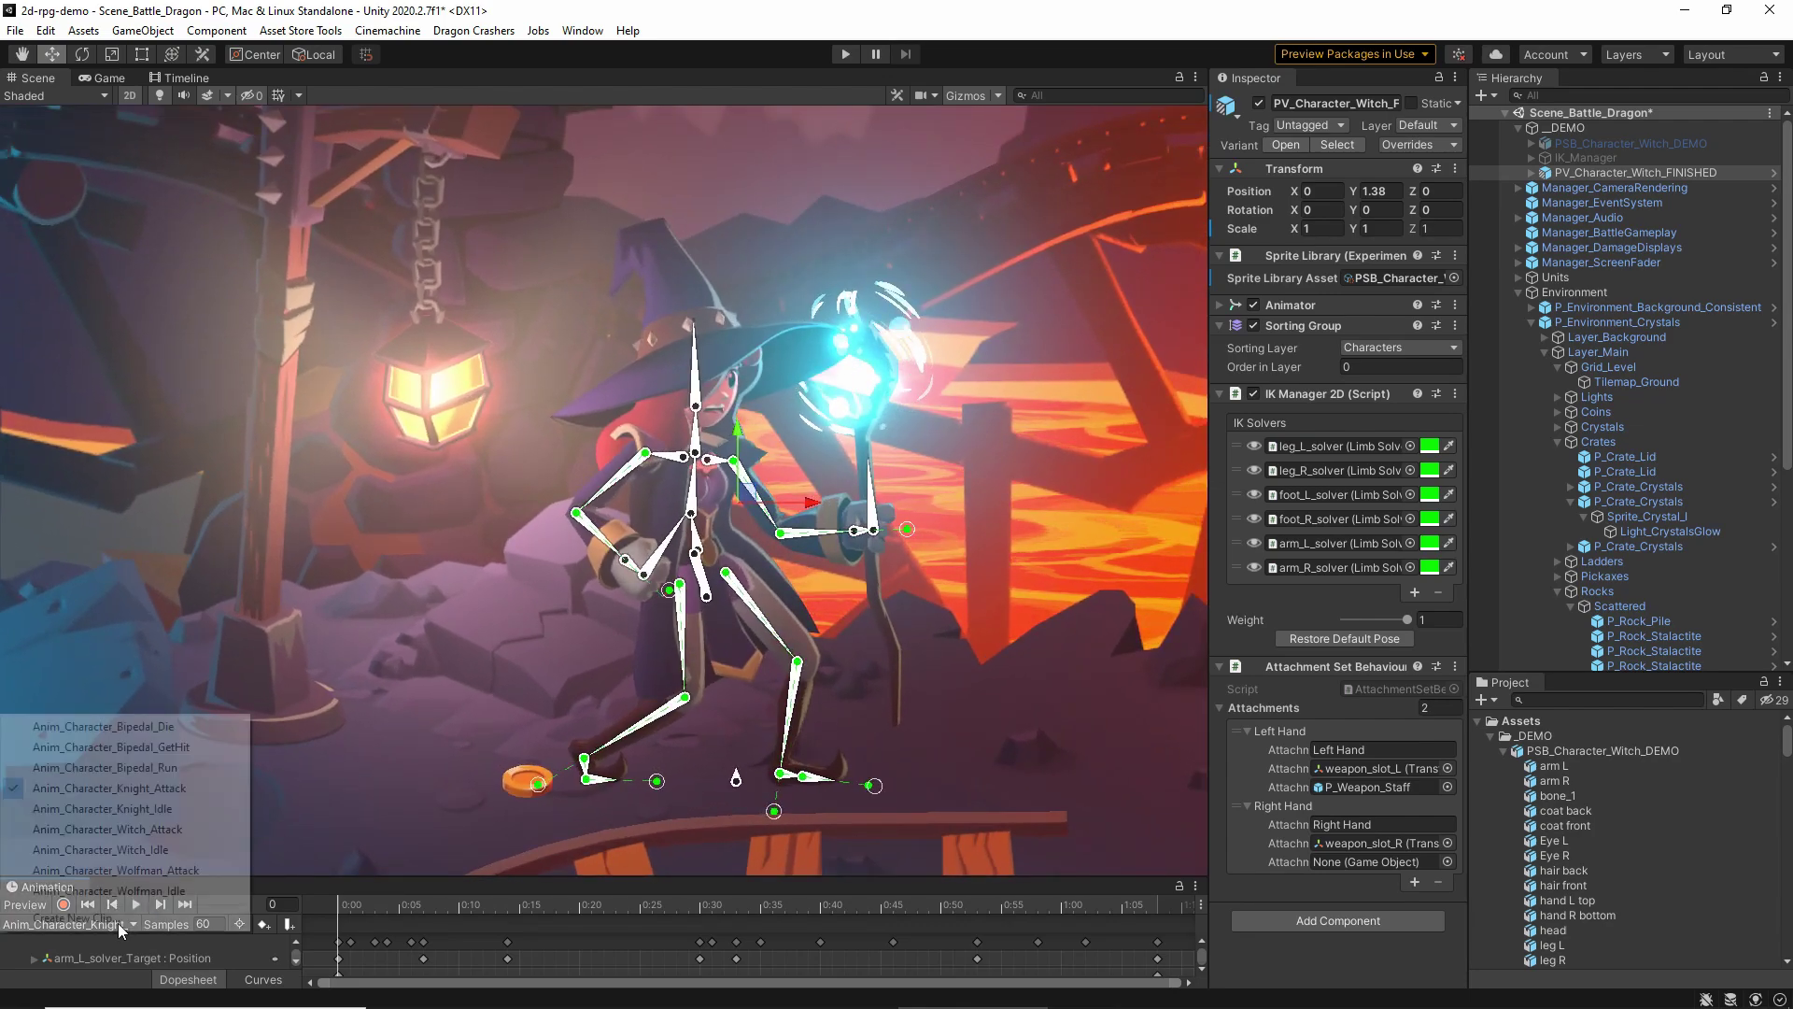
click(149, 850)
click(135, 904)
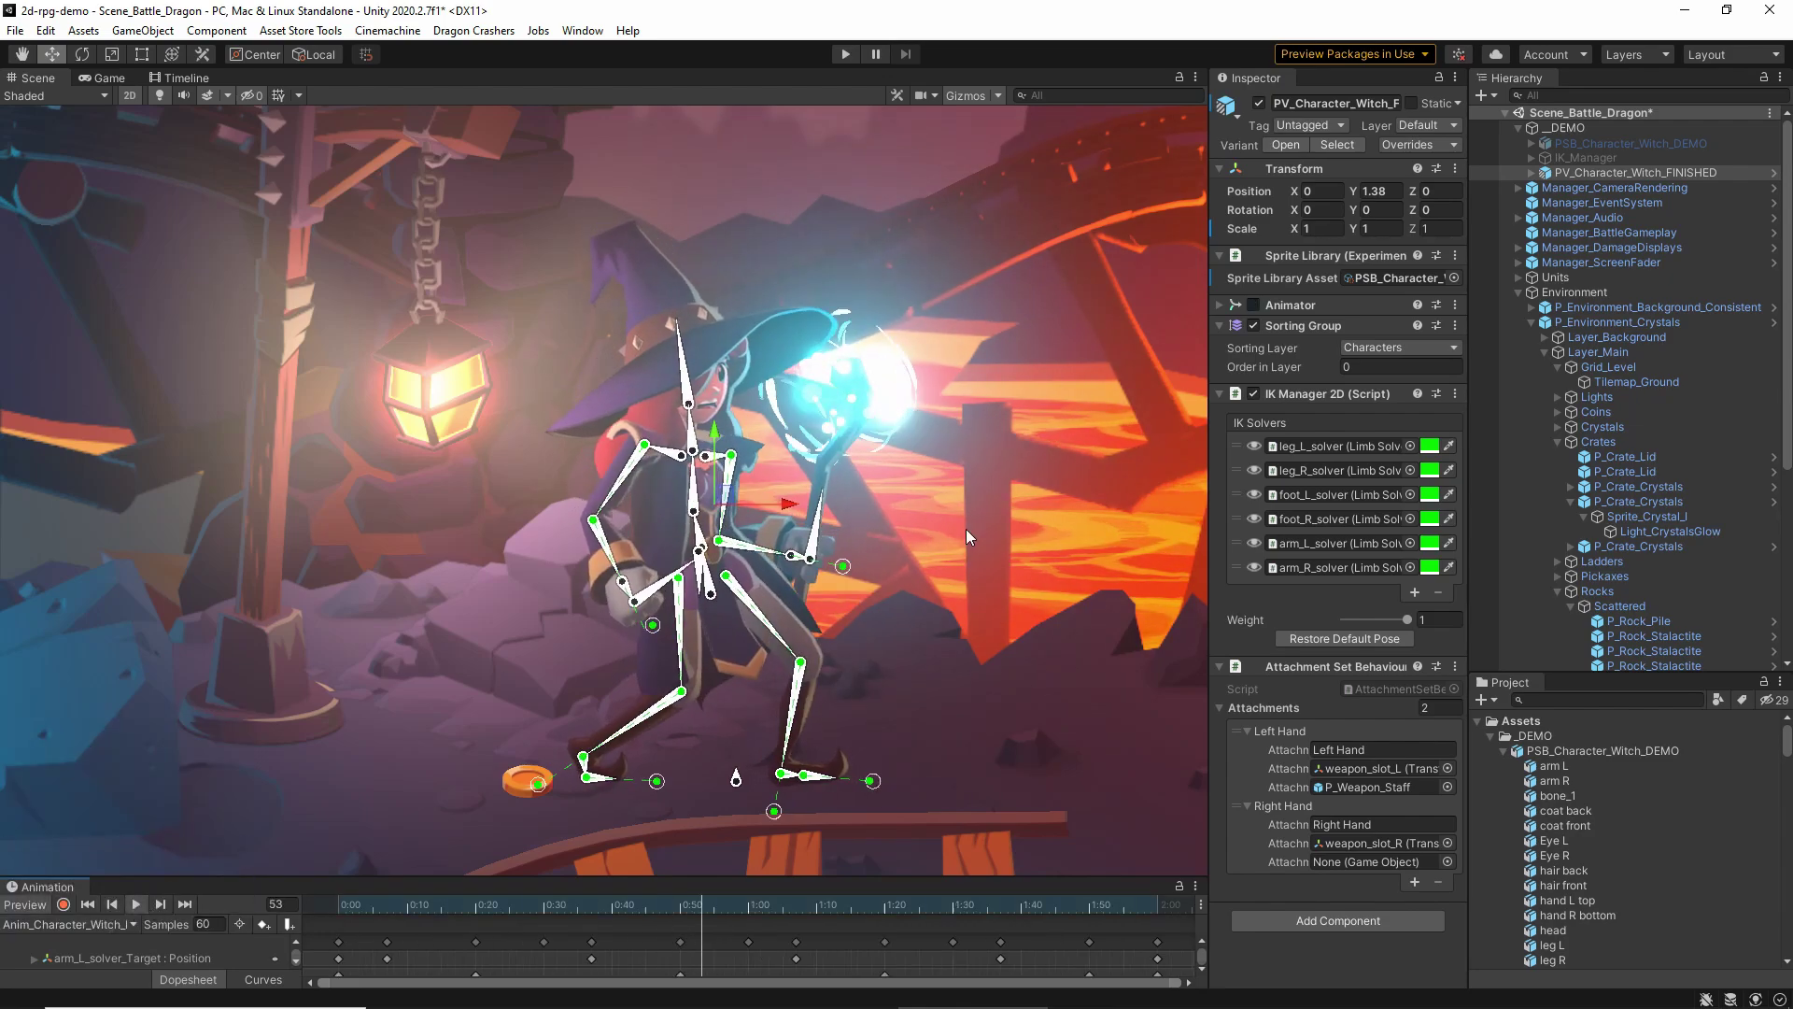
middle_drag(966, 529, 913, 459)
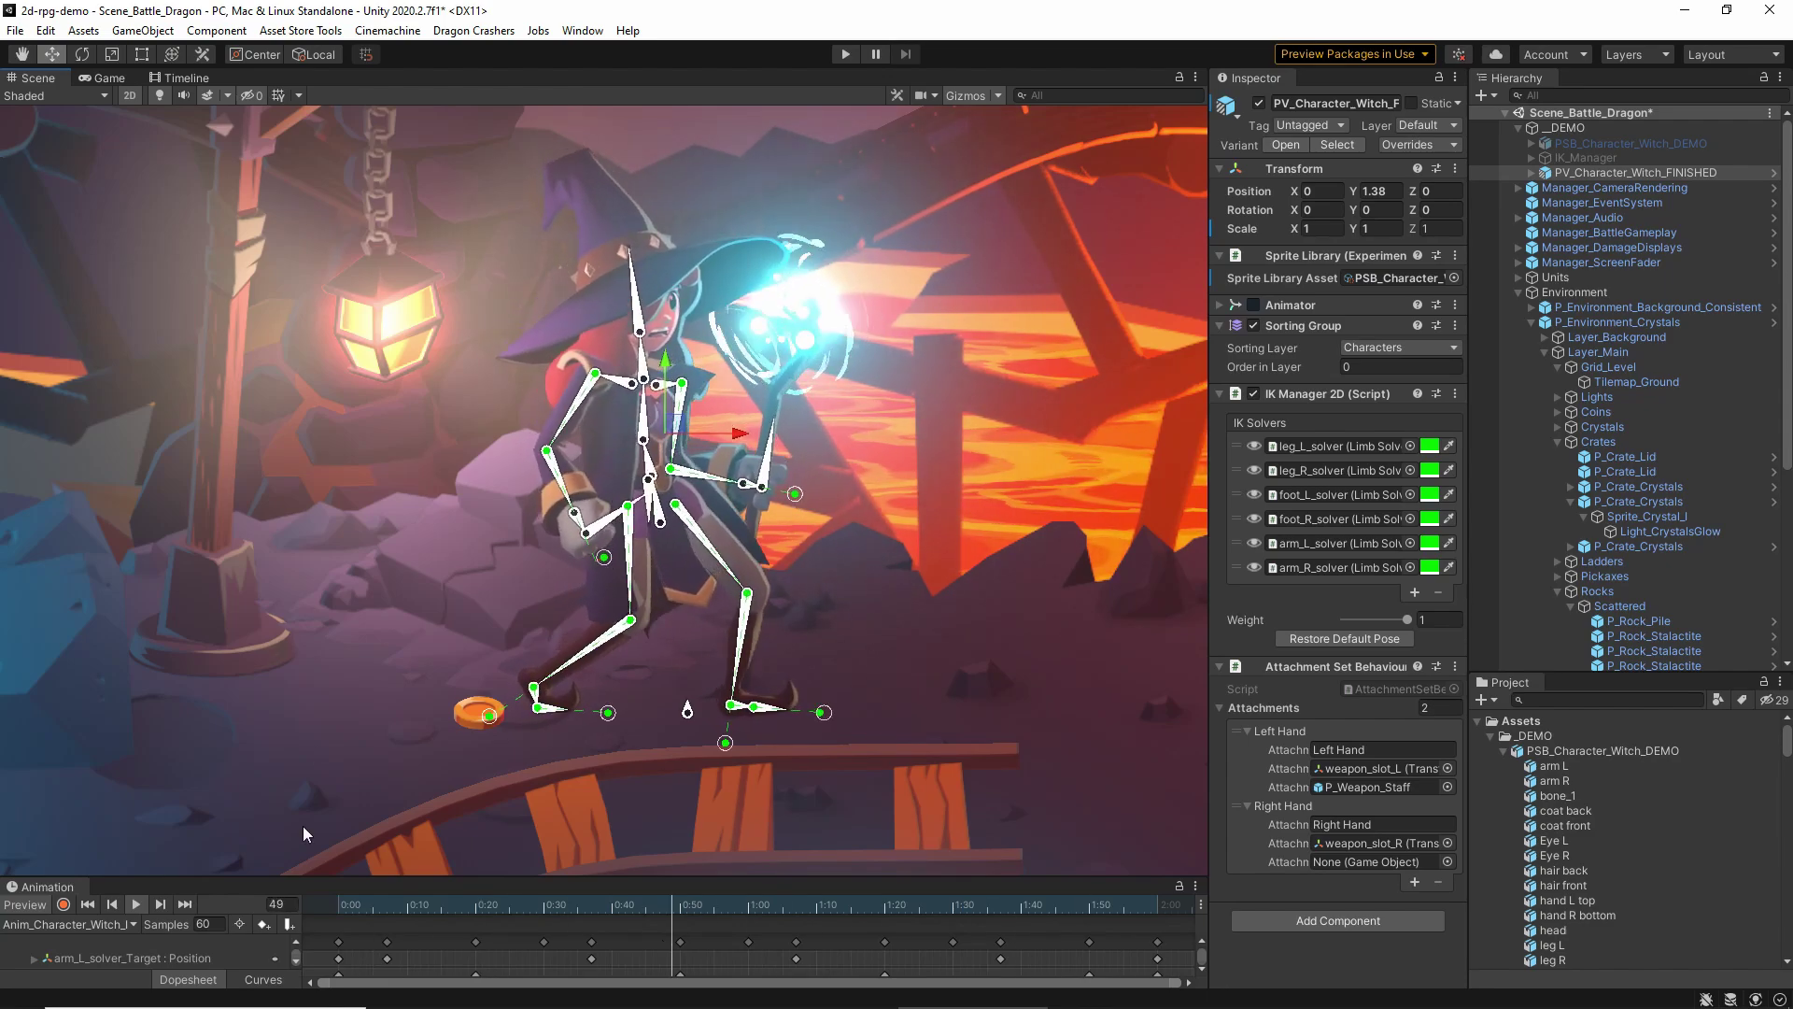
Enlarge the Animation window and preview the Anim_Character_Bipedal_Run clip on the witch
drag(279, 878, 278, 778)
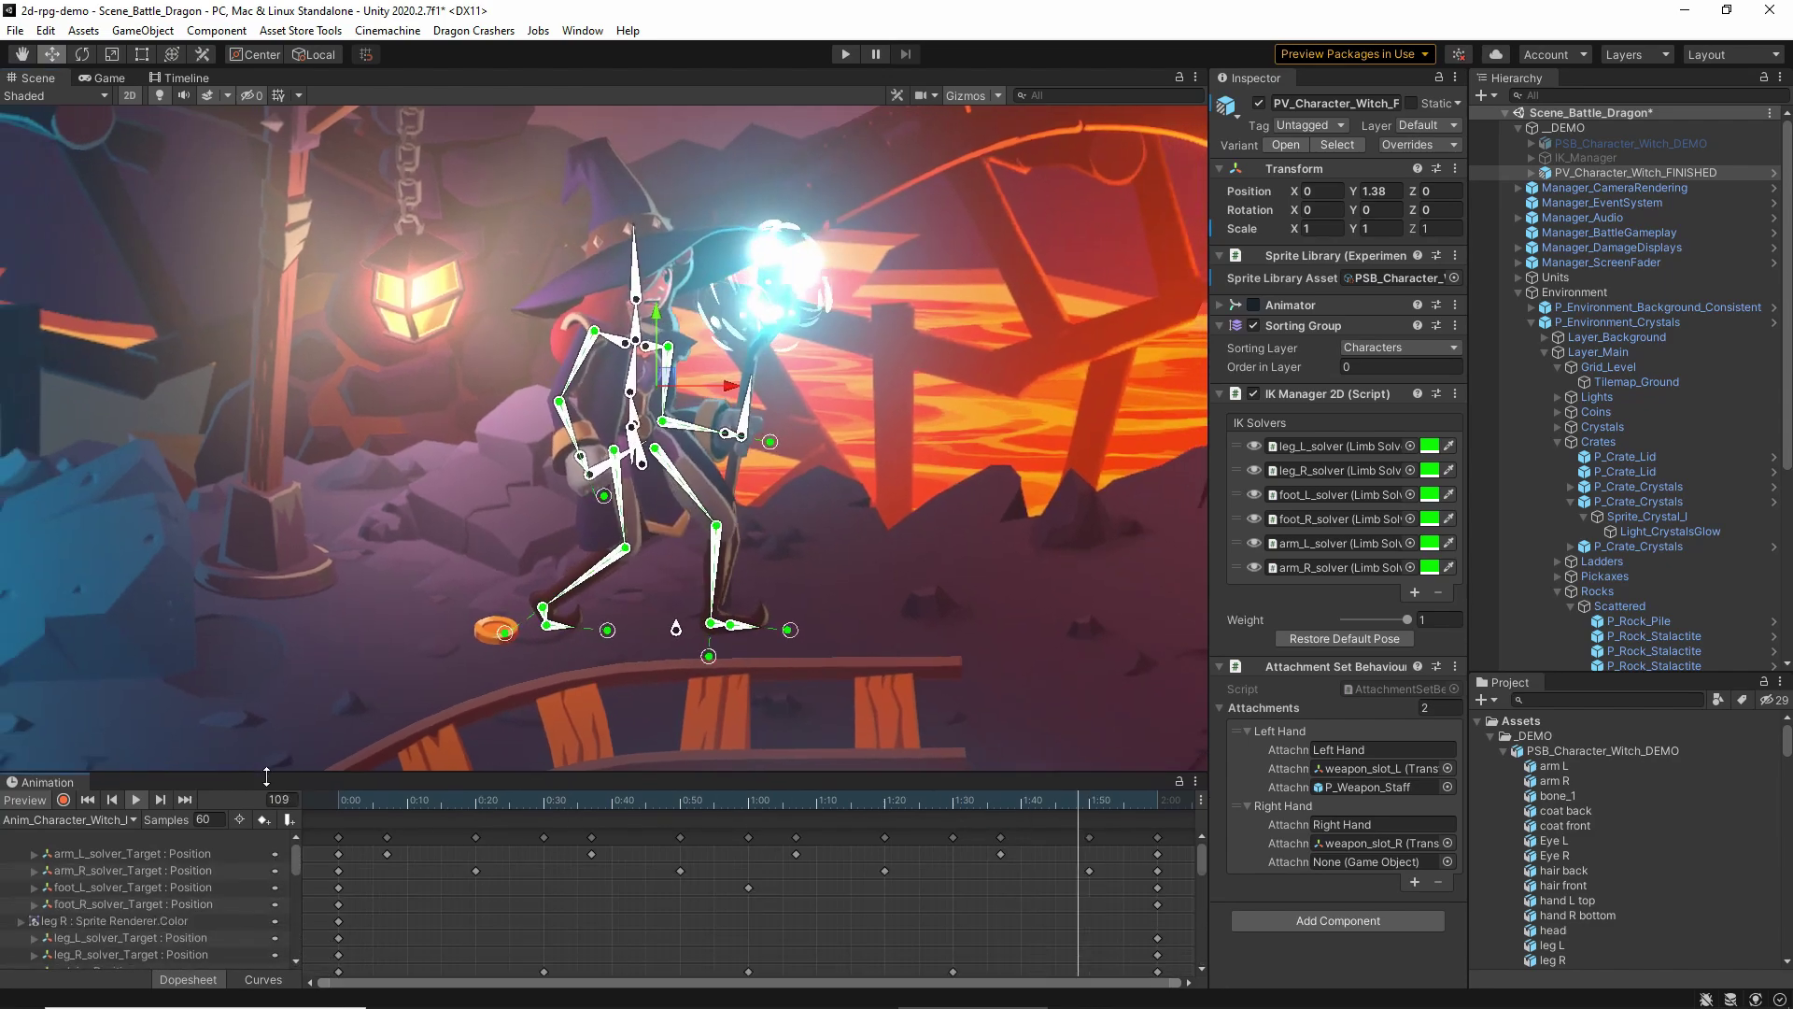
click(83, 825)
click(105, 666)
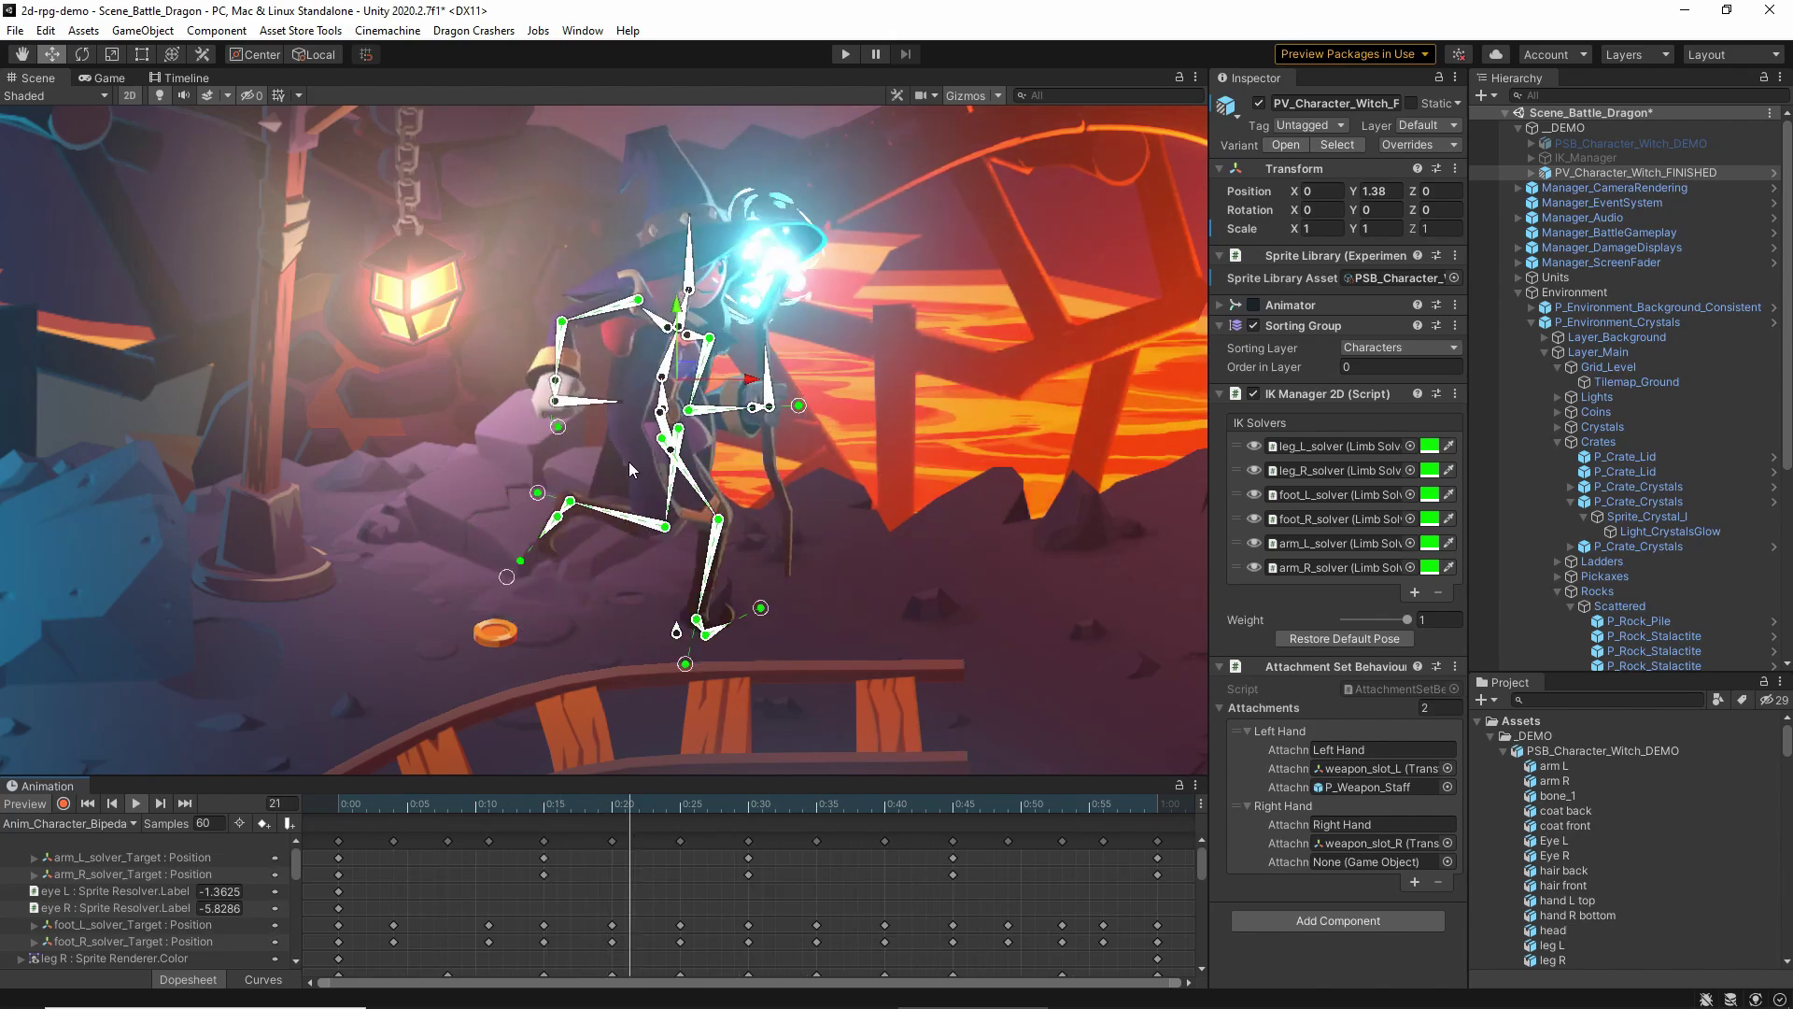
middle_drag(916, 392, 951, 460)
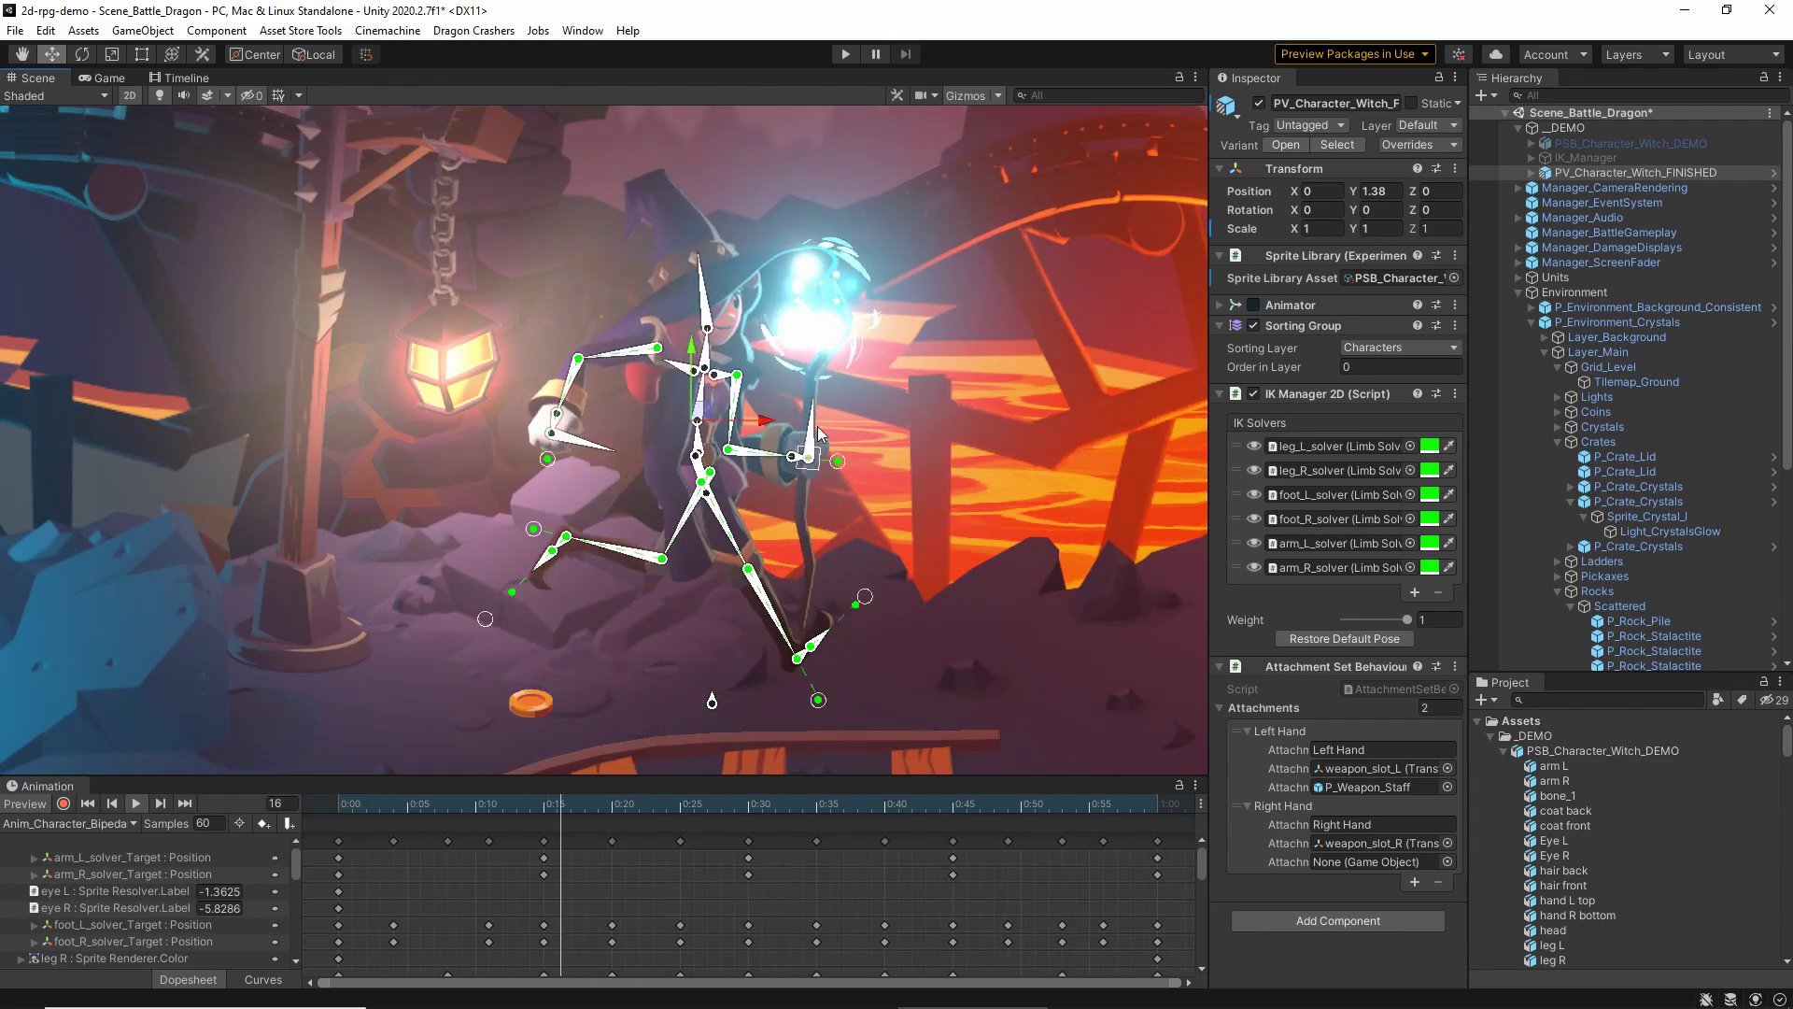
Preview the Anim_Character_Witch_Attack clip and compare the animated witch with the other party characters in the scene
click(118, 827)
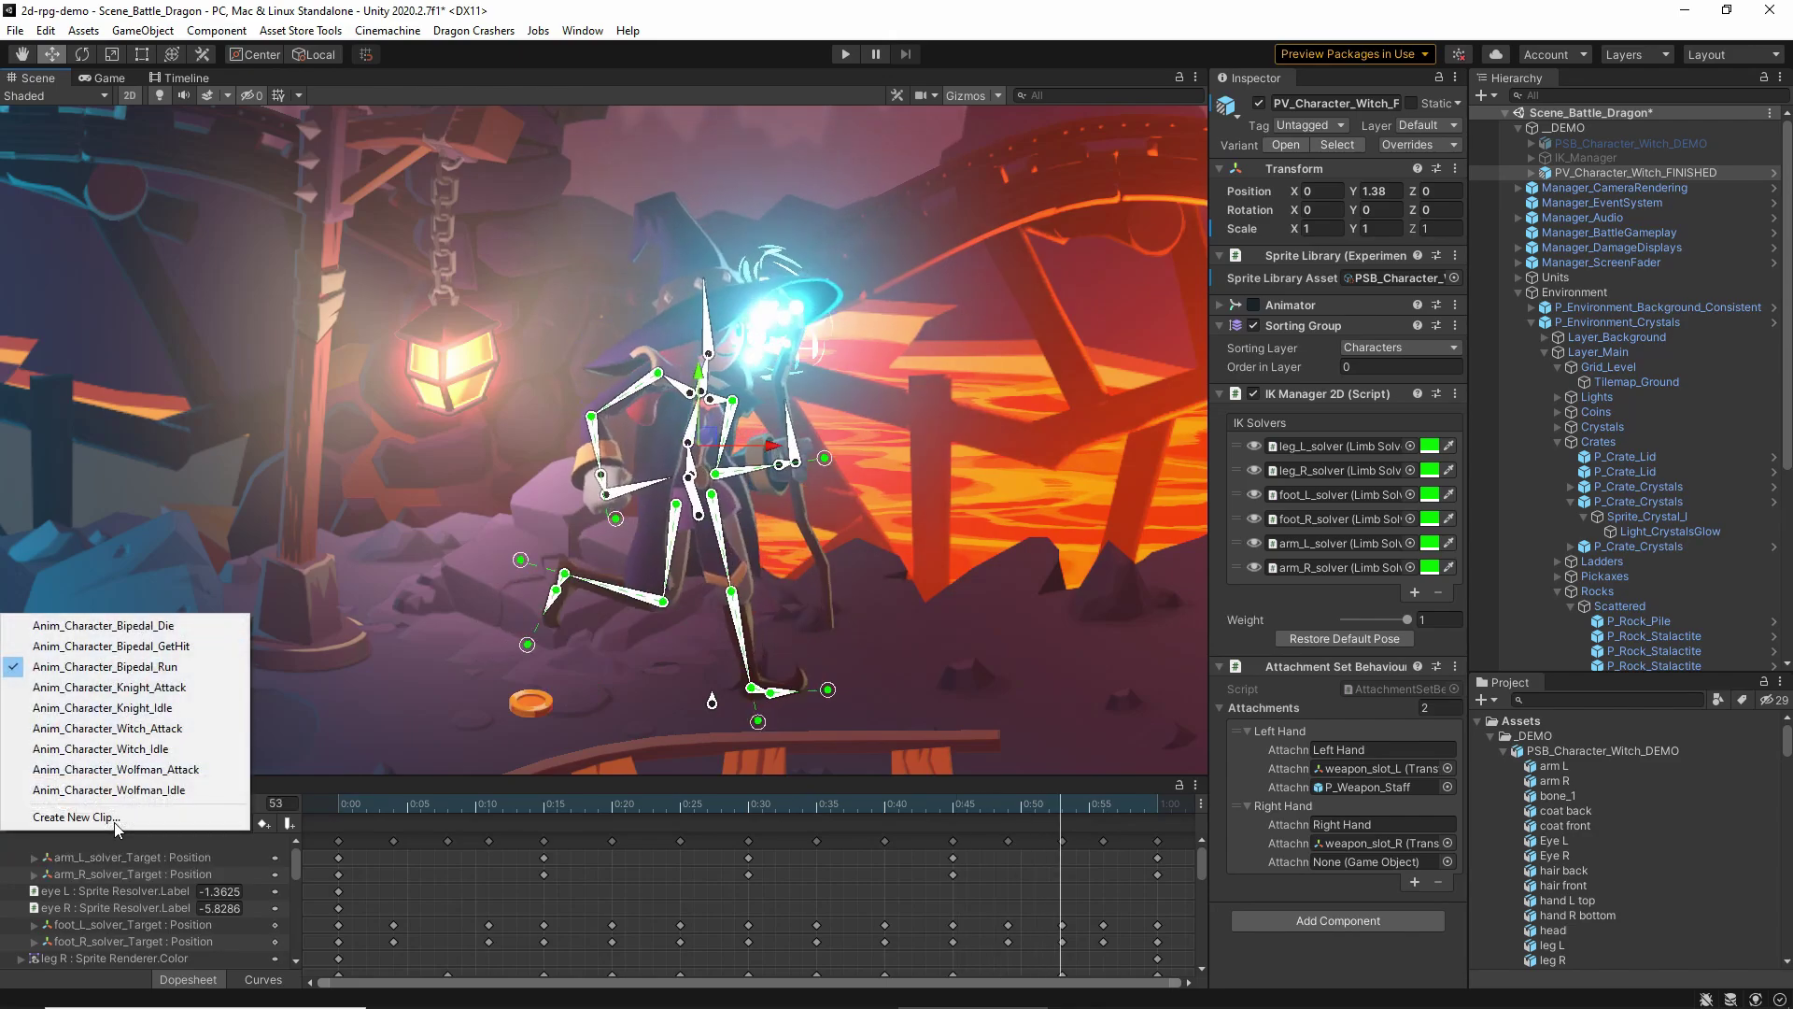
click(156, 737)
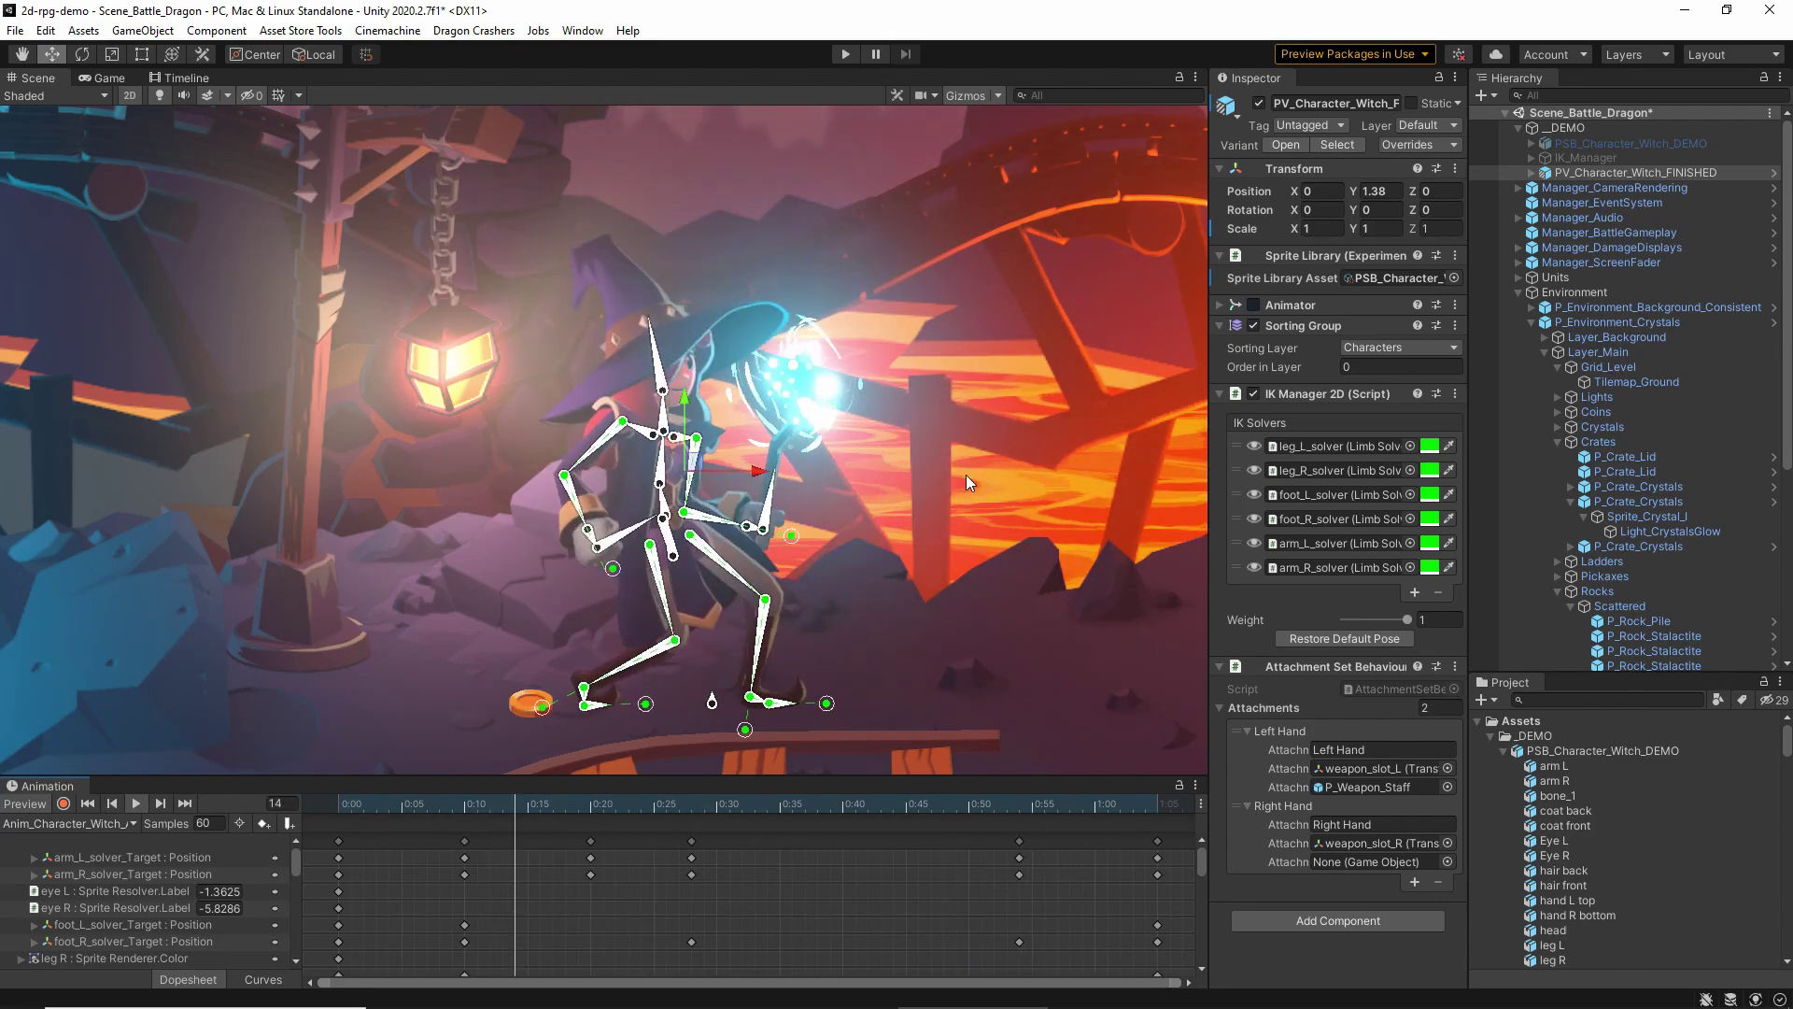
middle_drag(968, 441, 943, 423)
scroll(921, 445, down, 3)
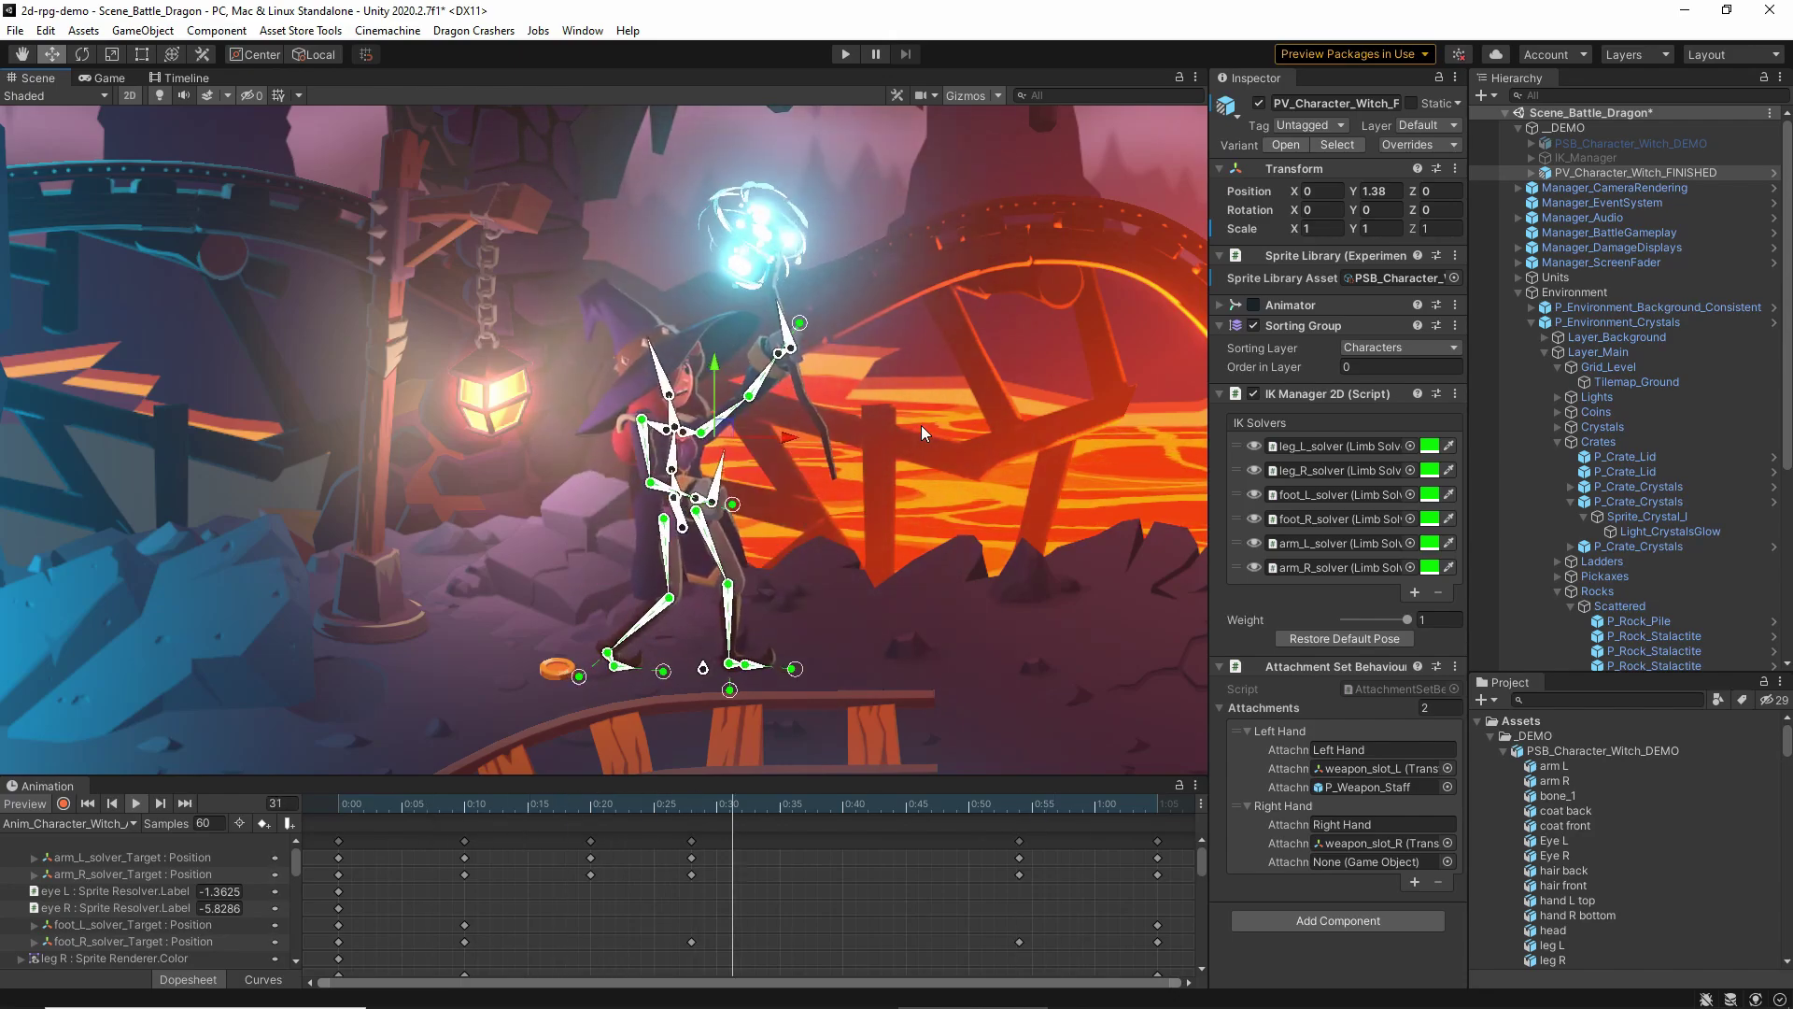
scroll(934, 439, down, 2)
middle_drag(1007, 473, 526, 573)
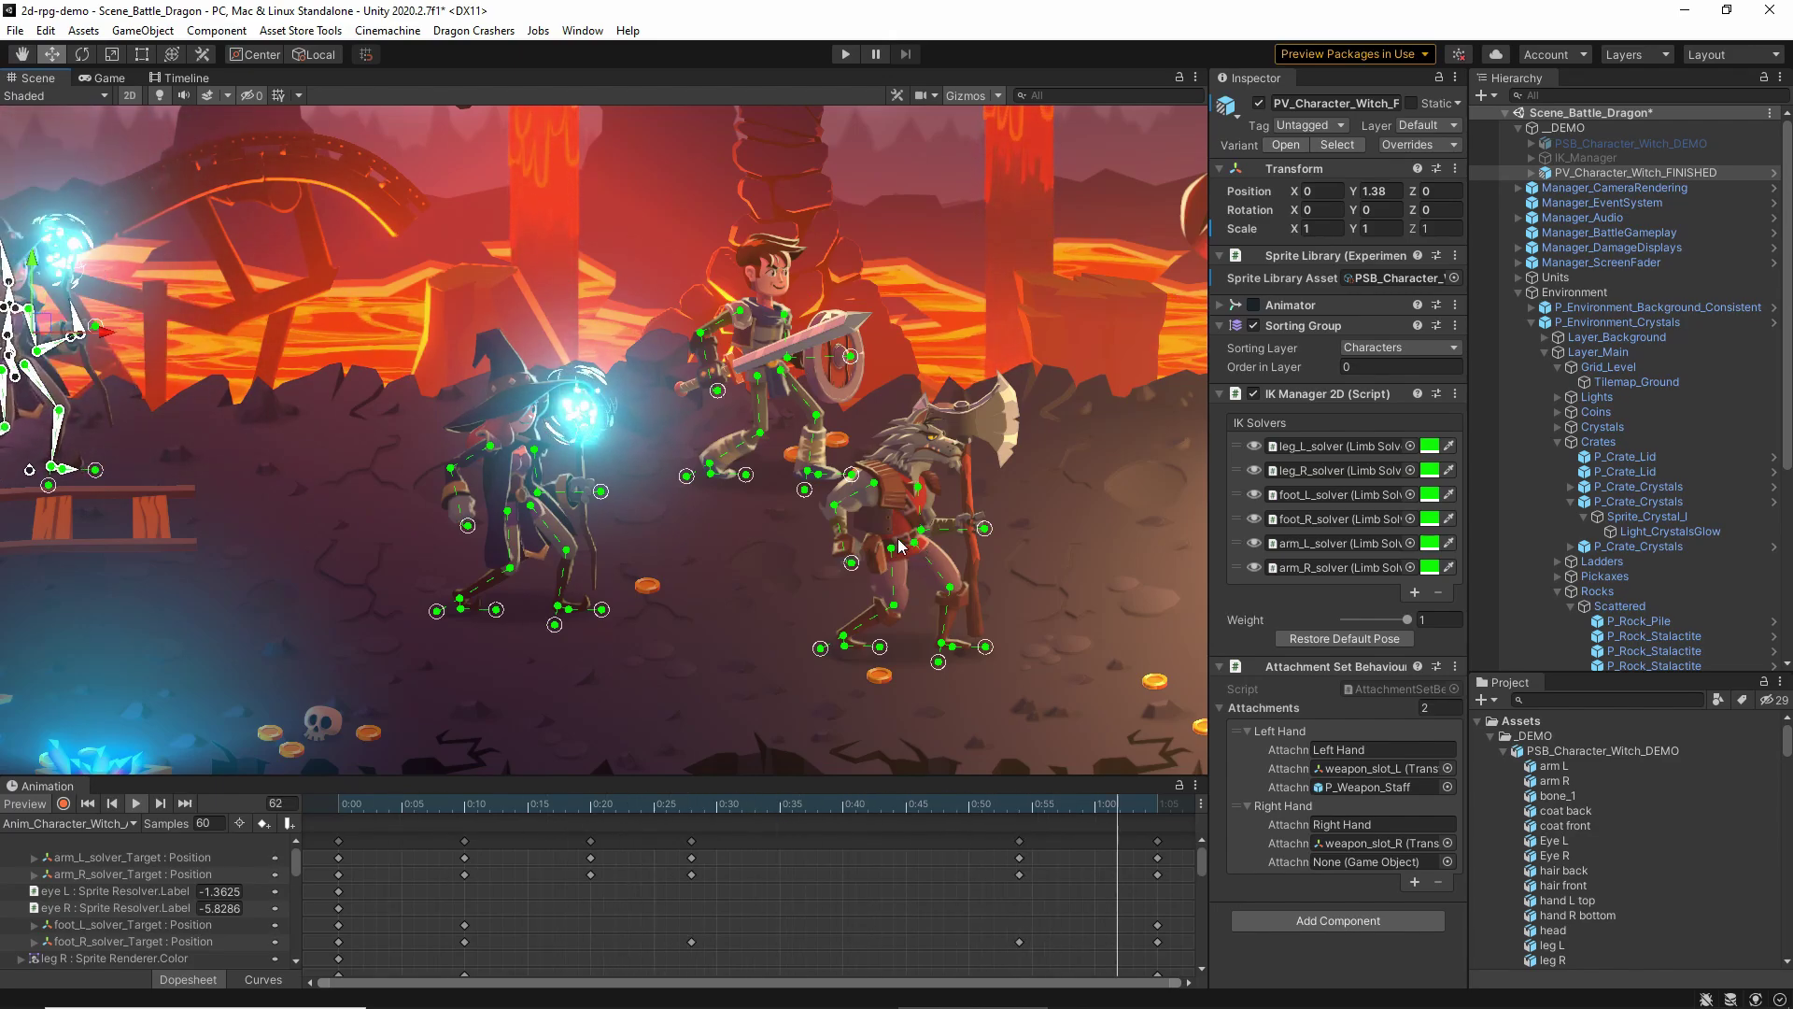
middle_drag(164, 339, 485, 359)
scroll(951, 463, up, 5)
scroll(495, 363, down, 5)
middle_drag(628, 344, 555, 361)
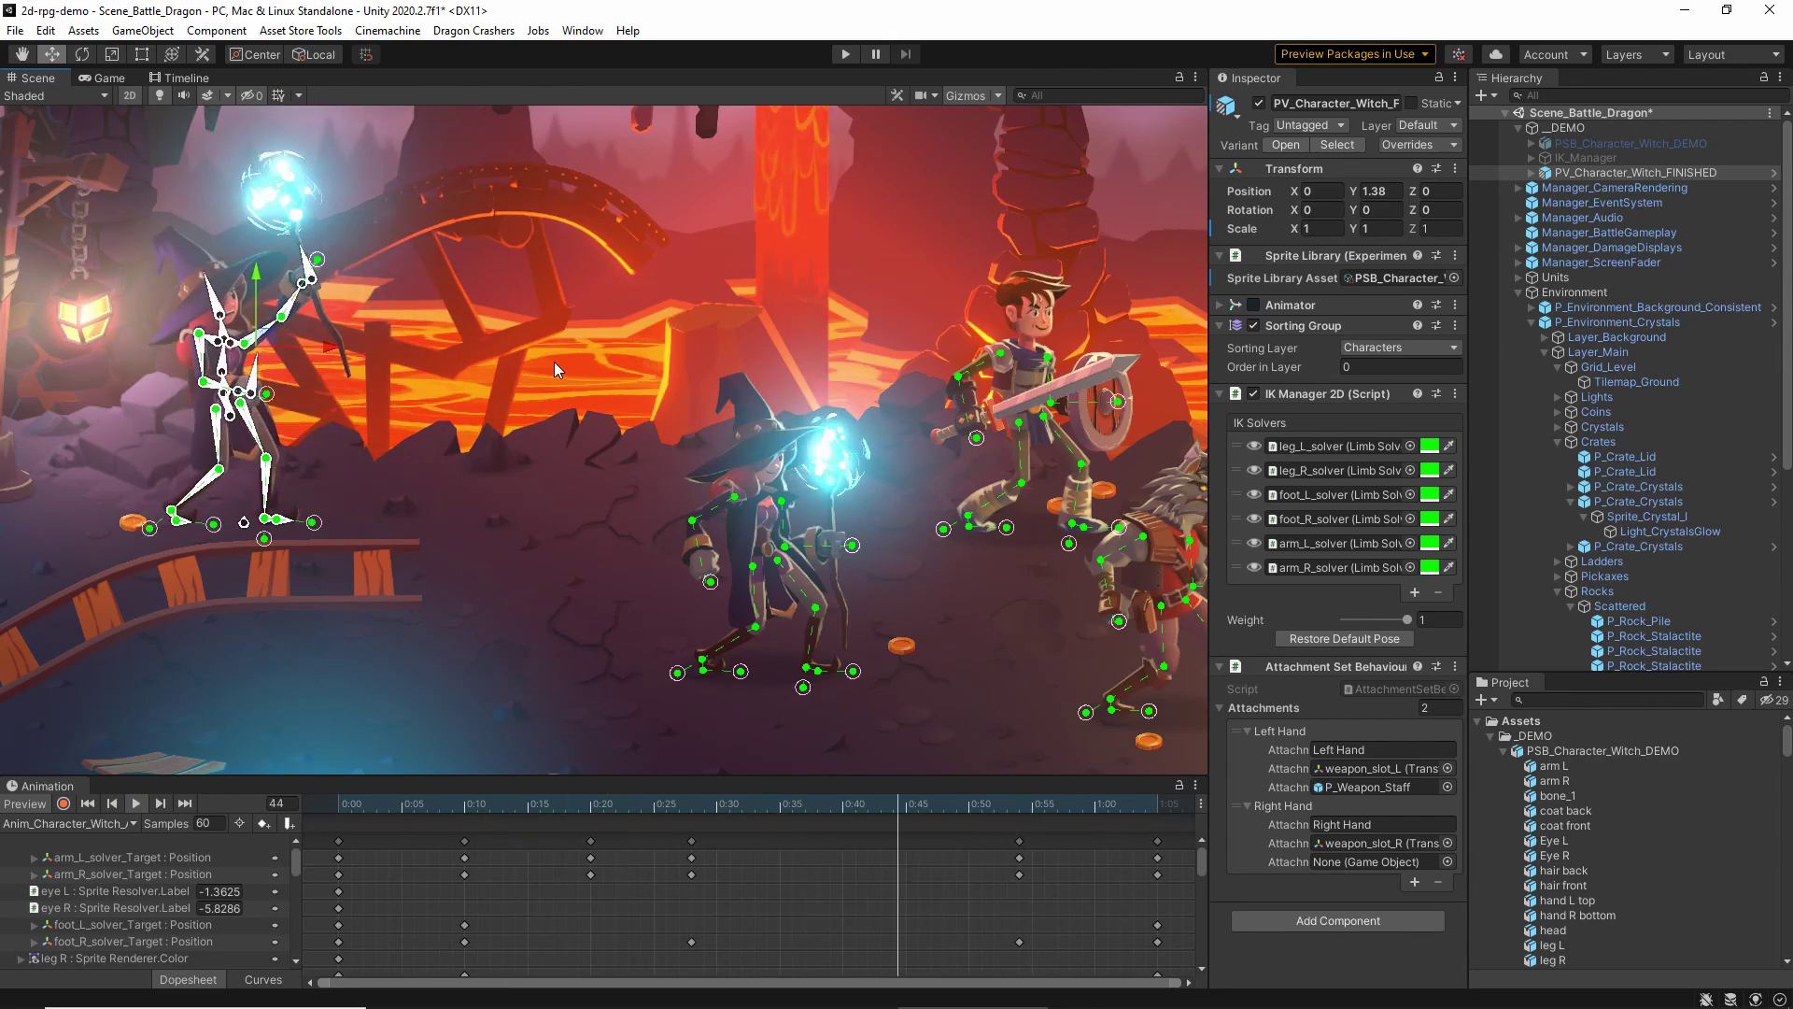
Look over the party characters, then switch the witch back to the Anim_Character_Bipedal_Run clip and play it
middle_drag(447, 442, 319, 388)
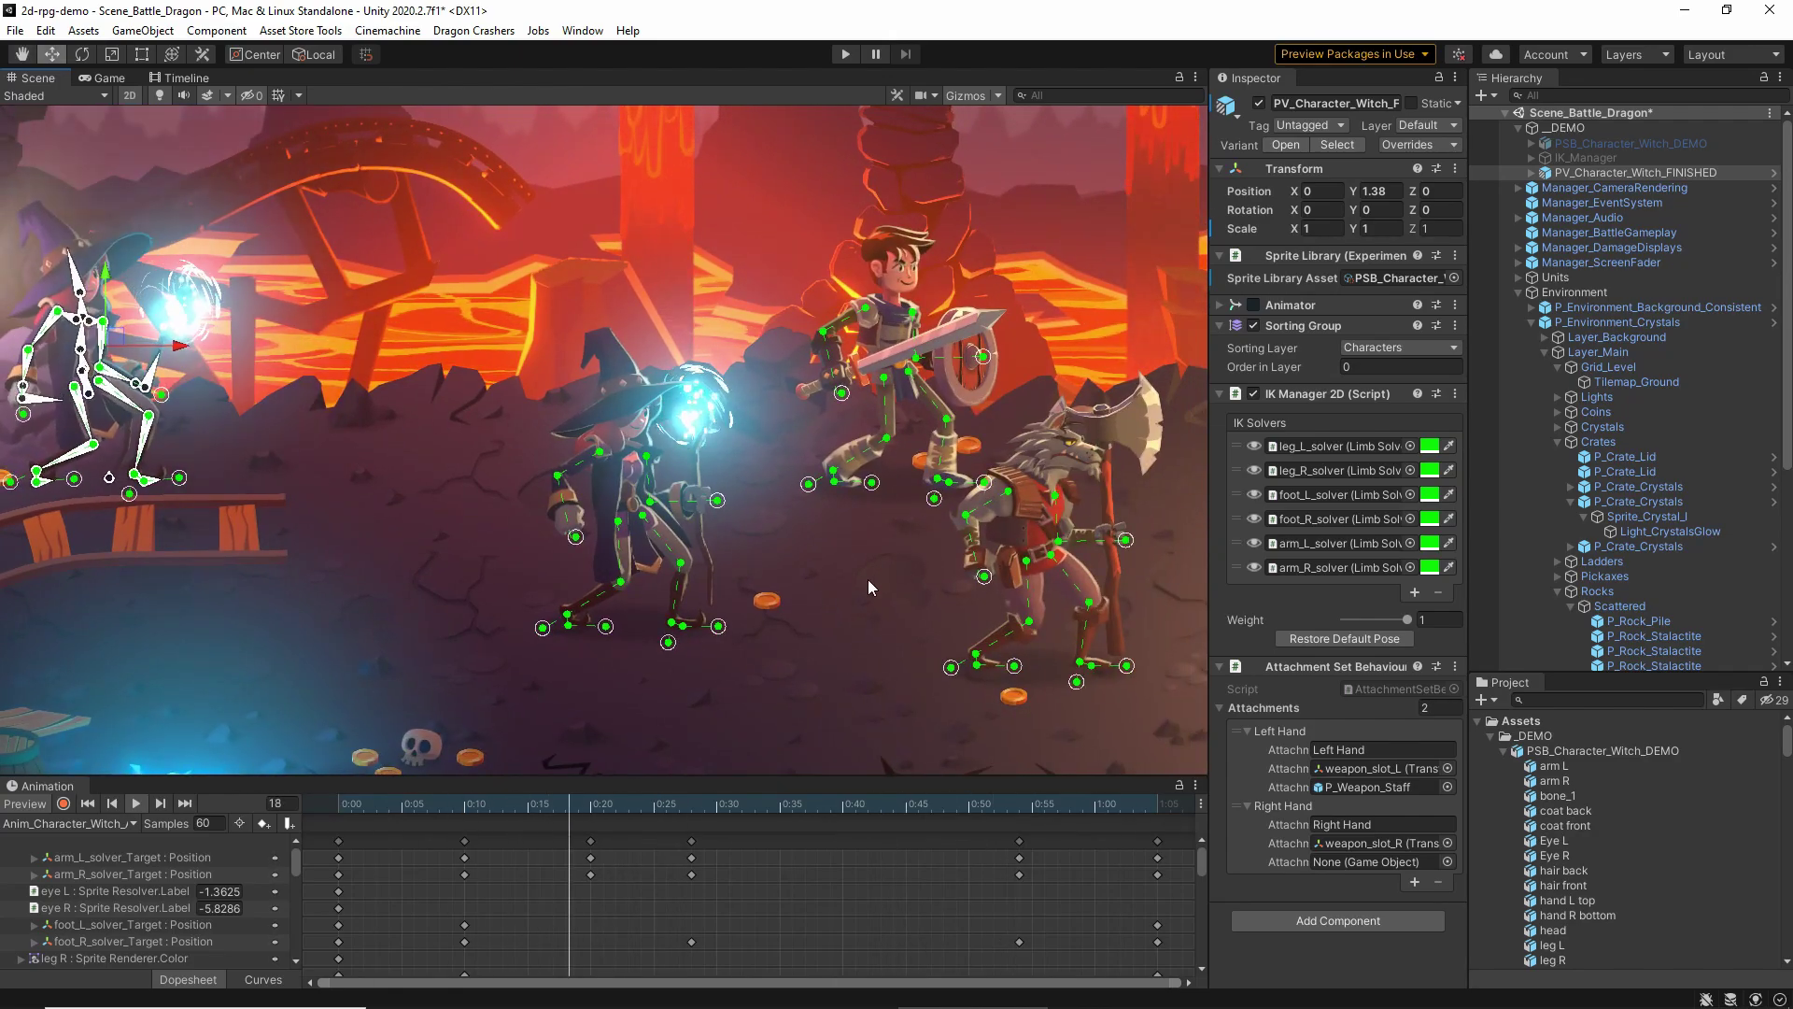
middle_drag(236, 365, 926, 496)
scroll(755, 480, up, 3)
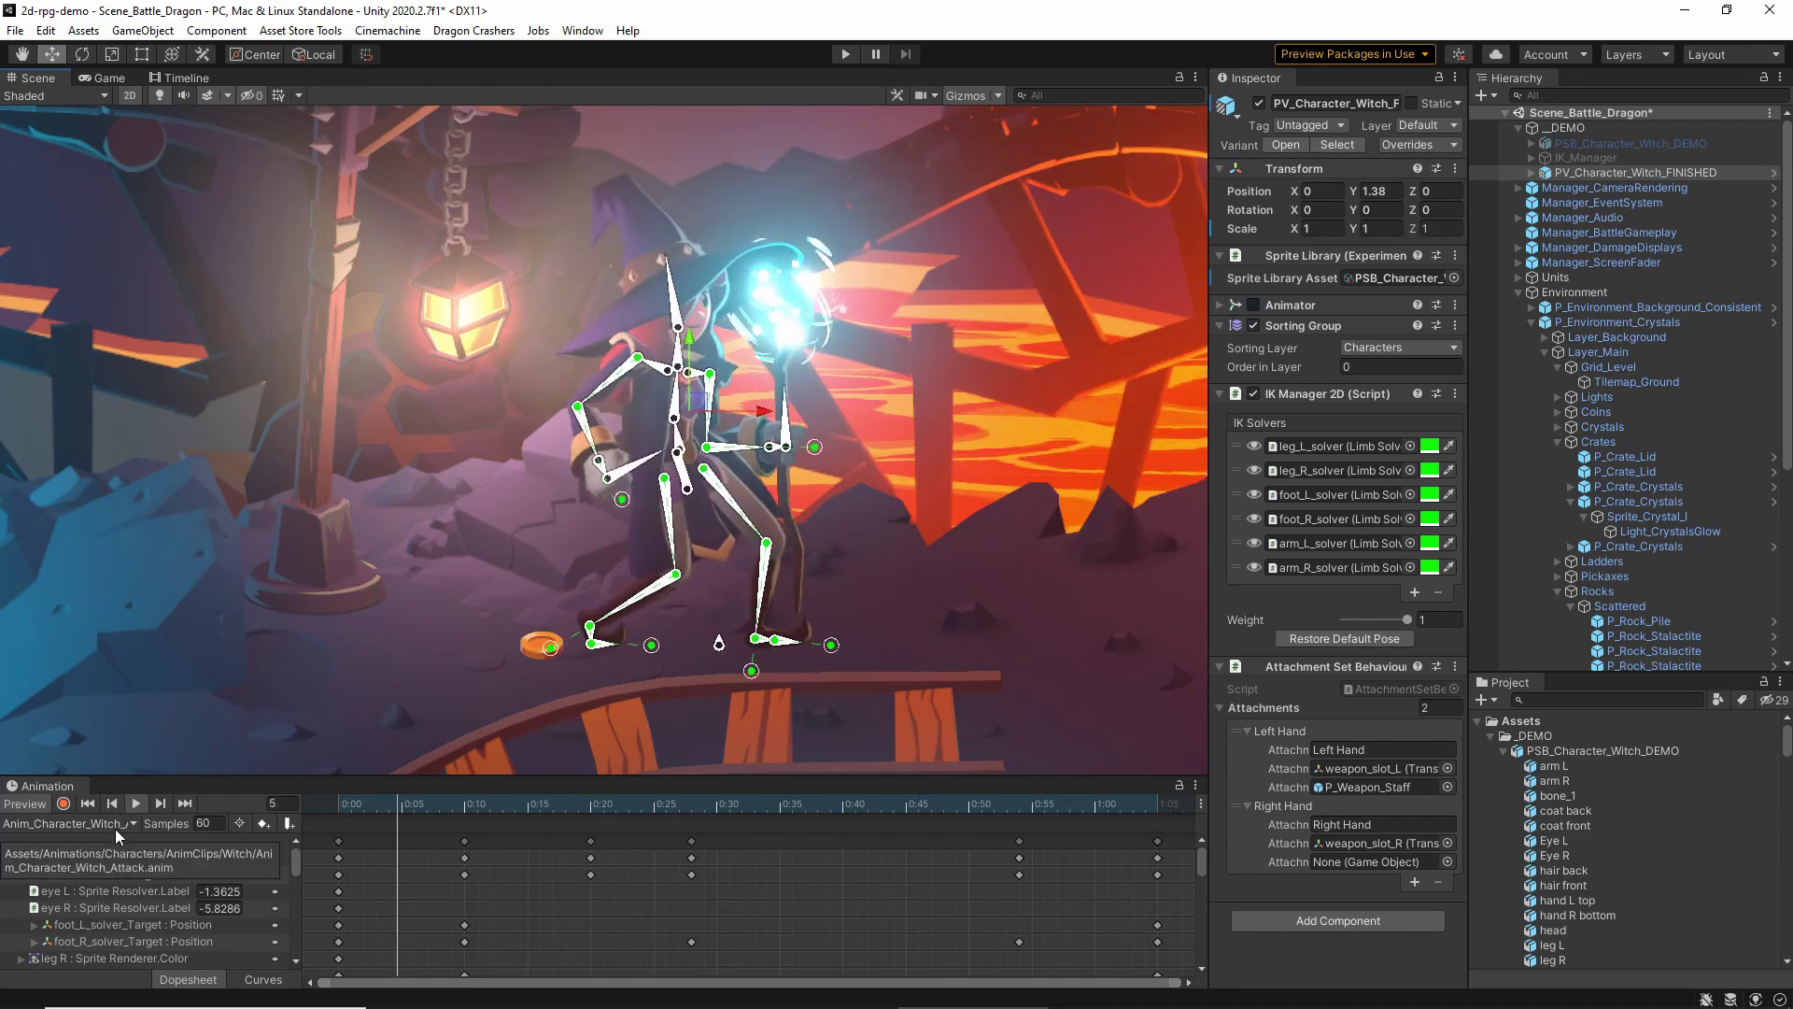
click(118, 826)
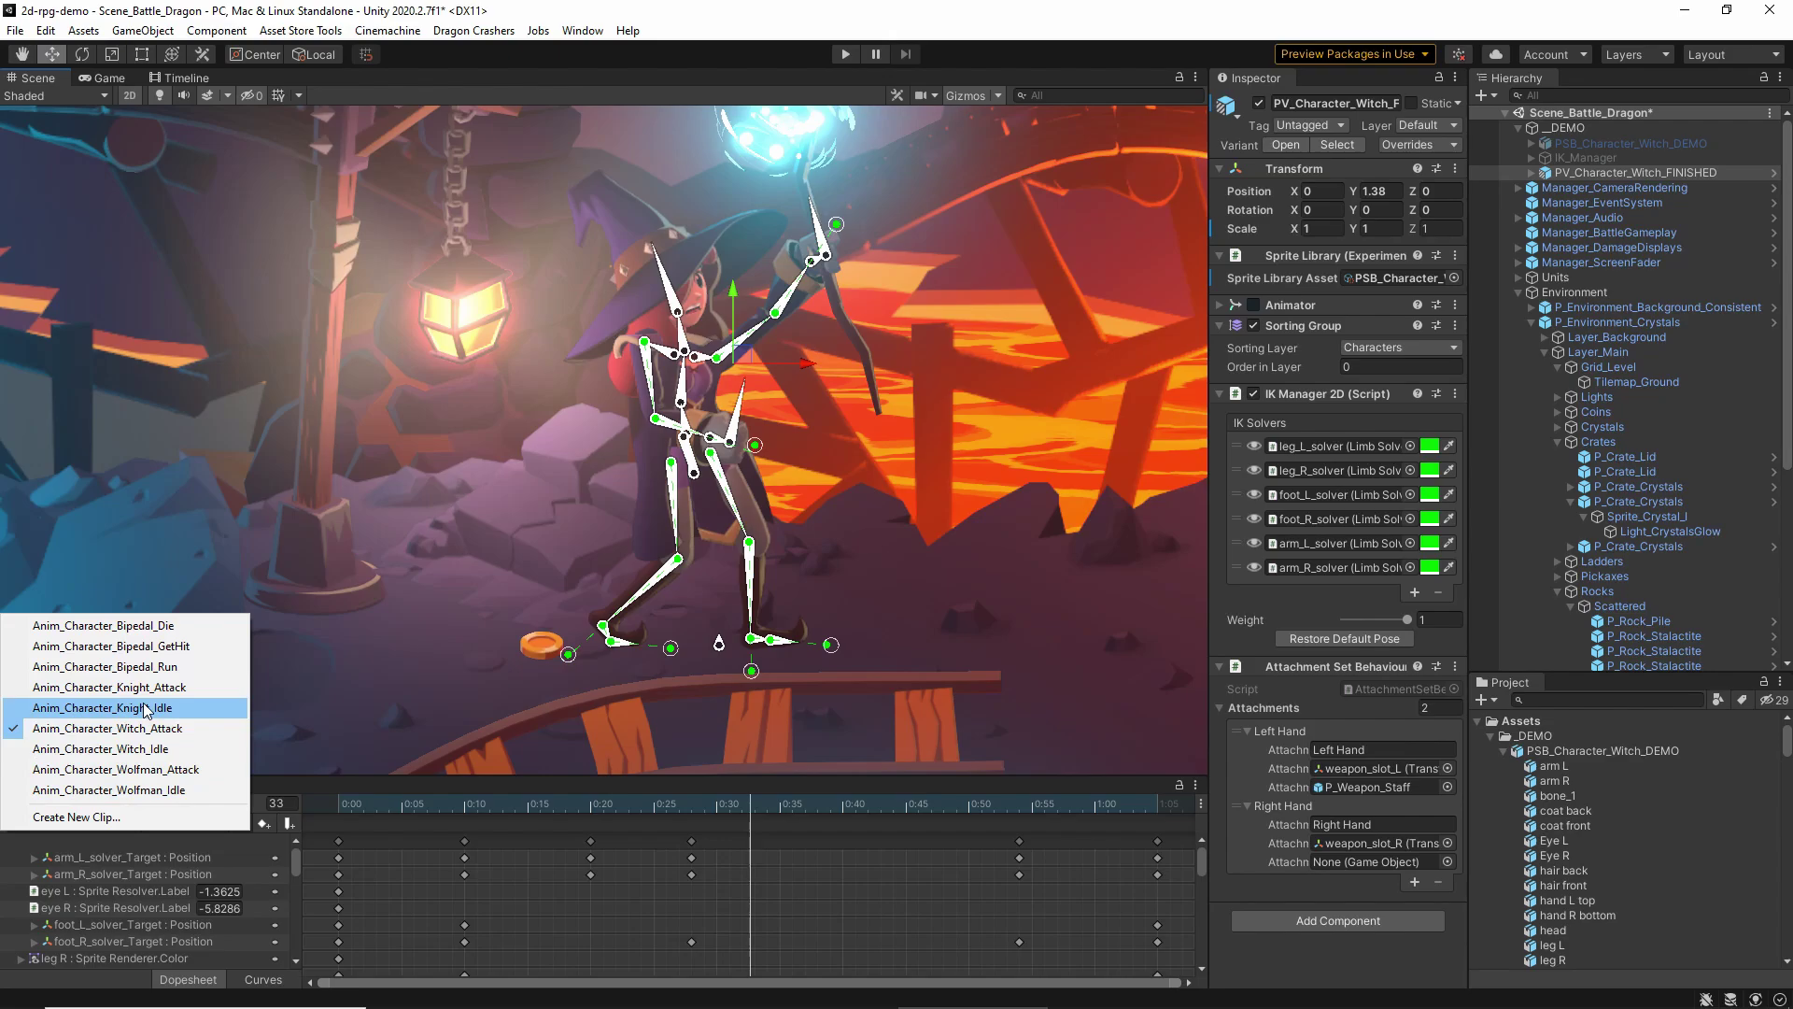
click(157, 665)
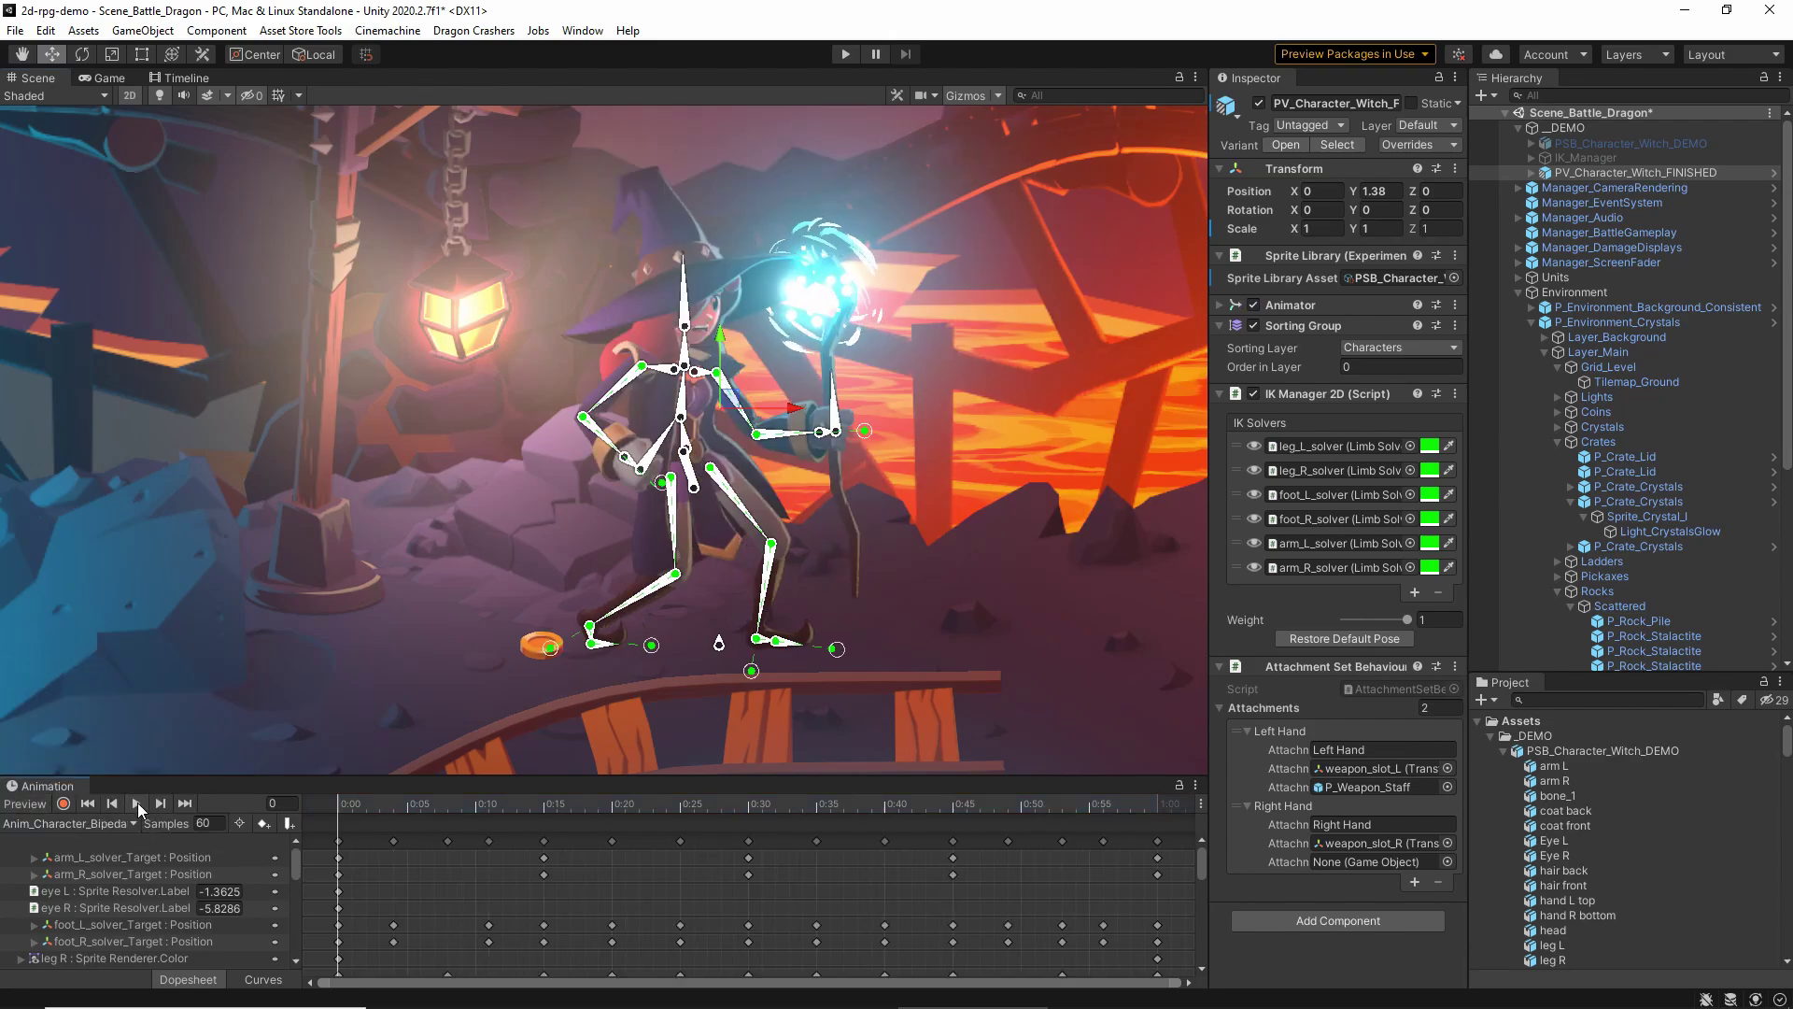
click(137, 804)
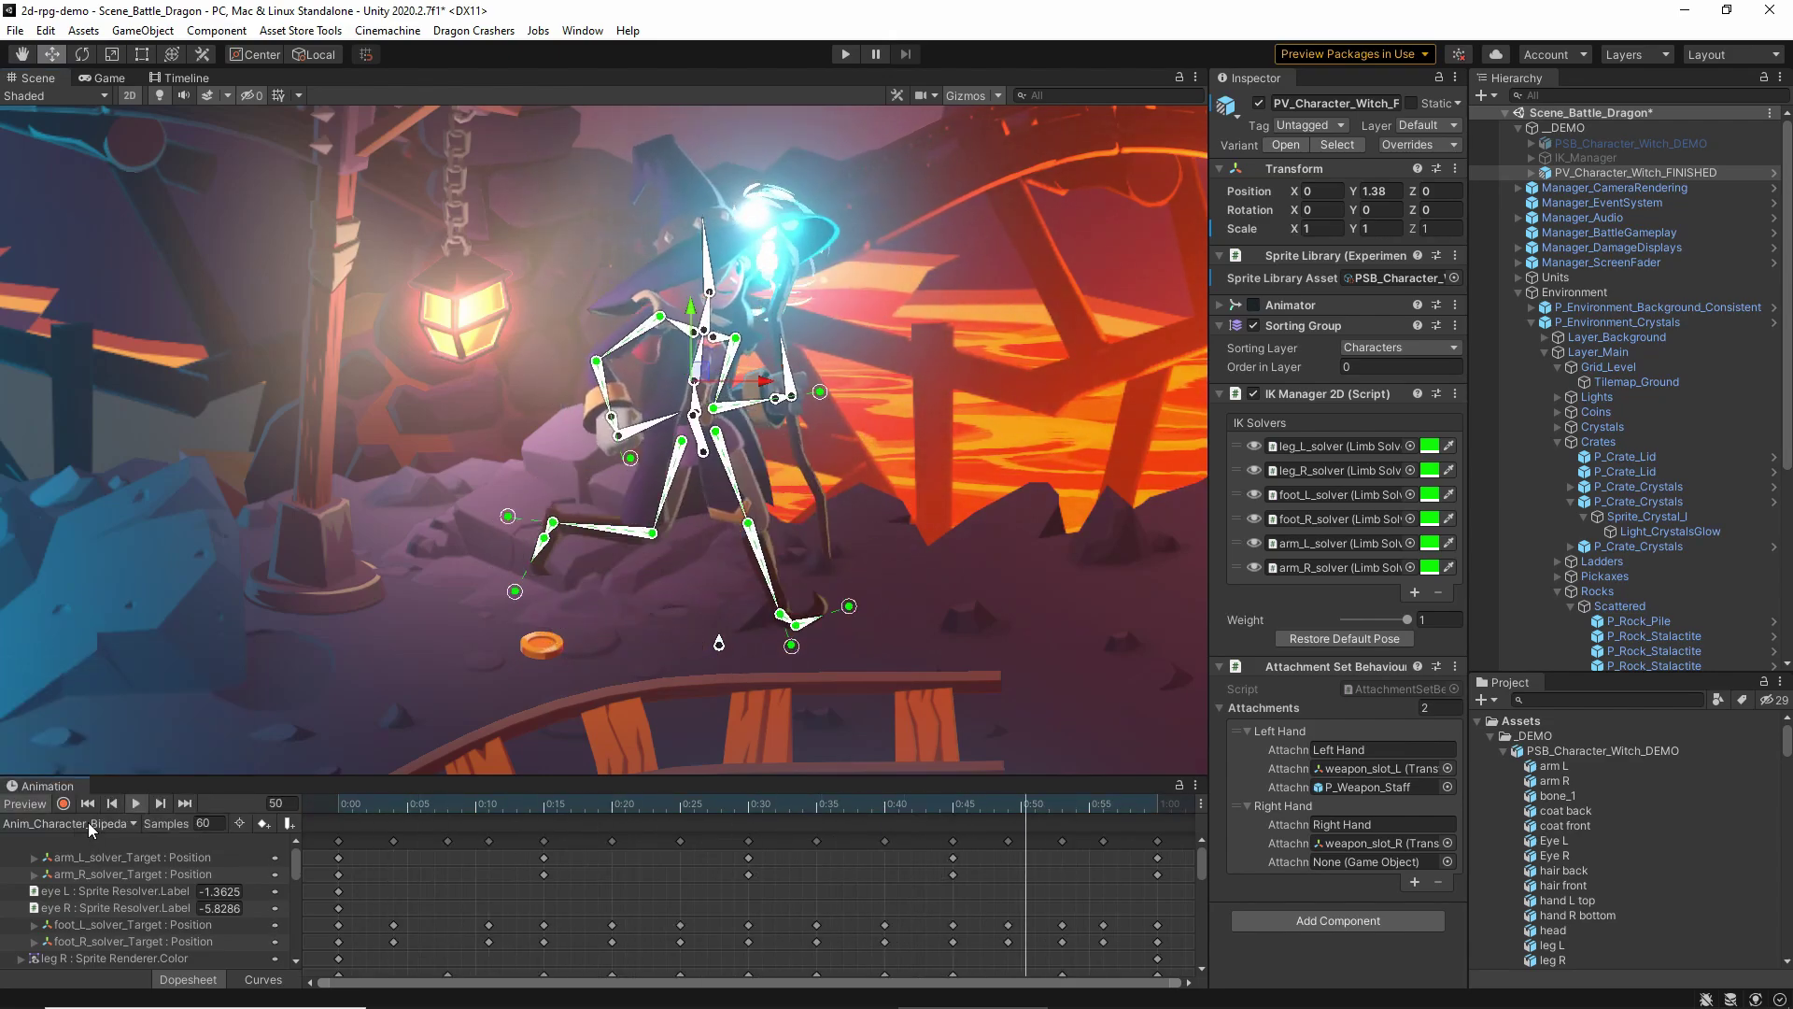
Play the Anim_Character_Bipedal_GetHit clip on the witch
click(88, 822)
click(147, 648)
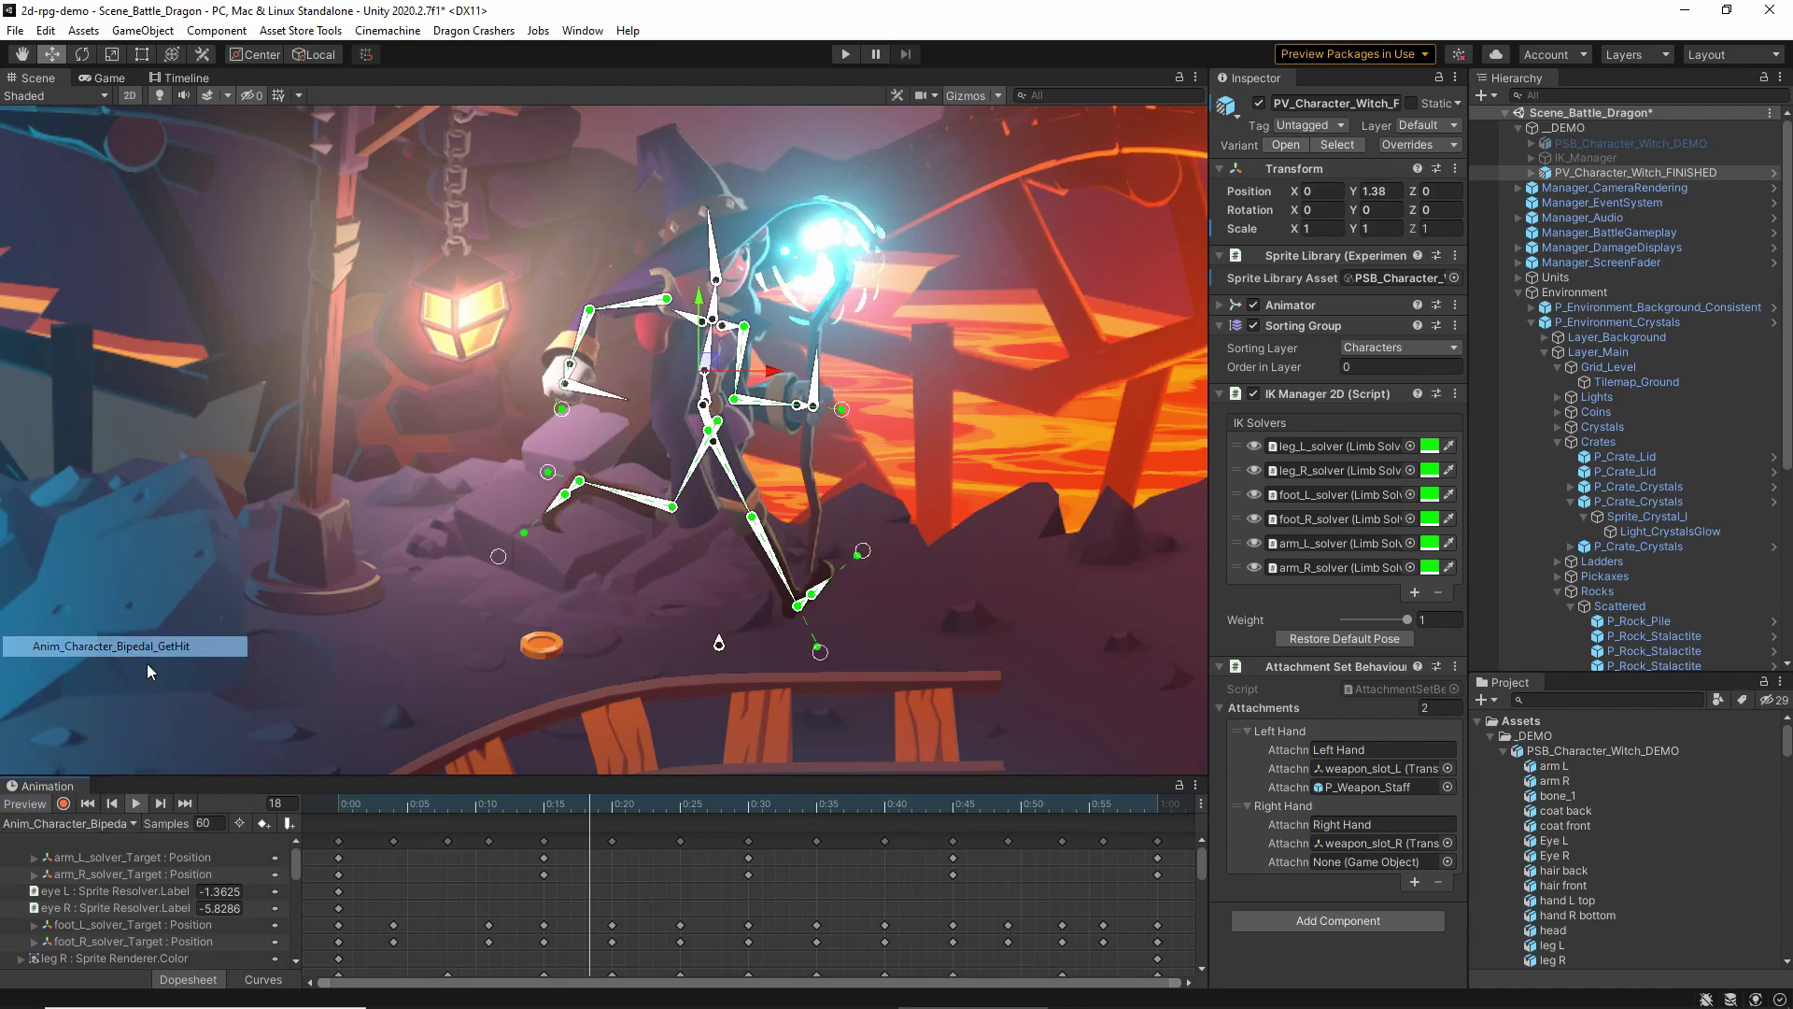
click(140, 802)
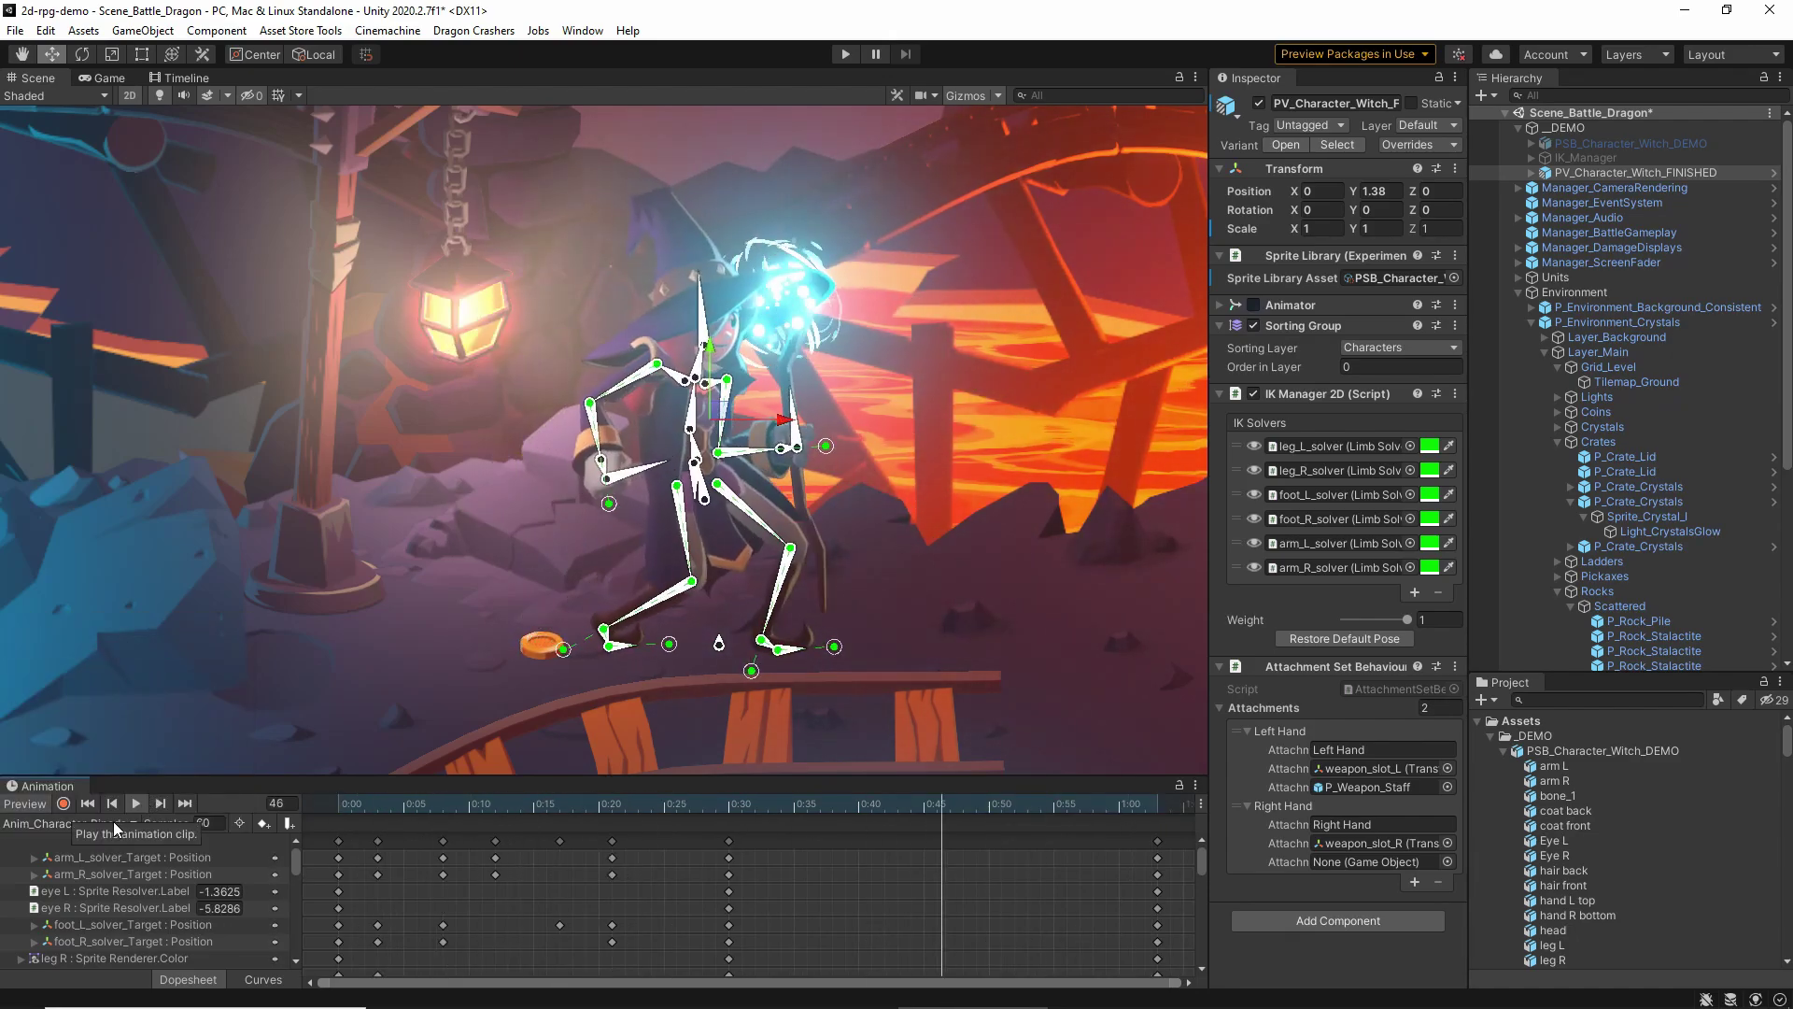
Play the Anim_Character_Wolfman_Idle clip on the witch and view her up close
click(109, 827)
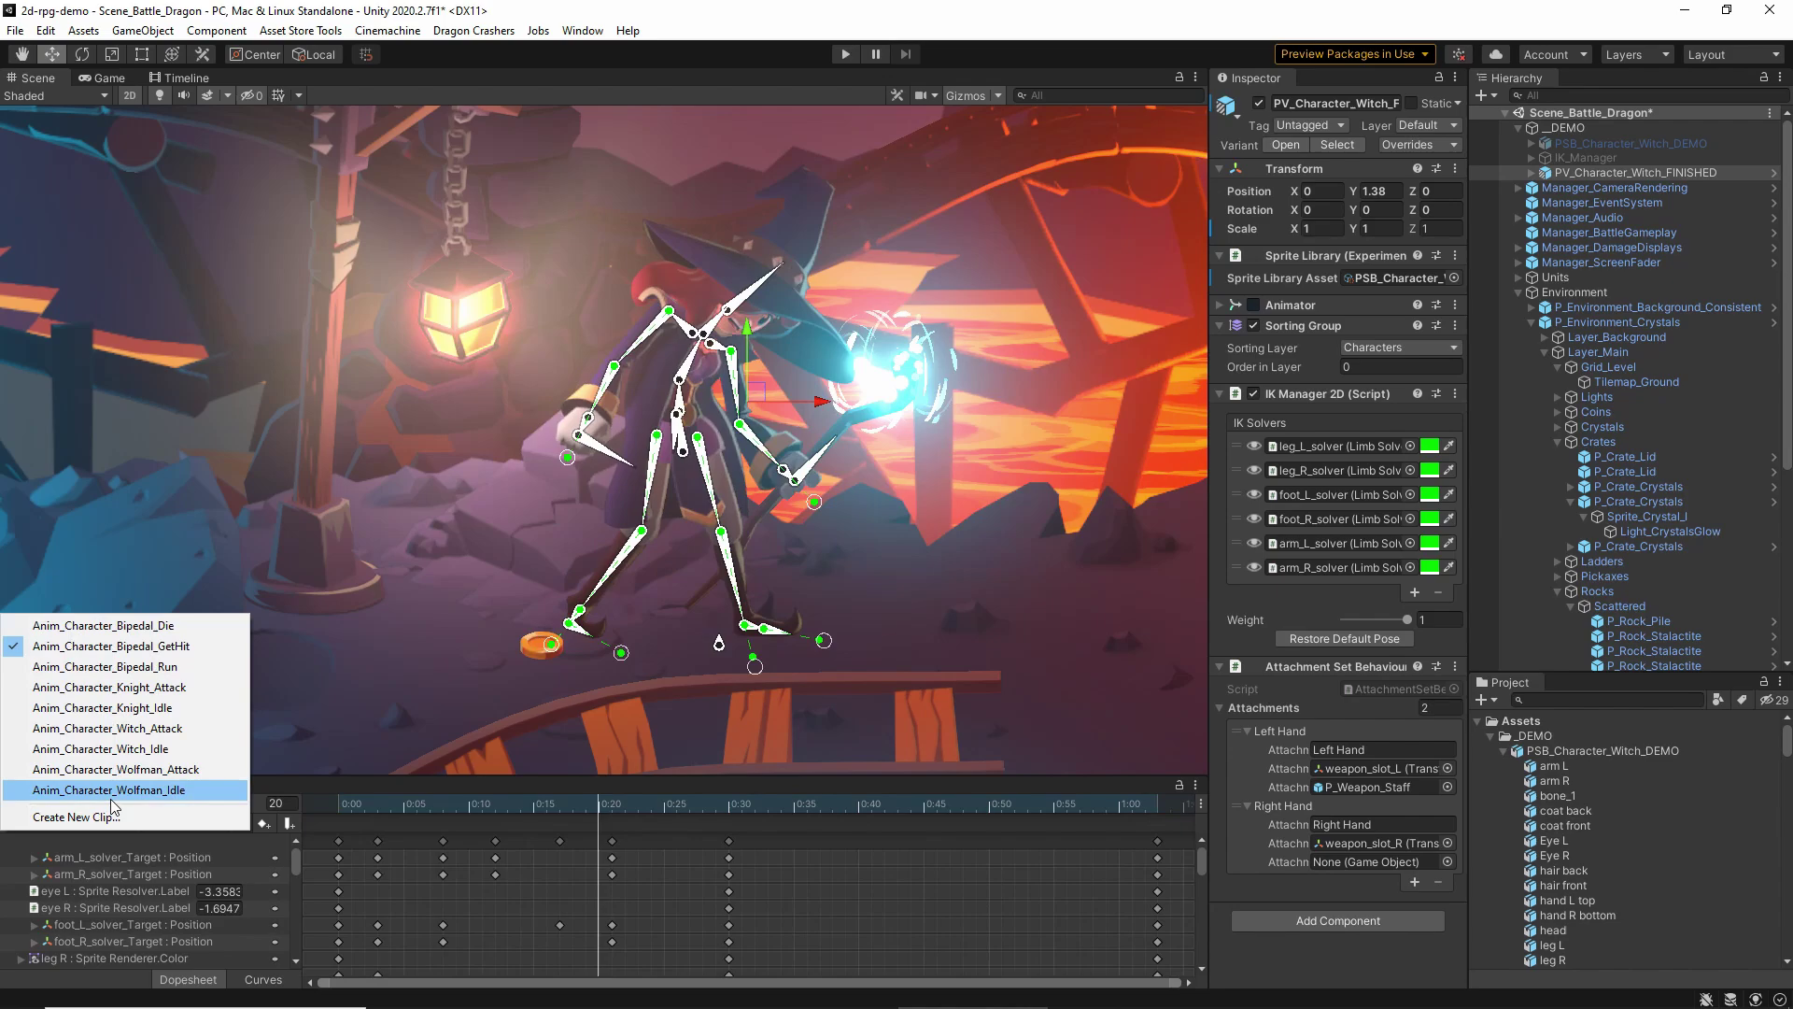
click(111, 790)
click(134, 804)
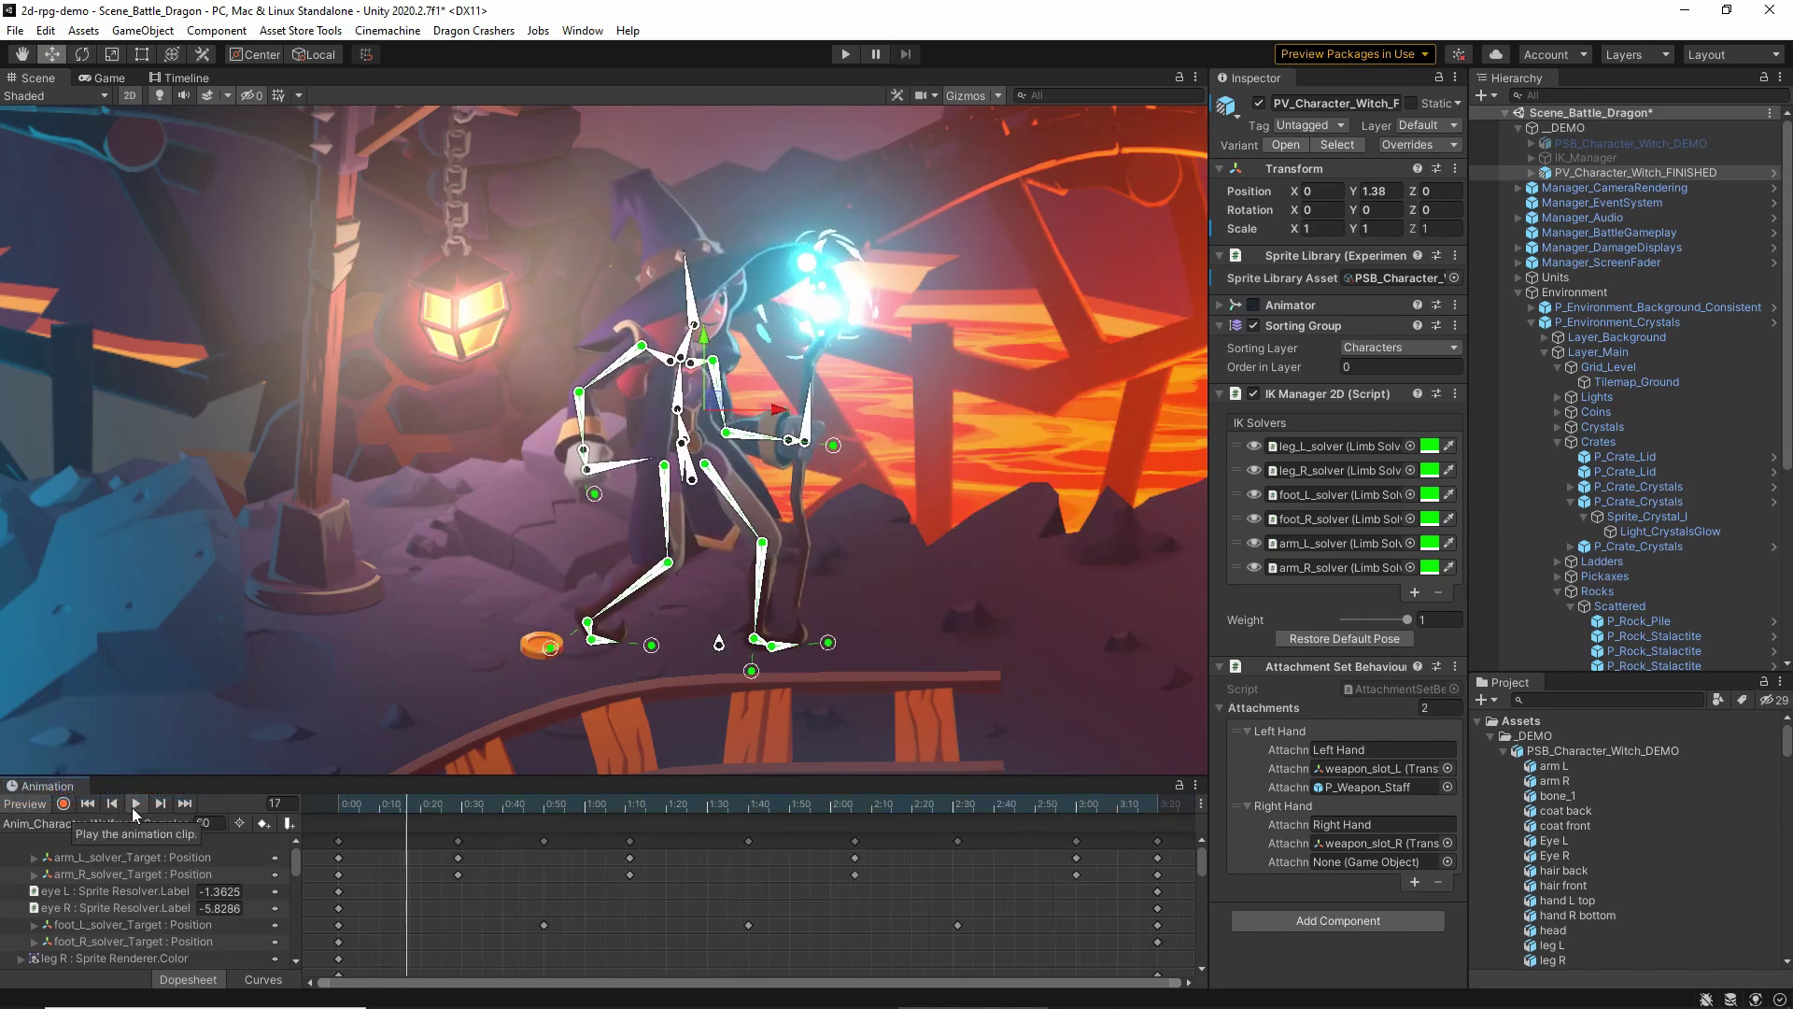
scroll(831, 557, up, 2)
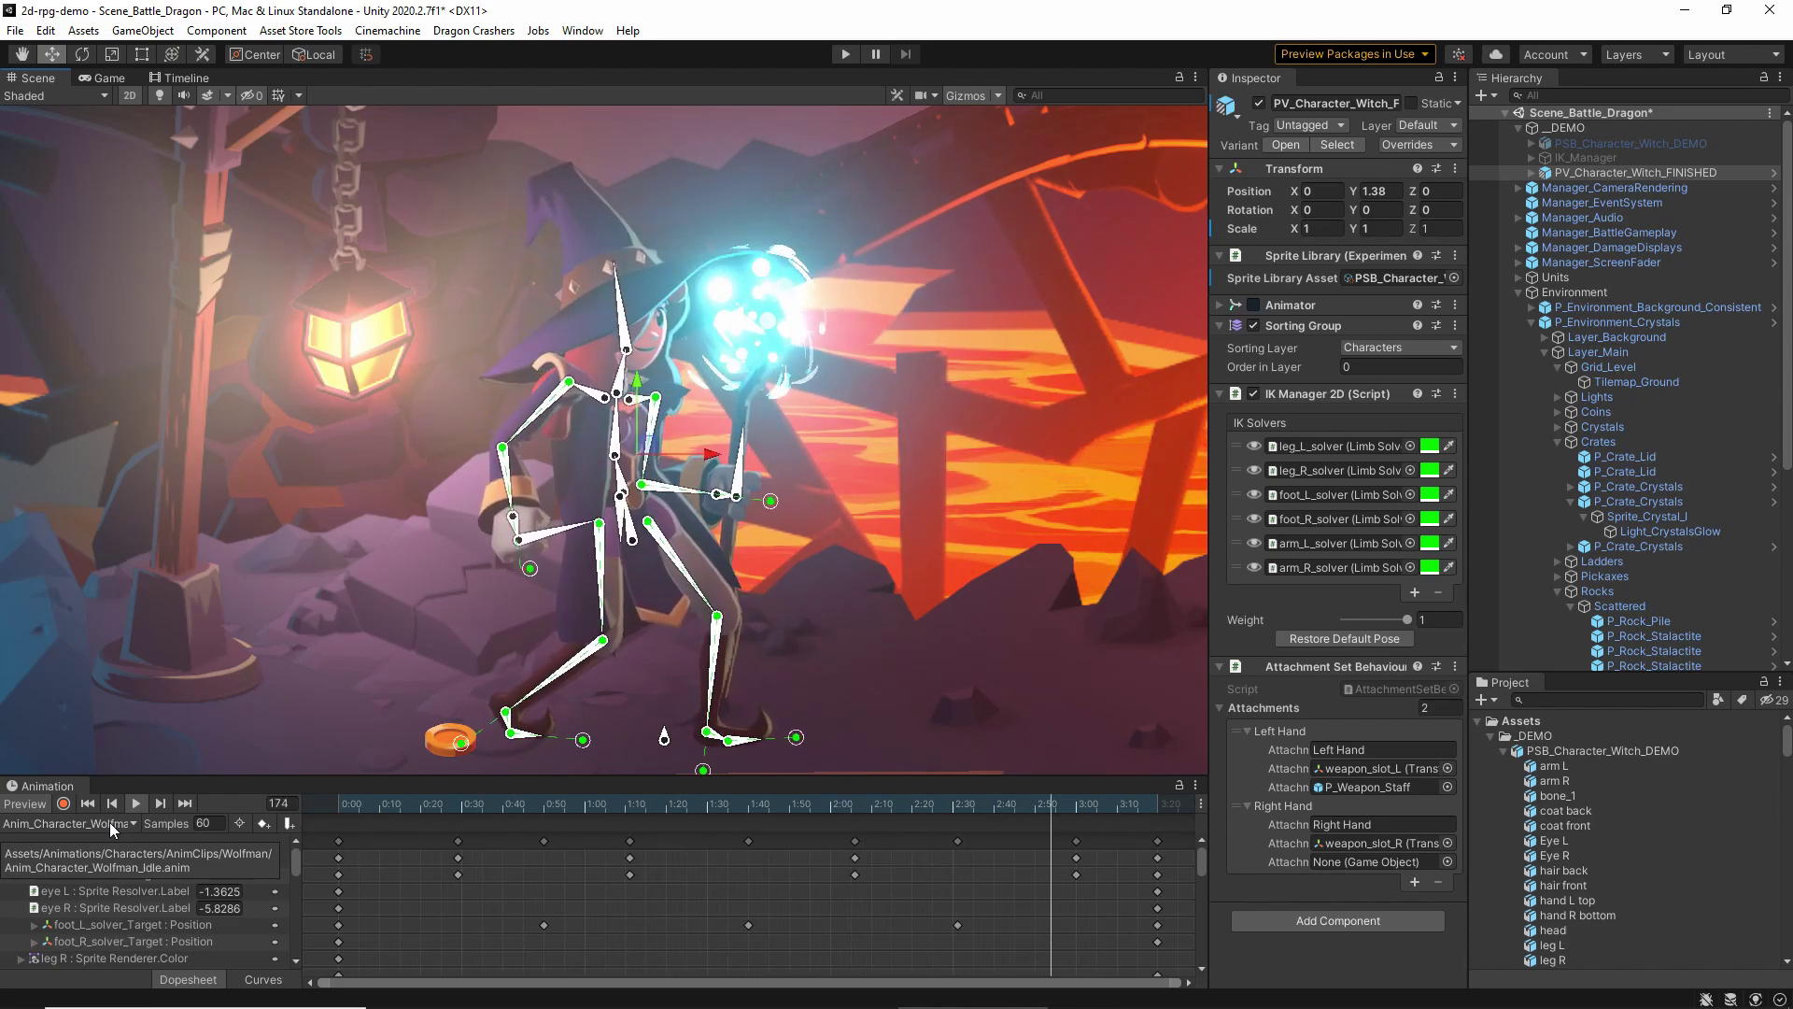
Play the Anim_Character_Wolfman_Attack clip on the witch with her whole body framed in the scene
click(109, 822)
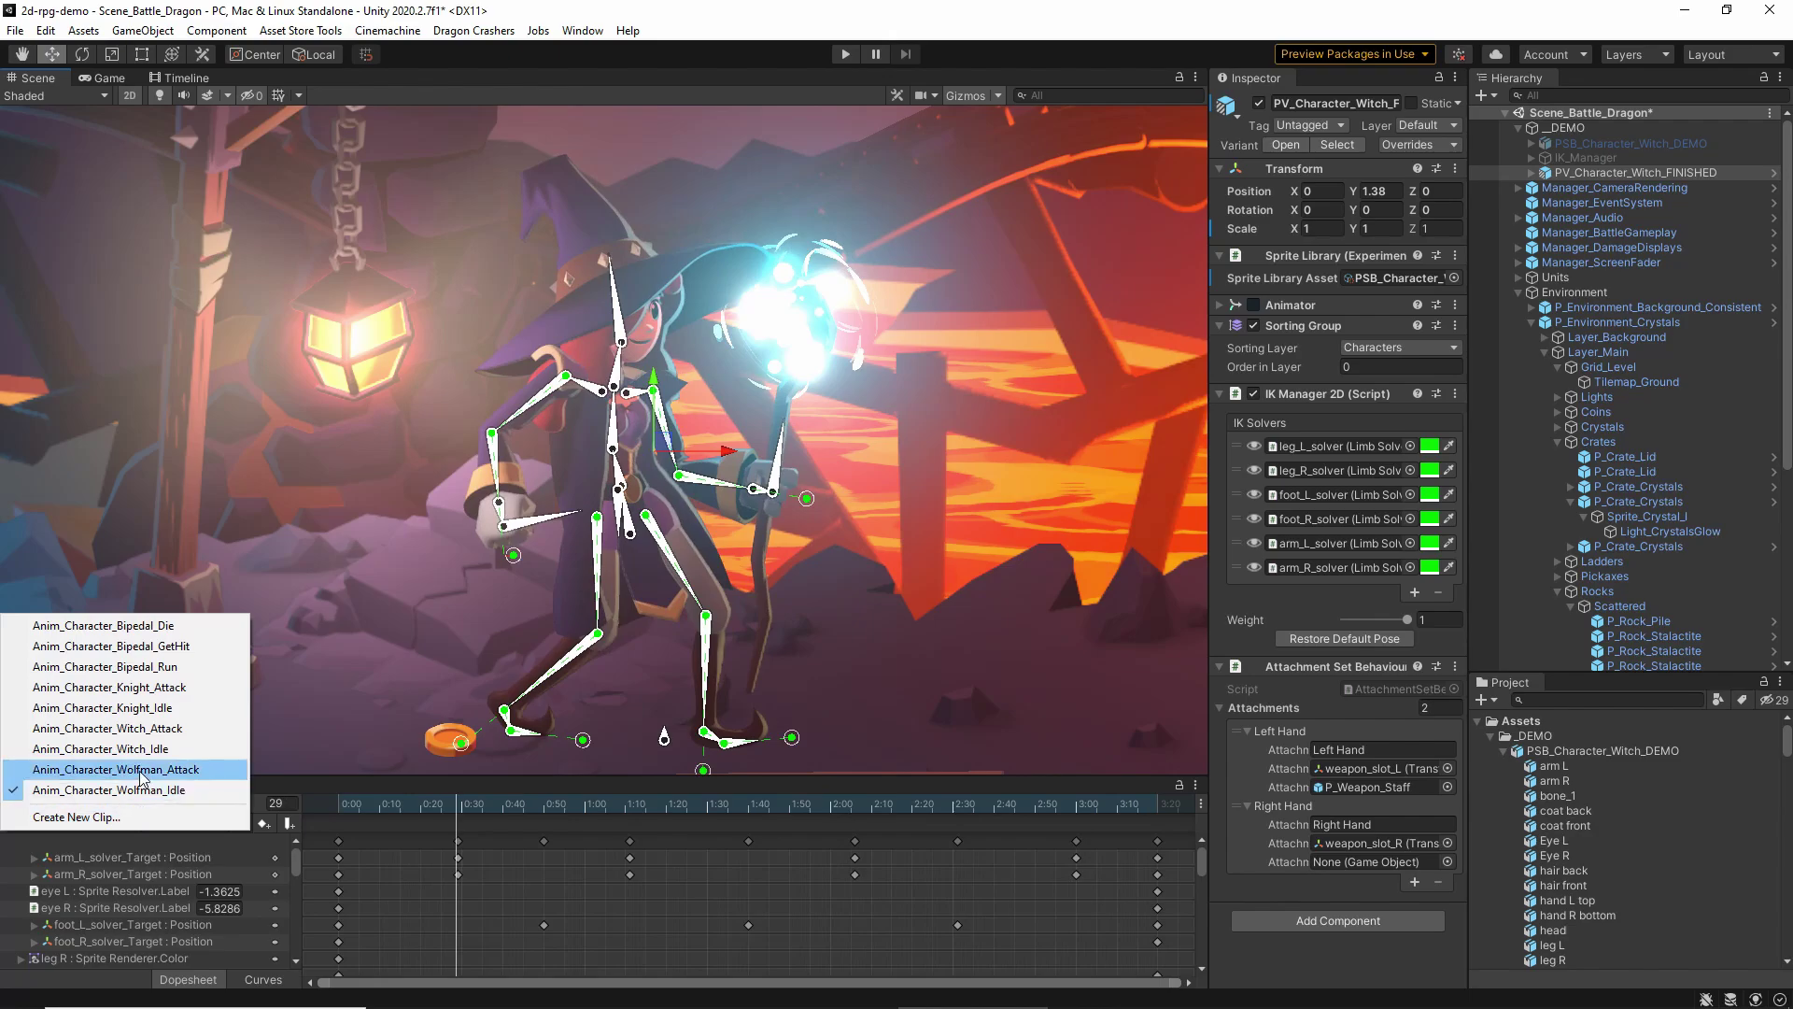
click(103, 768)
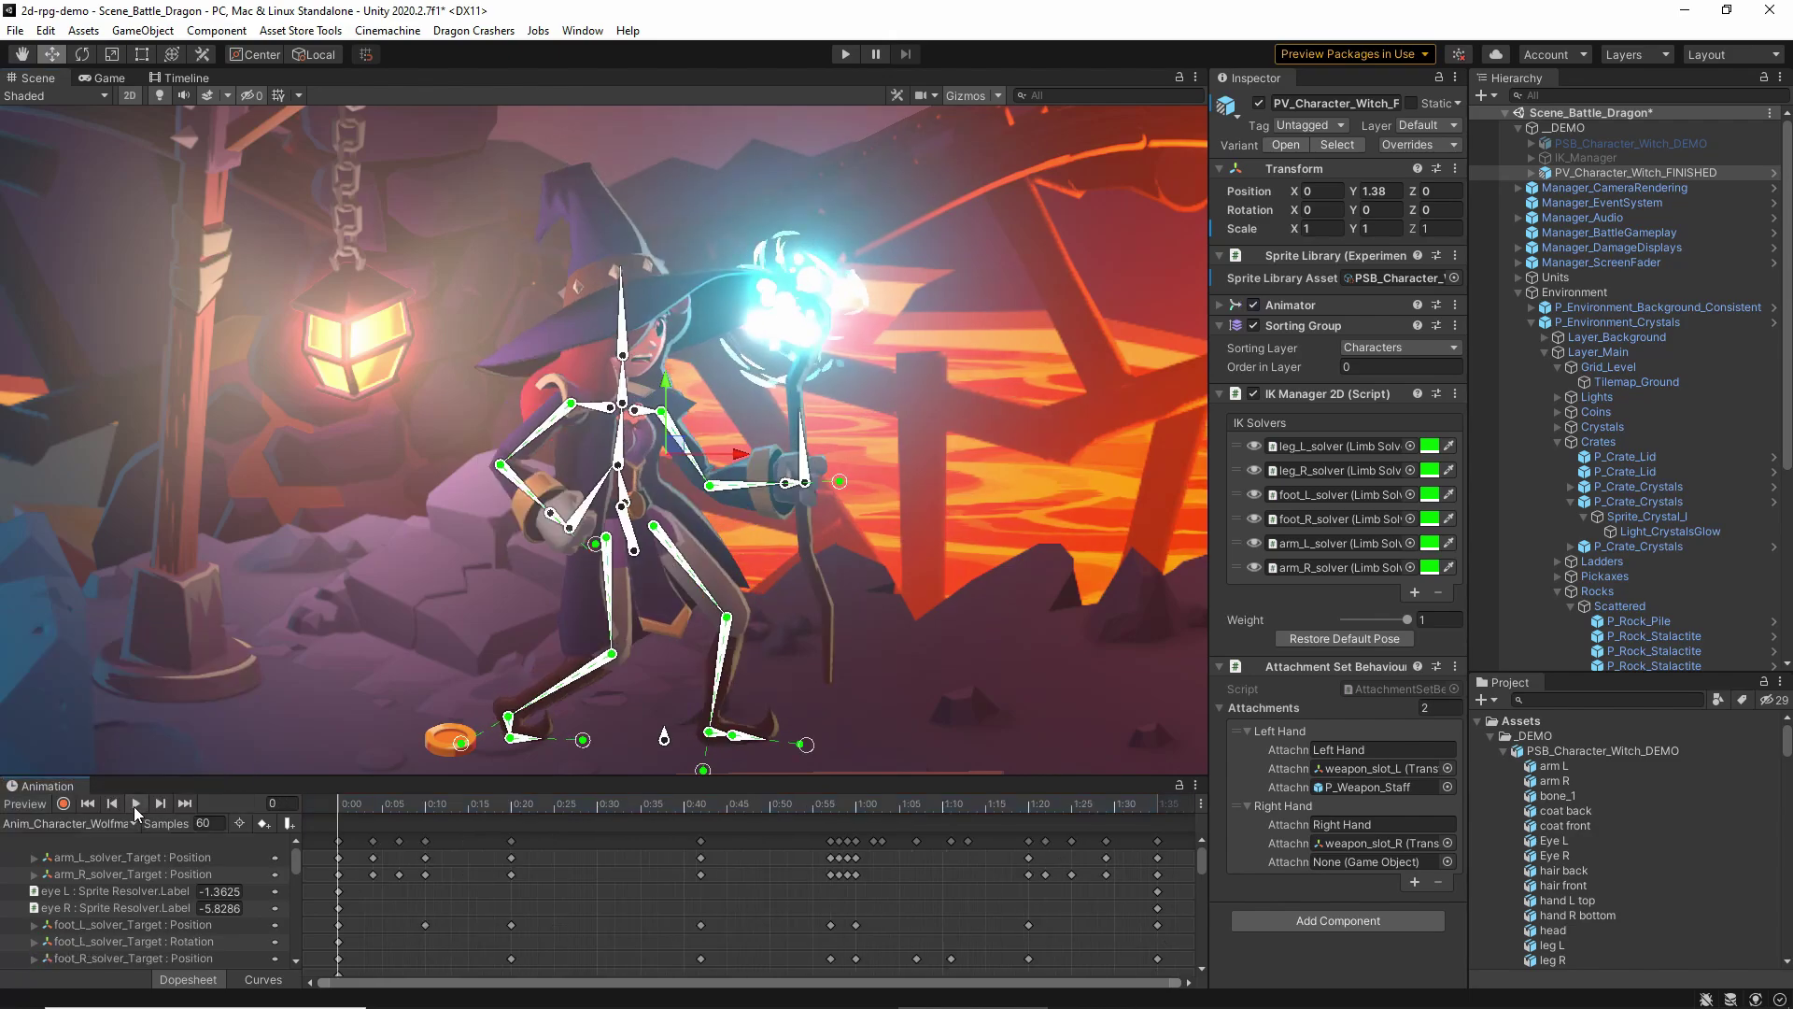
click(132, 804)
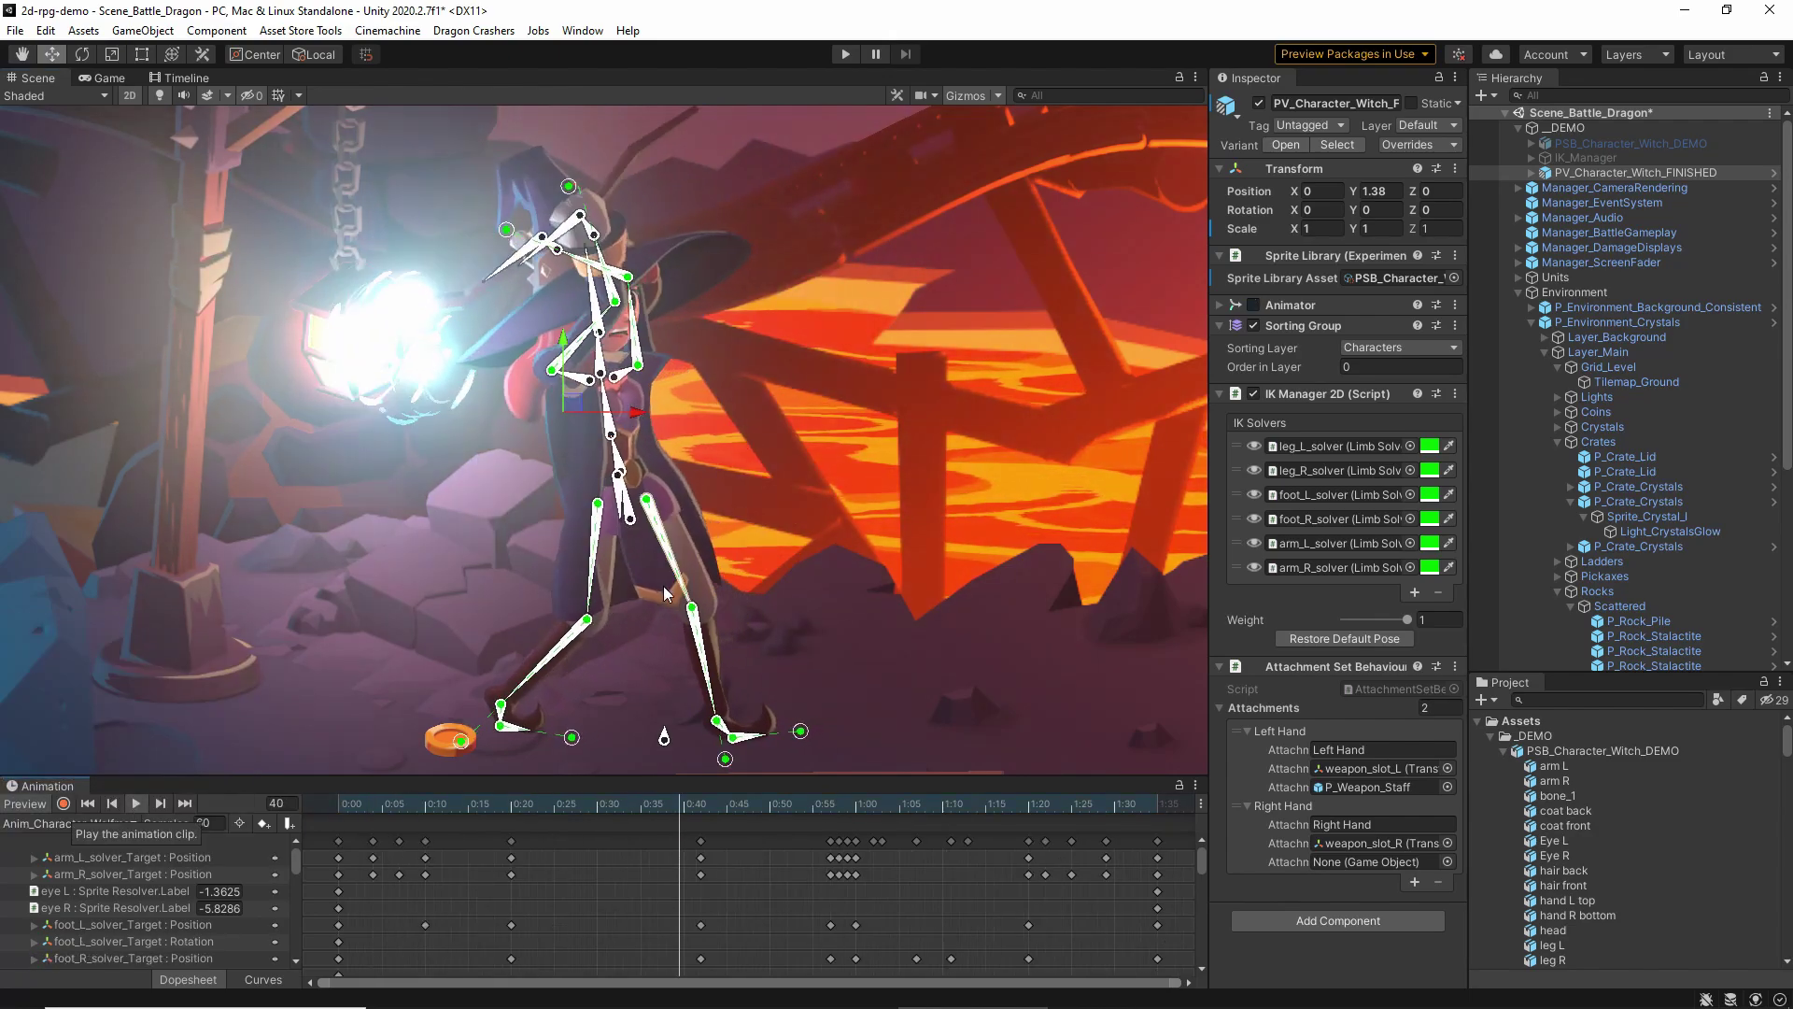
scroll(728, 565, down, 3)
middle_drag(729, 564, 609, 553)
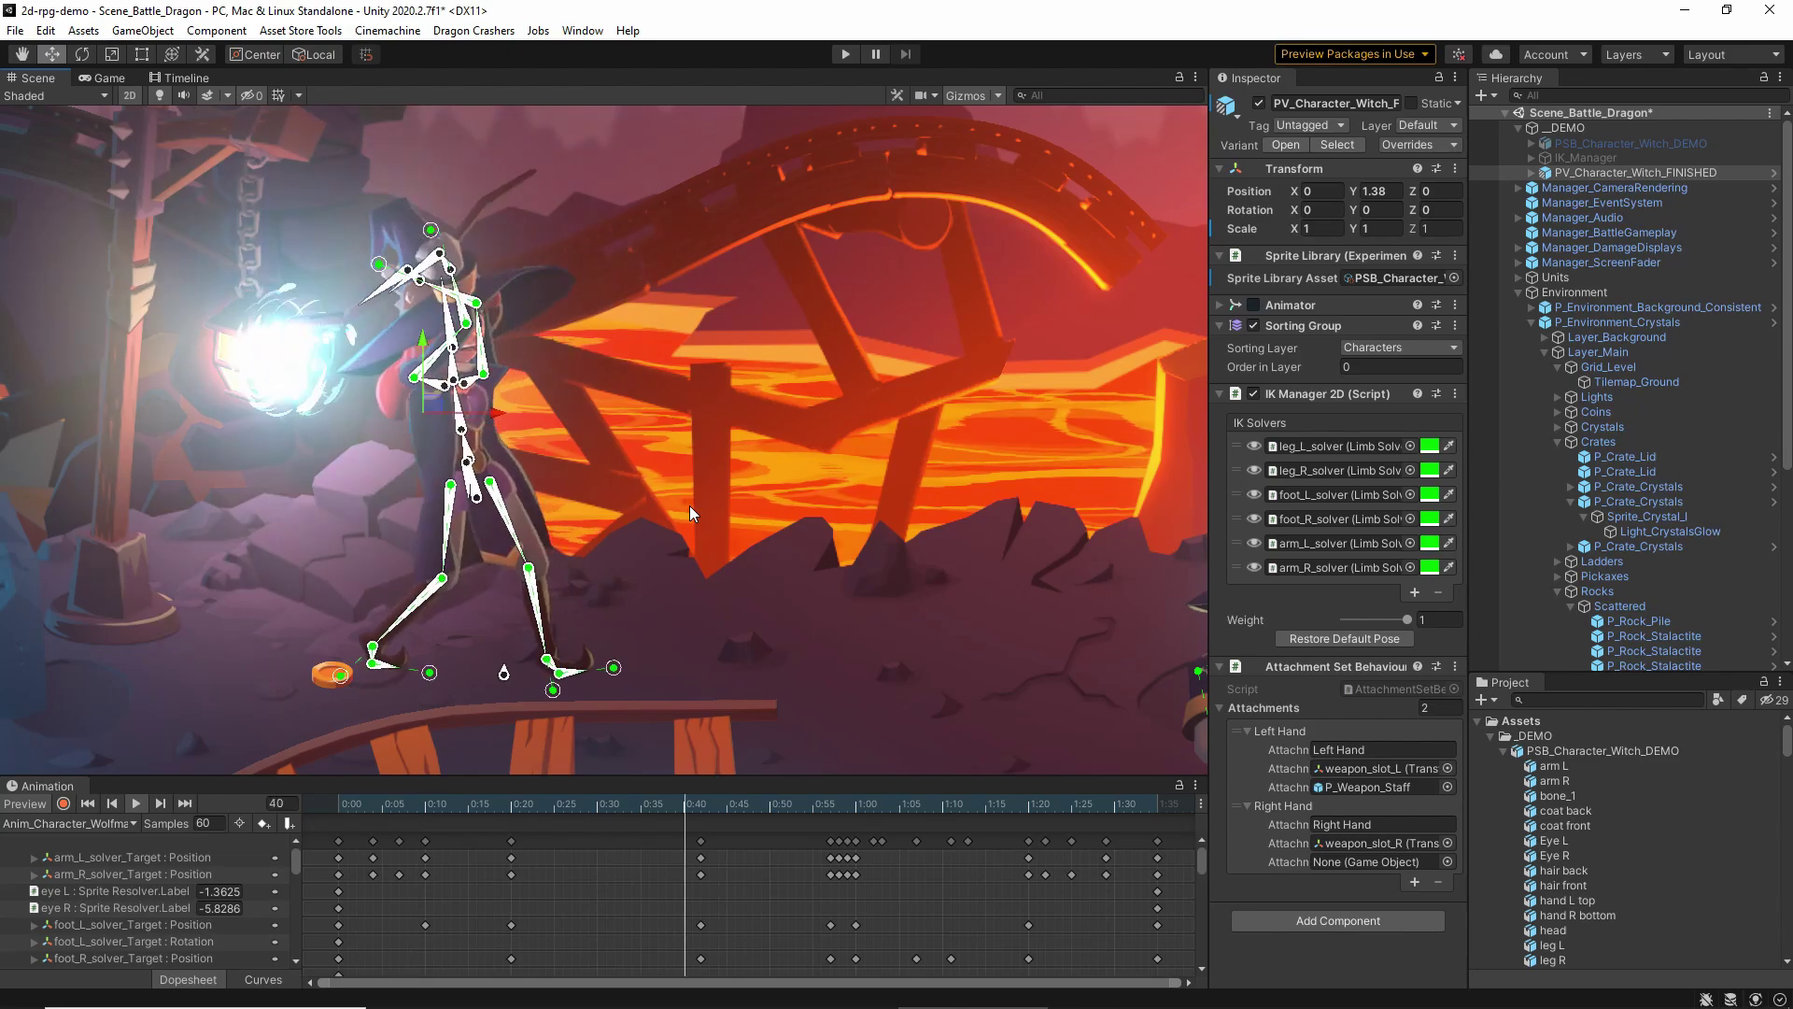
Play the Anim_Character_Knight_Attack clip on the witch, then stop the playback
click(118, 825)
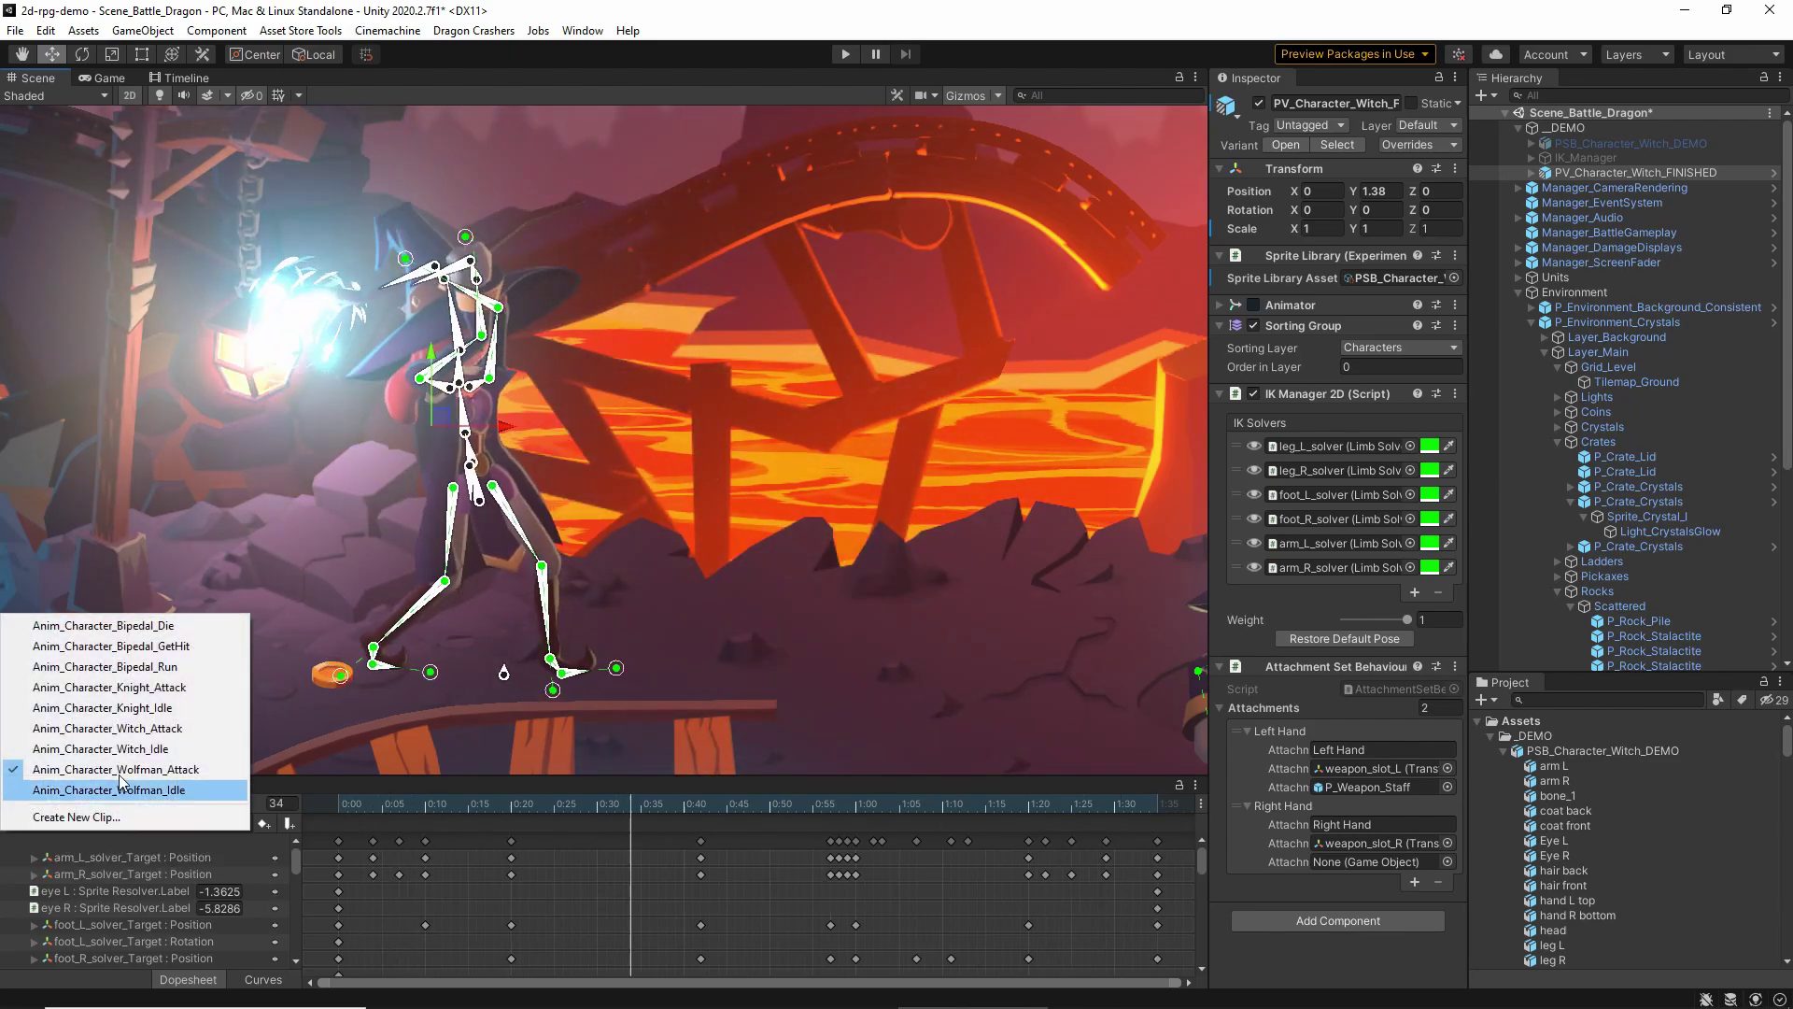
click(133, 695)
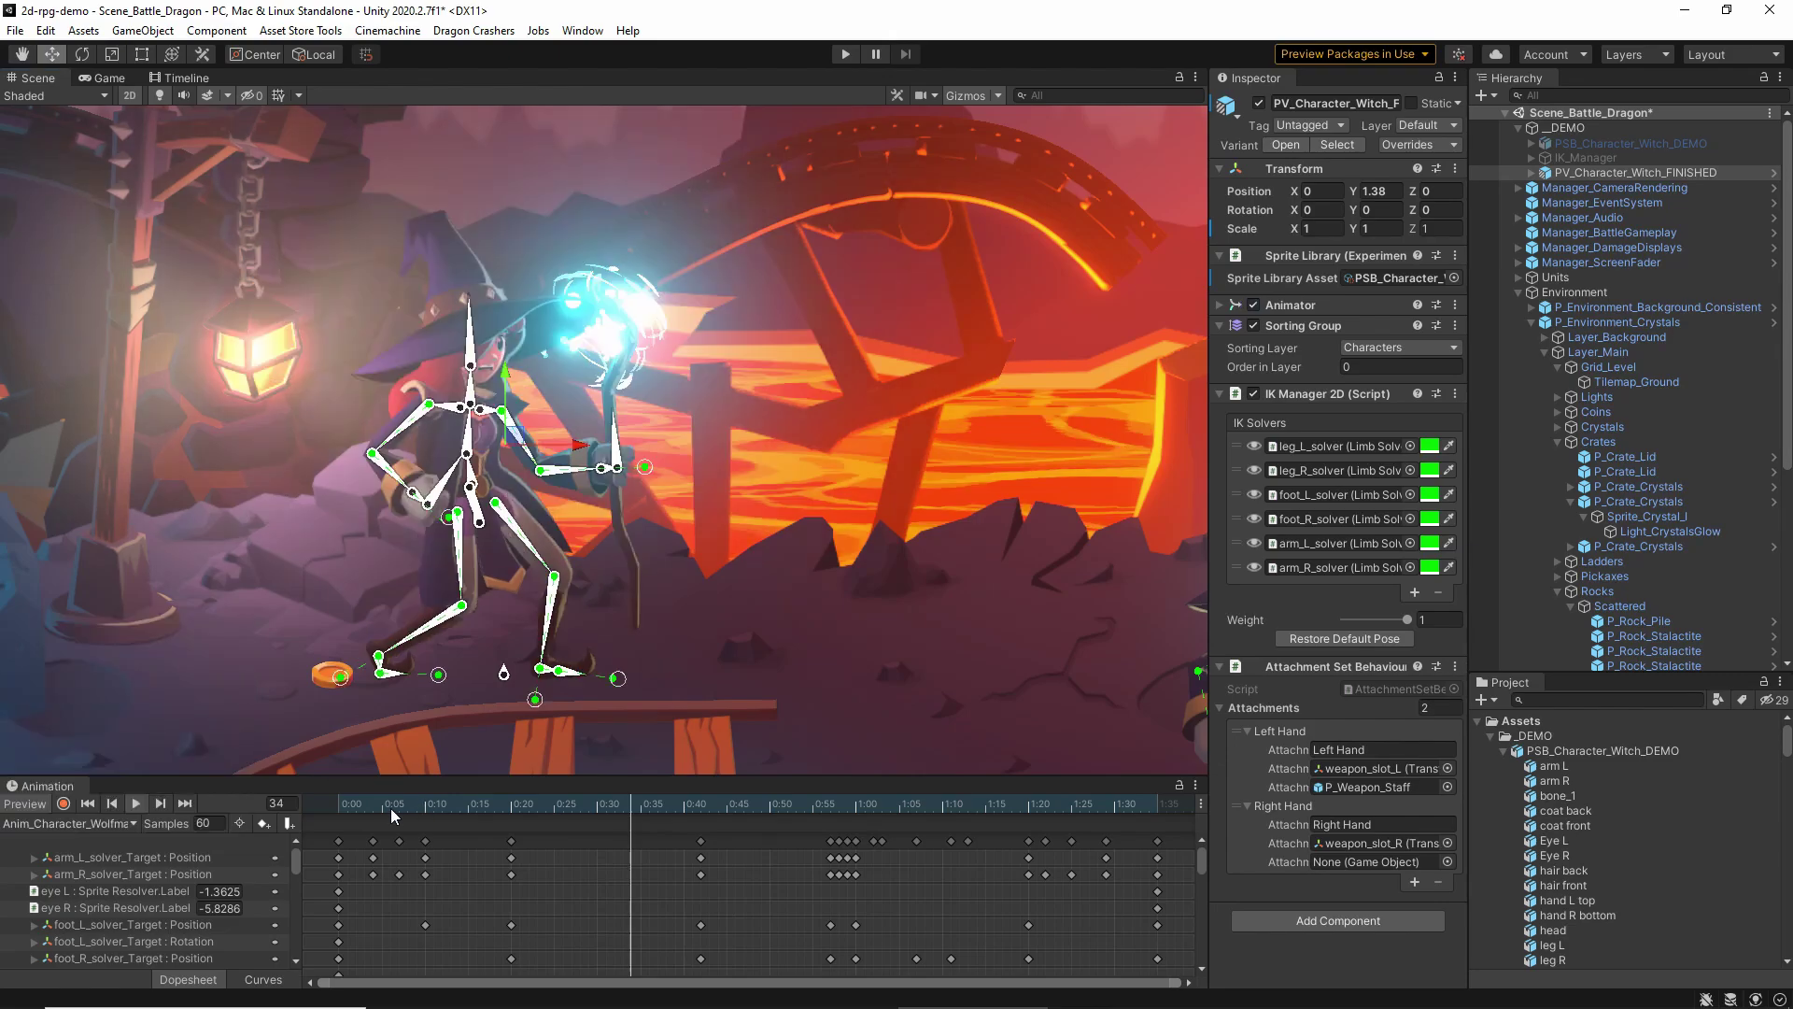
click(137, 804)
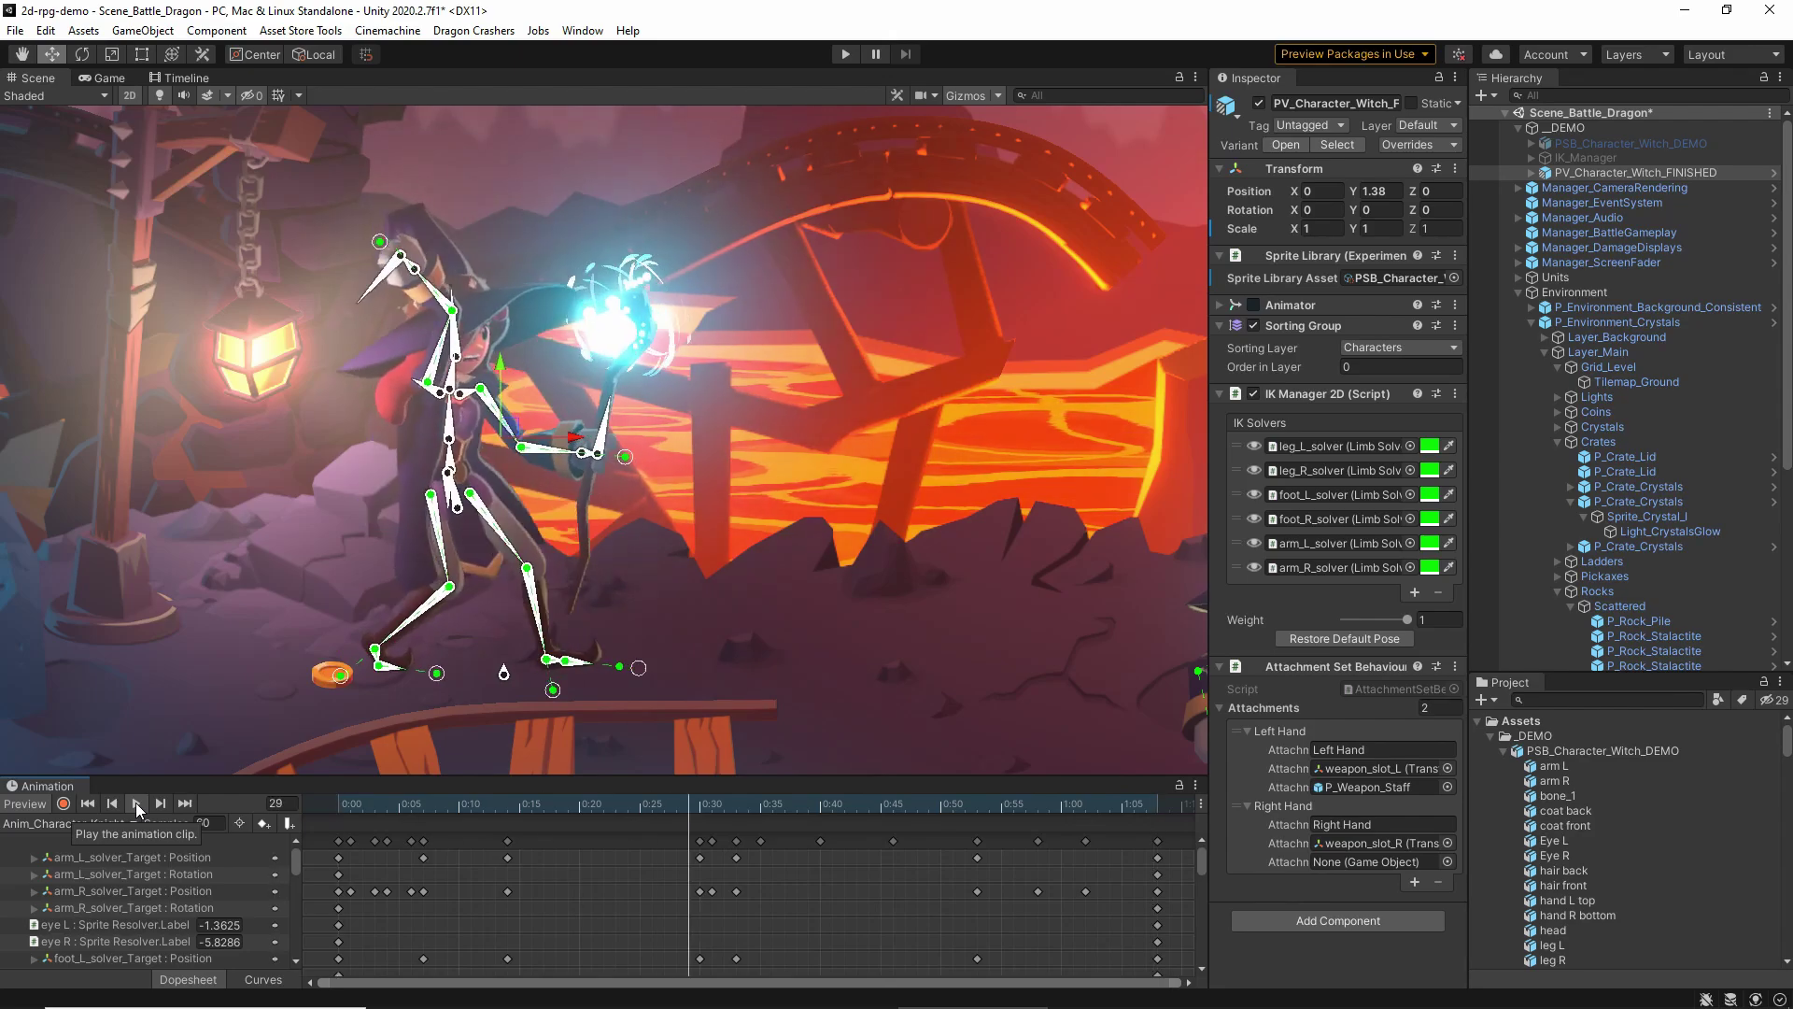
click(137, 804)
Scrub the knight attack clip to frame 33, examine the witch's facial expression up close, and return to frame 0
scroll(446, 408, up, 10)
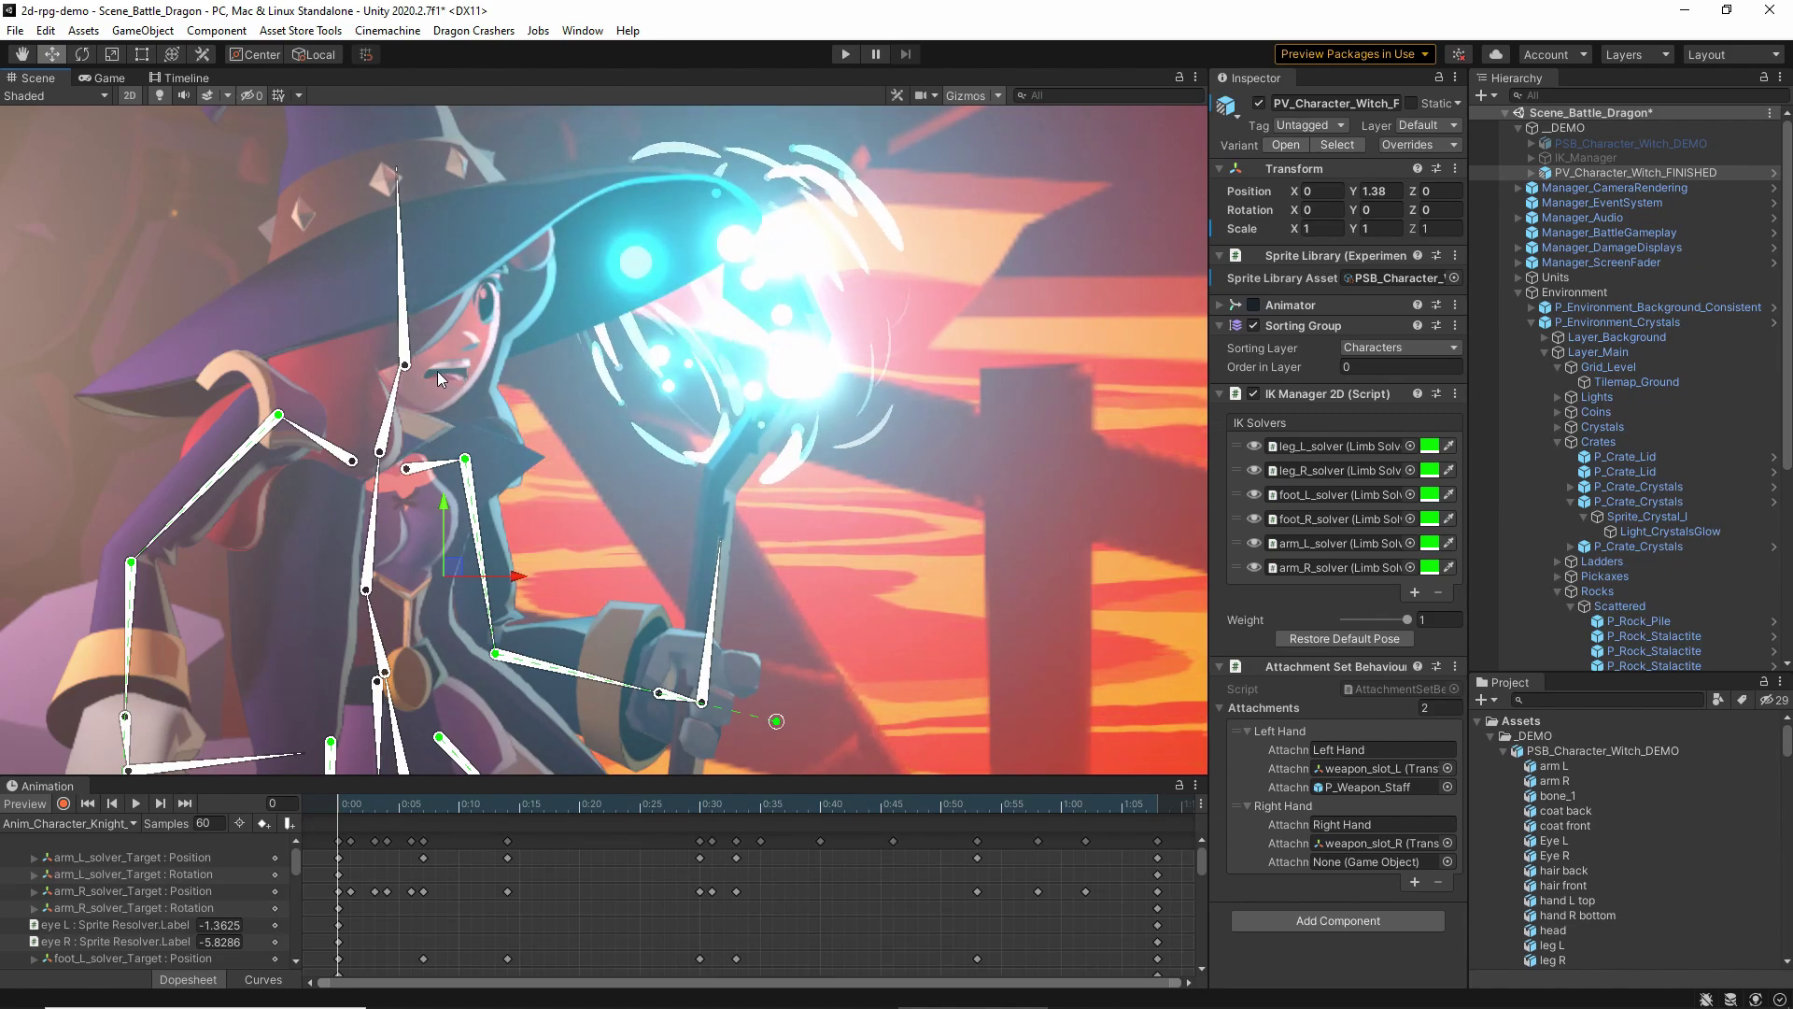
drag(420, 803, 732, 814)
middle_drag(602, 551, 635, 529)
scroll(636, 528, up, 4)
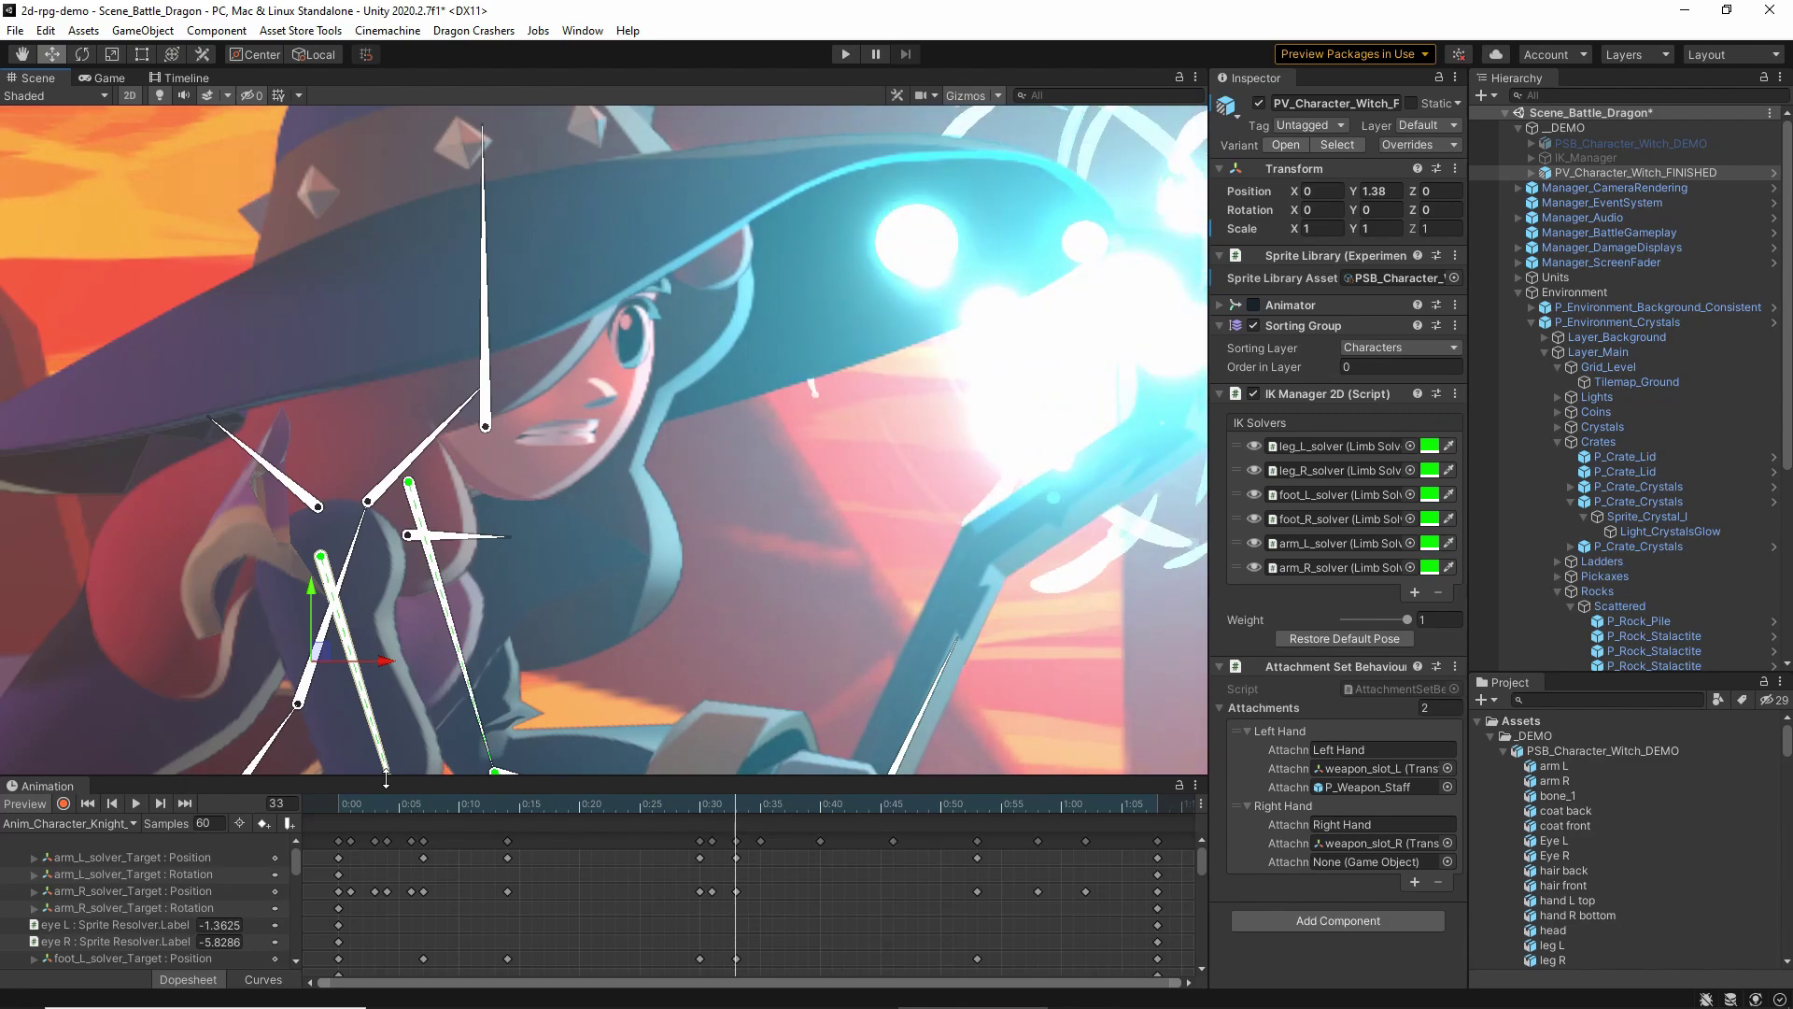
scroll(530, 664, down, 10)
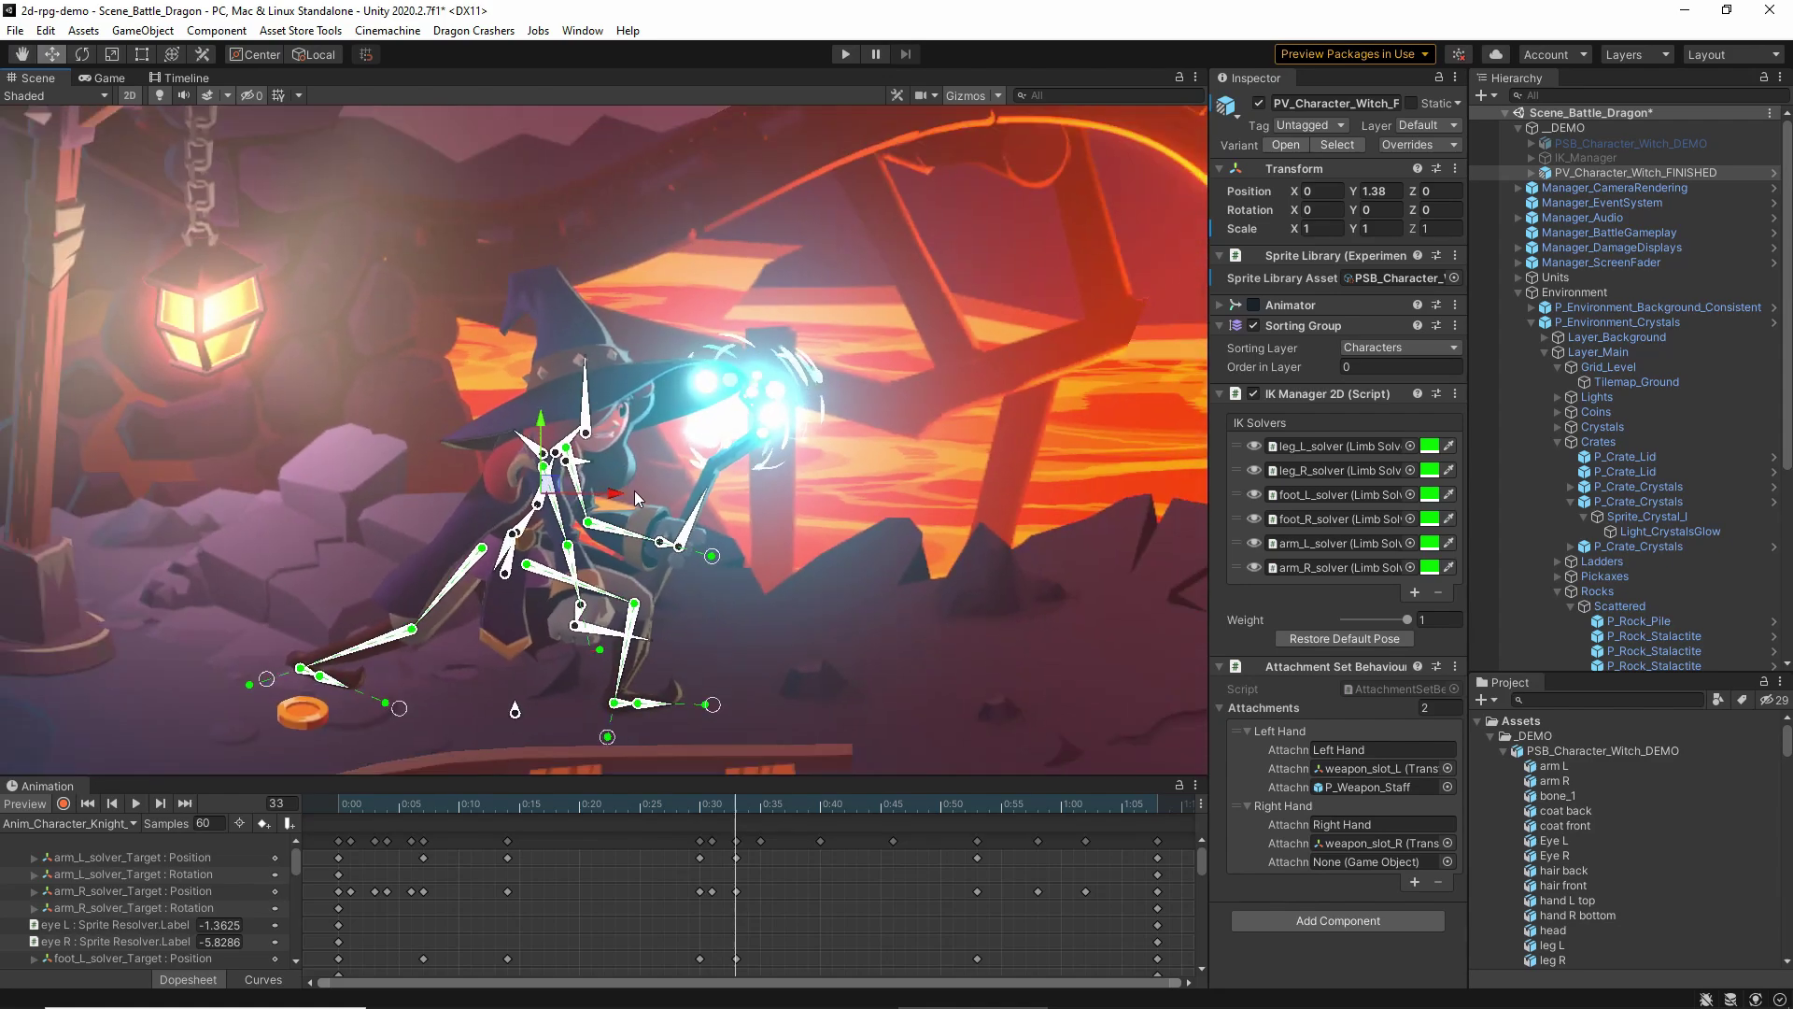
middle_drag(635, 491, 843, 410)
drag(734, 808, 327, 807)
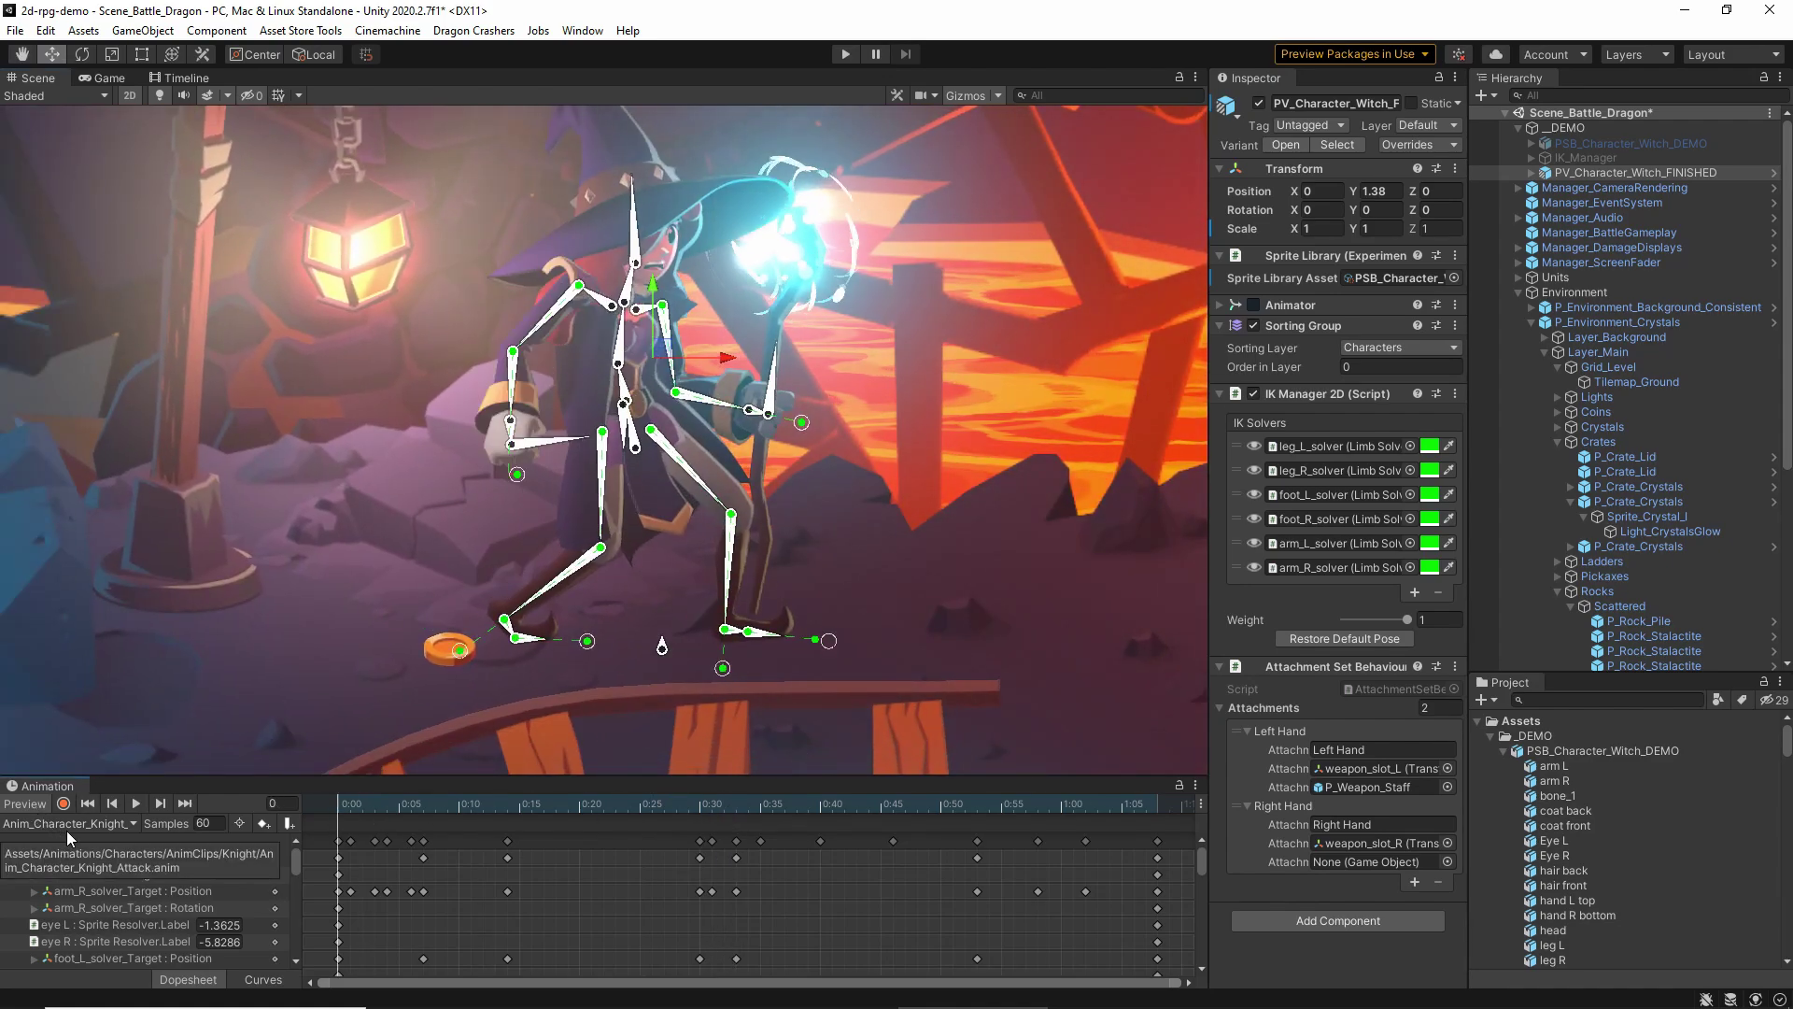
Turn off the animation preview and set the witch's Sprite Library Asset to PSB_Character_Wolfman
click(24, 803)
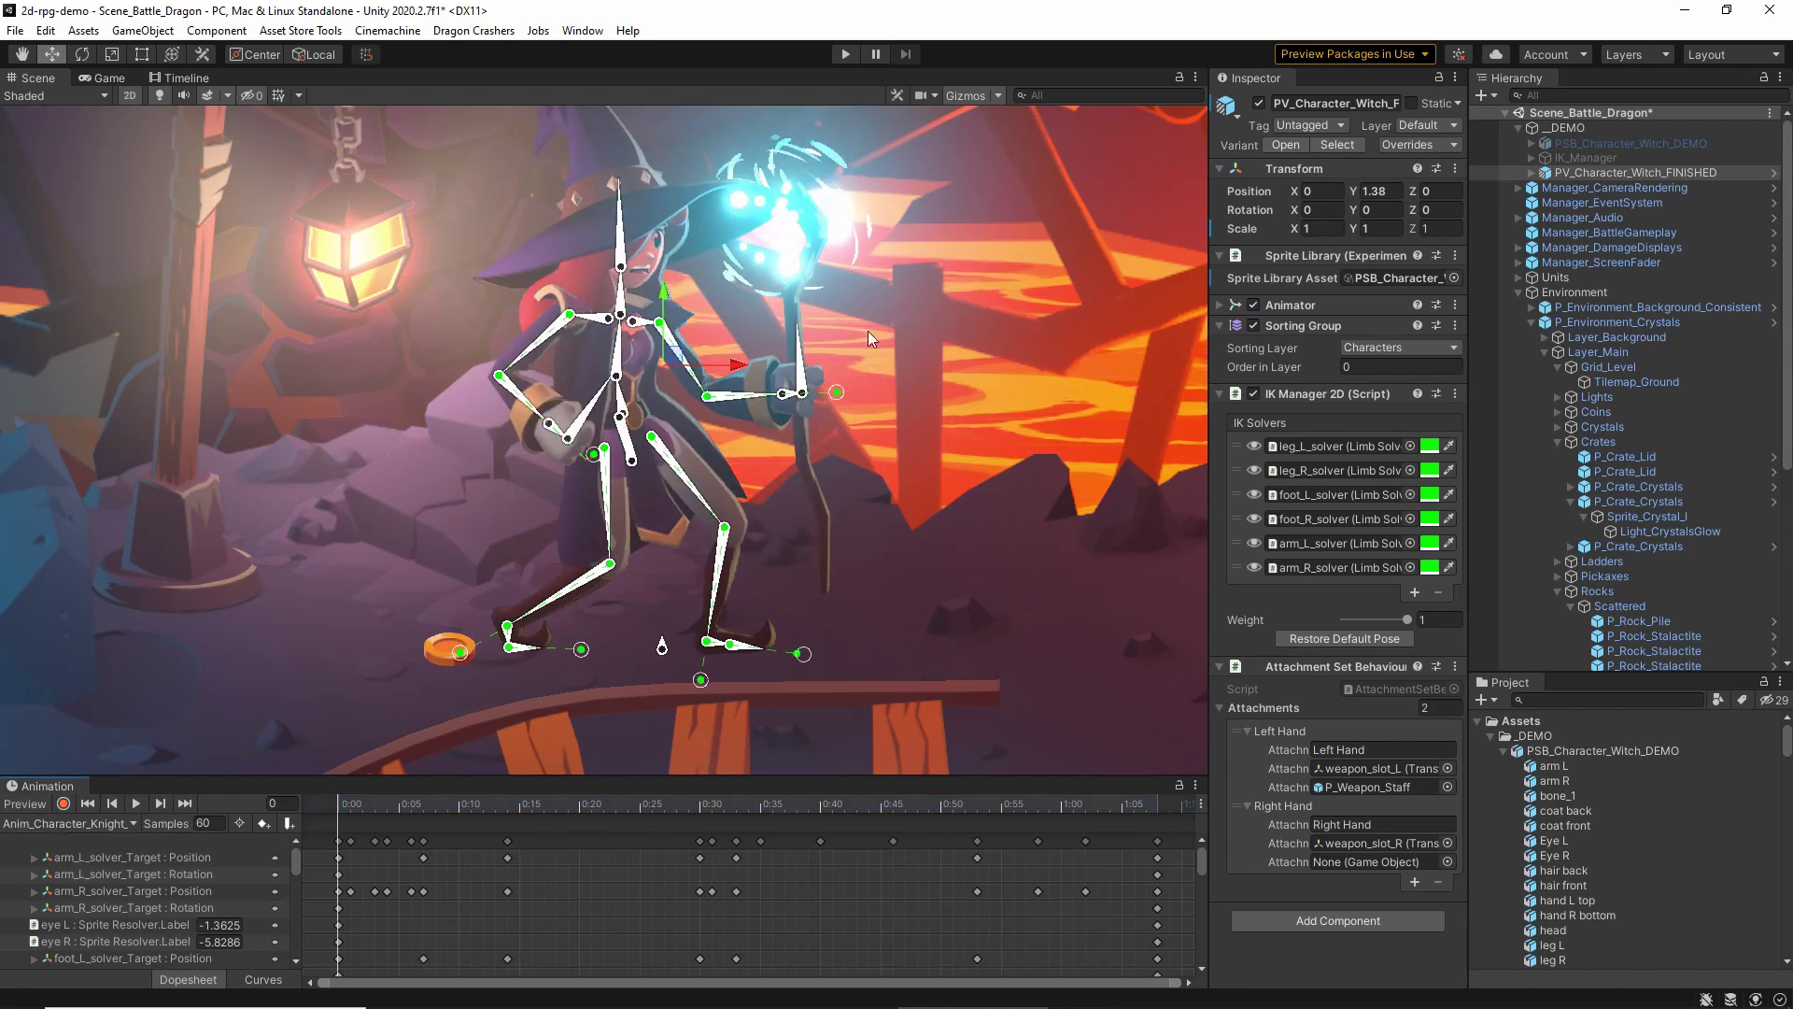
middle_drag(869, 332, 835, 403)
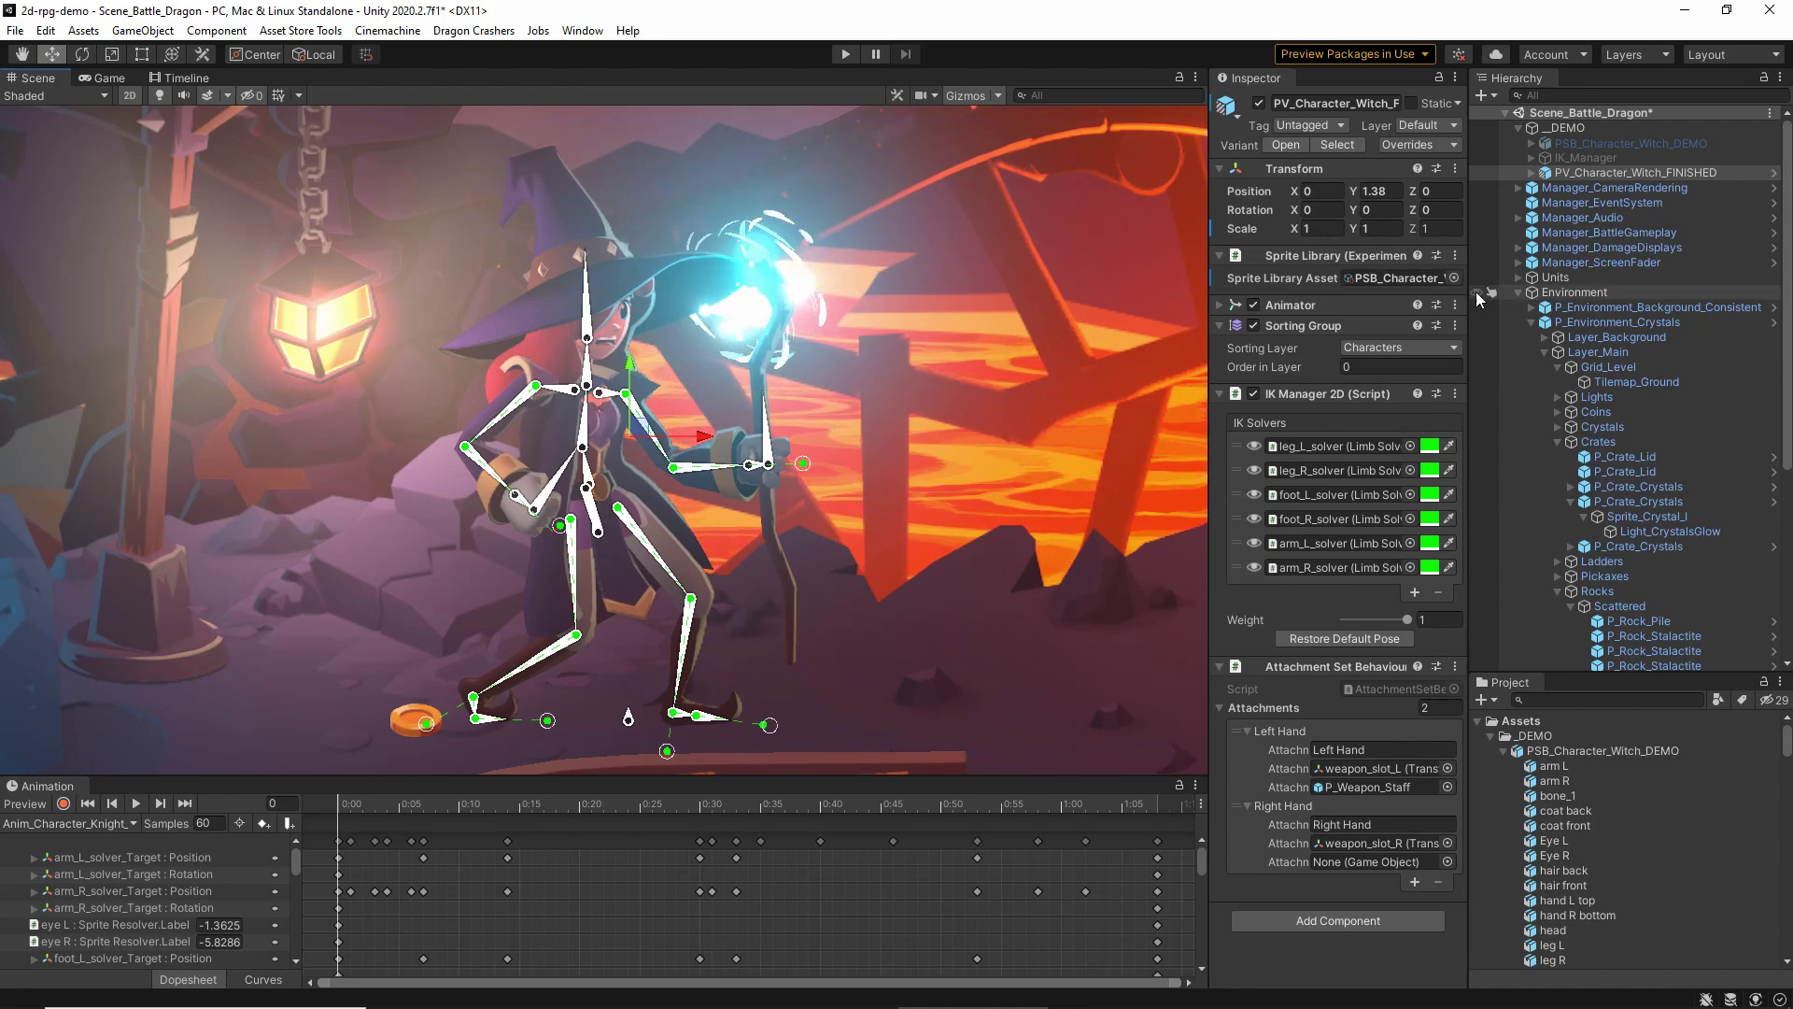
click(1455, 278)
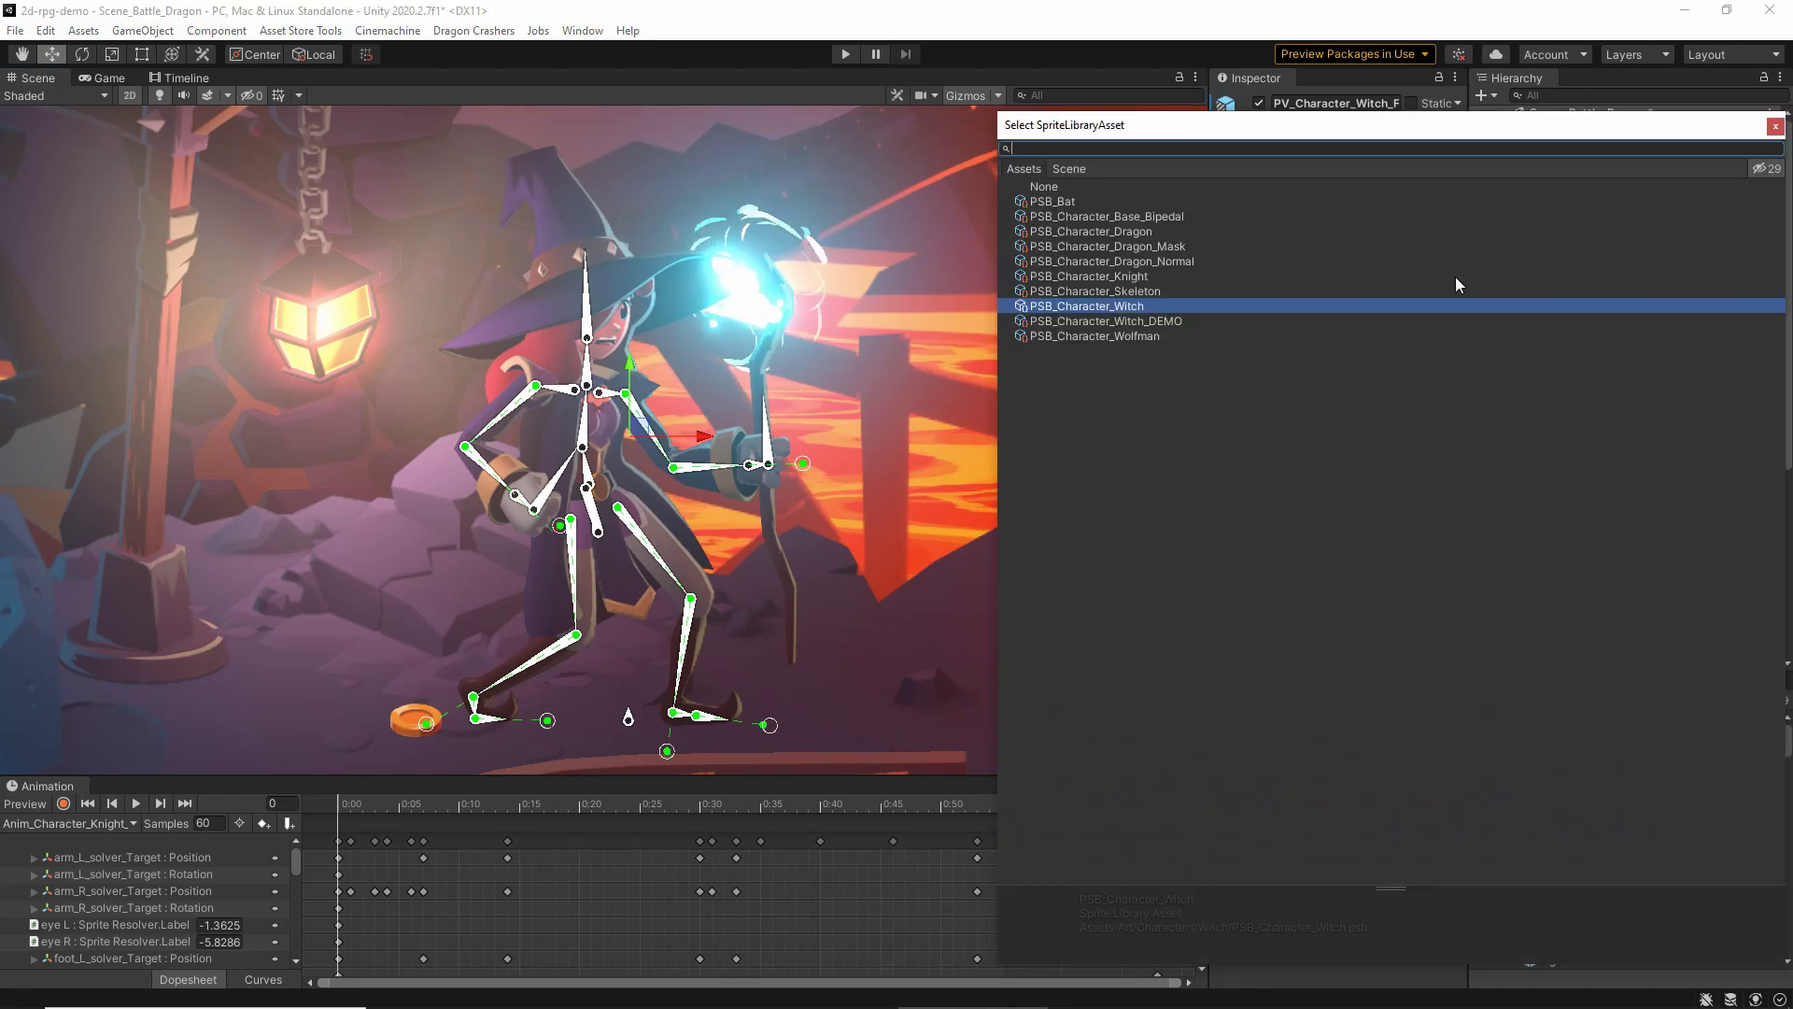
double_click(1159, 338)
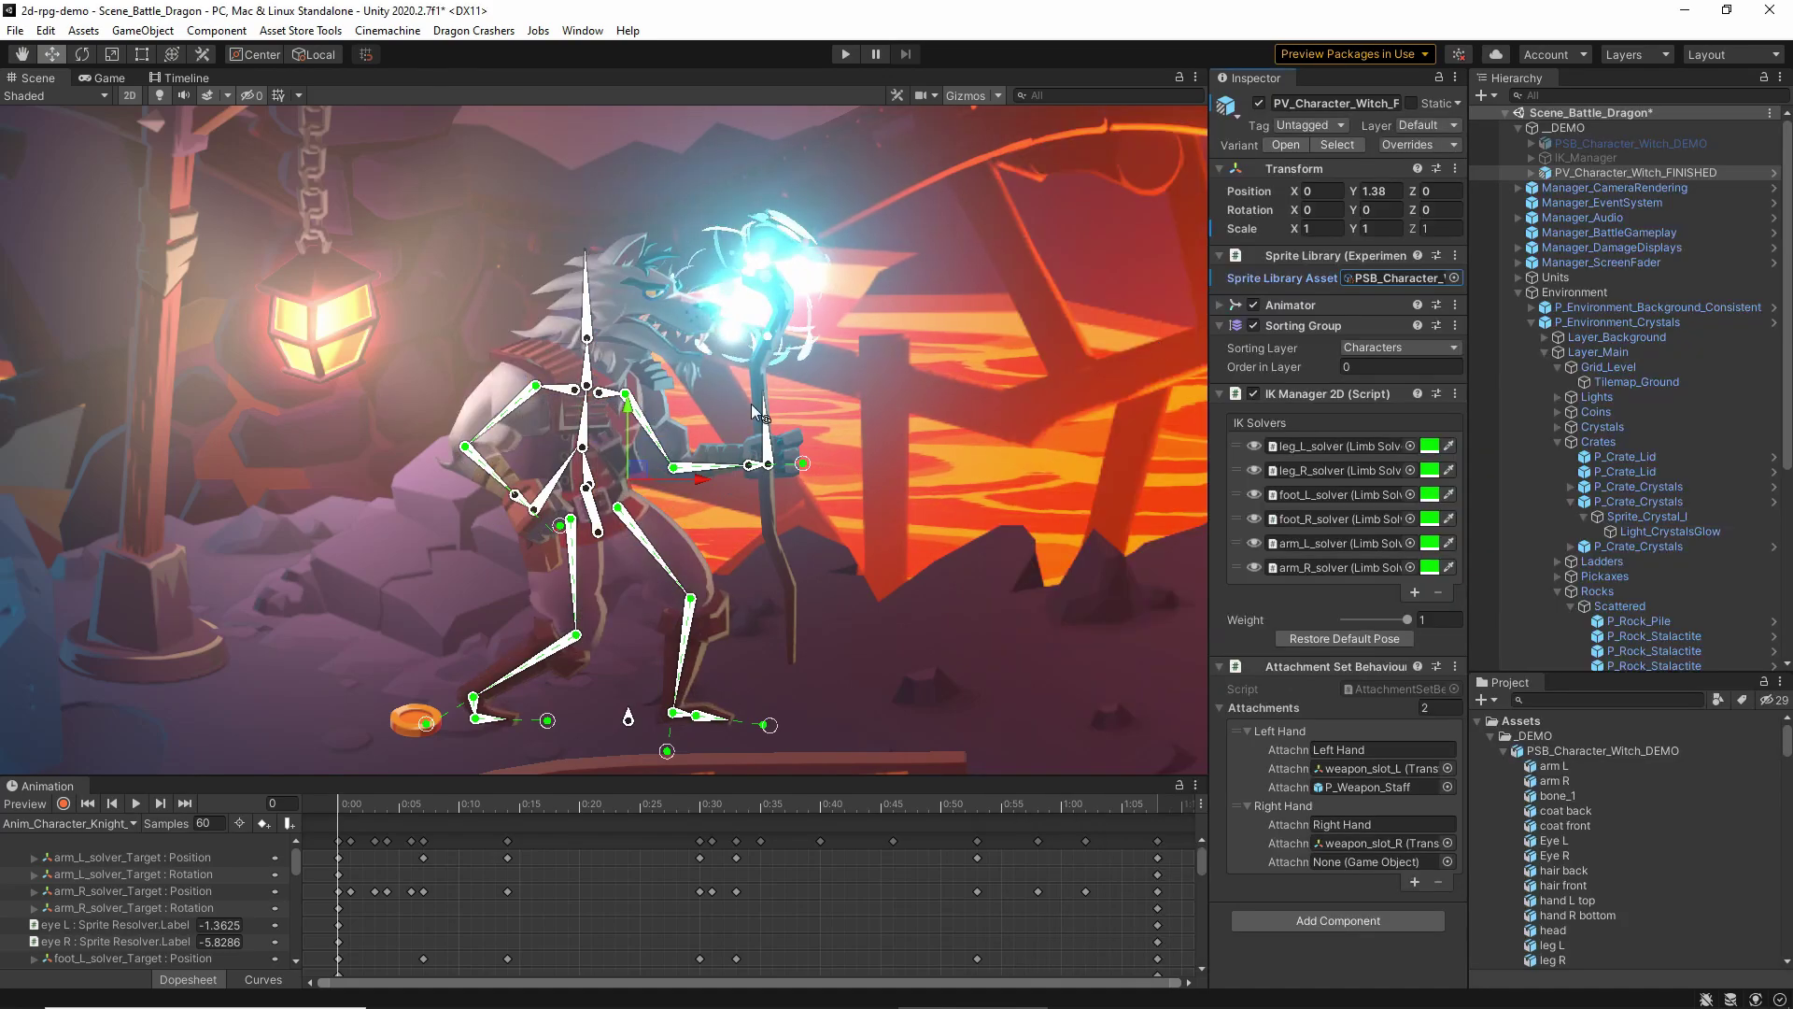
Play the knight attack clip and the Anim_Character_Wolfman_Idle clip on the wolfman-skinned rig
click(131, 807)
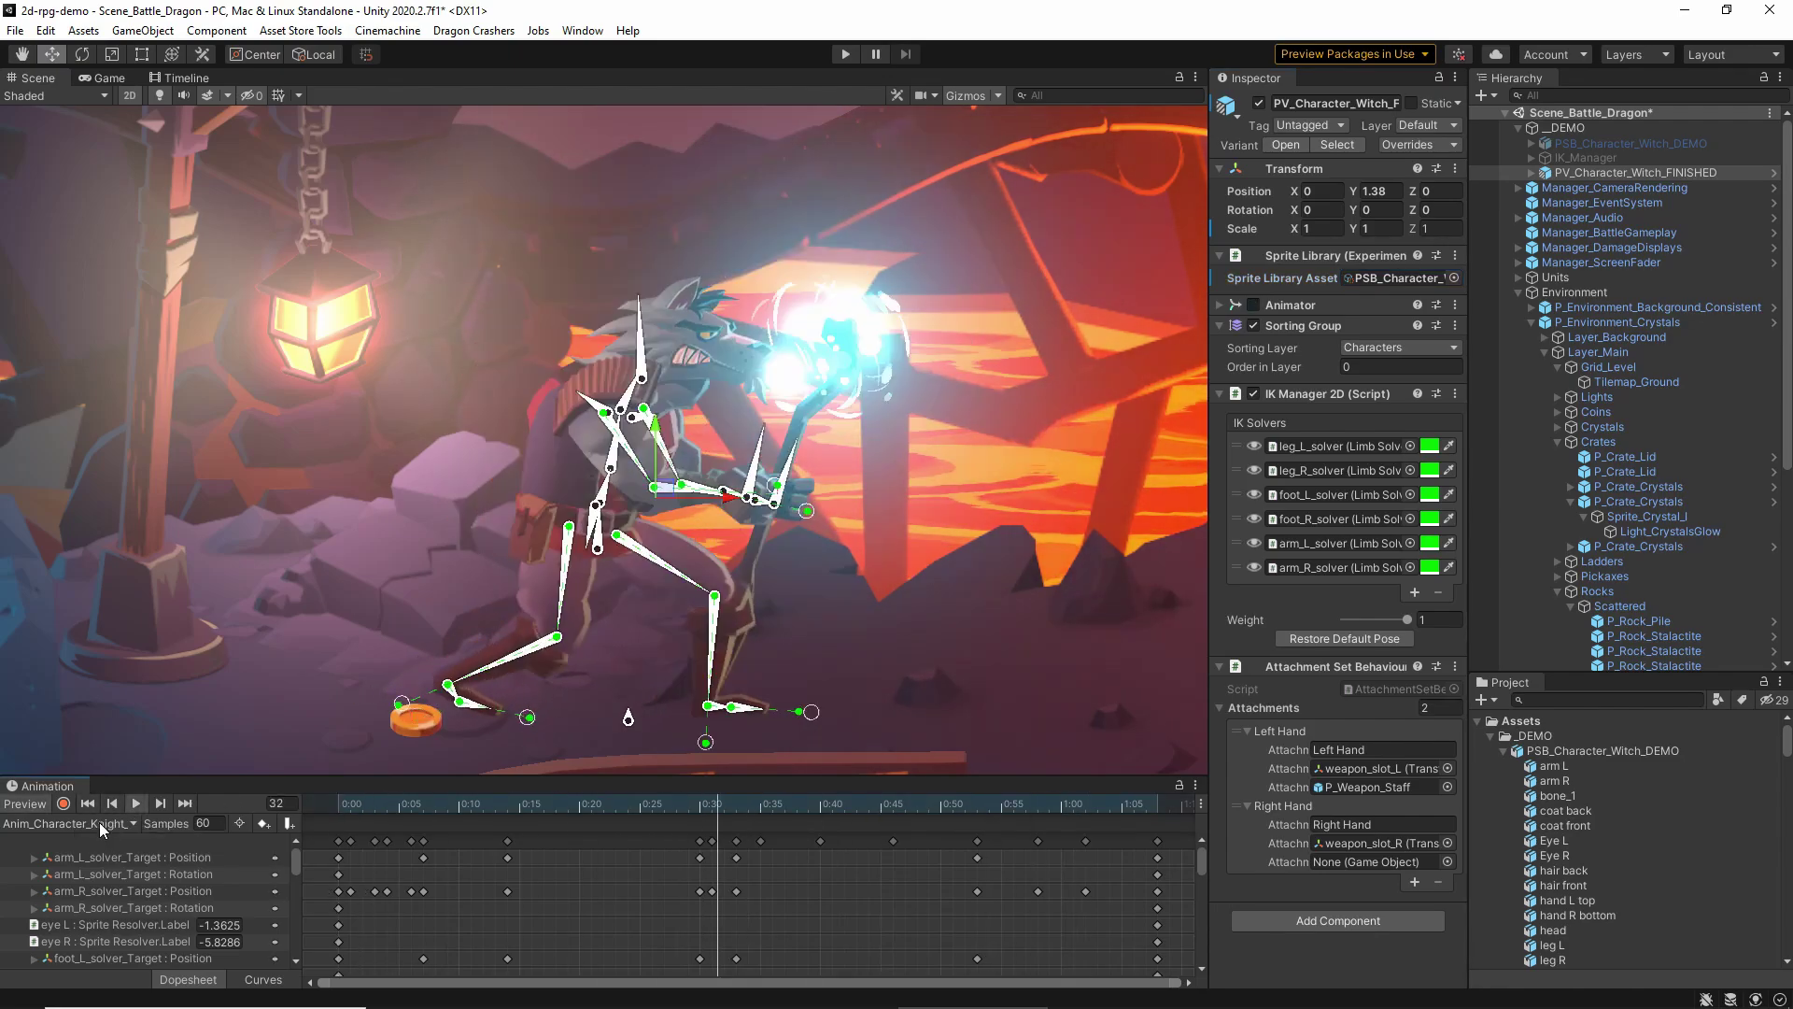
click(99, 822)
click(103, 791)
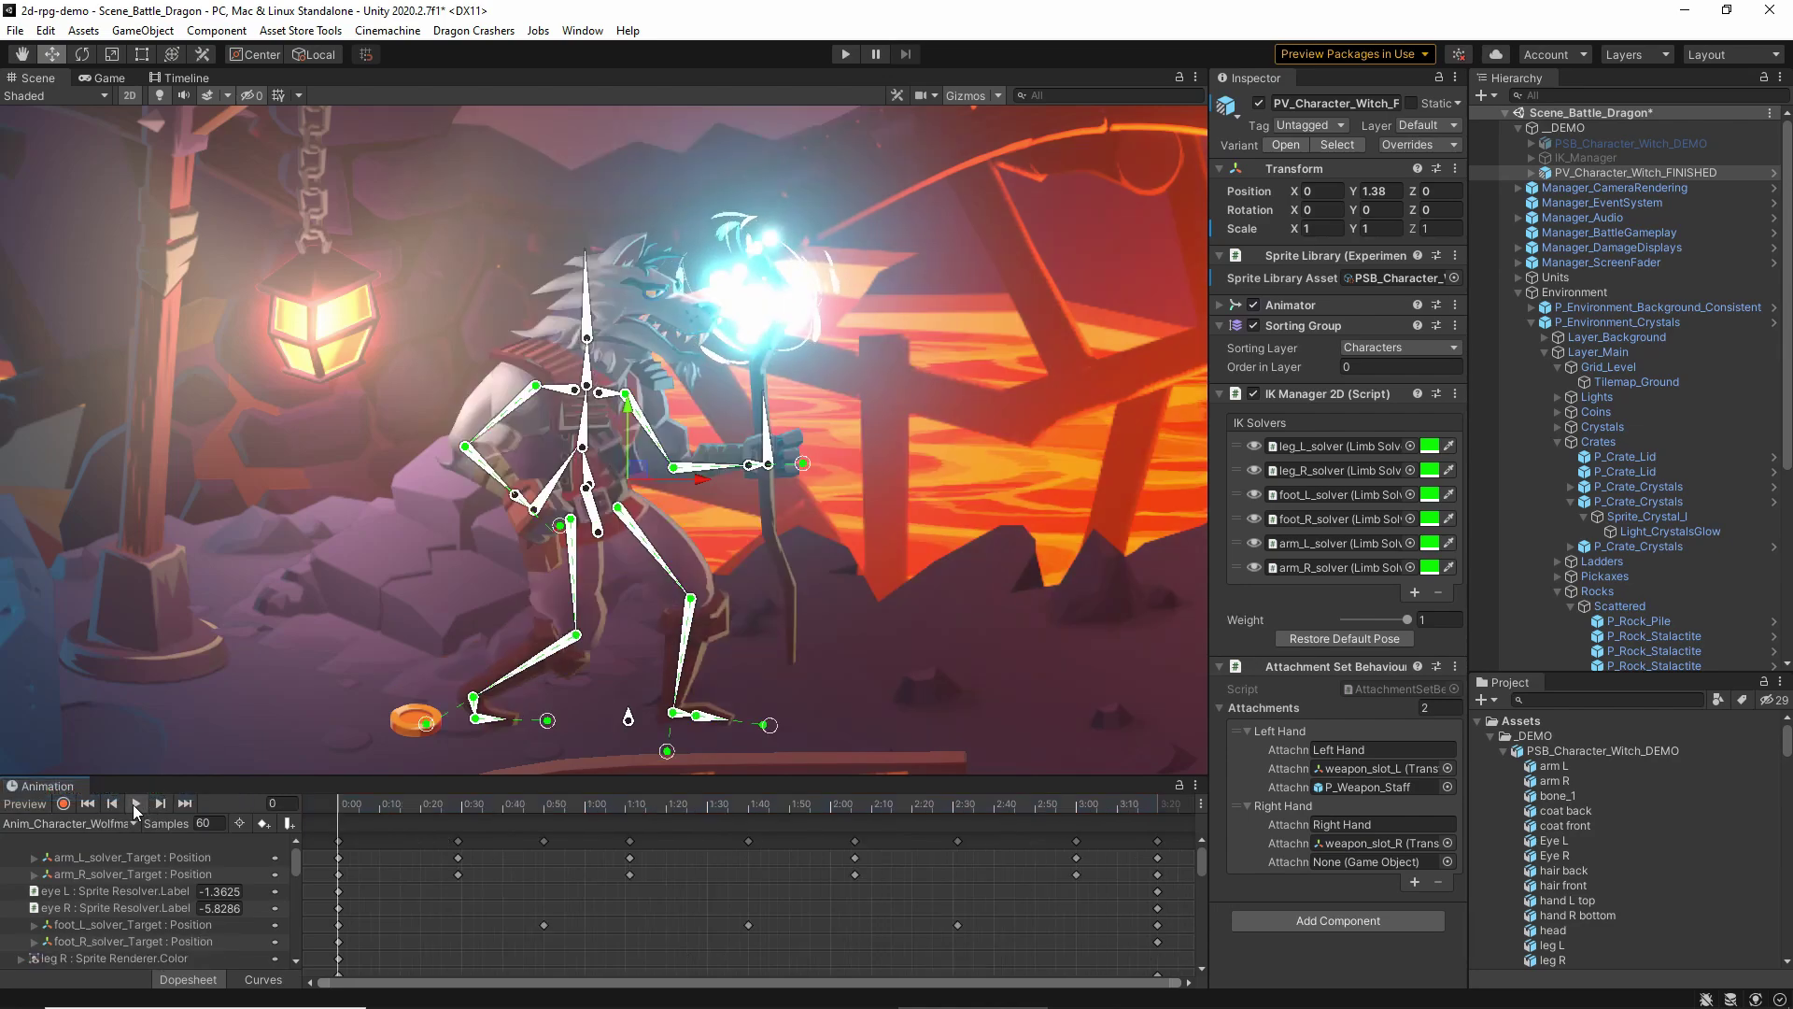
click(133, 804)
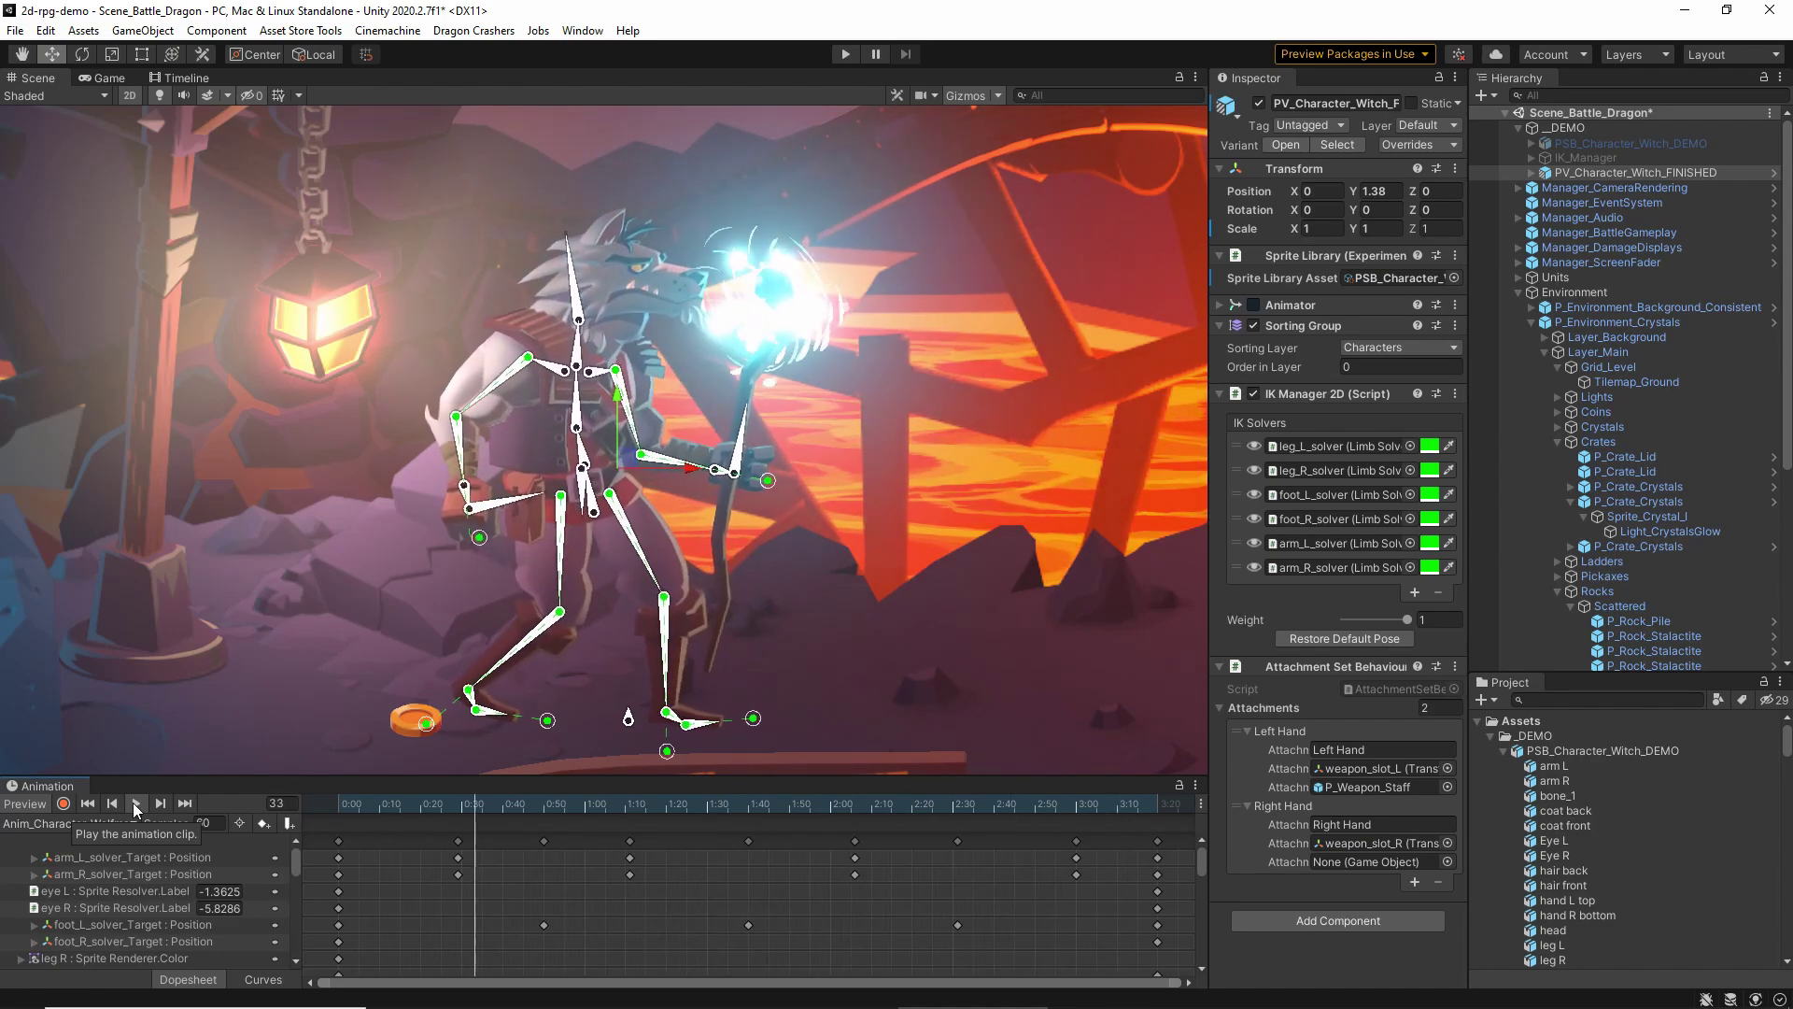
Turn off the animation preview and try the PSB_Character_Witch, PSB_Character_Skeleton and PSB_Character_Knight Sprite Library Assets on the rig
click(1457, 277)
click(30, 804)
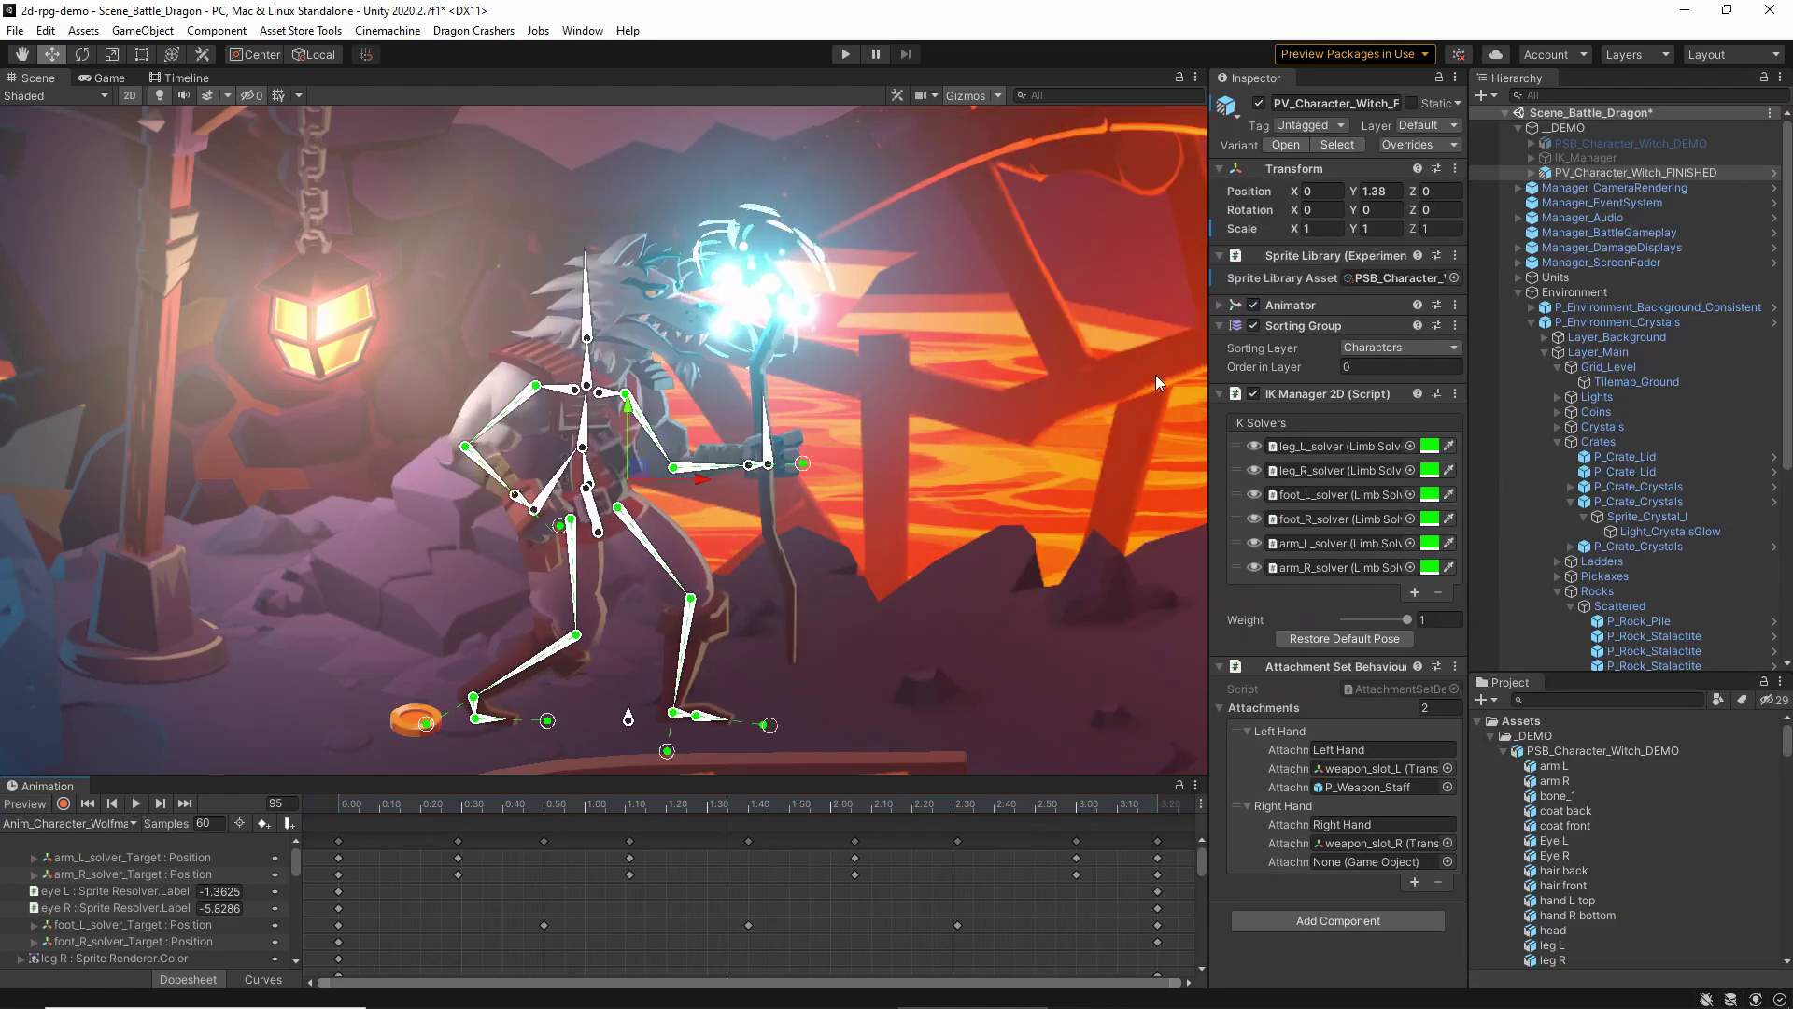
click(1454, 278)
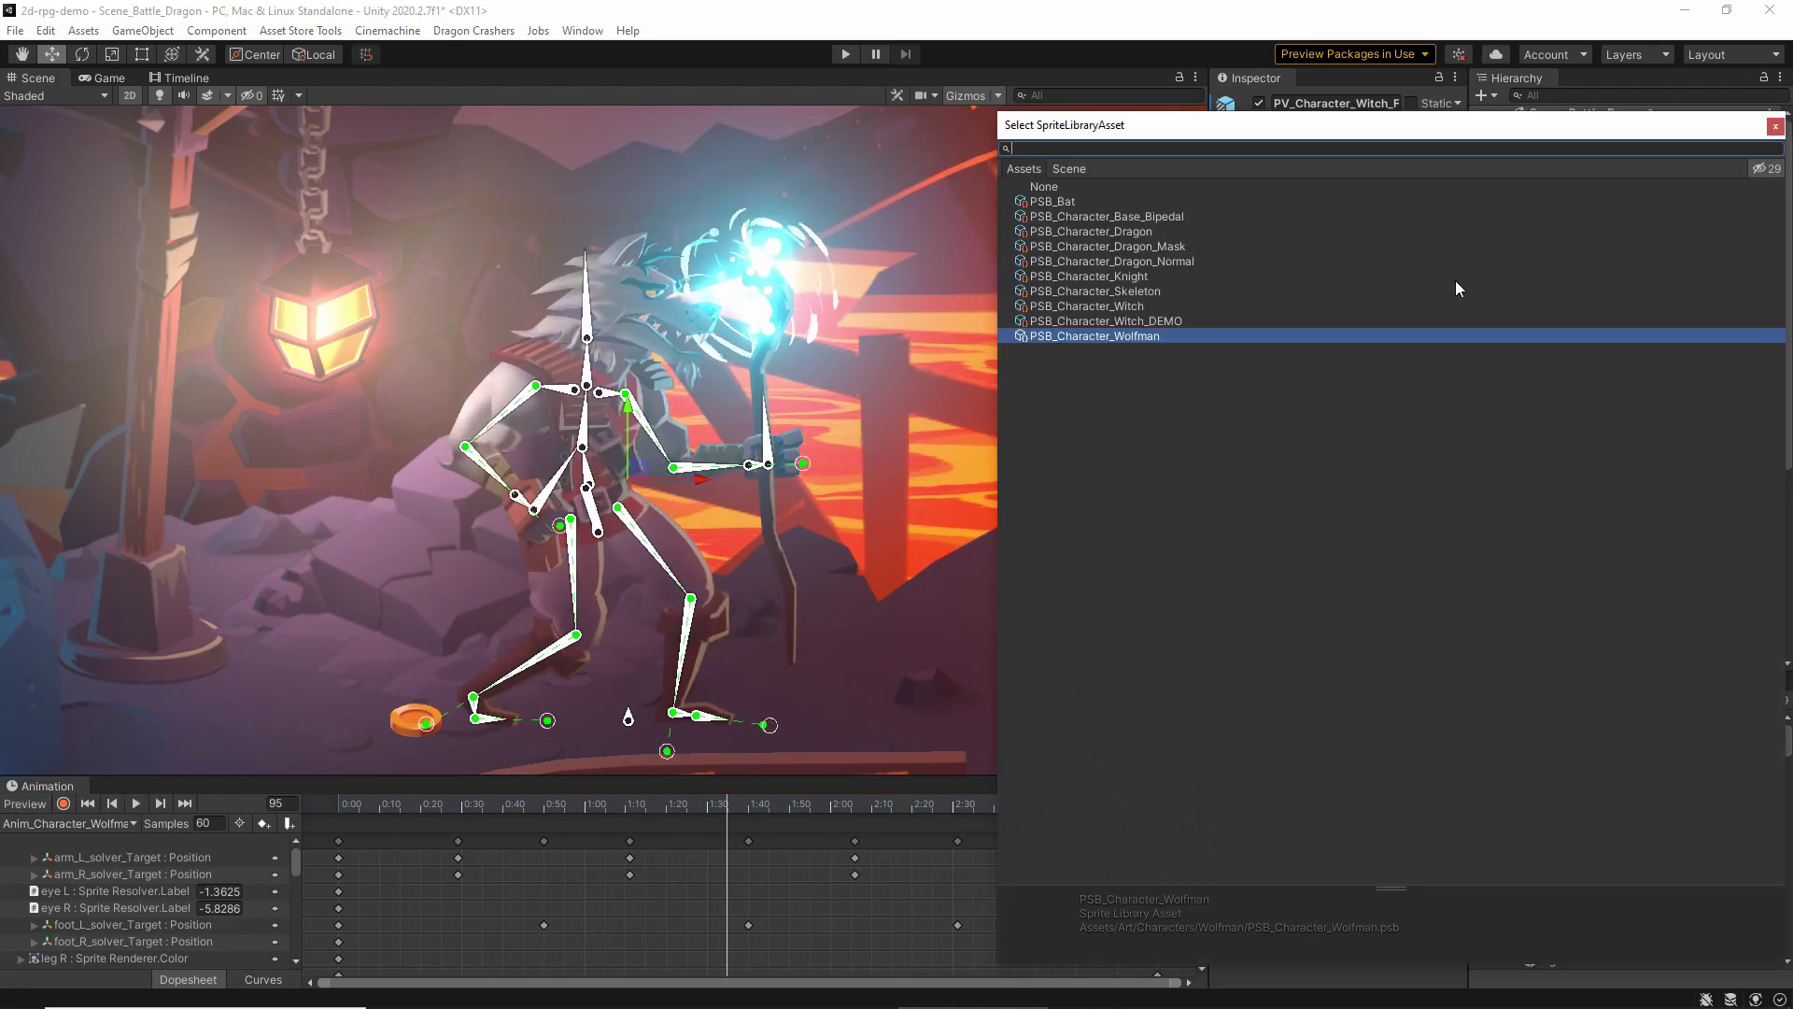
click(1136, 277)
click(1134, 308)
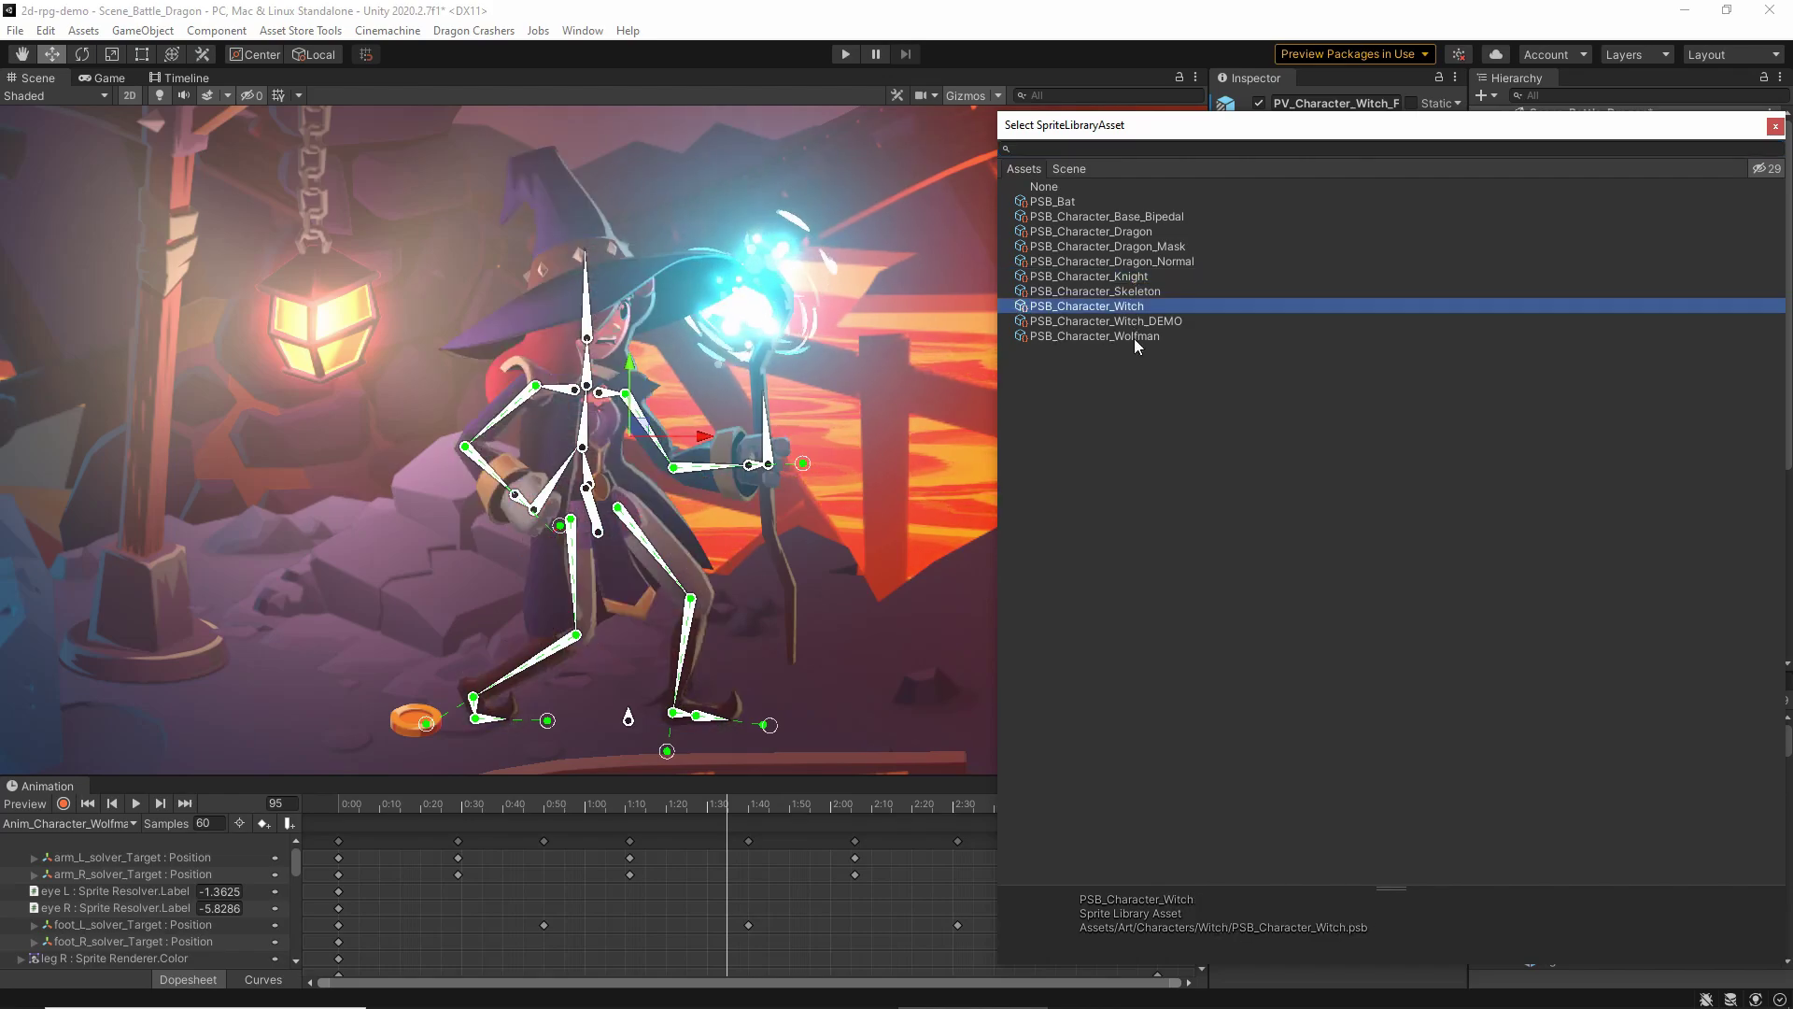
click(1150, 292)
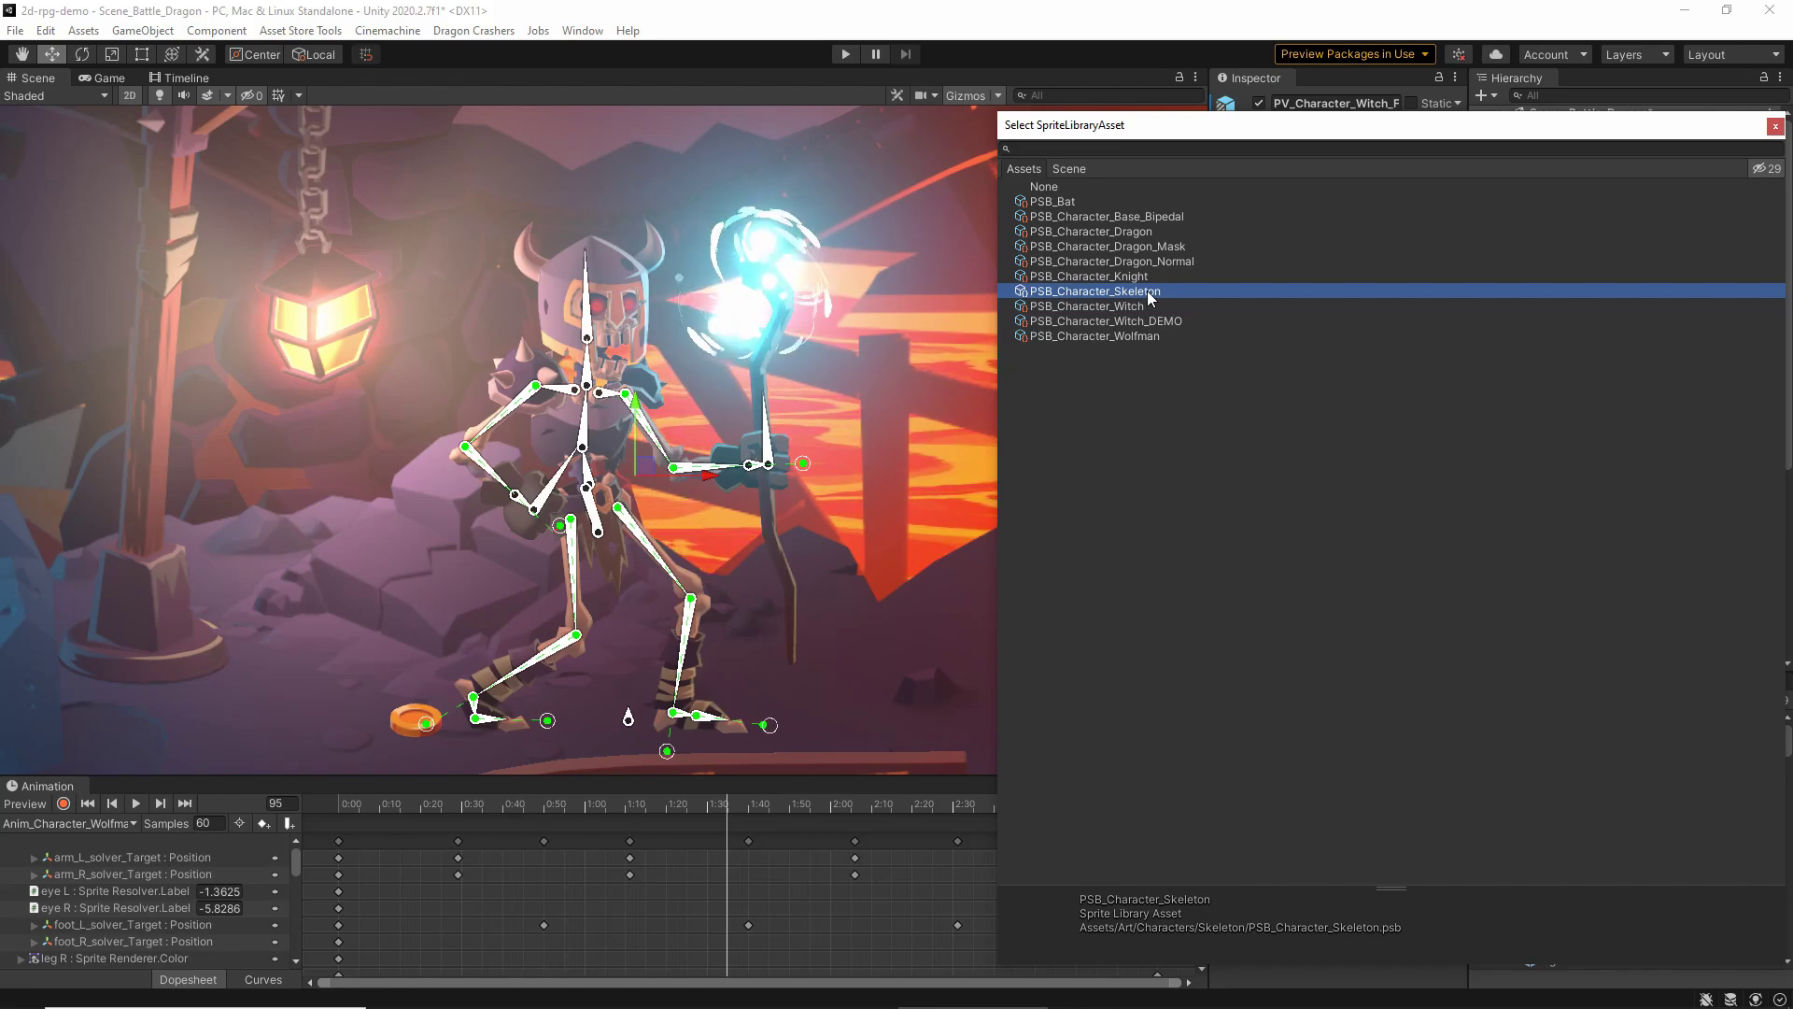
click(1167, 276)
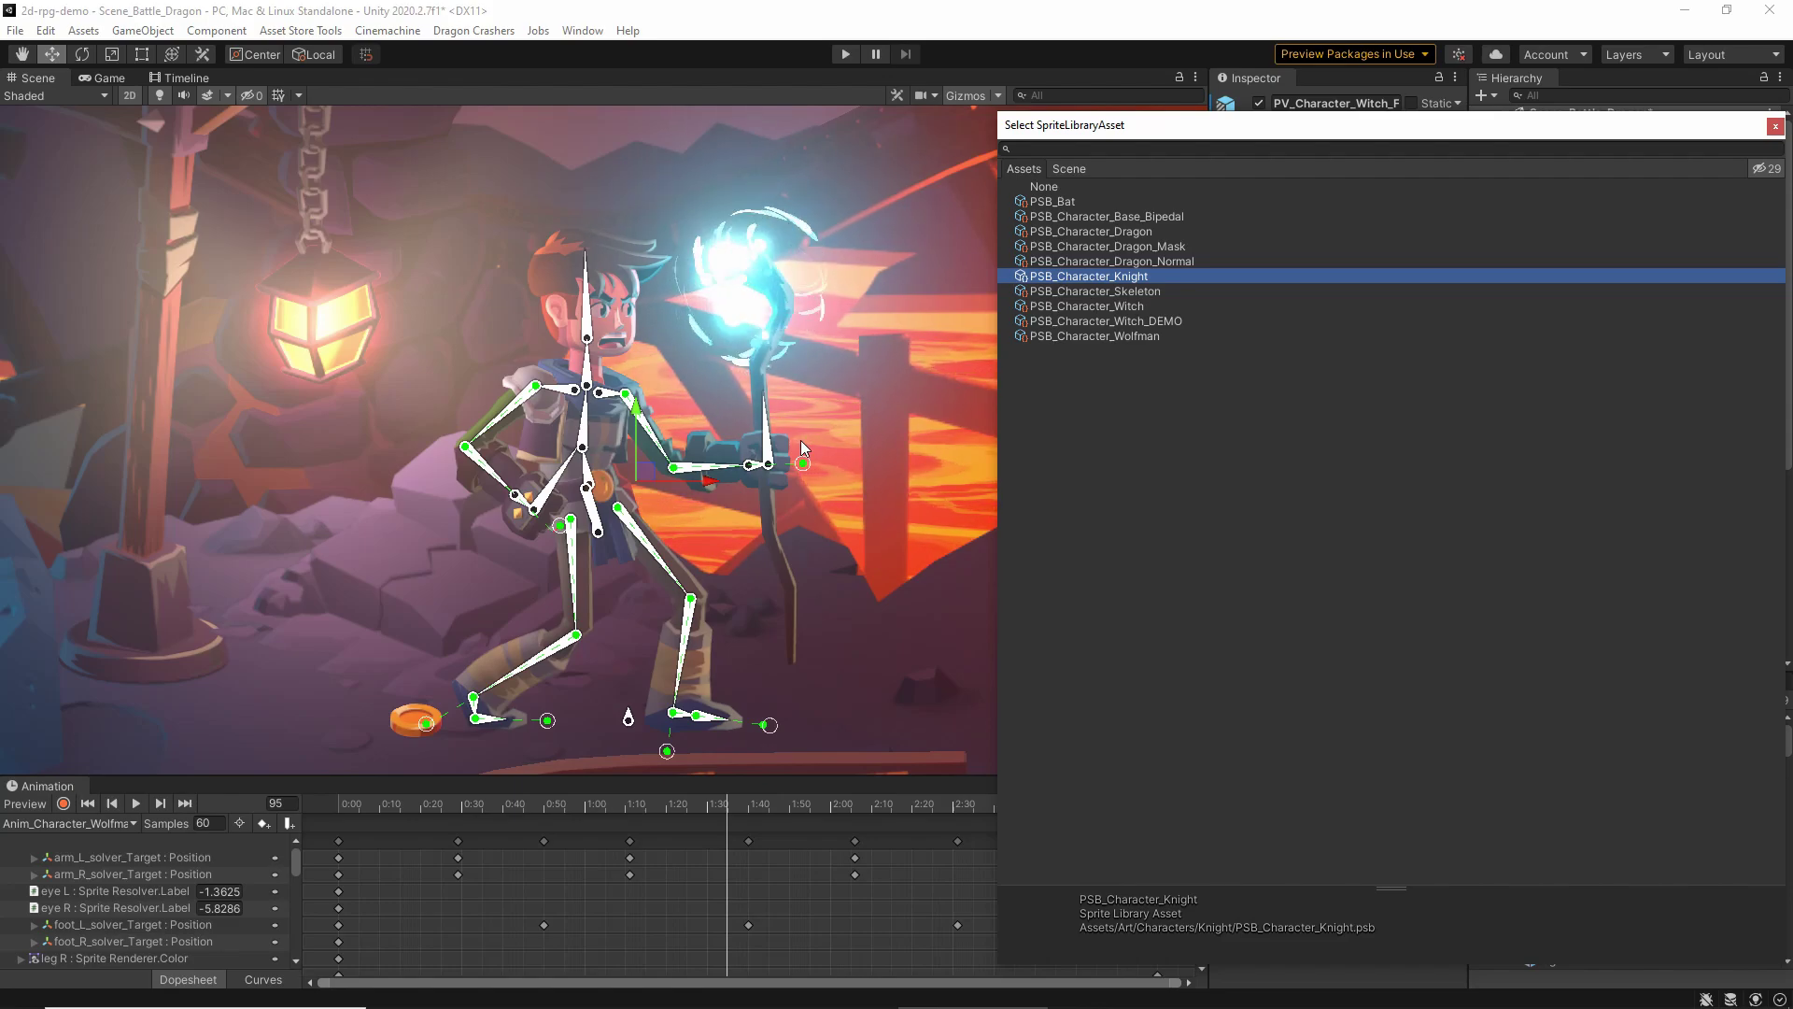
Cycle the rig's Sprite Library Asset repeatedly through the skeleton, witch, wolfman and knight skins, ending on PSB_Character_Wolfman
click(1141, 292)
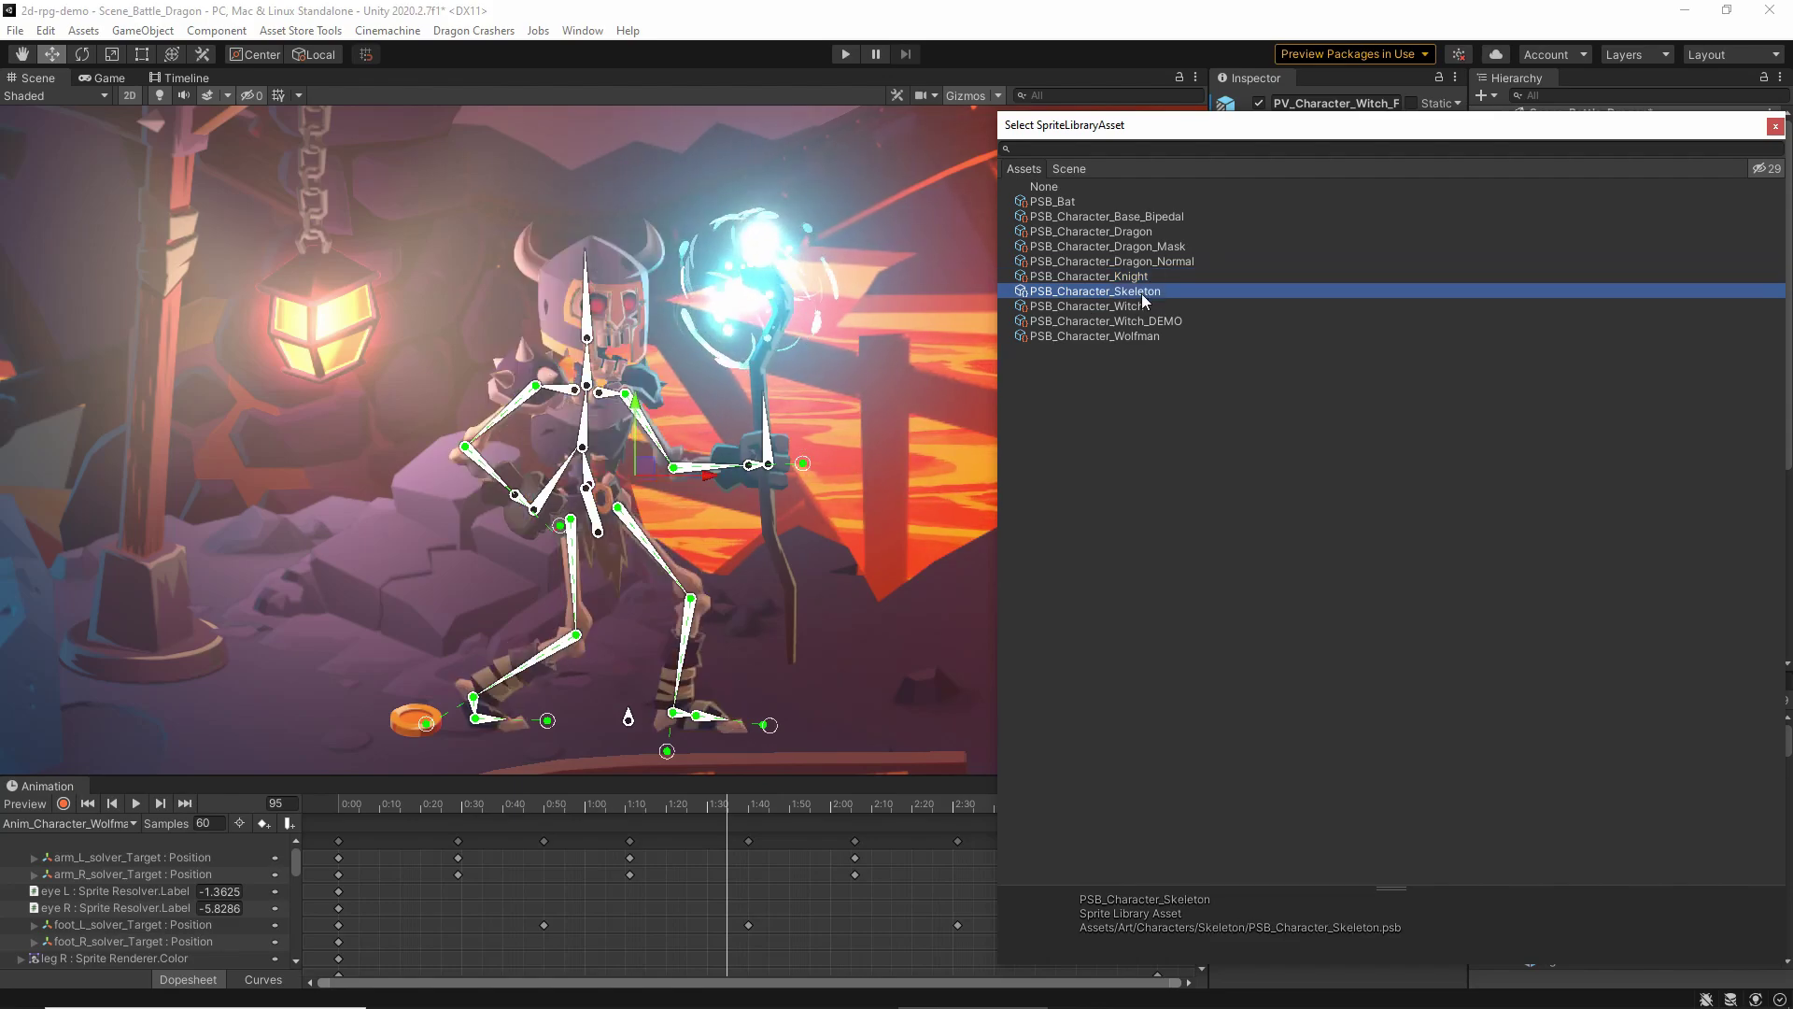
click(1139, 305)
click(1137, 336)
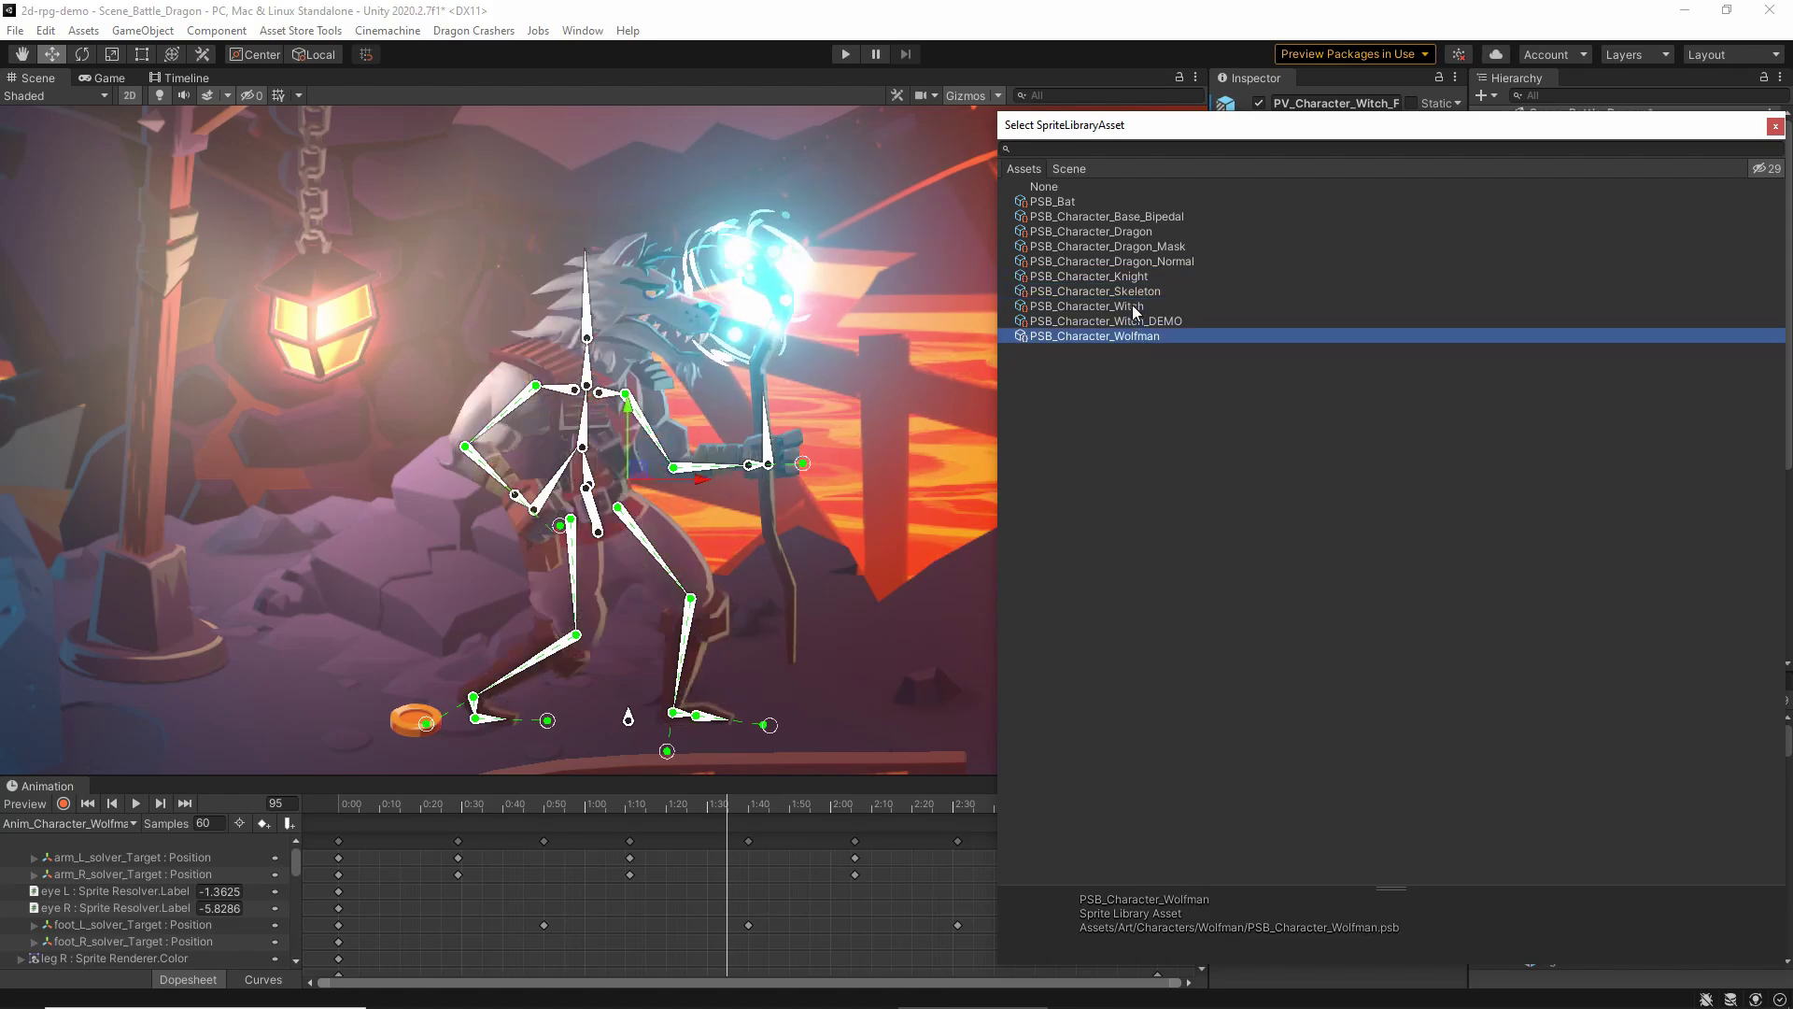
click(1136, 307)
click(1136, 291)
click(1140, 278)
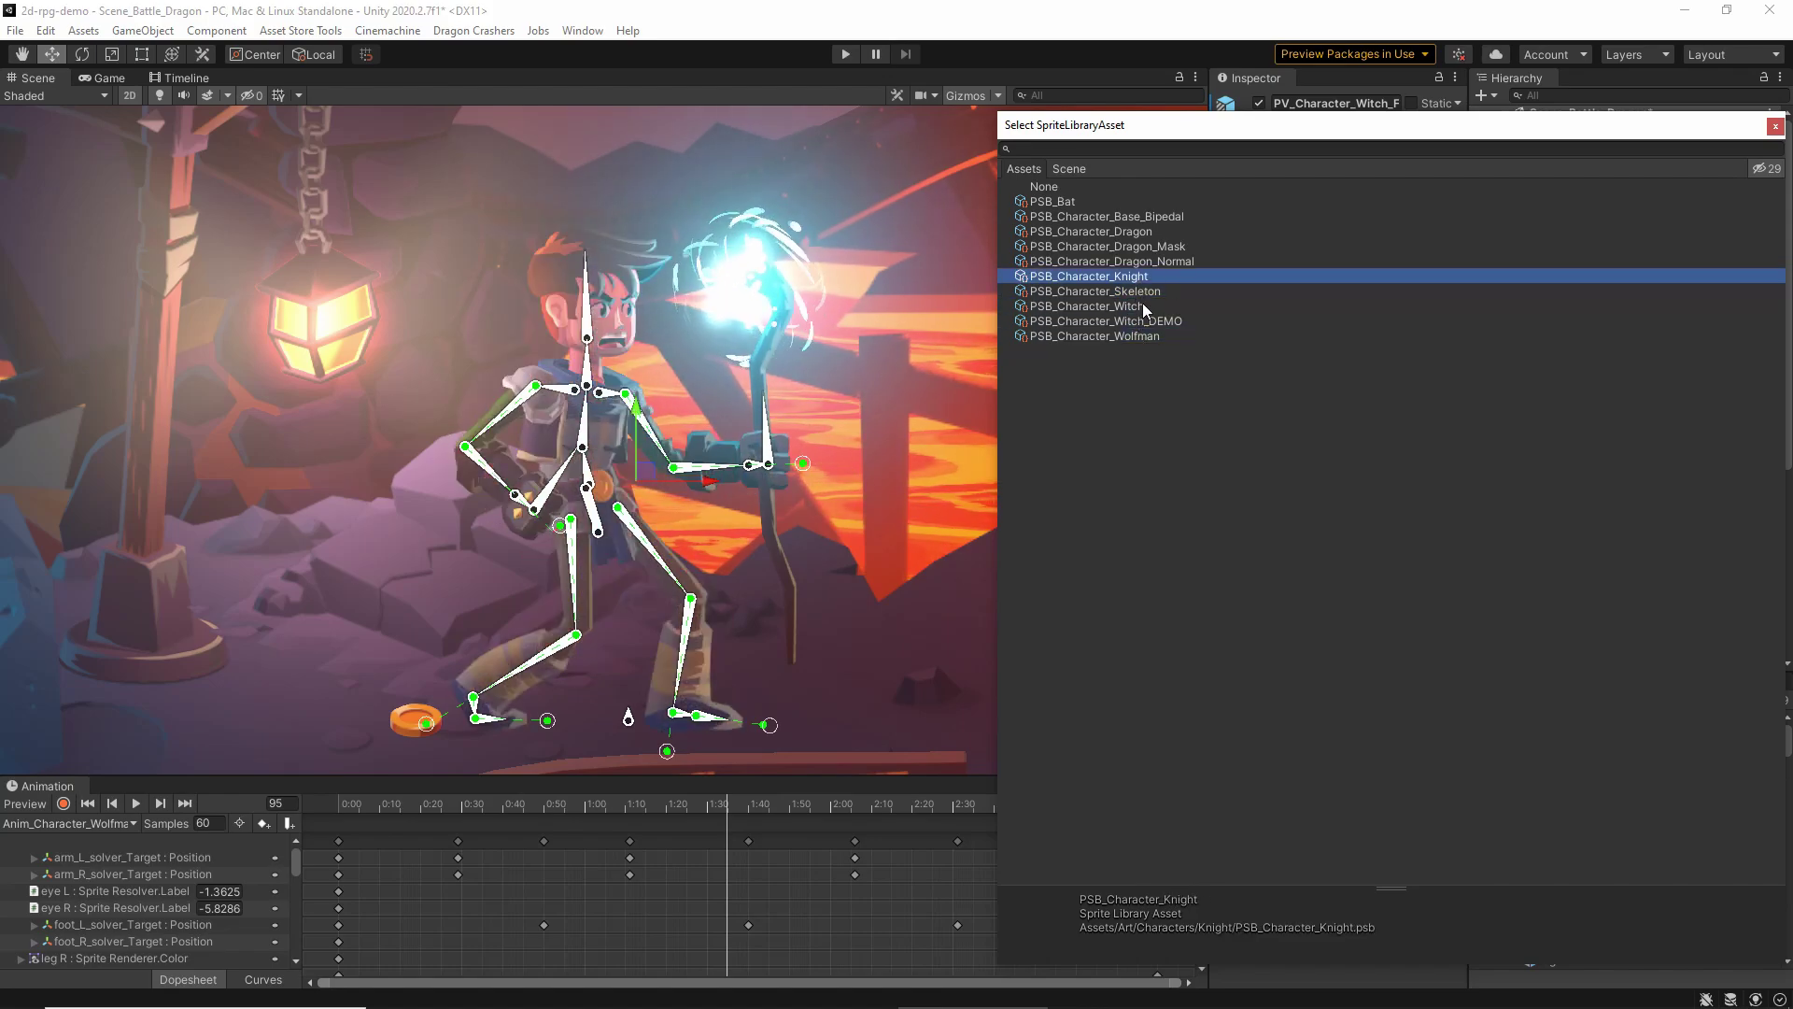
click(1140, 293)
click(1139, 309)
click(1140, 338)
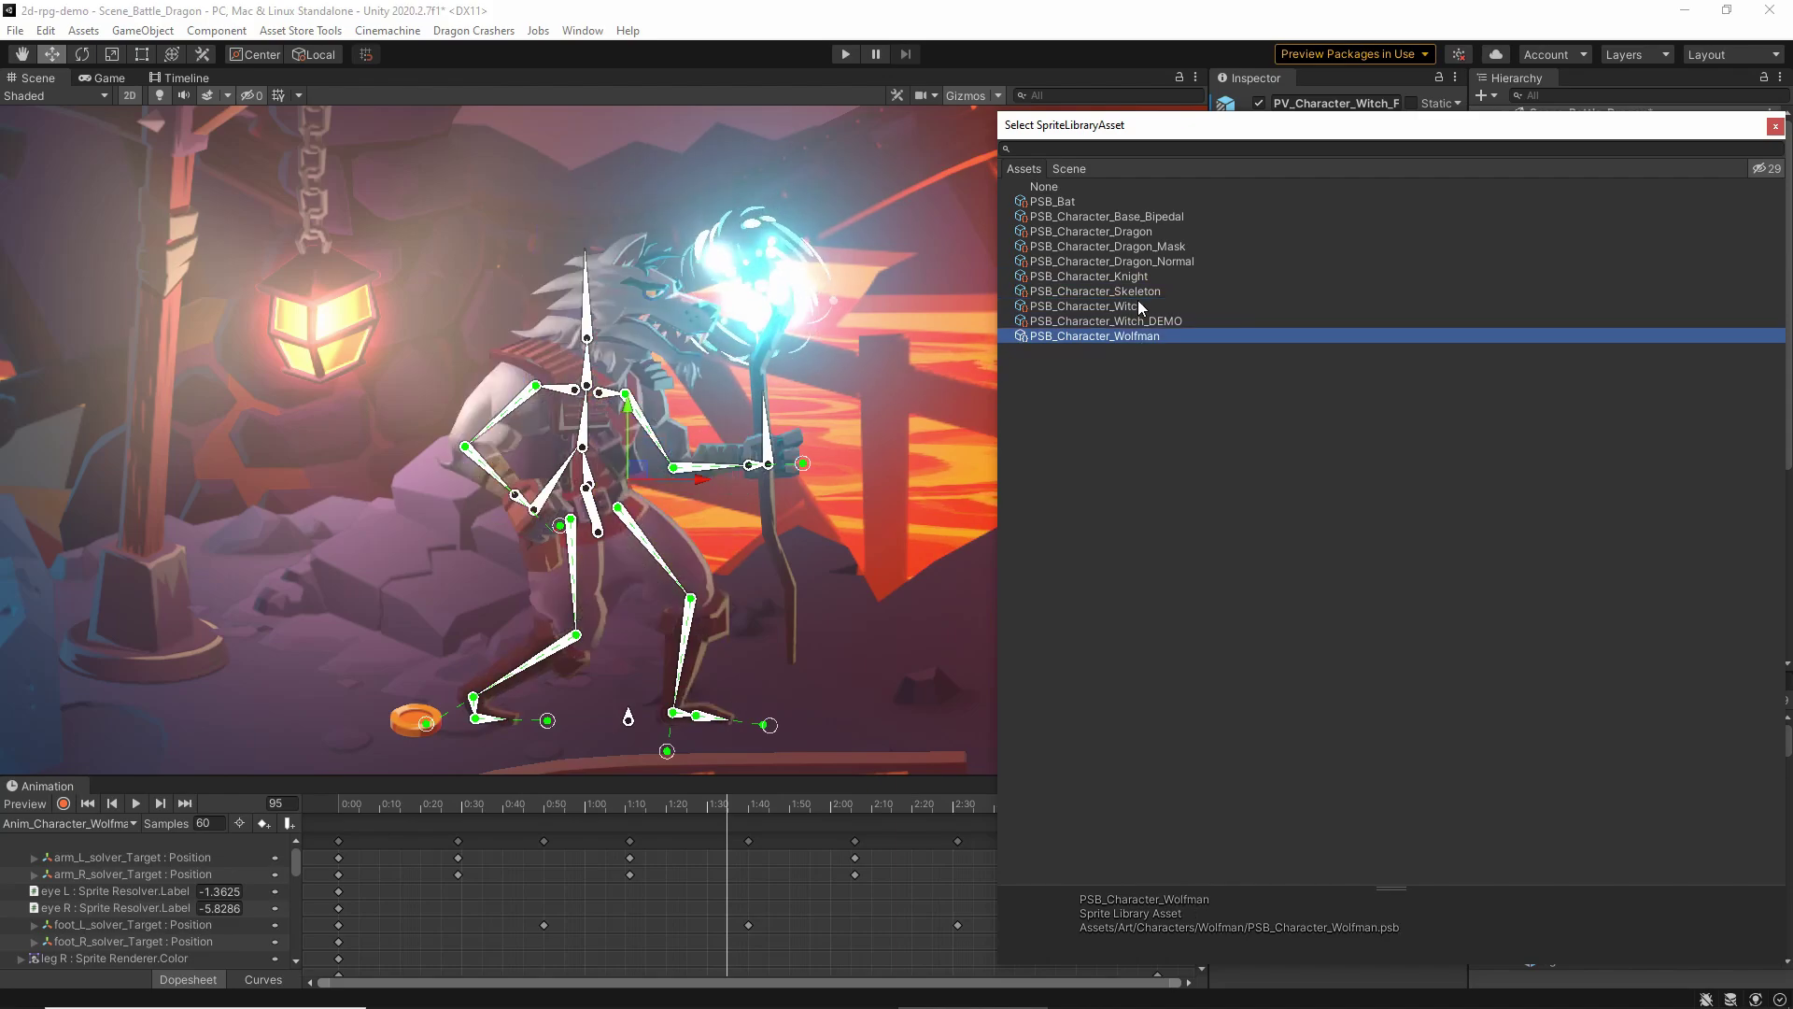
Set the Sprite Library Asset to PSB_Character_Skeleton and play the Anim_Character_Wolfman_Attack clip, then stop the playback
click(1140, 290)
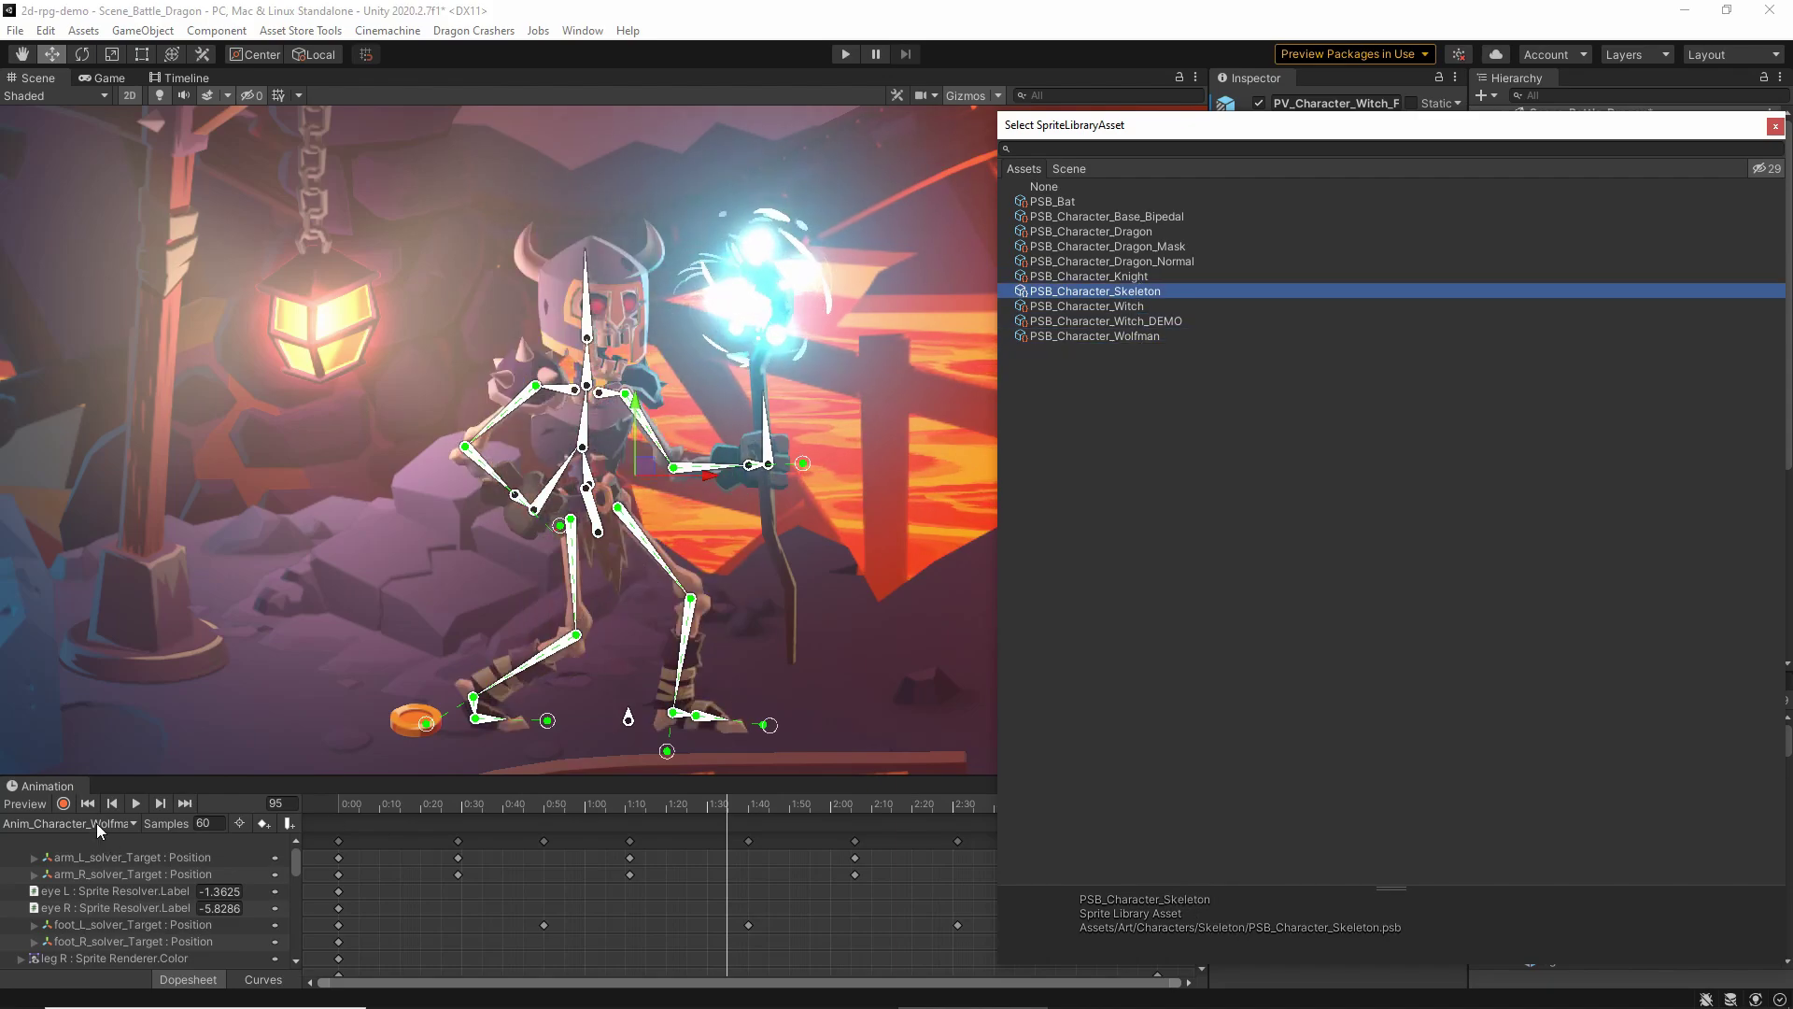
click(97, 823)
click(140, 769)
click(138, 804)
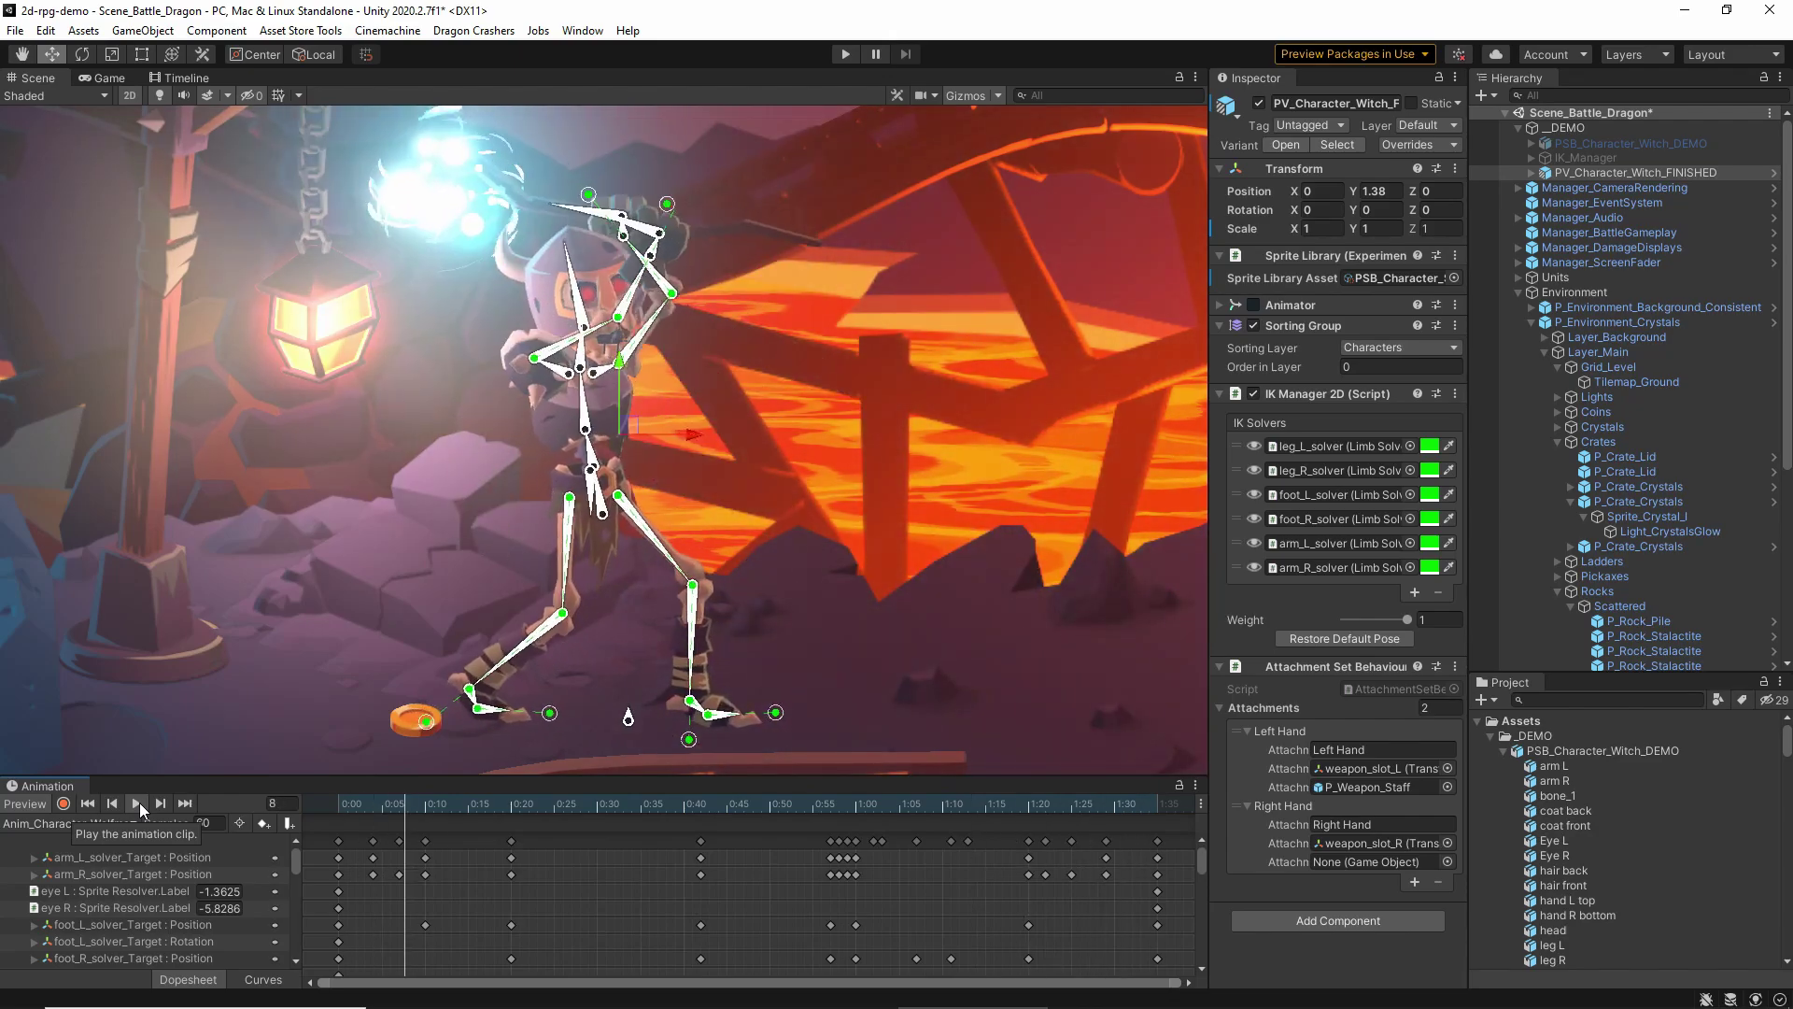
click(138, 800)
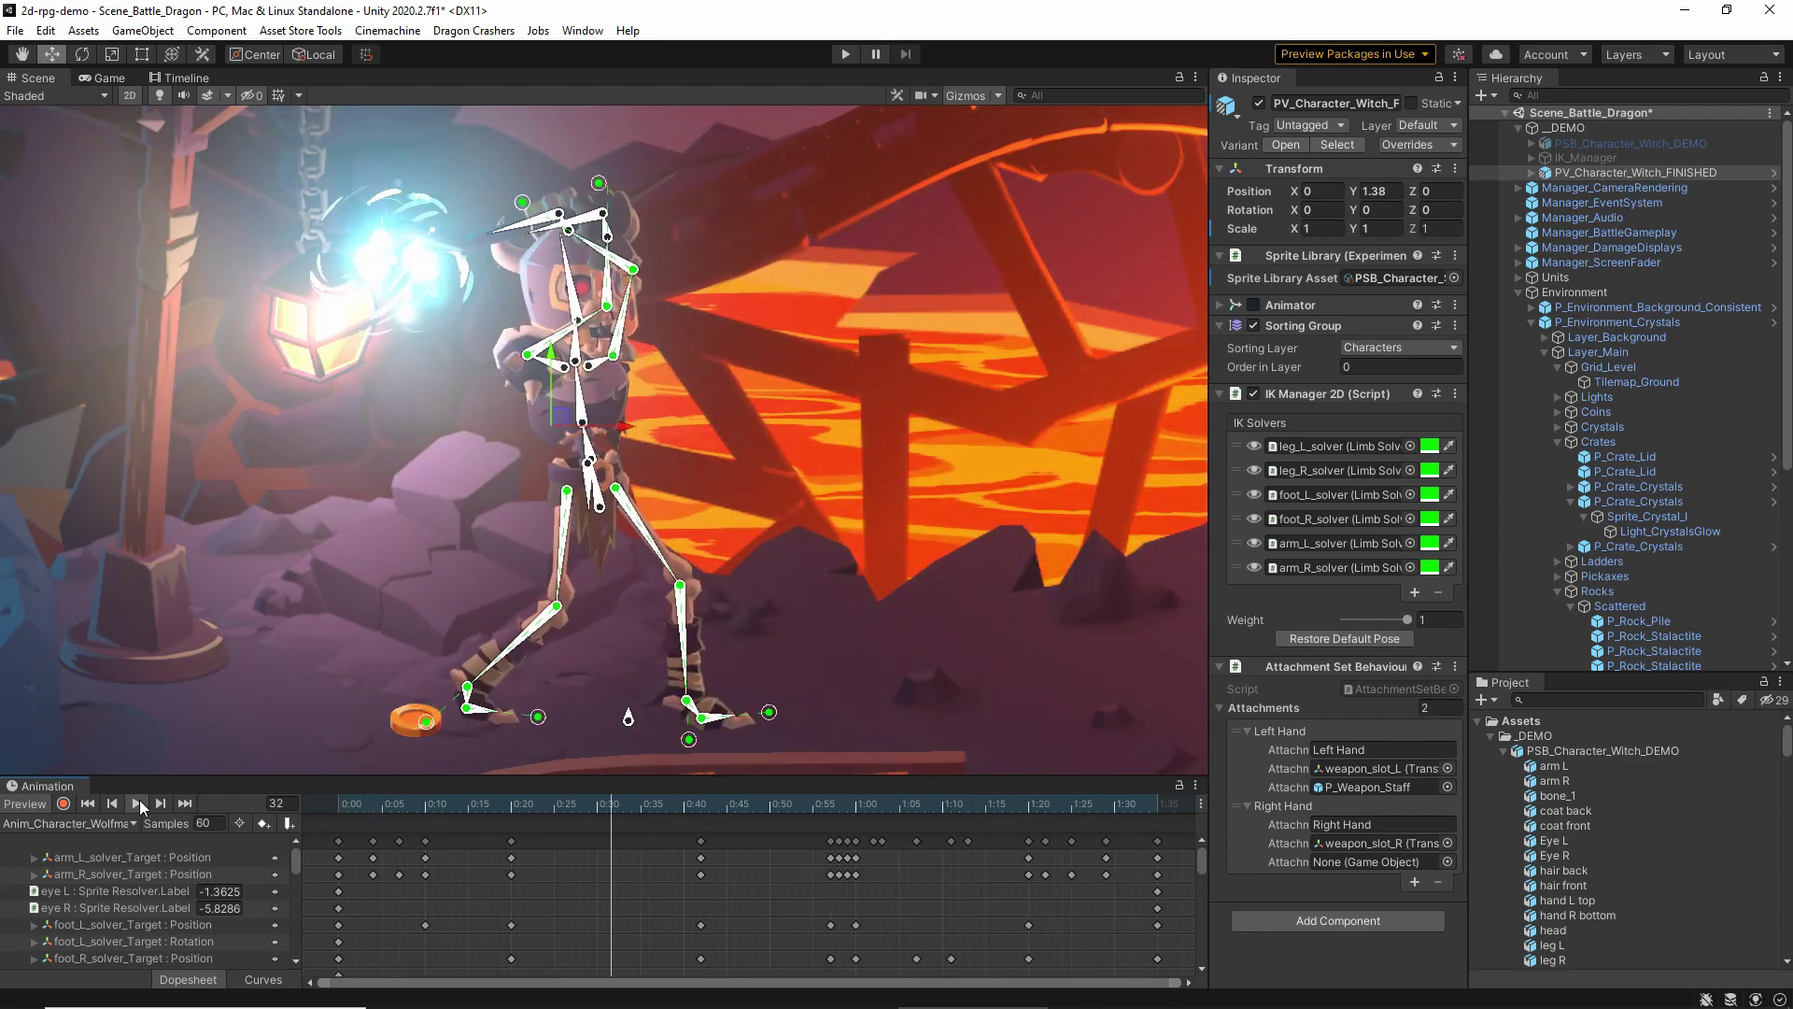
Turn off the animation preview and set the Sprite Library Asset to PSB_Character_Base_Bipedal
click(24, 805)
click(76, 822)
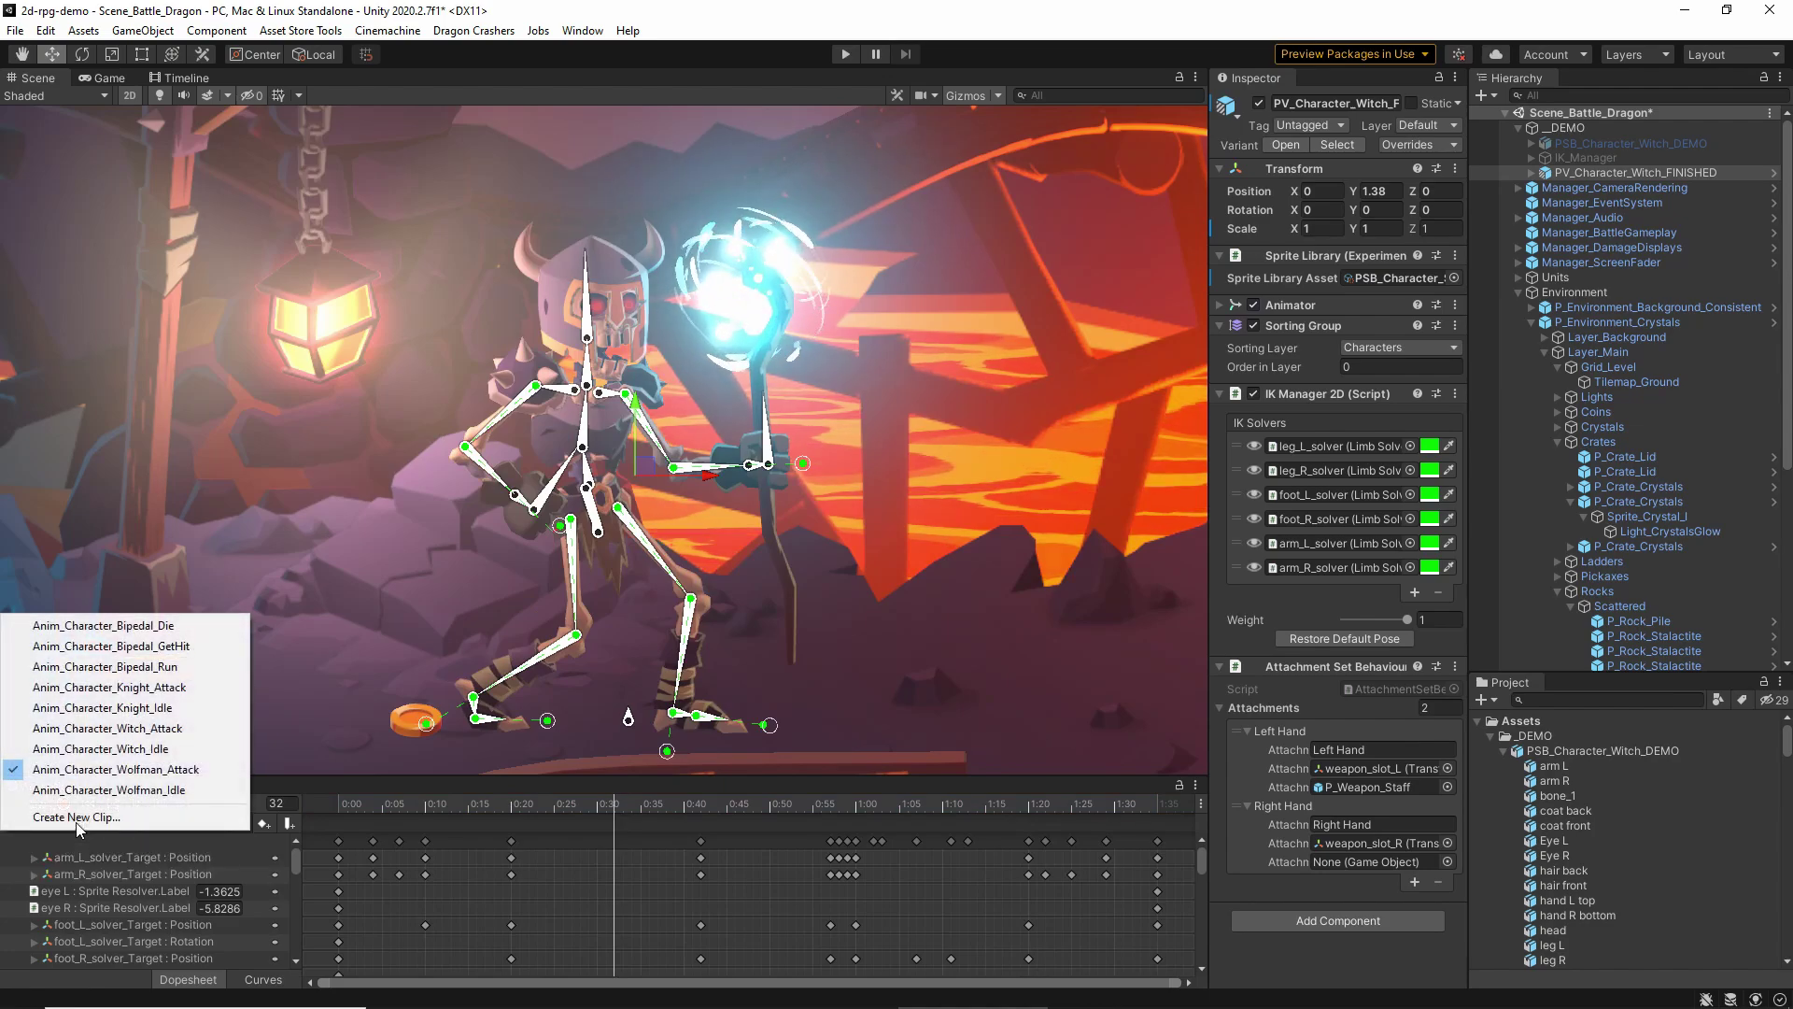
click(1453, 277)
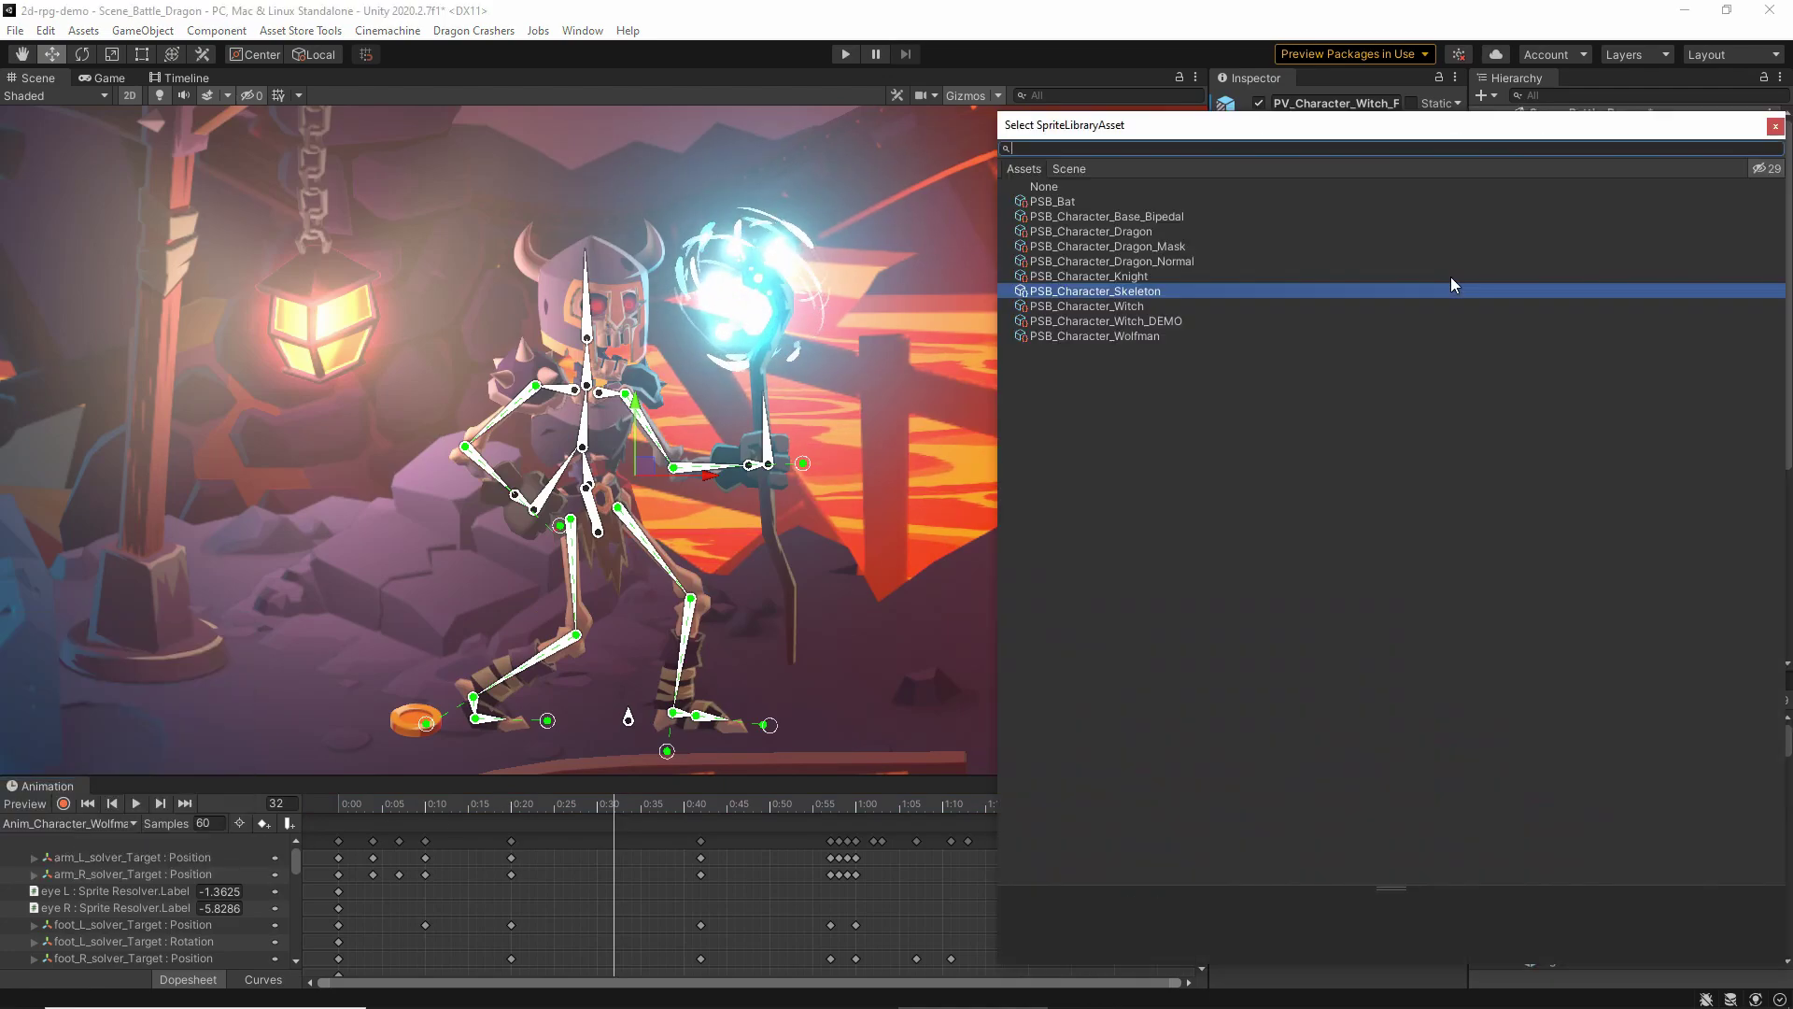
double_click(1147, 216)
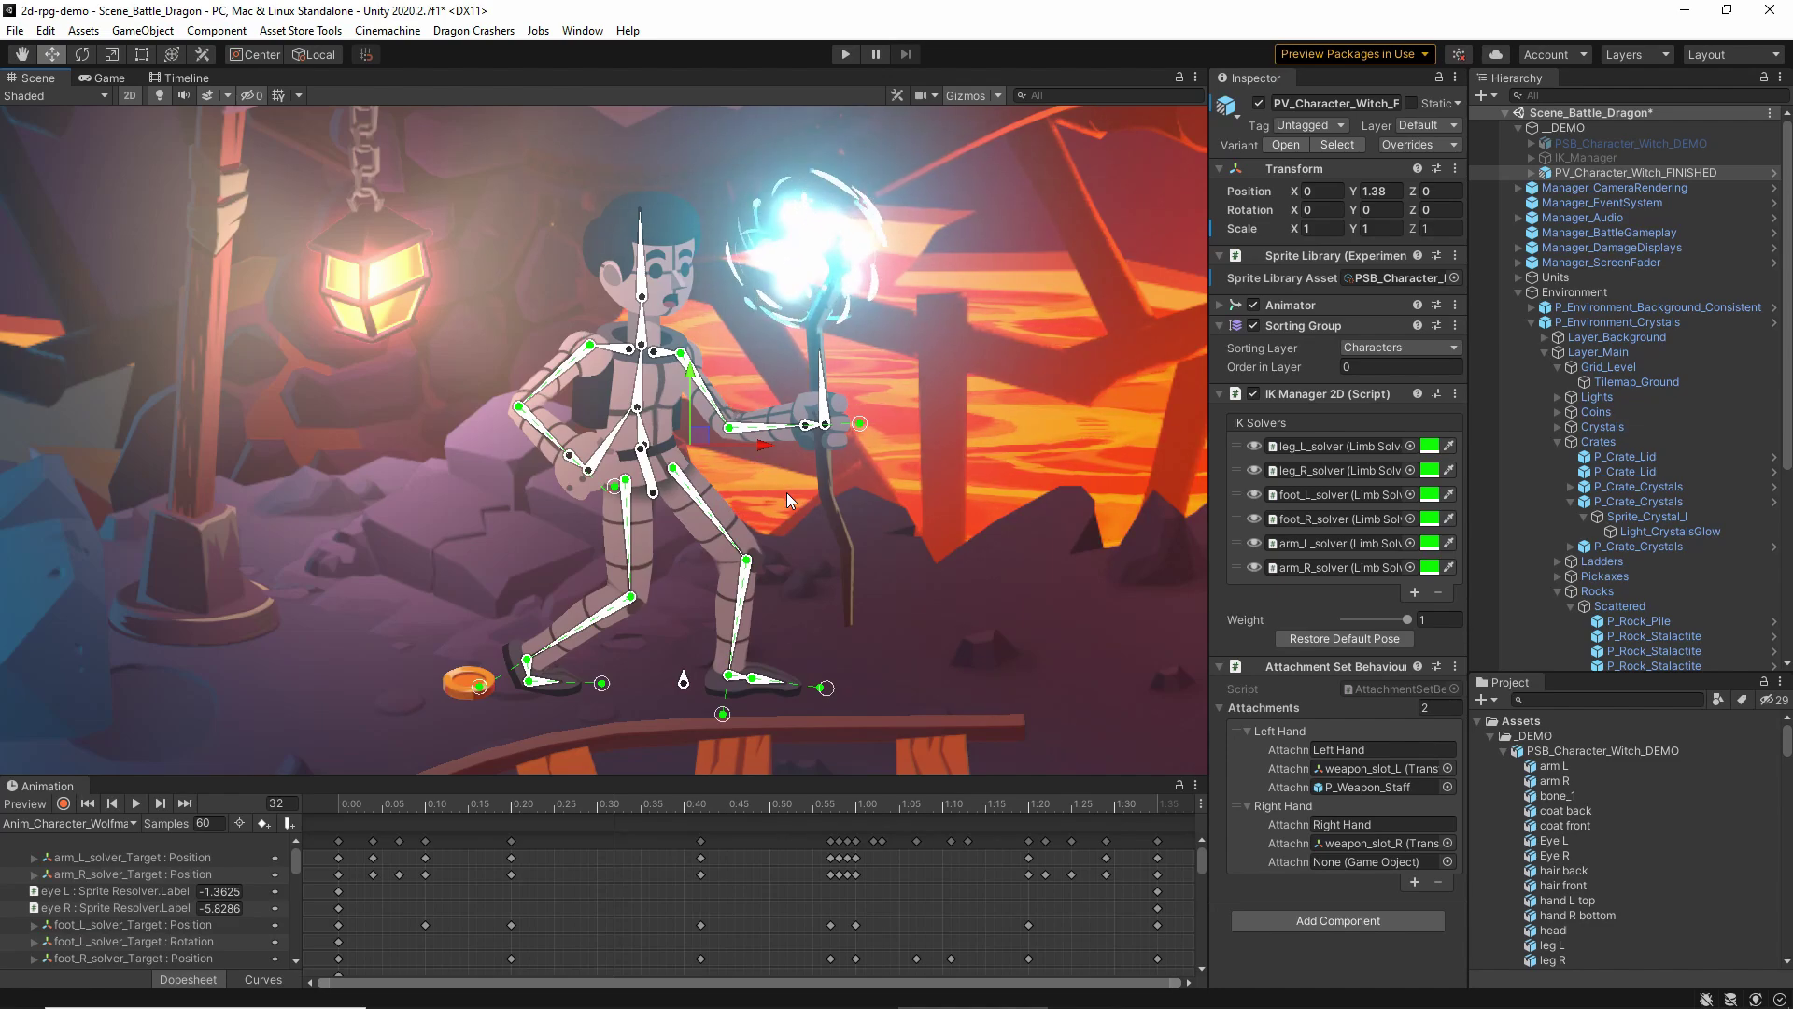
Play the Anim_Character_Wolfman_Attack, Anim_Character_Bipedal_Run and Anim_Character_Witch_Idle clips on the base bipedal rig
click(136, 804)
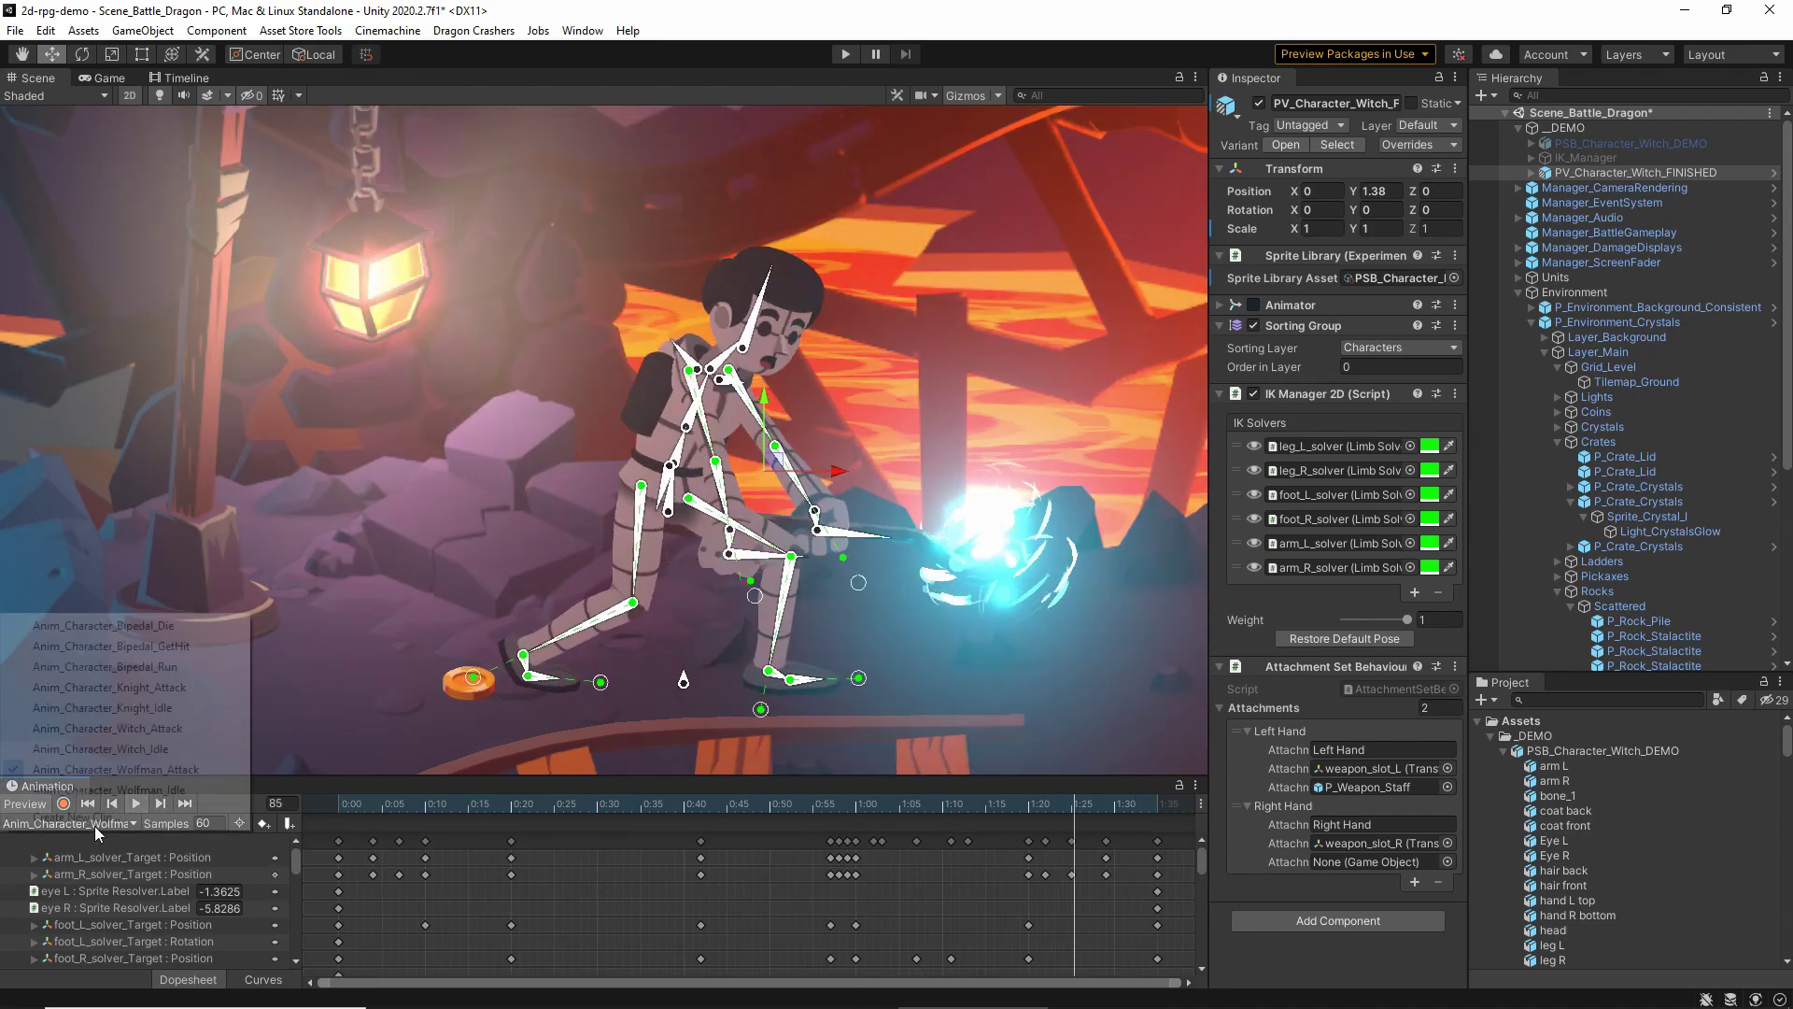
click(94, 825)
click(121, 666)
click(138, 804)
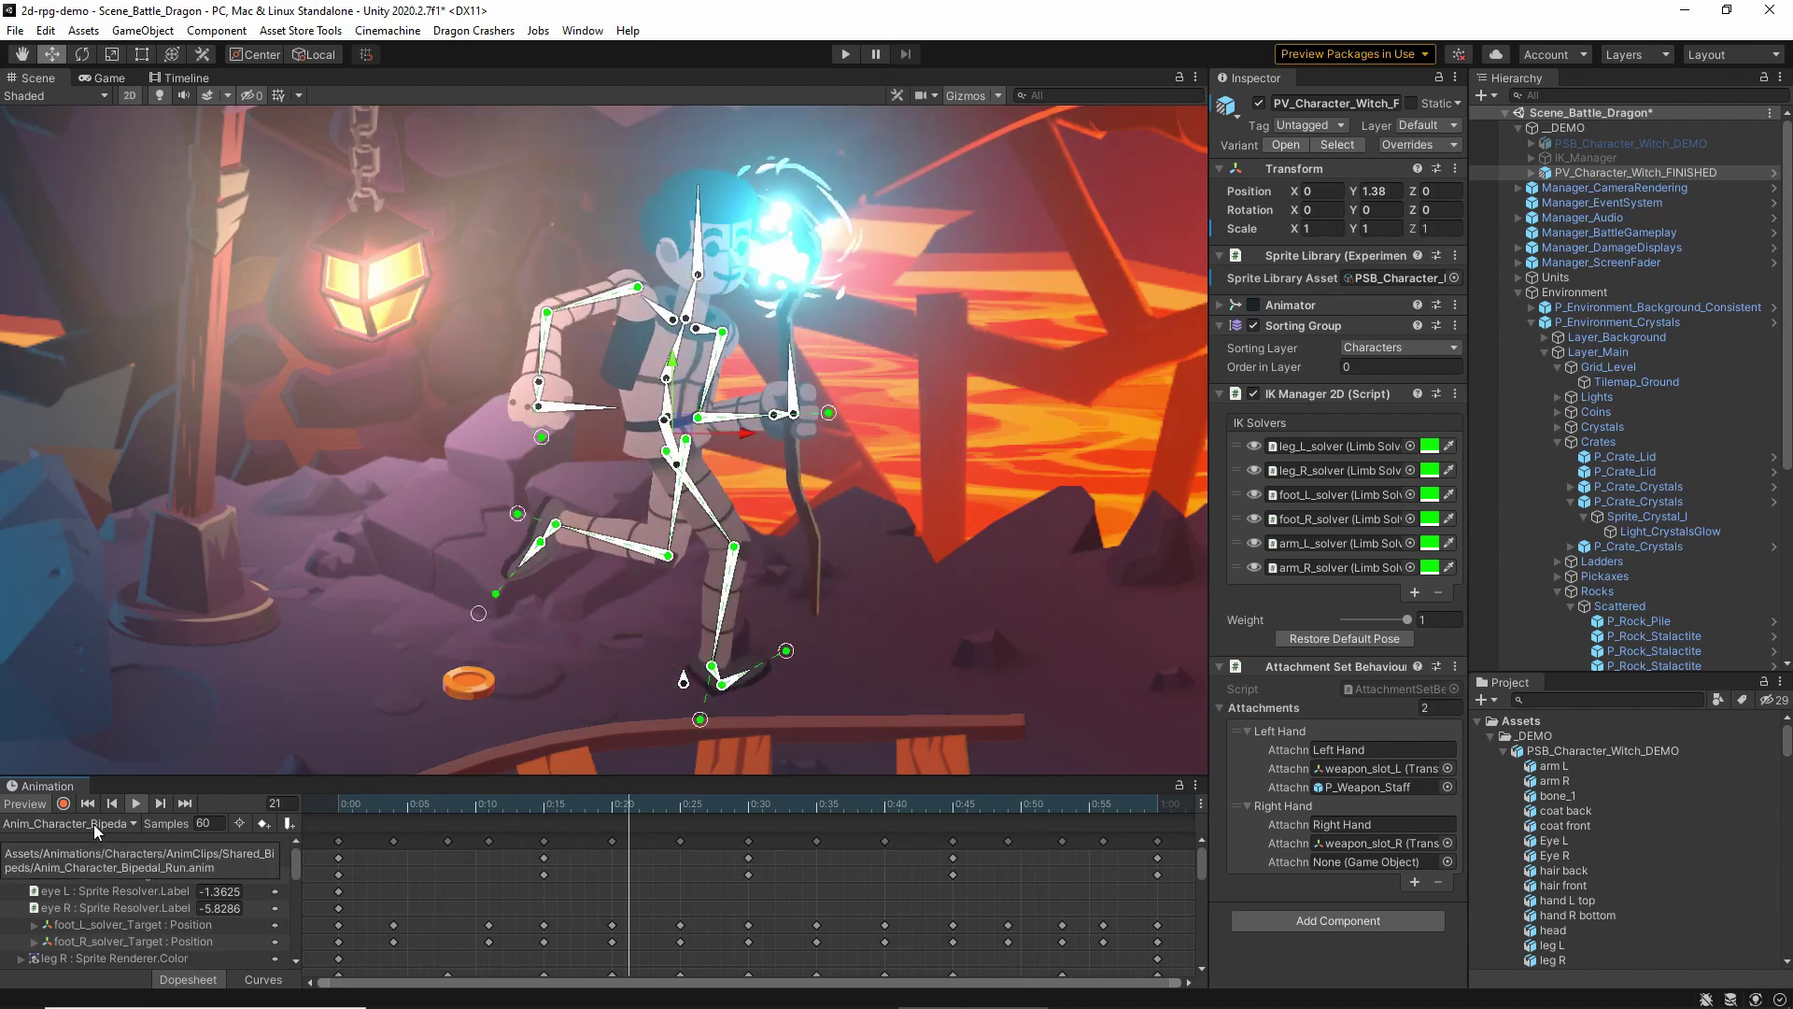
click(94, 824)
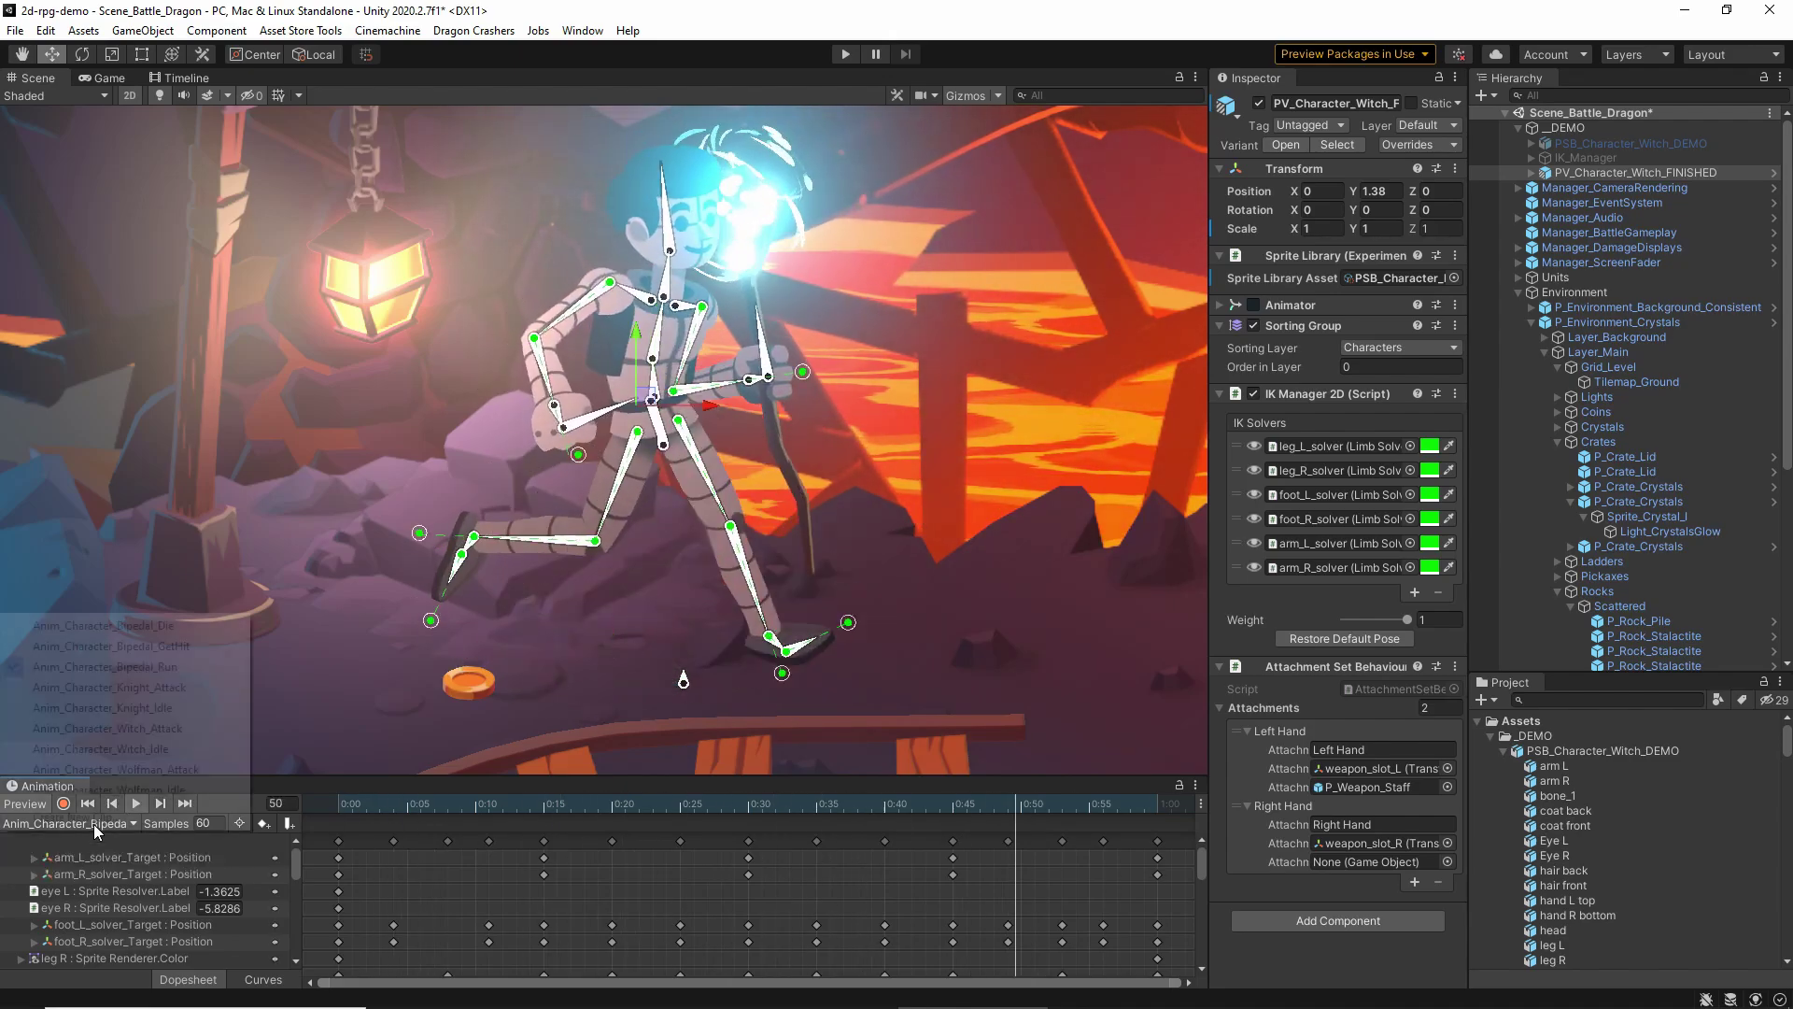
click(126, 749)
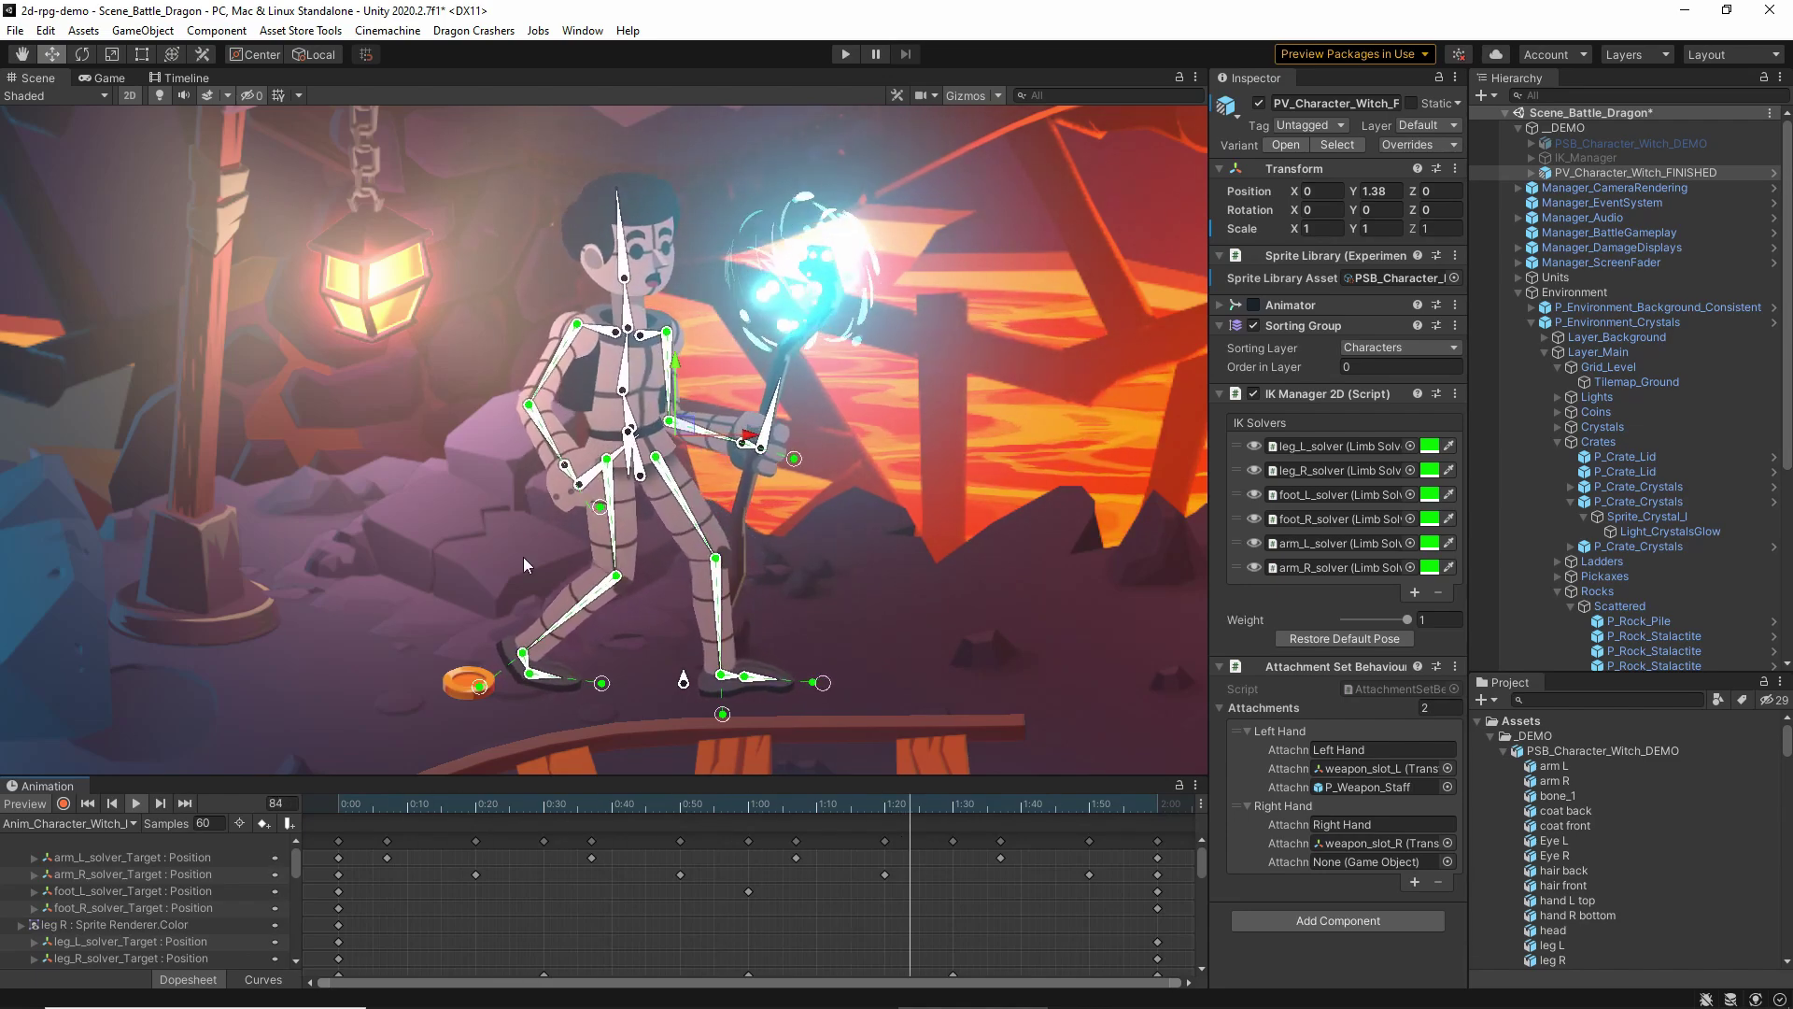
Select the base character's mouth and switch its Sprite Resolver label to mouth teeth
scroll(847, 282, up, 8)
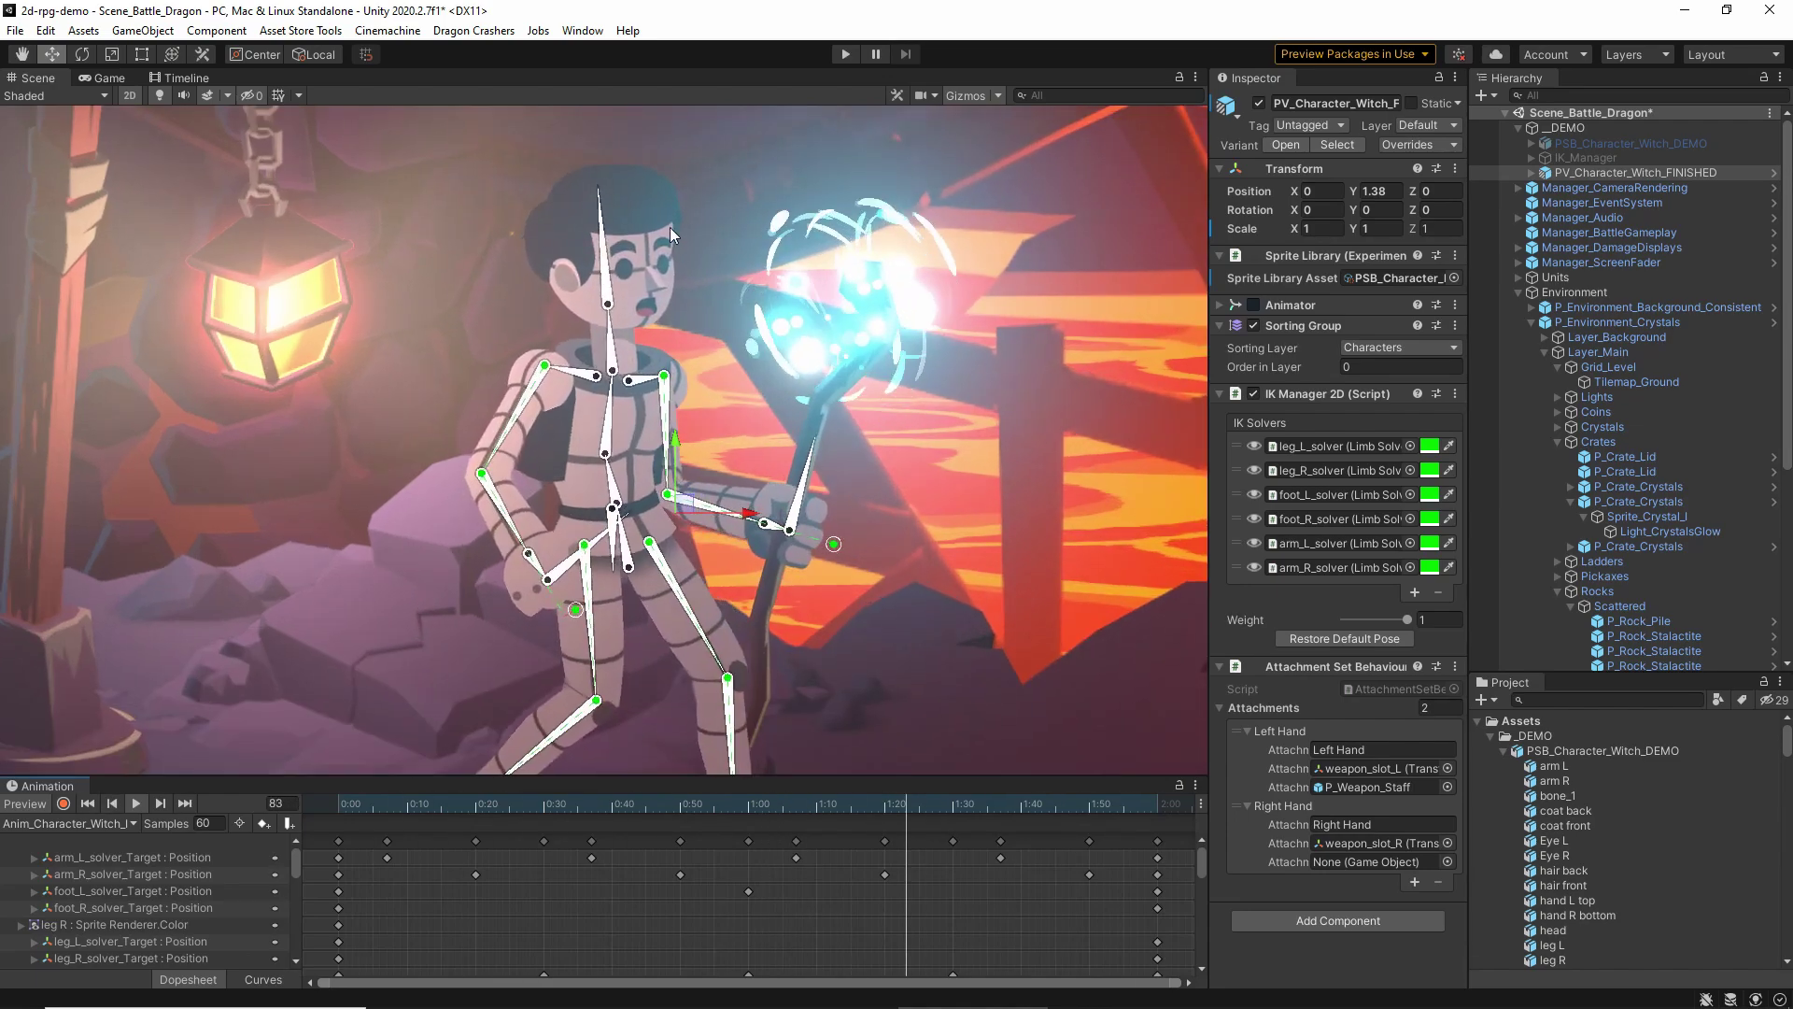
scroll(829, 377, up, 4)
middle_drag(828, 377, 699, 536)
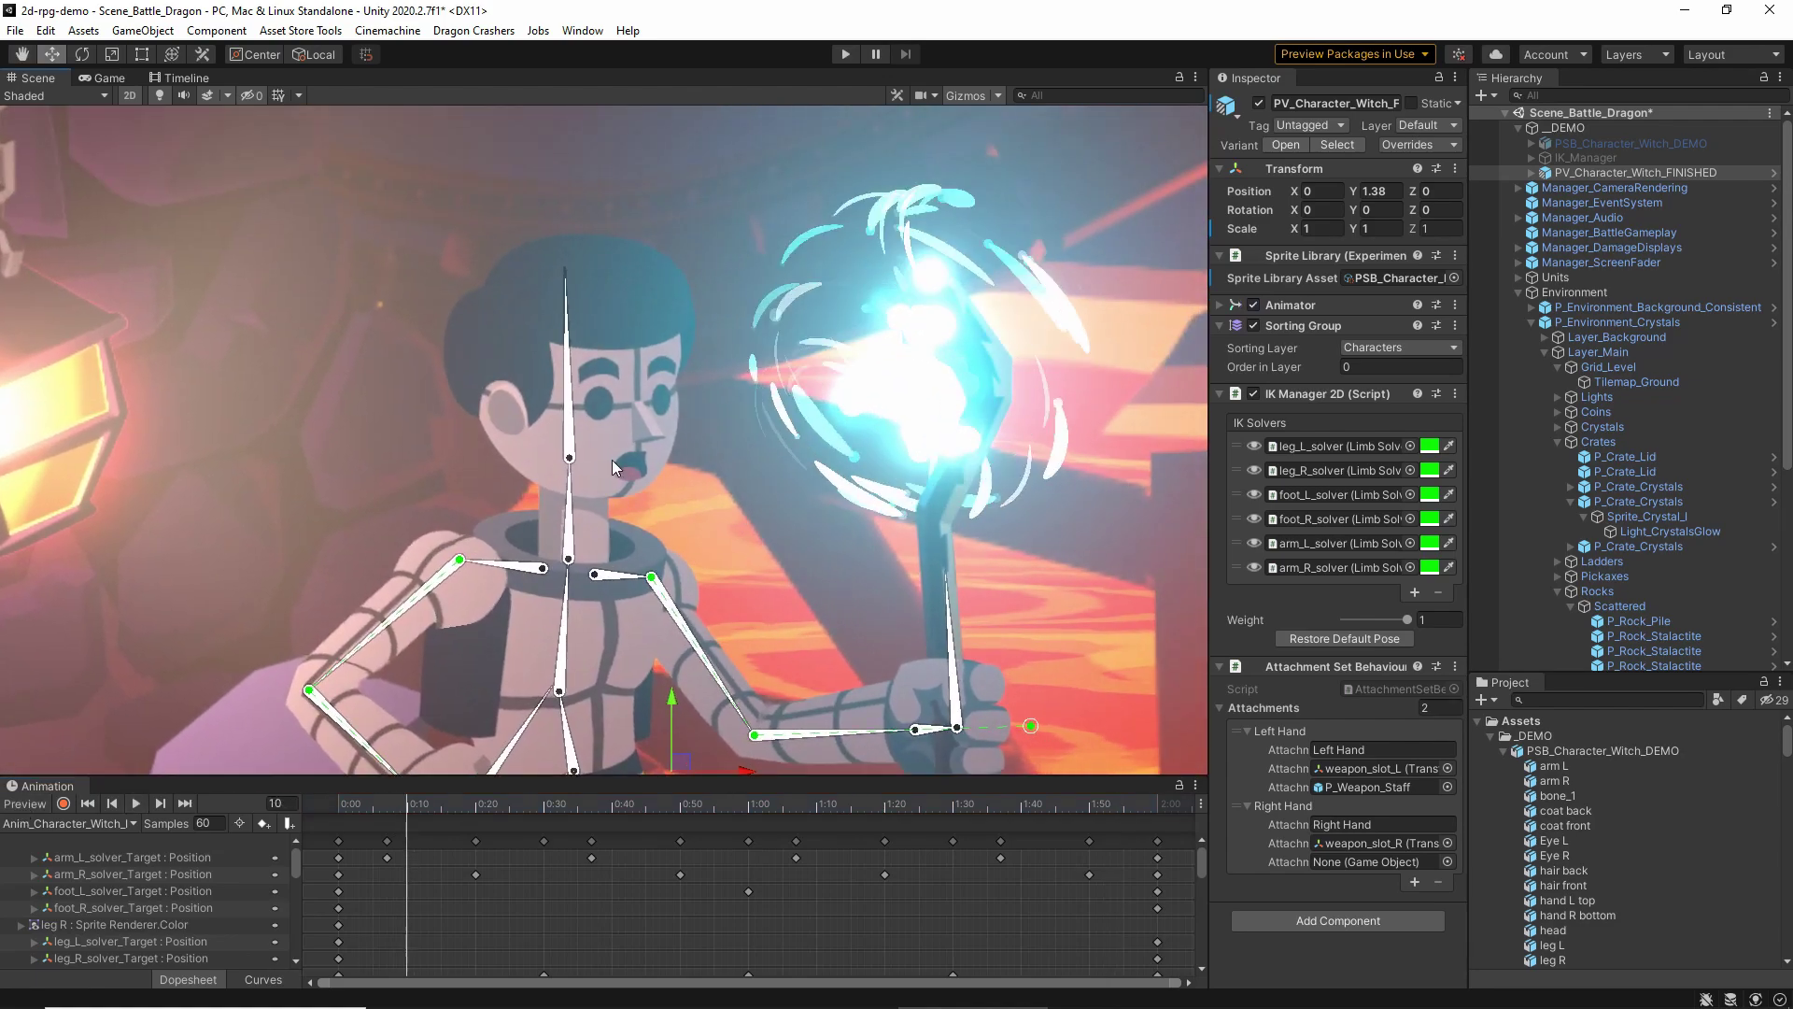
click(613, 461)
click(641, 471)
click(629, 470)
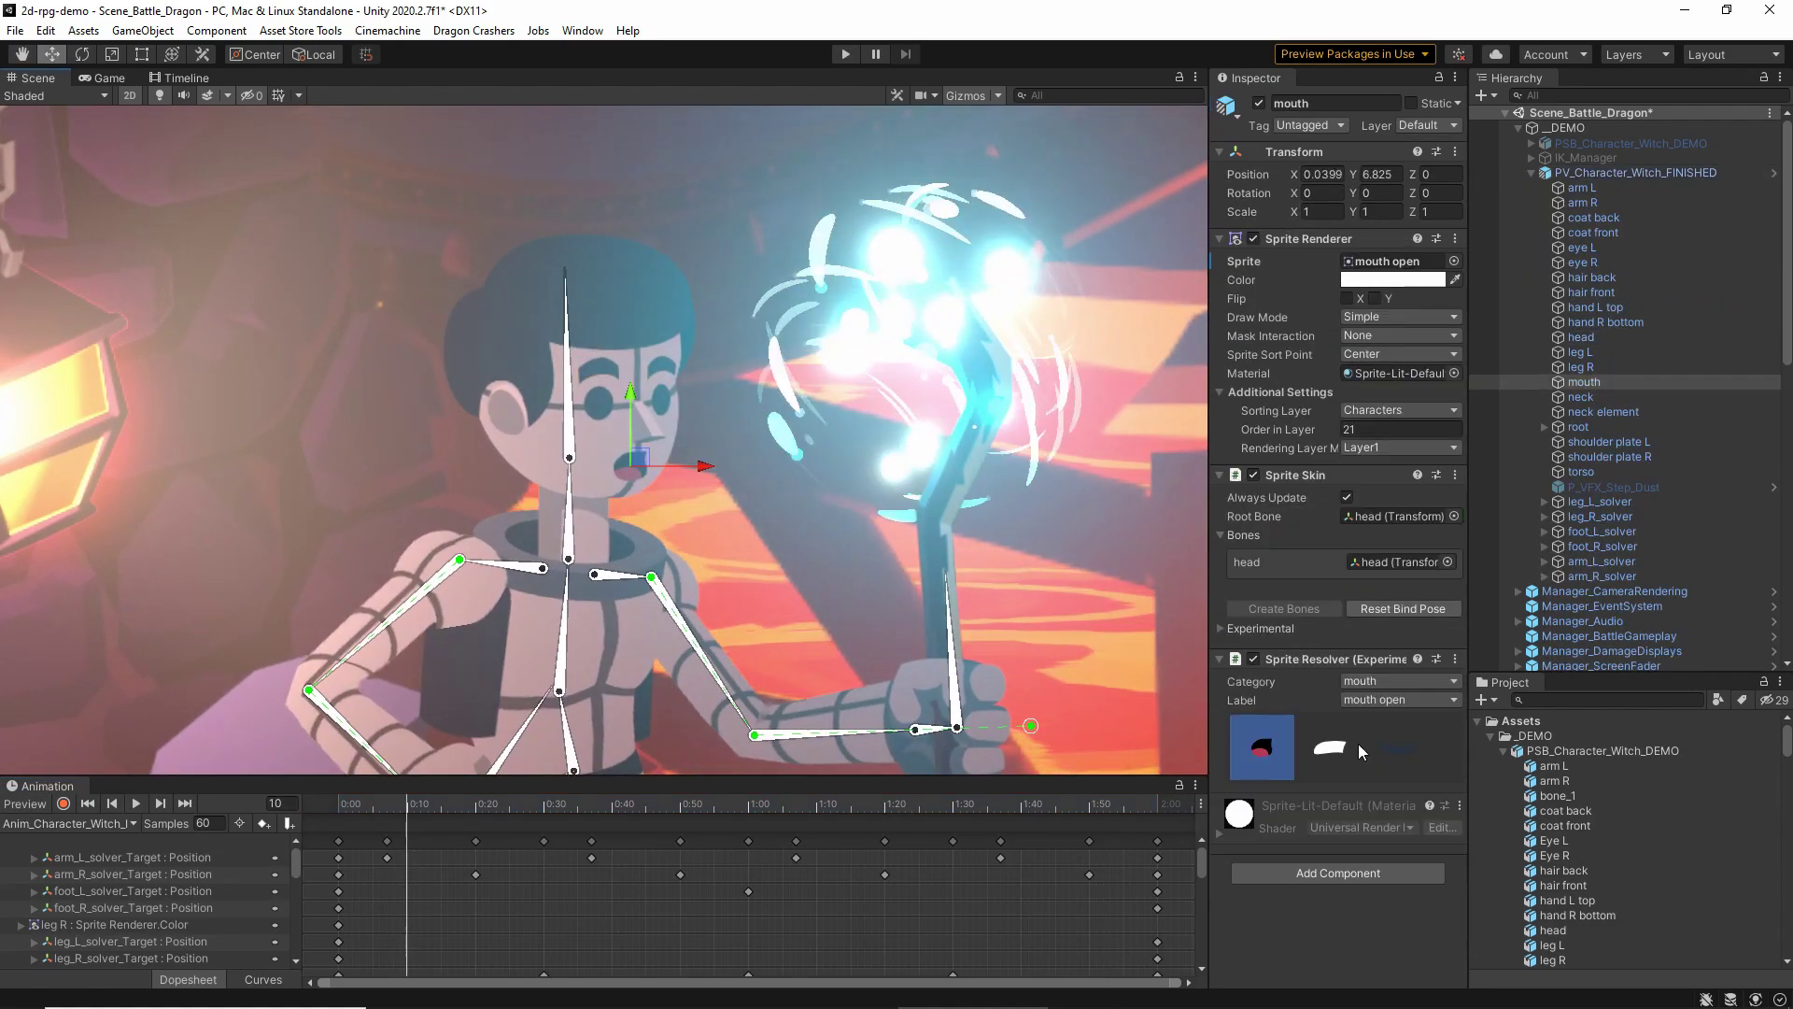
Swap the eye R sprite to the closed eye and set the mouth's Sprite Resolver label to mouth normal
click(600, 402)
click(599, 401)
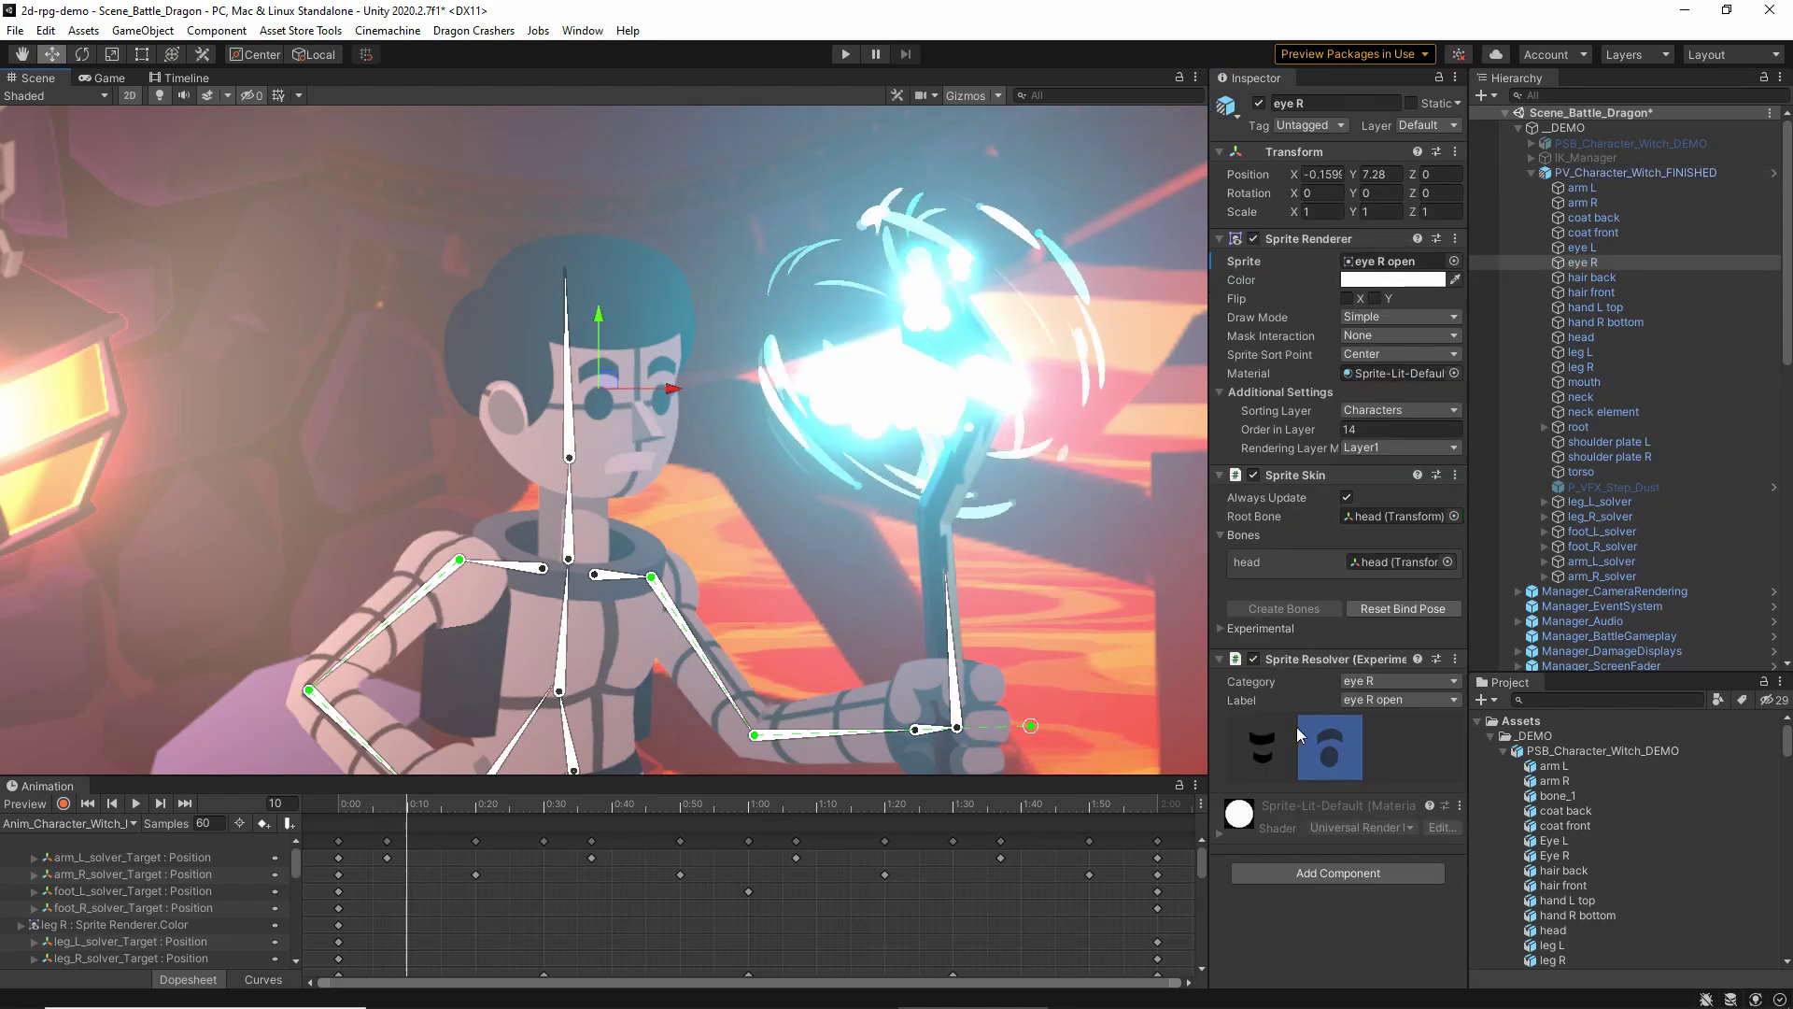
click(635, 461)
click(635, 462)
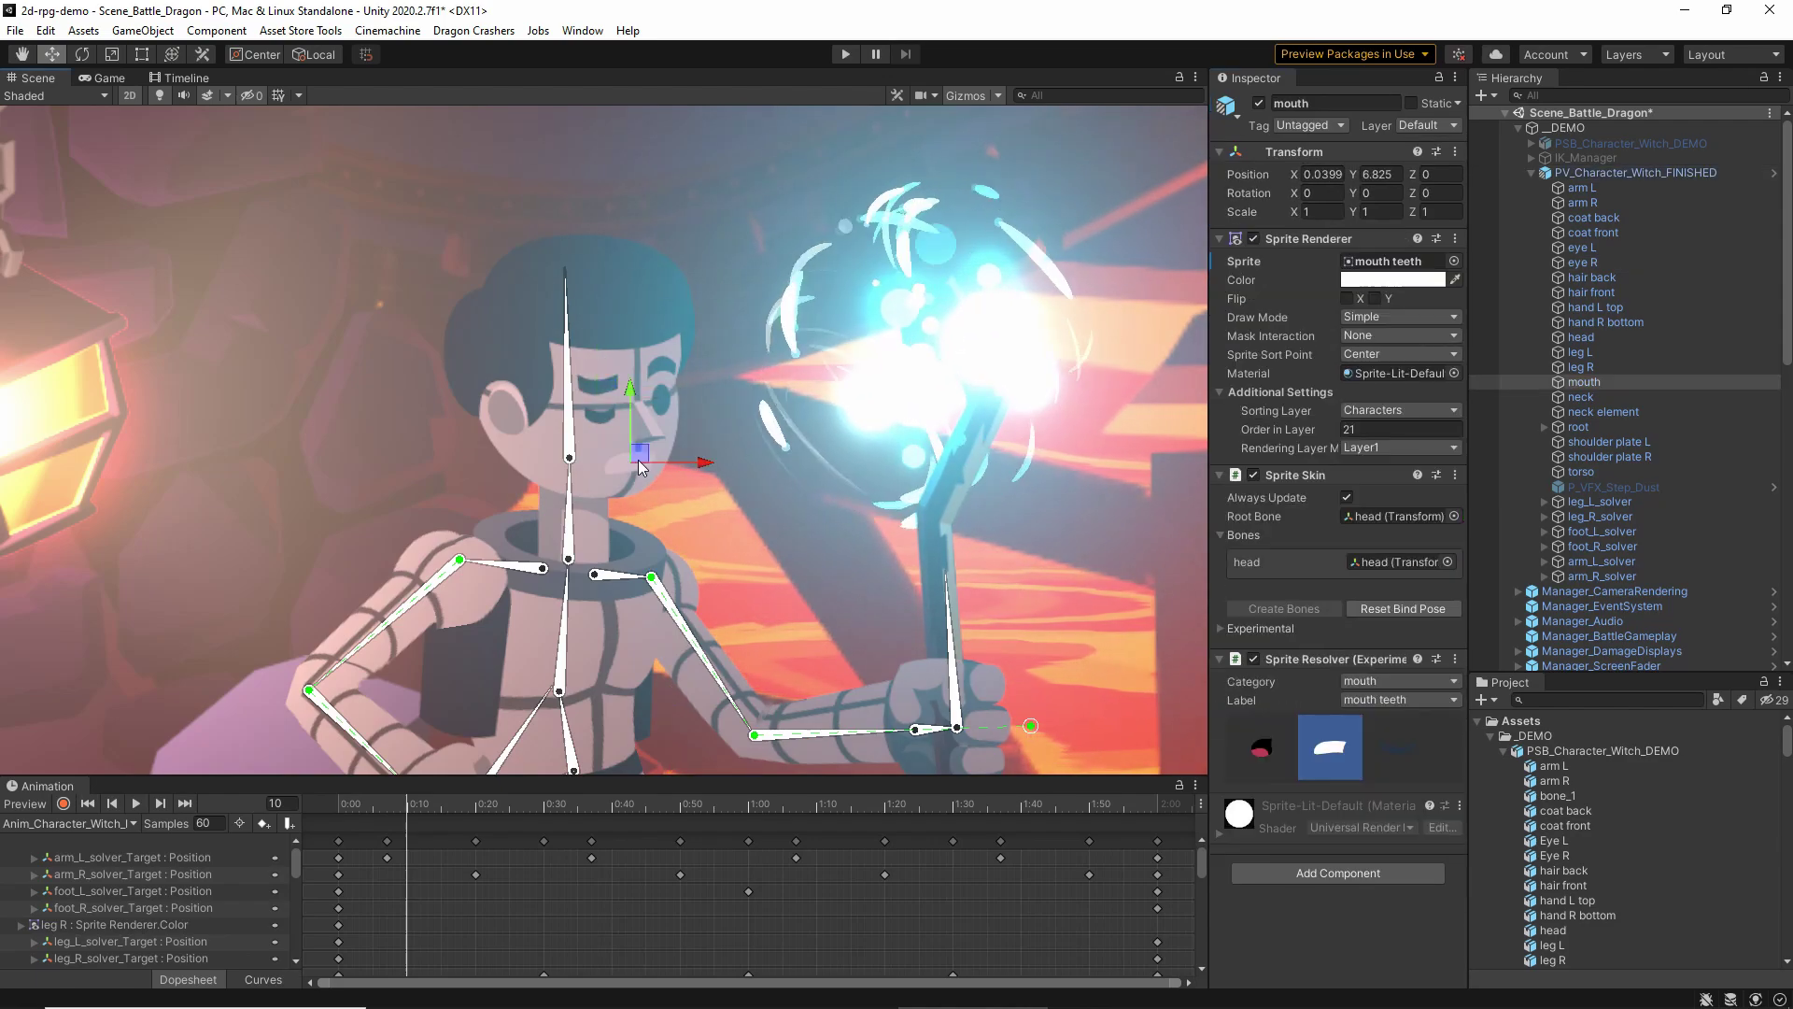
click(1411, 748)
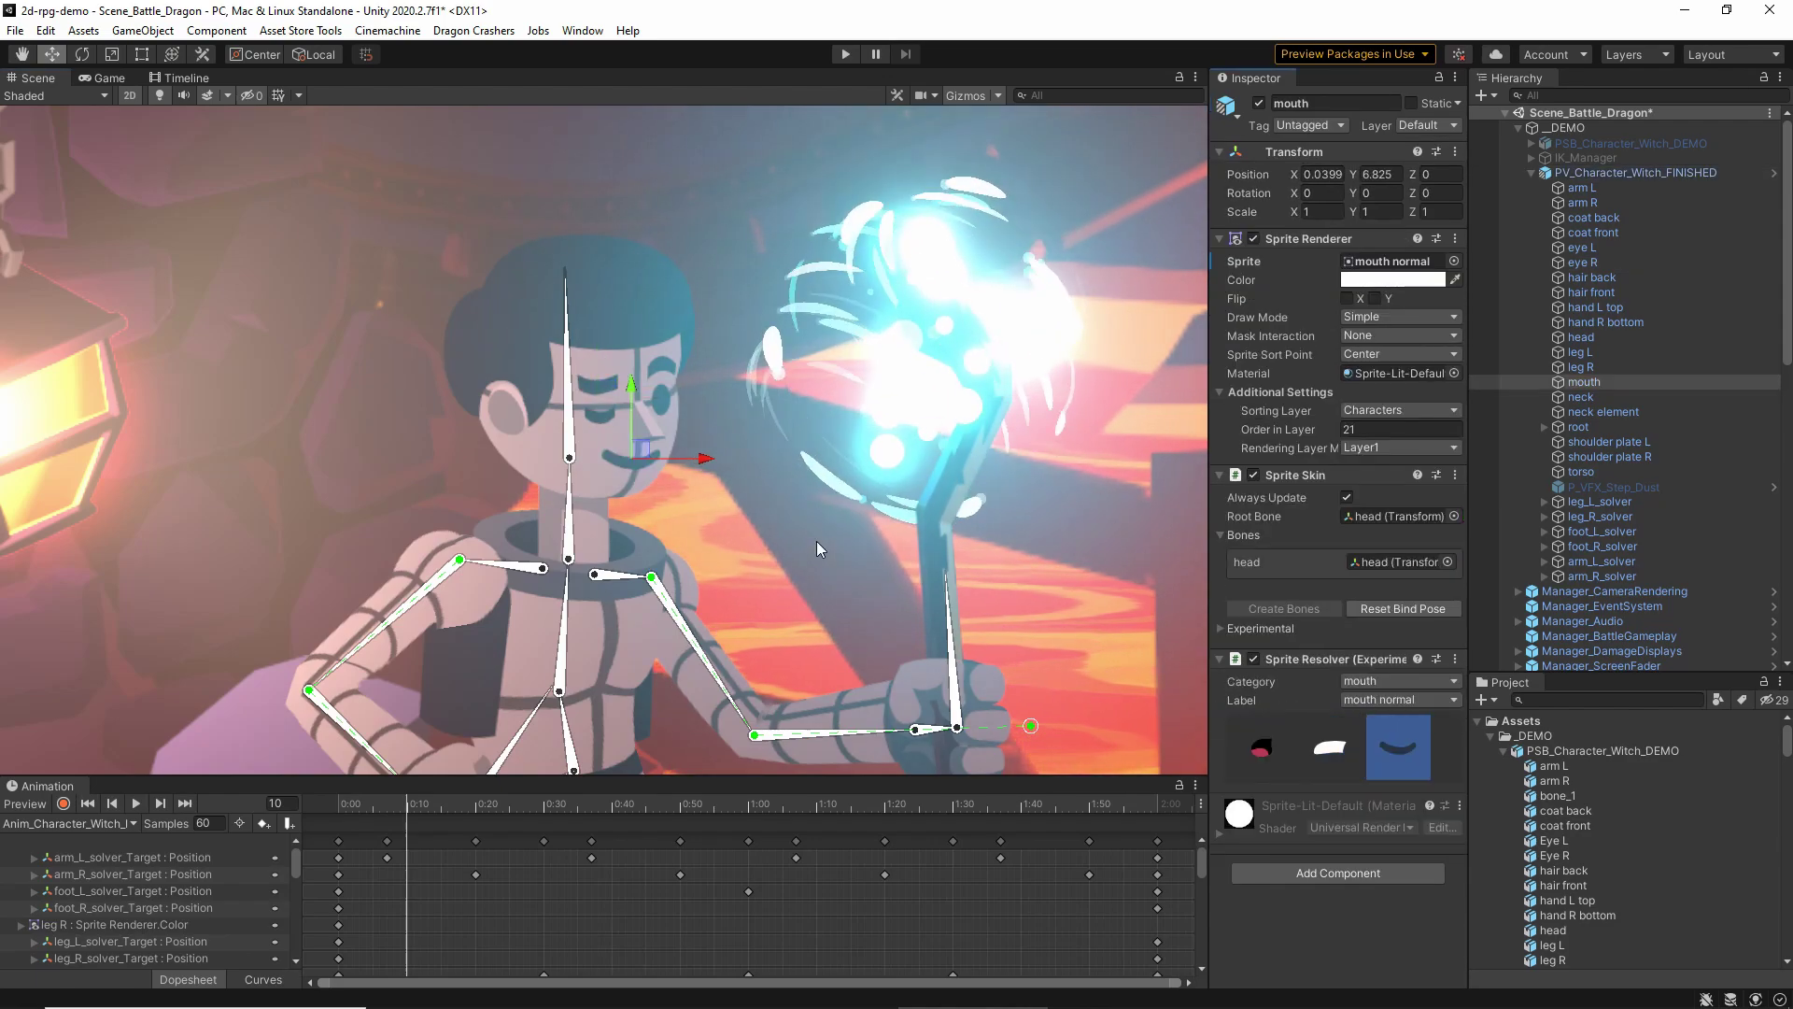
Deactivate the PV_Character_Witch_FINISHED object and examine the witch, knight and wolfman units in the battle scene
scroll(820, 561, down, 3)
middle_drag(824, 581, 715, 443)
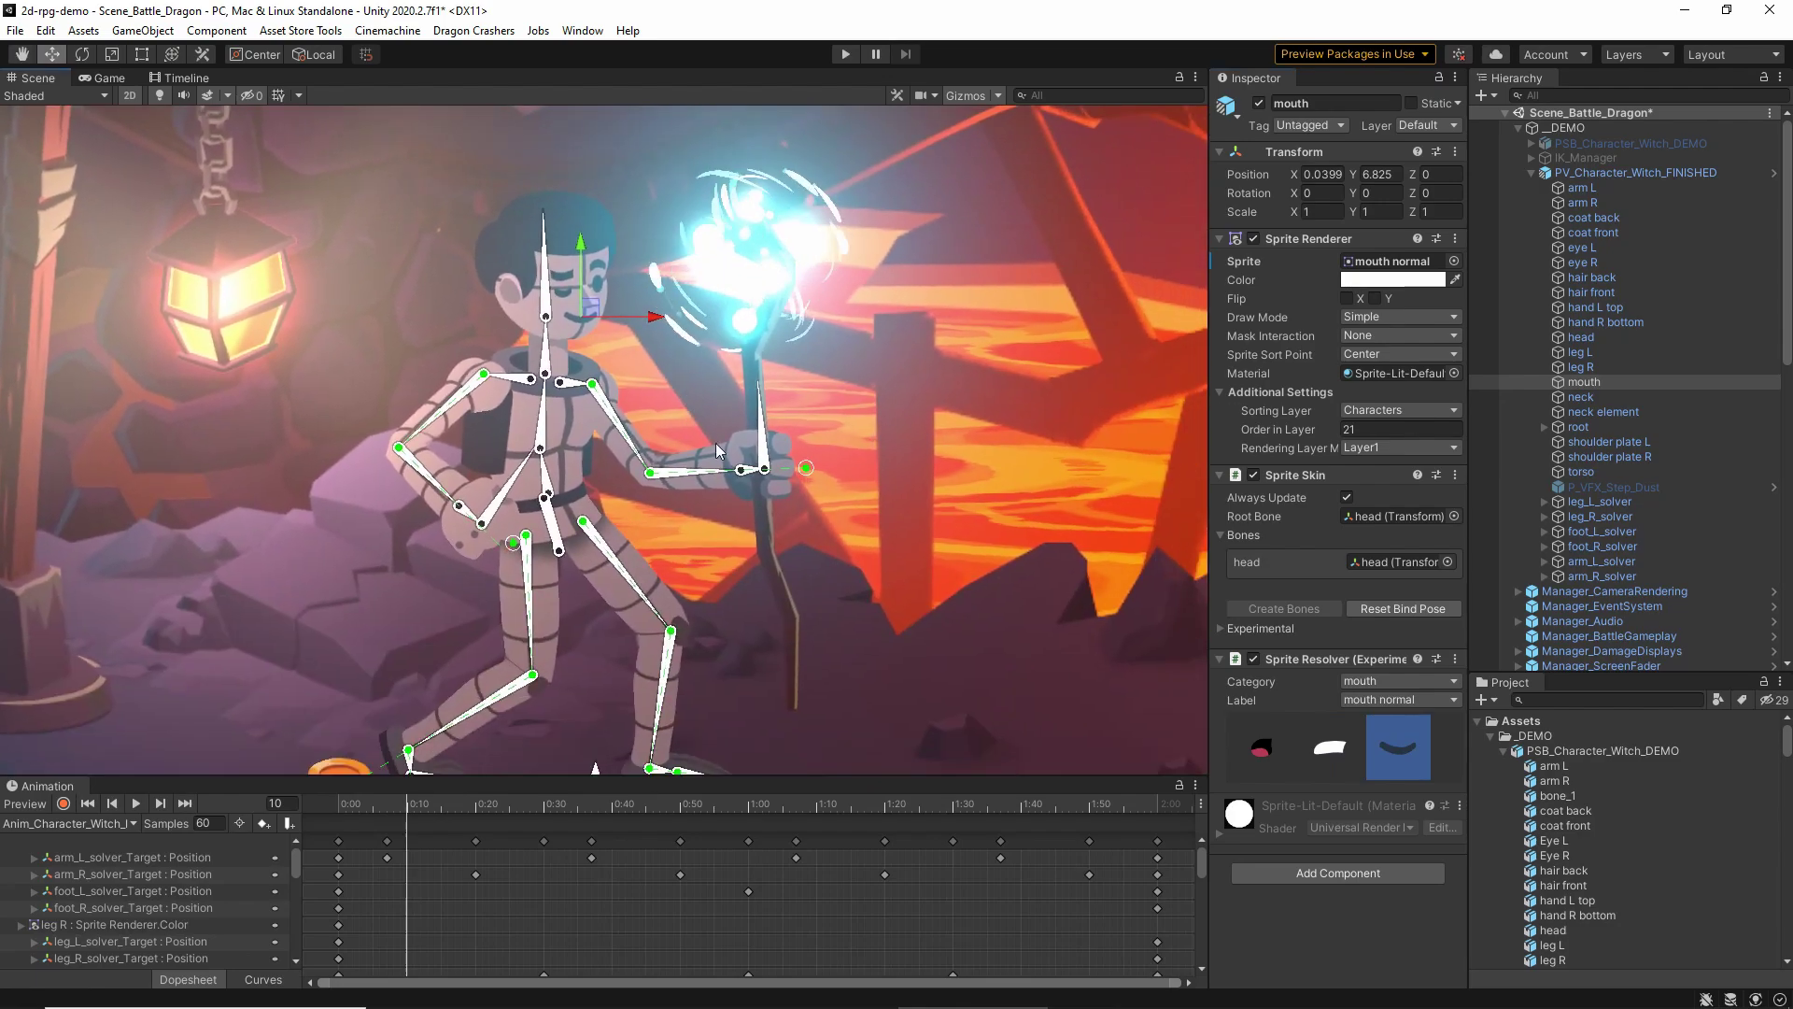
scroll(766, 455, down, 2)
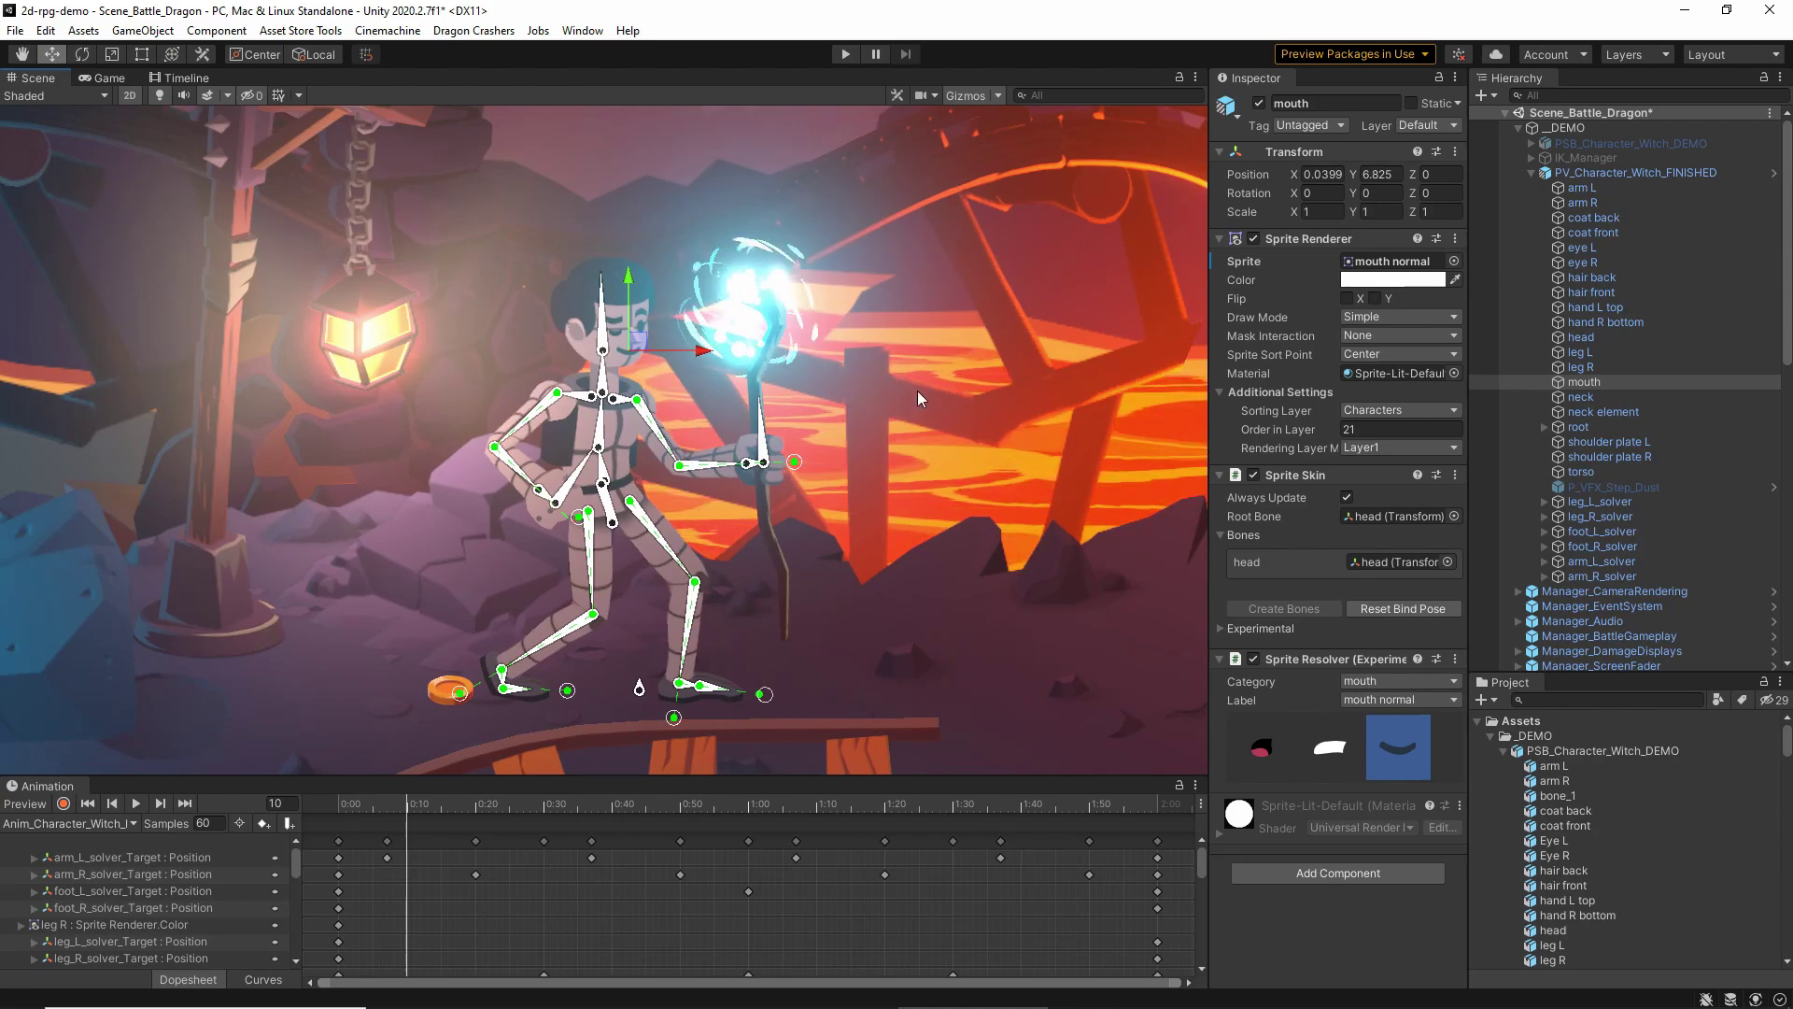
click(1639, 174)
click(1259, 103)
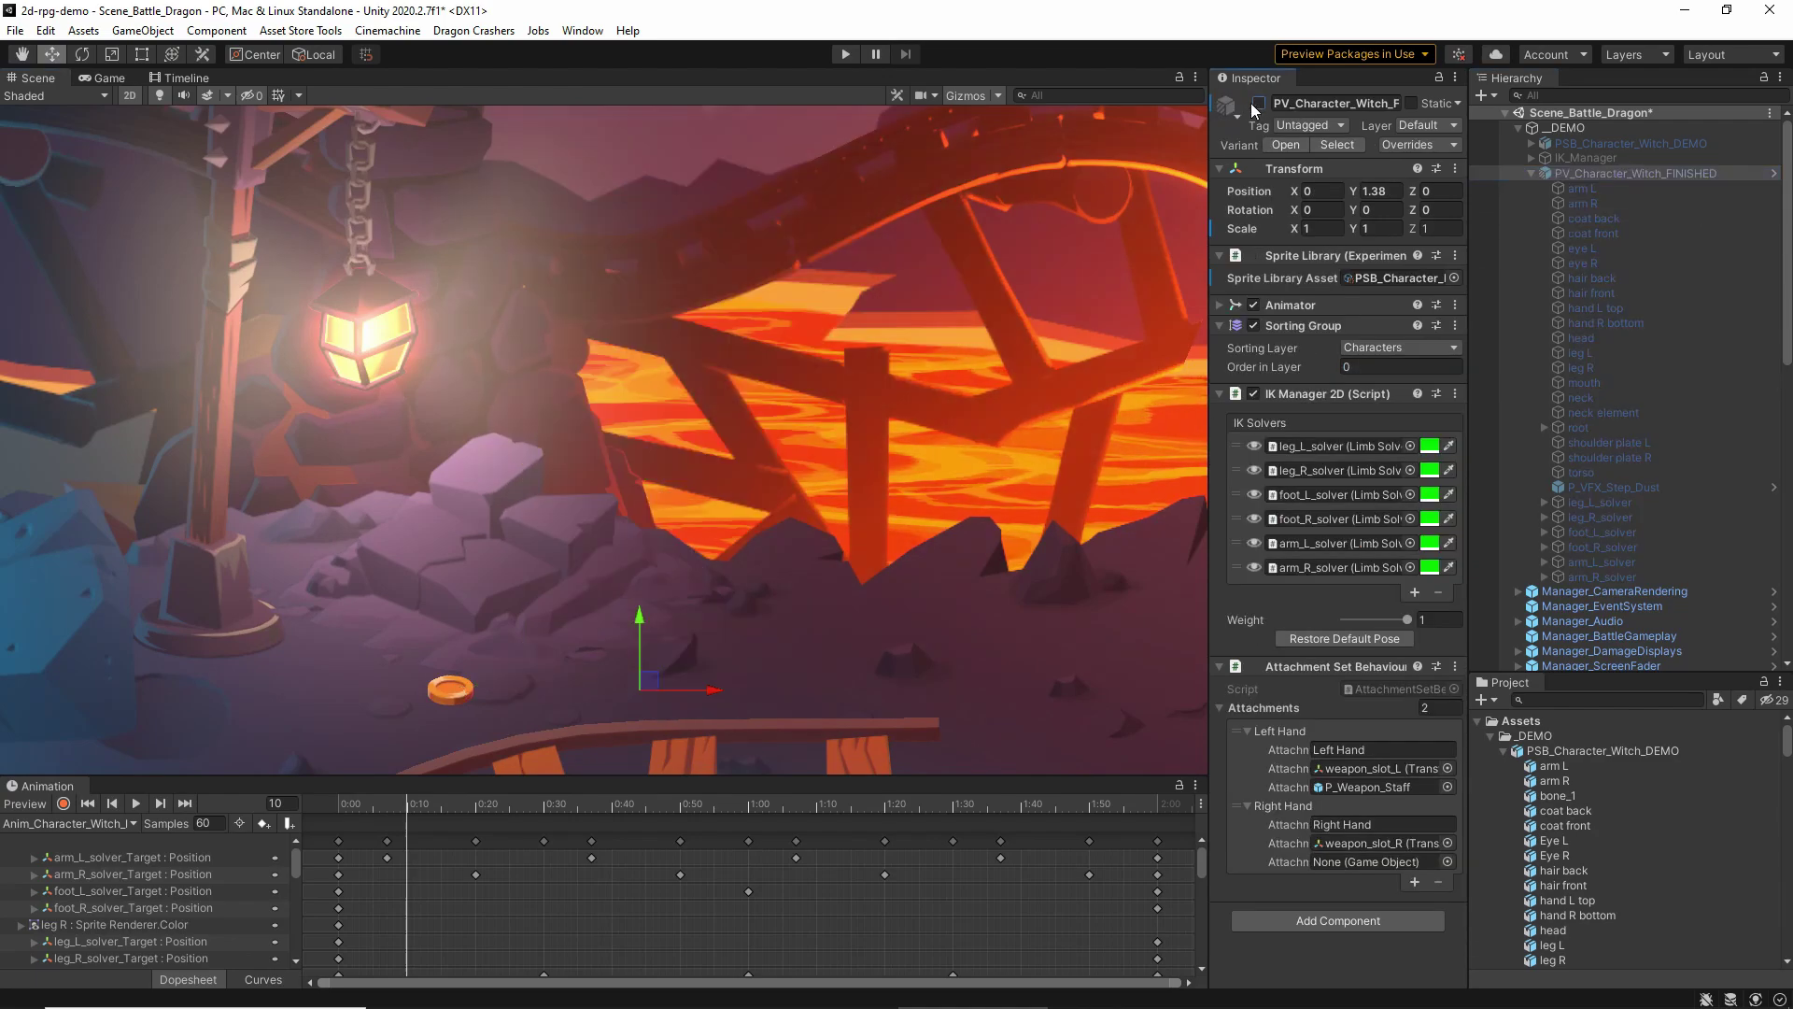
middle_drag(987, 374, 272, 421)
scroll(738, 502, down, 3)
middle_drag(939, 565, 437, 420)
scroll(436, 419, down, 6)
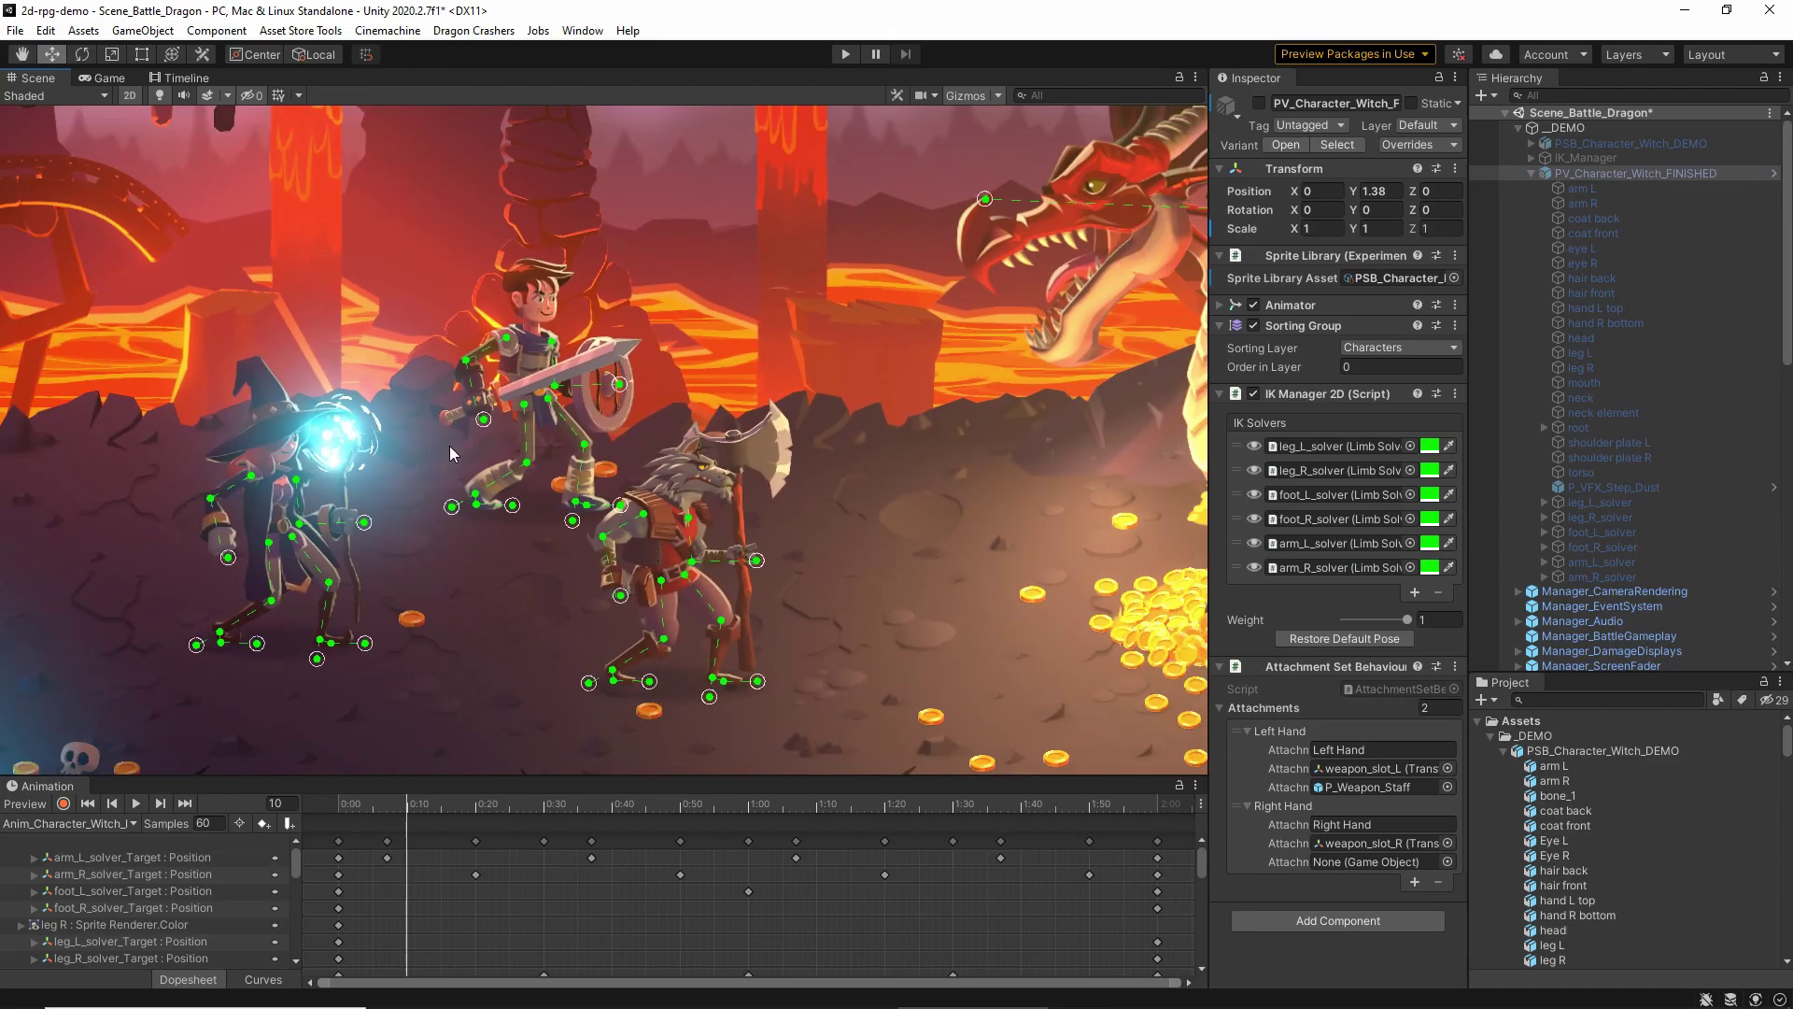
middle_drag(280, 453, 472, 474)
scroll(471, 473, up, 3)
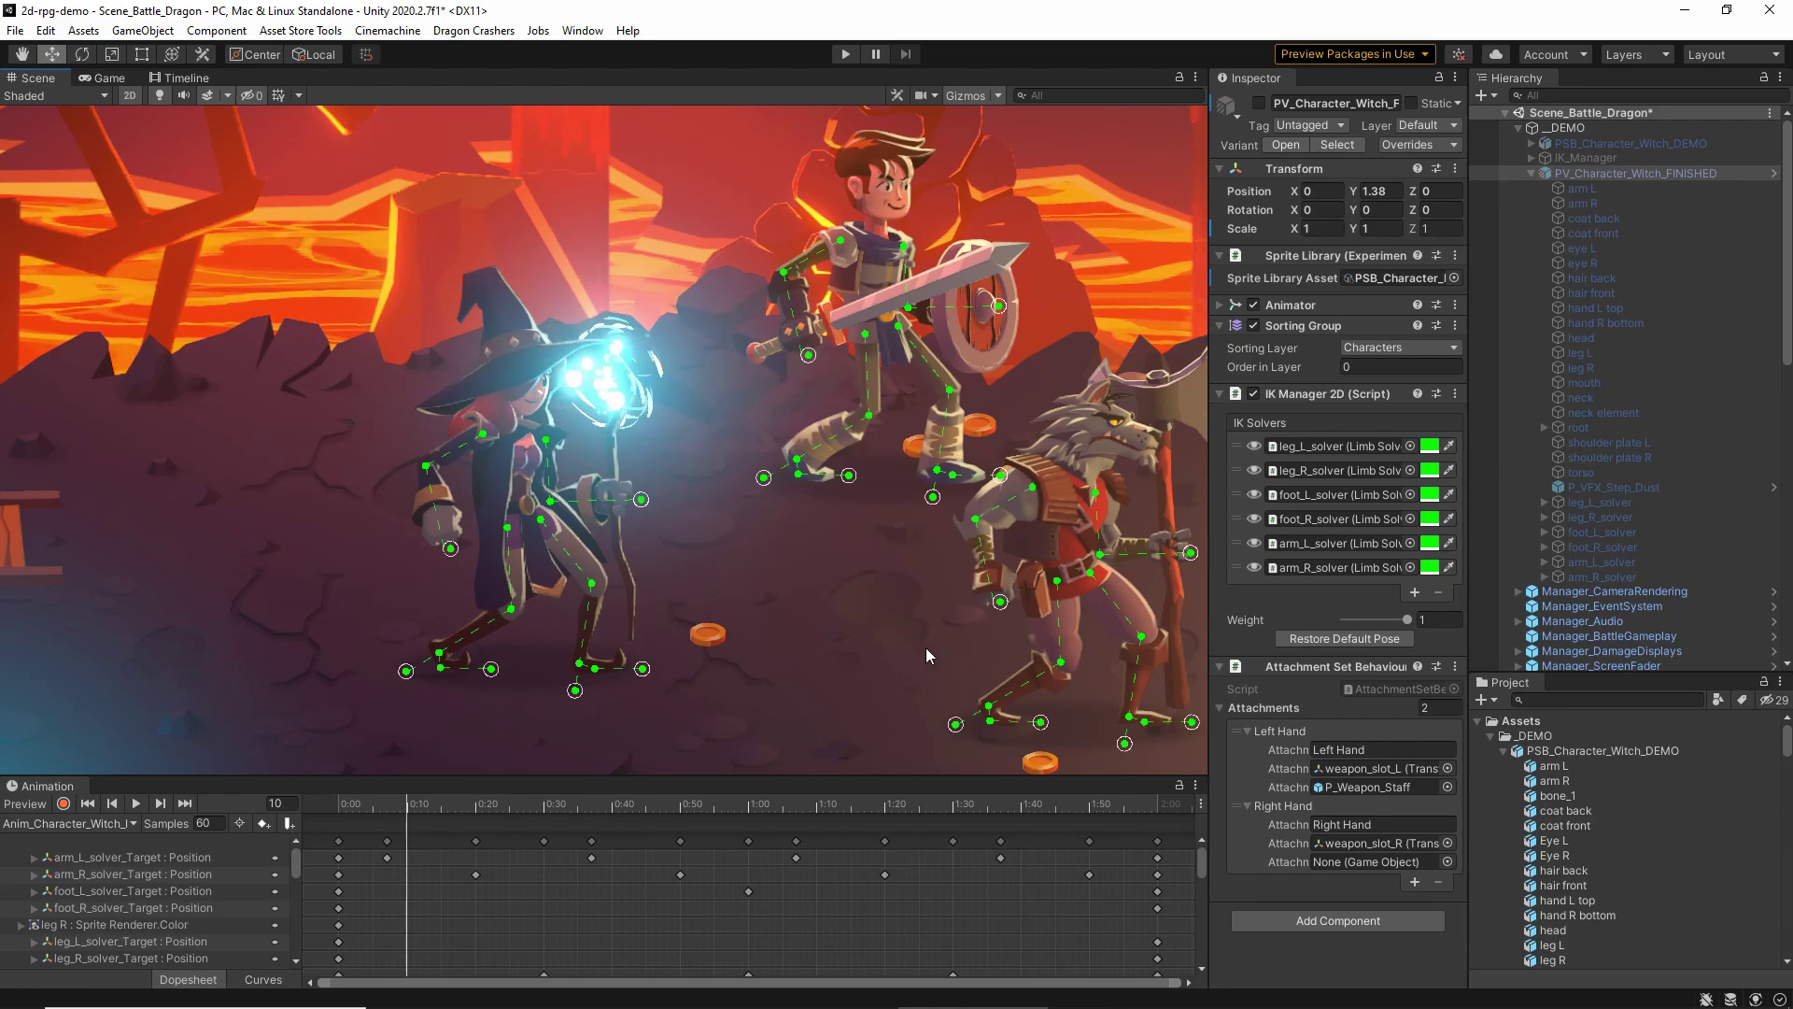
Dock the Timeline window beside the Animation window
click(180, 77)
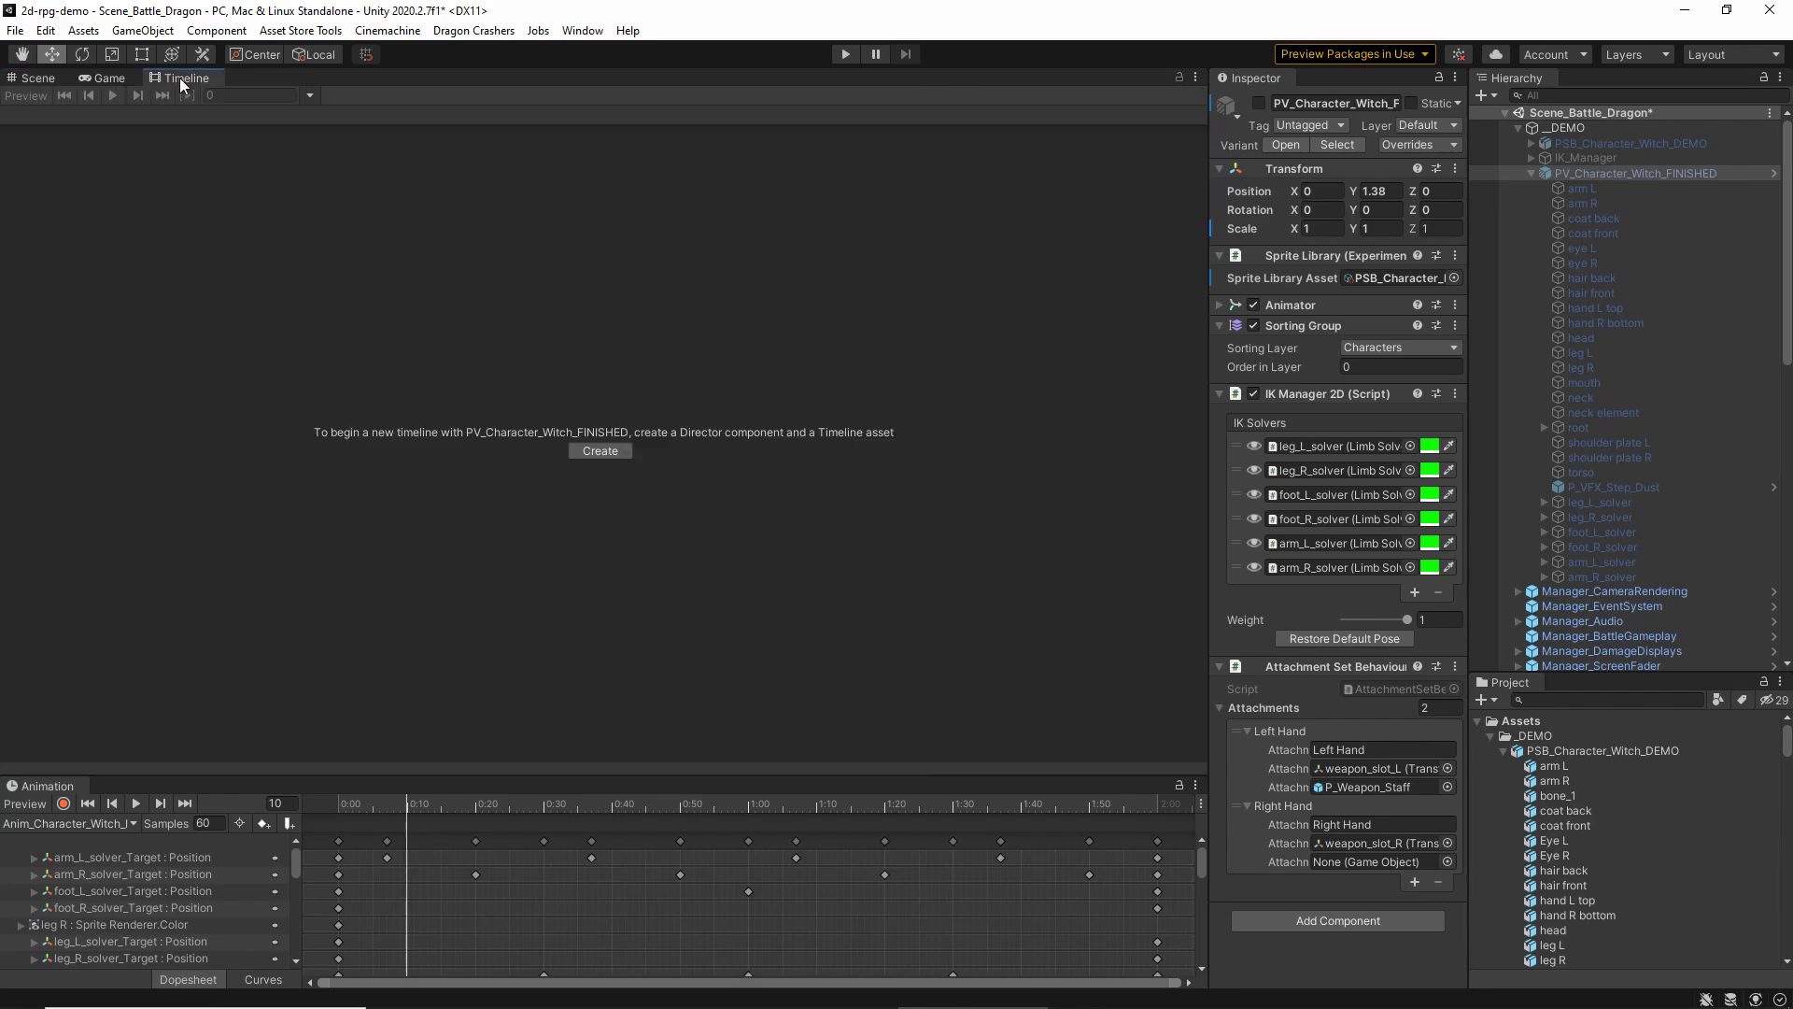
drag(198, 77, 356, 800)
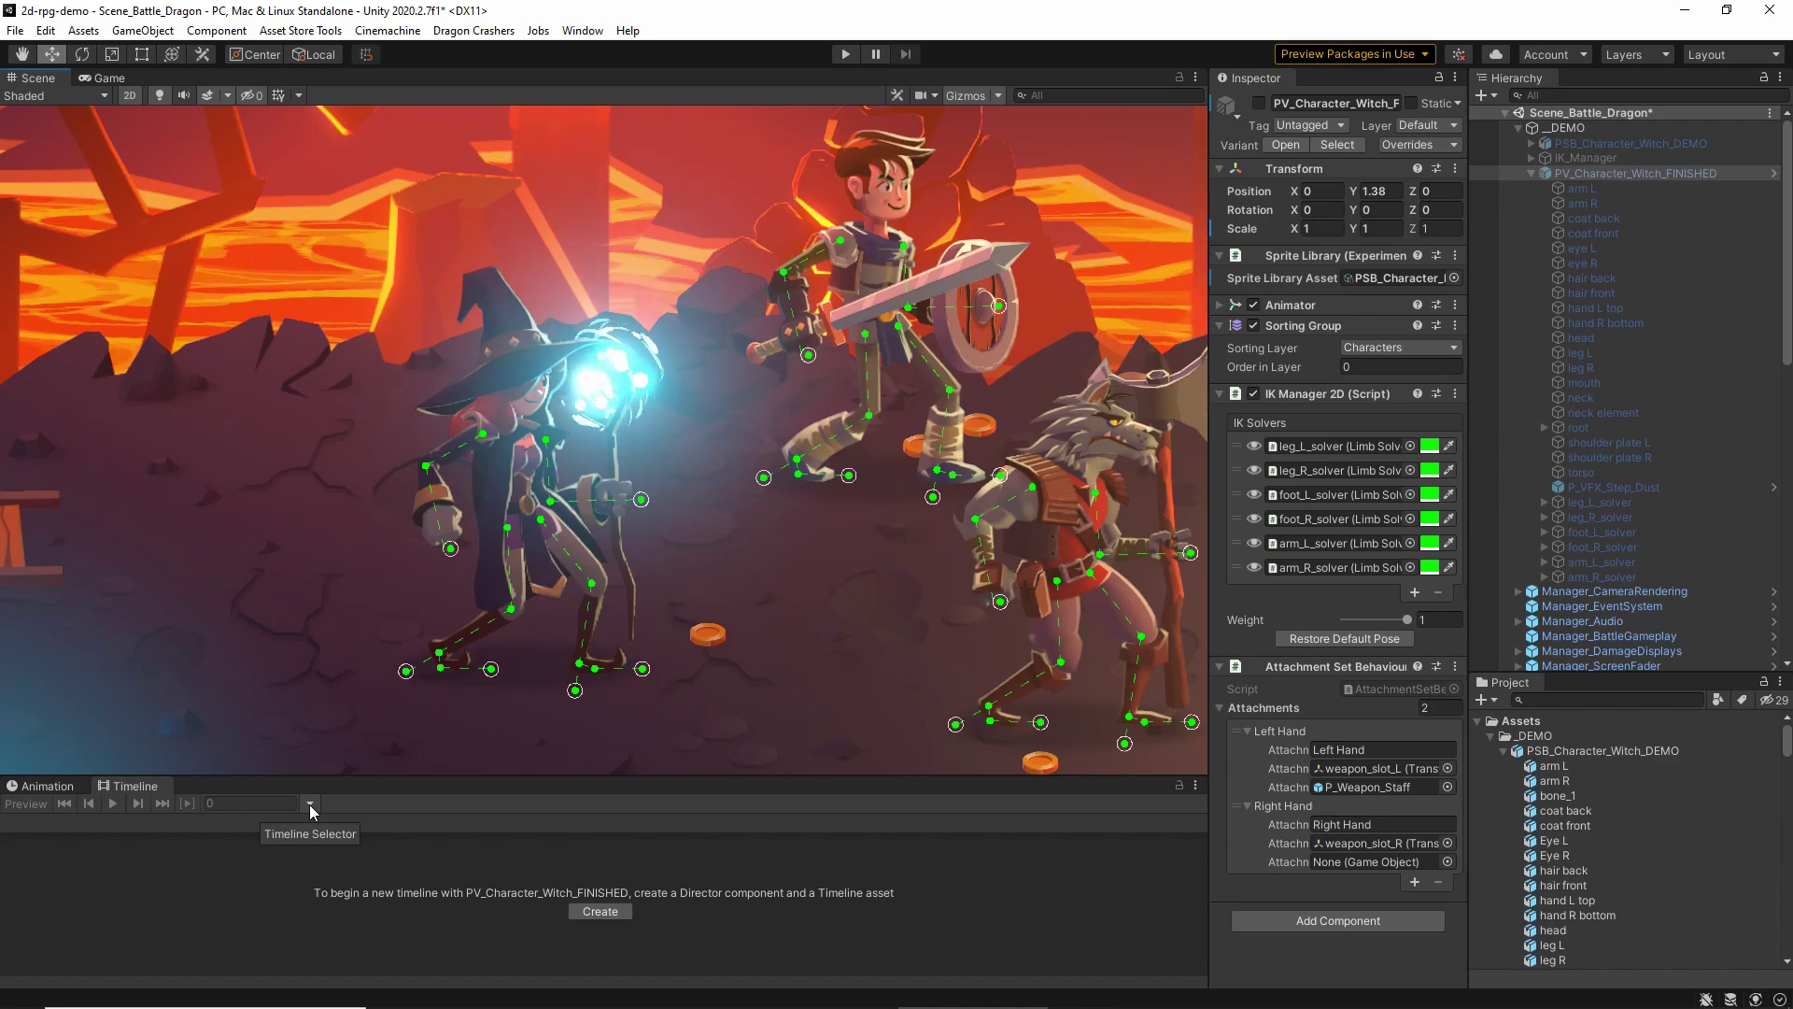
Load Timeline_Witch_Attack_Special (Ability_Timeline_Attack_Special), enlarge the timeline area and play the sequence
click(310, 805)
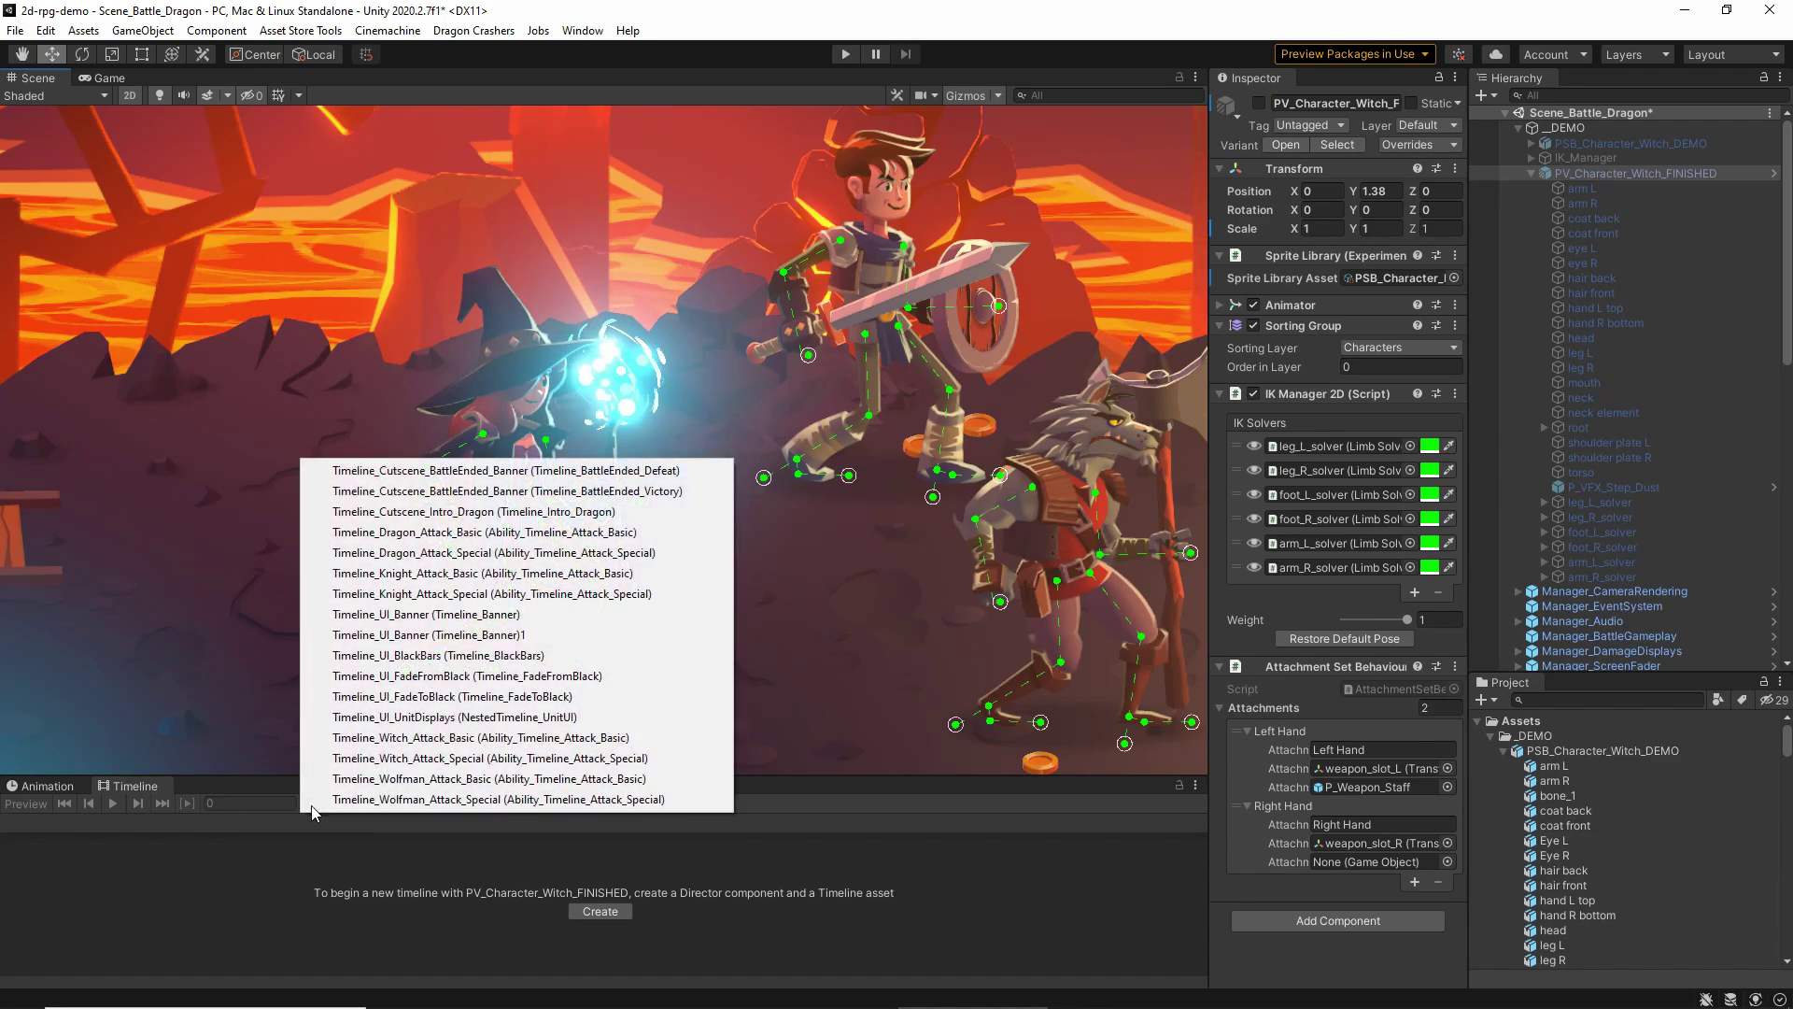
click(419, 760)
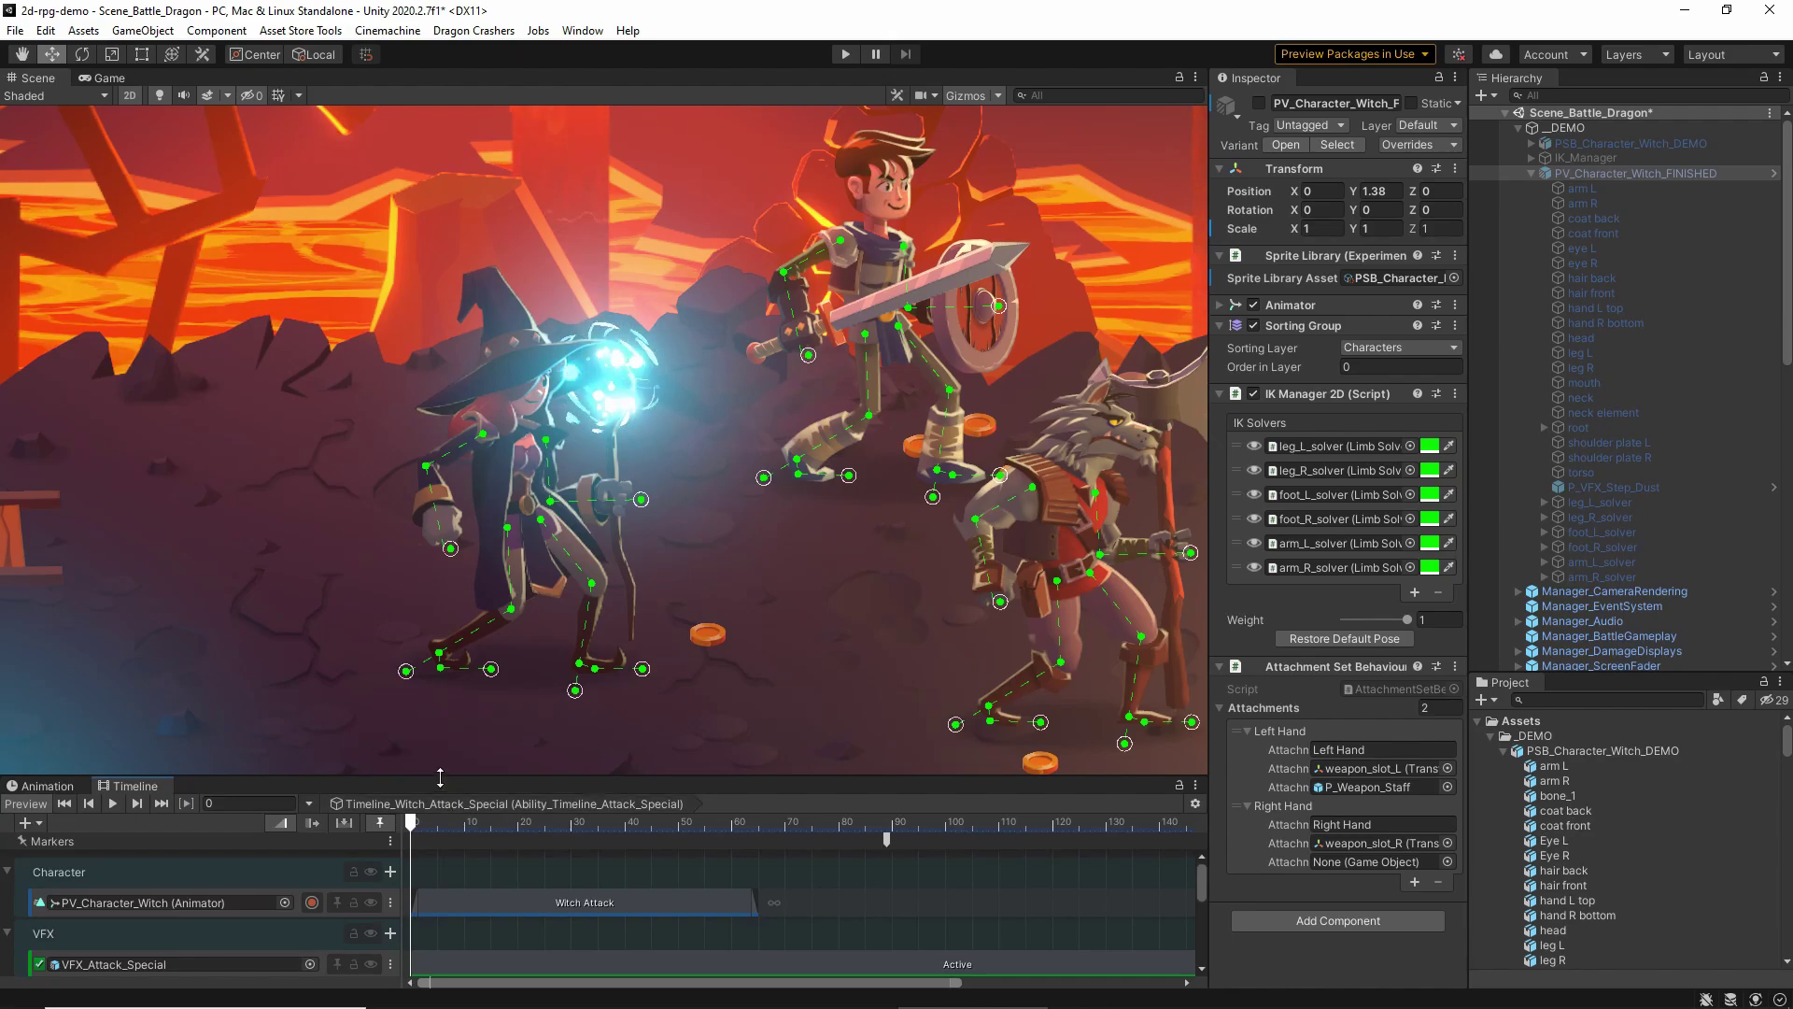
drag(440, 775, 401, 650)
click(113, 677)
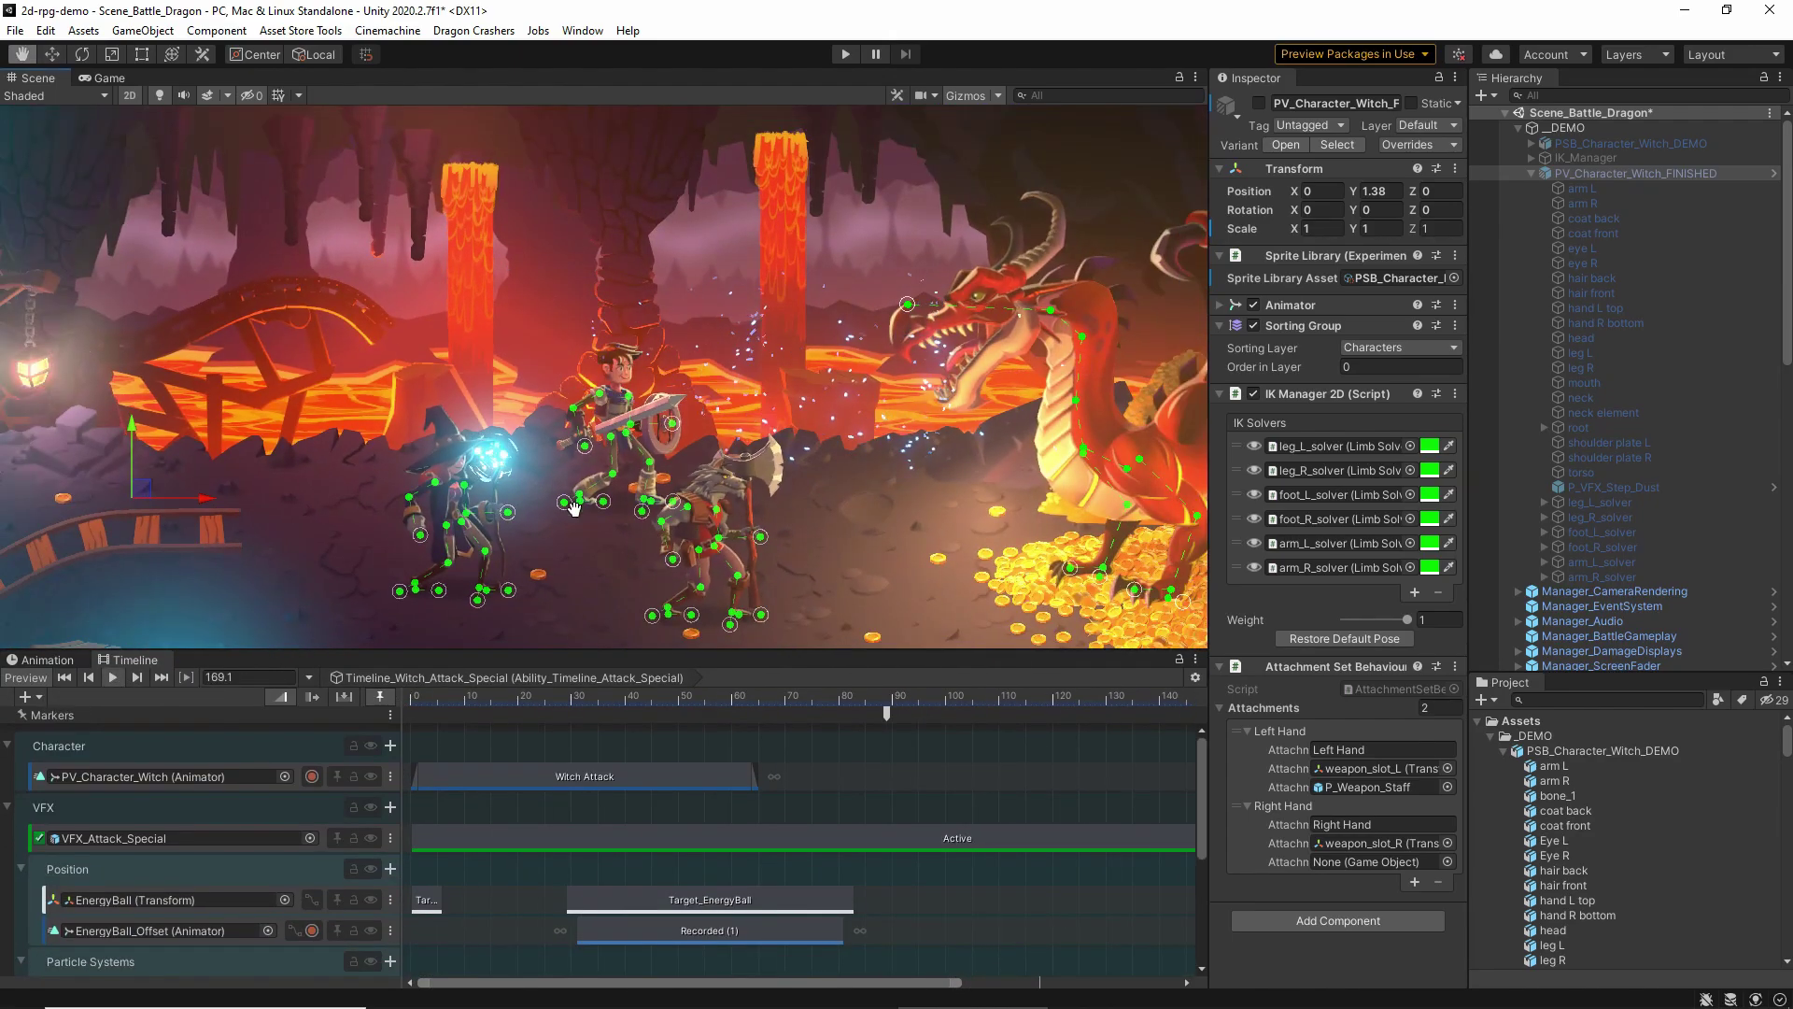
Examine the special attack's character, VFX, particle, light and audio tracks in an enlarged timeline area, focusing on the Witch Attack clip
drag(505, 650, 483, 815)
scroll(520, 698, down, 3)
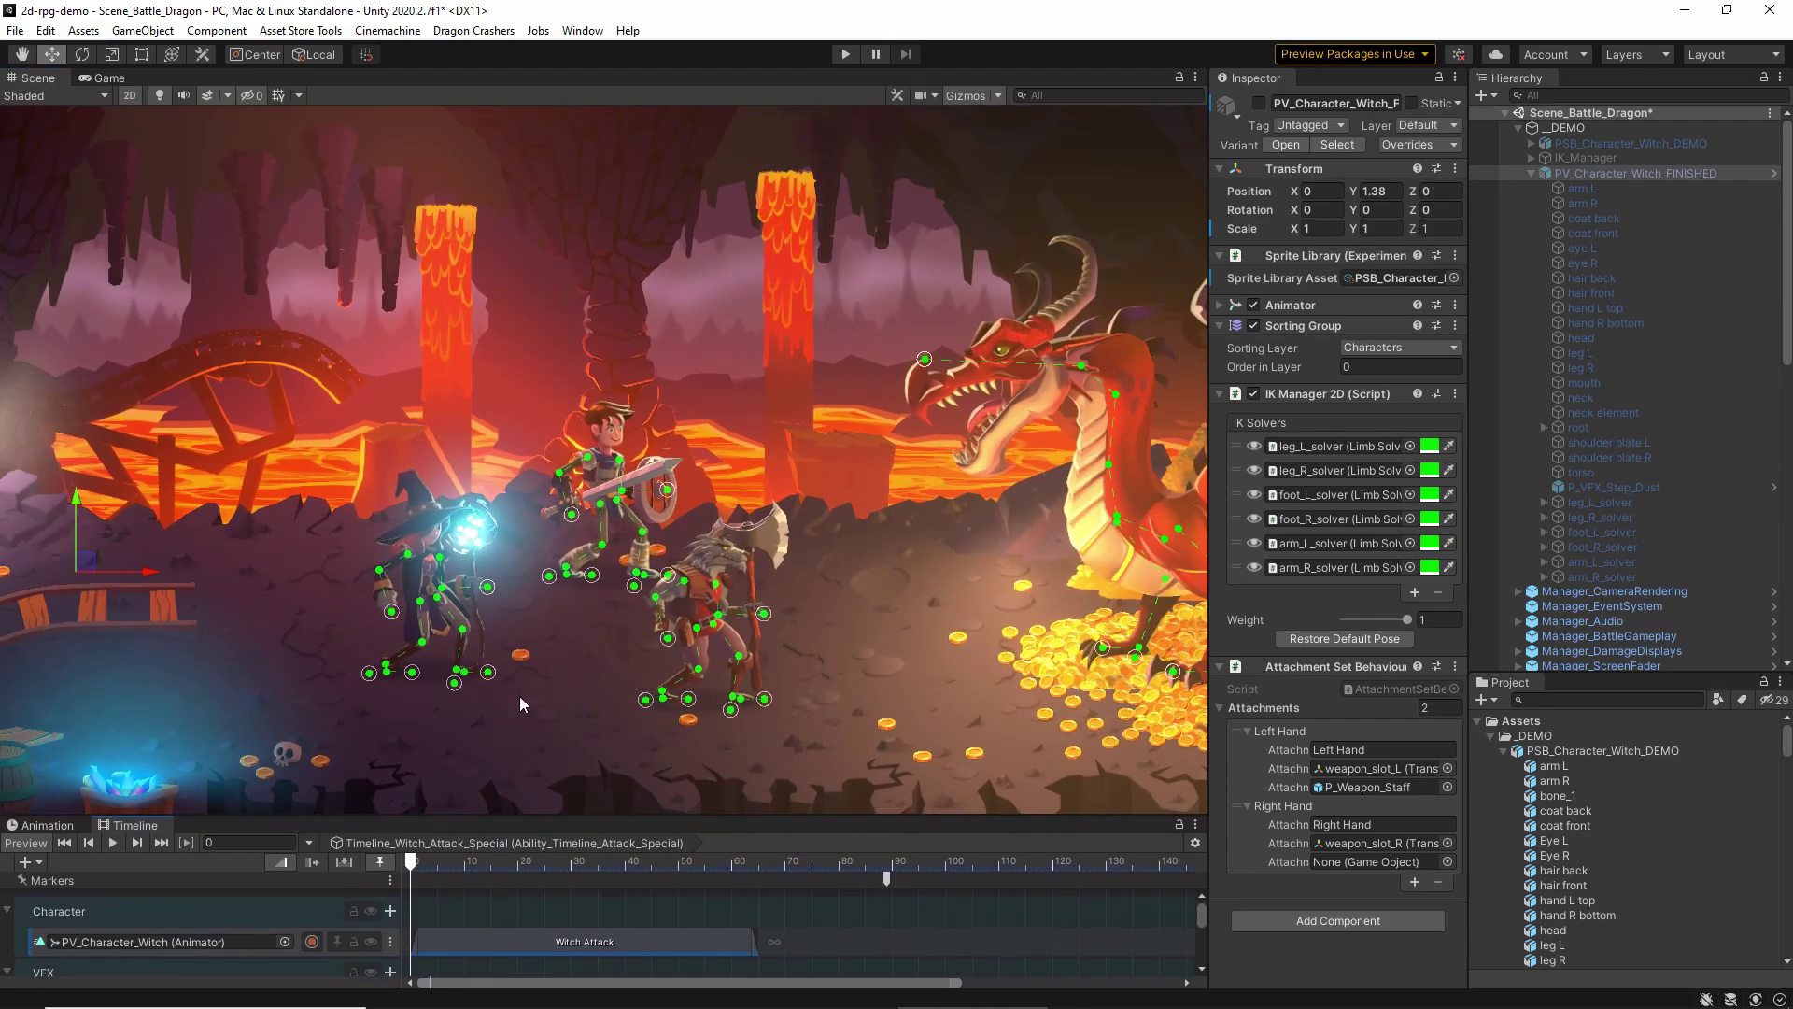
middle_drag(535, 687, 562, 670)
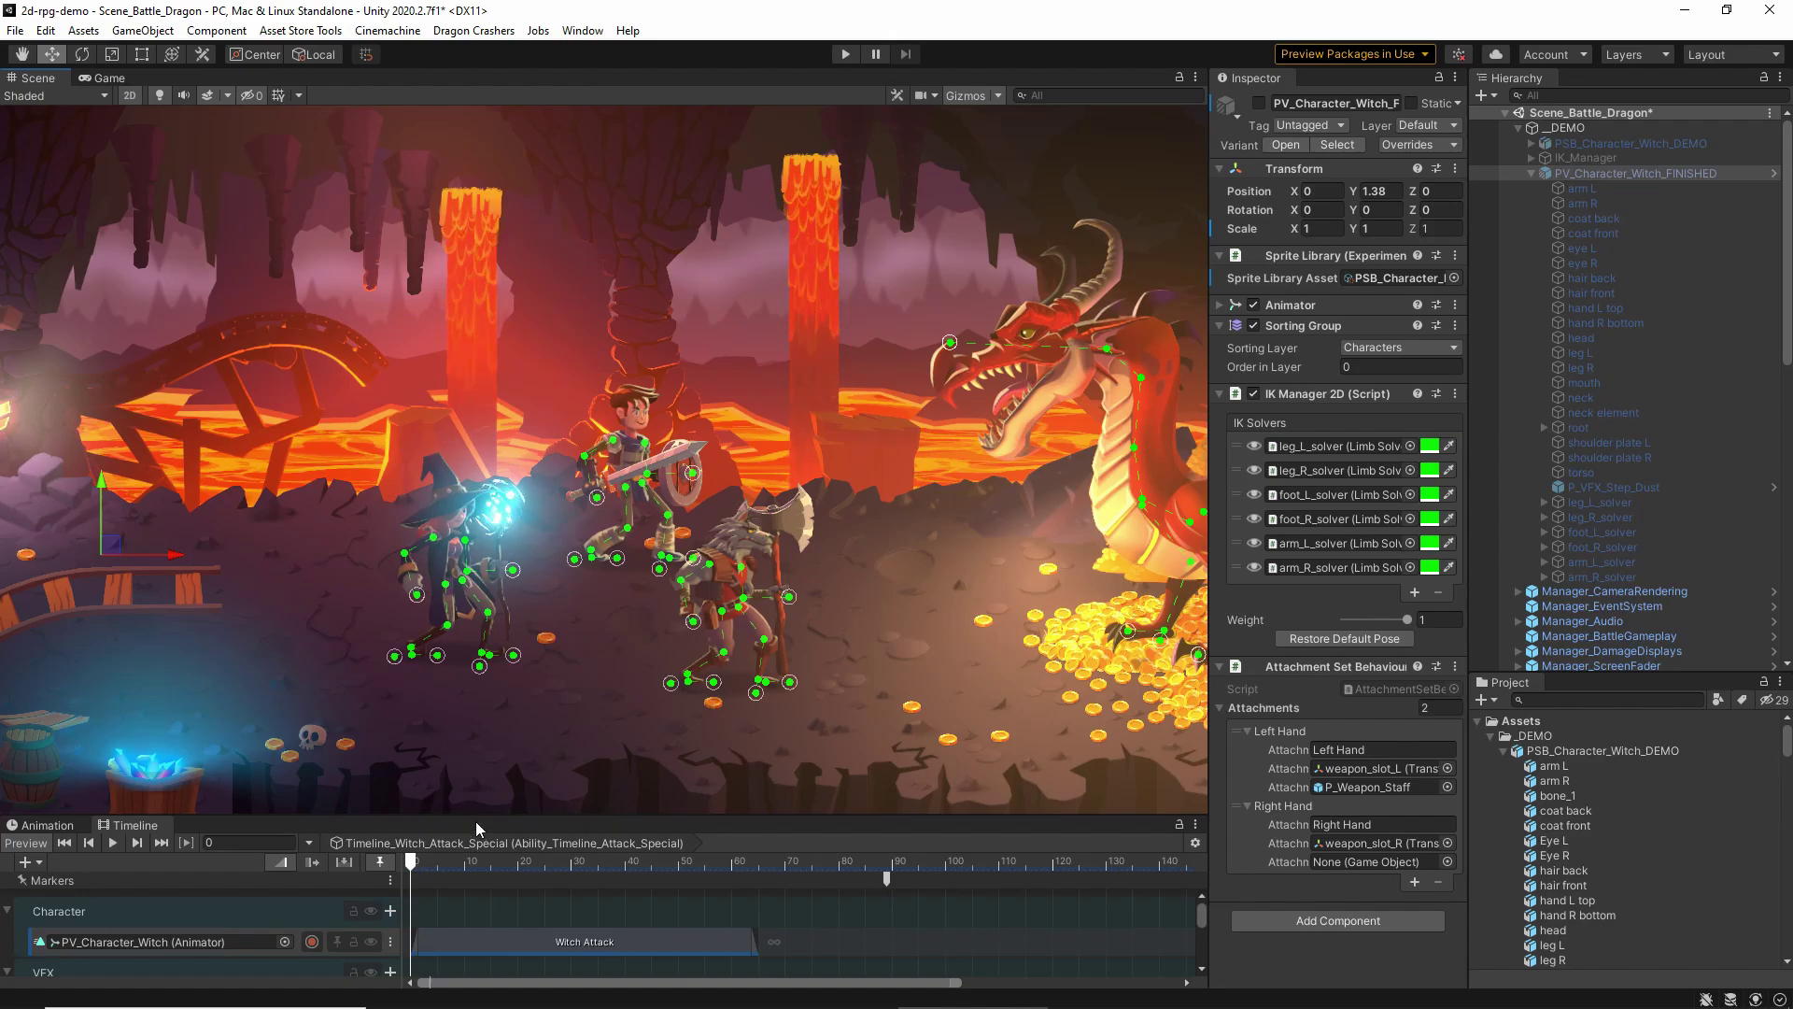
drag(474, 819, 502, 295)
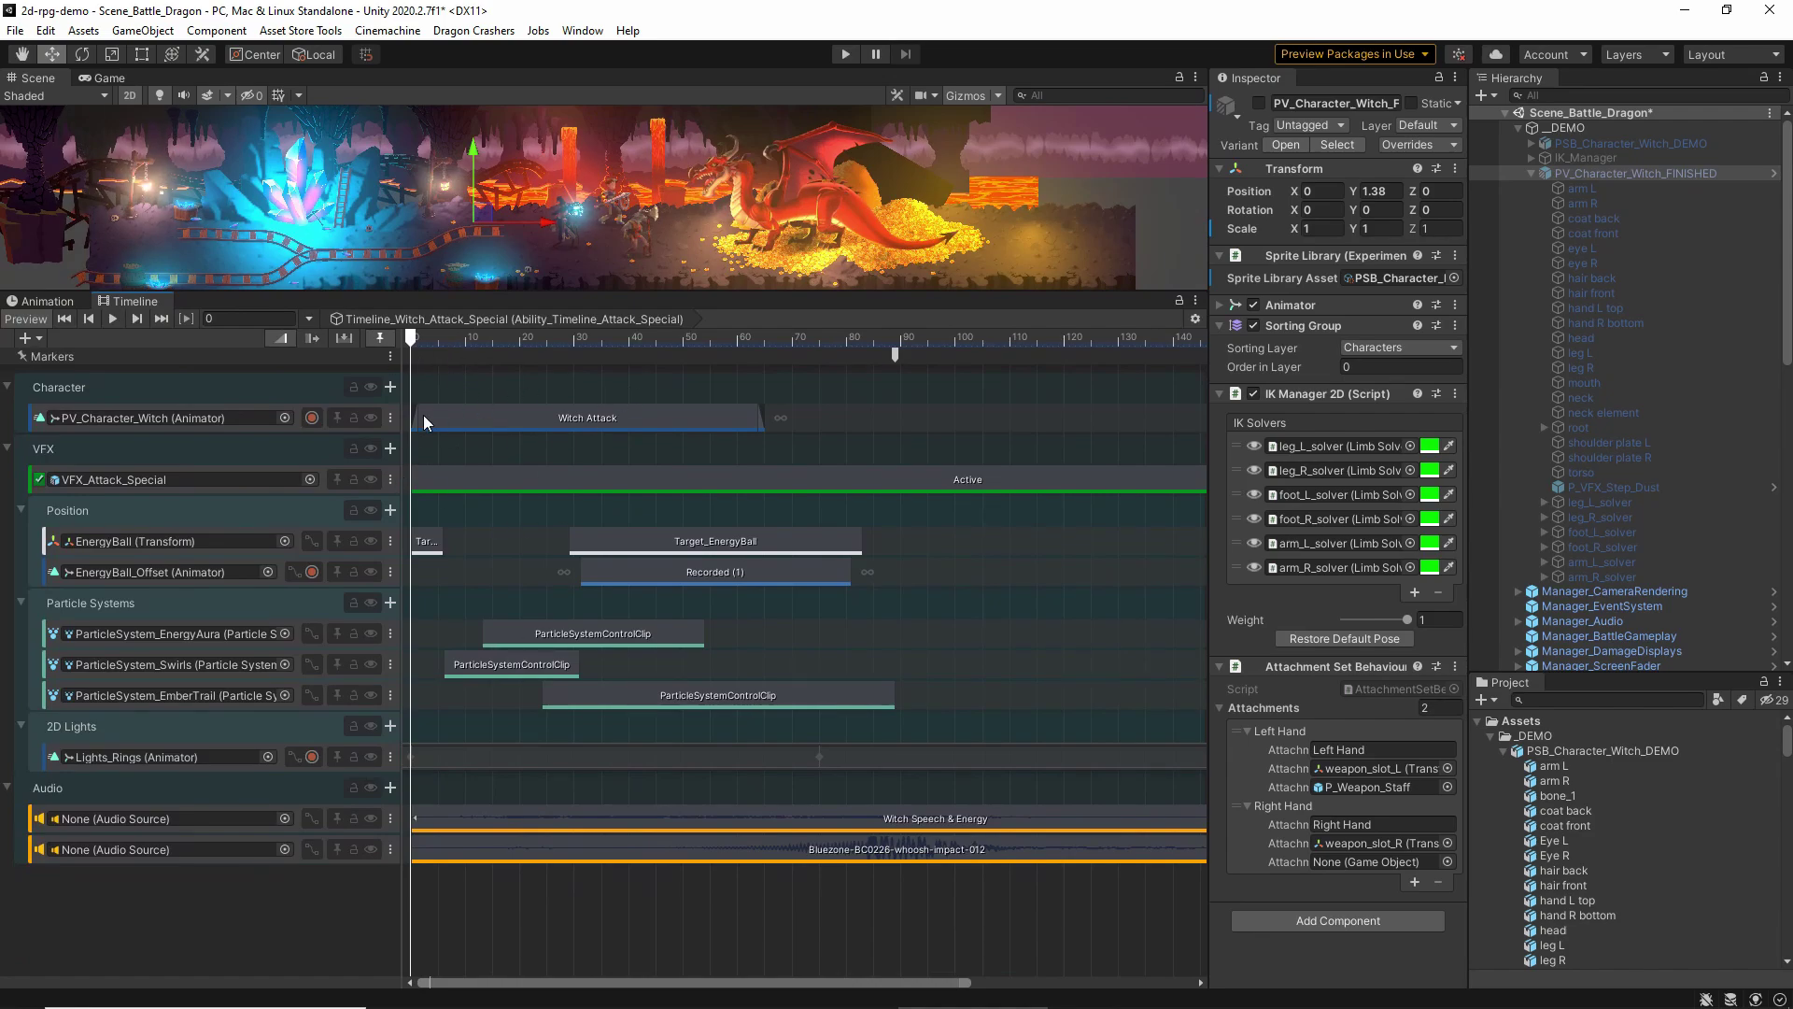
scroll(519, 422, up, 5)
middle_drag(600, 432, 784, 461)
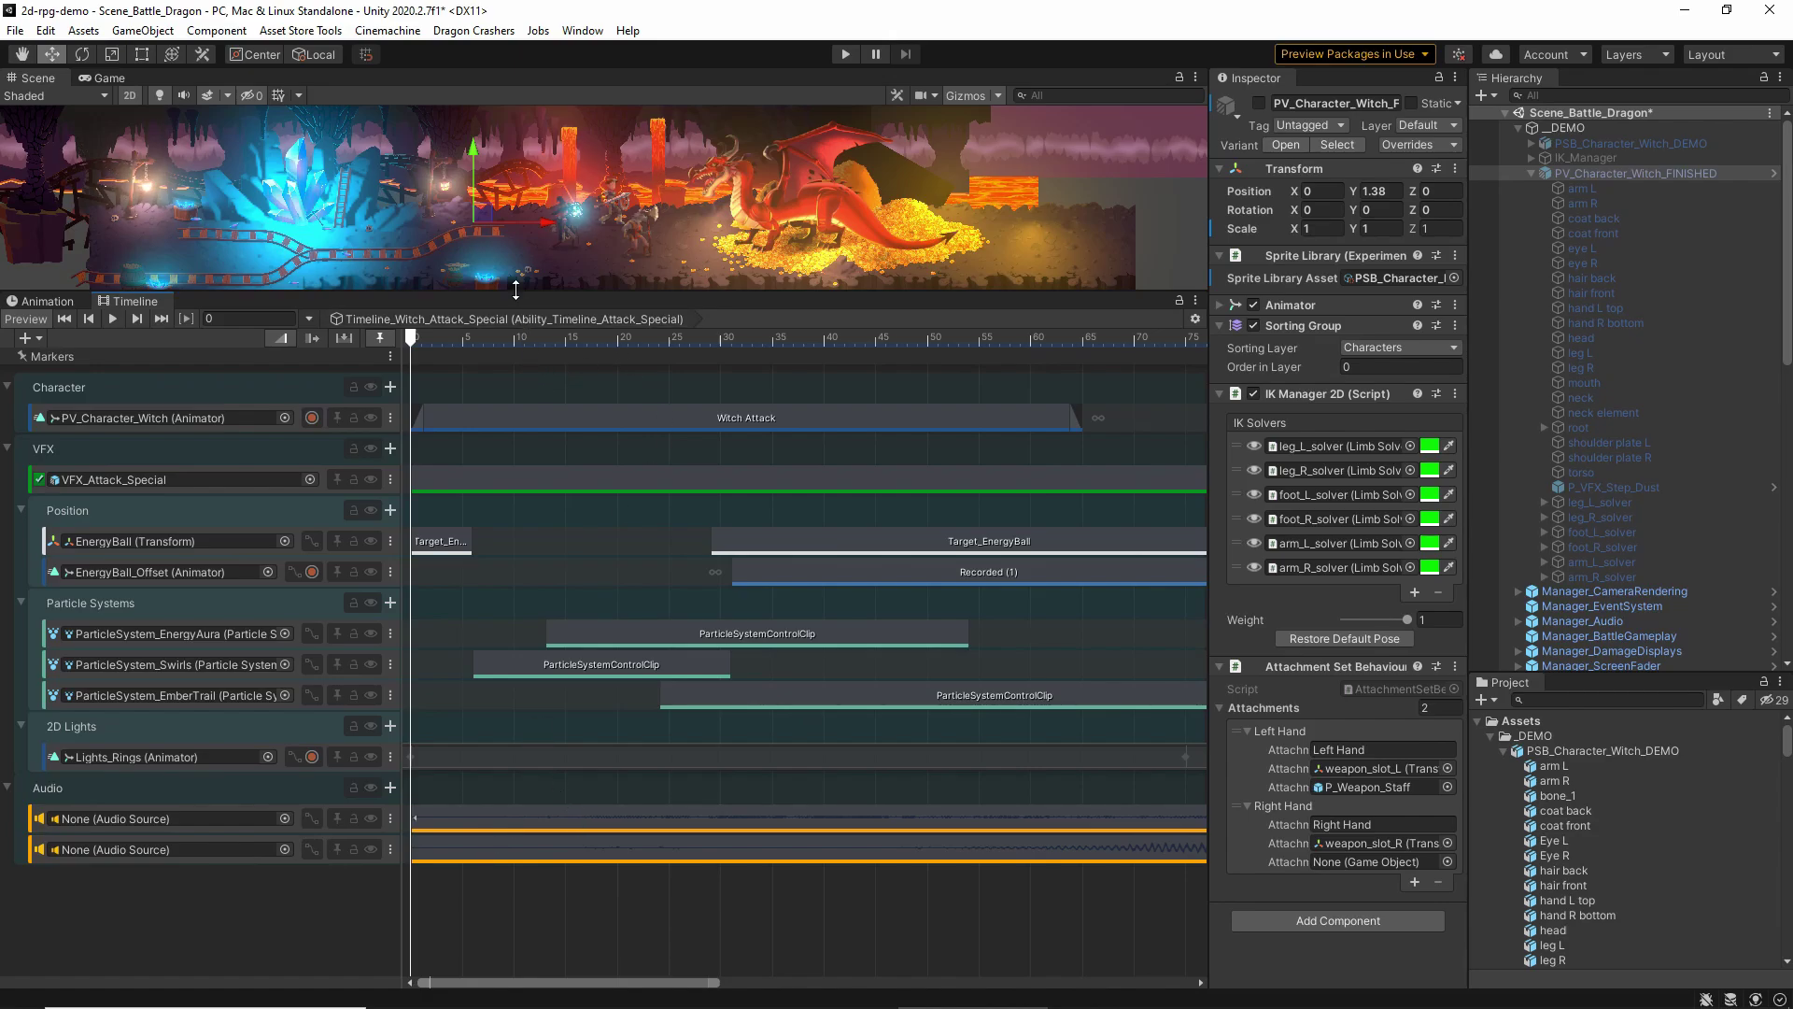
Play the witch's special attack with the Scene view enlarged, and scrub the Timeline to frame 62
drag(515, 290, 516, 865)
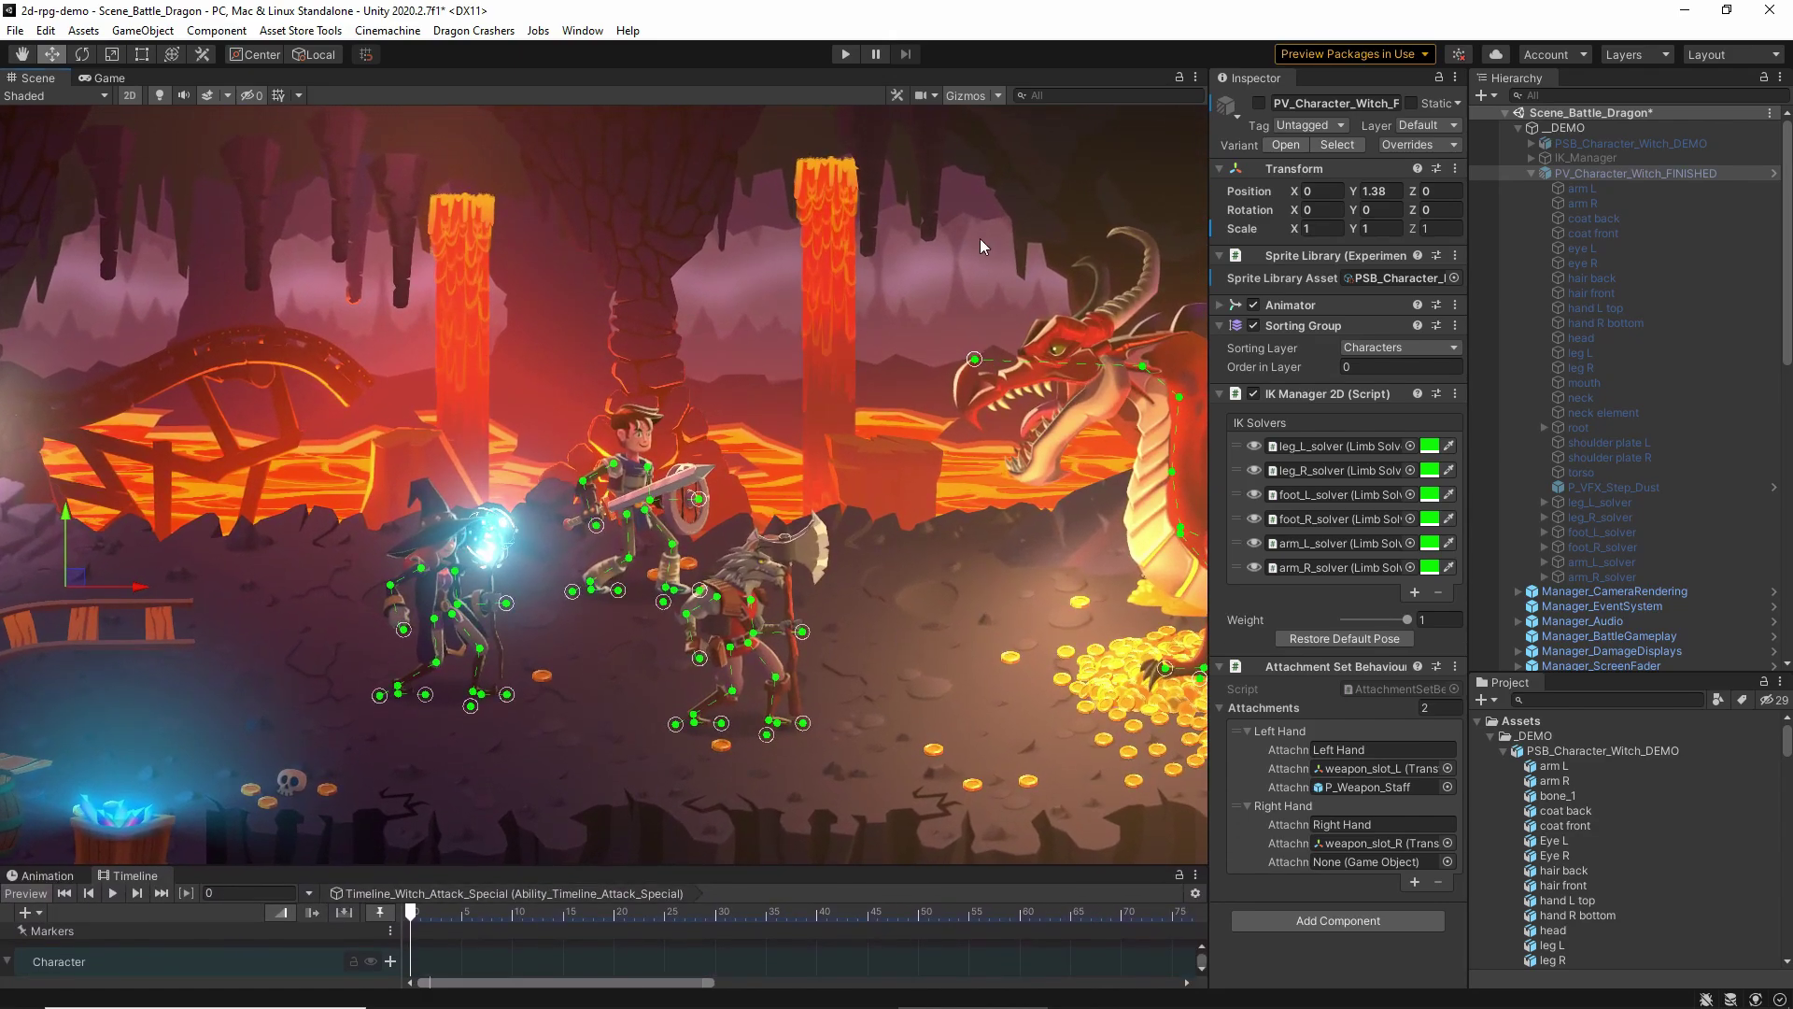
click(114, 893)
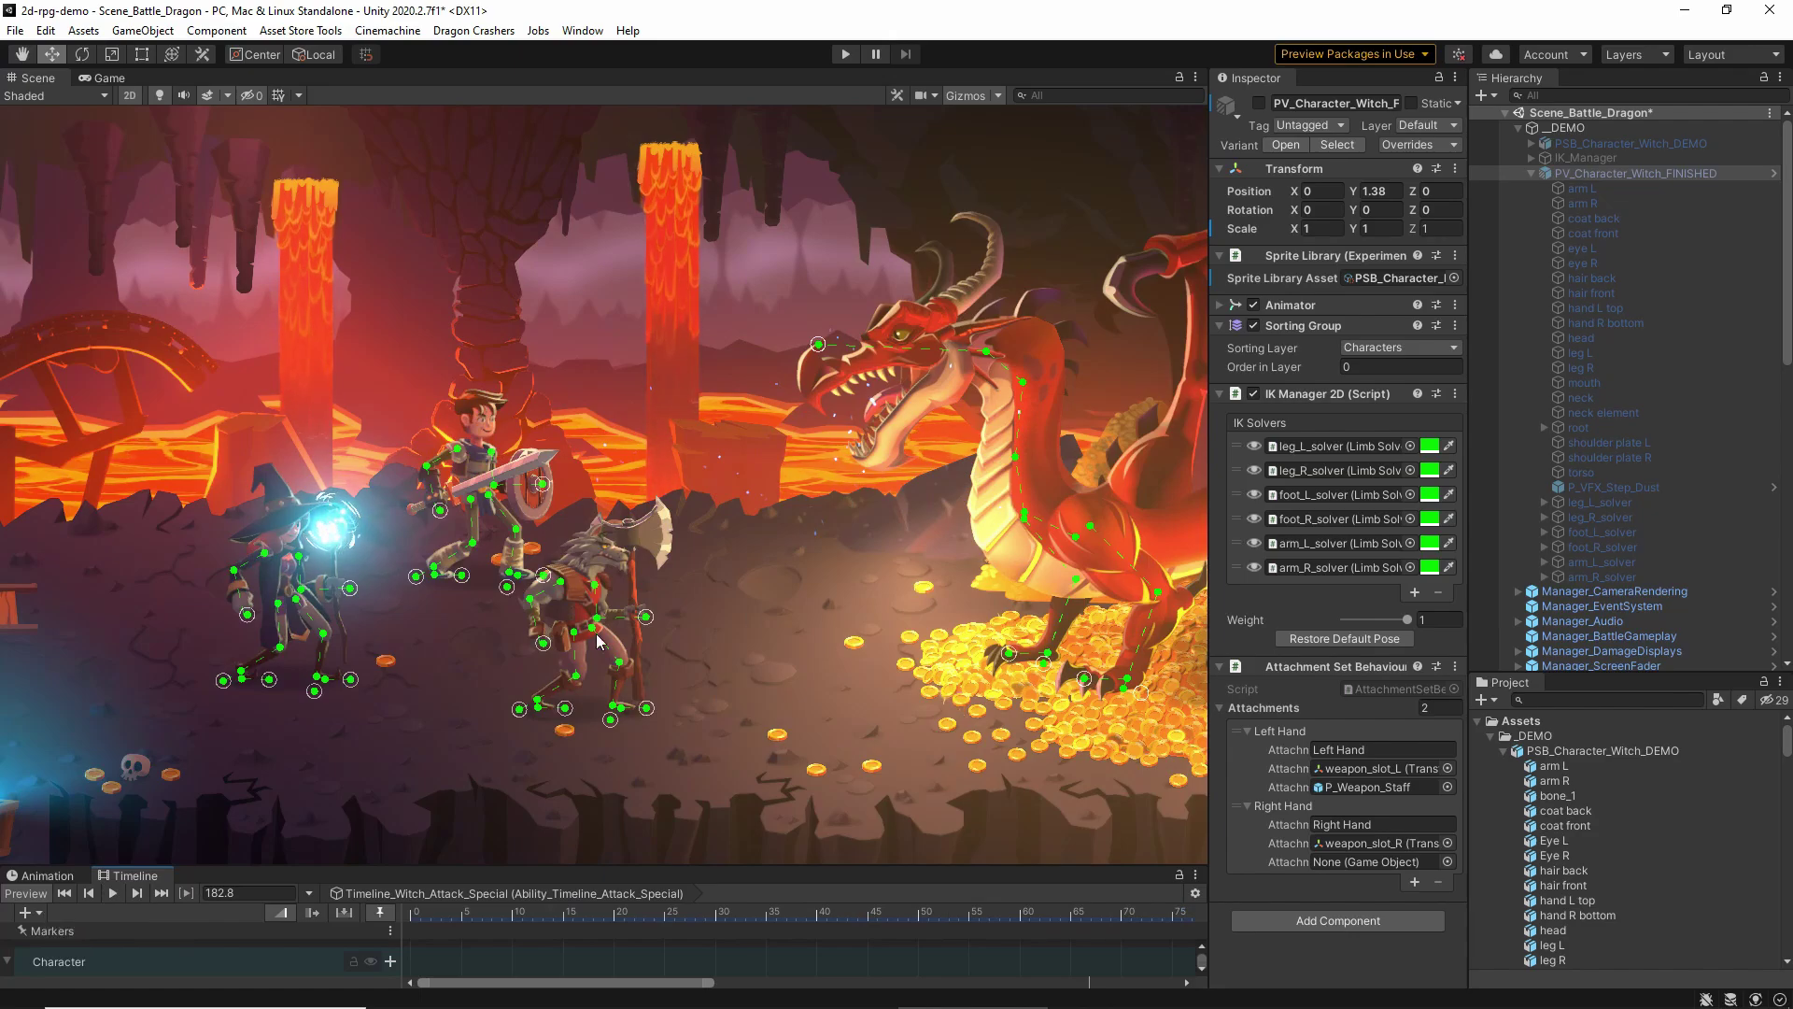
click(472, 923)
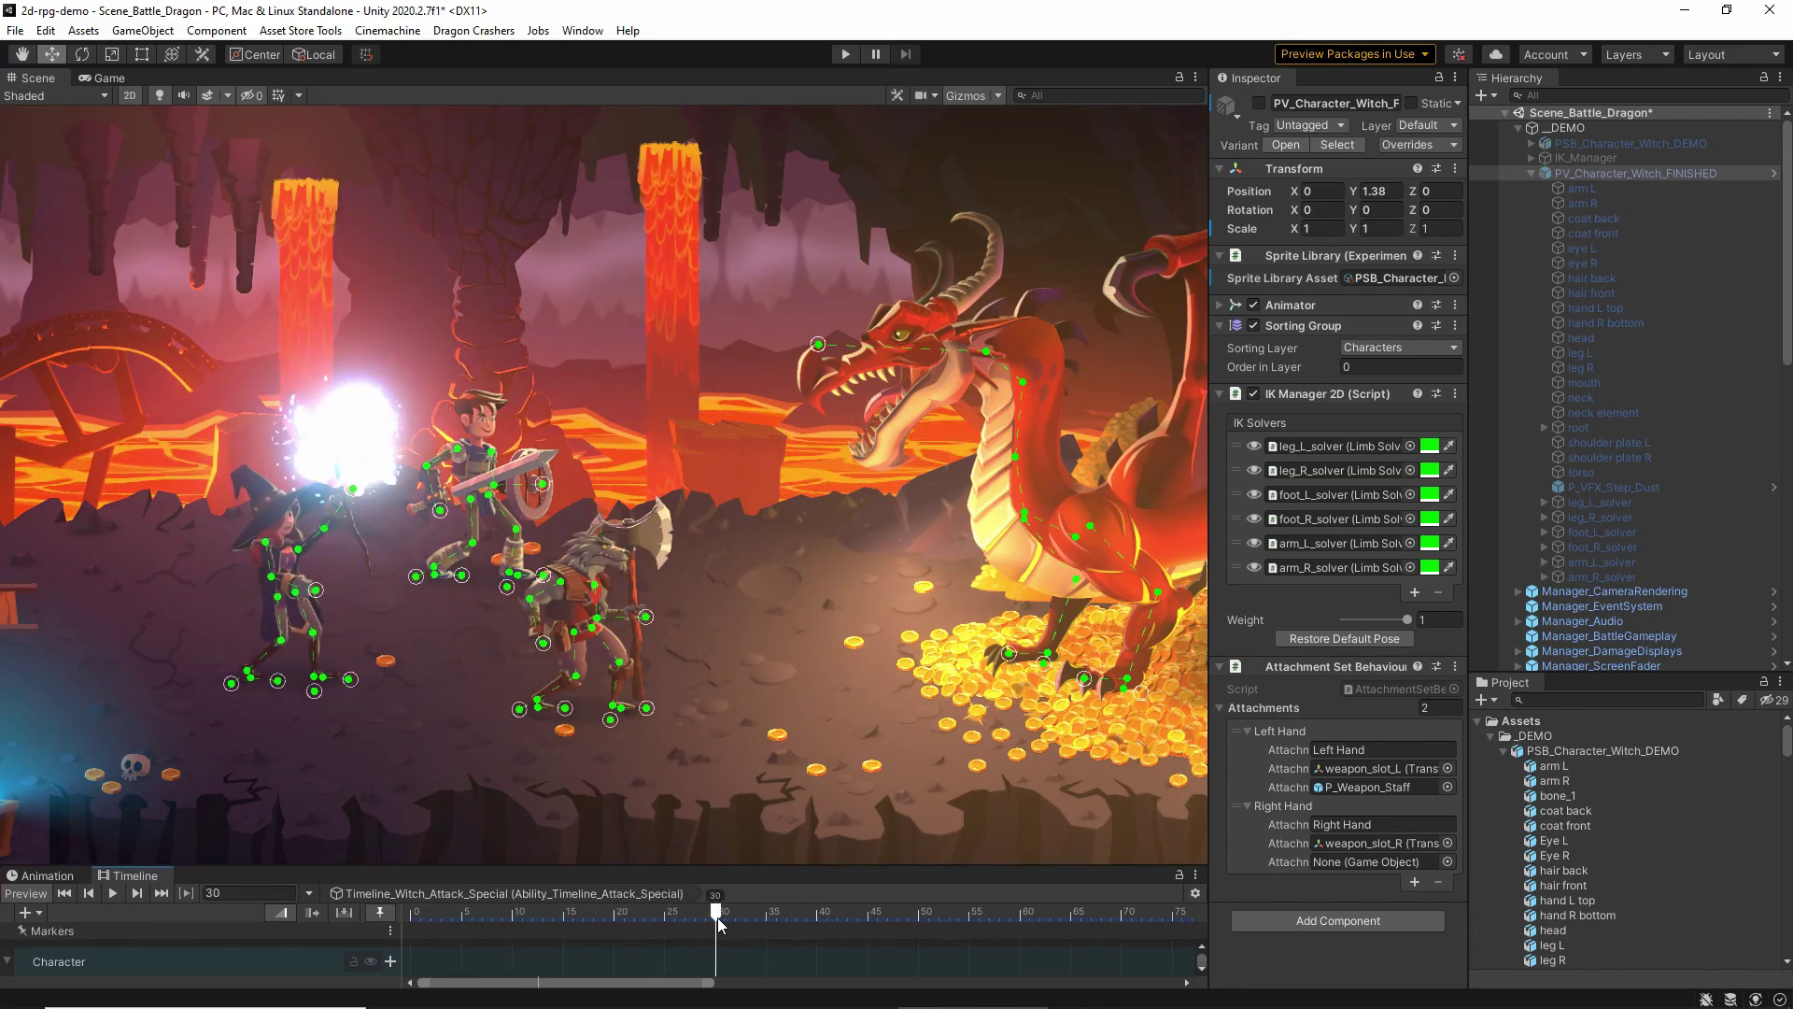
drag(811, 917, 1040, 918)
scroll(956, 787, down, 2)
middle_drag(955, 783, 643, 669)
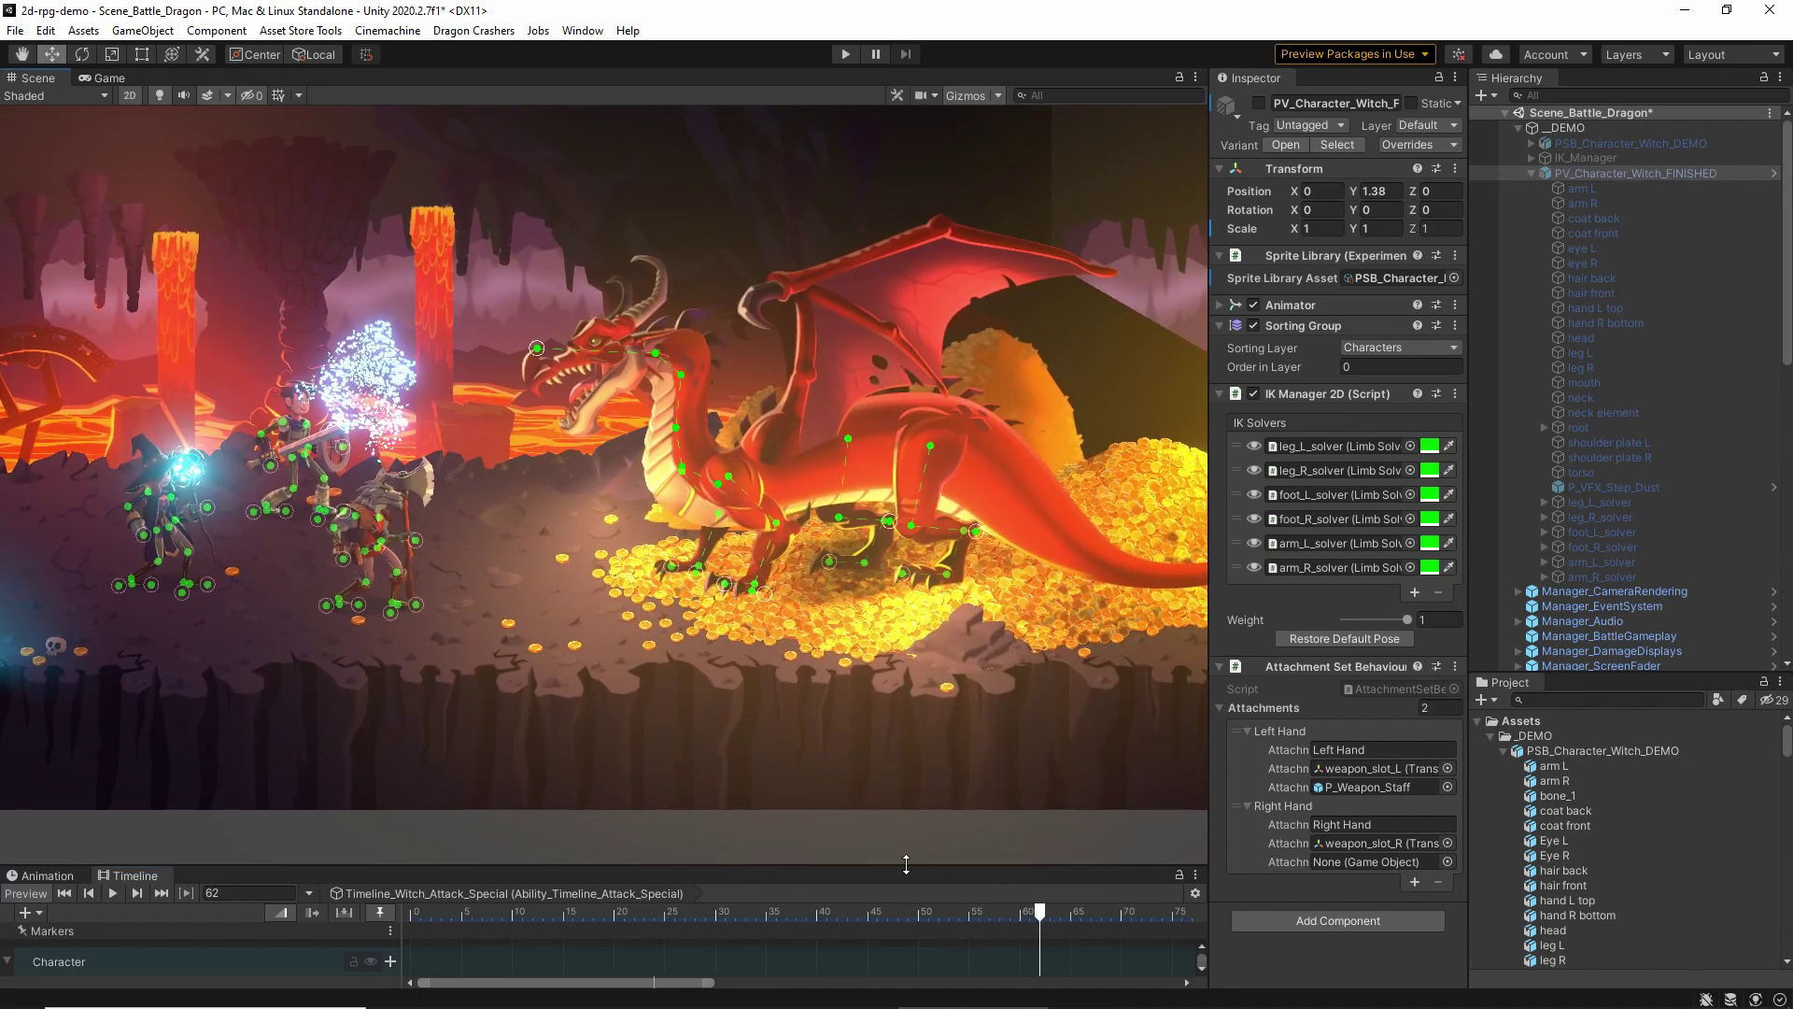
Scrub the Timeline to frame 104 and examine the ring light's effect on the knight and wolfman close up
drag(905, 864, 905, 665)
middle_drag(535, 768, 601, 732)
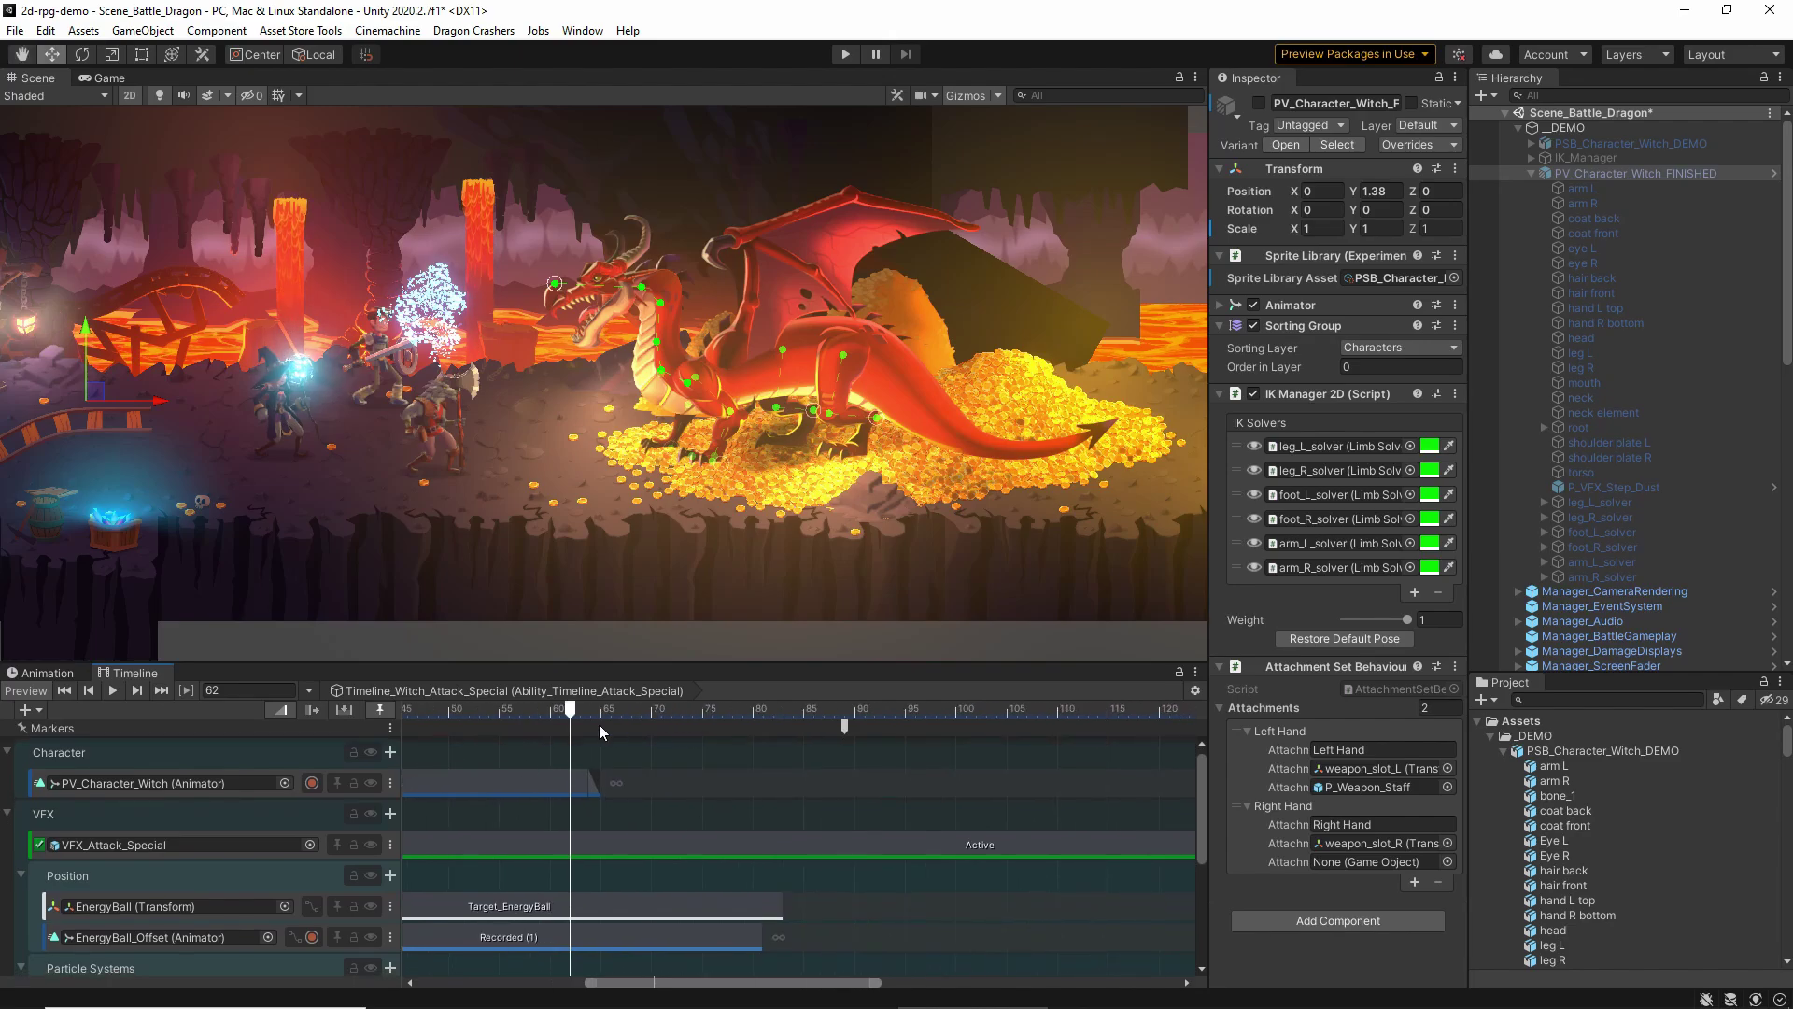
drag(577, 719, 1001, 736)
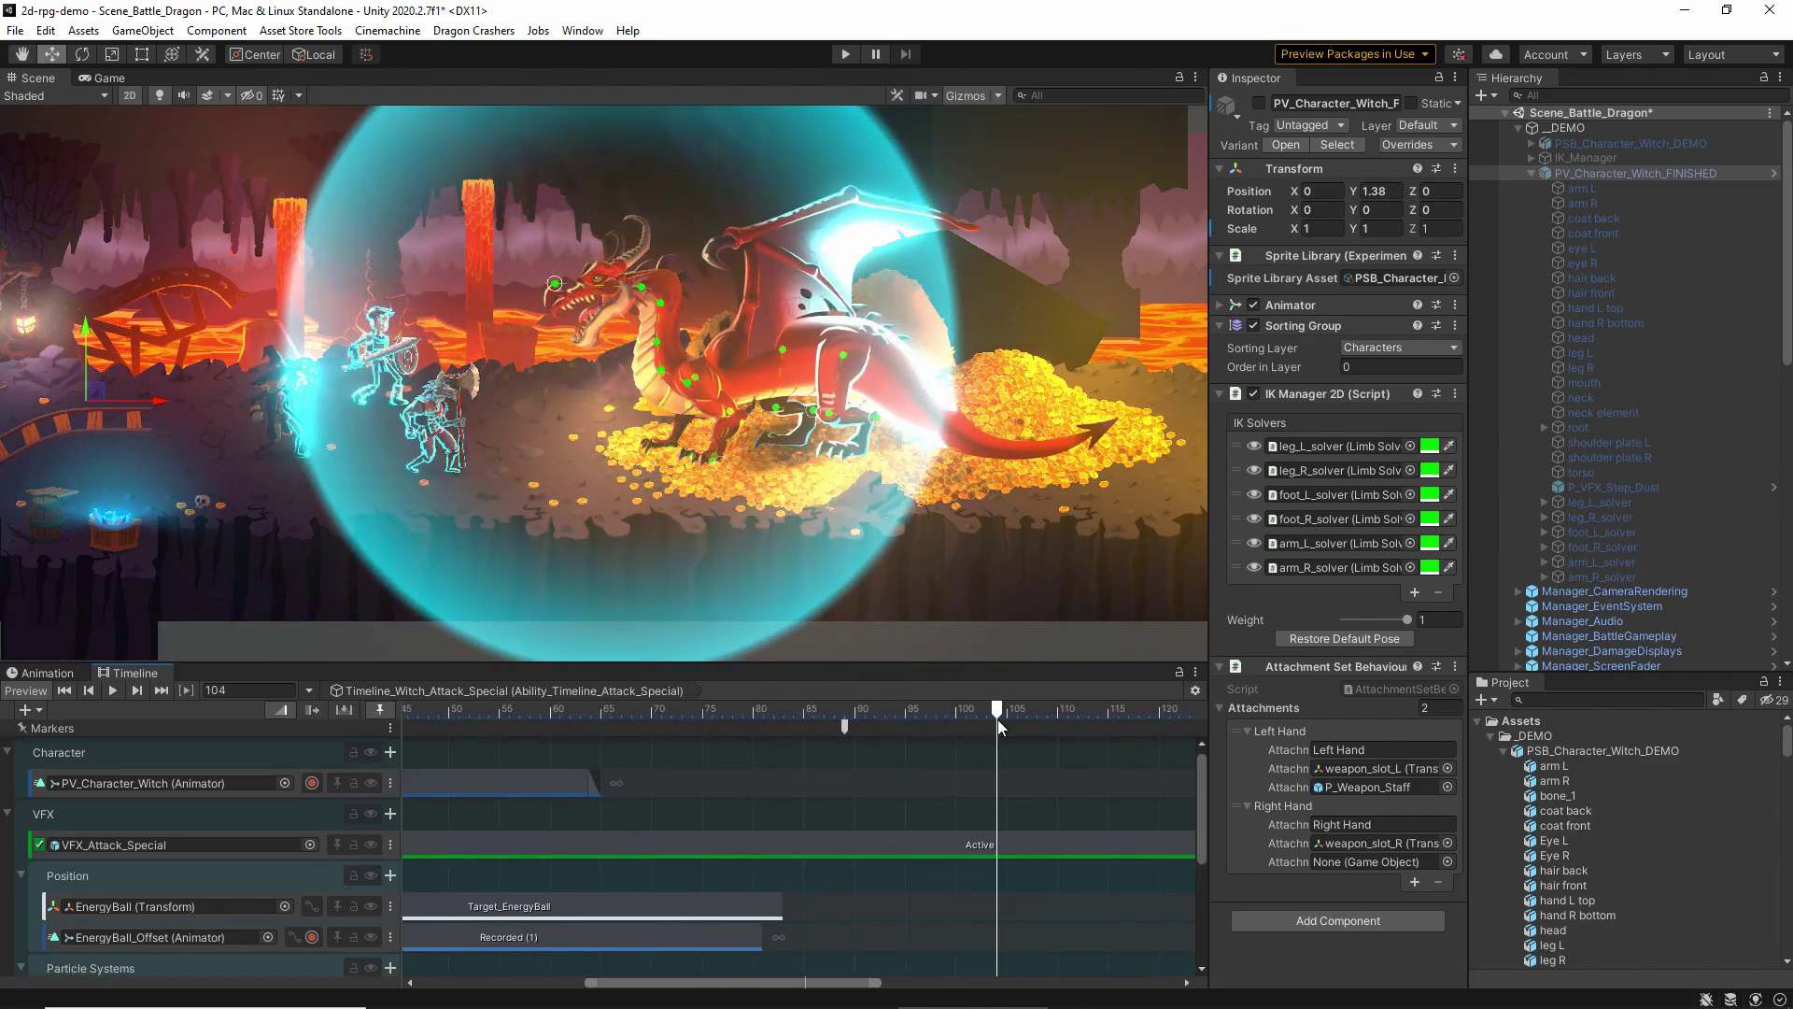
middle_drag(387, 427, 617, 324)
scroll(566, 437, up, 5)
scroll(664, 421, up, 3)
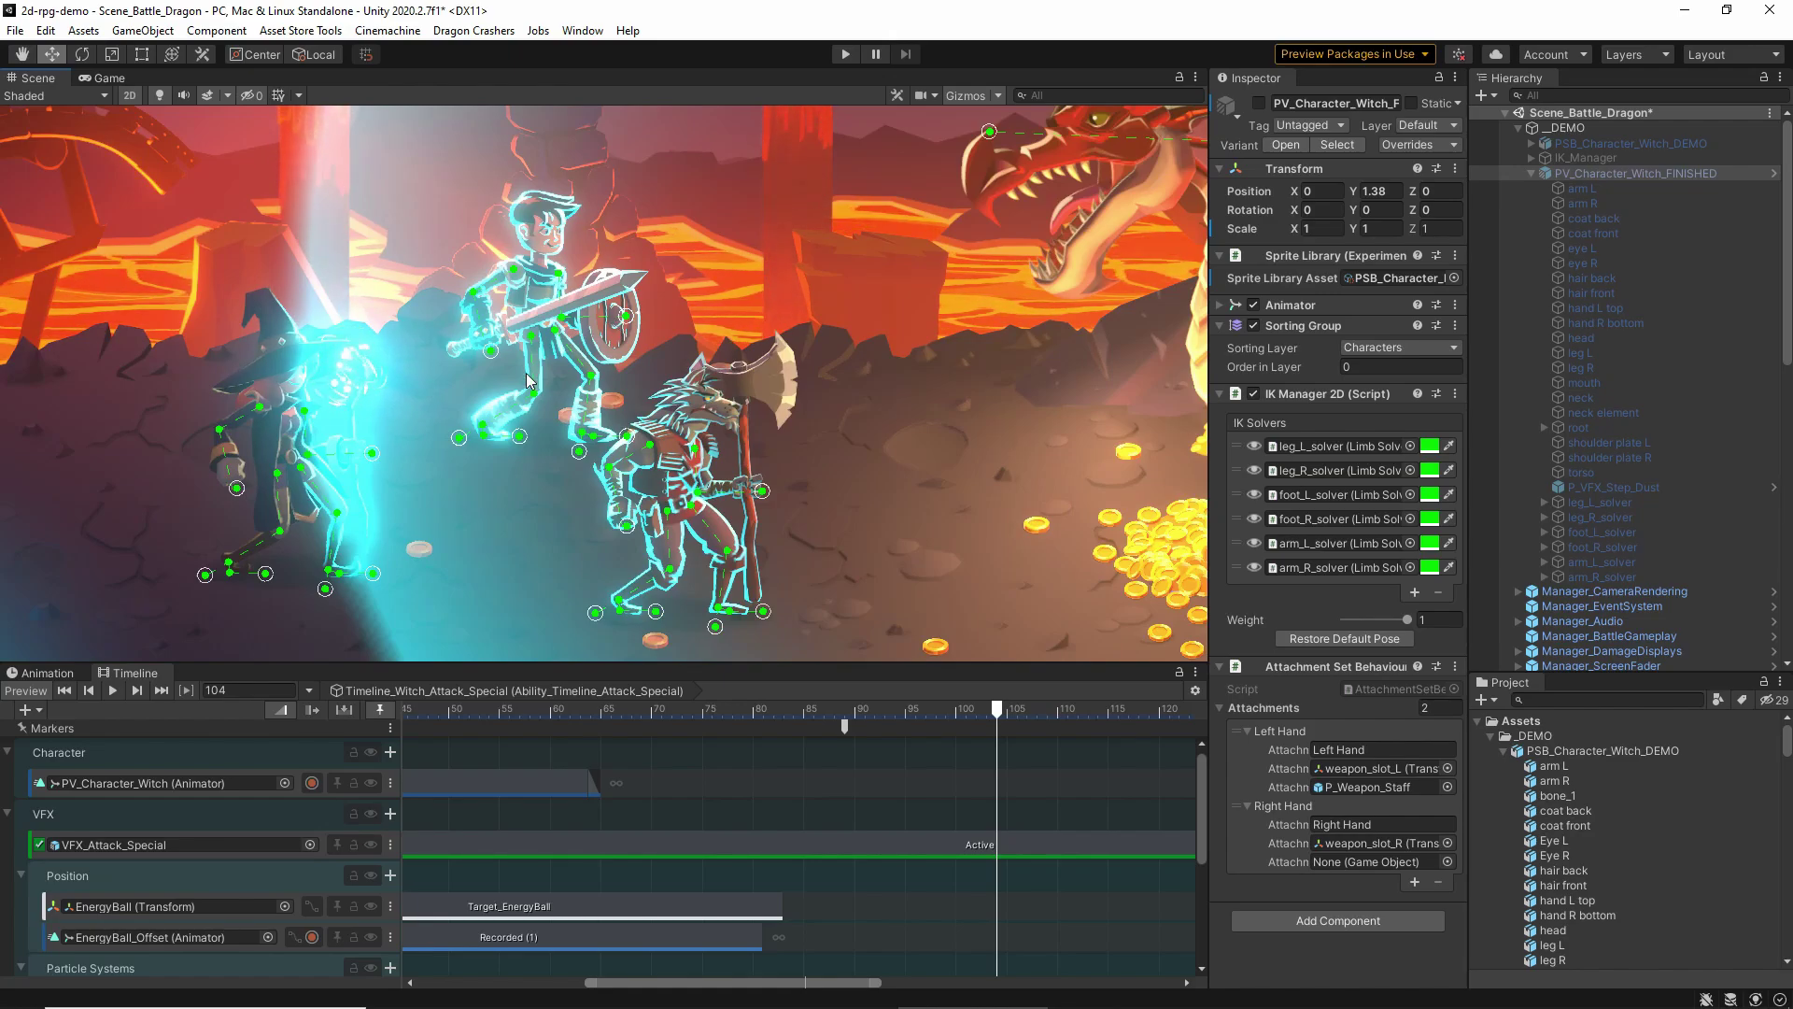
scroll(511, 365, up, 3)
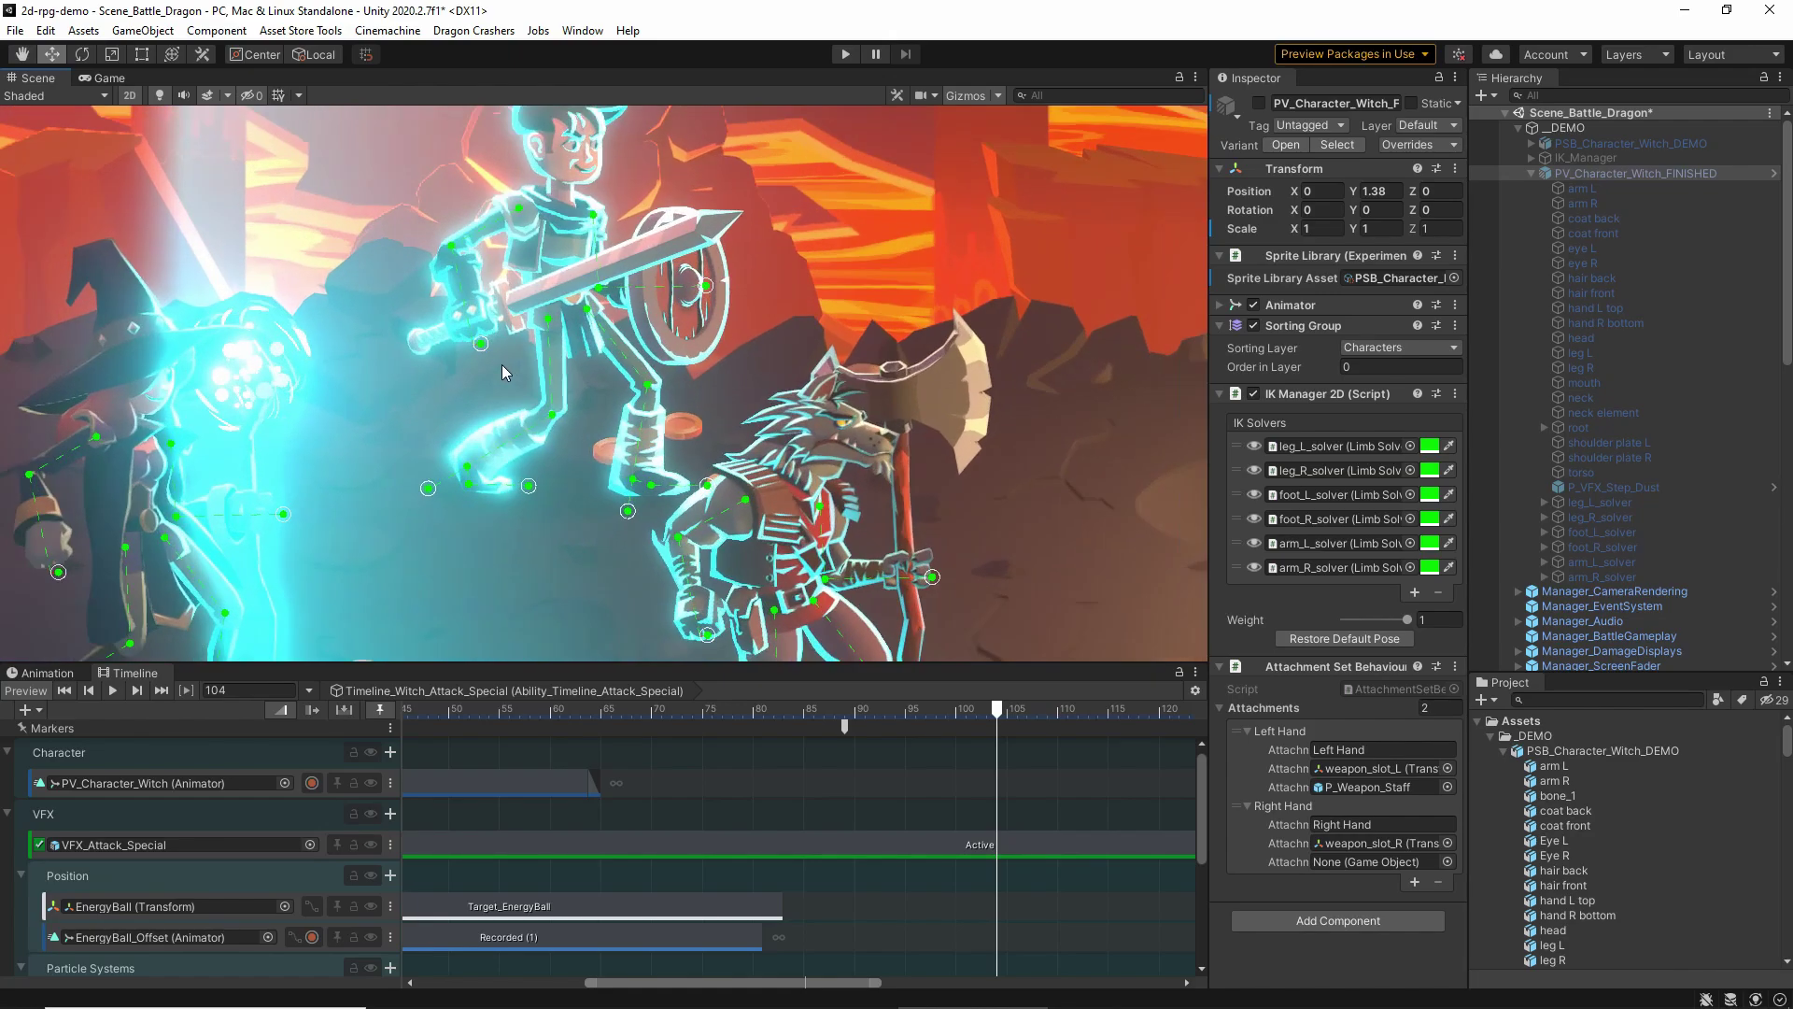
middle_drag(729, 330, 579, 143)
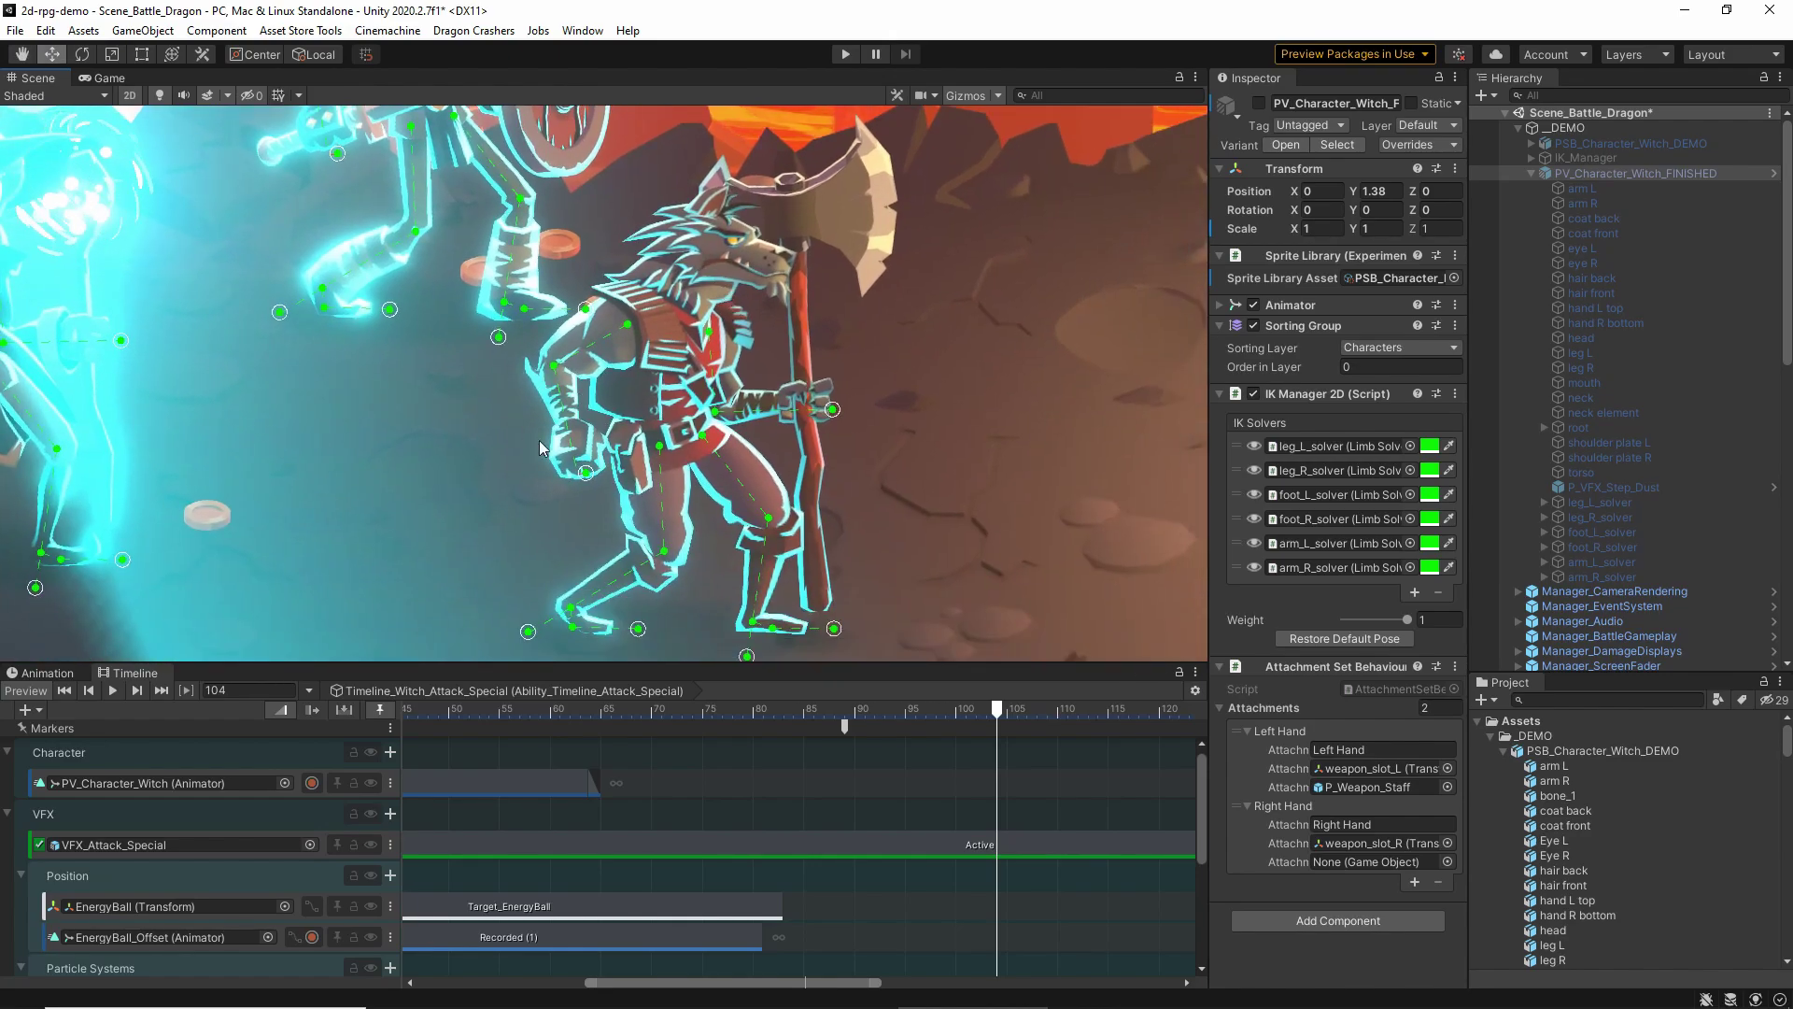
scroll(587, 434, down, 6)
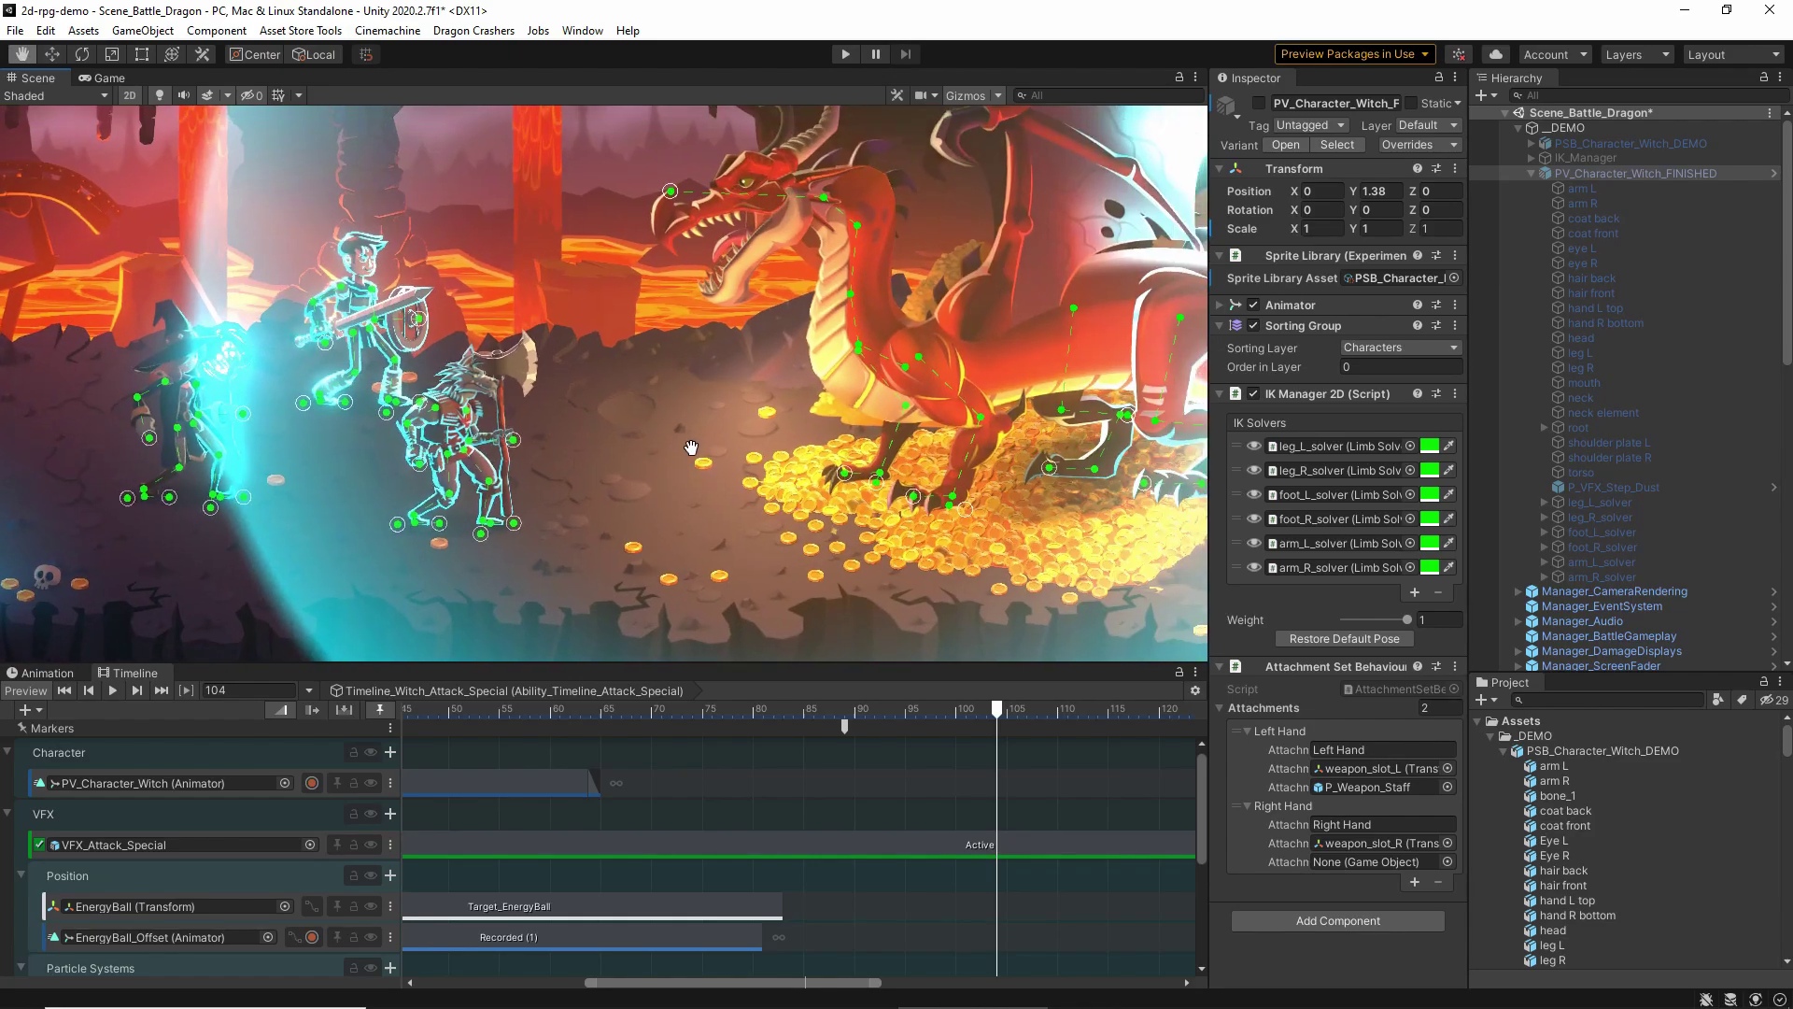
scroll(691, 447, down, 2)
Scrub the Timeline back to frame 93 and examine the ring light on the dragon's head and neck
drag(996, 710, 885, 719)
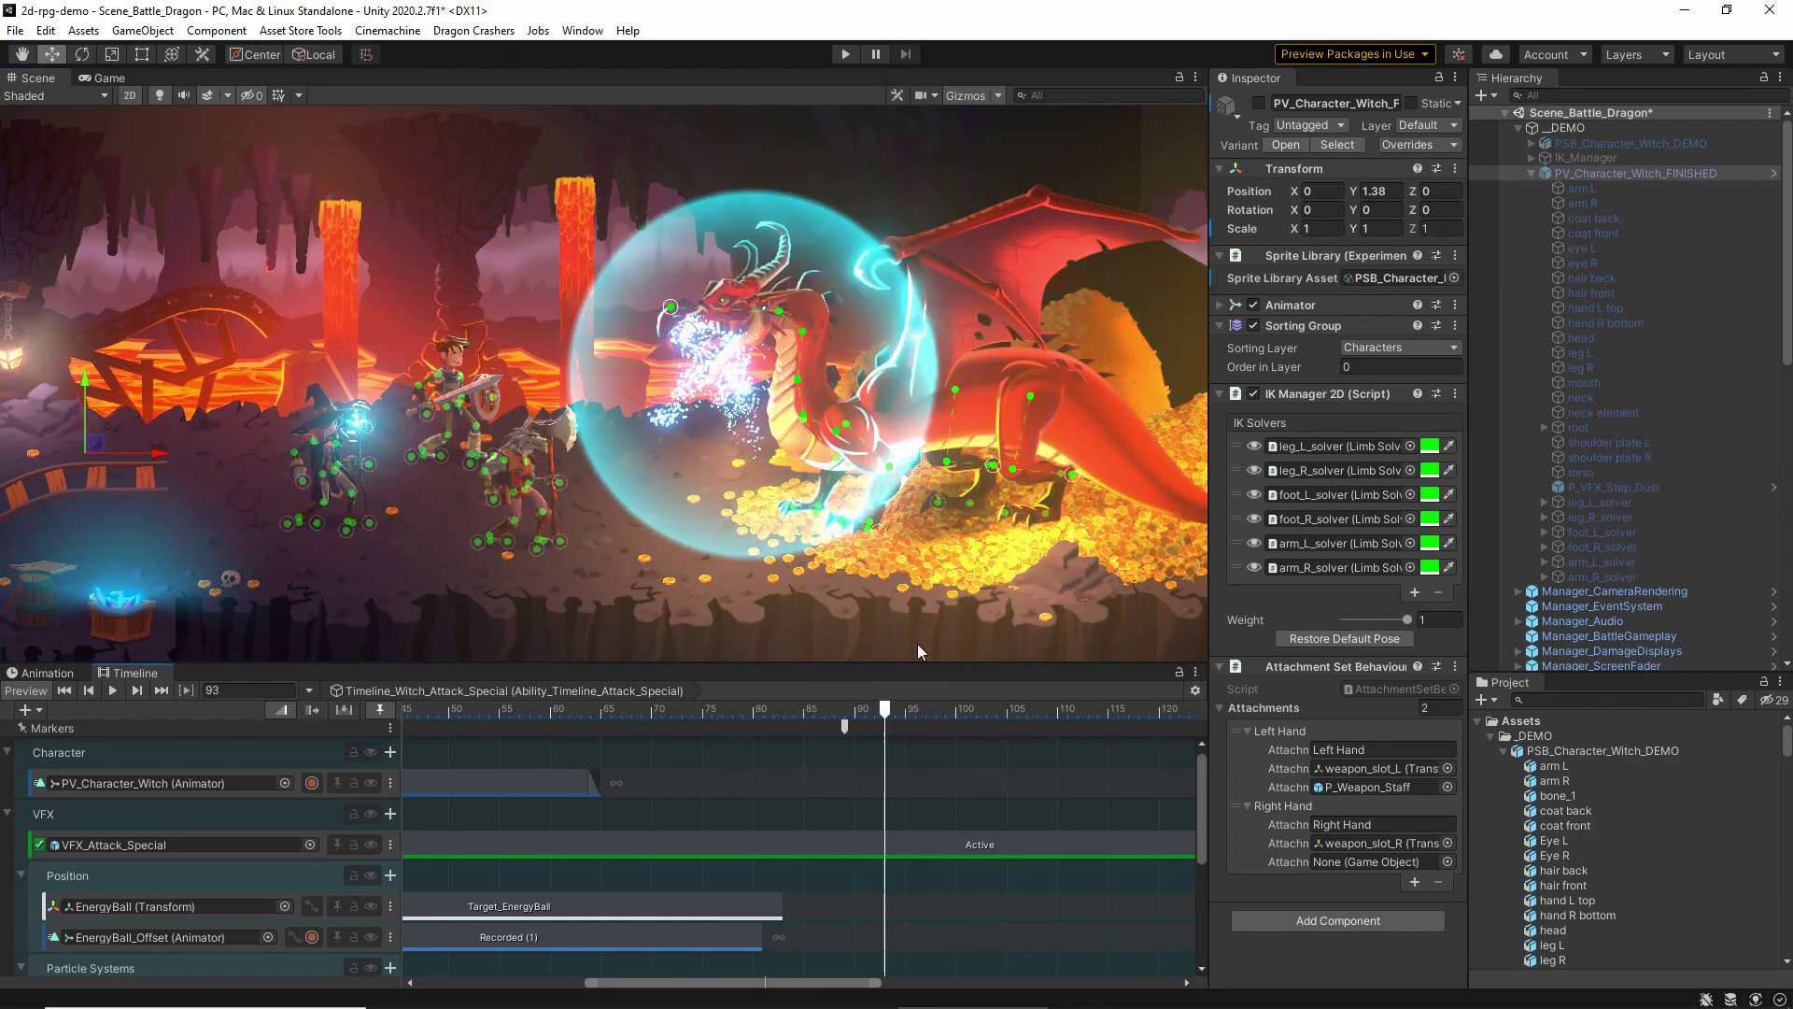
scroll(804, 456, up, 3)
scroll(803, 456, up, 5)
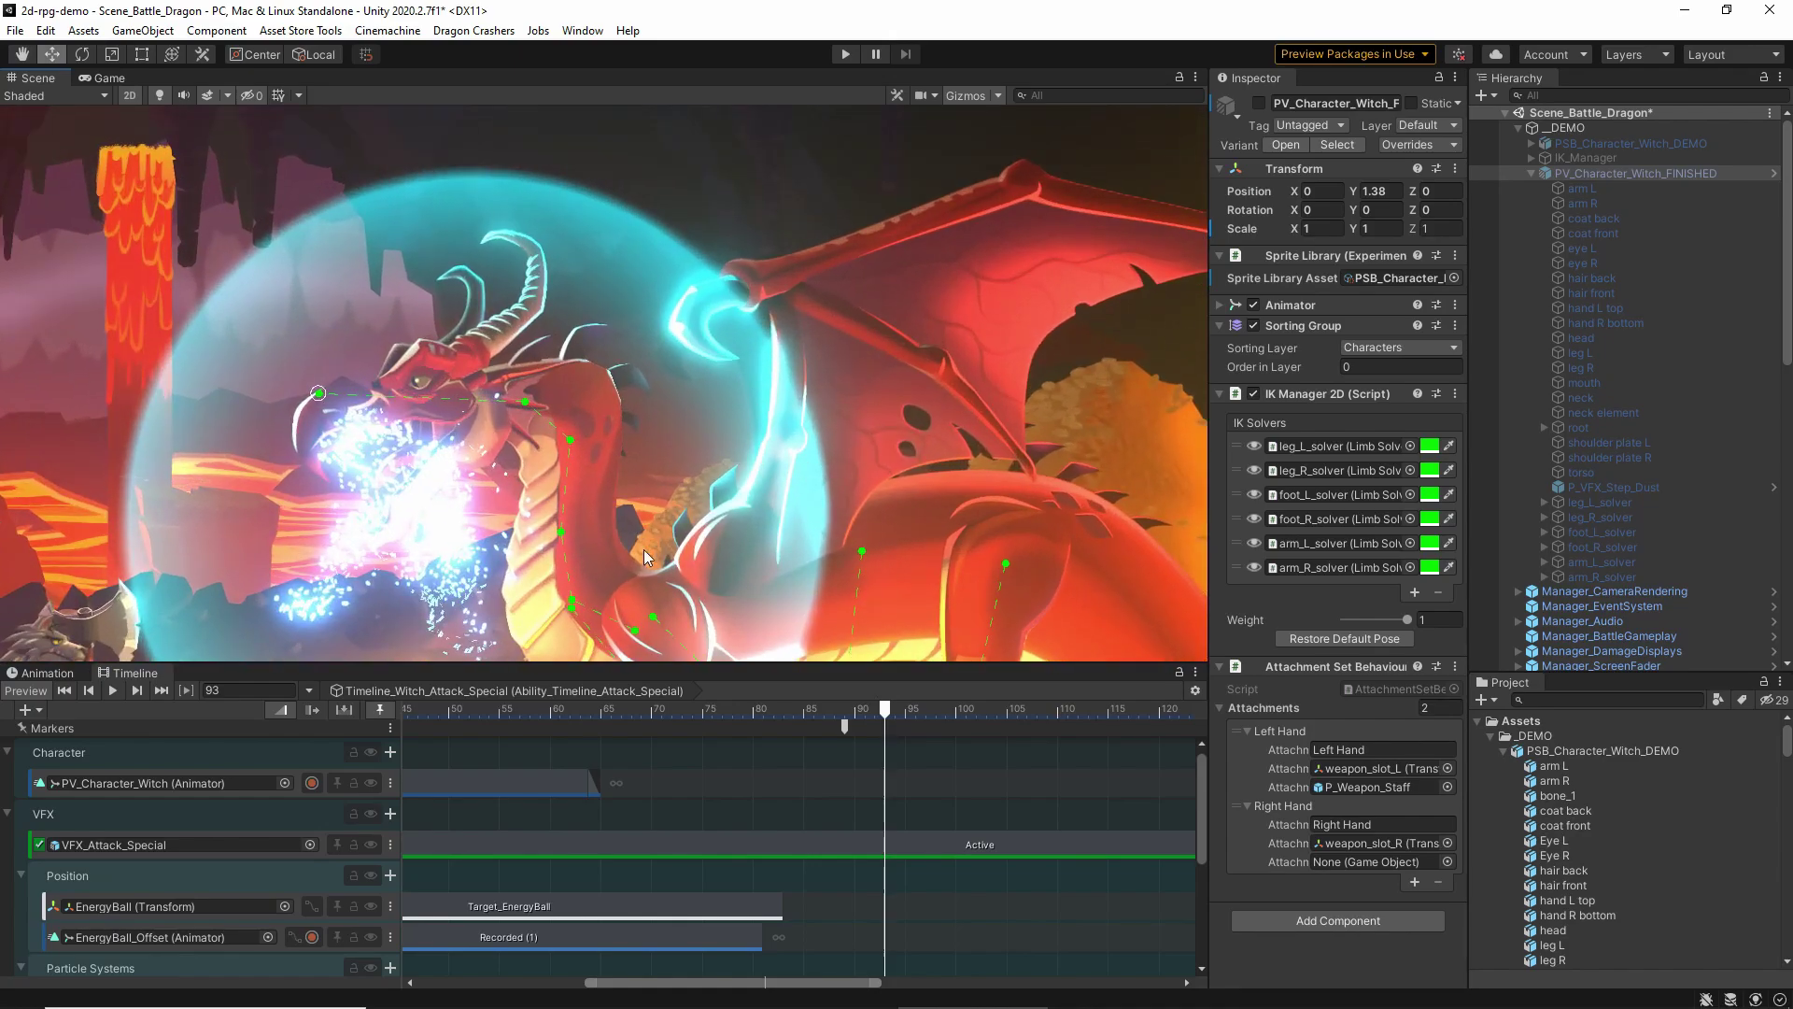
middle_drag(568, 533, 800, 312)
scroll(801, 312, down, 5)
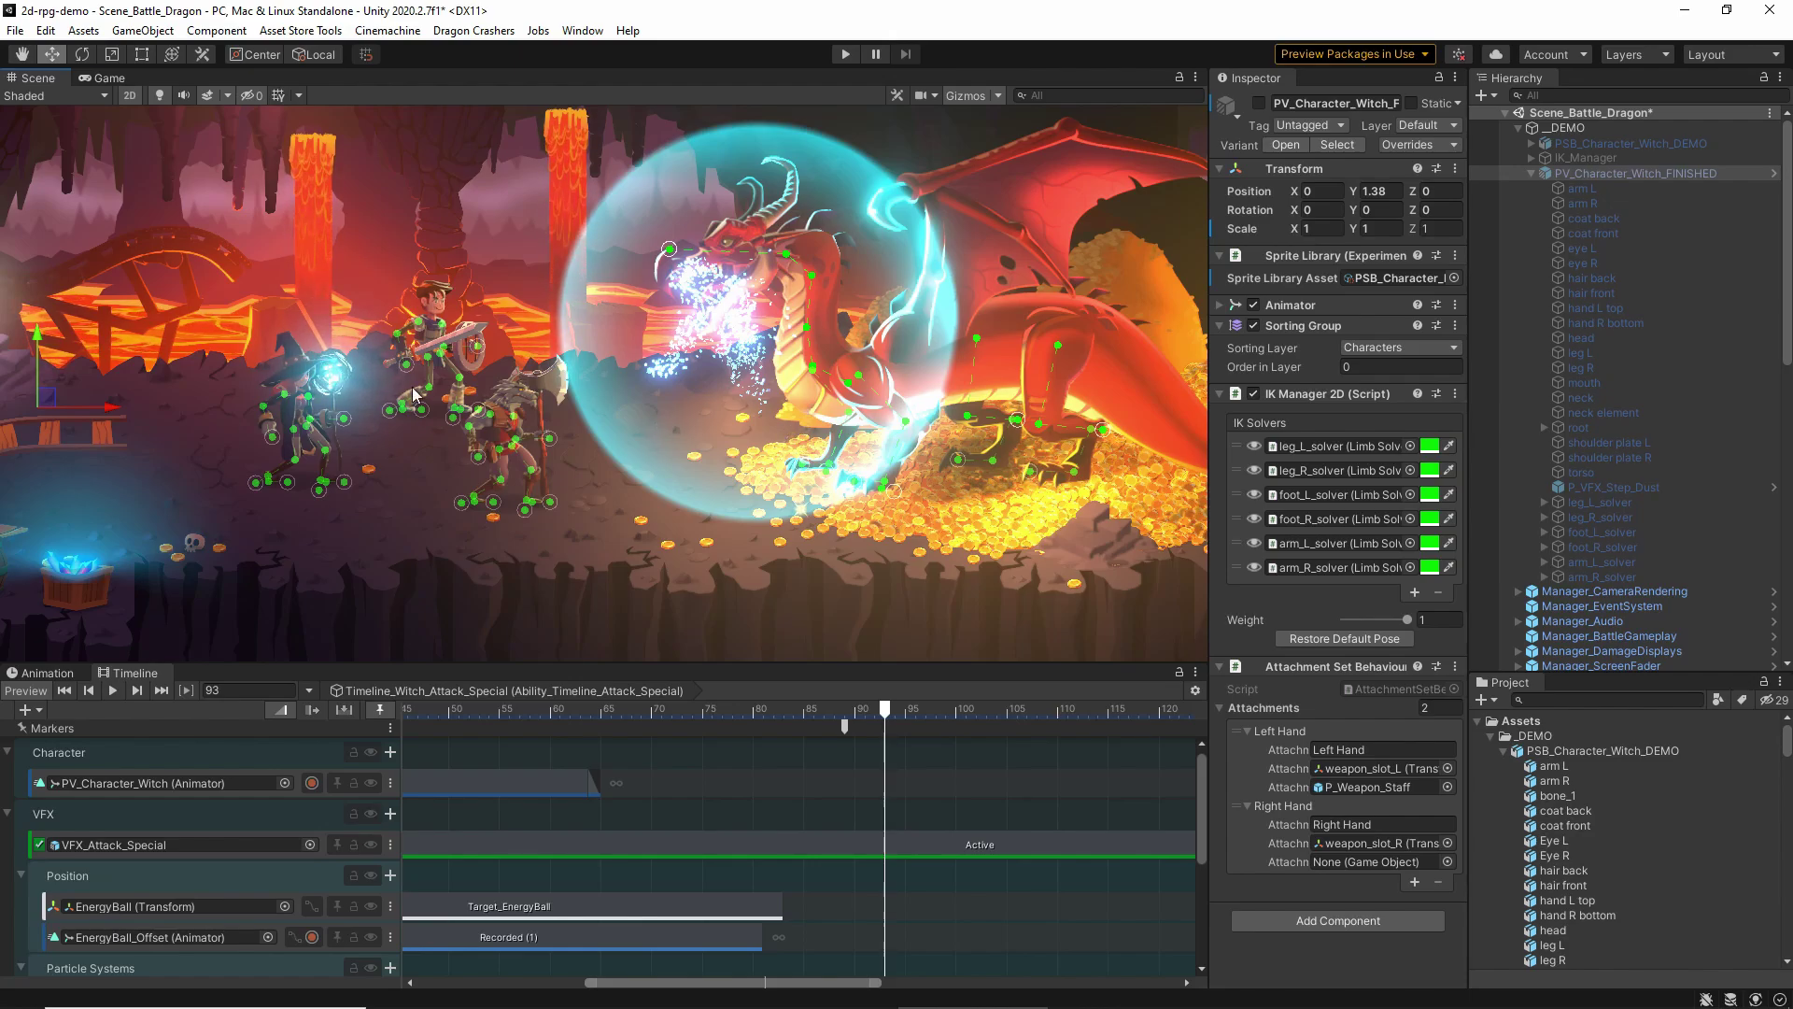
Scrub the Timeline forward to frame 106 and examine the light on the witch and her companions
drag(884, 719, 1017, 719)
scroll(370, 334, up, 5)
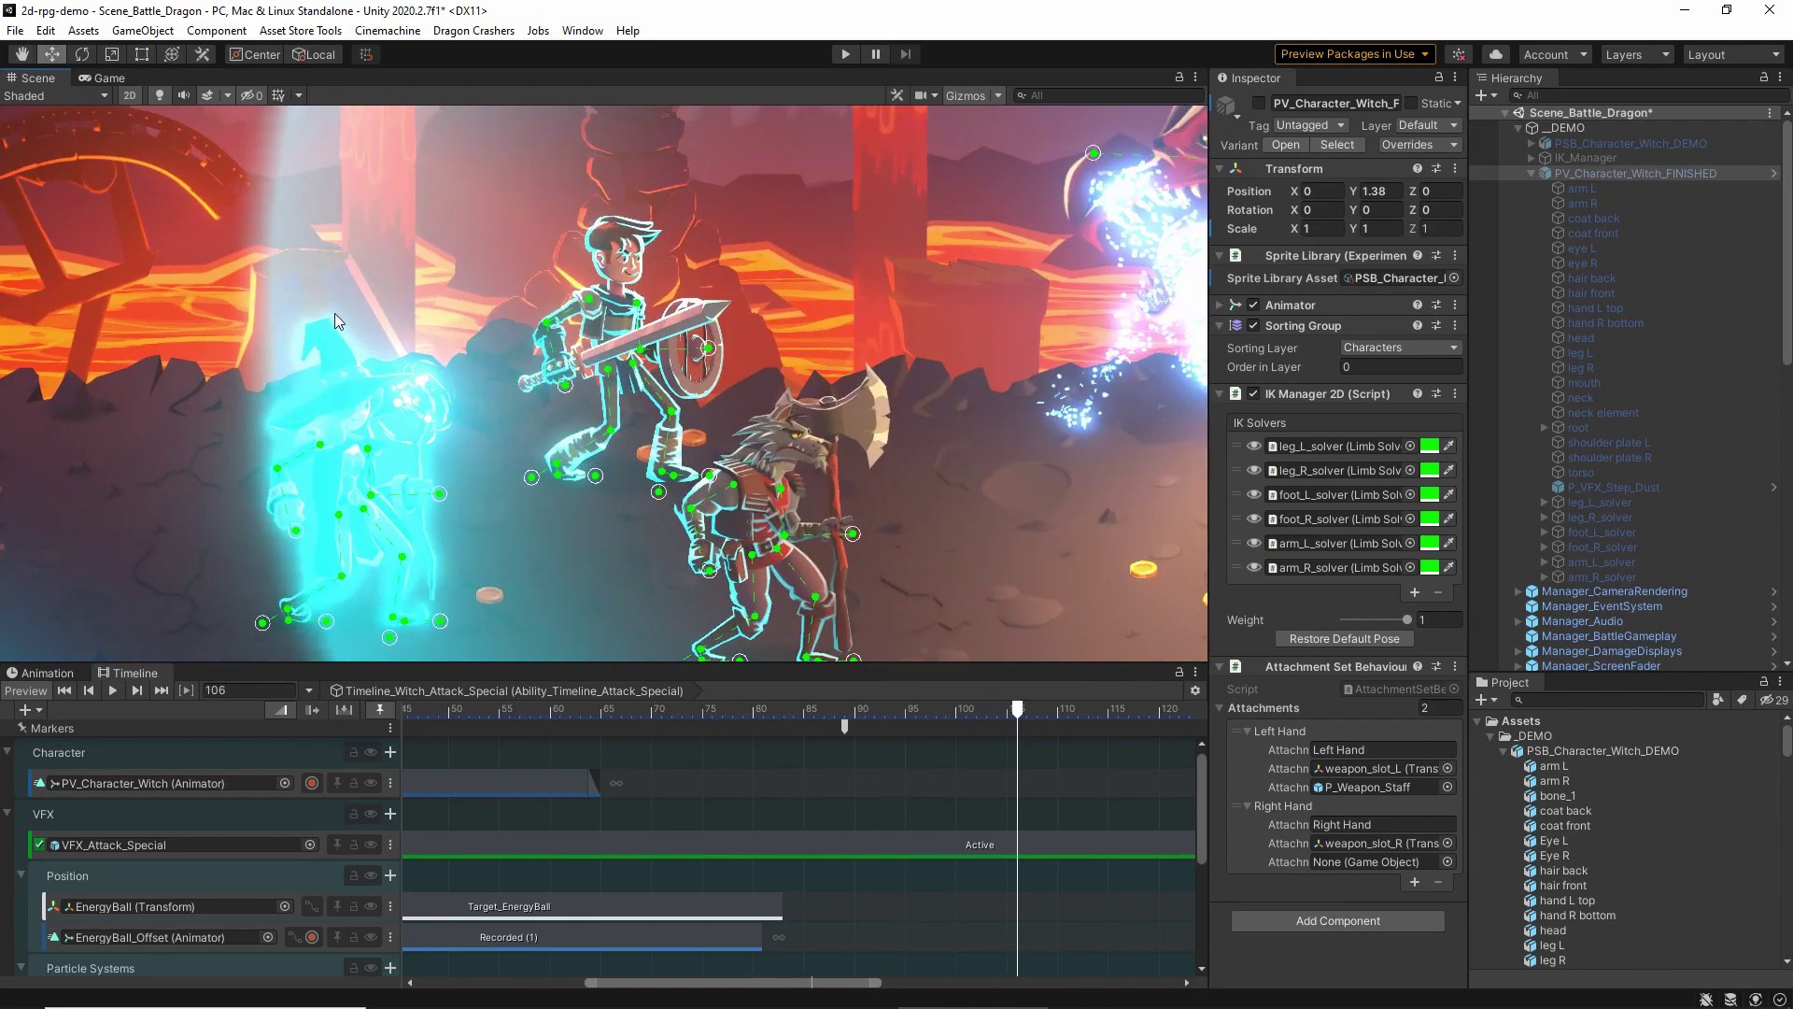
scroll(710, 470, down, 4)
scroll(731, 464, up, 1)
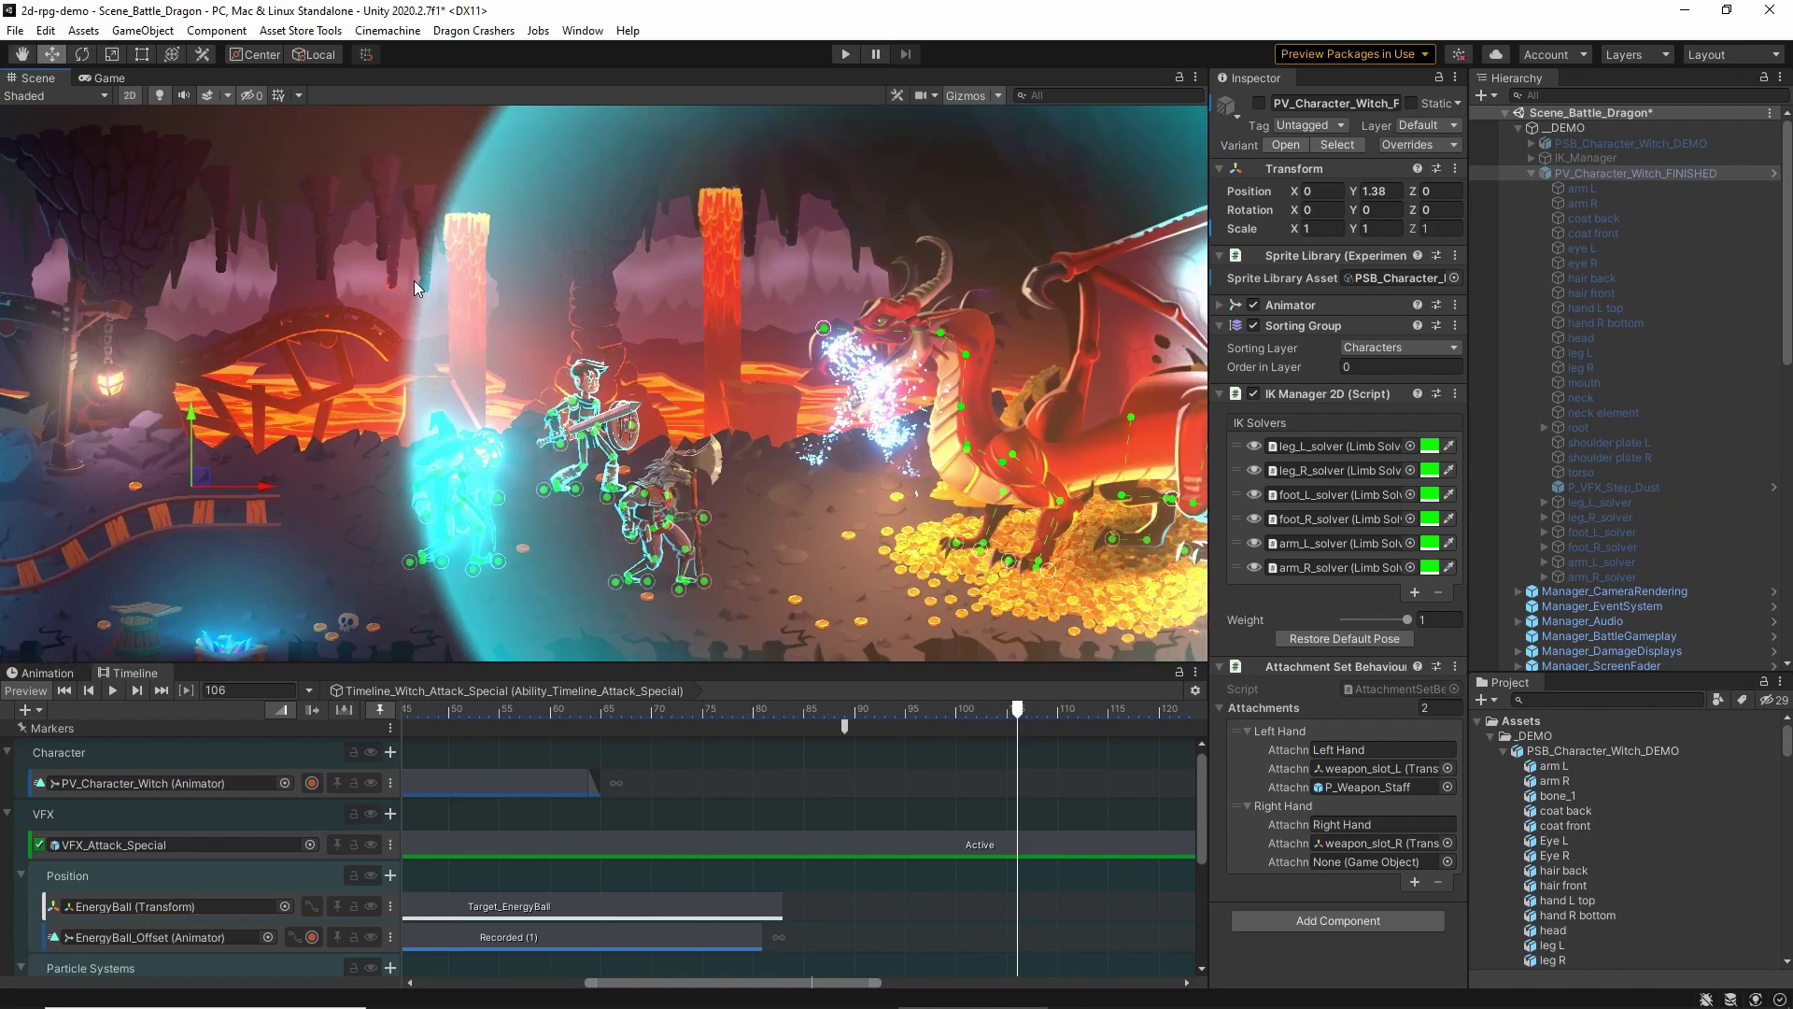
scroll(732, 463, down, 4)
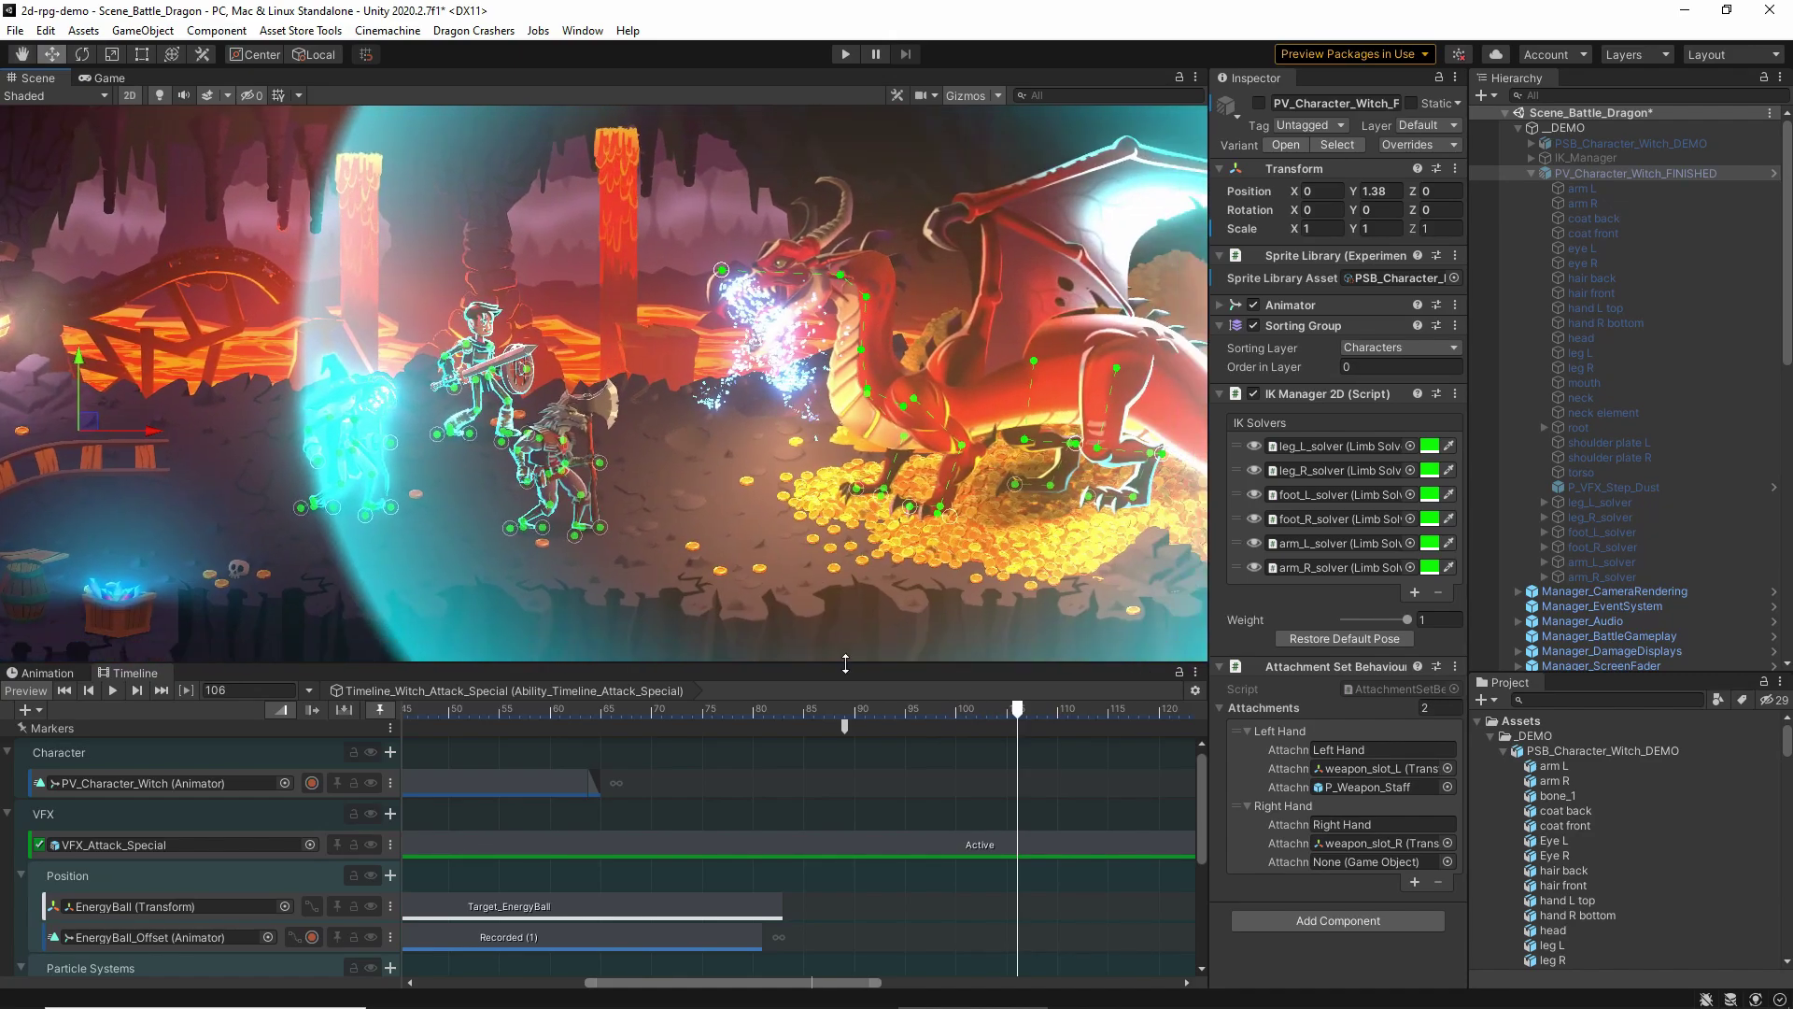
Review the full length of the sequence's tracks in an enlarged timeline area, and restore the larger Scene view
drag(814, 664, 814, 495)
middle_drag(564, 647, 1292, 728)
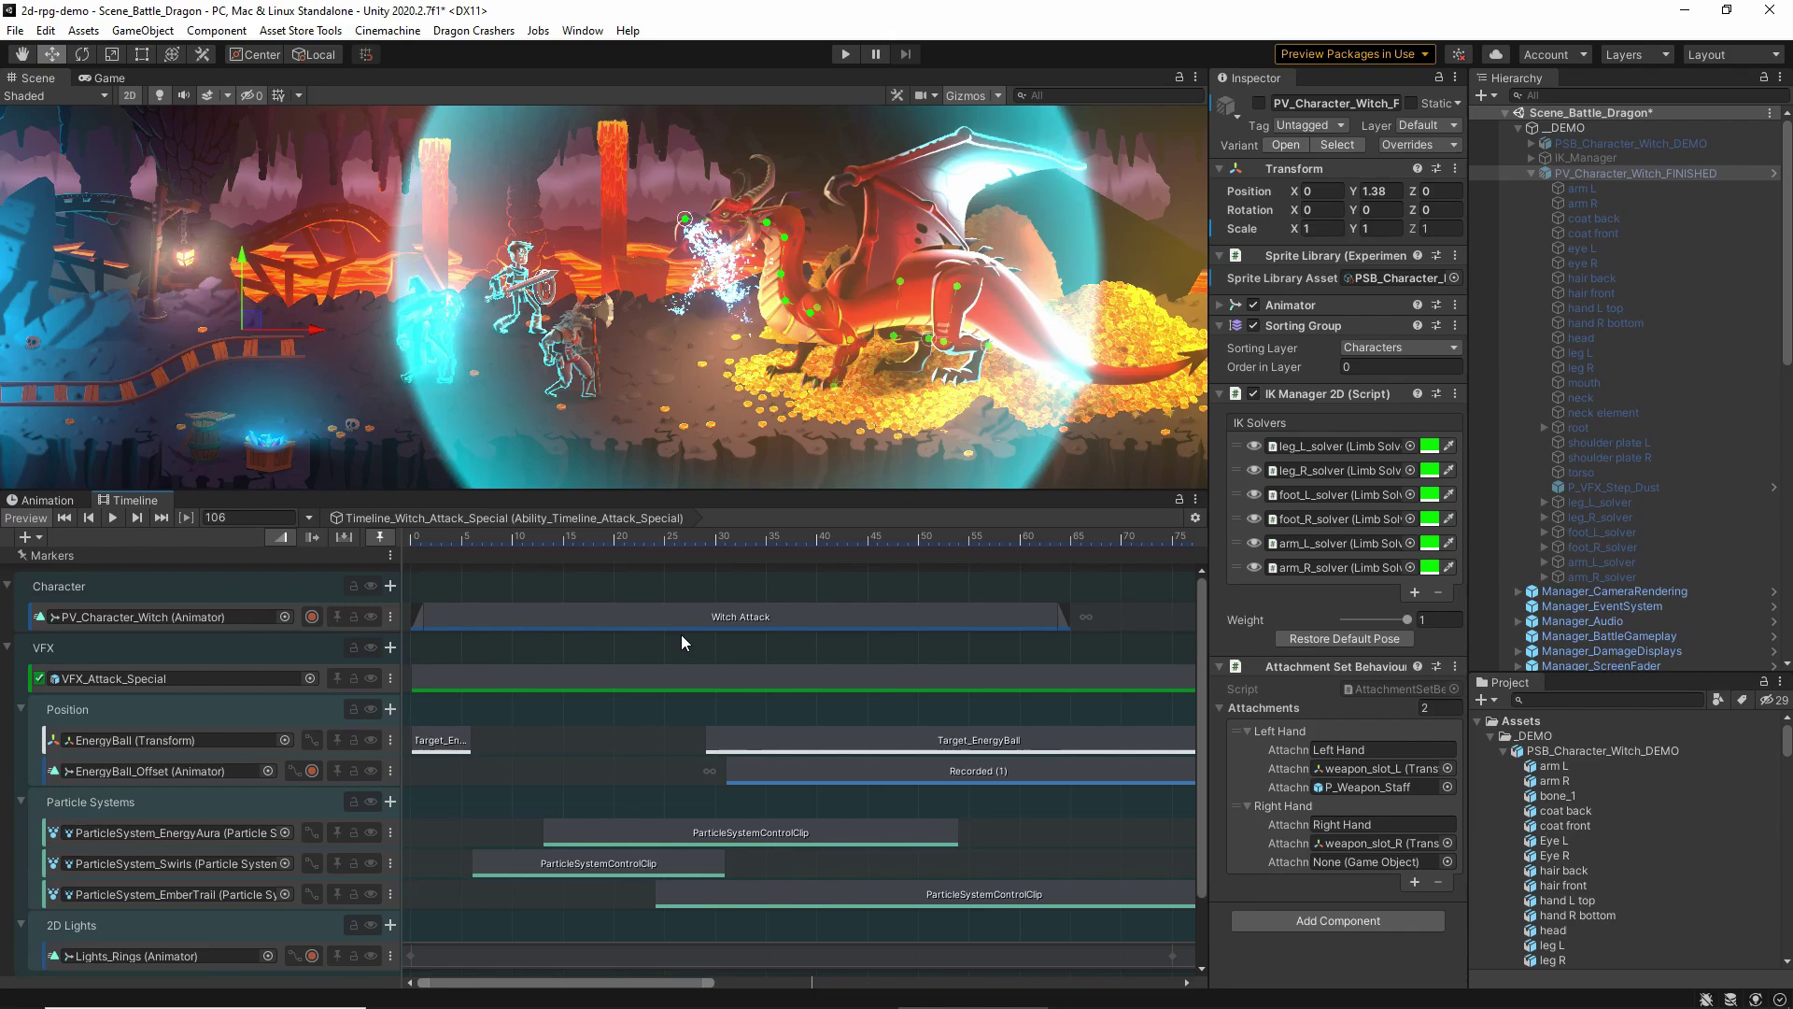
scroll(818, 653, down, 5)
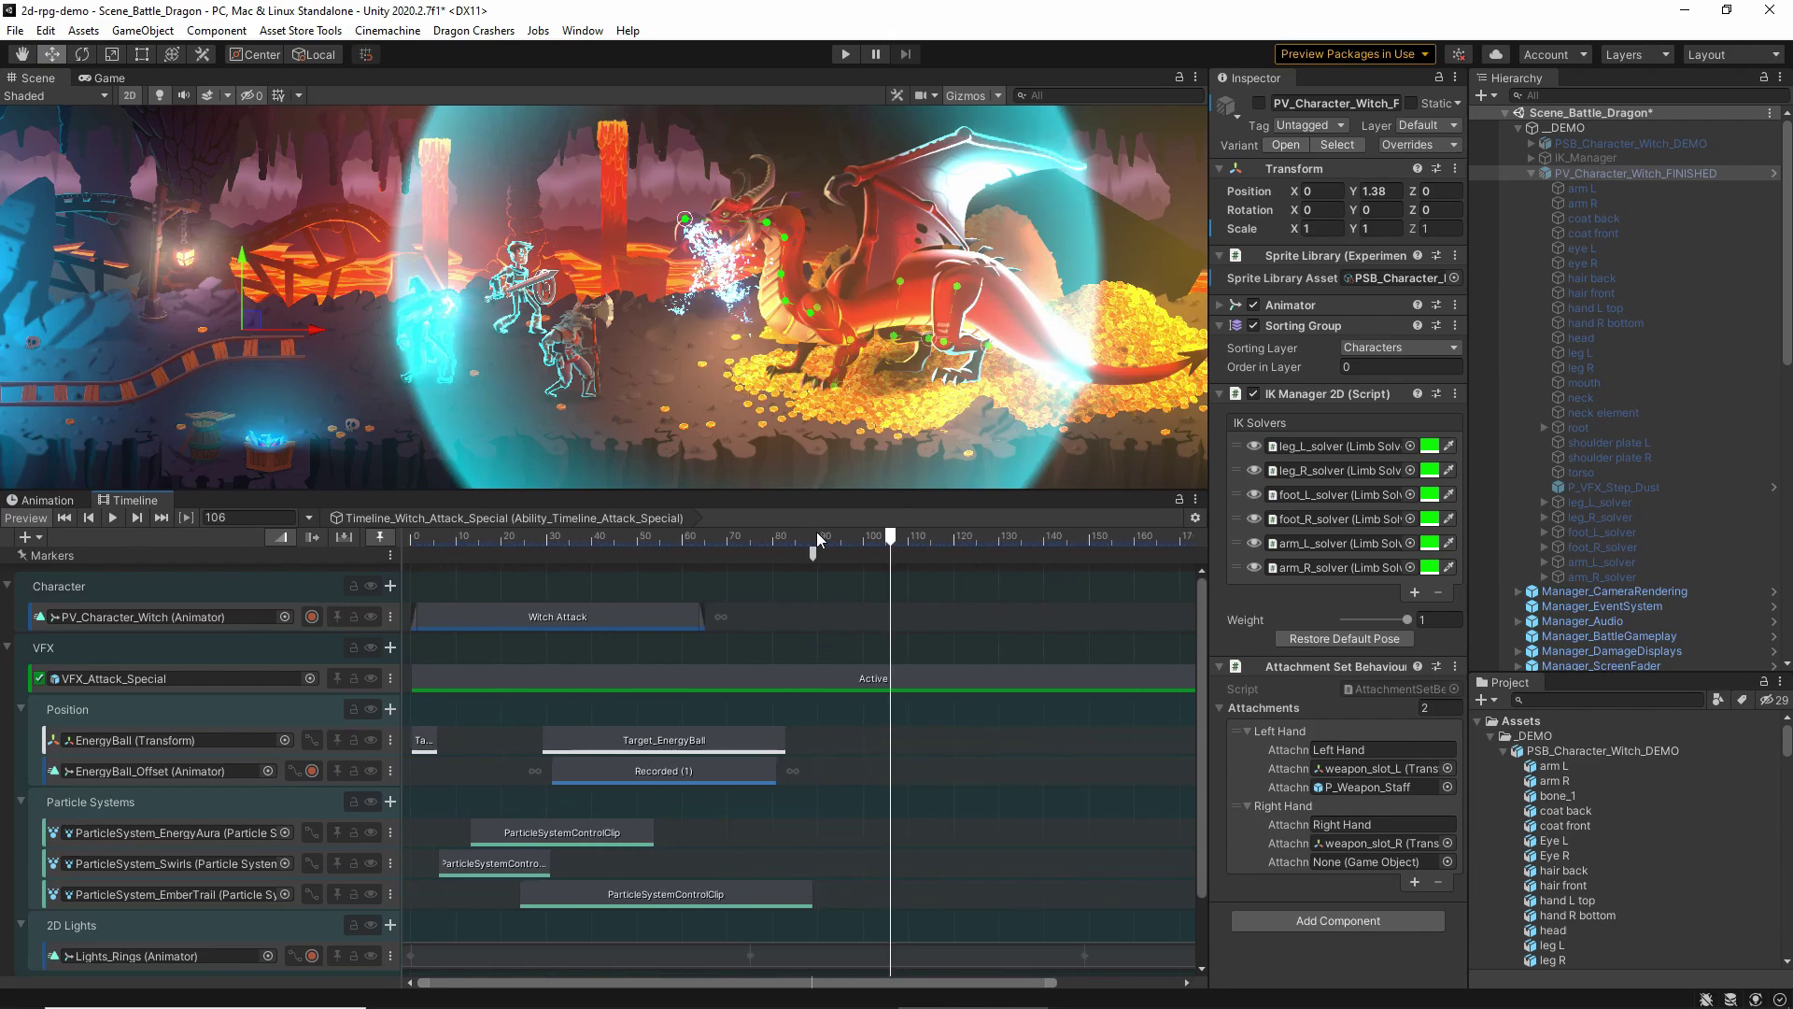
drag(770, 491, 836, 766)
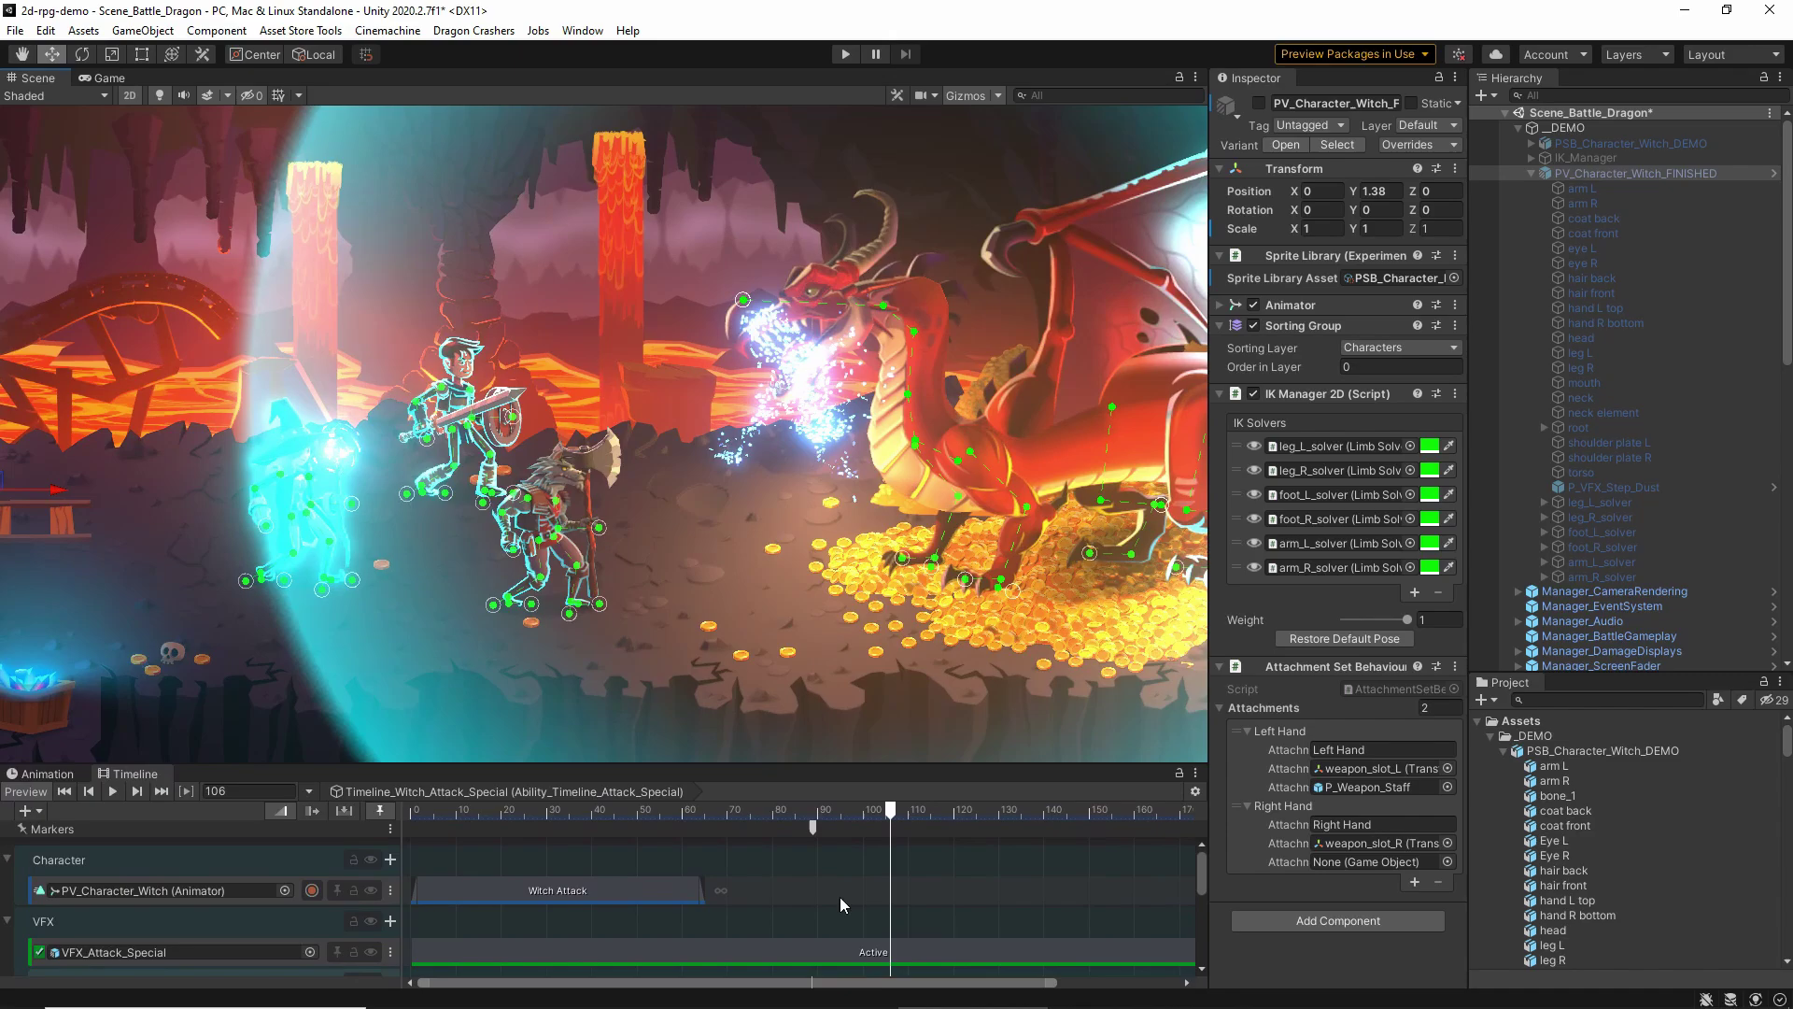
Inspect the Signal_AbilityHappened emitter in a widened Inspector and scrub the Timeline to its marker at frame 89
click(813, 827)
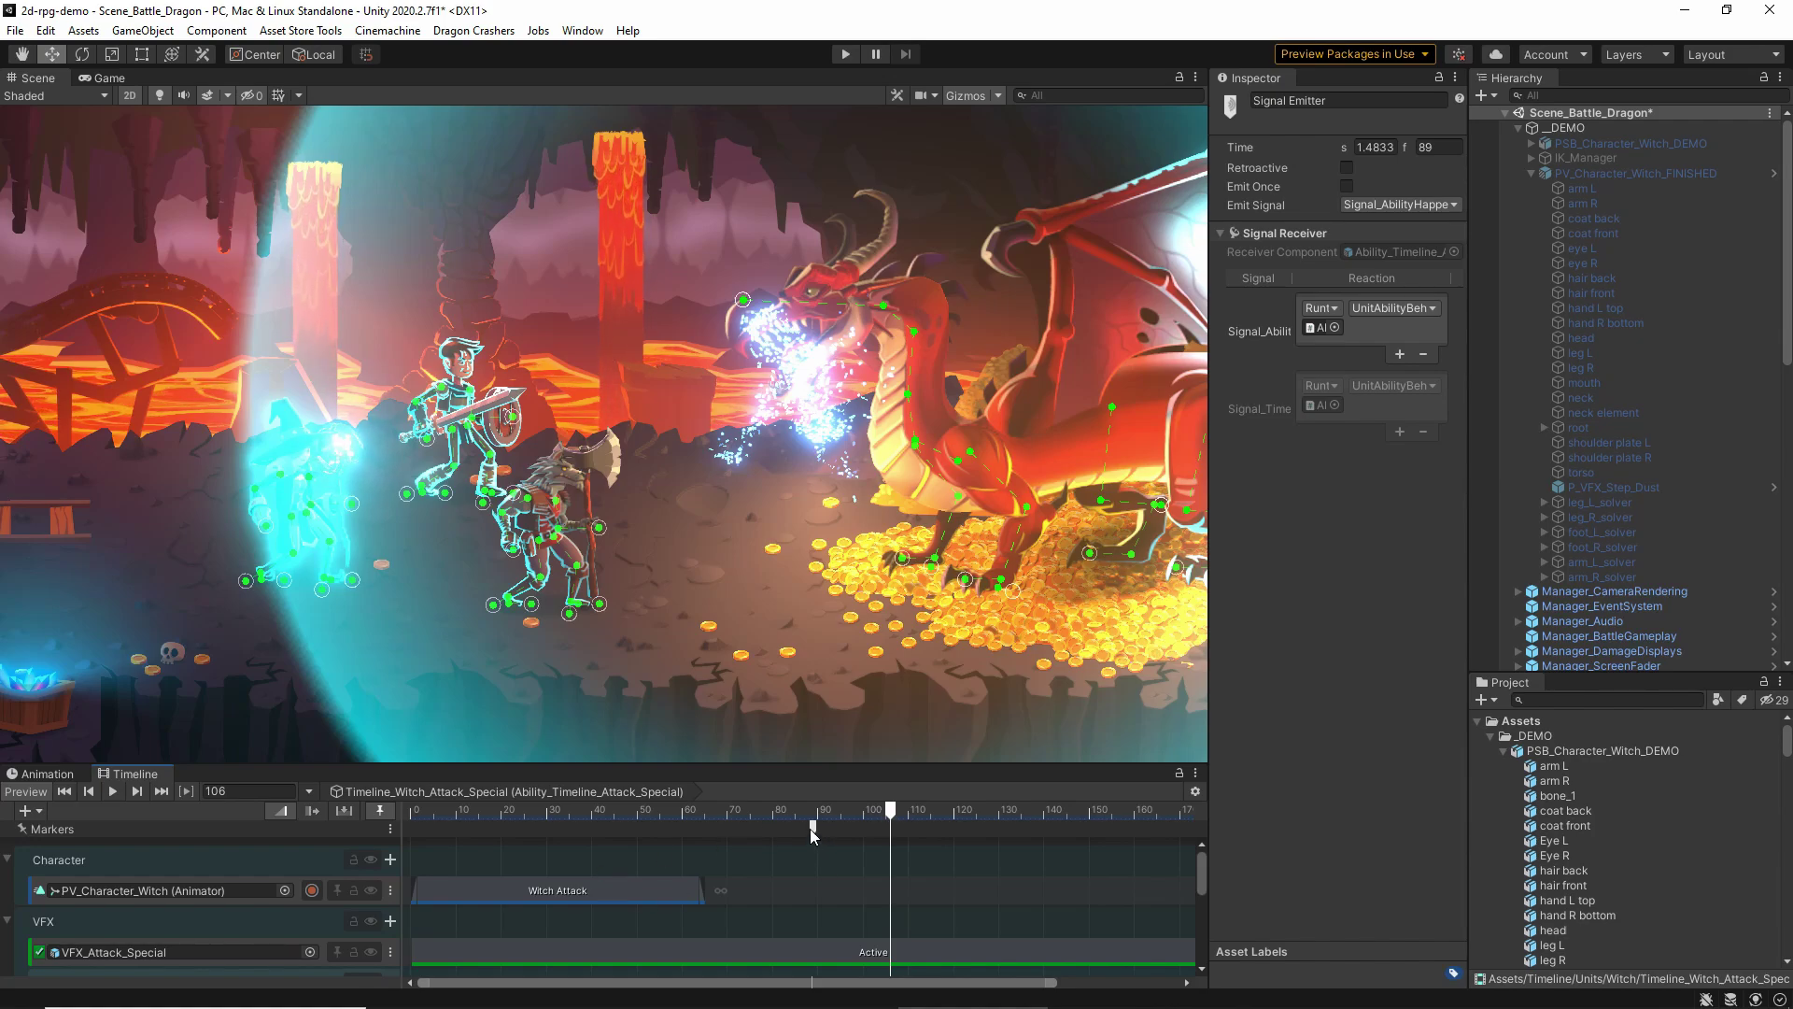
drag(1210, 548, 1000, 548)
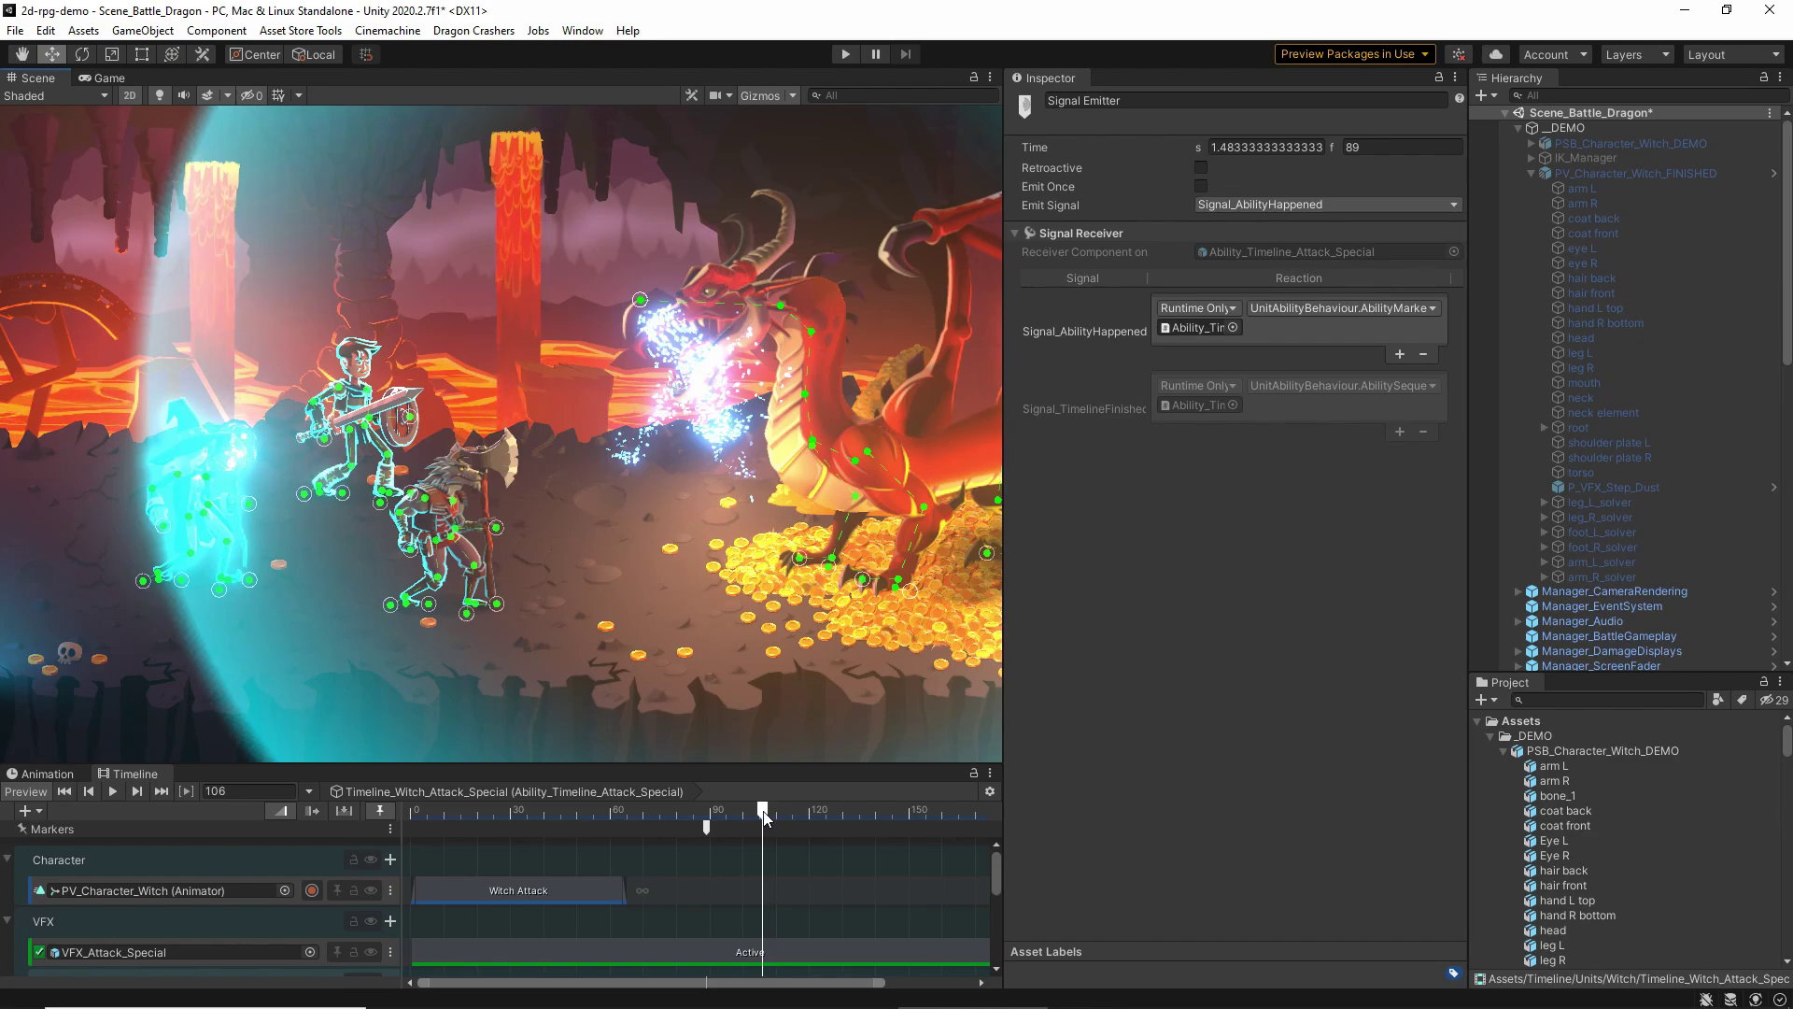
drag(764, 820, 708, 839)
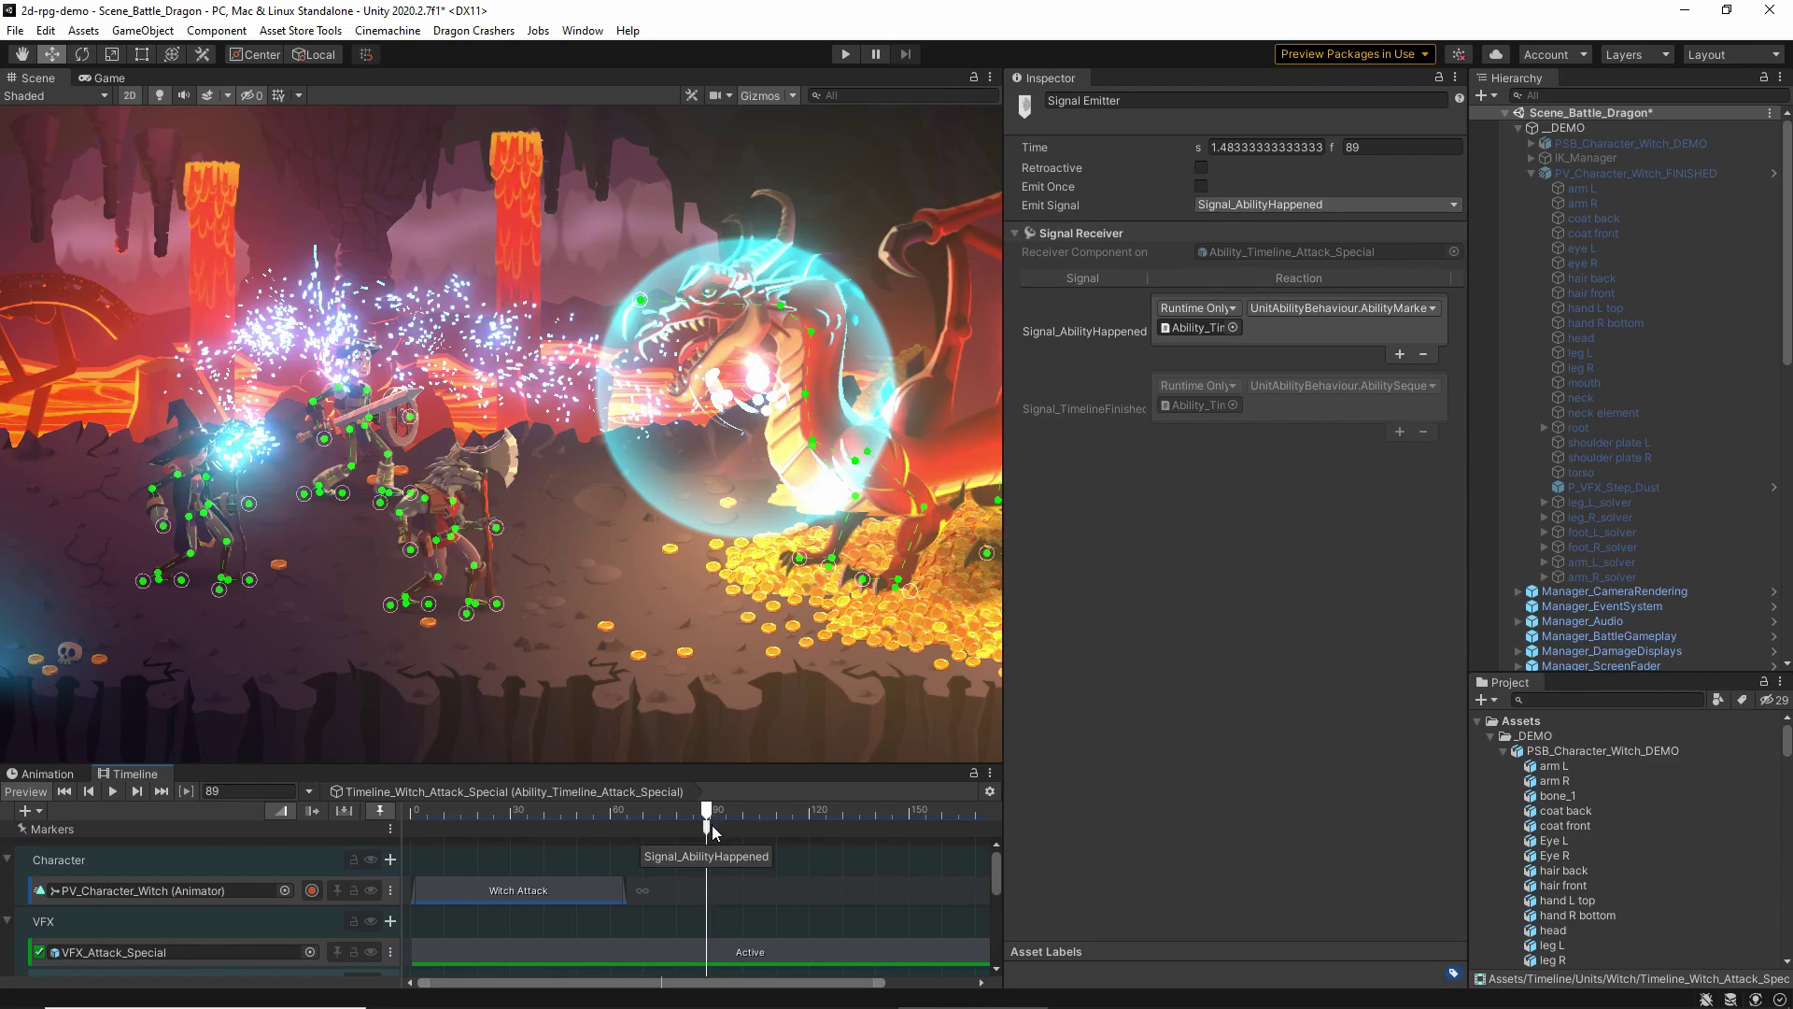
Move the Signal_AbilityHappened emitter to frame 106, narrow the Inspector, and scrub the sequence to the marker's new position
drag(714, 816, 761, 831)
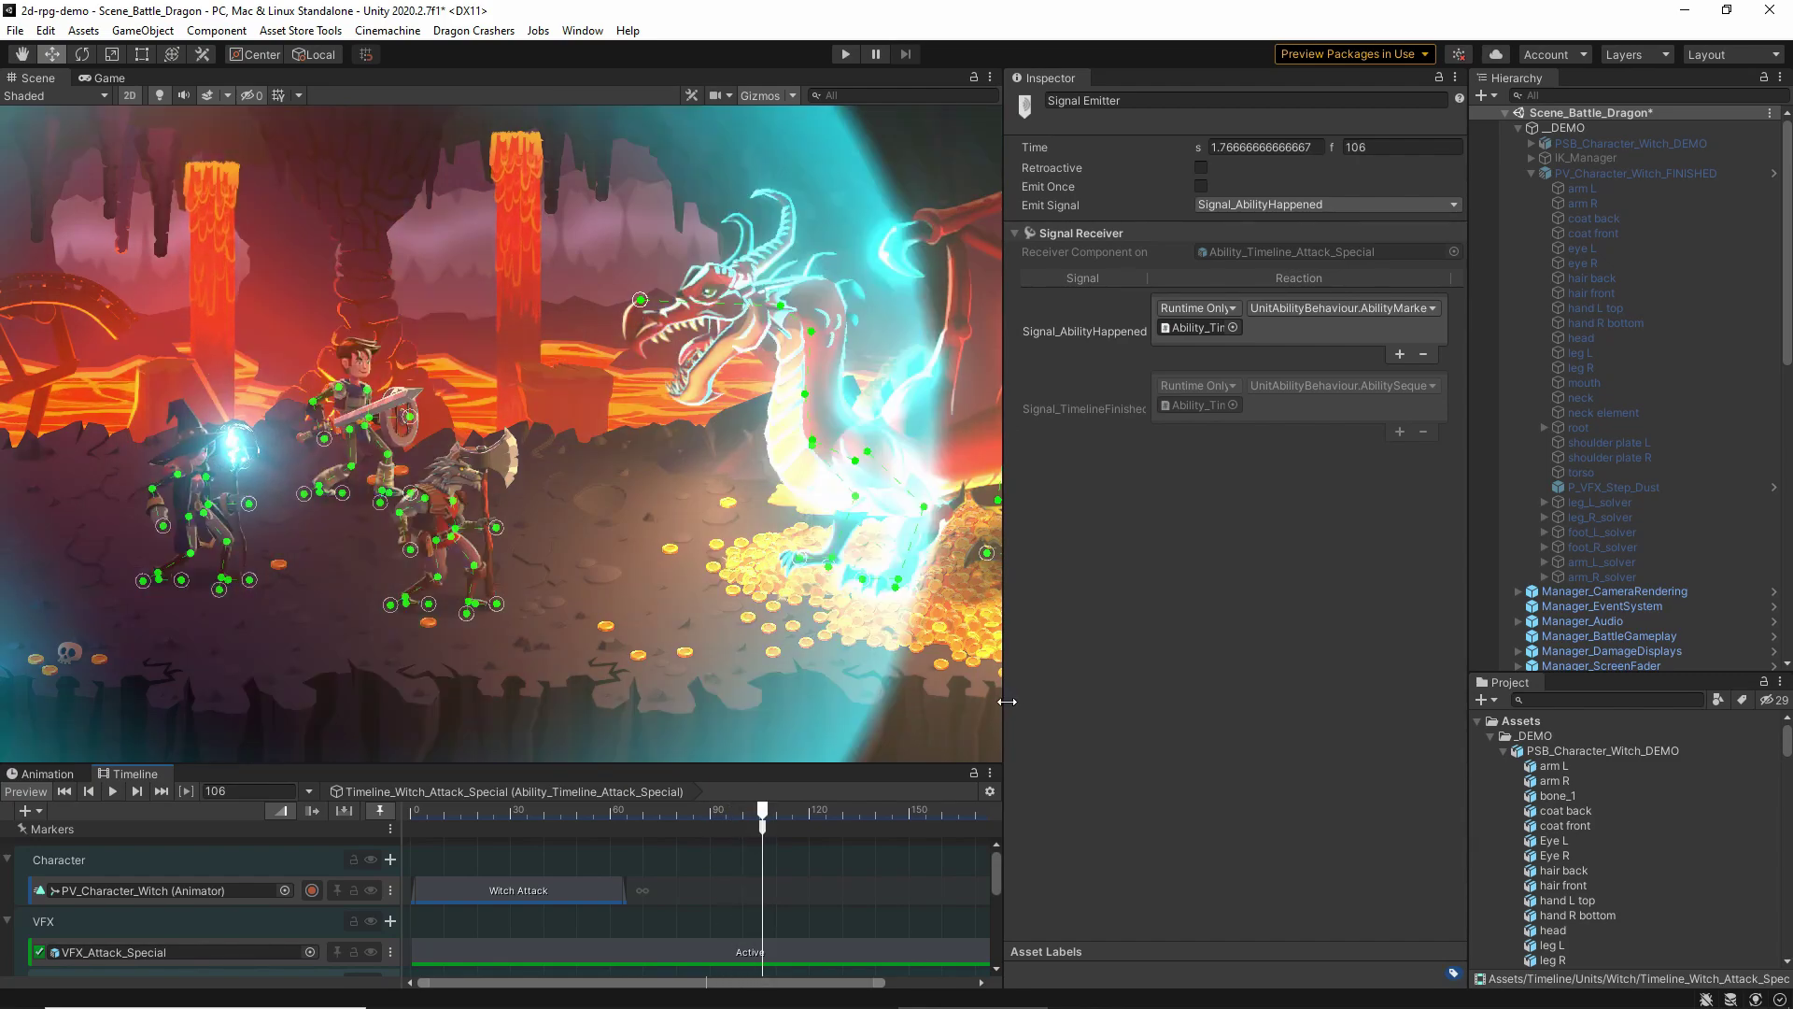
drag(1006, 701, 1319, 700)
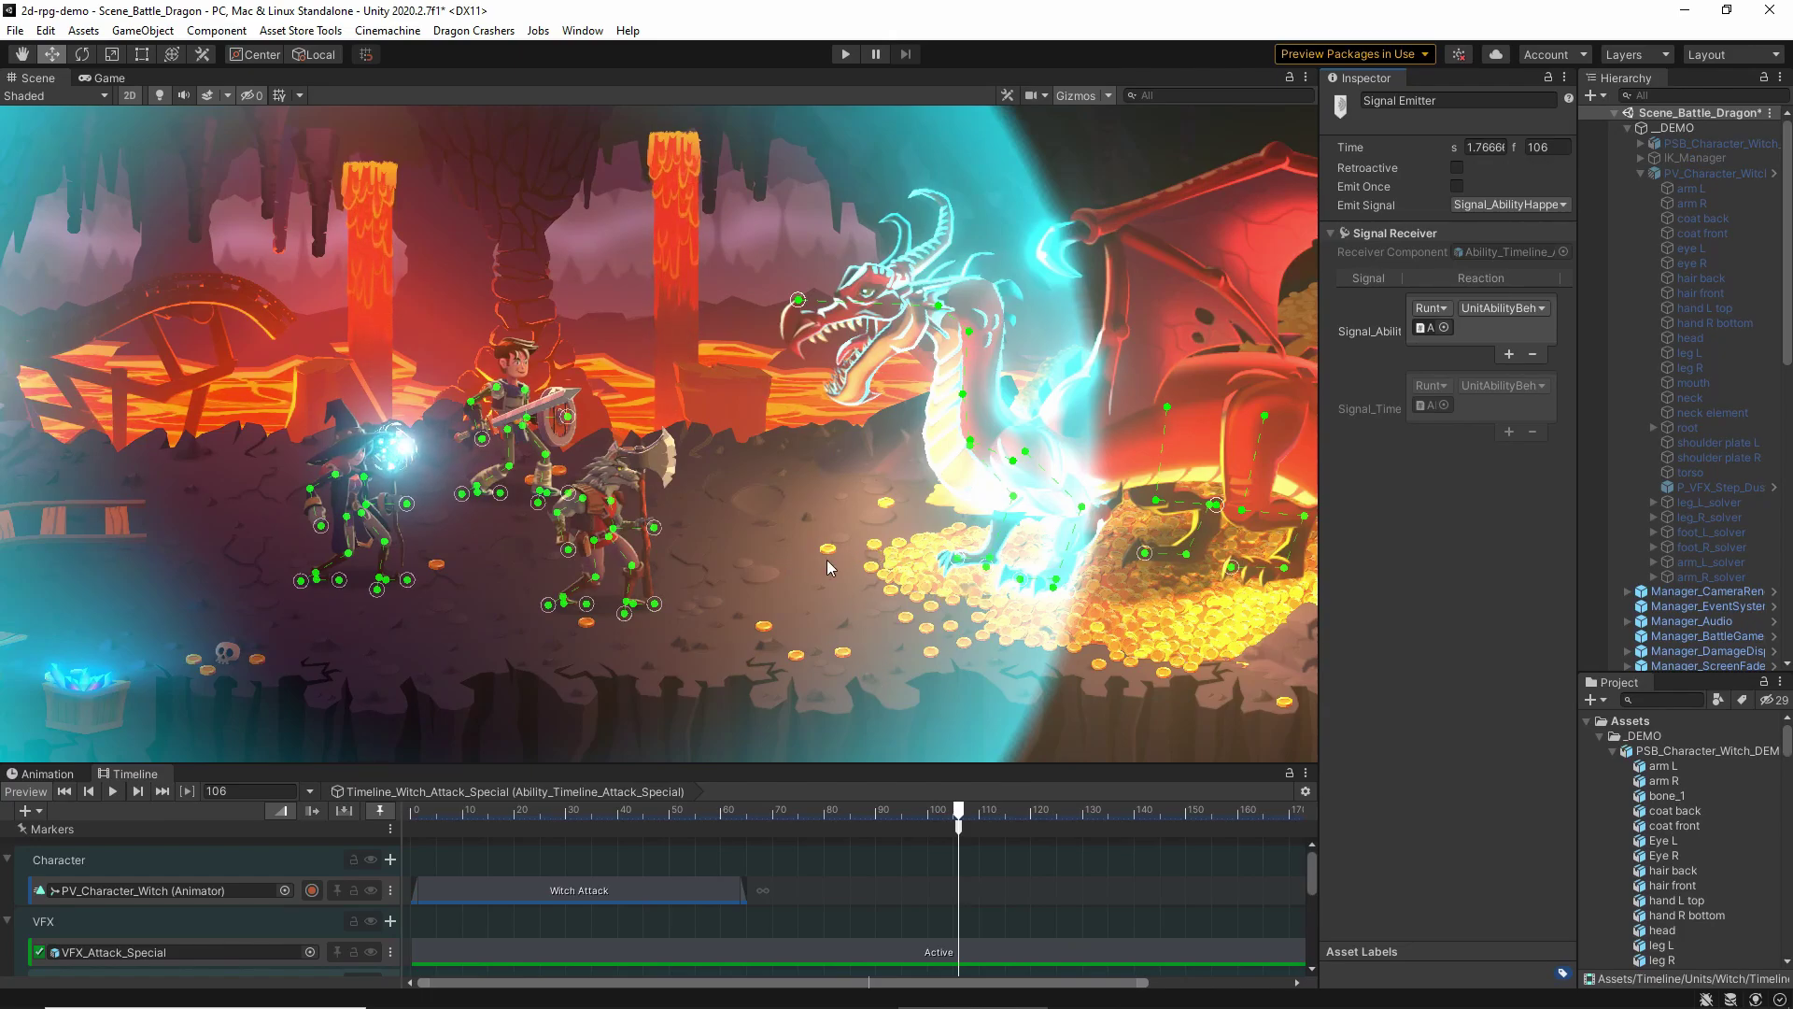
drag(962, 815, 411, 808)
click(959, 815)
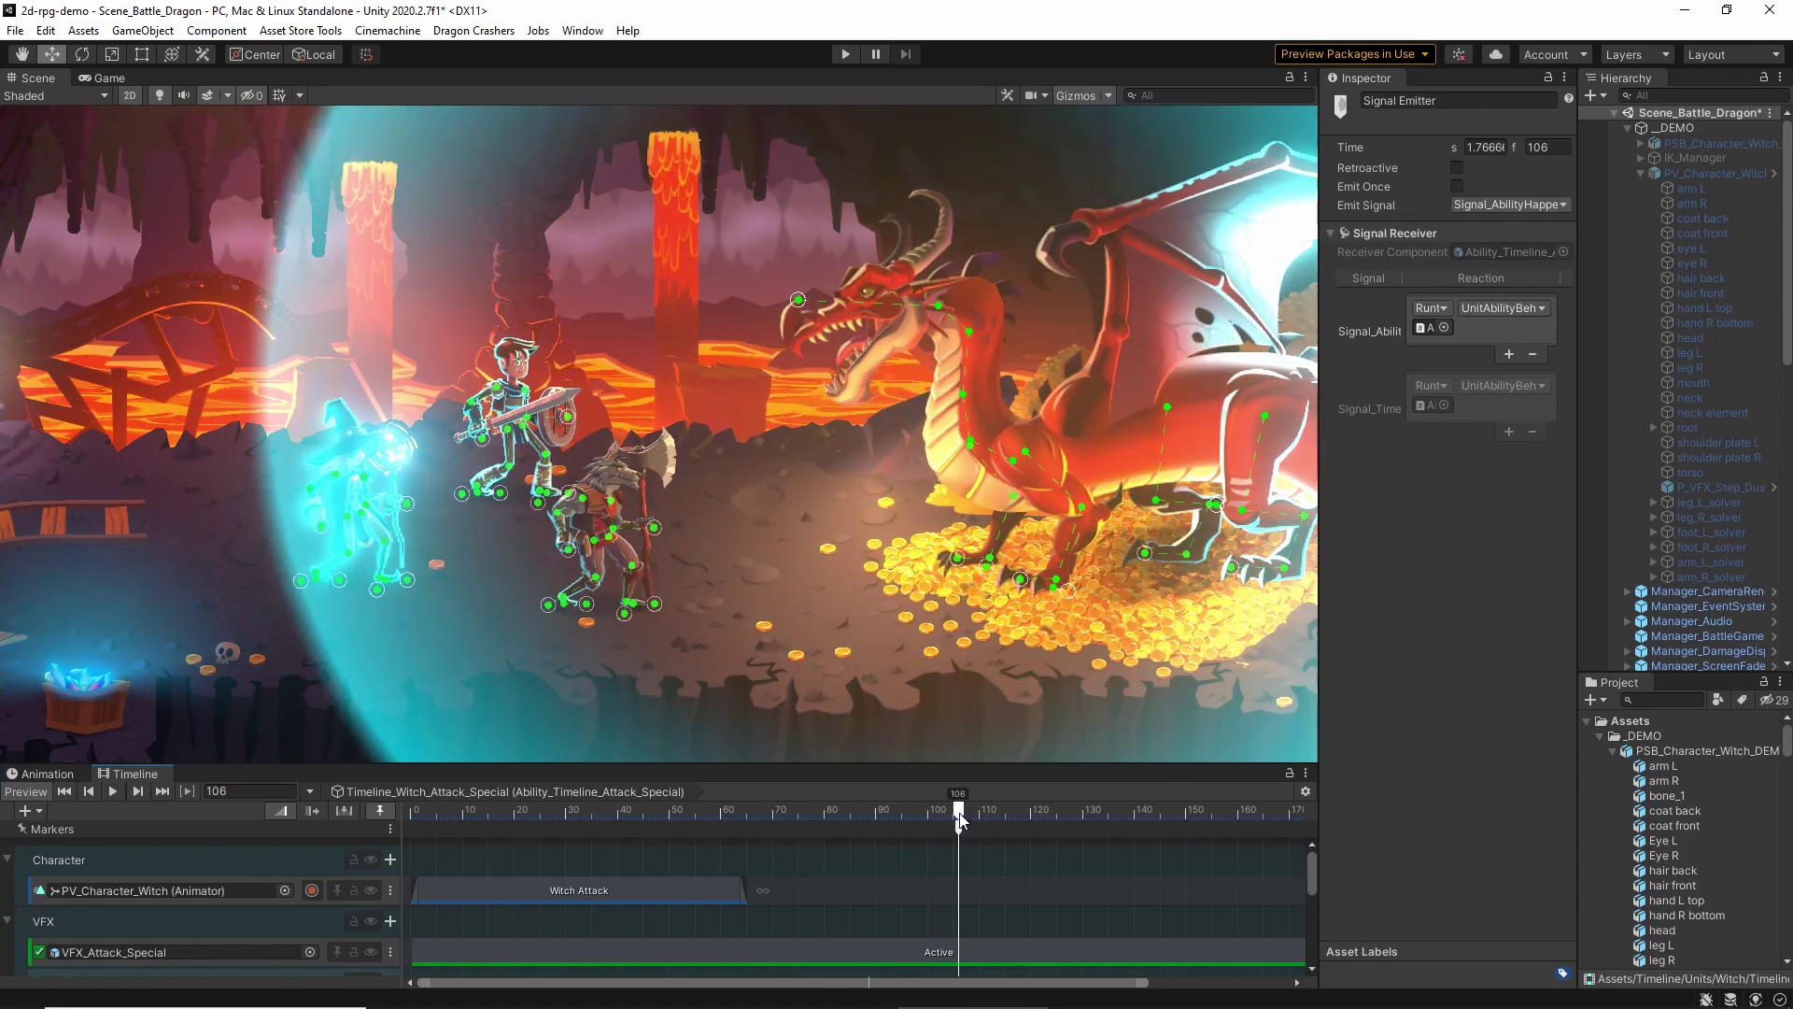
Move the Signal_AbilityHappened emitter to frame 87, scrub the playhead to it, and enlarge the Scene view
drag(960, 830, 878, 825)
mouse_move(876, 811)
mouse_down()
mouse_move(857, 810)
mouse_move(865, 830)
mouse_up()
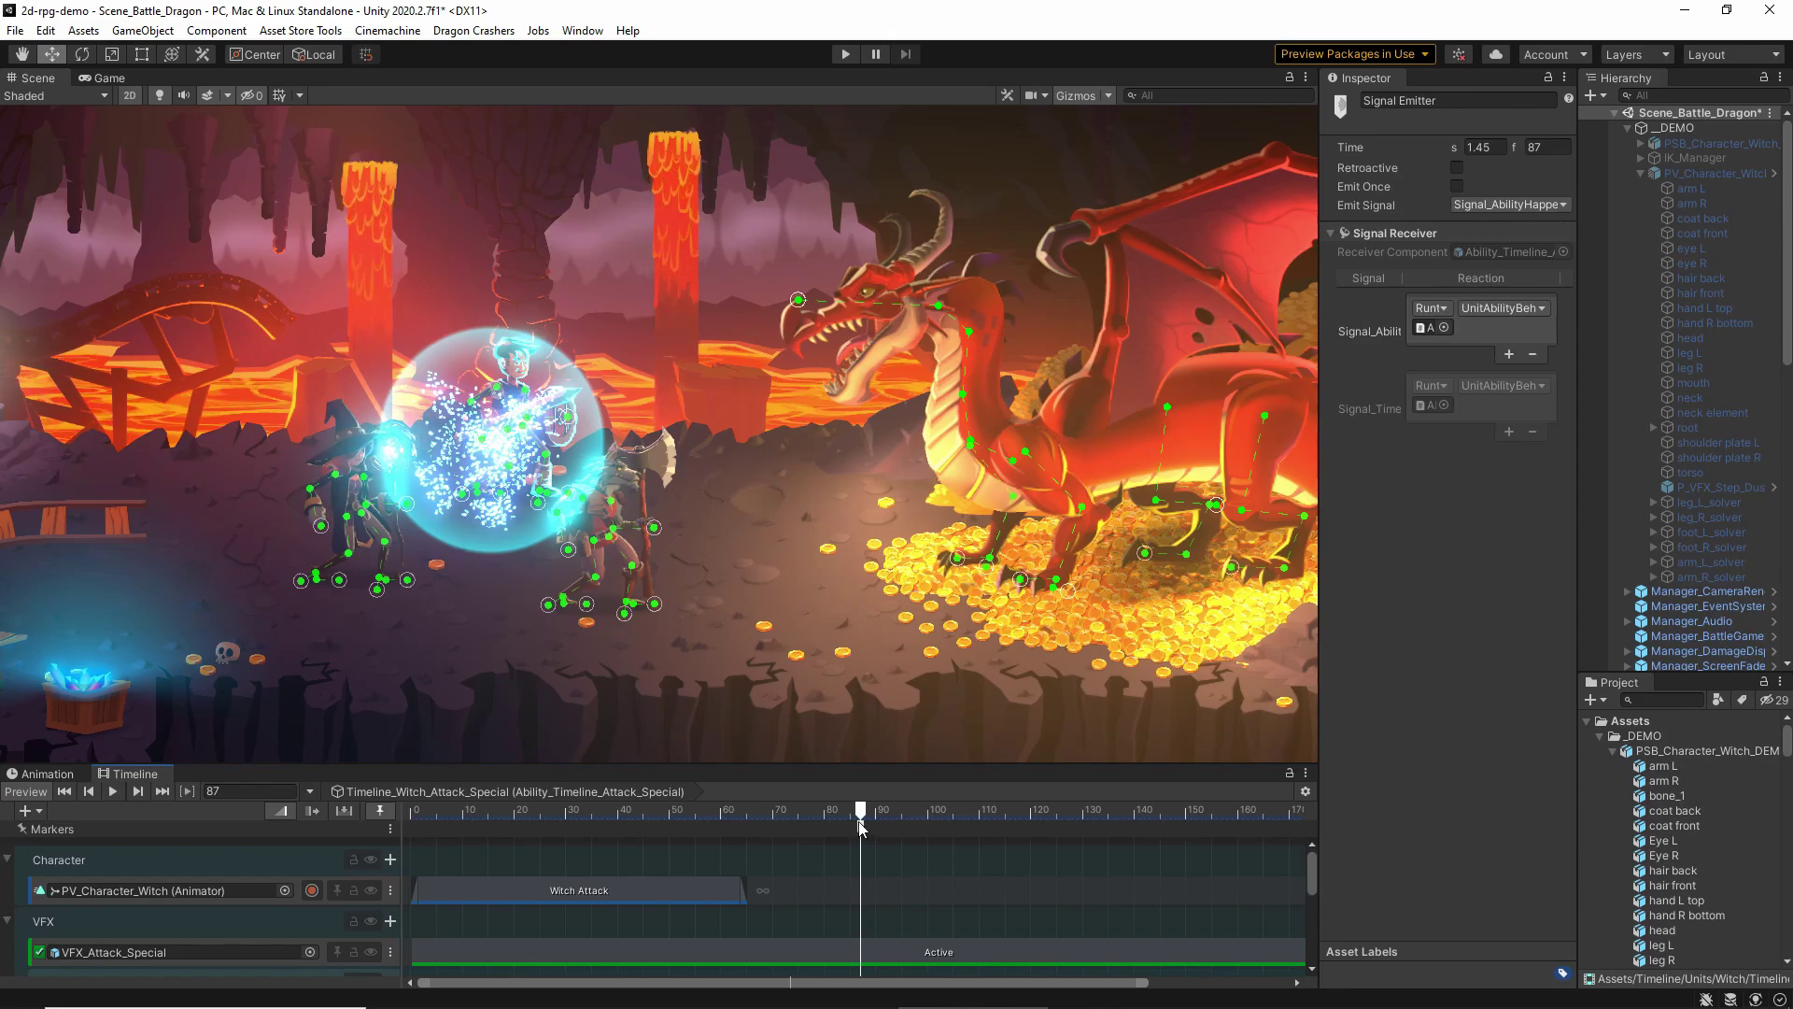
drag(663, 762, 660, 846)
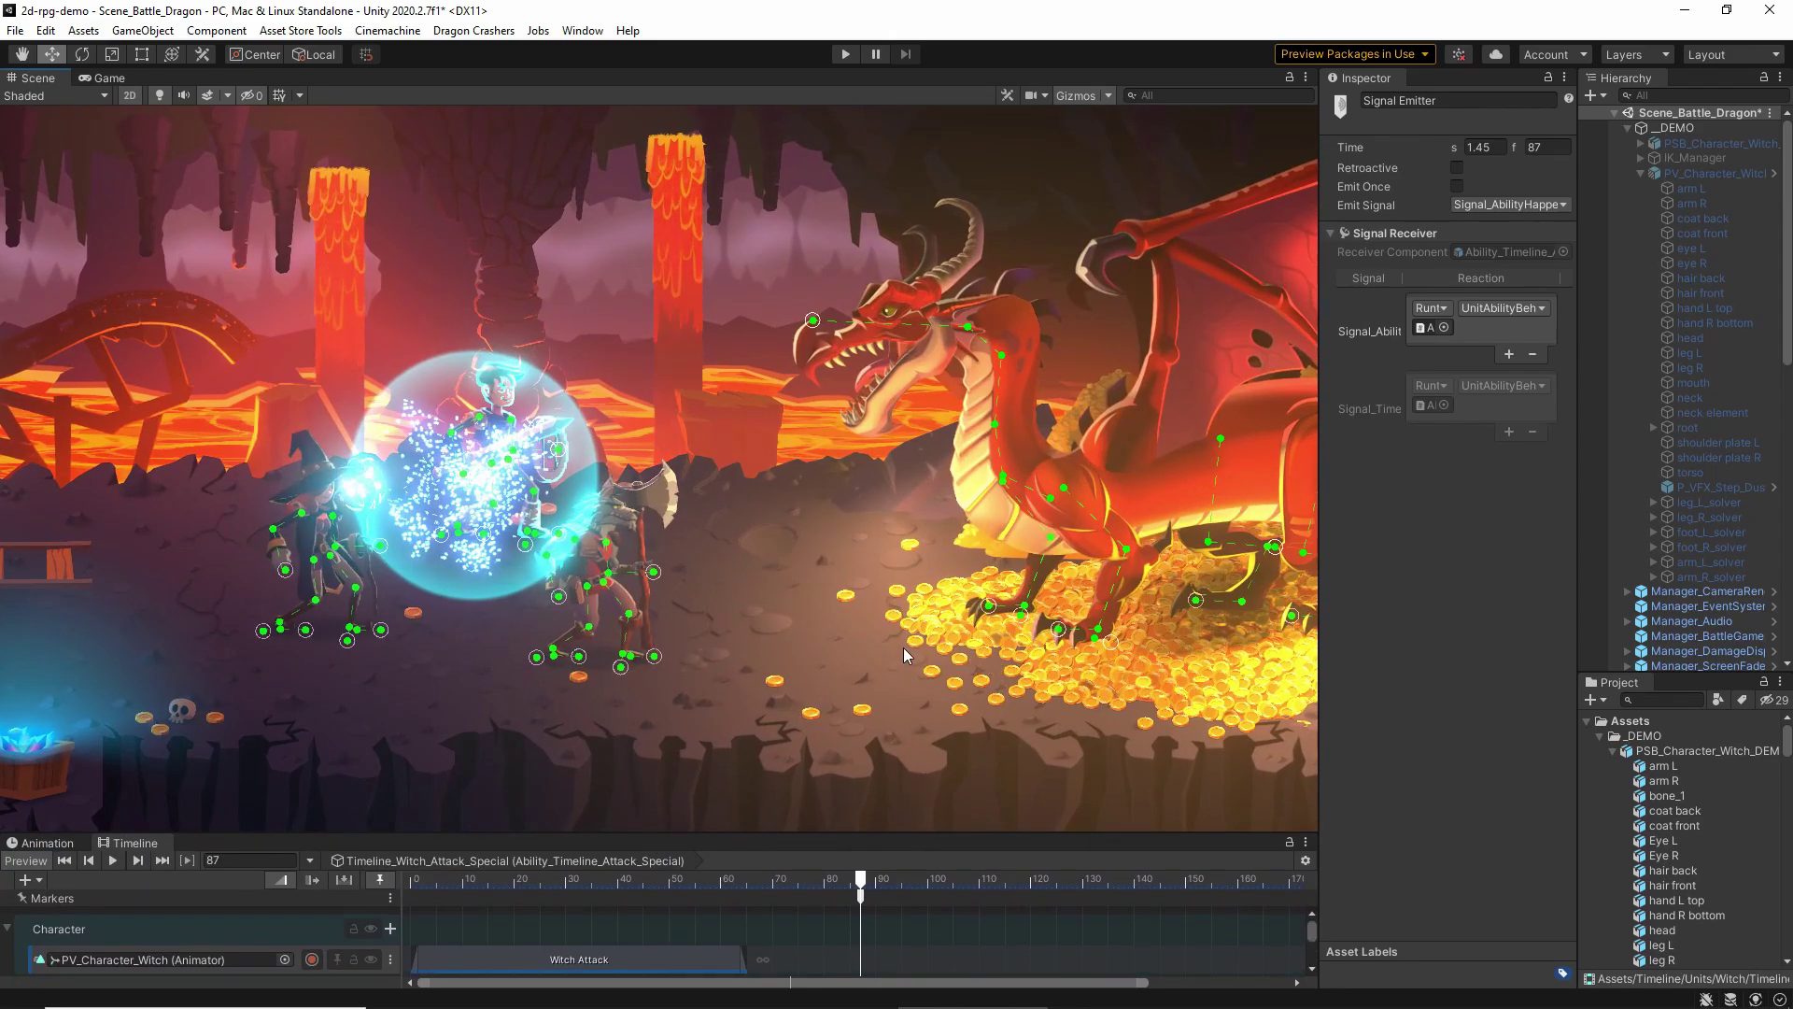
Bring the witch, knight and wolfman into closer view and return the Timeline playhead to frame 0
scroll(915, 588, down, 3)
middle_drag(871, 560, 1218, 510)
scroll(473, 519, up, 8)
drag(800, 882, 409, 872)
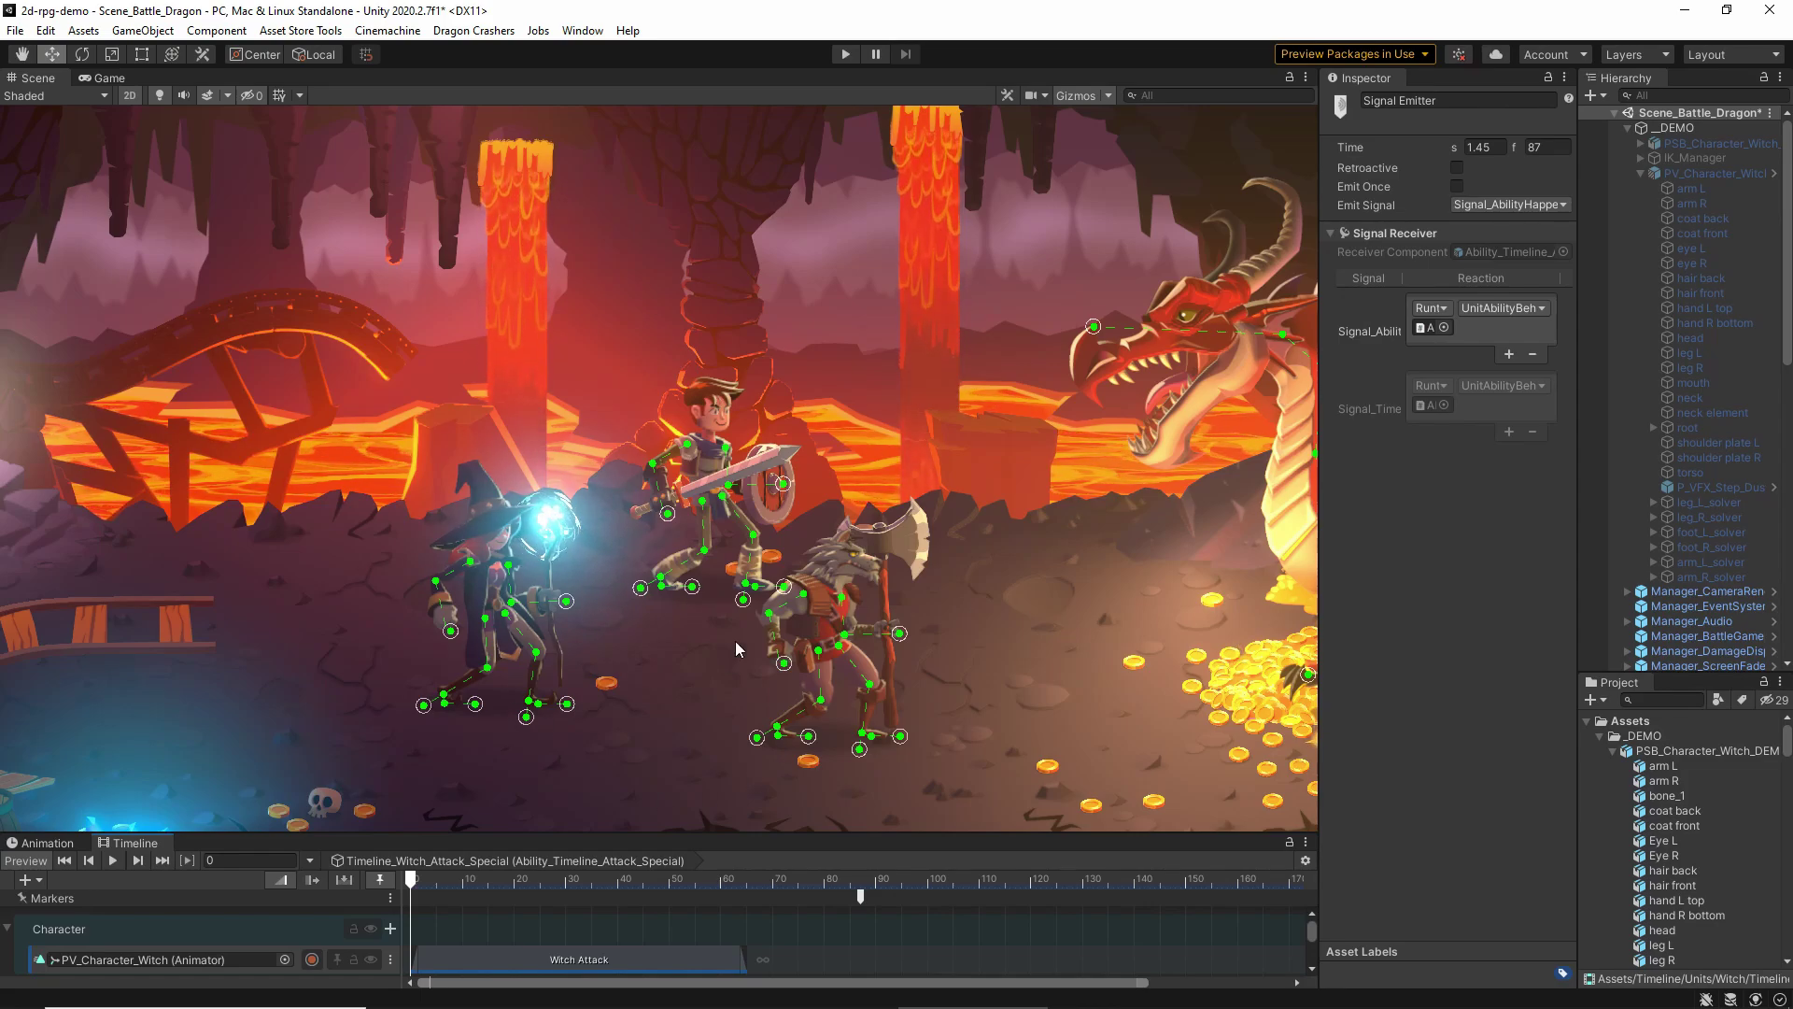
Select the Unit_Dragon_Rustum boss in the scene and examine its bone rig alongside the heroes
middle_drag(1162, 566, 423, 575)
click(563, 559)
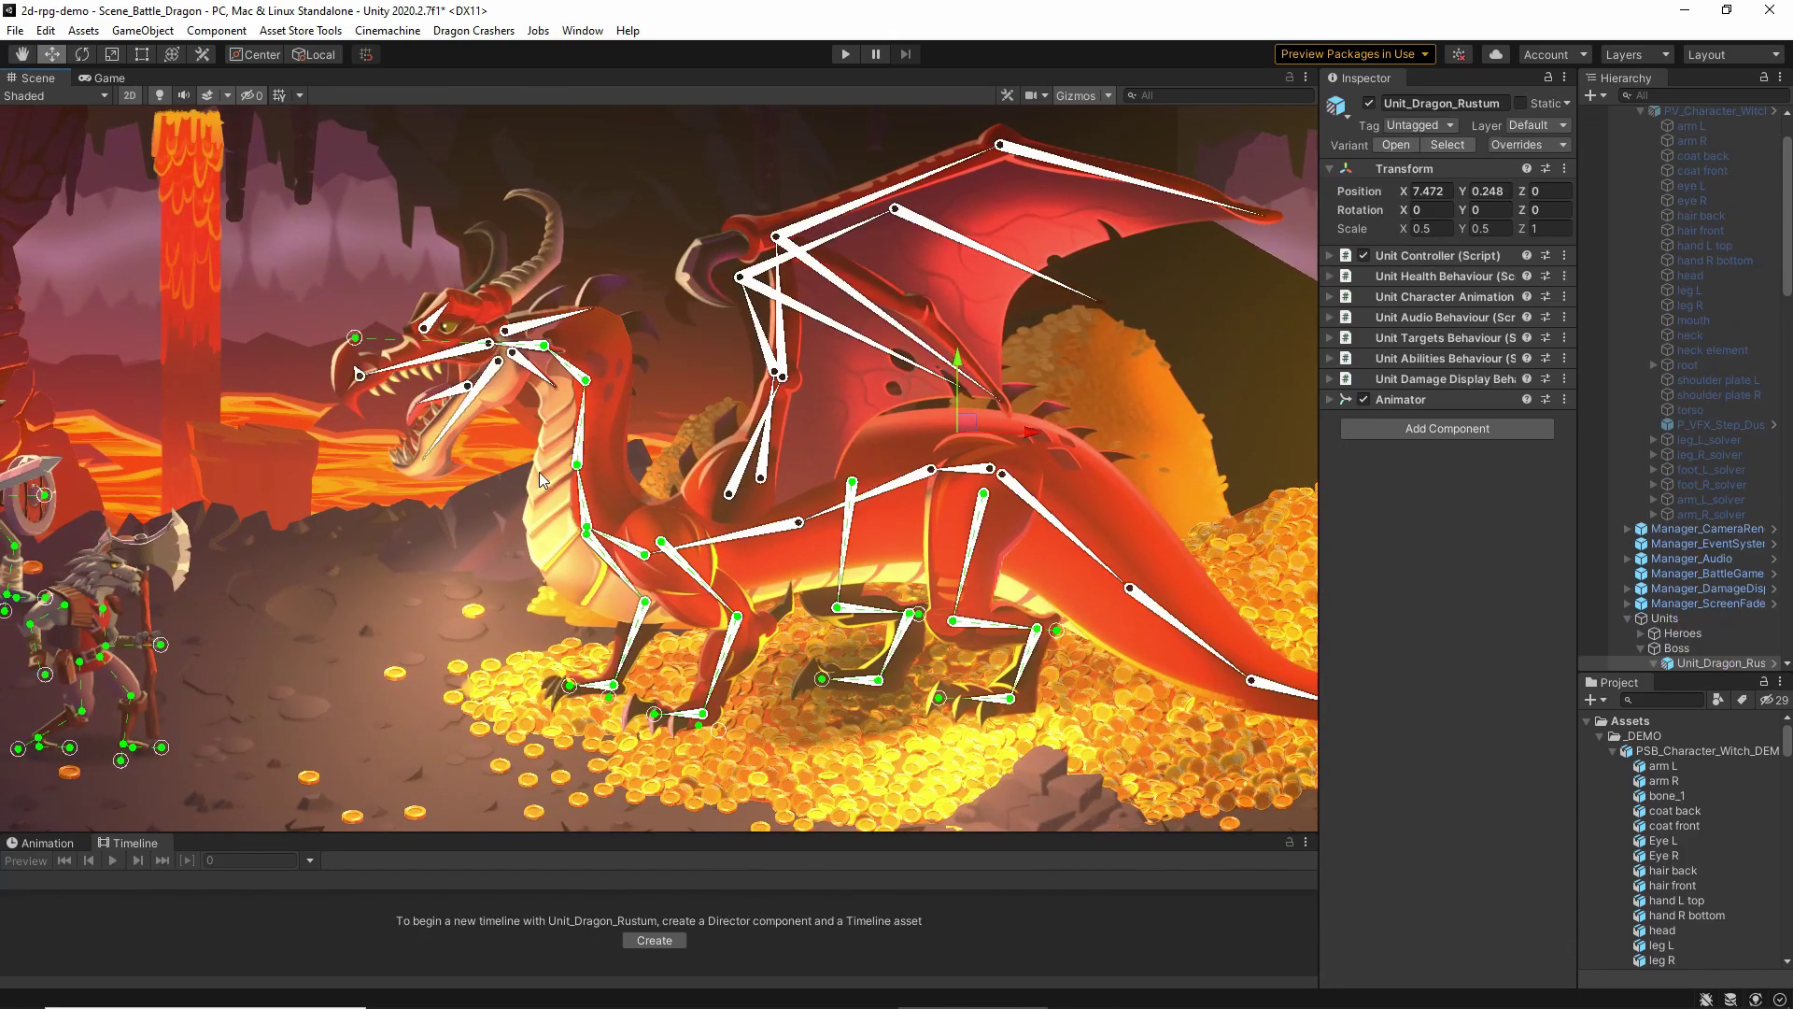
scroll(649, 457, up, 4)
middle_drag(654, 456, 628, 427)
scroll(507, 450, down, 5)
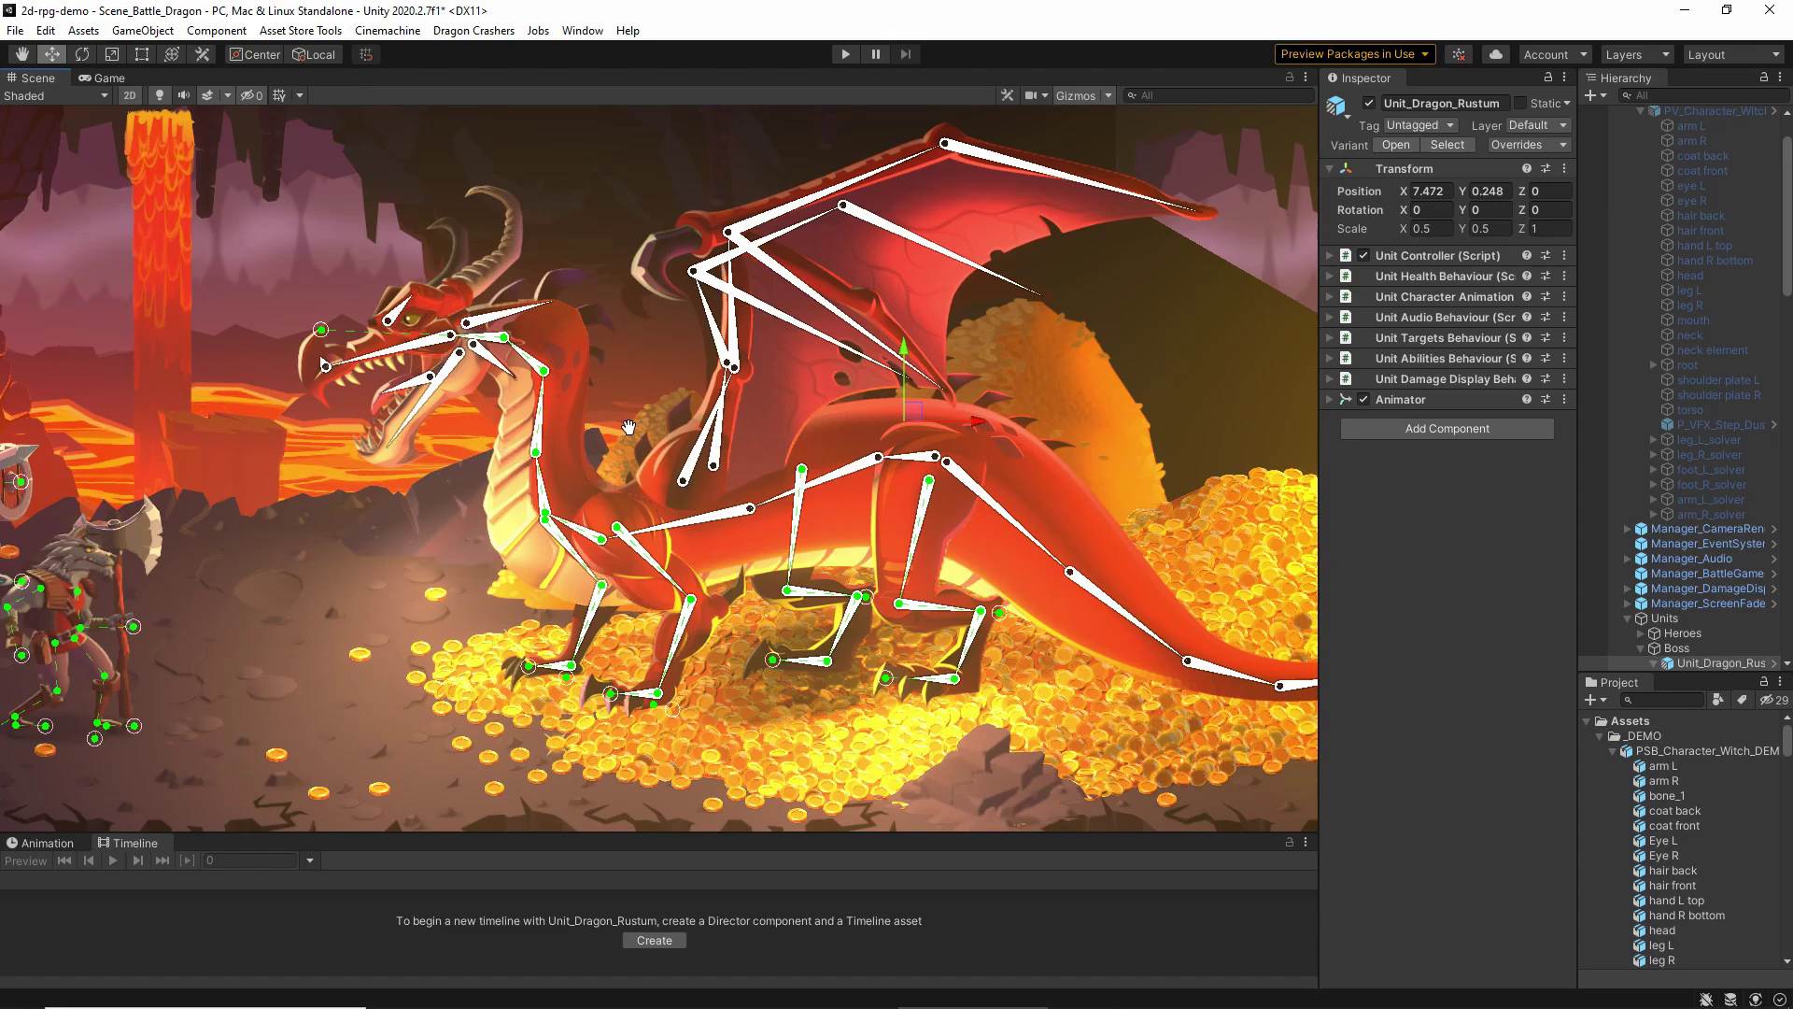
middle_drag(330, 559, 901, 548)
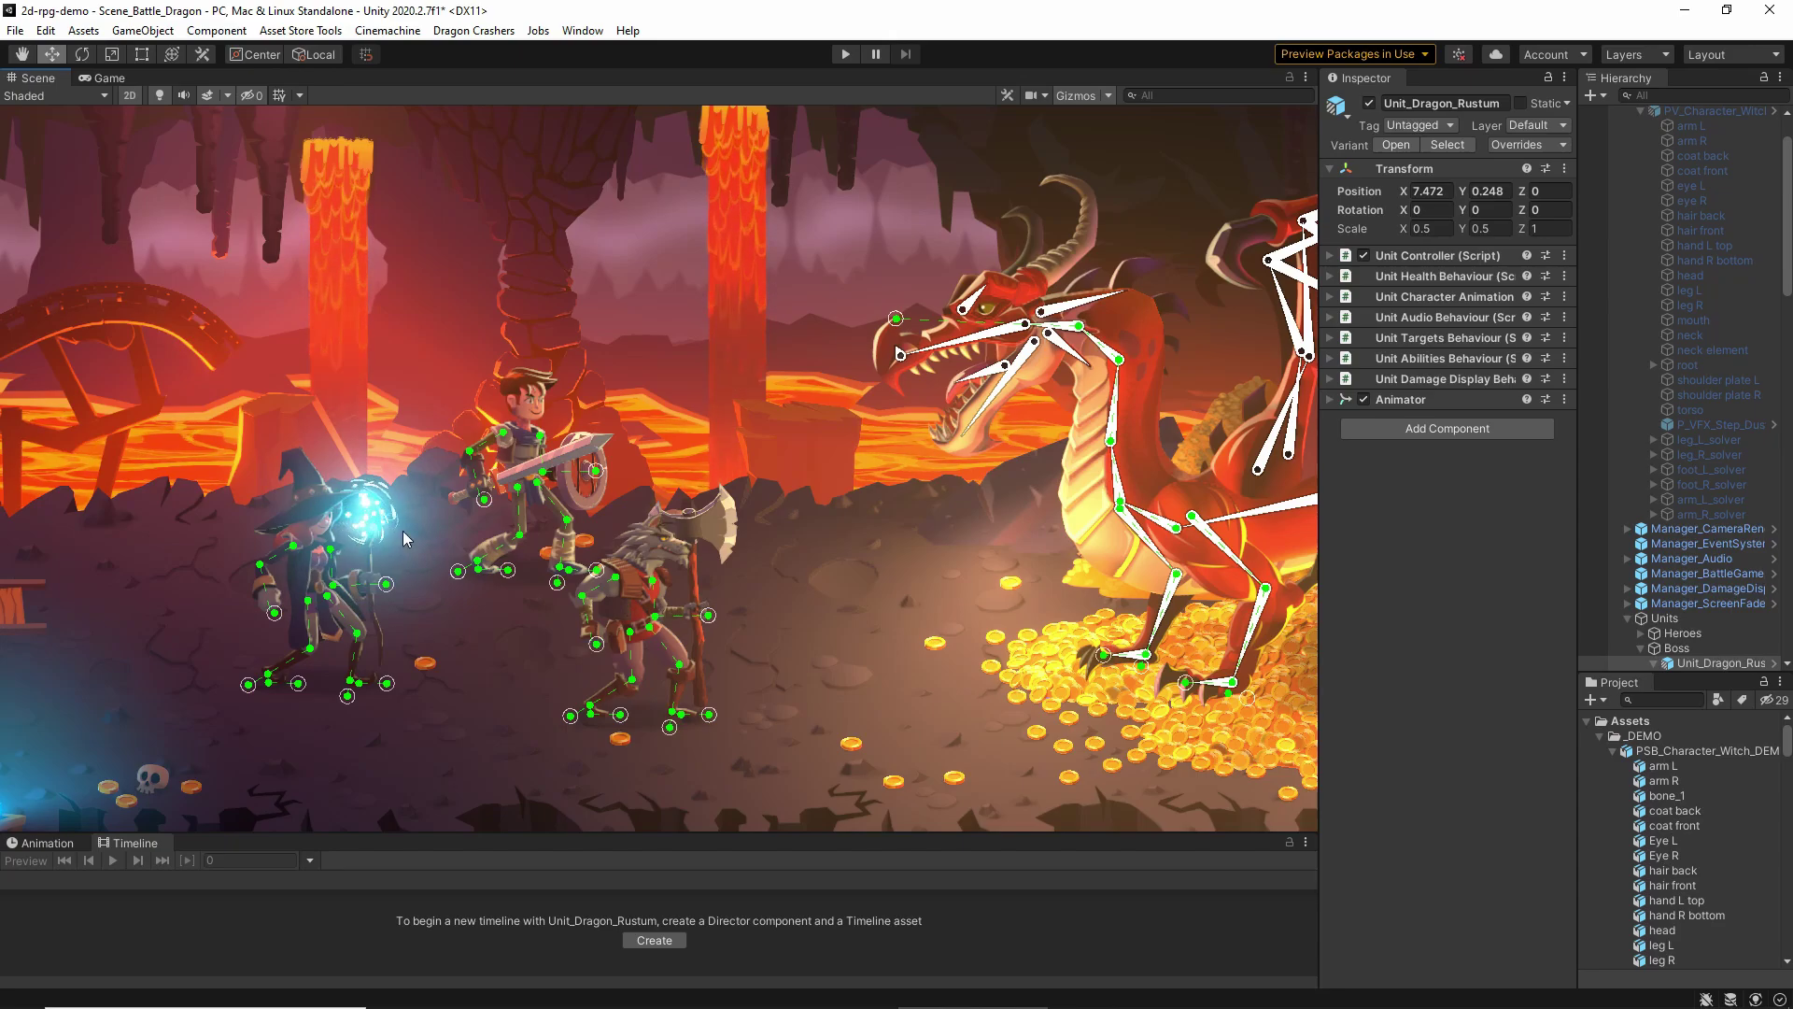
Raise the dragon's head with its neck IK target and rotate the jaw bone to about 22.159 on Z
middle_drag(833, 587, 187, 598)
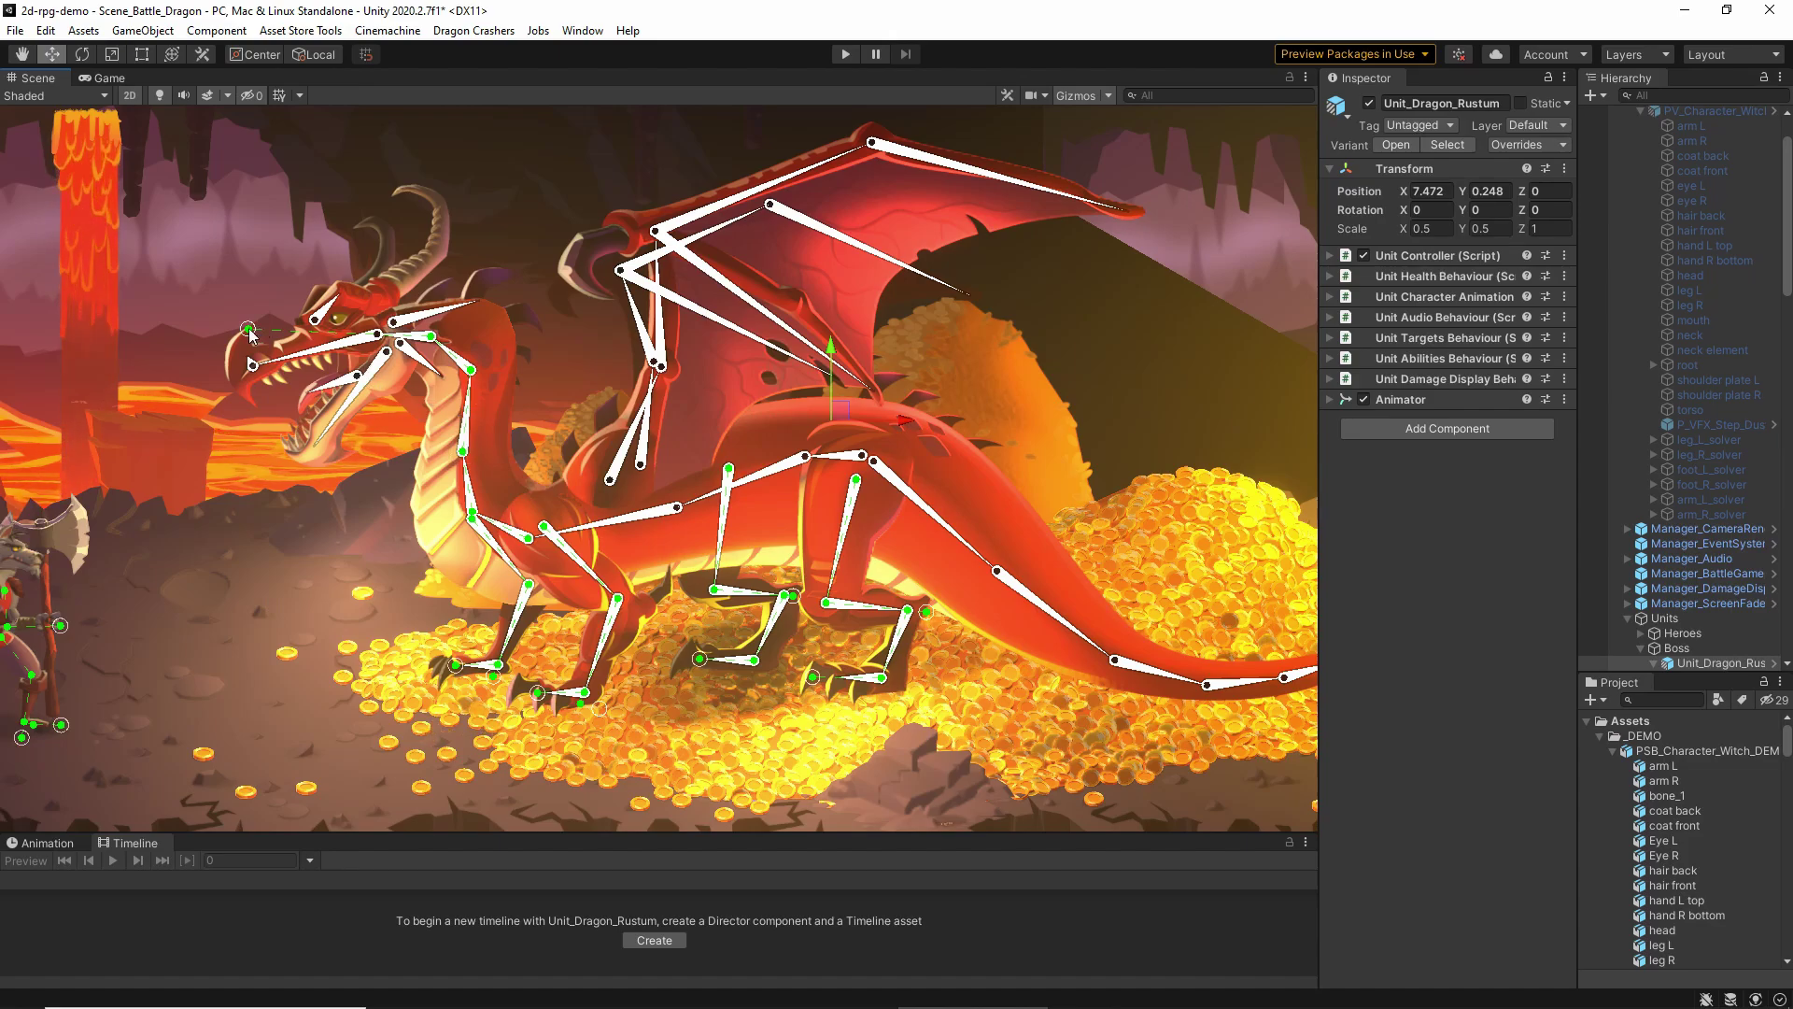
middle_drag(179, 243, 364, 301)
scroll(450, 383, up, 8)
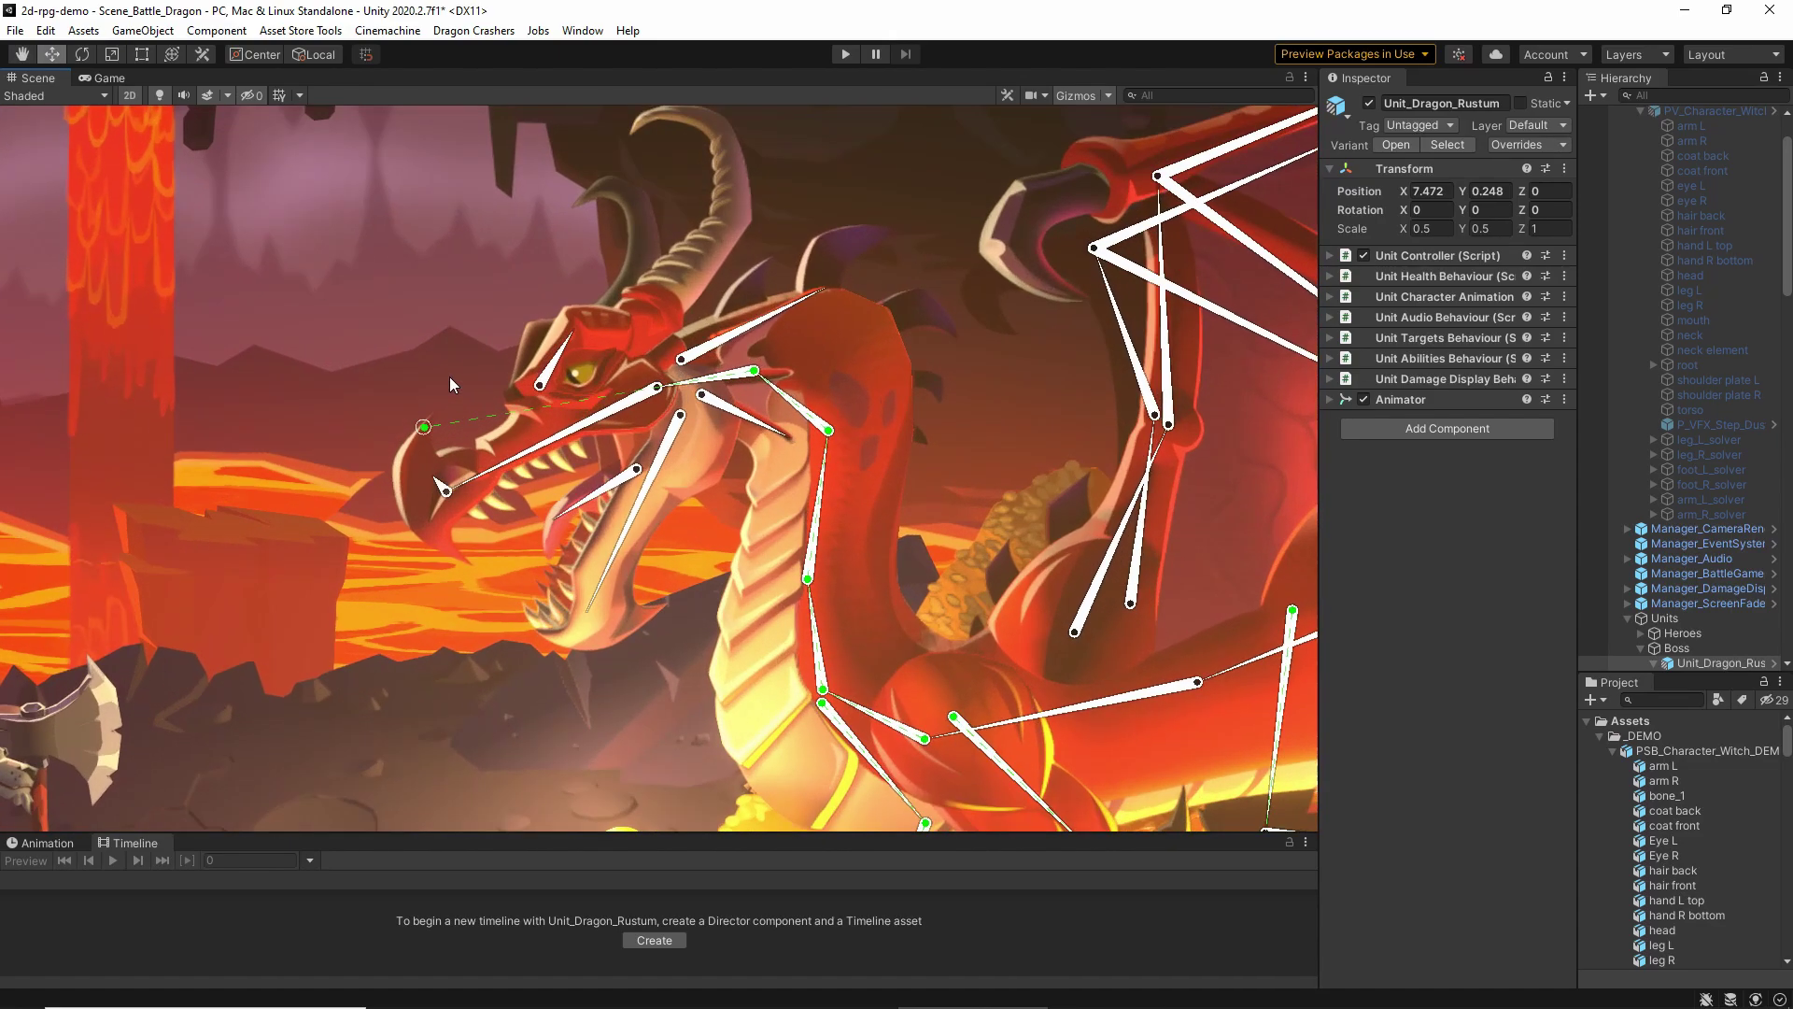
drag(446, 473, 459, 365)
middle_drag(467, 616, 389, 555)
drag(622, 450, 585, 430)
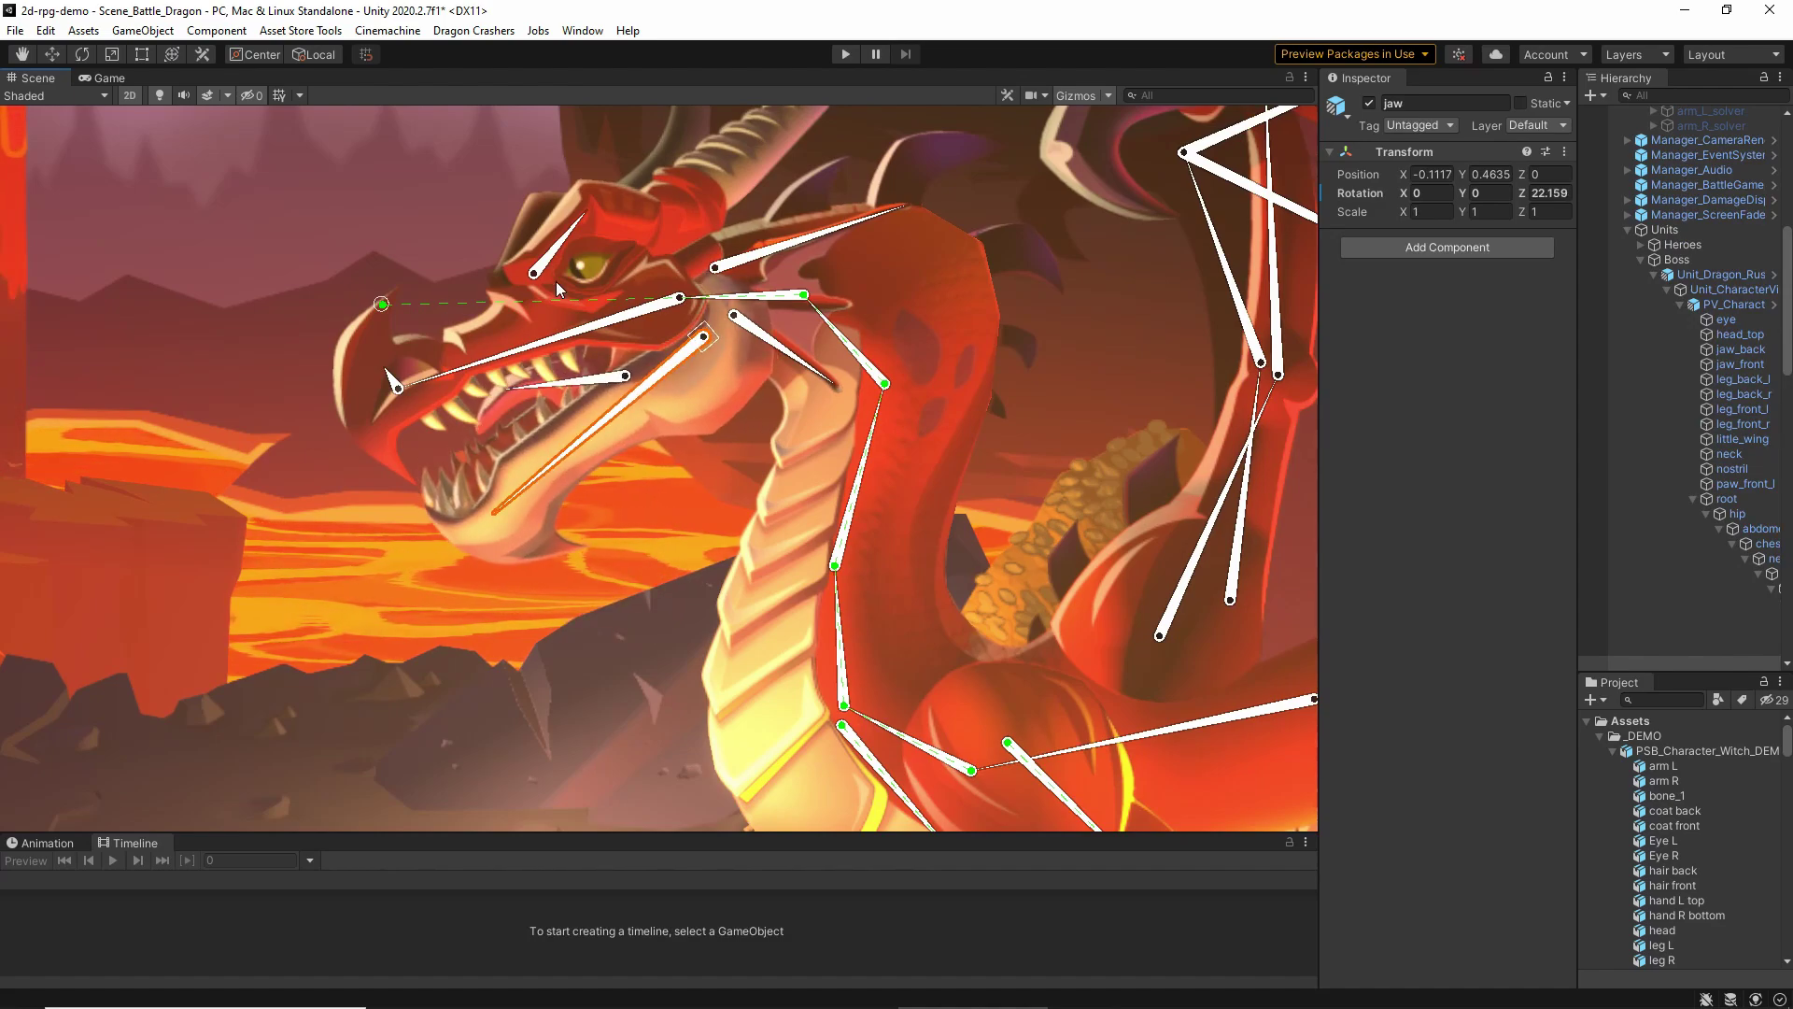
Swap the dragon's eye sprite to eye_closed and back to eye_open with the Sprite Resolver
click(580, 267)
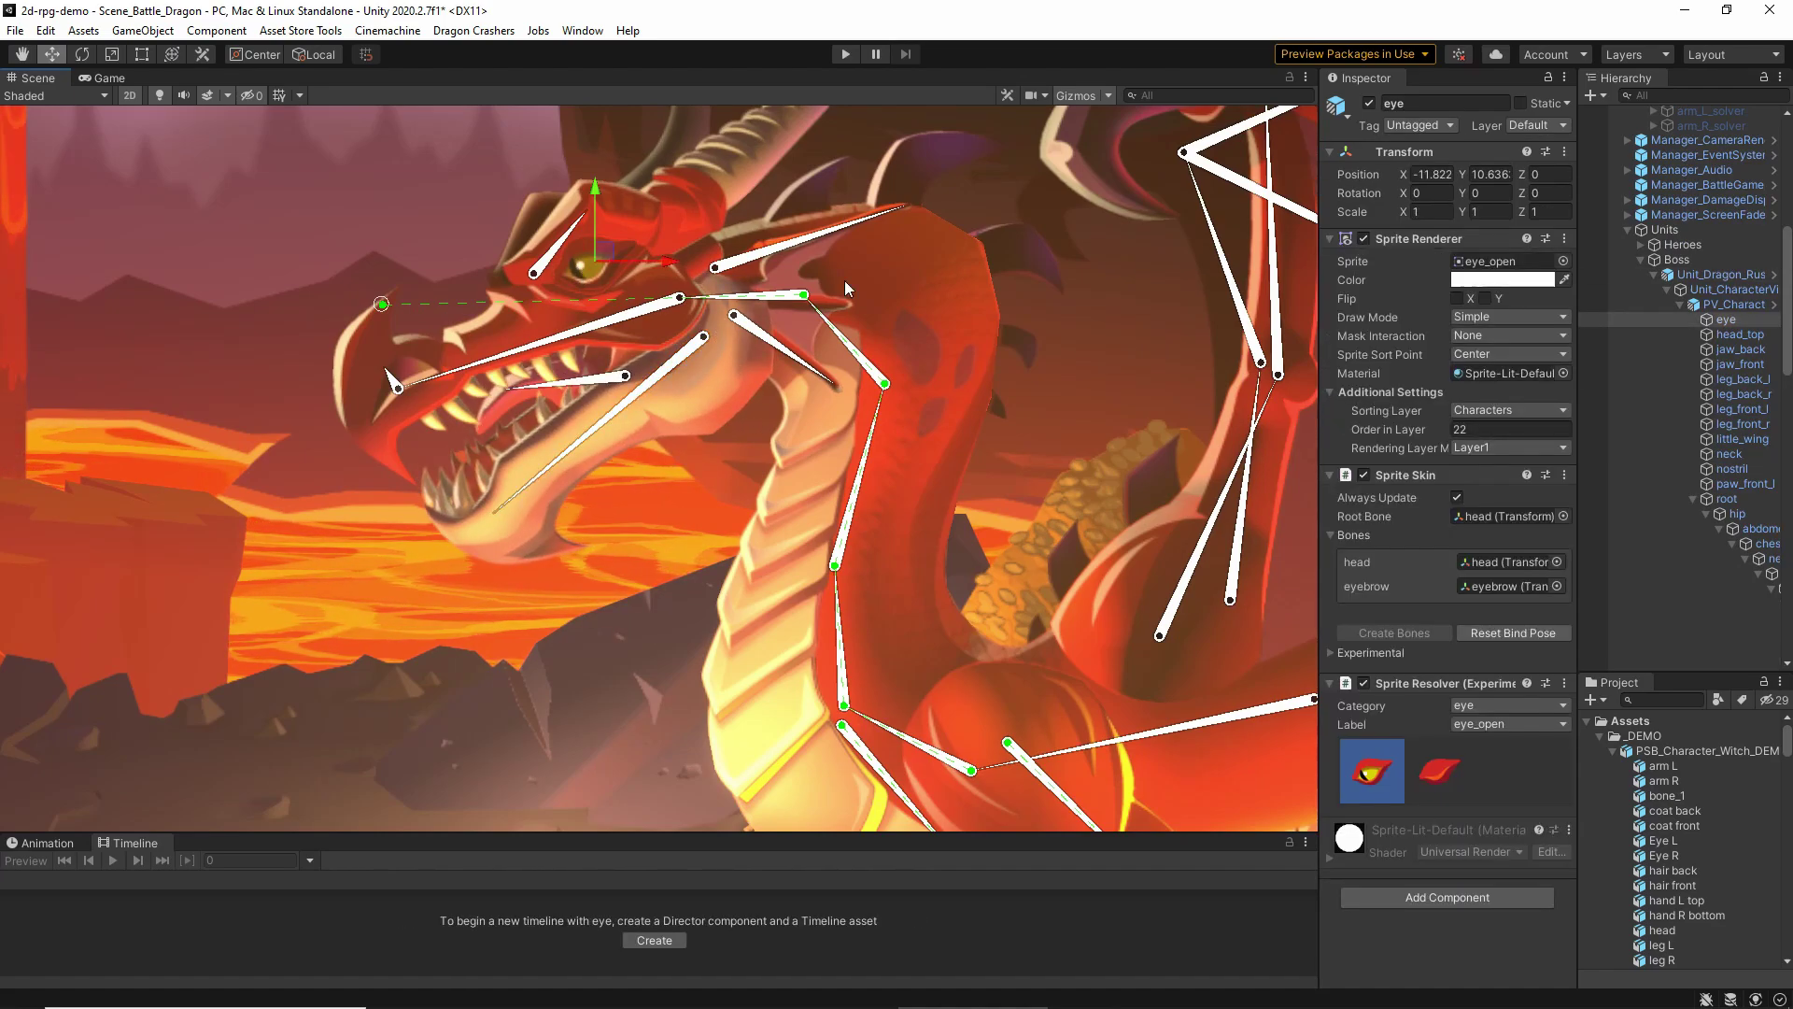
click(1416, 769)
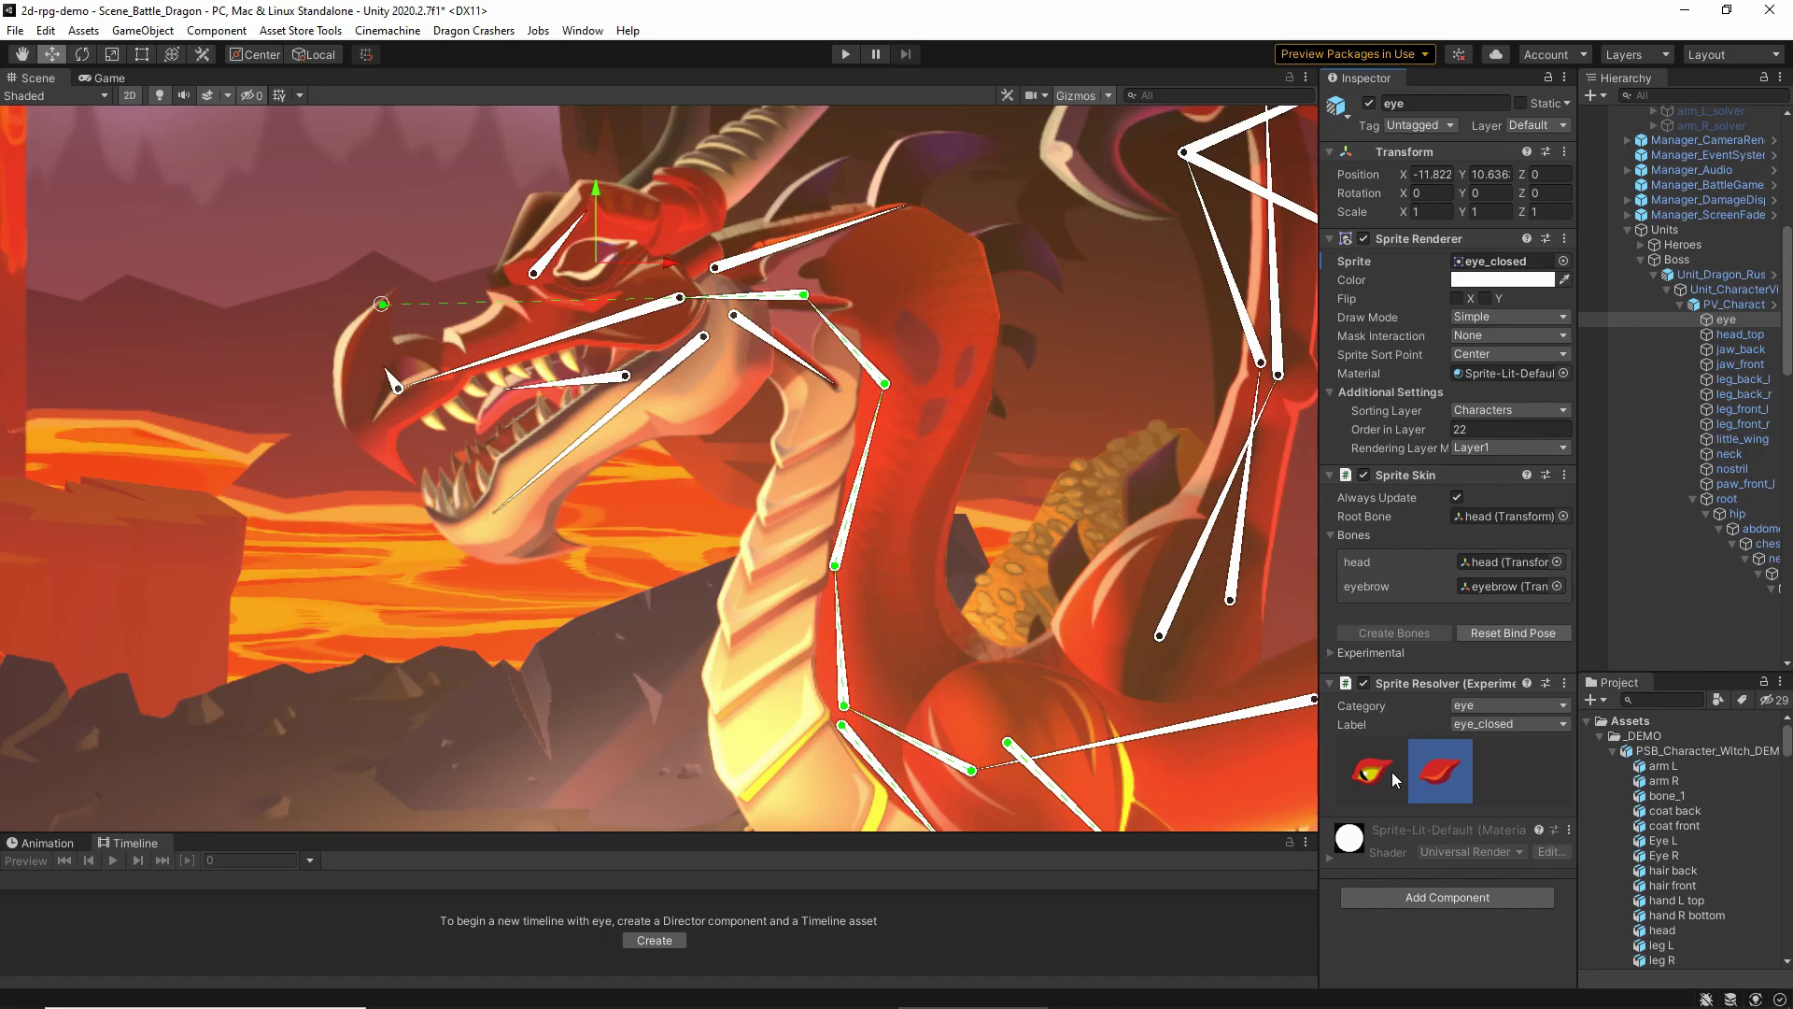
click(1392, 772)
Try to move a lower wing bone of the dragon, and undo the move
middle_drag(1091, 385, 727, 377)
scroll(726, 377, down, 10)
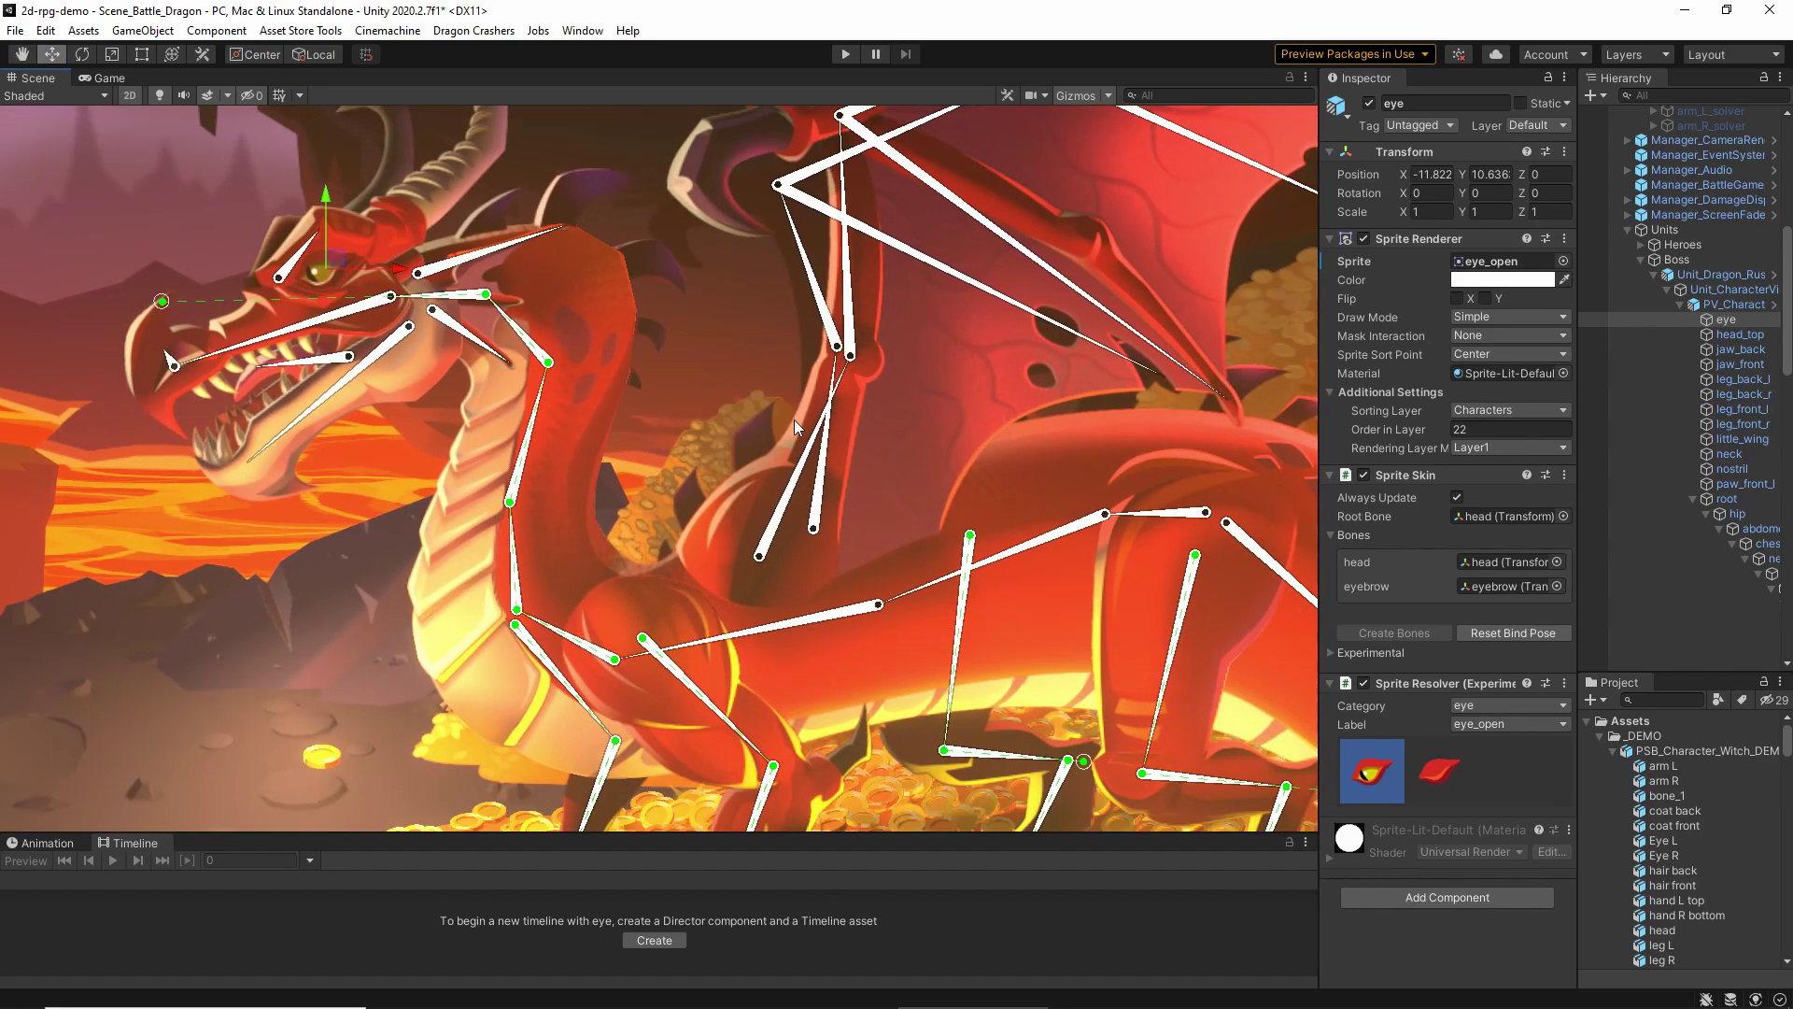
drag(811, 436, 697, 400)
key(ctrl+z)
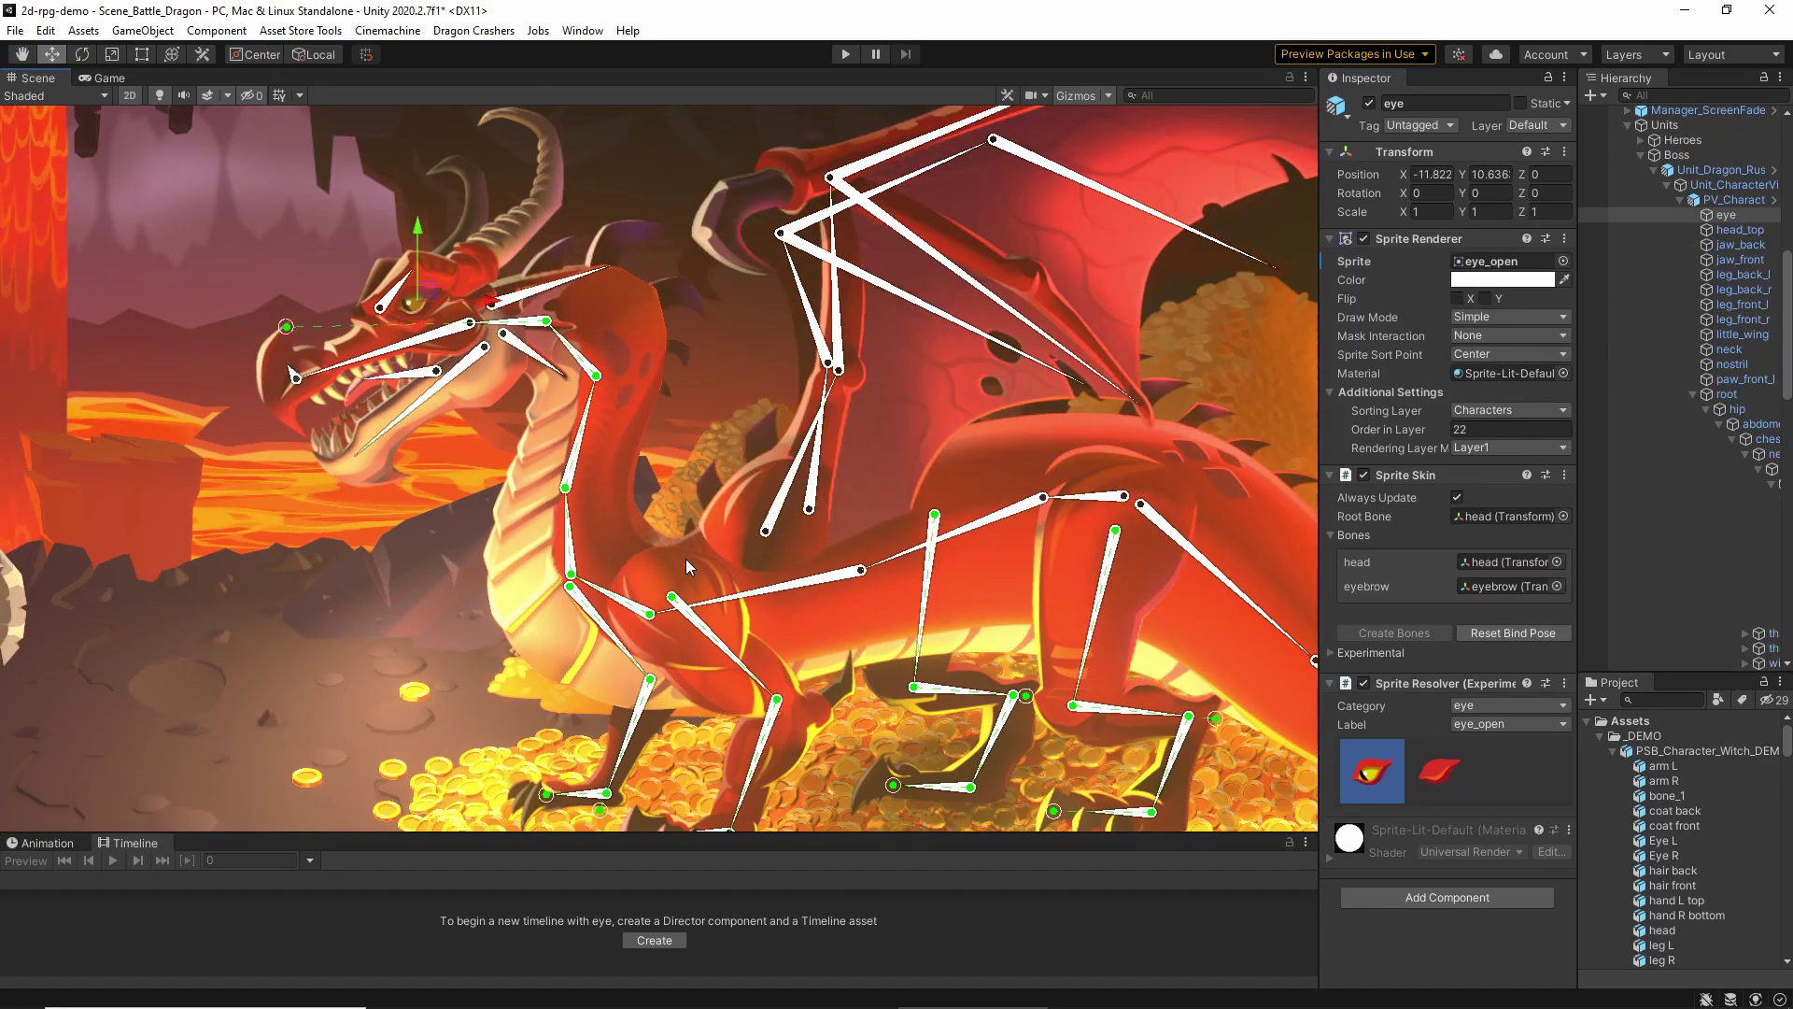
Try to lift the dragon's front paw by its foot control, and undo the pose change
middle_drag(617, 752, 710, 511)
scroll(710, 511, up, 9)
drag(599, 575, 624, 523)
key(ctrl+z)
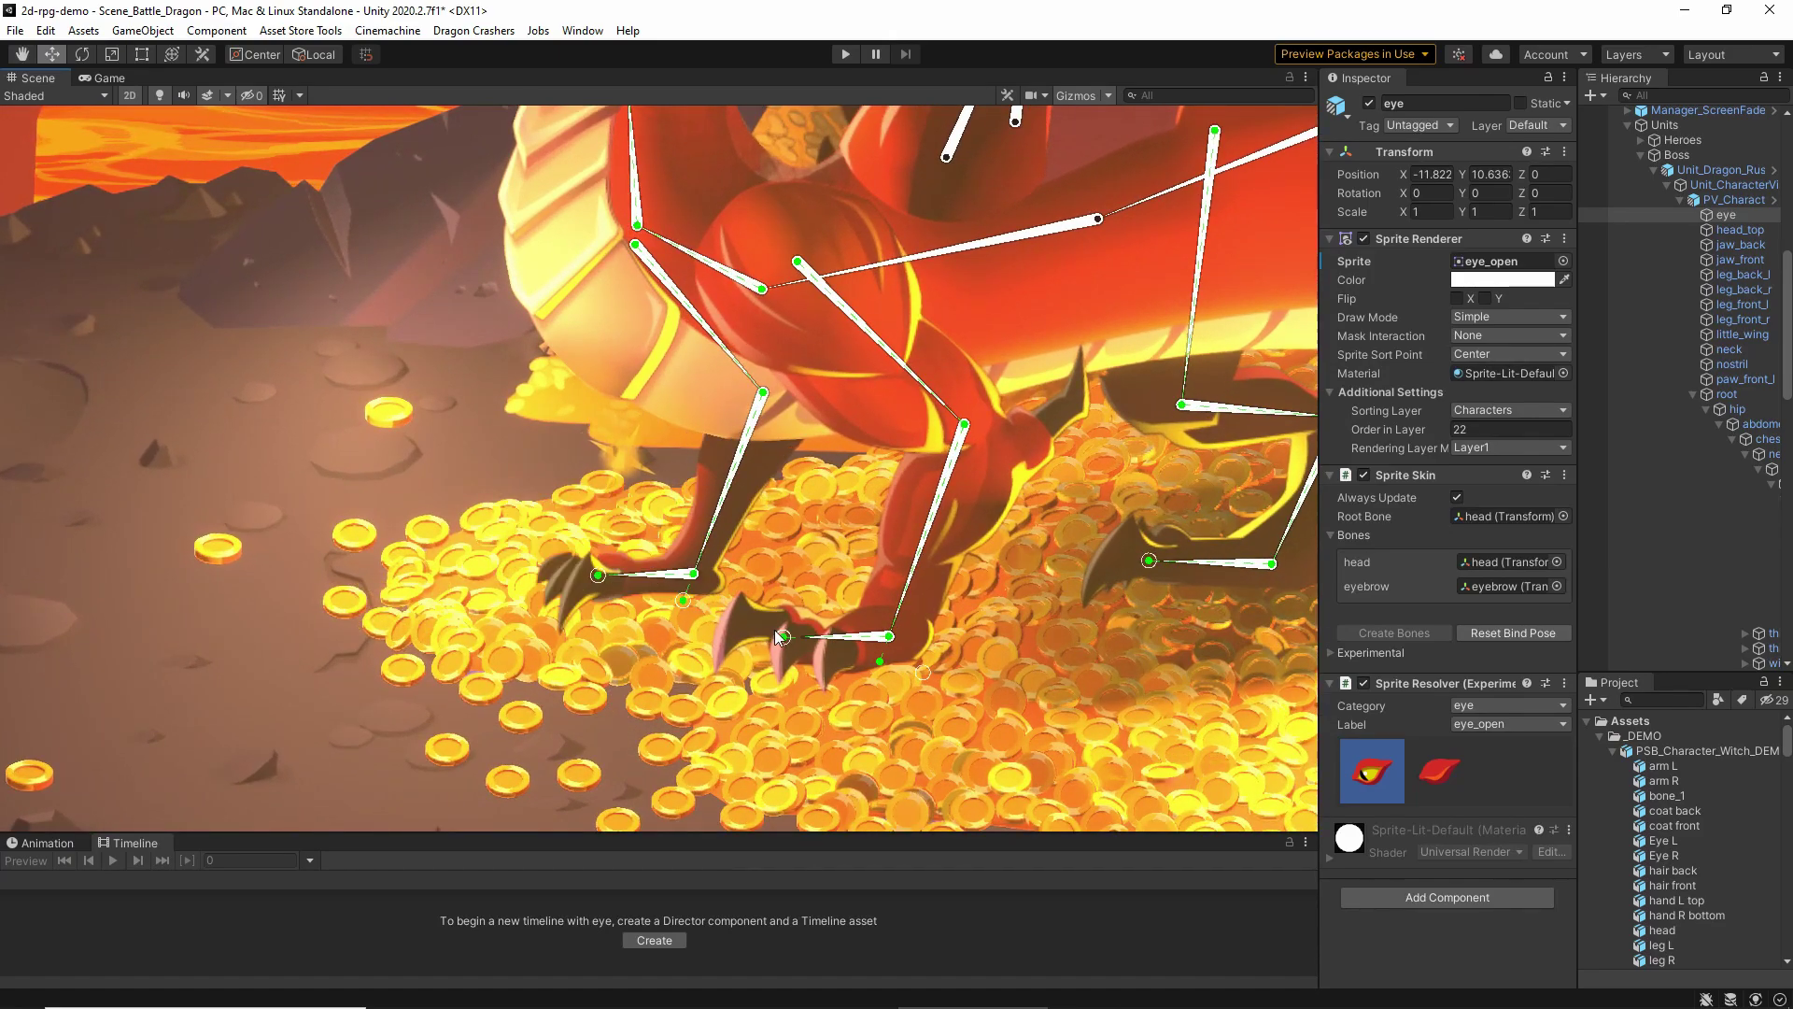
Locate the PSB_Character_Dragon asset through the Sprite Library reference of PV_Character_Dragon and open it in the Sprite Editor
scroll(555, 476, down, 1)
scroll(551, 474, down, 10)
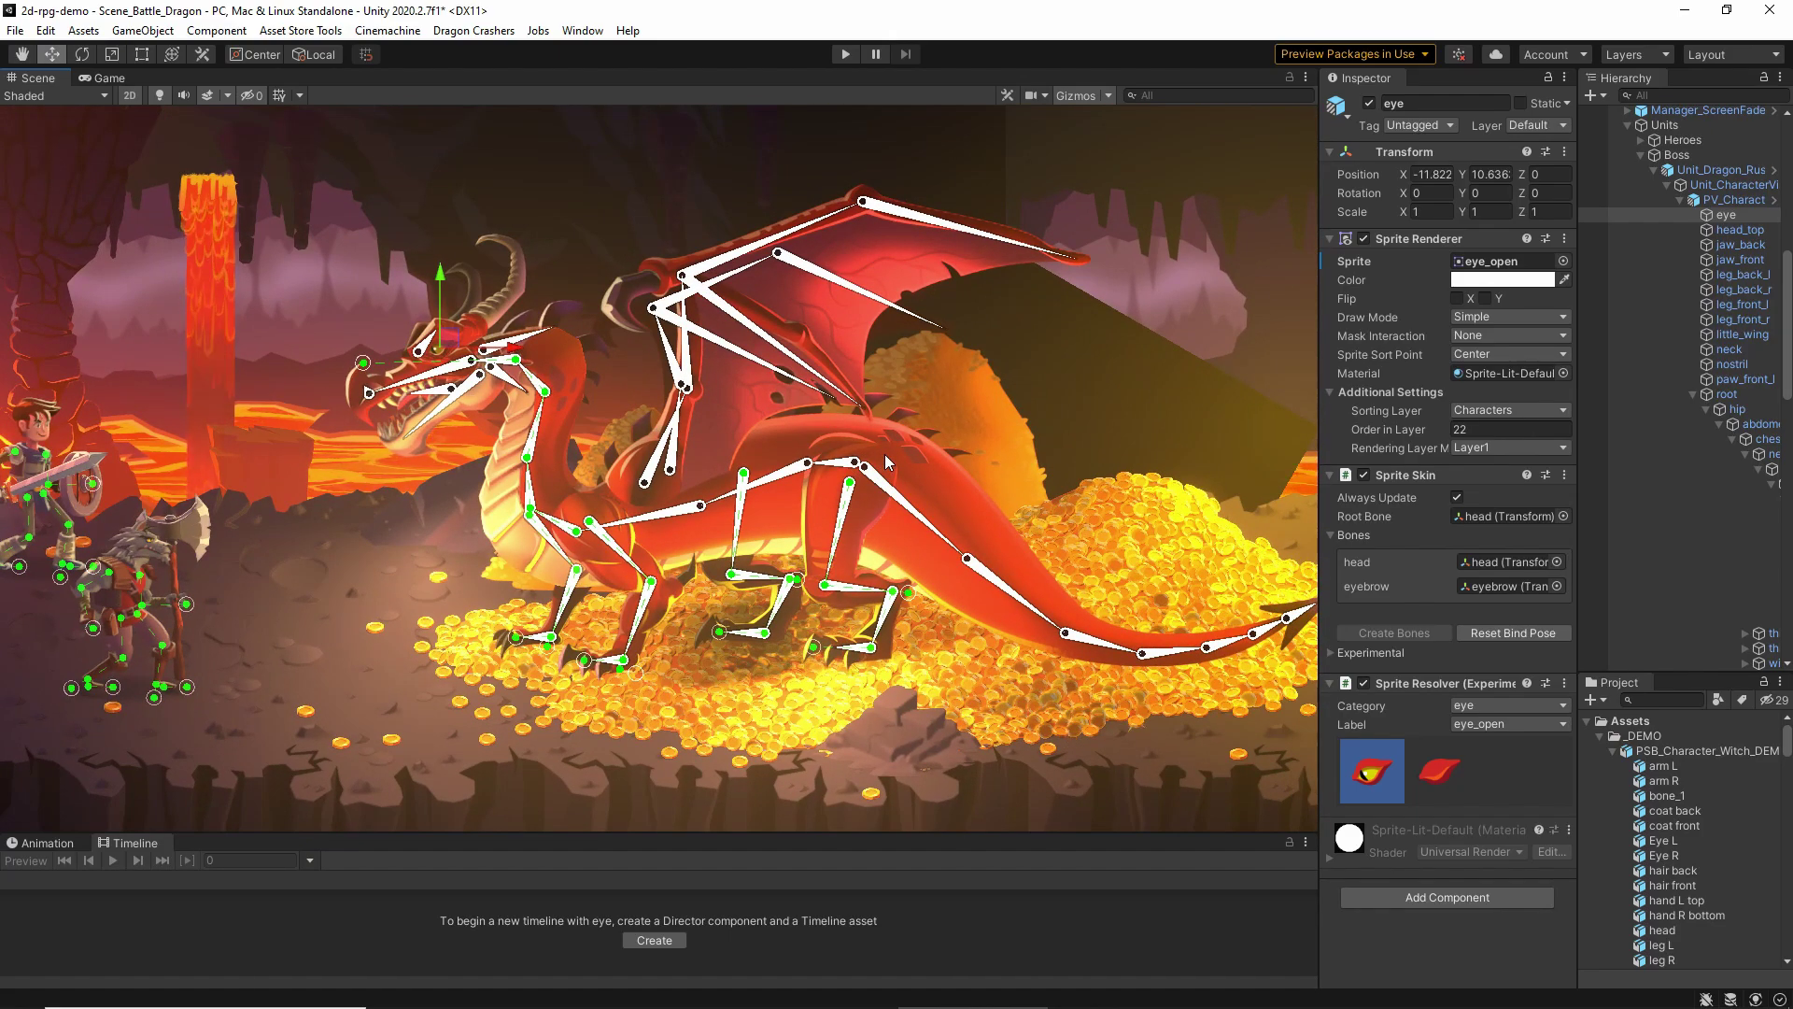
click(889, 448)
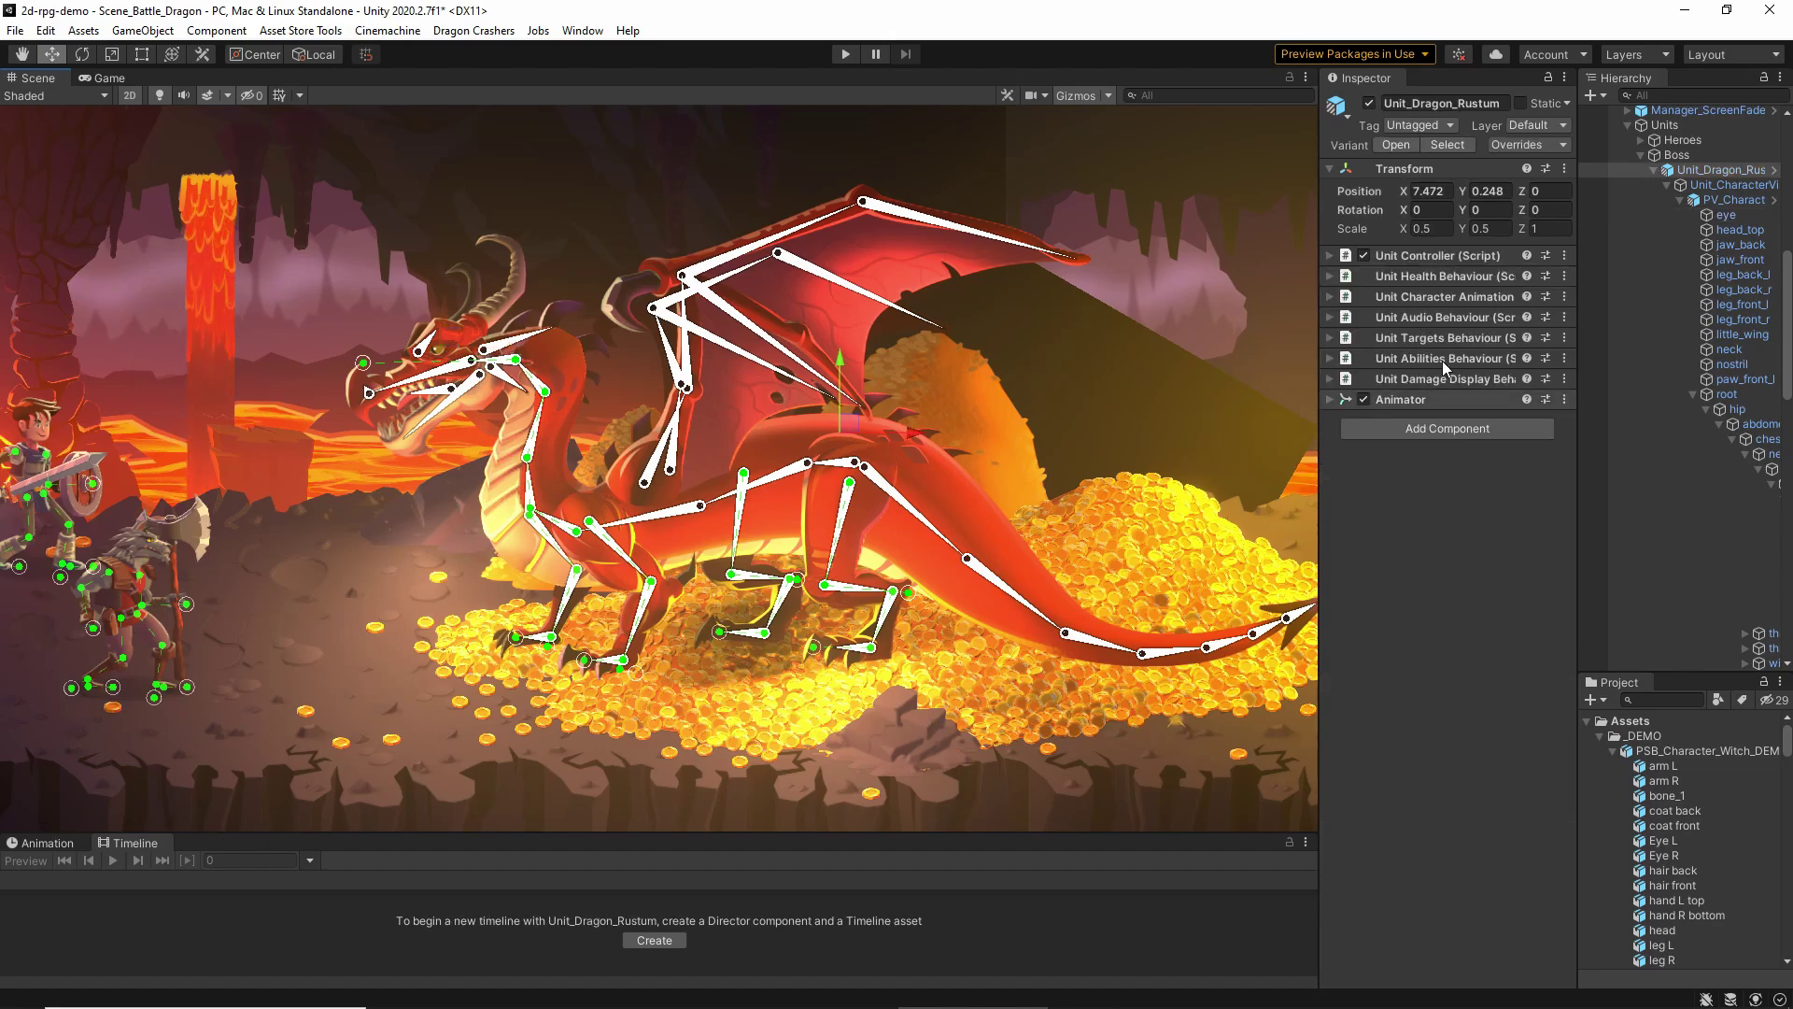
click(1734, 200)
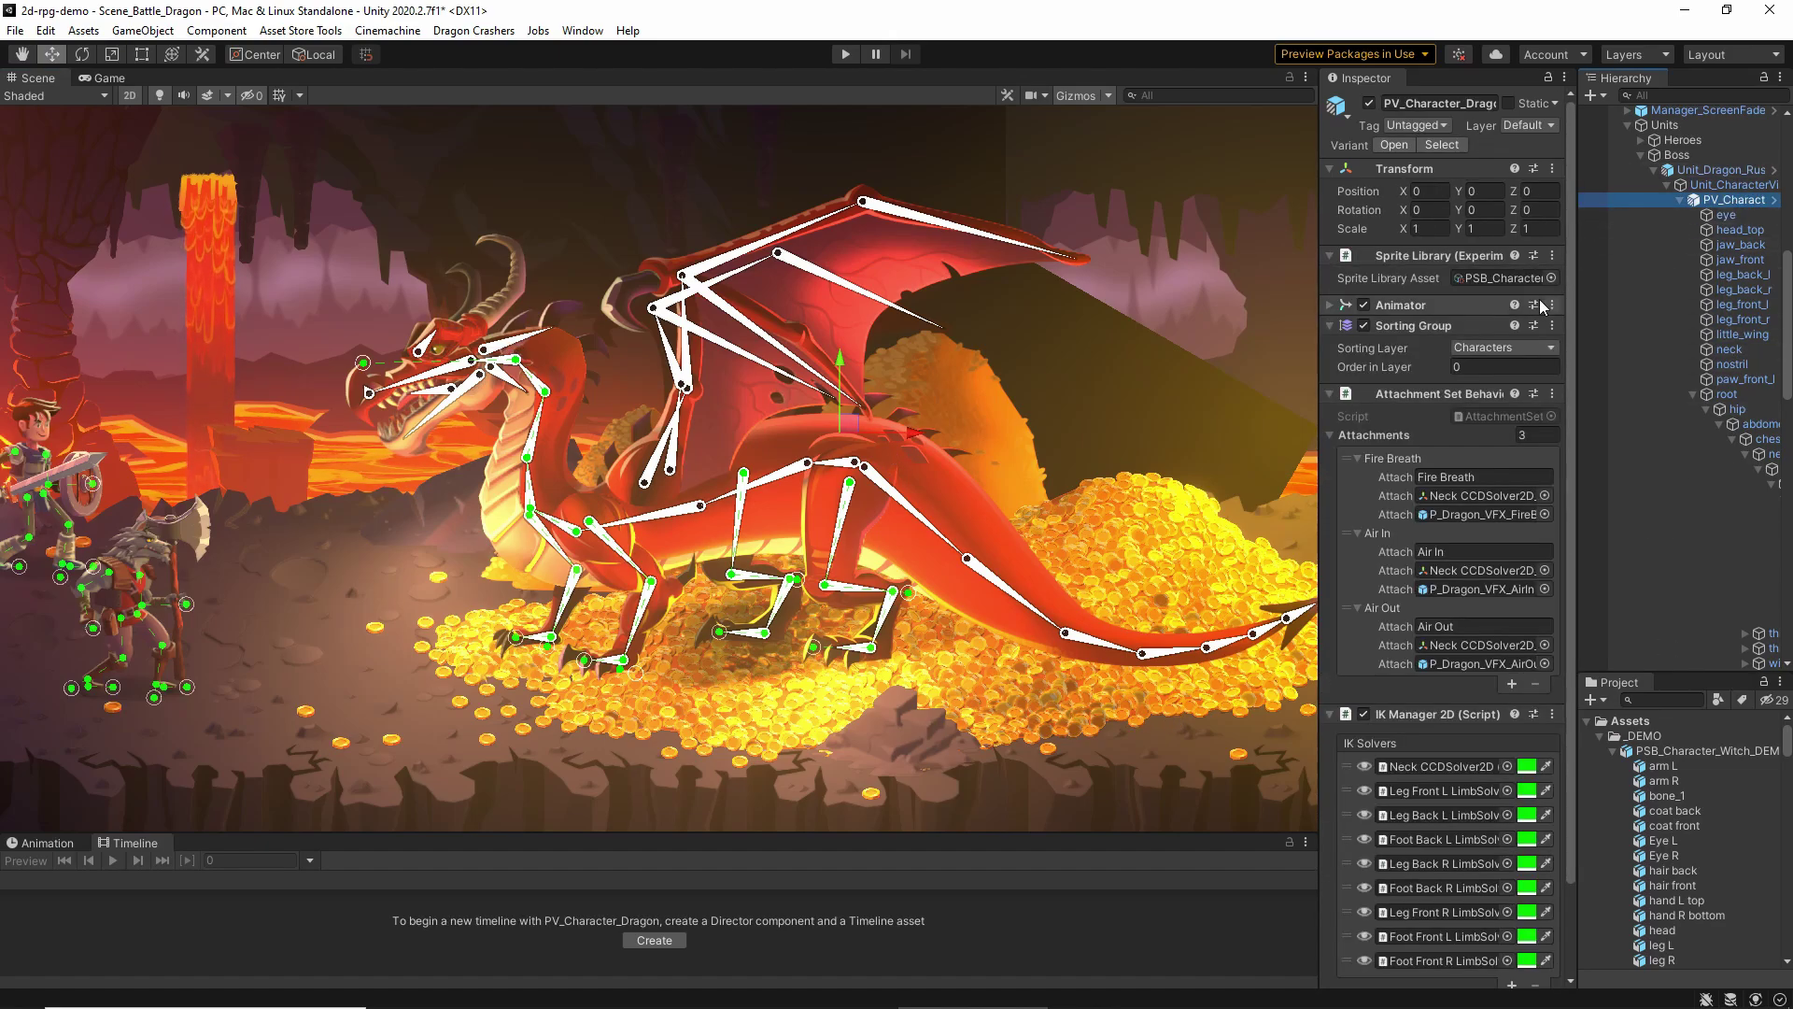
click(1523, 279)
scroll(1702, 921, up, 6)
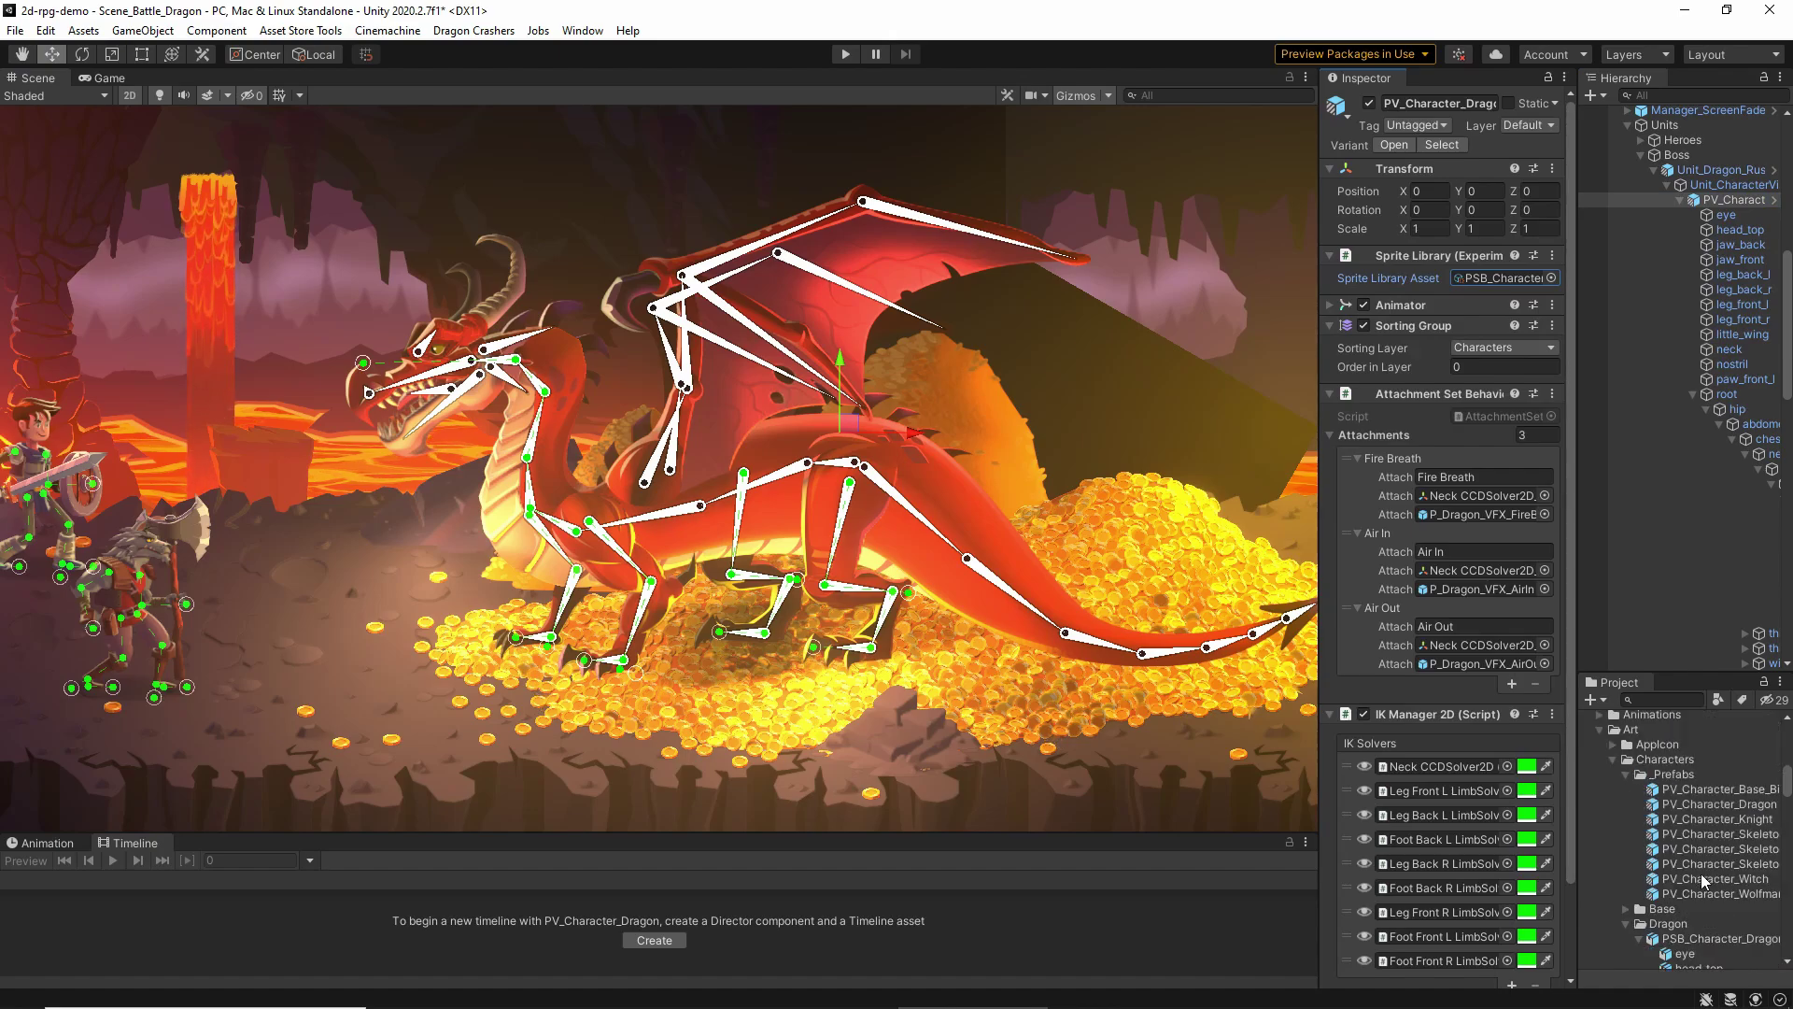
click(1700, 883)
click(1524, 436)
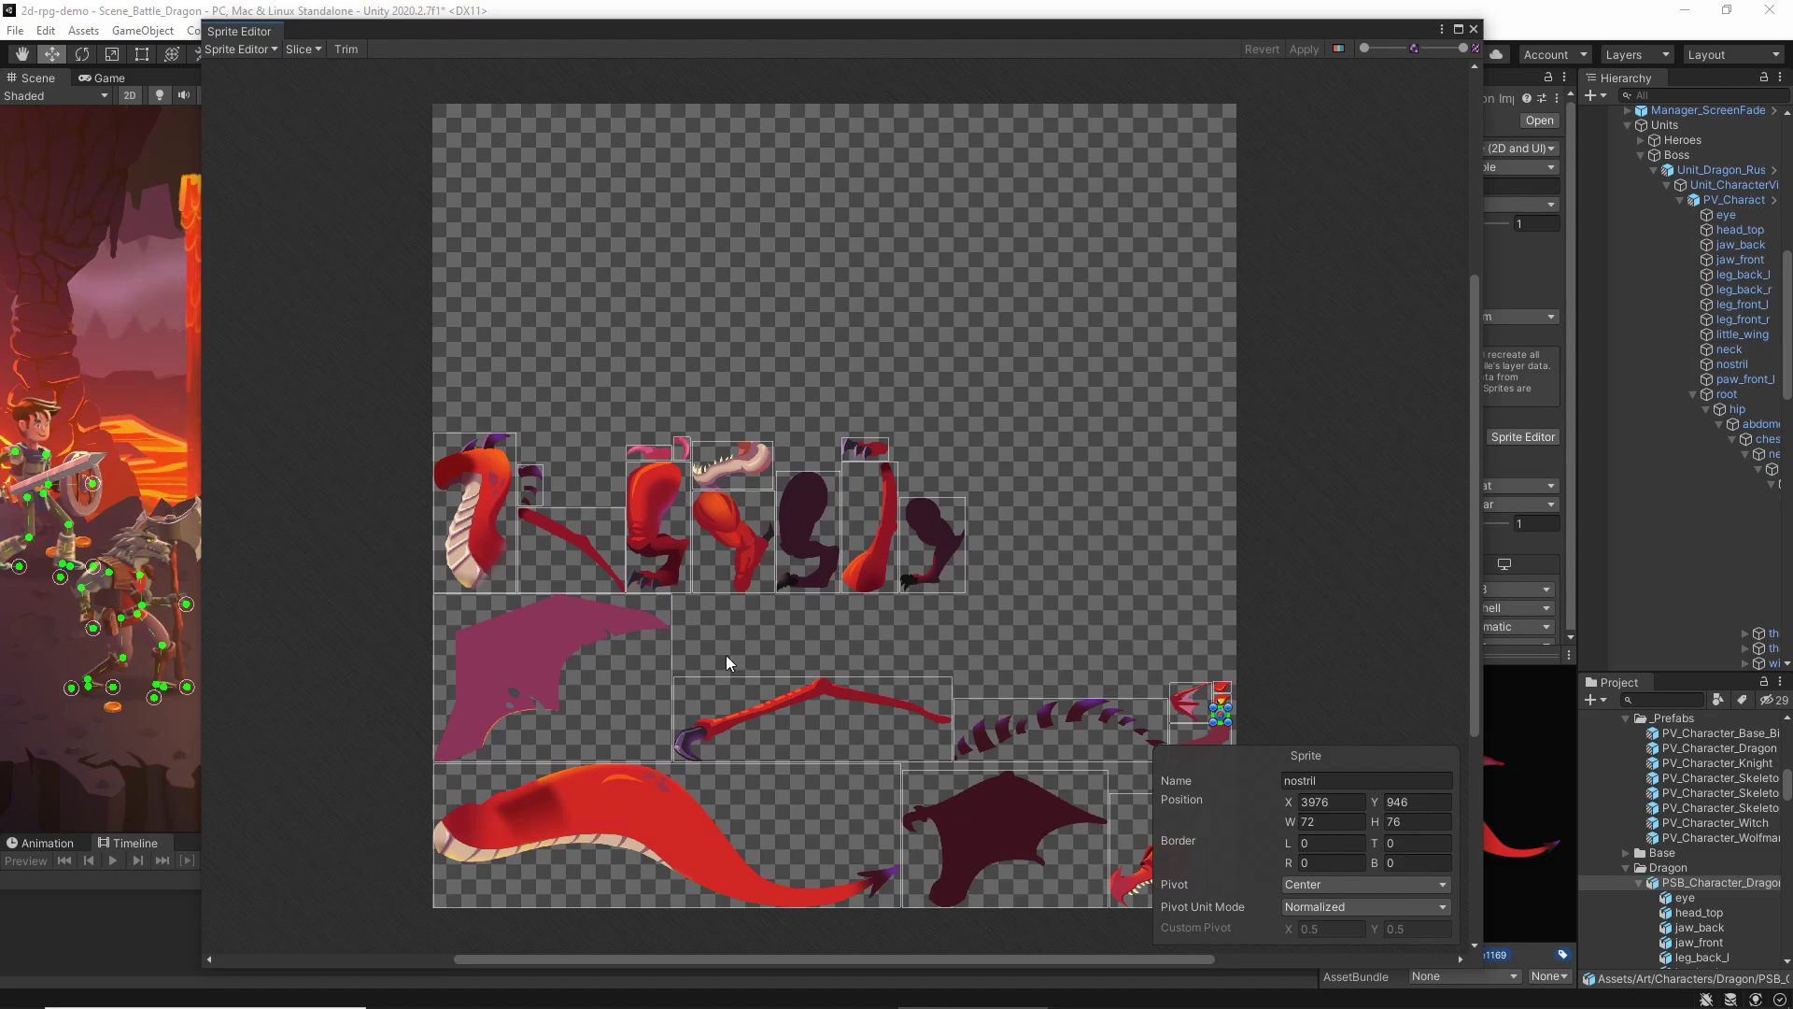
Switch the Sprite Editor to the Skinning Editor and examine the dragon's bones, mesh geometry and weights
click(243, 50)
click(270, 150)
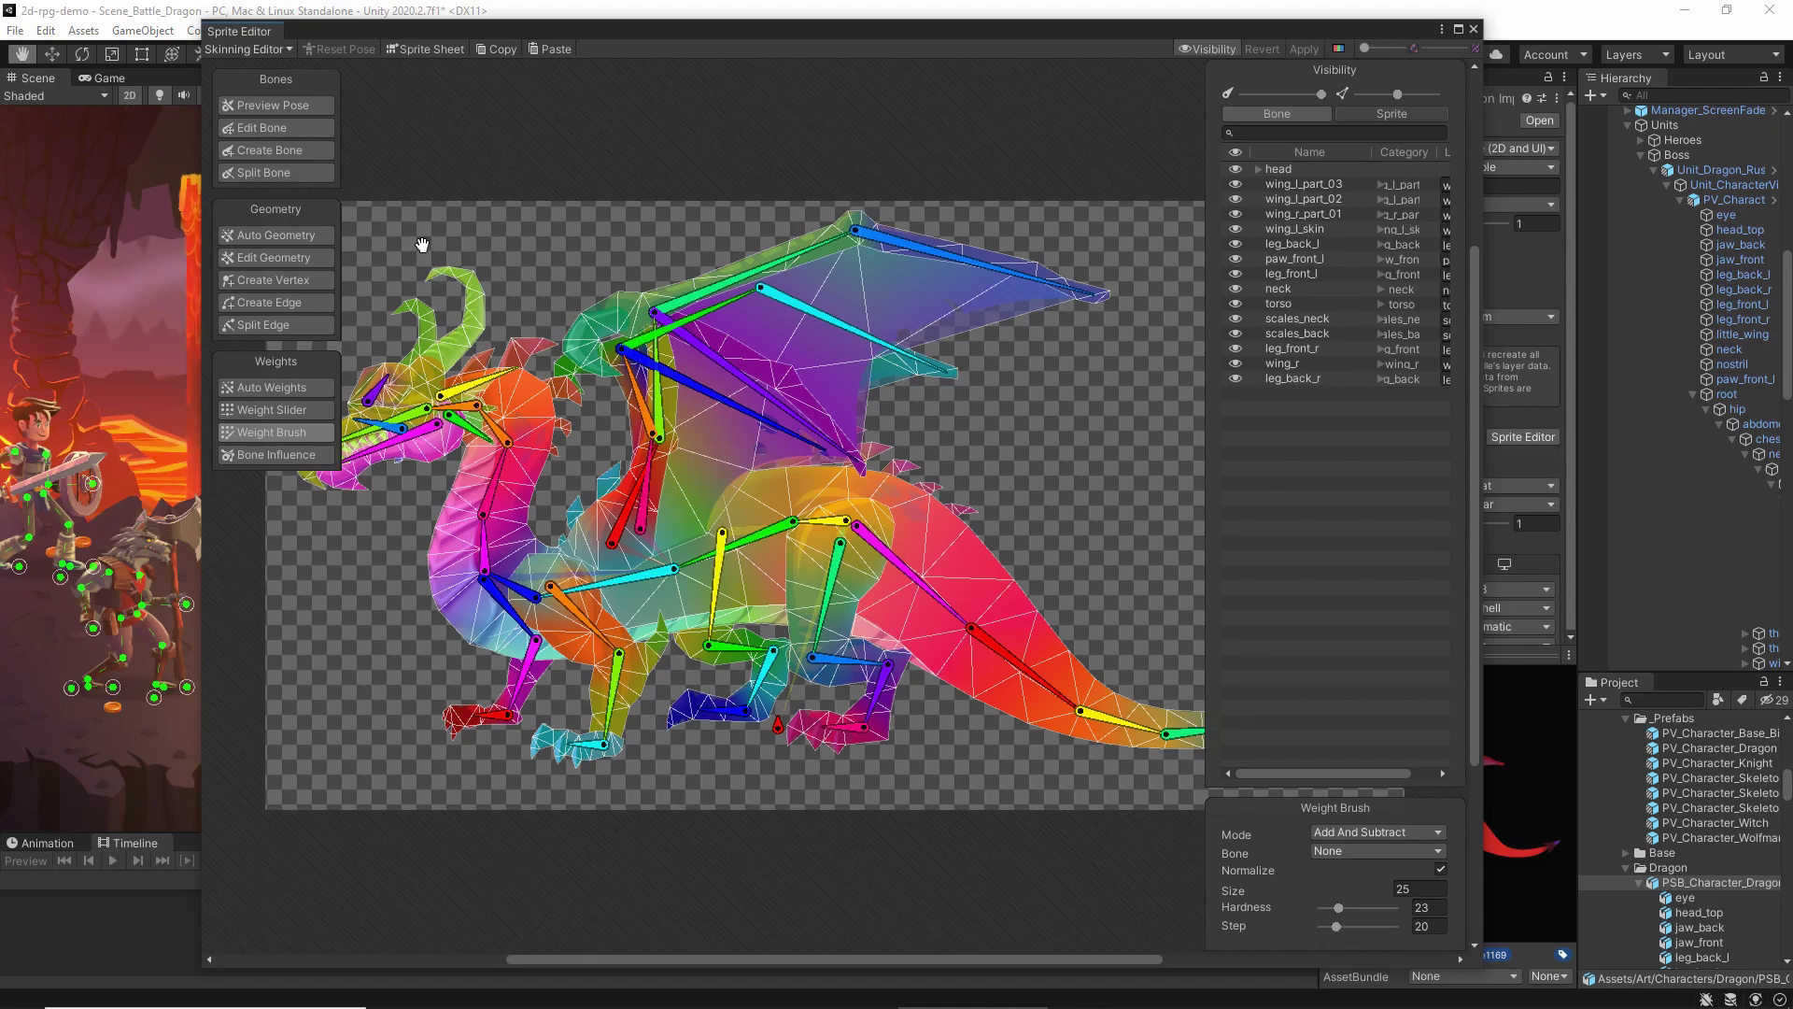
middle_drag(450, 229, 543, 235)
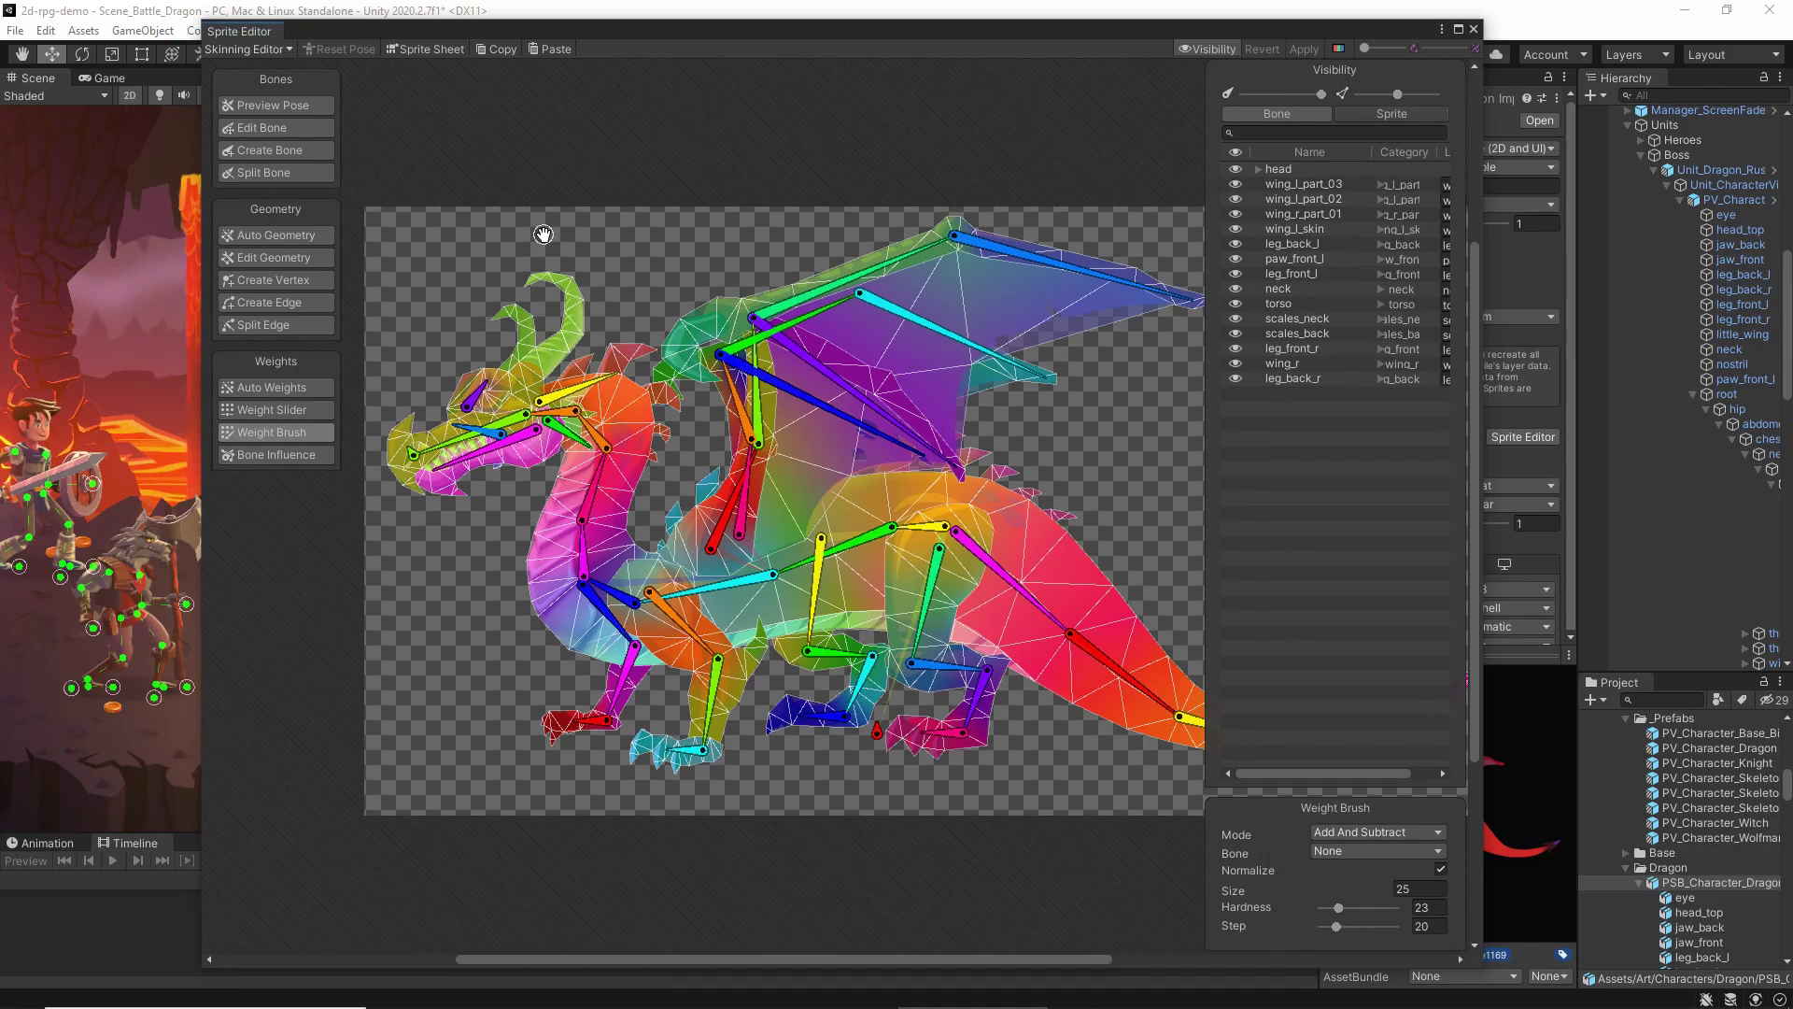
Preview the dragon's _MaskTex and _NormalMap secondary textures and close the Sprite Editor
click(248, 49)
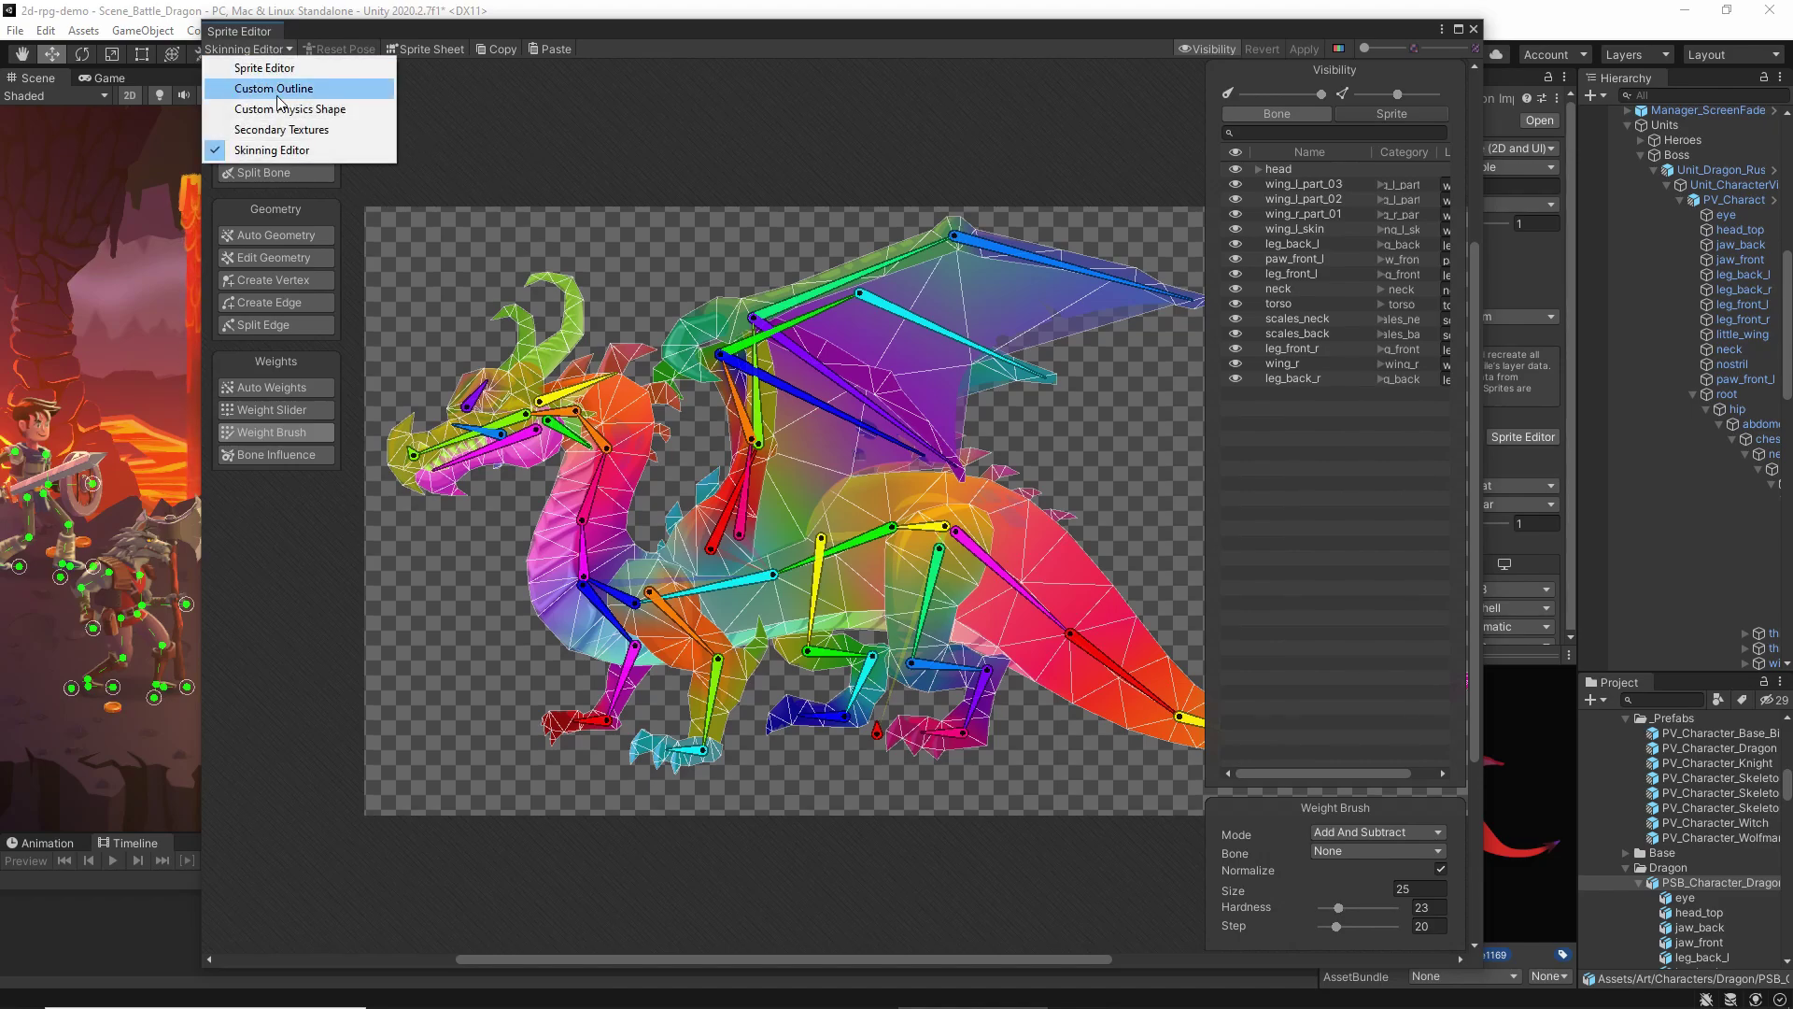
click(279, 132)
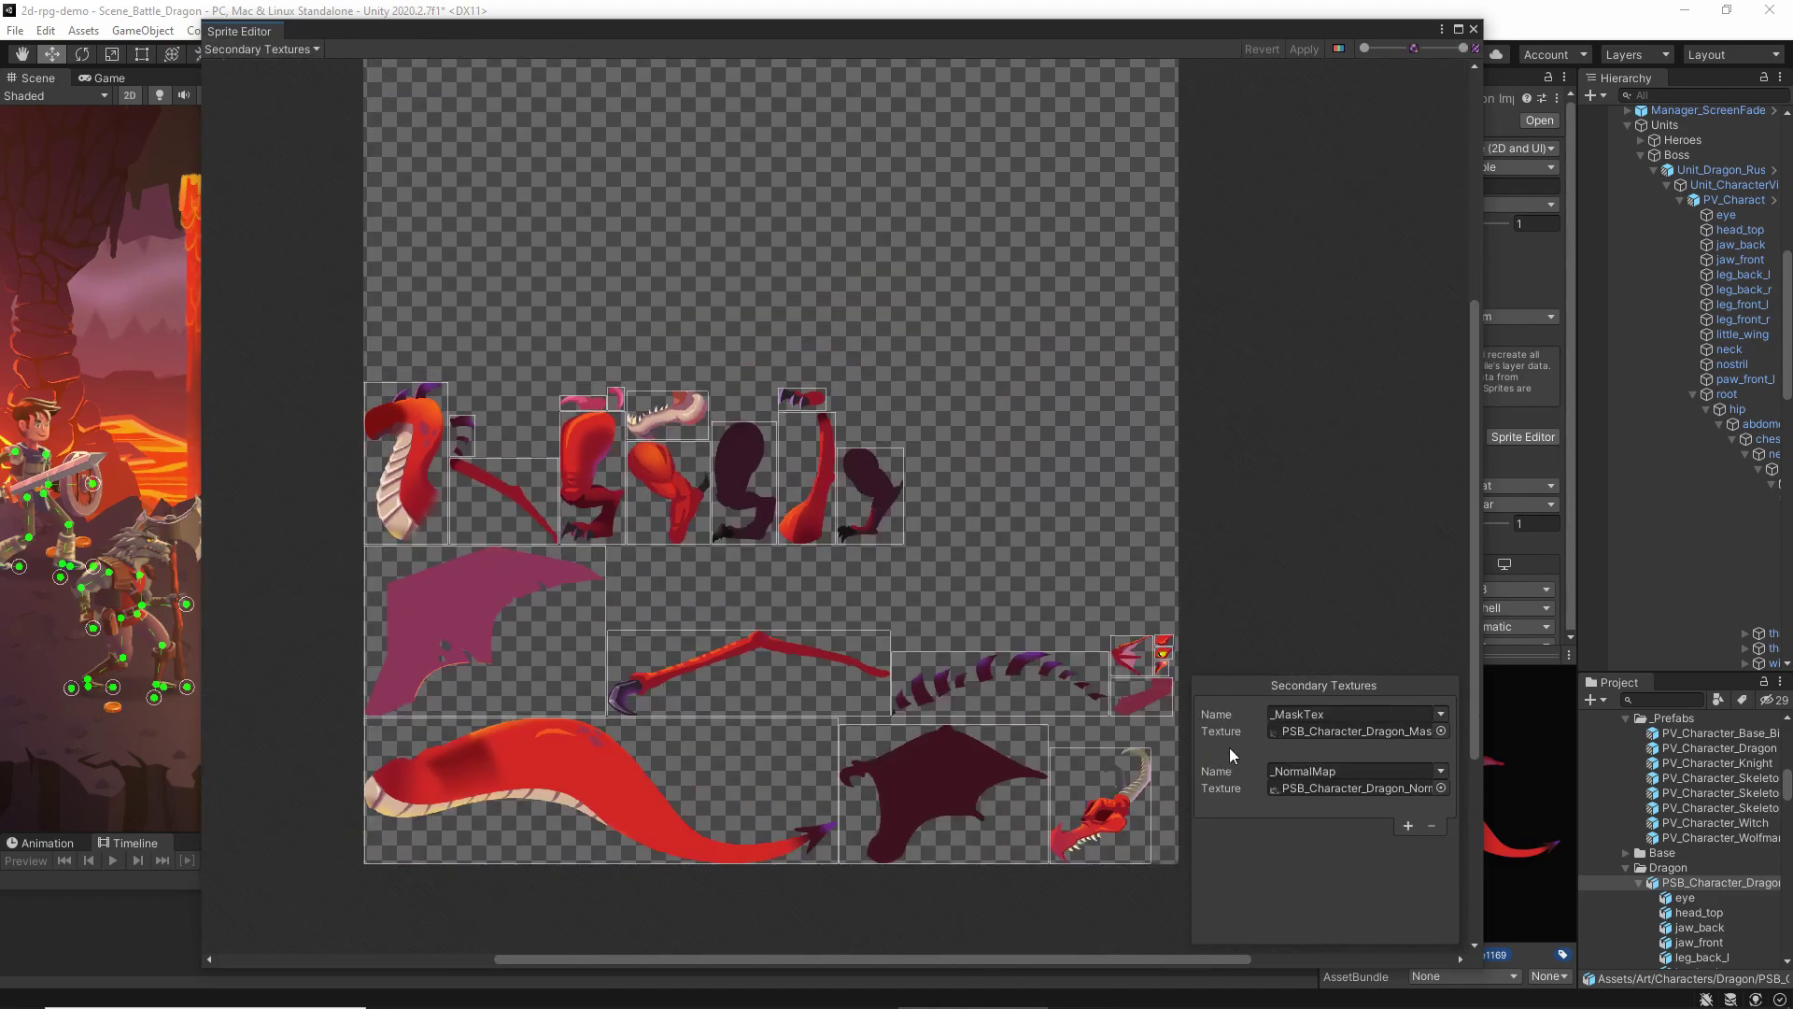
click(1228, 740)
click(1248, 796)
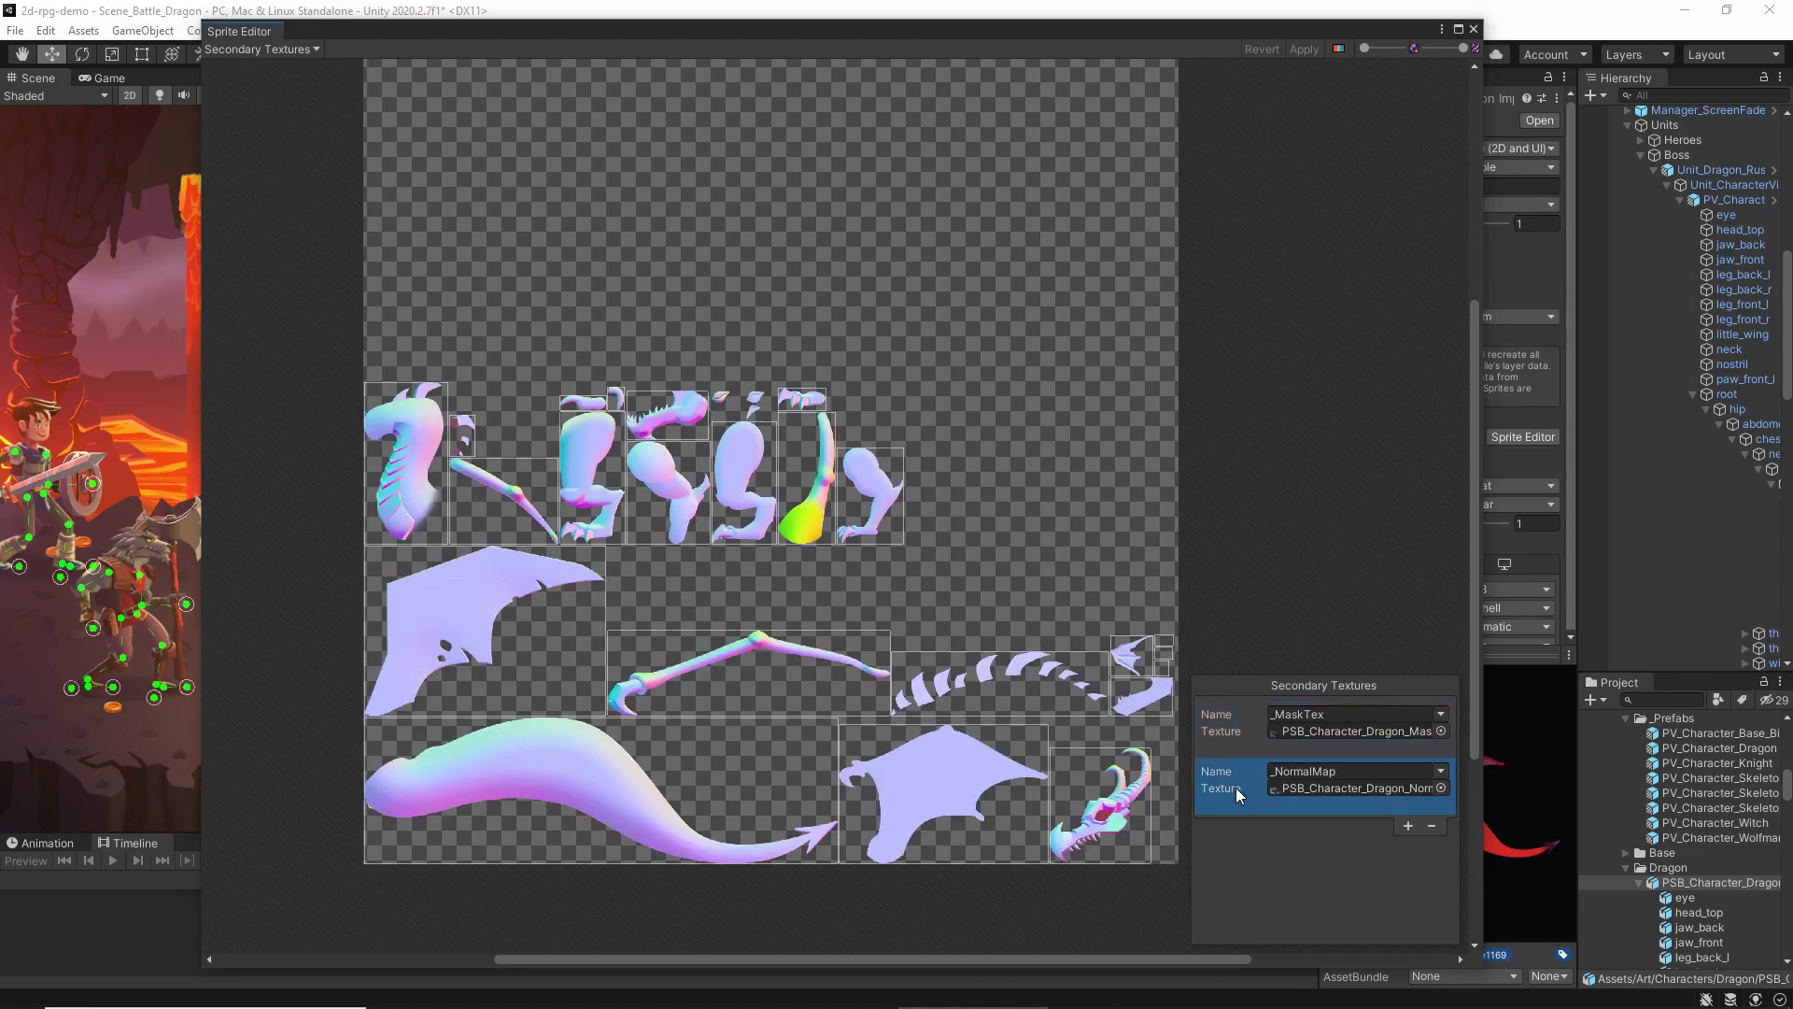
click(1474, 29)
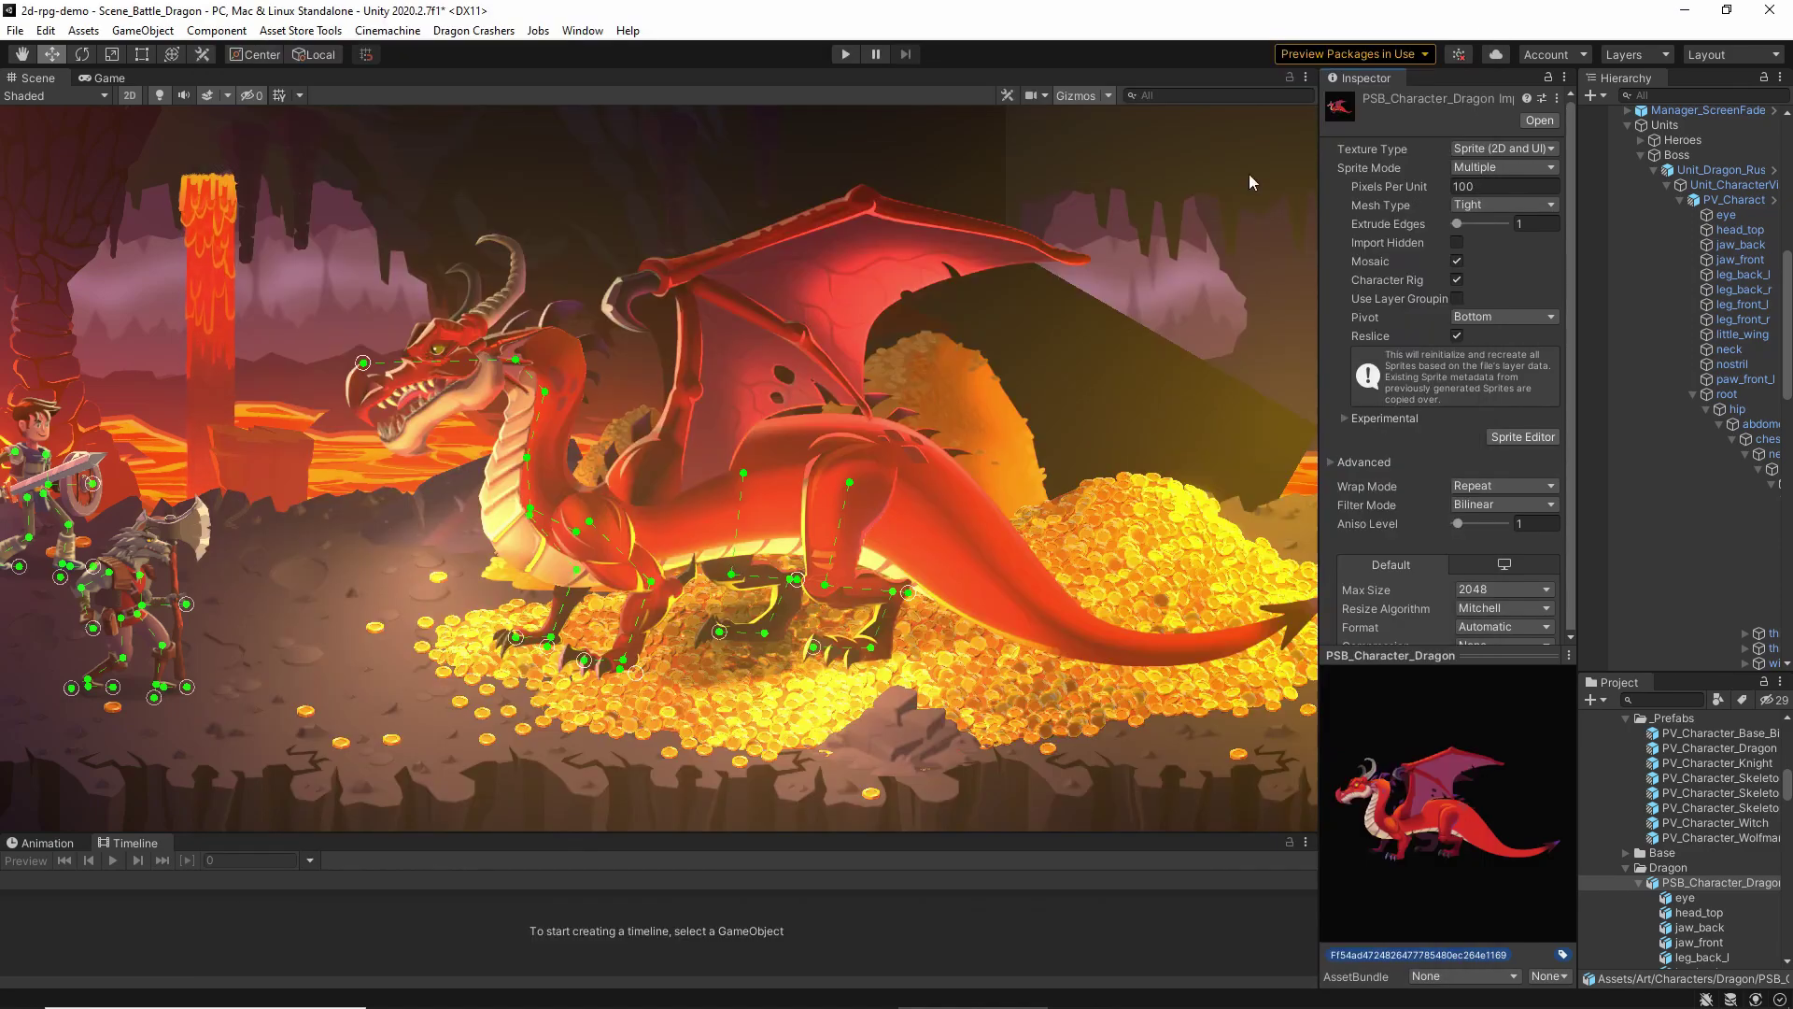
drag(383, 456, 425, 443)
middle_drag(424, 443, 680, 429)
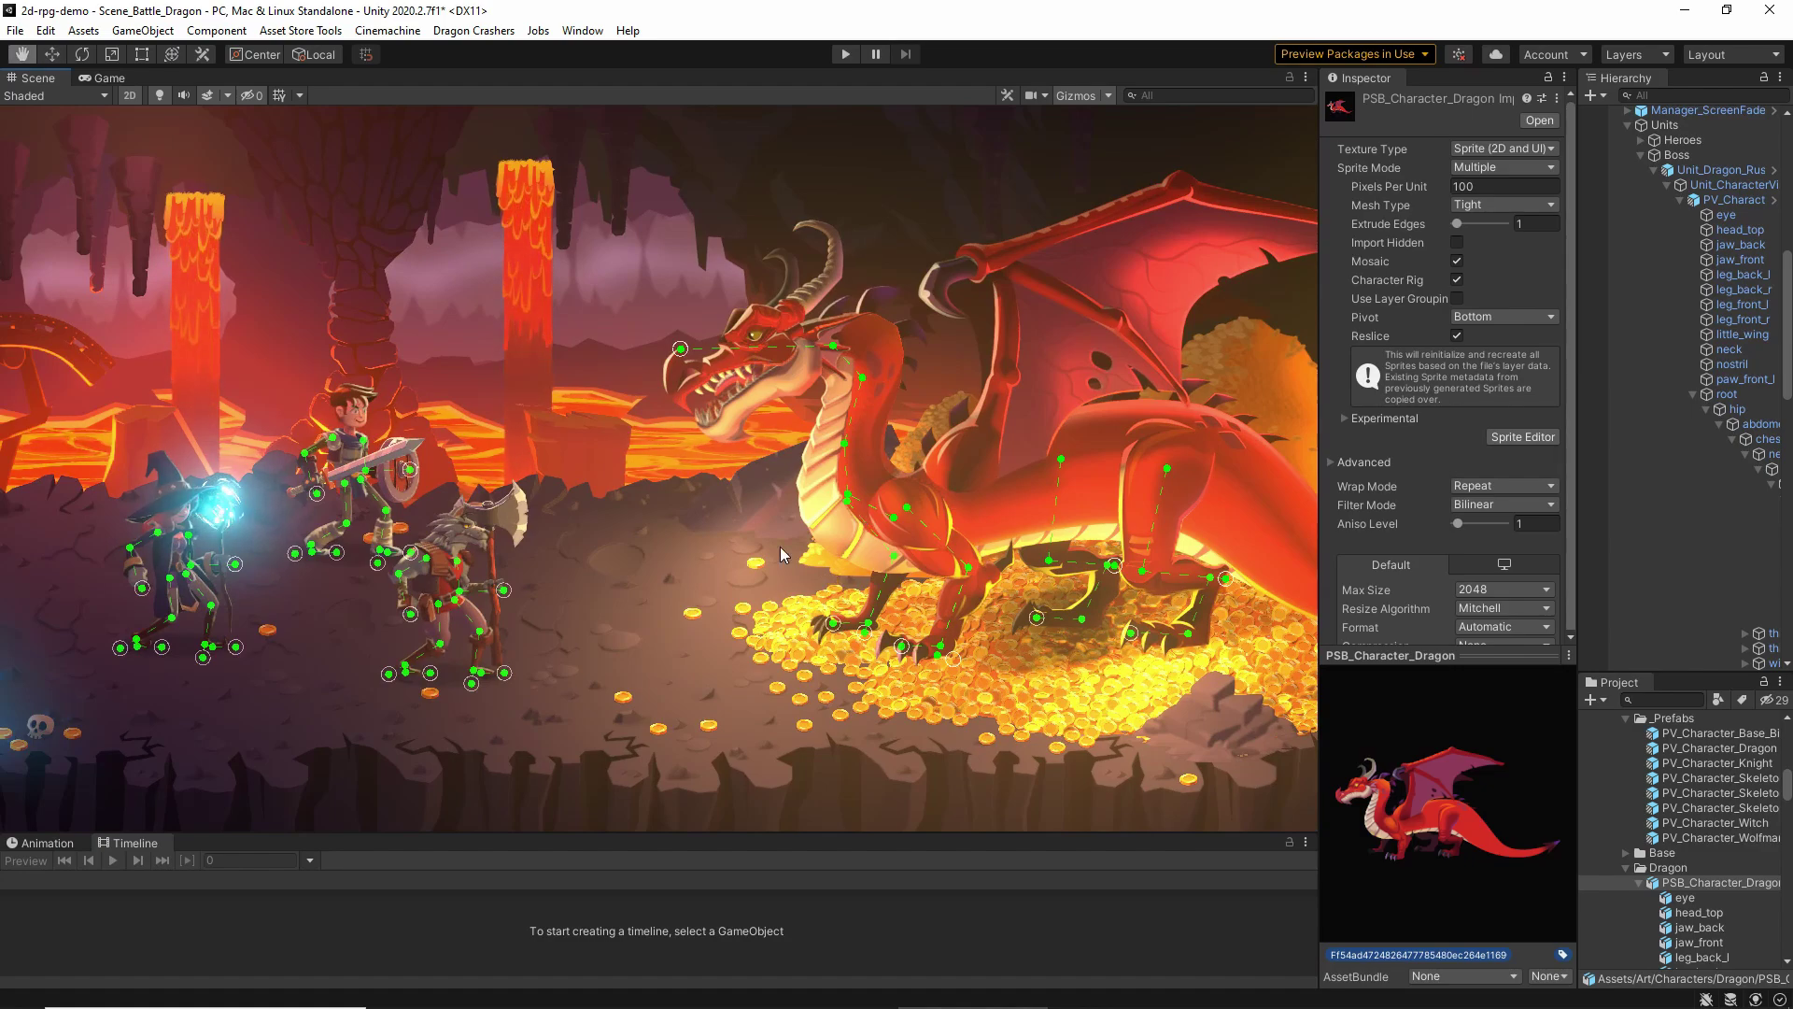
middle_drag(706, 507, 706, 507)
Switch to the 2D Tools - Dragon Crashers presentation in Google Slides and present the Dragon Crashers 2D Demo slide full screen
key(alt+Tab)
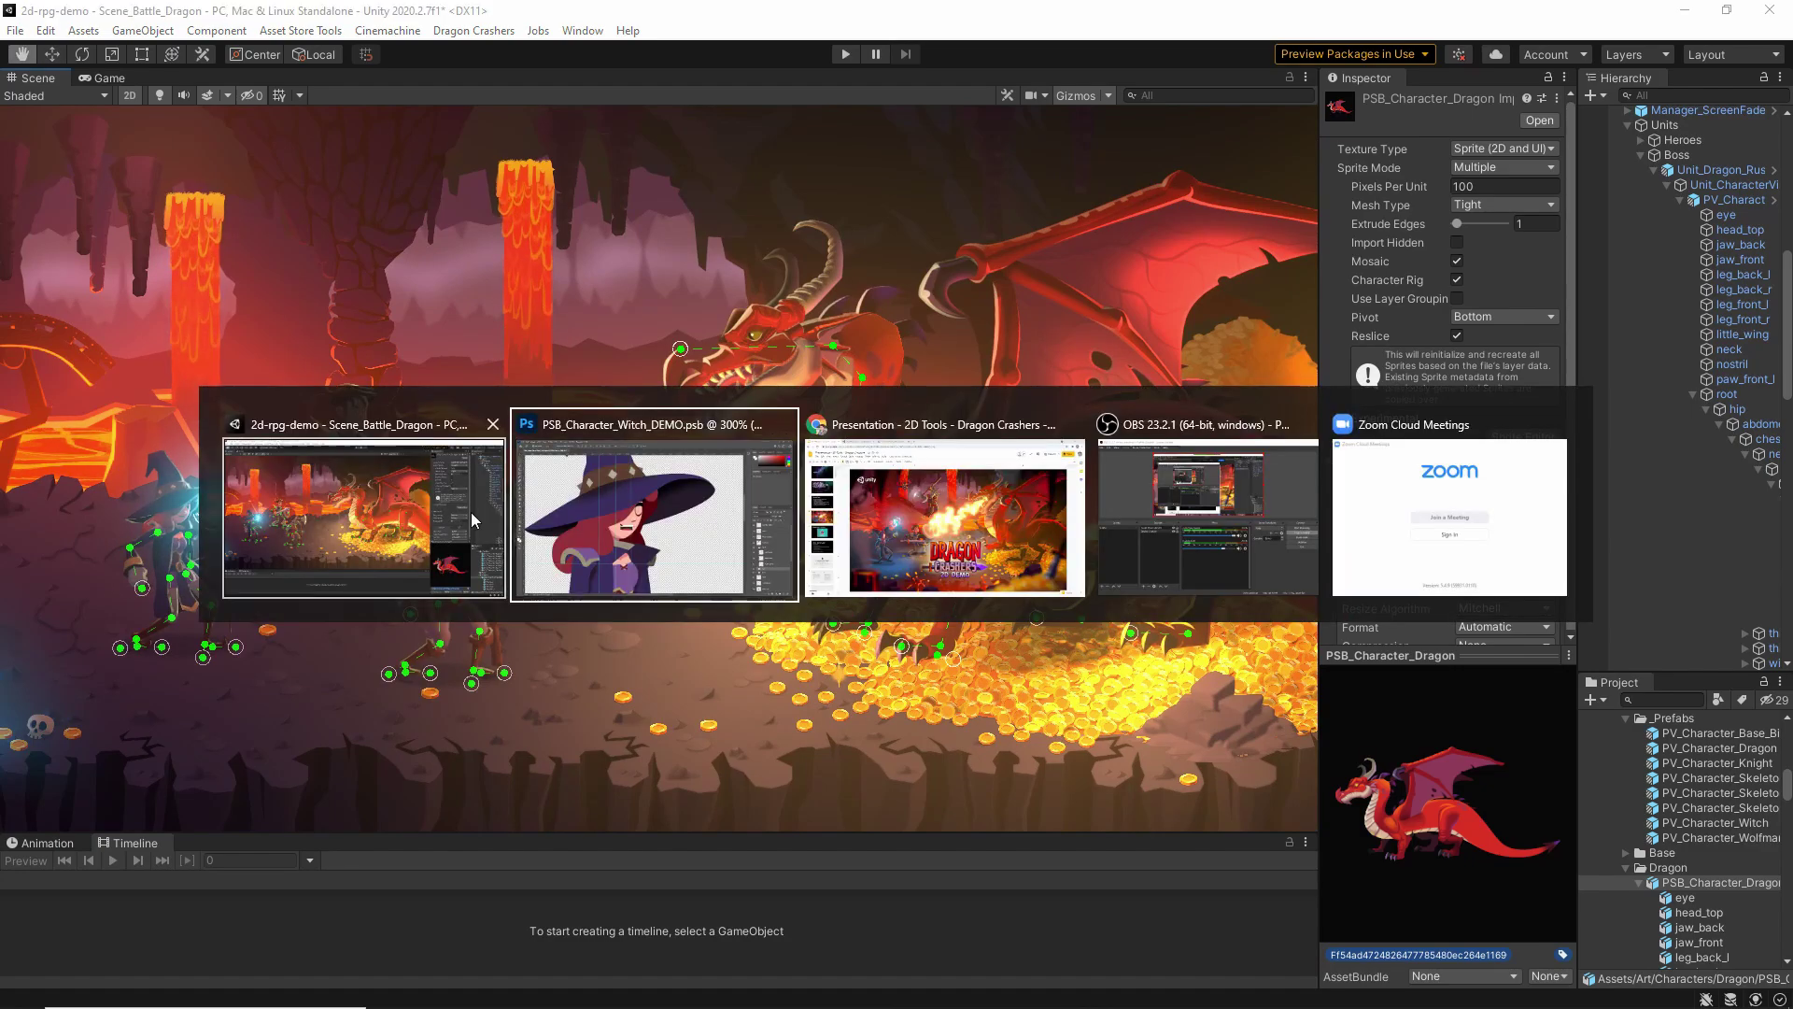
key(Tab)
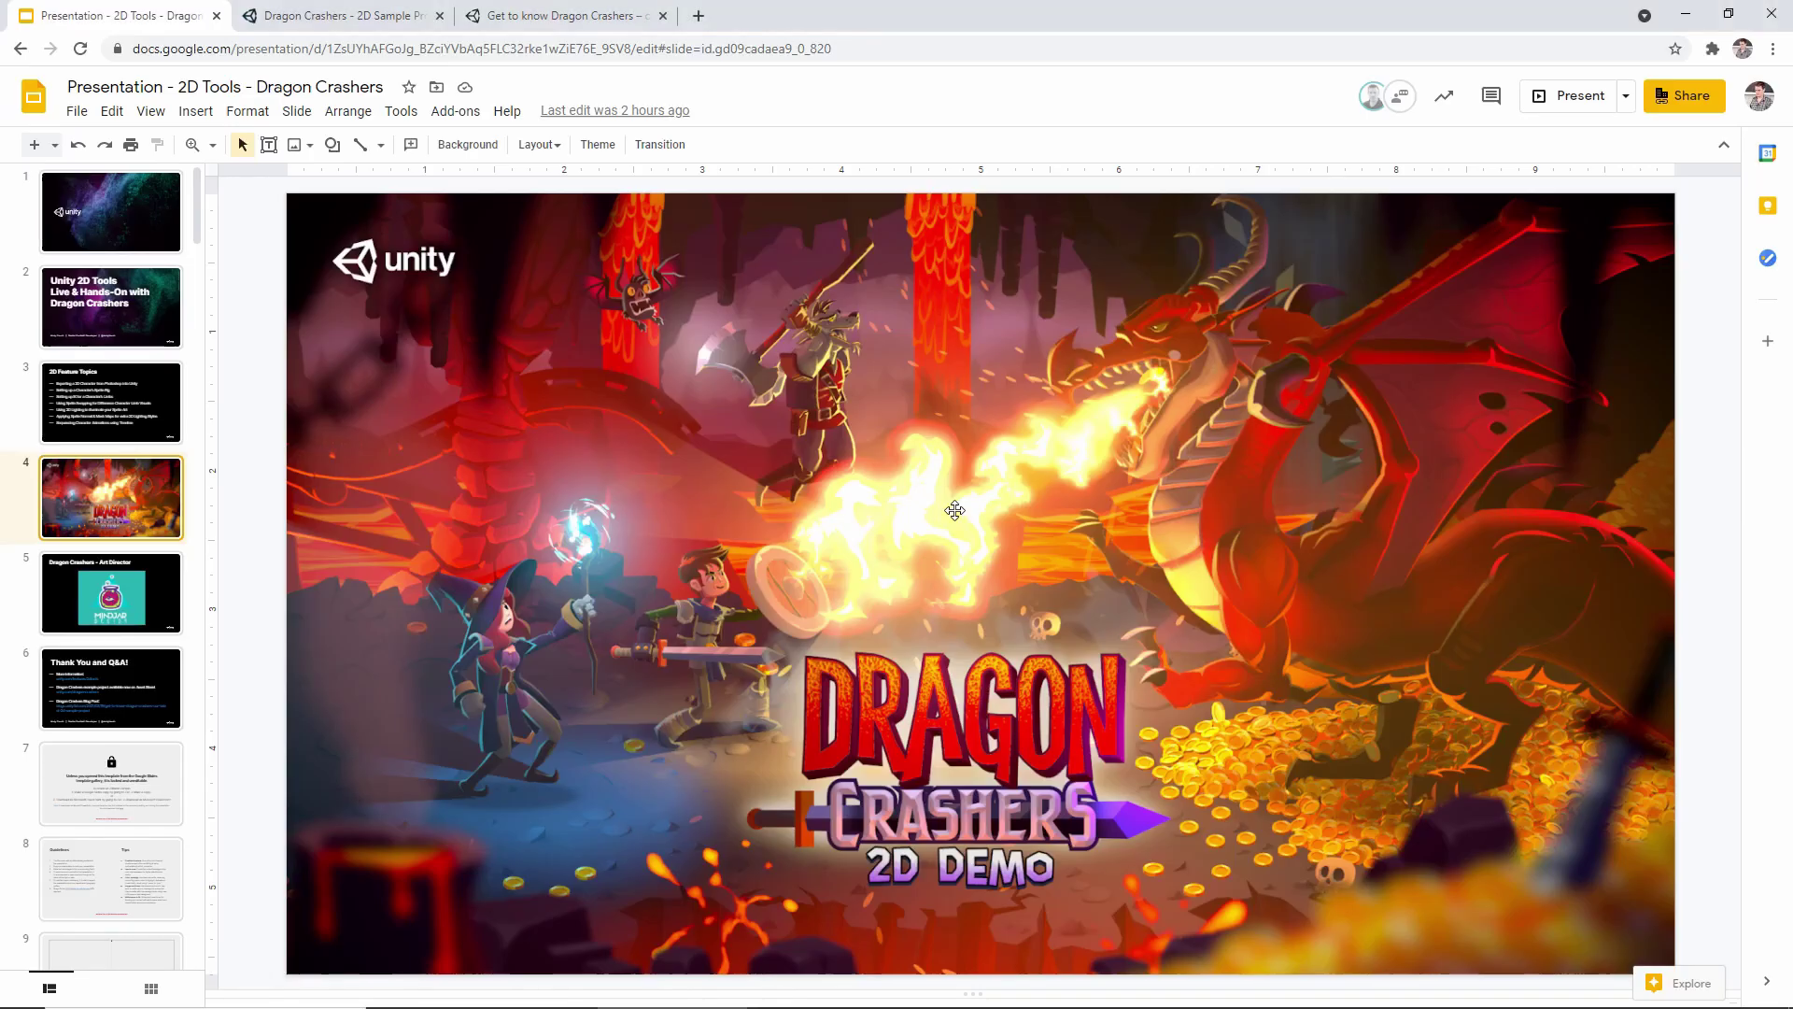
click(1567, 104)
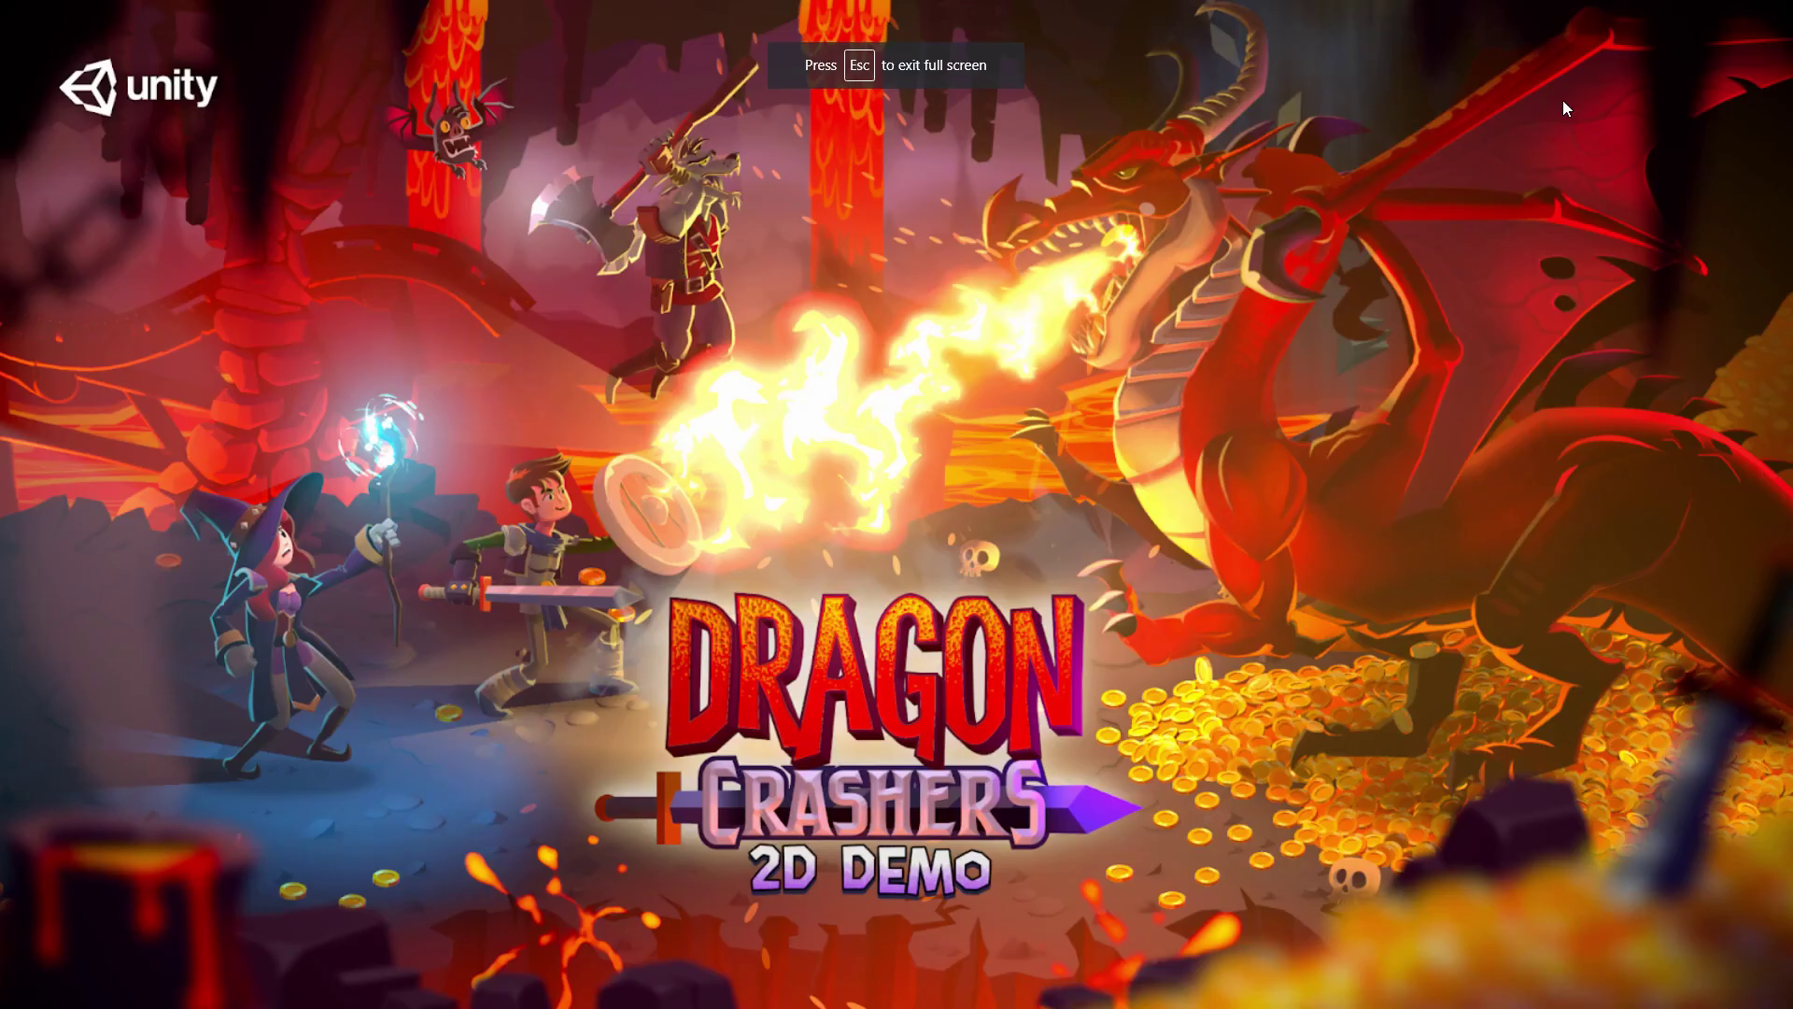